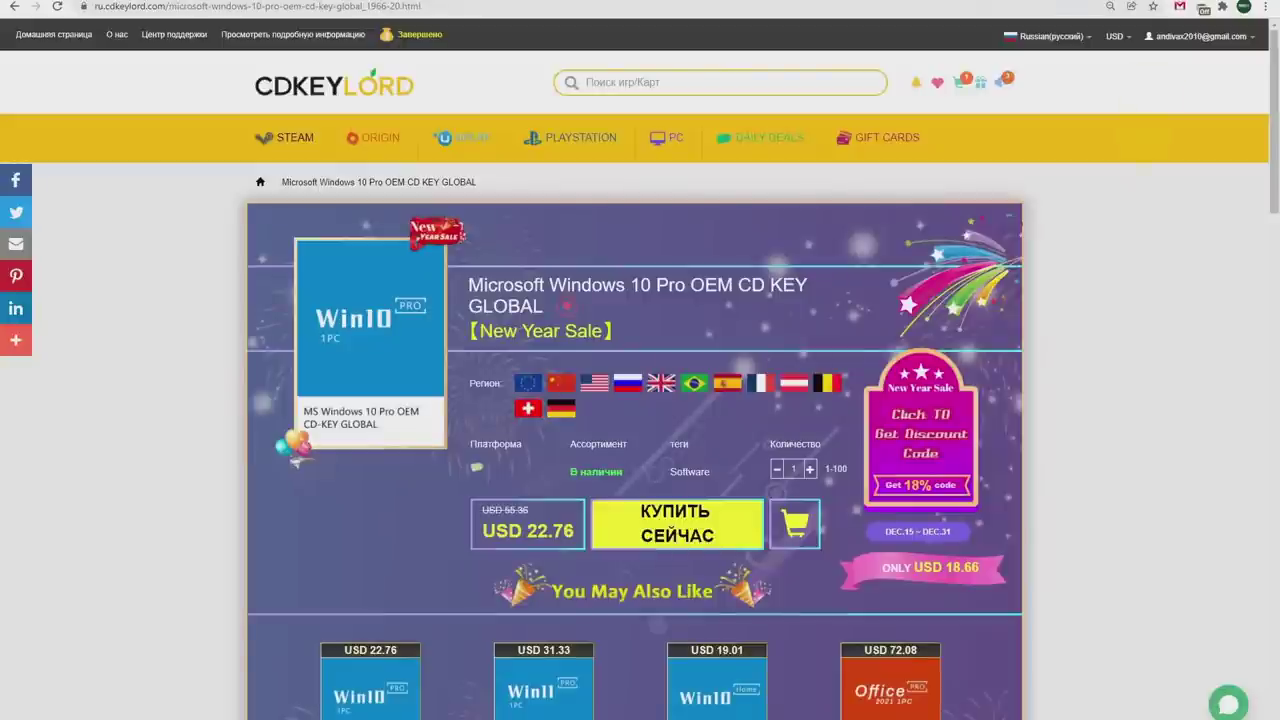
Step: Order one Microsoft Windows 10 Pro OEM key, applying a promo code at checkout before submitting the order
click(910, 438)
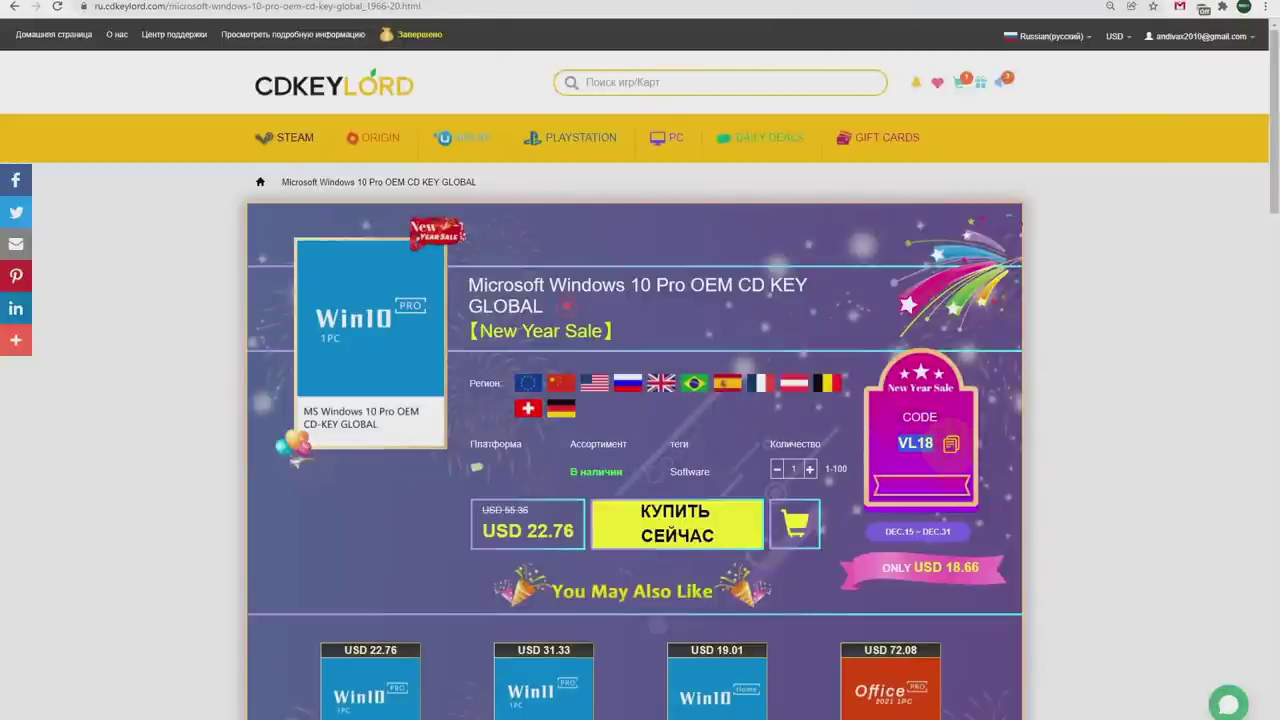
click(700, 530)
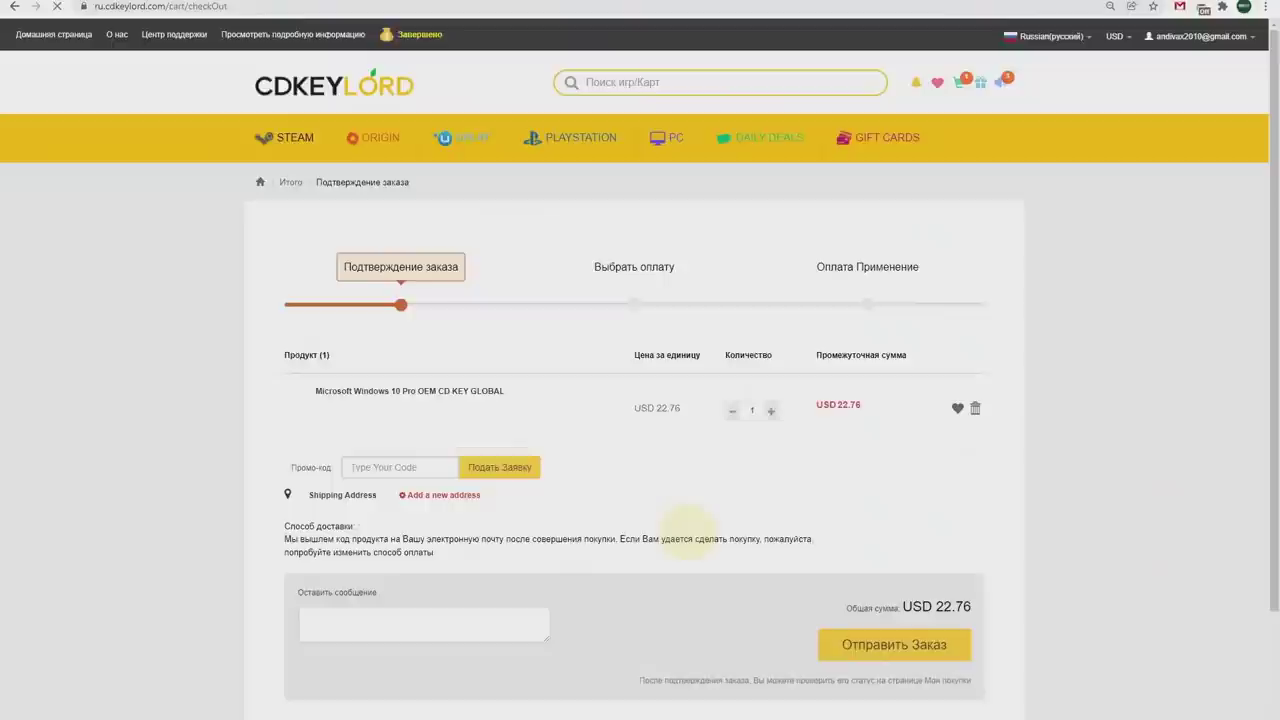
click(350, 467)
text(AdS)
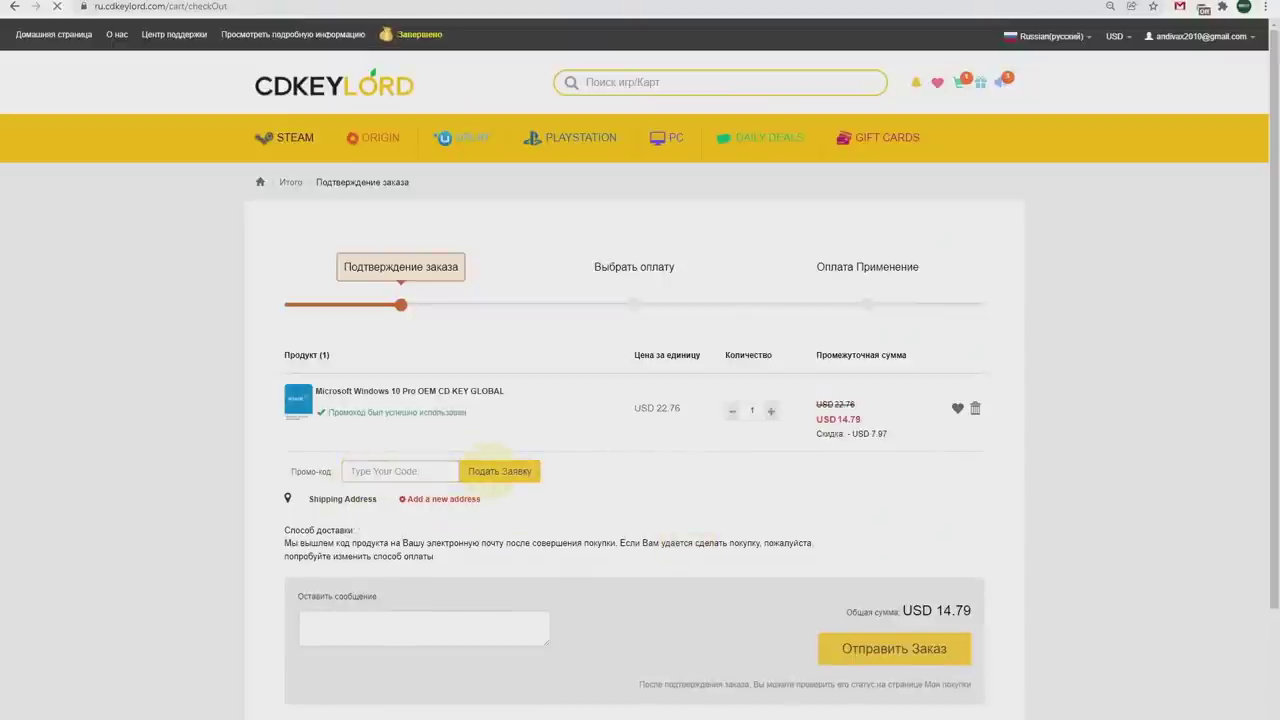
click(860, 647)
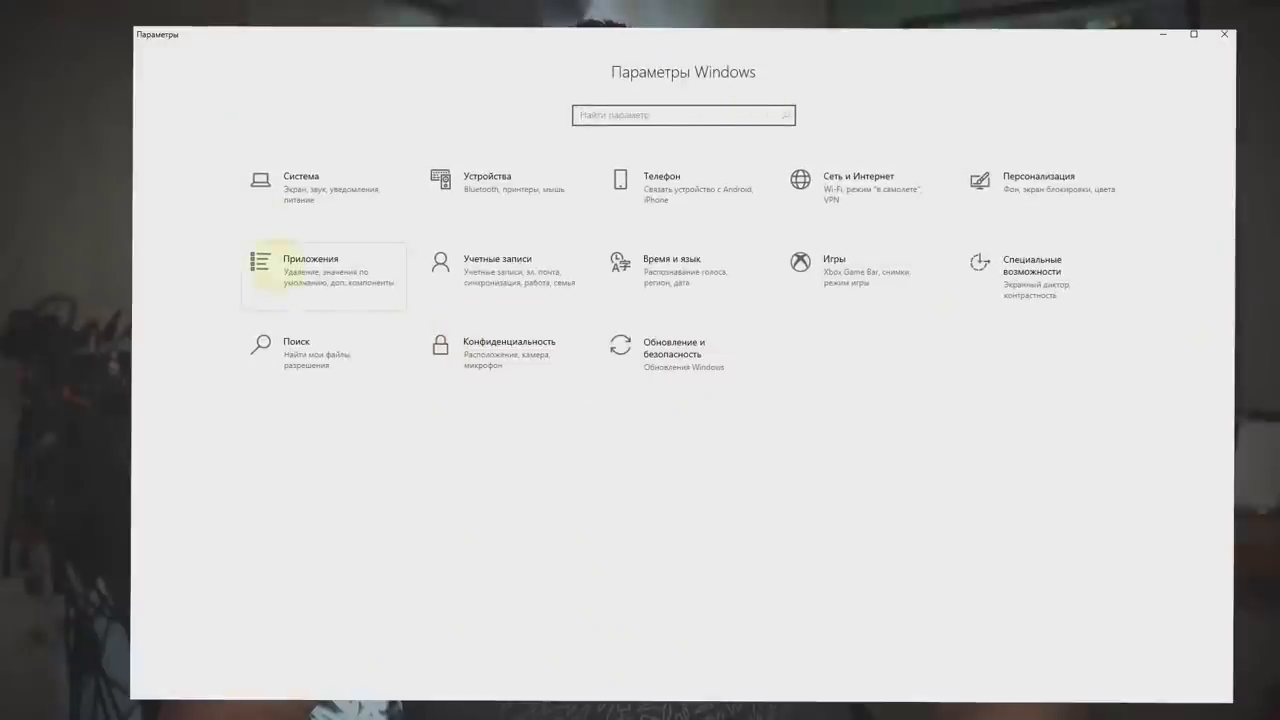
Step: Switch to Windows Settings and open the product key change from the system's About page
click(300, 186)
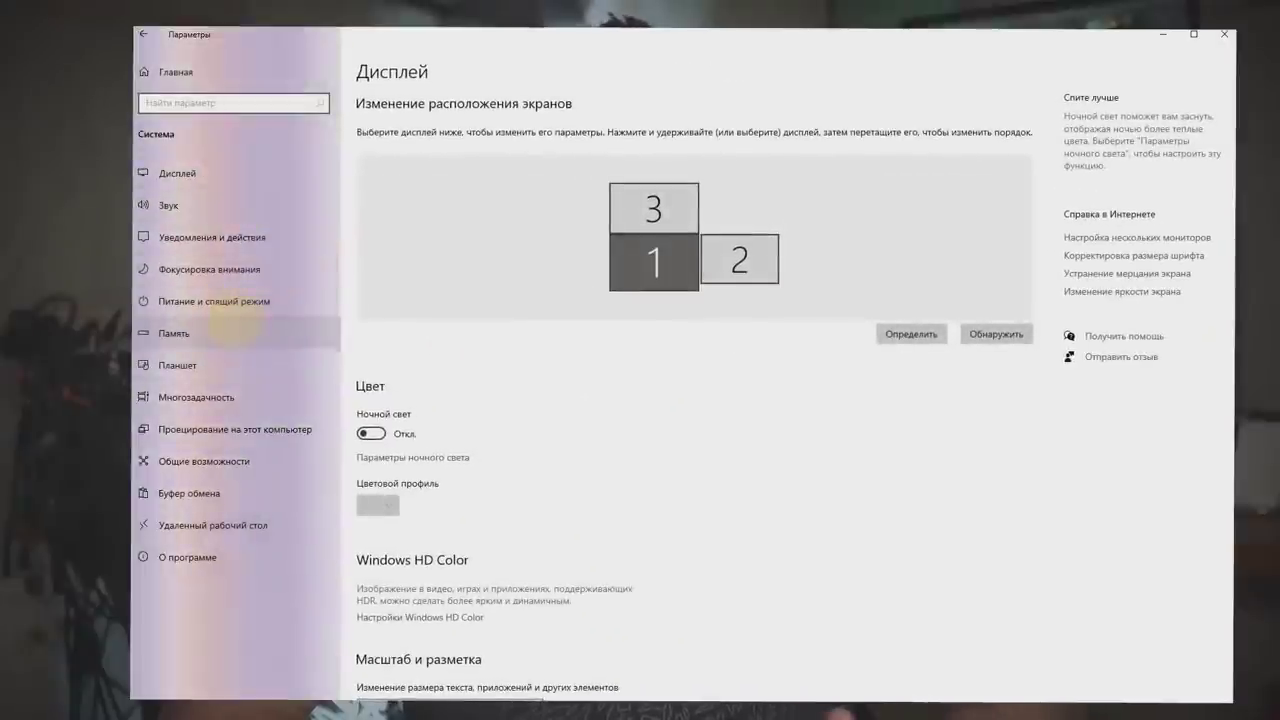
click(187, 557)
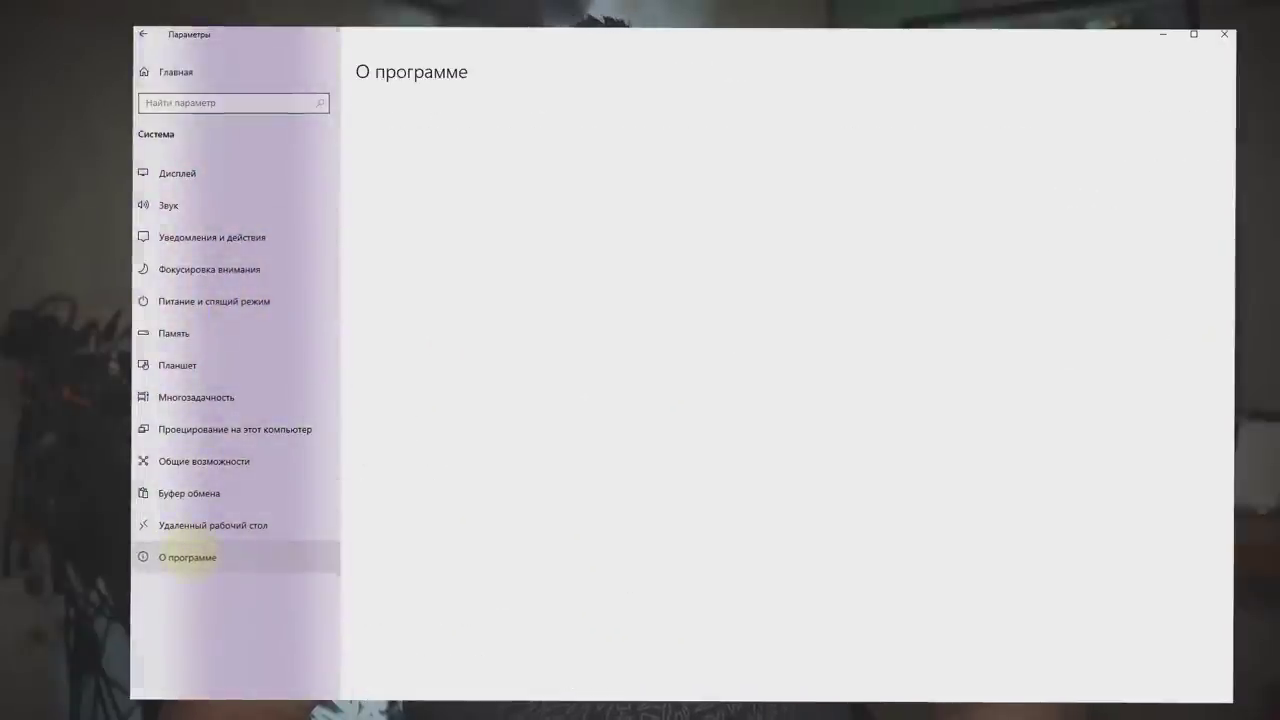
scroll(530, 570, down, 2)
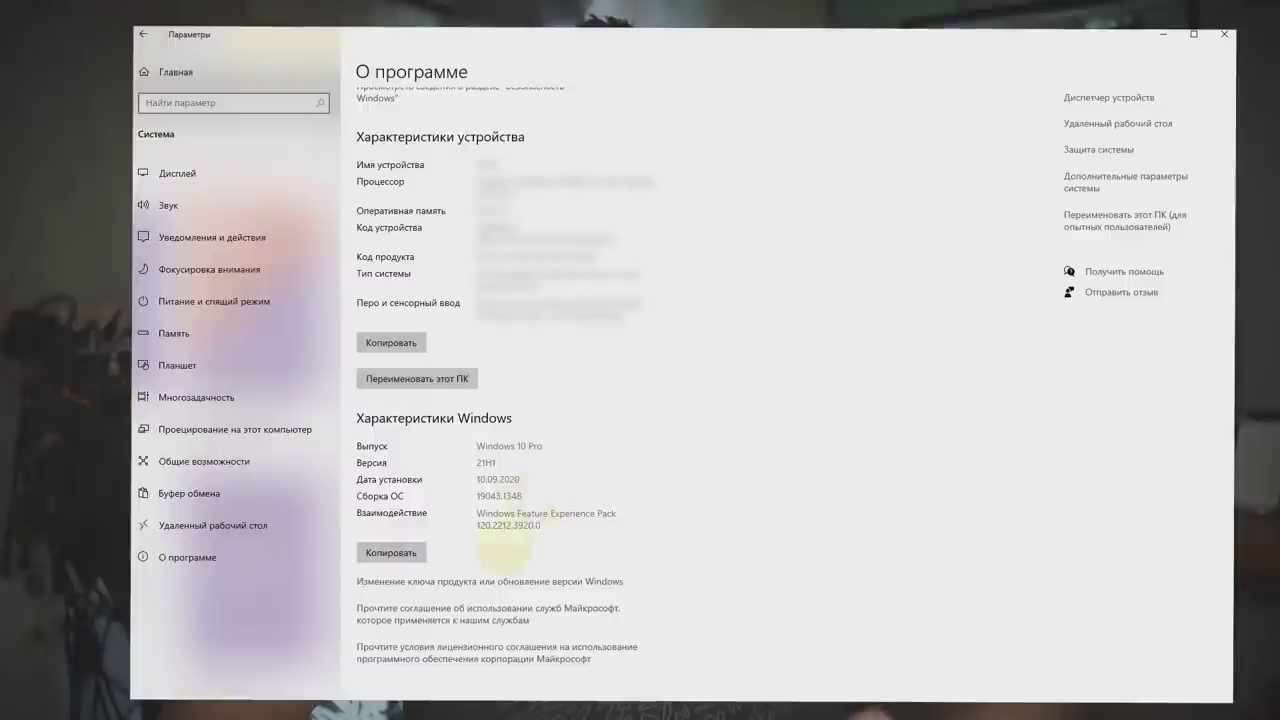
click(500, 581)
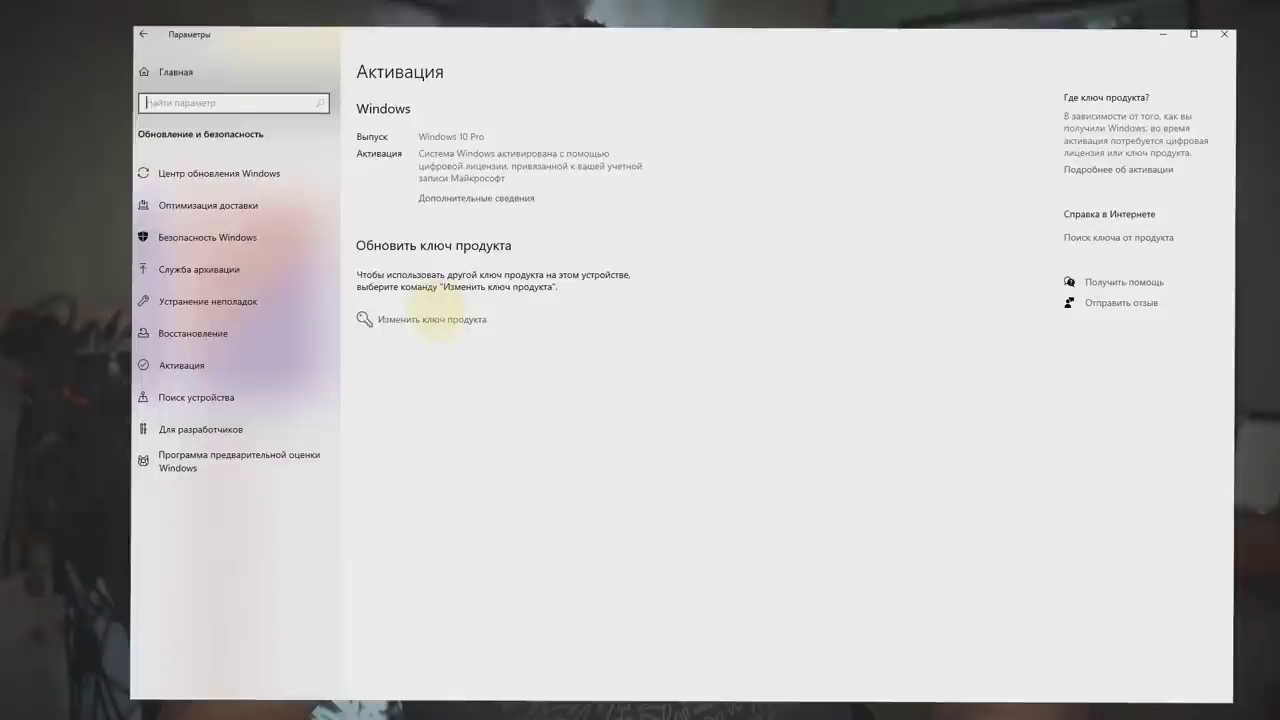
click(440, 319)
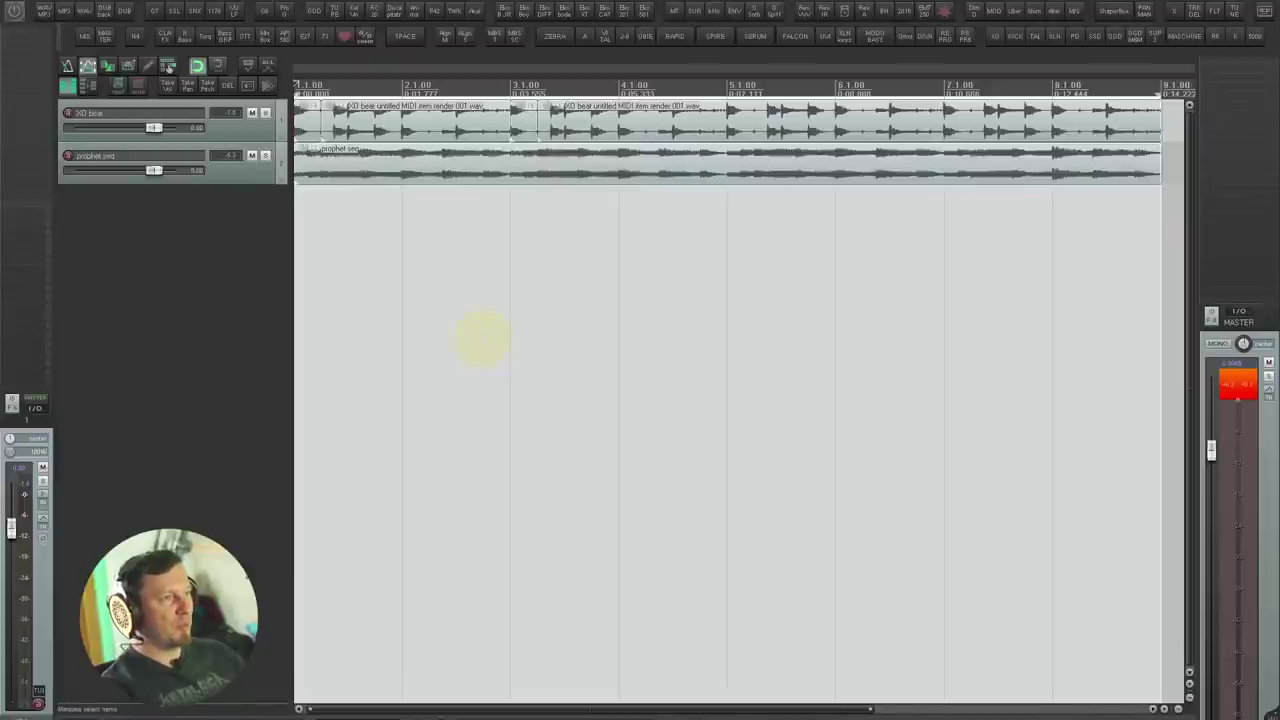
Step: Switch to REAPER, listen to the XO beat and prophet seq loop, and select the prophet seq track
key(space)
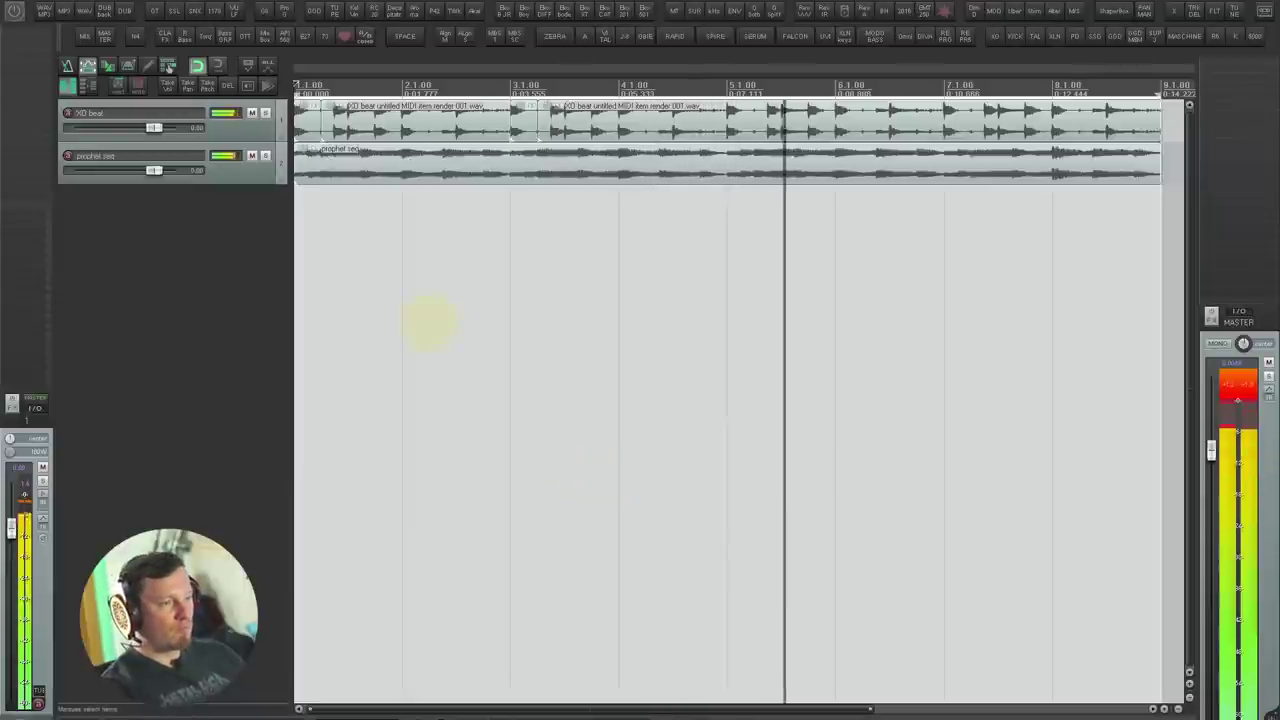
click(190, 161)
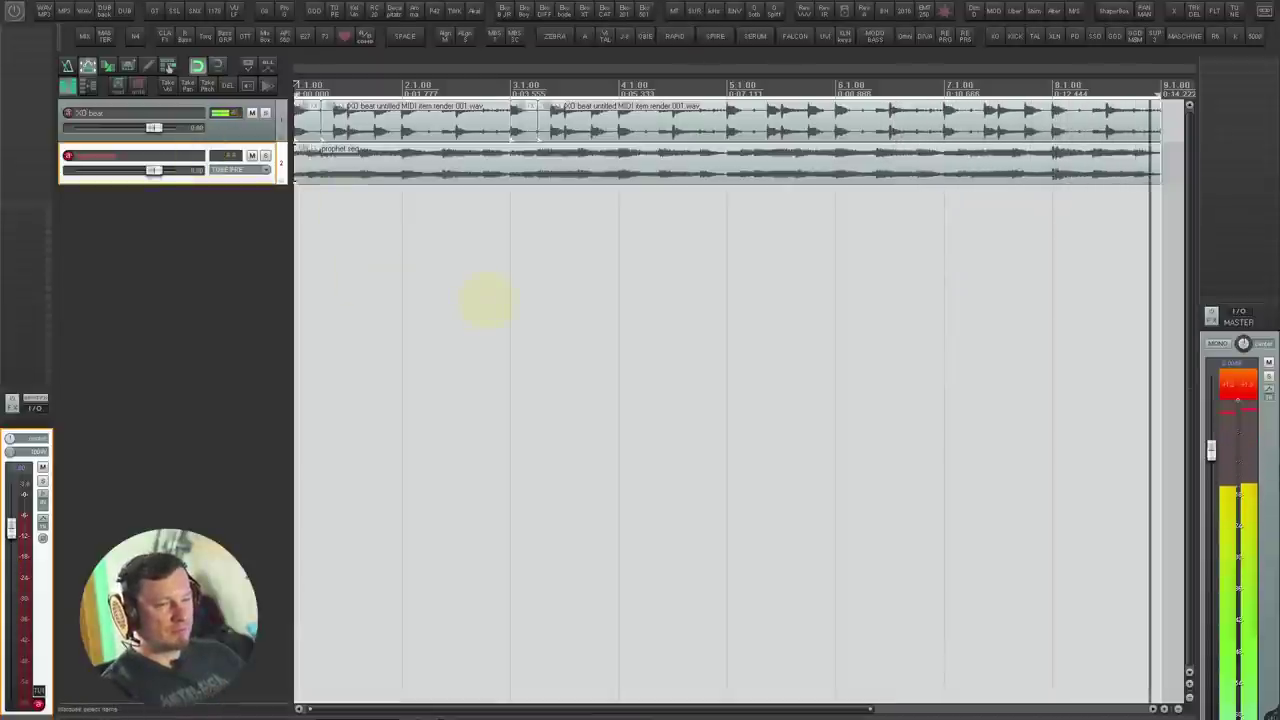
key(space)
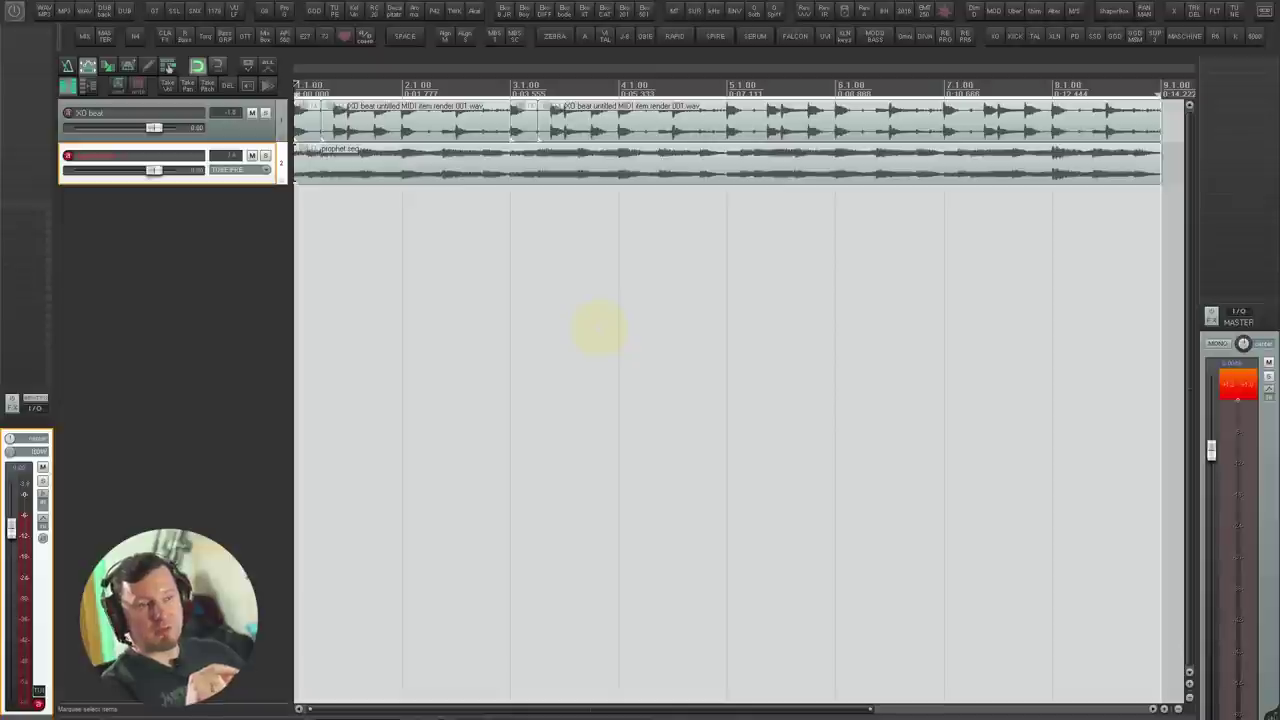
Step: Add a Serum instrument track and browse the preset banks inside Serum's !IMANBEK folder without loading one
click(756, 36)
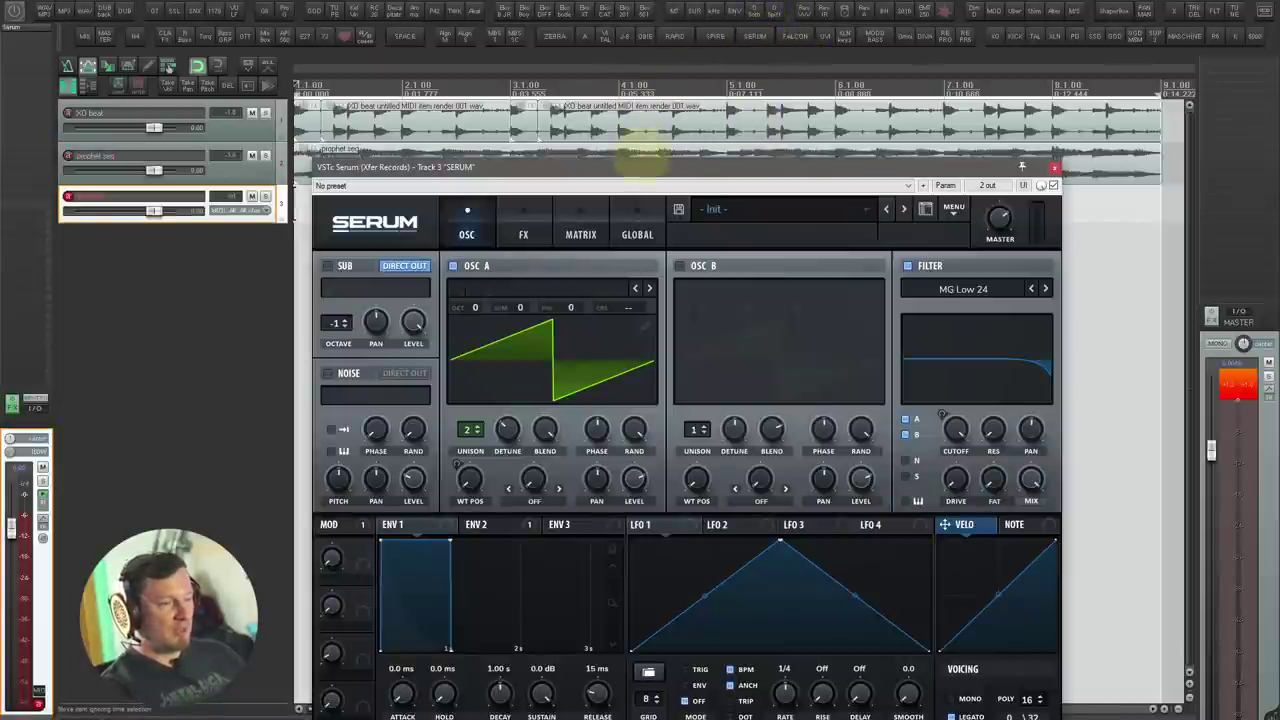
drag(642, 162, 632, 62)
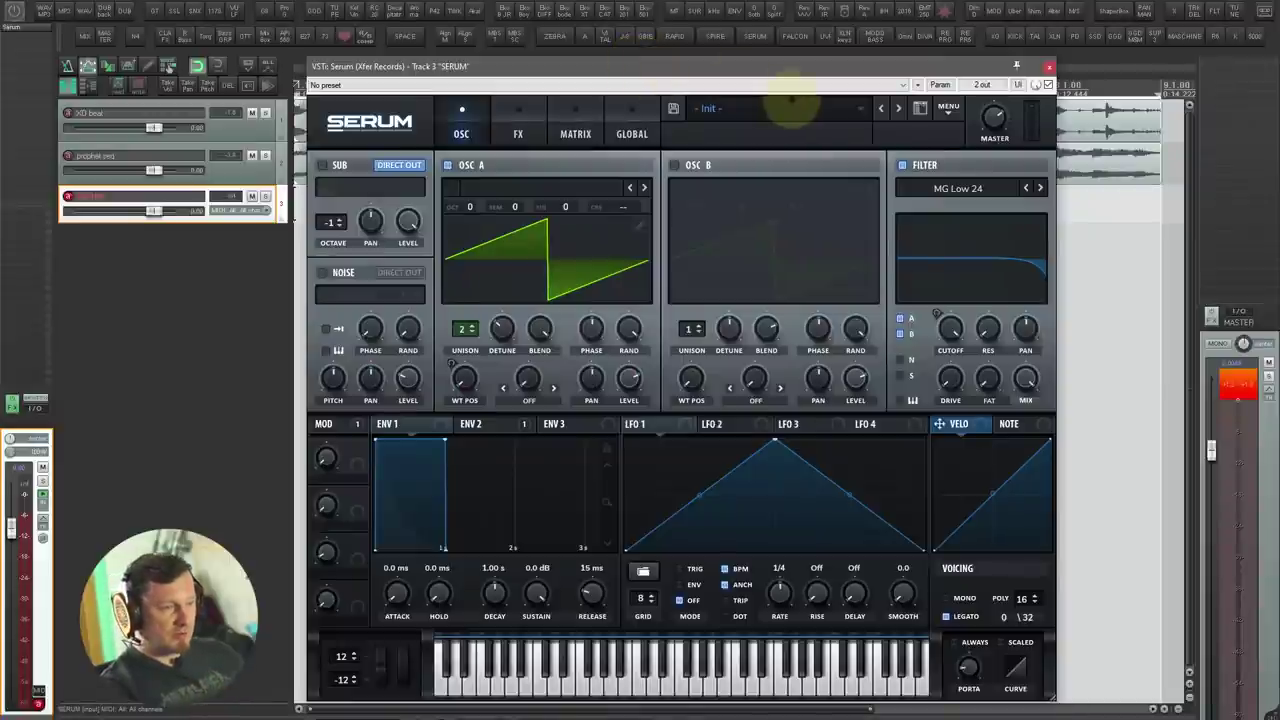
click(795, 108)
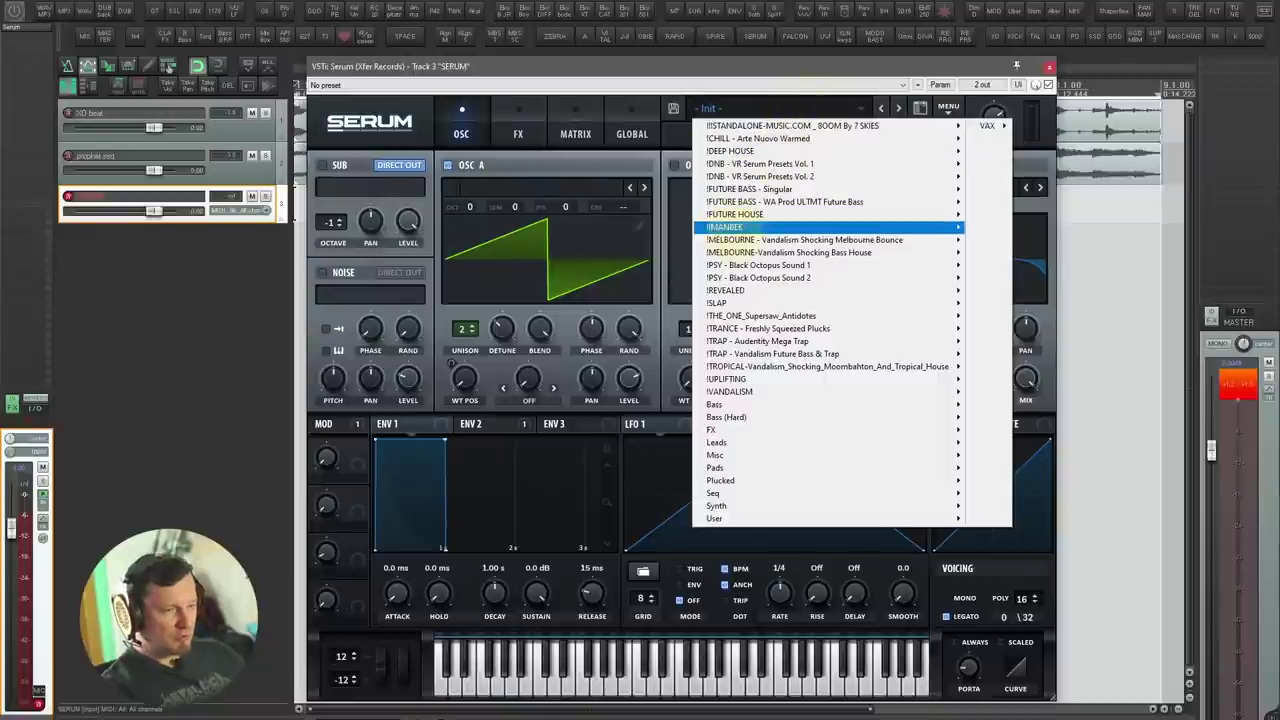
mouse_move(958, 214)
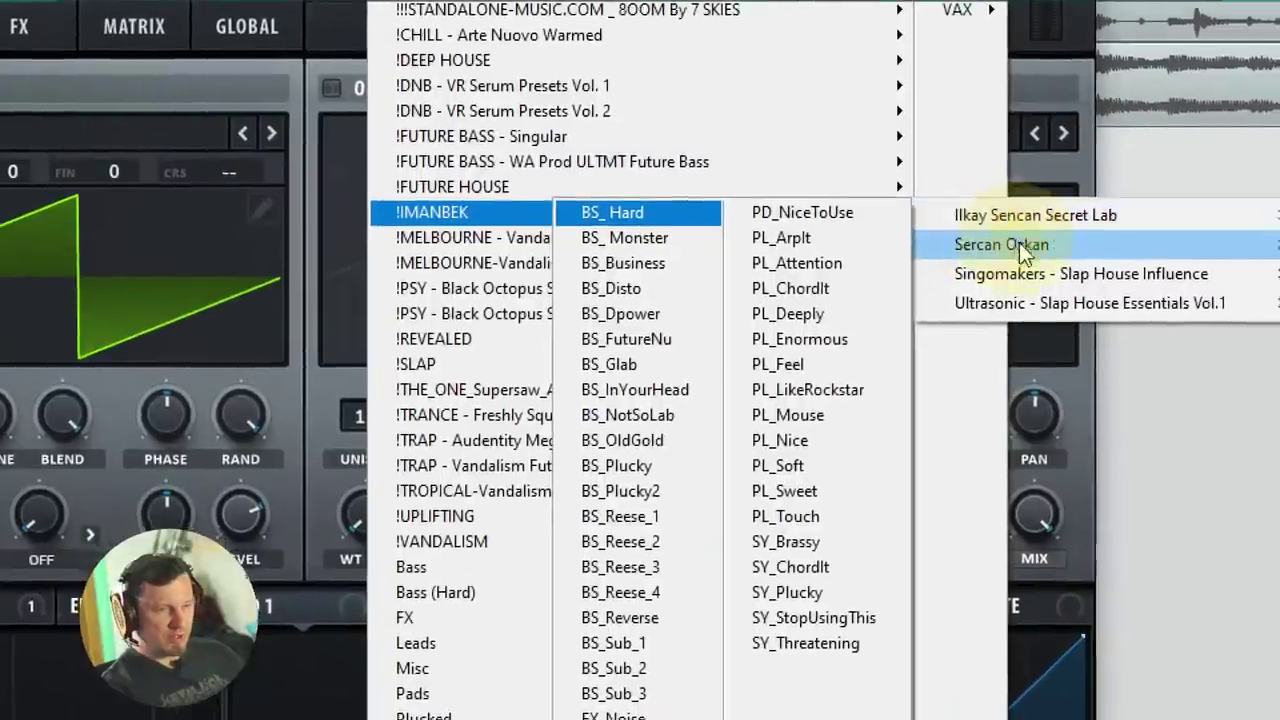
mouse_move(1076, 261)
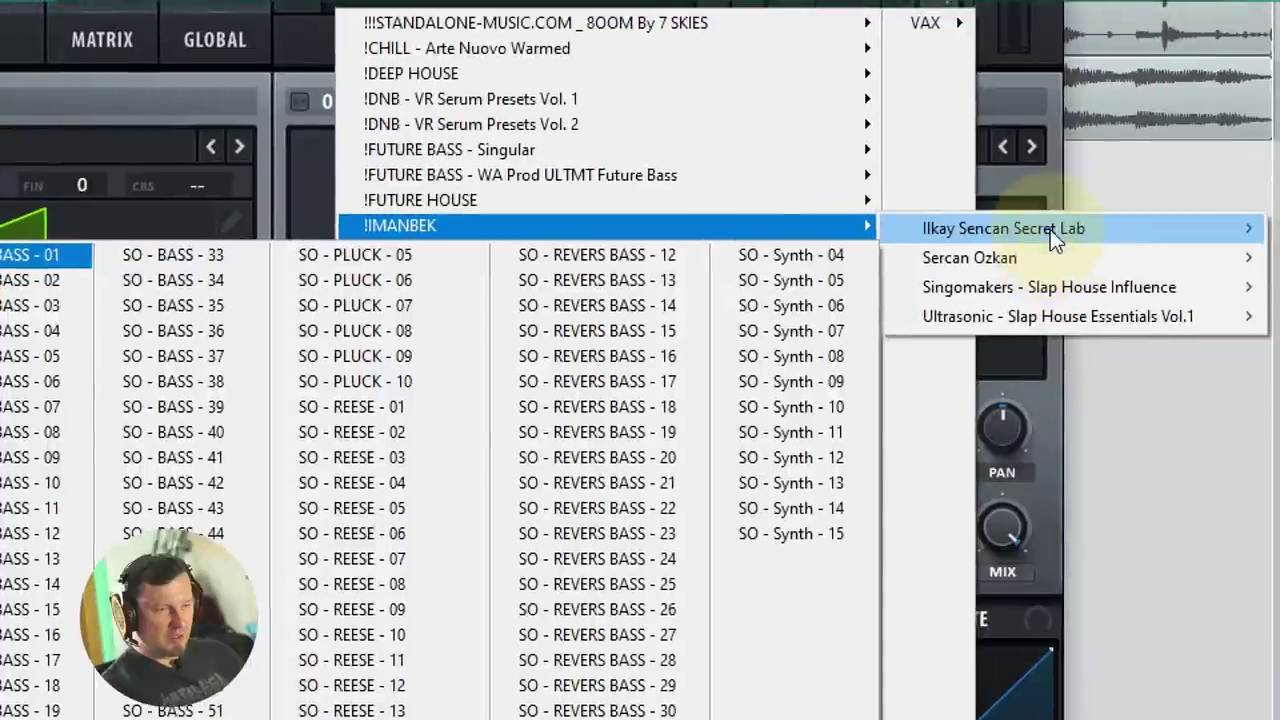
mouse_move(1075, 228)
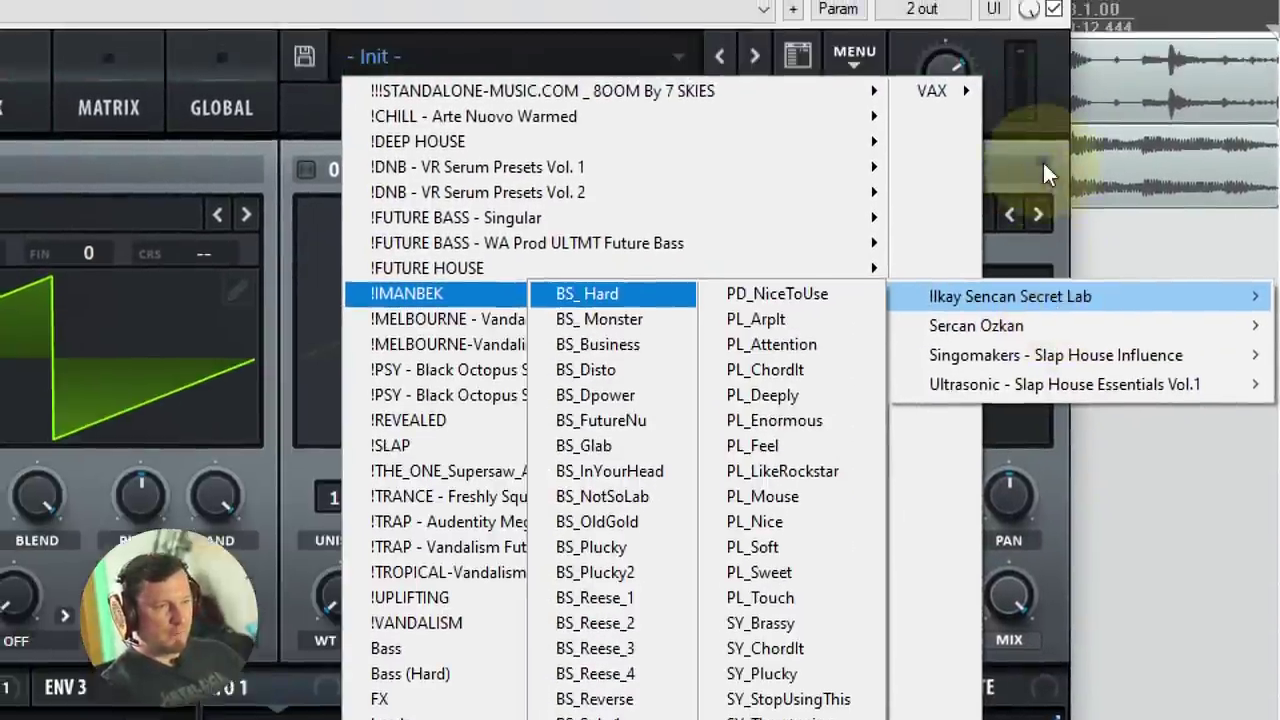
click(1032, 84)
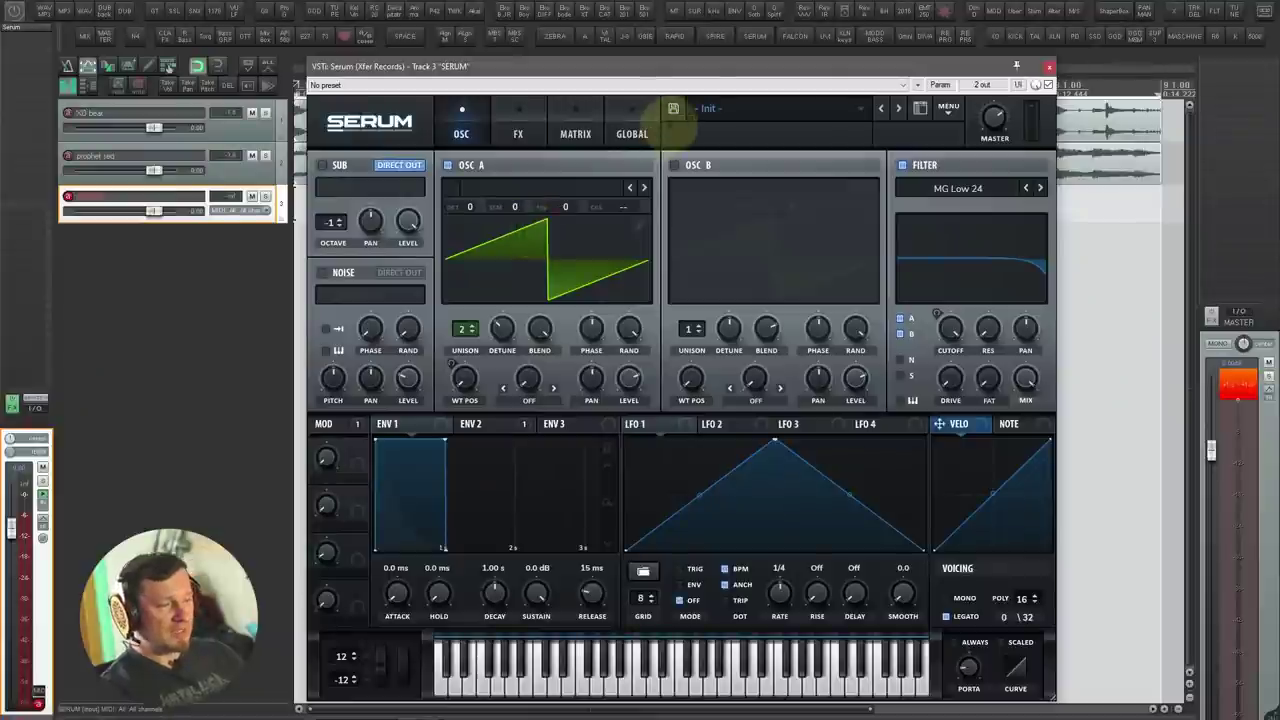
Step: Close the Serum window and delete the Serum track
drag(696, 70, 686, 68)
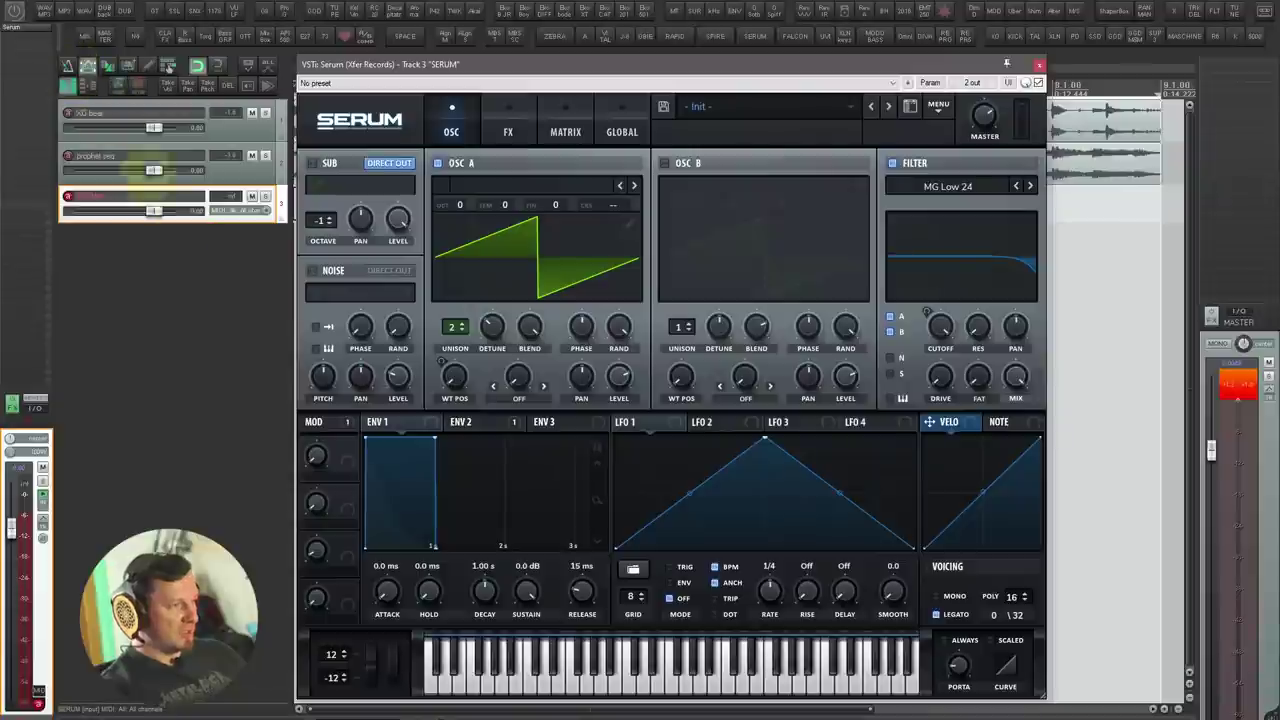
key(Escape)
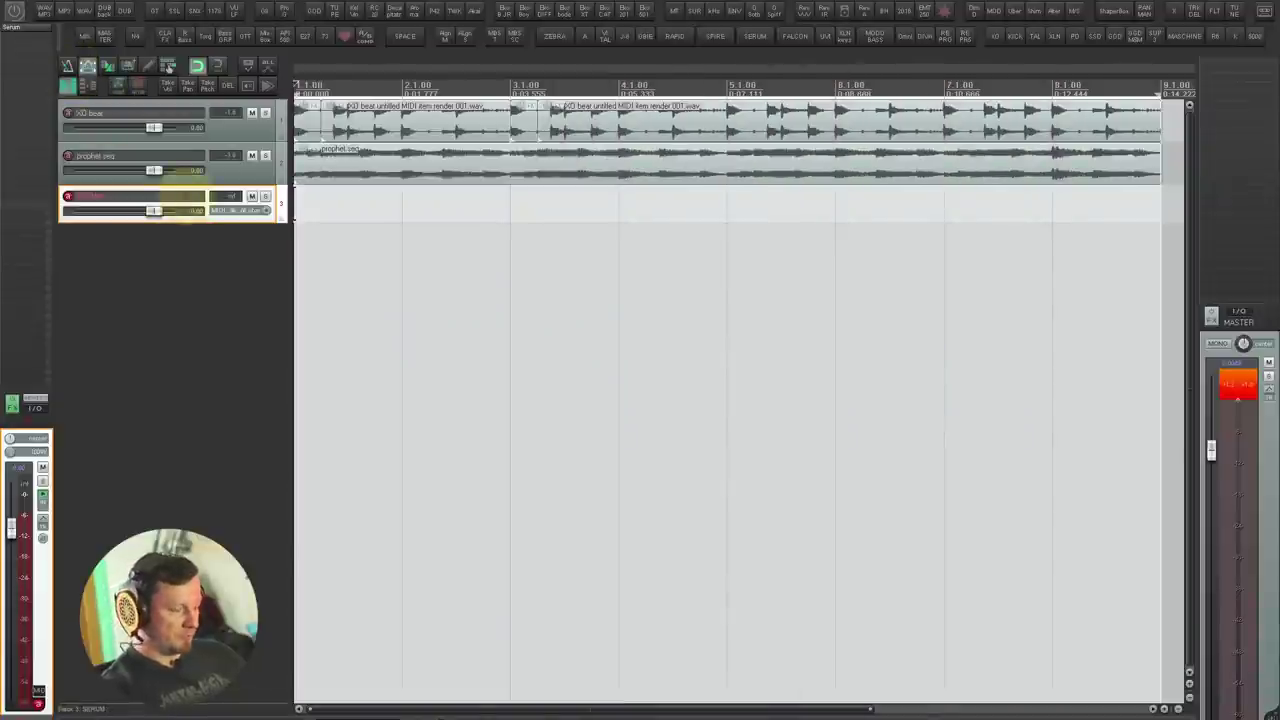
key(Delete)
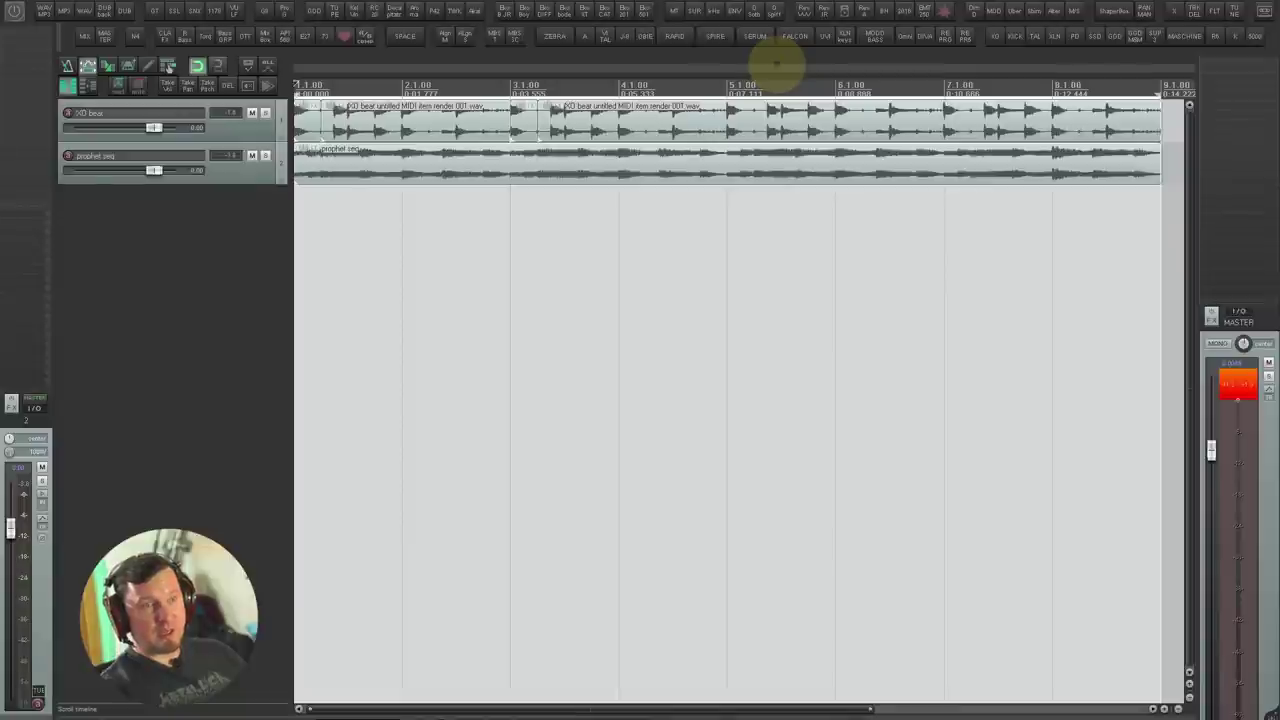
Step: Add a Spire instrument track and show the synth's delay and reverb effect settings
click(715, 36)
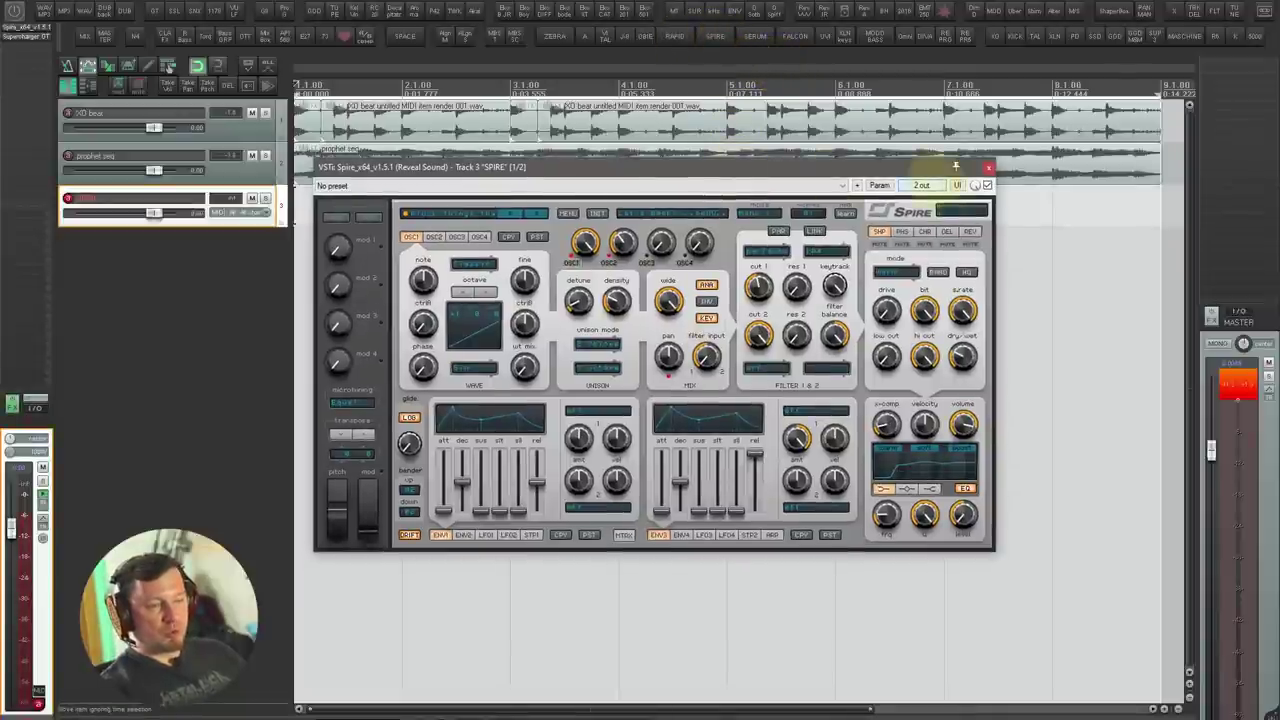
click(945, 231)
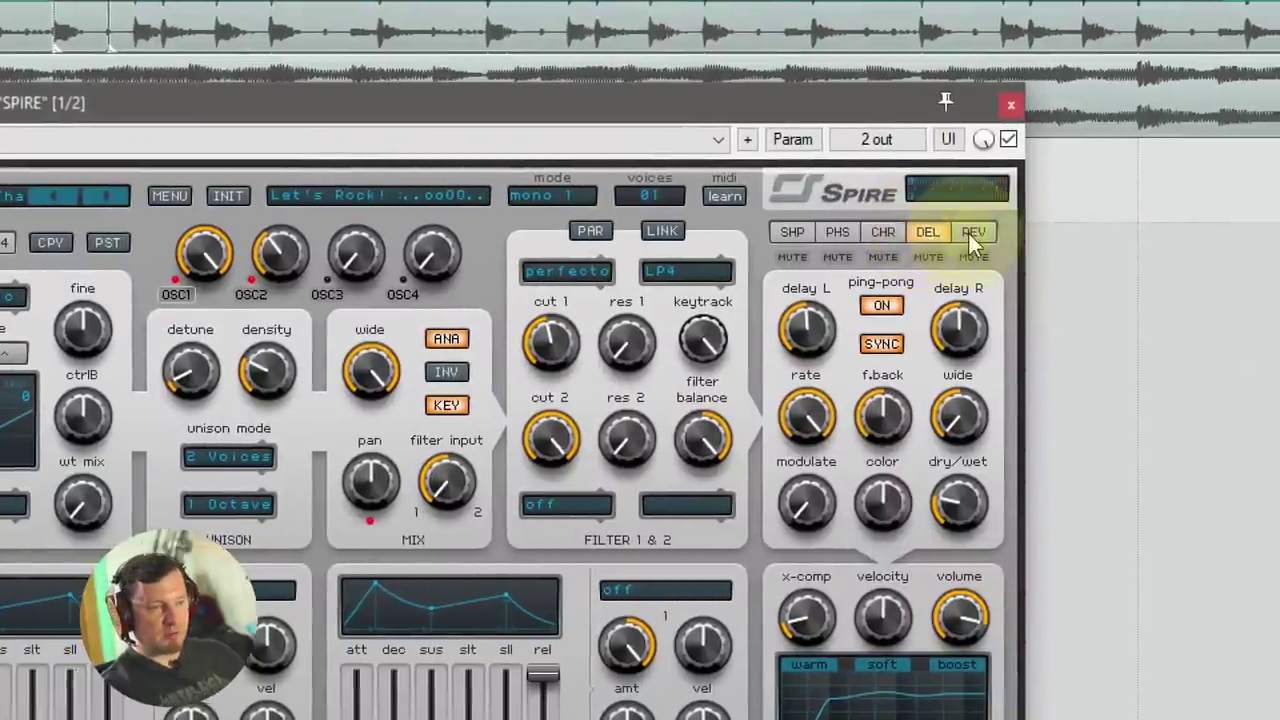
click(987, 233)
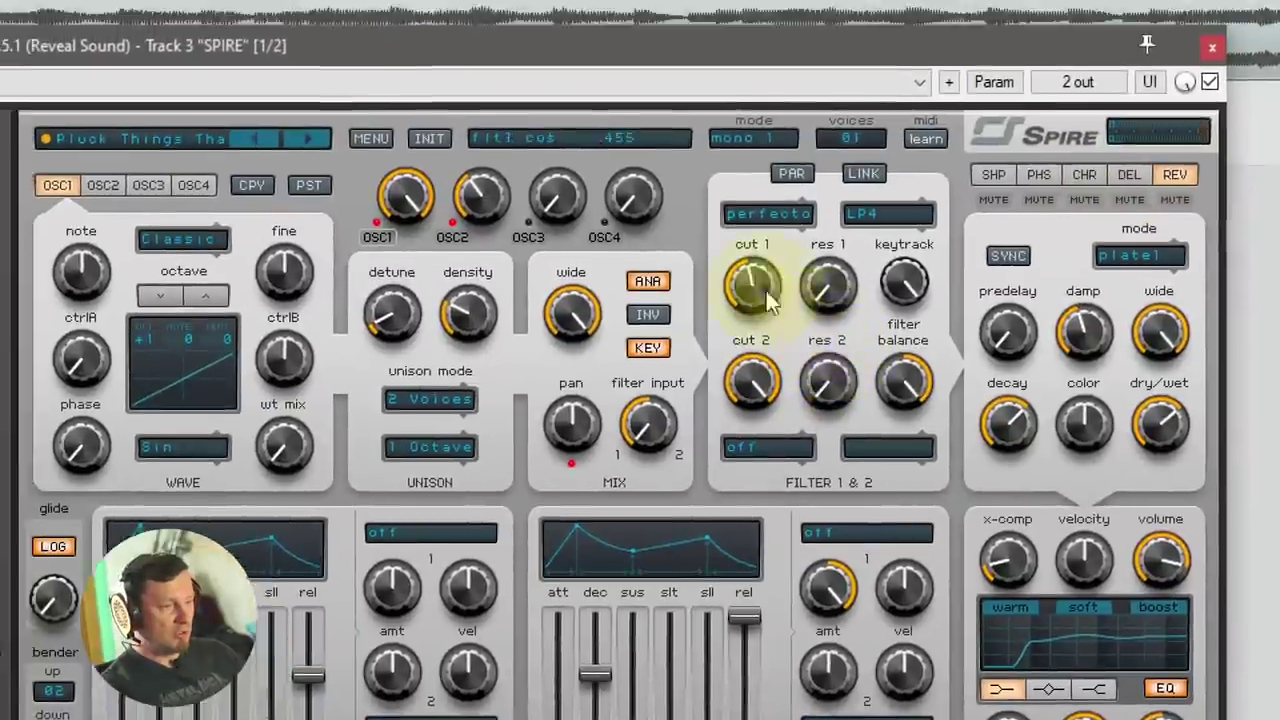
Step: Sweep Spire's first filter cutoff down and back up, and delete the Spire track
drag(765, 288, 760, 302)
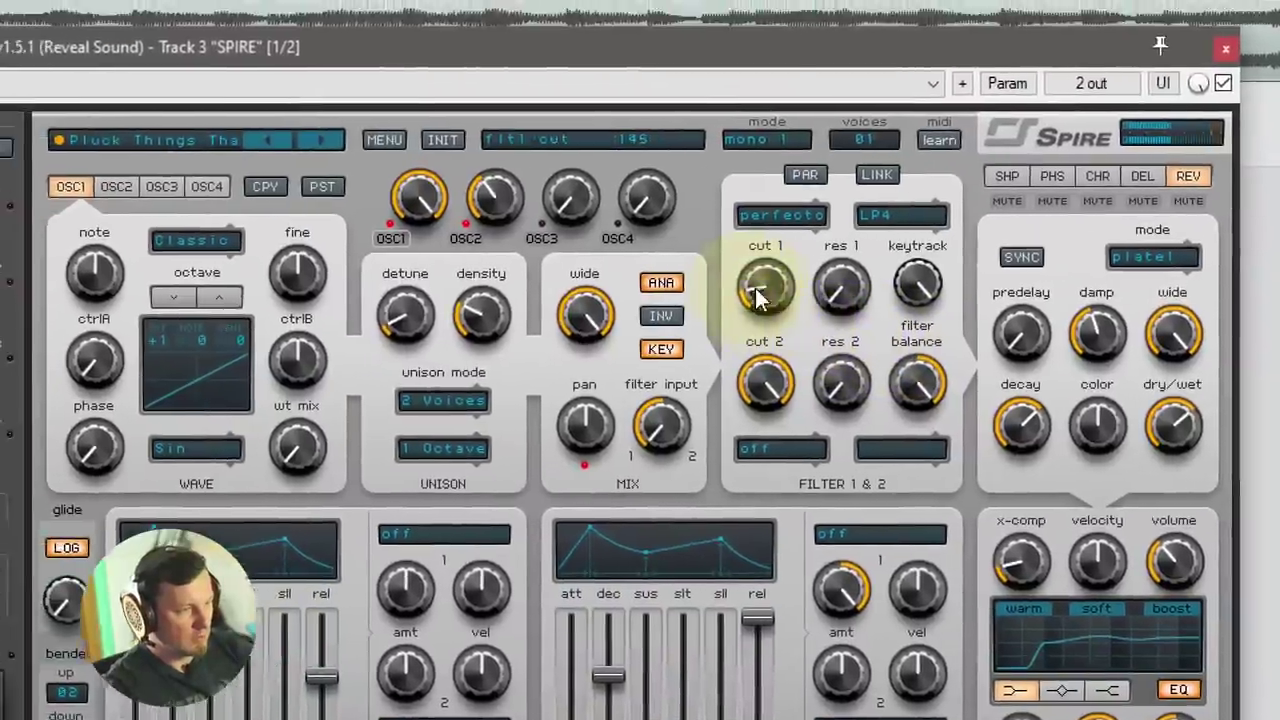
drag(701, 260, 711, 192)
mouse_move(770, 262)
mouse_down()
mouse_move(766, 252)
mouse_move(770, 270)
mouse_up()
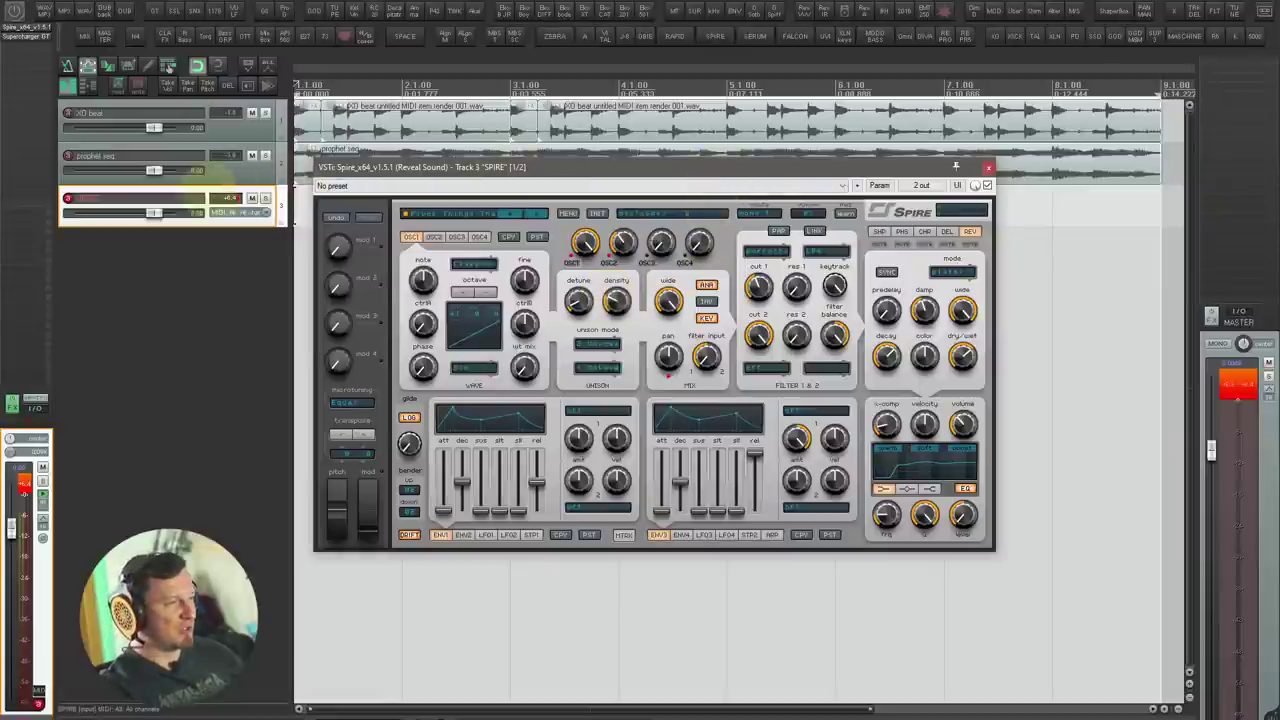
key(Delete)
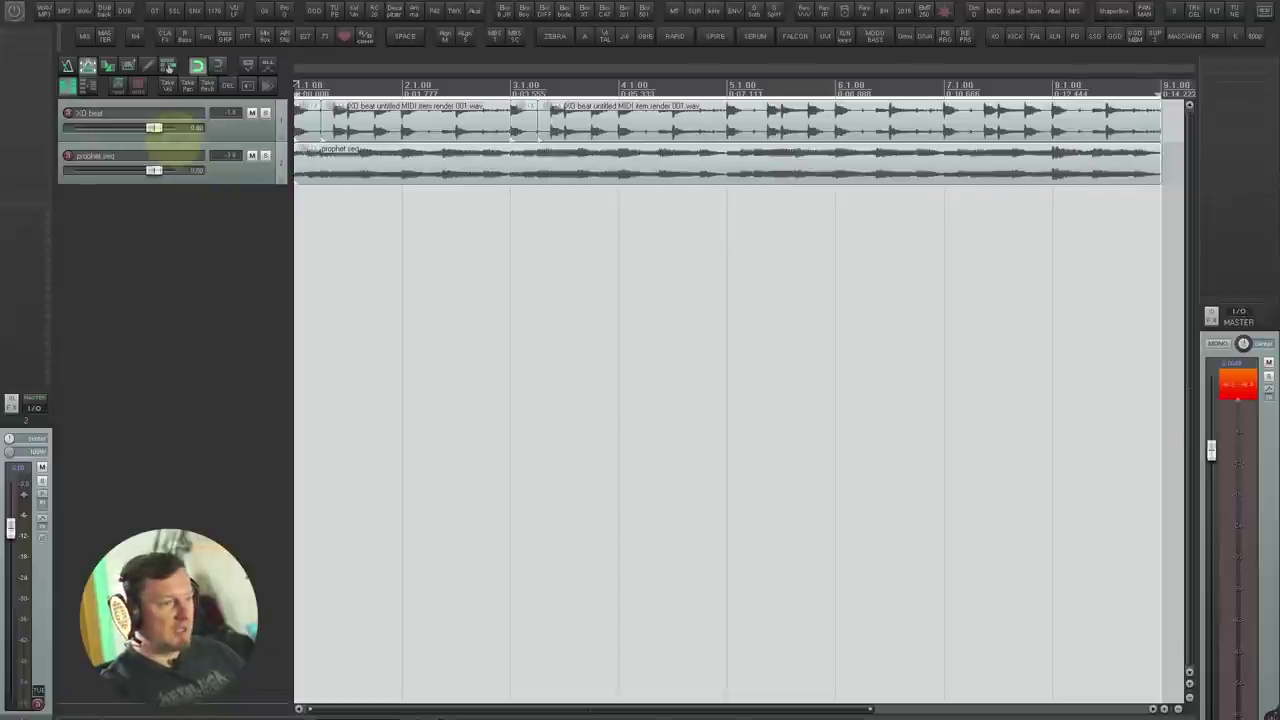
Step: Add a Vital instrument track below the prophet seq track and move its window clear of the track list
click(190, 160)
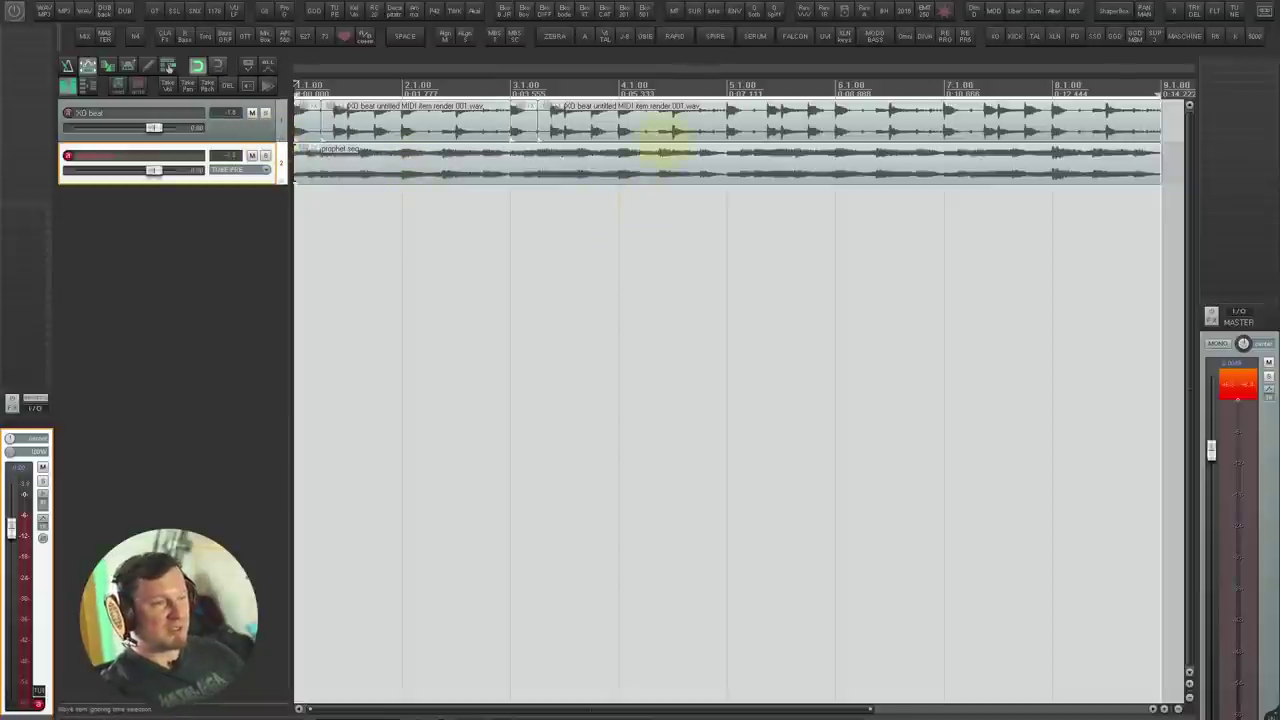
click(605, 37)
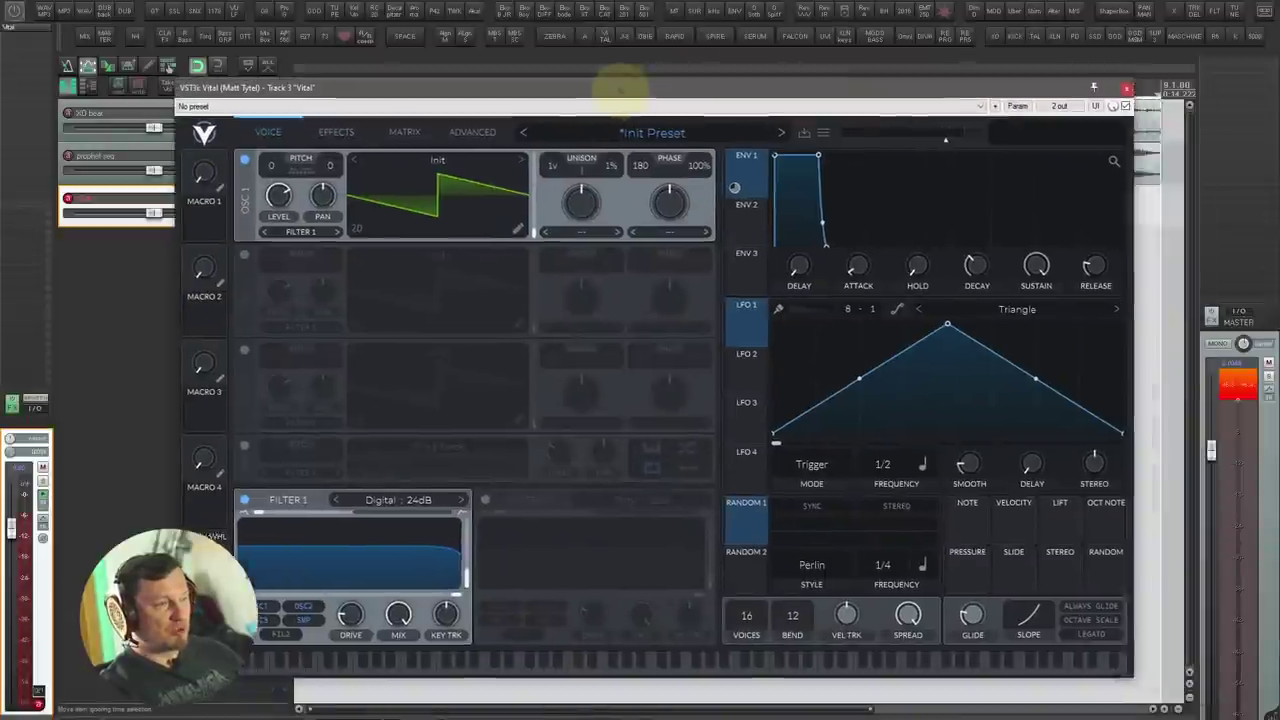
drag(620, 88, 738, 97)
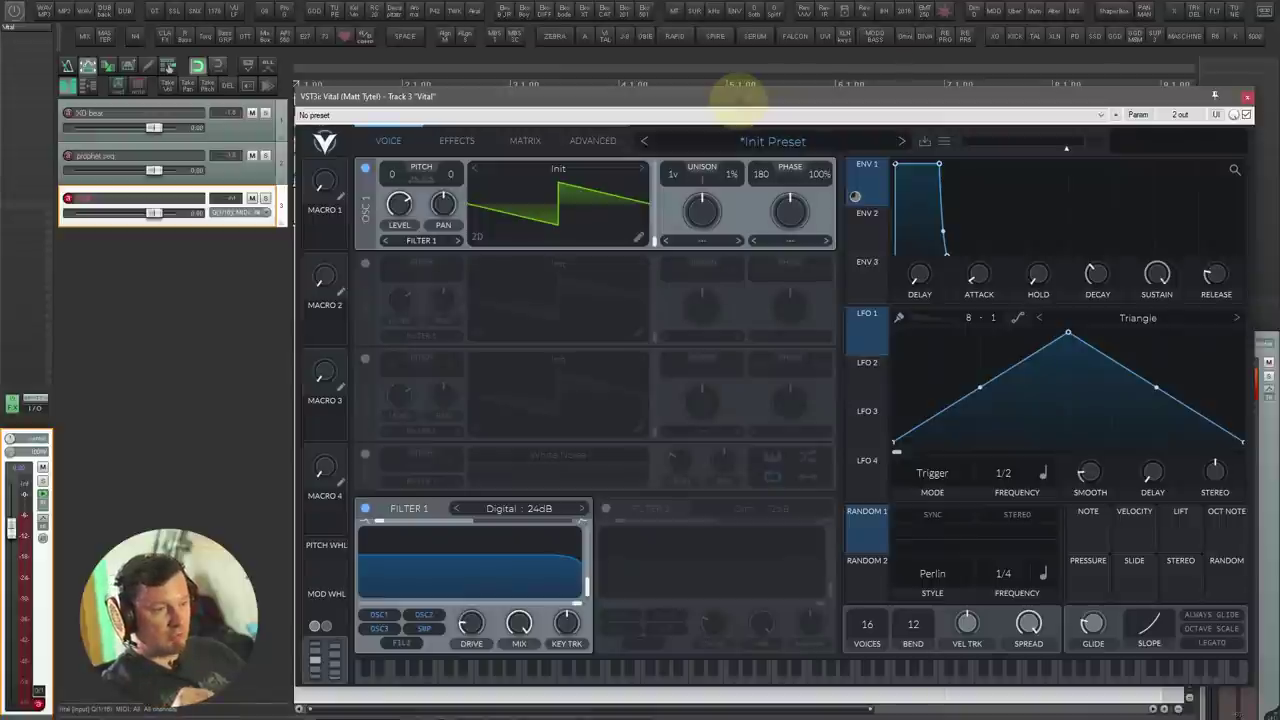
Step: Load the VAX BR Stab 01 preset from Vital's User folder and lower the Vital track's volume
click(750, 145)
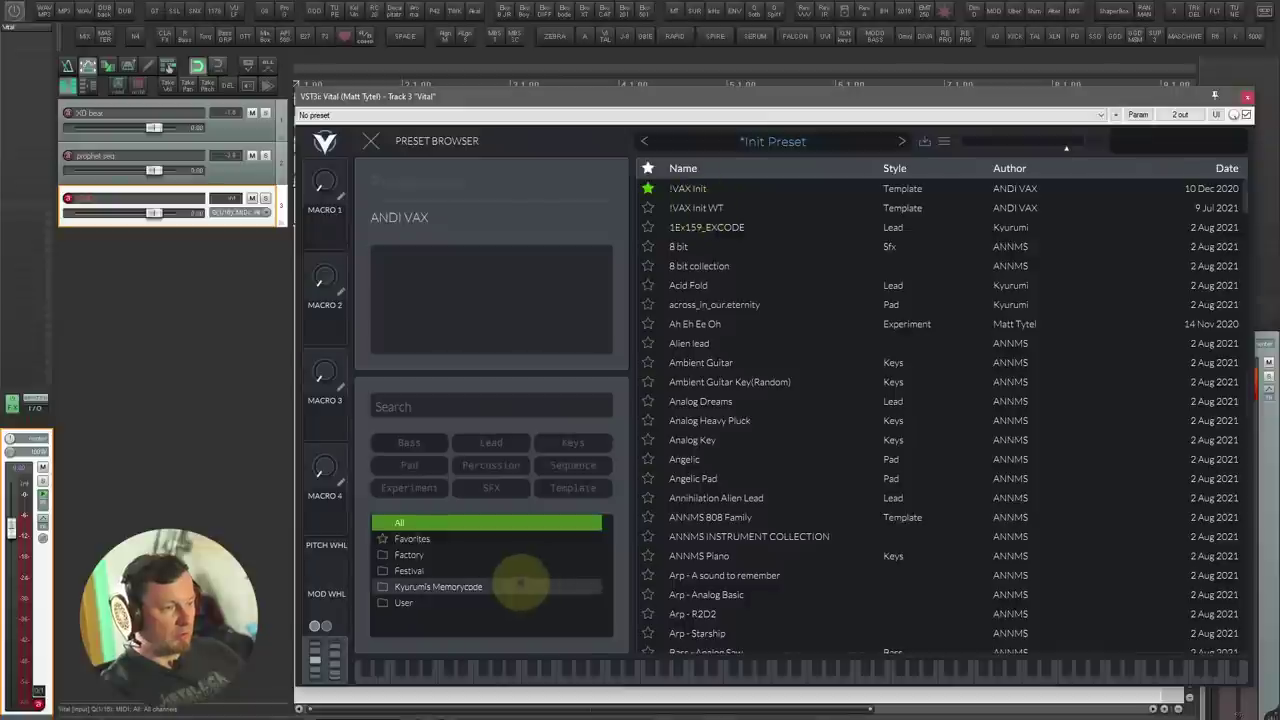
click(475, 603)
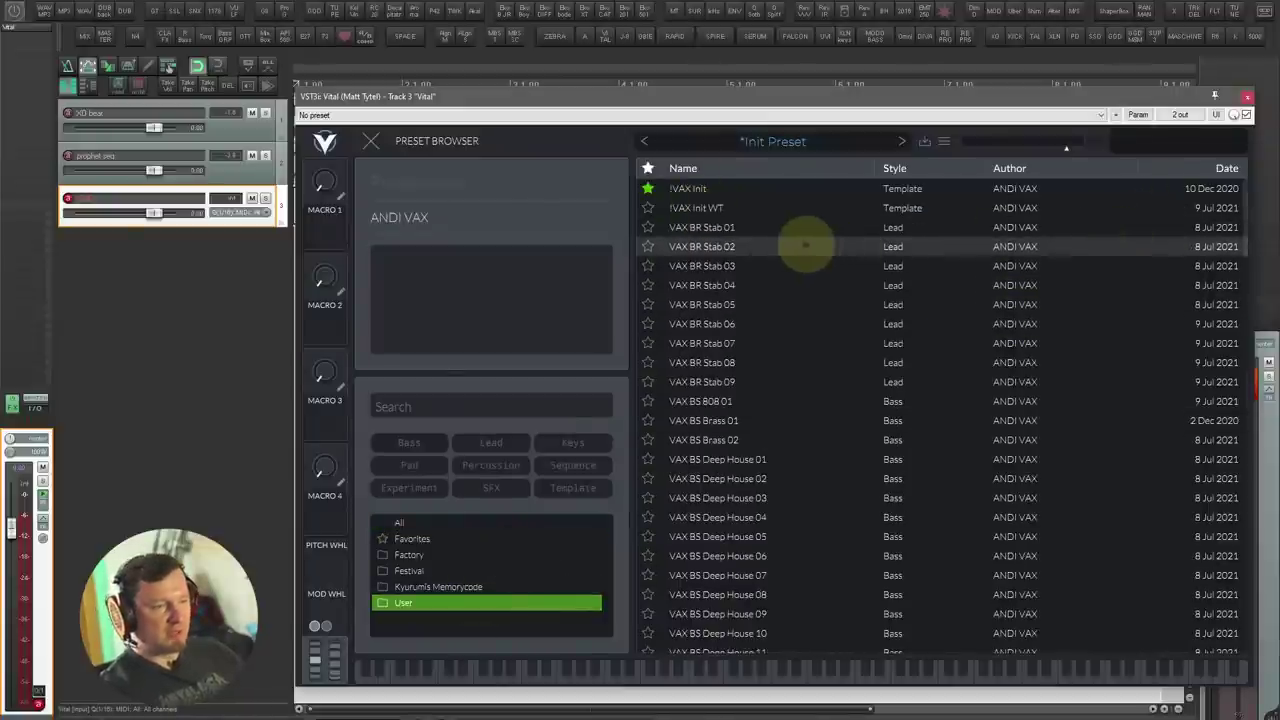
click(757, 230)
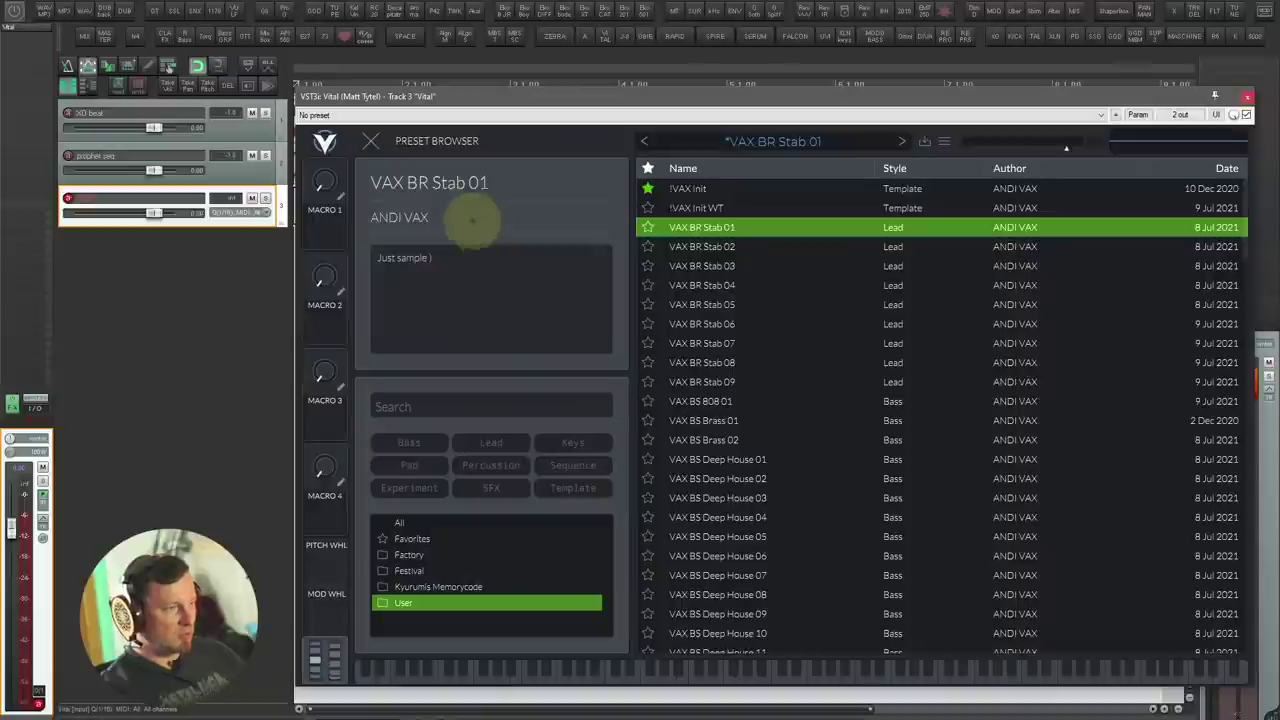
drag(155, 213, 129, 213)
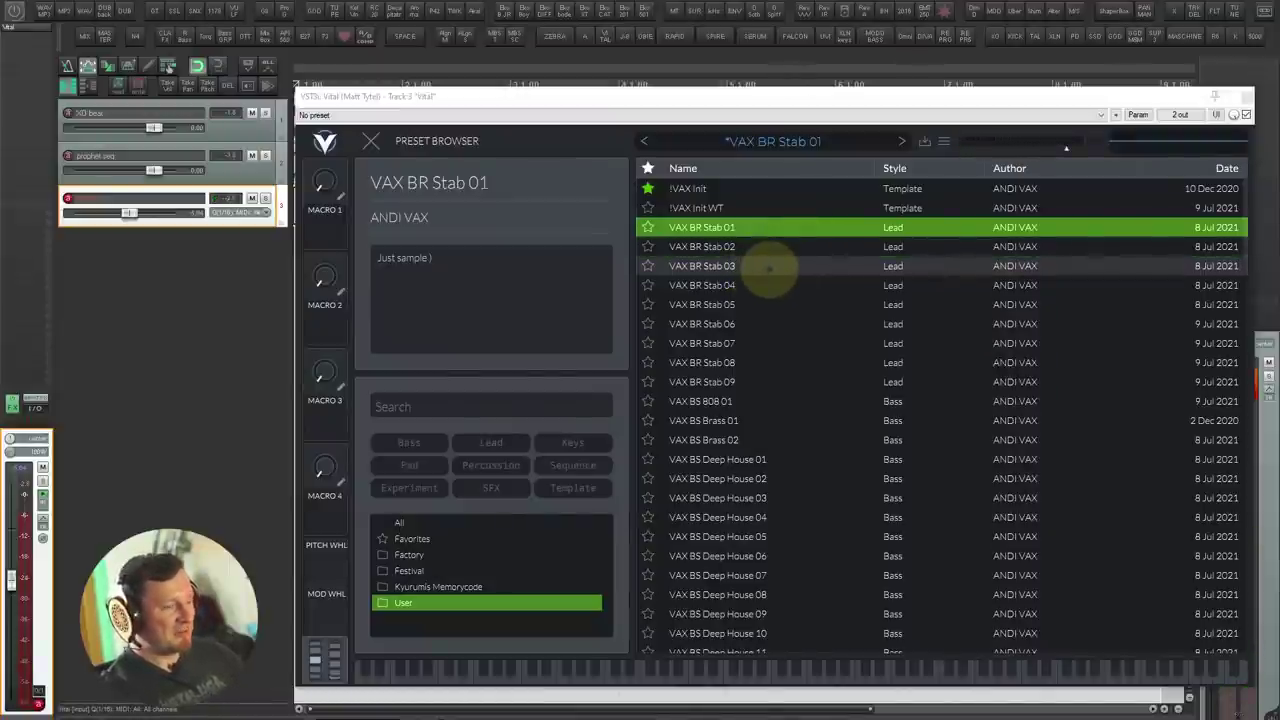
Step: Audition Vital's stab presets from VAX BR Stab 03 to VAX BR Stab 08, plus VAX BS Brass 01 and 02
click(768, 266)
click(775, 323)
click(785, 343)
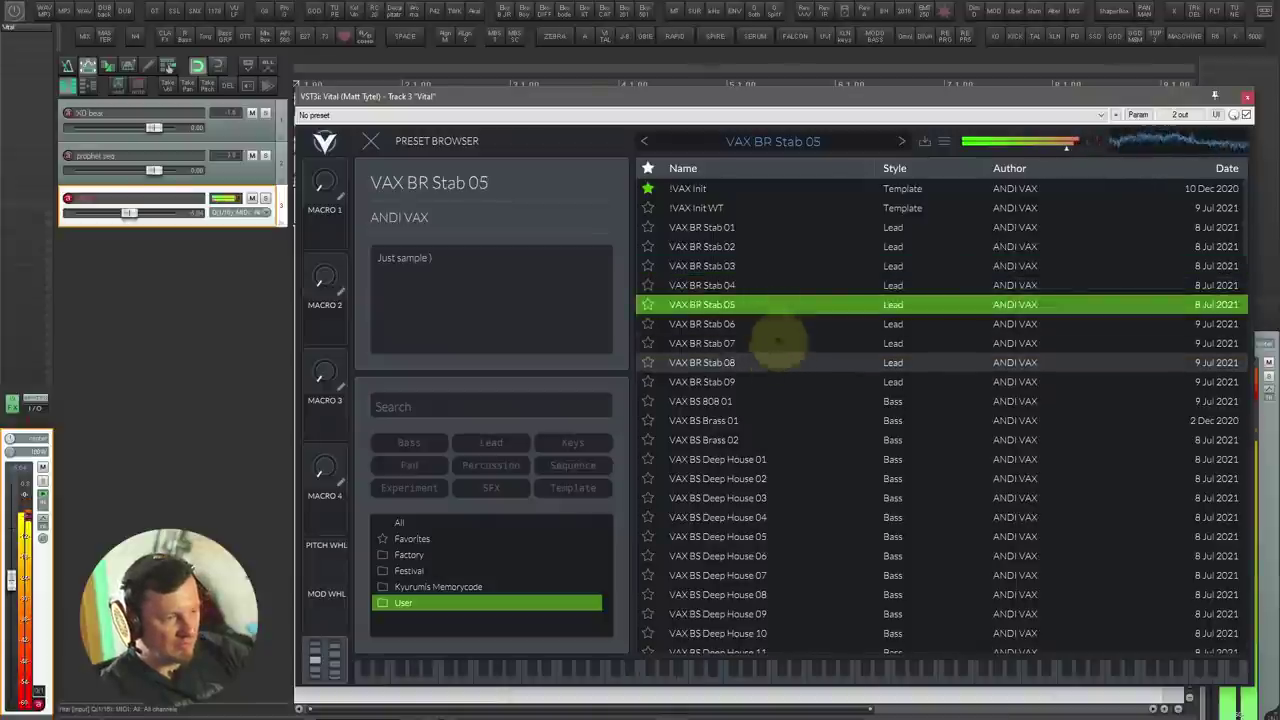
click(789, 362)
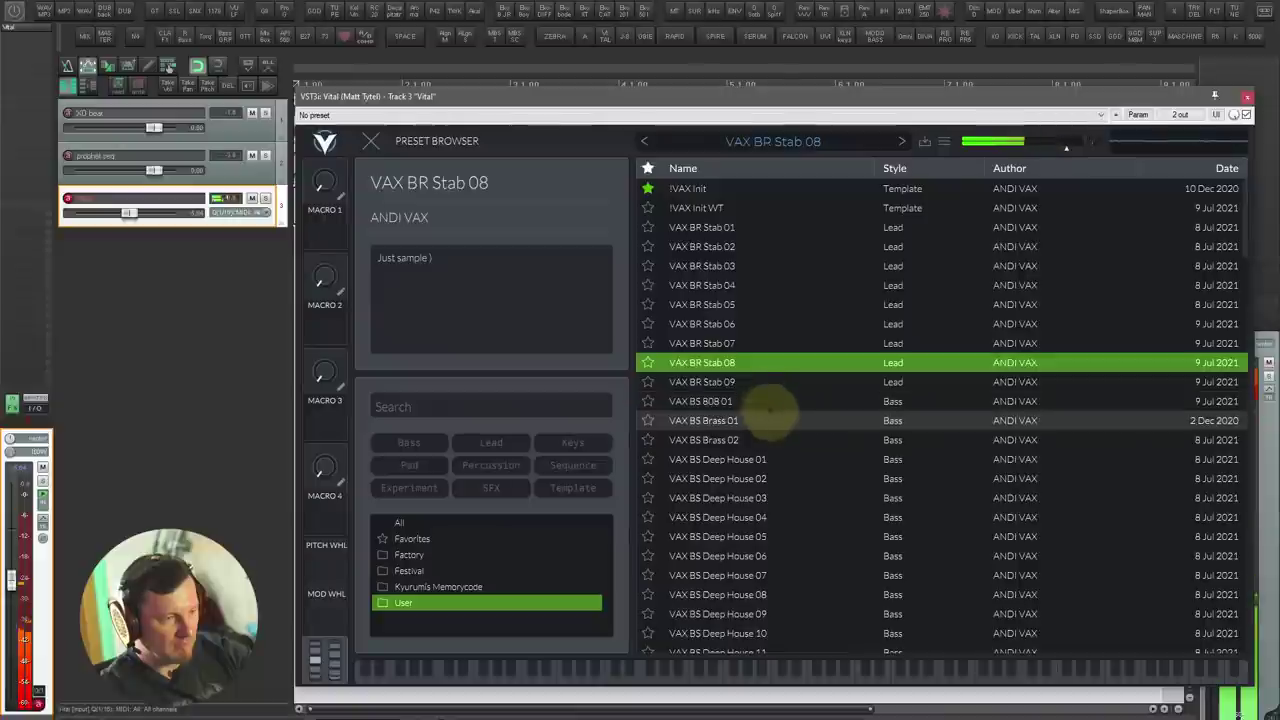
click(771, 421)
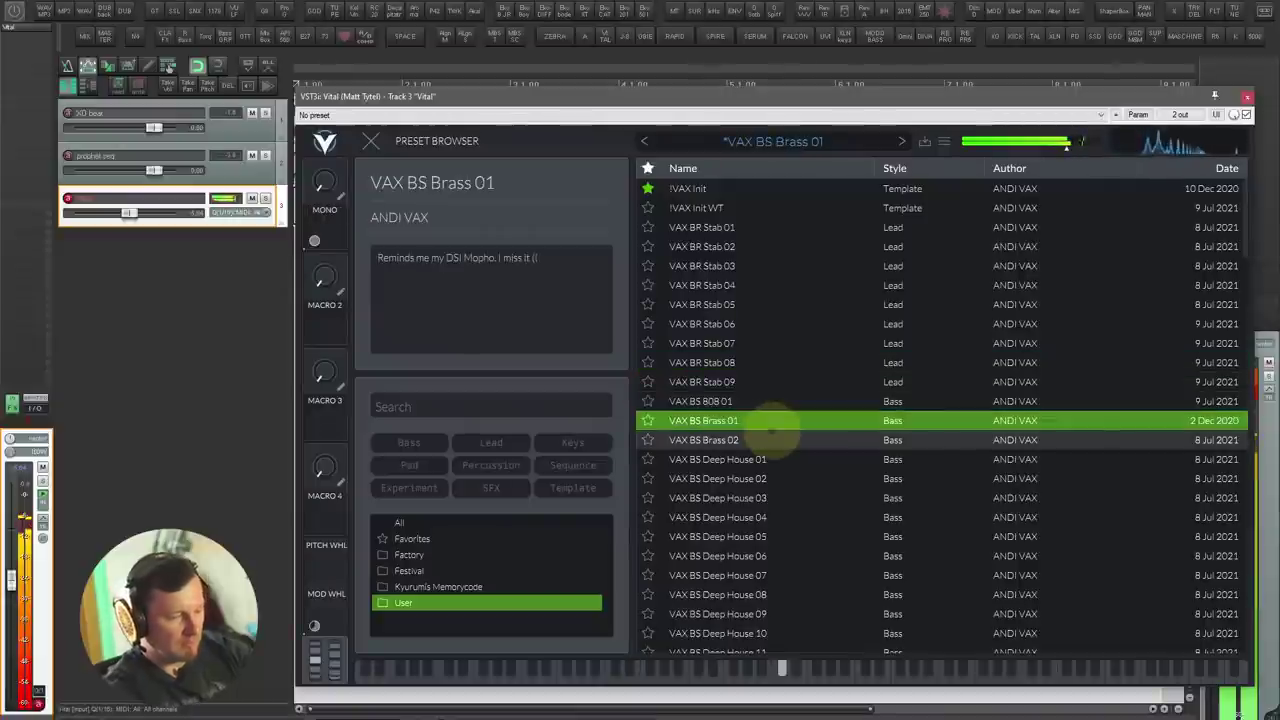
click(772, 433)
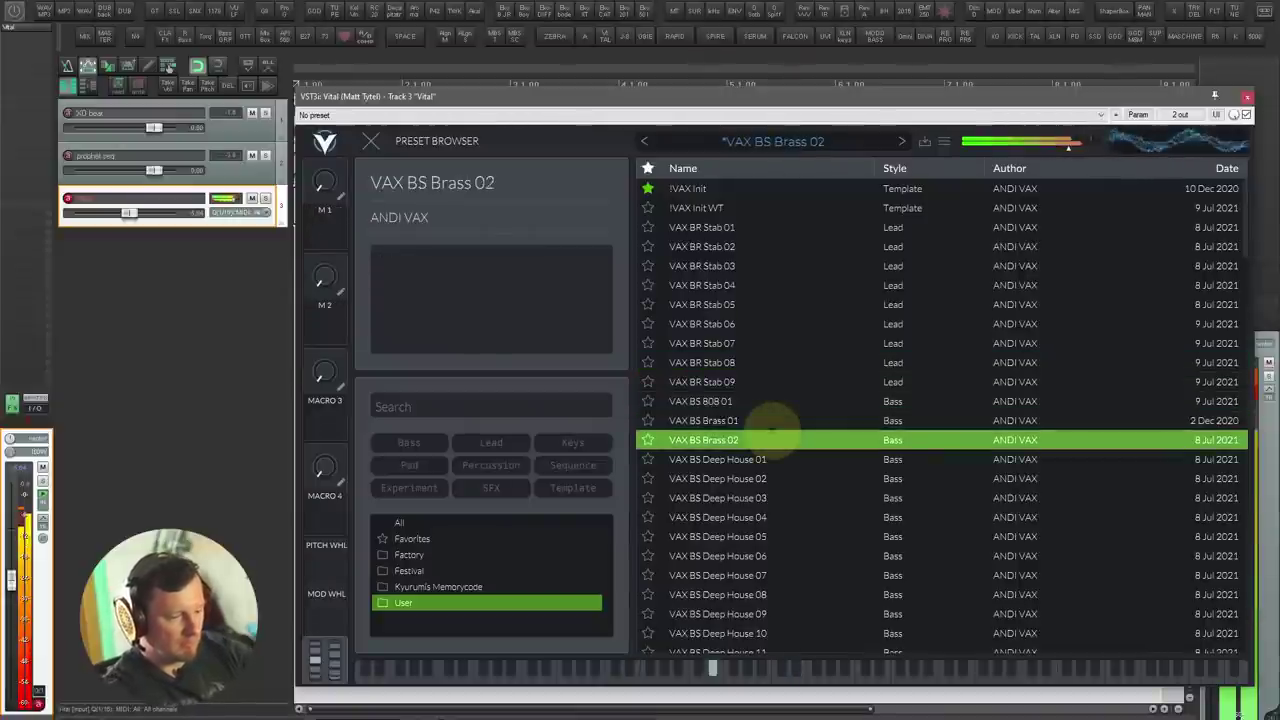
Step: Audition the deep house bass presets one after another from VAX BS Deep House 01 to VAX BS Deep House 06
click(773, 457)
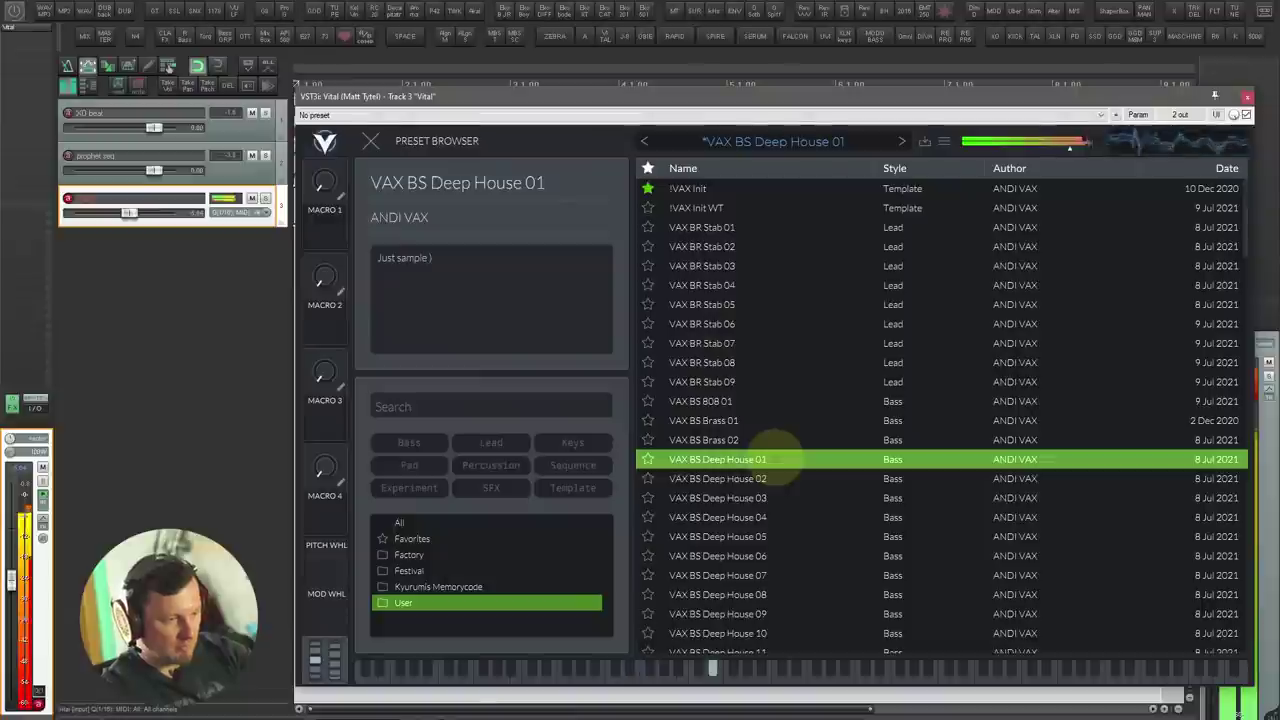
key(Down)
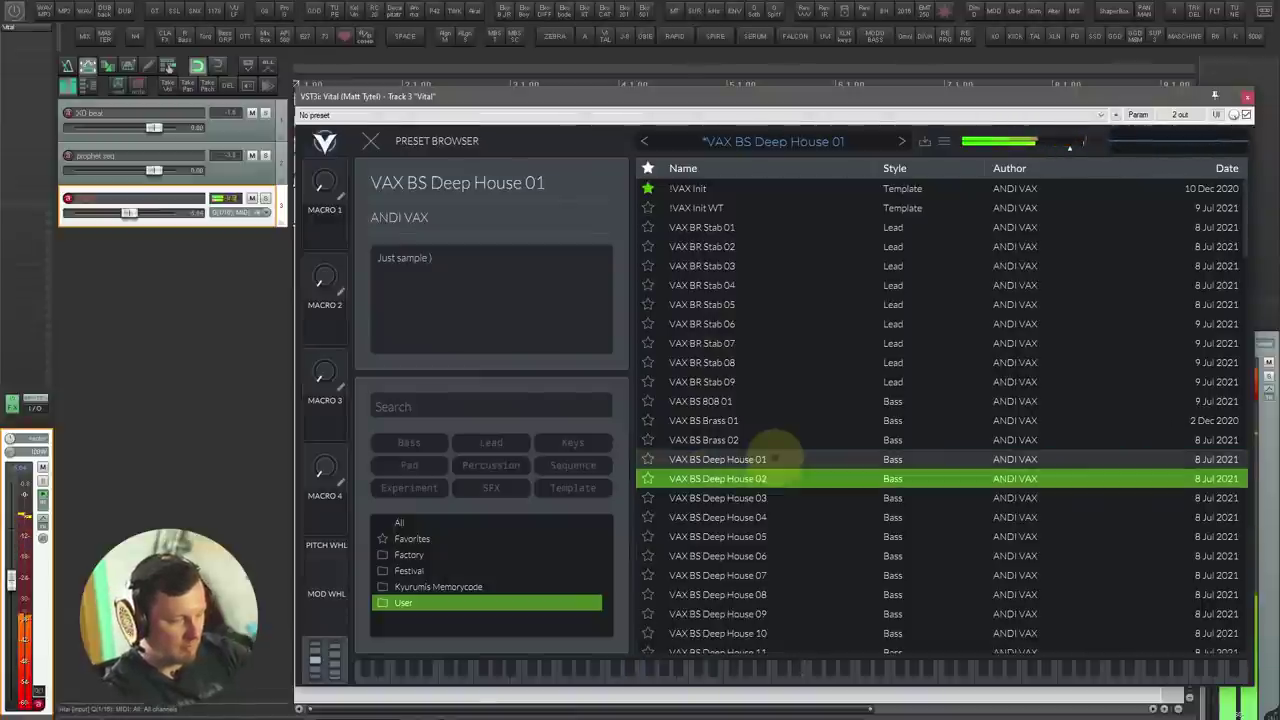
key(Down)
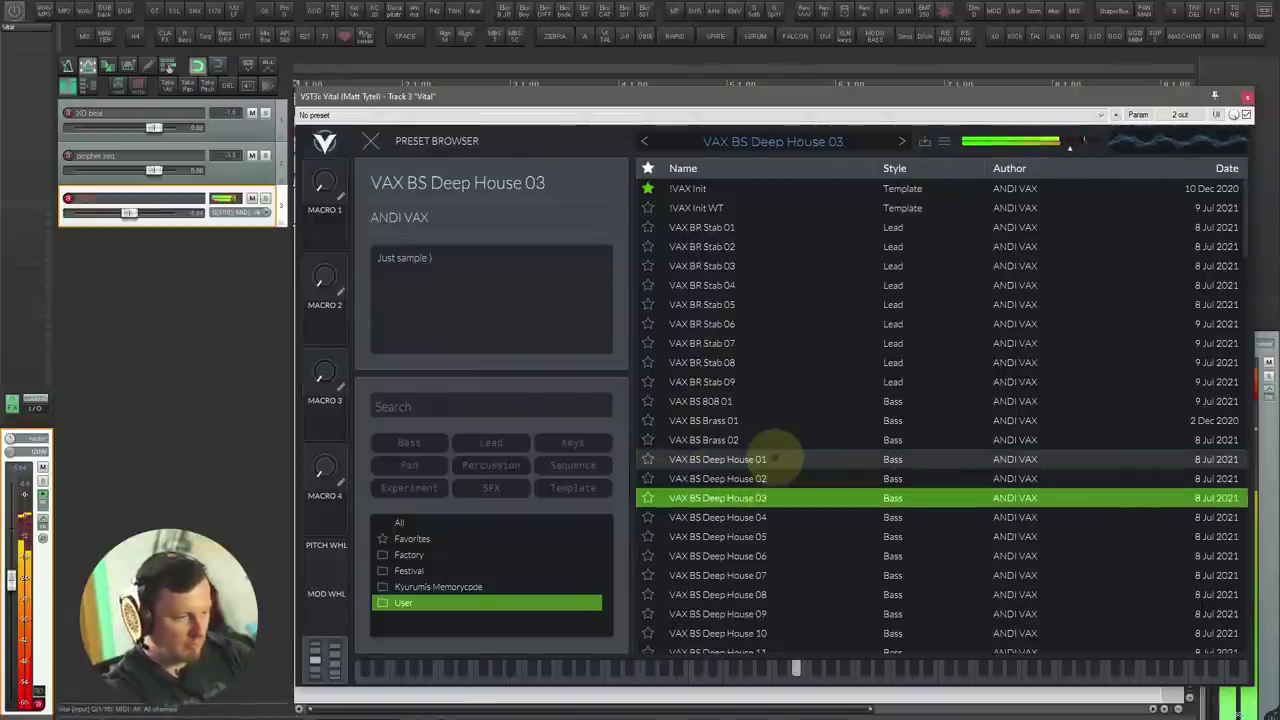
key(Down)
key(Down)
key(Down)
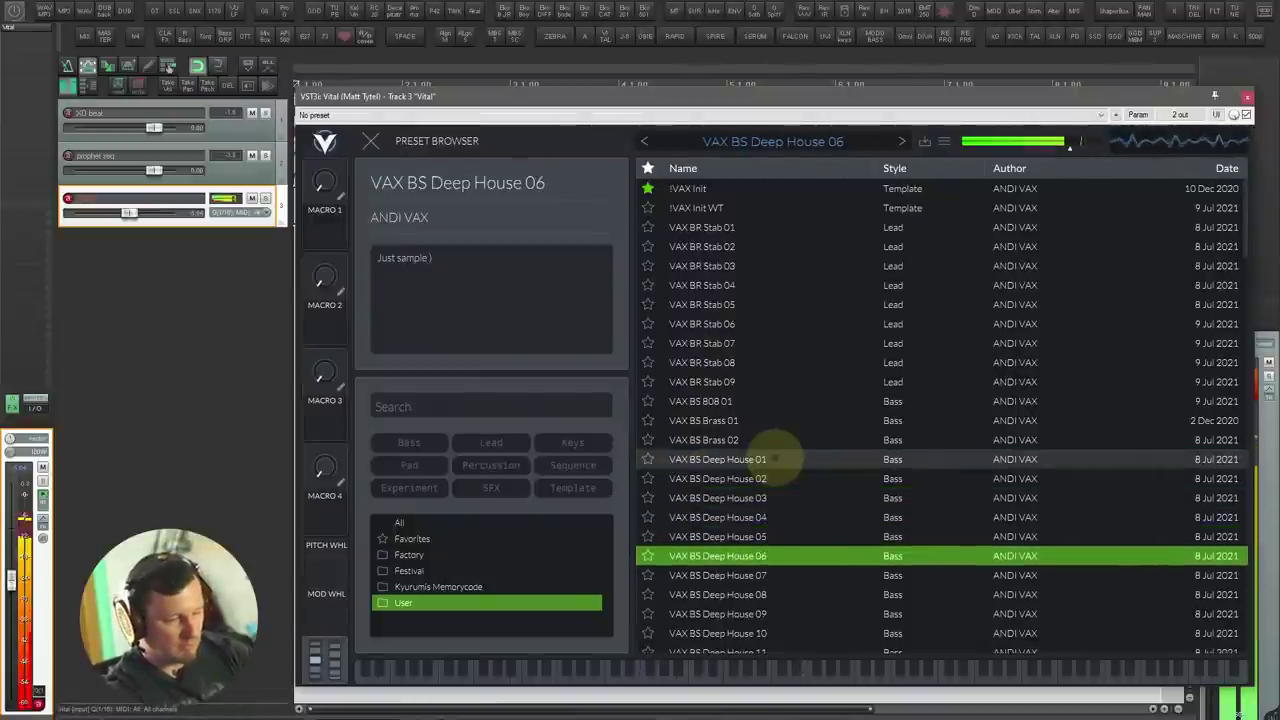
Step: Audition the bass presets VAX BS Deep House 11, 13 and 15 further down the preset list
scroll(778, 460, down, 3)
click(779, 464)
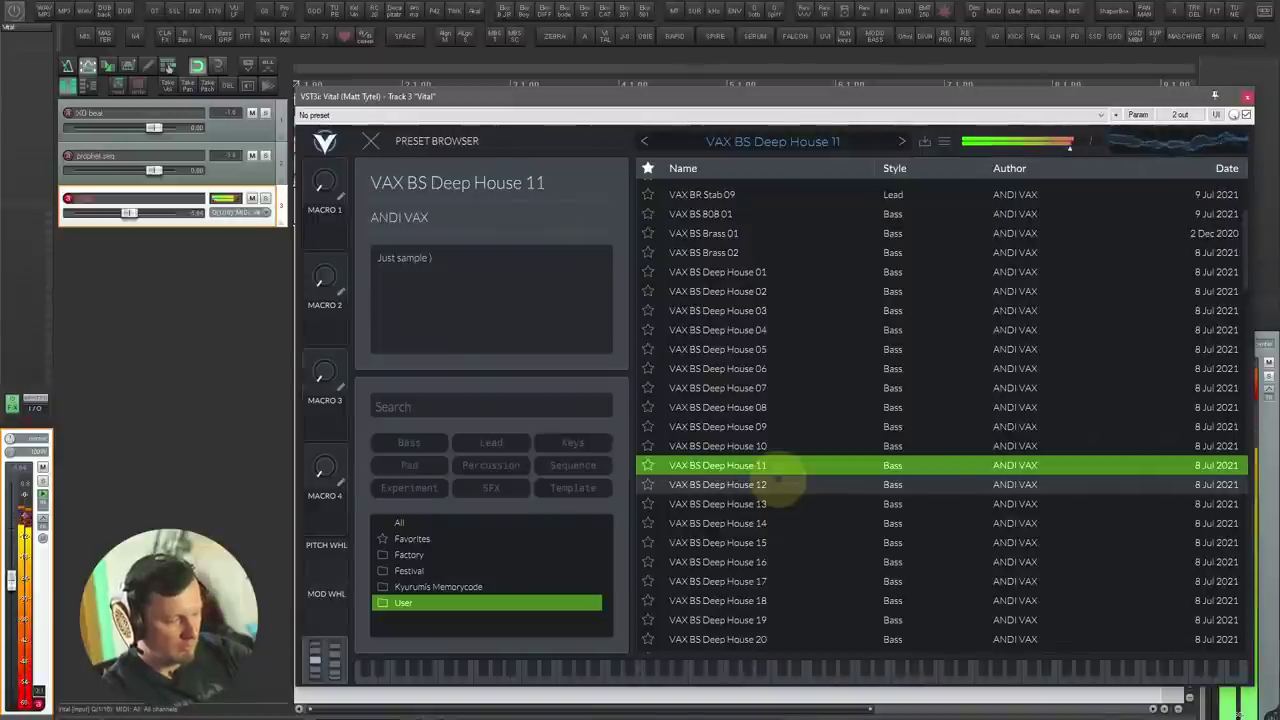
click(791, 504)
click(796, 542)
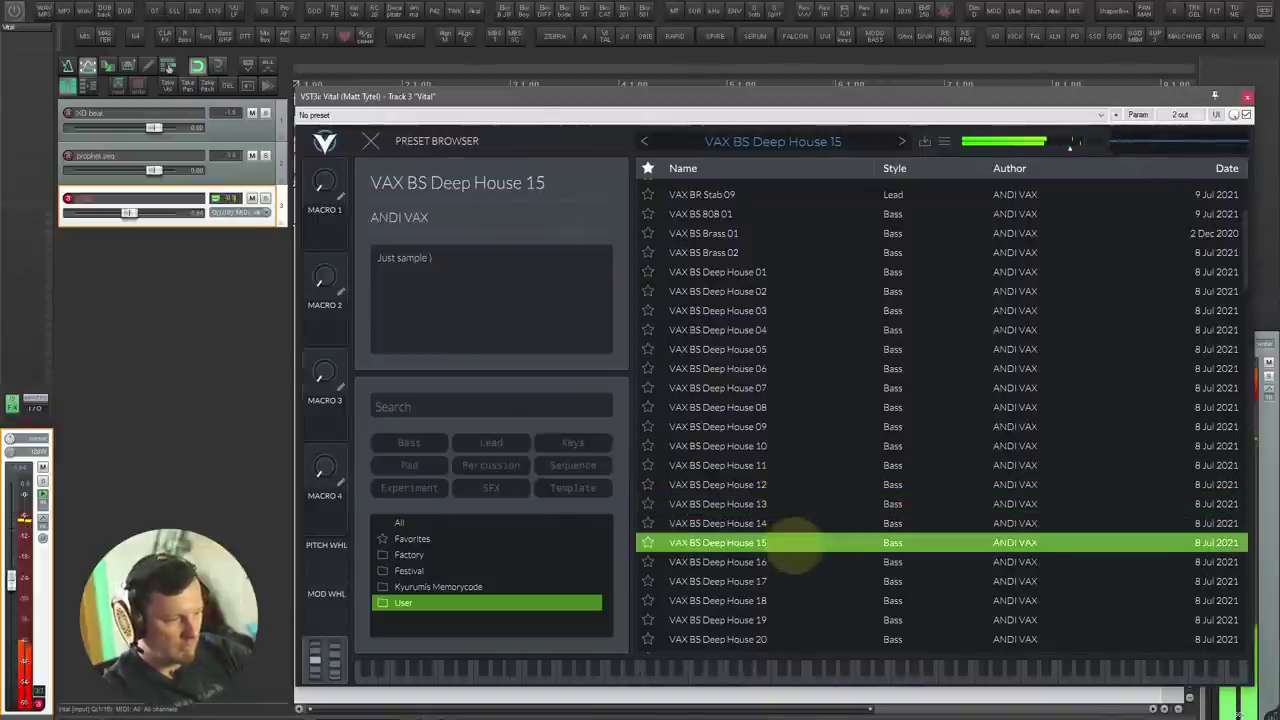
Step: Audition the resonant bass presets VAX BS Deep Reso 01, 02 and 04
scroll(800, 549, down, 3)
click(814, 542)
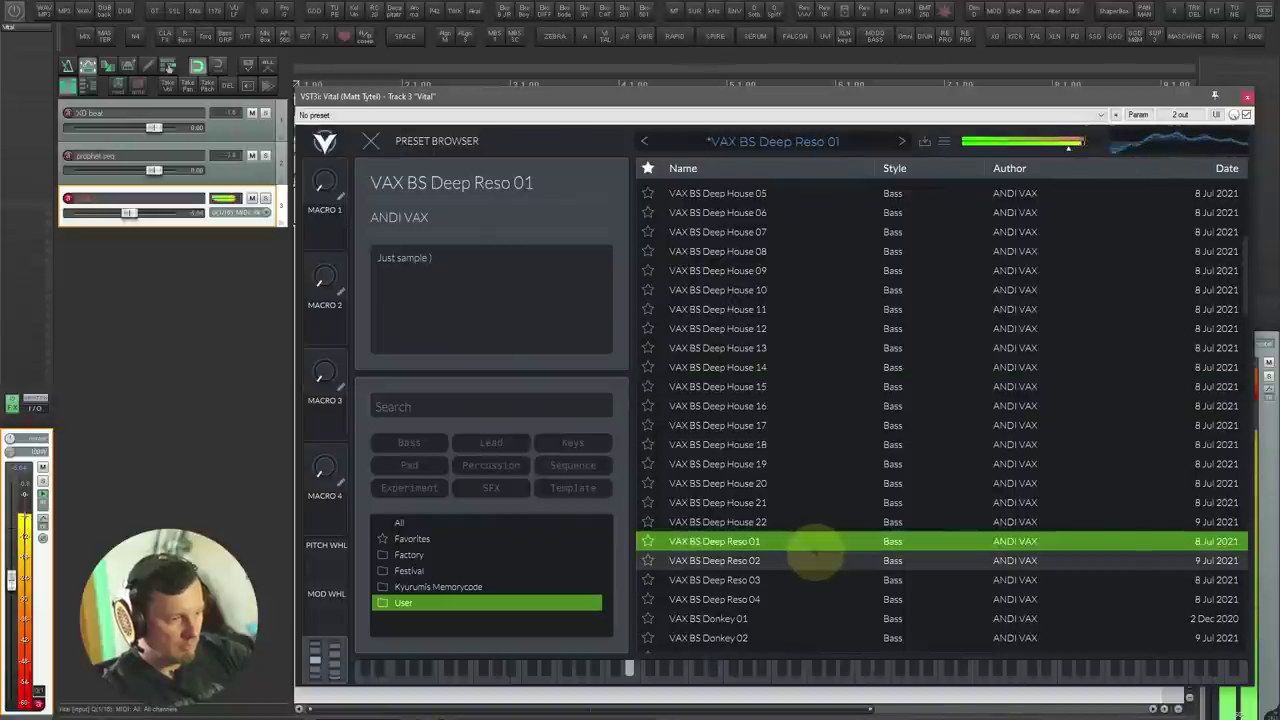
click(814, 563)
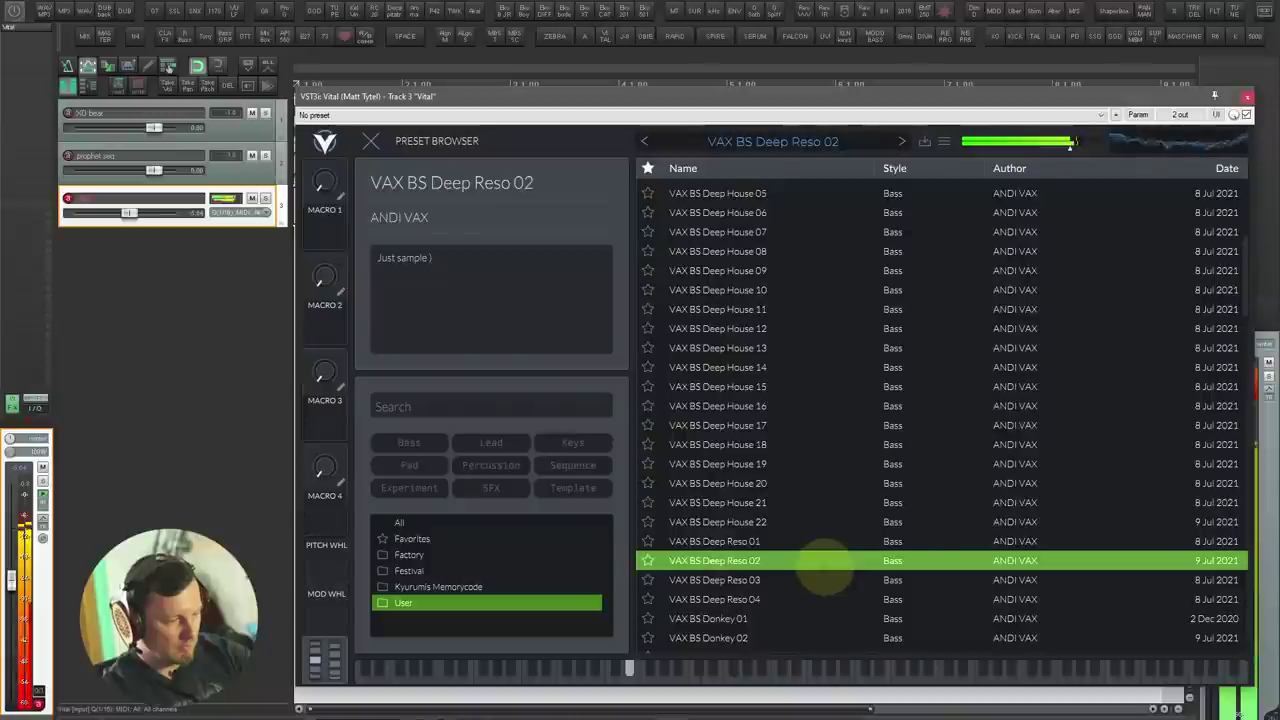
click(820, 598)
Step: Audition the donkey bass presets from VAX BS Donkey 01 to VAX BS Donkey 03
scroll(815, 560, down, 3)
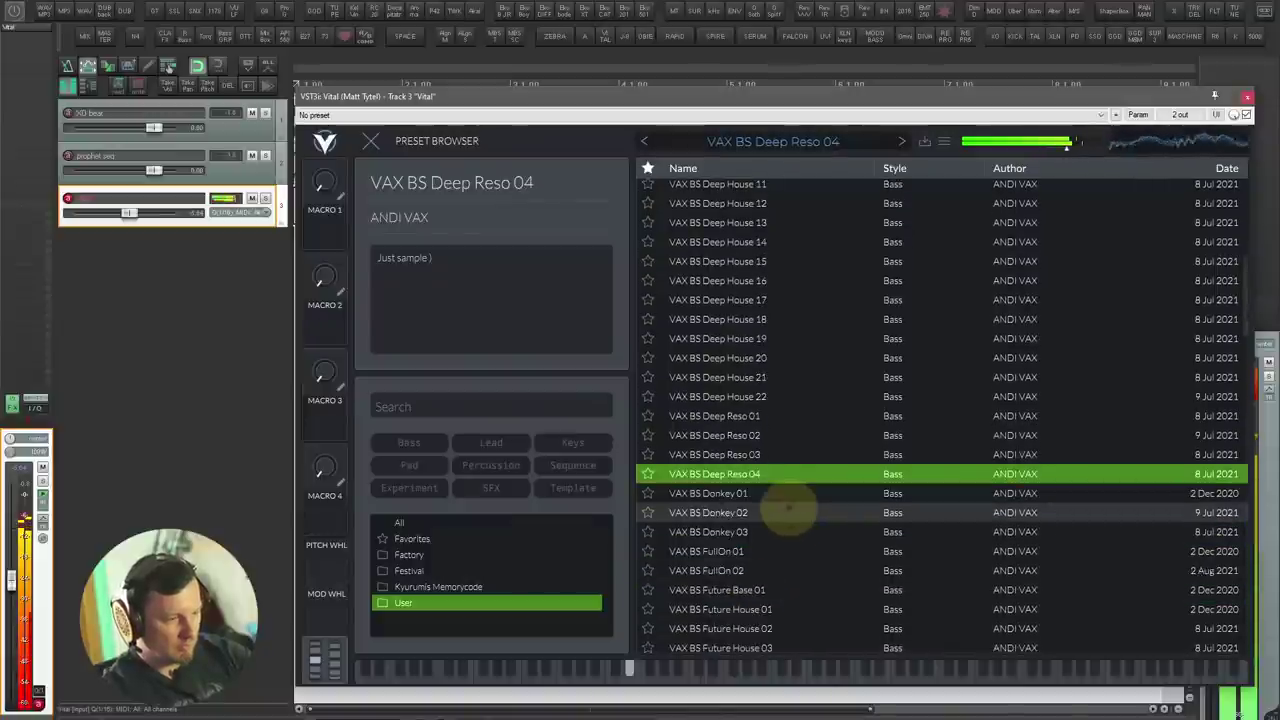
click(775, 494)
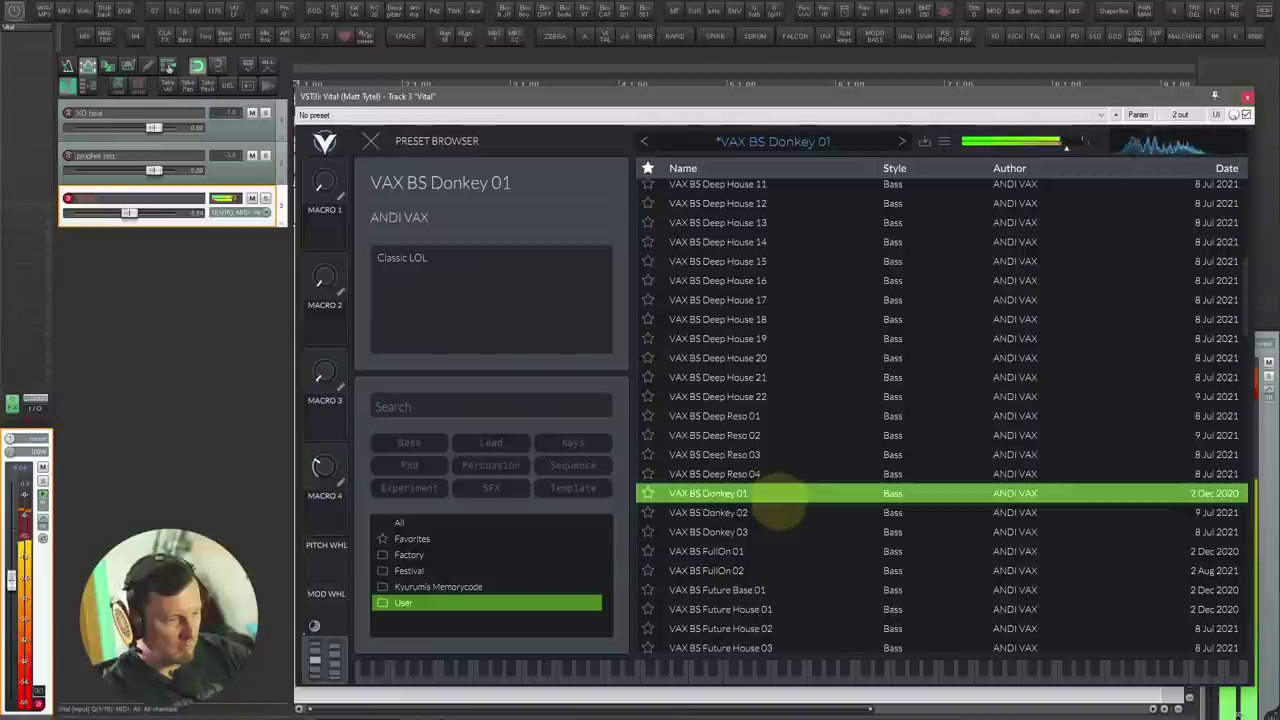
click(800, 513)
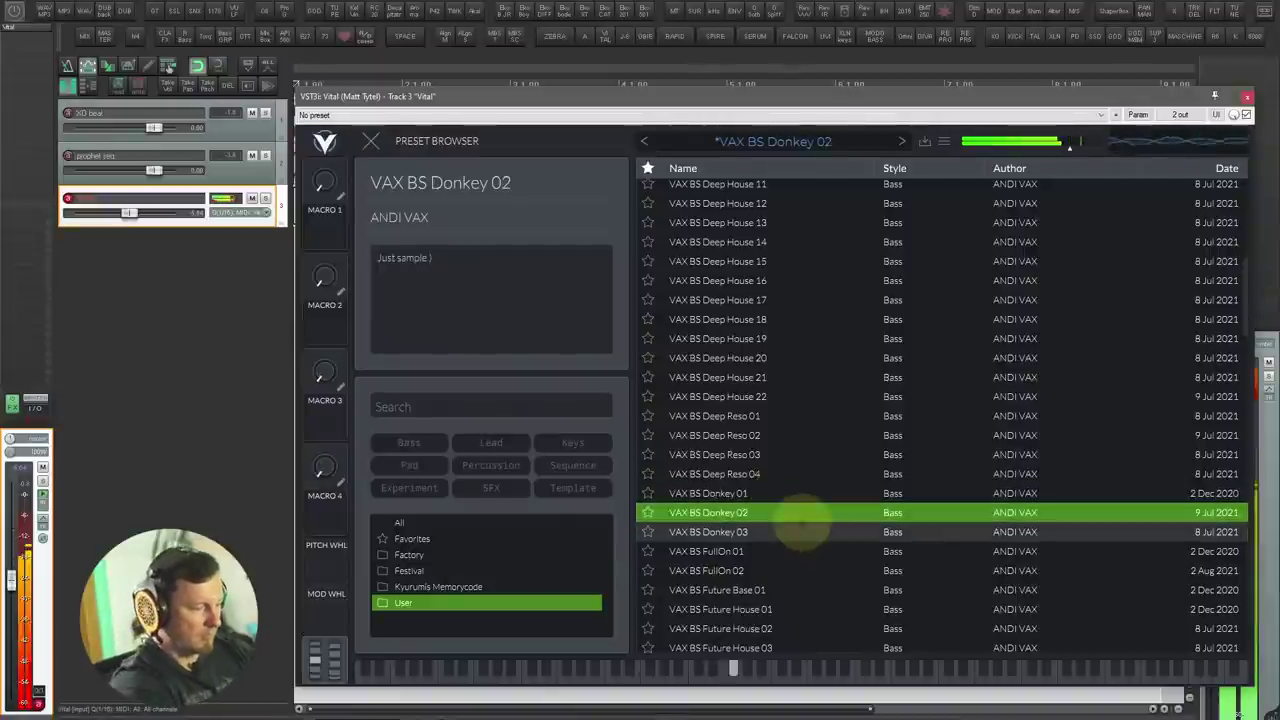
key(Down)
Step: Audition the presets VAX BS FullOn 01, VAX BS FullOn 02 and VAX BS Future Base 01 in sequence
key(Down)
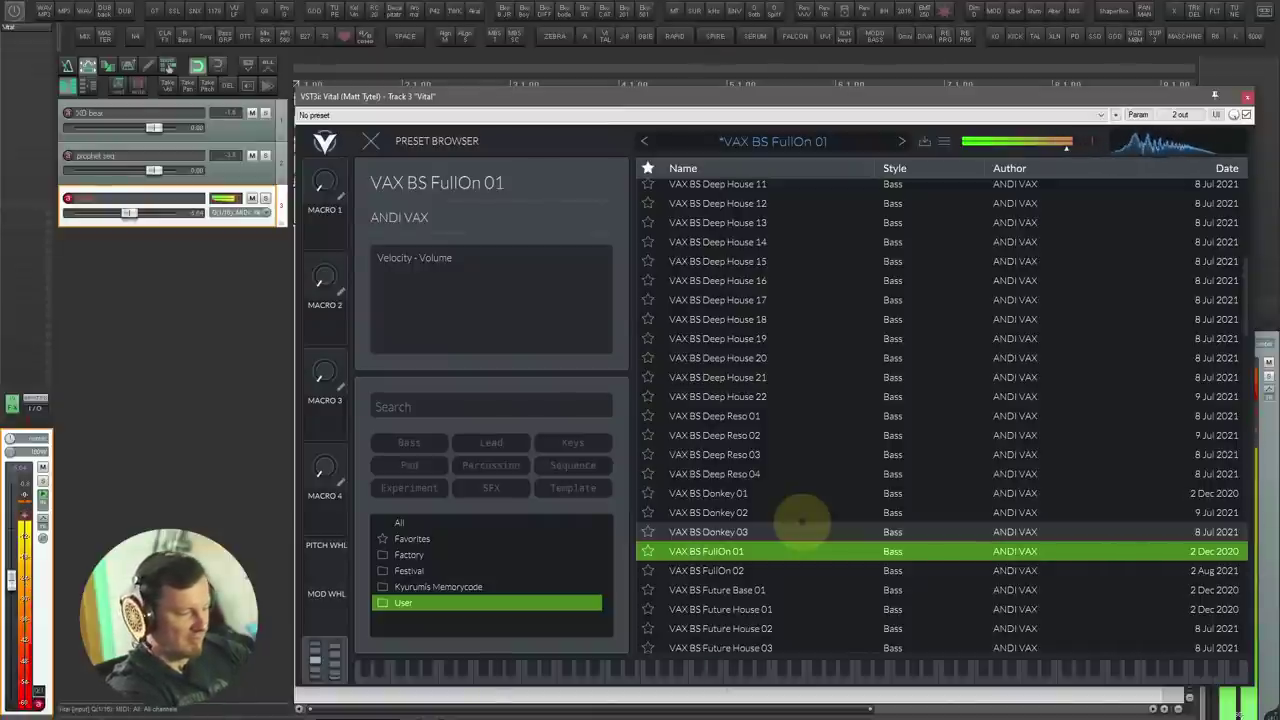
key(Down)
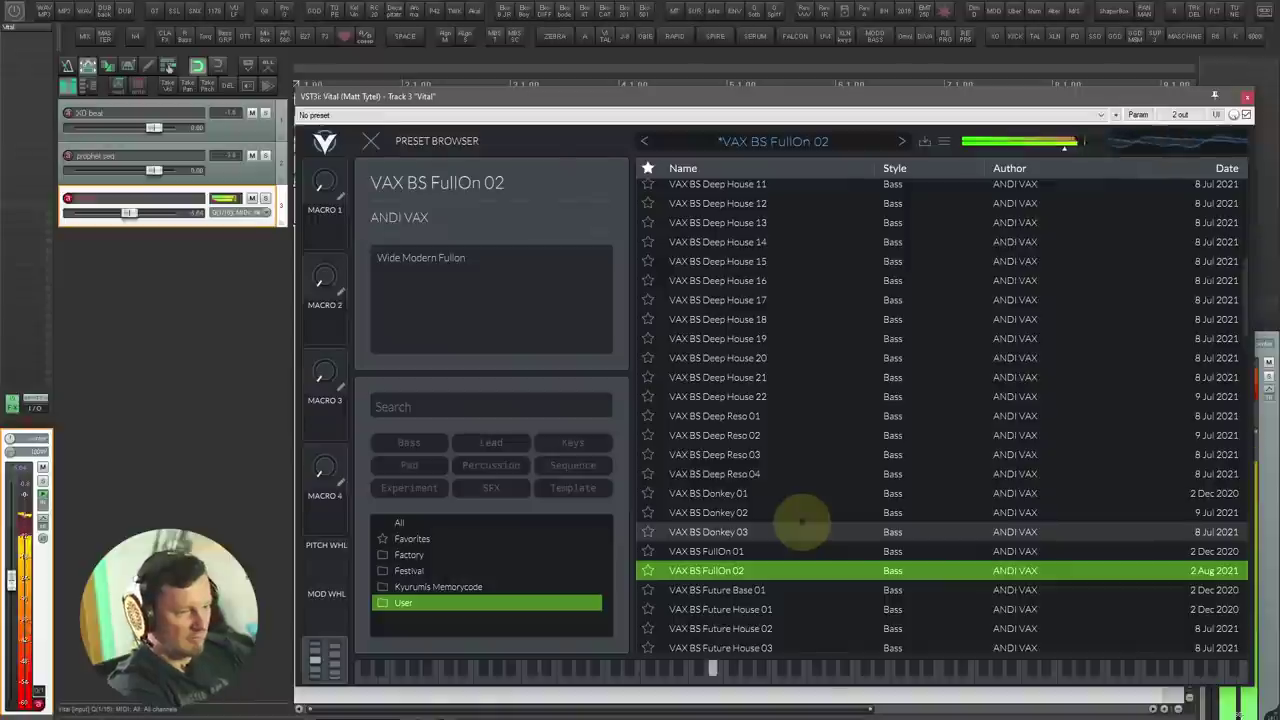
key(Down)
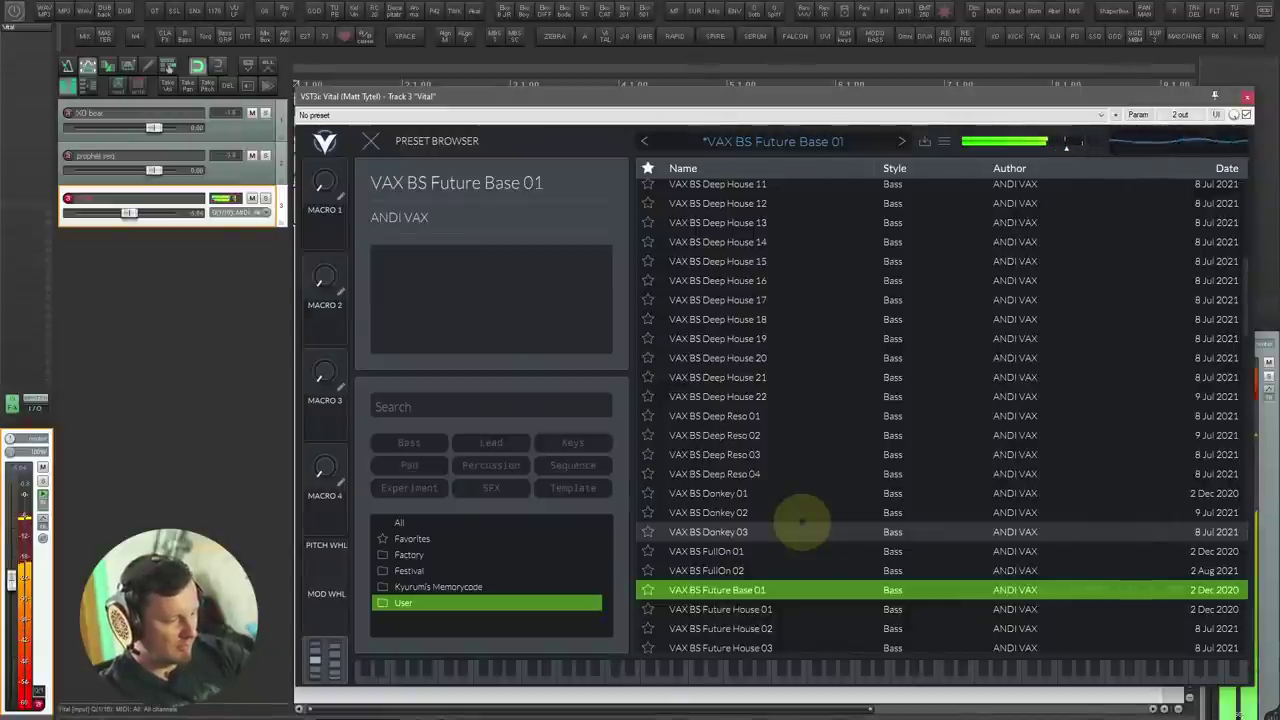
Step: Audition the bass presets VAX BS Future House 02, 06, 10 and 13
click(801, 624)
scroll(800, 529, down, 4)
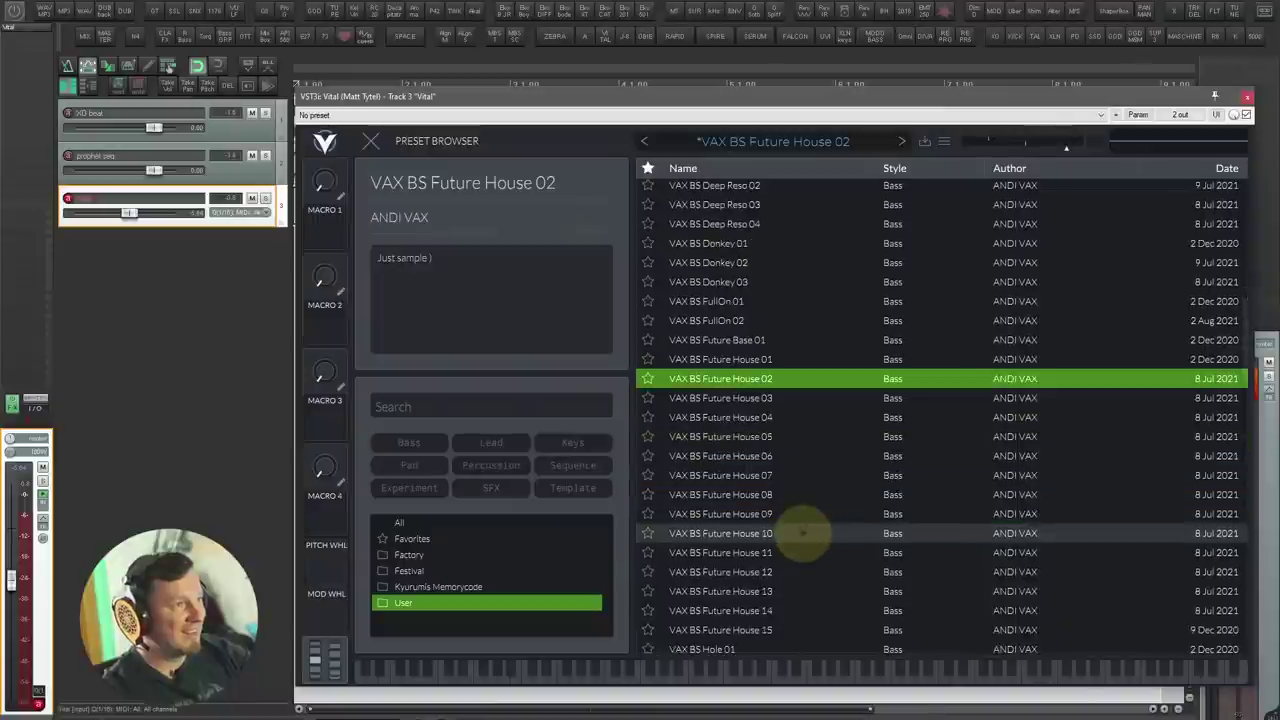
click(797, 456)
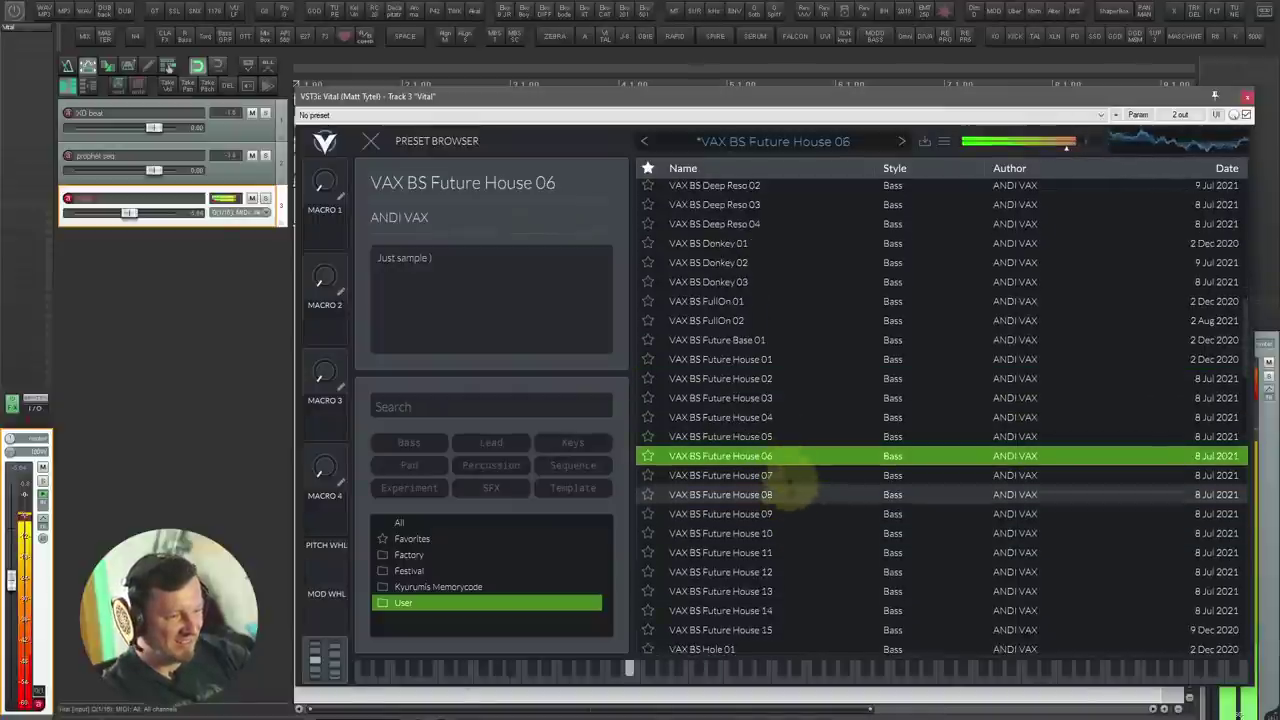
click(800, 533)
click(820, 591)
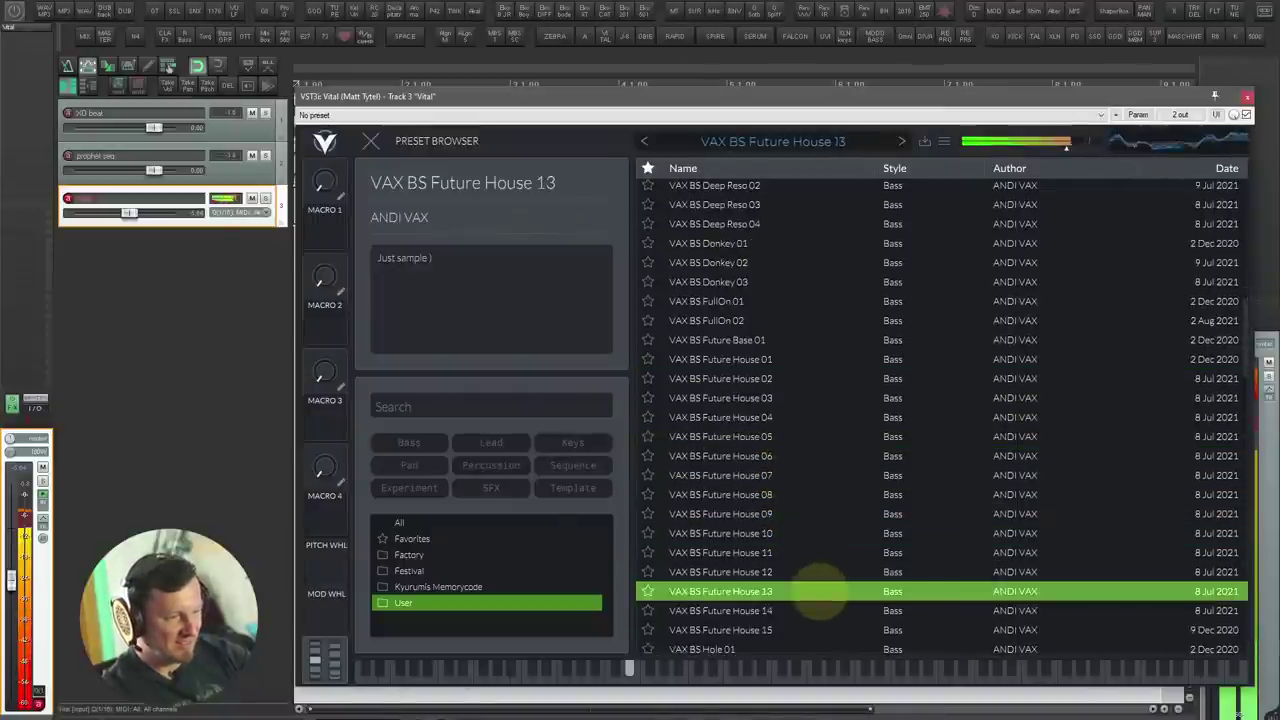
Step: Audition the bass presets VAX BS Hole 01, VAX BS Lambert and VAX BS Moog One
scroll(820, 591, down, 3)
click(773, 432)
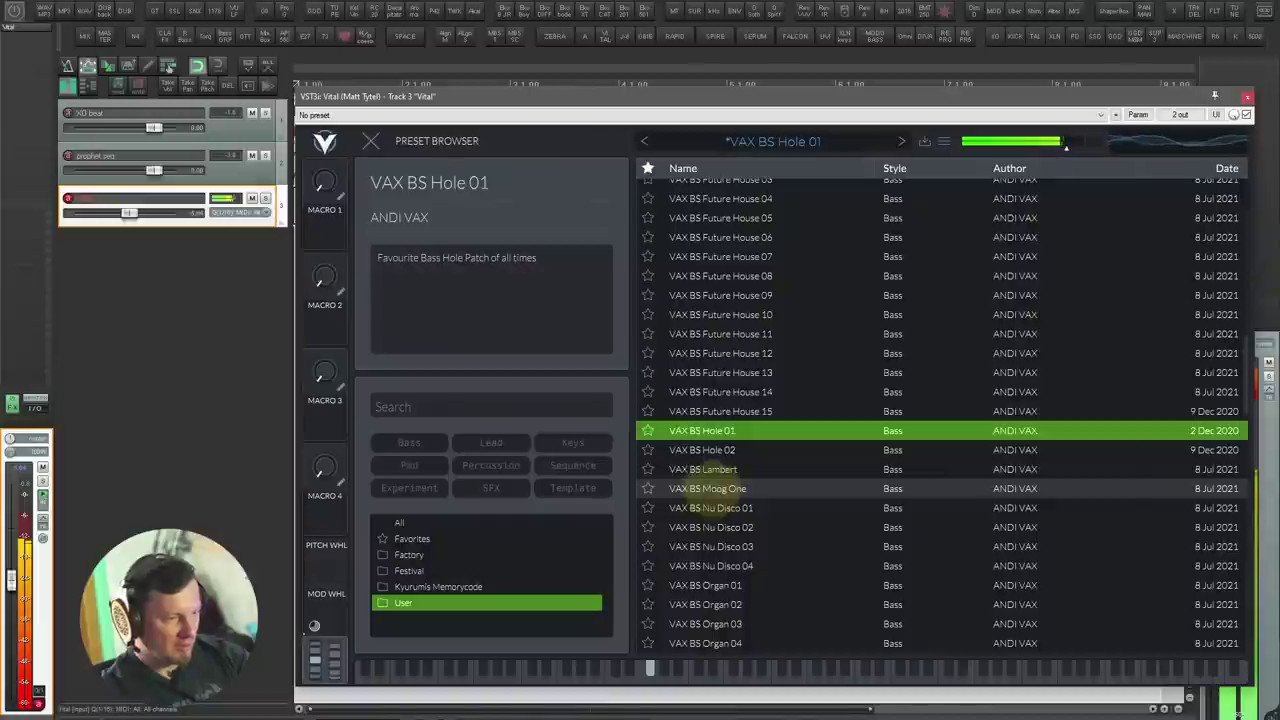
click(725, 469)
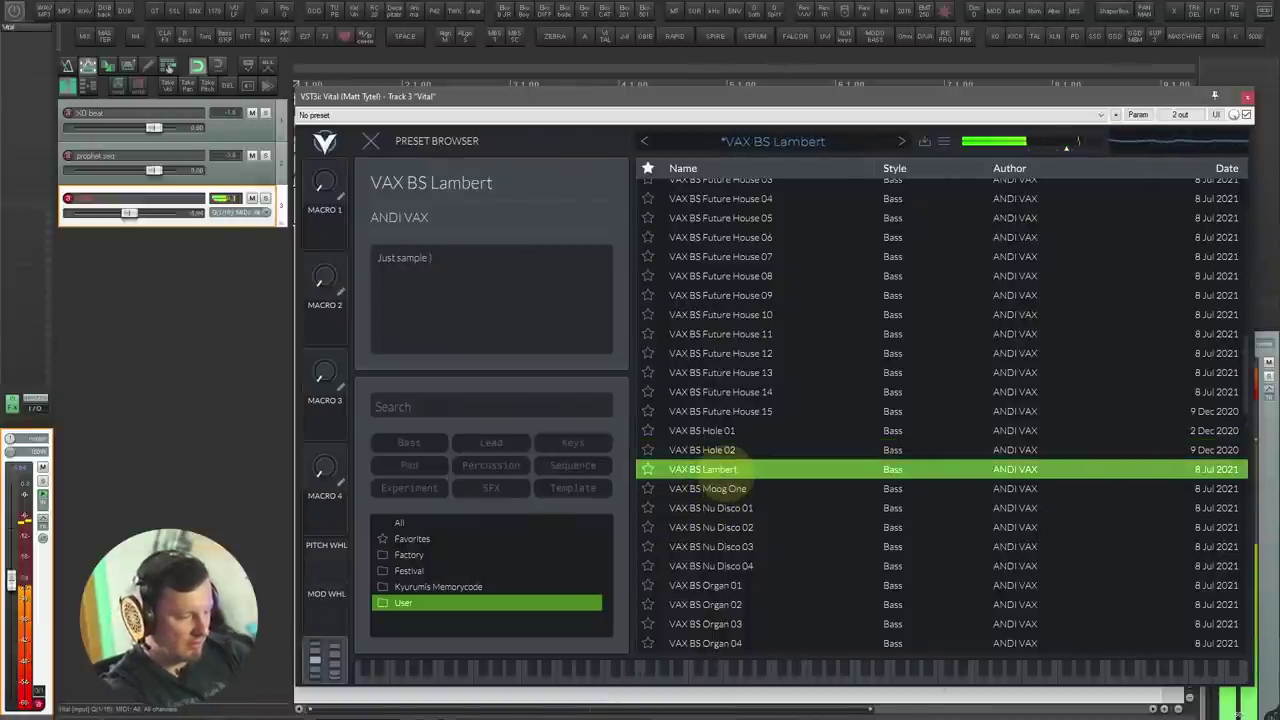
click(733, 488)
Step: Audition the bass presets VAX BS Nu Disco 01 and 02, plus VAX BS Organ 01 and 04
click(770, 508)
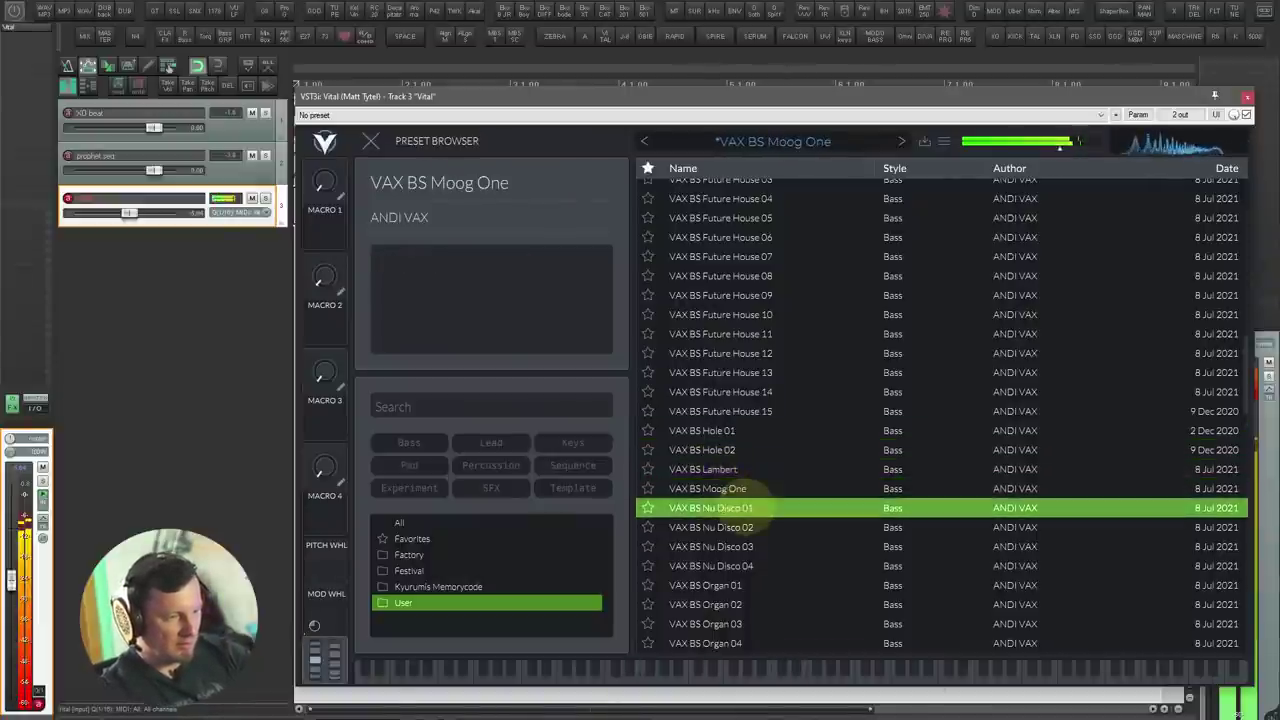
click(760, 527)
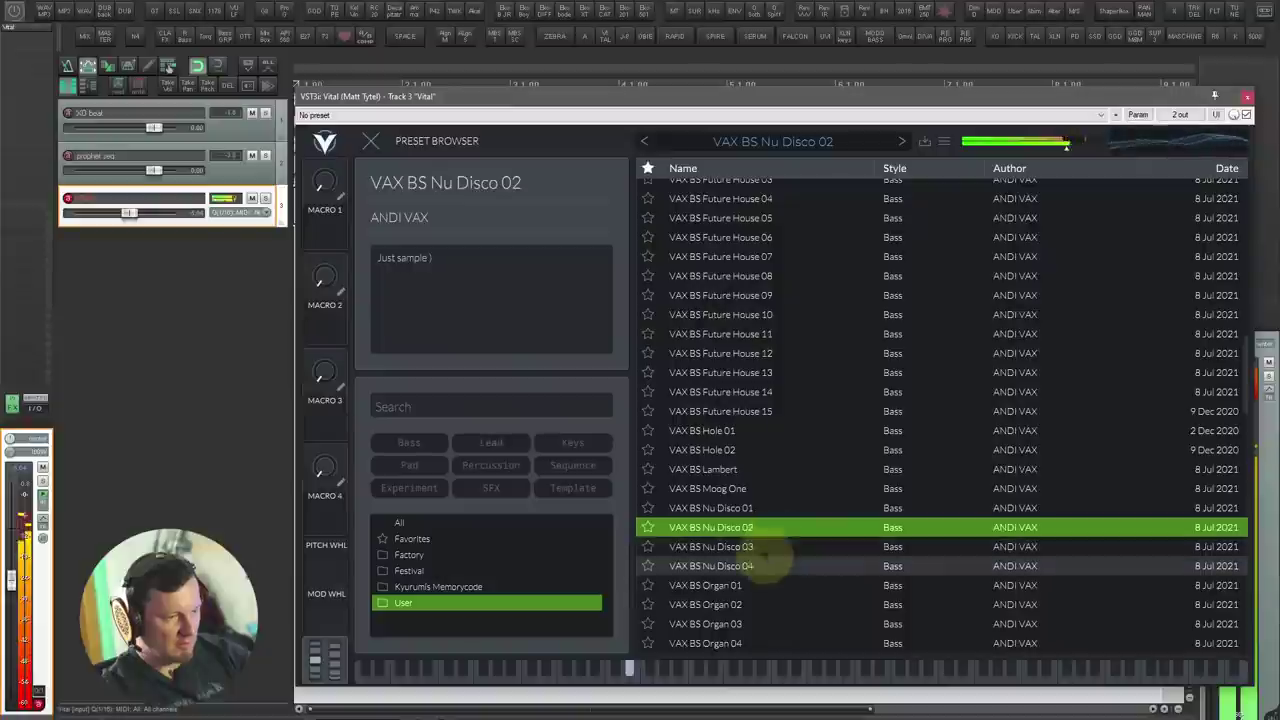
click(758, 585)
scroll(775, 580, down, 5)
click(785, 424)
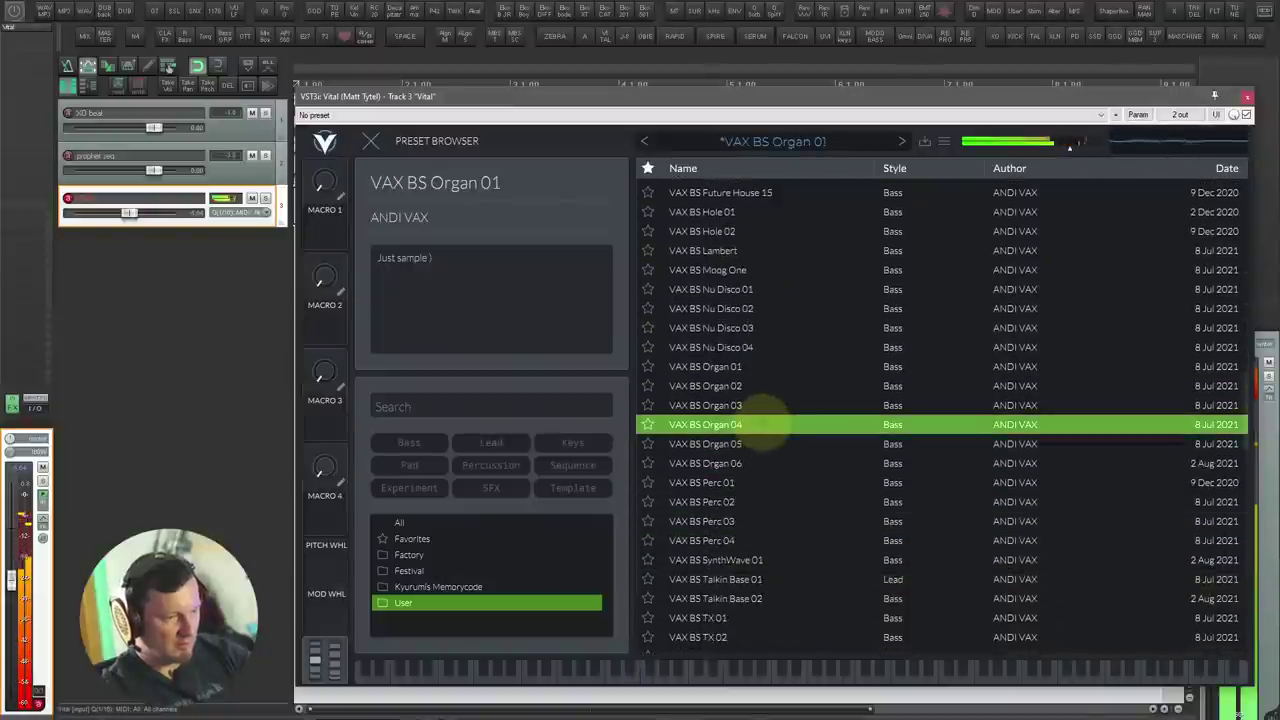
Step: Audition VAX BS Perc 01, VAX BS SynthWave 01 and the two VAX BS Talkin Base presets
click(783, 483)
scroll(845, 505, down, 2)
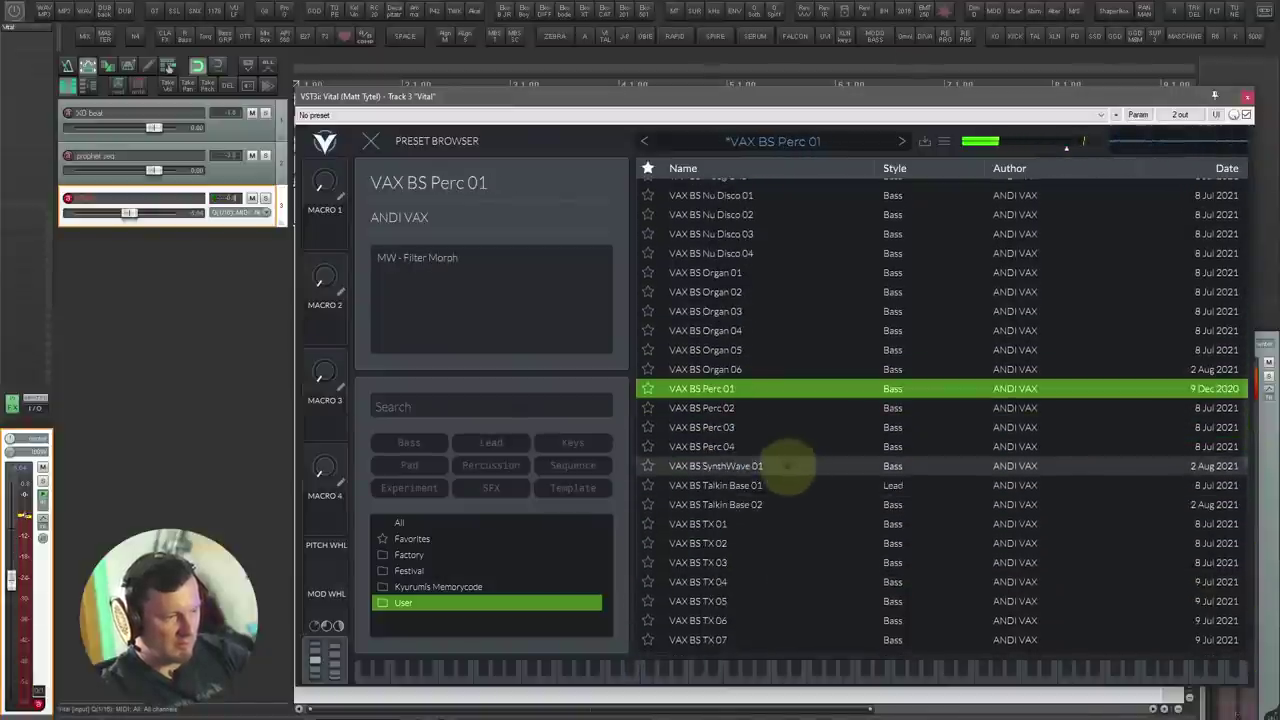
click(815, 466)
click(792, 487)
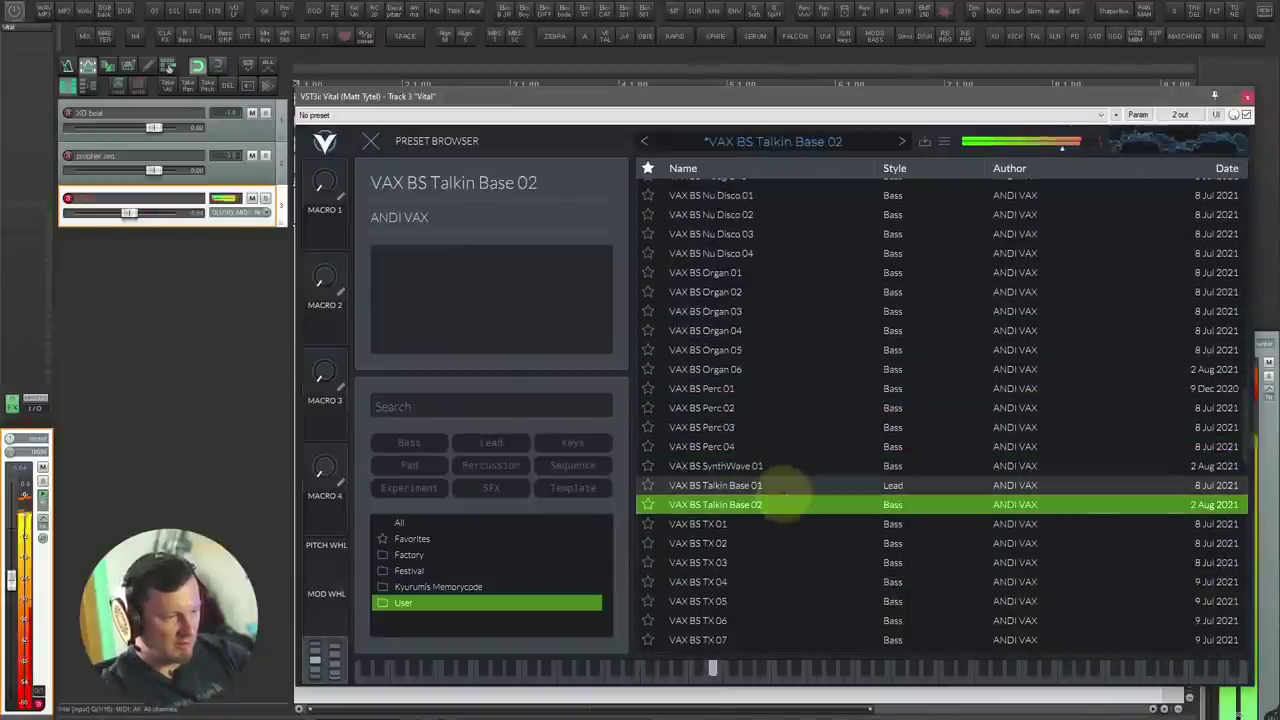
Step: Audition the TX bass presets one after another from VAX BS TX 01 to VAX BS TX 05
click(788, 524)
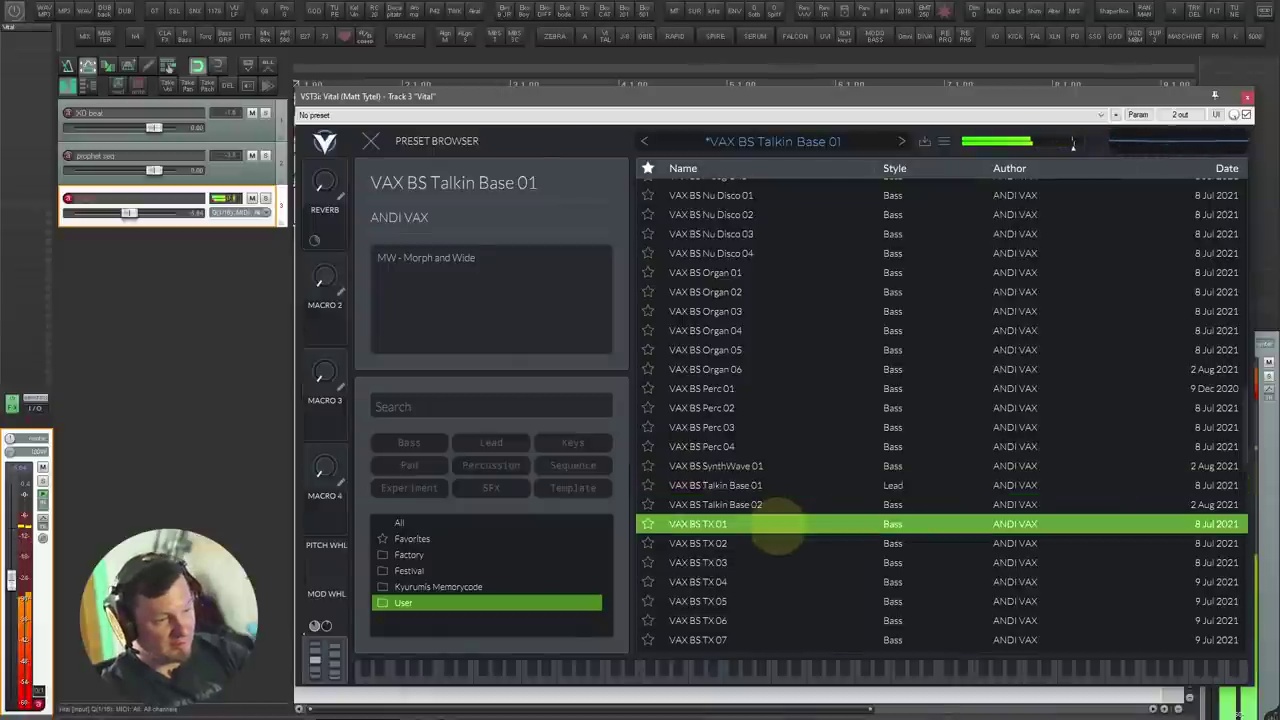
click(793, 542)
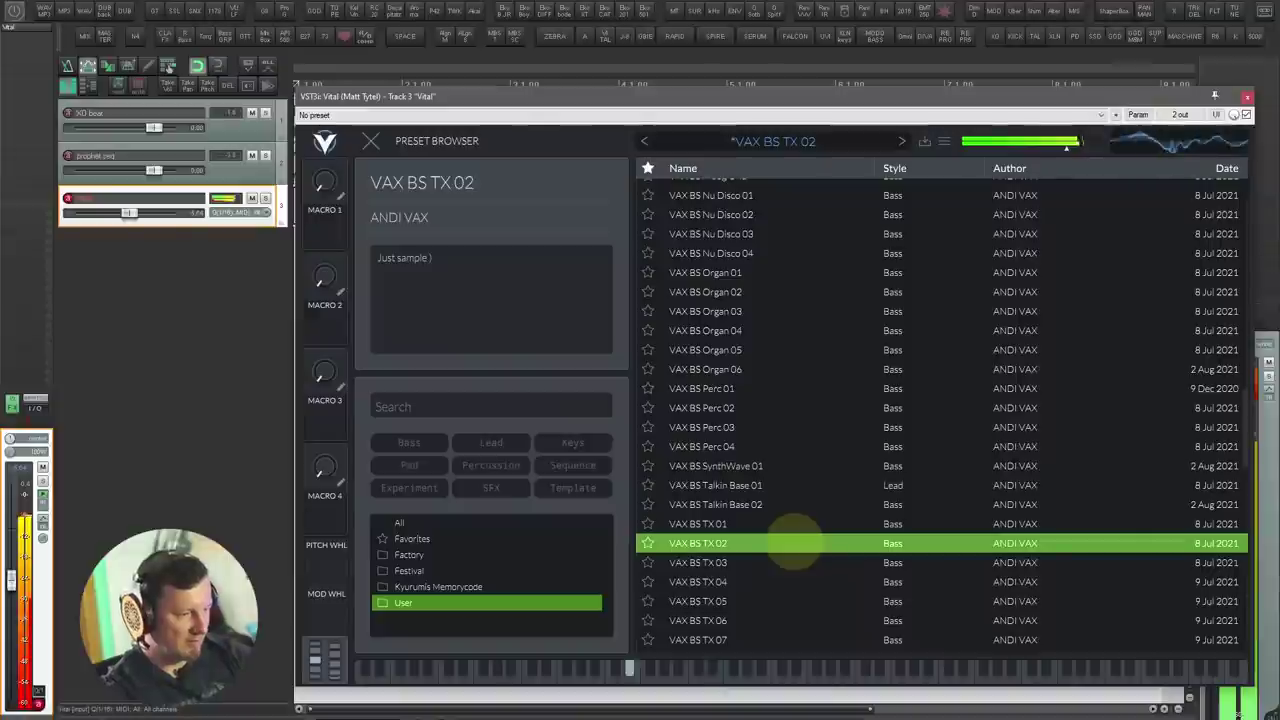
key(Down)
key(Down)
key(Down)
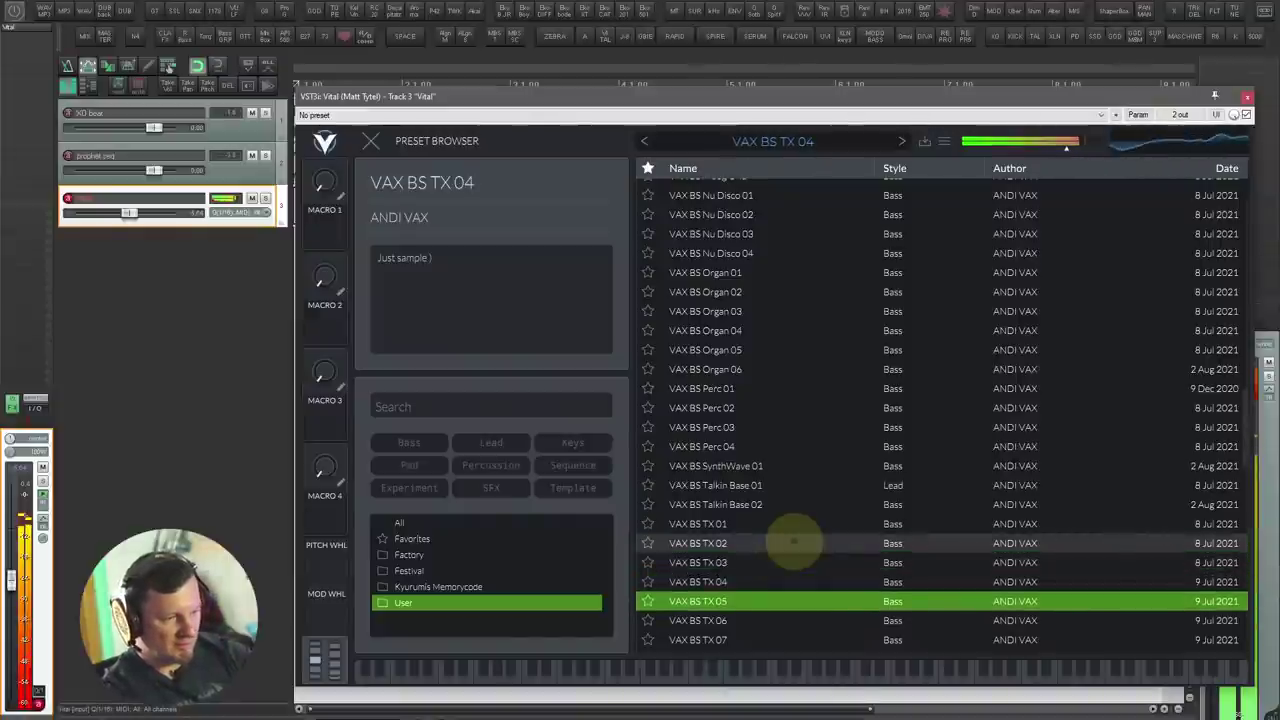
Step: Audition the wobble bass presets VAX BS Wobble 02 and 01, and load VAX BS Wow 01
scroll(793, 540, down, 6)
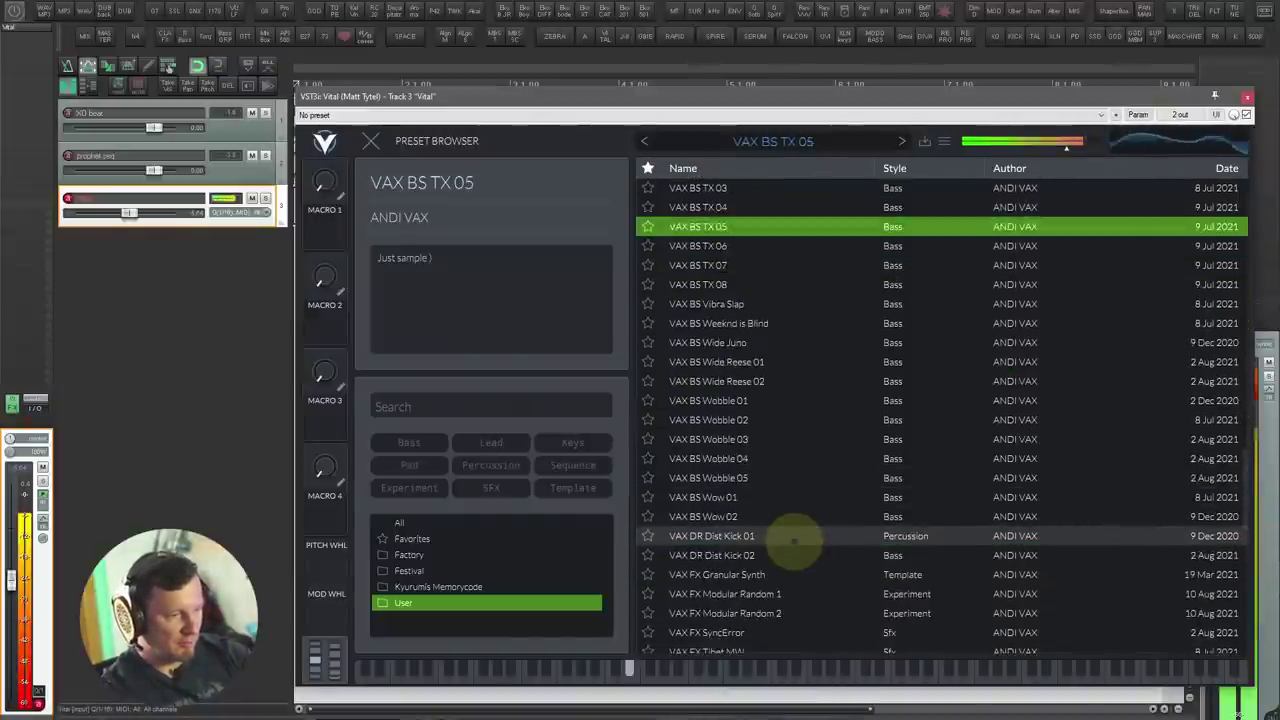
click(788, 420)
key(Down)
key(Down)
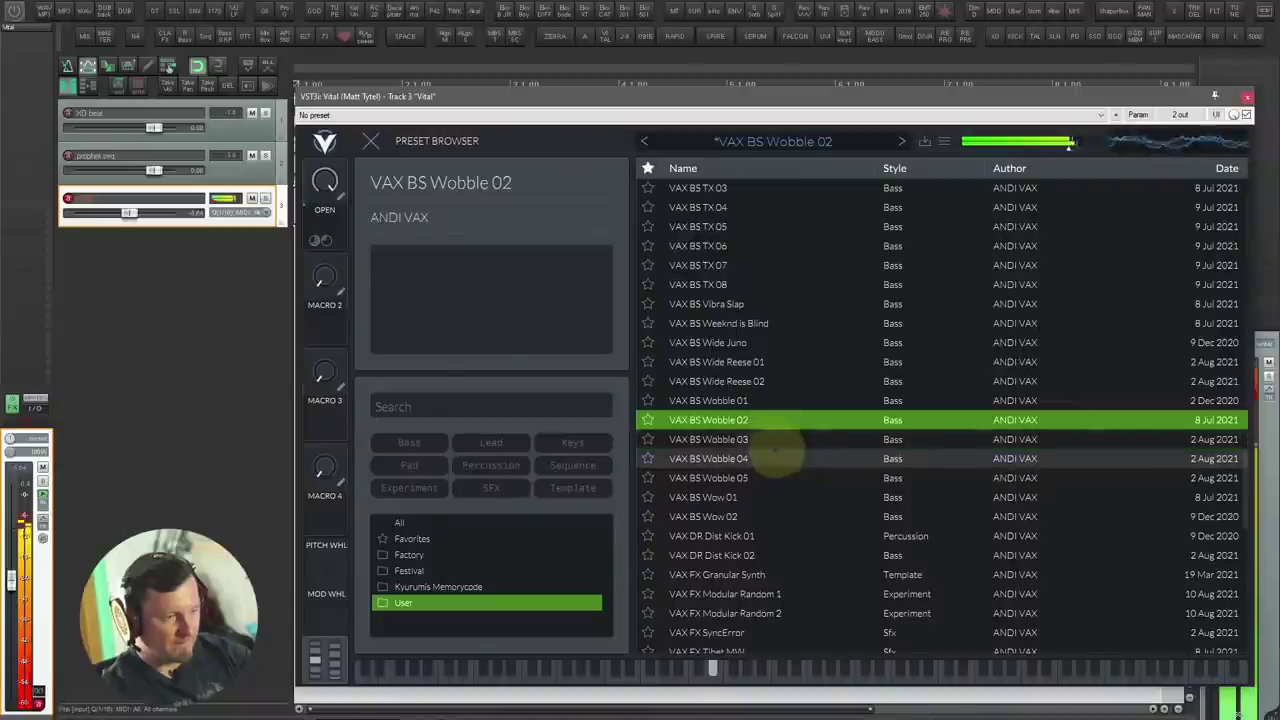
click(768, 401)
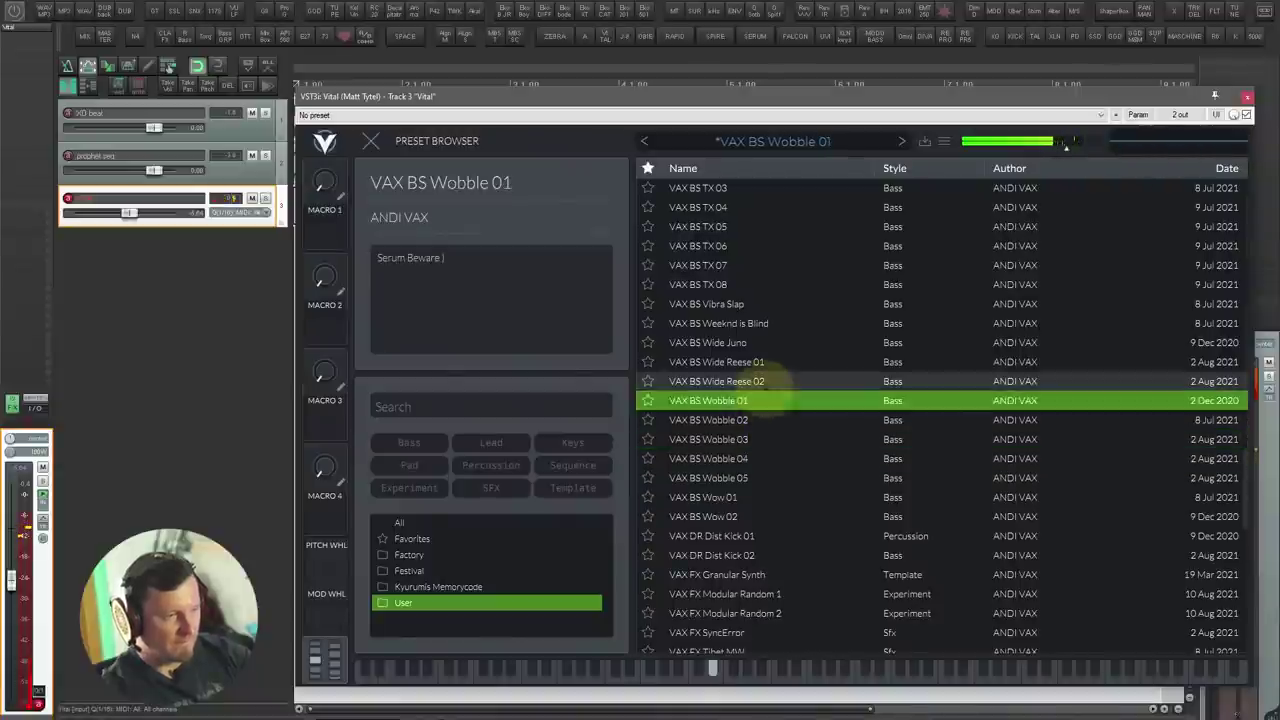
click(762, 497)
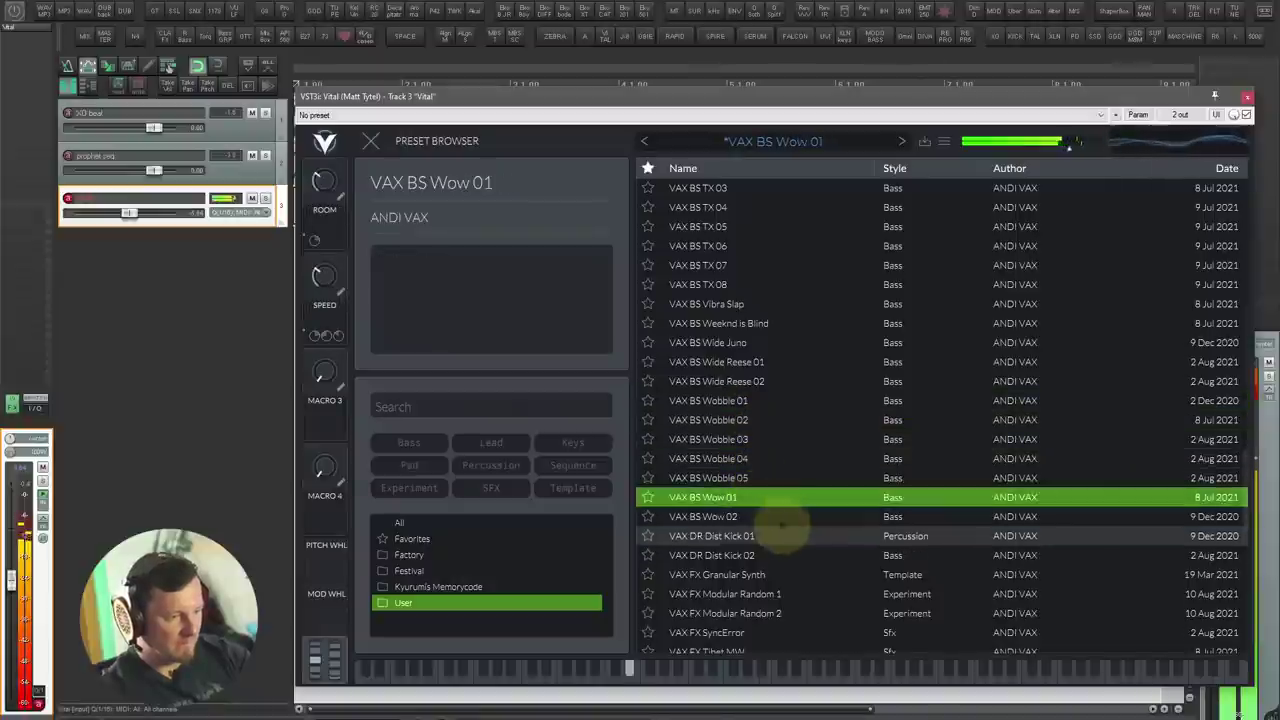
Step: Audition VAX DR Dist Kick 01, VAX FX Modular Random 1 and VAX LD Flute
click(785, 537)
click(843, 594)
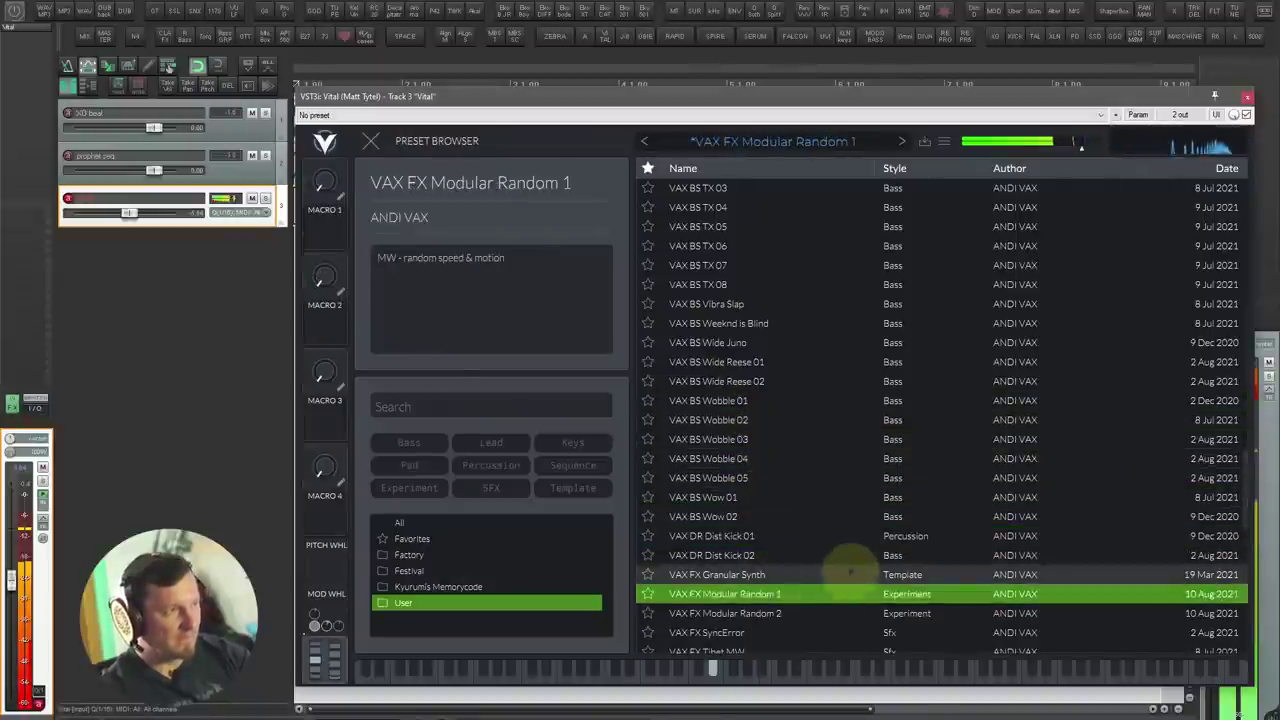
scroll(848, 580, down, 3)
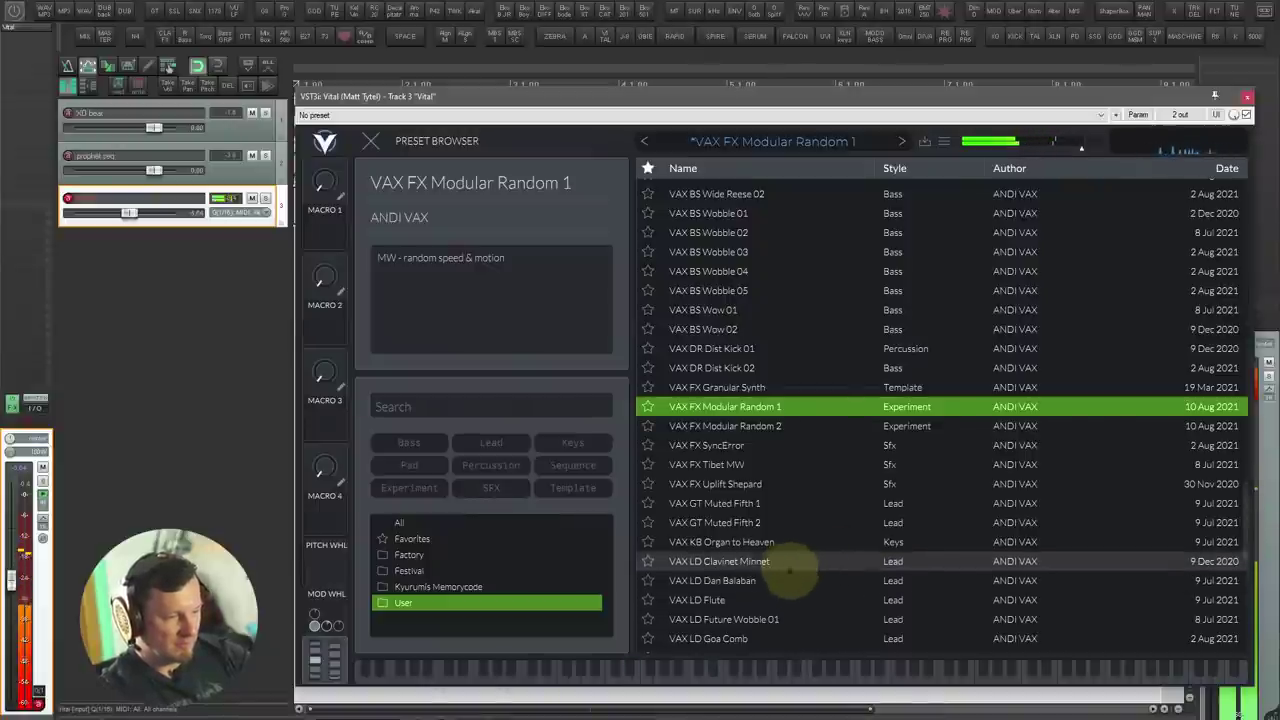
click(800, 599)
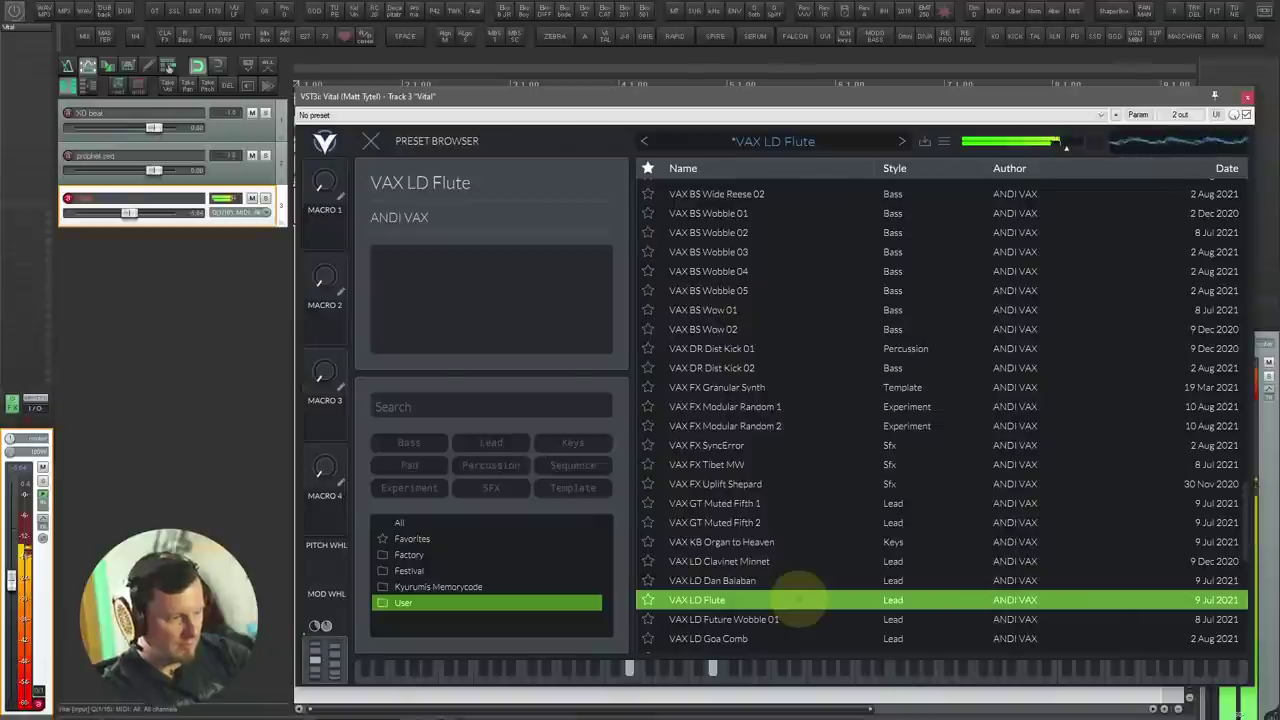
Step: Audition the presets VAX LD Goa Comb, VAX LD Jump and VAX LD Matzo 01
scroll(798, 596, down, 3)
click(786, 548)
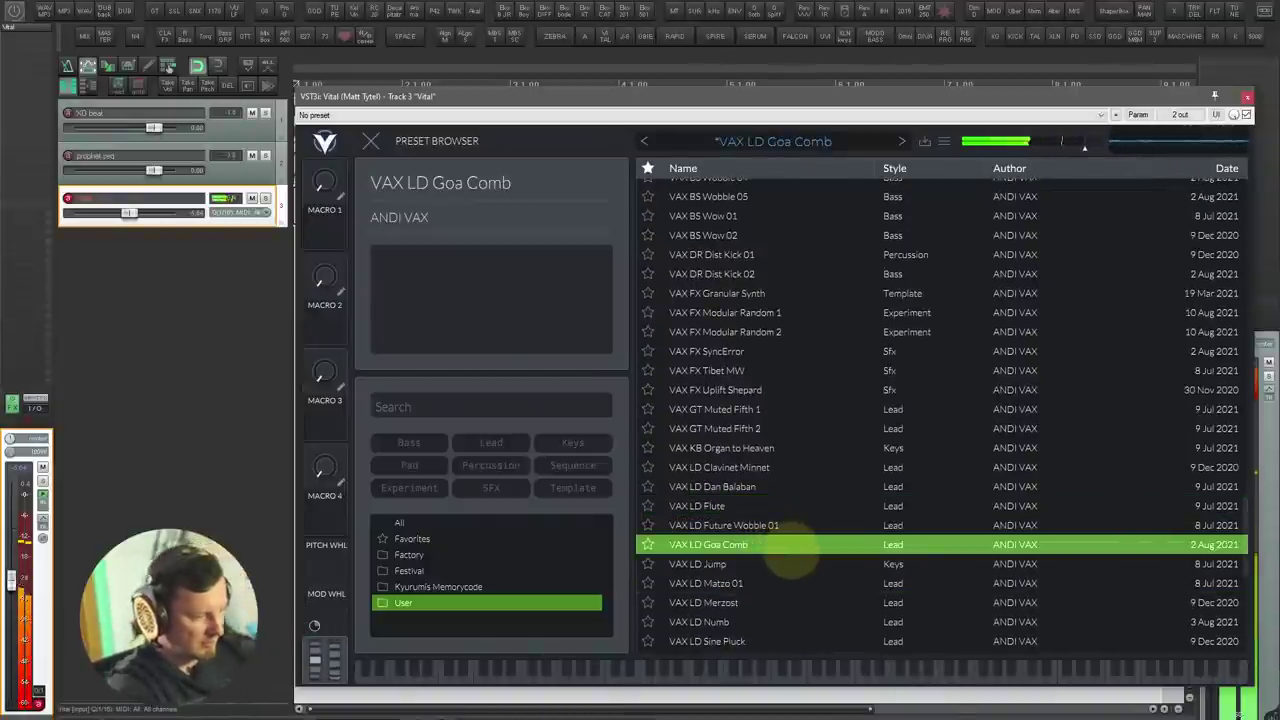
click(790, 564)
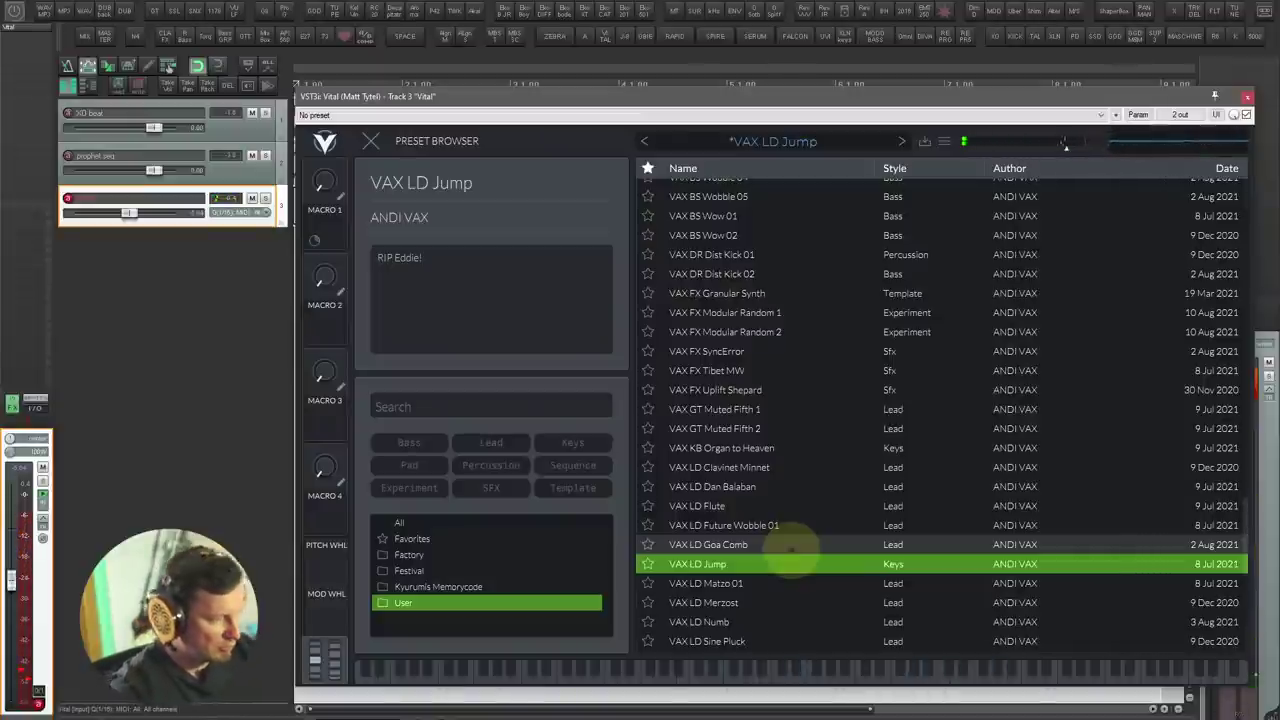
click(797, 583)
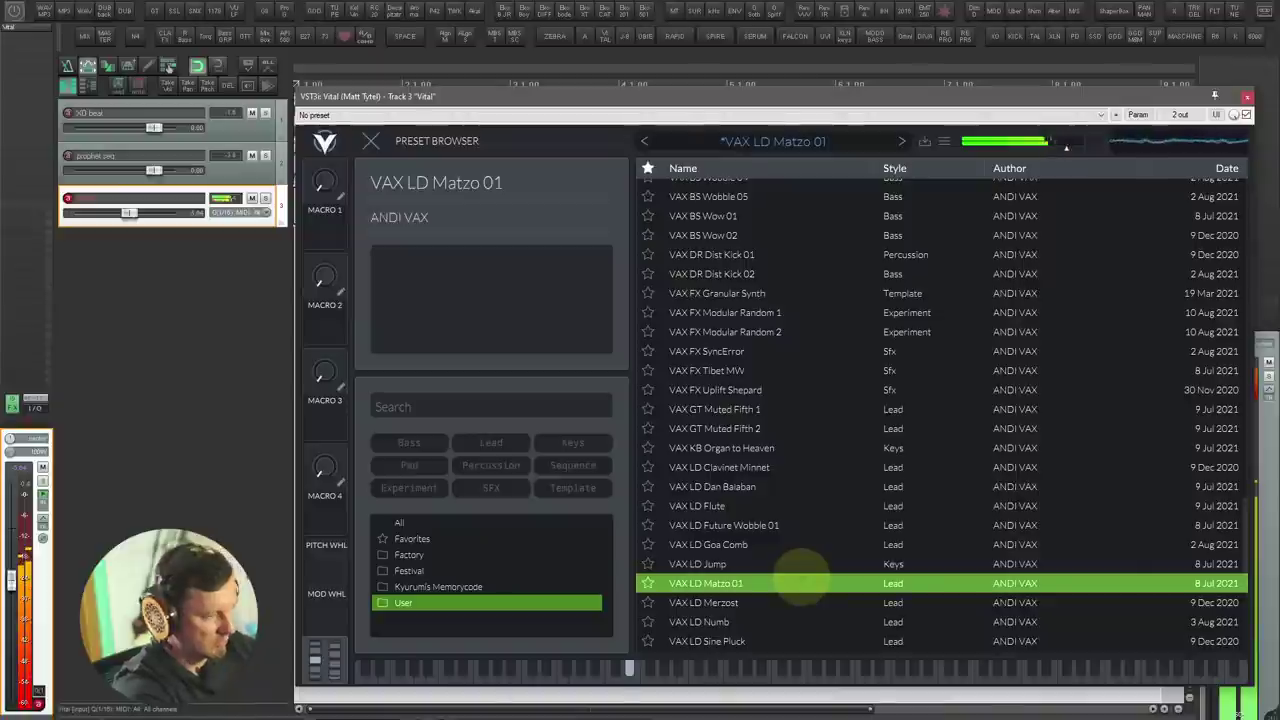
Step: Audition the presets VAX LD Numb, VAX LD Supasaw 01, VAX PD Analog Brass and VAX LD Sweet Dreams
scroll(797, 583, down, 3)
click(755, 403)
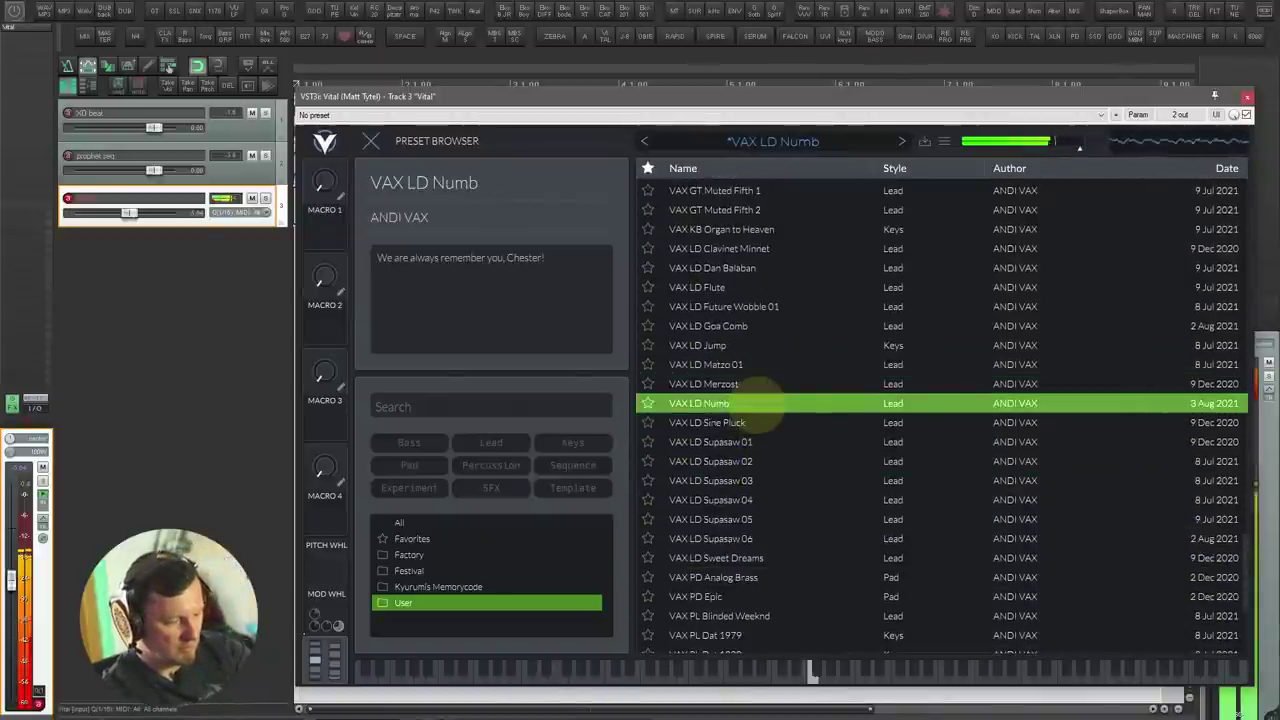
click(768, 442)
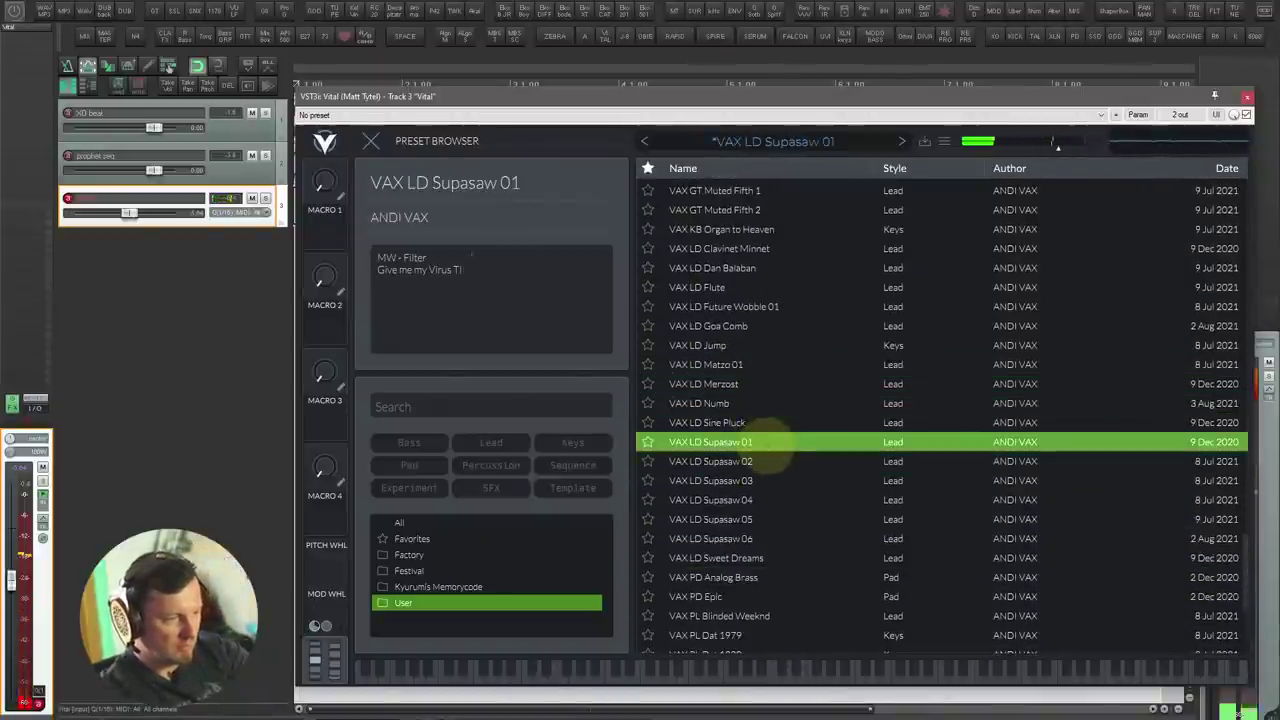
click(800, 578)
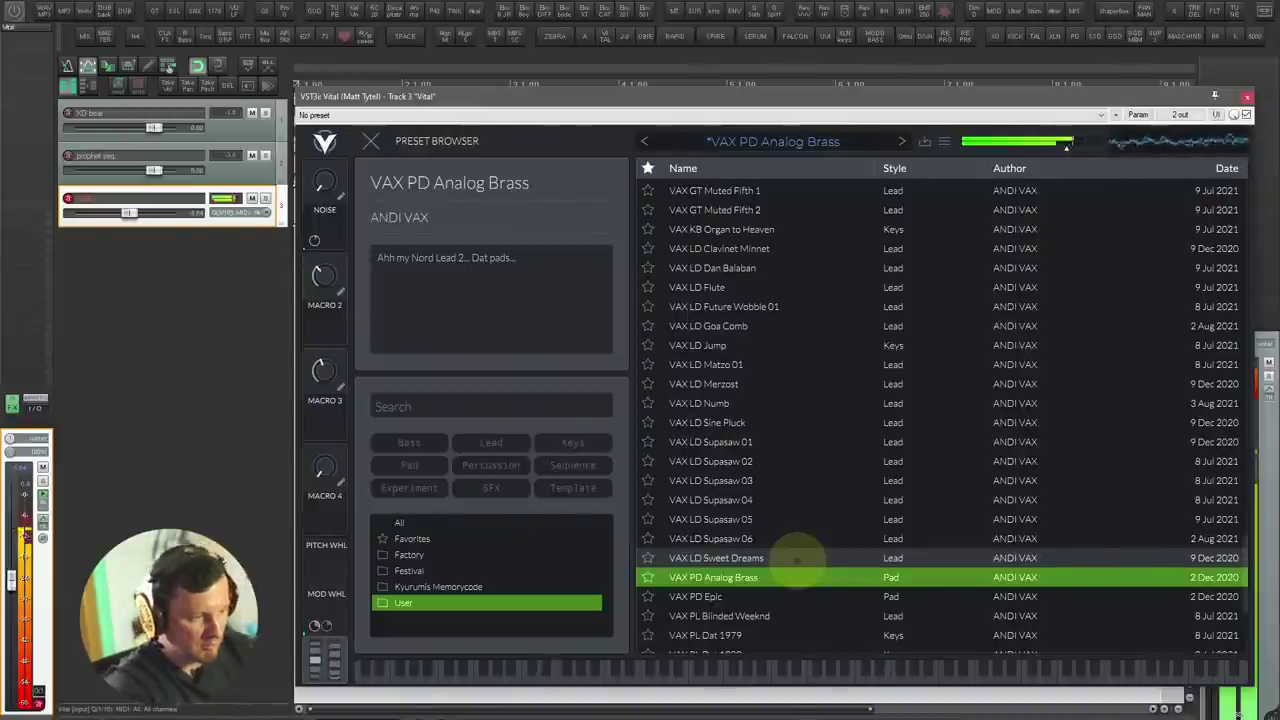
click(797, 558)
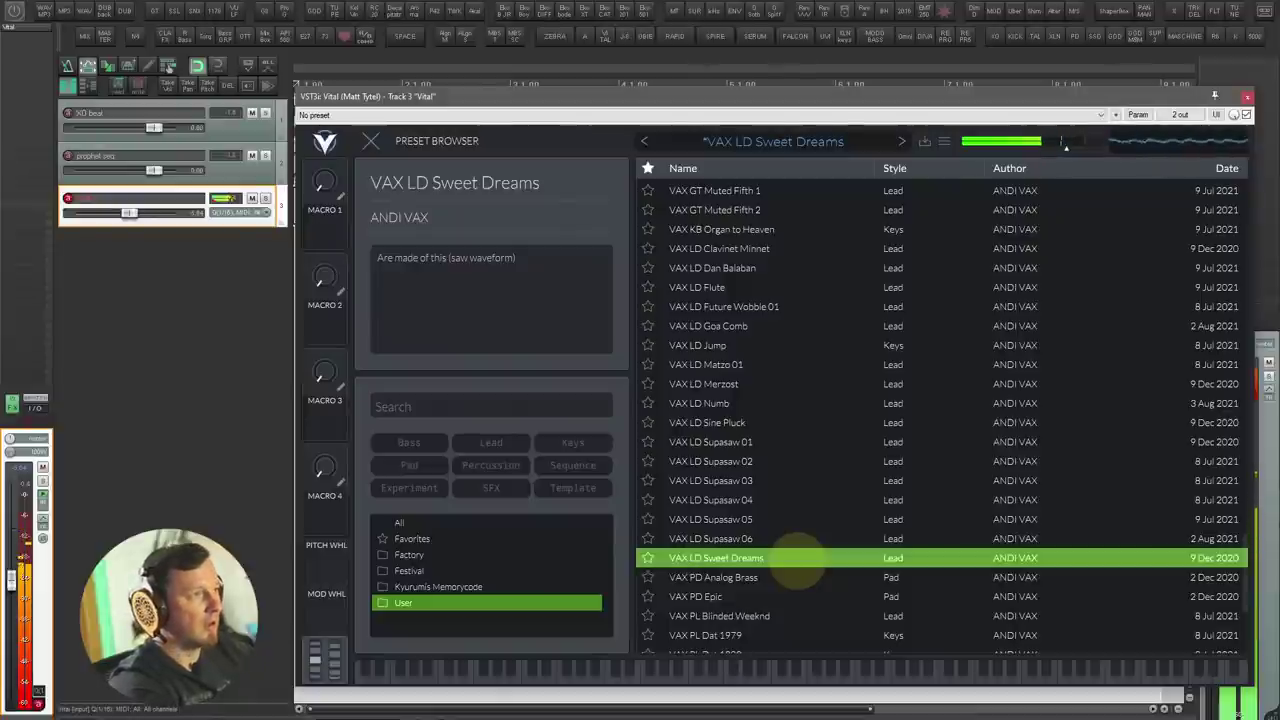
Step: Audition VAX PL Blinded Weeknd and the VAX PL Dat presets one after another from 1979 to 1983
scroll(907, 505, down, 3)
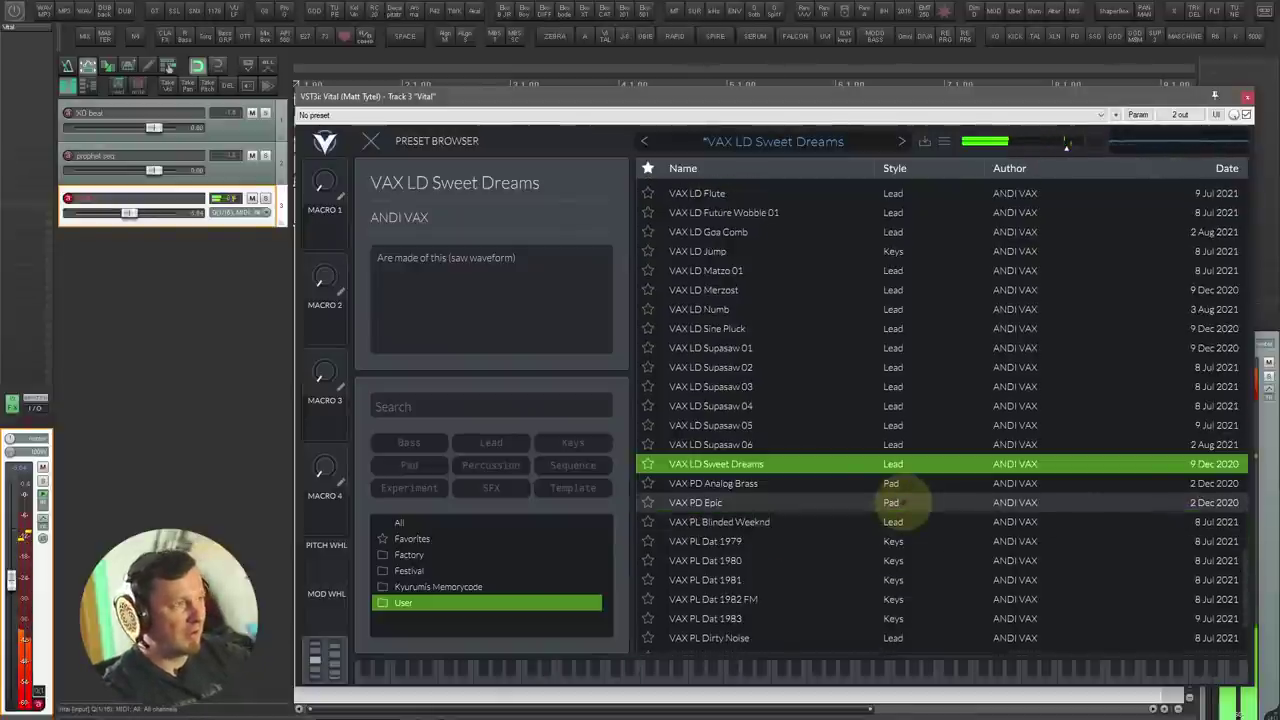
scroll(907, 505, down, 5)
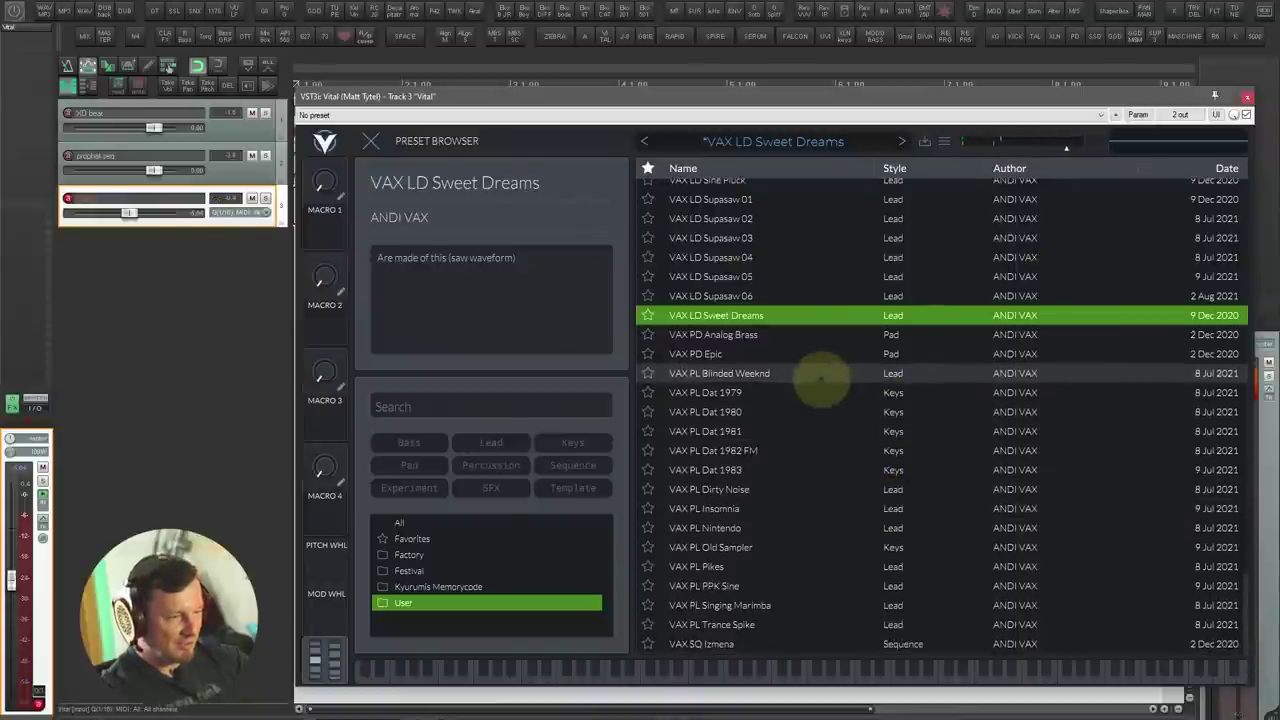
click(820, 375)
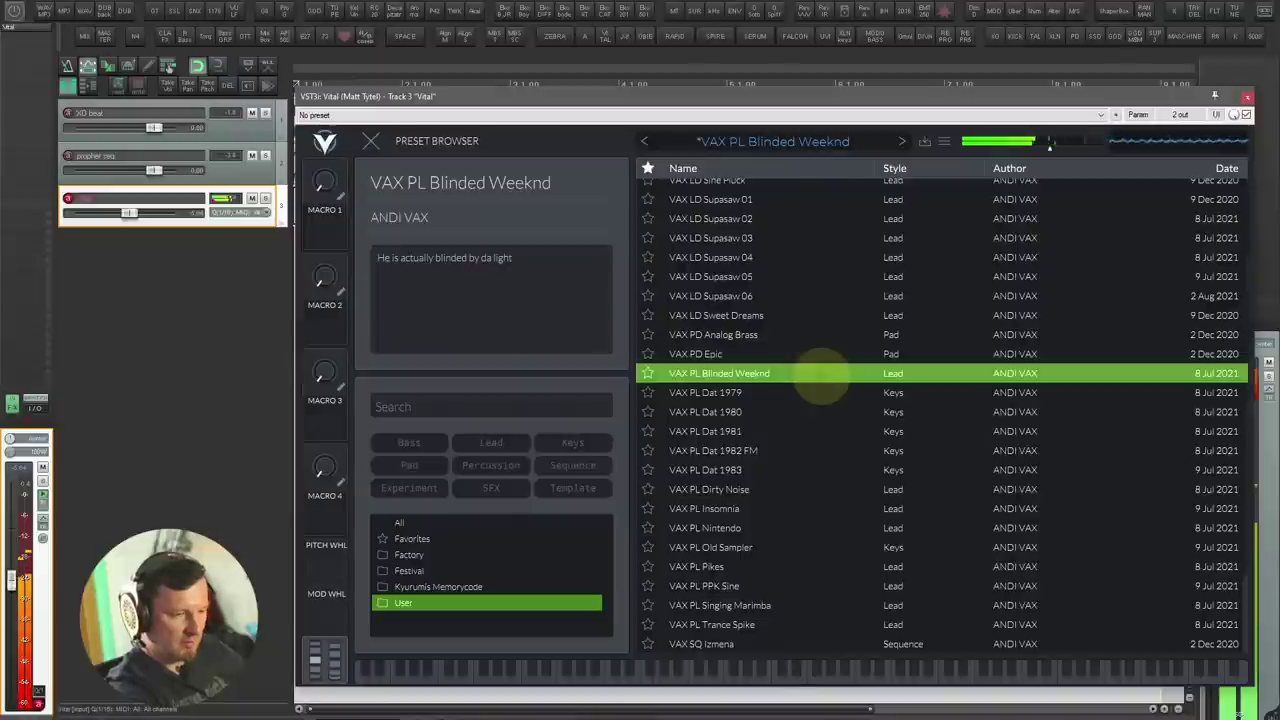
key(Down)
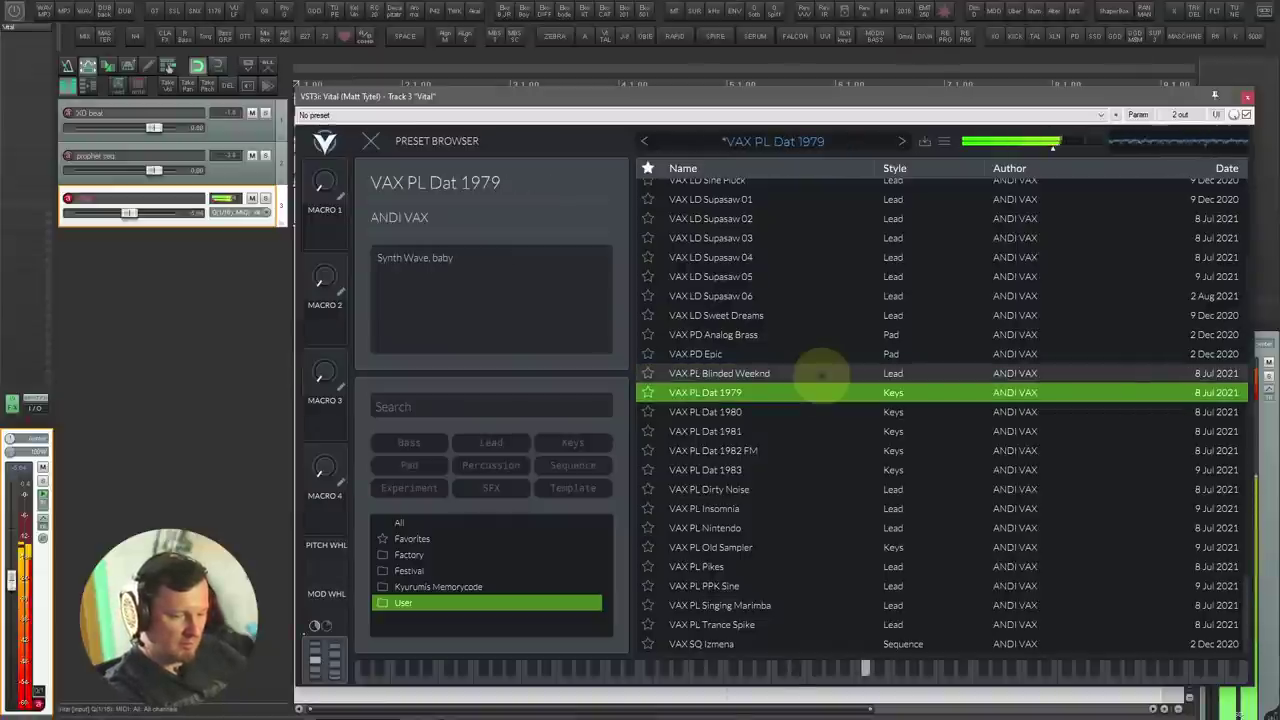
key(Down)
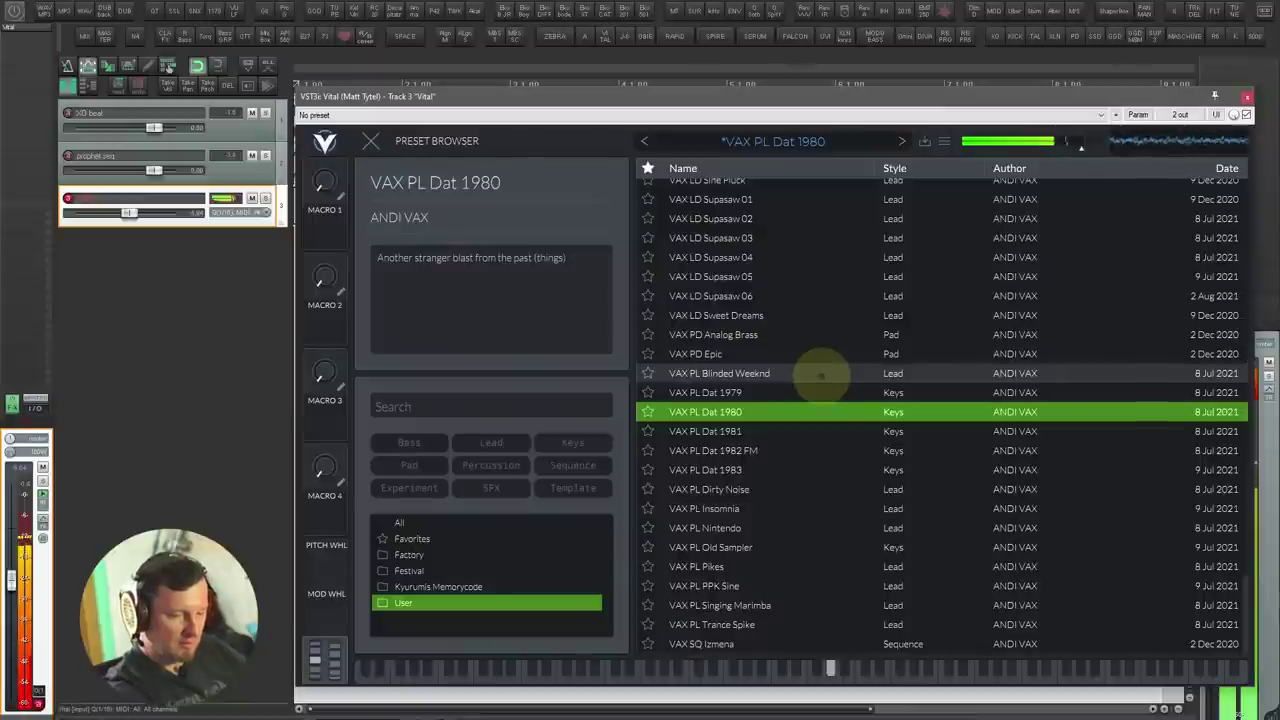
key(Down)
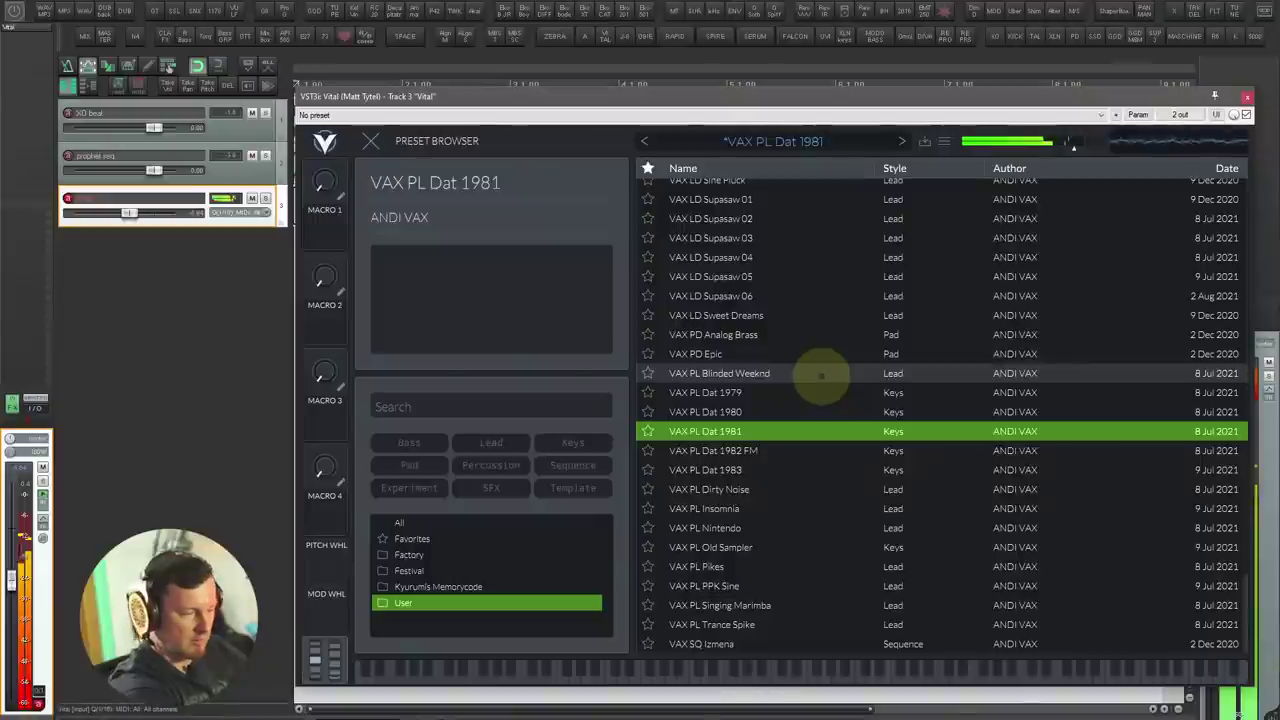
key(Down)
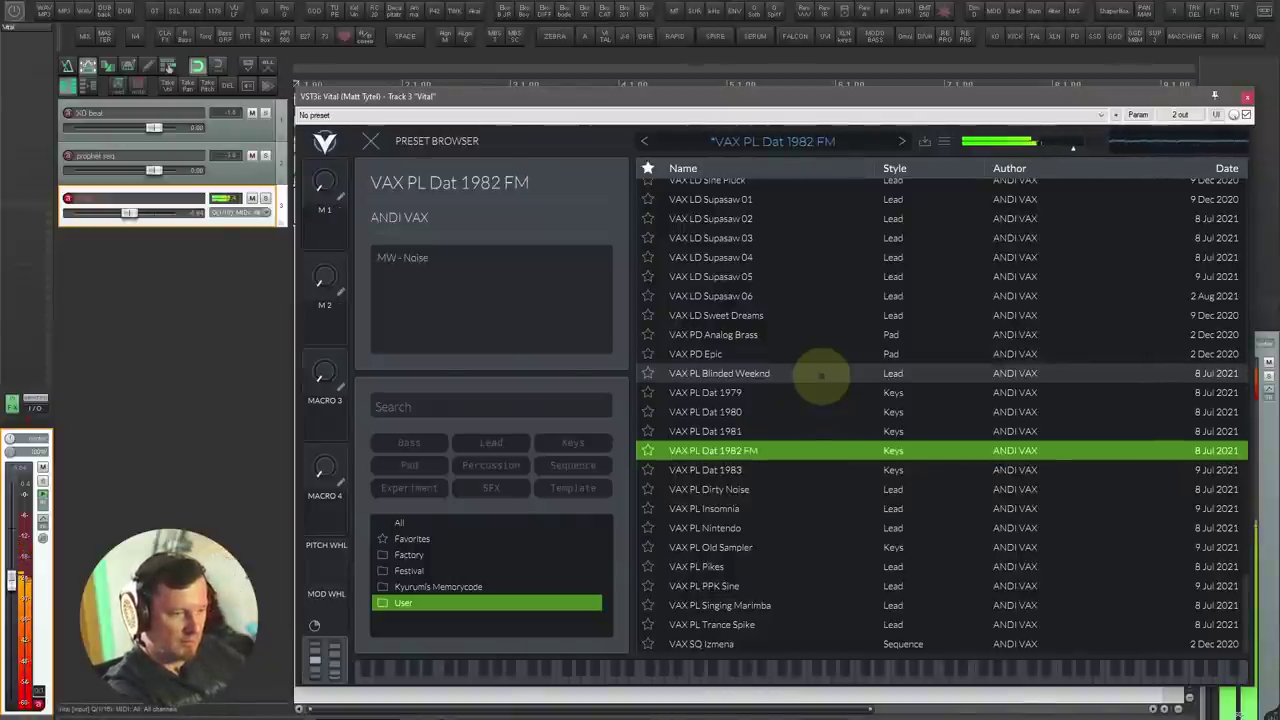
key(Down)
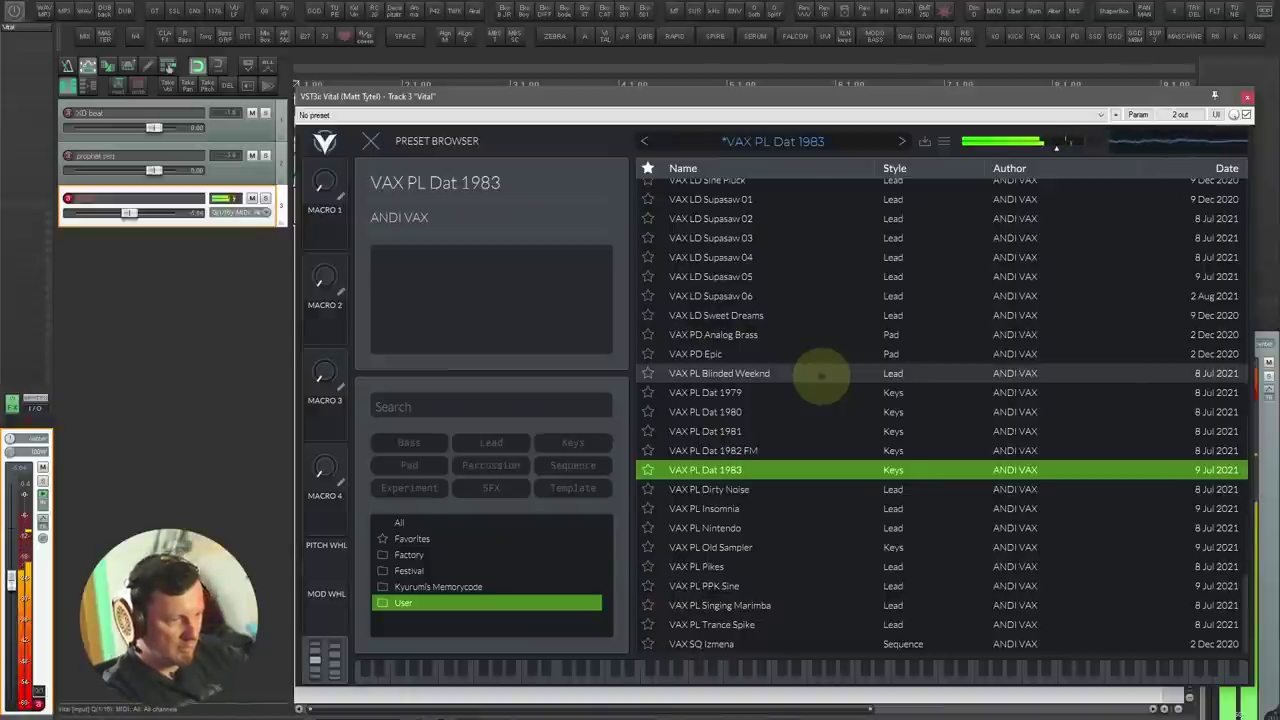
Step: Step through the presets VAX PL Dirty Noise, Insomnia, Nintendo, Old Sampler and Pikes
key(Down)
key(Down)
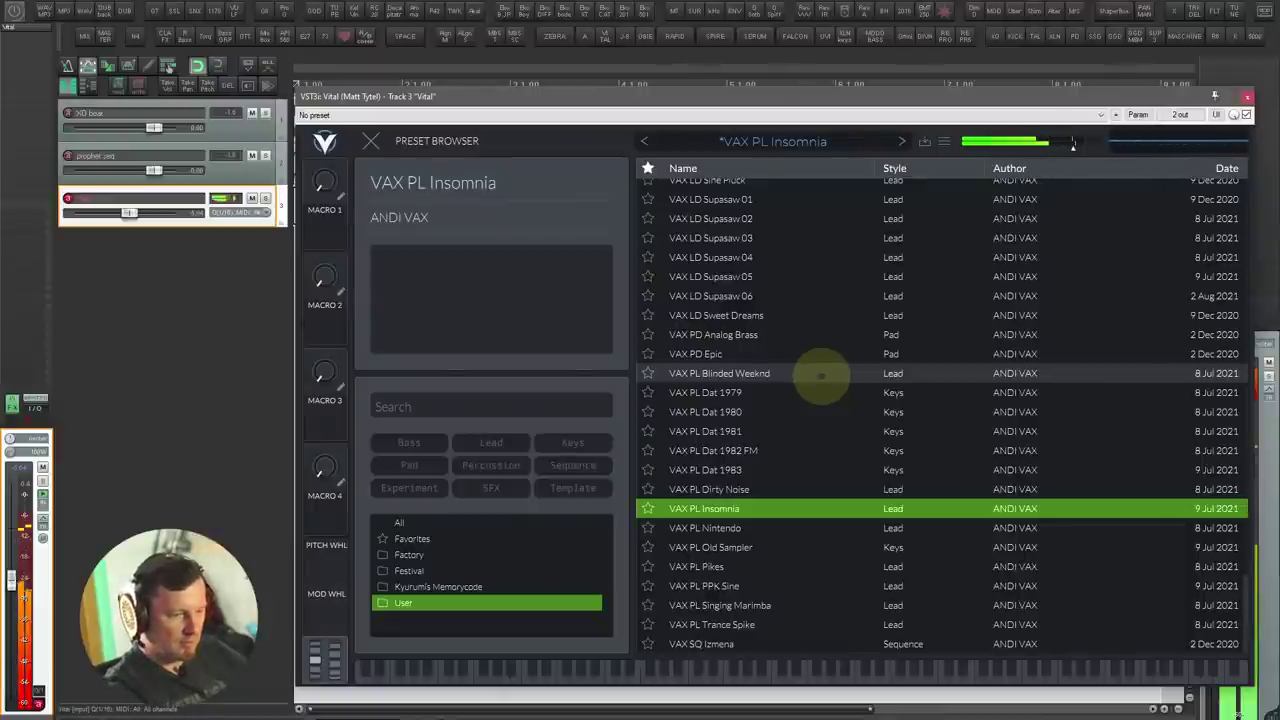
key(Down)
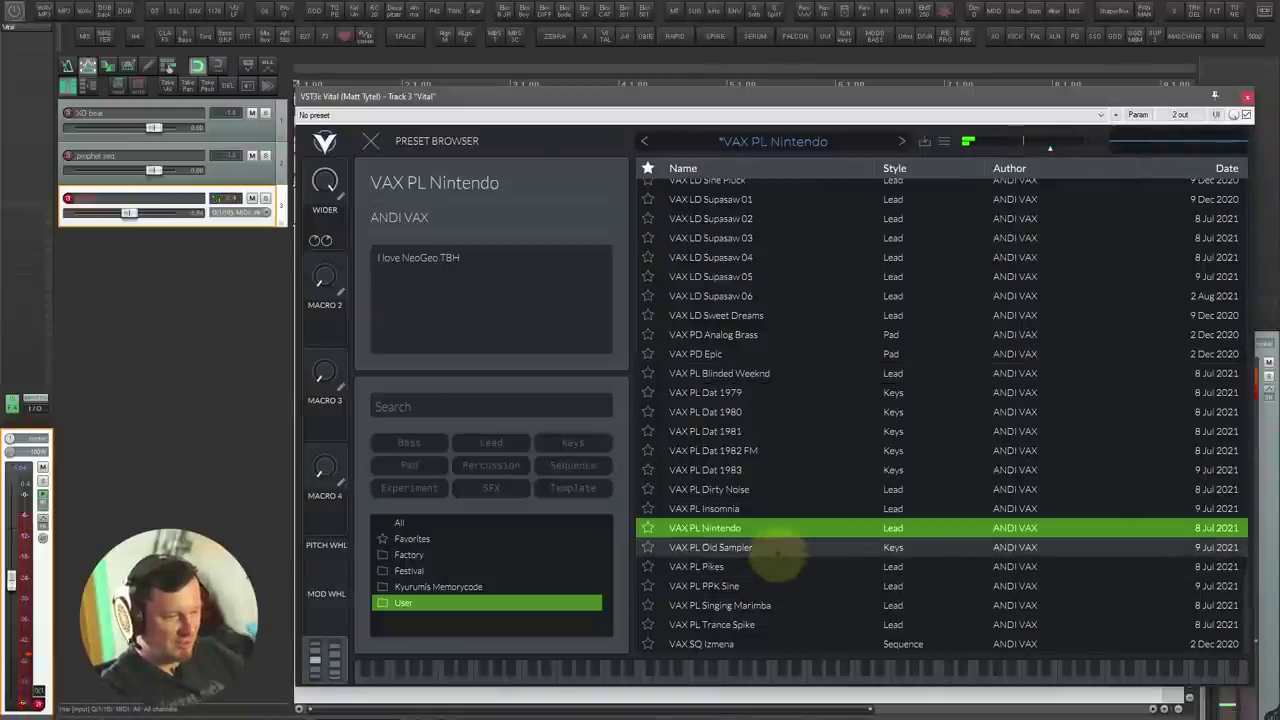
click(776, 547)
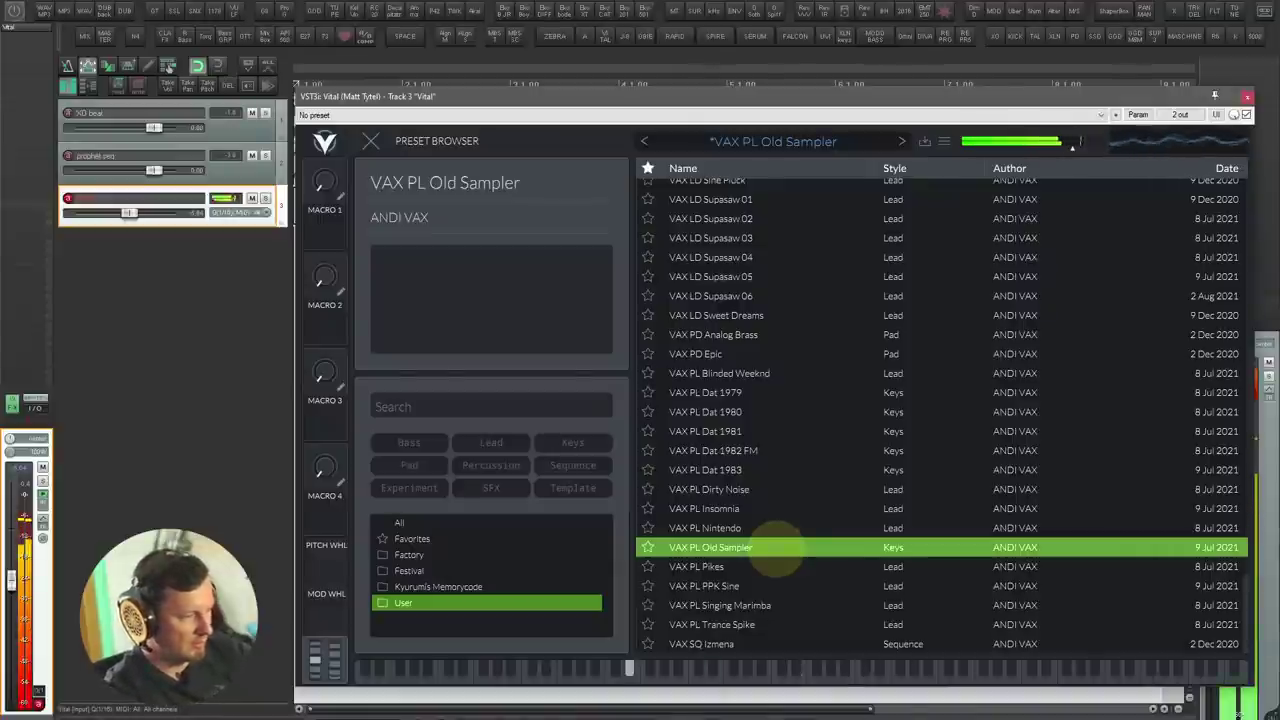
key(Down)
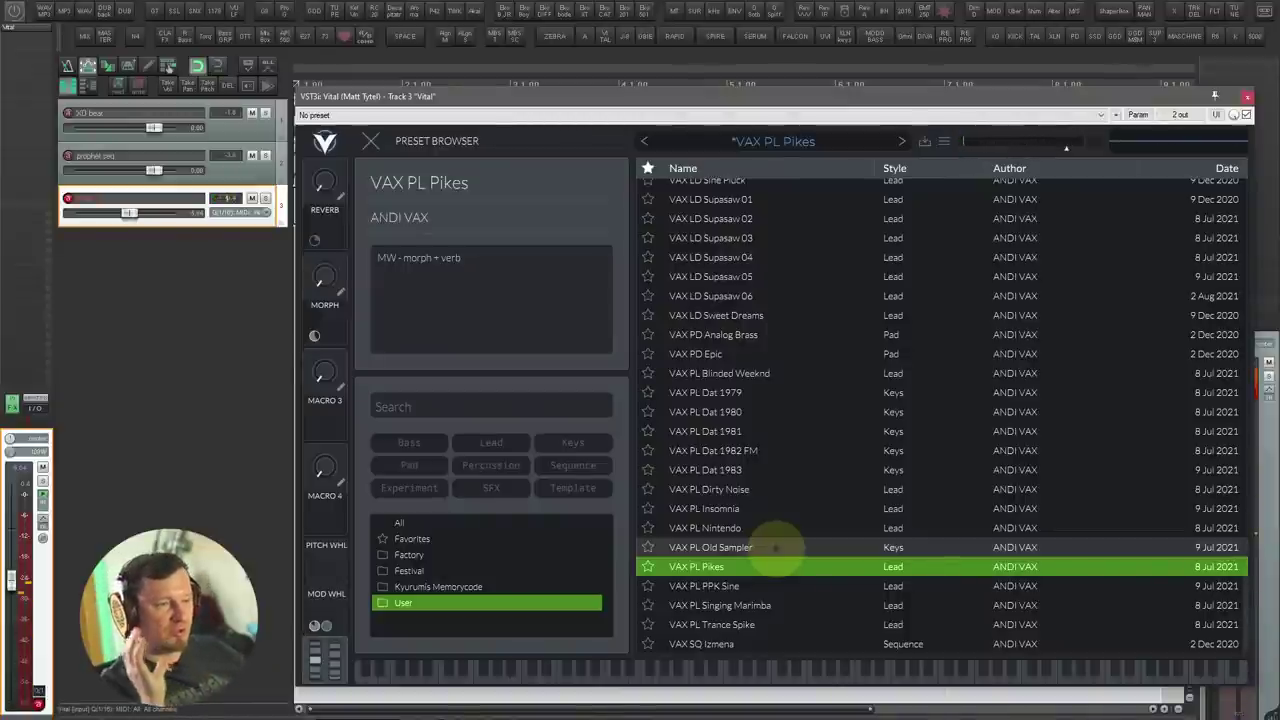
Step: Close the Vital plugin window and delete the Vital track from the project
scroll(820, 428, up, 15)
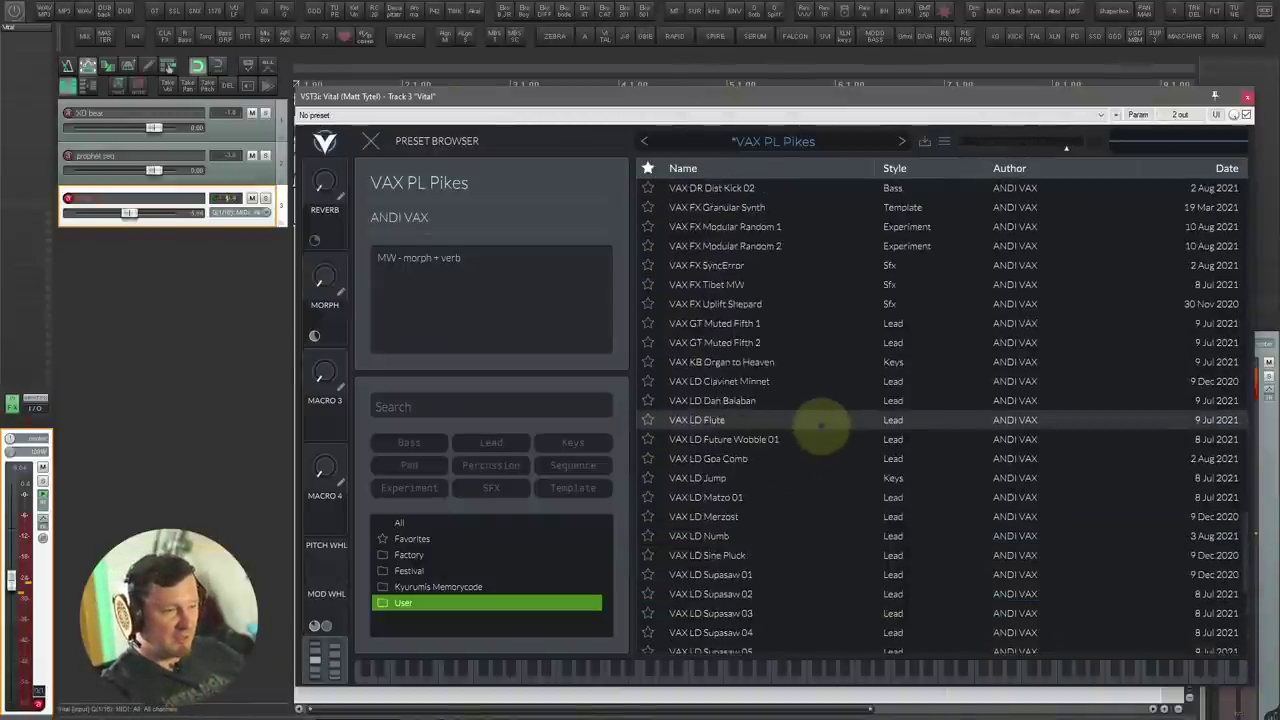
scroll(820, 428, up, 15)
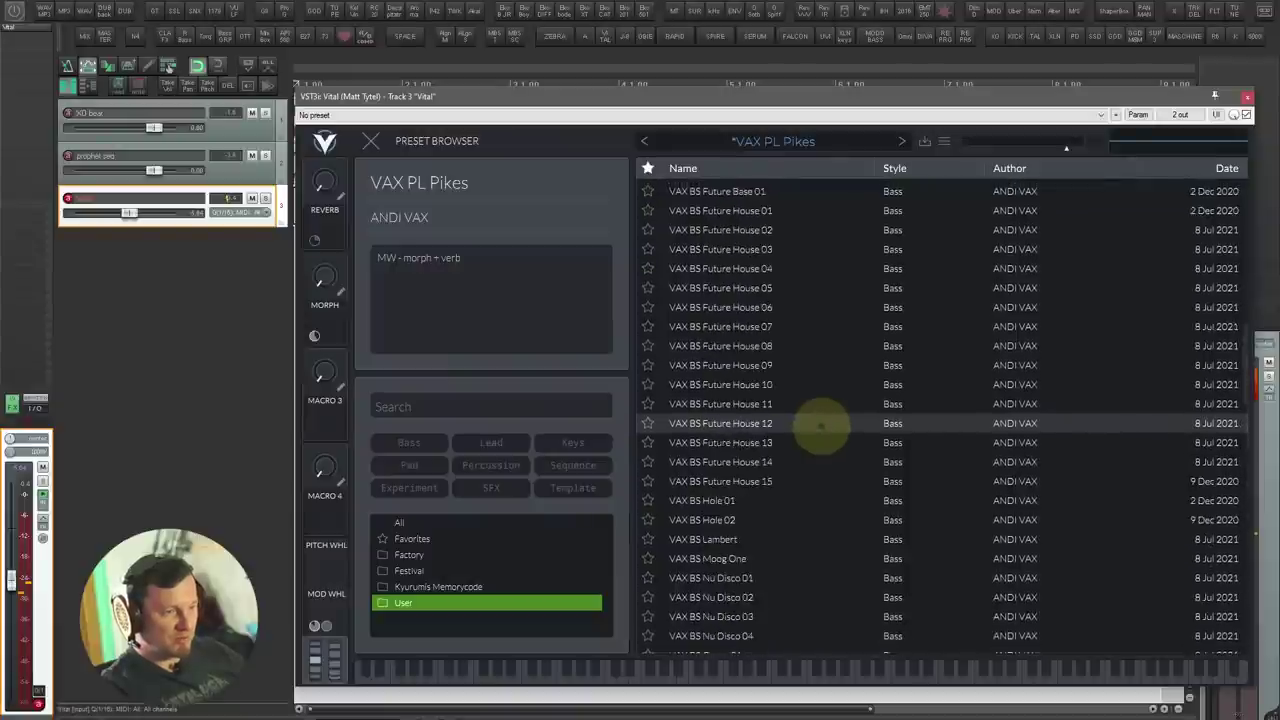
scroll(820, 428, up, 5)
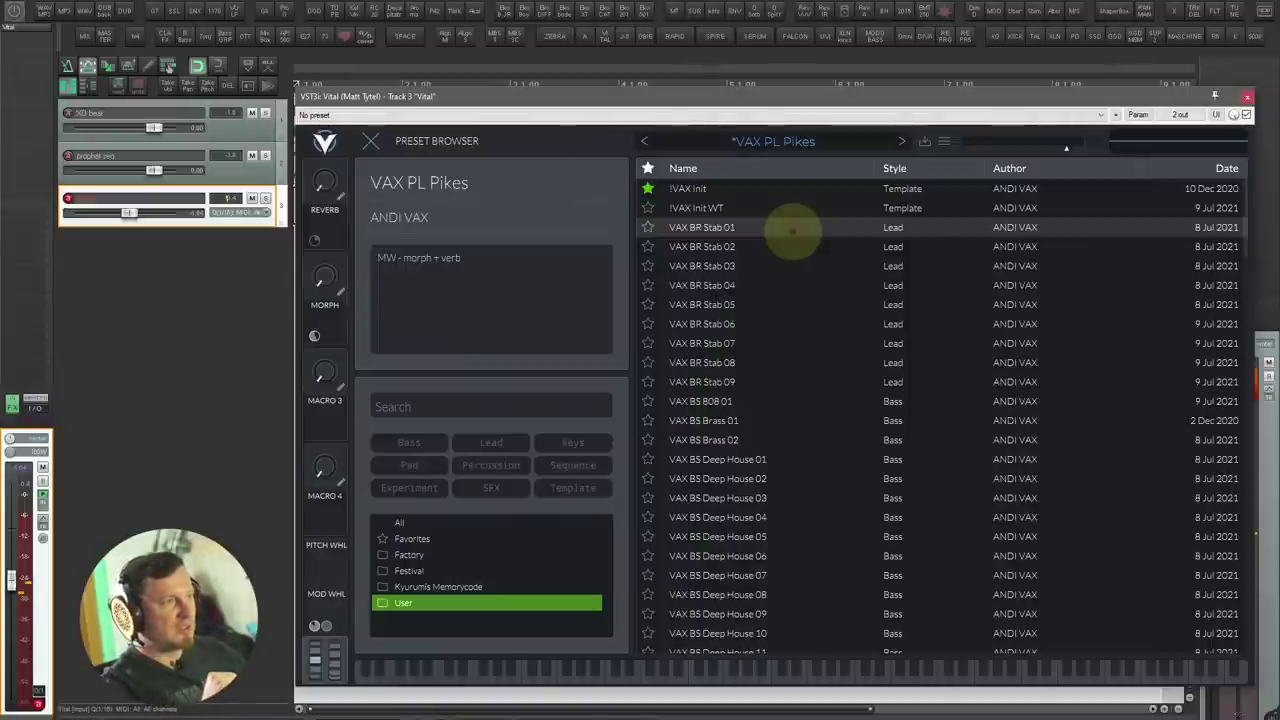
key(Escape)
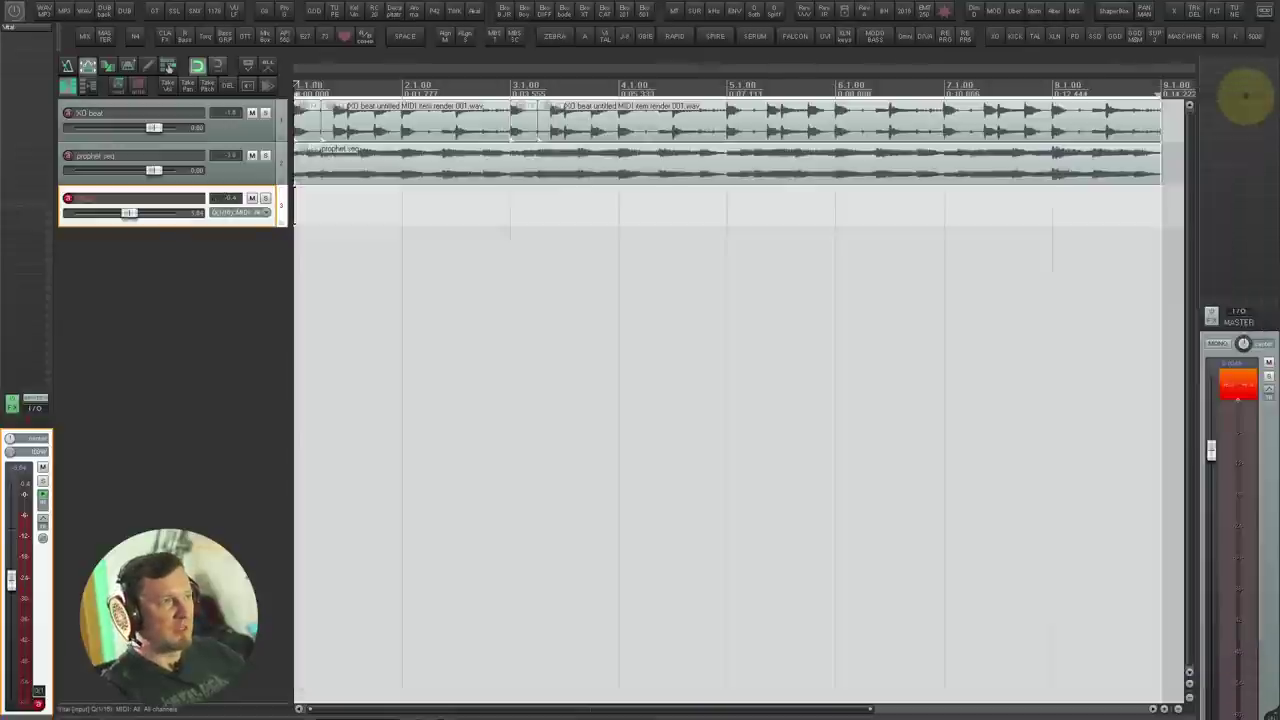
click(1247, 97)
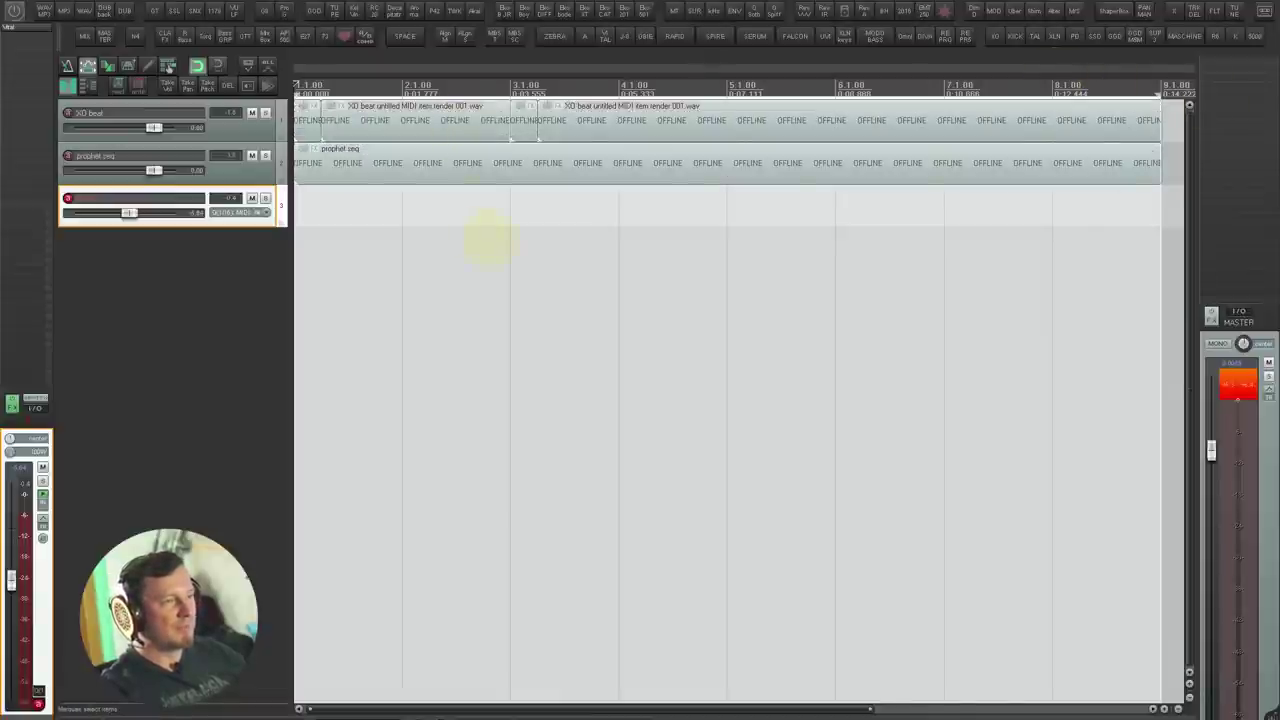
click(560, 238)
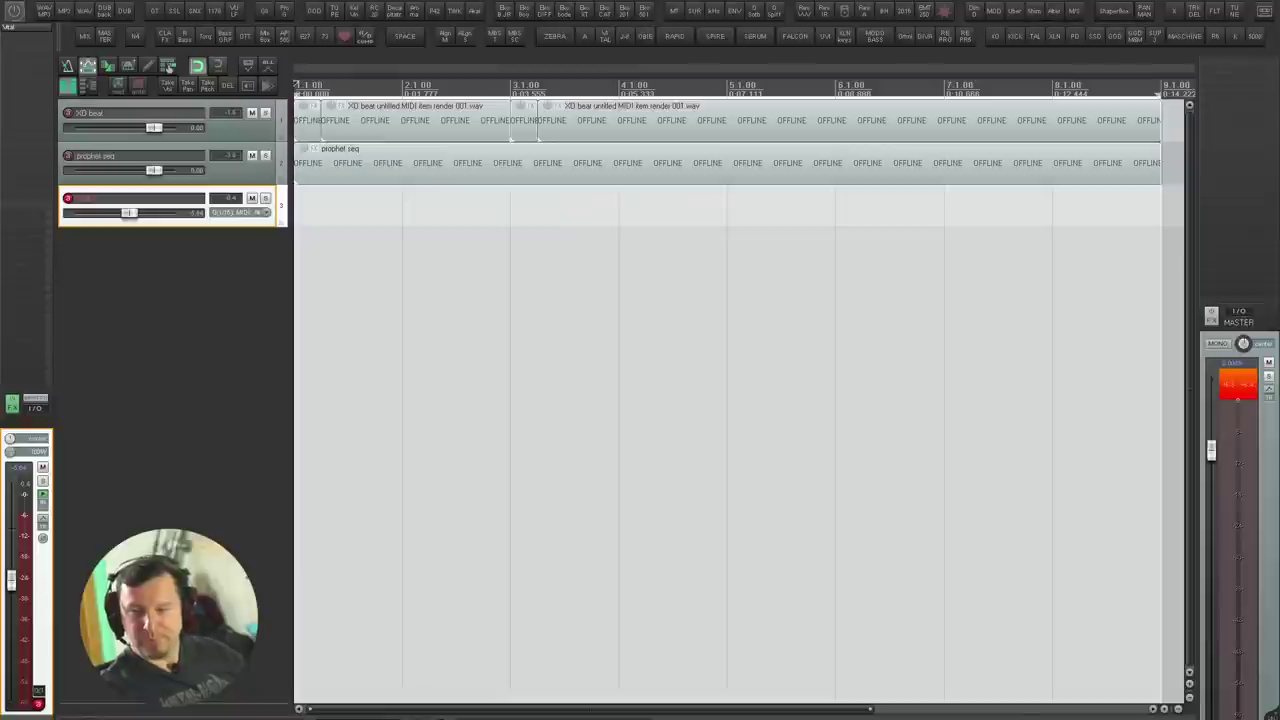
click(181, 240)
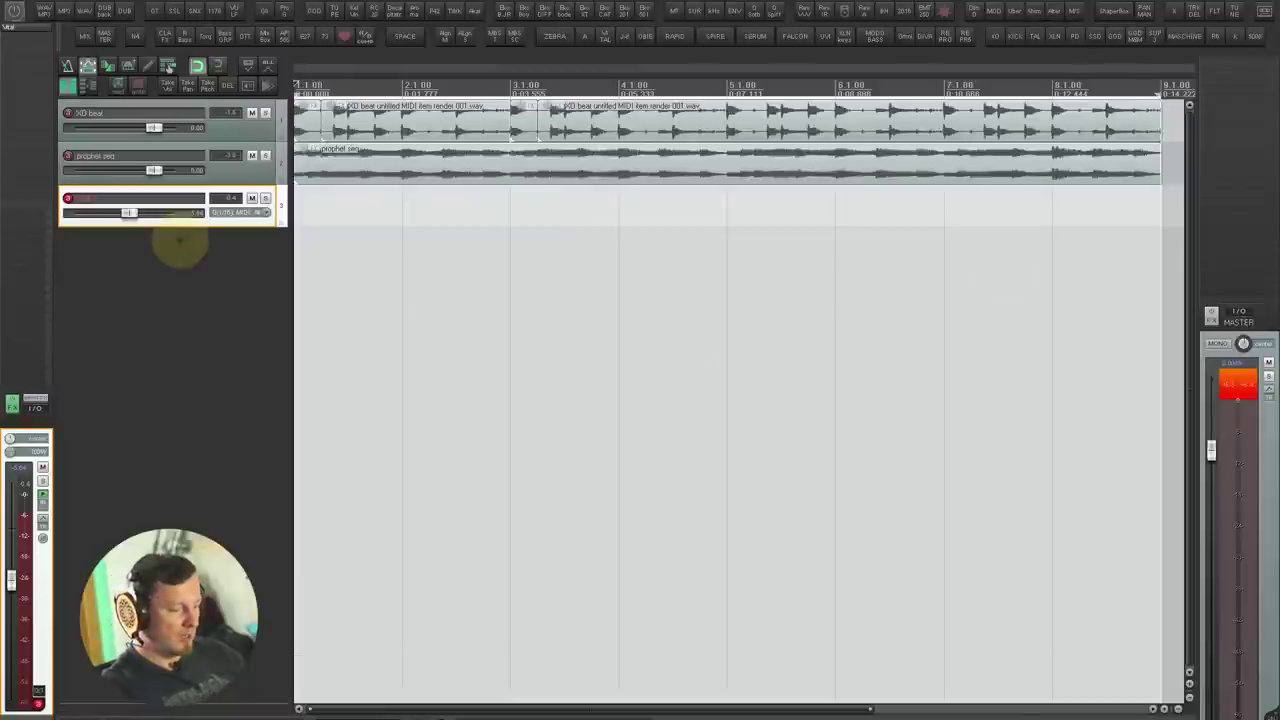
key(Delete)
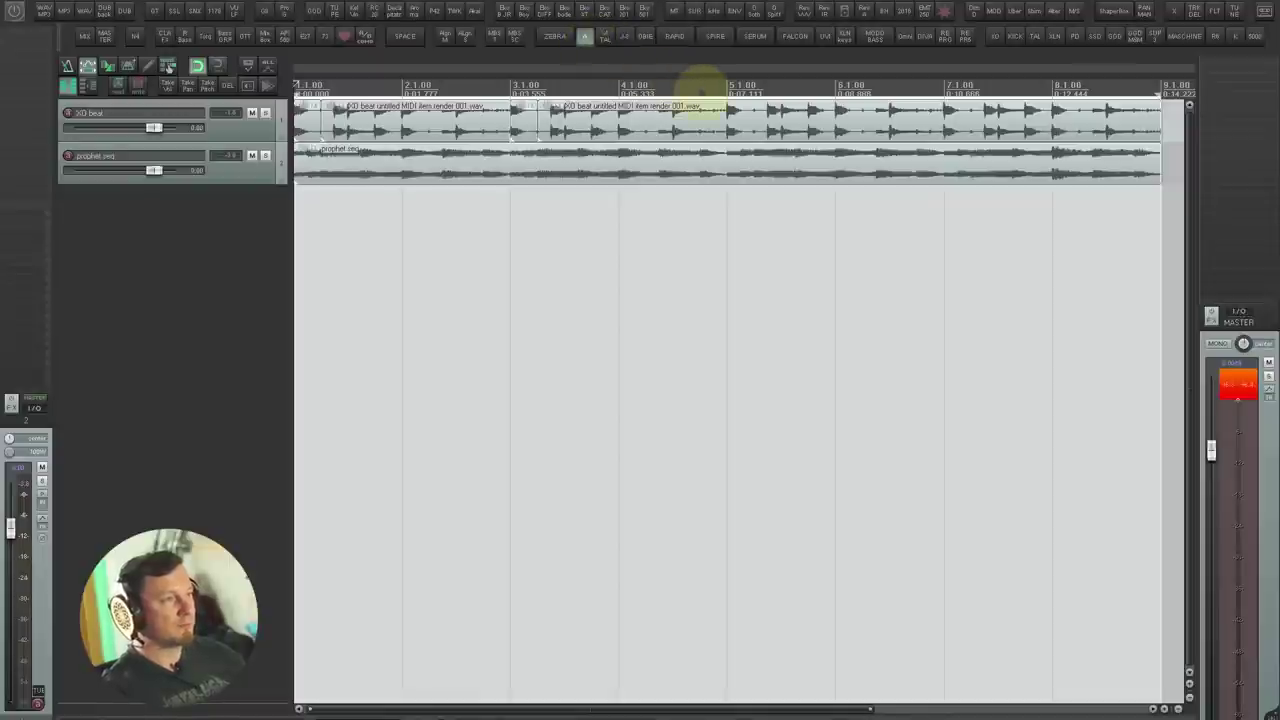
Step: Add a third track with the VPS Avenger synth and reposition its plugin window to show the interface
key(ctrl+t)
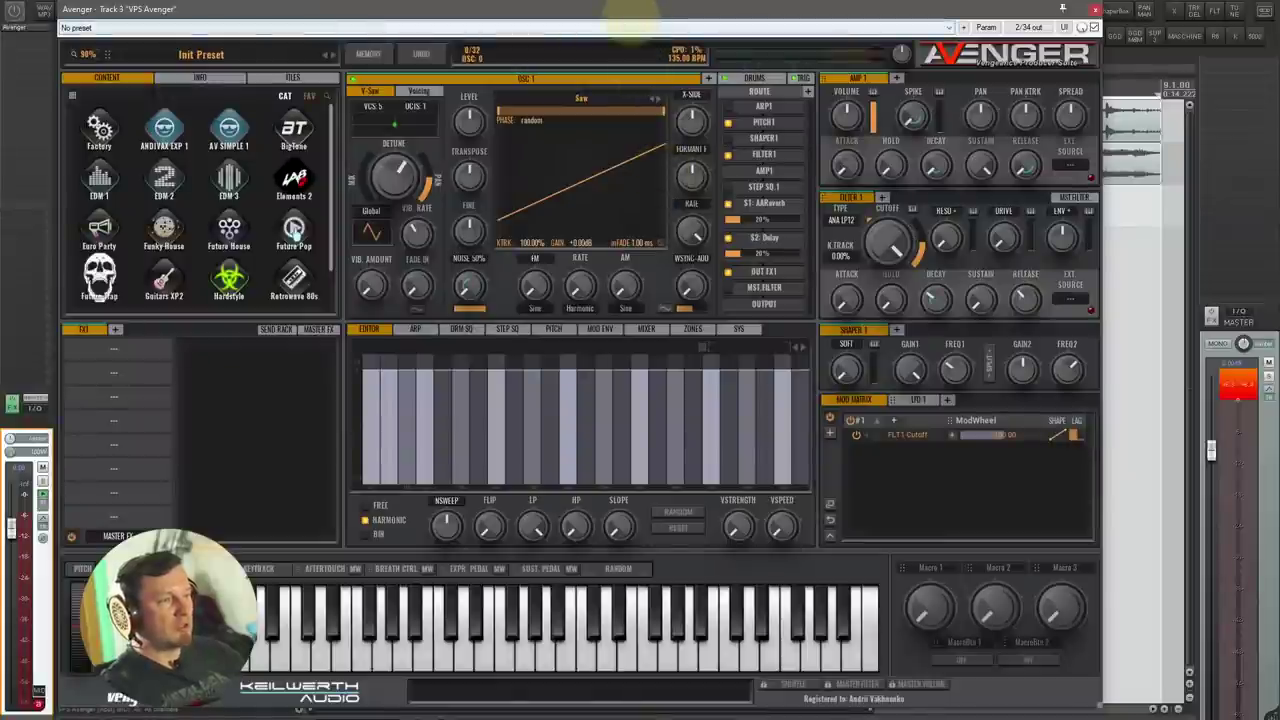
drag(640, 10, 790, 25)
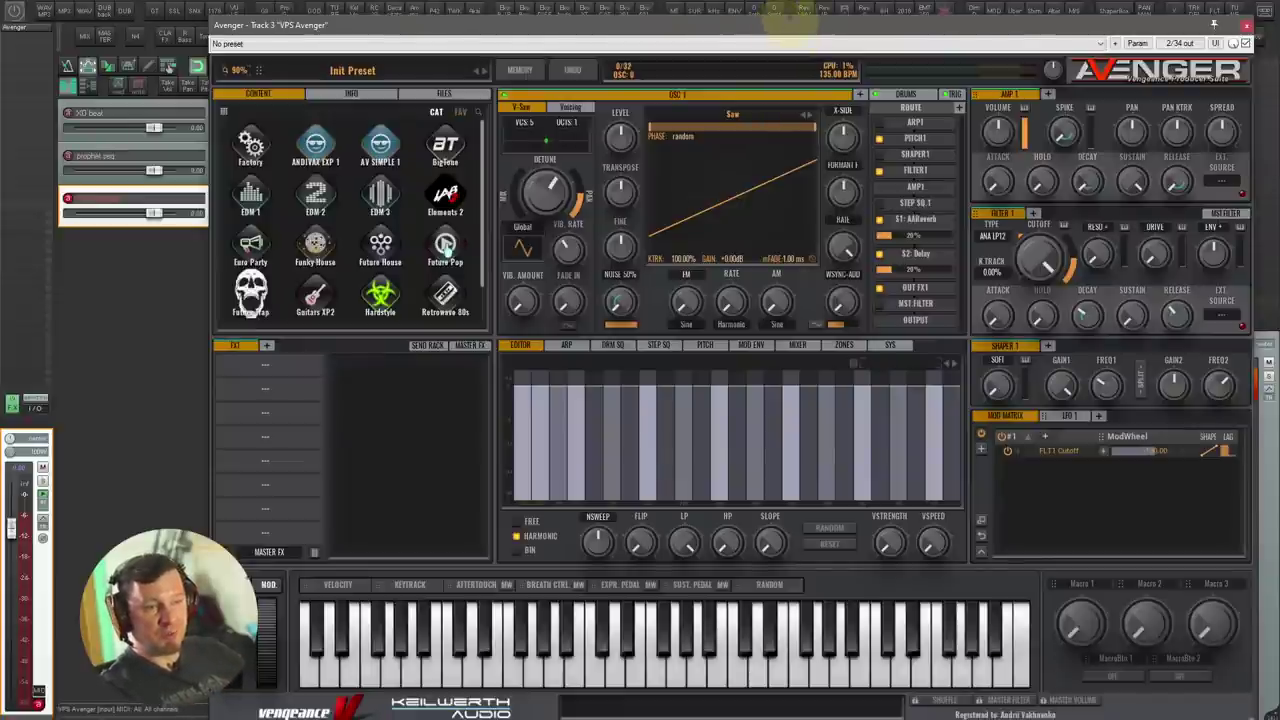
drag(794, 20, 806, 12)
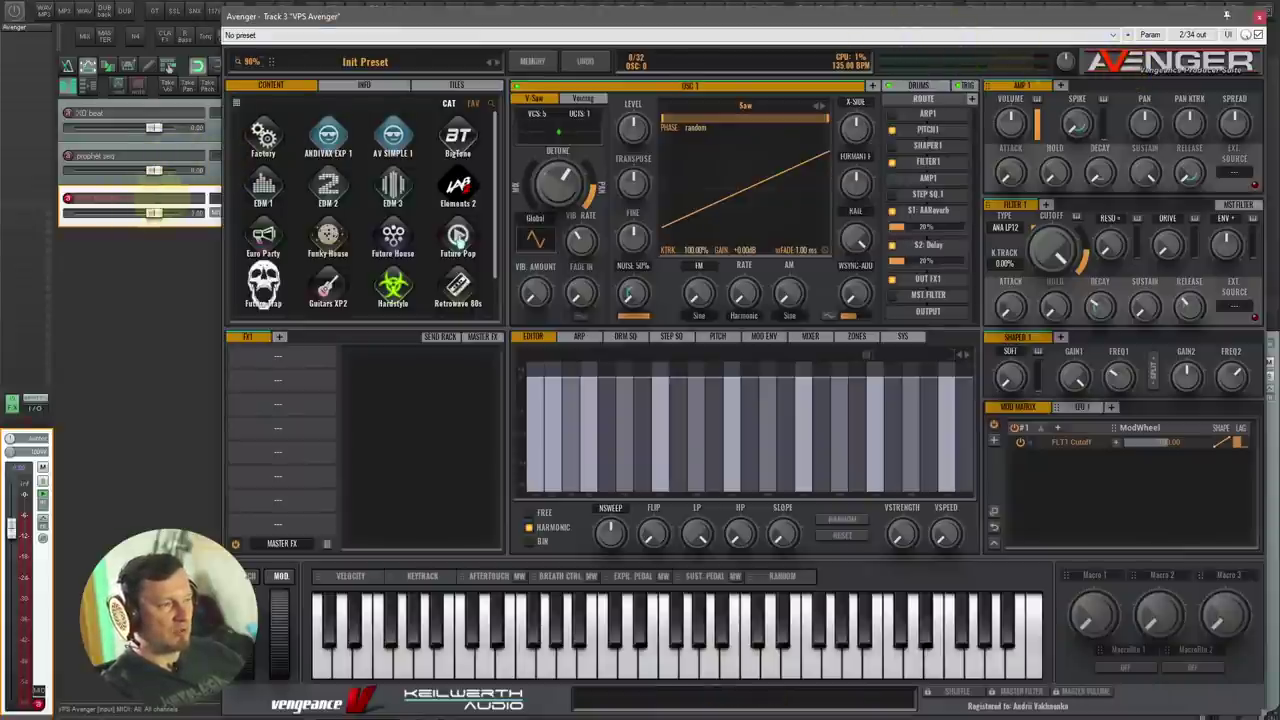
Step: Close the VPS Avenger window and delete its track
key(Escape)
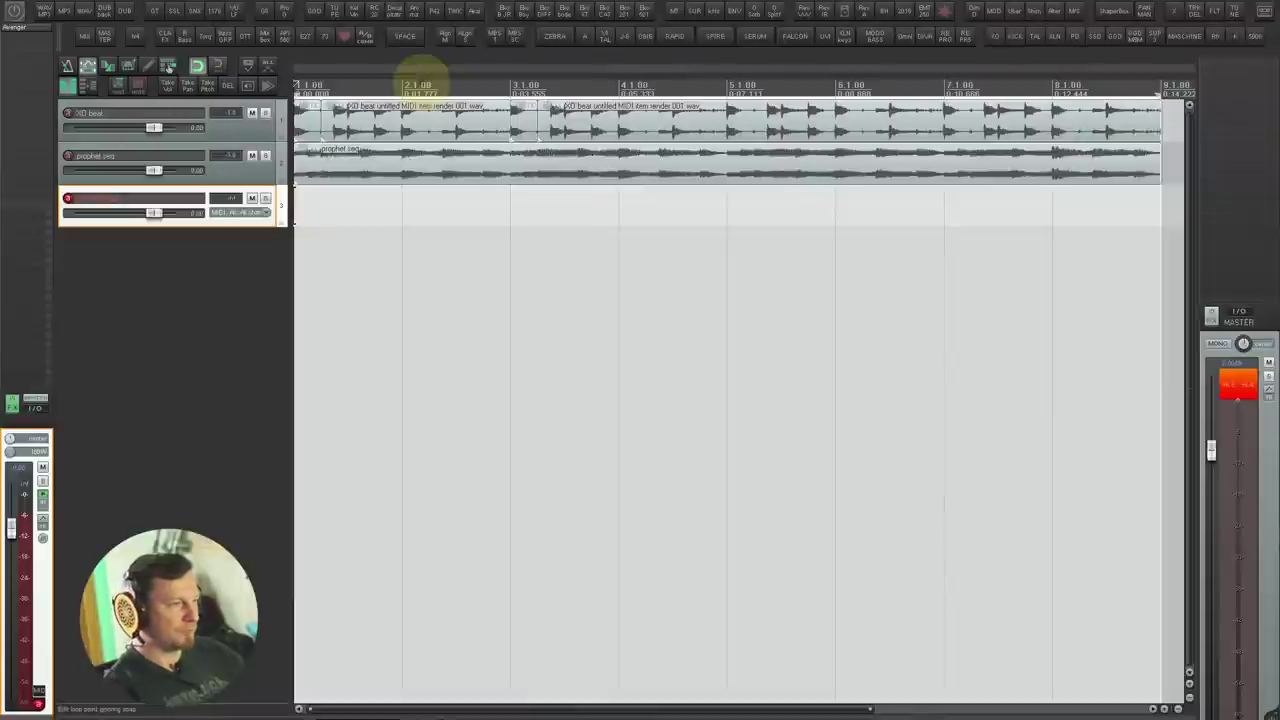
key(Delete)
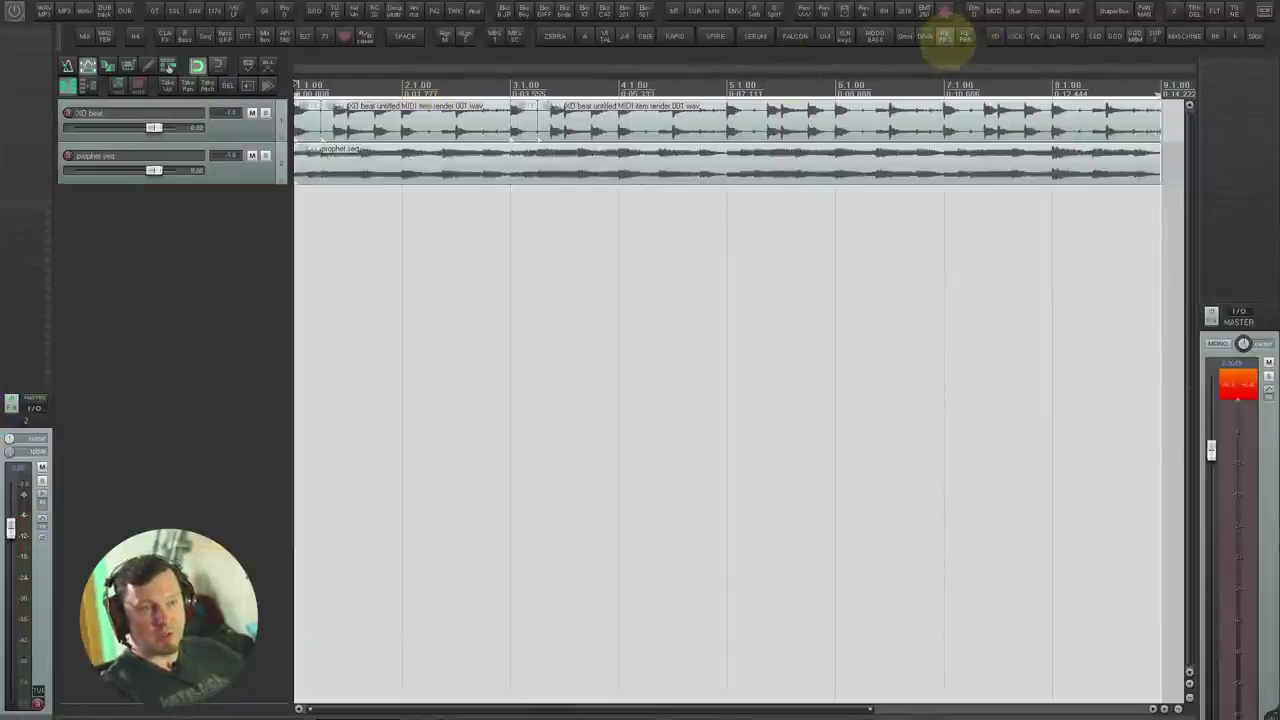
Step: Add a third track with the u-he Repro-1 synth, reposition its plugin window and show the synth controls
click(945, 36)
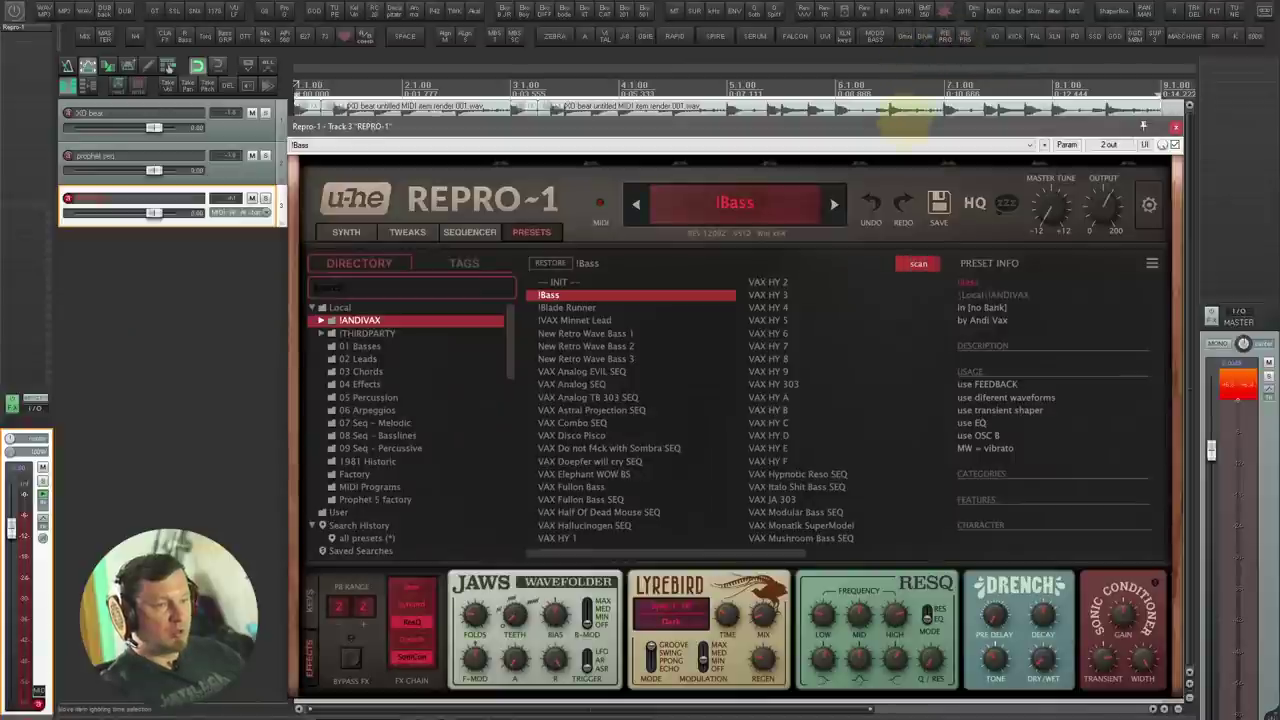
drag(900, 130, 910, 113)
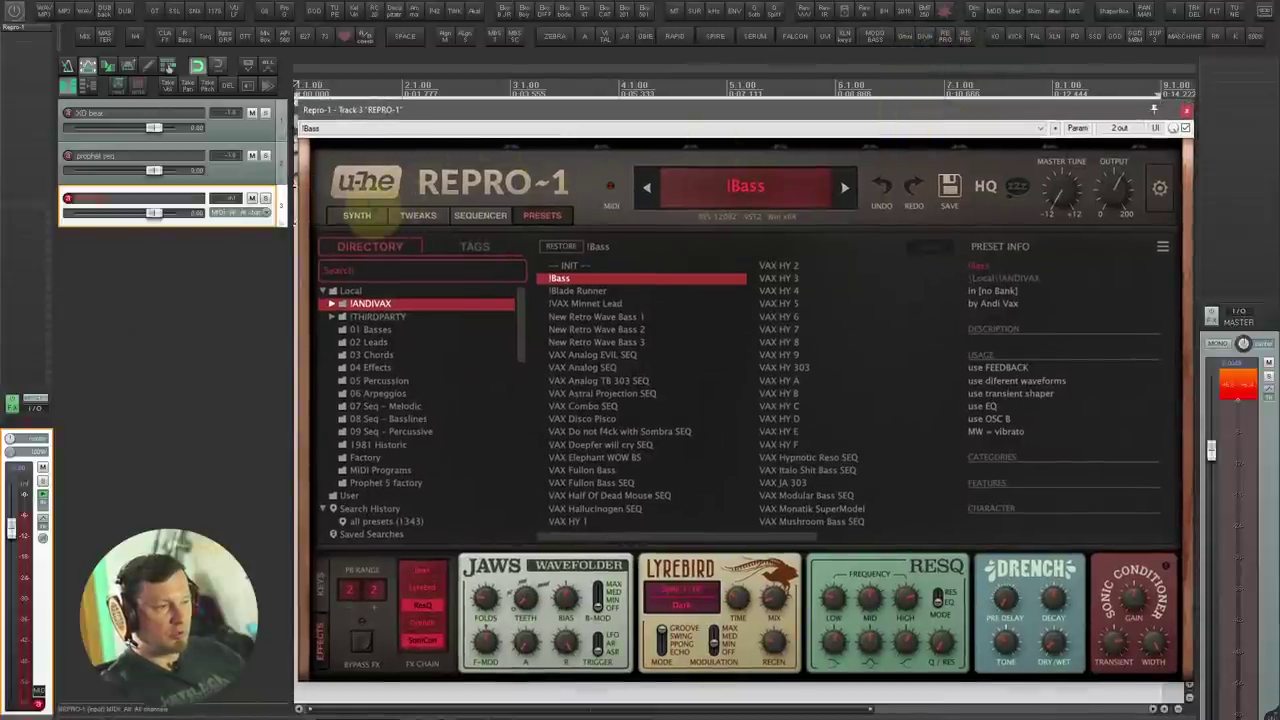
click(357, 215)
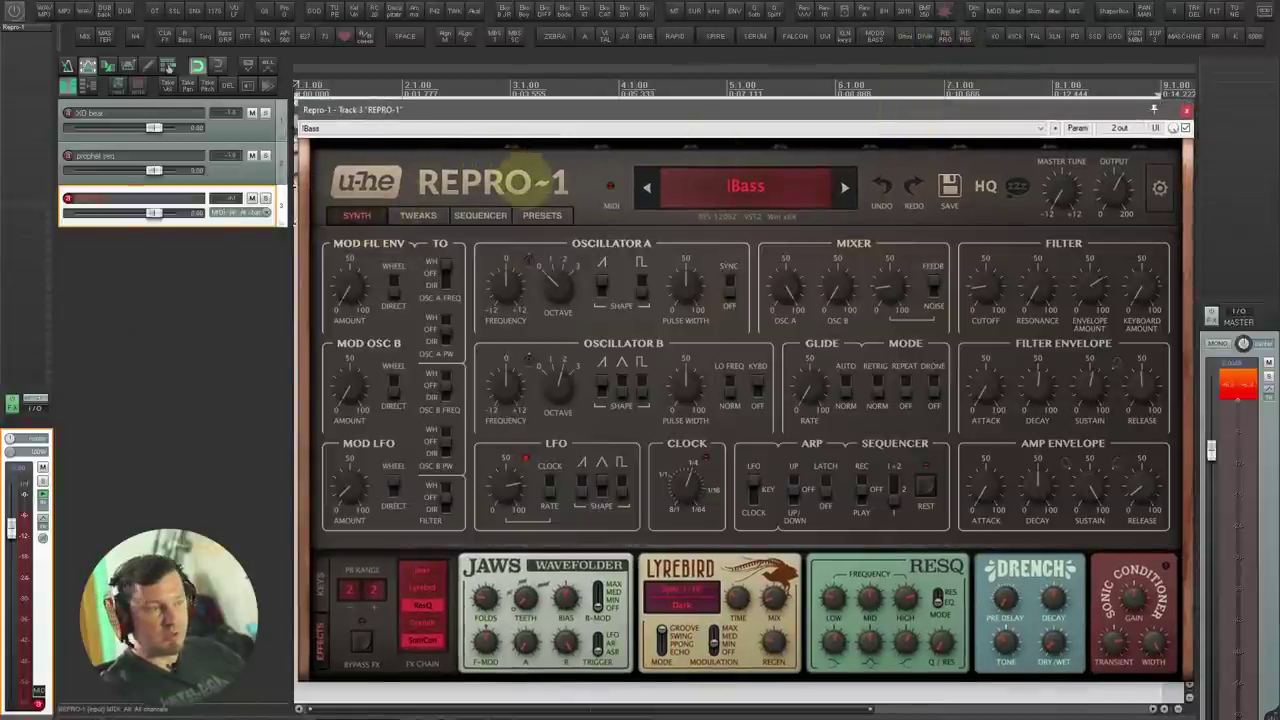
Step: Browse Repro-1's User and !ANDIVAX preset folders, then return to its synth controls
click(540, 213)
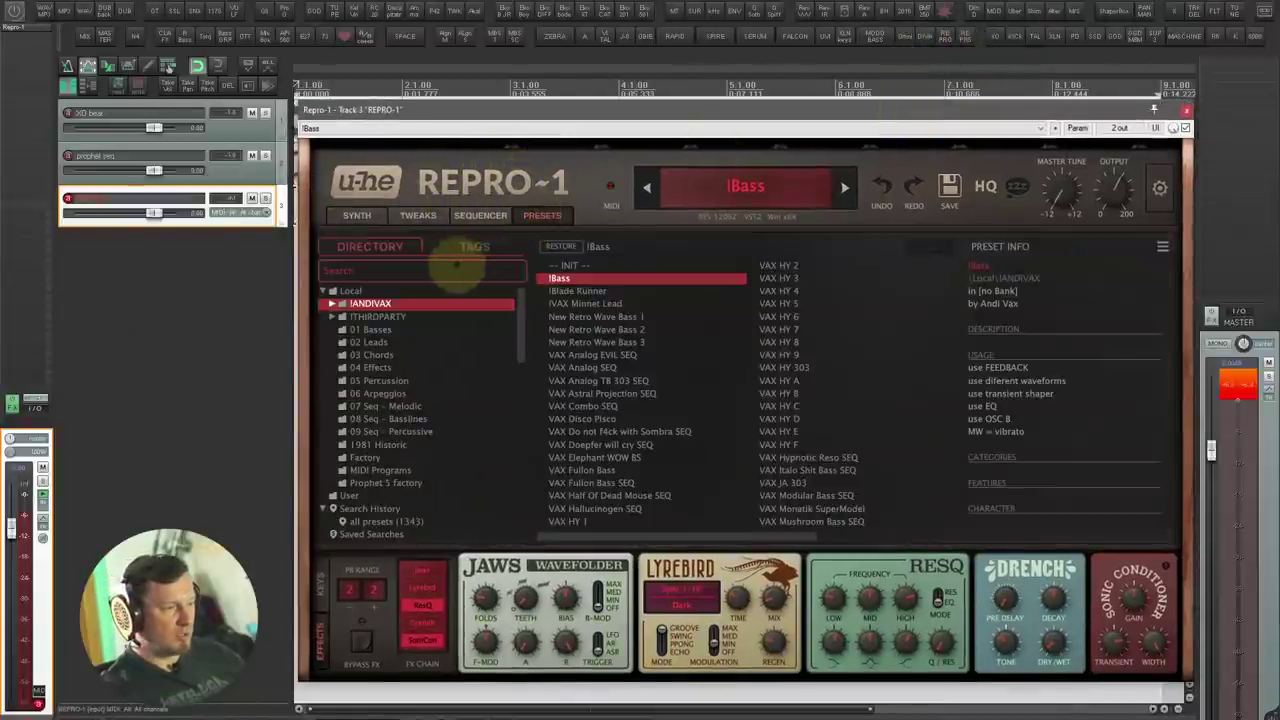
click(350, 495)
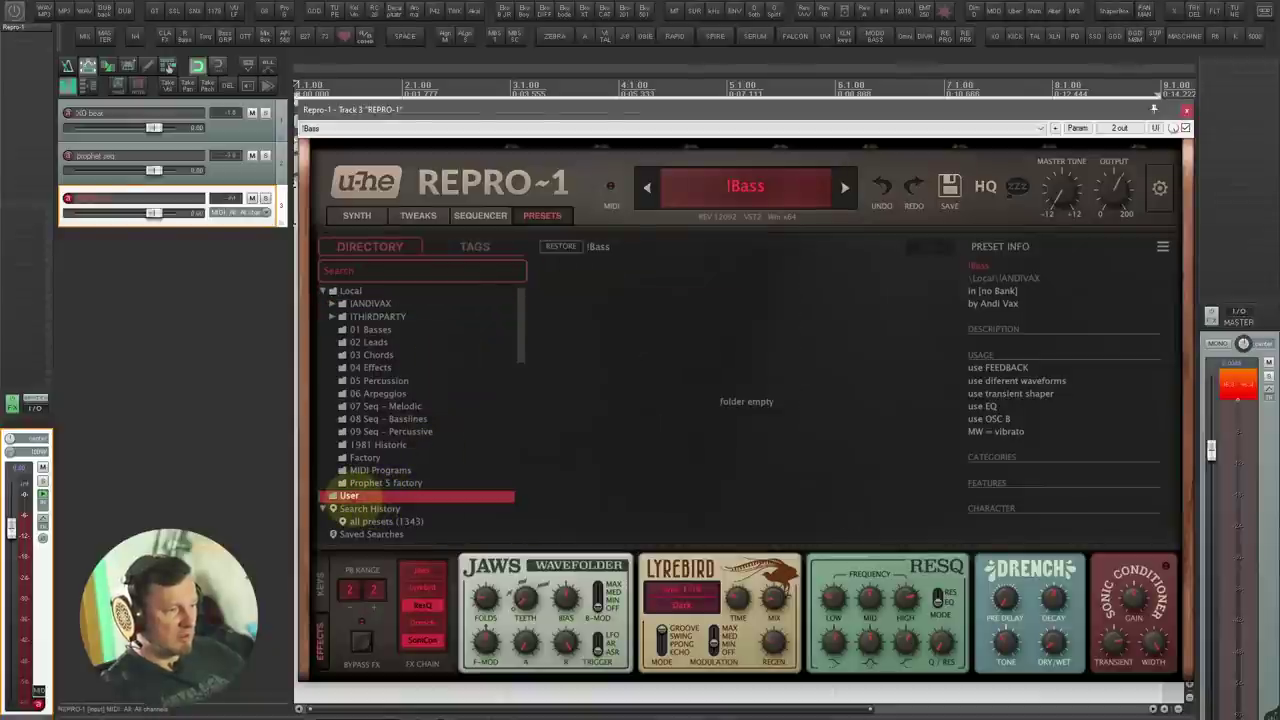
click(367, 302)
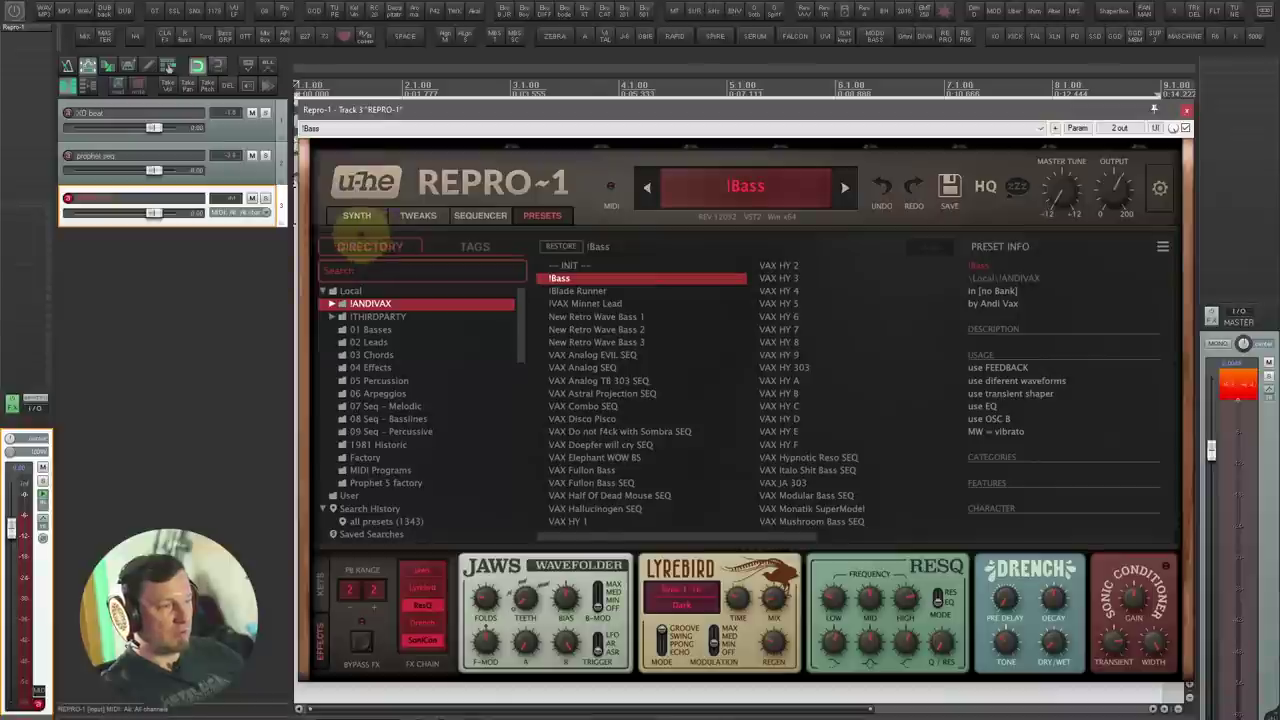
click(357, 215)
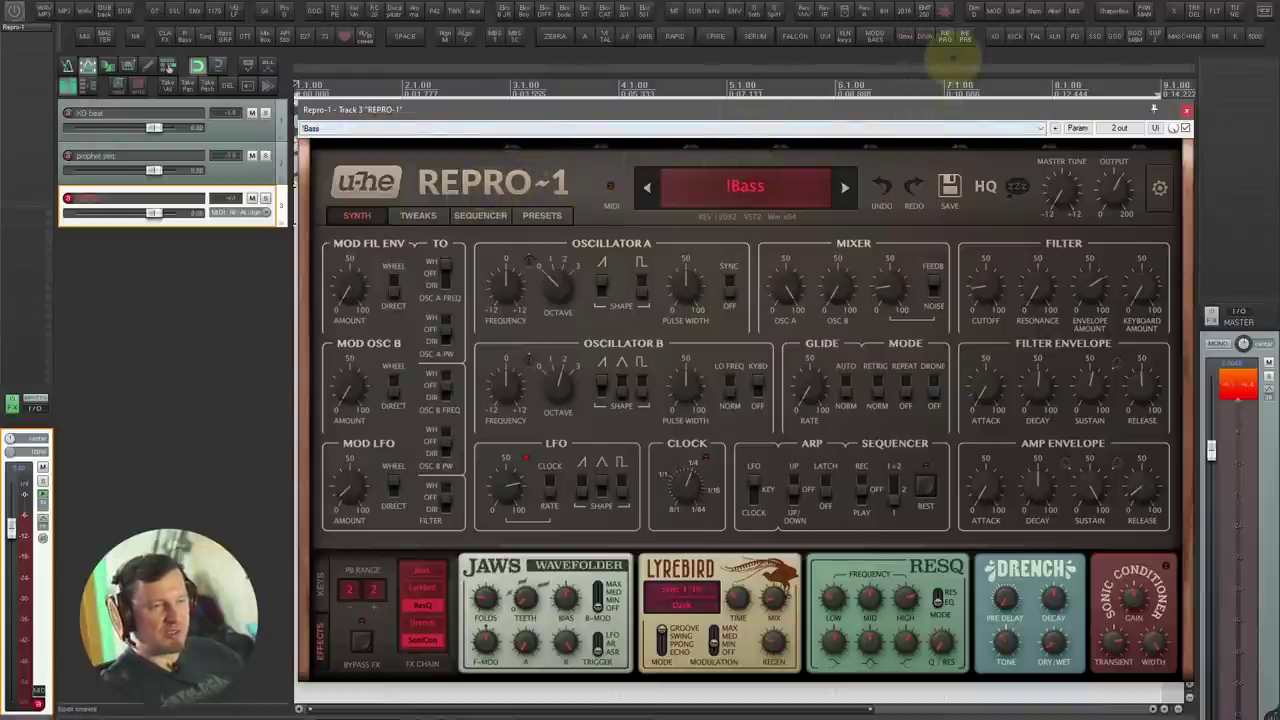
Step: Add a track with the Repro-5 synth to show its interface, then delete both the Repro-1 and Repro-5 tracks
click(964, 37)
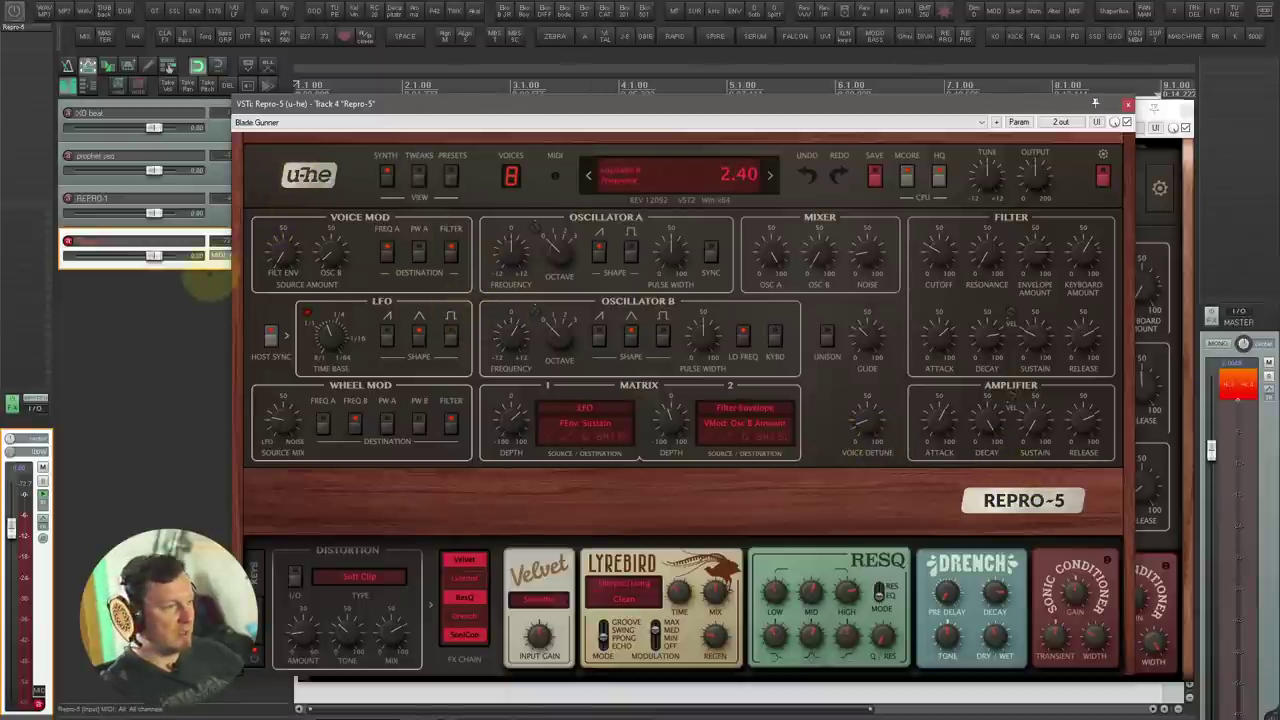
key(Escape)
ctrl+click(153, 198)
key(Delete)
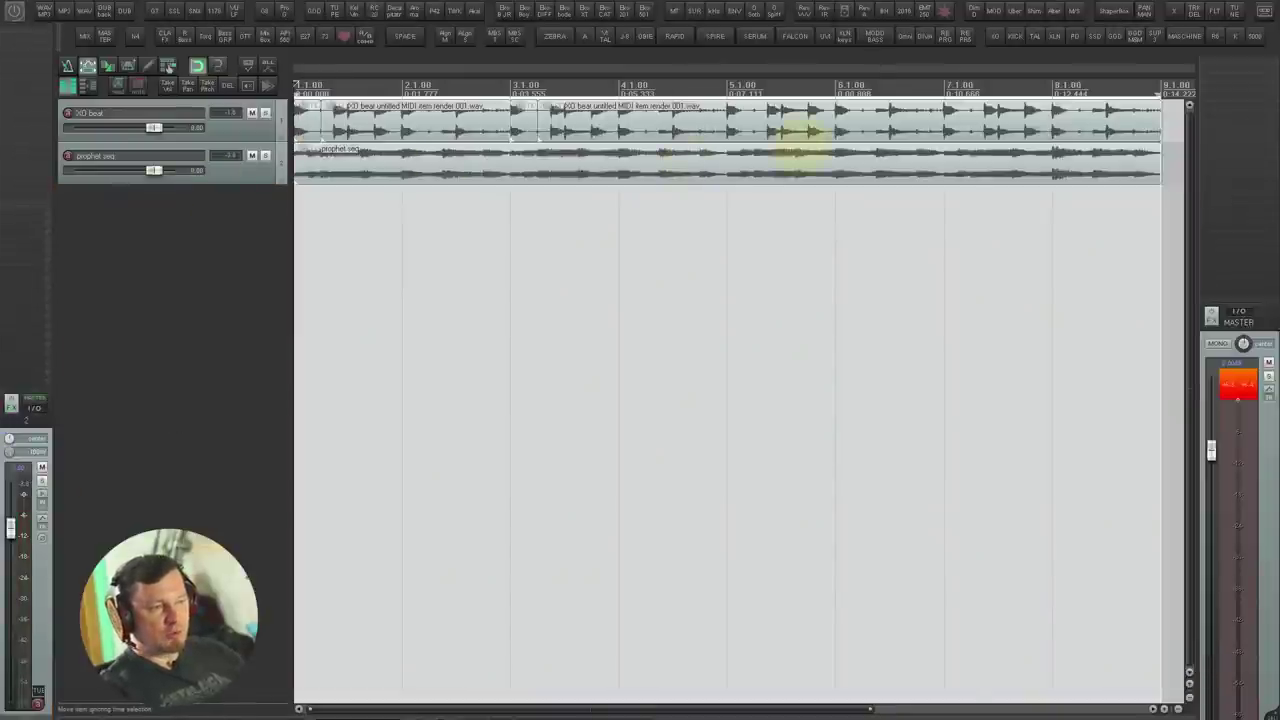
Step: Add a third track with the Arturia Jup-8 V4 synth and try its arpeggio rate knob and keyboard
click(620, 35)
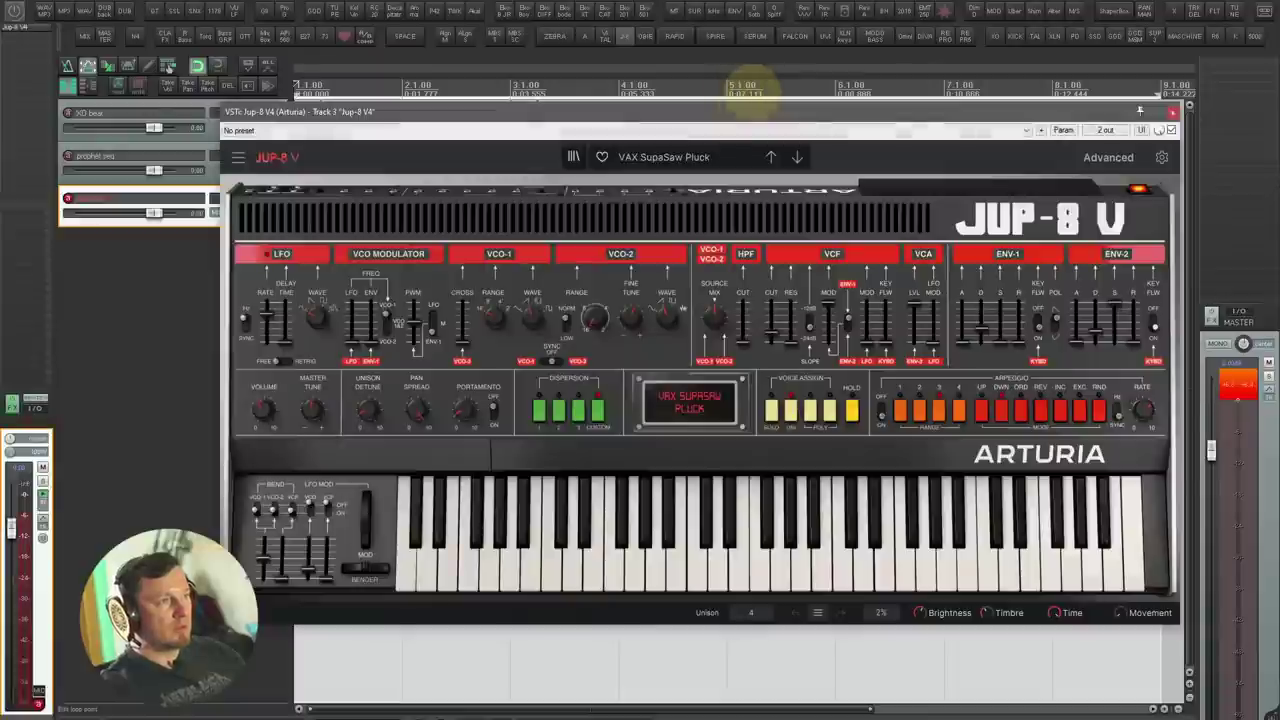
mouse_move(778, 111)
mouse_down()
mouse_move(737, 137)
mouse_move(770, 135)
mouse_move(778, 113)
mouse_up()
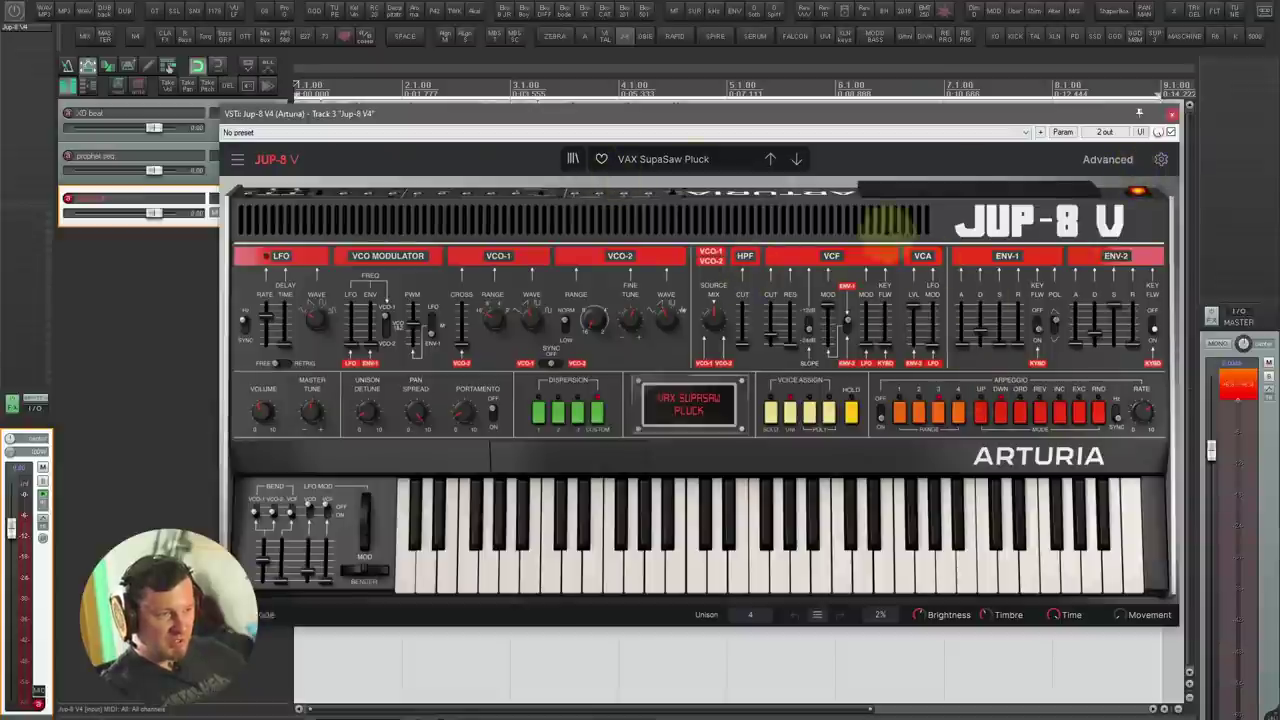
drag(1140, 411, 1142, 401)
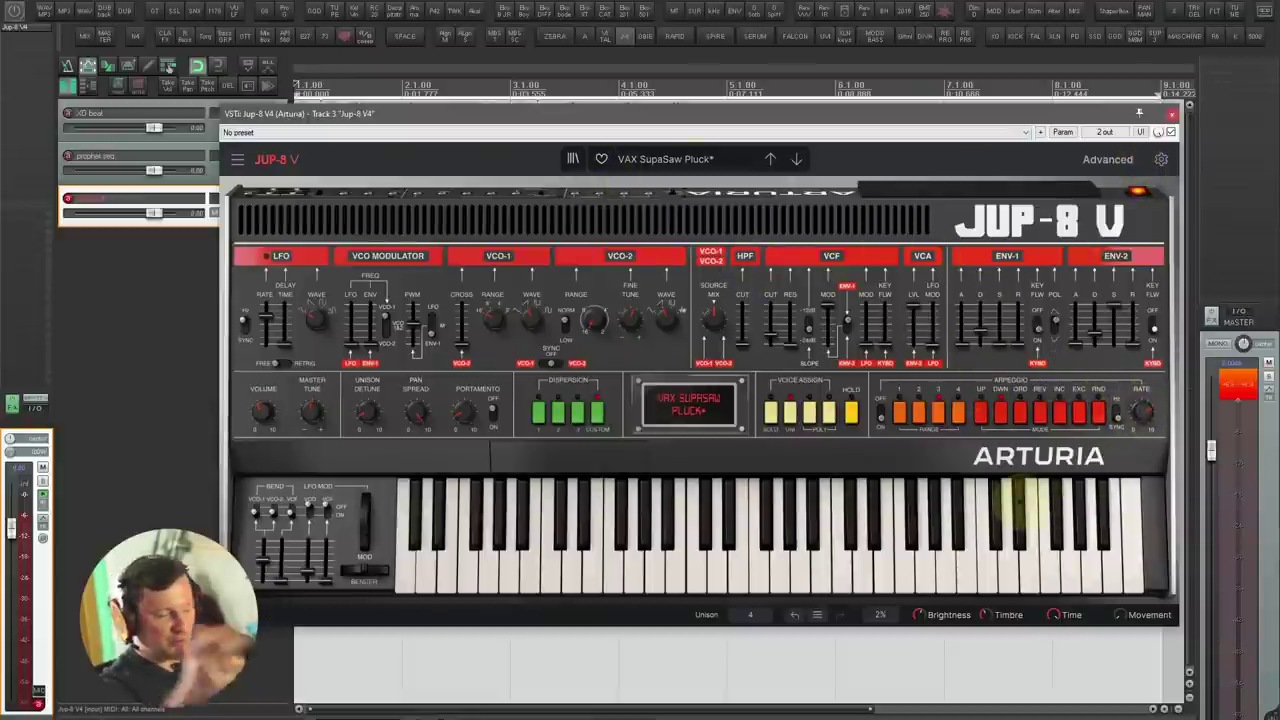
click(1018, 505)
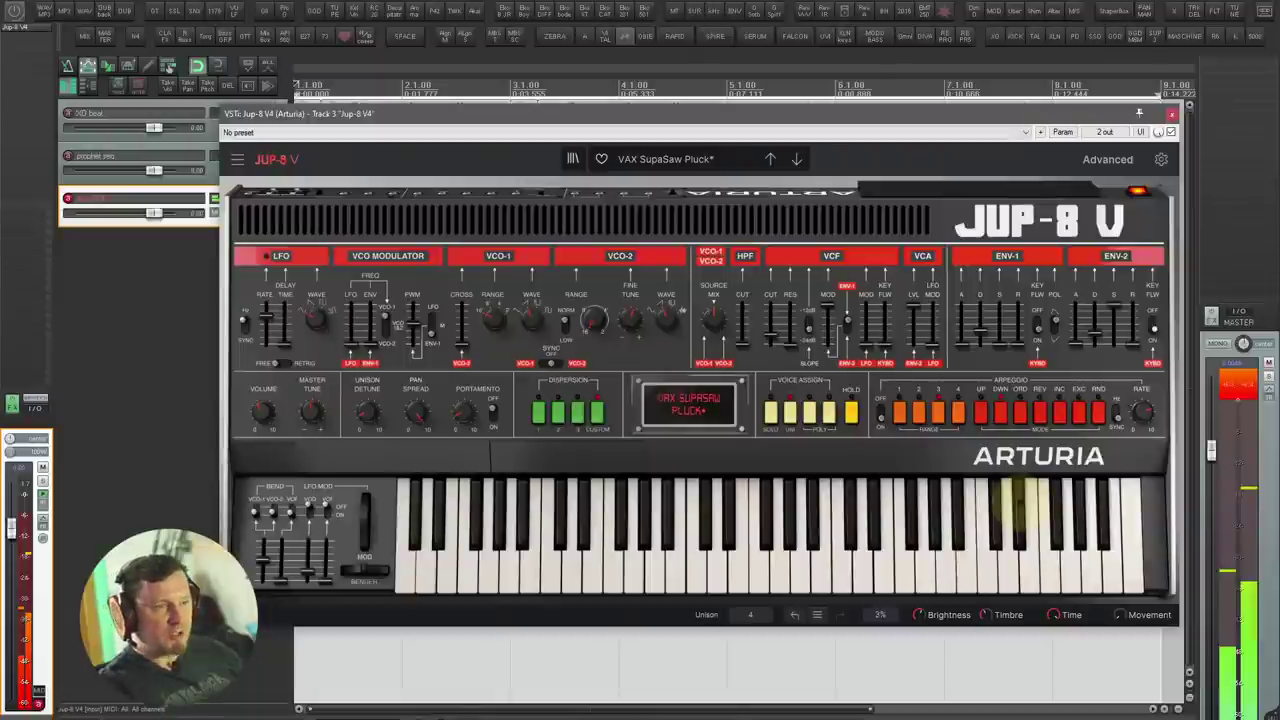
Step: Show Jup-8 V's advanced section with the whole synth in view and reveal its voices dispersion controls
click(1108, 159)
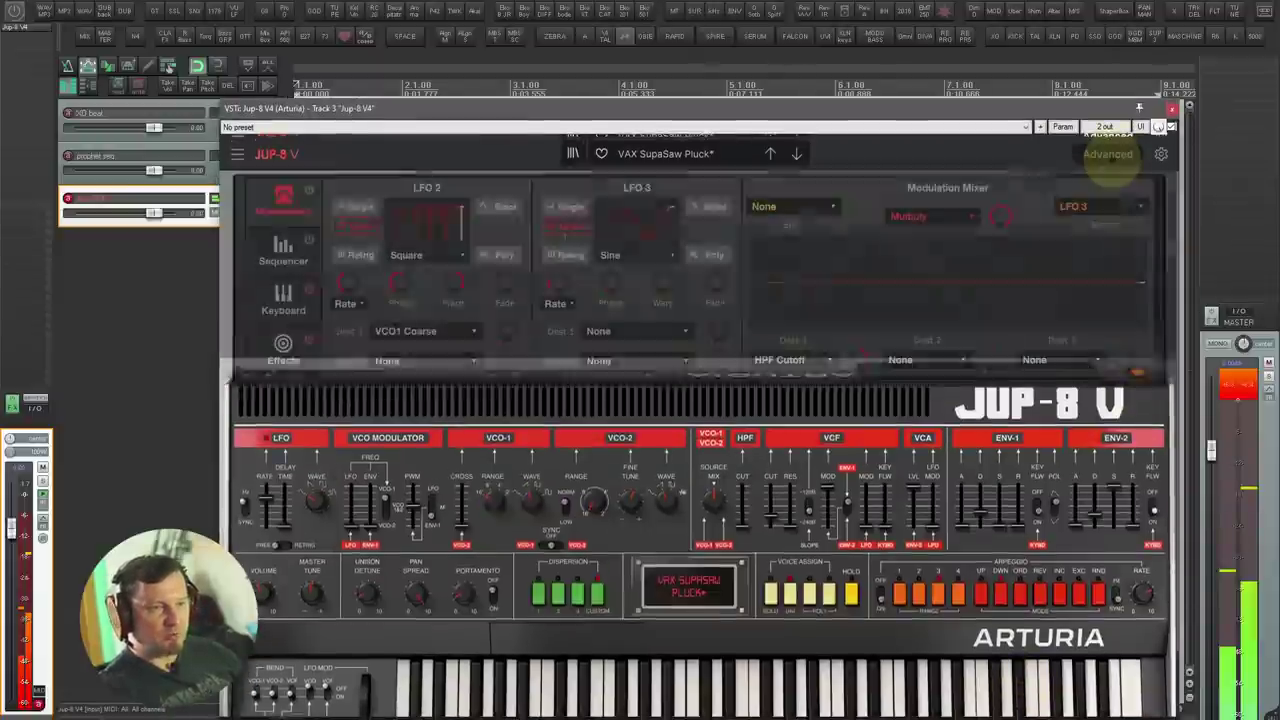
drag(1094, 108, 1091, 73)
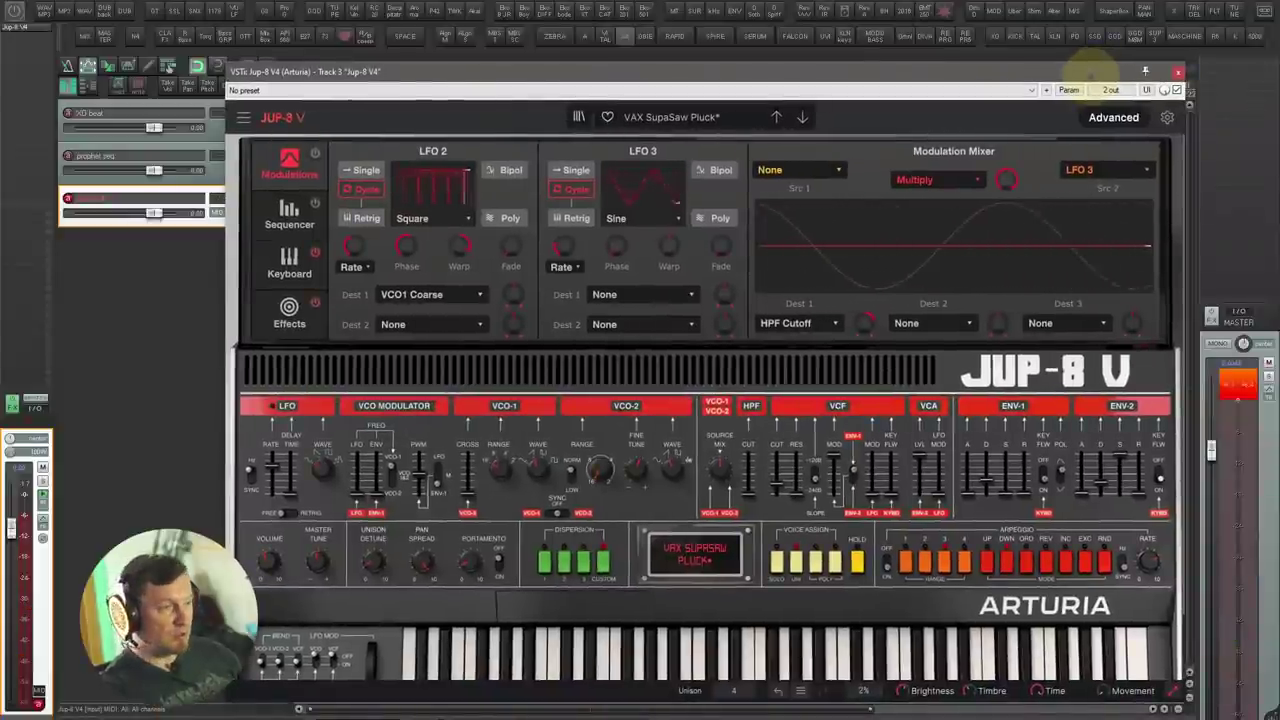
click(577, 604)
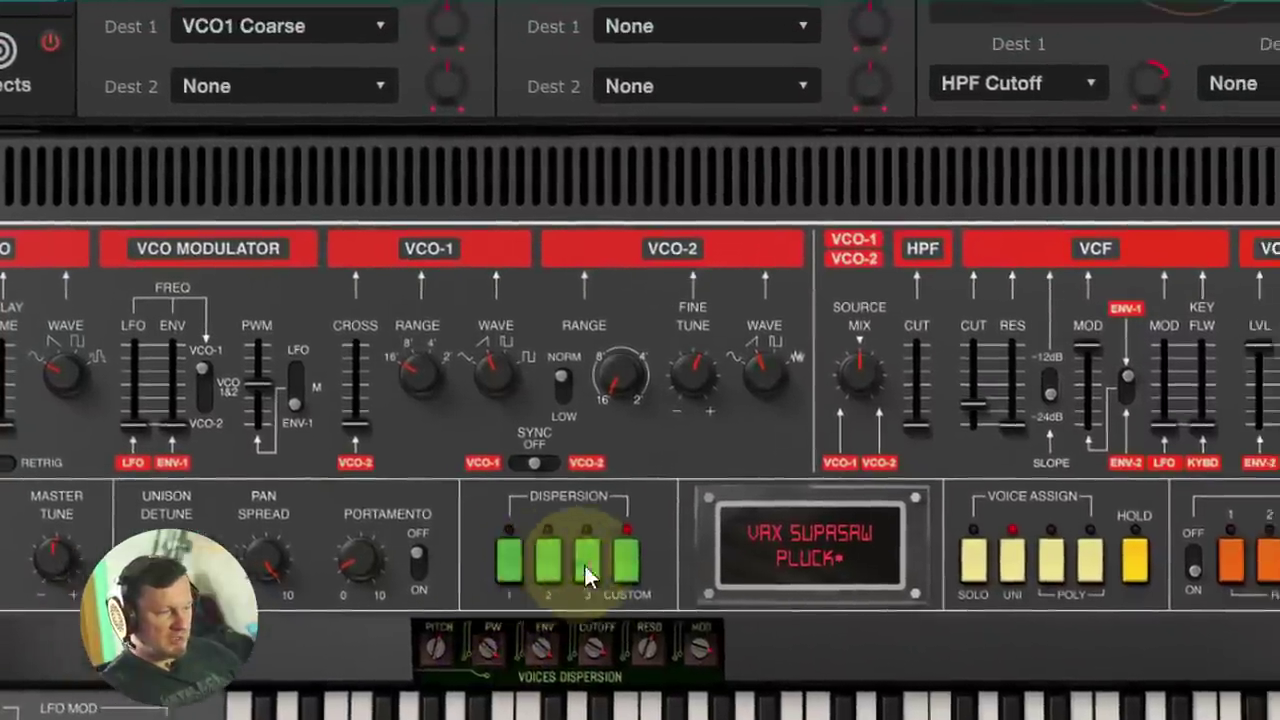
mouse_move(444, 652)
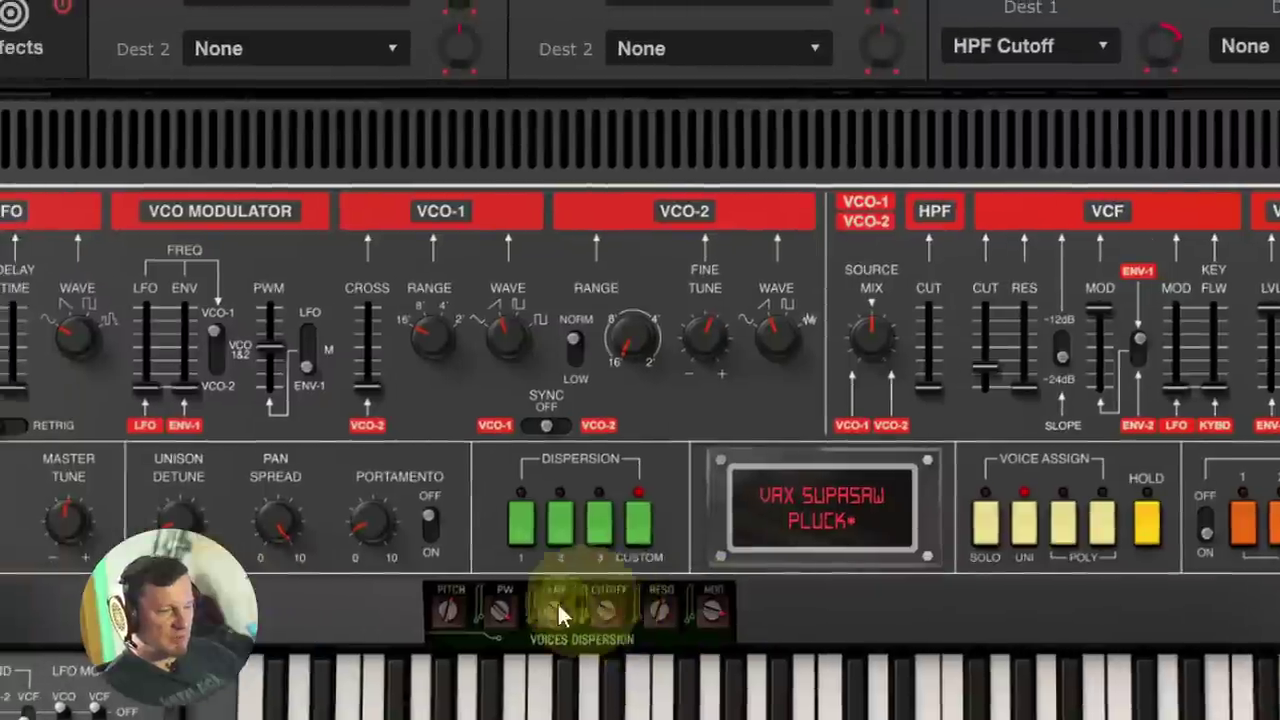
mouse_move(456, 614)
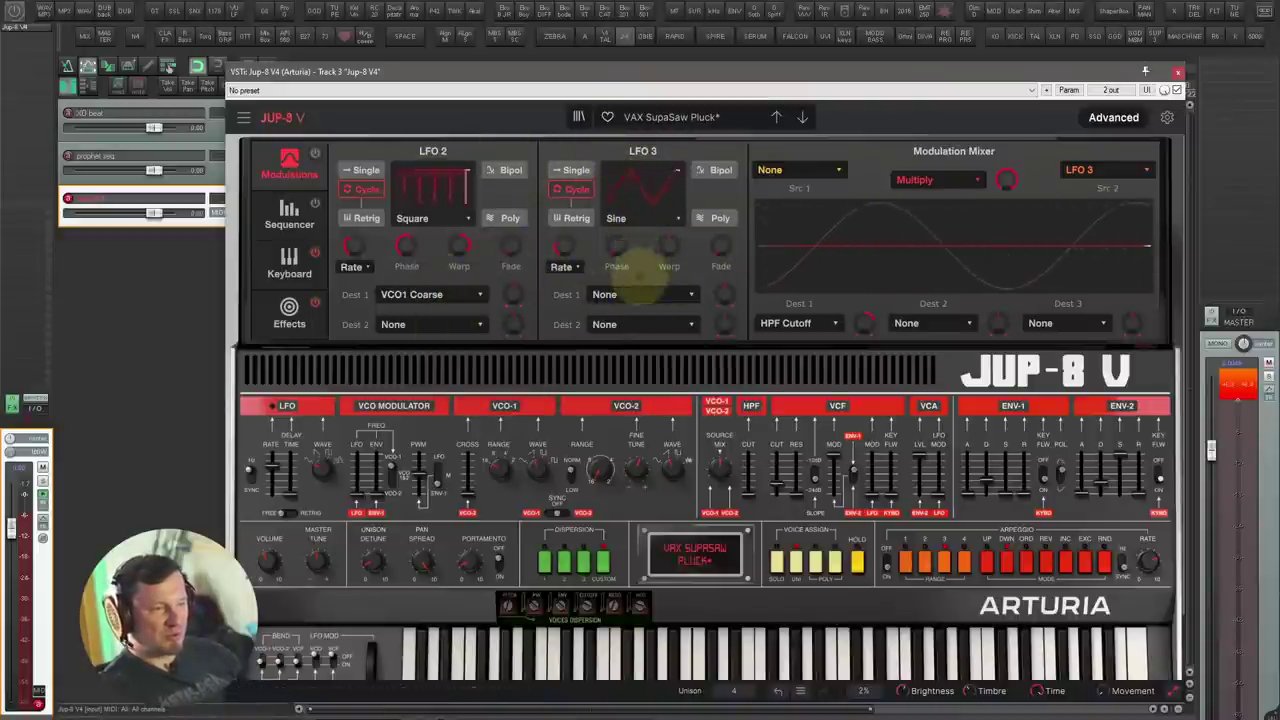
Step: Check LFO 3's destination options, and set the modulation mixer to Diff with LFO 2 as both sources
click(660, 292)
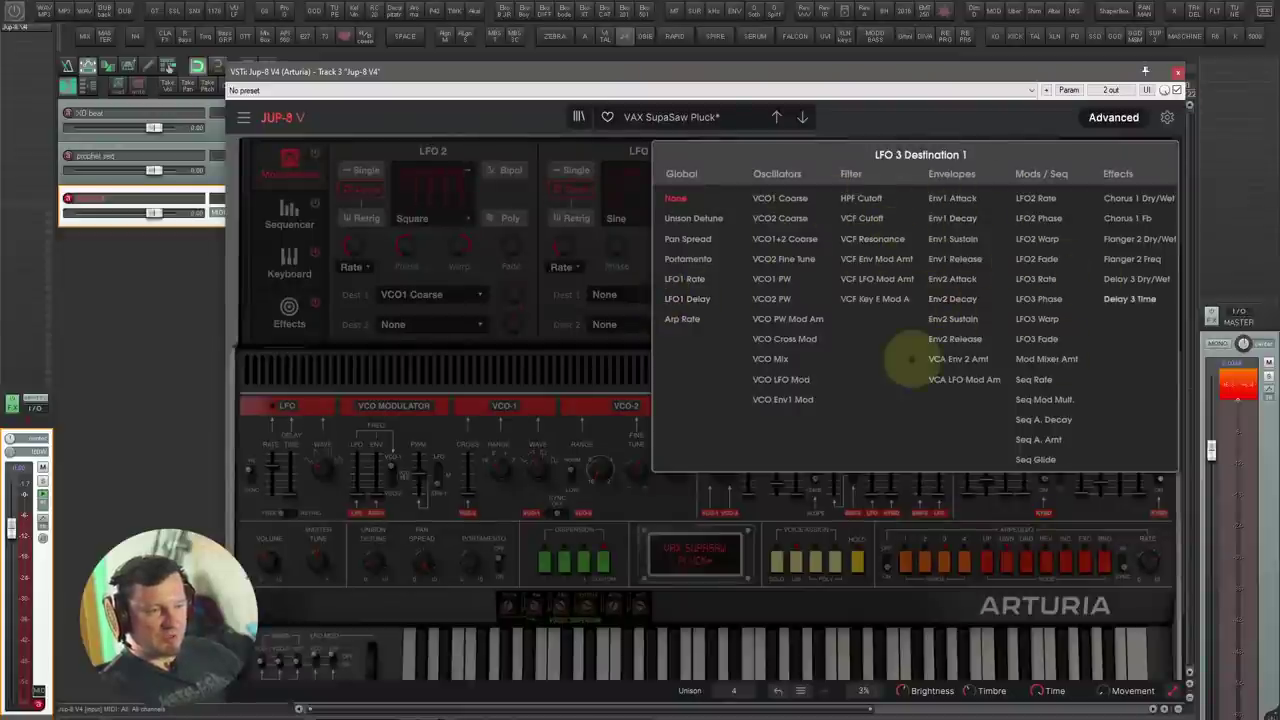
click(560, 338)
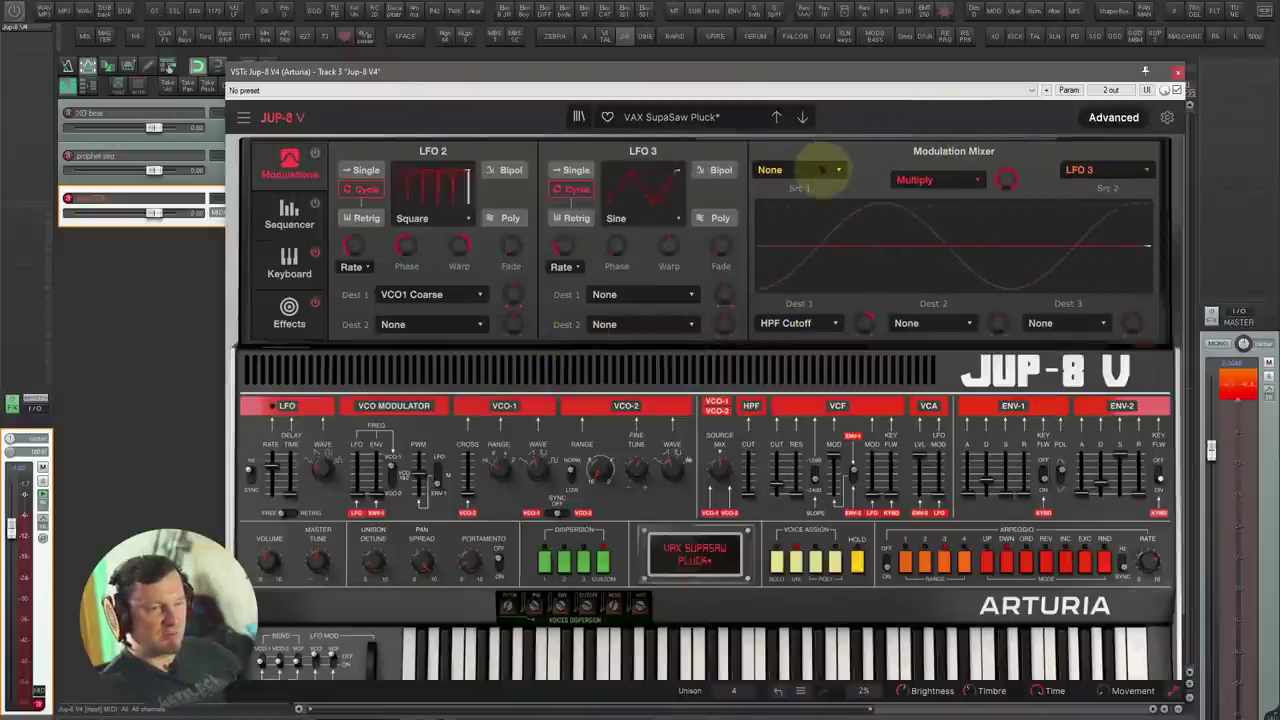
click(825, 169)
click(813, 237)
click(974, 181)
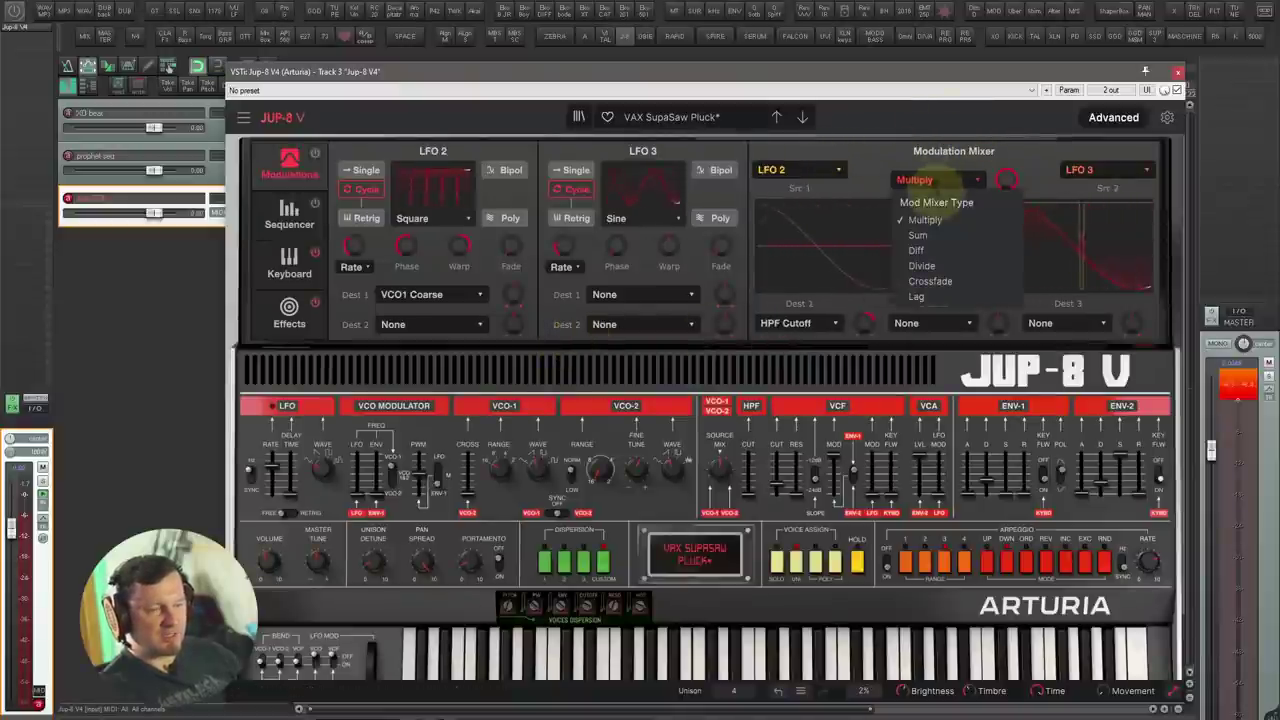
click(950, 250)
click(1090, 169)
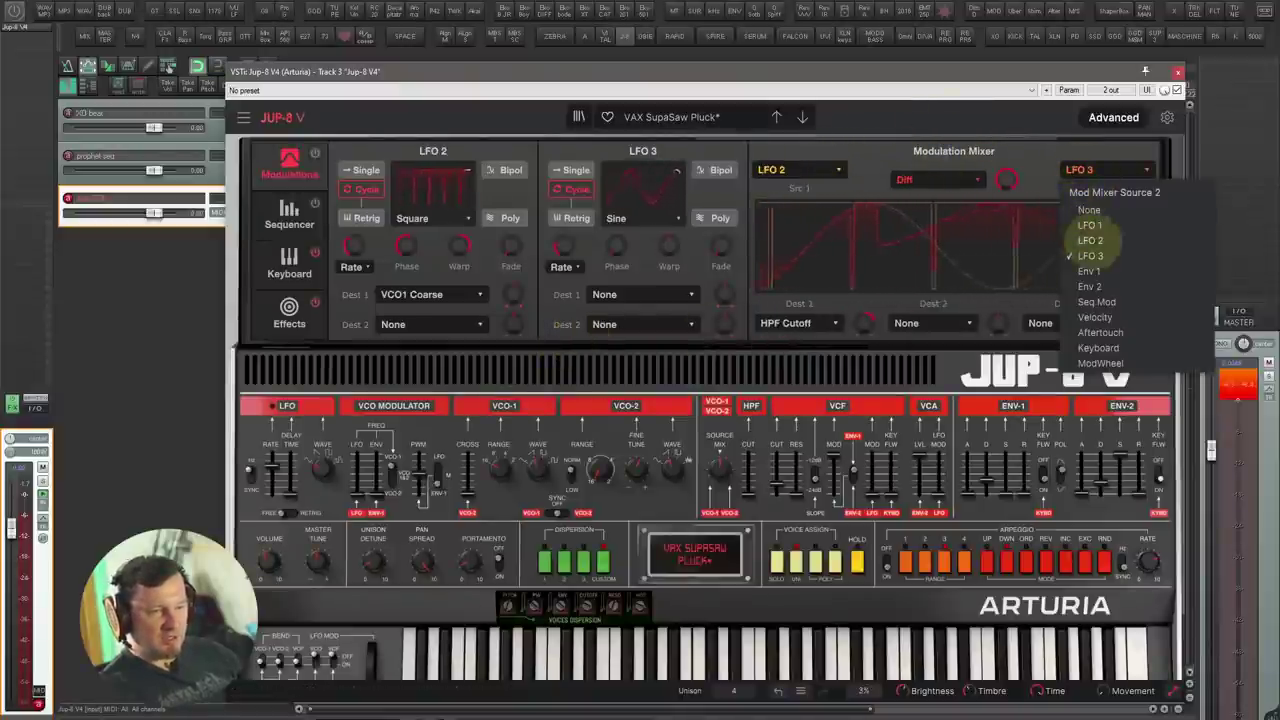
click(1100, 246)
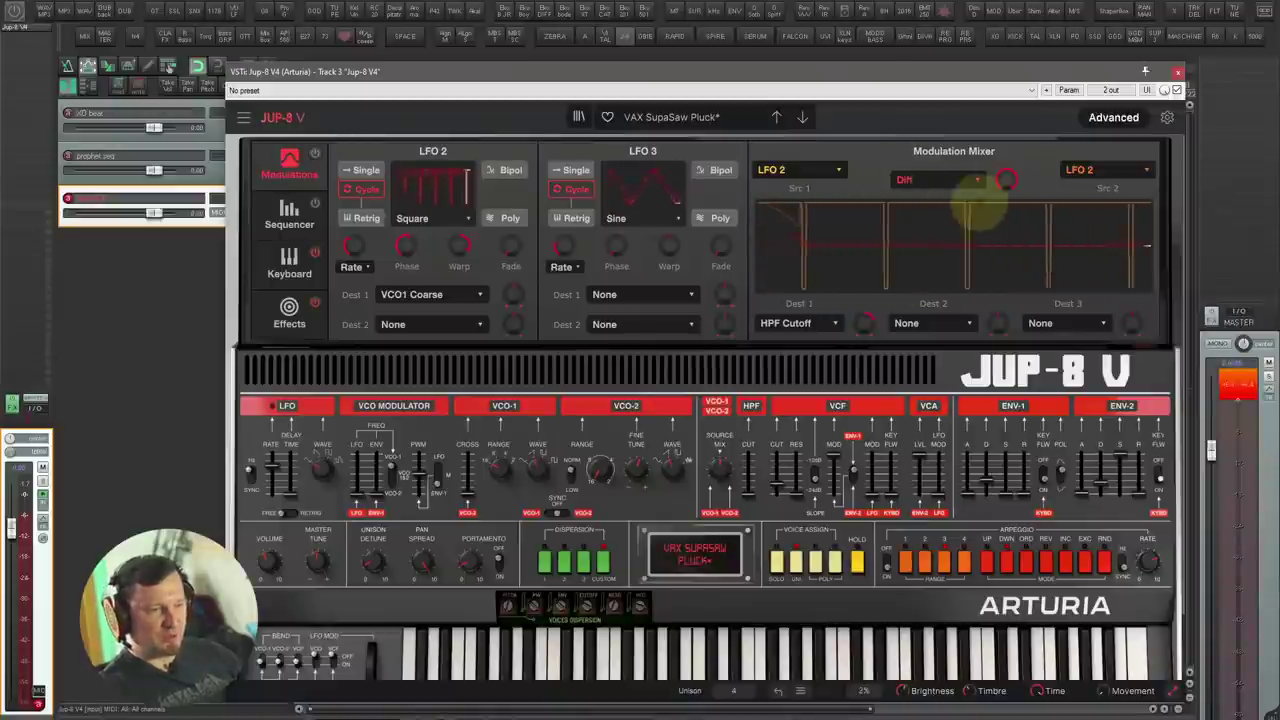
mouse_move(1007, 180)
mouse_down()
mouse_move(1027, 347)
mouse_move(1007, 190)
mouse_move(1000, 225)
mouse_move(1007, 180)
mouse_up()
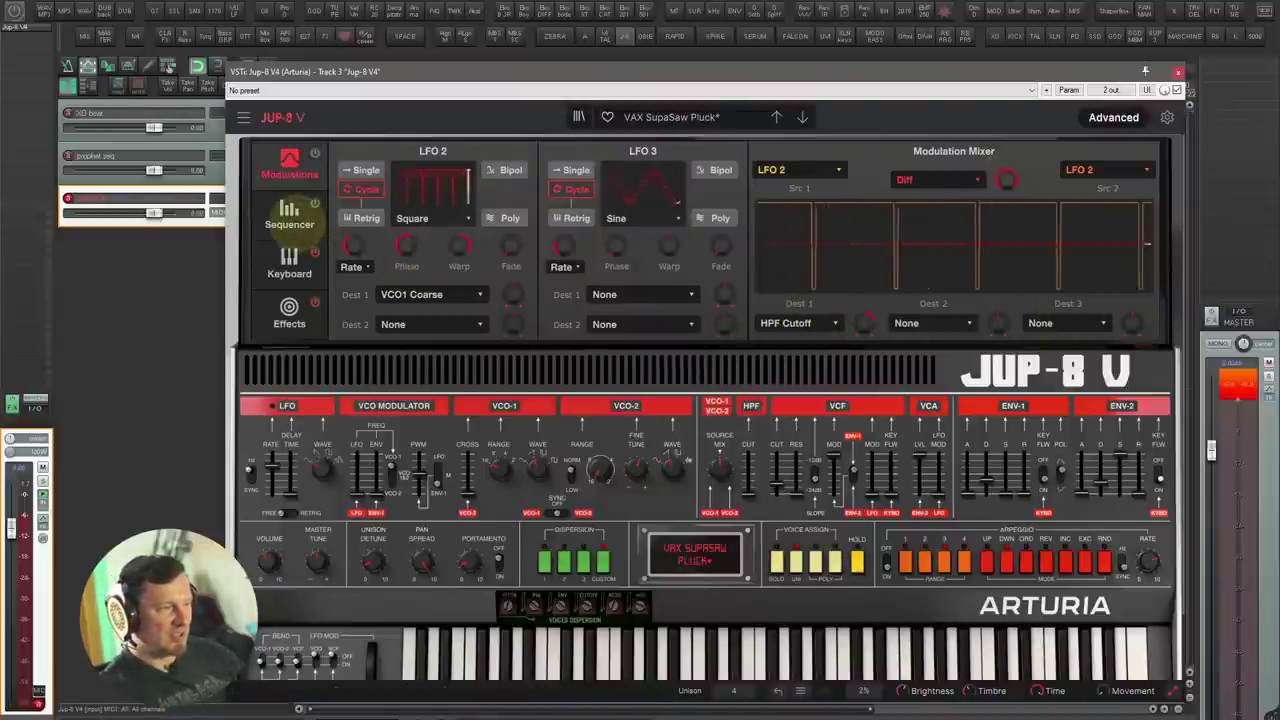
Step: View Jup-8 V's sequencer, keyboard modulation and effects pages
click(289, 212)
click(289, 264)
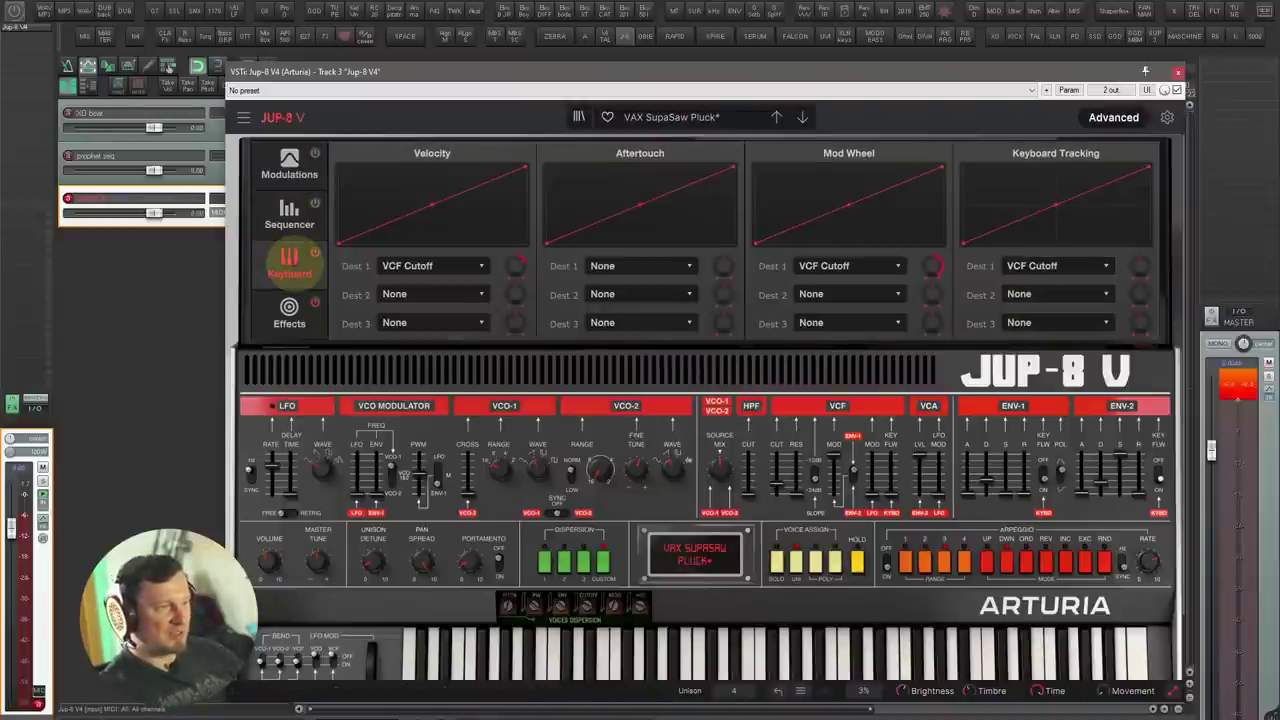
click(289, 310)
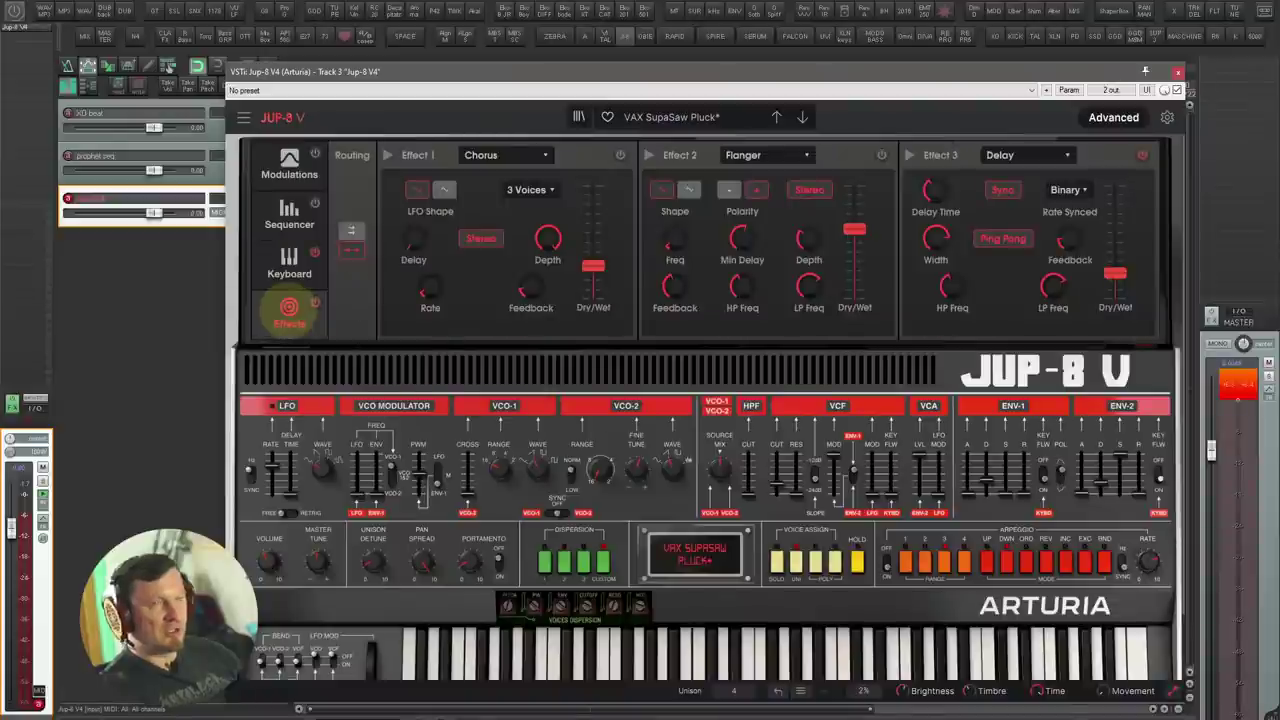
Step: Change Effect 1 from Chorus to Overdrive and review the other available effect types
click(535, 156)
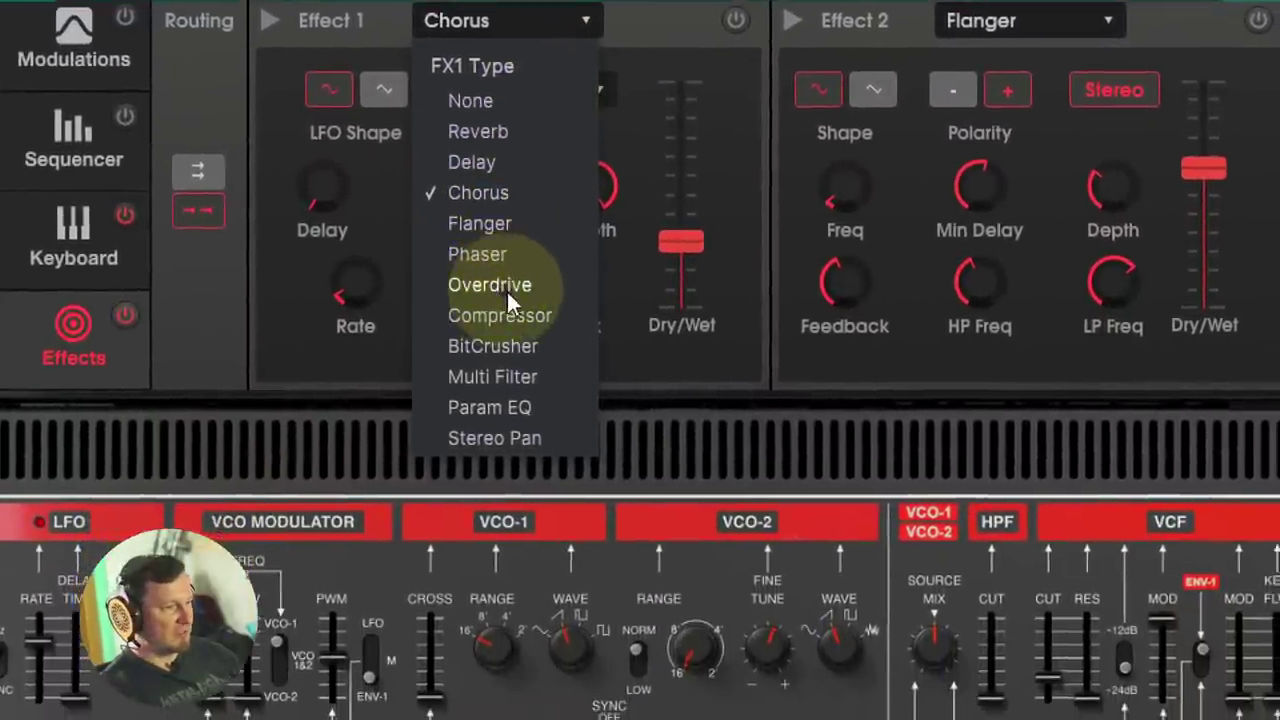
click(500, 315)
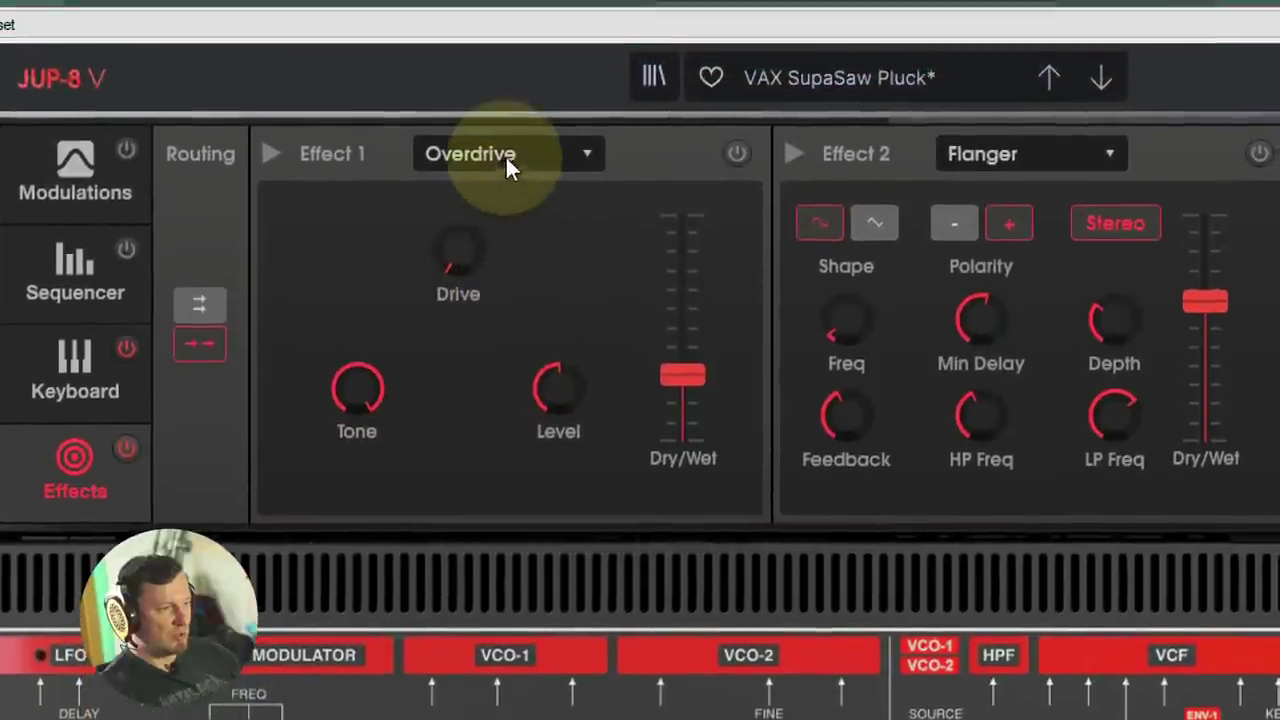
click(505, 30)
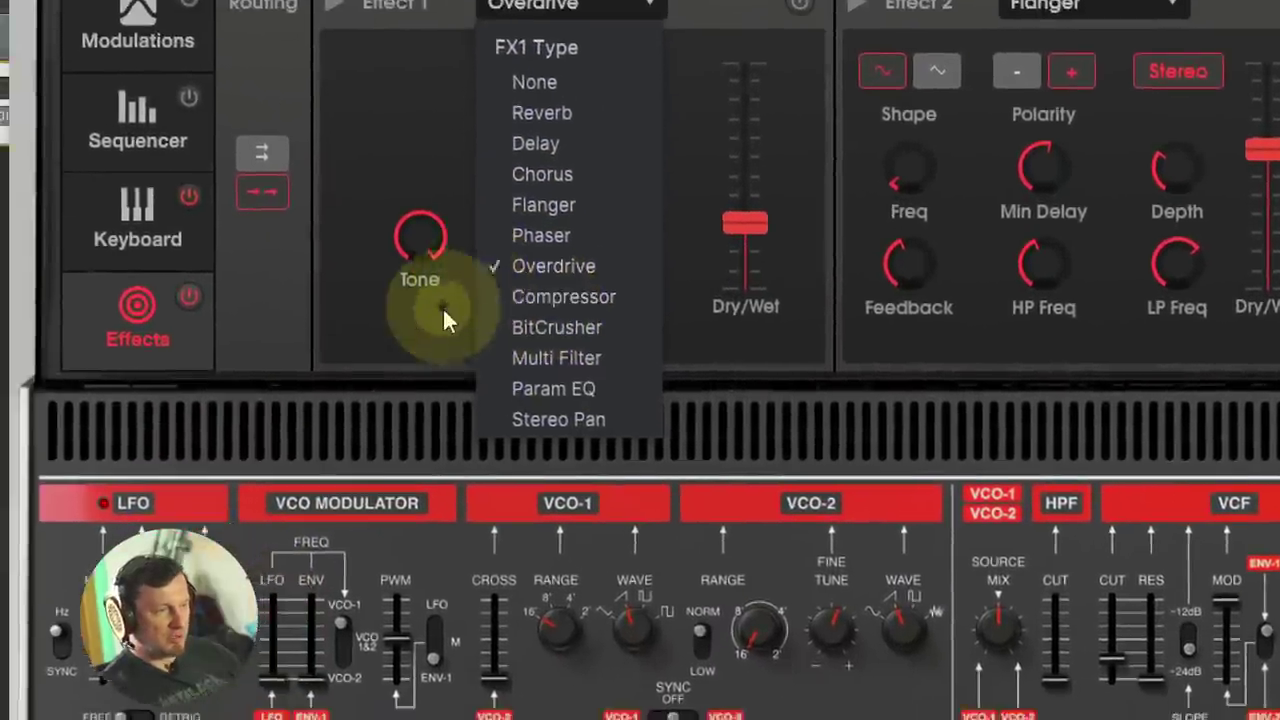
click(383, 279)
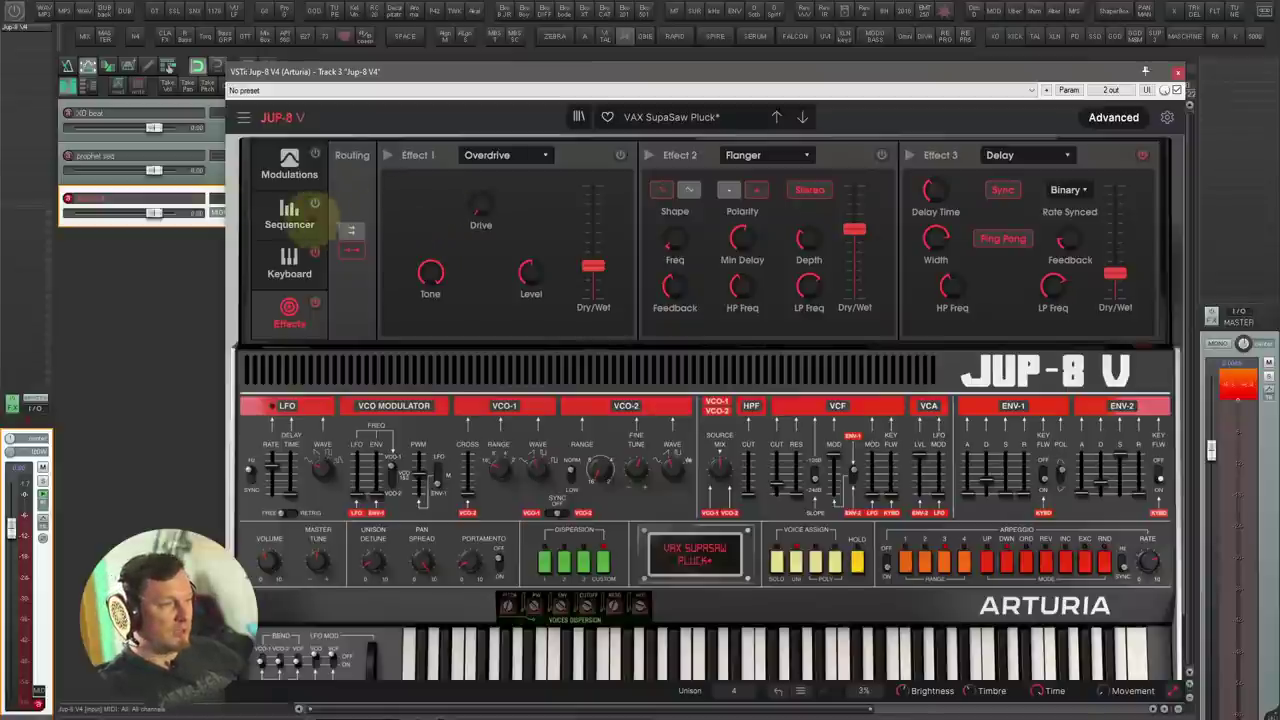
Step: Delete the Jup-8 V4 track and select the prophet seq track
click(183, 203)
key(Delete)
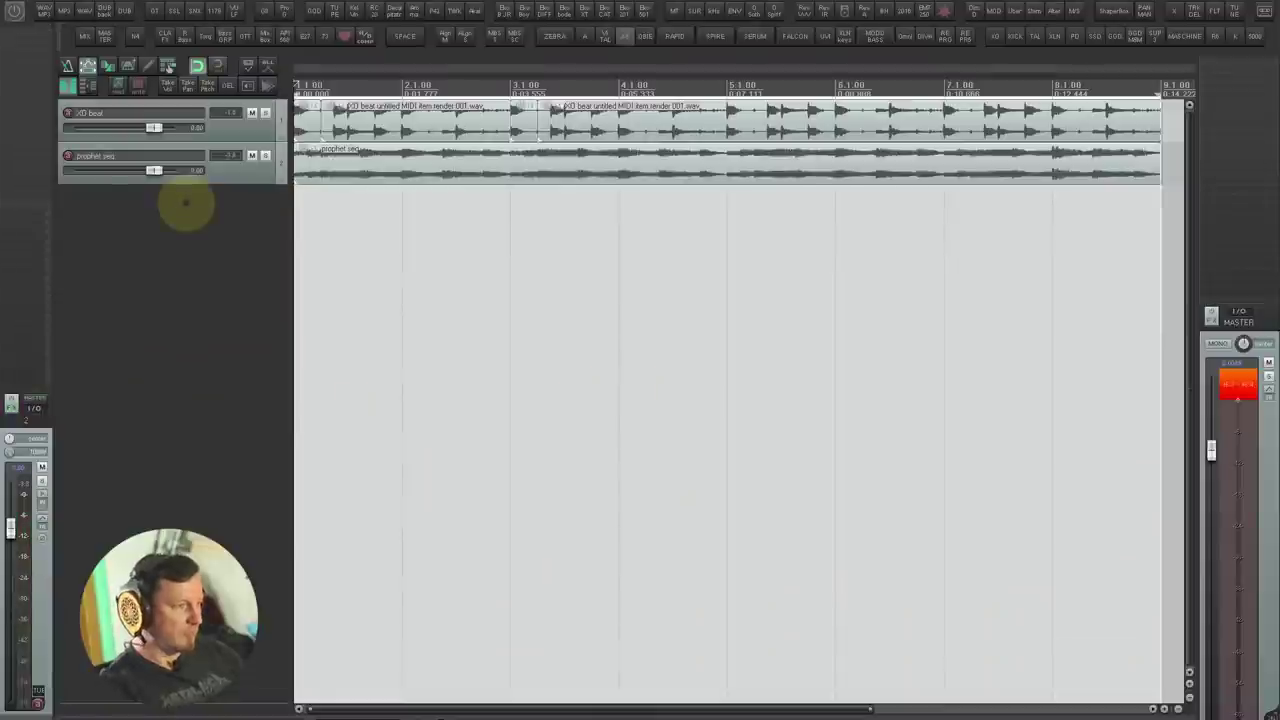
click(171, 152)
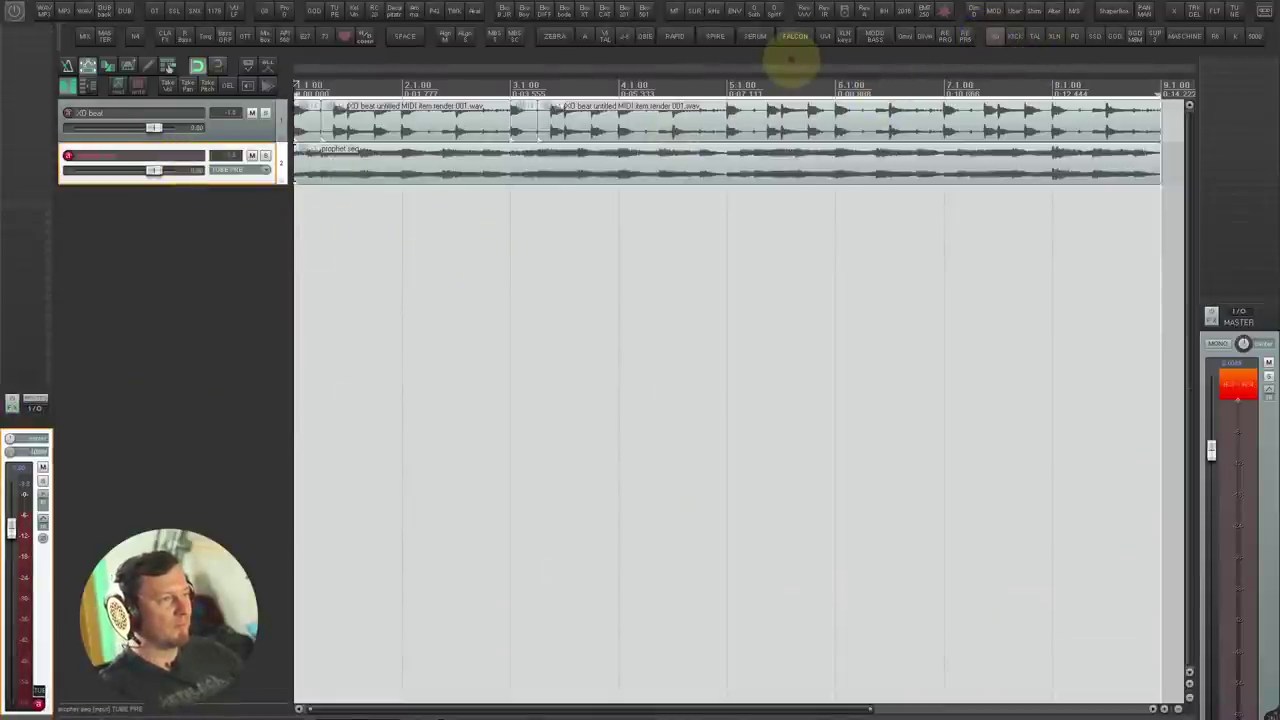
Step: Add a third track with the XLN Audio XO drum plugin and reposition its window to show the whole interface
click(792, 40)
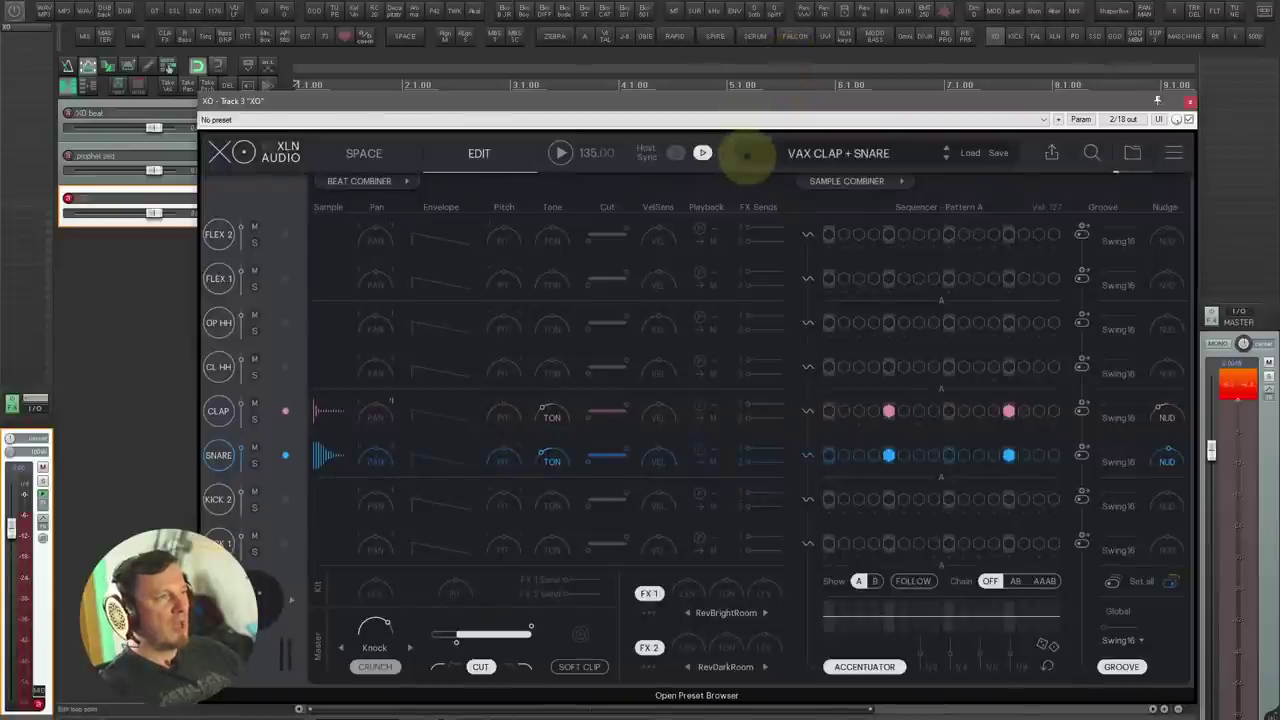
mouse_move(826, 104)
mouse_down()
mouse_move(829, 91)
mouse_move(820, 101)
mouse_up()
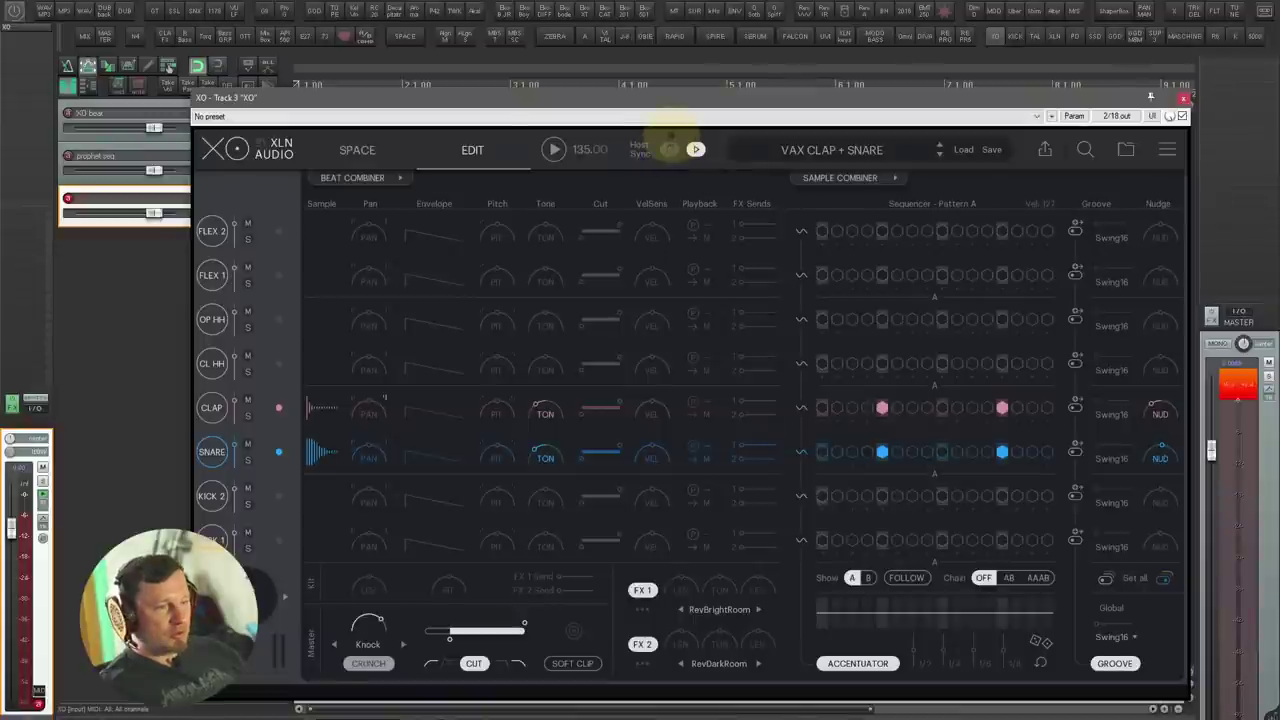
drag(666, 97, 664, 95)
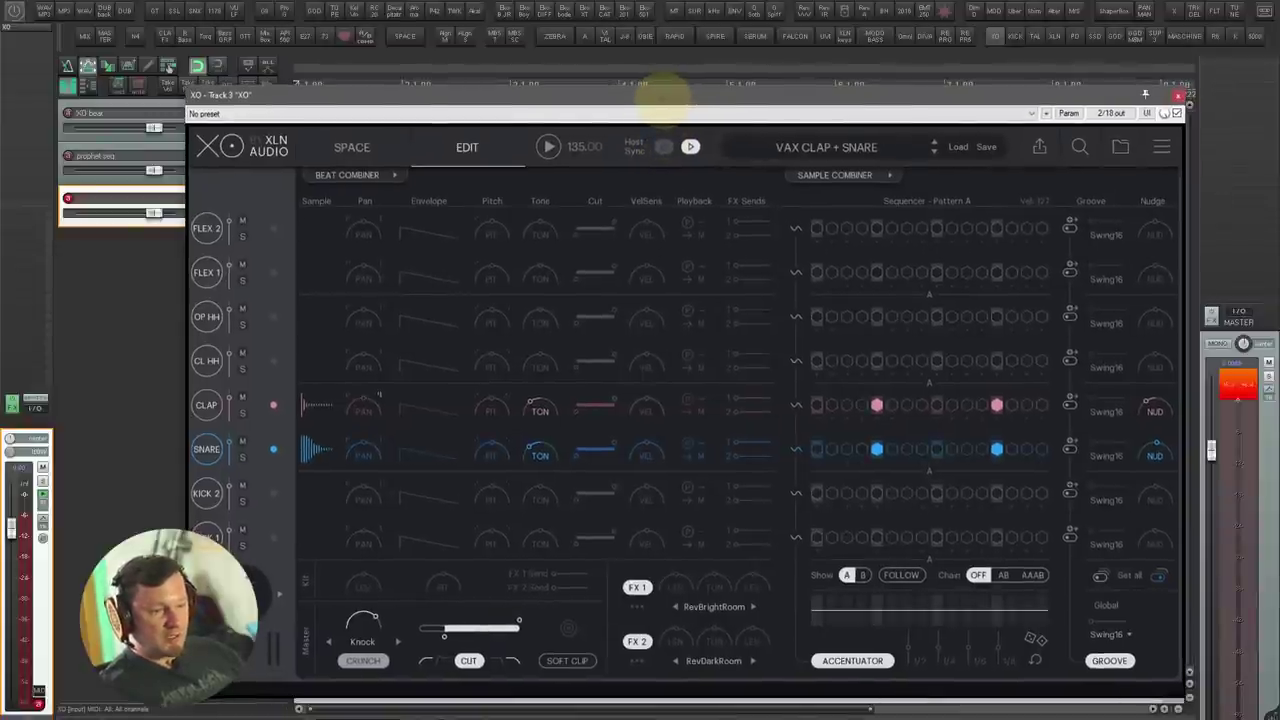
Step: Open XO's preset browser, expand the User playlists and show the 4x4 playlist
click(796, 140)
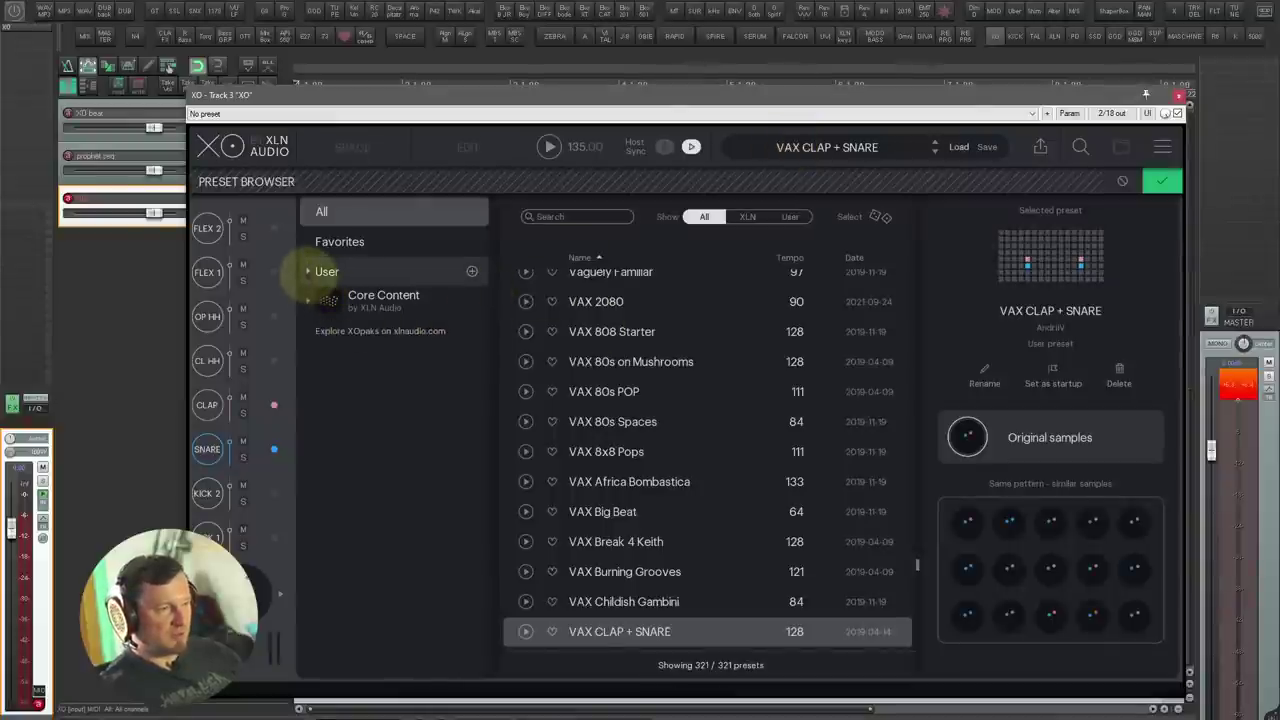
click(320, 272)
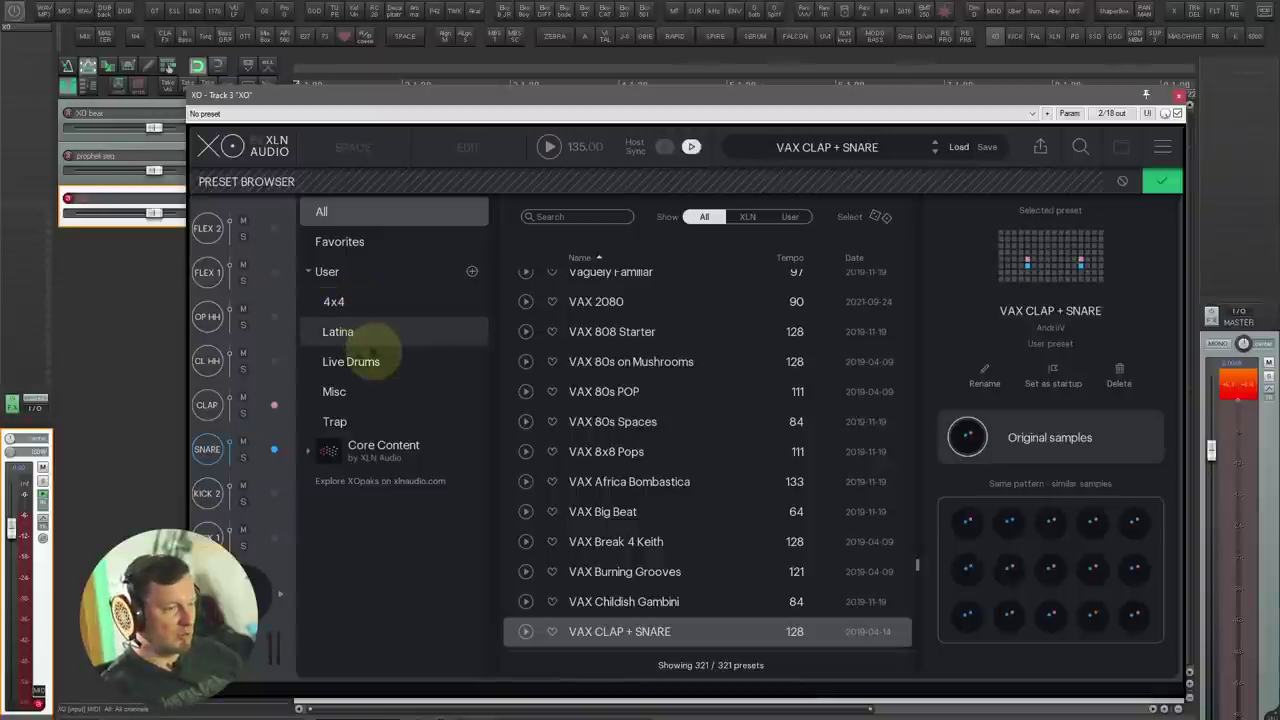
click(352, 420)
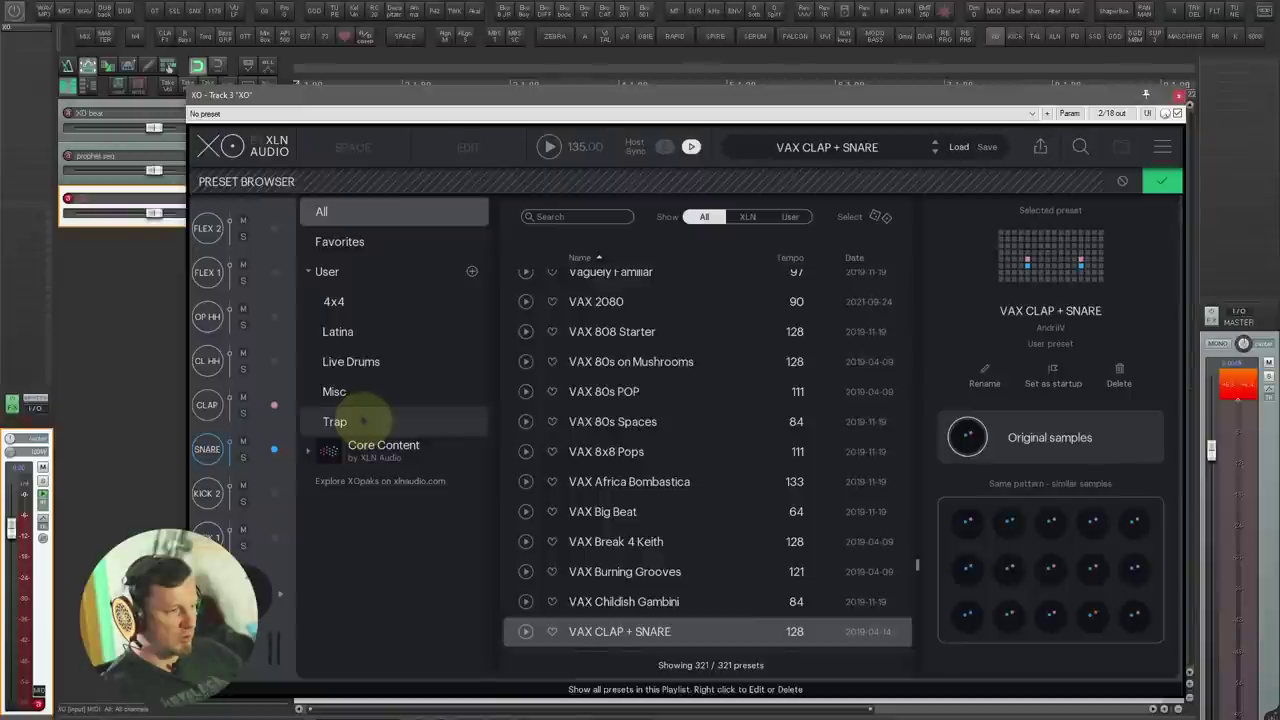
click(372, 301)
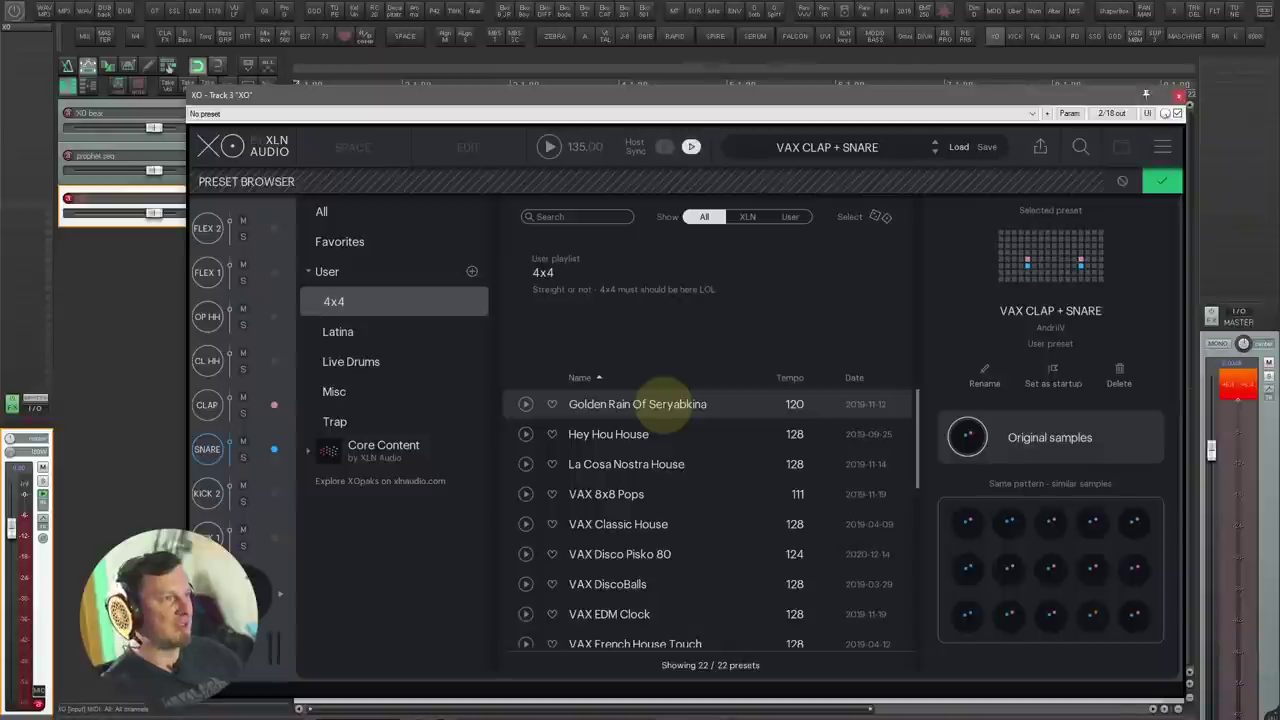
Step: Audition the presets Golden Rain Of Seryabkina, Hey Hou House, La Cosa Nostra House and VAX 8x8 Pops during playback
click(655, 404)
key(space)
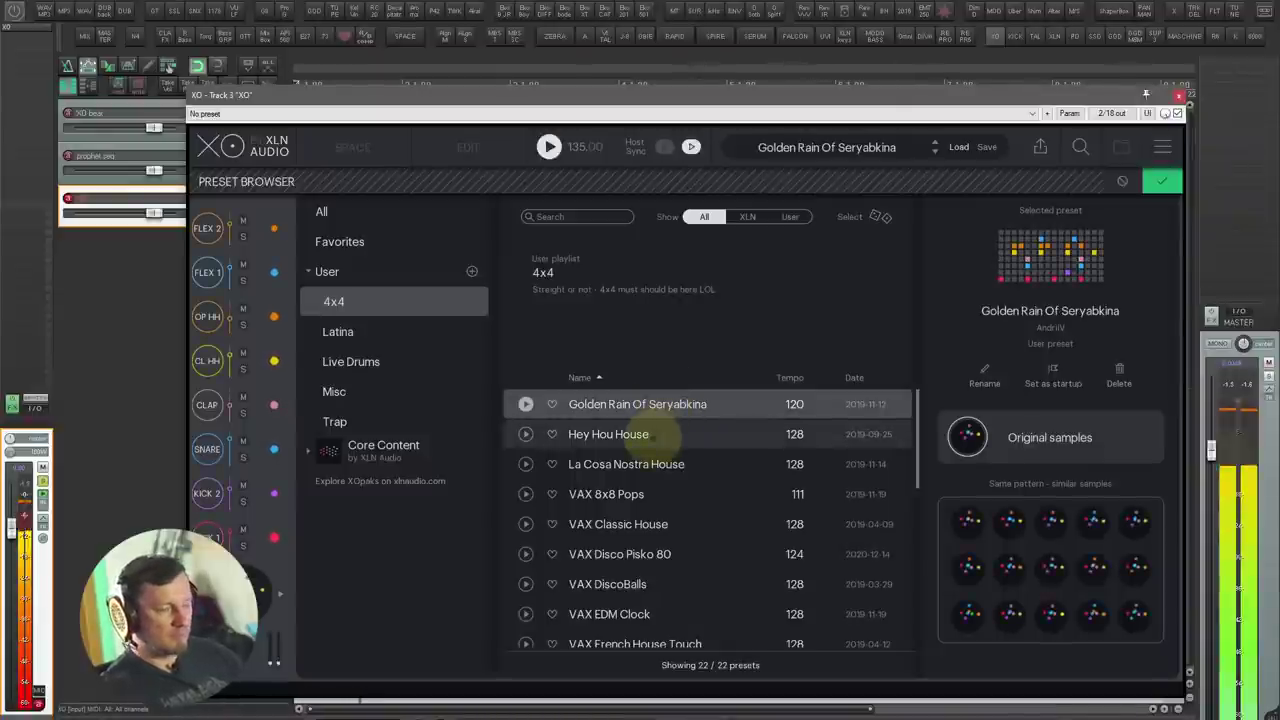
click(645, 434)
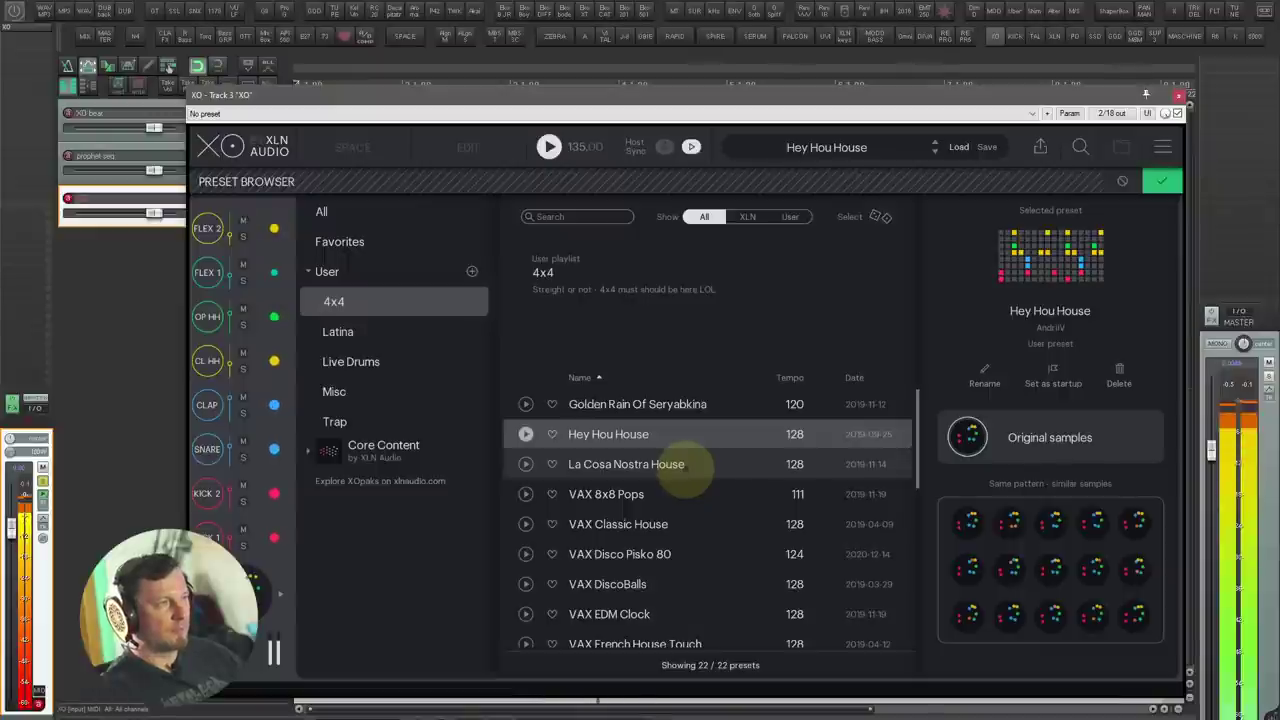
click(682, 465)
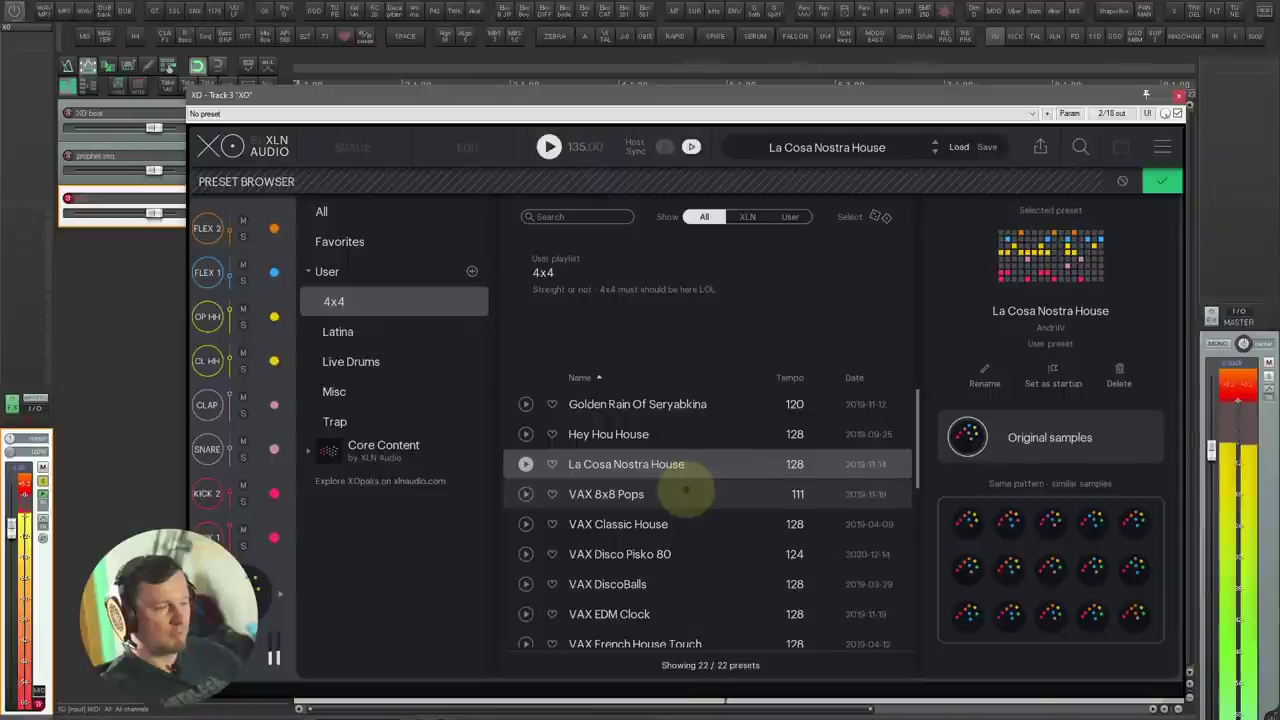
click(685, 491)
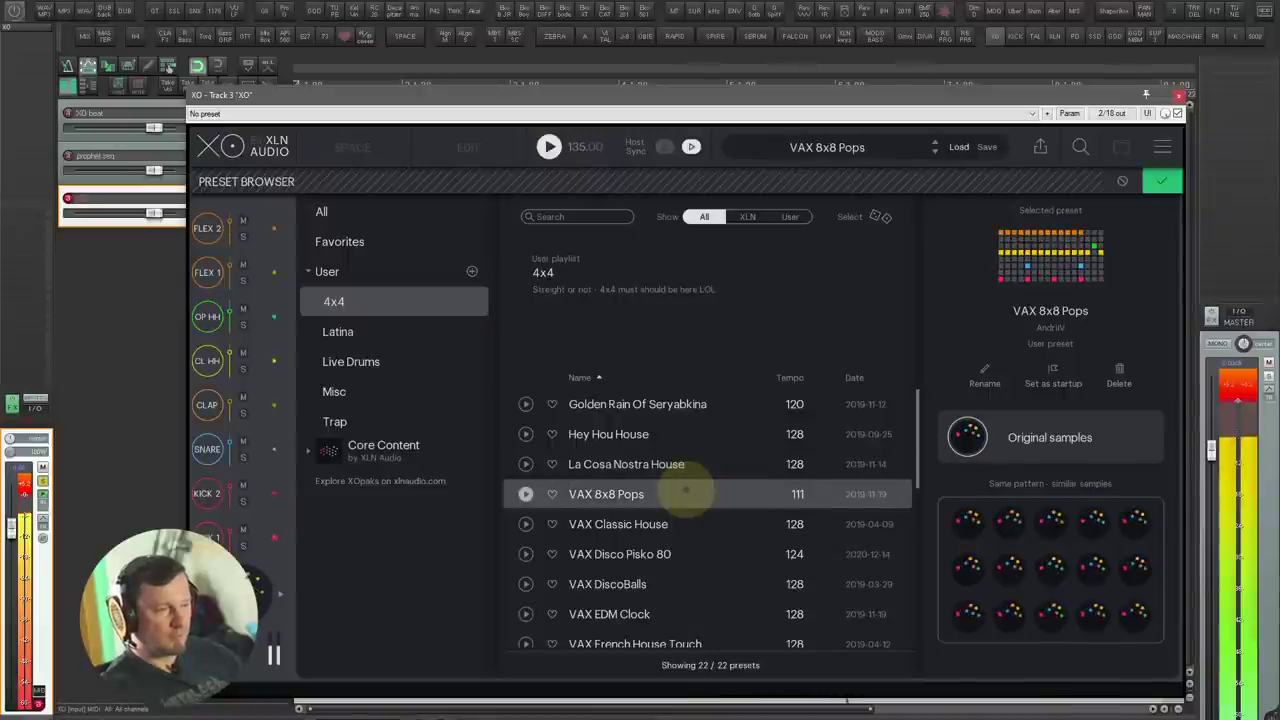
Step: Audition VAX Classic House, VAX Disco Pisko 80 and VAX EDM Clock from the 4x4 playlist
scroll(698, 500, down, 1)
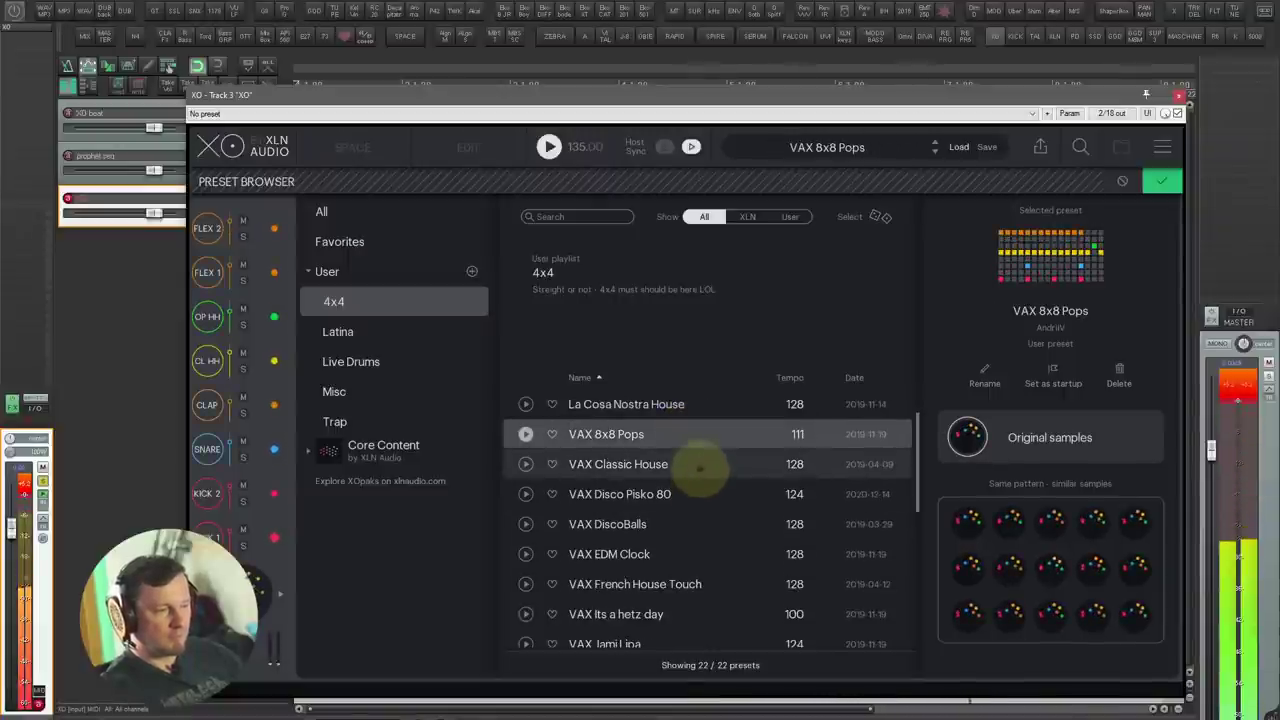
click(698, 466)
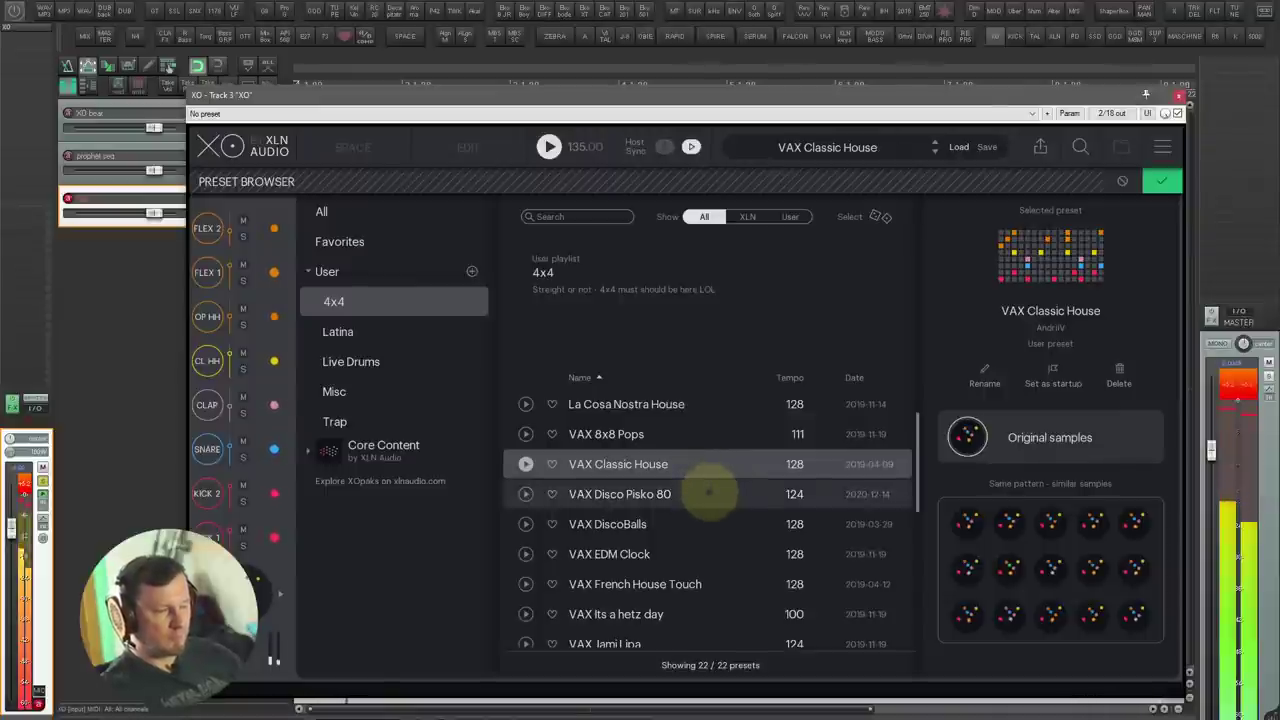
click(712, 493)
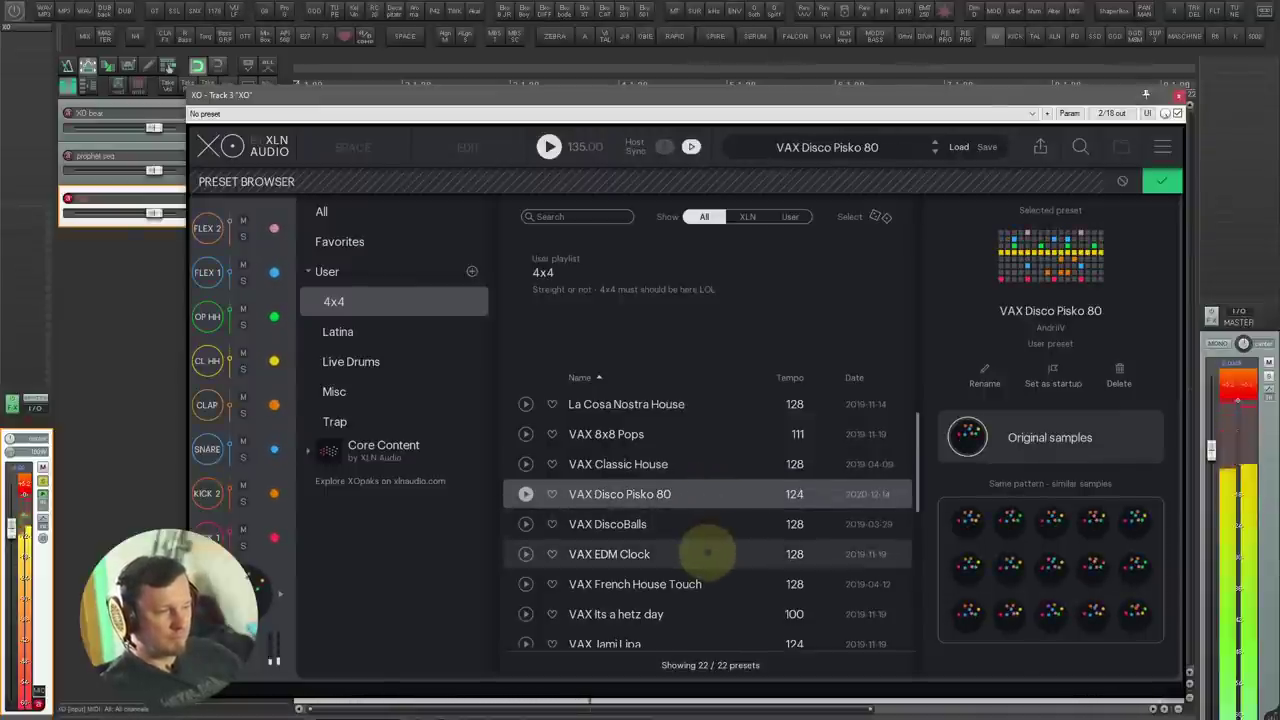
click(706, 552)
Step: Audition VAX Jami Lipa, VAX Pumping Minimal and VAX Tekno Blyat further down the 4x4 playlist
scroll(703, 553, down, 2)
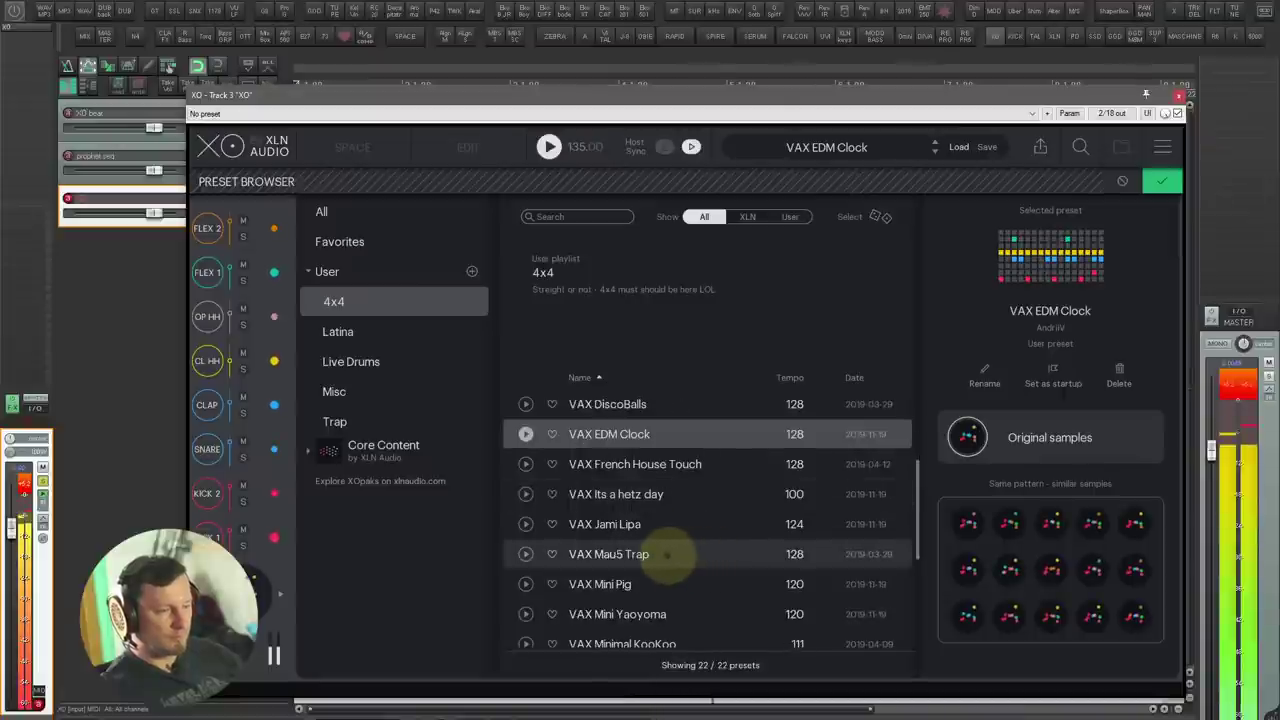
click(660, 526)
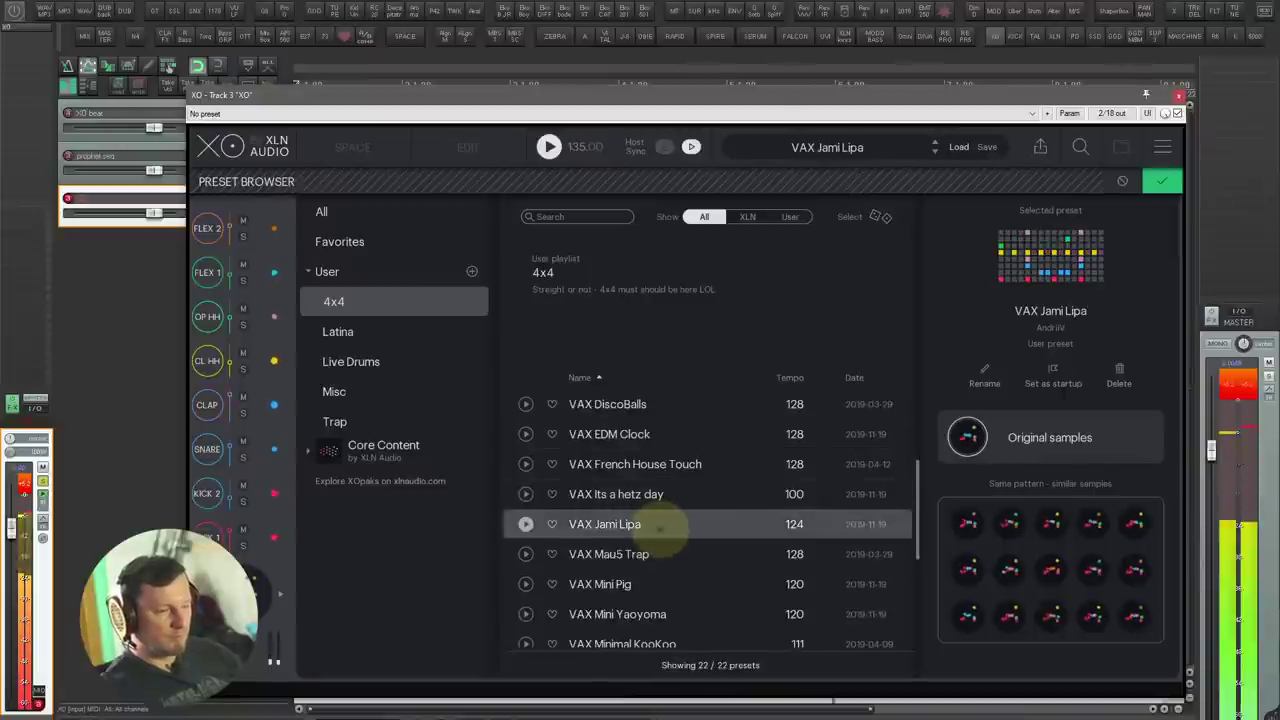
scroll(660, 528, down, 2)
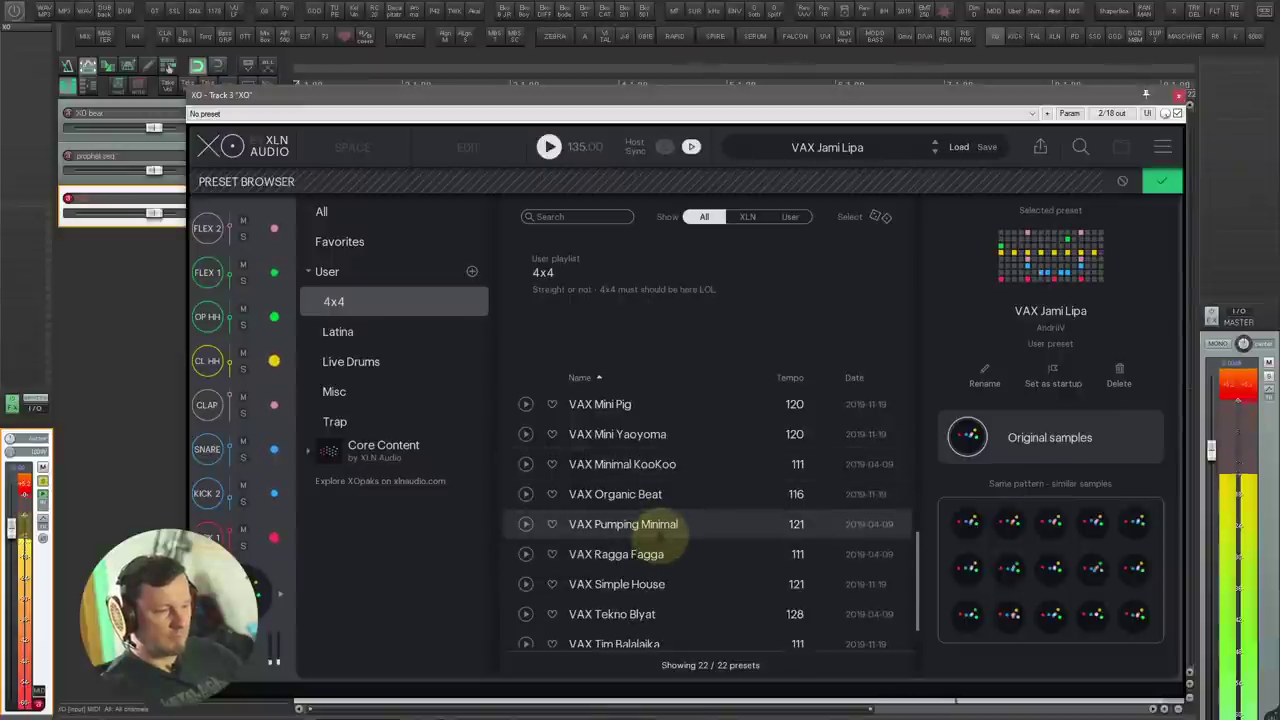
click(660, 526)
scroll(660, 526, down, 1)
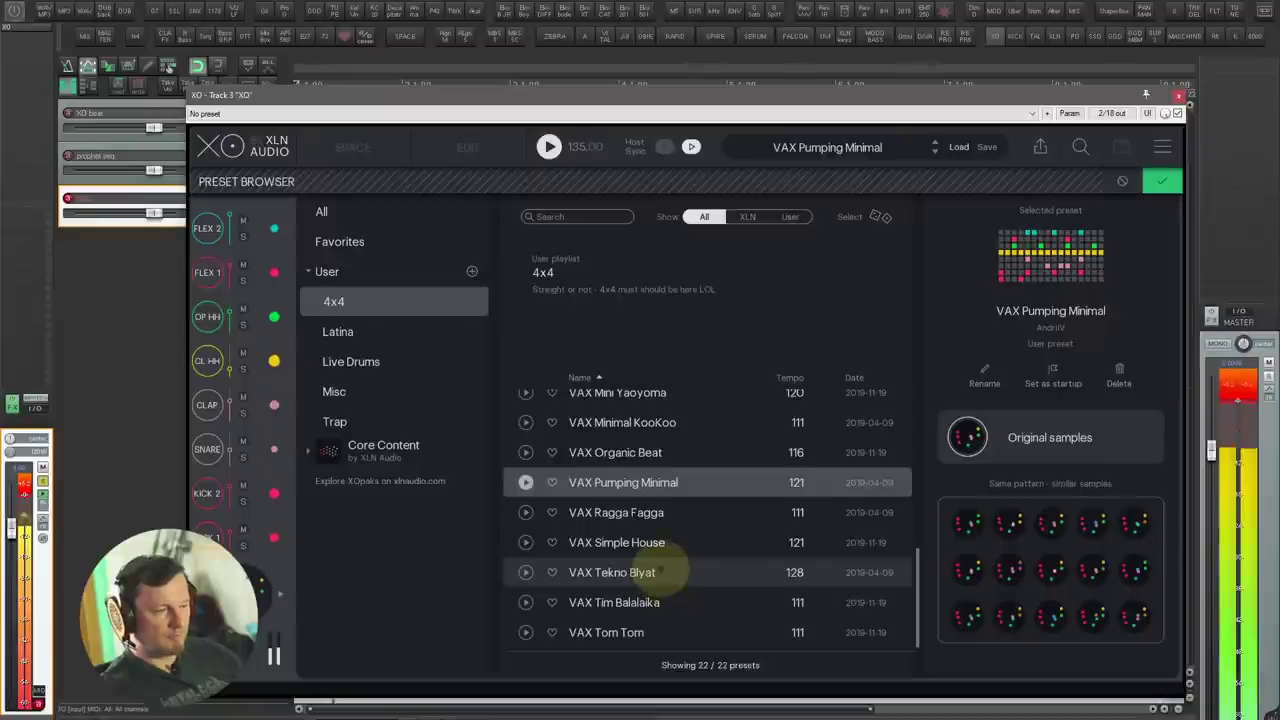
click(661, 572)
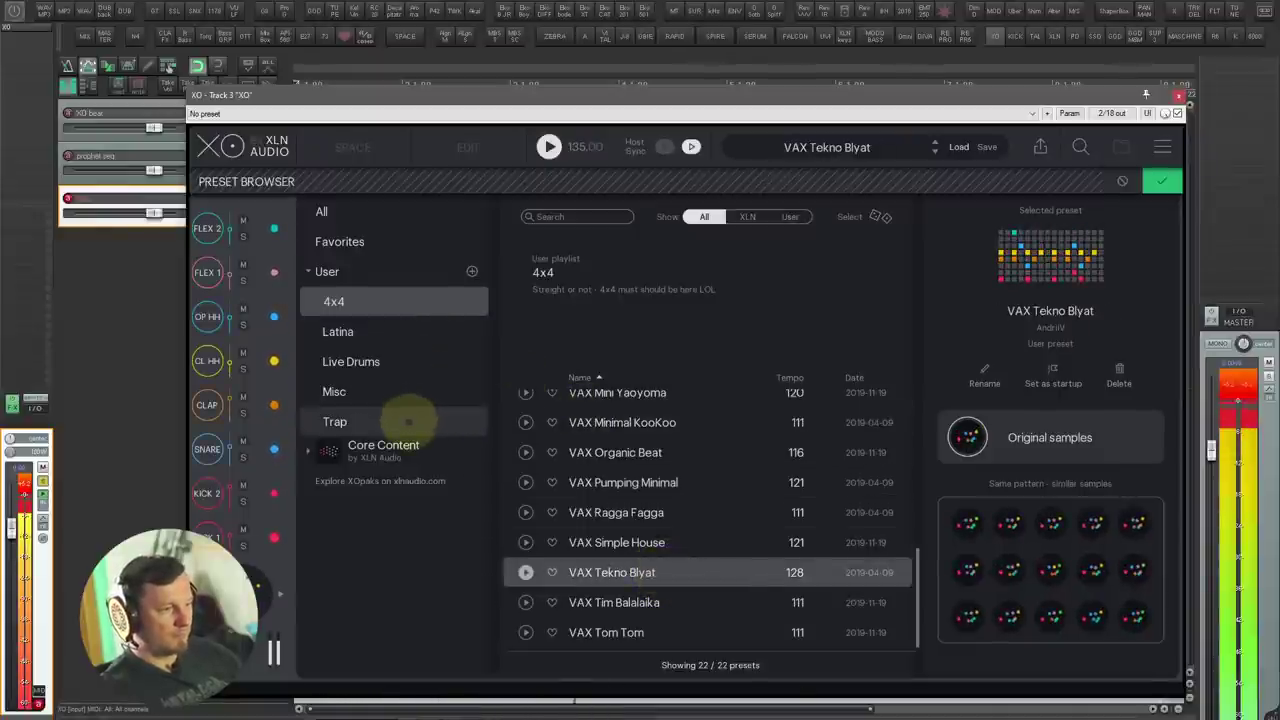
Step: Show the Trap playlist sorted by tempo, audition its slowest presets and load VAX Gorshok Trap into the editor
click(408, 421)
click(789, 378)
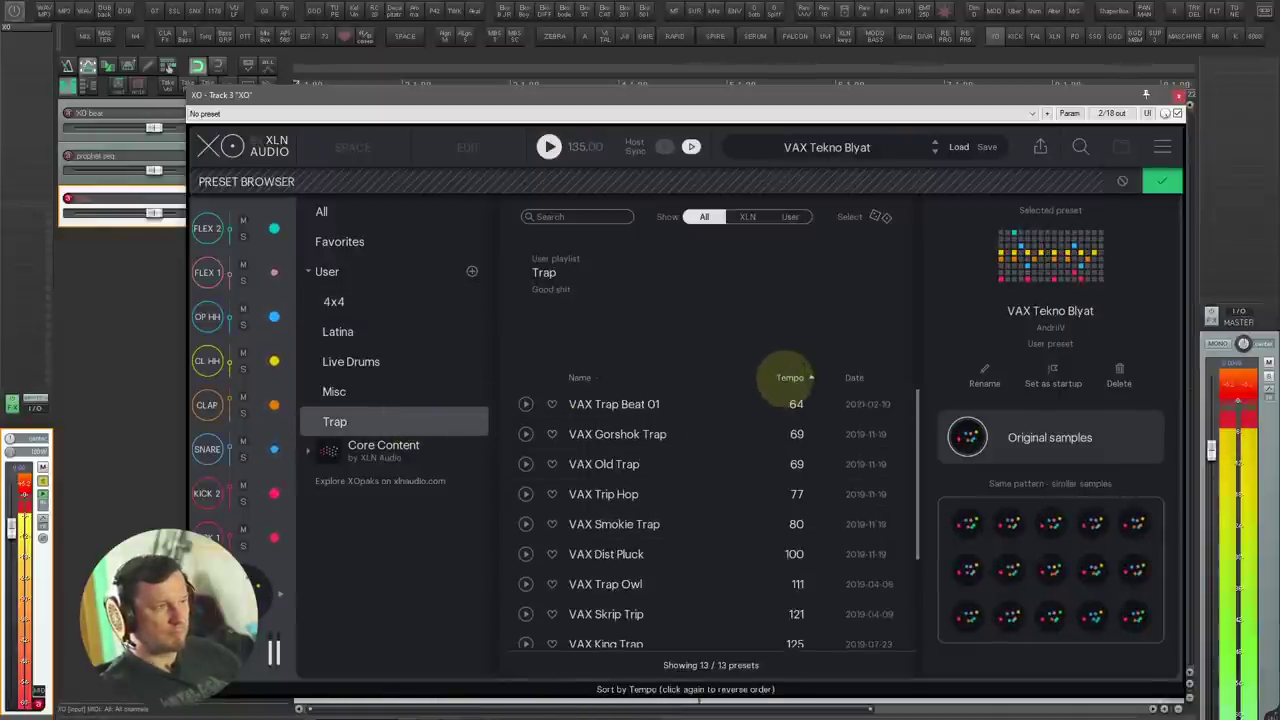
click(678, 405)
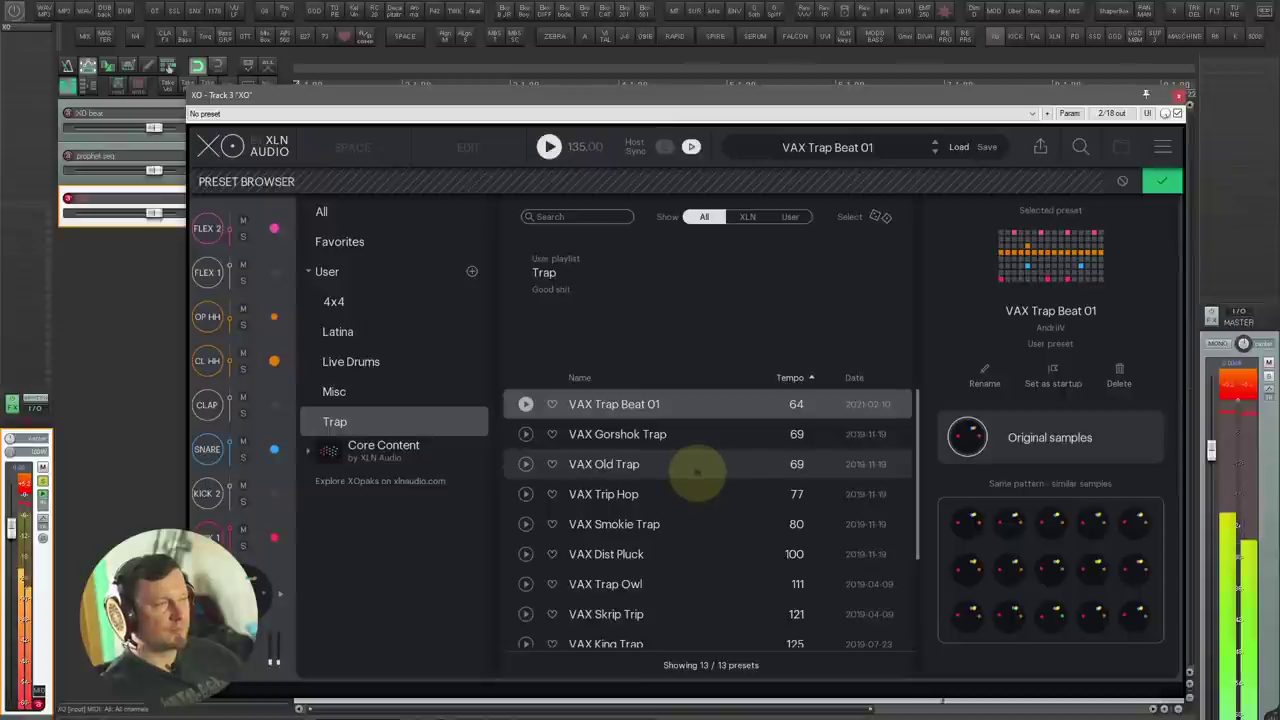
click(776, 442)
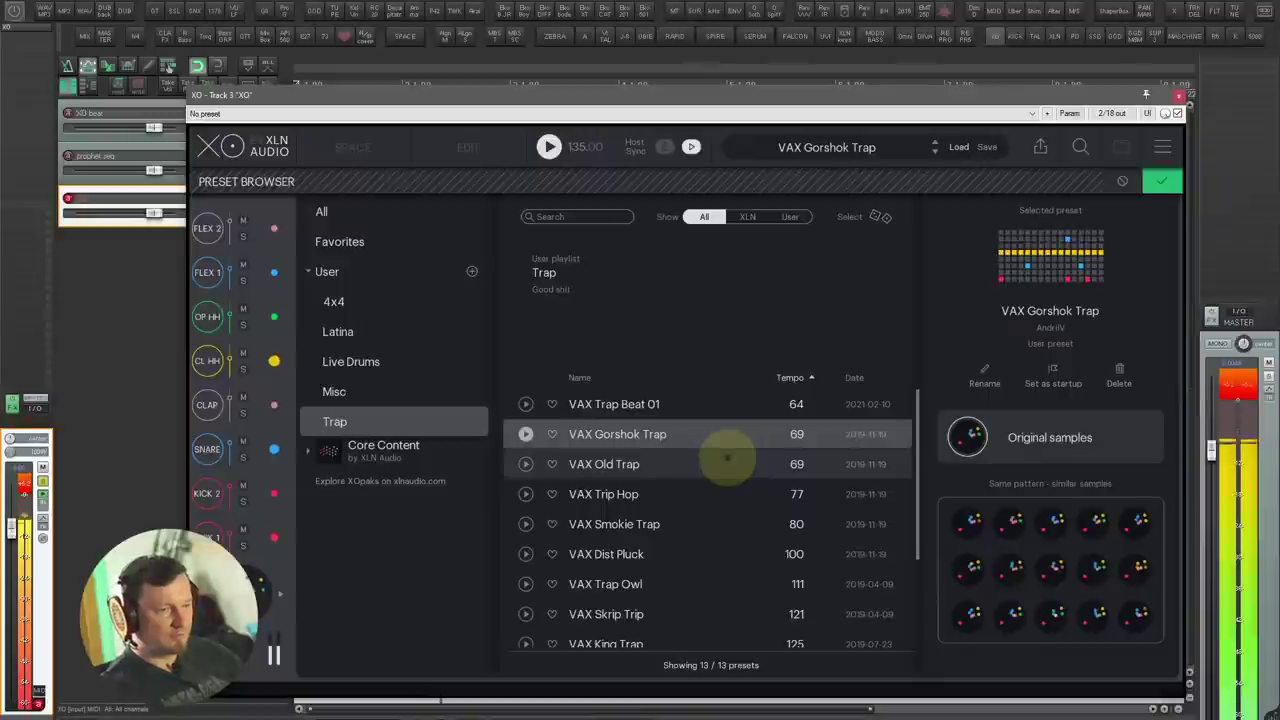
click(716, 464)
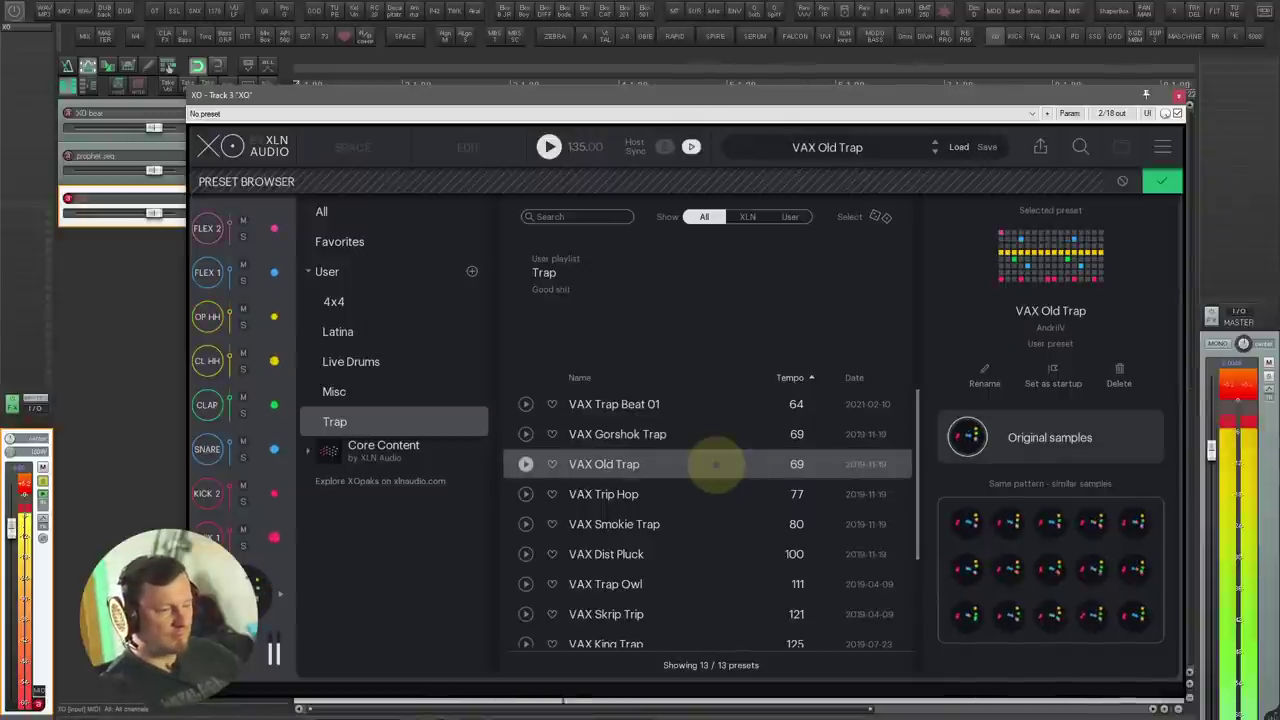
click(719, 436)
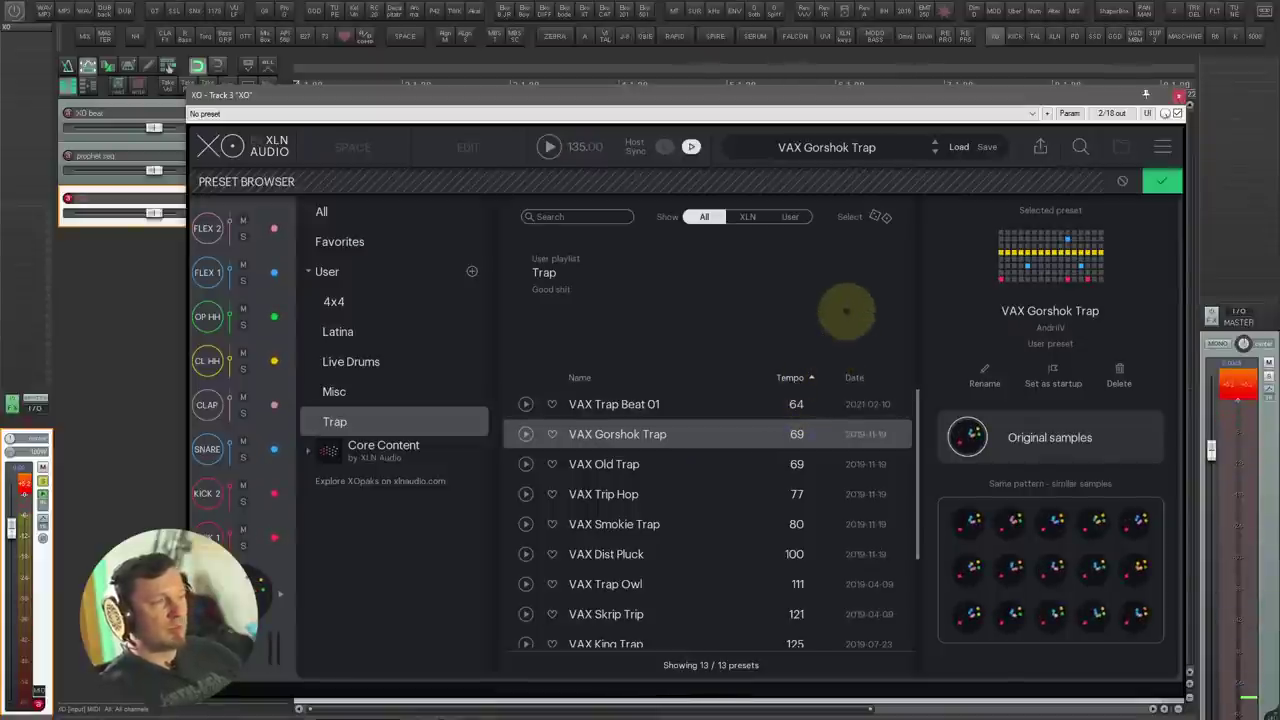
click(1161, 181)
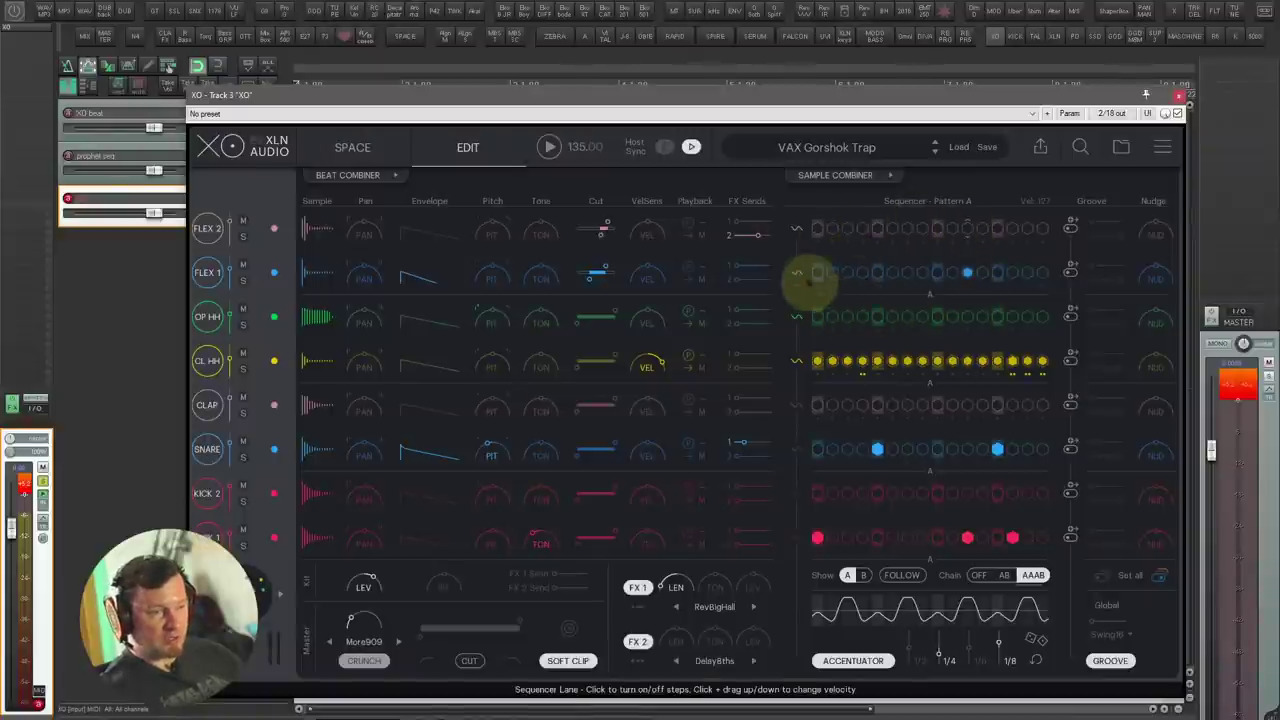
Step: Add Flex 1 hits on steps 1, 5, 7, 8, 9 and 10, with reduced velocity on step 9 and four repeats on step 10
click(817, 272)
click(877, 272)
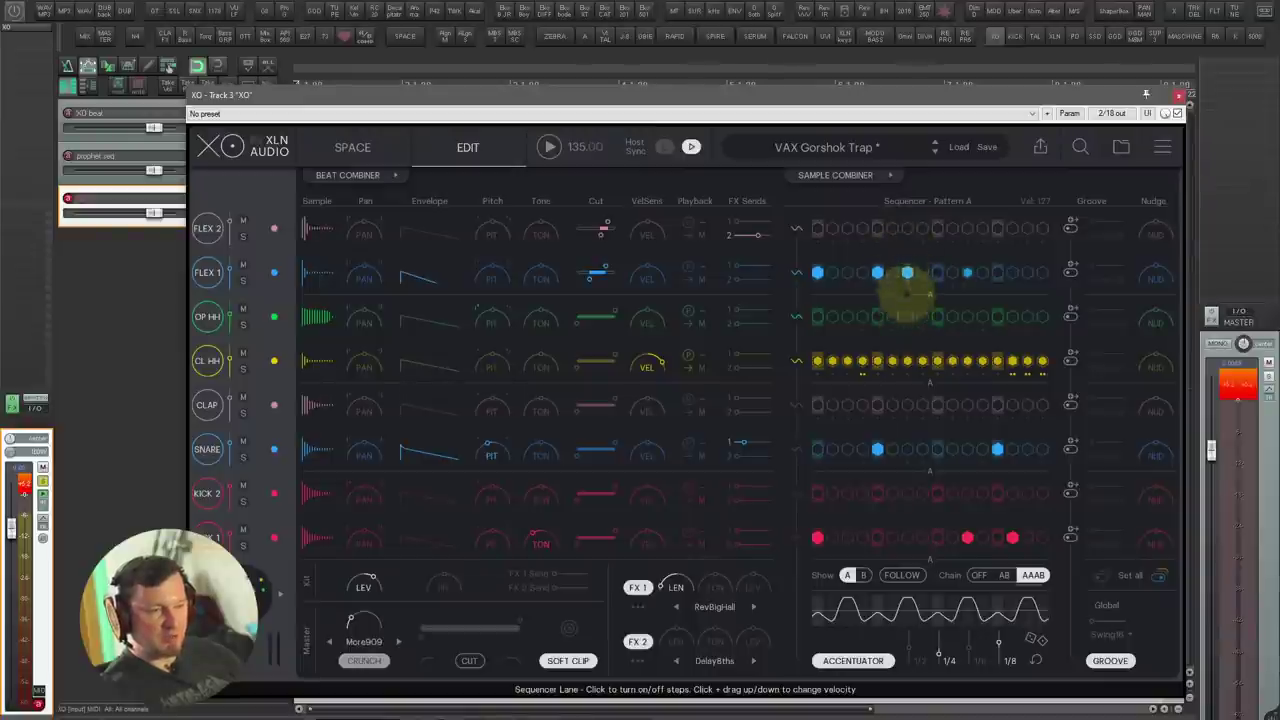
click(907, 274)
click(922, 274)
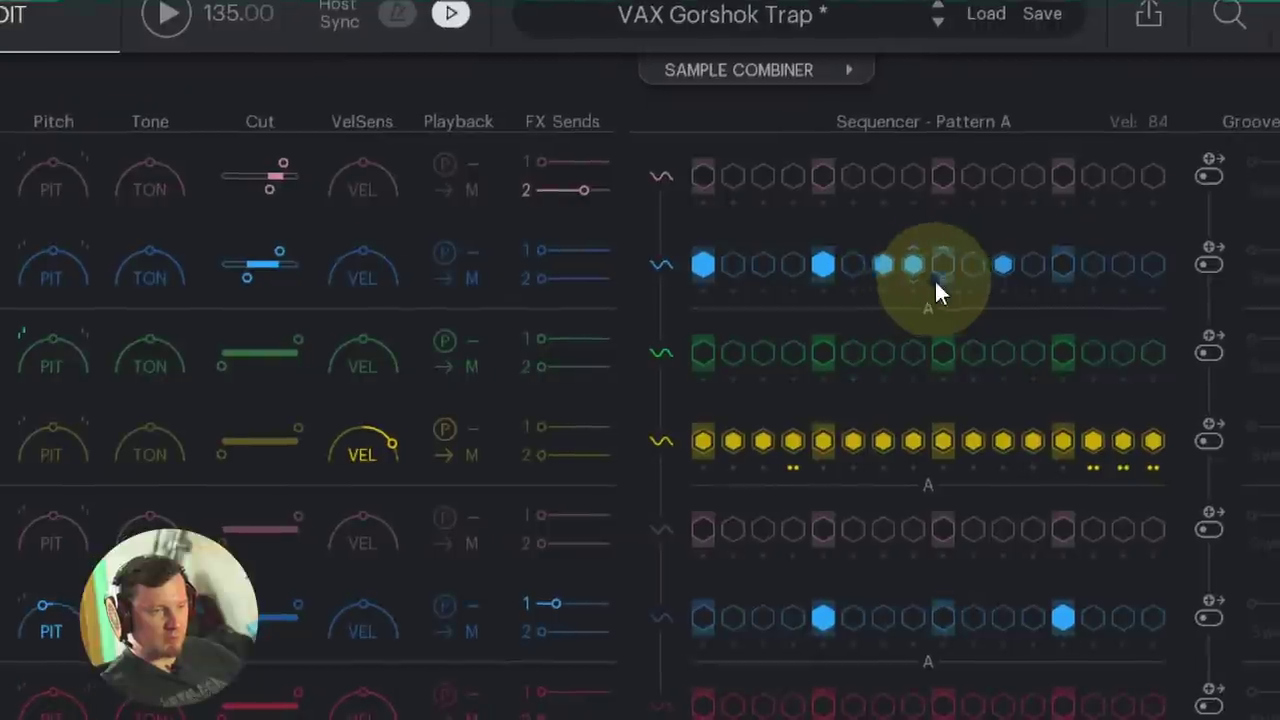
drag(937, 276, 941, 301)
click(954, 274)
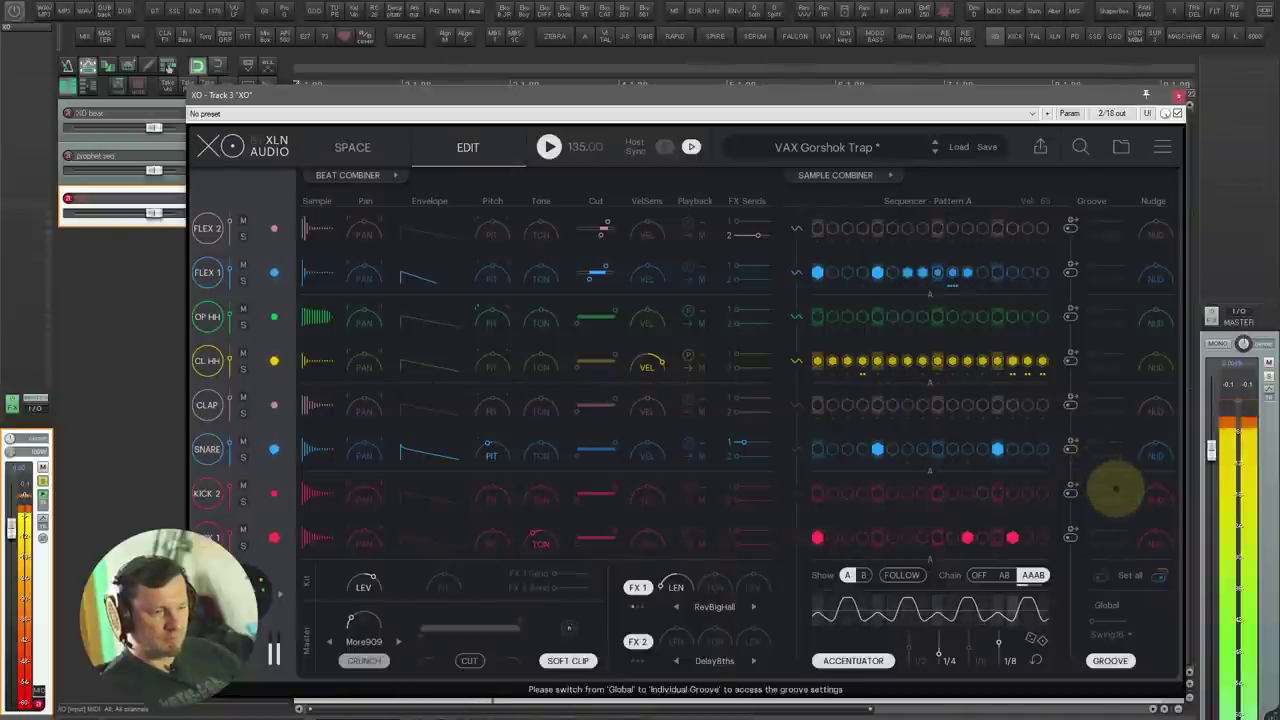
Step: During playback, try the Snare lane's timing nudge at -100% and settle it at 7%
key(space)
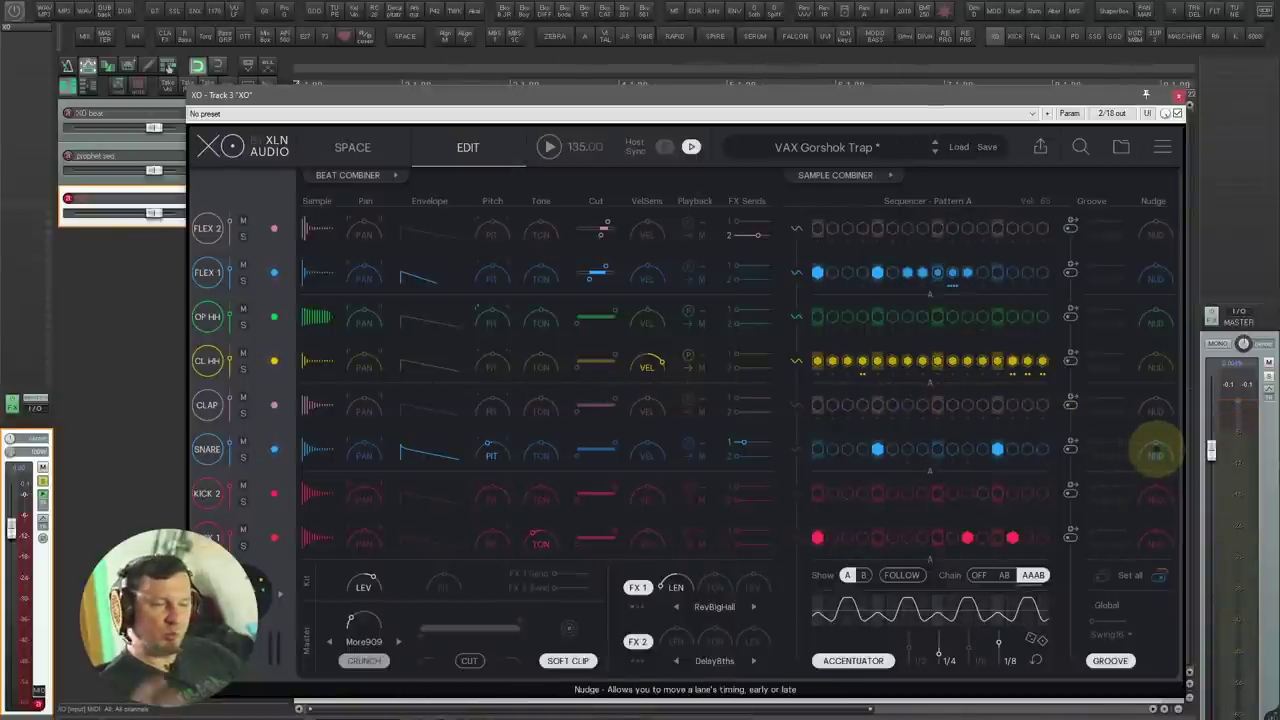
key(space)
mouse_move(1153, 448)
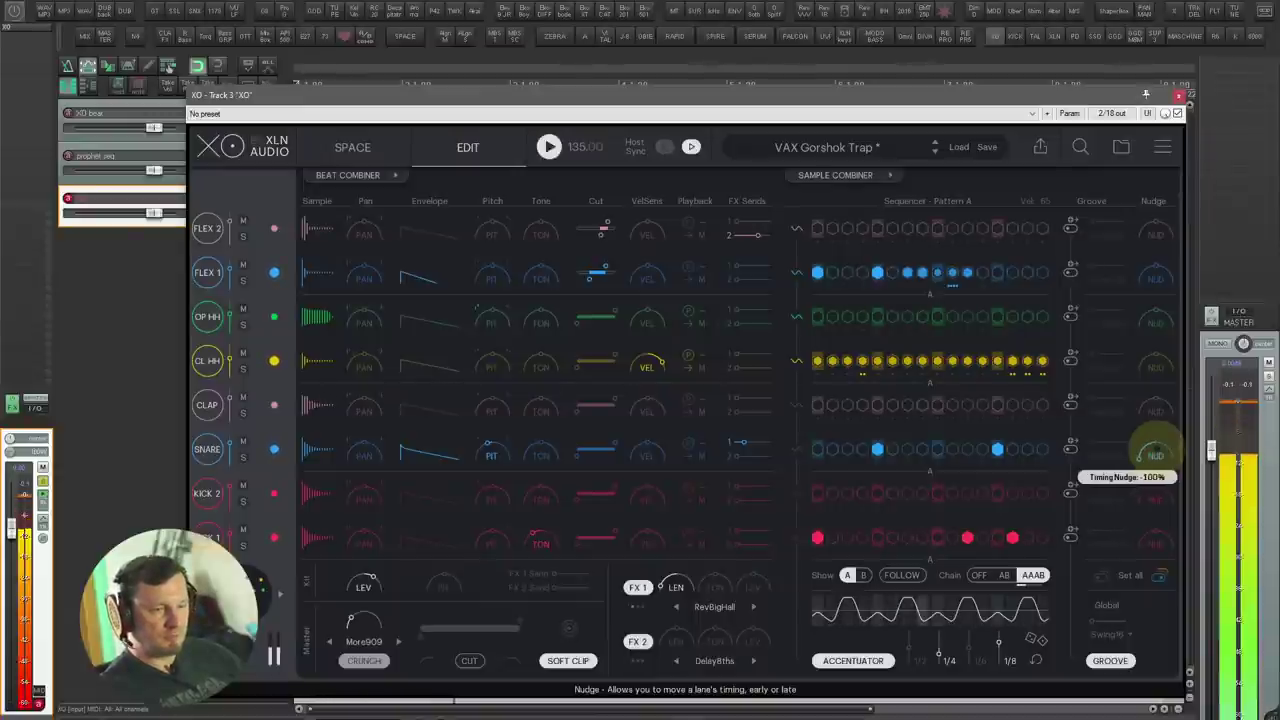
drag(1155, 446, 1155, 446)
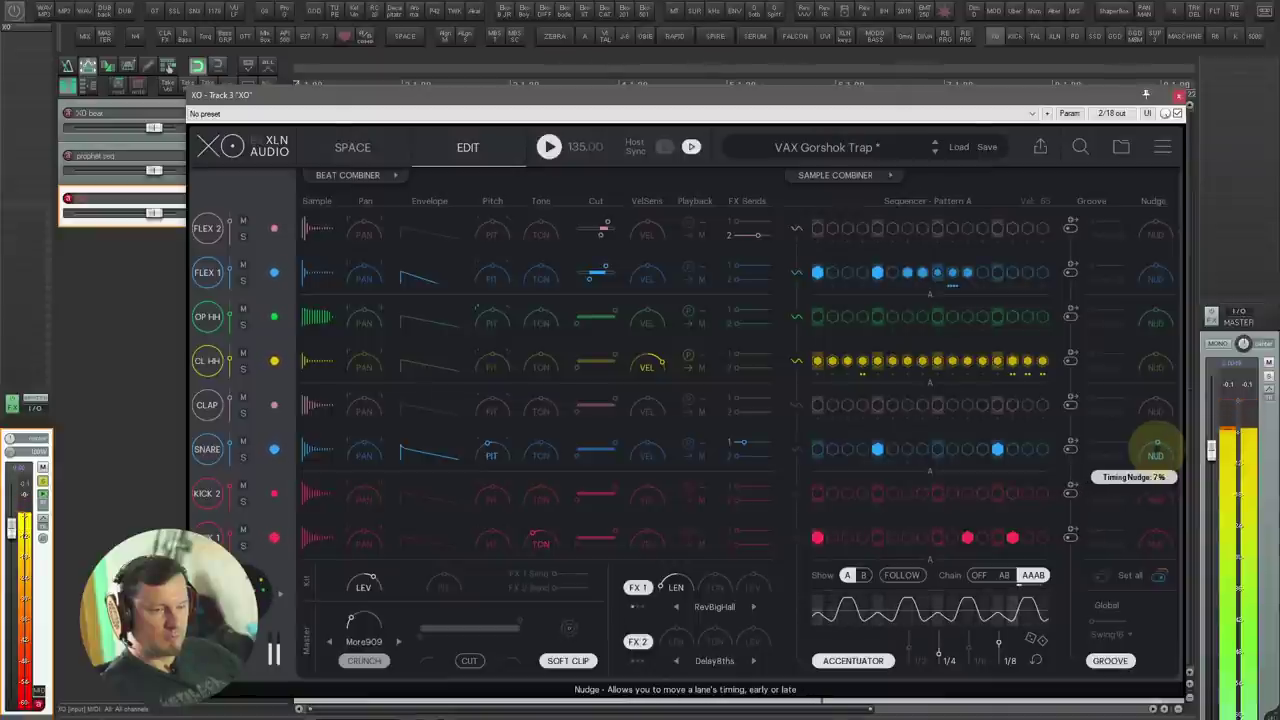
key(space)
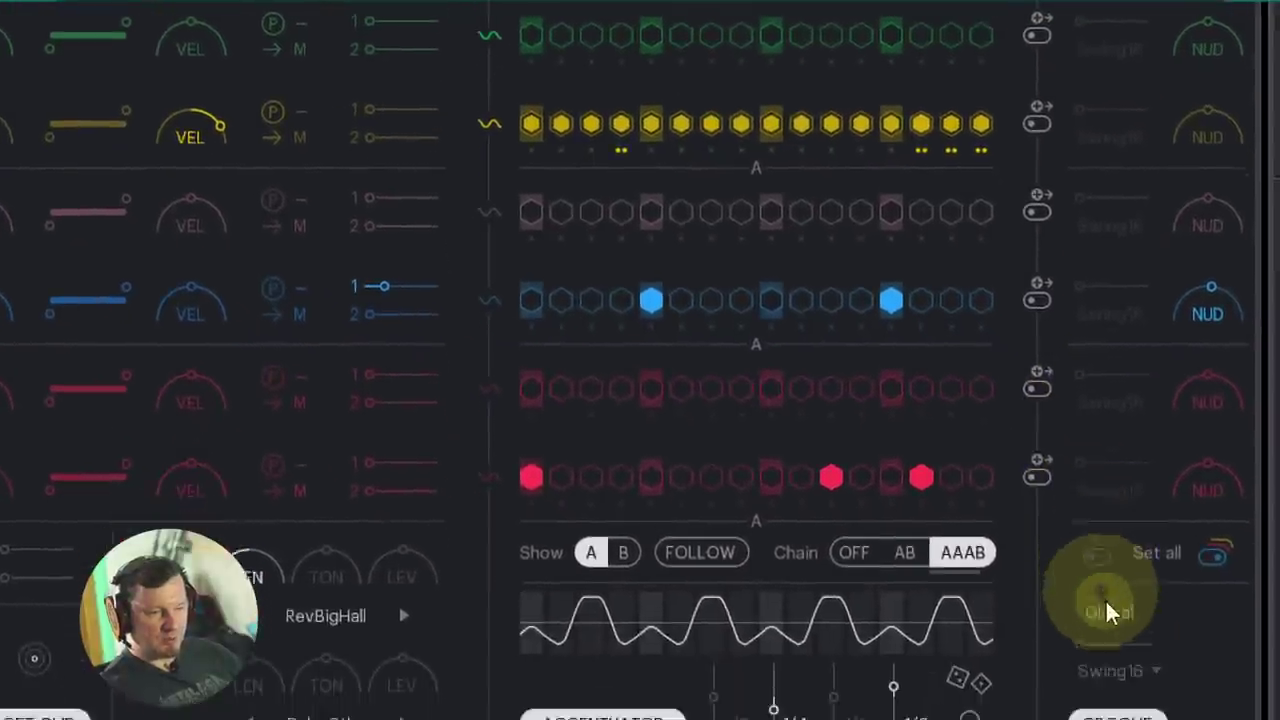
Step: Try an individual groove with a 51% amount on the Kick 2 lane and browse its groove types
click(1037, 388)
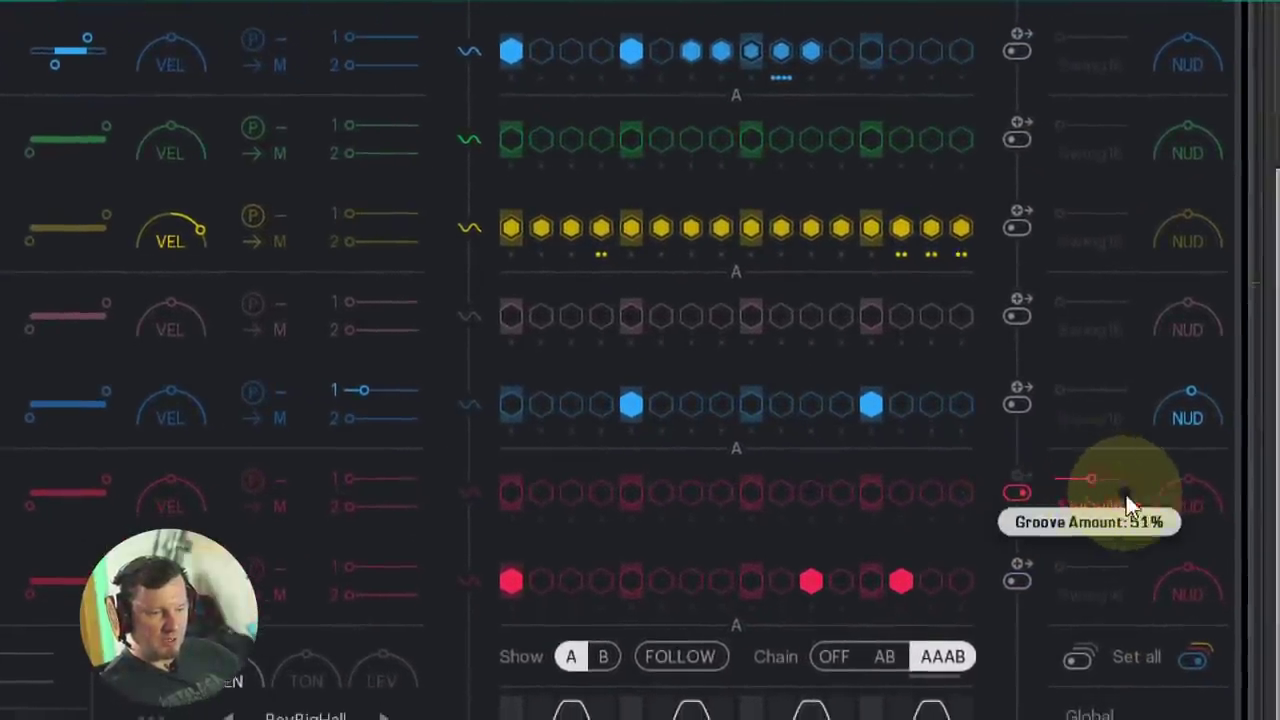
click(1184, 516)
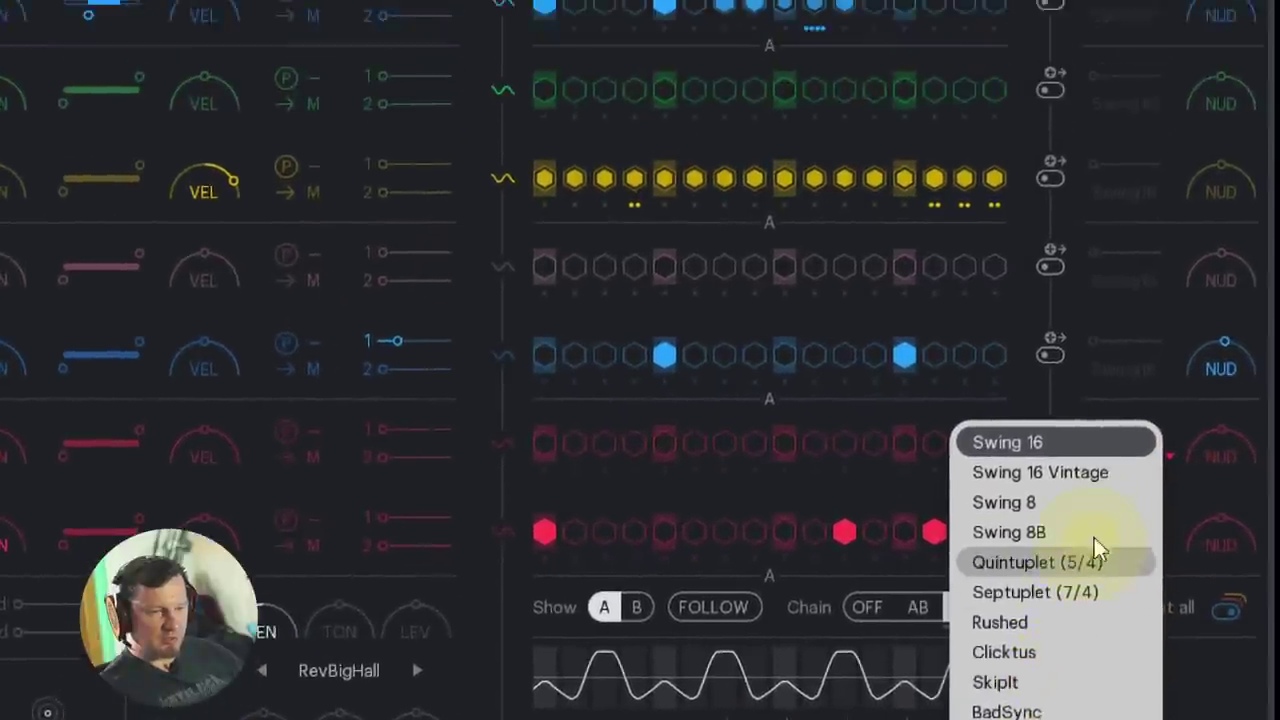
click(1112, 497)
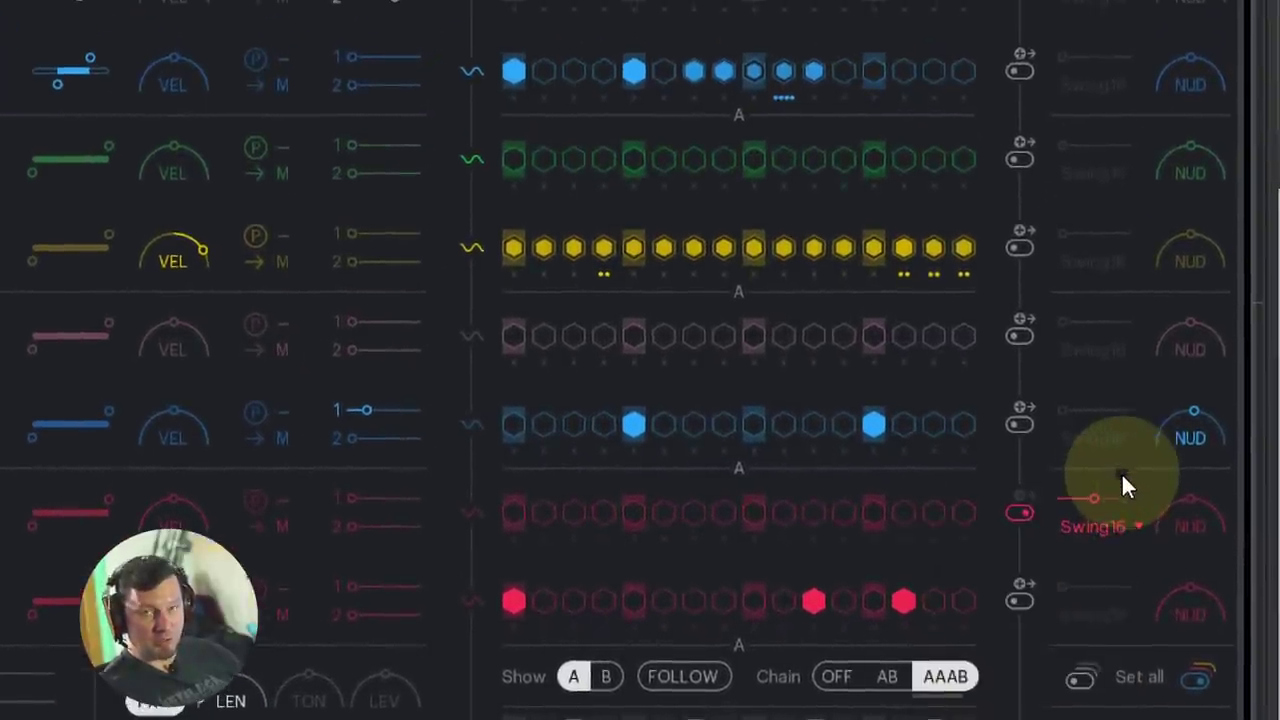
click(1034, 491)
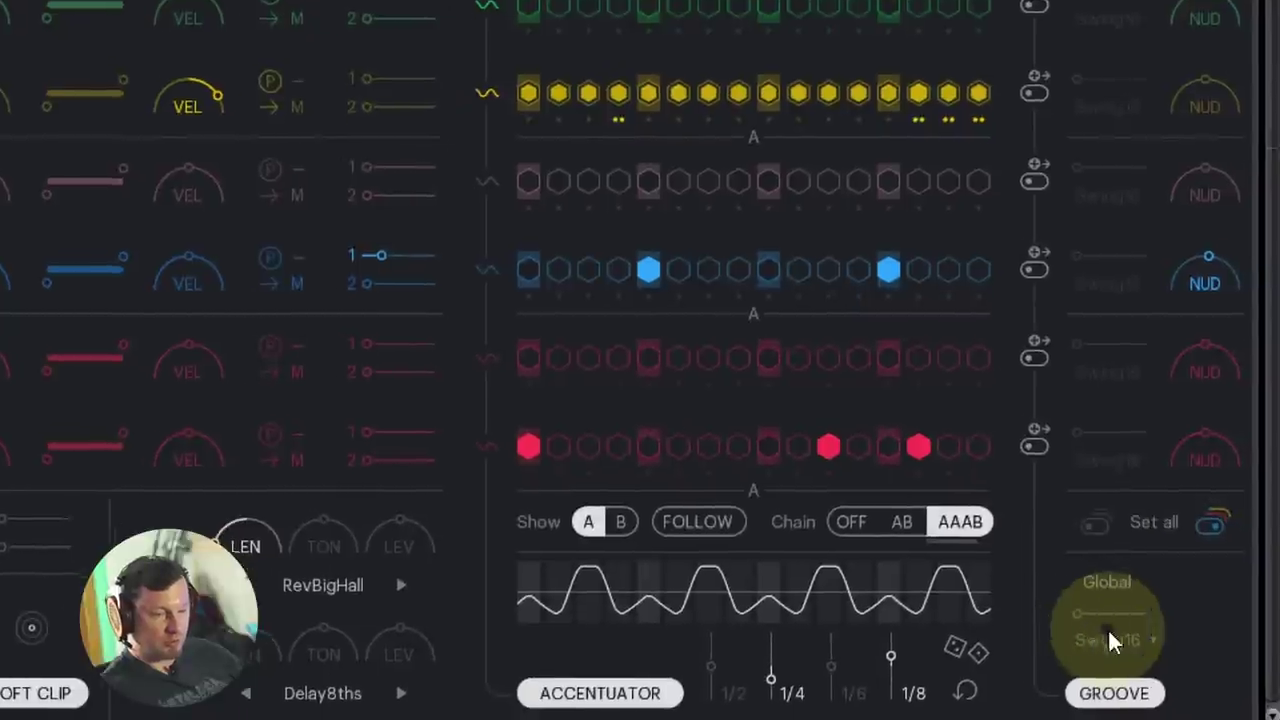
Step: Set the global groove to BadSync at the full amount for all lanes and play the beat
click(1126, 632)
click(1128, 632)
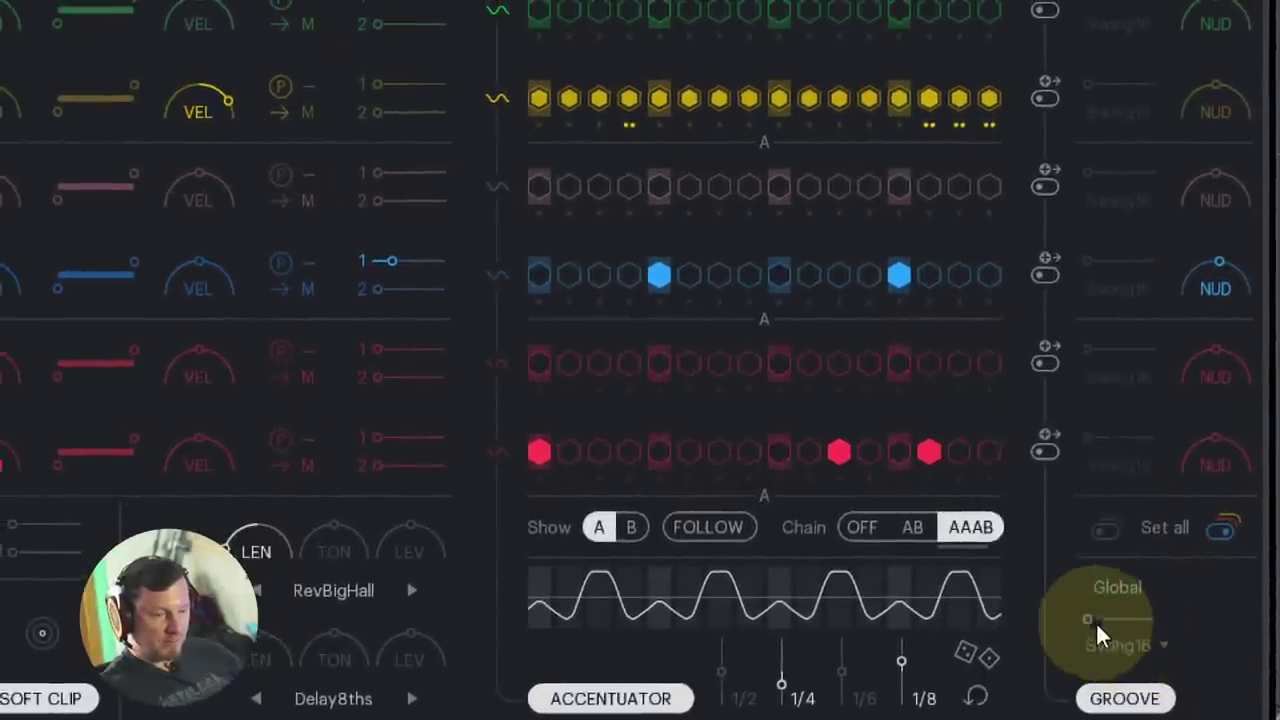
drag(1094, 618, 1129, 629)
click(1128, 638)
click(1098, 632)
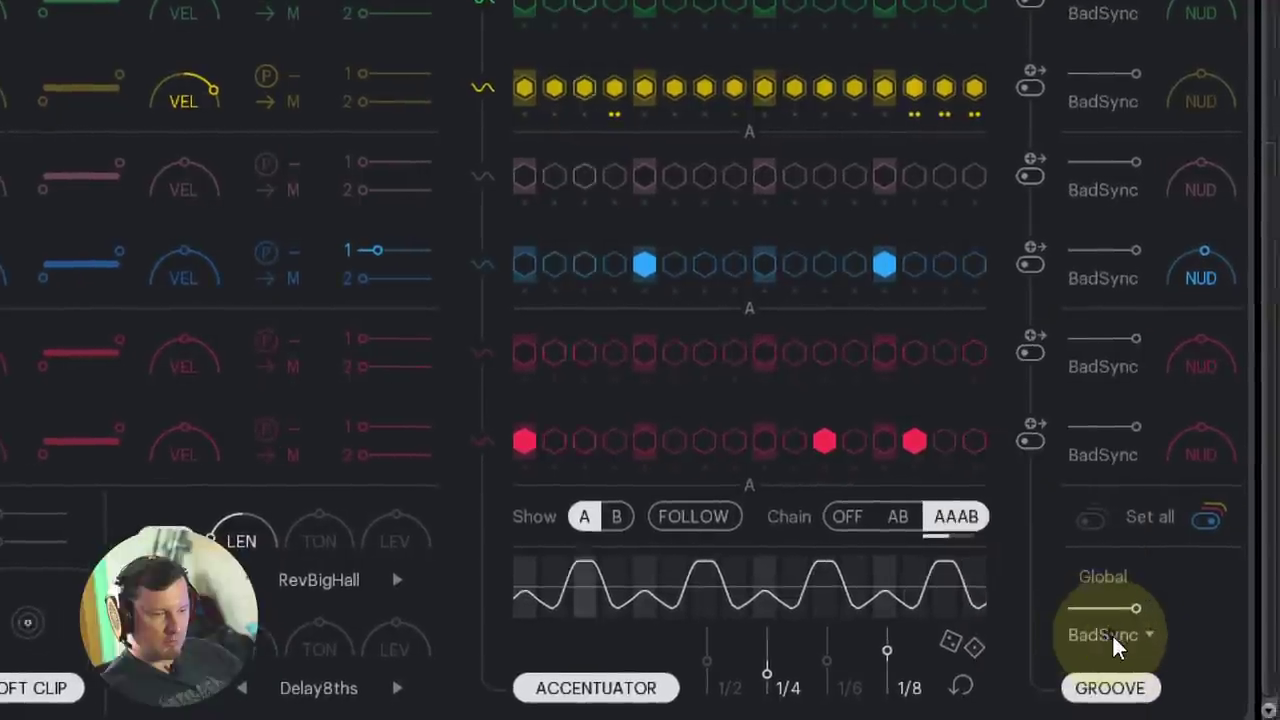
Step: Try the SkipIt global groove on the playing beat and switch the global groove to Annoy
click(1118, 632)
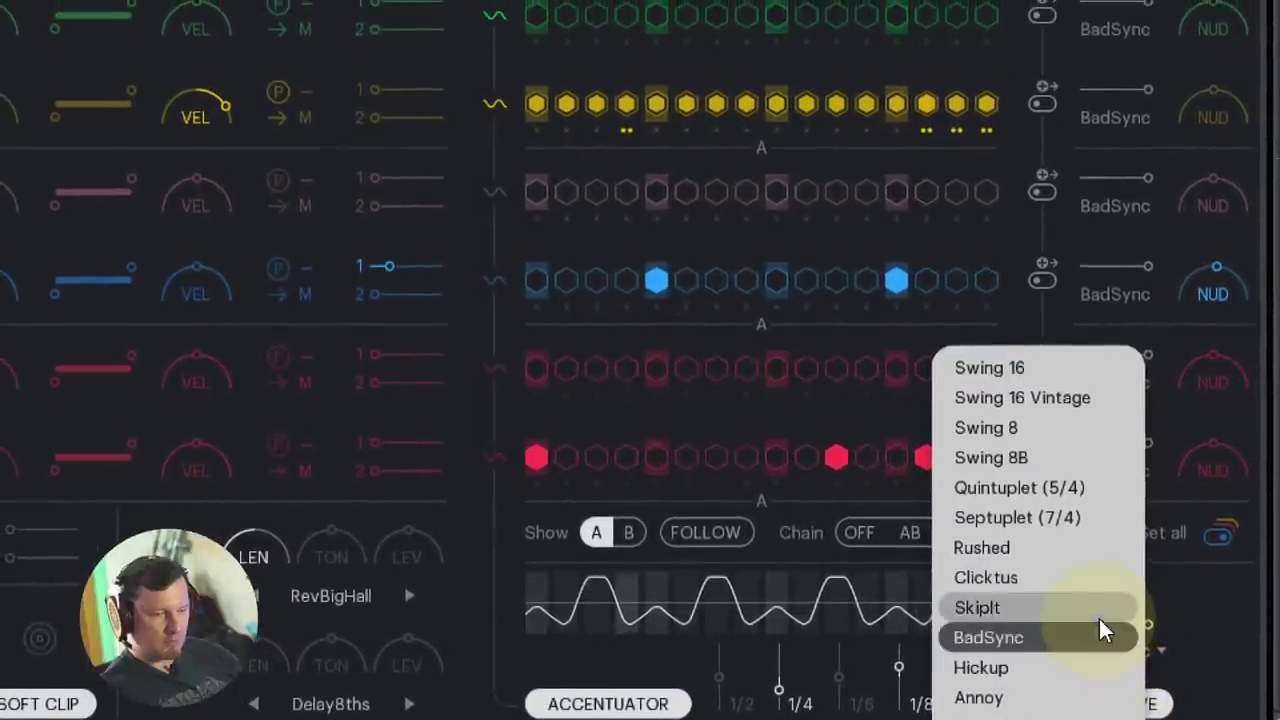
click(1100, 617)
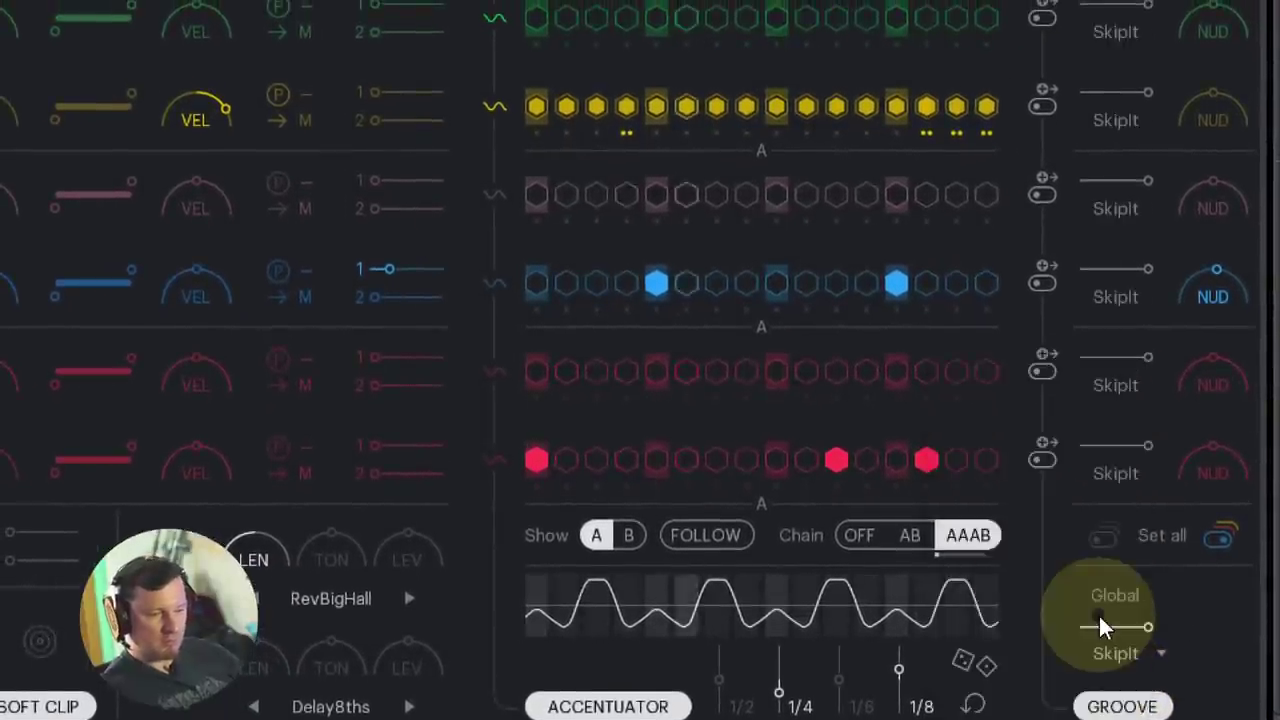
click(1110, 650)
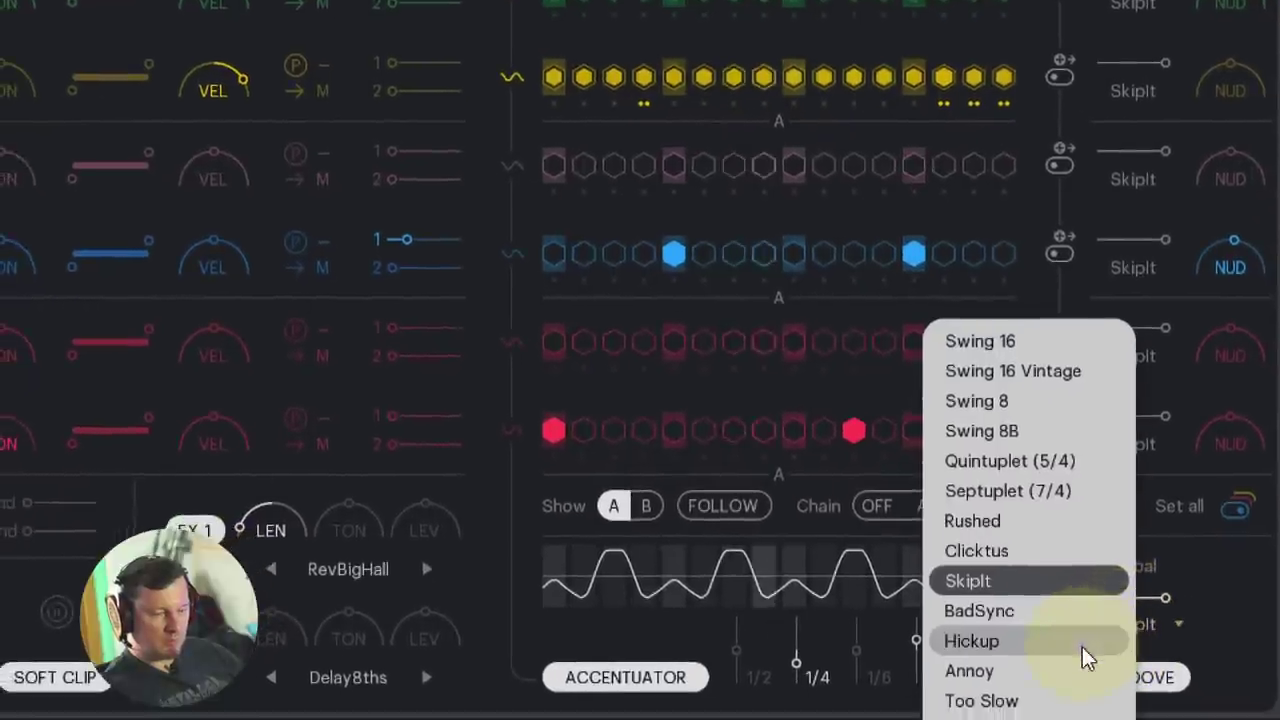
click(1075, 671)
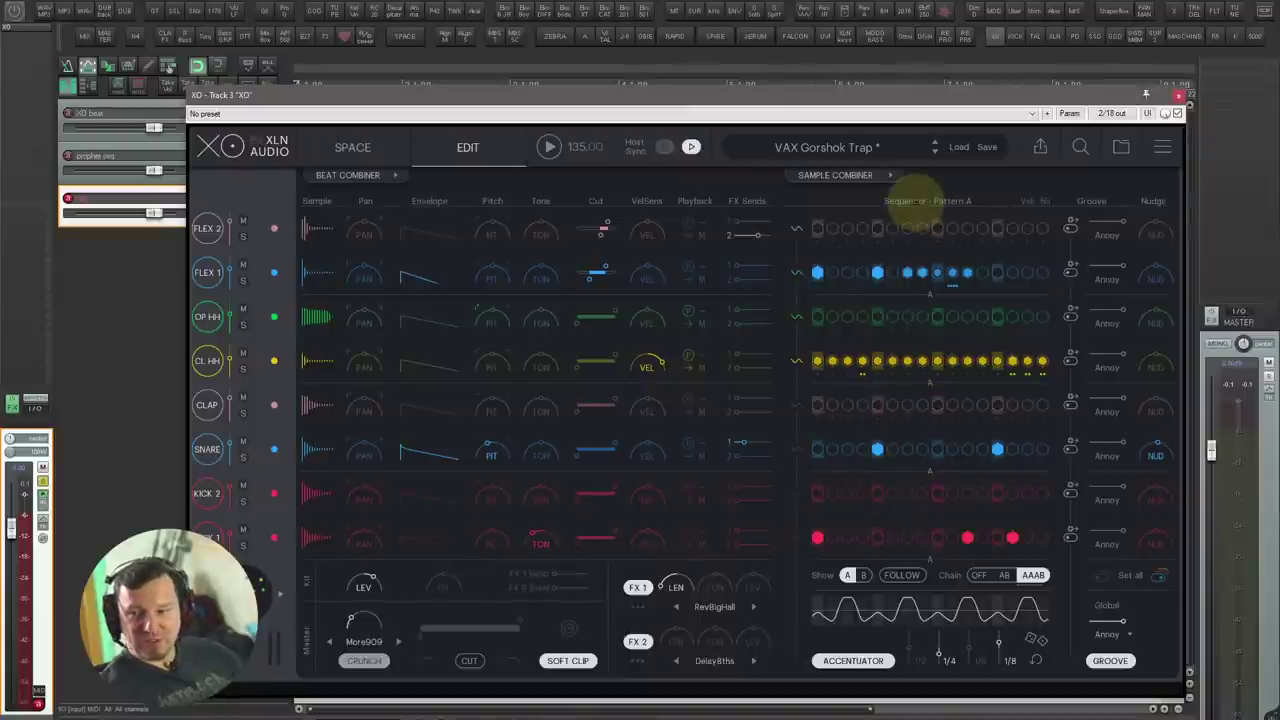
Step: Replace the XO track with a new track loaded with the Kick 2 instrument
key(Escape)
key(Delete)
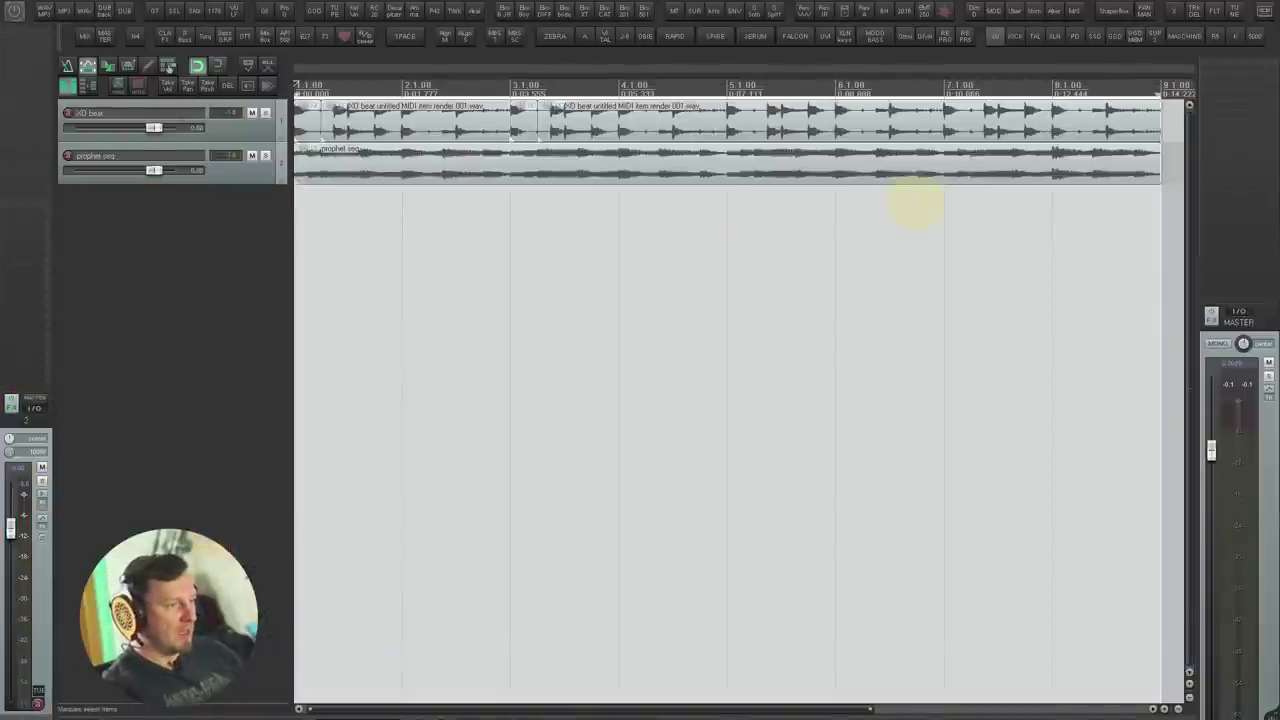
click(200, 158)
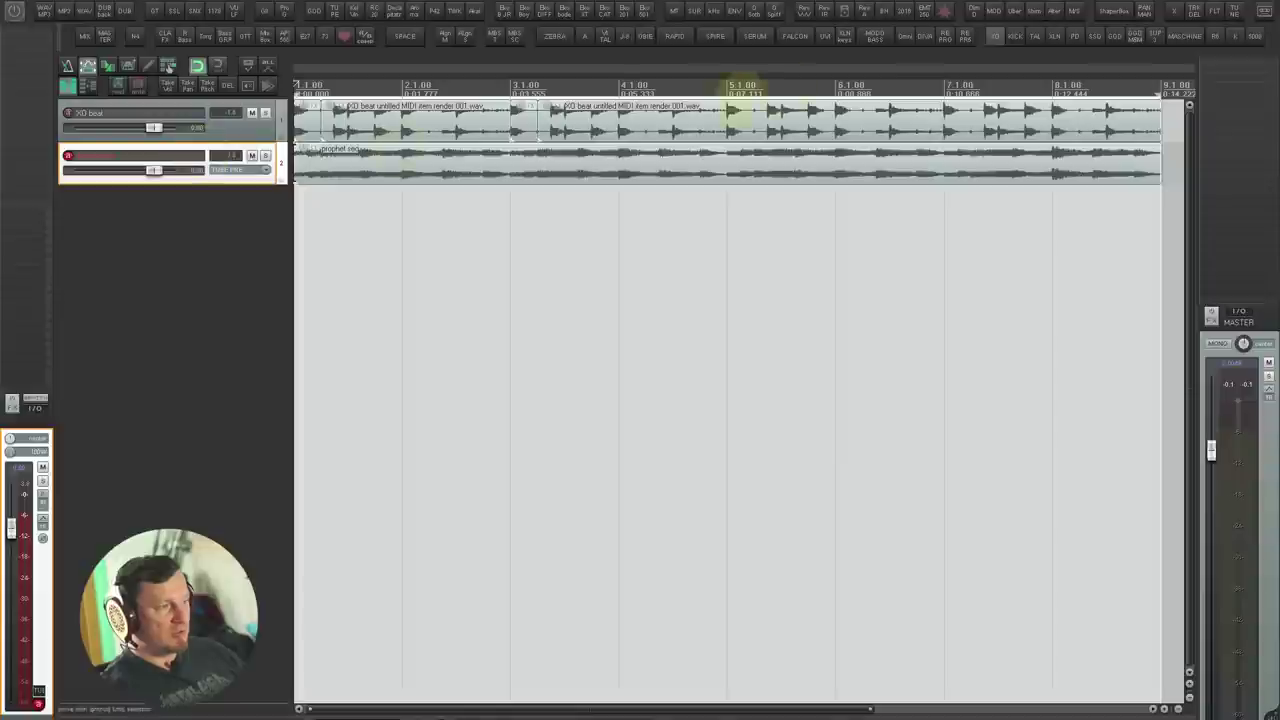
click(1015, 37)
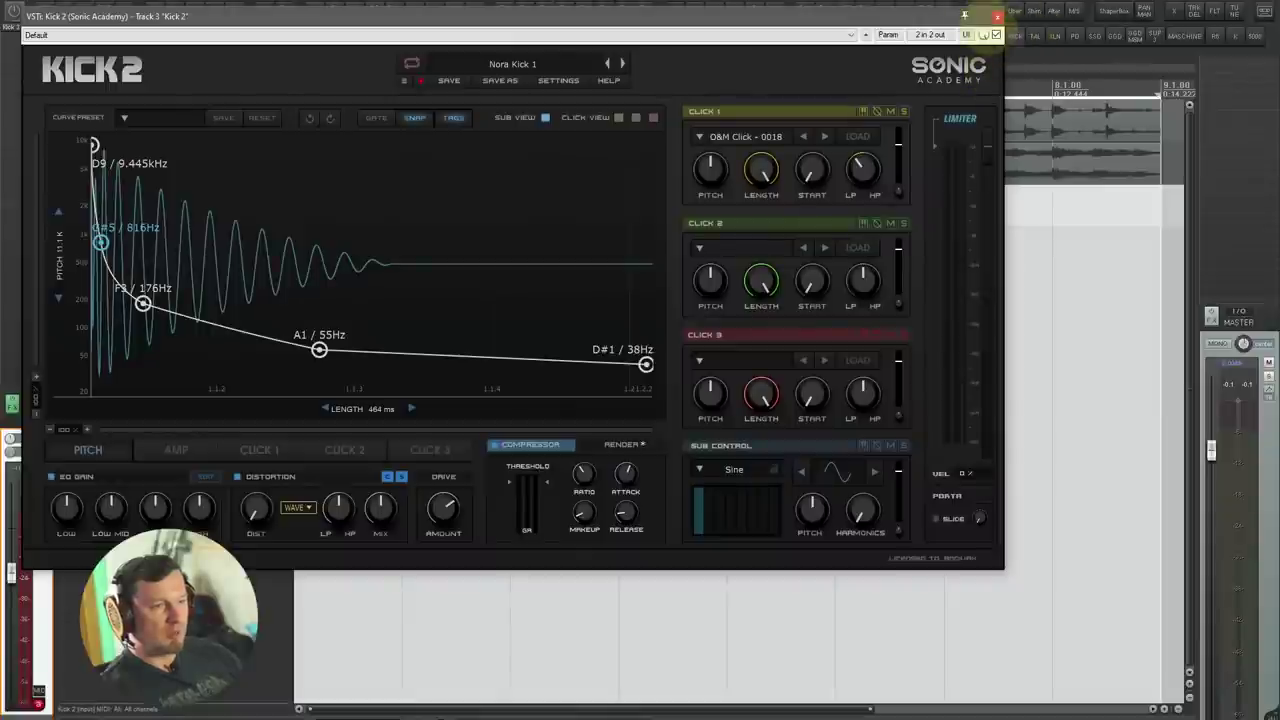
Step: Add a one-bar MIDI item at bar 5 on the Kick 2 track and play it, keeping the plugin window in view
drag(939, 14, 963, 121)
drag(878, 120, 931, 285)
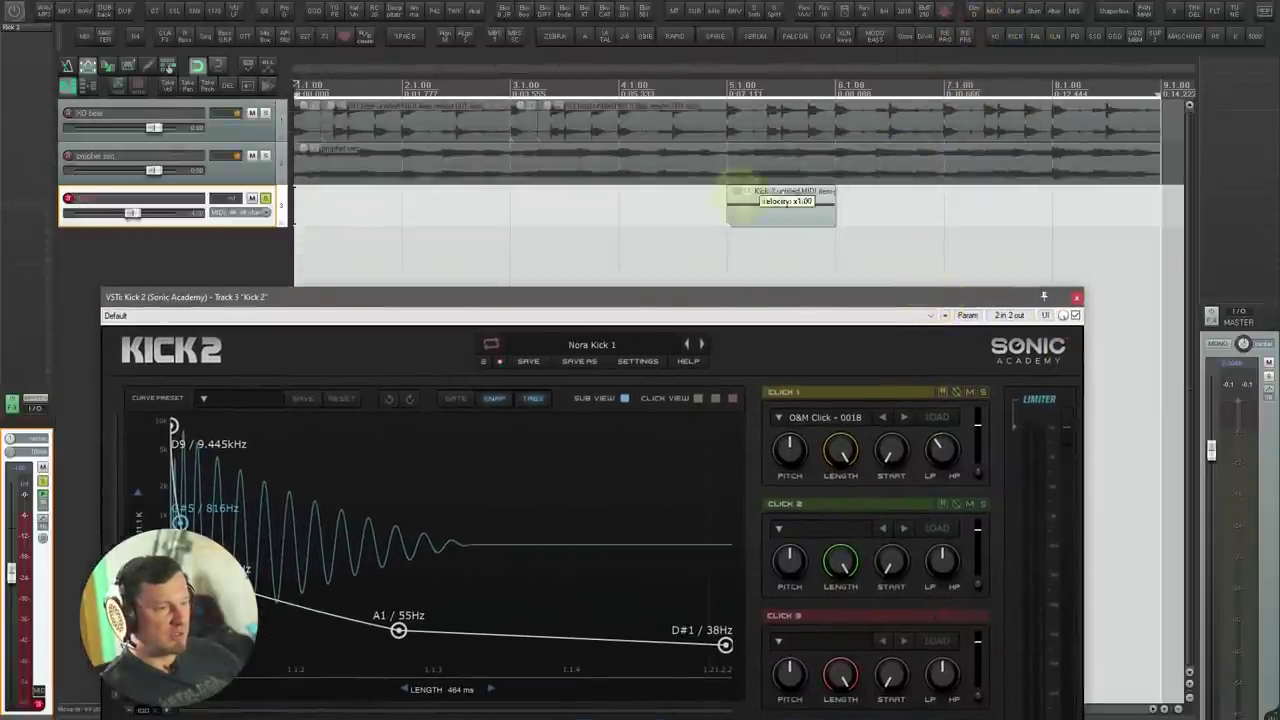
click(760, 205)
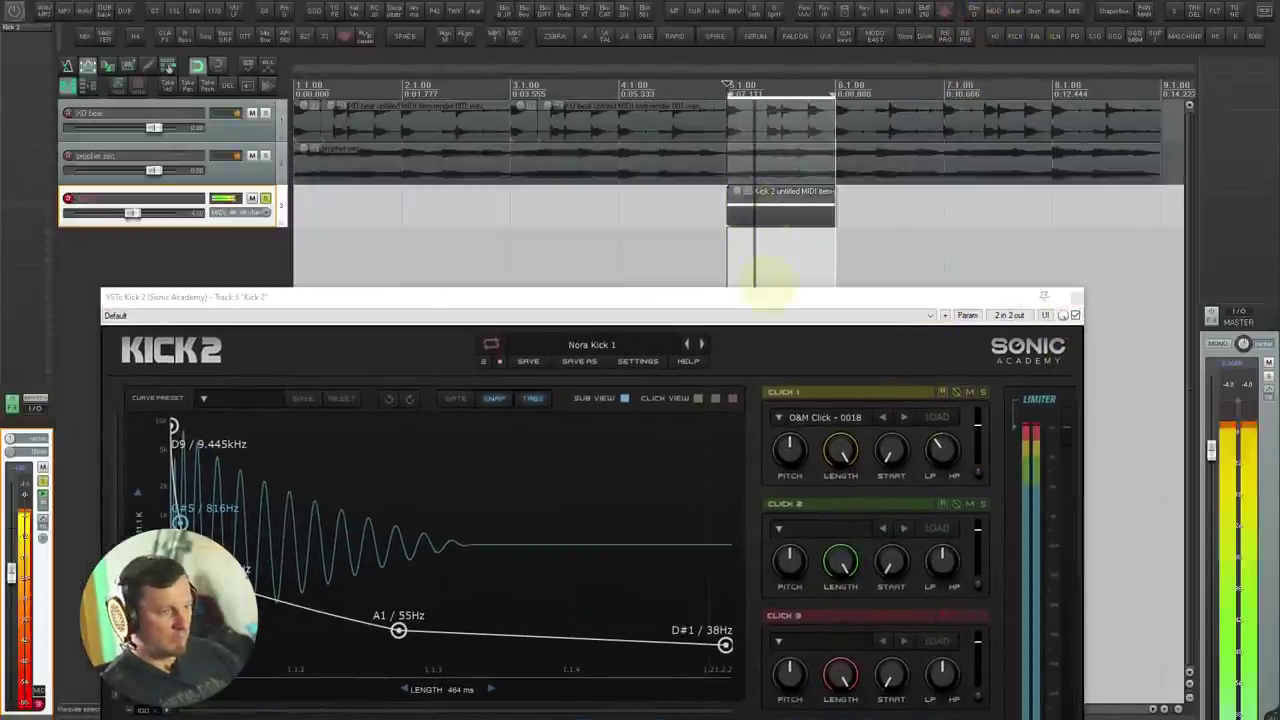
drag(757, 295, 840, 119)
Step: Browse Kick 2's user presets and audition VAX Minimal 02, 03, 04, 07 and 10 during playback
click(725, 162)
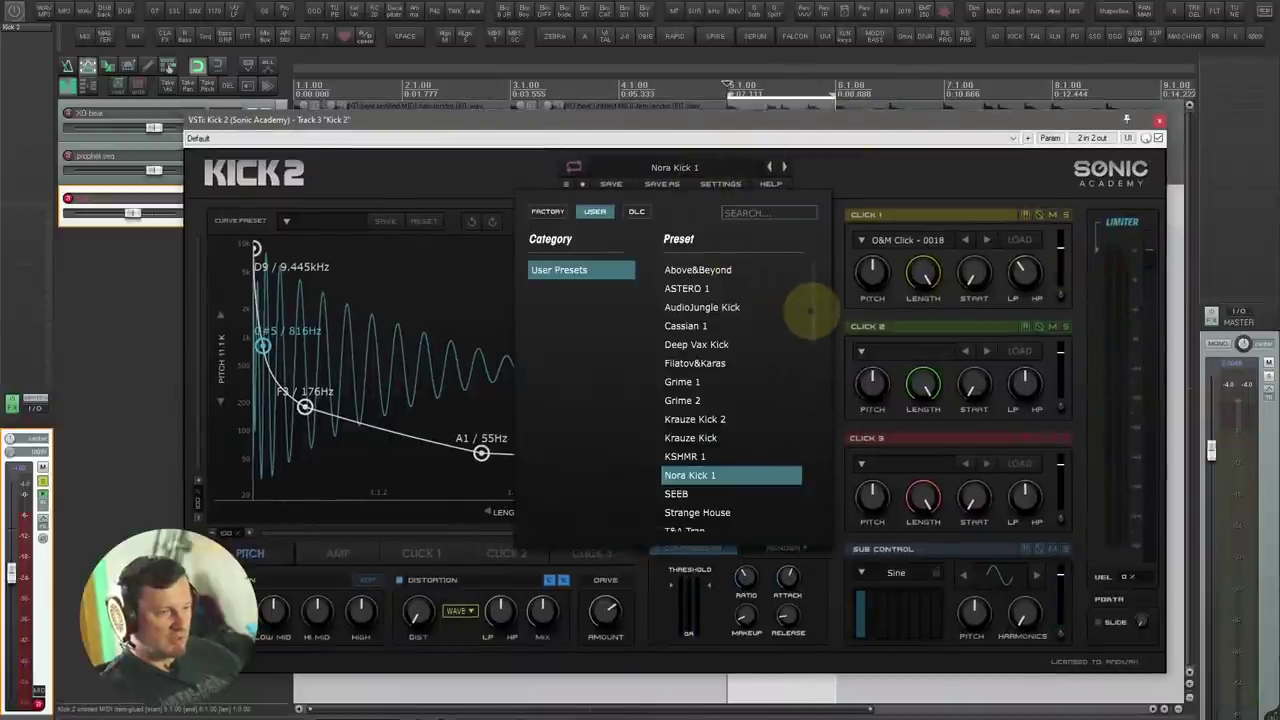
drag(811, 311, 812, 420)
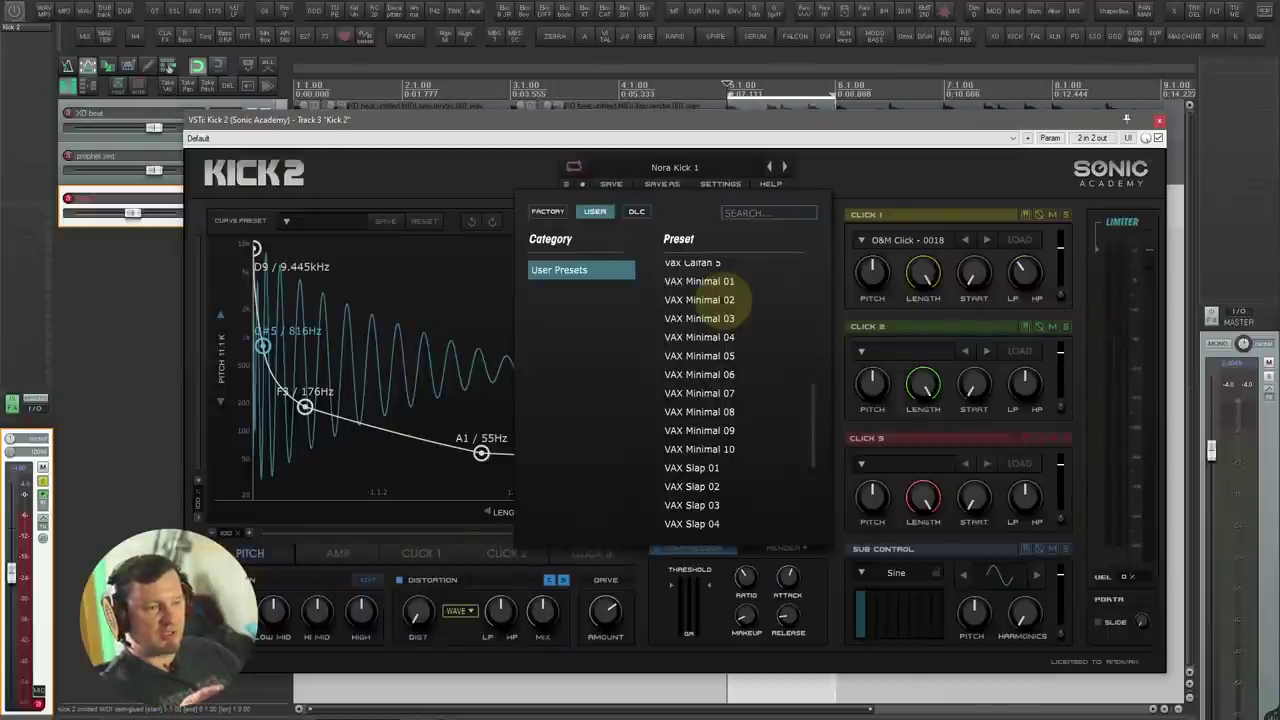
click(705, 299)
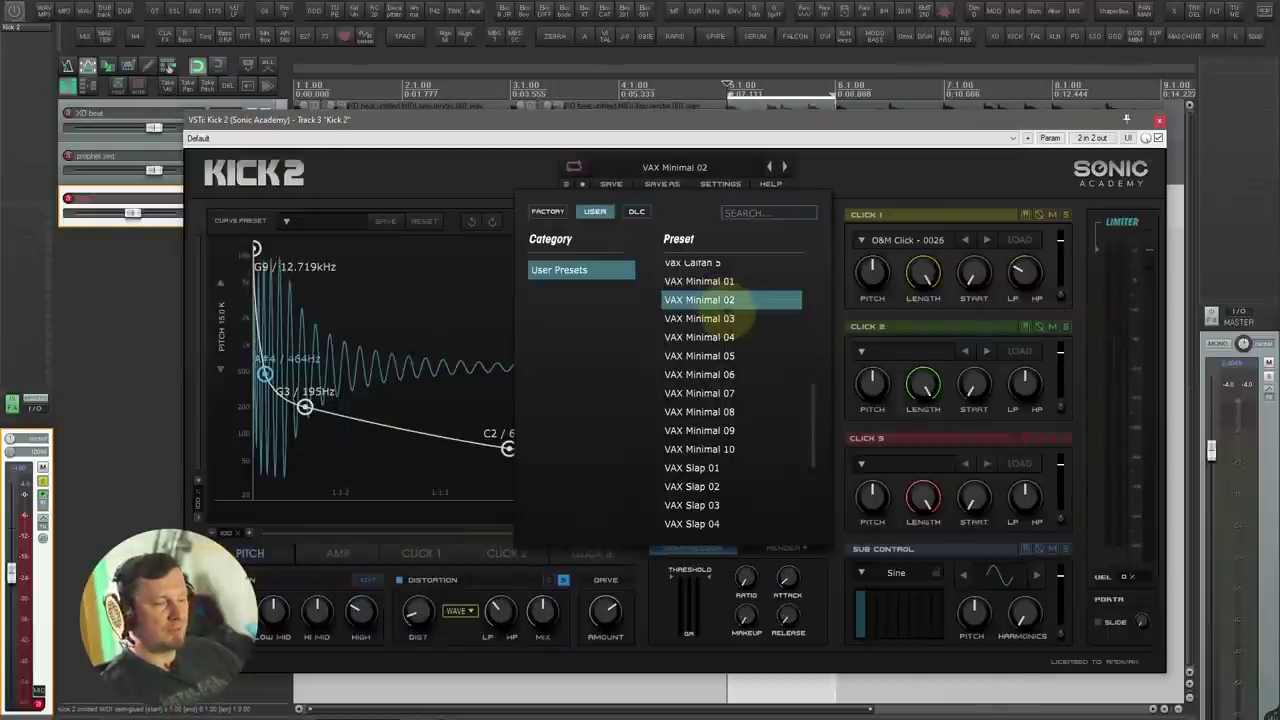
click(712, 318)
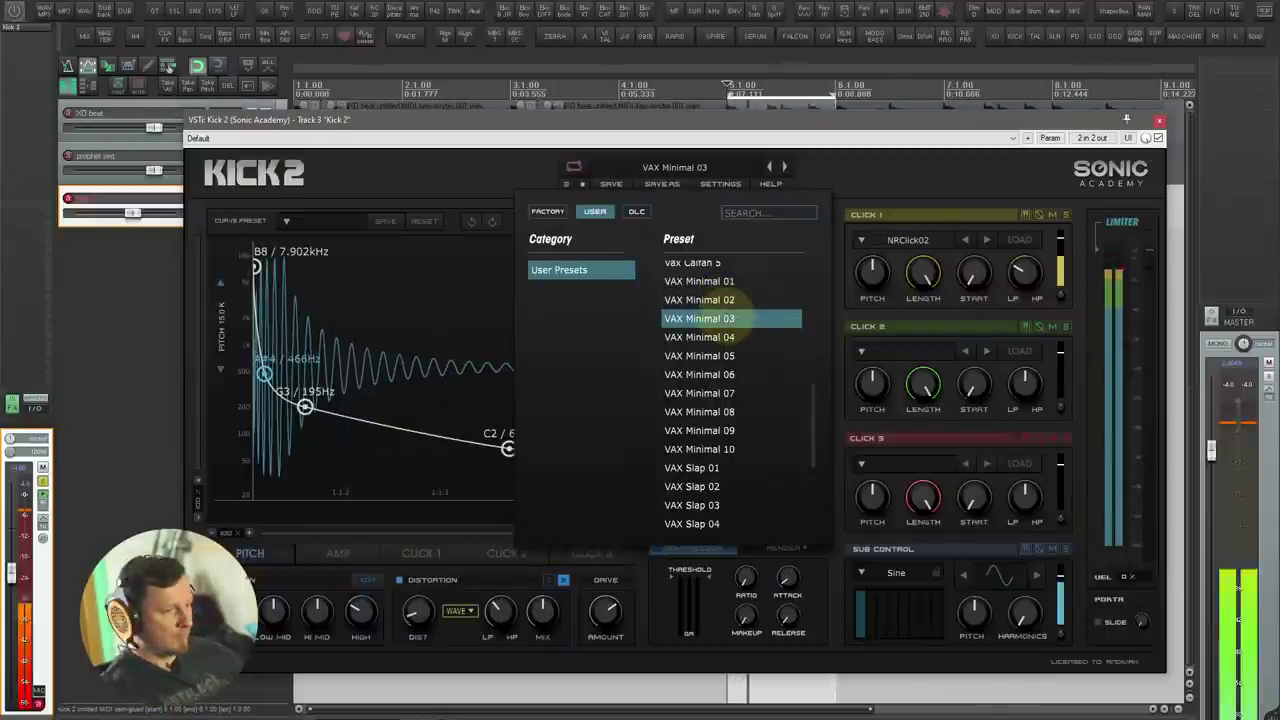
click(712, 337)
click(718, 392)
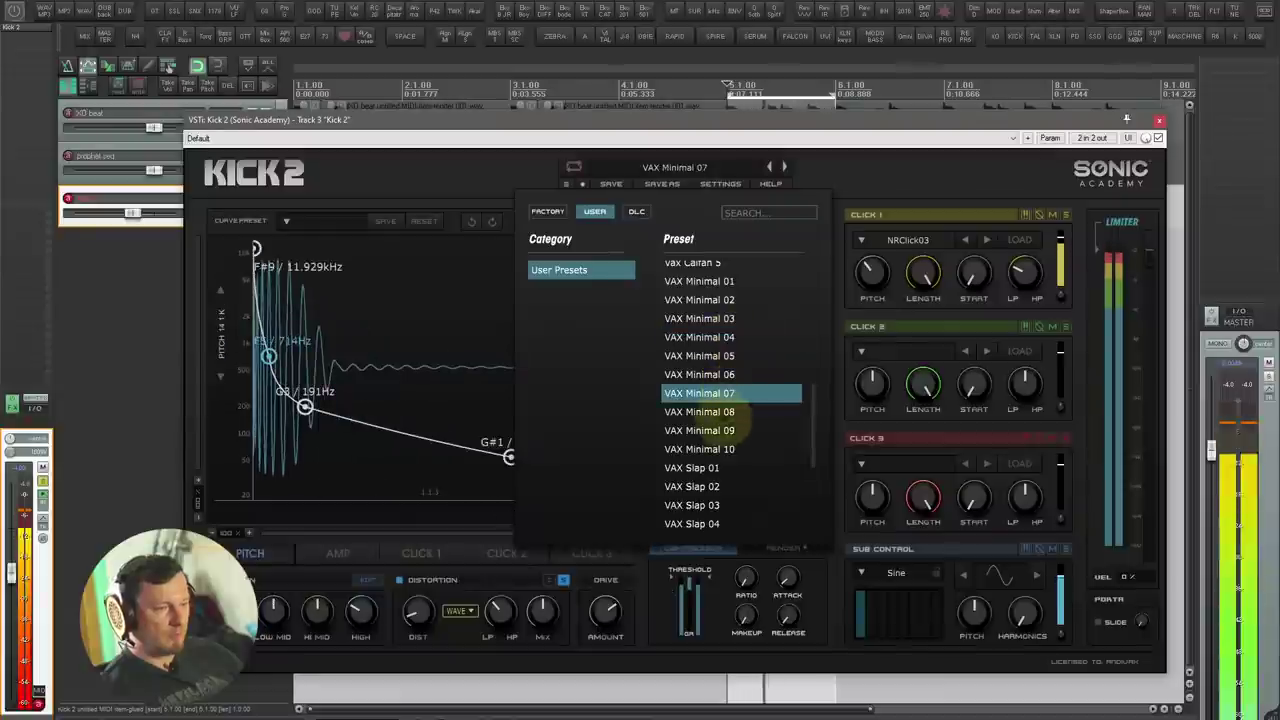
click(708, 449)
Step: Audition user presets VAX Slap 01, 06, 09 and 12, load VAX Slap 04, and stop playback
click(710, 468)
scroll(712, 472, down, 3)
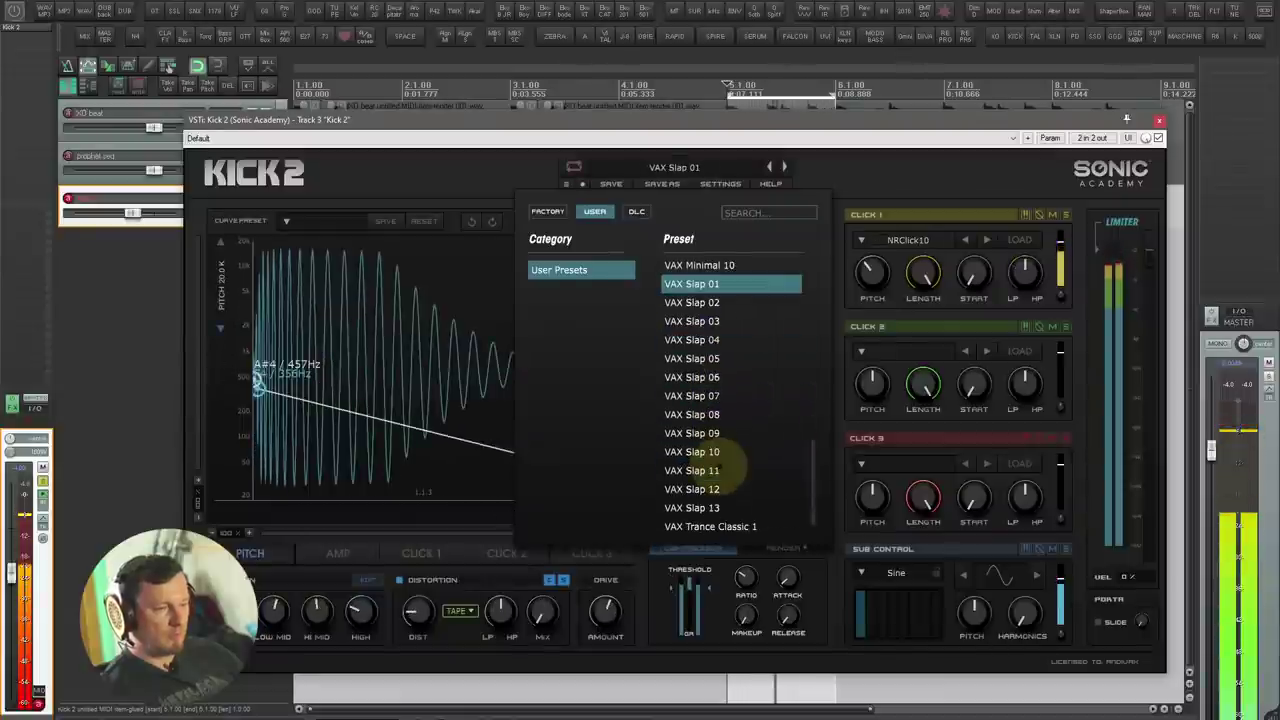
click(718, 377)
click(724, 433)
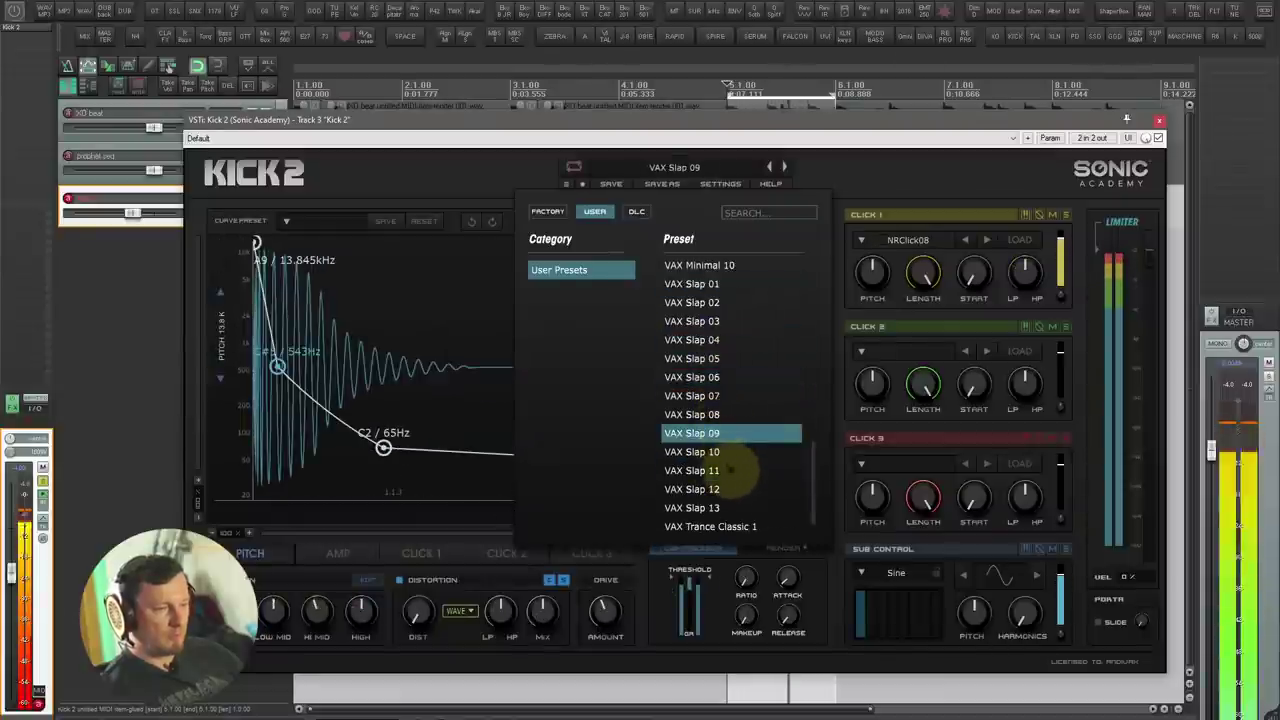
click(722, 489)
click(722, 339)
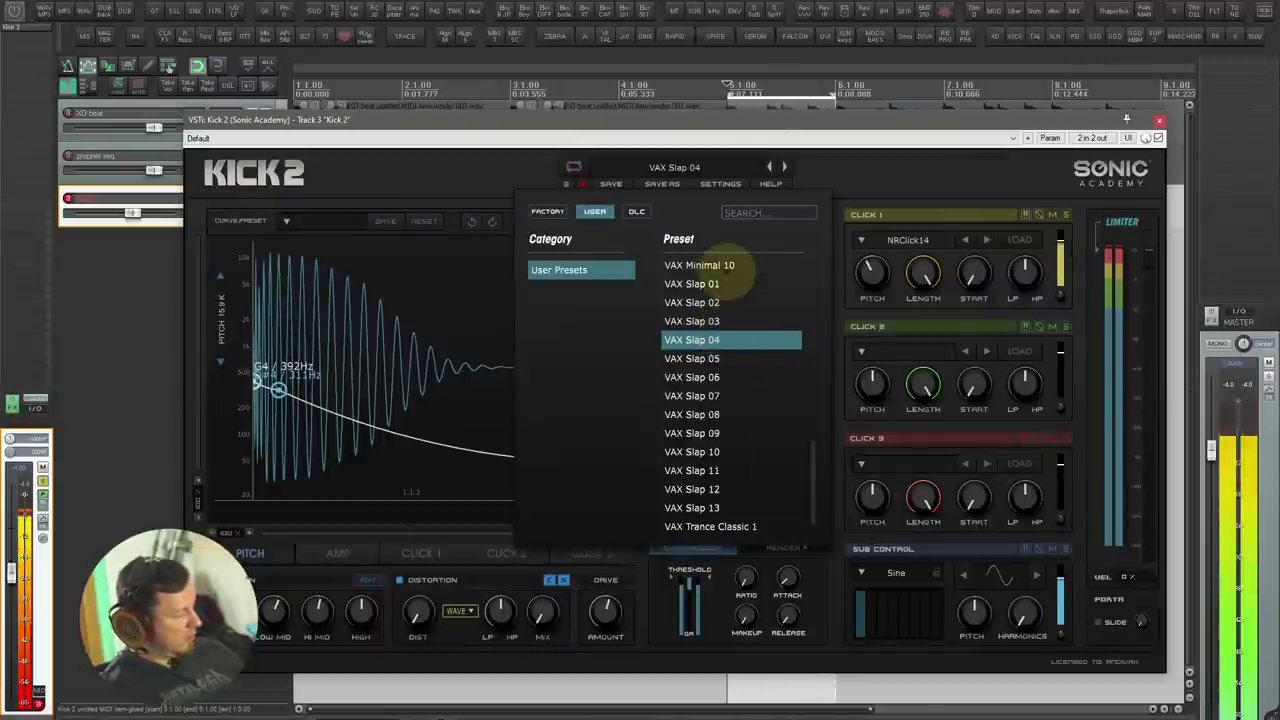
key(space)
click(921, 183)
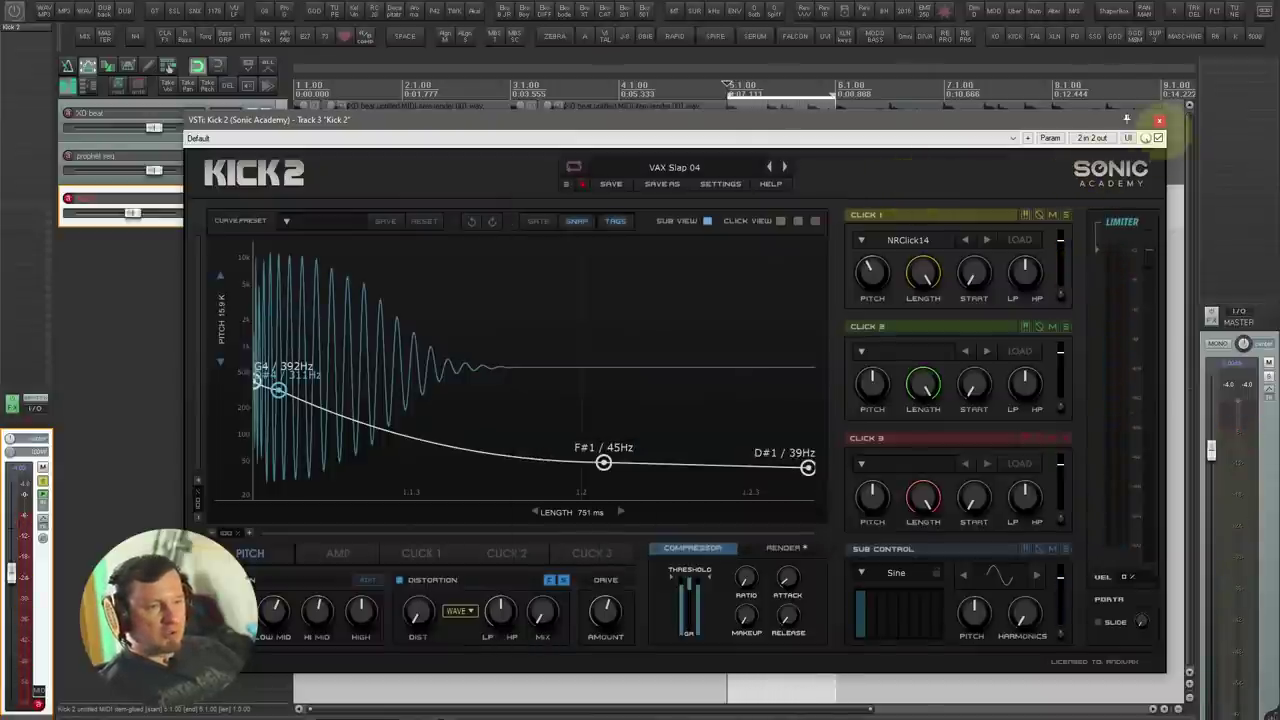
Step: Replace the Kick 2 track with a new track below prophet seq and add Trigger 2 (Steven Slate) to it
click(1159, 120)
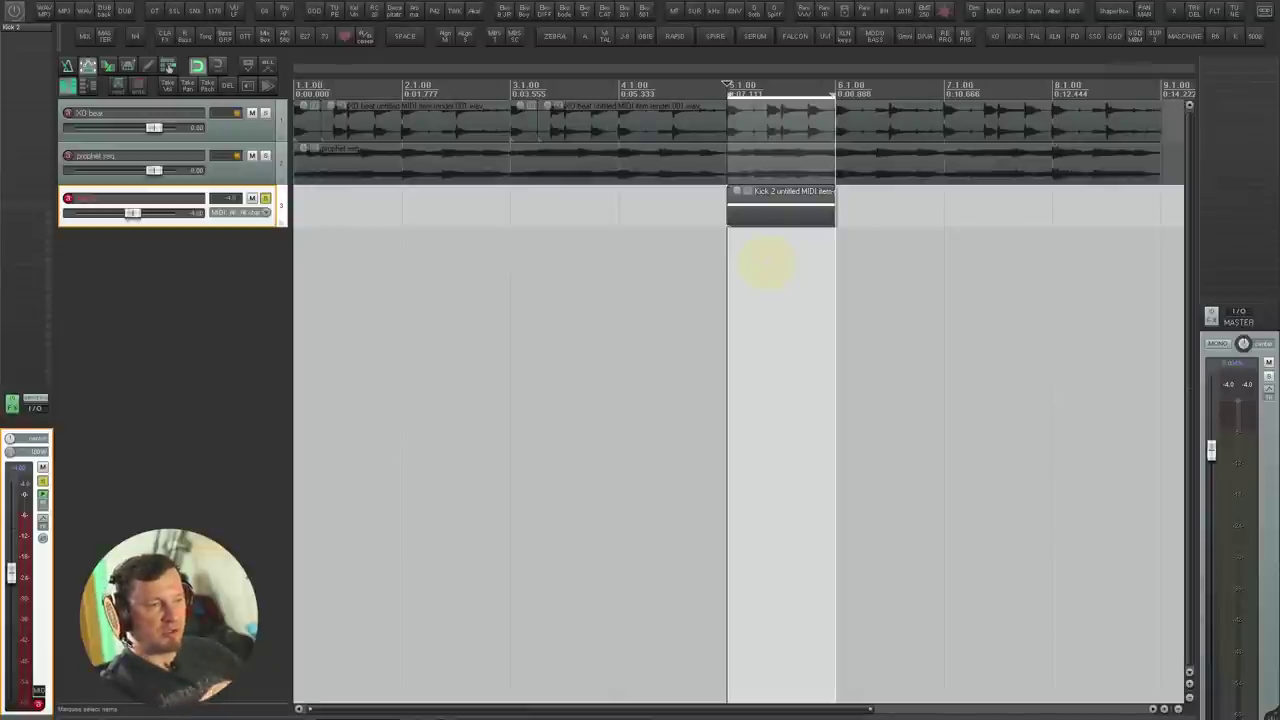
key(ctrl+z)
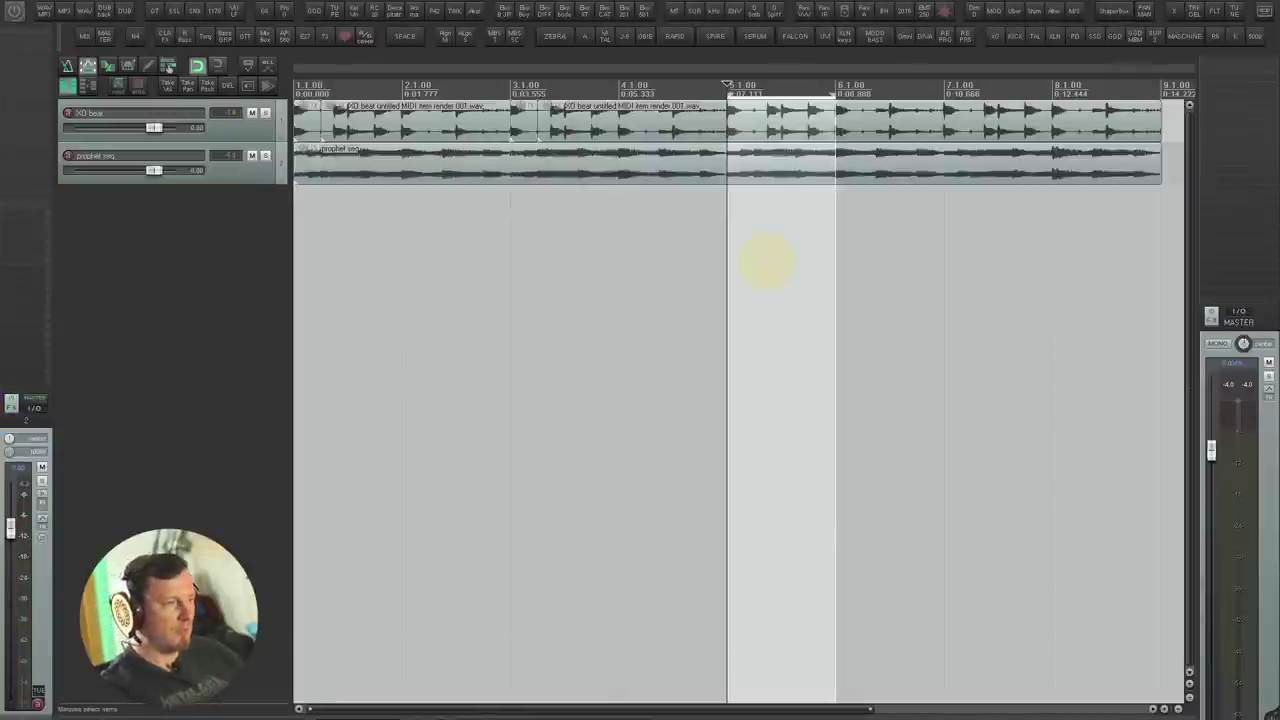
click(195, 163)
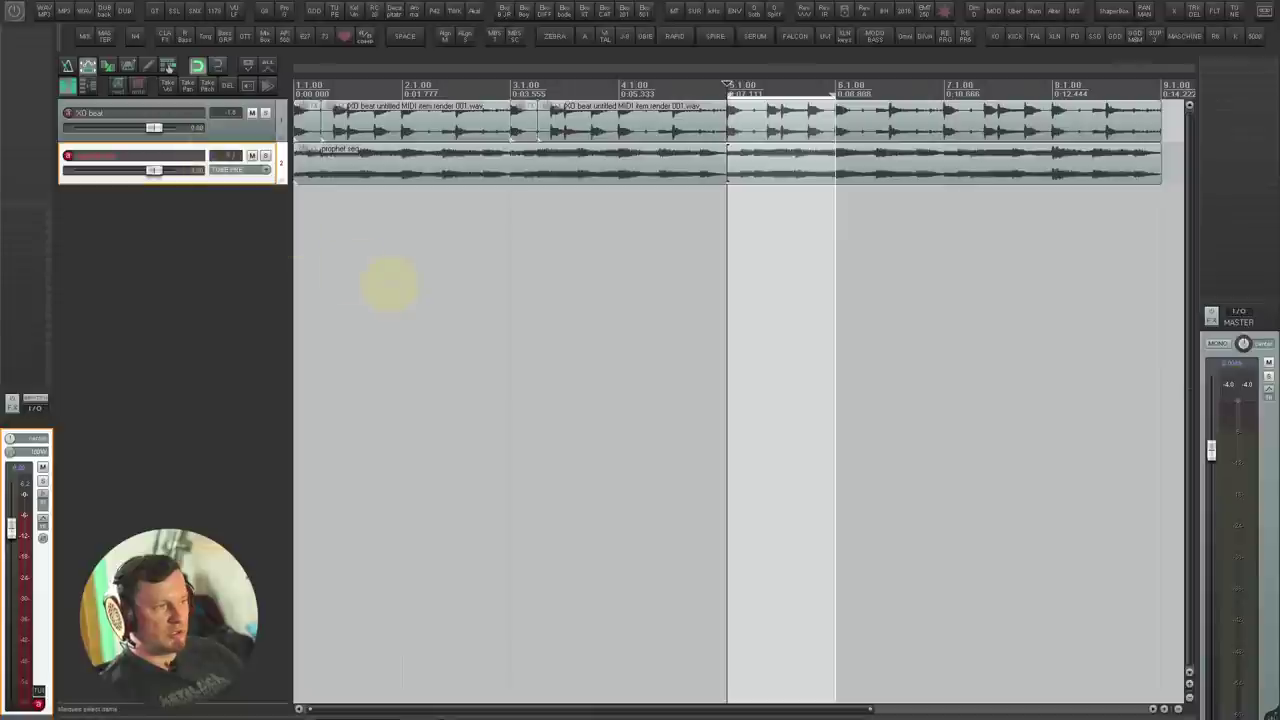
key(ctrl+t)
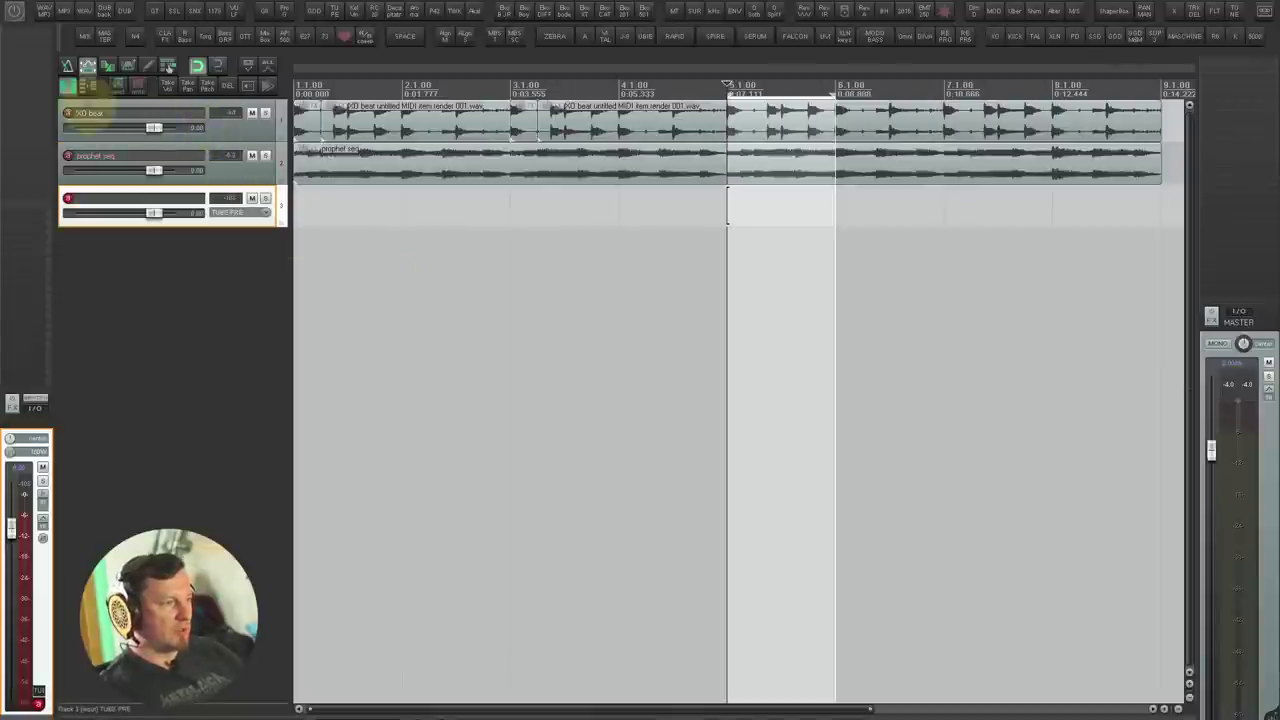
key(f)
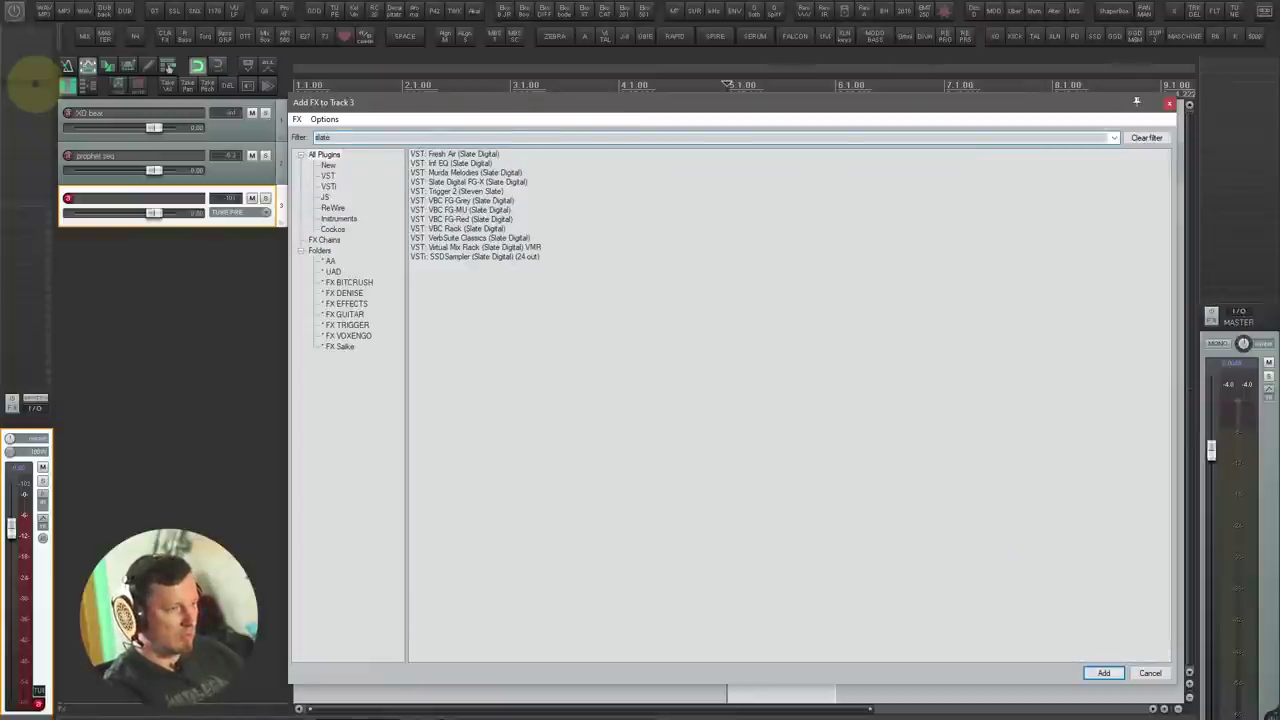
text(tr)
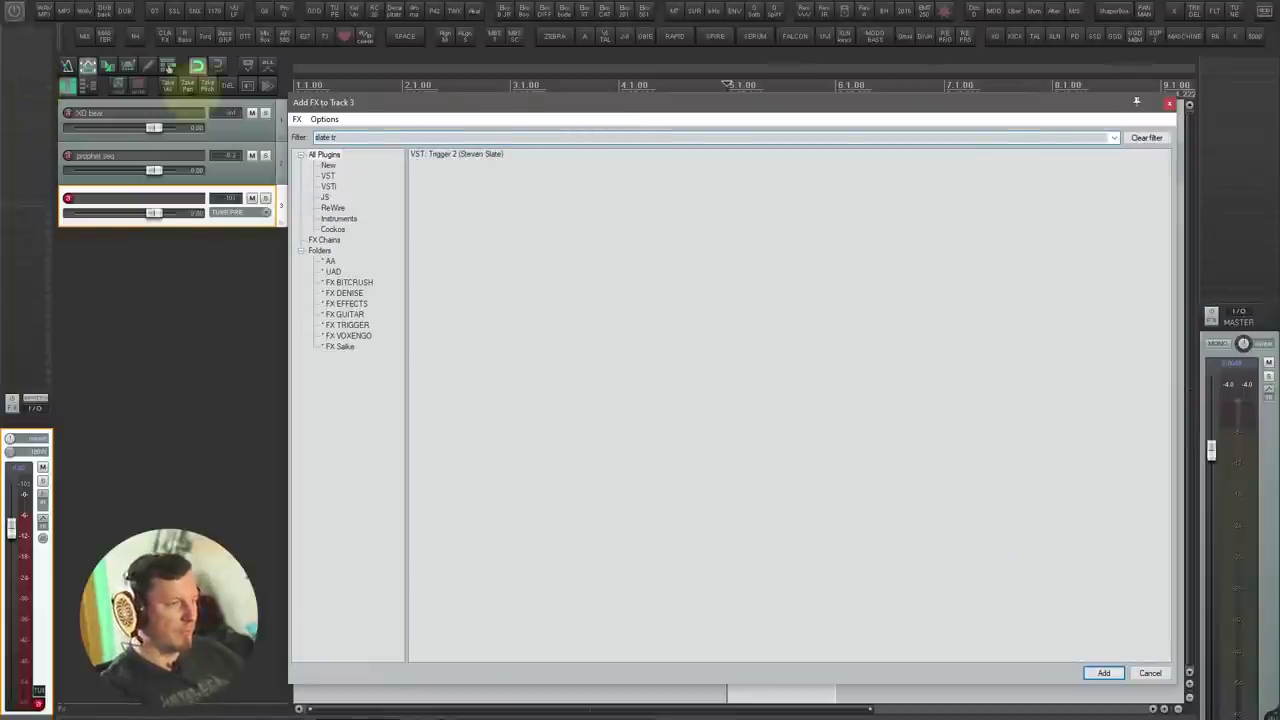
key(Return)
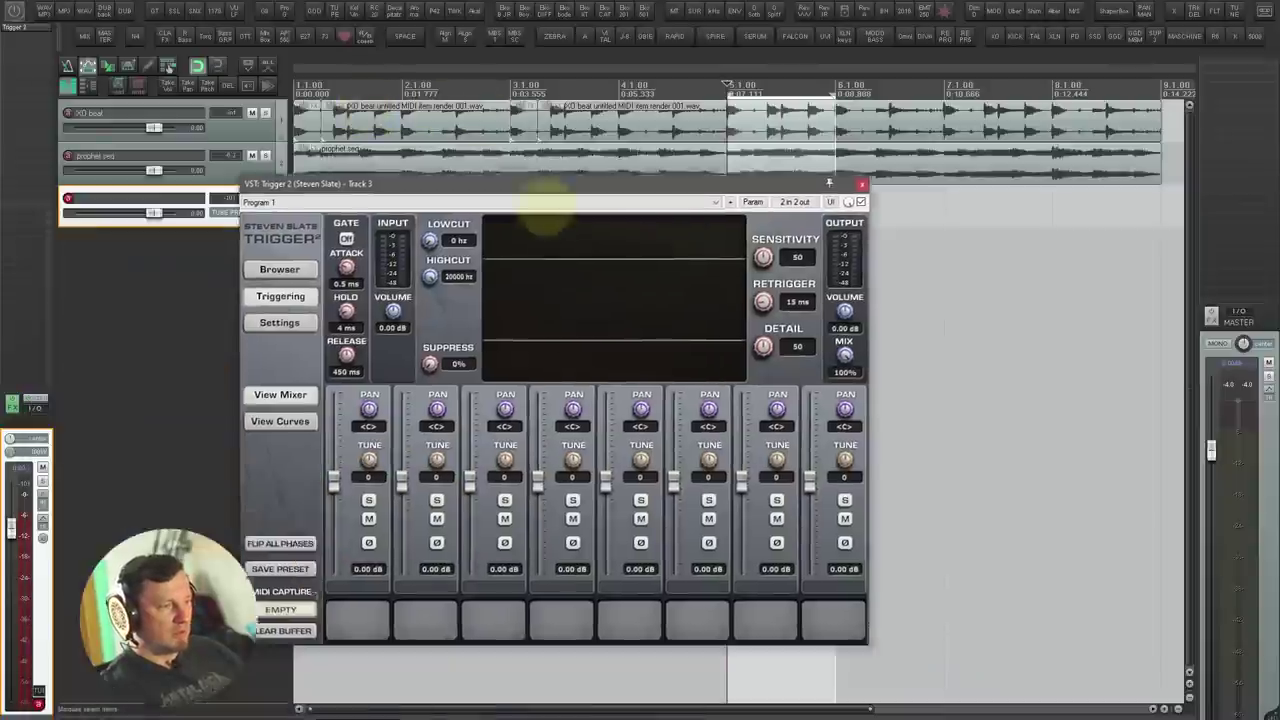
Step: Reposition the Trigger 2 window below the tracks and close it
drag(600, 188, 661, 121)
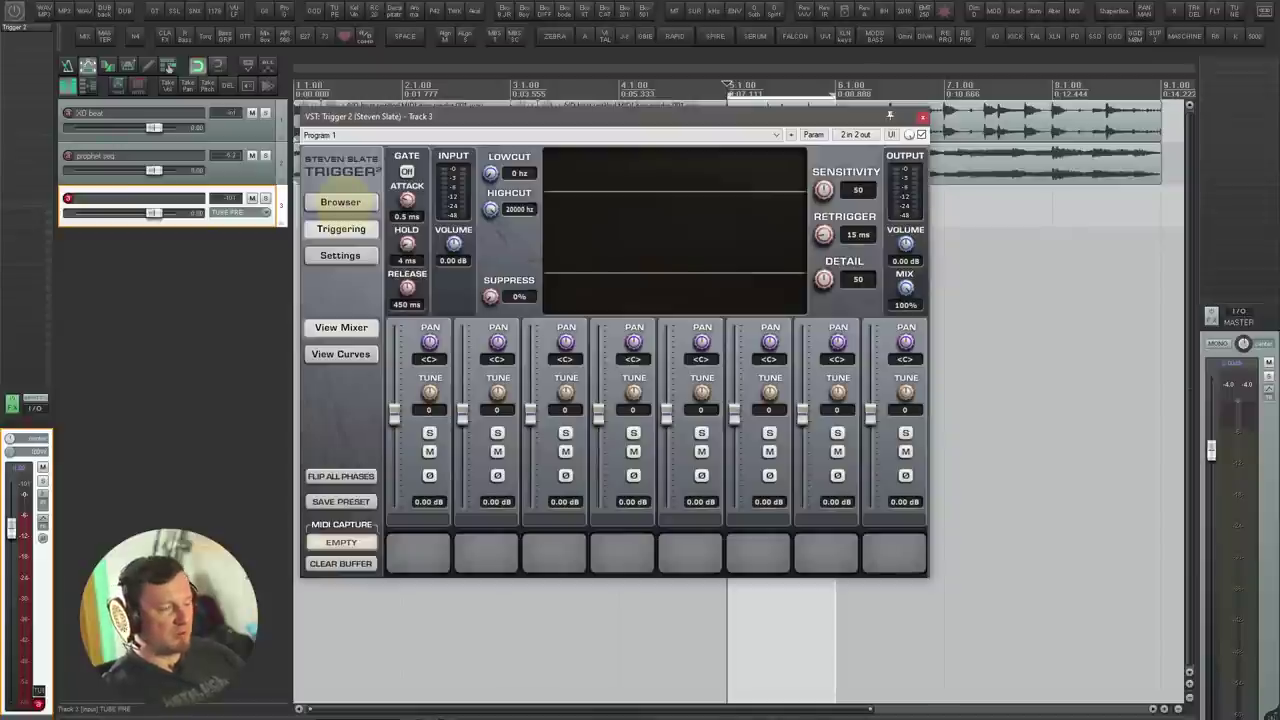
drag(419, 116, 495, 237)
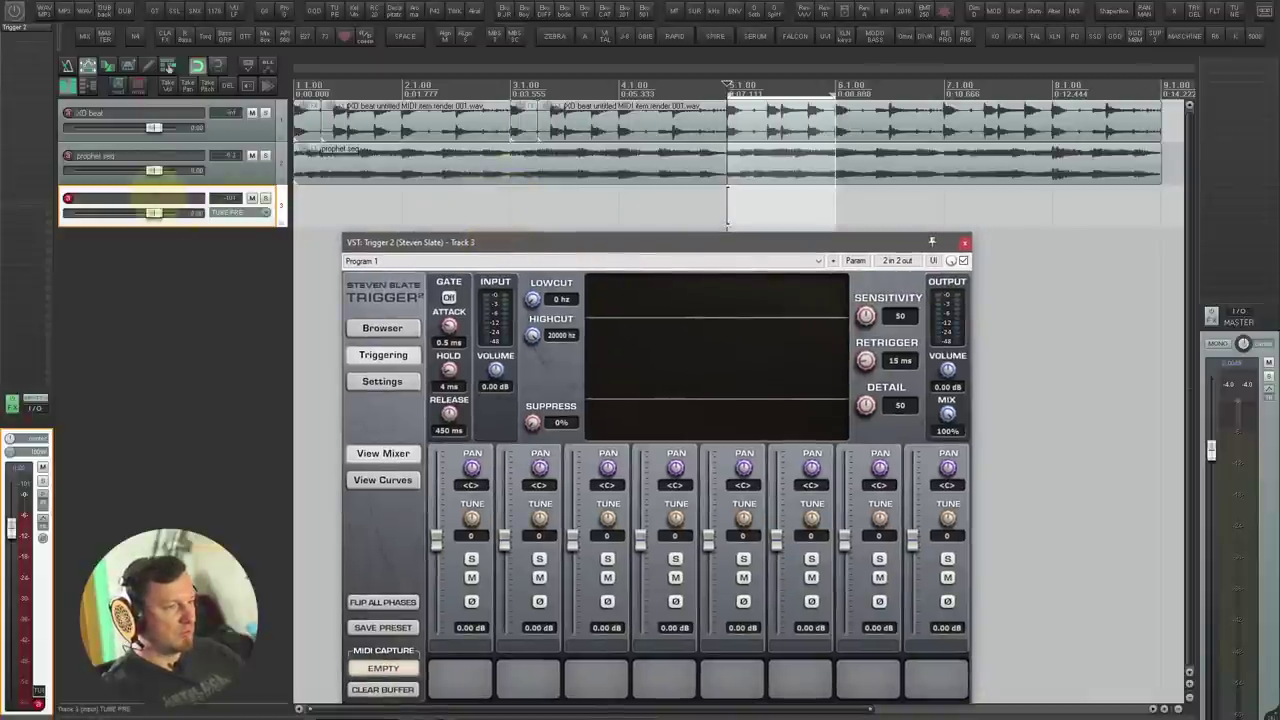
drag(607, 242, 608, 251)
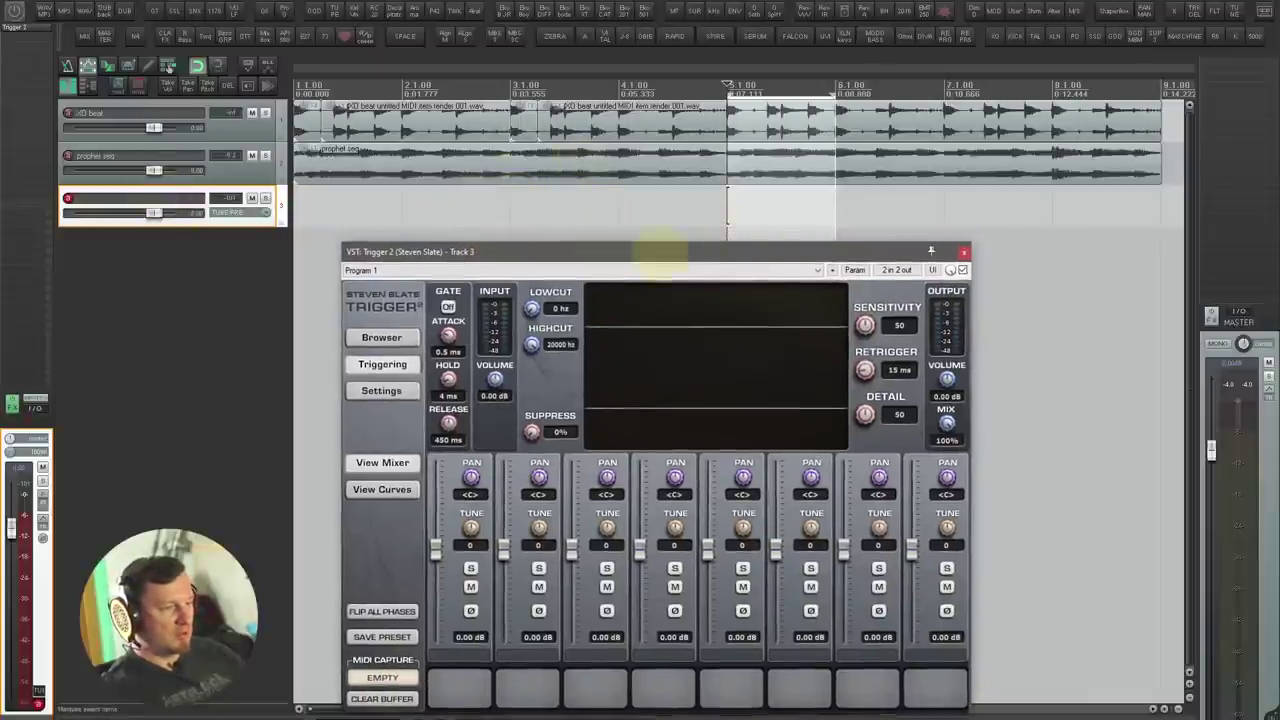
key(Escape)
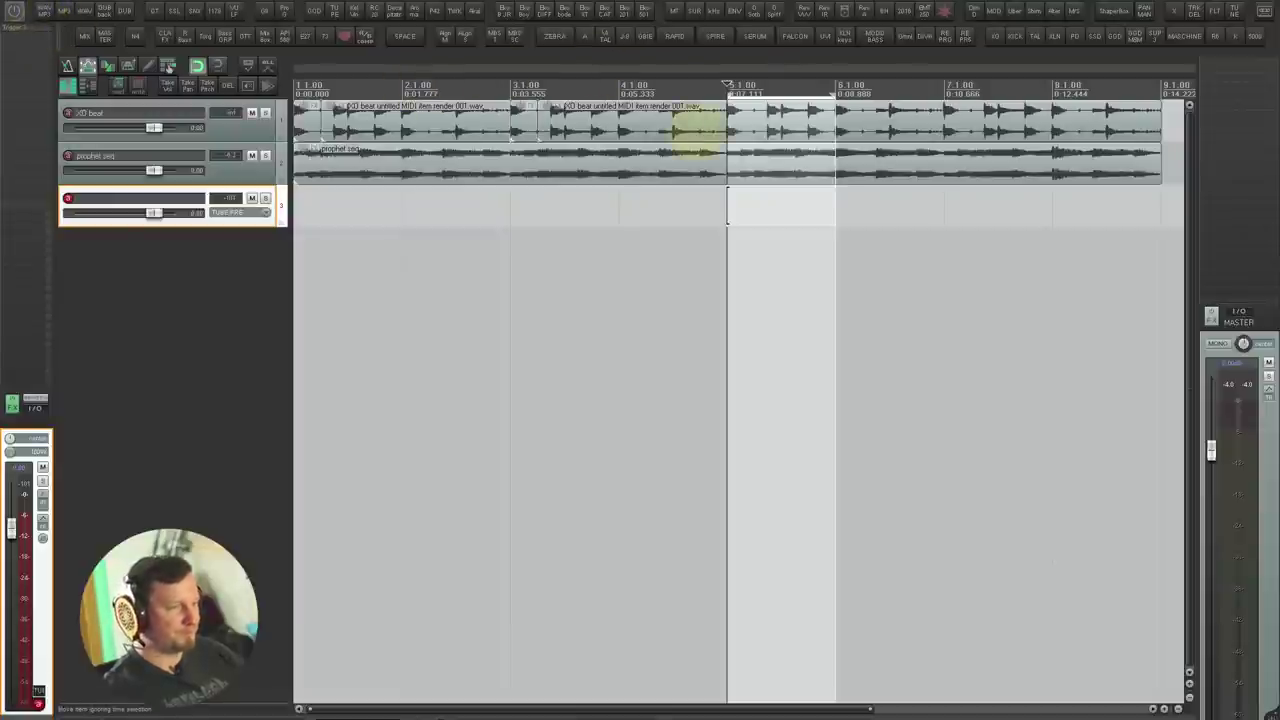
Step: Browse the media files to the KSHMR 3 solo snare drum loops folder and preview KSHMR_Snare_Loop_02_126.wav
key(ctrl+alt+x)
click(316, 490)
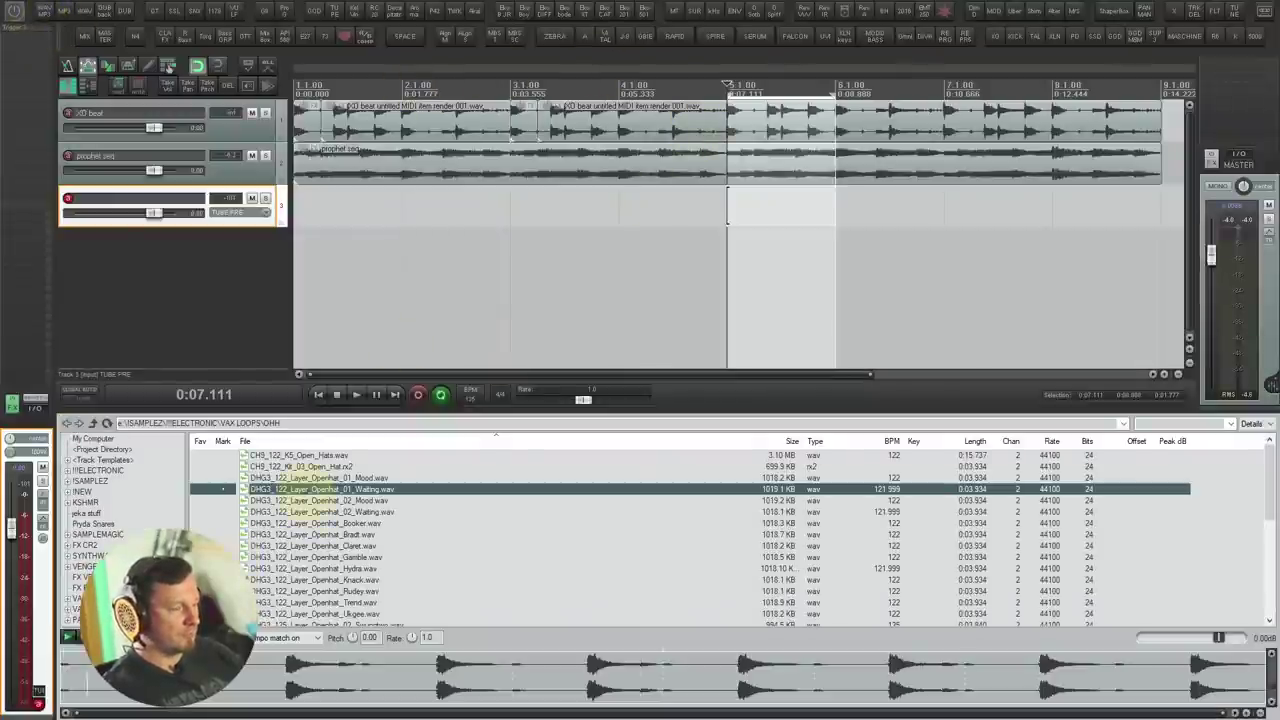
key(BackSpace)
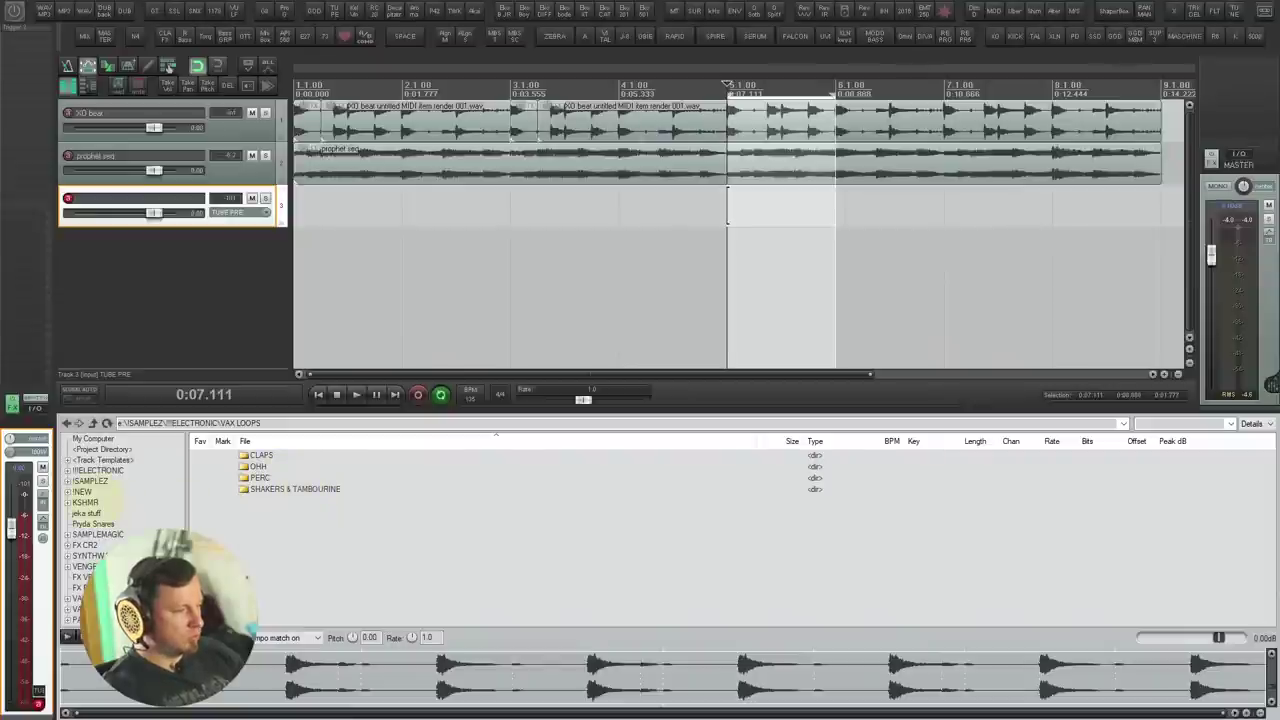
click(88, 502)
double_click(302, 467)
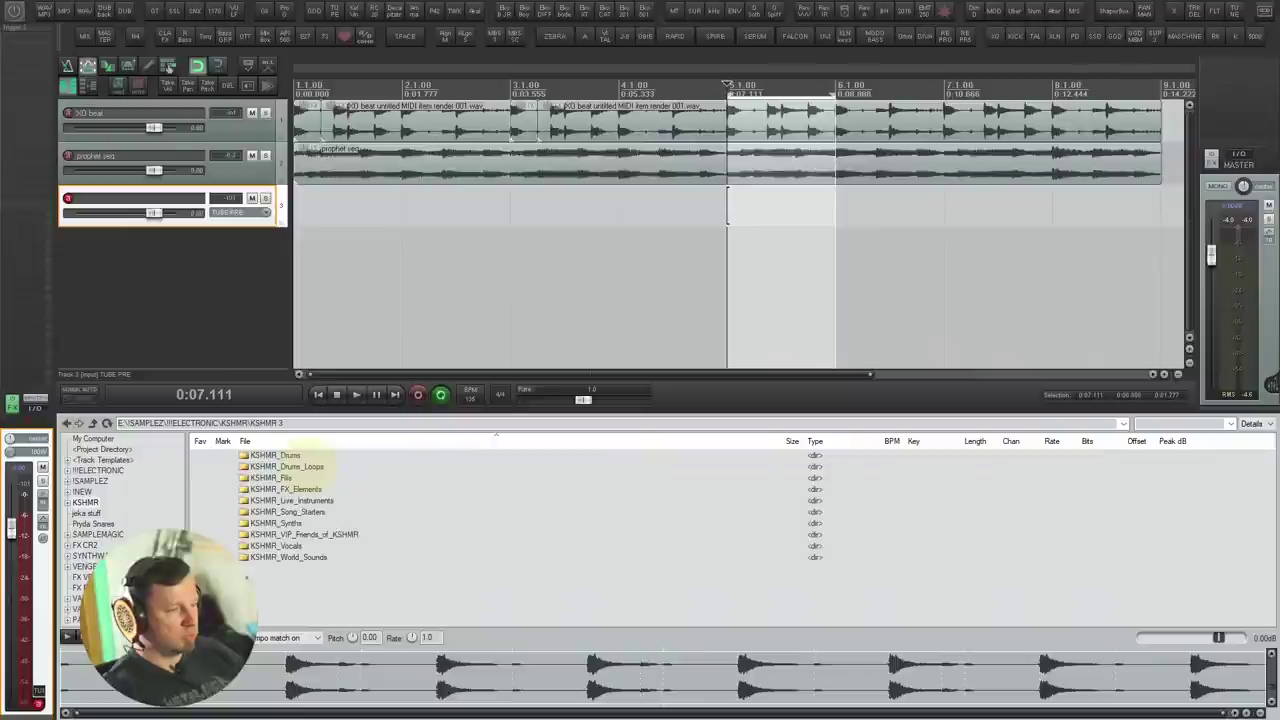
double_click(288, 467)
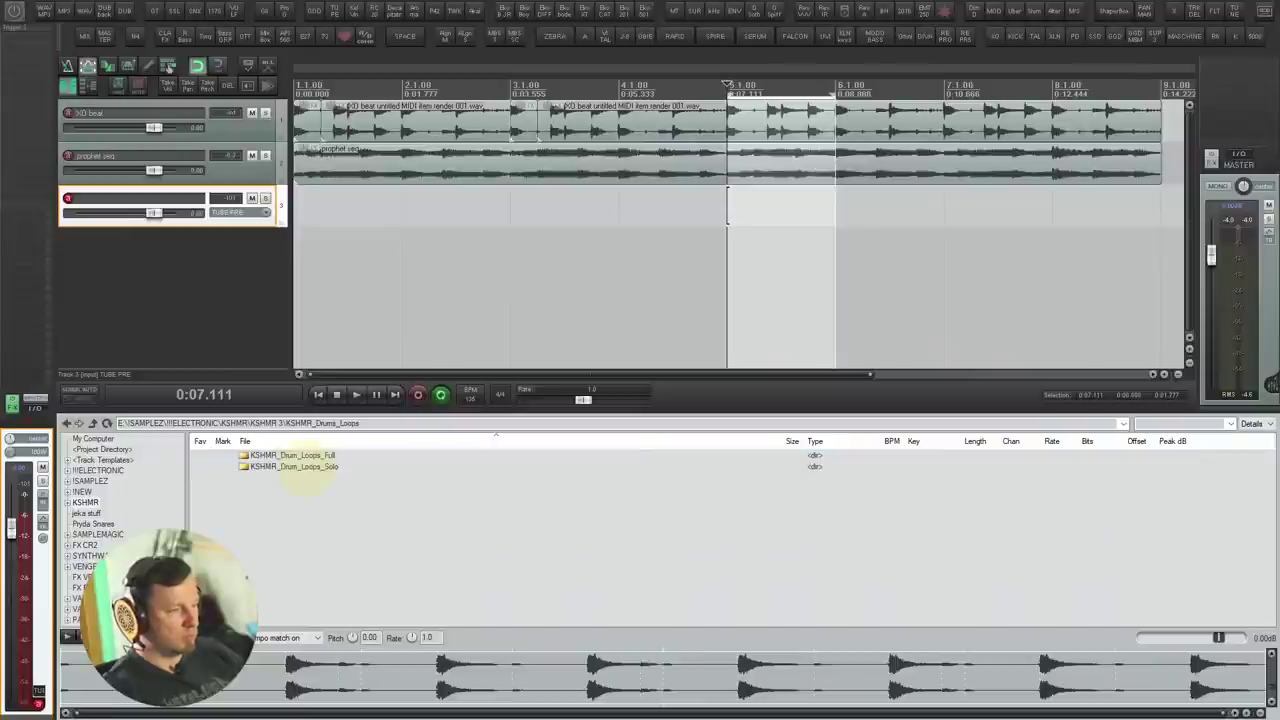
double_click(294, 467)
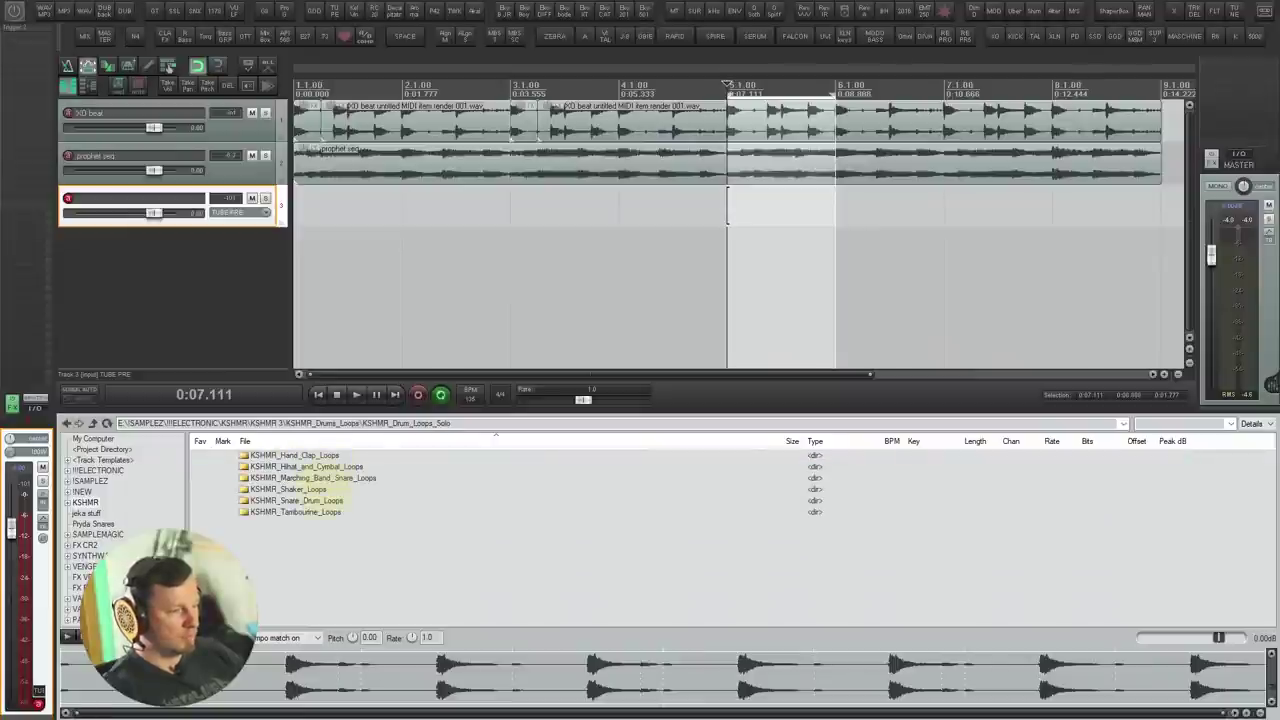
double_click(328, 500)
key(Down)
key(Down)
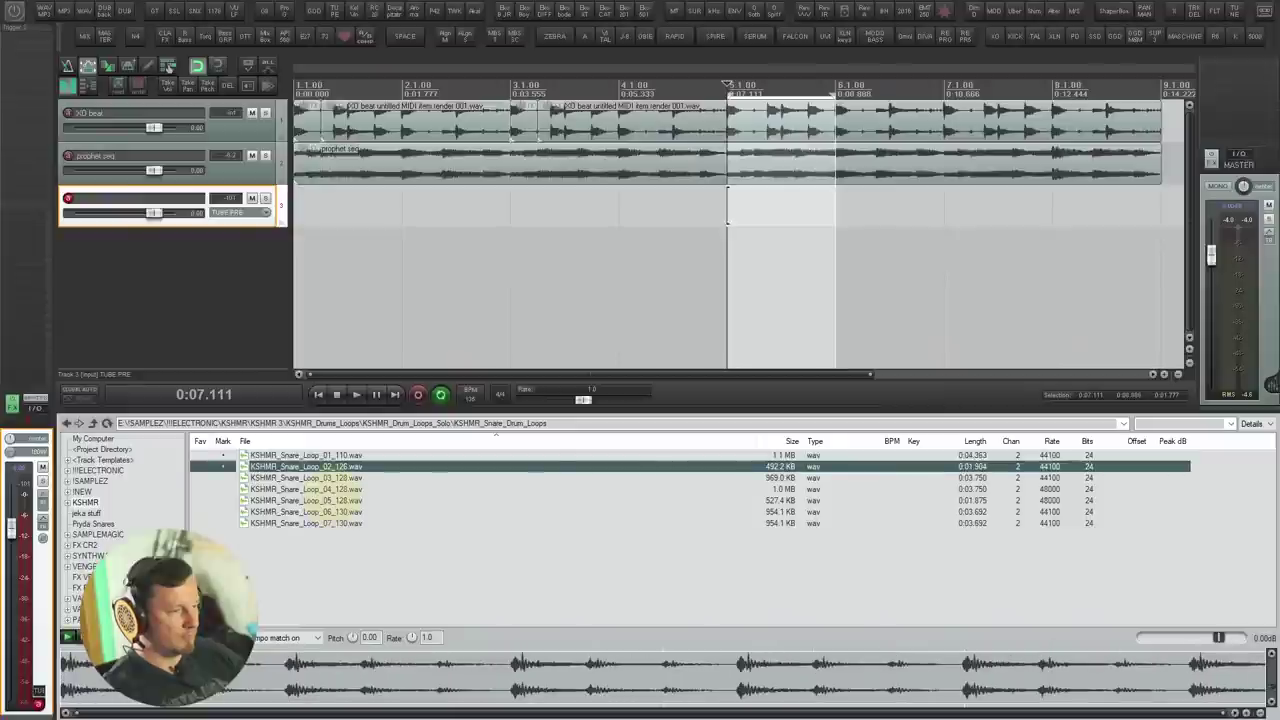
Step: Preview the next KSHMR snare loops and insert KSHMR_Snare_Loop_05_128.wav on the Trigger 2 track at bar 5
key(Down)
key(Down)
key(Down)
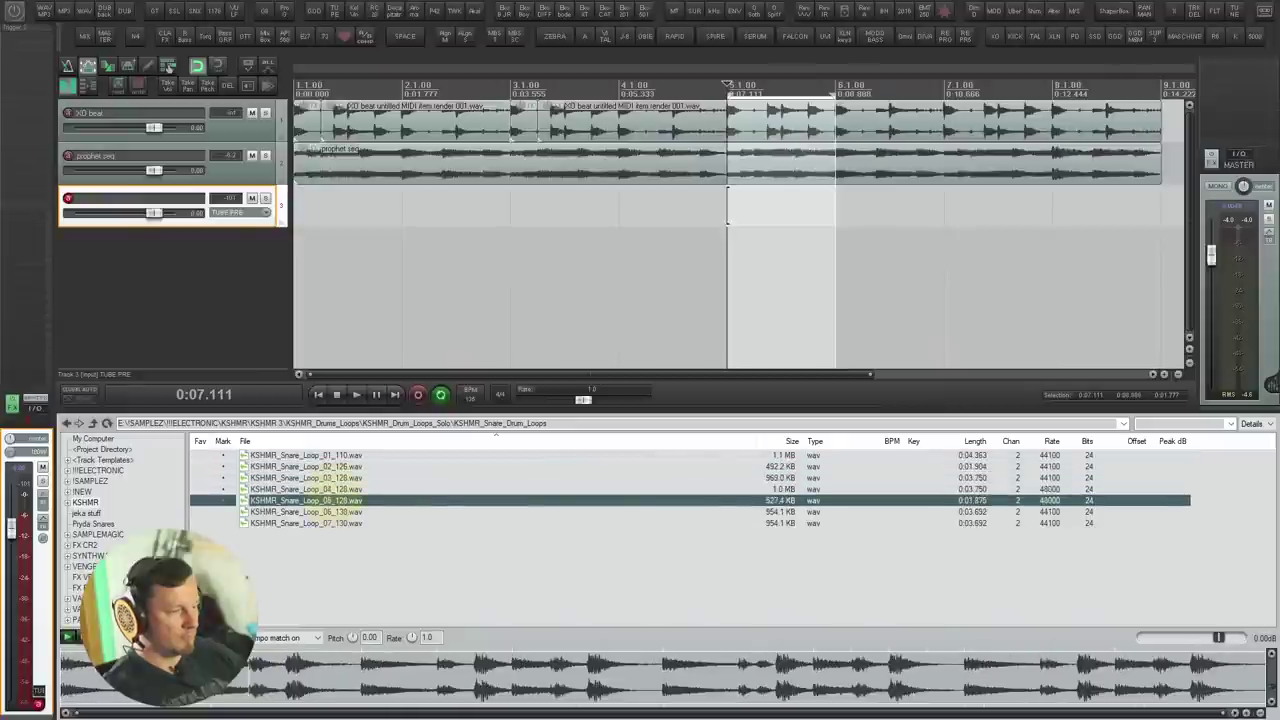
key(Down)
key(Up)
key(Return)
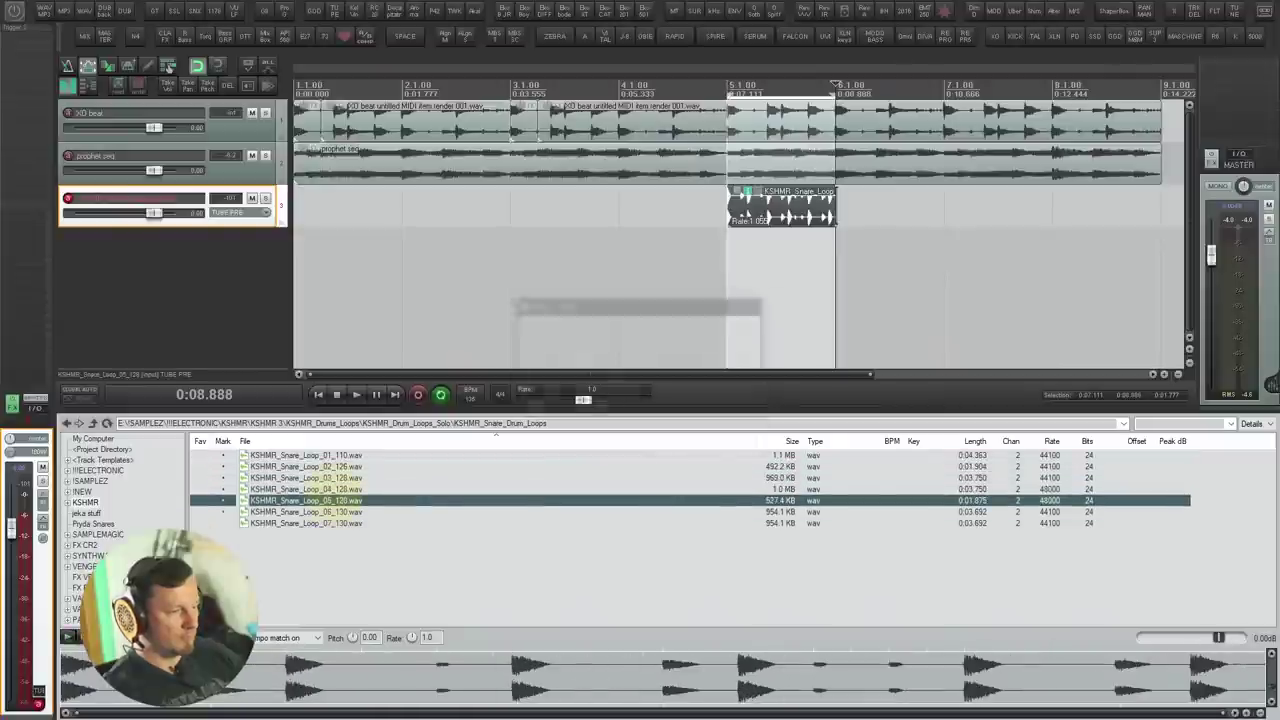
Step: Close the media browser, reset the snare loop's playback rate and fit the time selection to the loop
key(ctrl+alt+x)
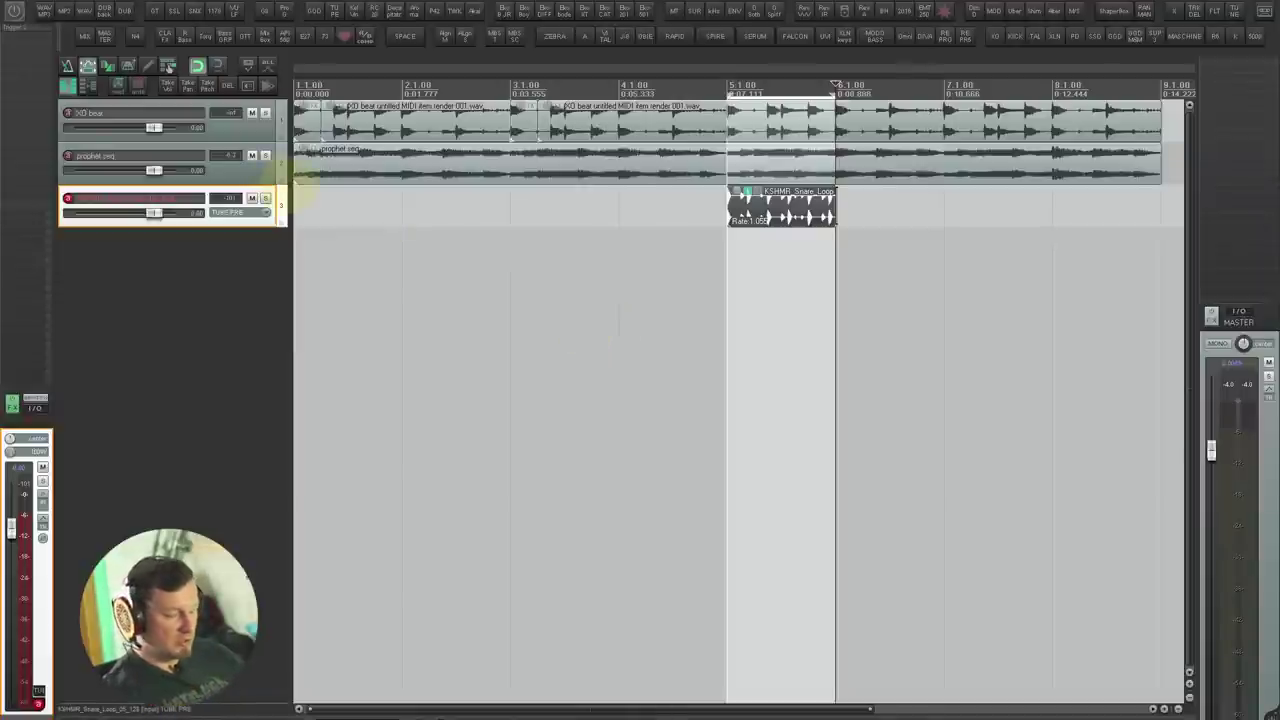
key(shift+r)
key(shift+t)
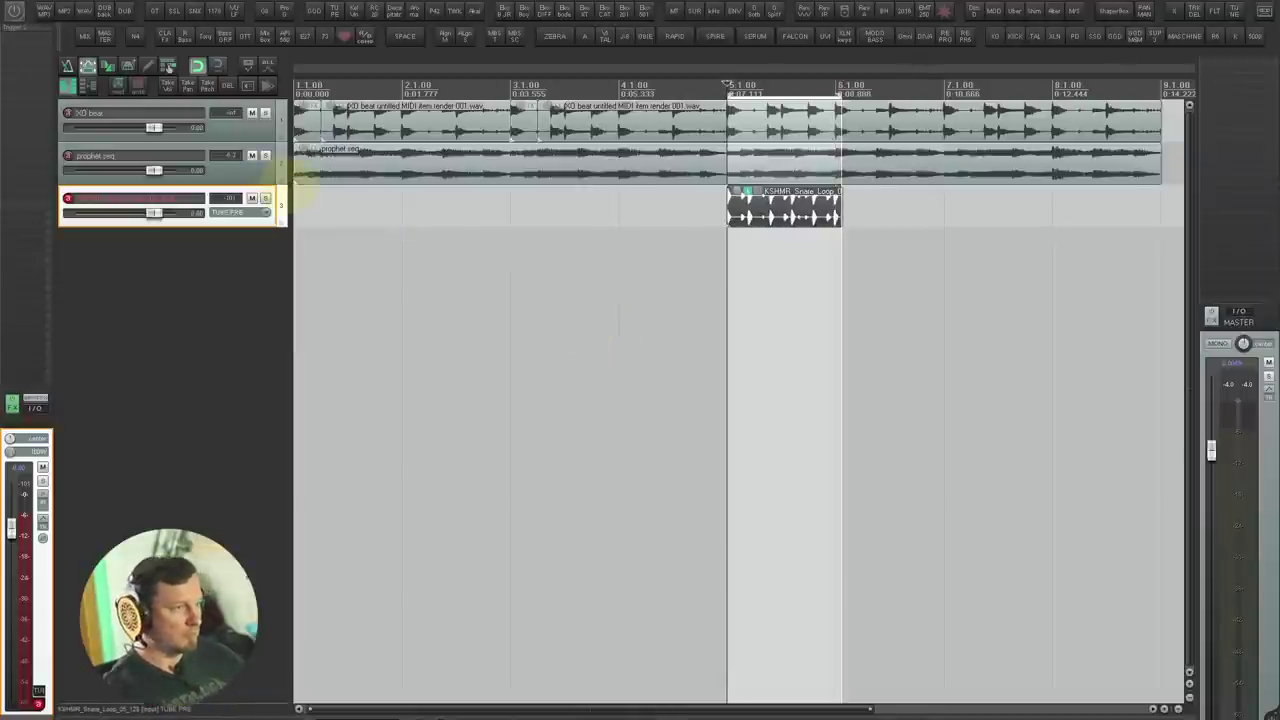
Step: Open Trigger 2 on the snare loop track and load Kick 10.prs from the All American Kit in SSD Platinum Kit Presets
click(16, 22)
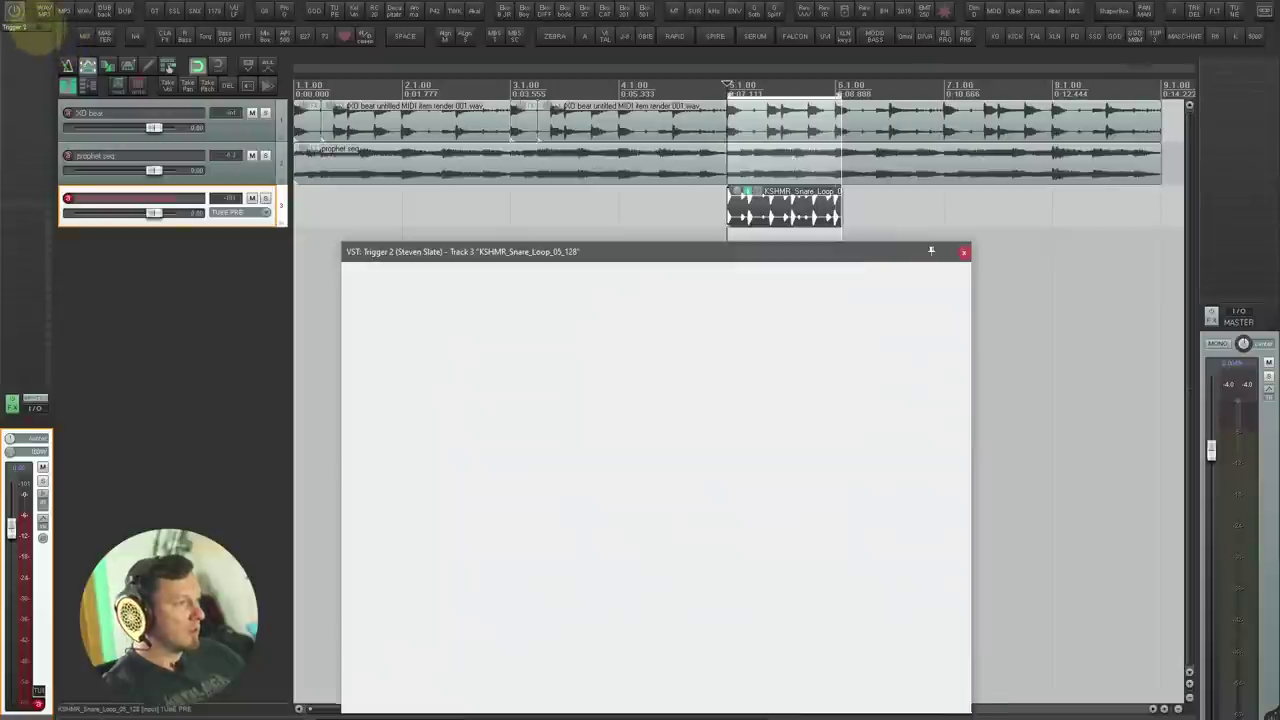
drag(625, 251, 650, 222)
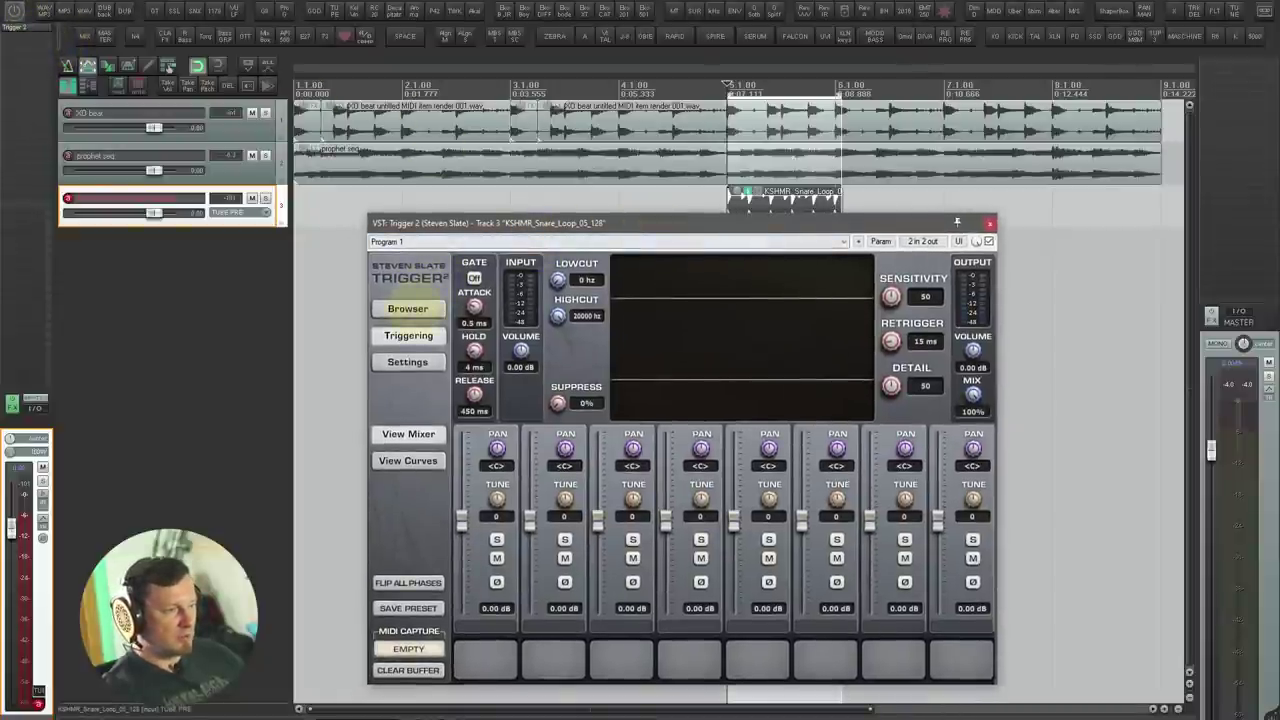
click(408, 308)
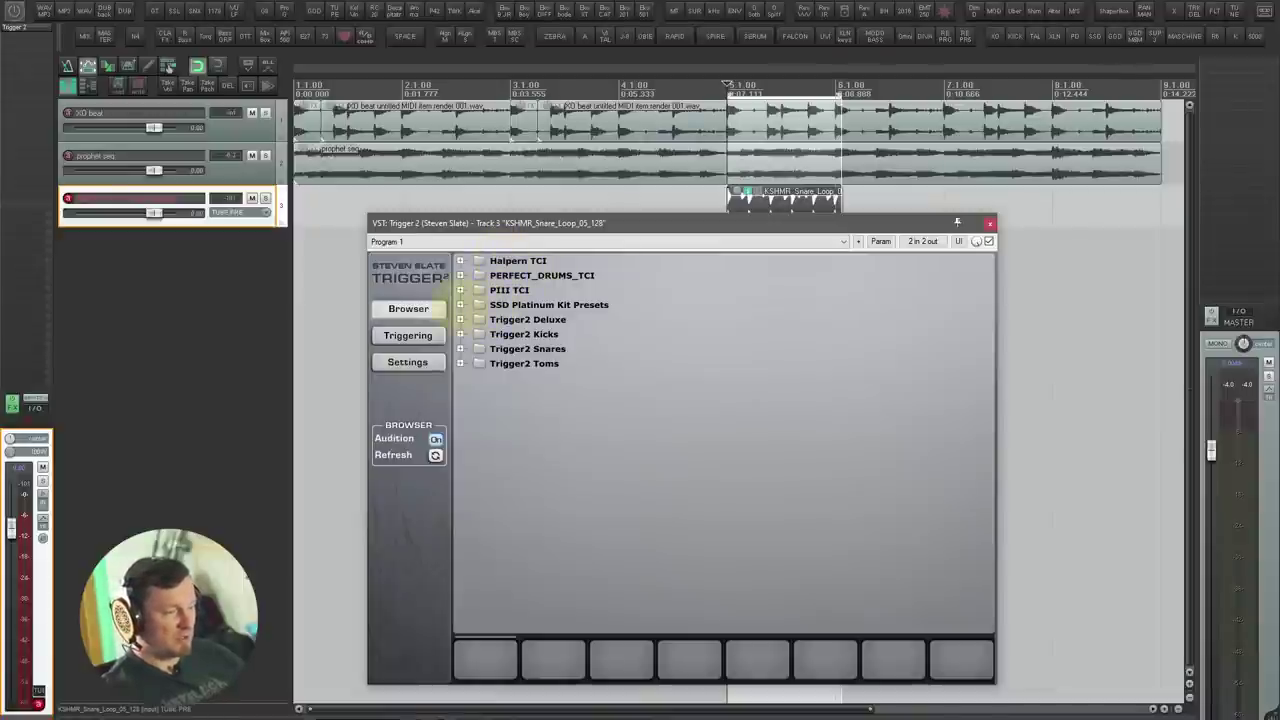
click(460, 304)
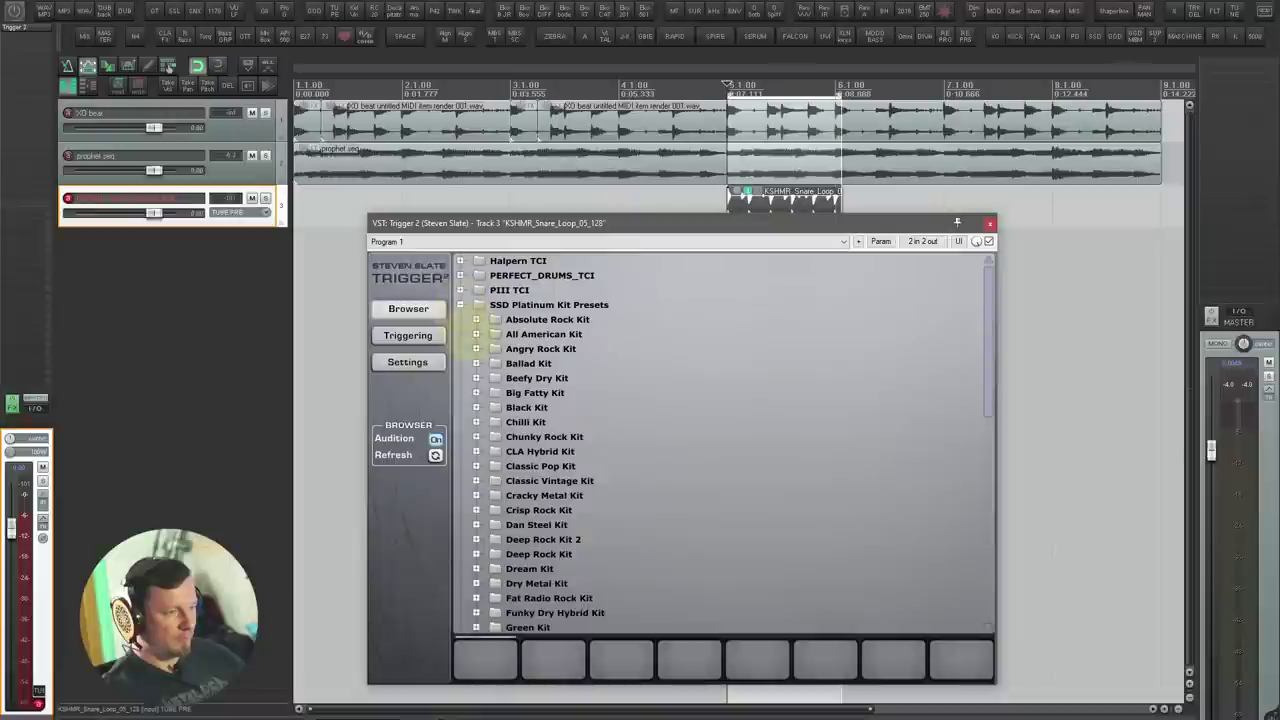
click(476, 334)
double_click(535, 349)
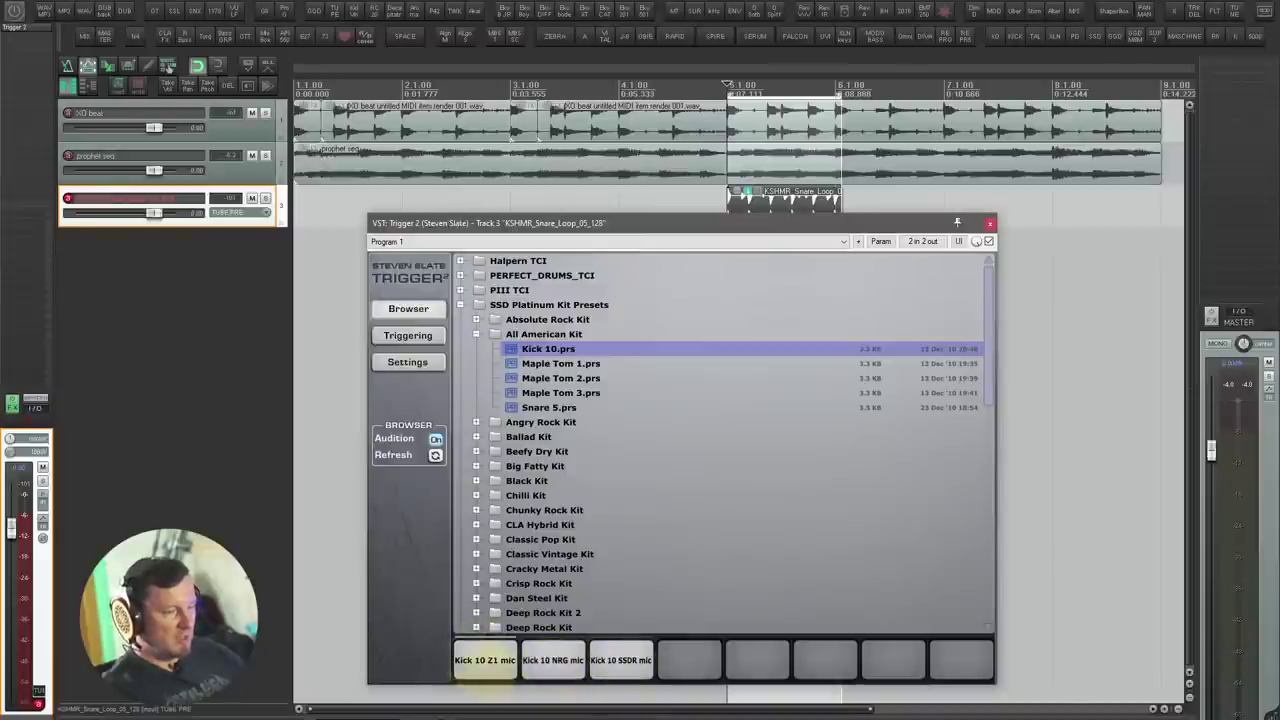
Step: Audition the Kick 10 Z1, NRG and SSDR mic samples loaded in Trigger 2
click(485, 660)
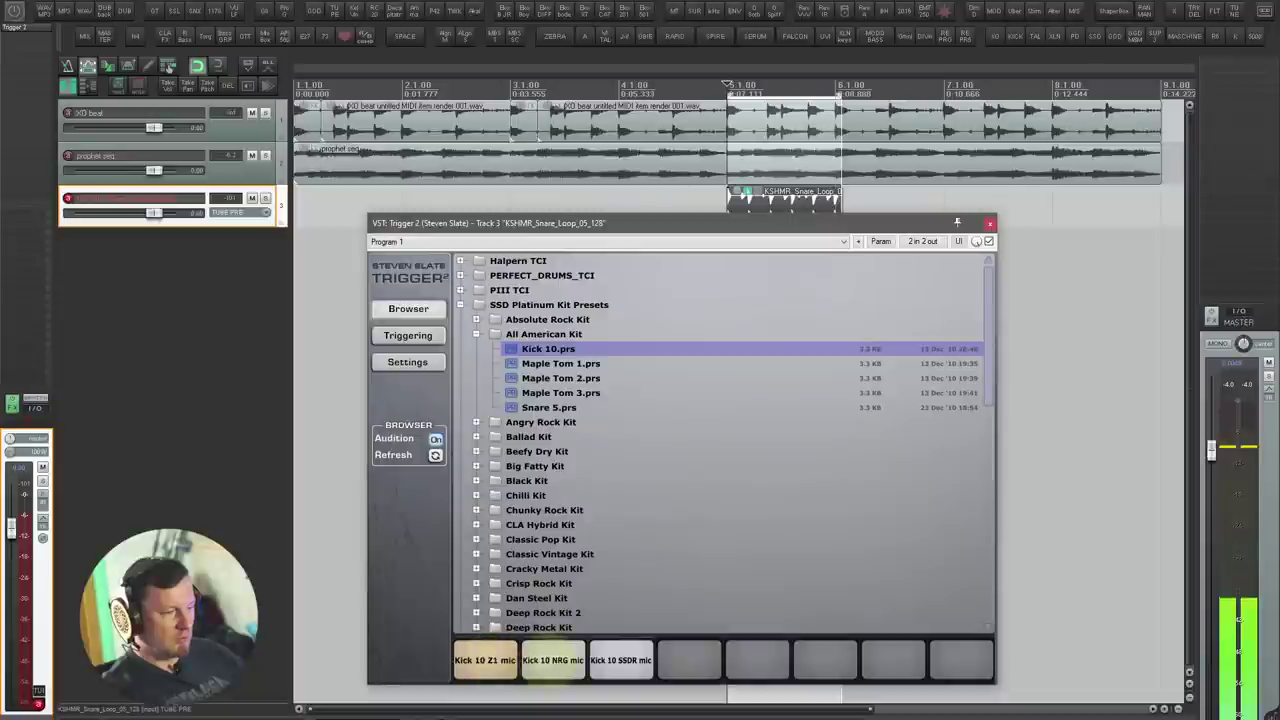
click(553, 660)
click(620, 660)
click(485, 660)
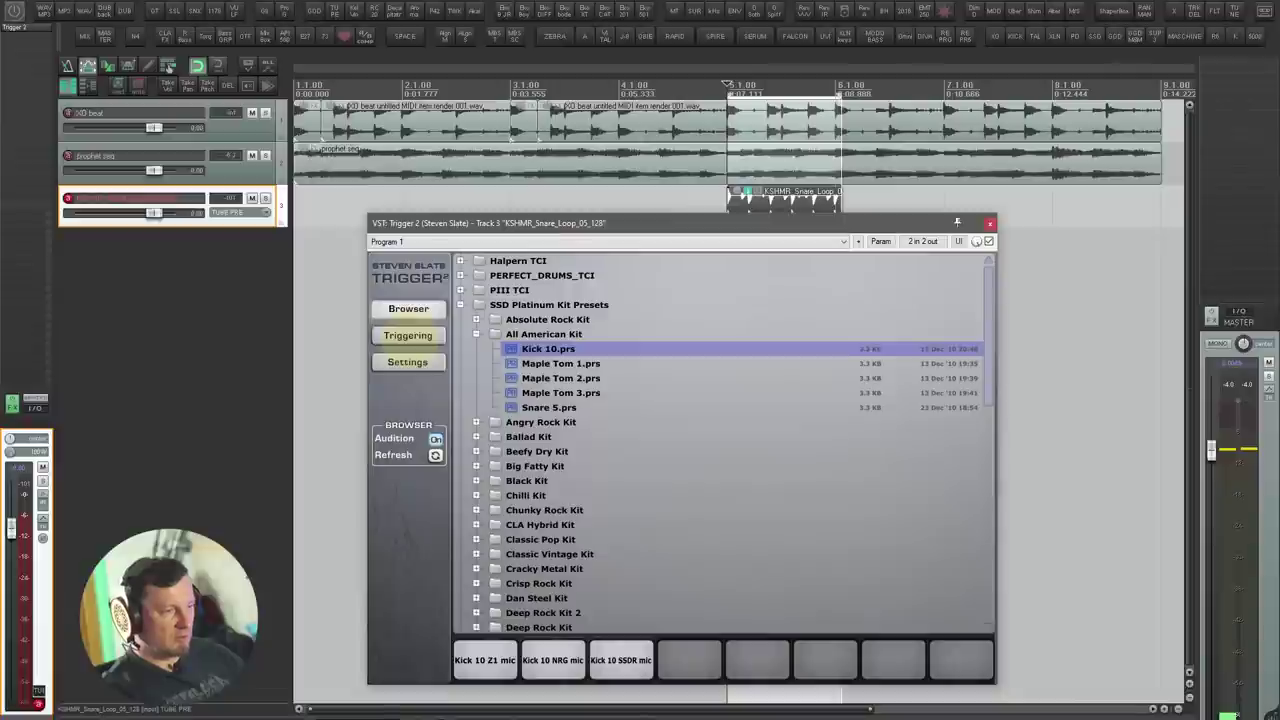
Step: Examine Trigger 2's triggering page with its mixer and curves, and reposition the window to uncover the snare loop
click(408, 335)
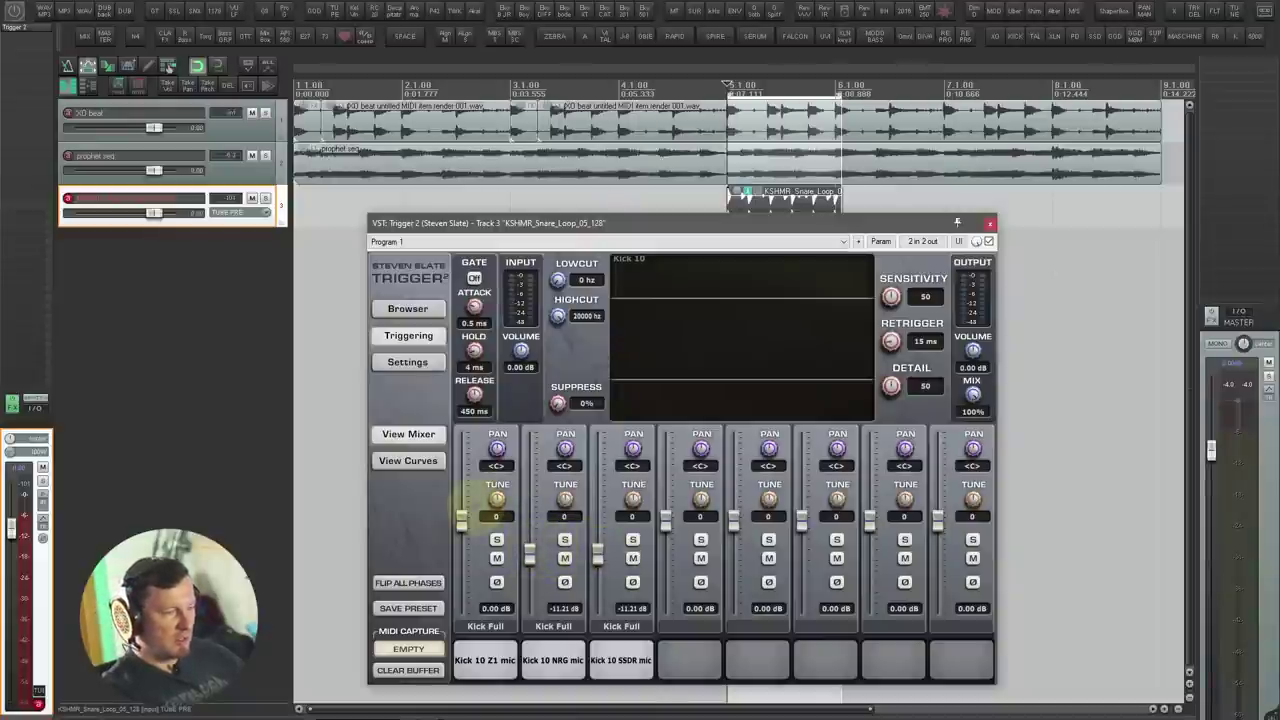
click(412, 464)
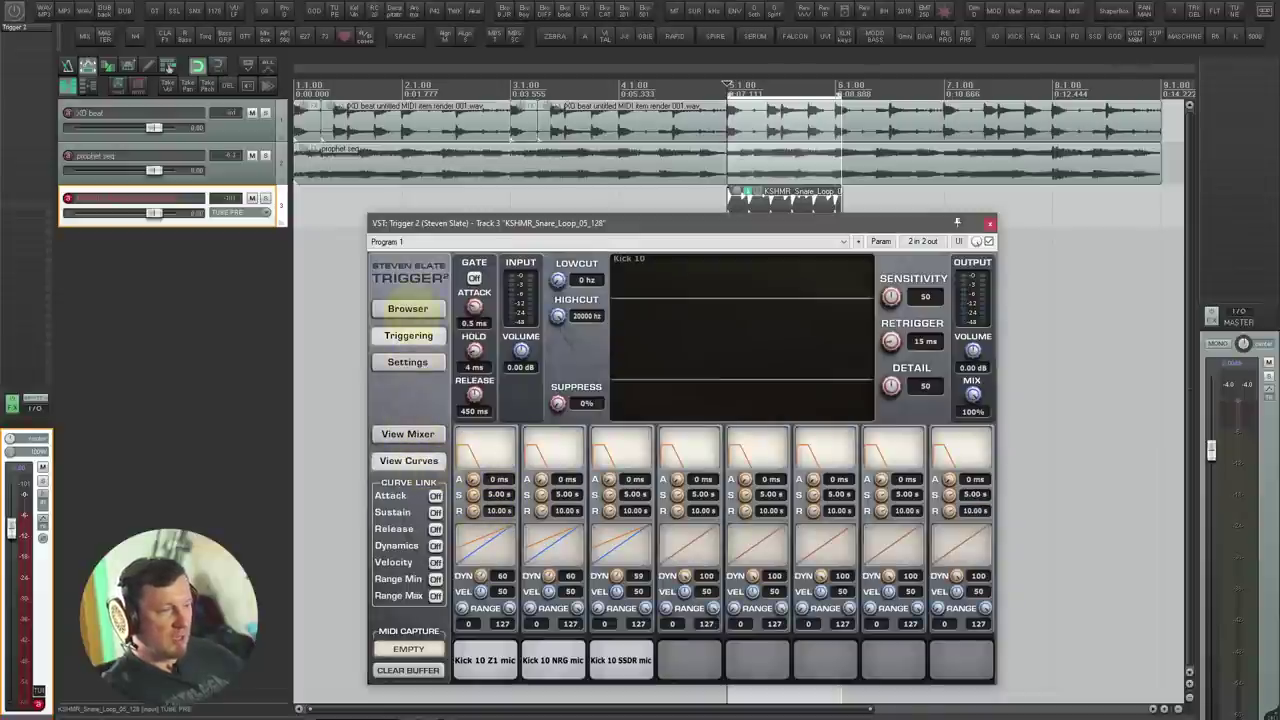
click(408, 308)
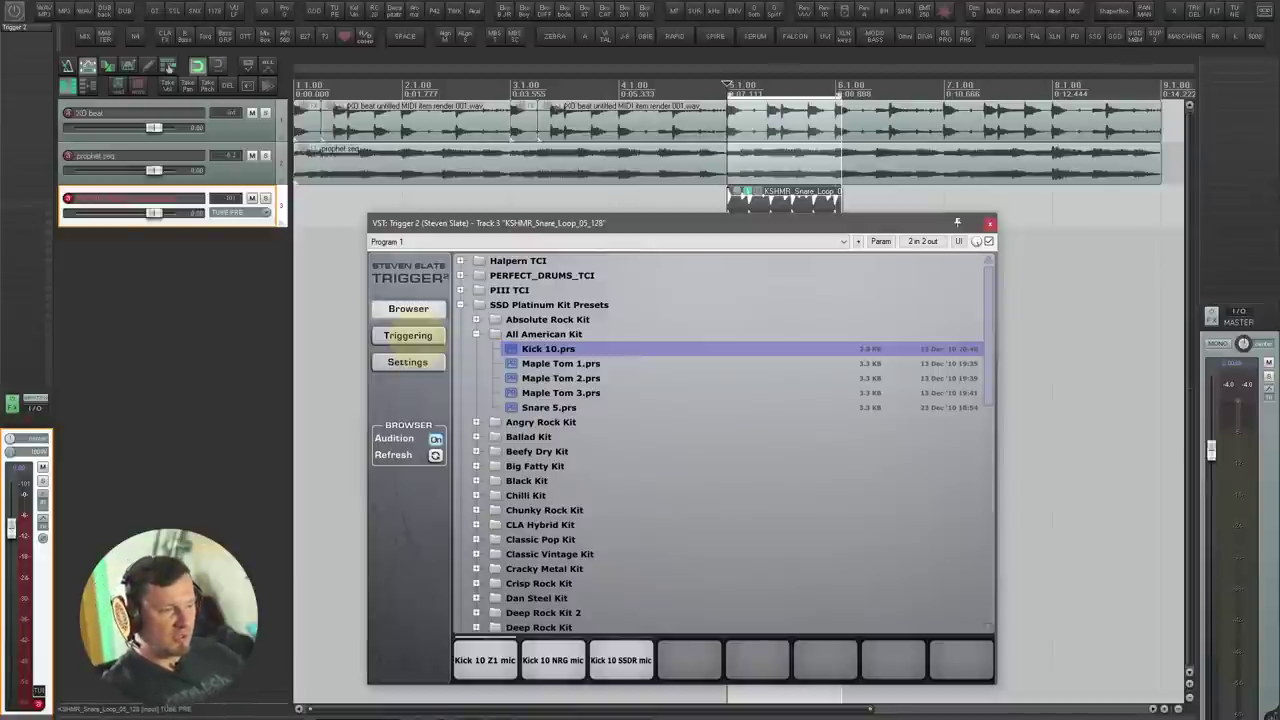
click(408, 335)
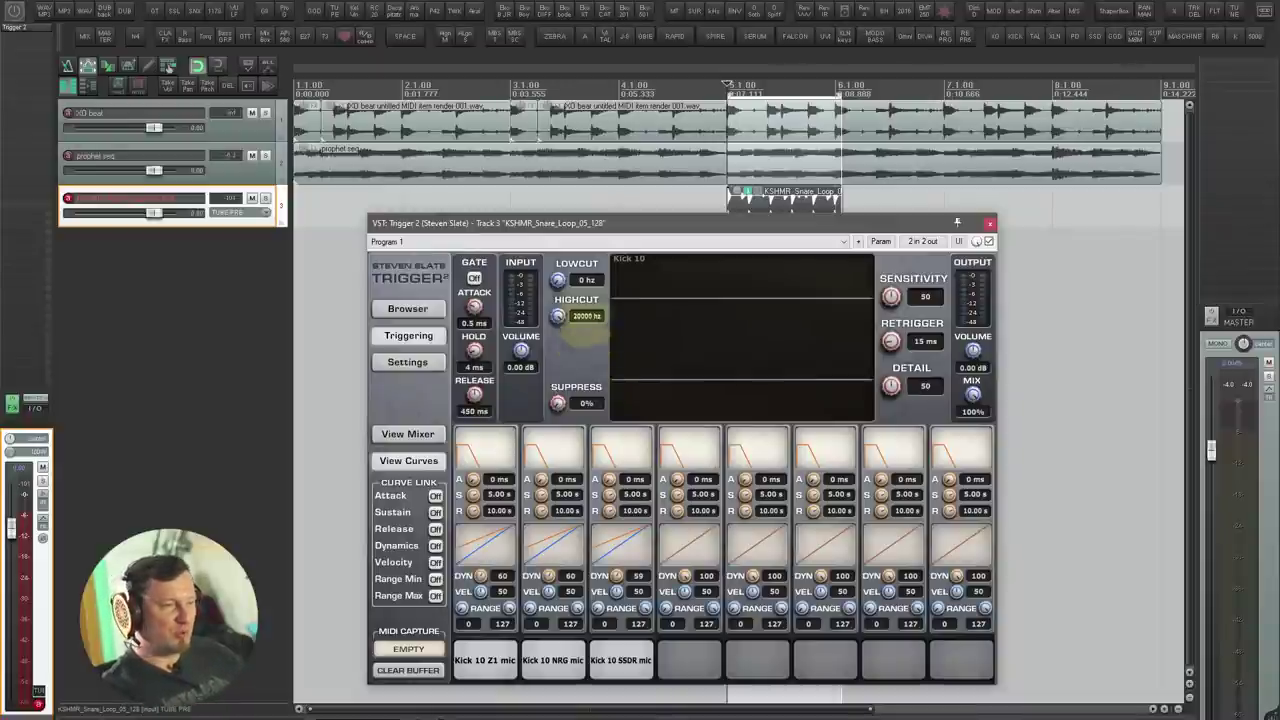
drag(671, 222, 632, 236)
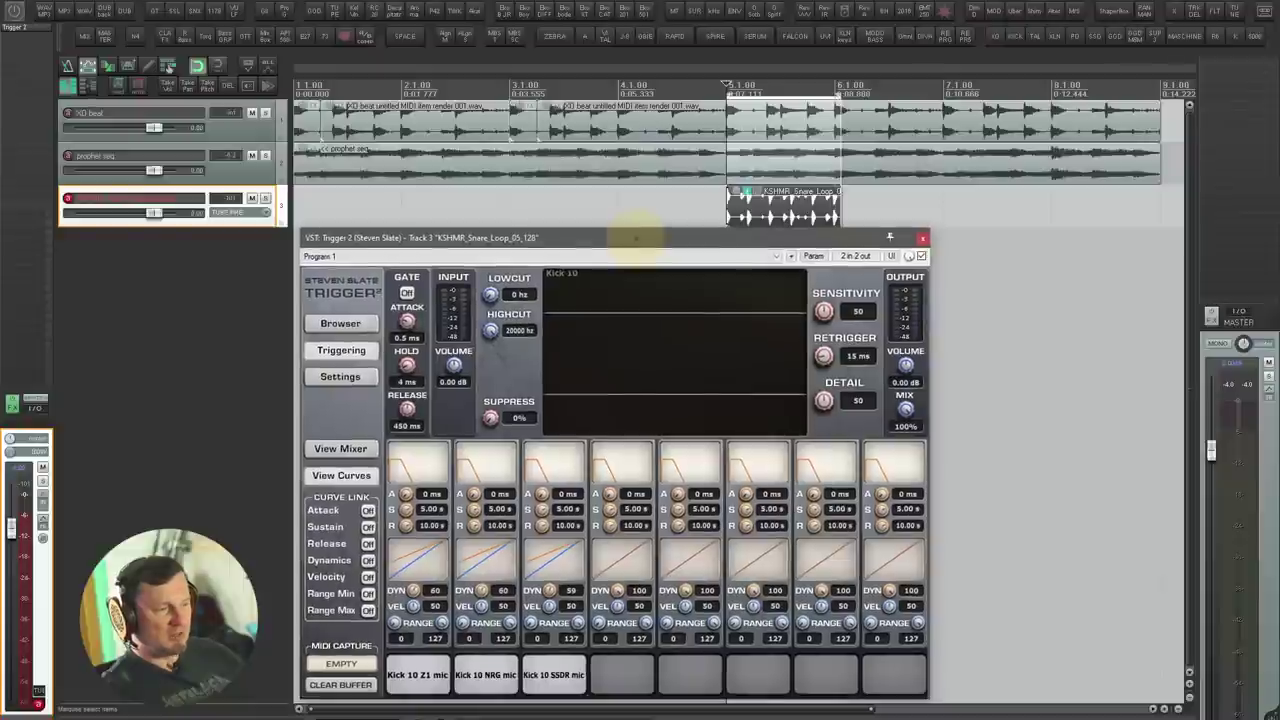
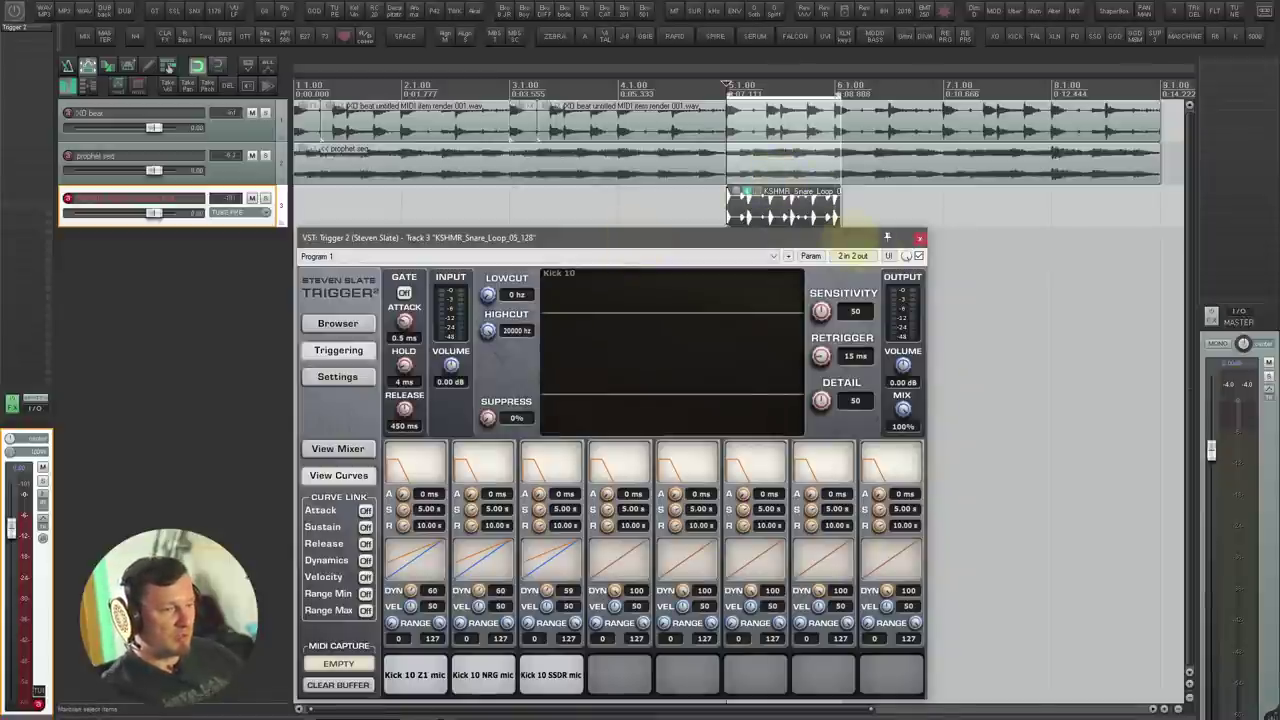
Step: Solo the snare loop track and load Snare 5.prs from the All American Kit into Trigger 2 during playback
click(918, 255)
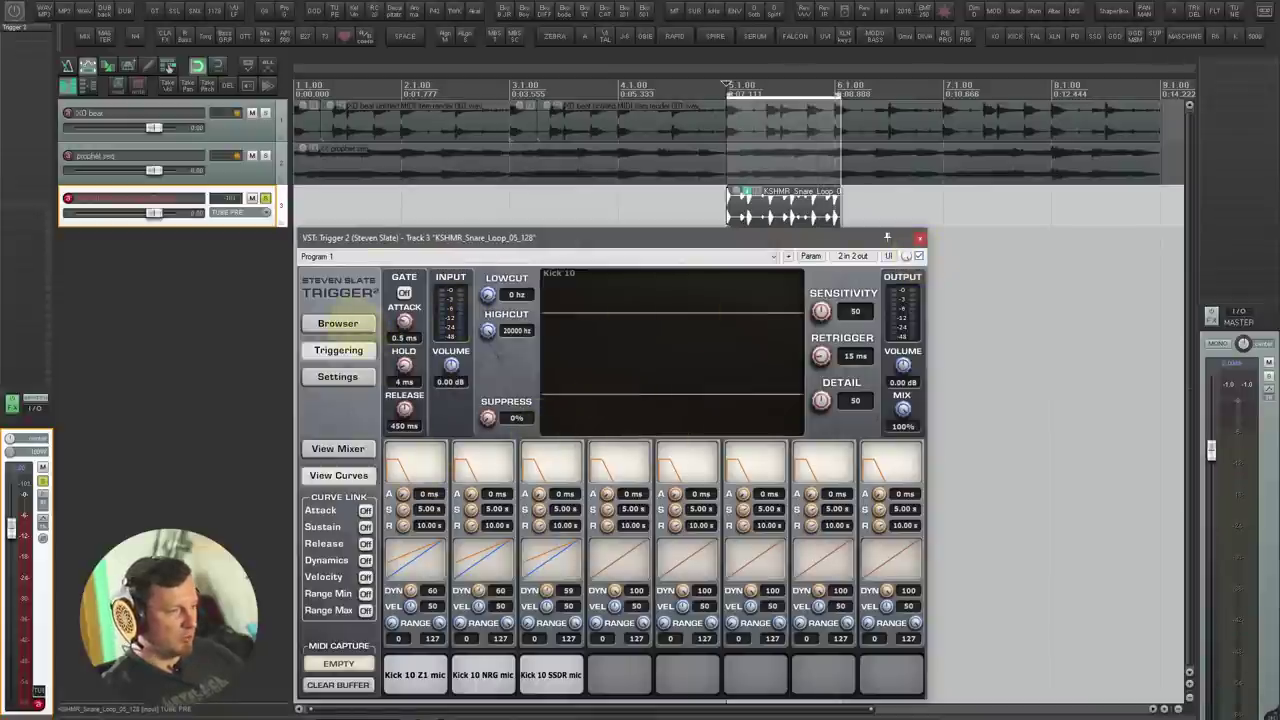
click(338, 323)
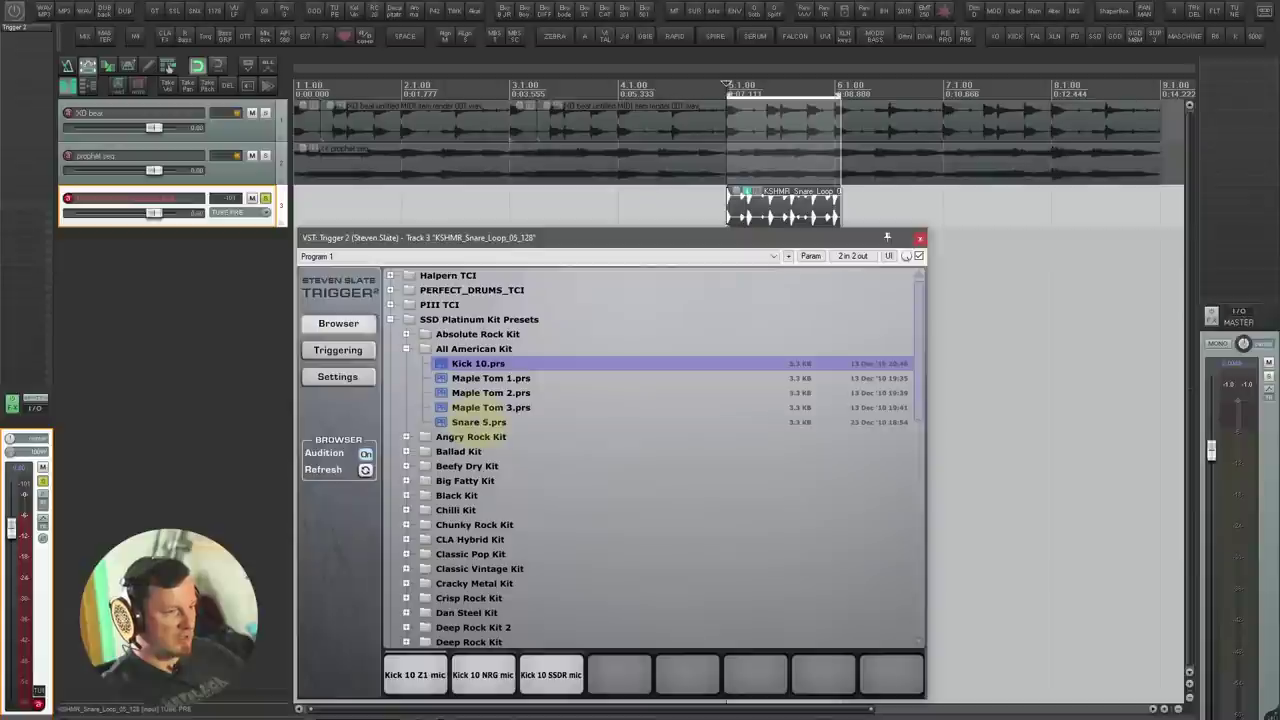
click(476, 422)
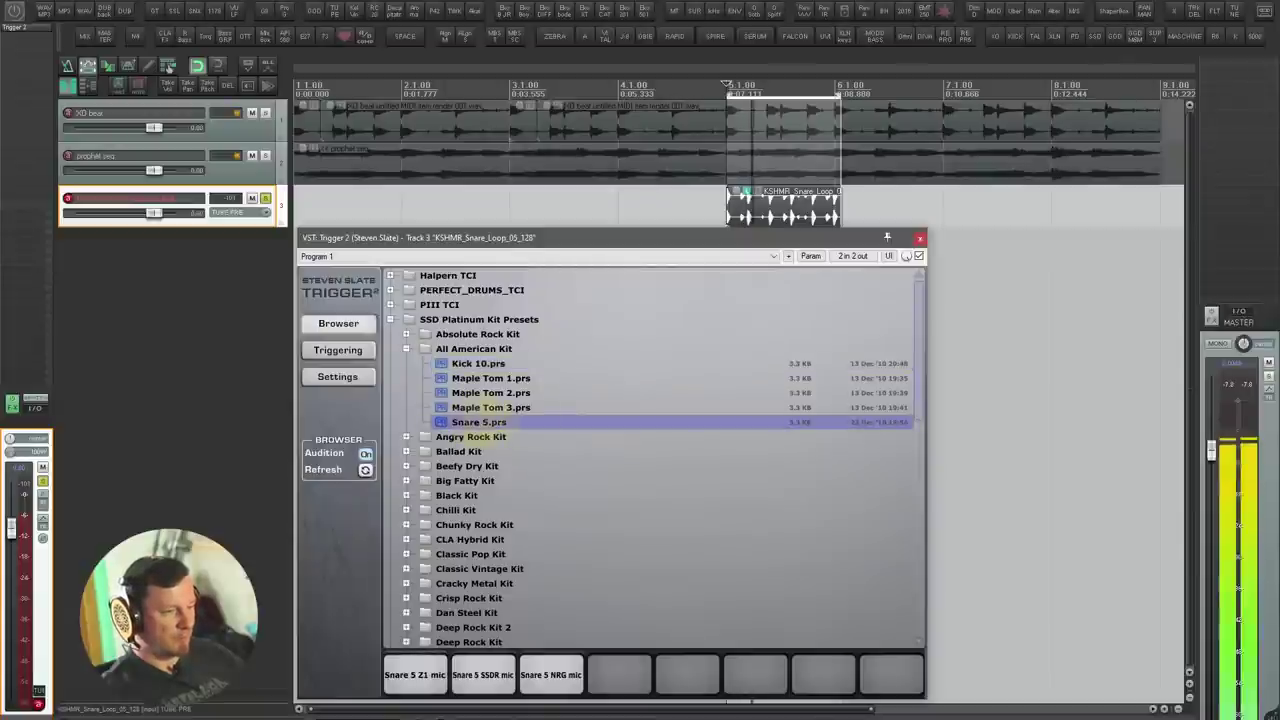
Step: Set Trigger 2's triggering Detail to 14 and its output Mix to 61%
click(338, 350)
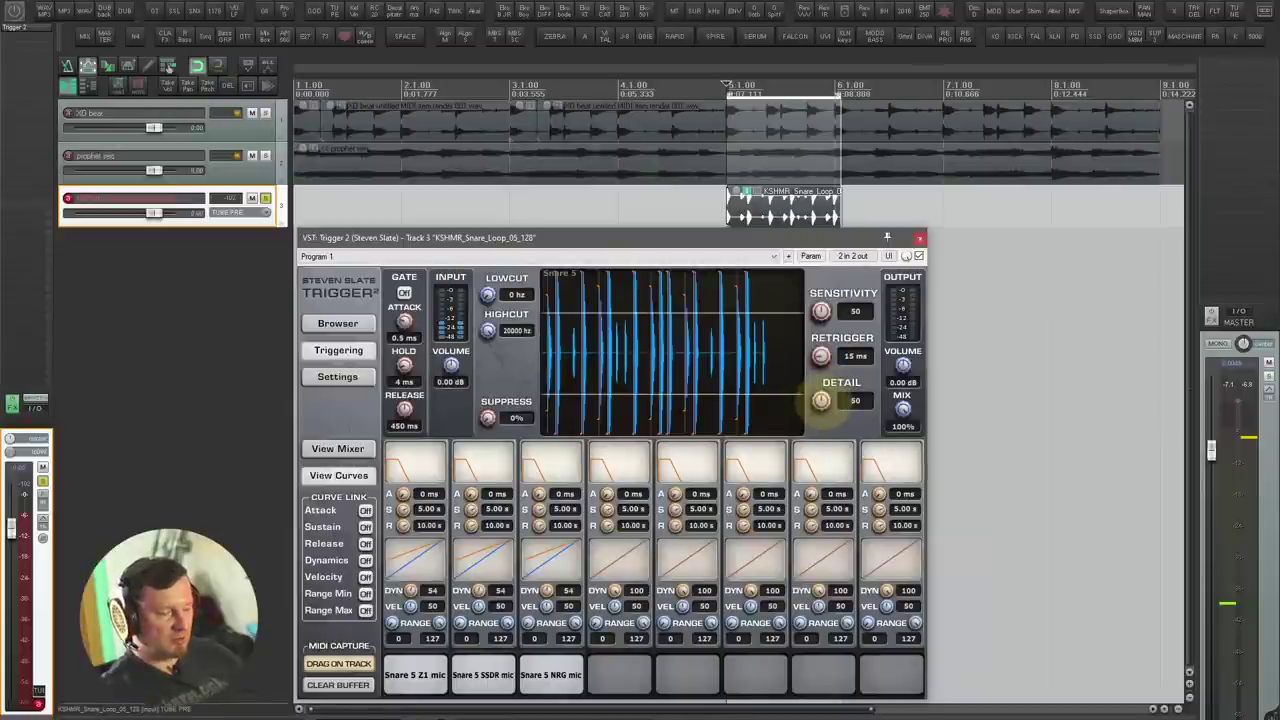
drag(820, 400, 822, 455)
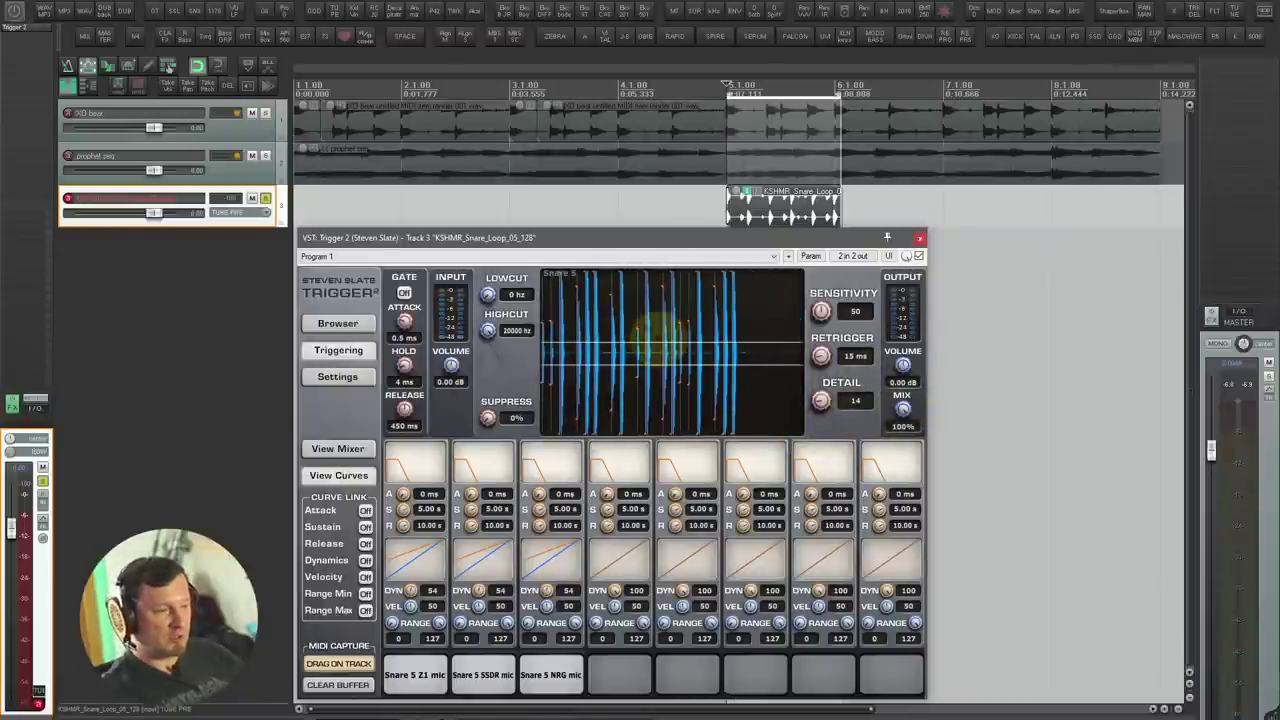
drag(903, 408, 896, 461)
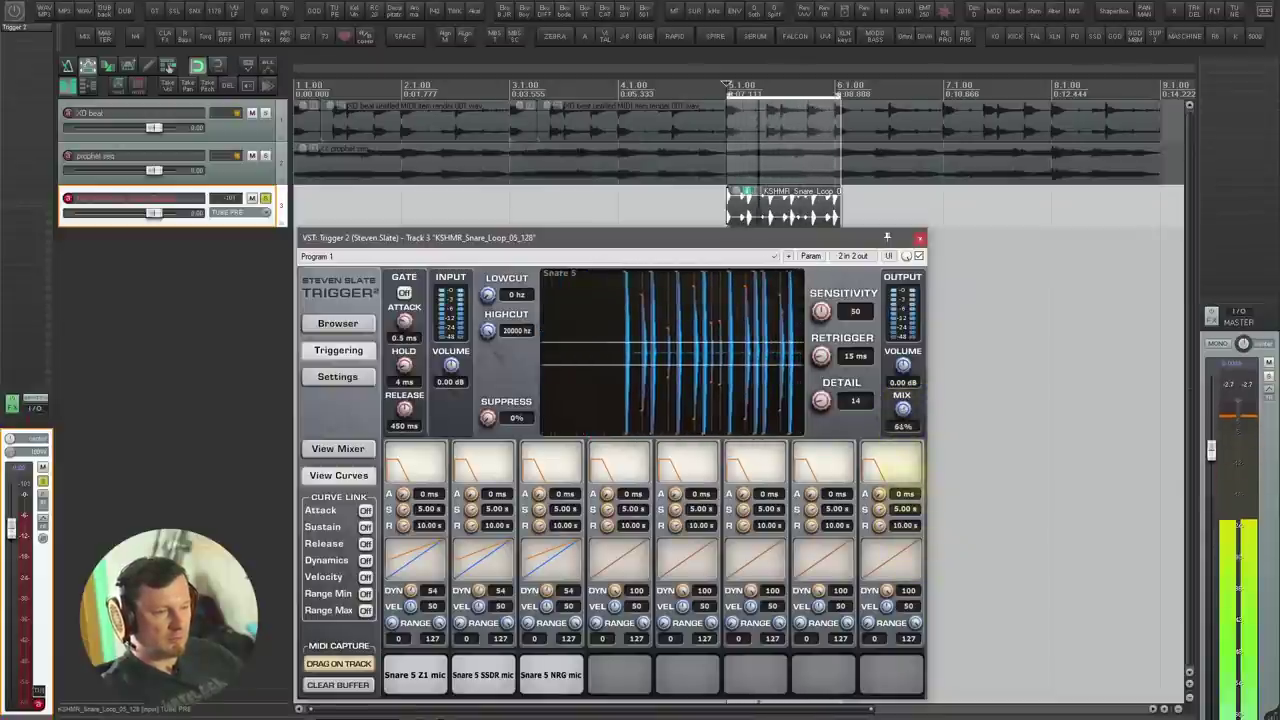
Step: Stop playback, close the Trigger 2 window and delete the snare loop track
key(space)
key(Escape)
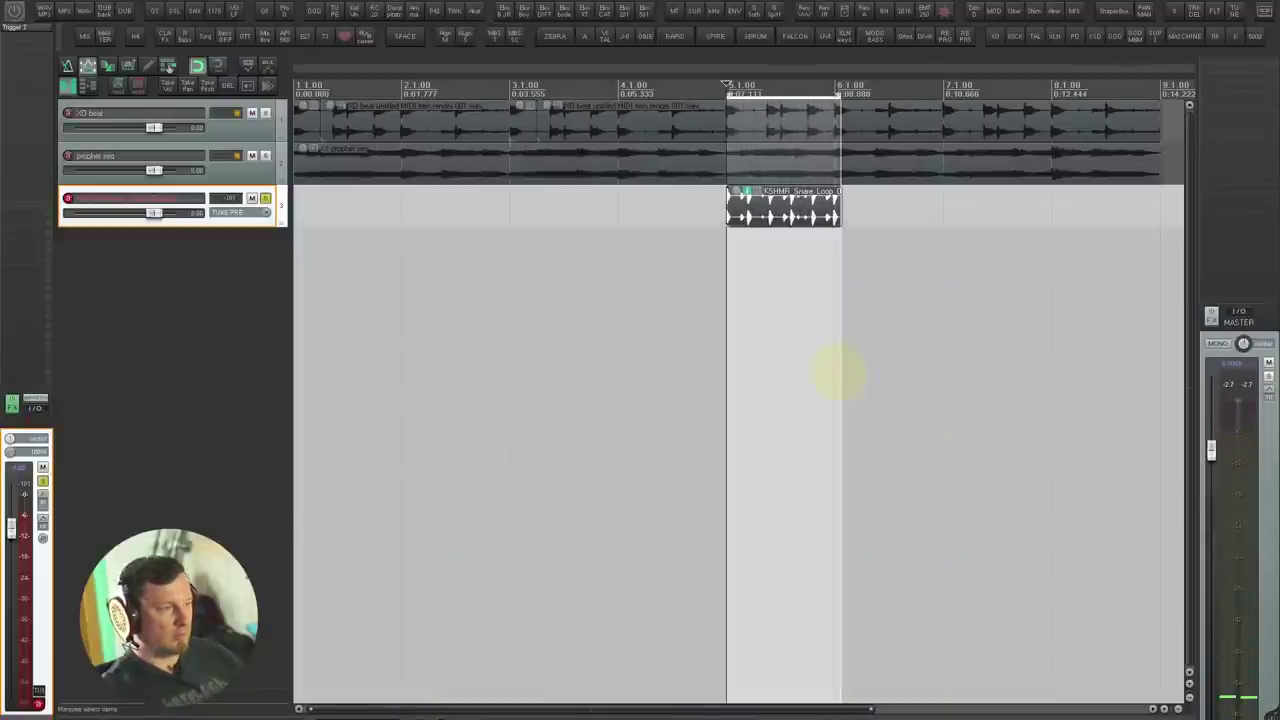
key(Delete)
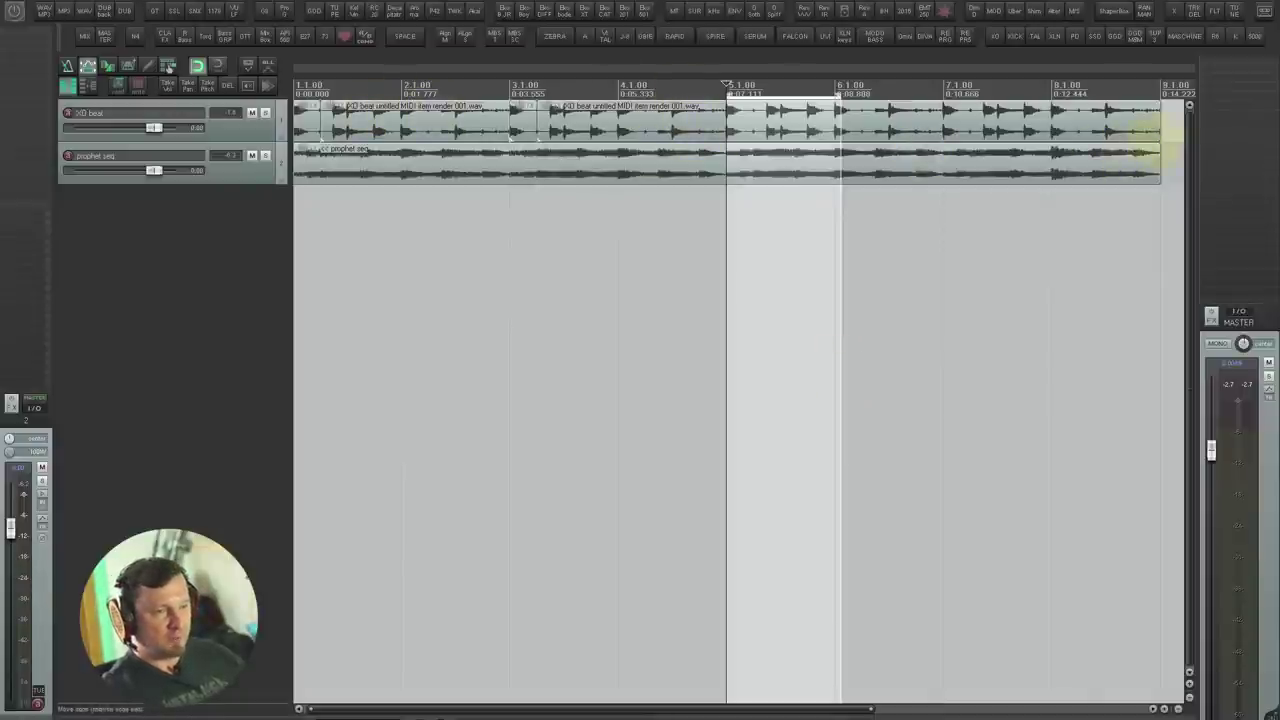
Step: Glue all items on the XO beat track into one, fit the time selection to it and solo the track
click(1171, 120)
drag(308, 120, 308, 120)
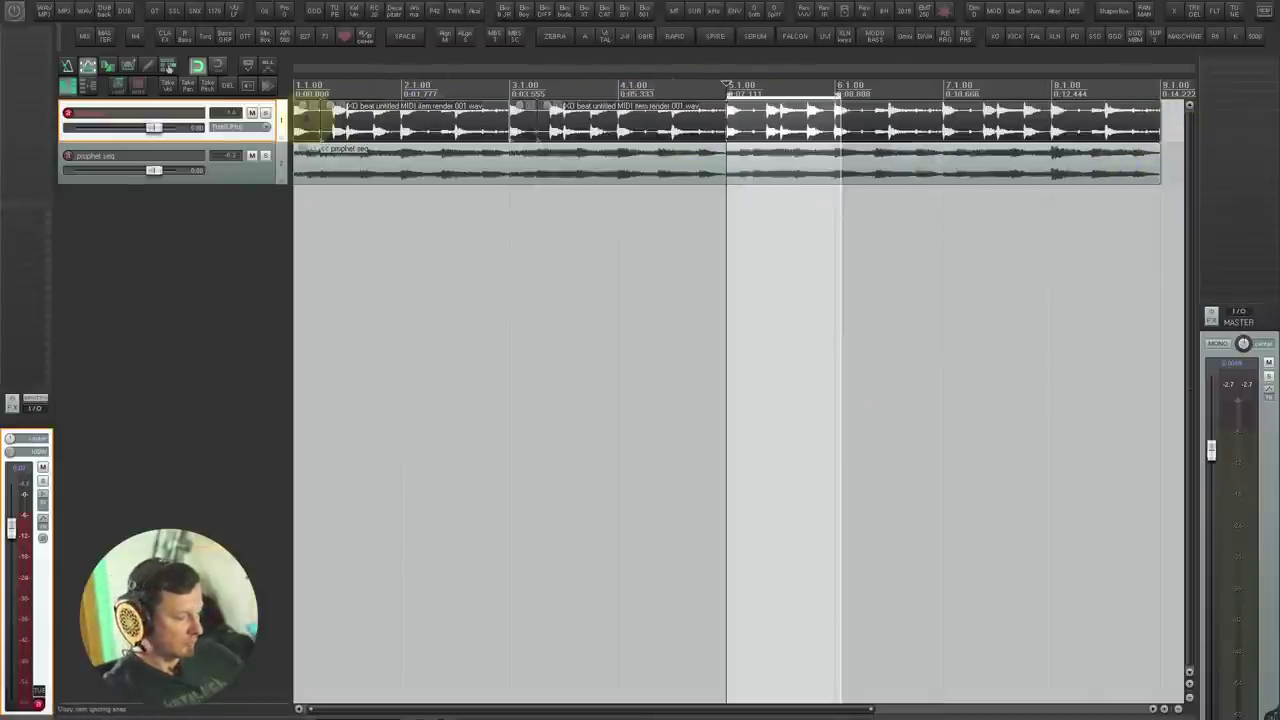
key(ctrl+shift+g)
key(shift+t)
key(F6)
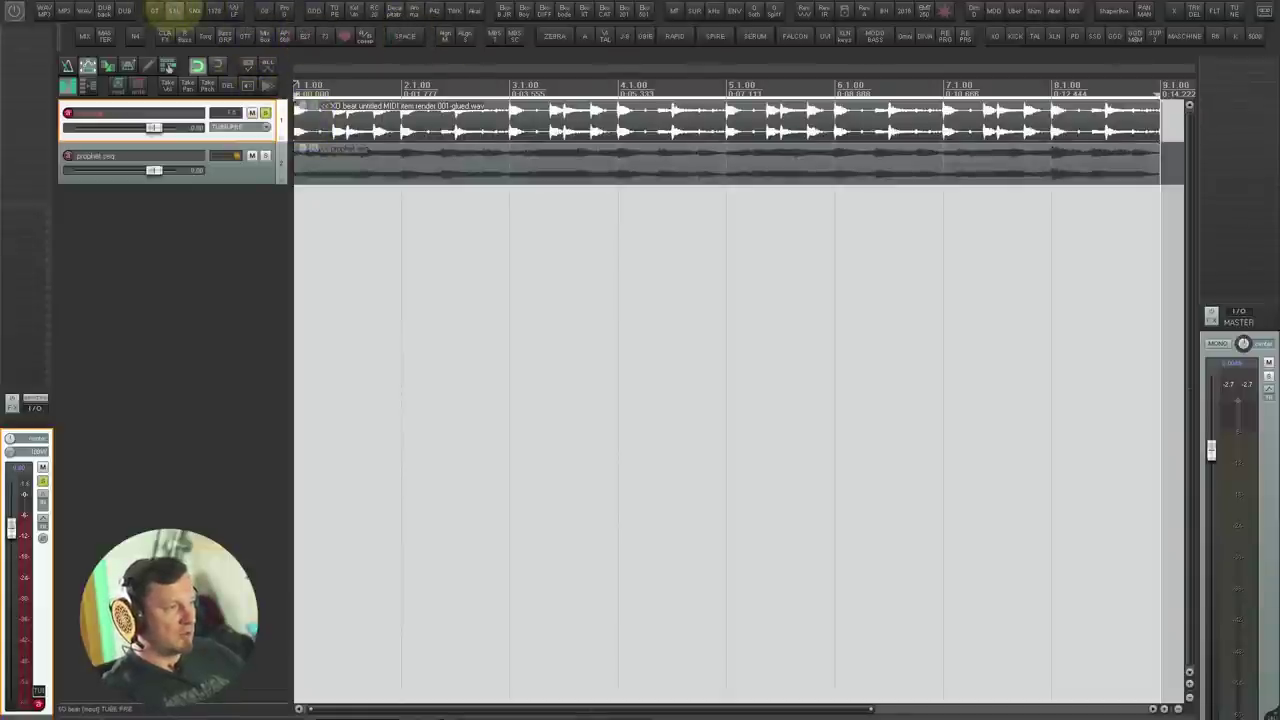
Step: Add The Glue compressor to the XO beat track and reposition its window over the arrangement
click(172, 10)
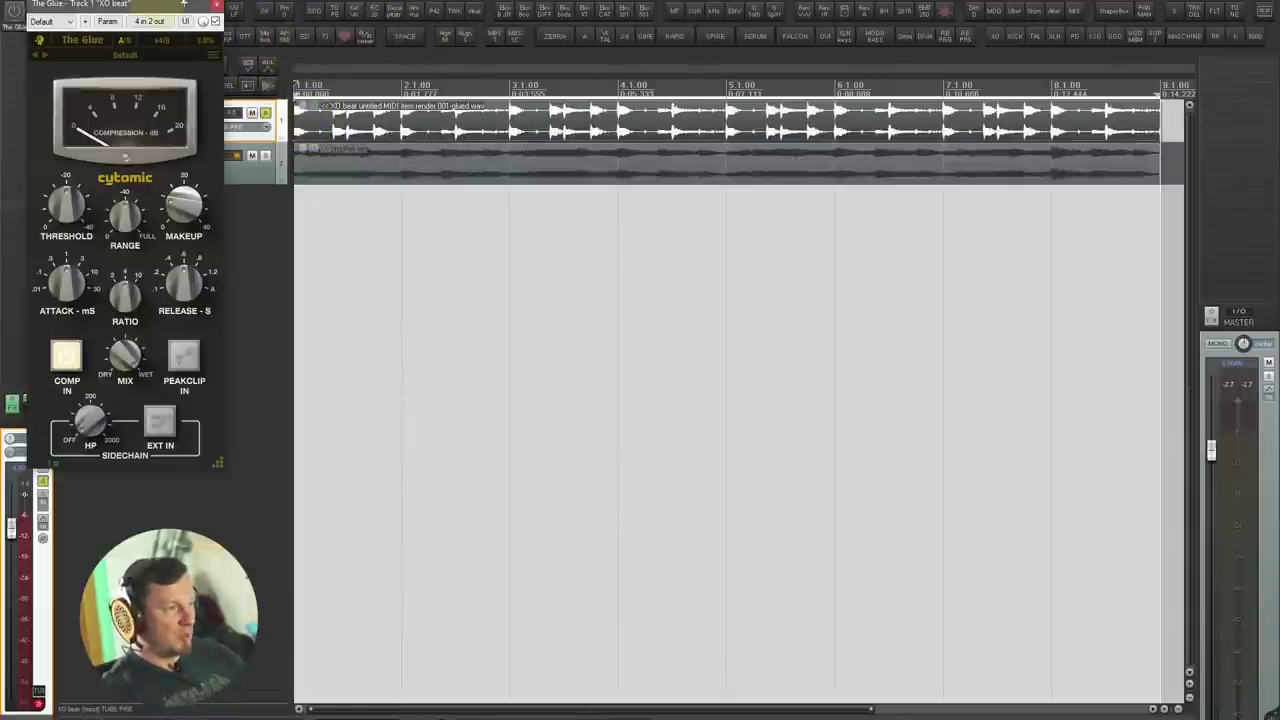
drag(437, 94, 582, 129)
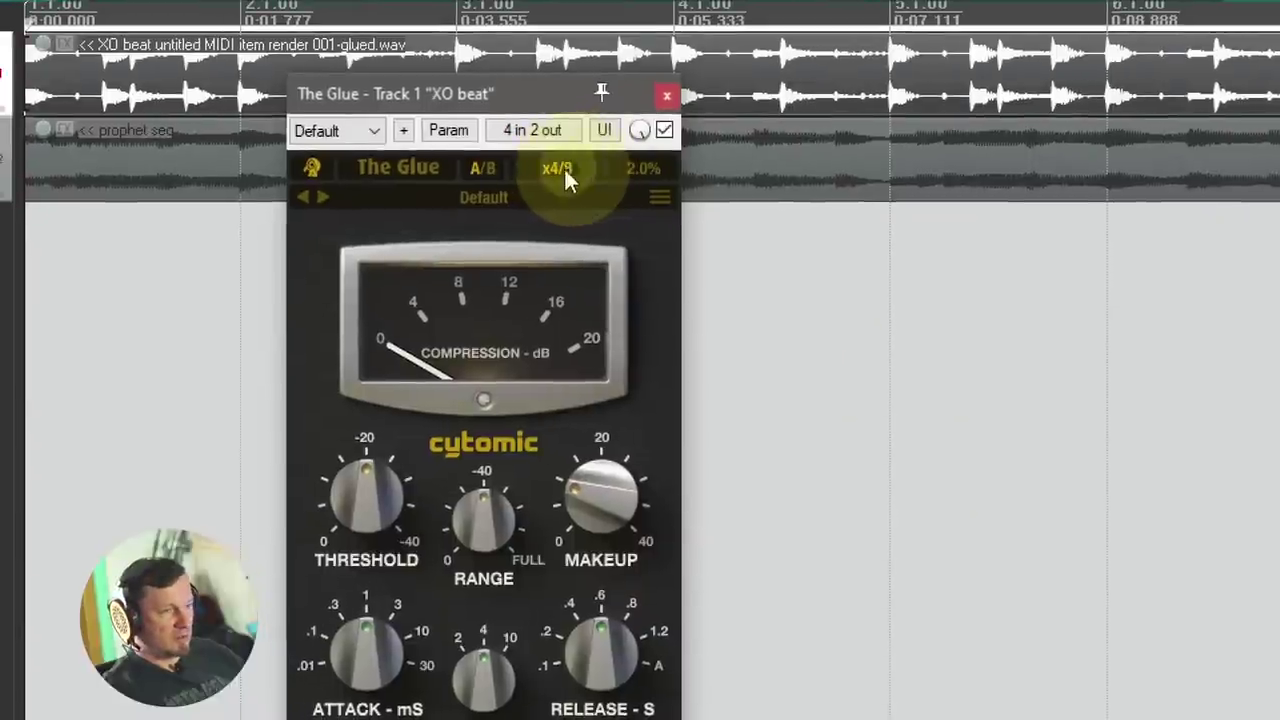
Step: Inspect The Glue's oversampling options and try its Range control at -38.8 dB
click(564, 167)
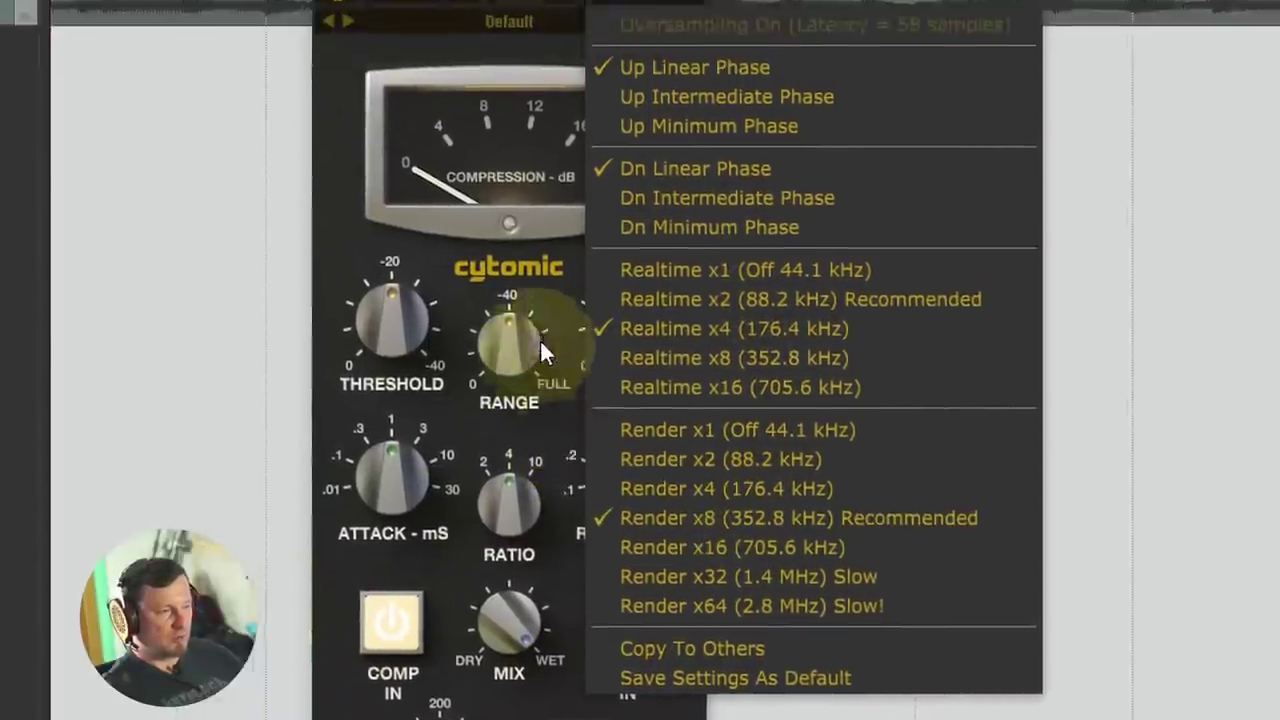
click(540, 339)
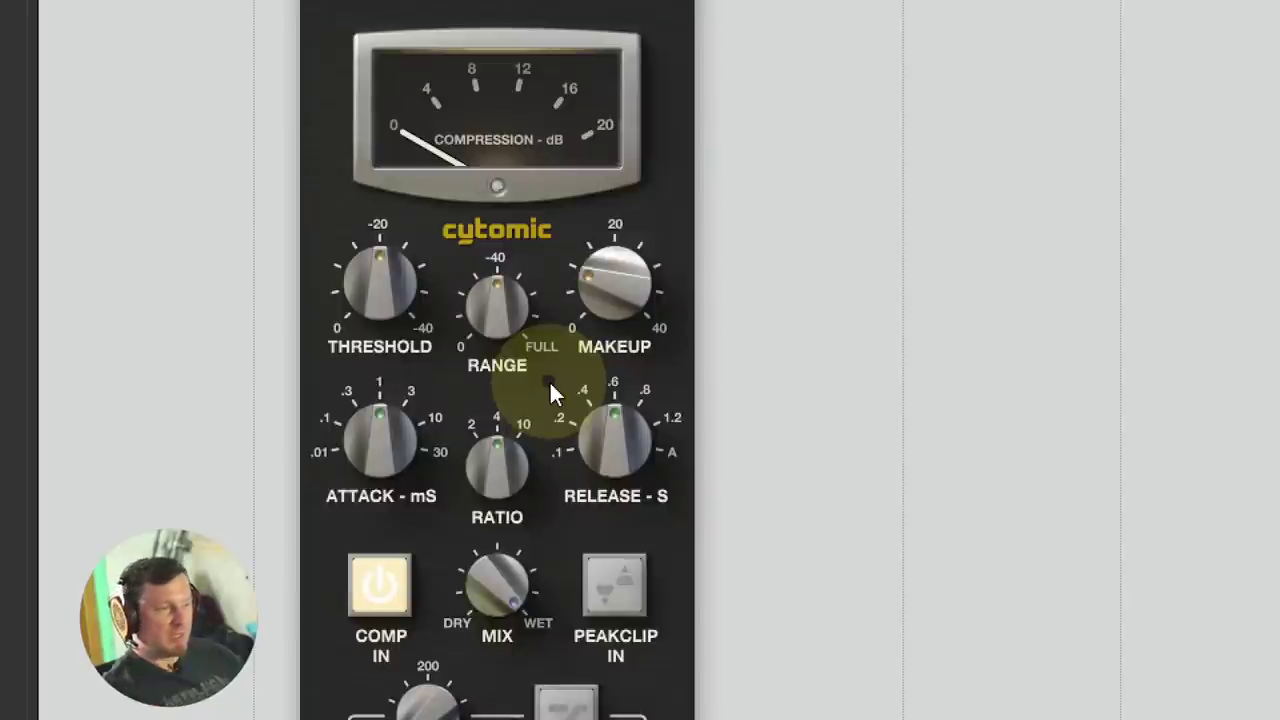
scroll(502, 312, up, 3)
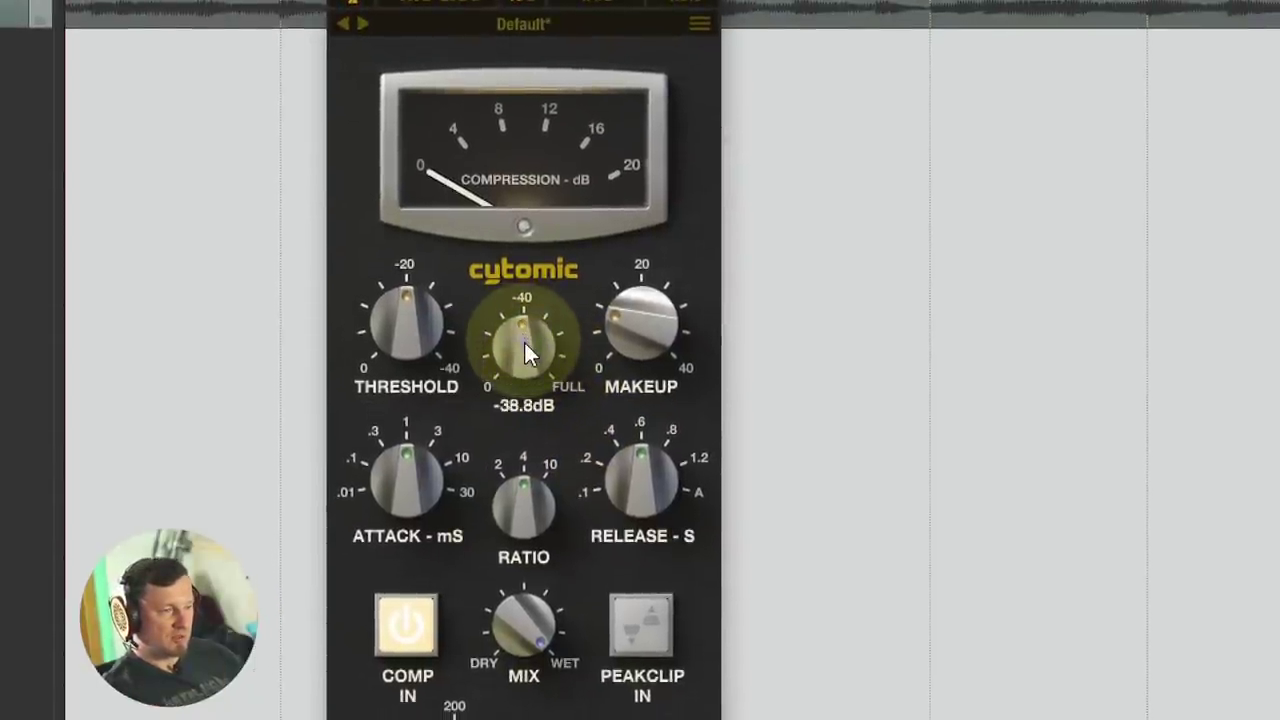
scroll(524, 342, down, 3)
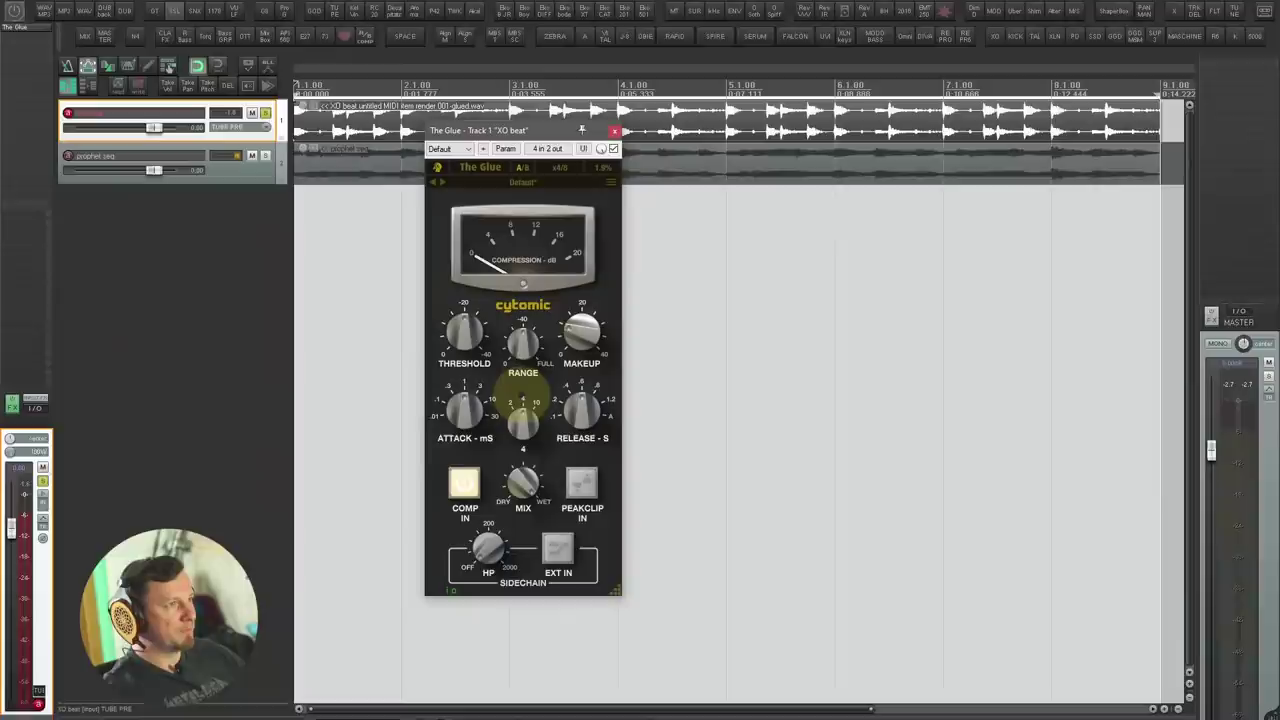
Step: Play the soloed XO beat and lower The Glue's attack and release times
key(space)
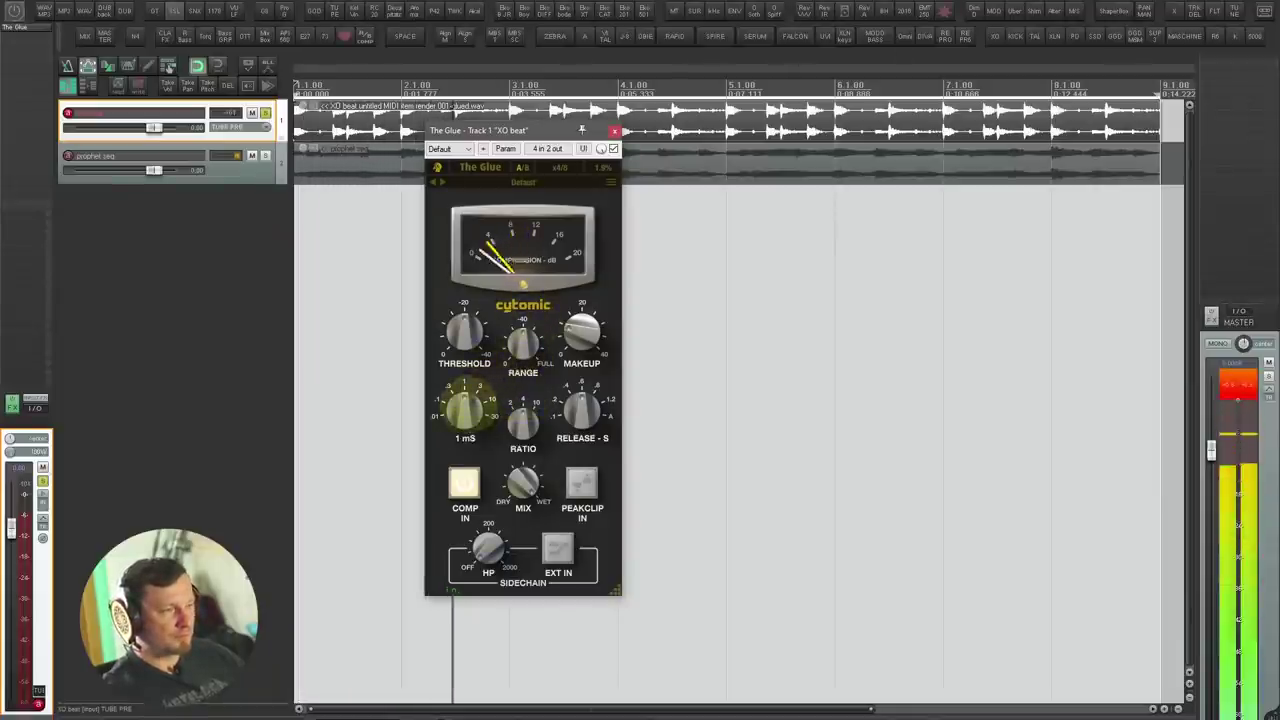
drag(468, 406, 467, 461)
drag(590, 415, 586, 542)
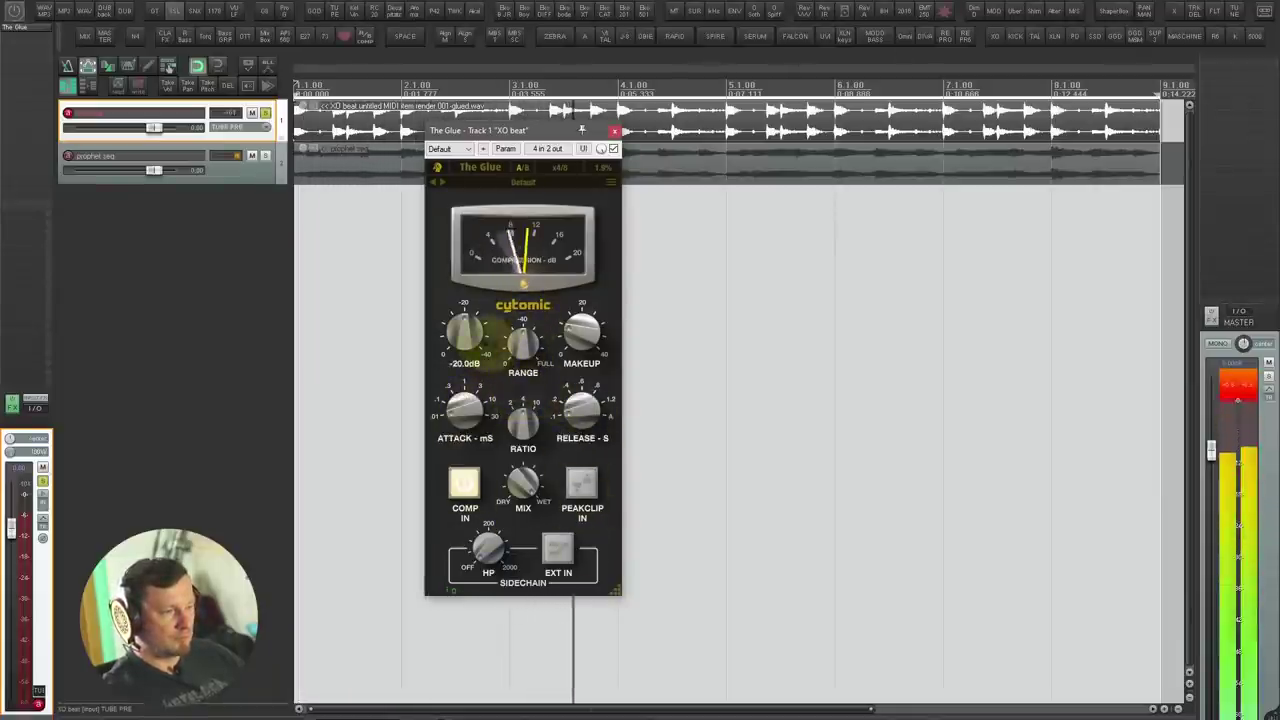
Step: Lower The Glue's threshold to about -25 dB and adjust its ratio while the XO beat plays
drag(471, 343, 467, 322)
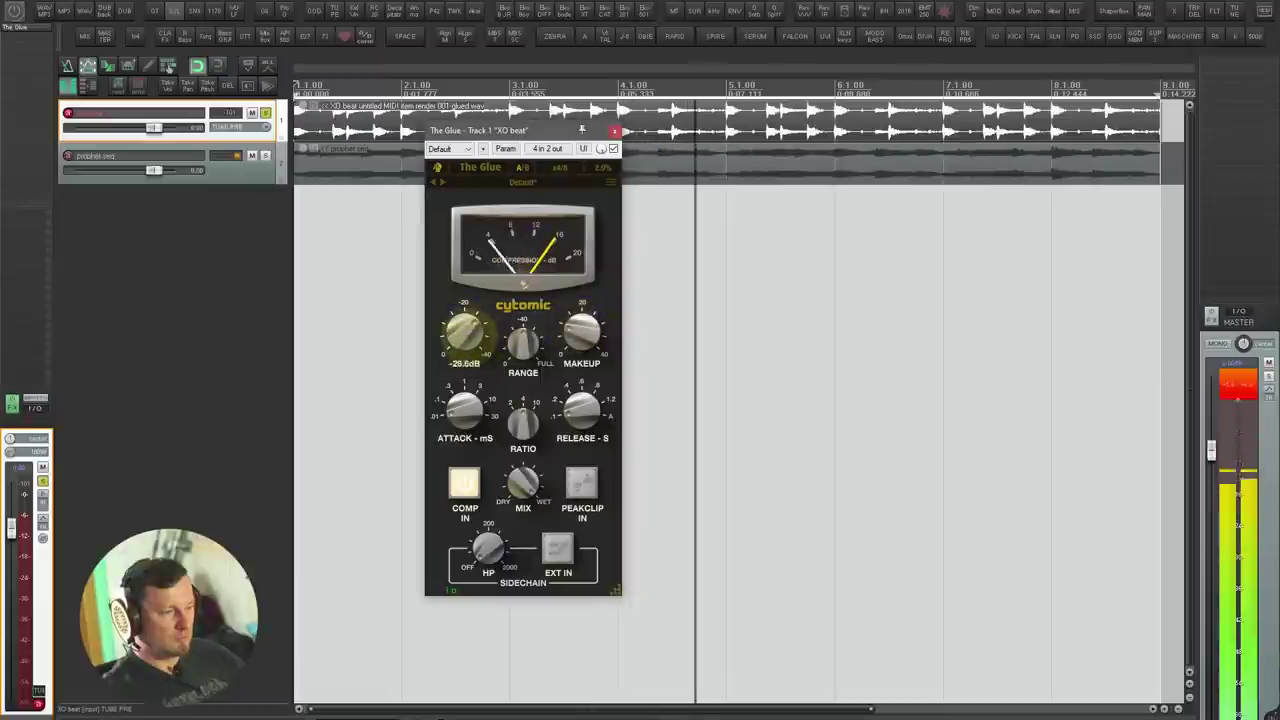
drag(525, 421, 466, 337)
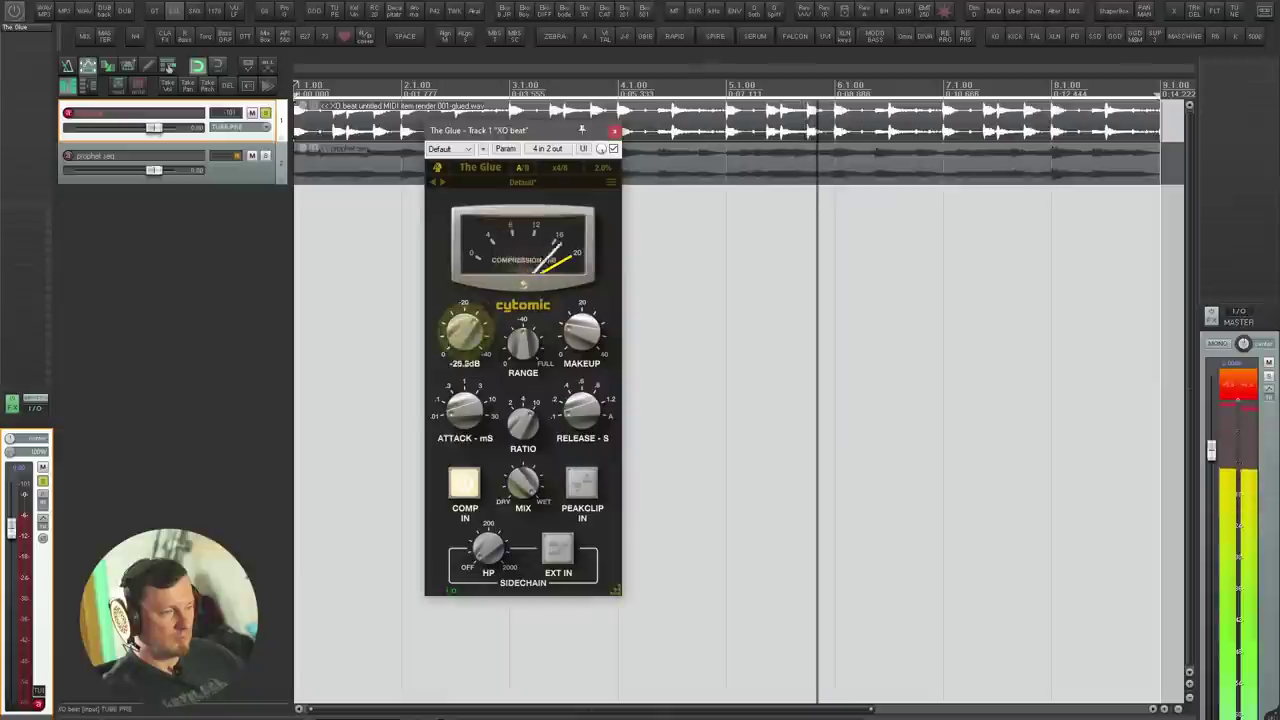
key(space)
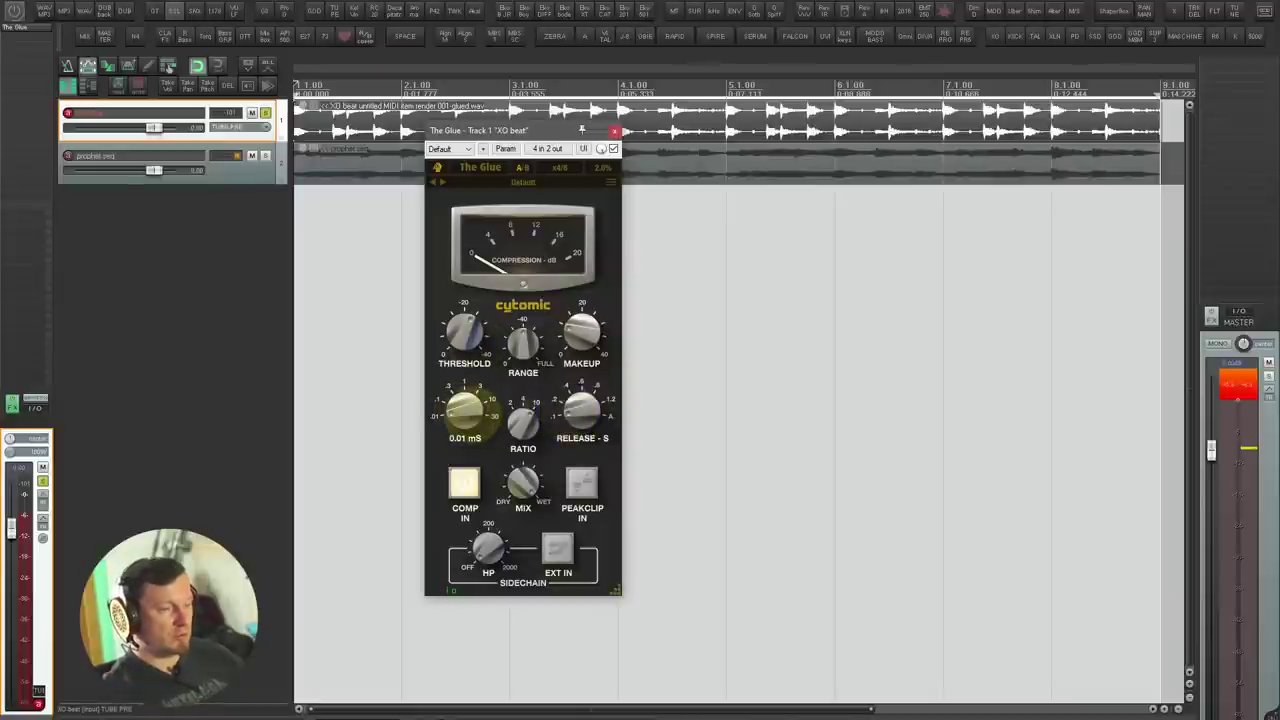
Step: Audition The Glue's attack on the XO beat with the ratio at 10, and raise its sidechain high-pass filter
key(space)
drag(468, 413, 465, 334)
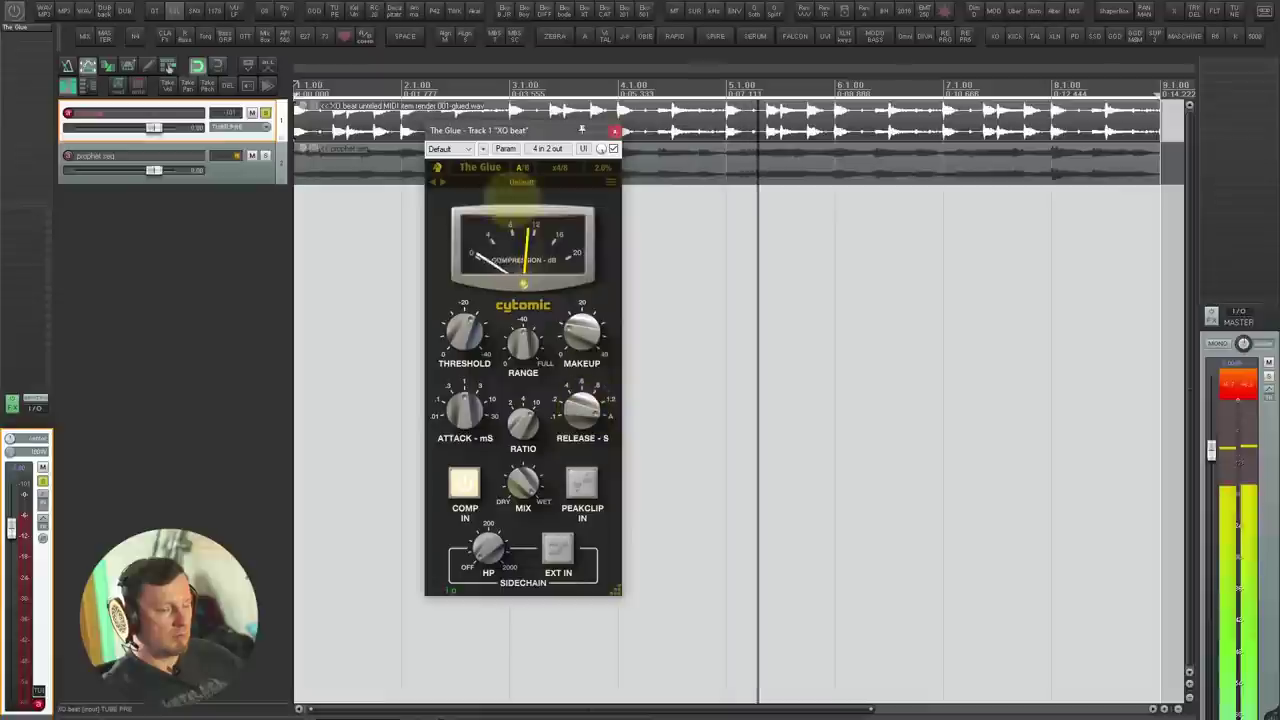
mouse_move(465, 408)
mouse_down()
mouse_move(465, 350)
mouse_move(465, 401)
mouse_up()
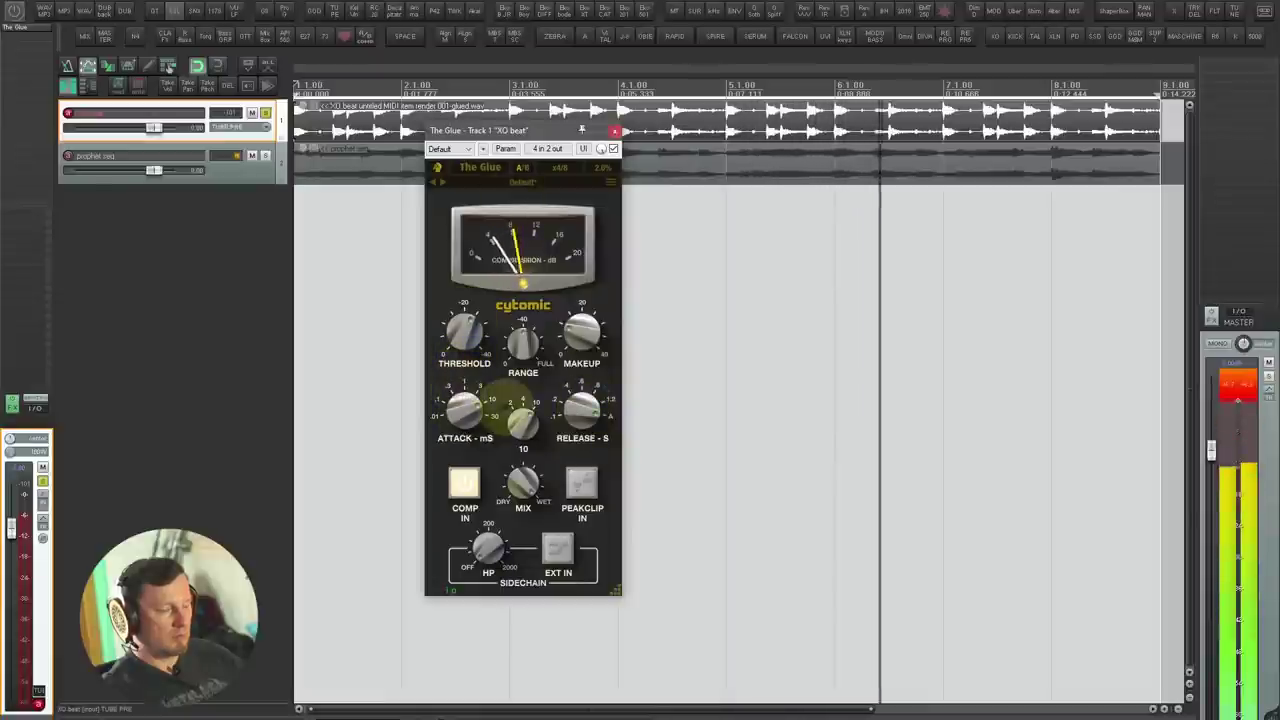
key(space)
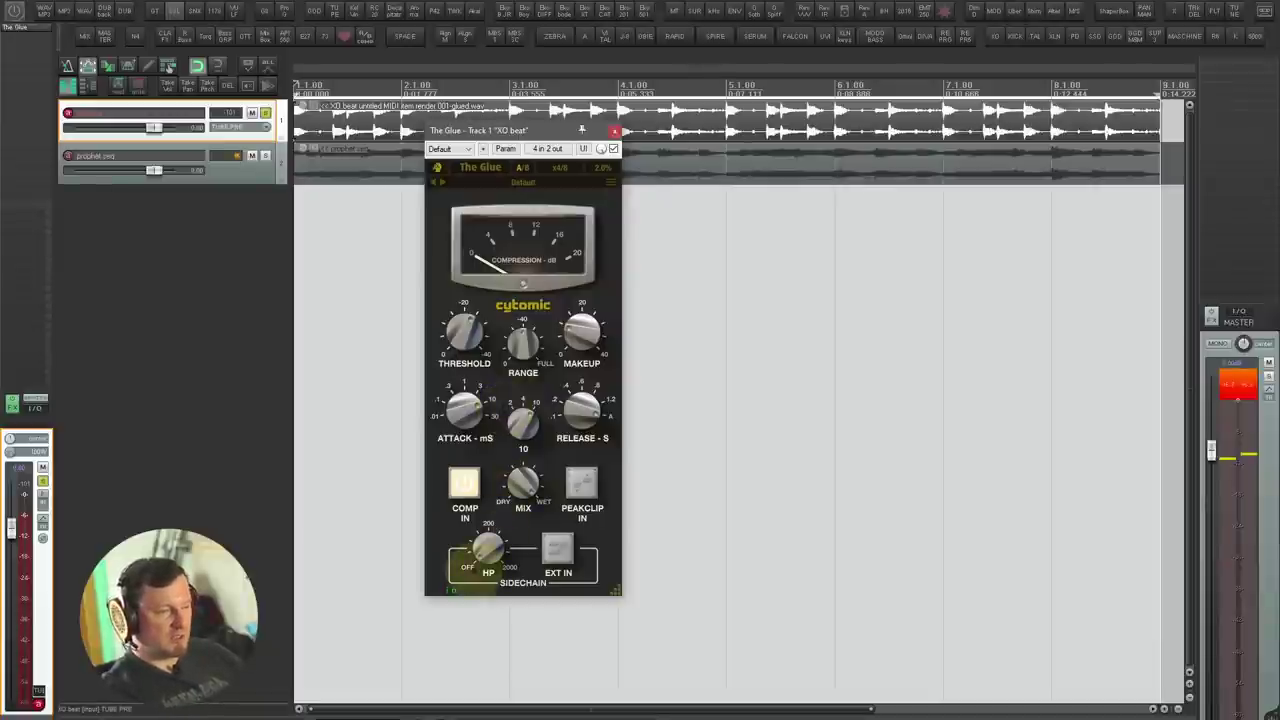
drag(487, 553, 494, 492)
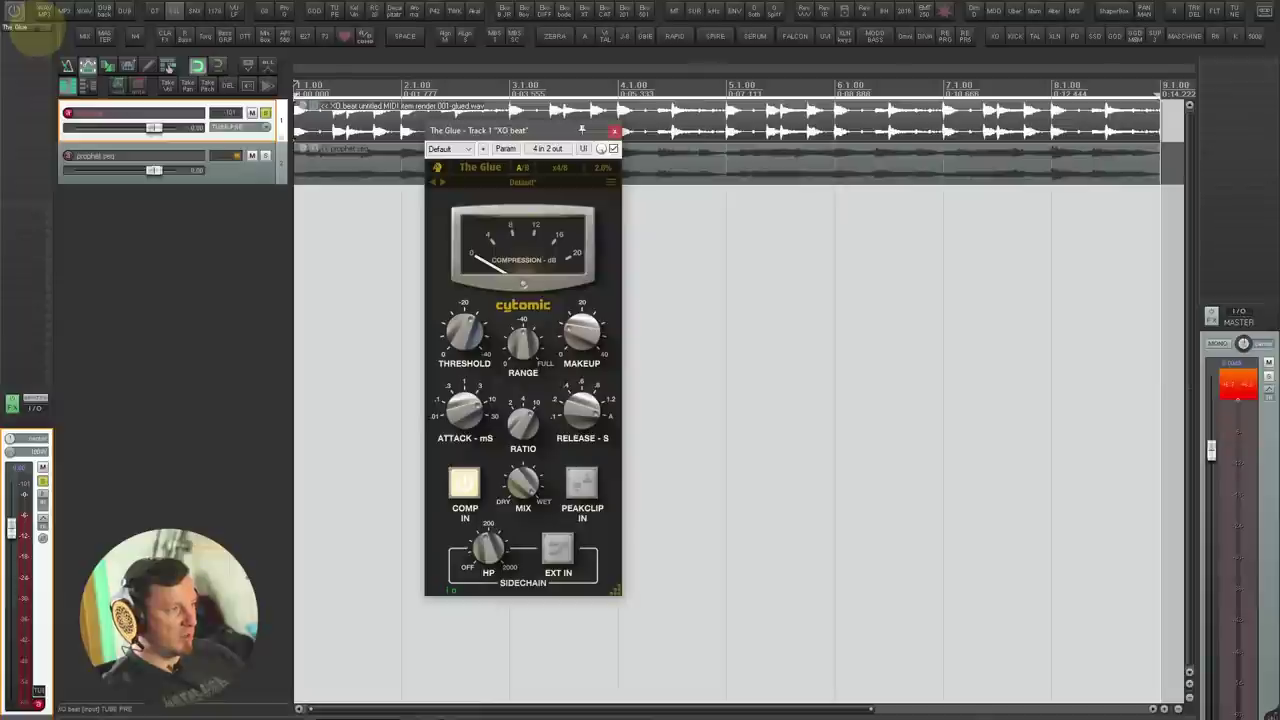
Step: Replace The Glue with Supercharger GT on the XO beat track and move its window over the arrangement
click(16, 14)
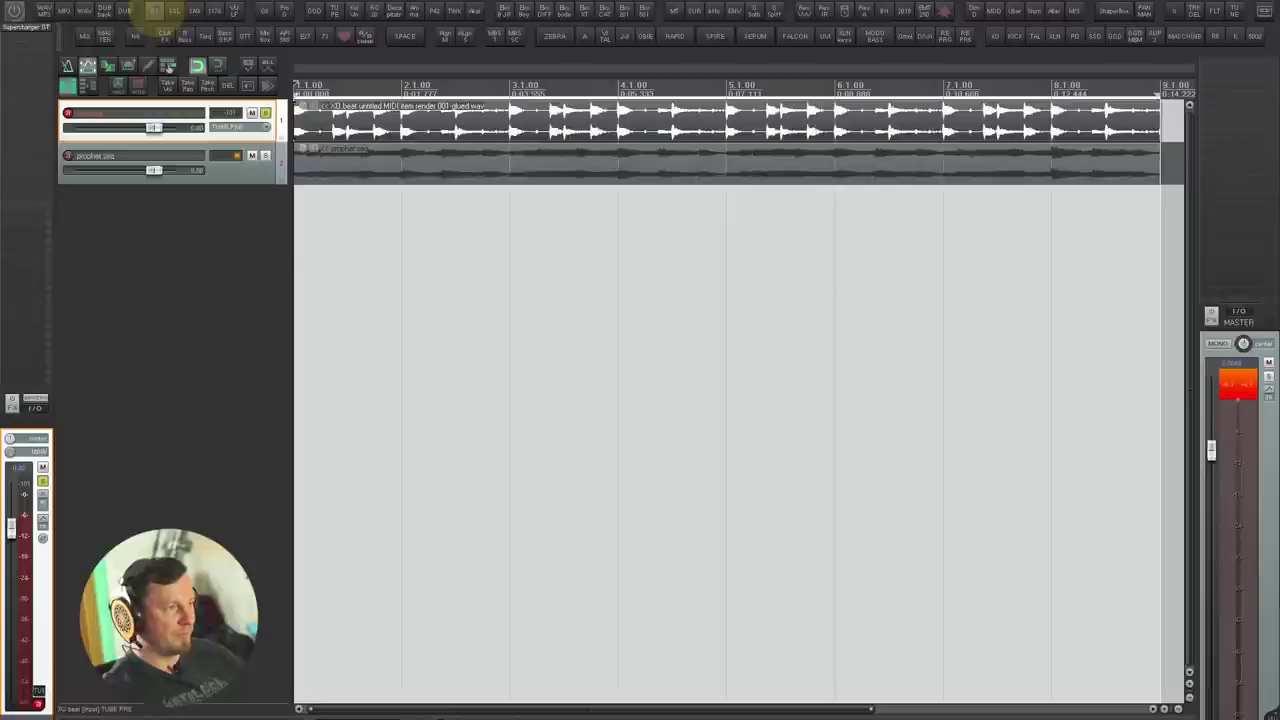
click(155, 11)
drag(462, 16, 558, 197)
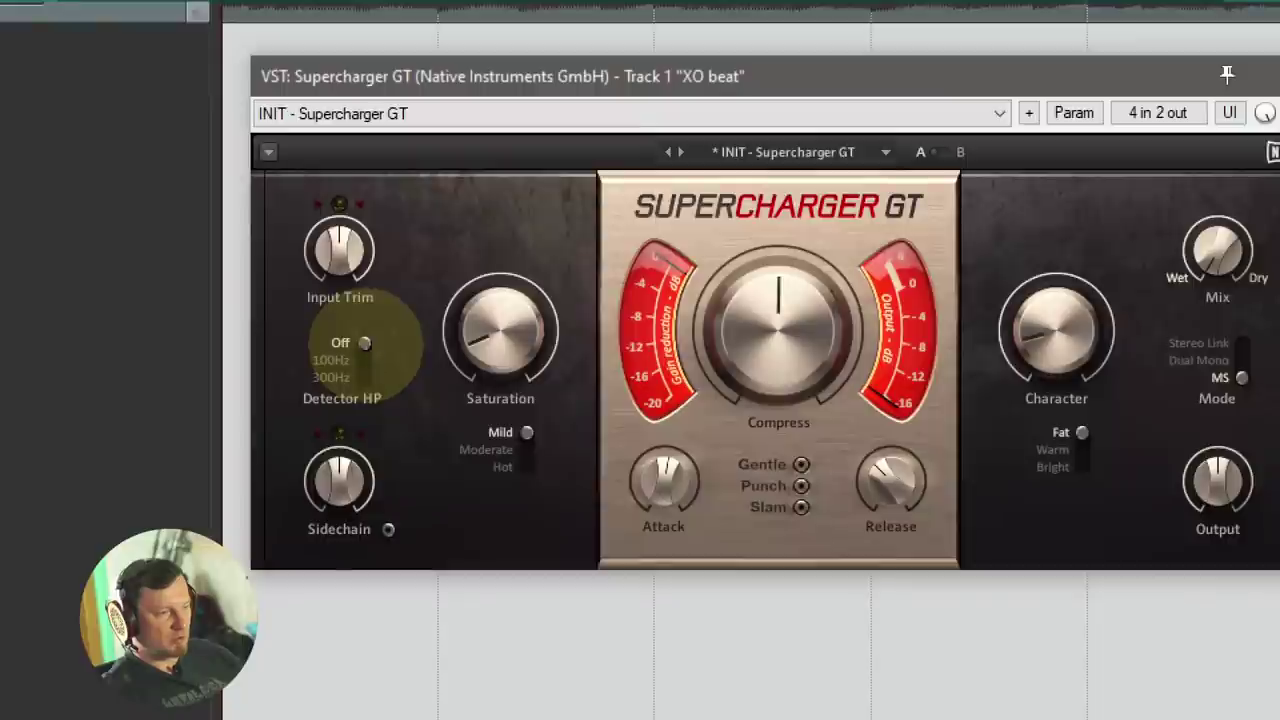
Step: Try Supercharger GT's detector high-pass settings, choose 300Hz and switch the saturation type to Moderate
click(365, 344)
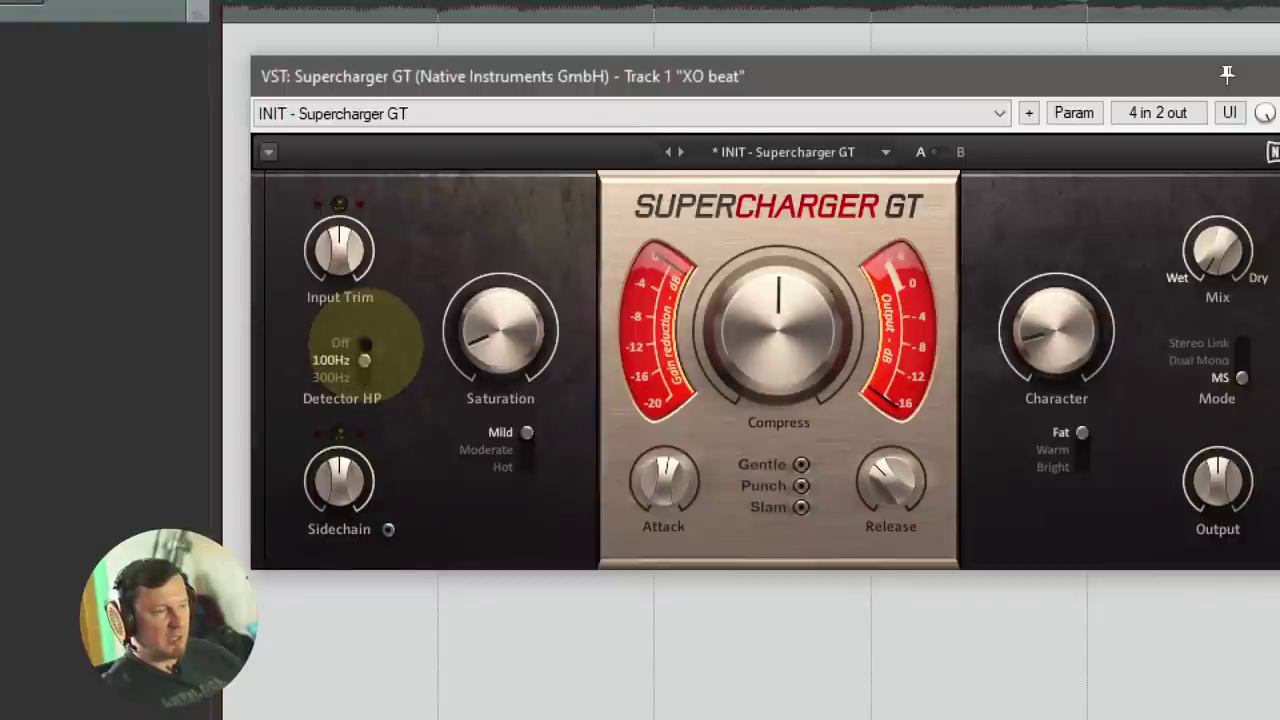
click(366, 345)
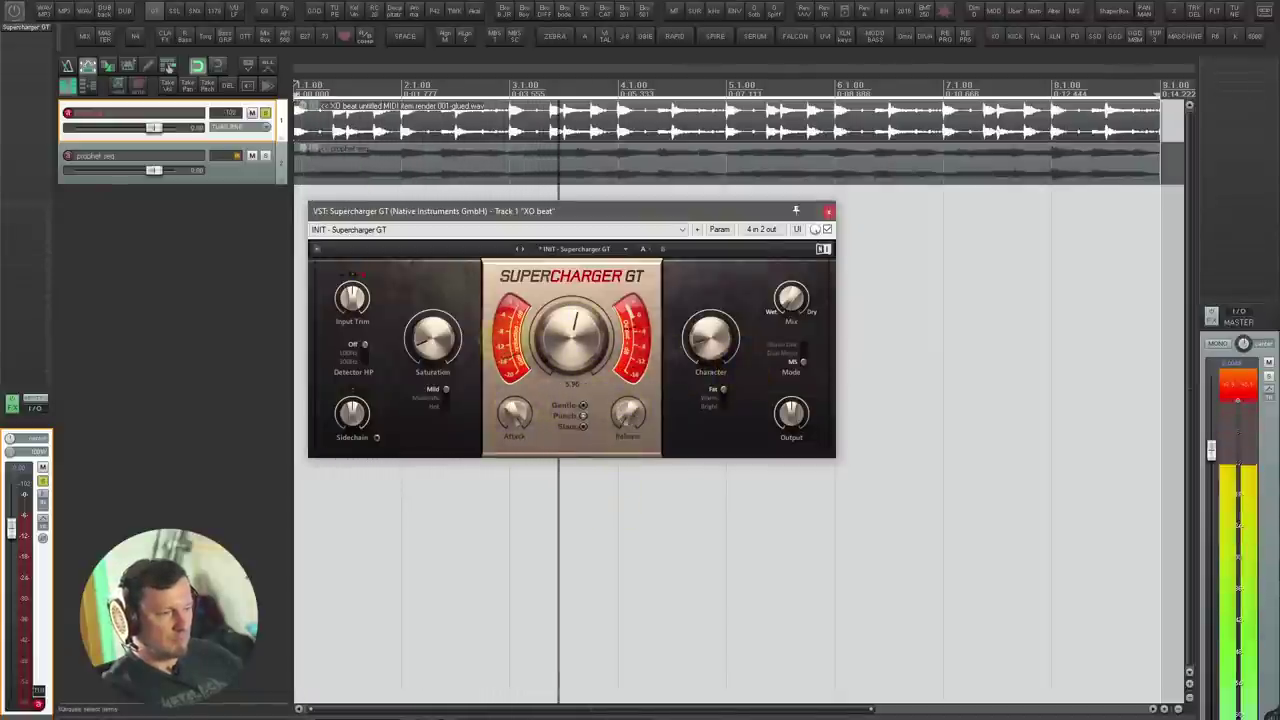
click(445, 395)
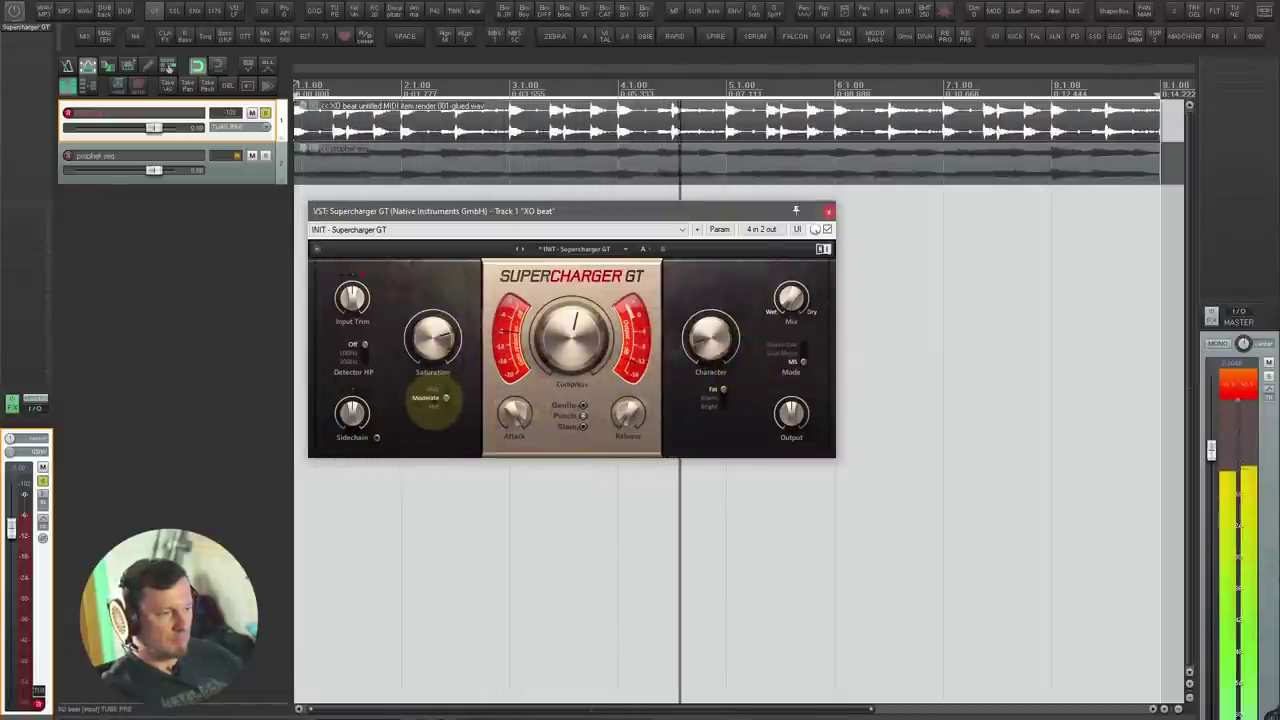
click(362, 352)
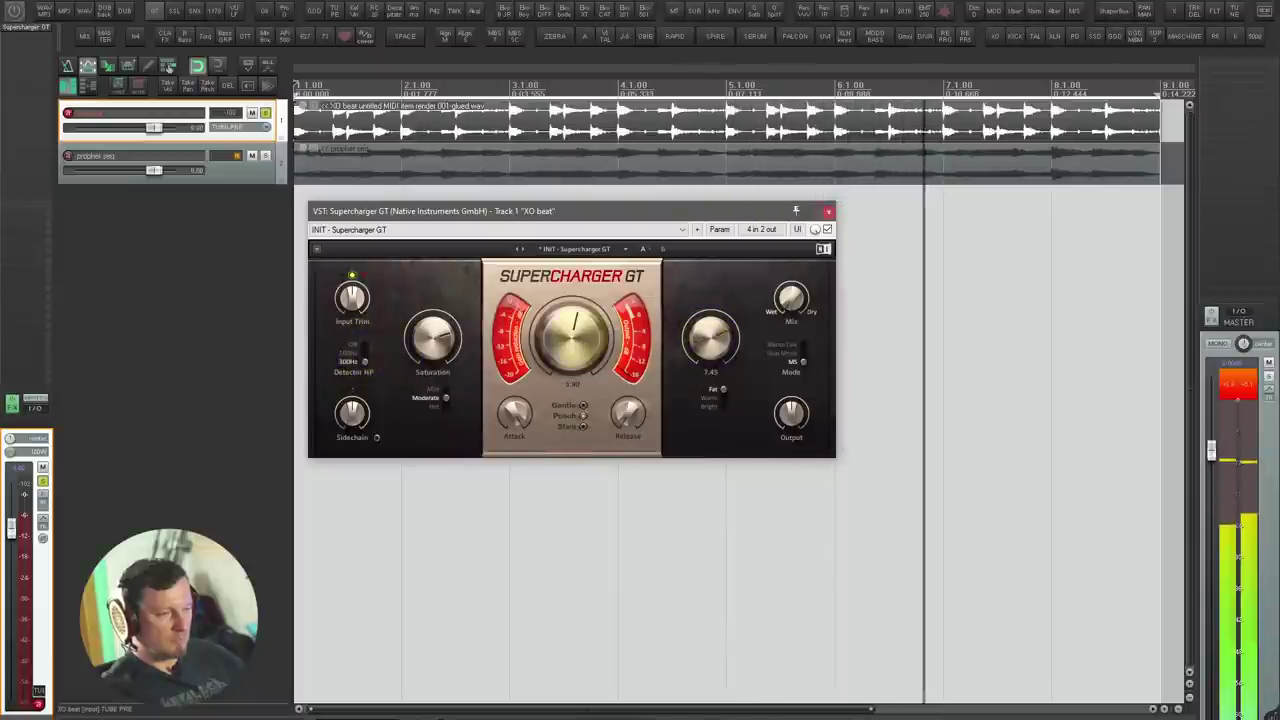
Step: Compare different saturation amounts with the Moderate and Hot types, and set the saturation type to Mild
drag(434, 338, 443, 399)
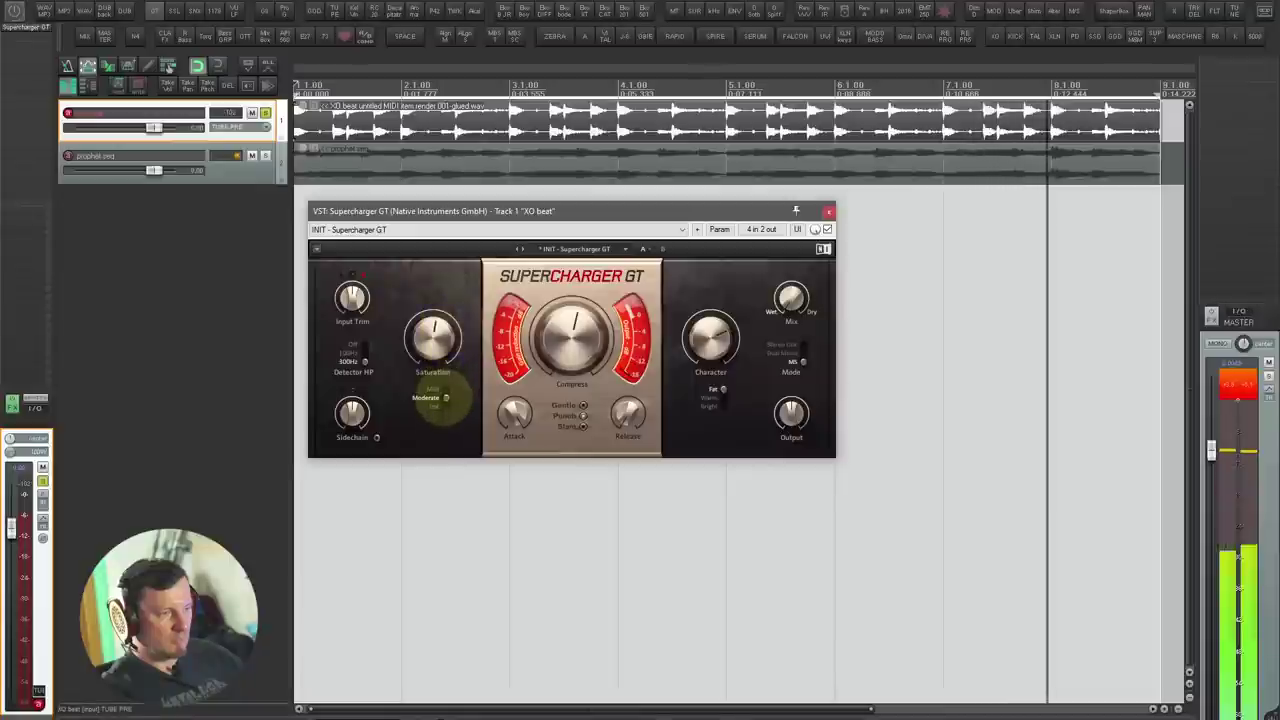
click(446, 398)
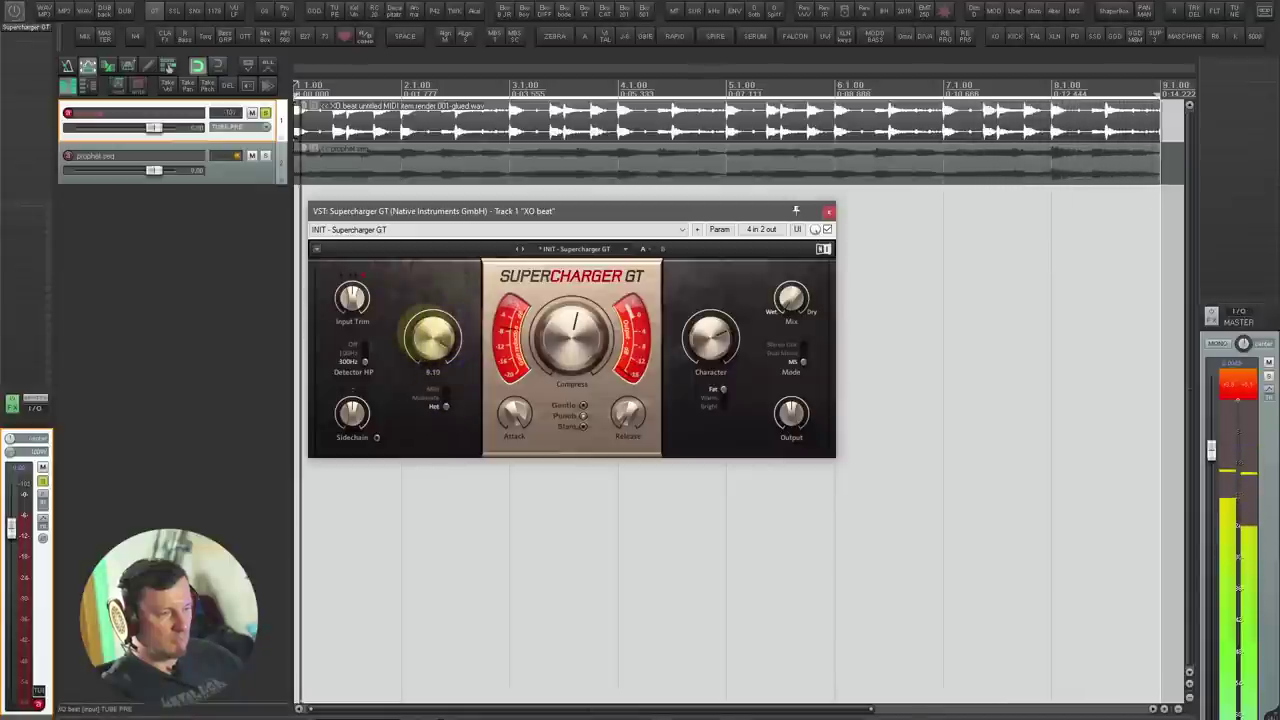
drag(431, 337, 431, 370)
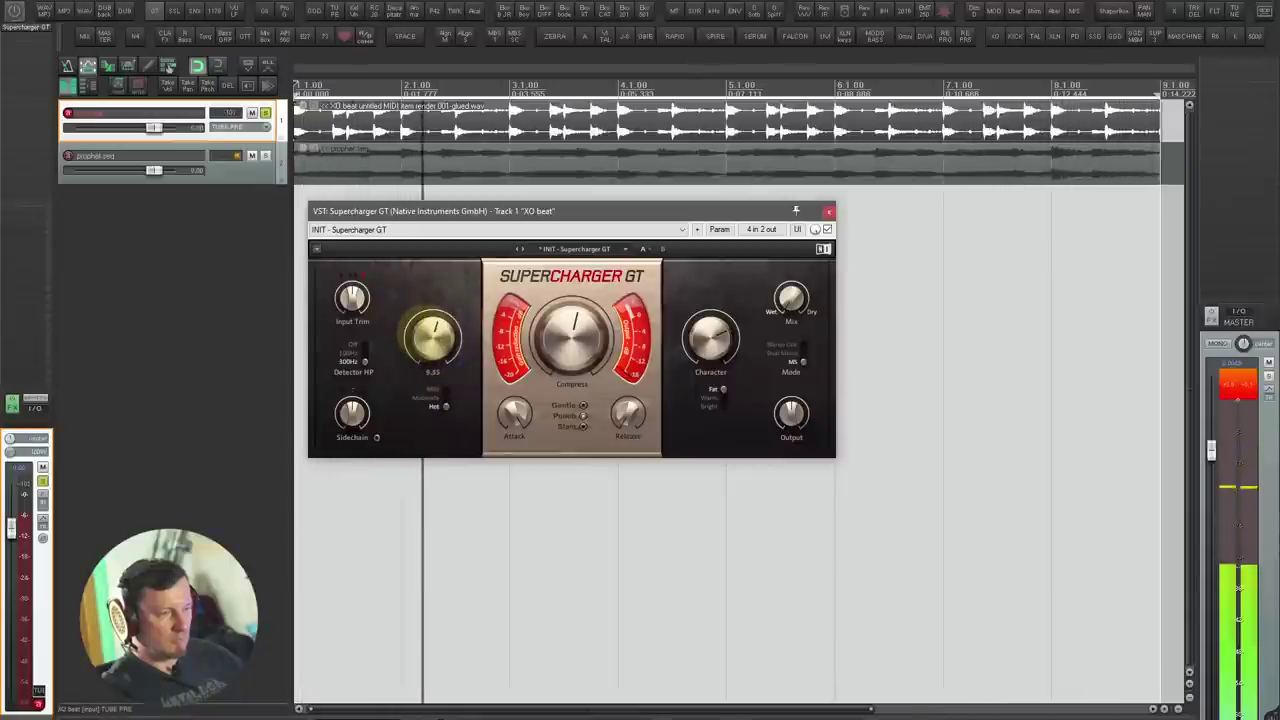
click(446, 389)
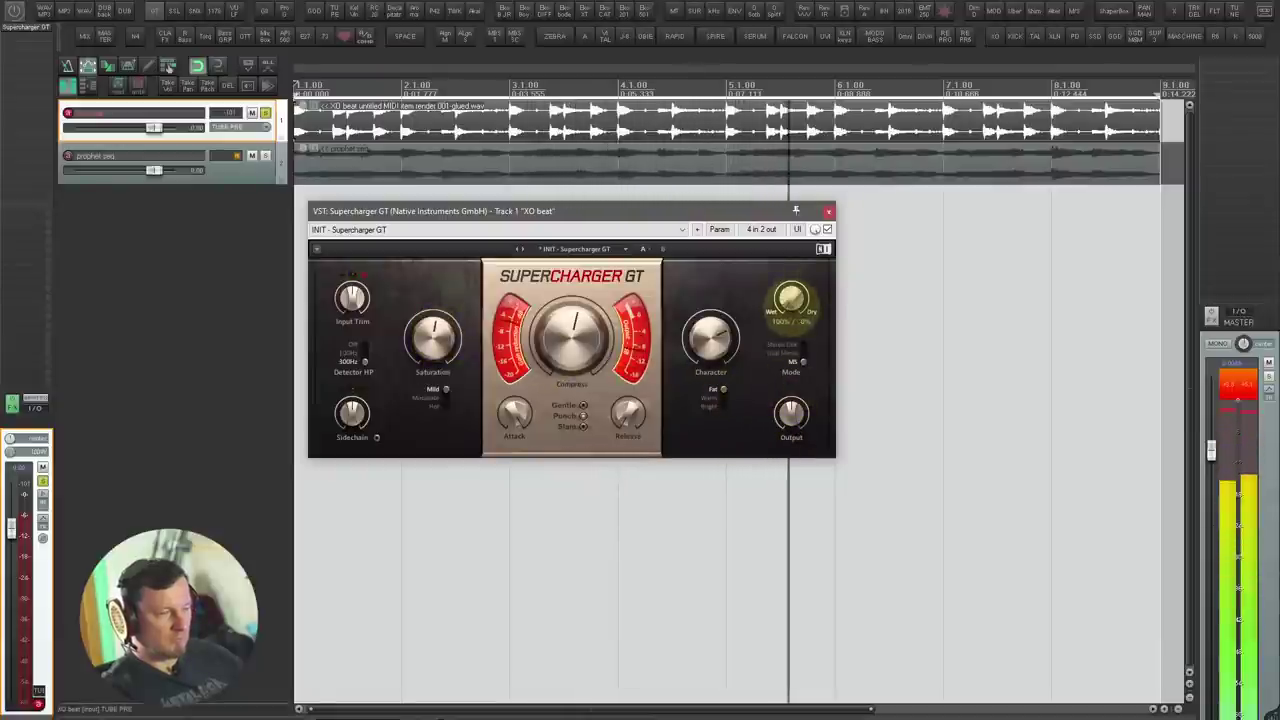
Step: Compare Supercharger GT's Dual Mono and Stereo Link modes, return to MS and stop playback
click(797, 356)
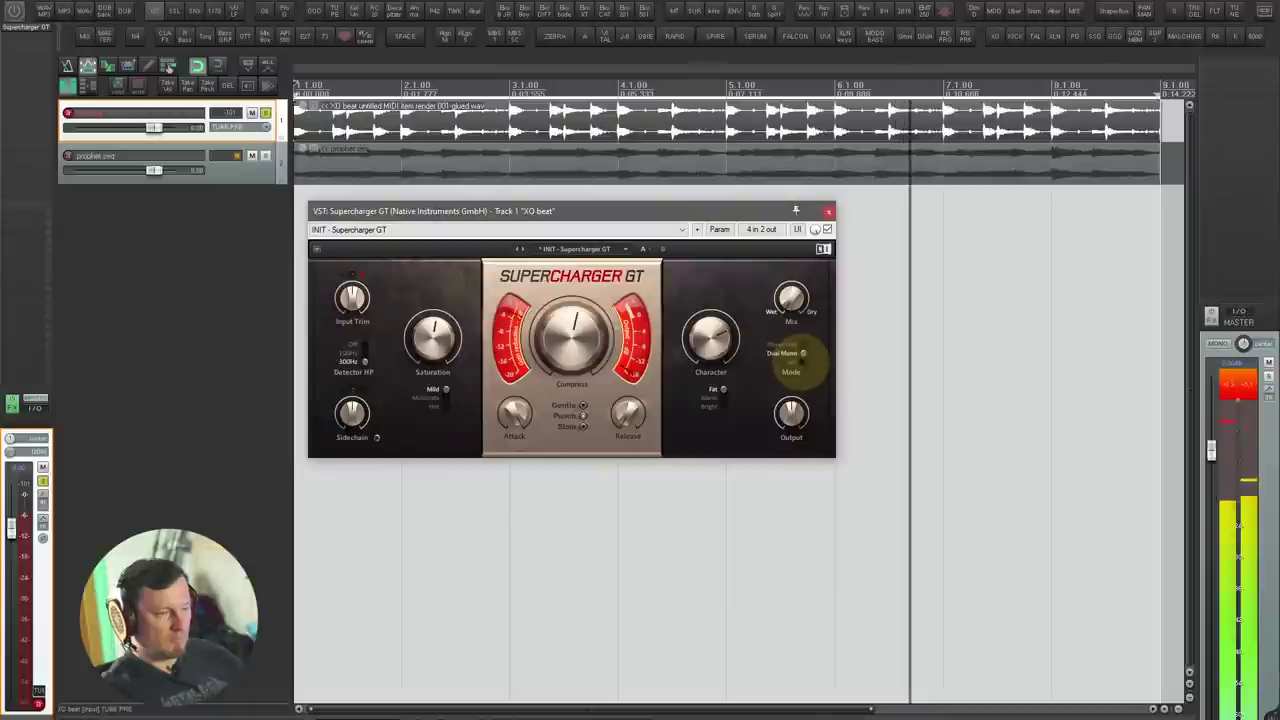
click(797, 352)
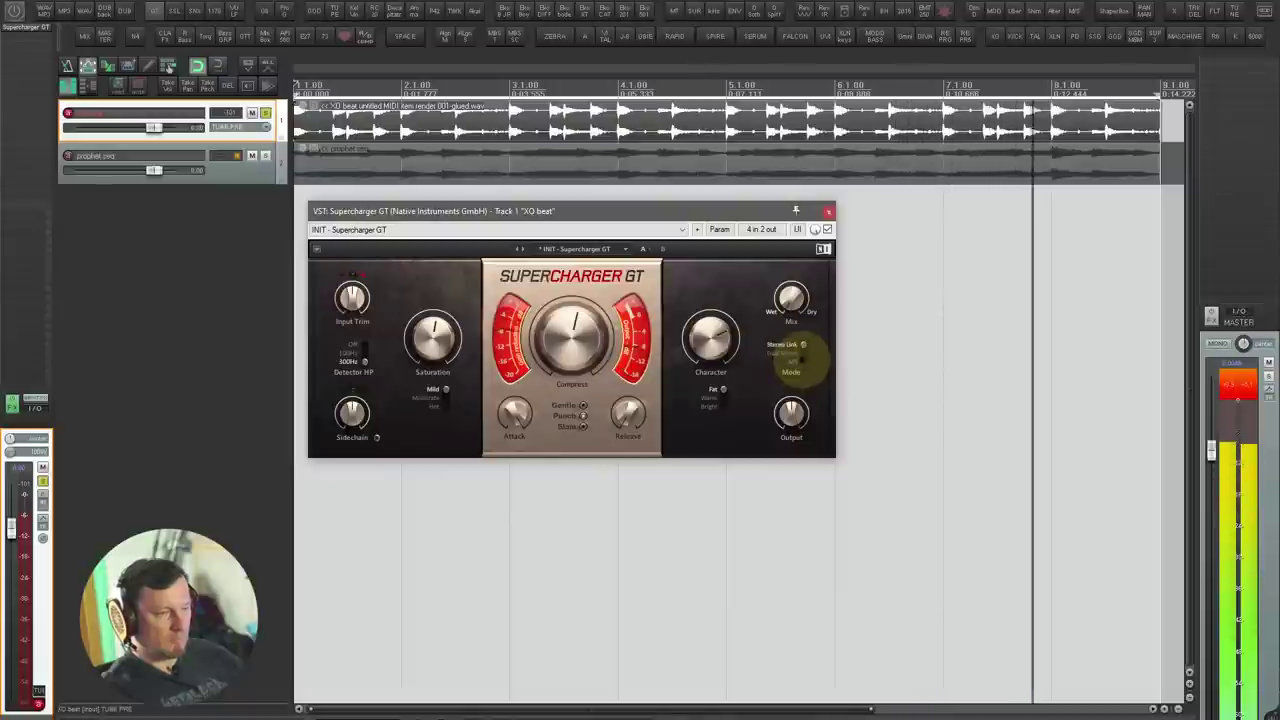
click(802, 350)
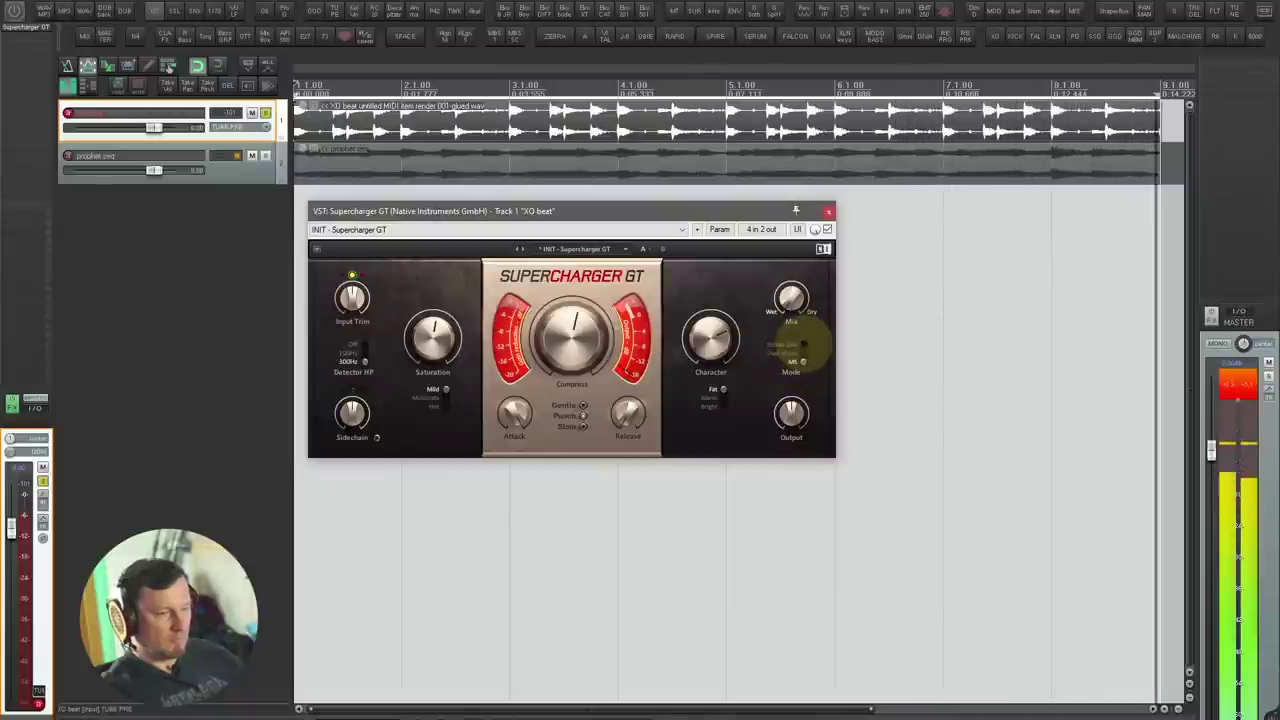
key(space)
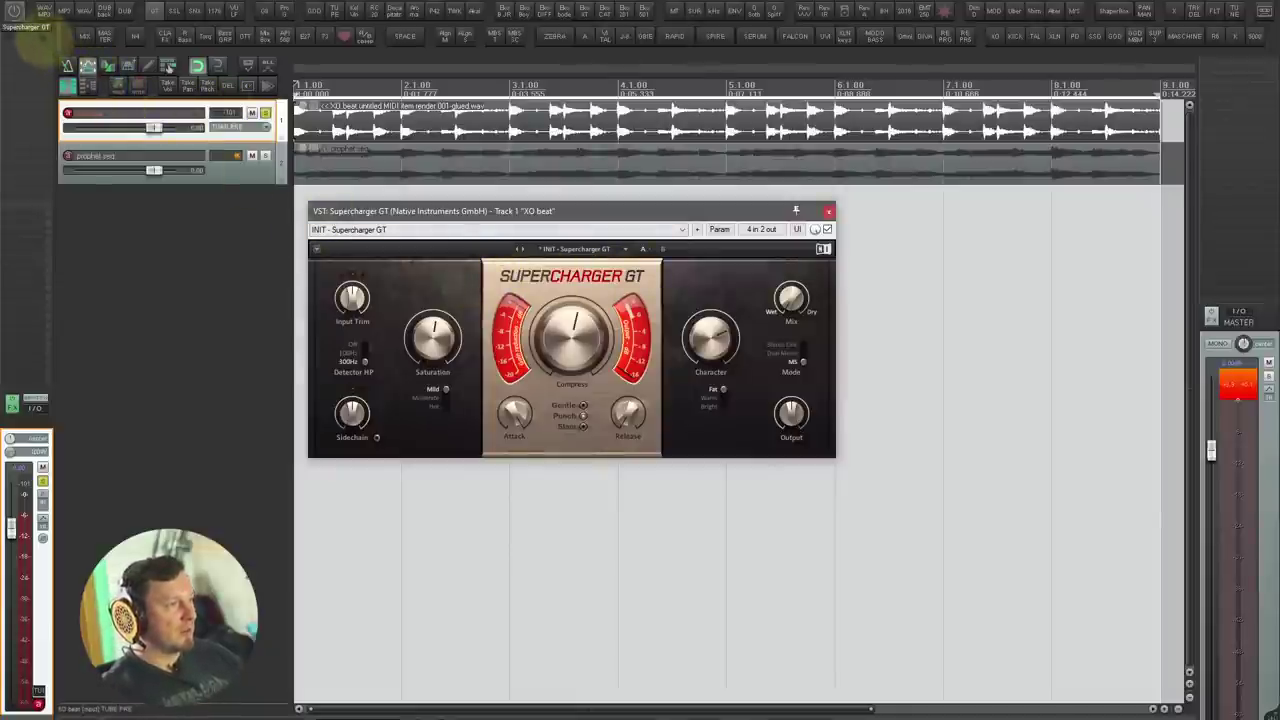
Step: Replace Supercharger GT on the XO beat track with Arturia's Comp DIODE-609, found by filtering the plugins for "art com"
alt+click(39, 27)
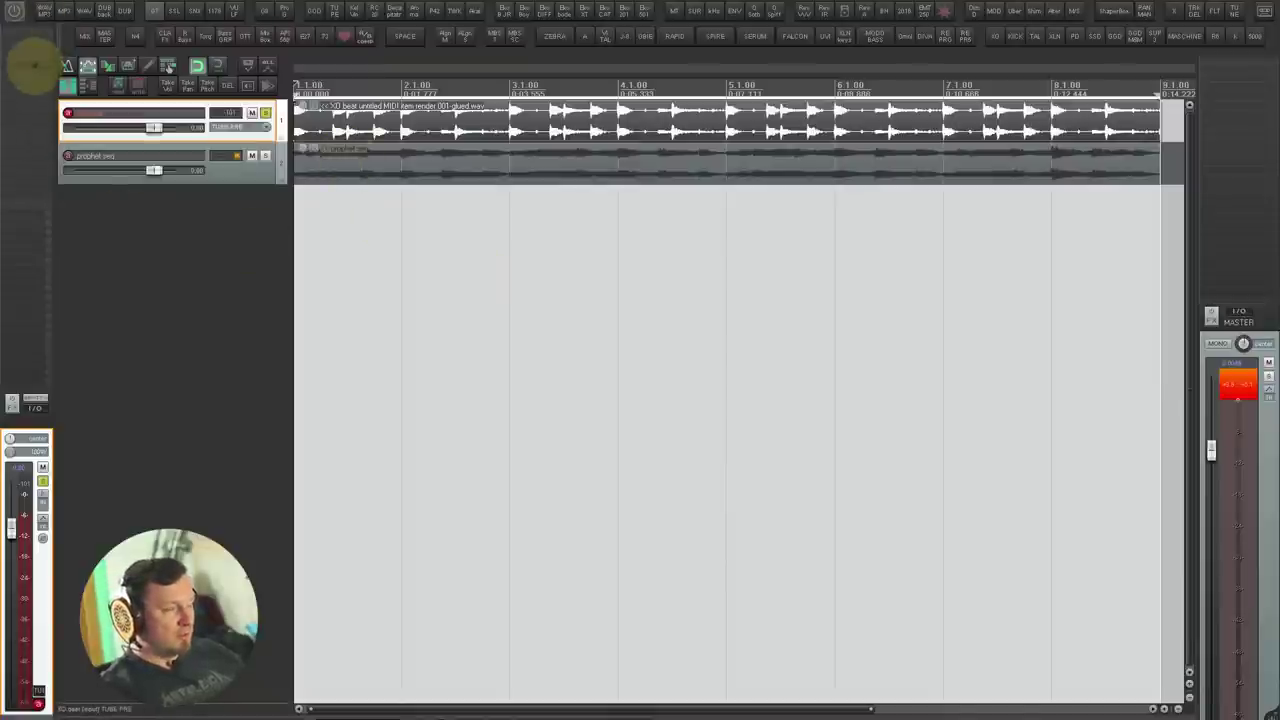
click(35, 62)
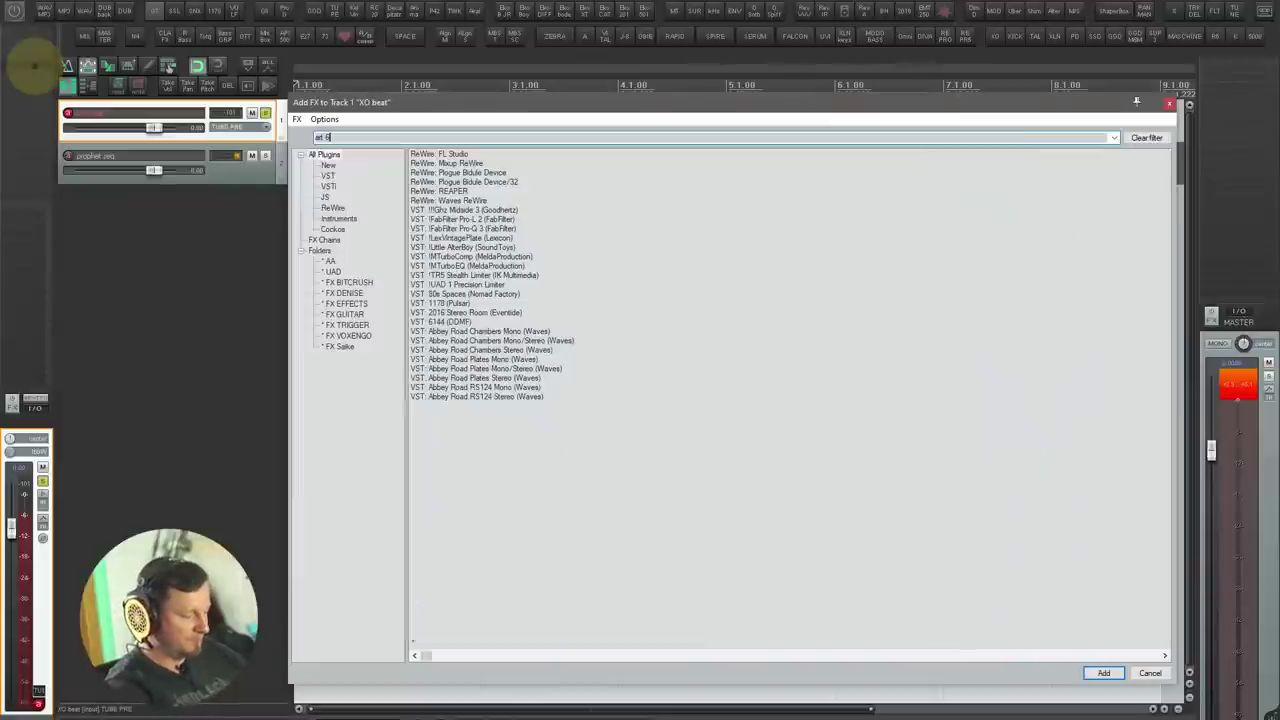
text(art 6)
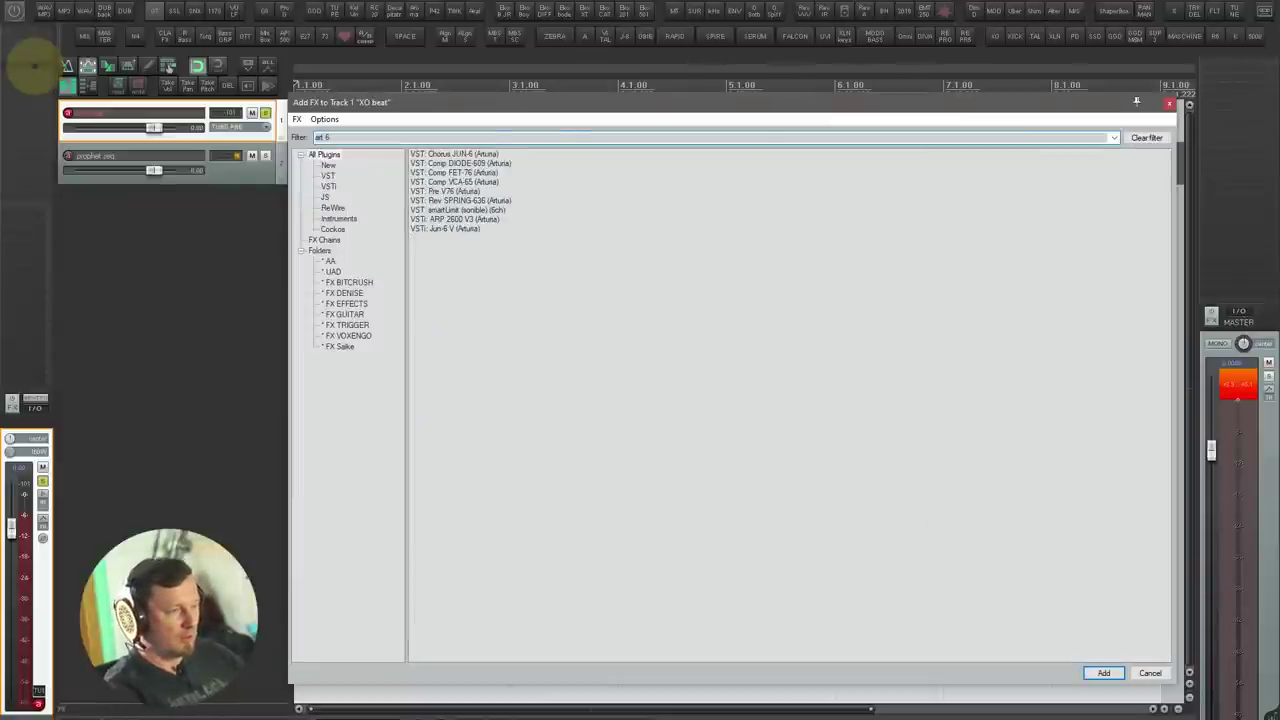
key(BackSpace)
key(BackSpace)
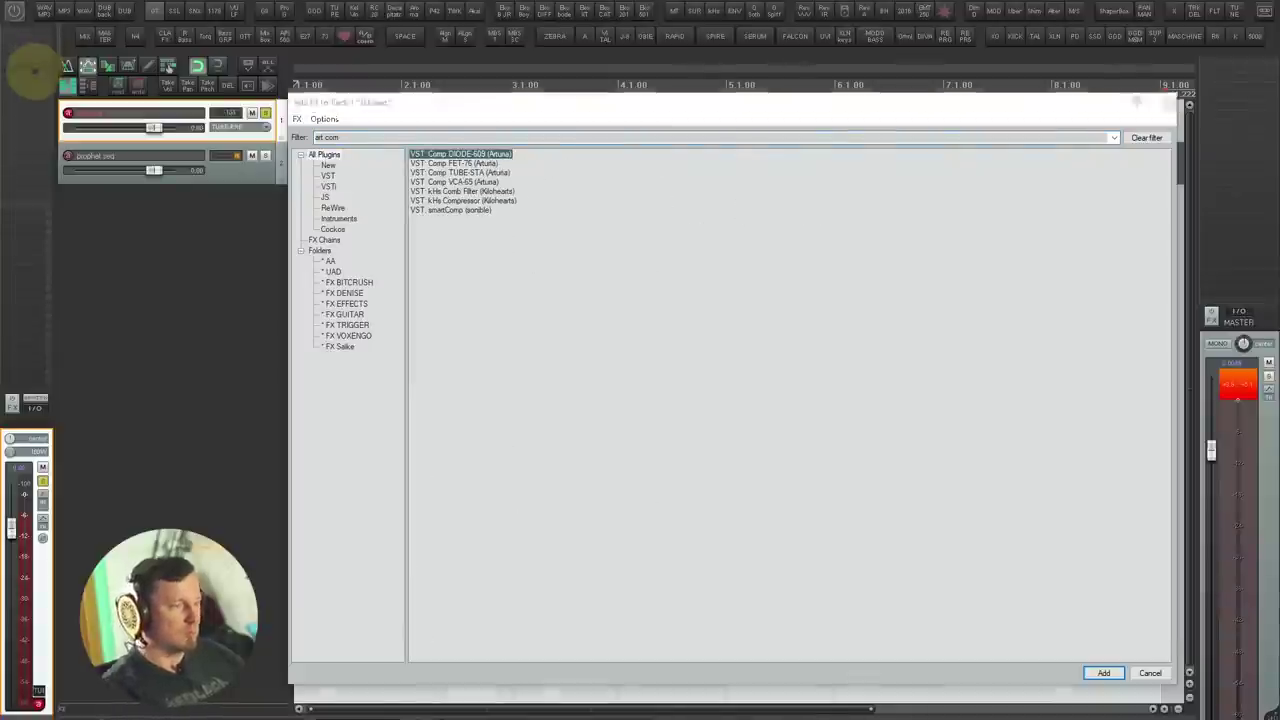
key(Return)
Step: Show Comp DIODE-609's advanced controls with its window over the arrangement and adjust the Compress attack time
drag(497, 10, 604, 206)
click(1101, 245)
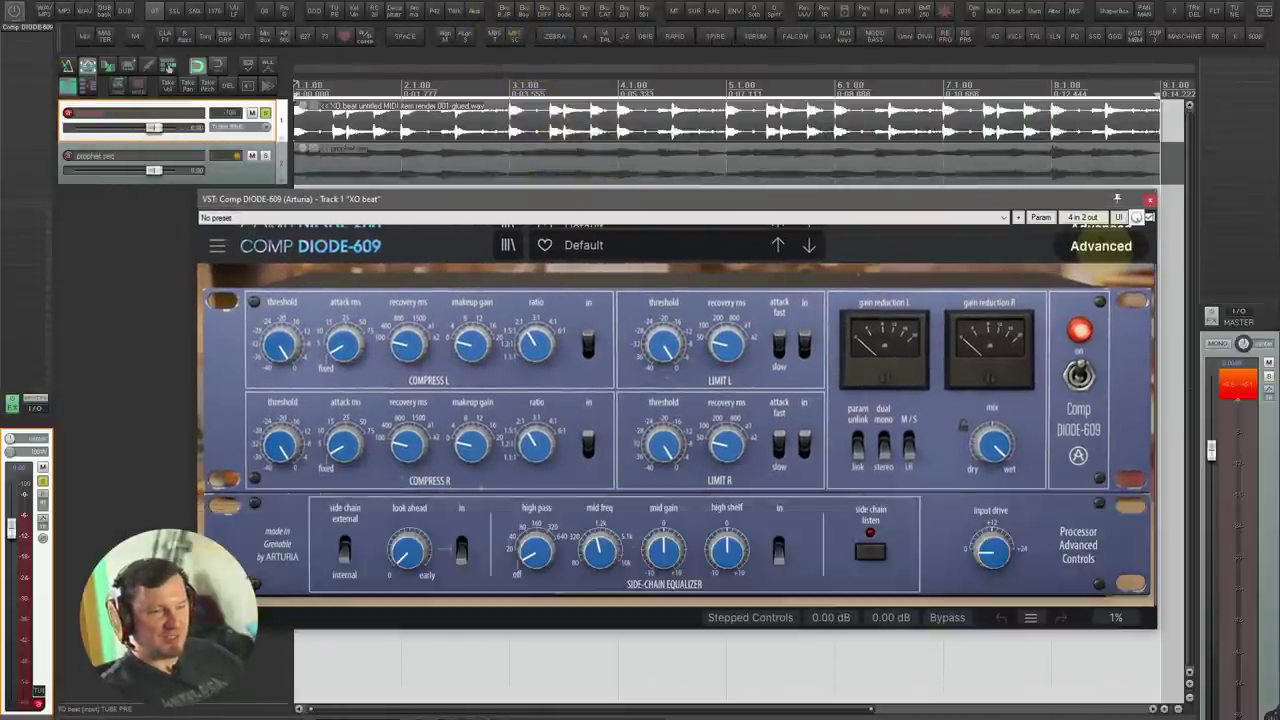
drag(1082, 194, 1097, 197)
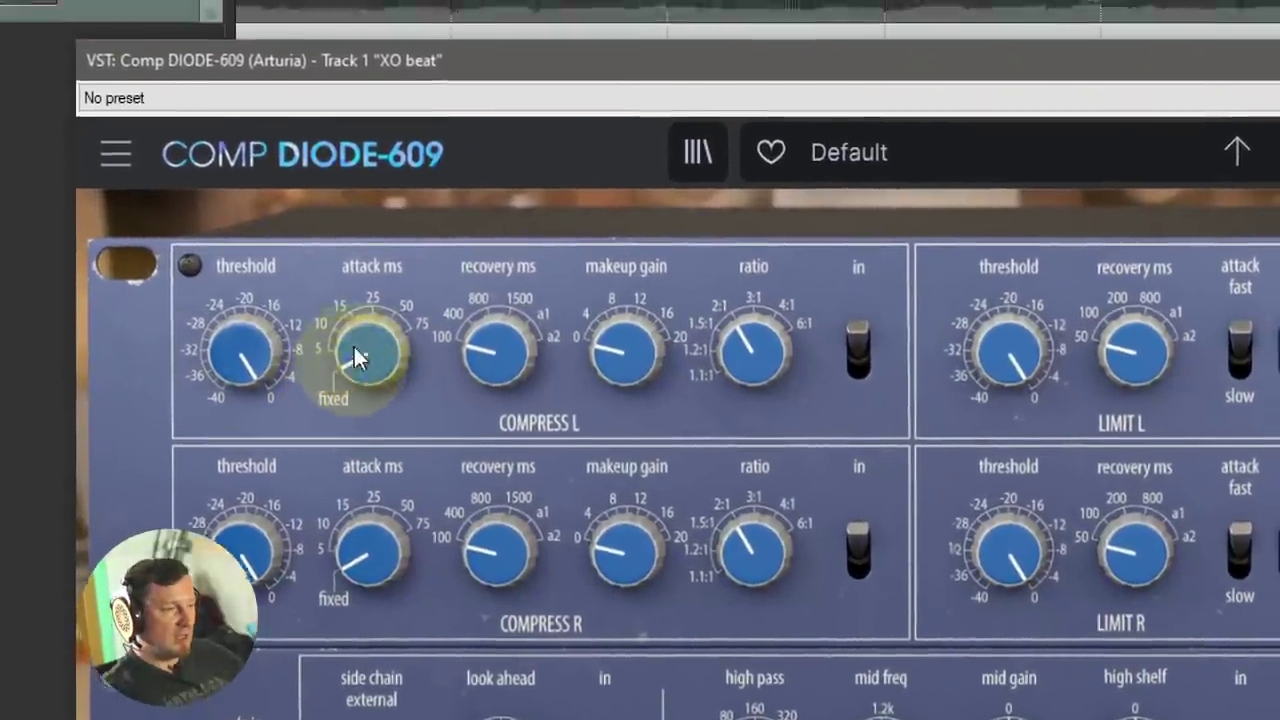
drag(368, 332, 366, 192)
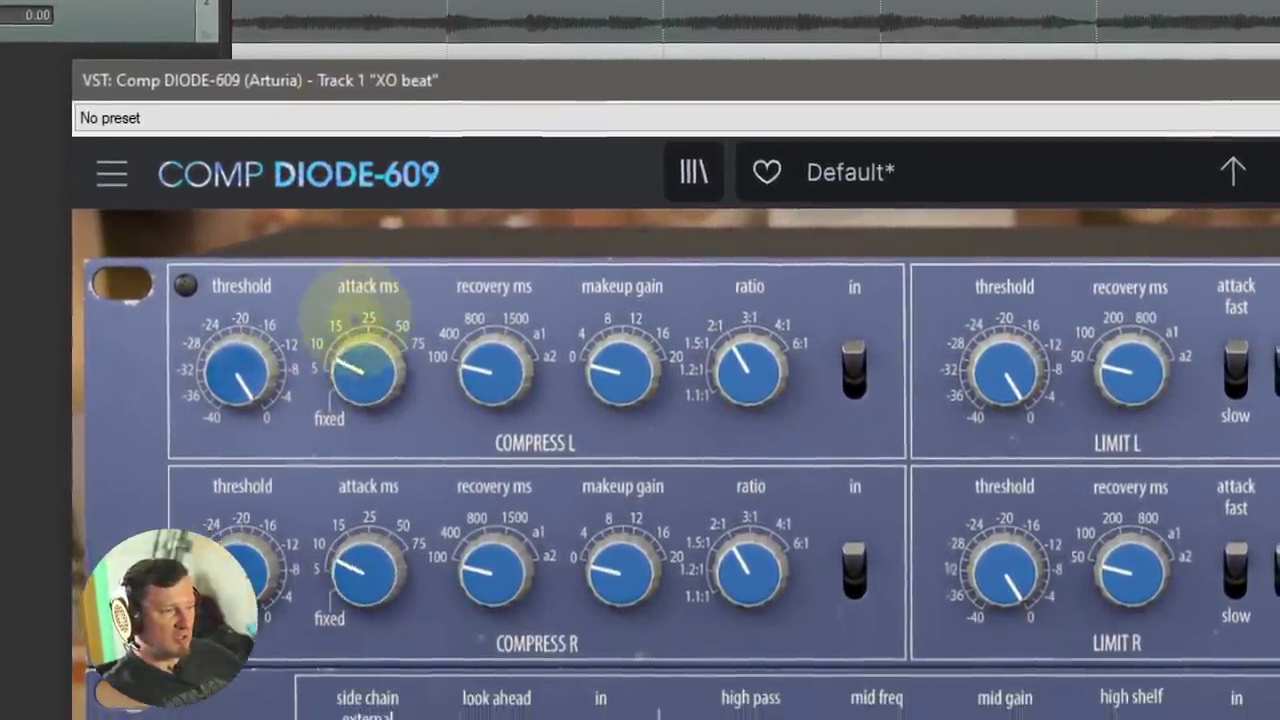
drag(355, 318, 360, 345)
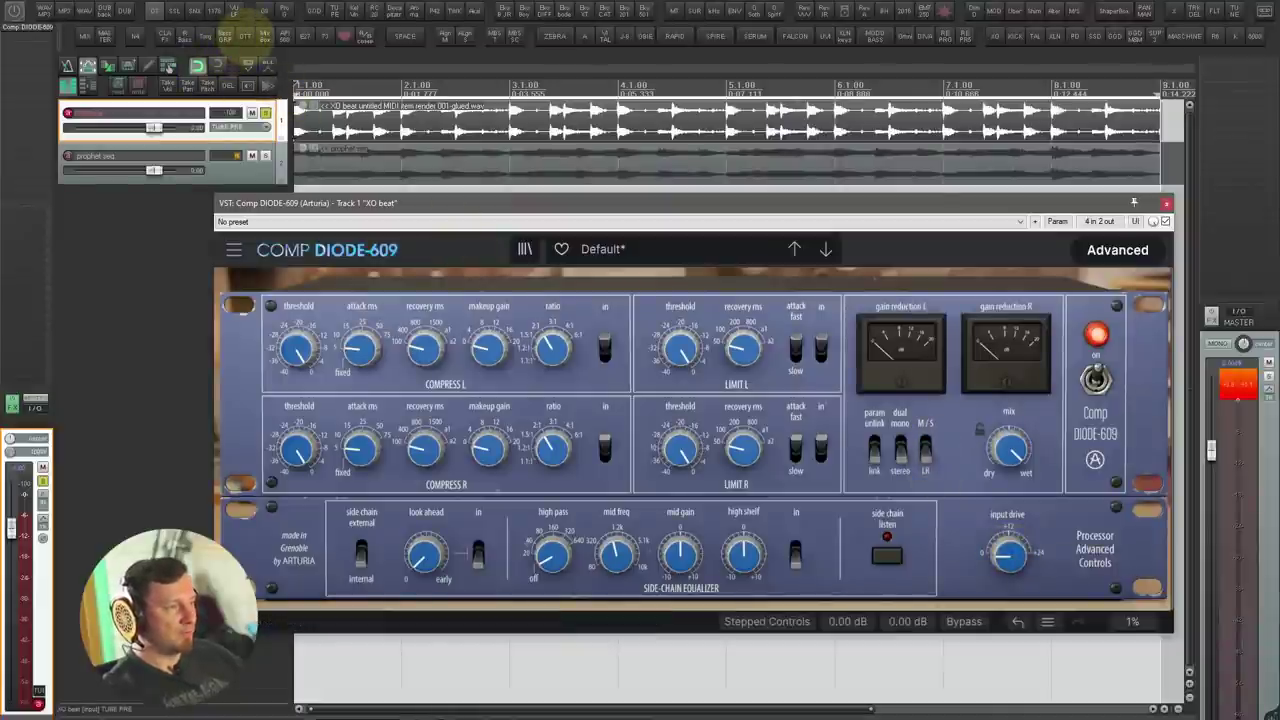
Step: Add OTT to the XO beat track for a brief look and remove it again
click(245, 35)
drag(180, 4, 229, 207)
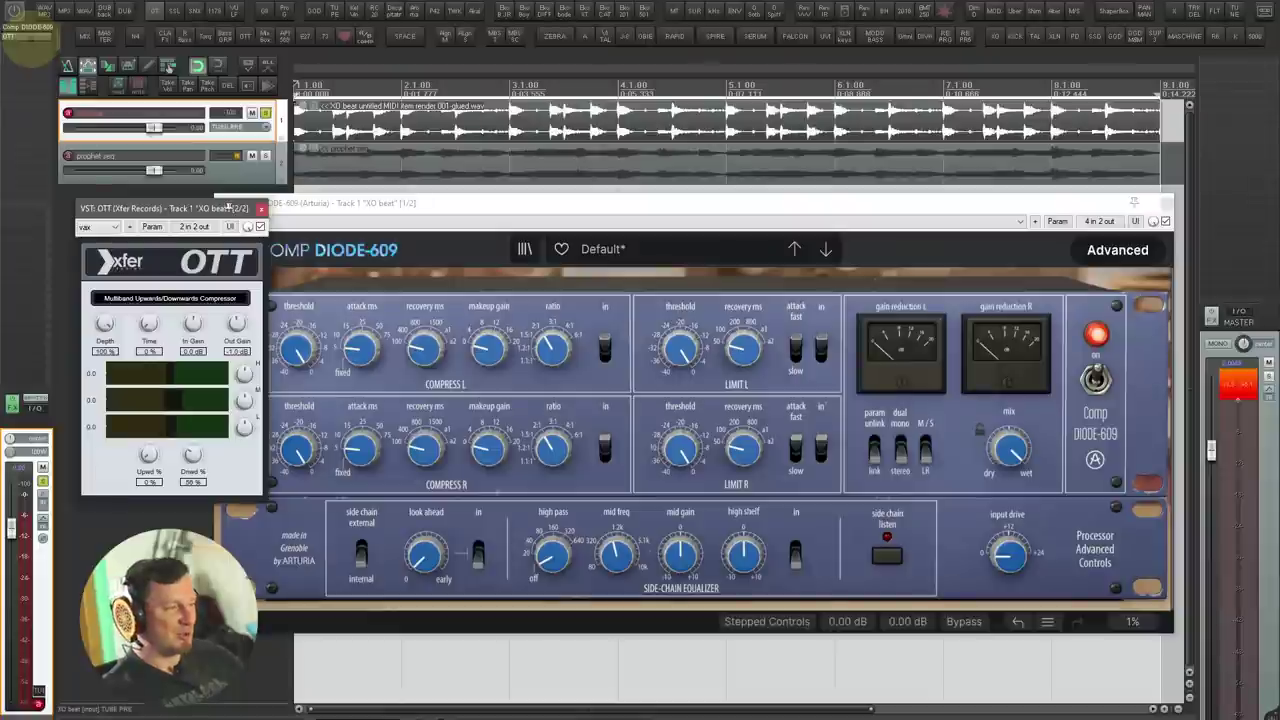
click(260, 208)
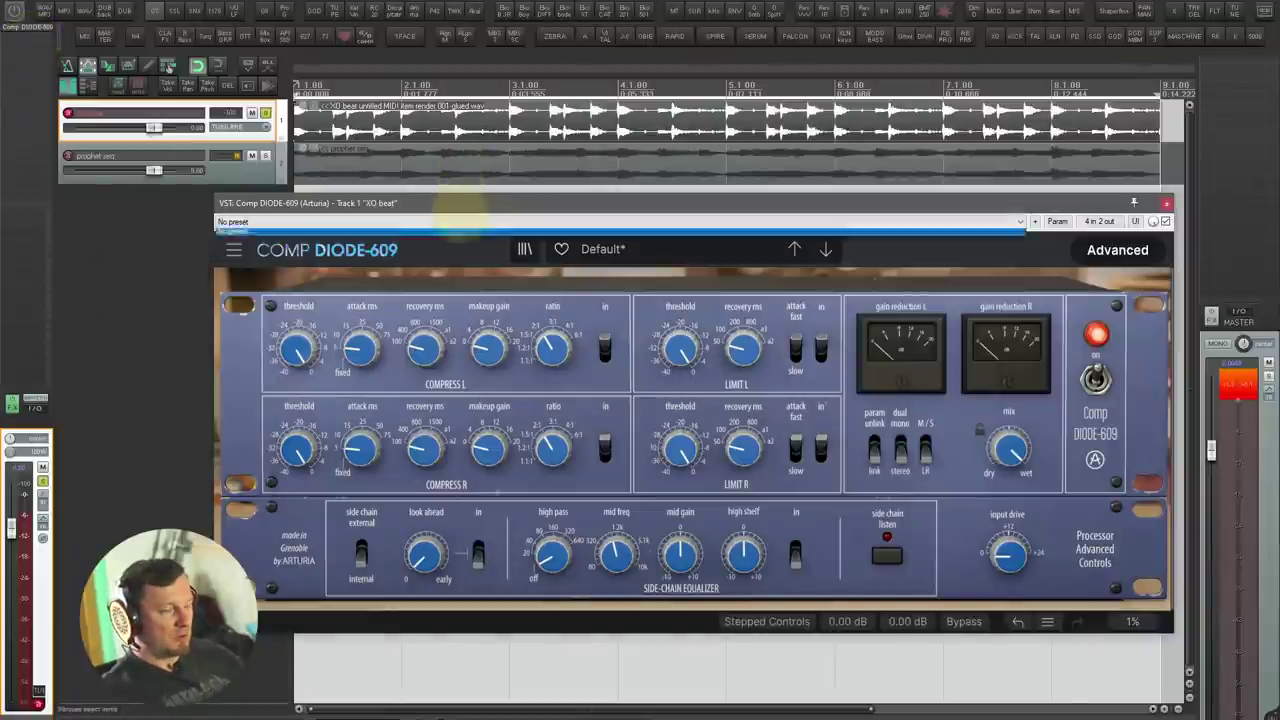
click(462, 221)
click(460, 203)
drag(474, 201, 481, 197)
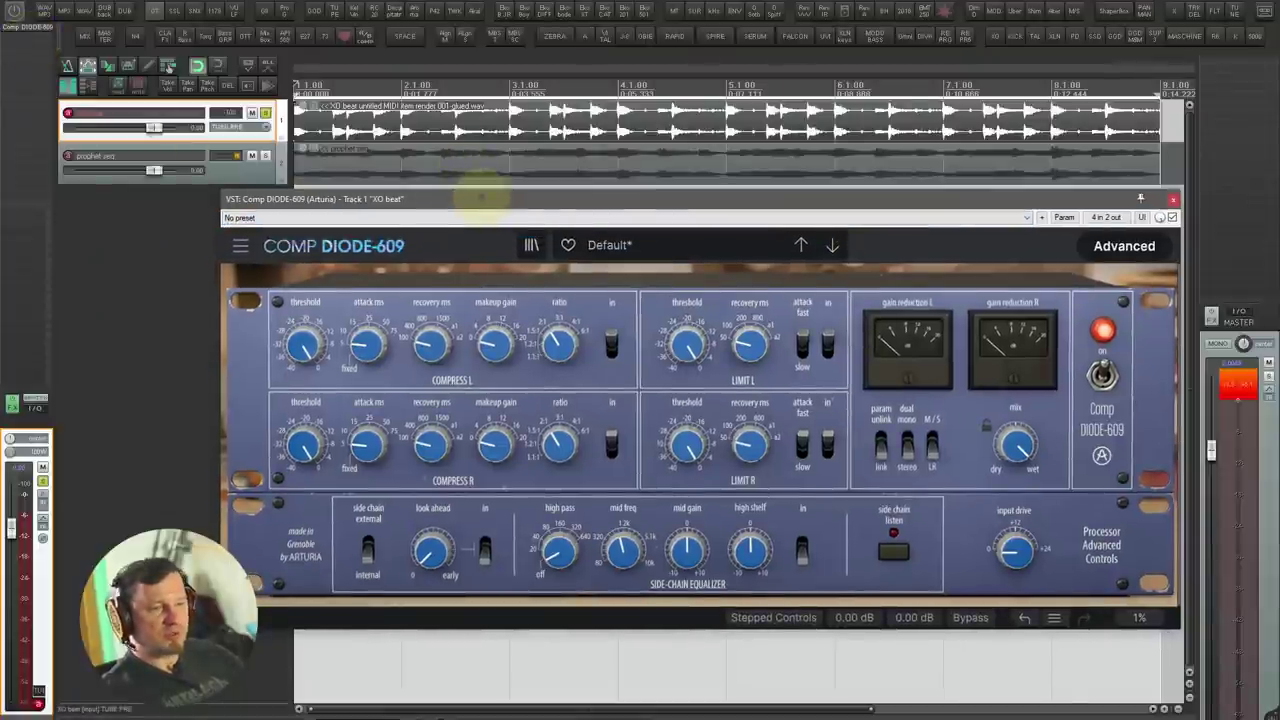
Step: Replace Comp DIODE-609 with Pulsar 1178 on the XO beat track and reposition its window
alt+click(30, 27)
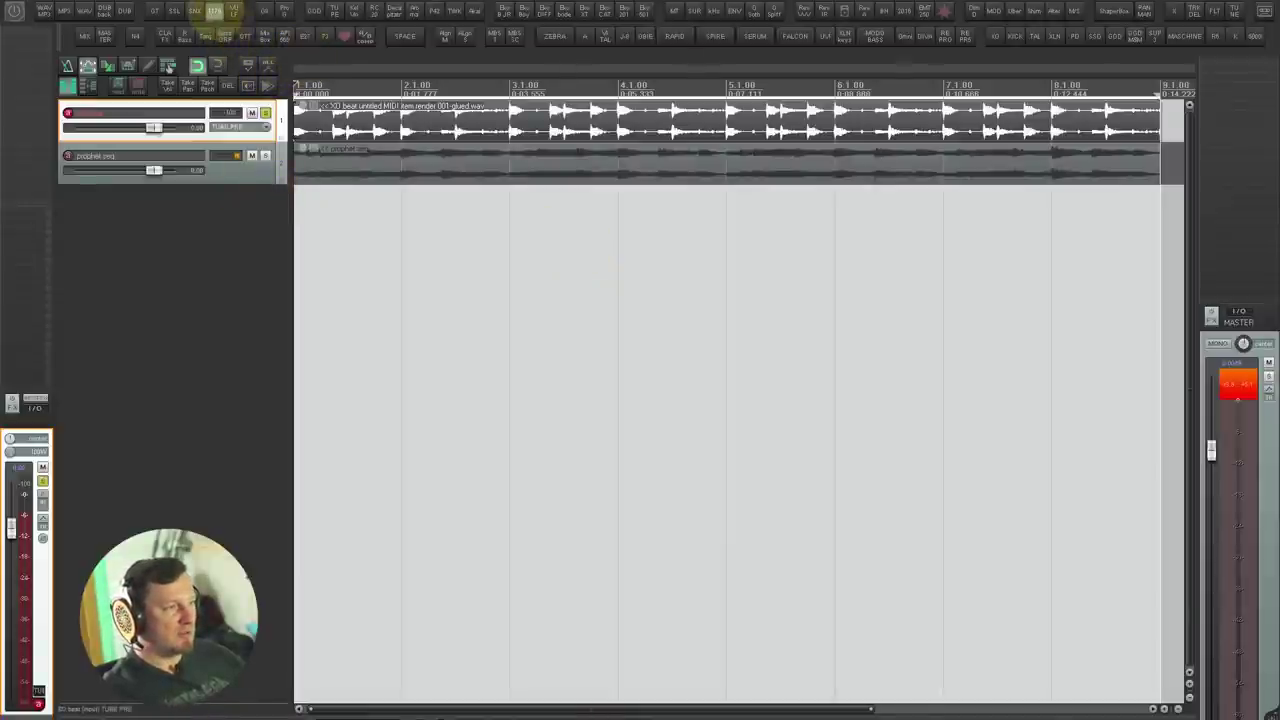
click(212, 11)
drag(486, 110, 777, 115)
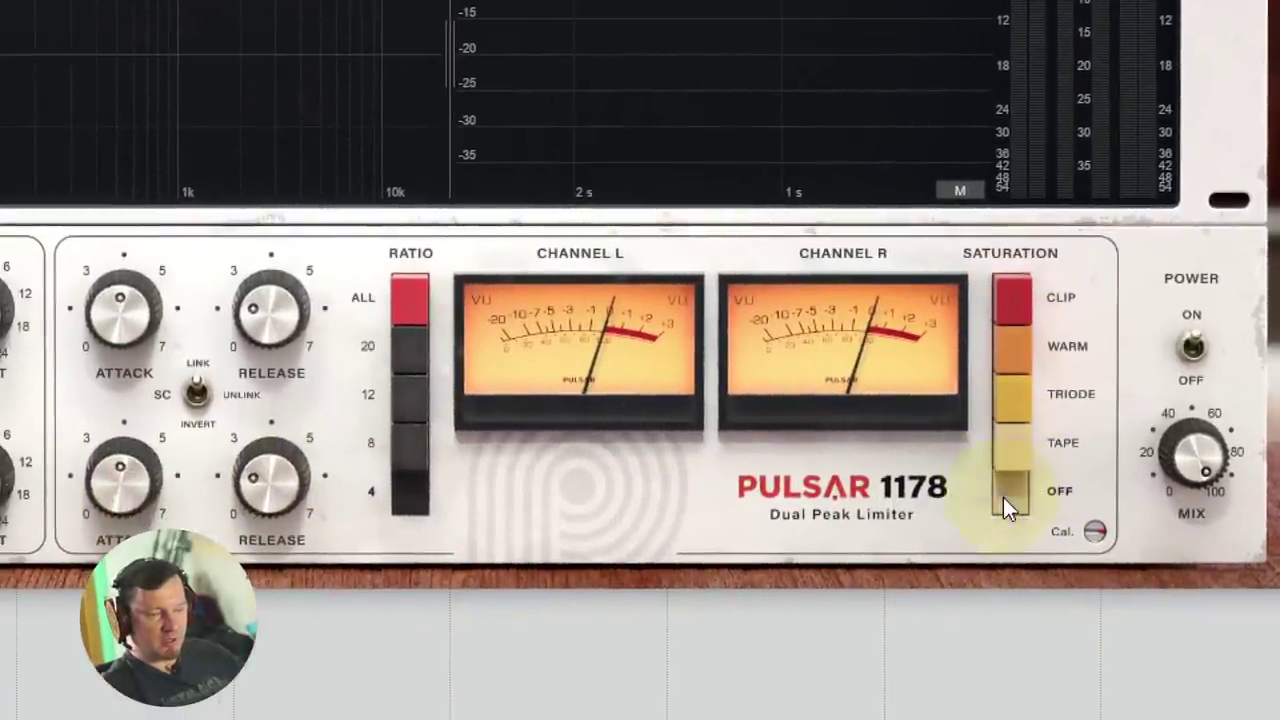
Step: Examine Pulsar 1178's saturation modes and the low-cut curve available in its sidechain EQ
click(1008, 536)
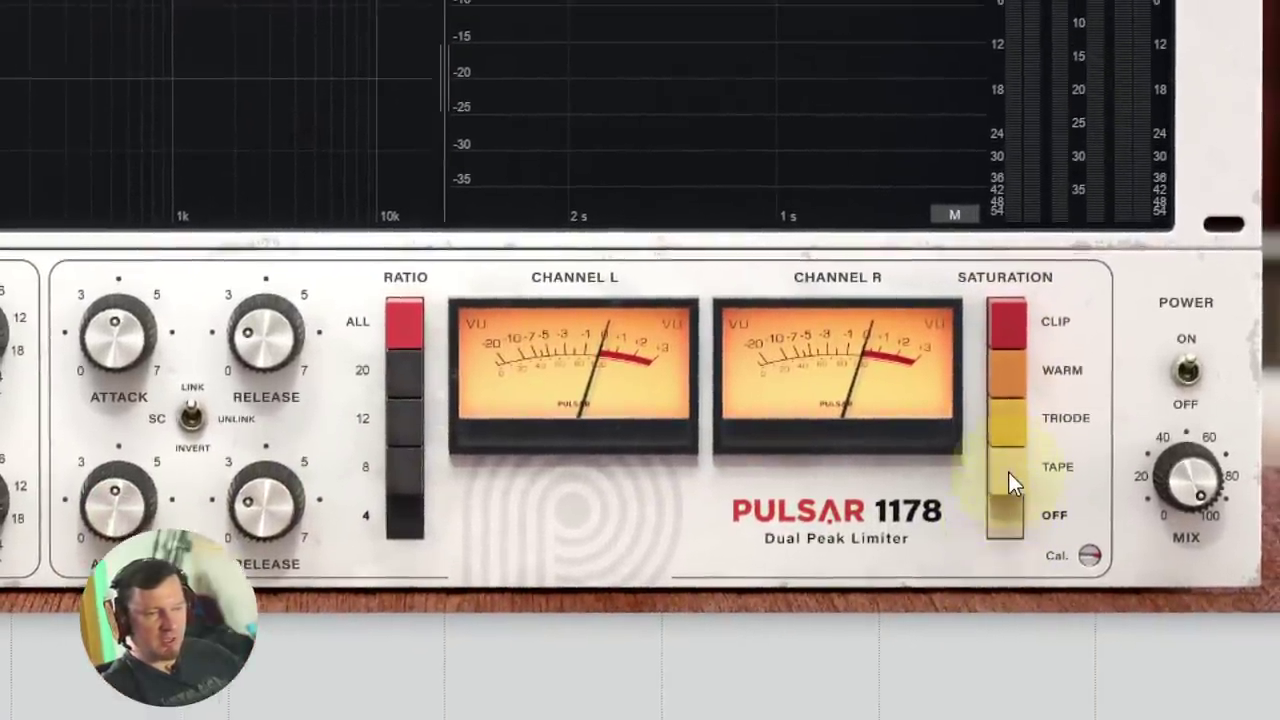
click(1062, 415)
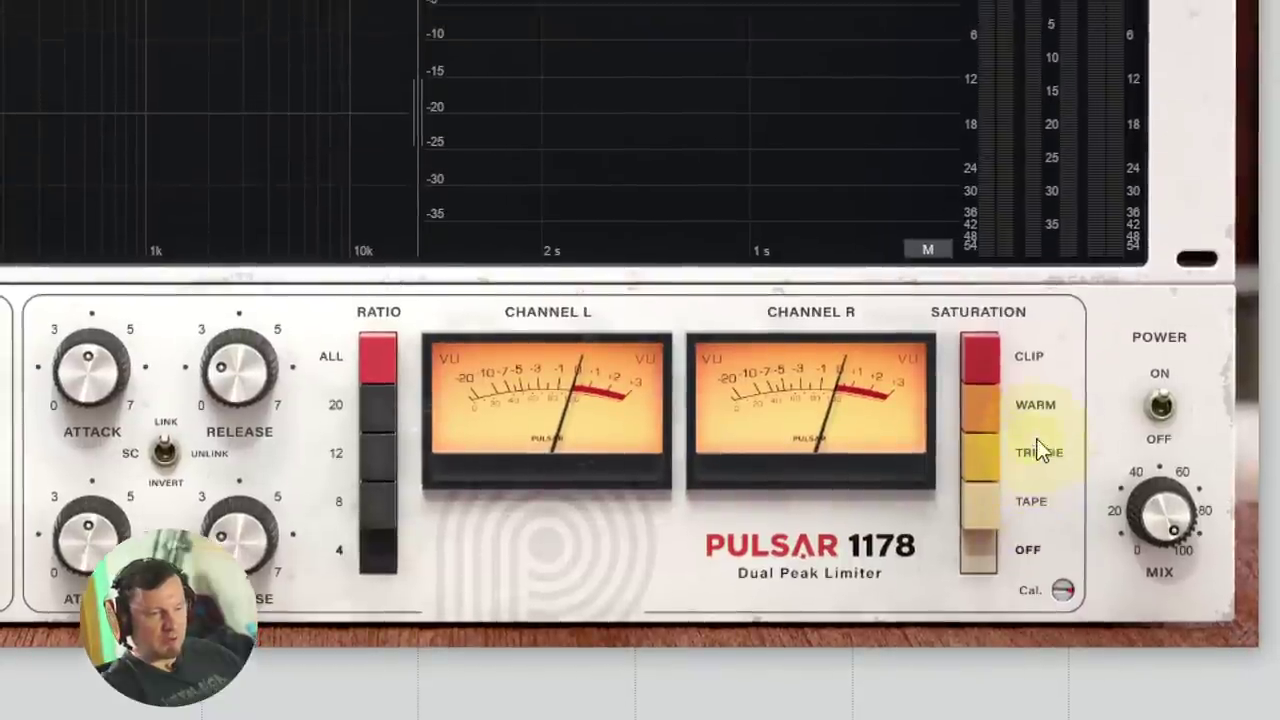
click(1034, 399)
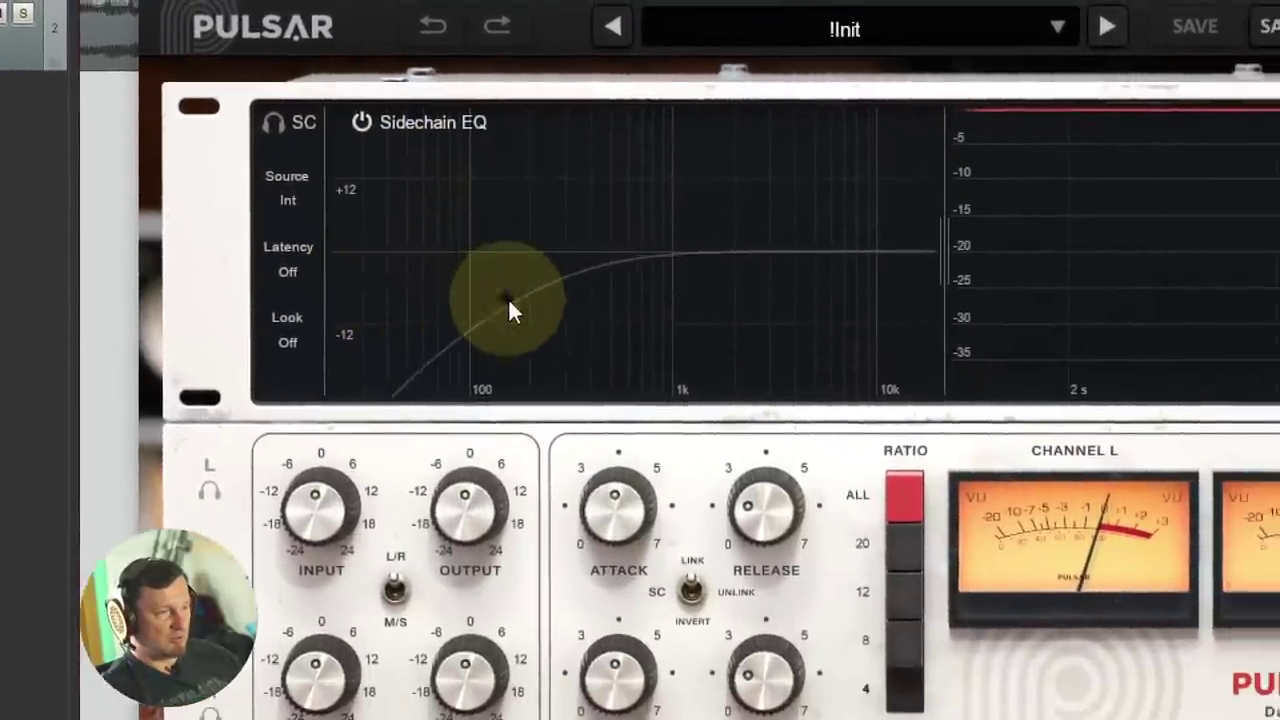
click(519, 301)
drag(505, 298, 568, 251)
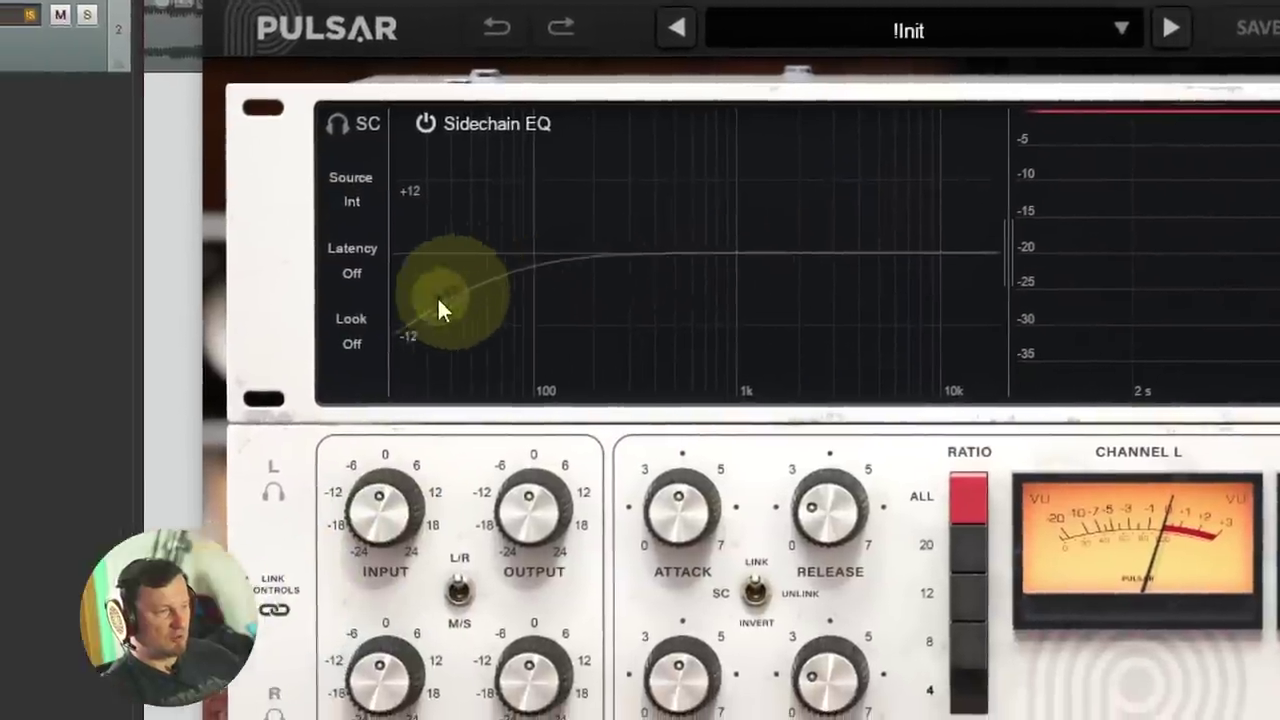
mouse_move(238, 370)
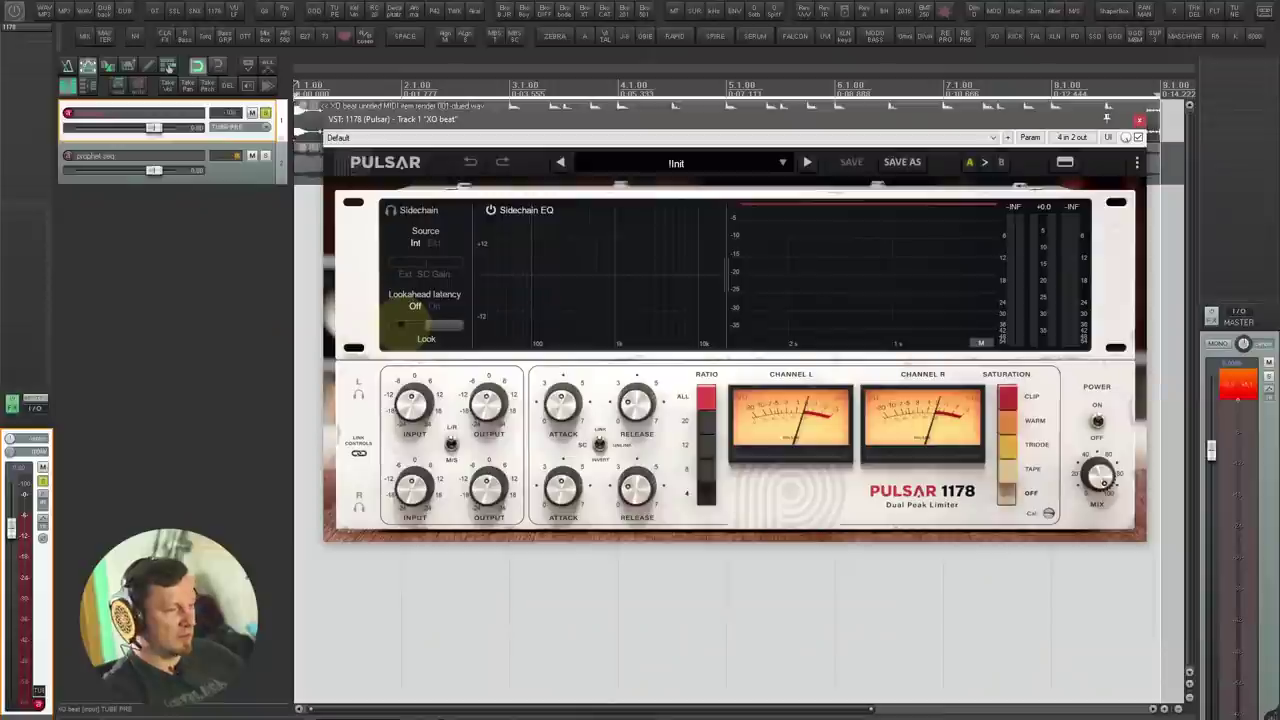
Step: Play the XO beat, add a low cut to Pulsar 1178's sidechain EQ, and raise the output gain to about 11.3 dB
key(space)
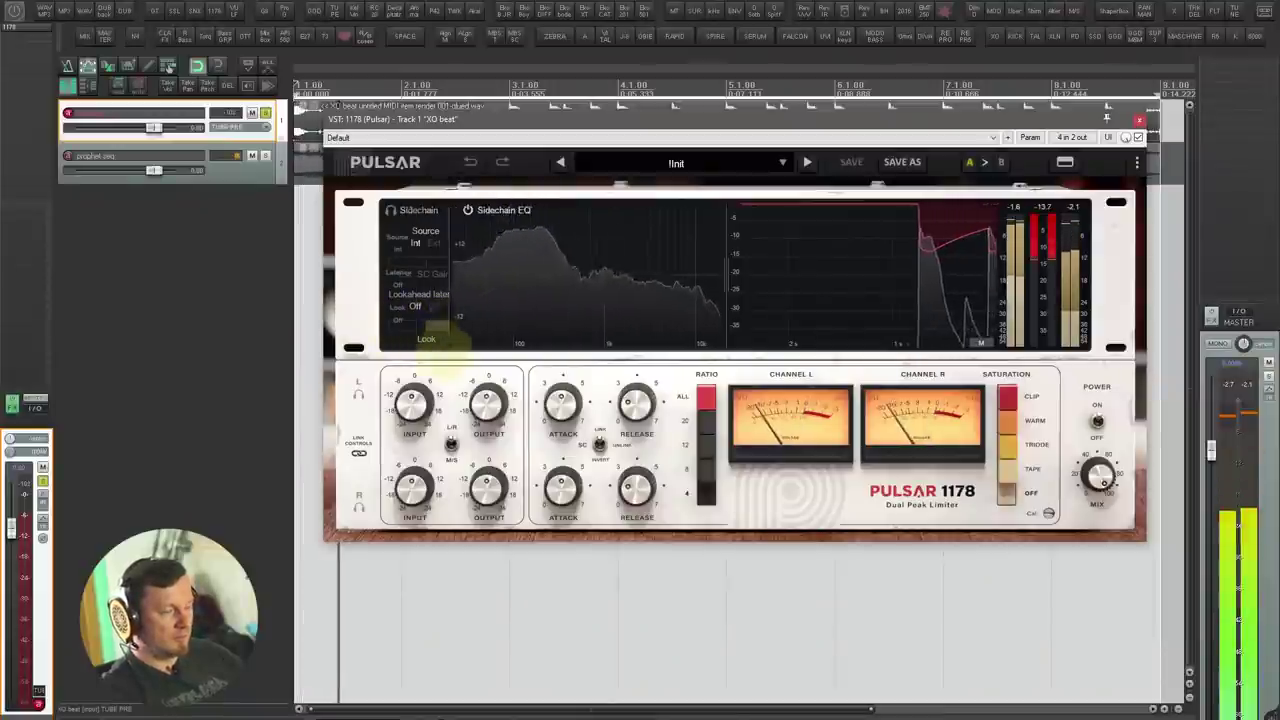
click(493, 283)
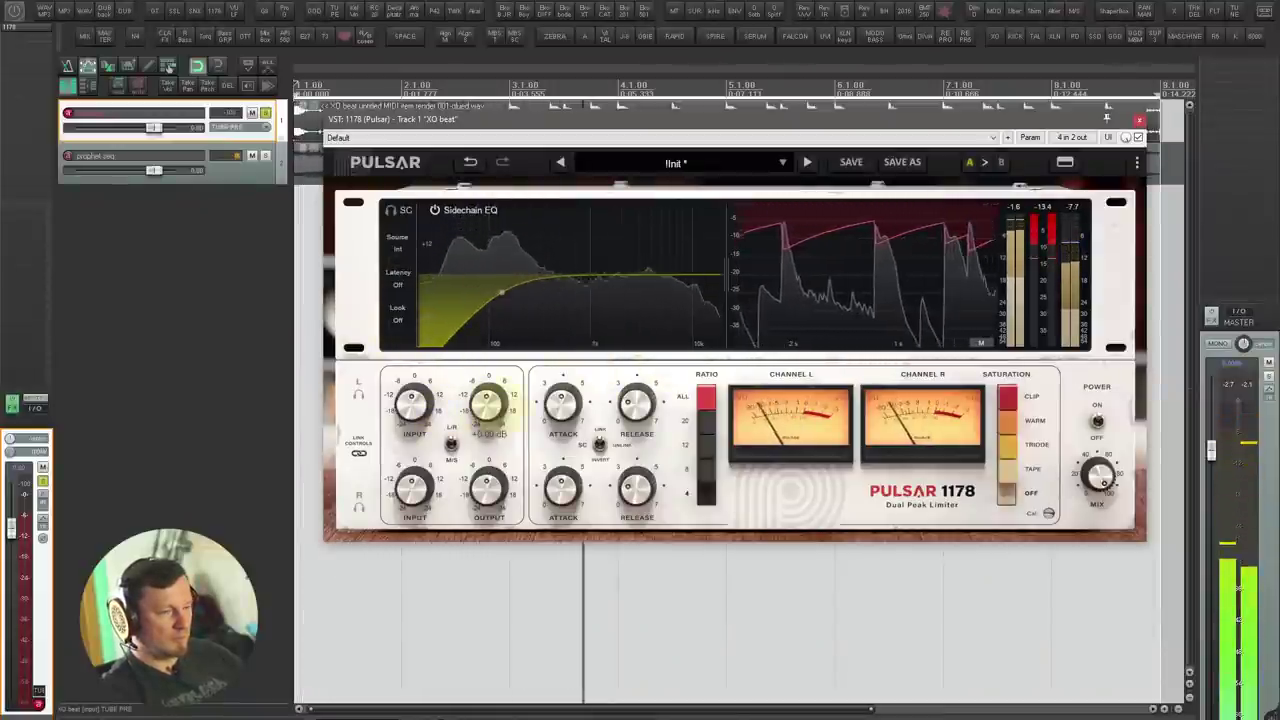
drag(488, 400, 495, 345)
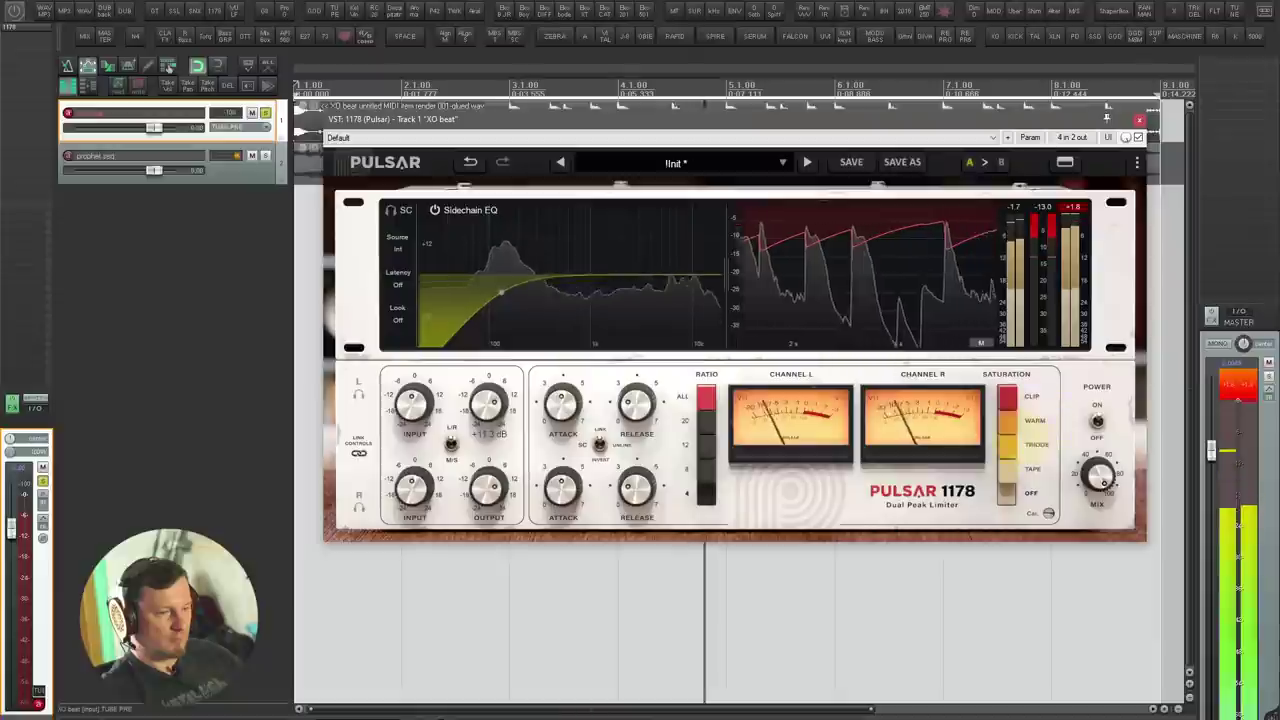
Step: Audition Pulsar 1178's saturation modes, including Triode and Tape, while adjusting the saturation calibration up to 12.6 dB and back down
drag(1048, 513, 1040, 430)
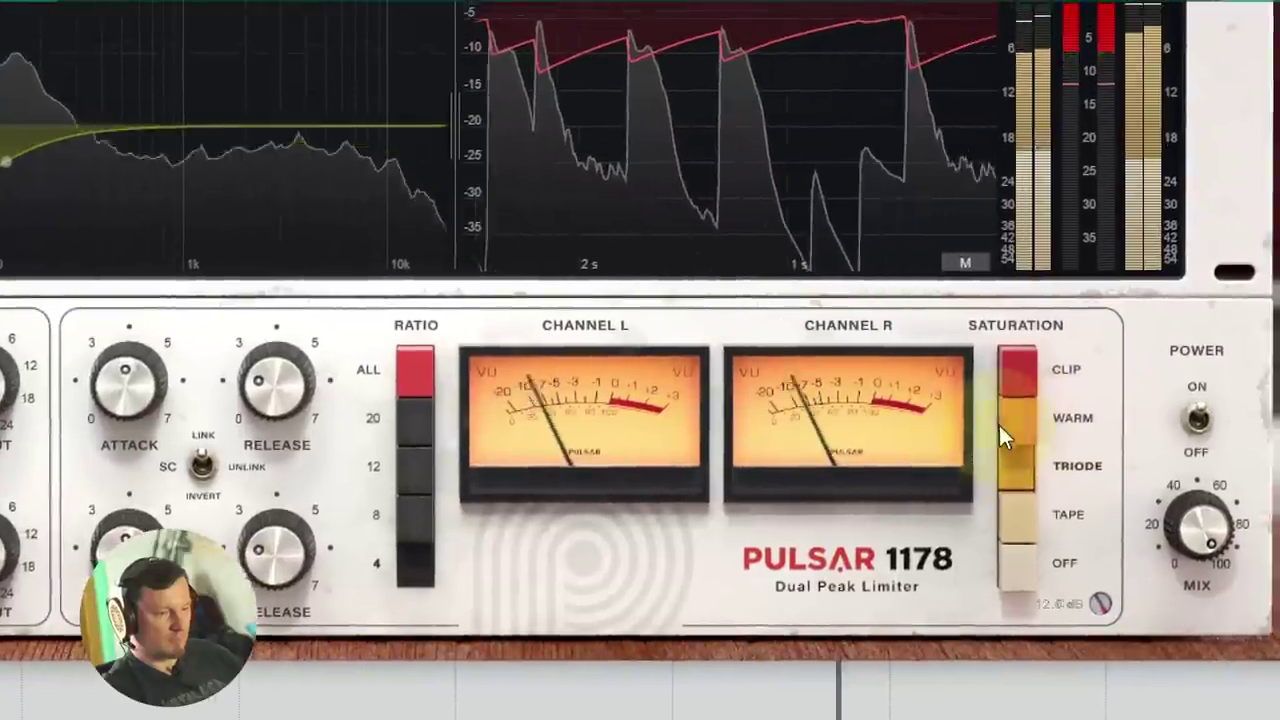
click(1007, 424)
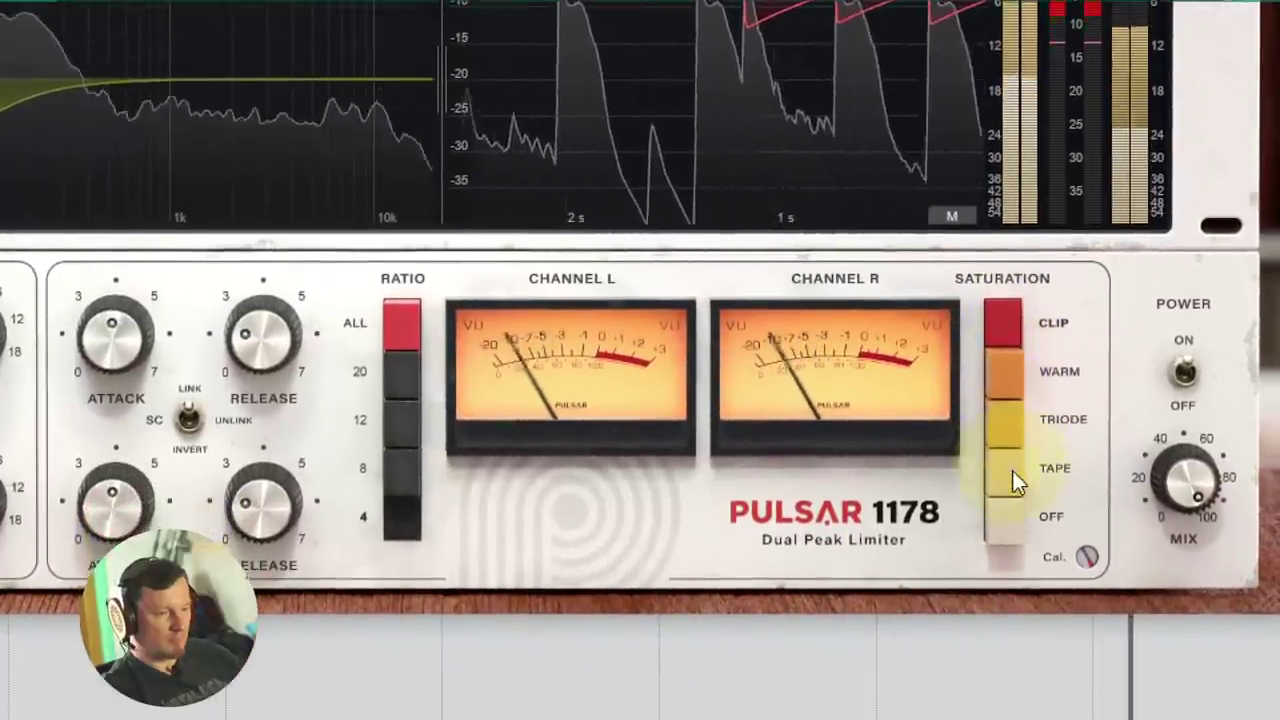
click(1008, 542)
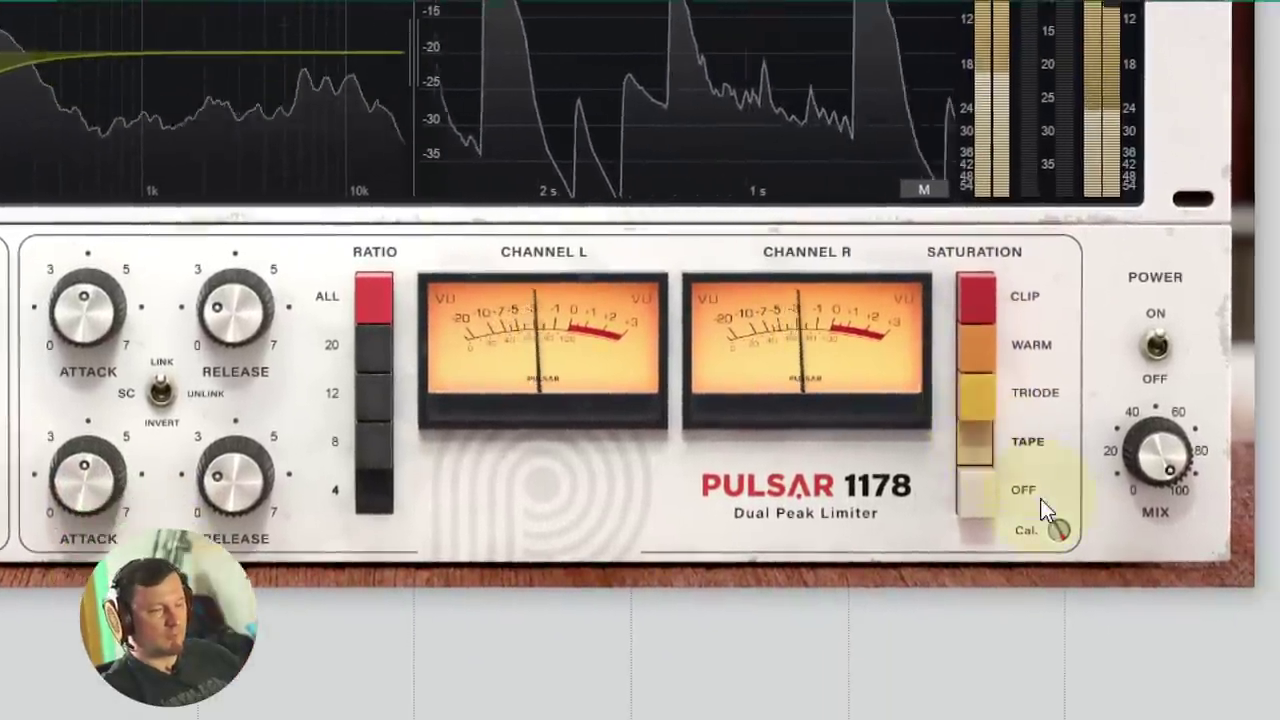
drag(1087, 558, 1055, 623)
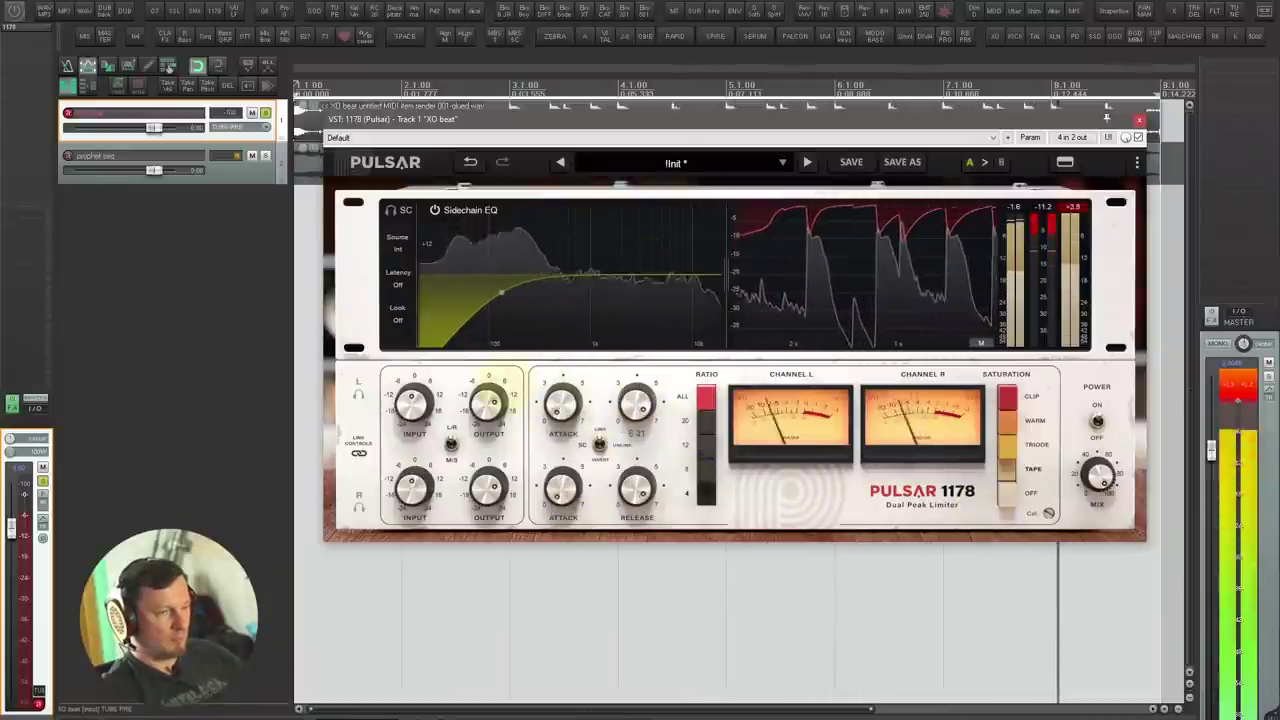
Step: Lower Pulsar 1178's output gain and enable lookahead latency with Look set to 10.0 ms Behind
drag(488, 404, 488, 428)
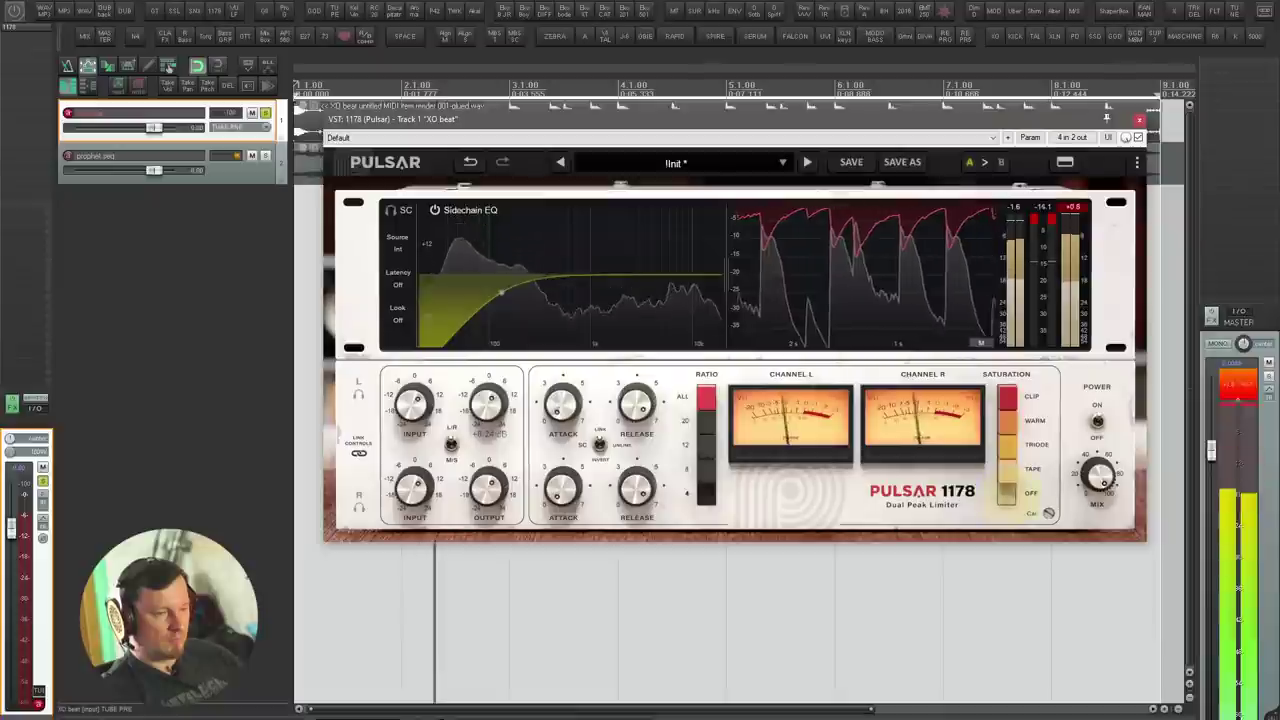
mouse_move(488, 404)
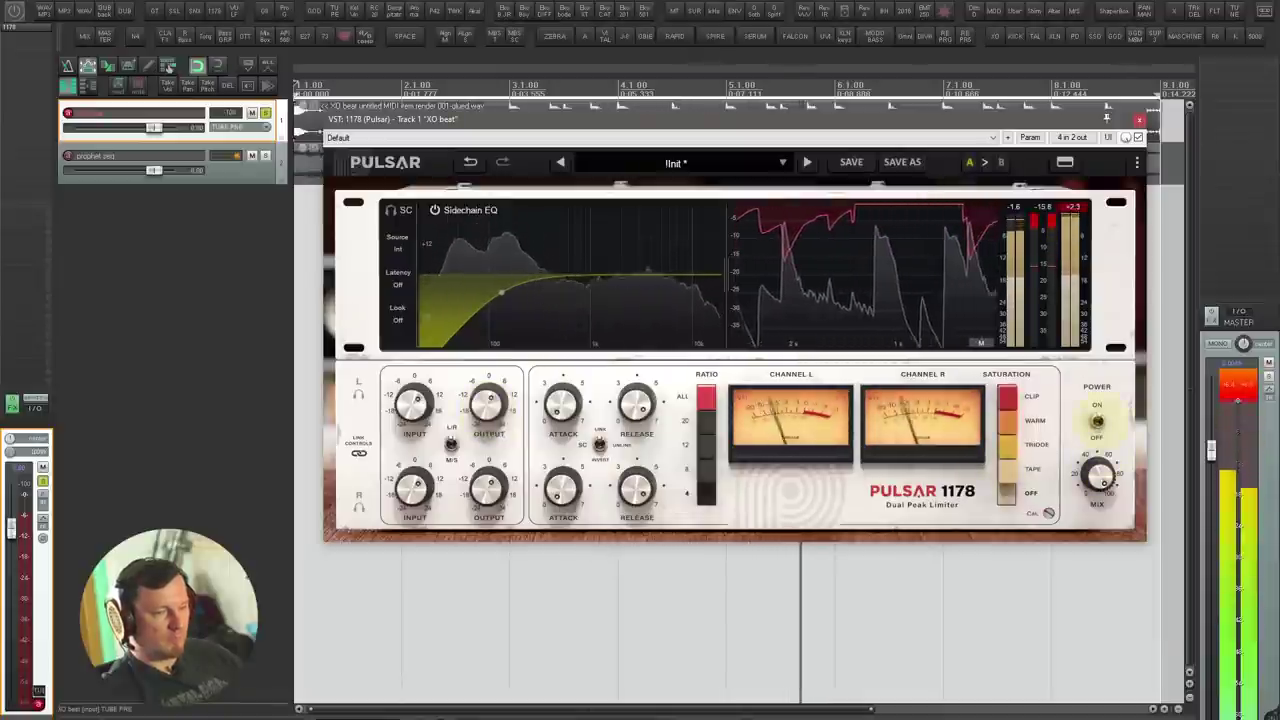
mouse_move(412, 315)
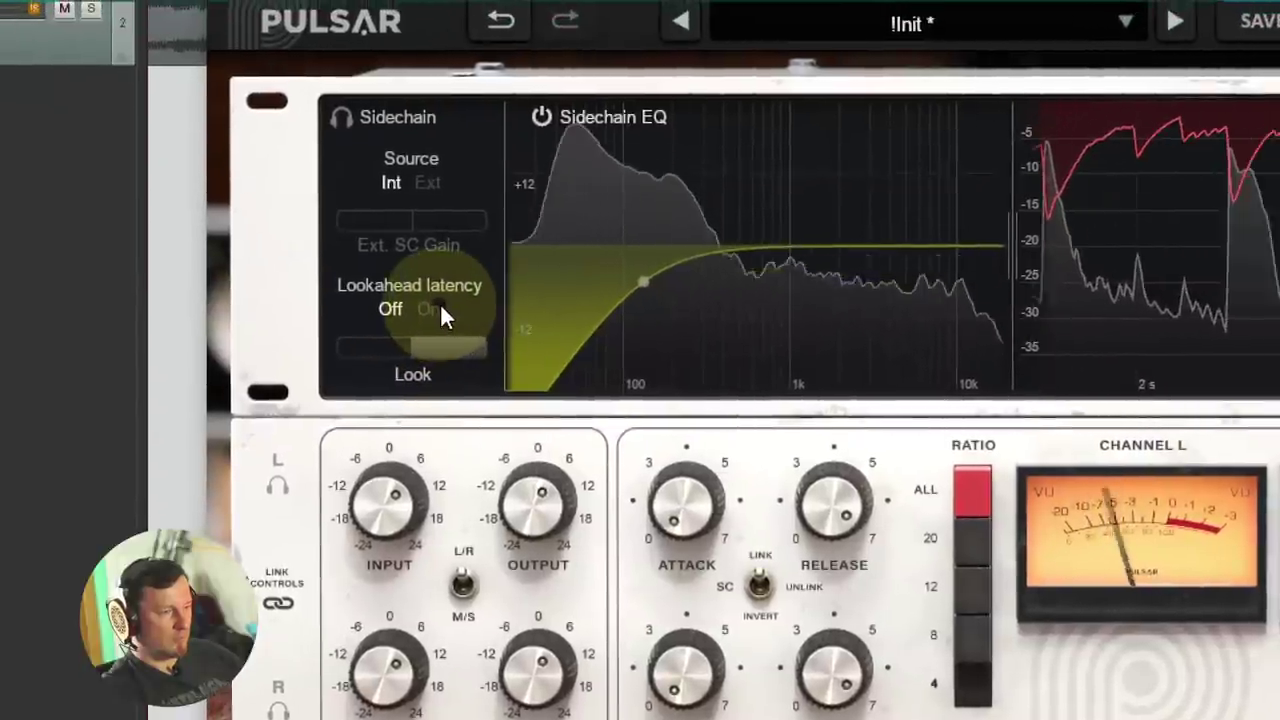
click(434, 307)
drag(433, 345, 465, 329)
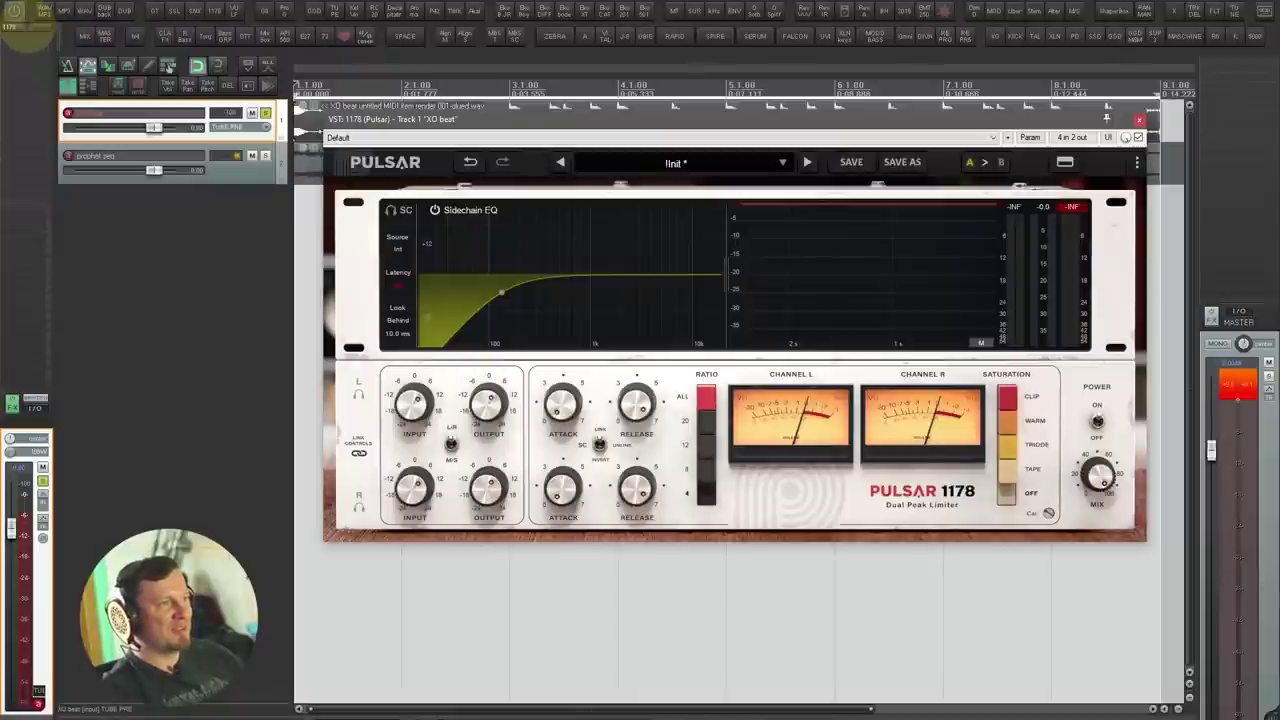
Step: Replace Pulsar 1178 with Goodhertz Vulf Compressor 3 on the XO beat track and place its window below the tracks
alt+click(27, 26)
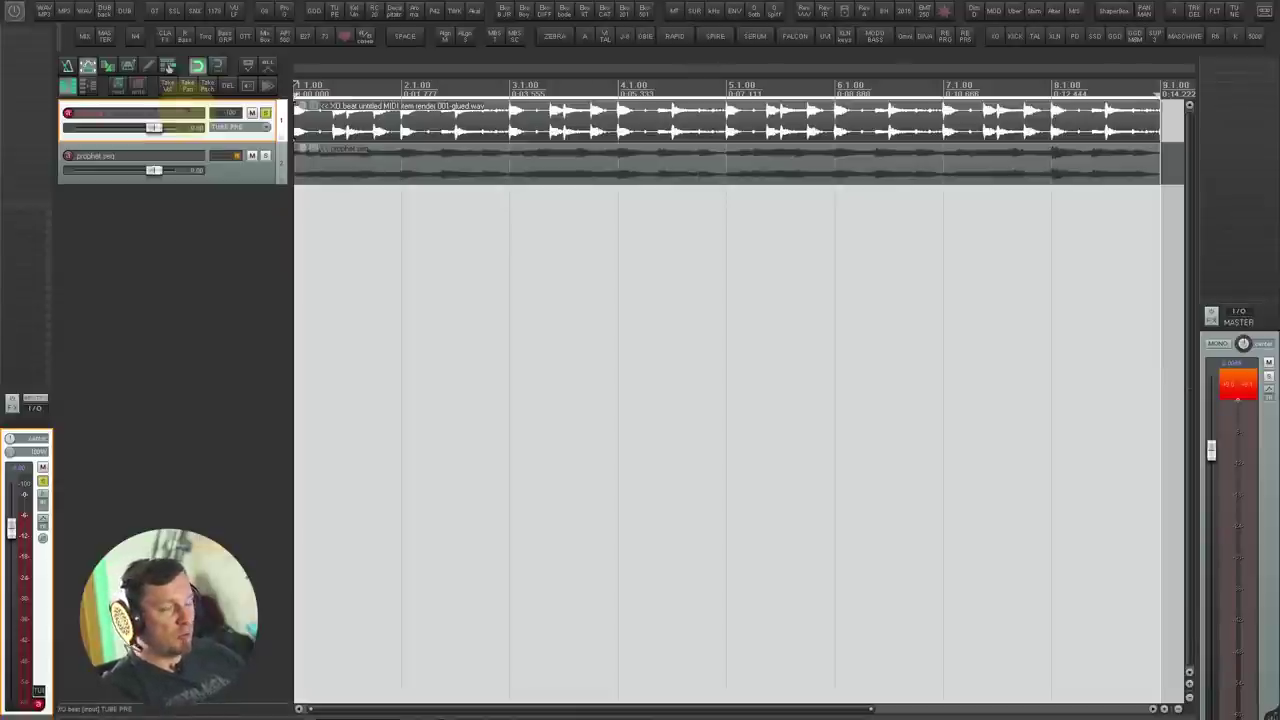
click(235, 11)
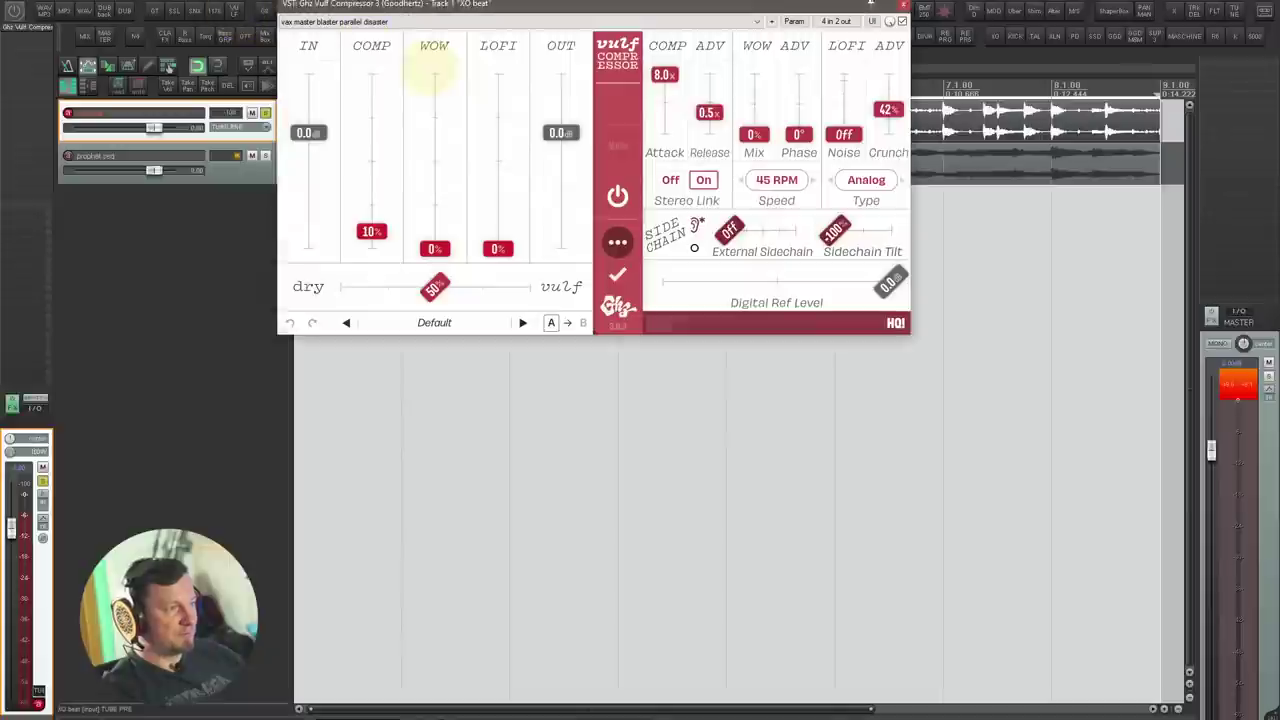
drag(870, 3, 939, 148)
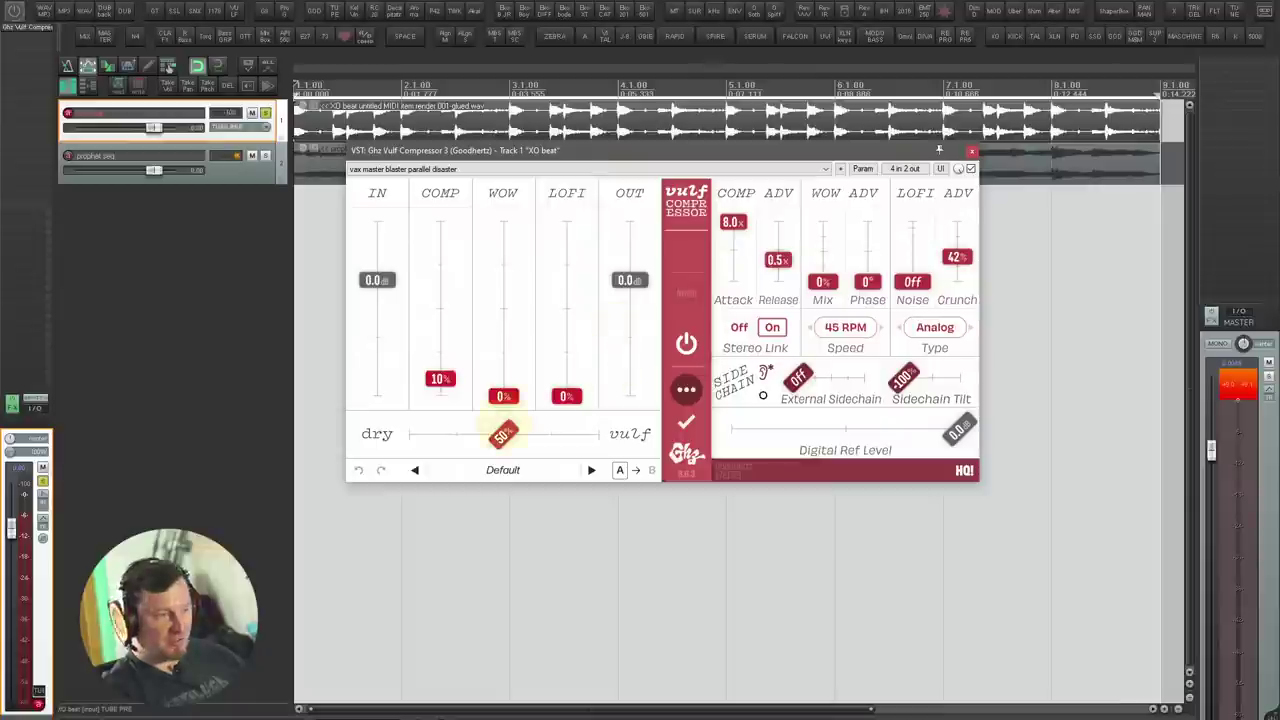
Step: Set Vulf Compressor's dry/vulf mix to 44% and play the XO beat through it
mouse_move(503, 433)
mouse_down()
mouse_move(466, 434)
mouse_move(491, 433)
mouse_up()
click(737, 592)
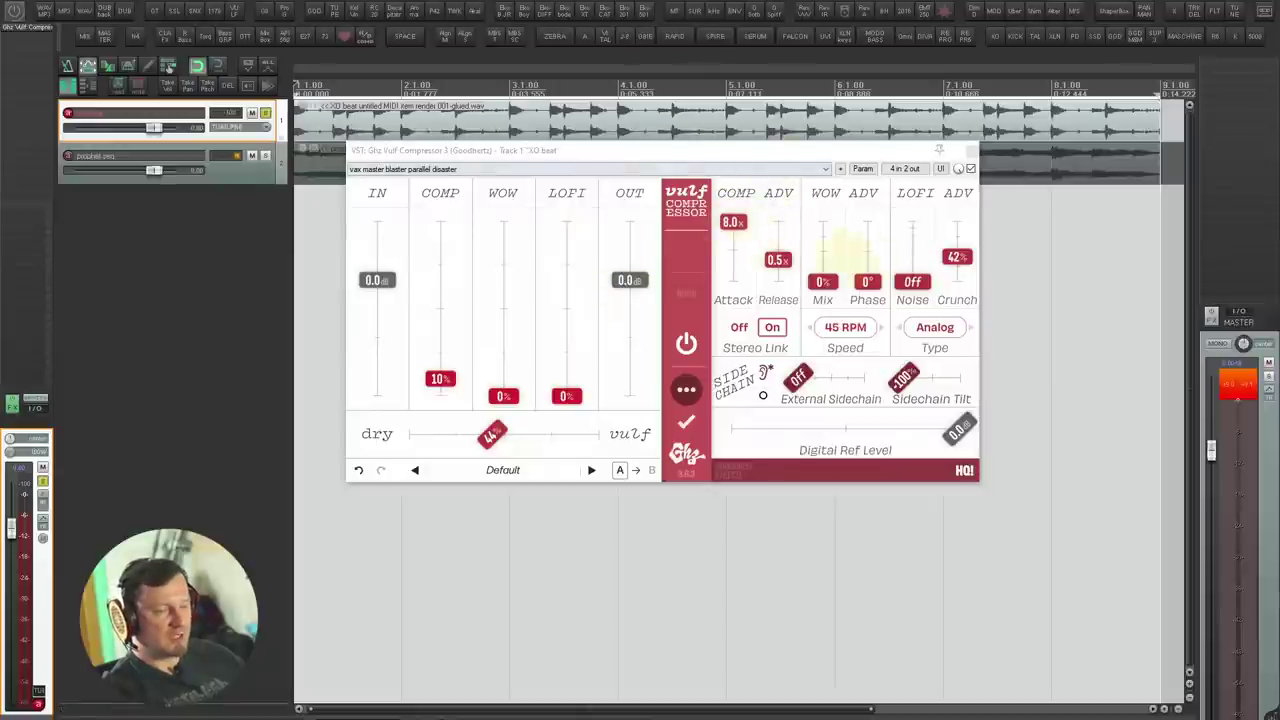
click(736, 230)
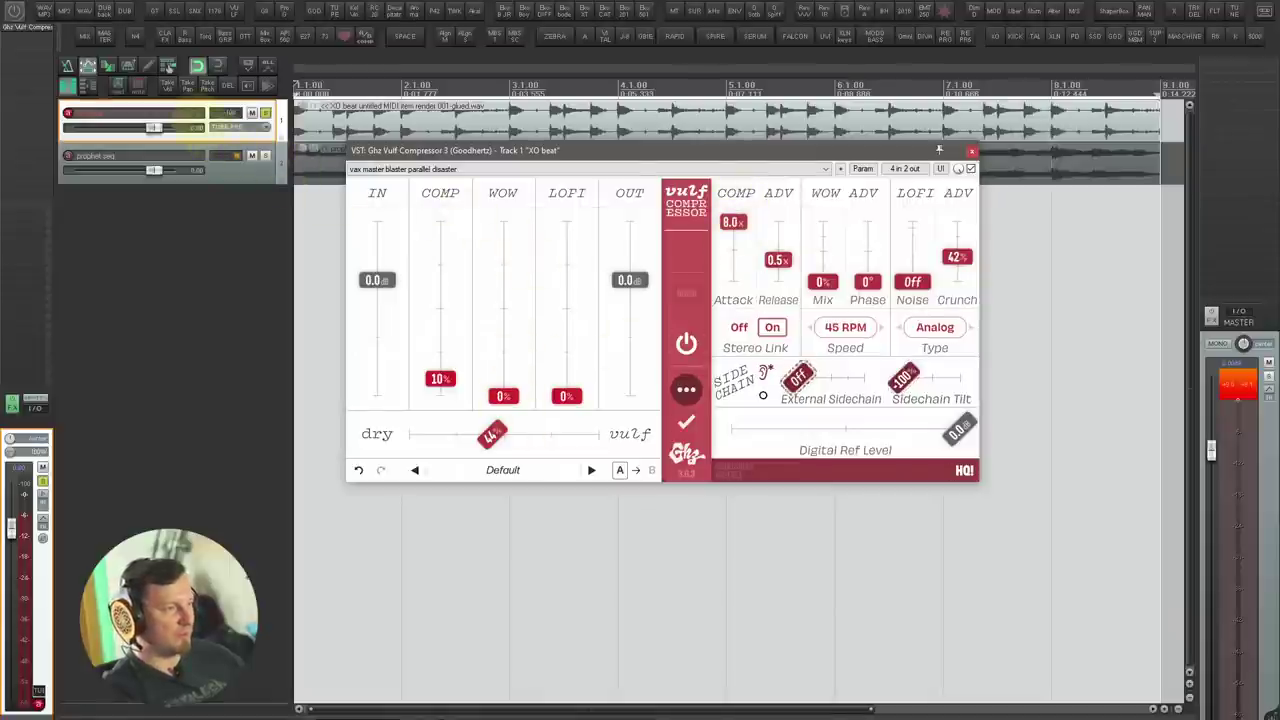
click(197, 116)
key(space)
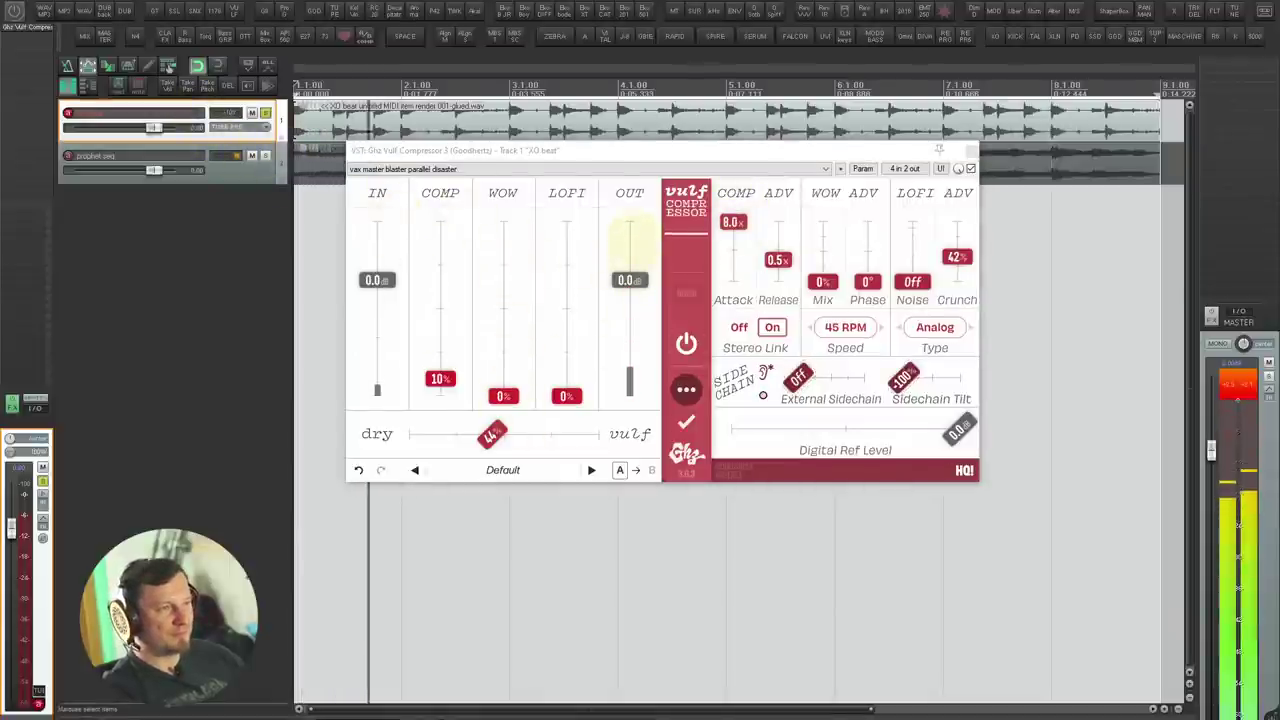
Step: Sweep Vulf Compressor's attack down to 0.1x and back to 8.0x, and raise the dry/vulf mix to 100%
drag(735, 224, 728, 300)
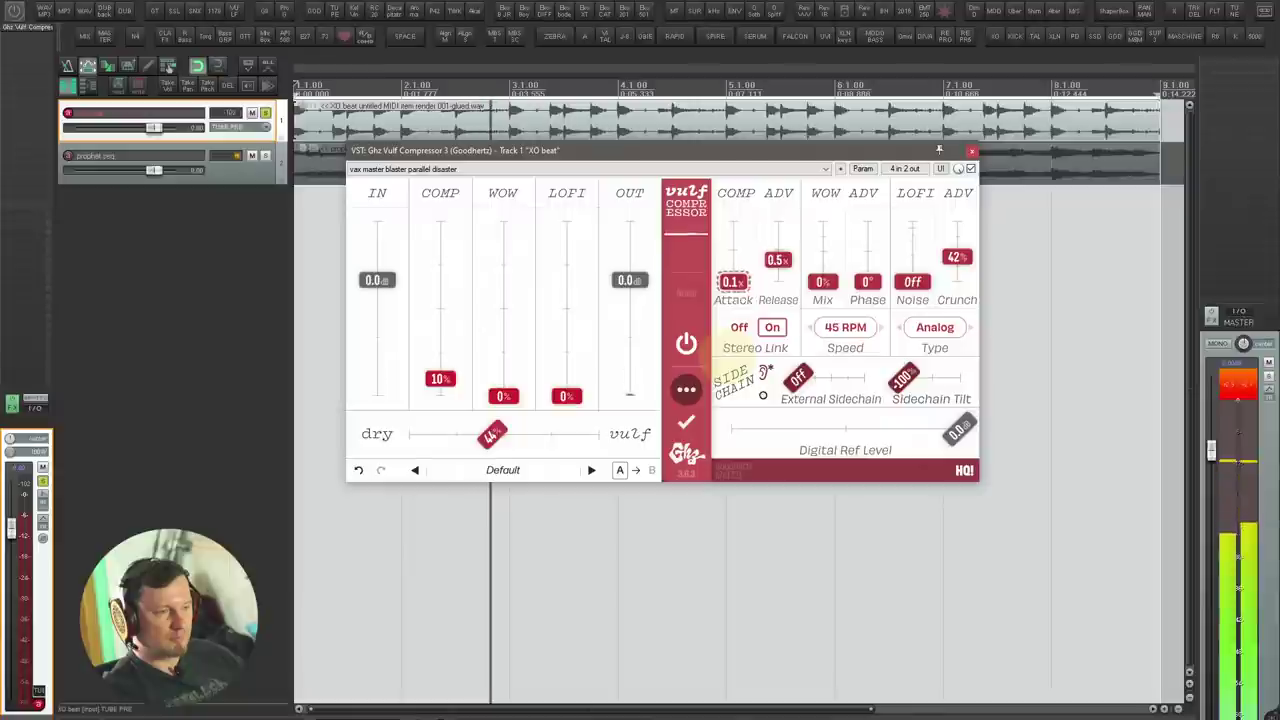
drag(728, 360, 727, 214)
drag(490, 433, 598, 432)
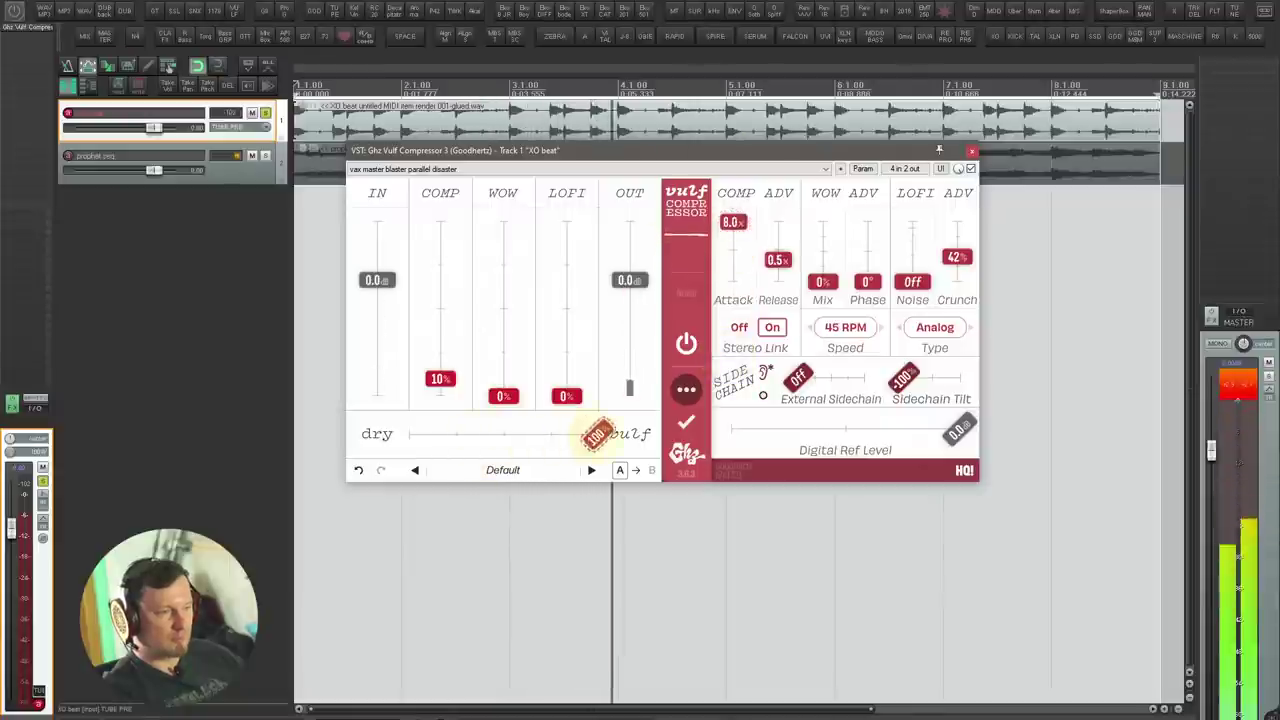
Step: Set Vulf Compressor's Comp to 60%, Out to -7.0 dB, Release to 0.8x and Crunch to 67%
drag(440, 378, 440, 291)
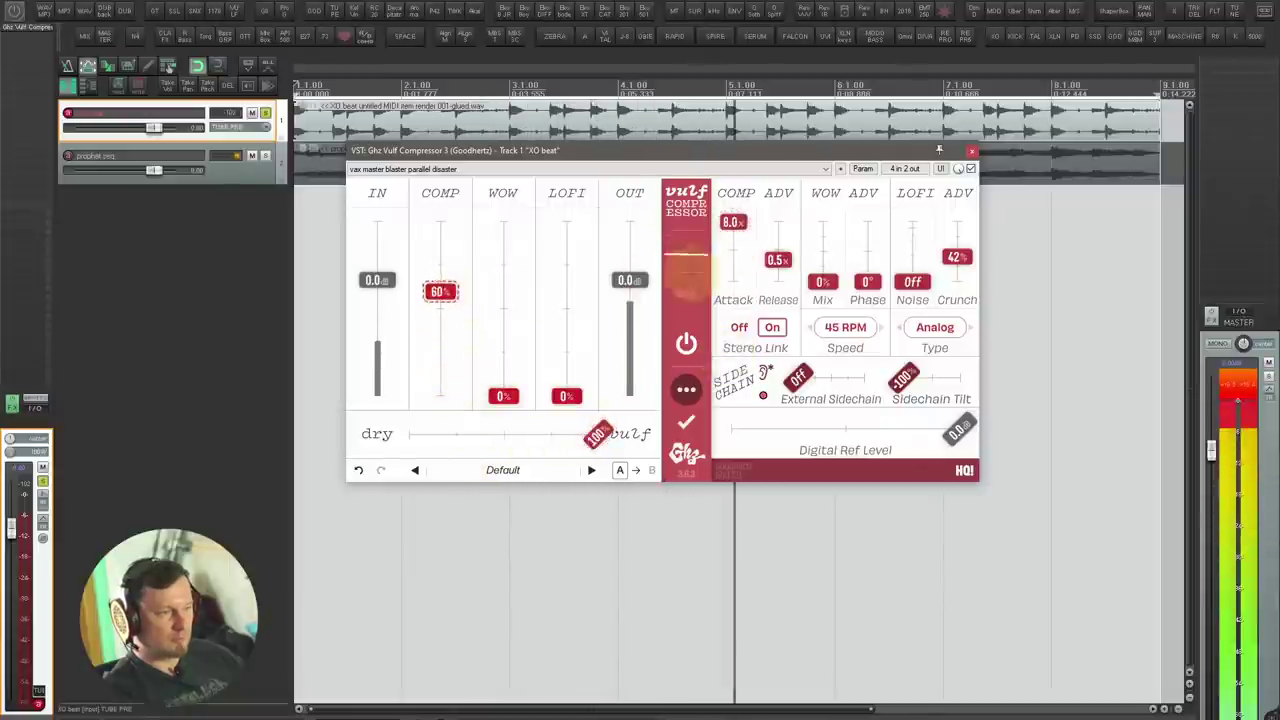
drag(629, 280, 629, 313)
mouse_move(778, 259)
mouse_down()
mouse_move(776, 280)
mouse_move(777, 217)
mouse_move(778, 253)
mouse_up()
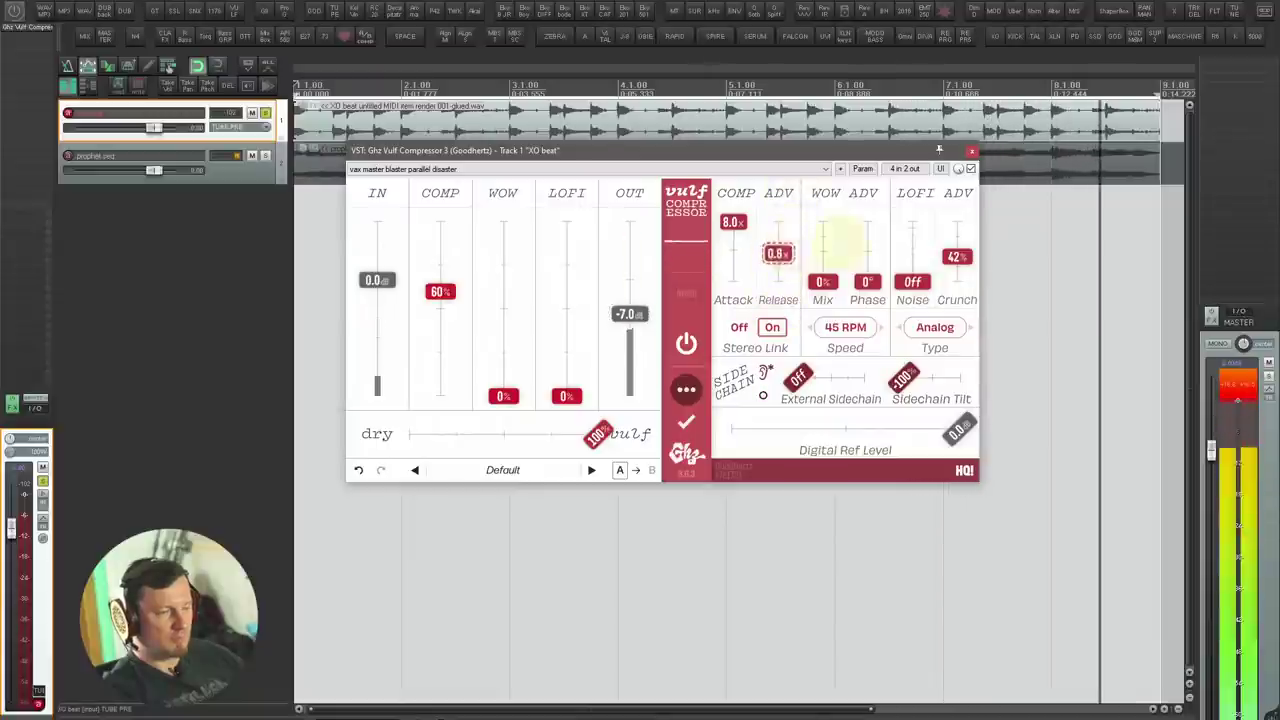
mouse_move(957, 257)
mouse_down()
mouse_move(957, 223)
mouse_move(957, 241)
mouse_up()
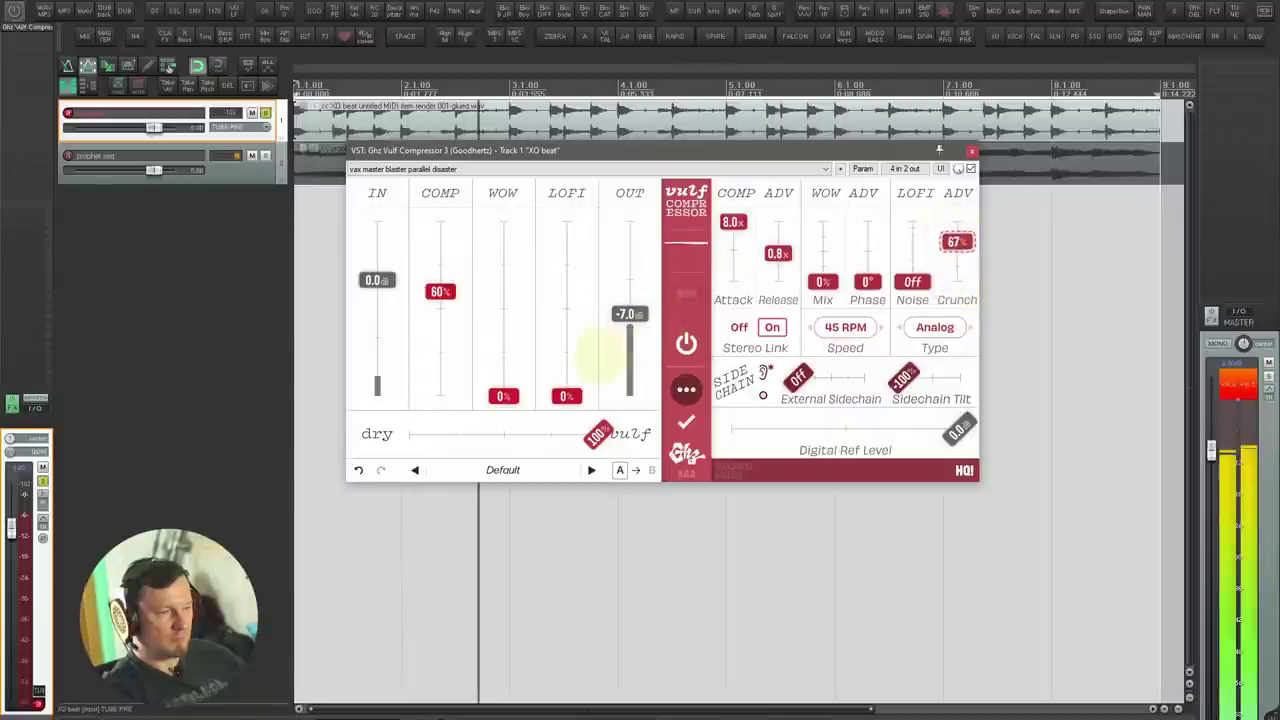
Step: Set Vulf Compressor's Lofi to 23%, Wow to 100% and Wow Phase to 240°, keeping the Wow Mix at 0%
drag(566, 396, 566, 356)
drag(503, 396, 503, 222)
drag(867, 281, 867, 241)
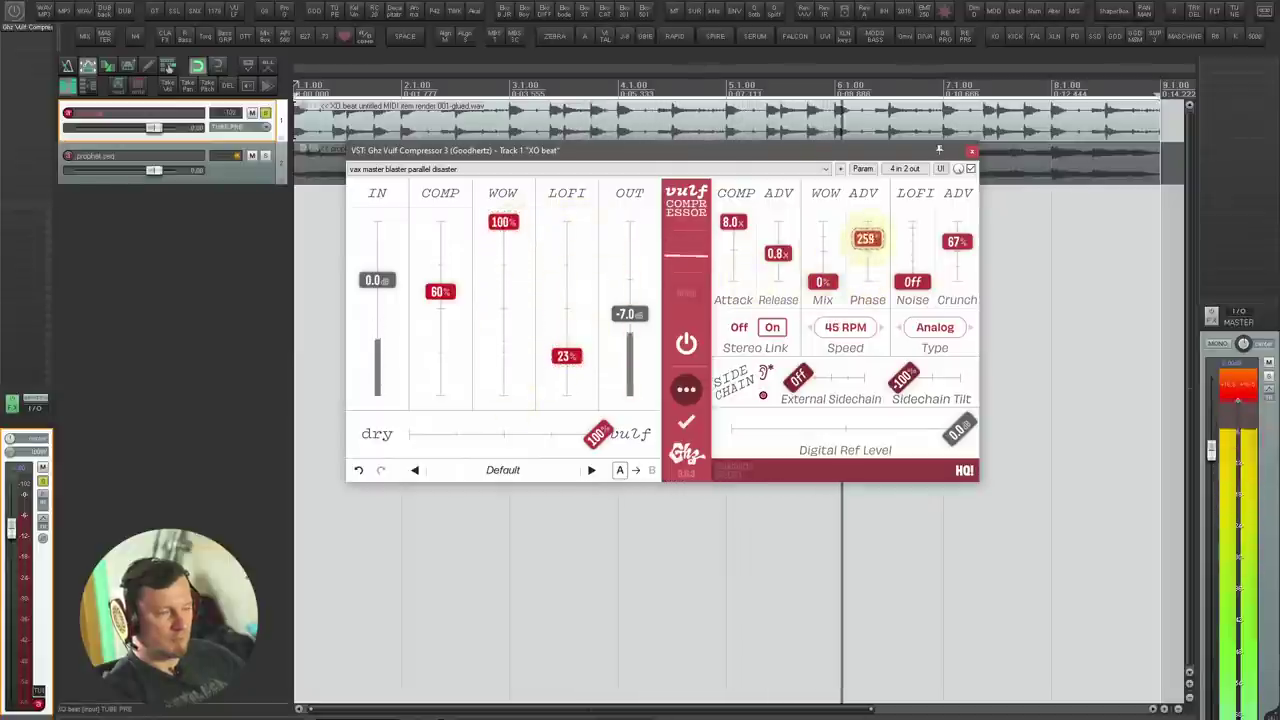
mouse_move(822, 281)
mouse_down()
mouse_move(822, 249)
mouse_move(822, 281)
mouse_up()
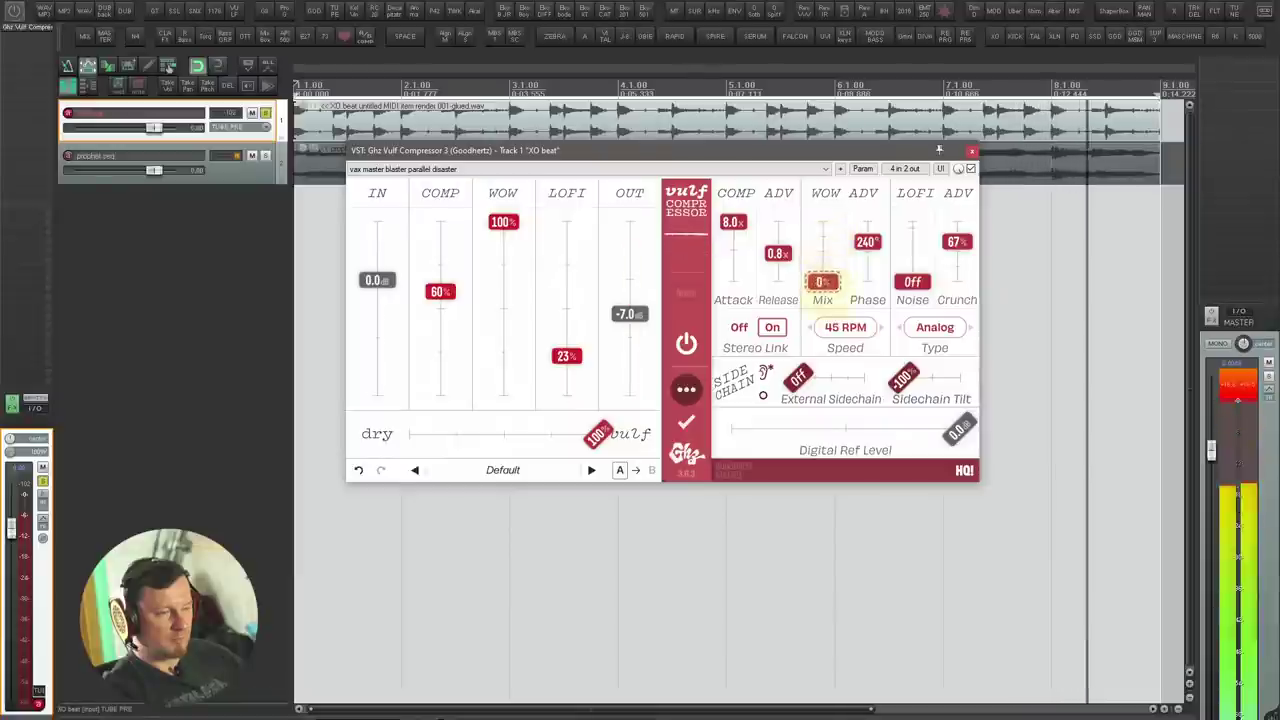
Step: Reduce Vulf Compressor's Wow to 5% and its dry/vulf mix to 97%
drag(503, 221, 503, 387)
mouse_move(597, 435)
mouse_down()
mouse_move(409, 435)
mouse_move(593, 435)
mouse_up()
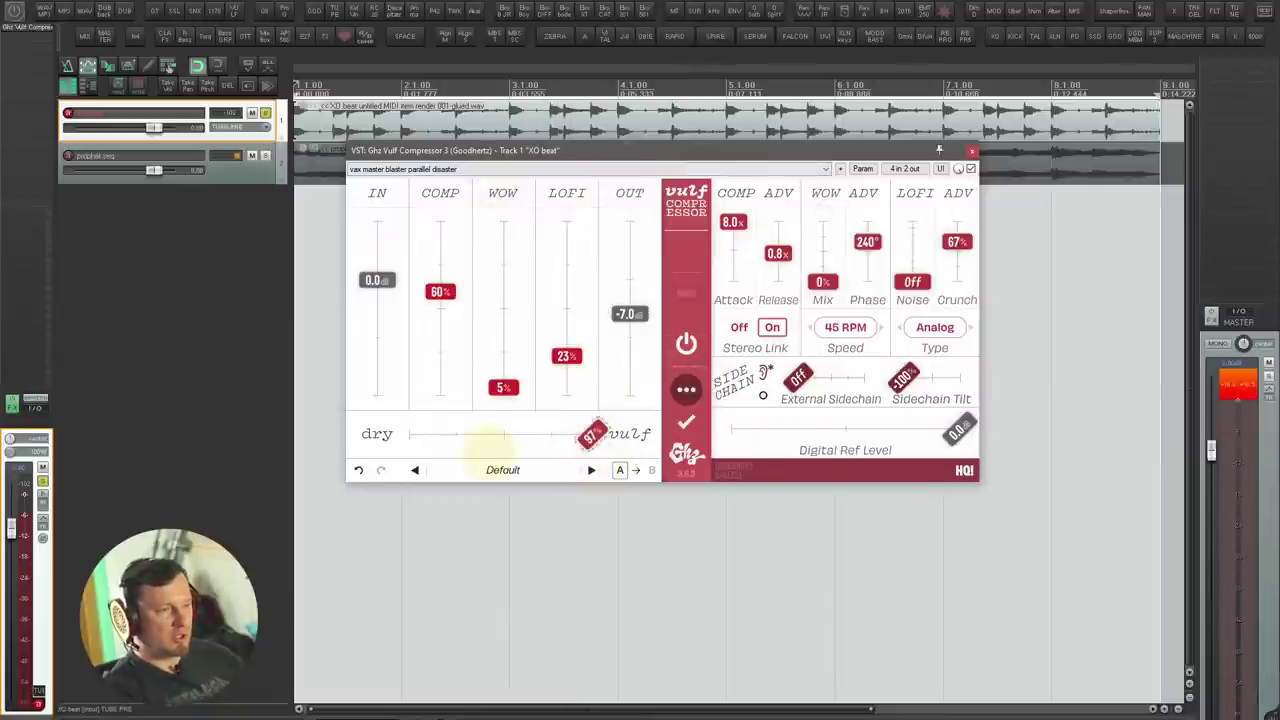
click(535, 540)
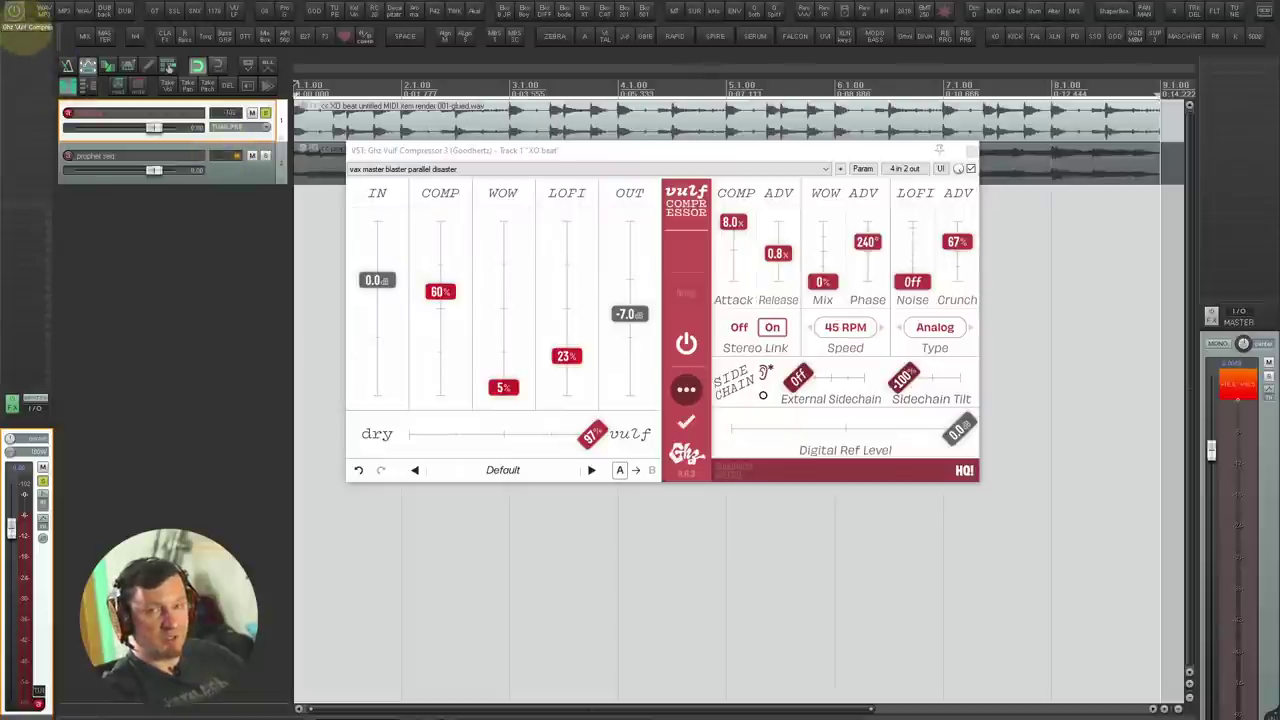
Step: Replace Vulf Compressor with Goodhertz Panpot 3 on the XO beat track and place its window below the tracks
click(26, 28)
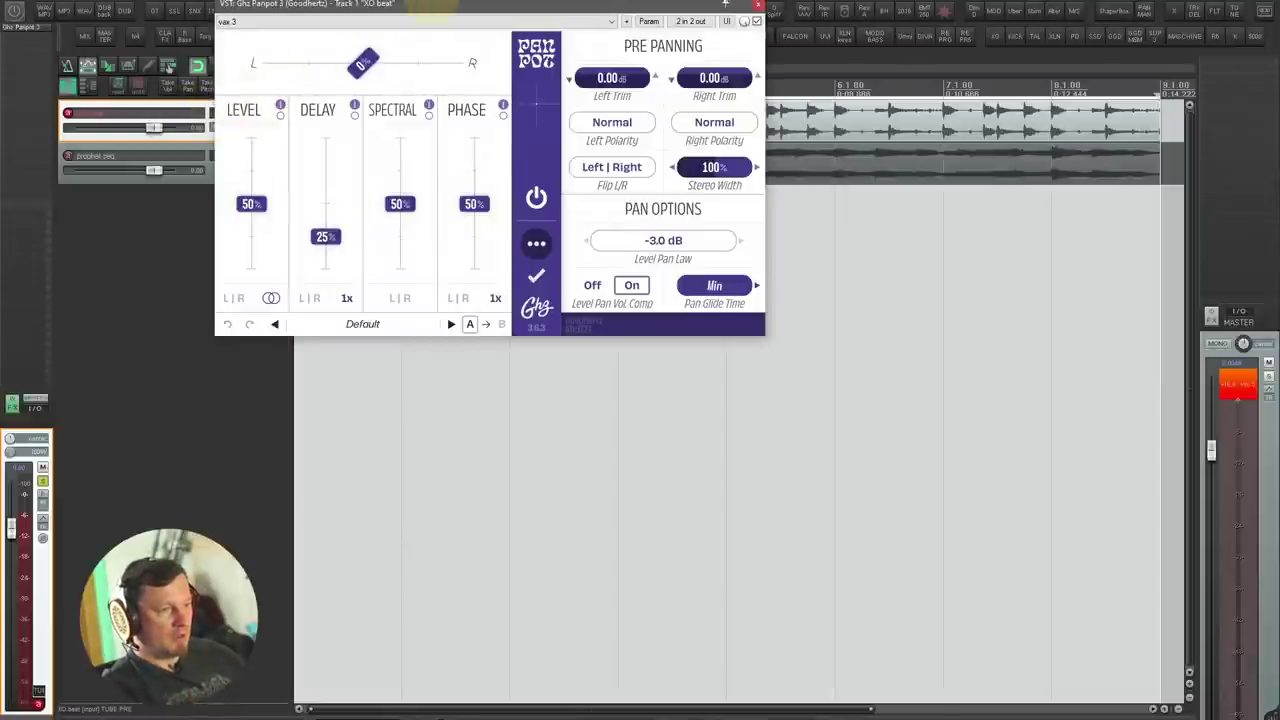
drag(417, 6, 564, 240)
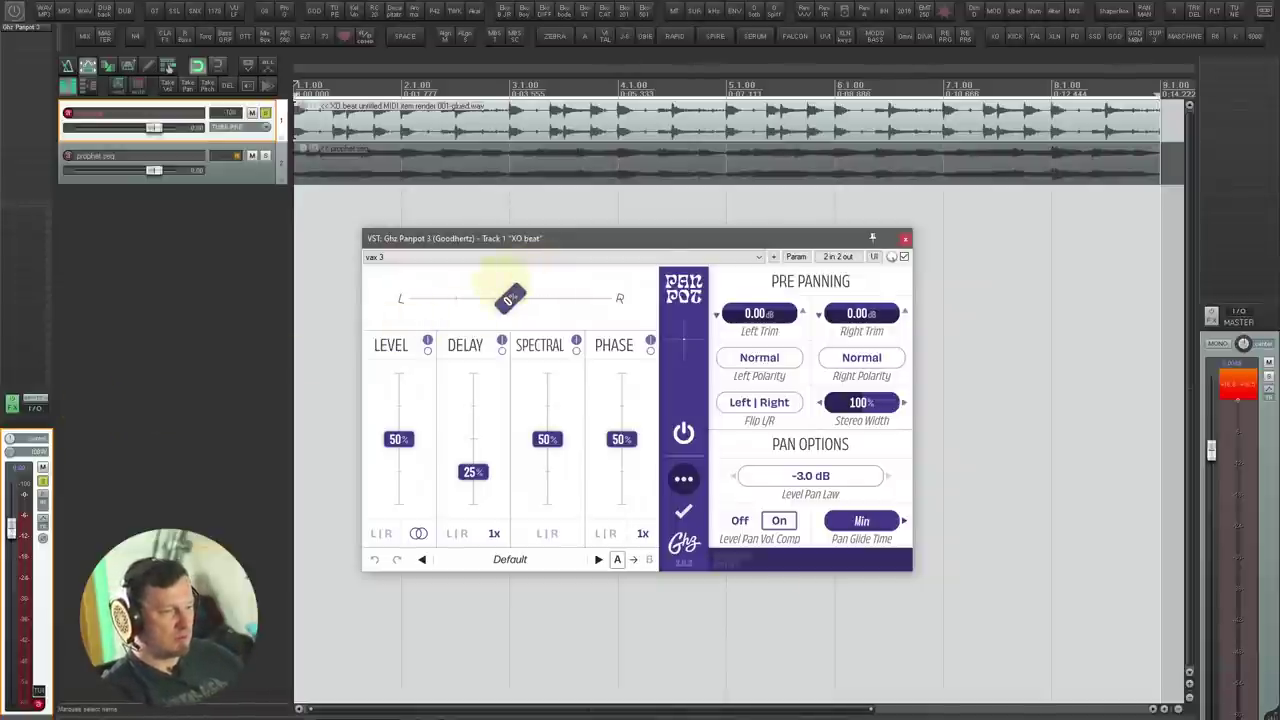
Step: Play the XO beat through Panpot 3, try its left-right pan control, and stop playback
key(space)
mouse_move(510, 298)
mouse_down()
mouse_move(408, 298)
mouse_move(614, 292)
mouse_move(511, 300)
mouse_up()
key(space)
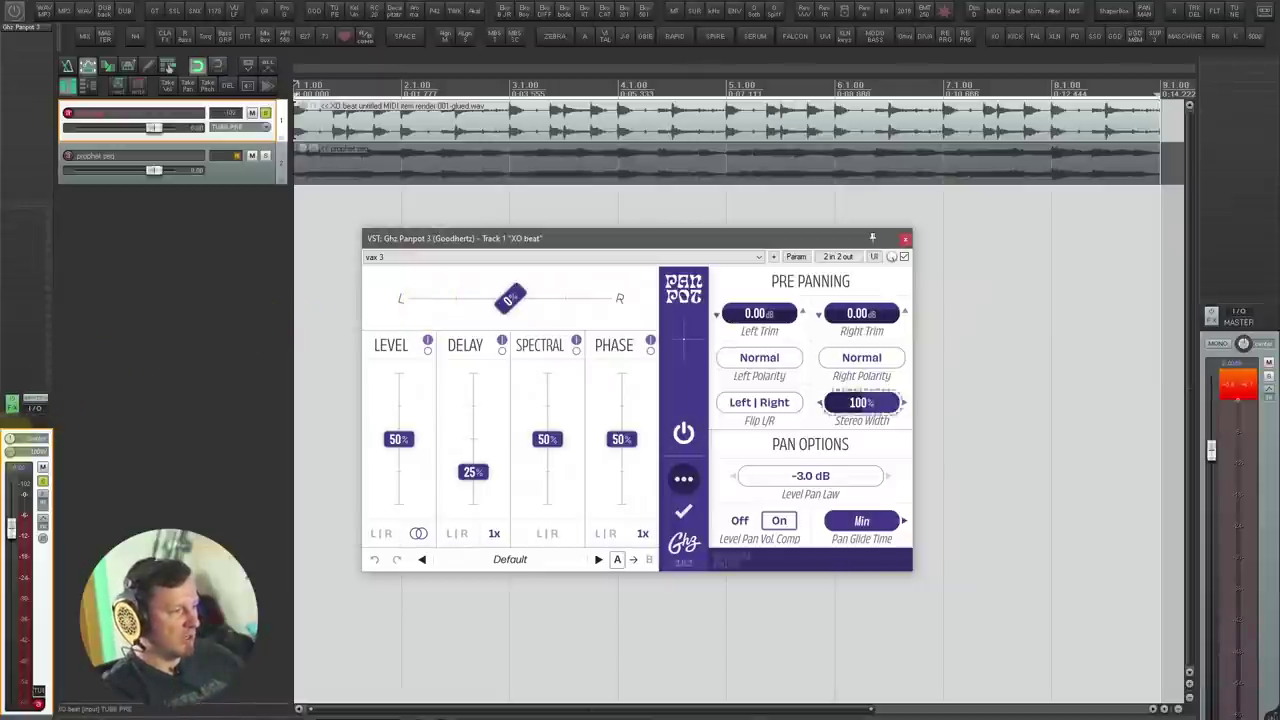
key(super)
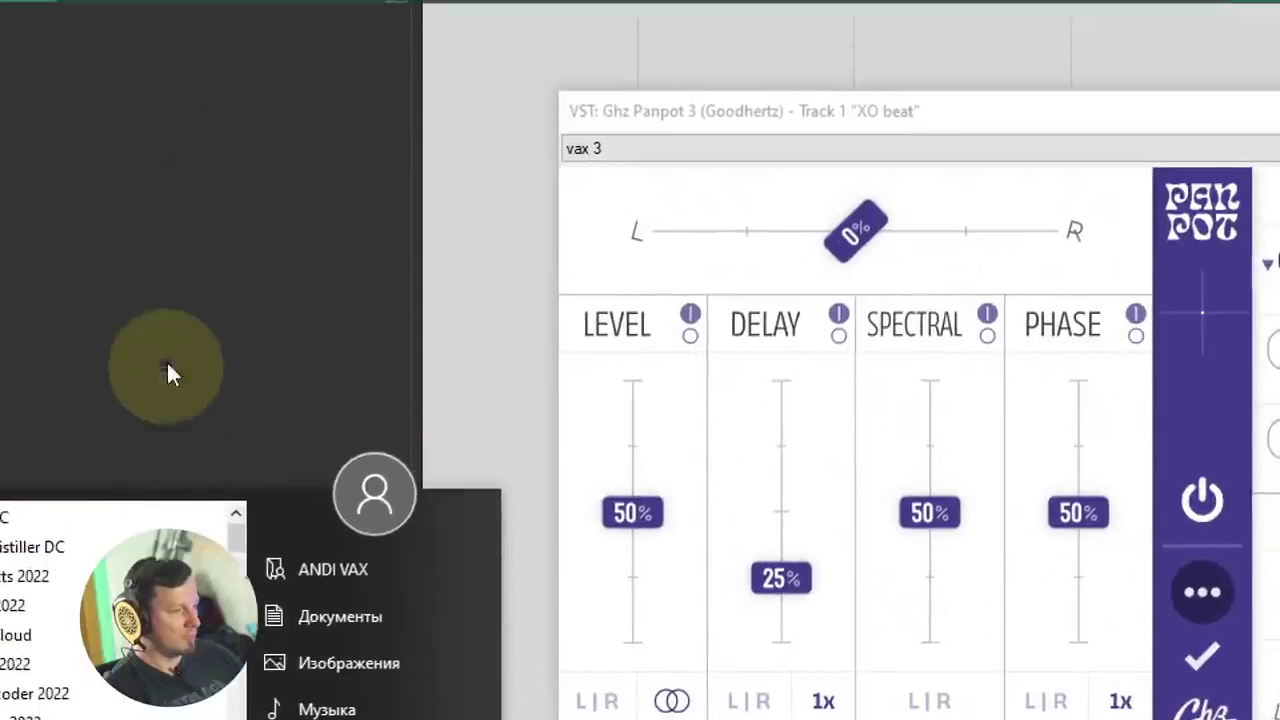
Step: Pan the XO beat track fully left and fully right with the track's own pan knob, and reset it to center
click(167, 366)
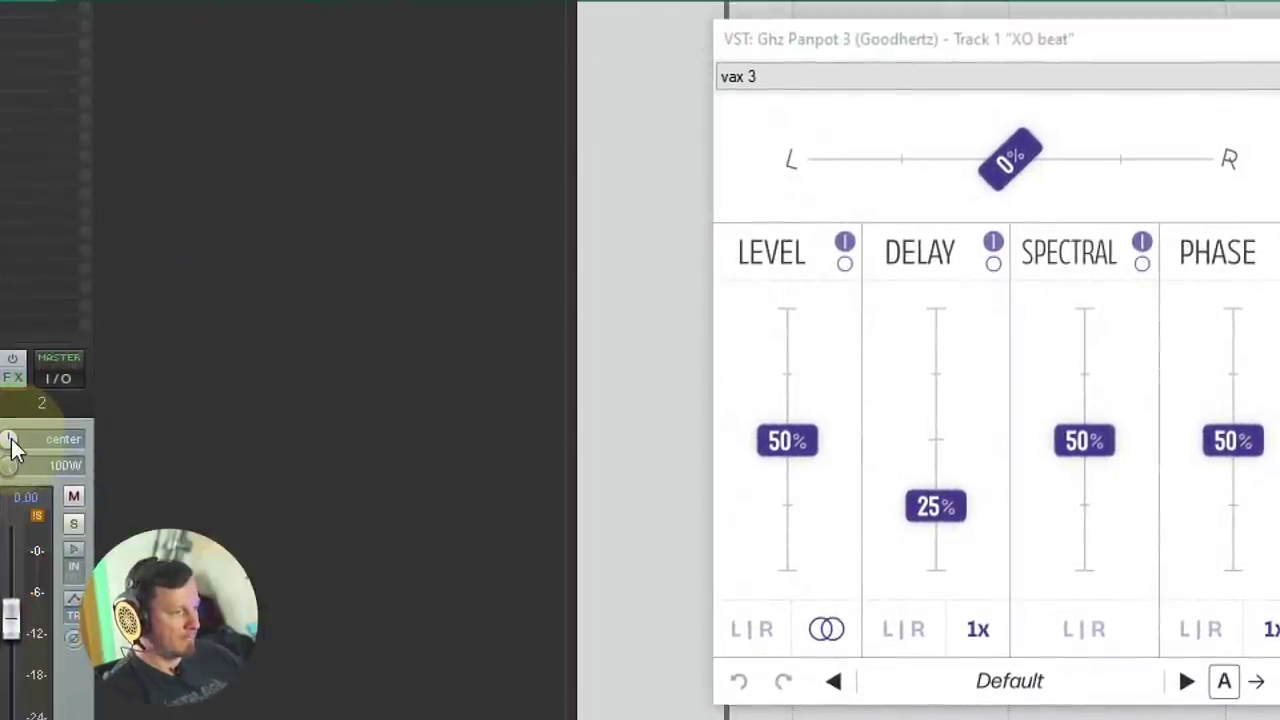
drag(11, 440, 11, 497)
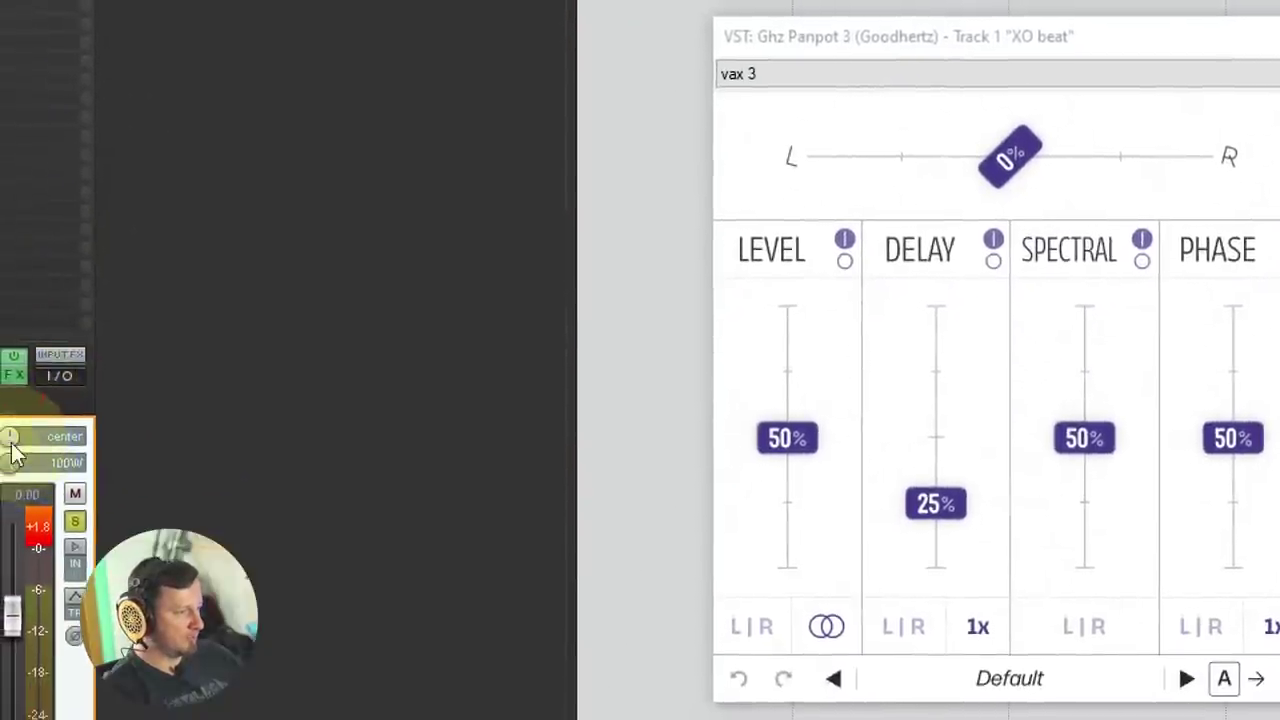
drag(12, 452, 12, 496)
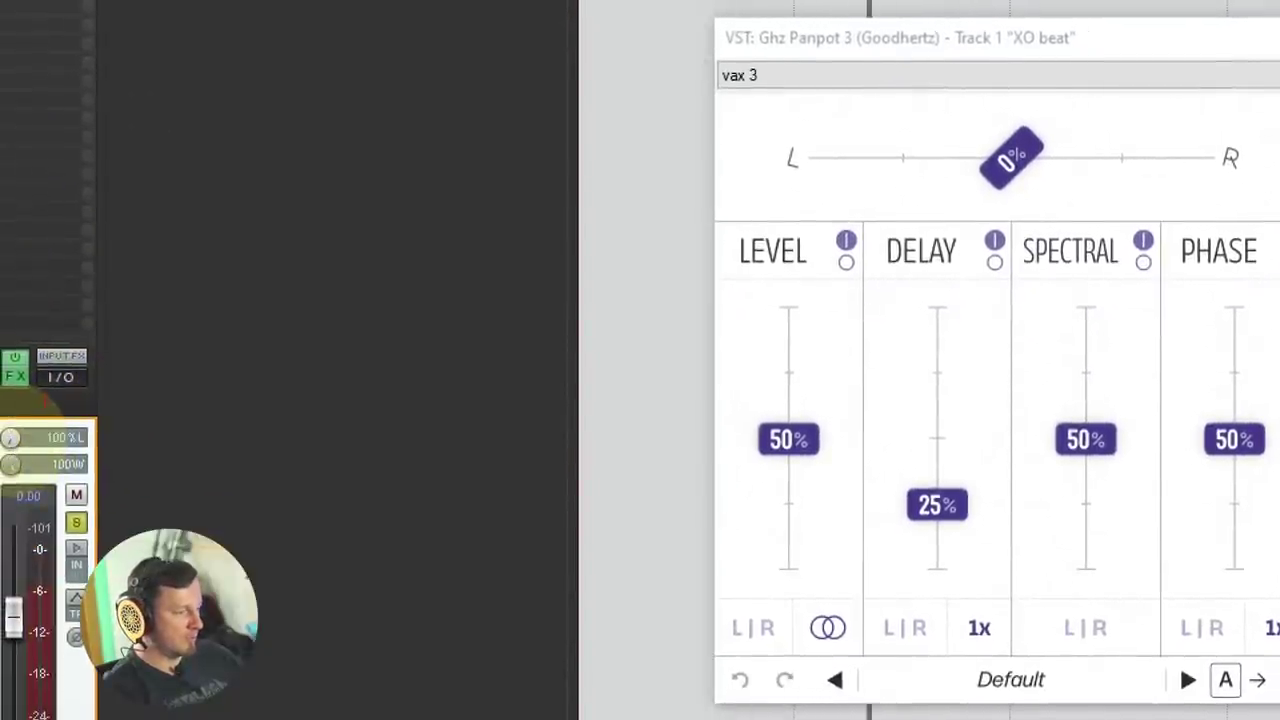
drag(11, 438, 11, 398)
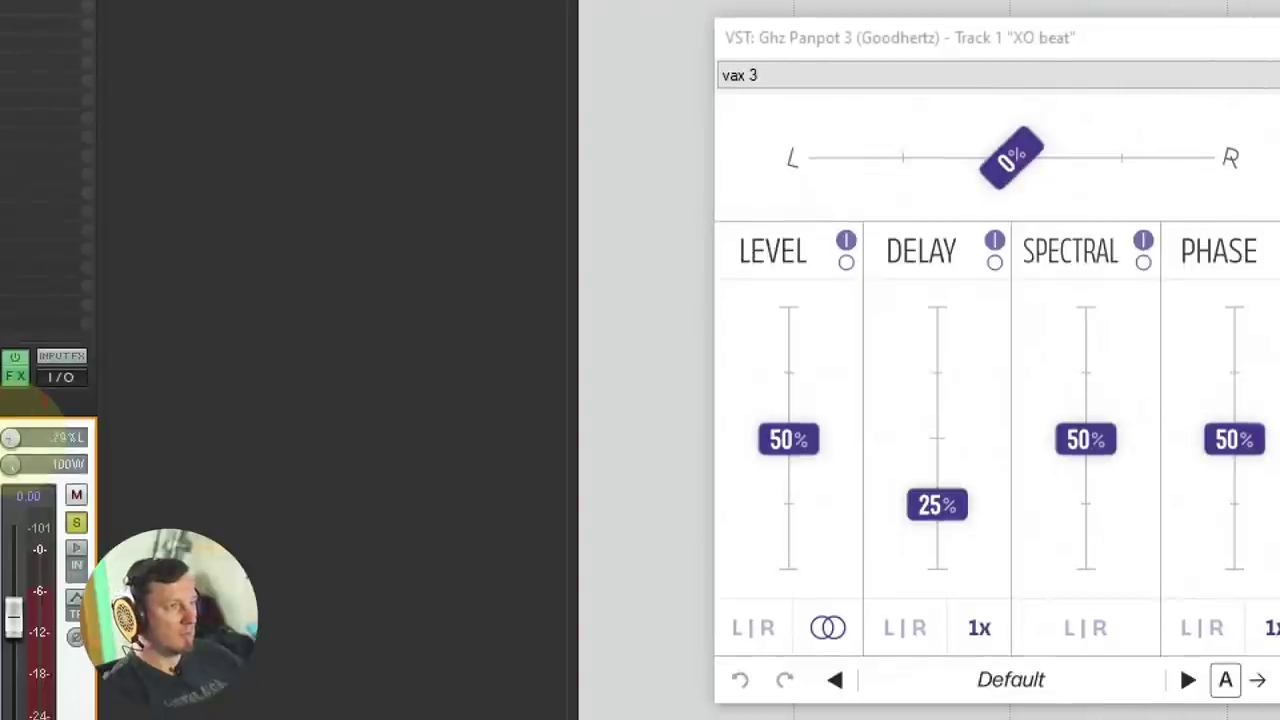
drag(11, 438, 11, 418)
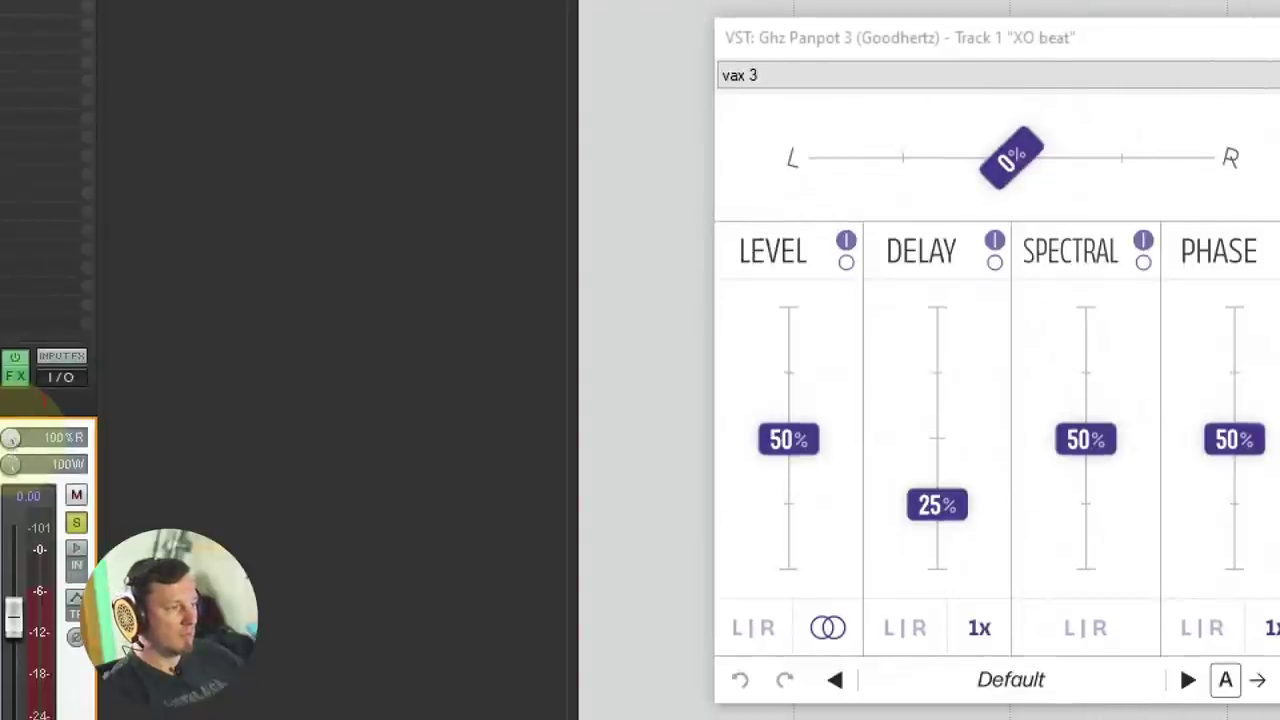
double_click(11, 438)
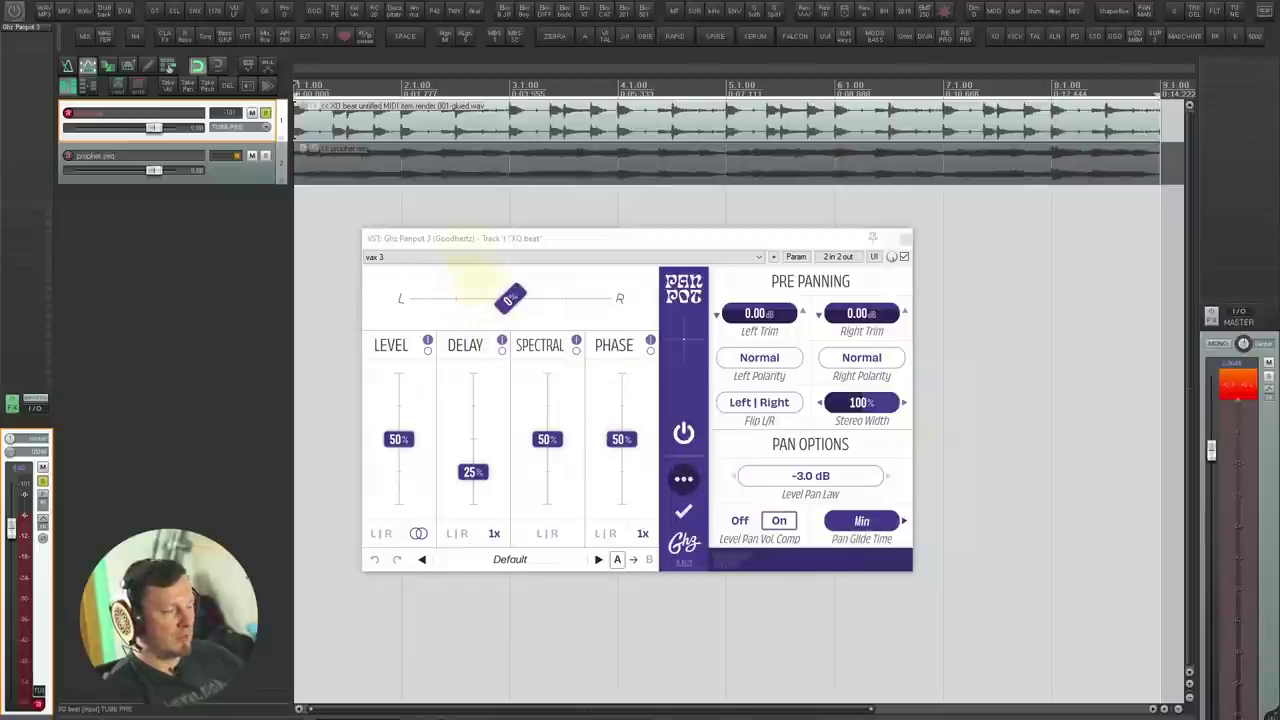
Step: Play the XO beat through Panpot 3, switch the master output to mono and set the plugin's pan to -59%
click(468, 239)
key(space)
mouse_move(515, 297)
mouse_down()
mouse_move(394, 298)
mouse_move(608, 298)
mouse_move(510, 300)
mouse_up()
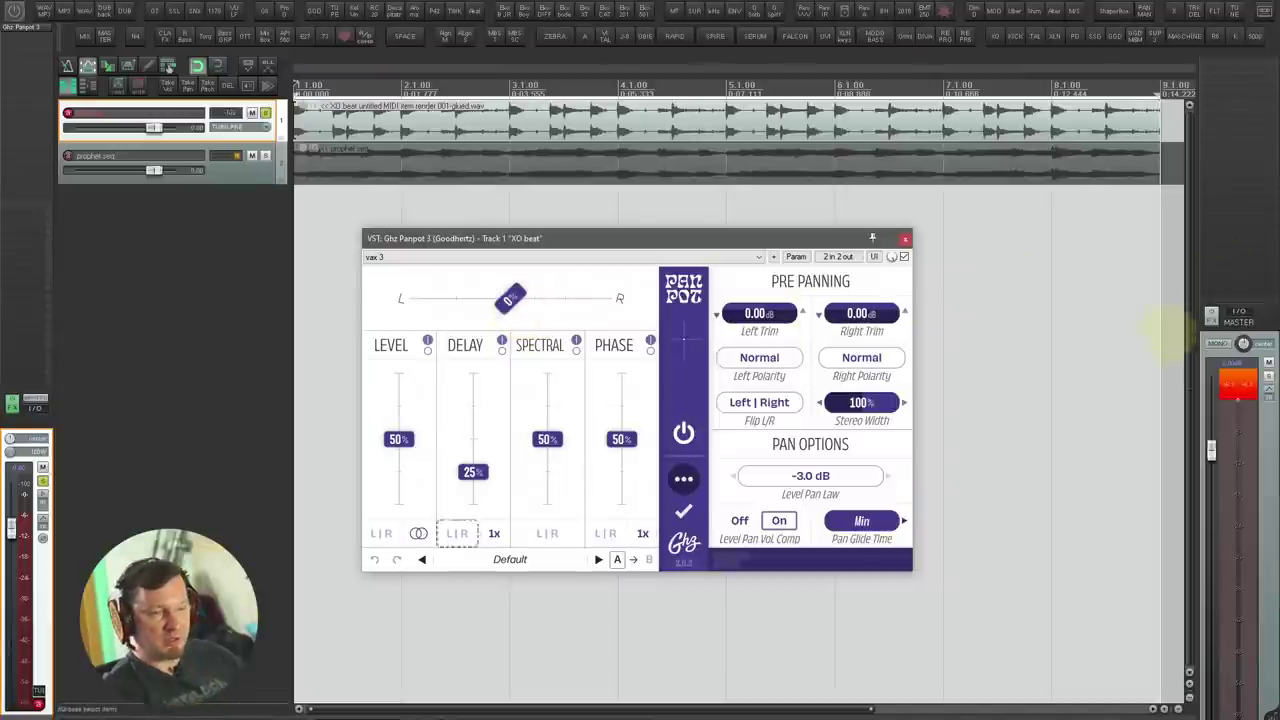
click(1216, 344)
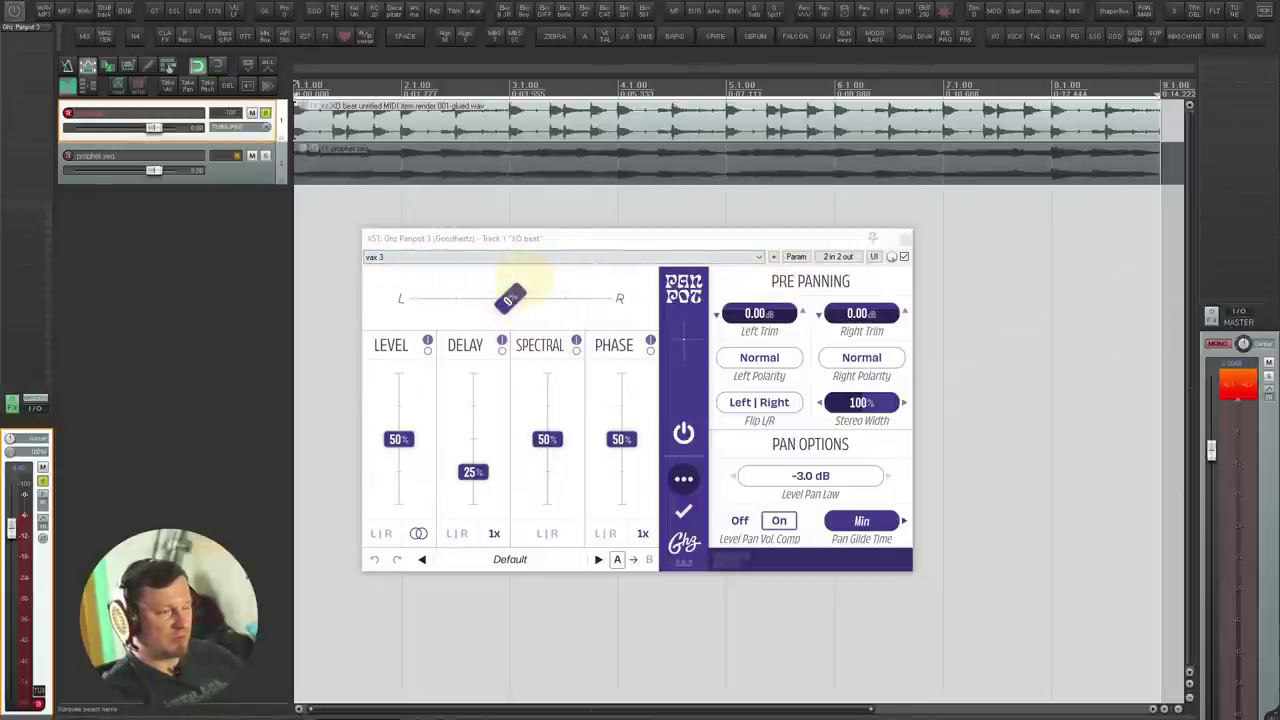
drag(510, 298, 446, 298)
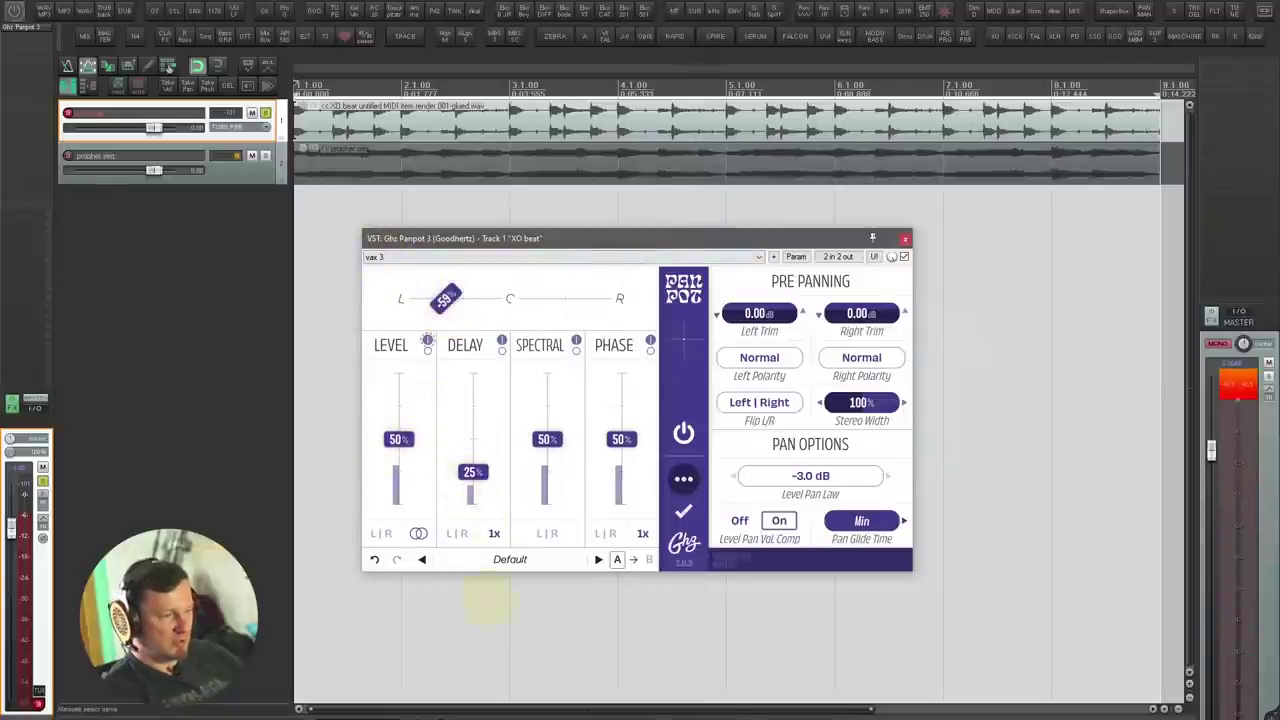
click(500, 620)
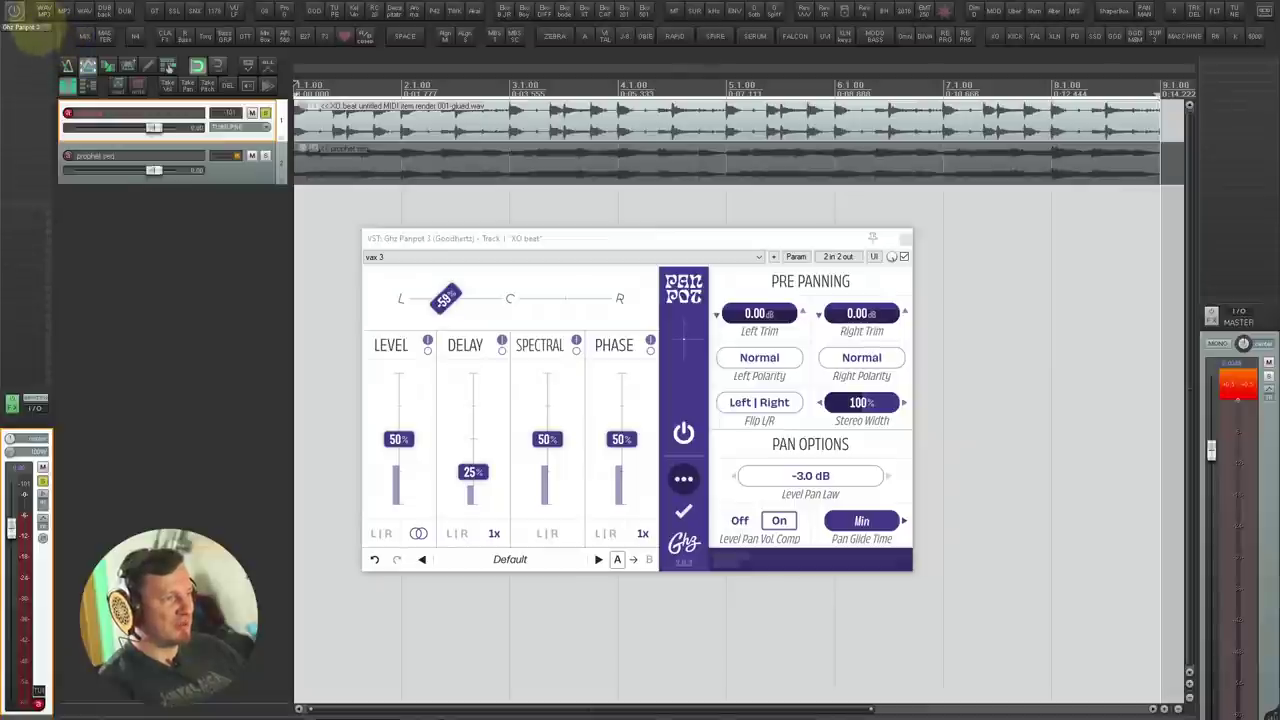
Step: Replace Panpot 3 with FabFilter Pro-G on the XO beat track and place its window below the tracks
click(15, 11)
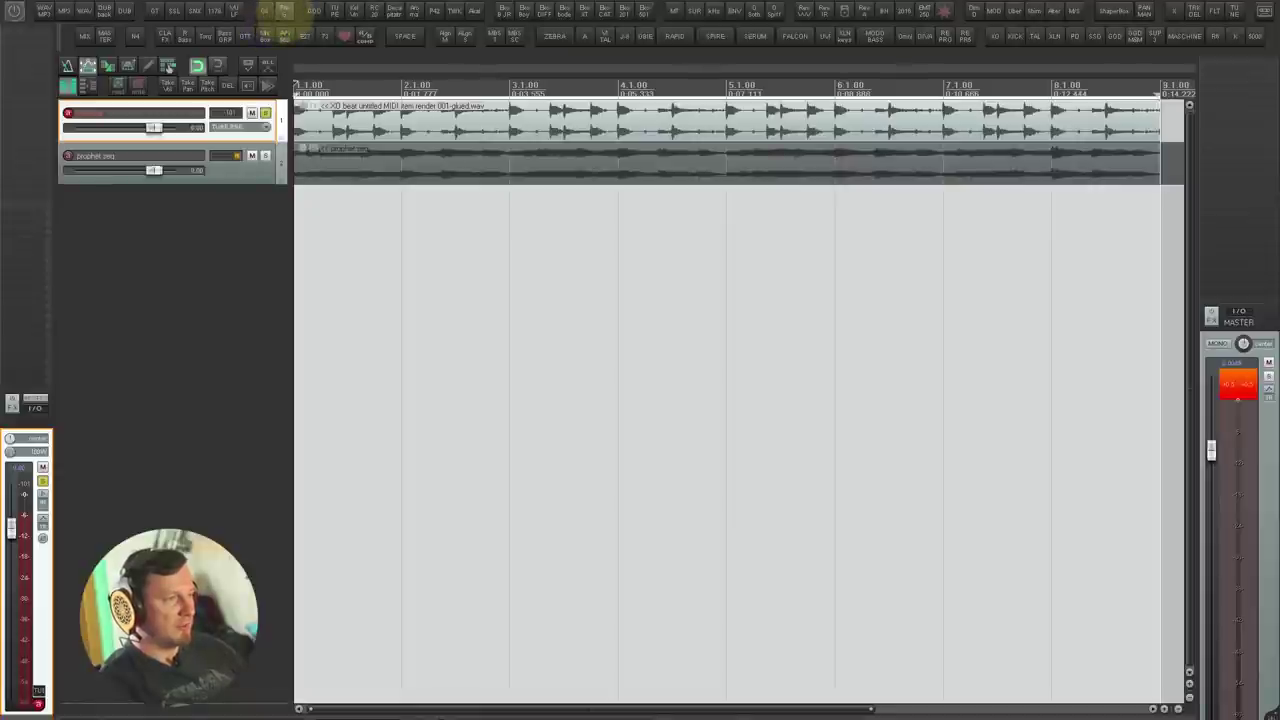
click(284, 10)
drag(540, 4, 543, 199)
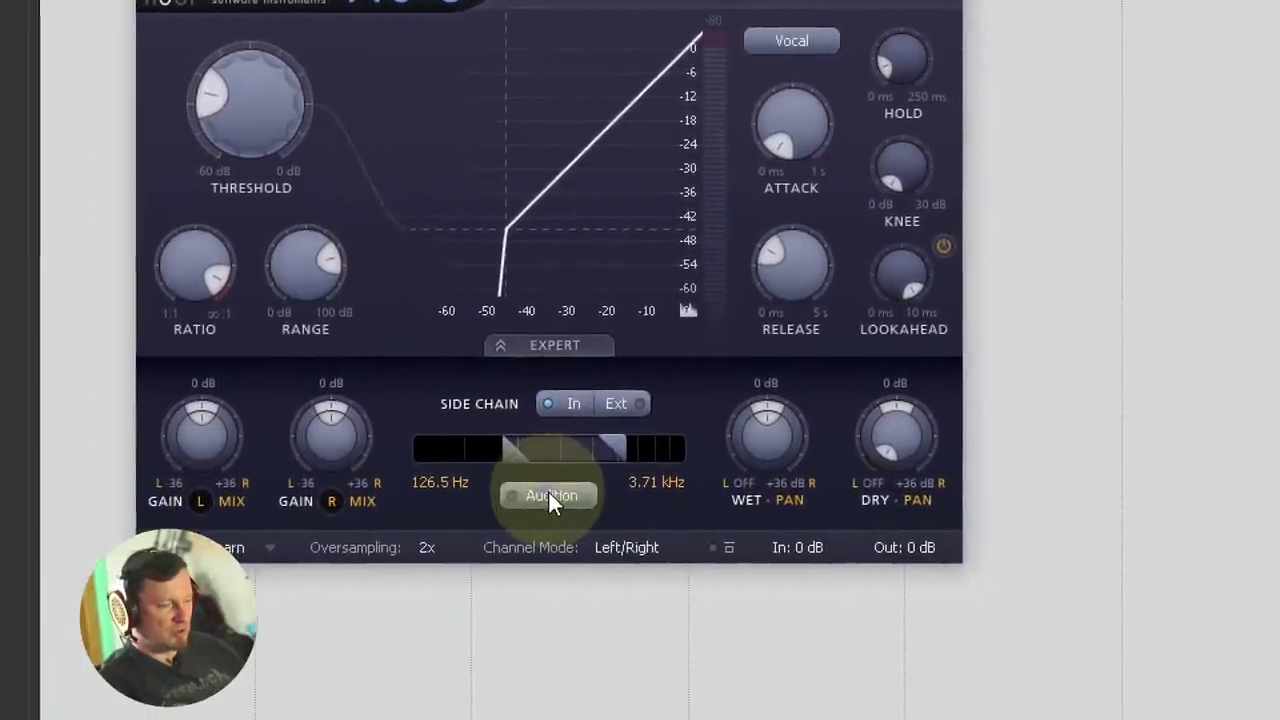
Step: Turn on side-chain Audition in Pro-G and play the XO beat to hear the filtered side-chain signal
click(552, 497)
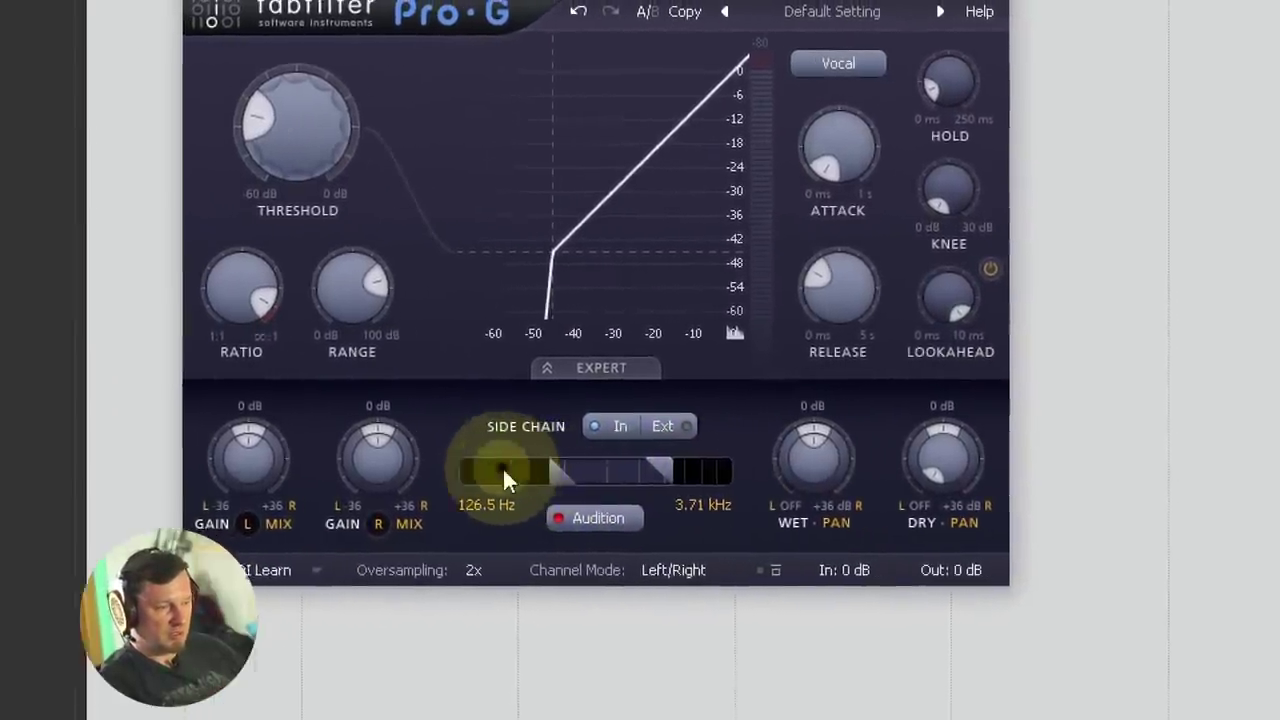
key(space)
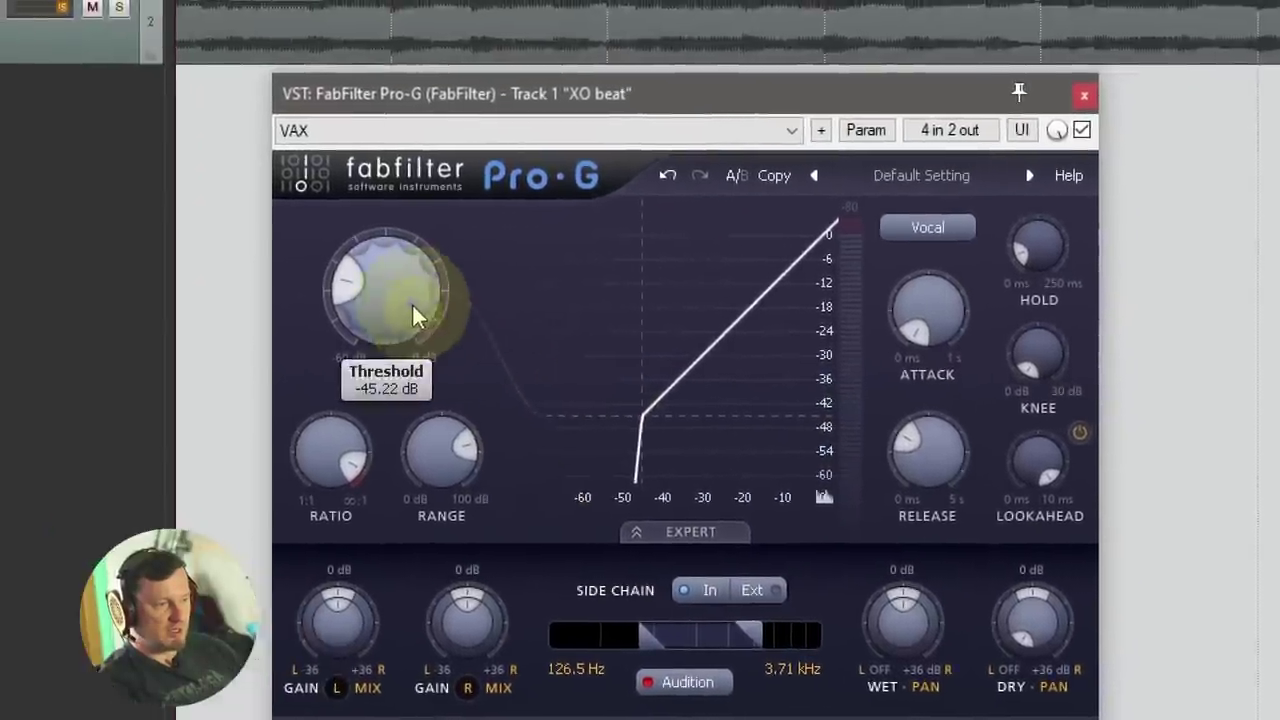
drag(345, 238, 340, 240)
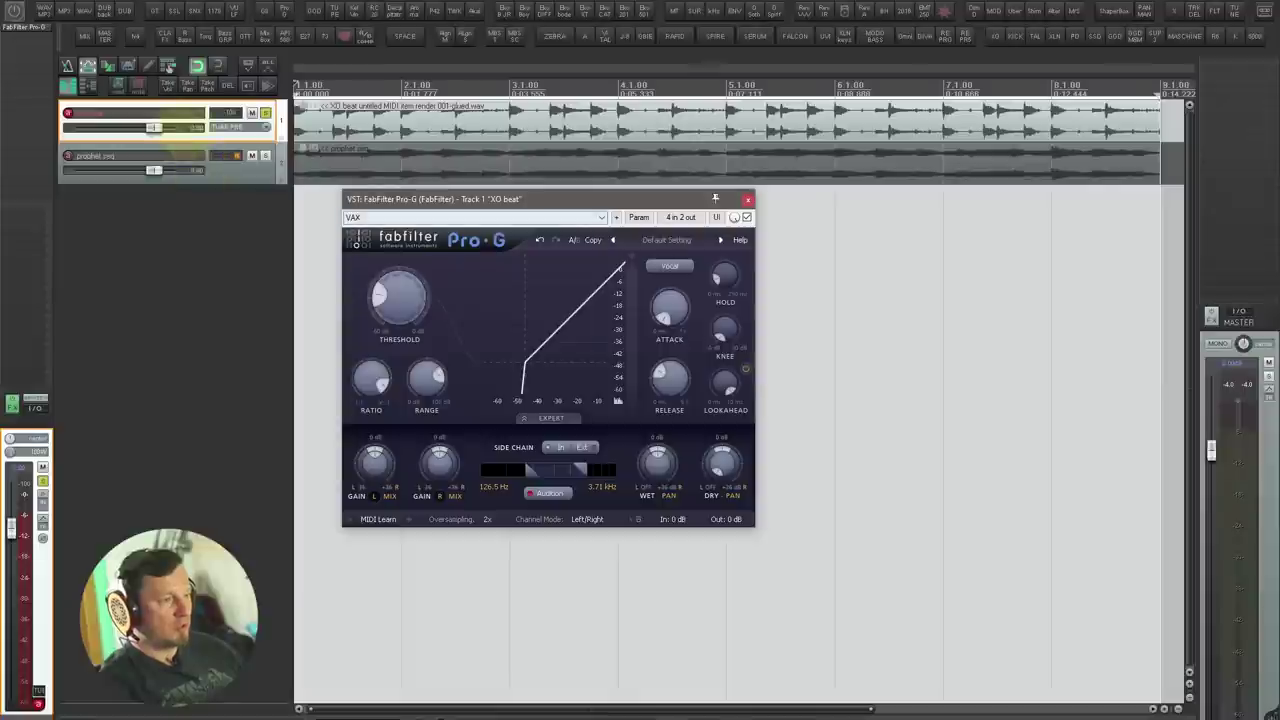
Step: Replace Pro-G with Unfiltered Audio G8 Dynamic Gate on the XO beat track and place its window below the tracks
click(30, 14)
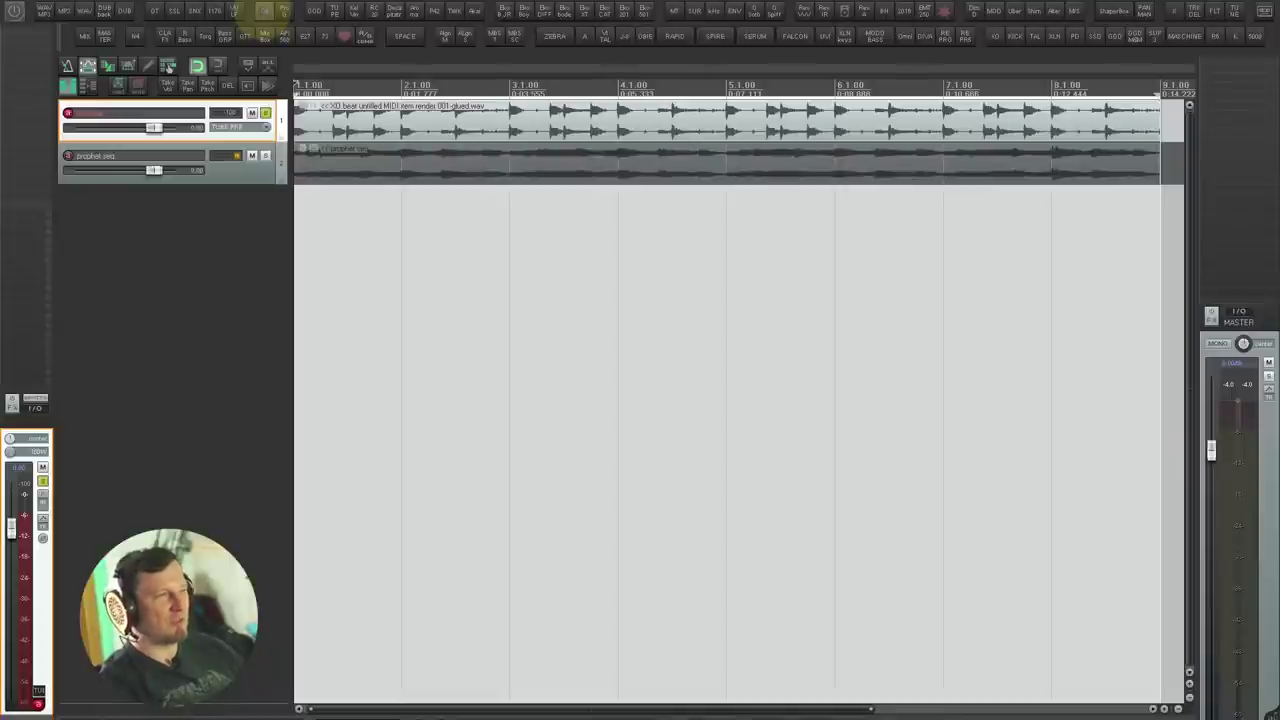
click(263, 10)
drag(541, 6, 508, 200)
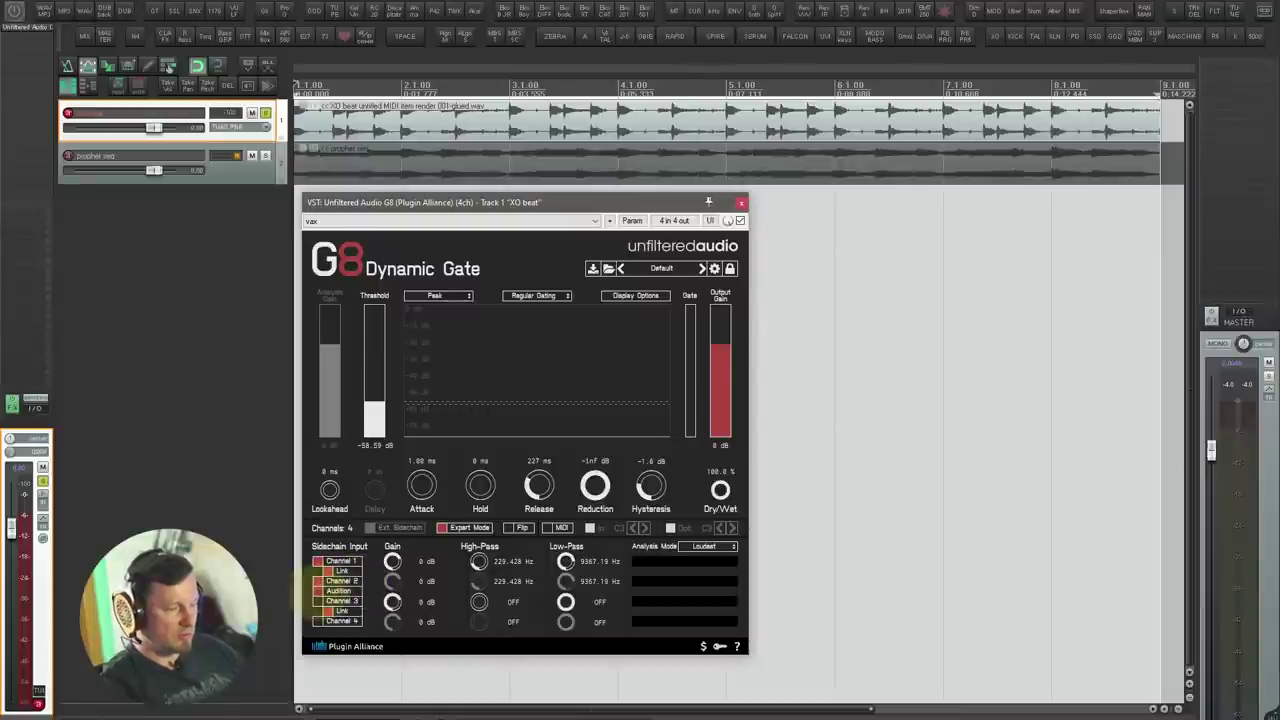
Step: During playback, set the G8 sidechain high-pass to 1426.72 Hz, low-pass to 978.64 Hz and threshold to -28.28 dB
key(space)
drag(566, 562, 557, 625)
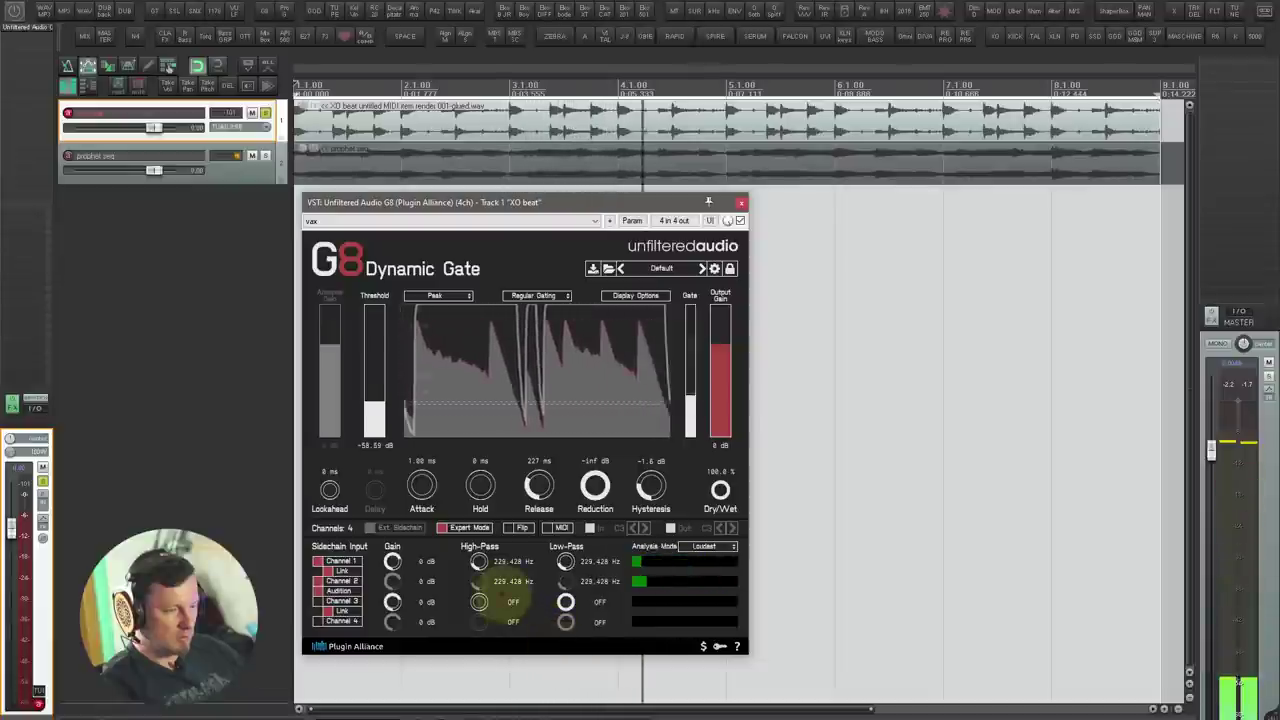
drag(479, 561, 468, 527)
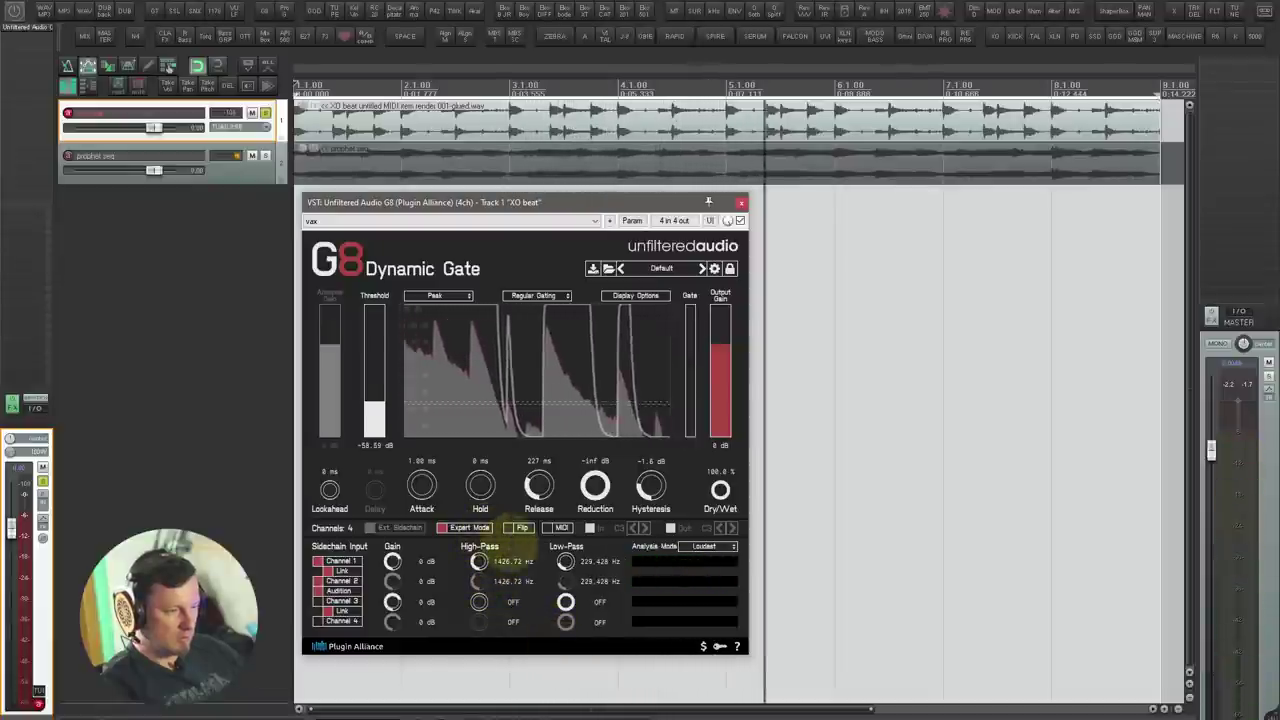
drag(566, 562, 564, 547)
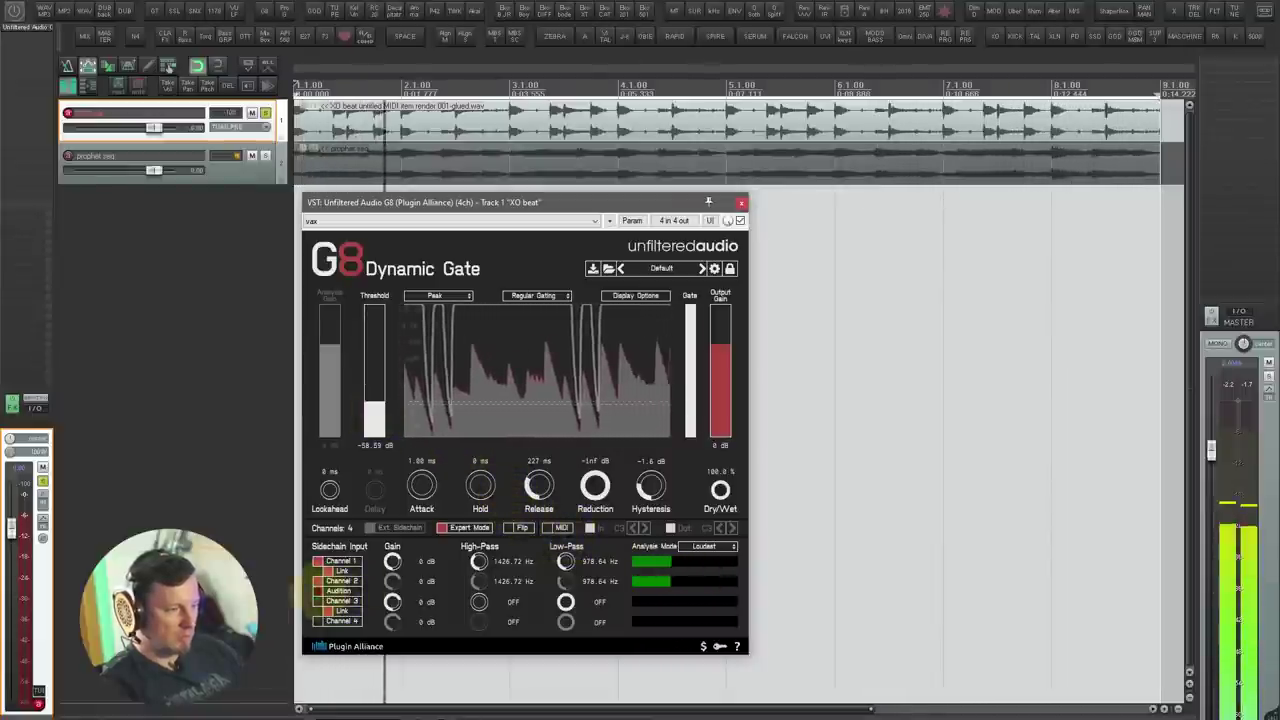
drag(363, 416, 368, 348)
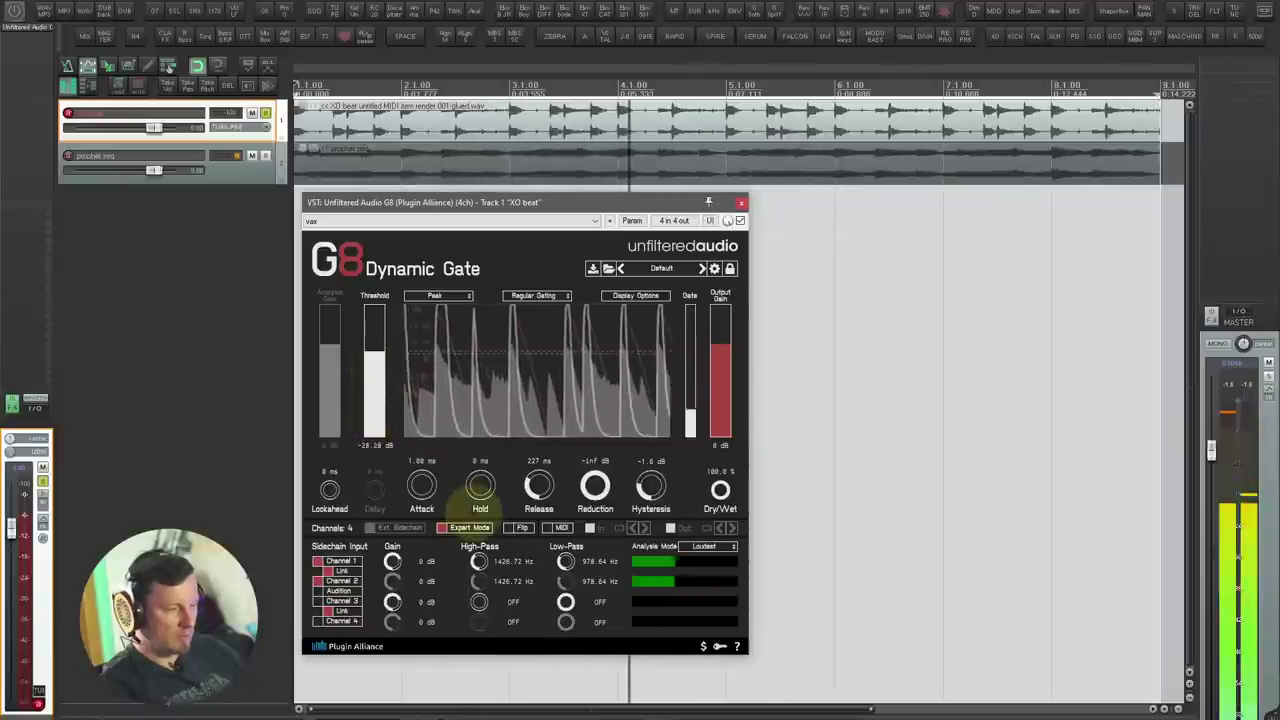
Step: Set the G8 sidechain high-pass to 3880.04 Hz, low-pass to 4308.56 Hz and threshold to -12.93 dB
mouse_move(478, 569)
mouse_down()
mouse_move(476, 544)
mouse_move(480, 563)
mouse_up()
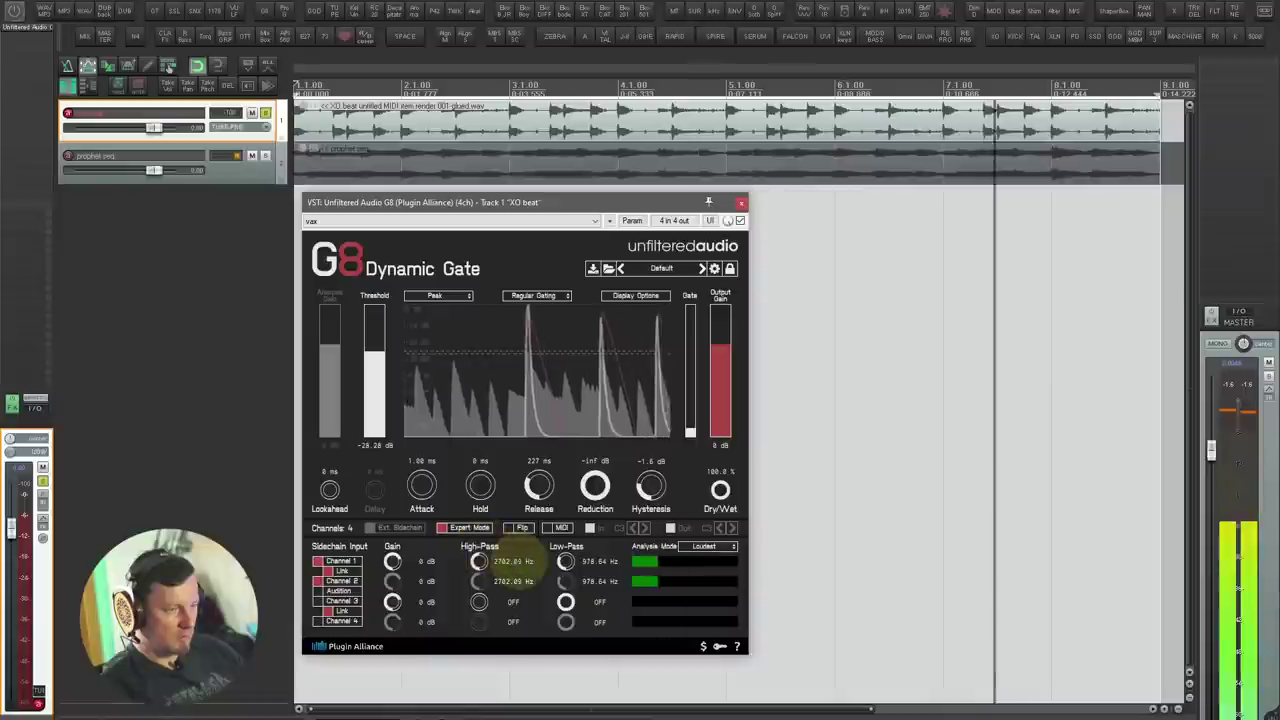
drag(565, 561, 564, 501)
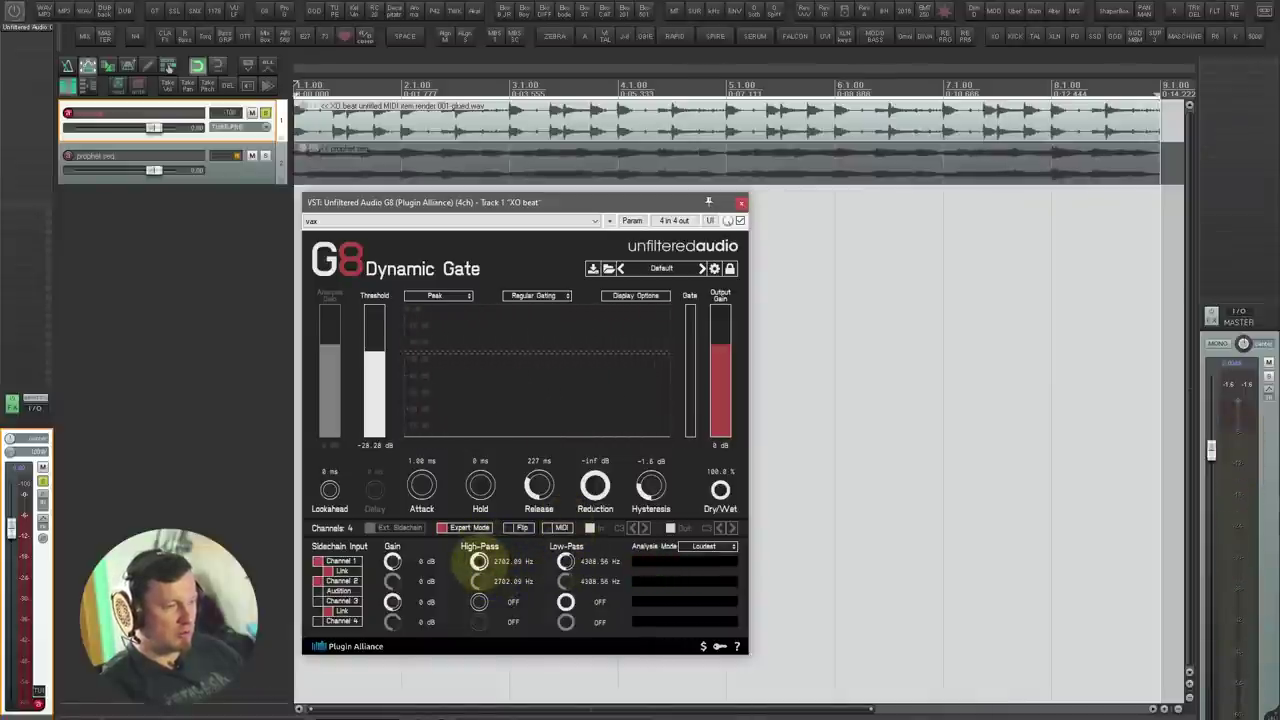
drag(479, 561, 479, 555)
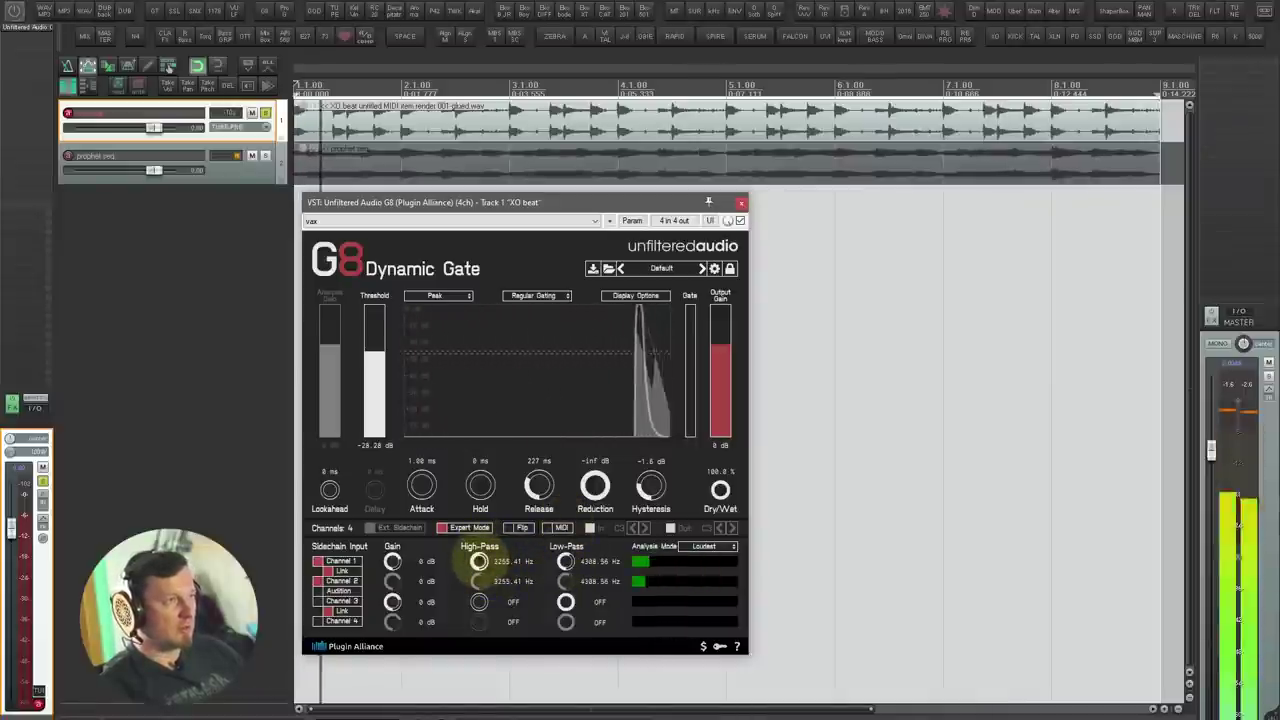
drag(373, 368, 374, 320)
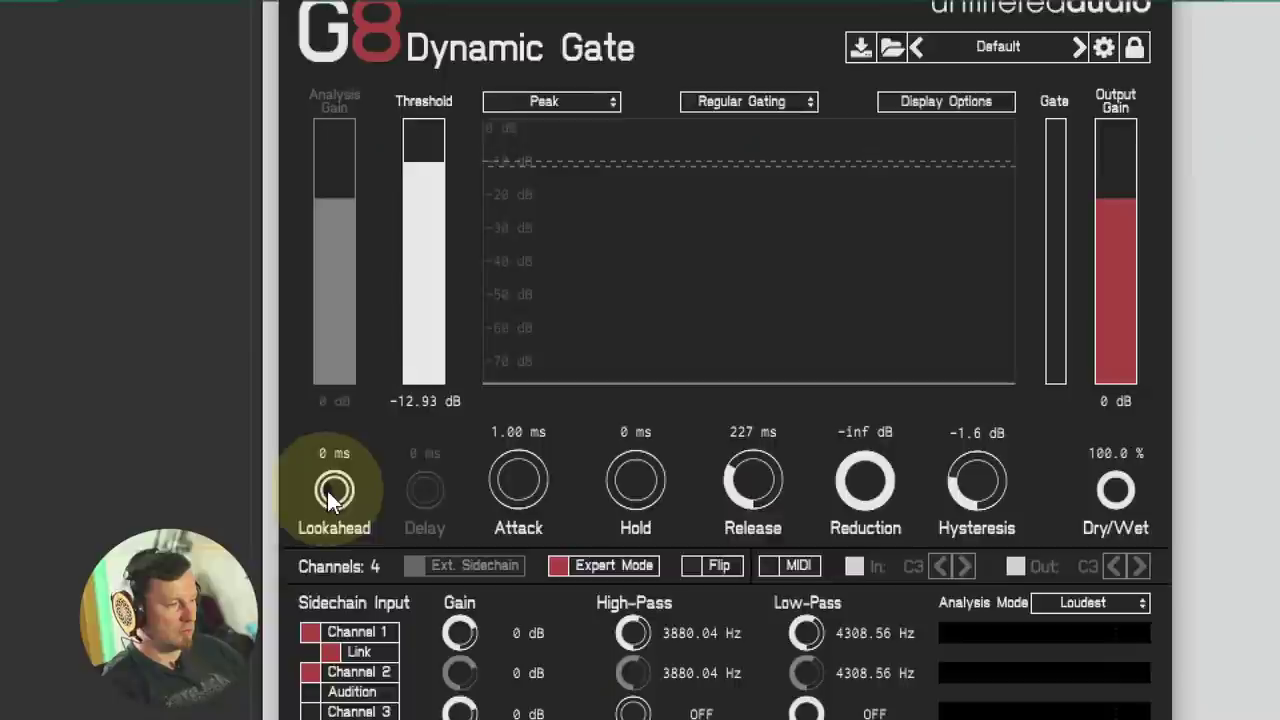
Step: Play the beat and raise the G8 gate's lookahead to 27.8 ms
key(space)
scroll(331, 490, up, 2)
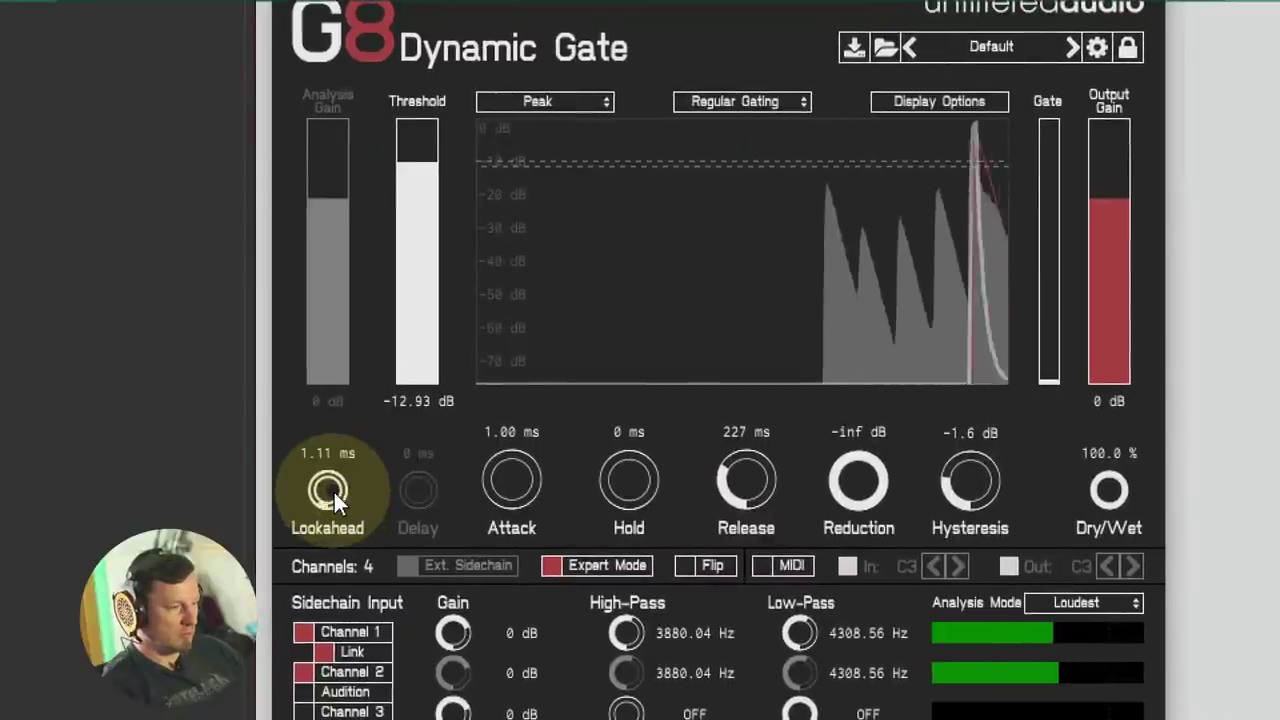
scroll(334, 492, up, 3)
scroll(334, 492, up, 1)
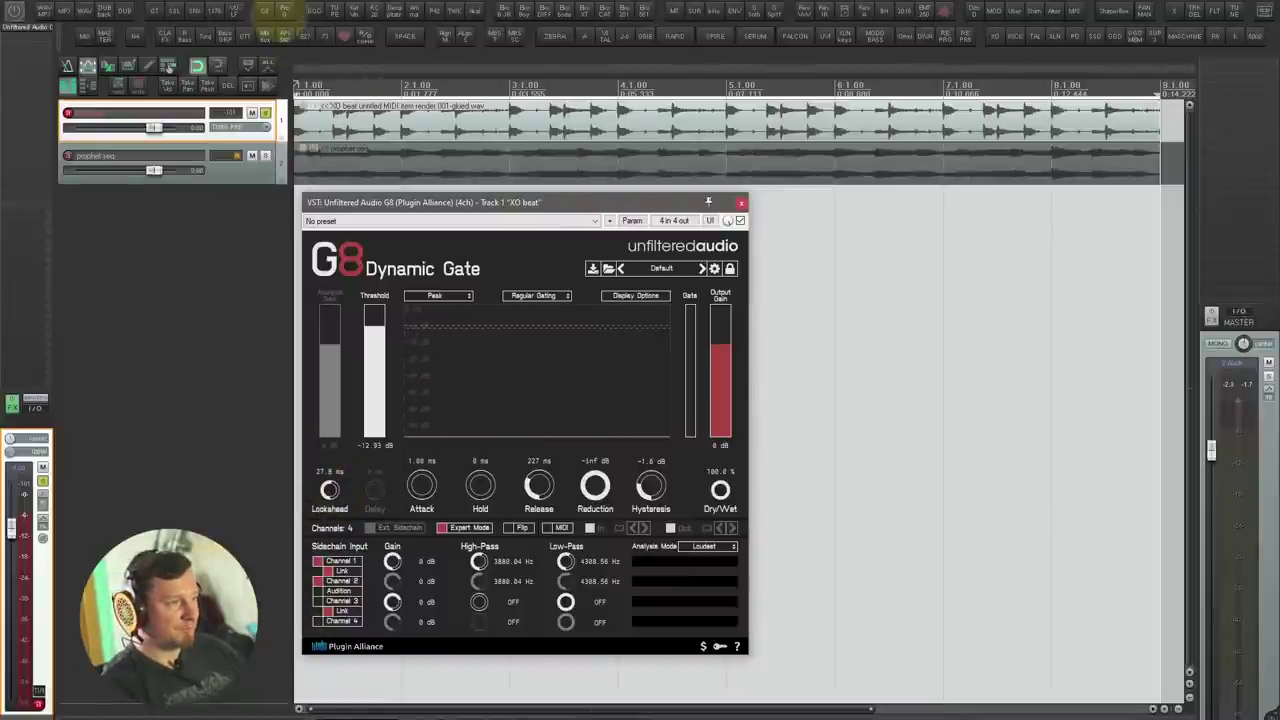
Step: Add FabFilter Pro-G to the XO beat track to view its side-chain filter, and remove both Pro-G and G8
click(284, 10)
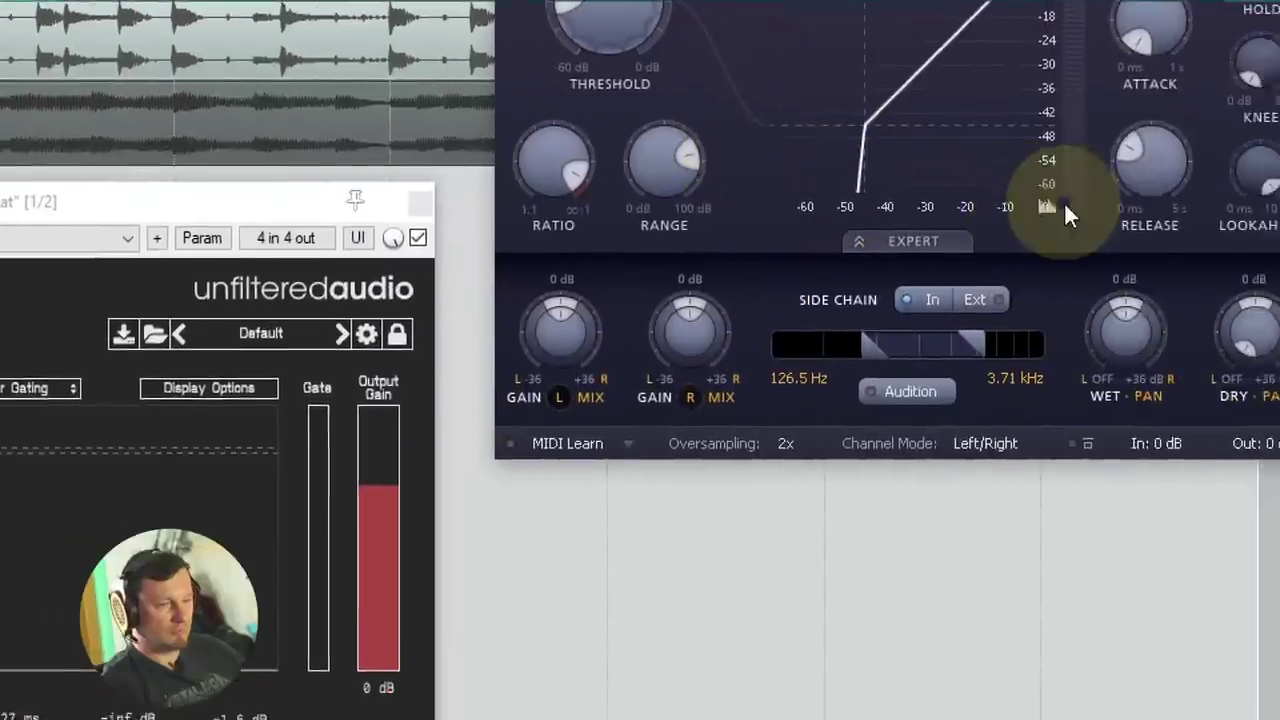
mouse_move(1268, 193)
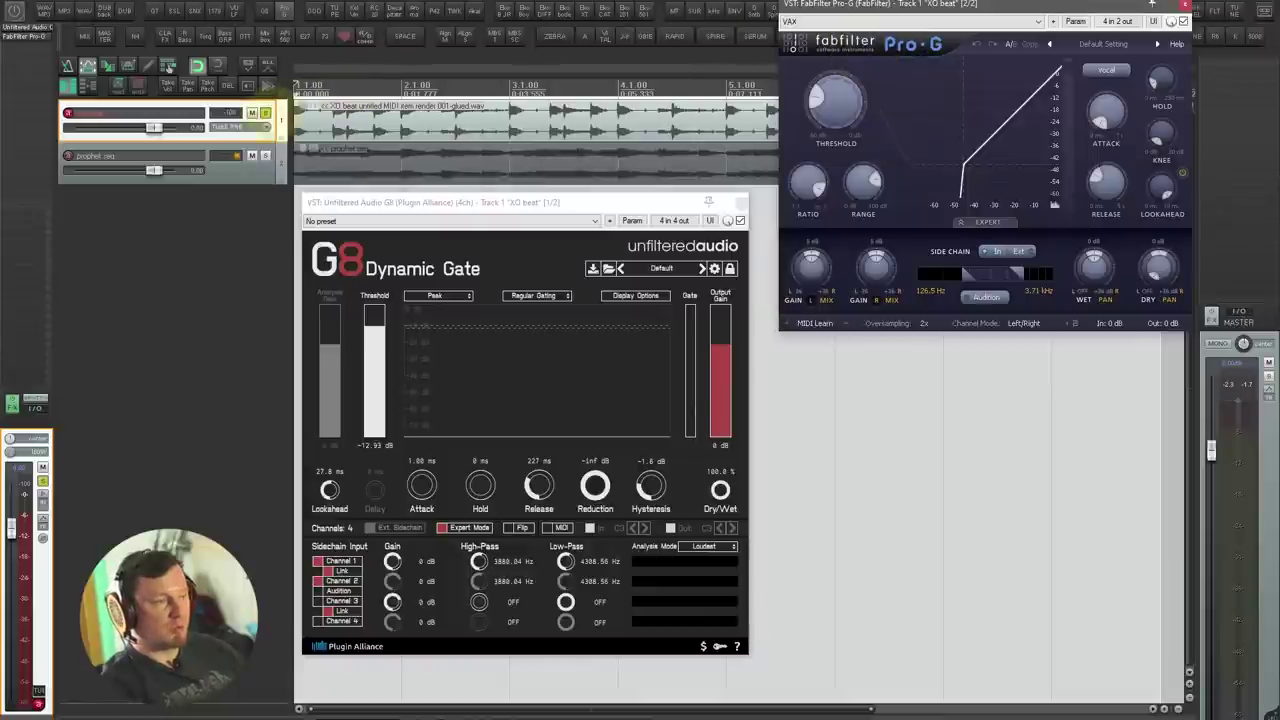
alt+click(30, 37)
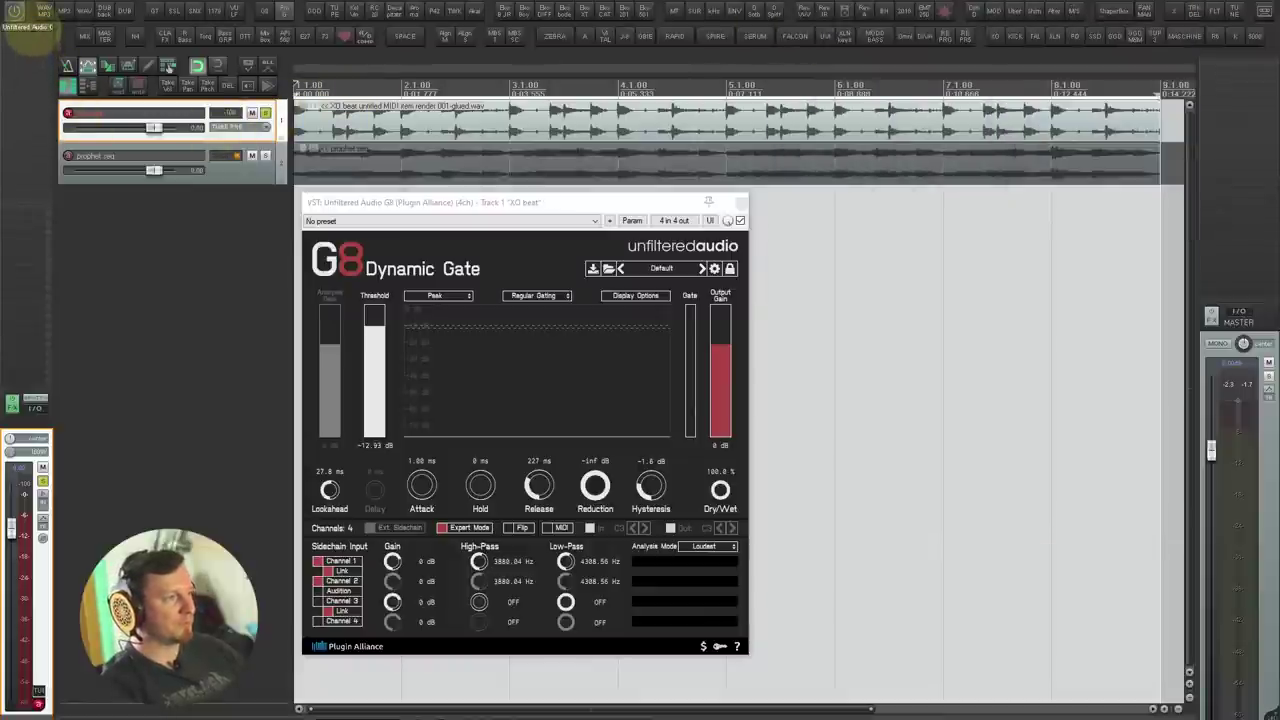
alt+click(30, 28)
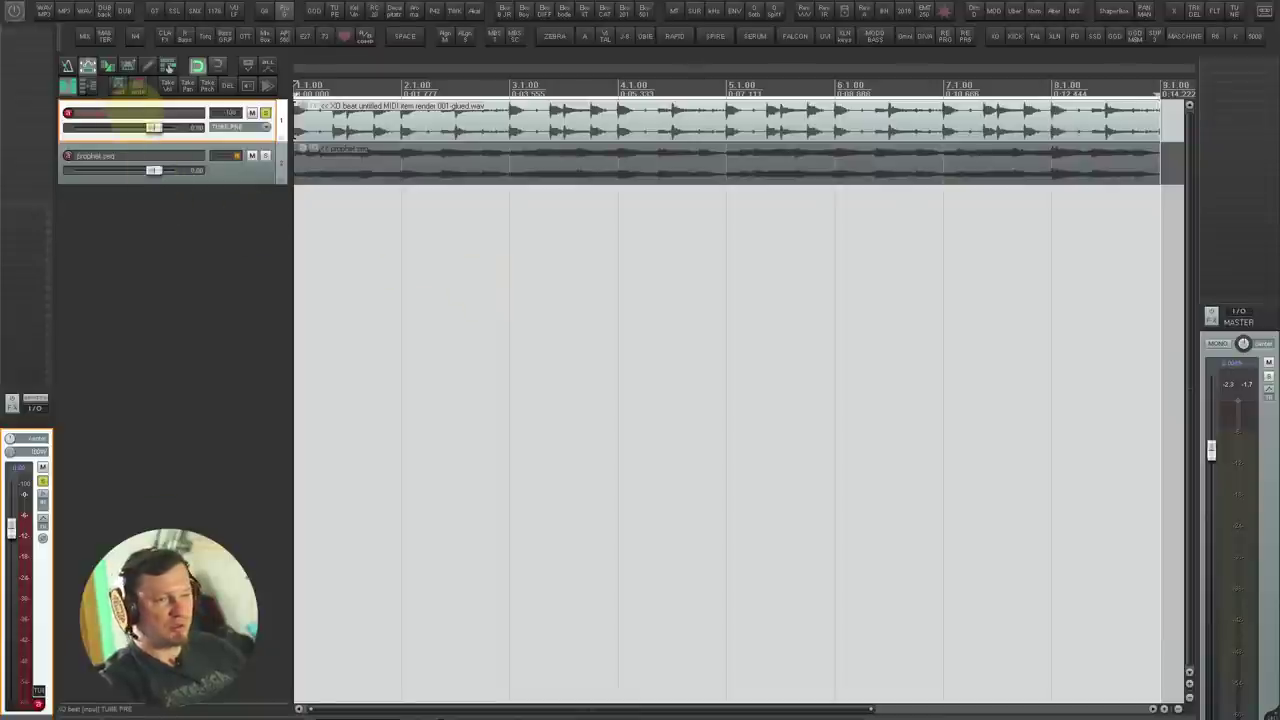
Step: Unsolo the XO beat track, add MDynamicsMB to it, and place the plugin window below the tracks
key(F6)
click(40, 90)
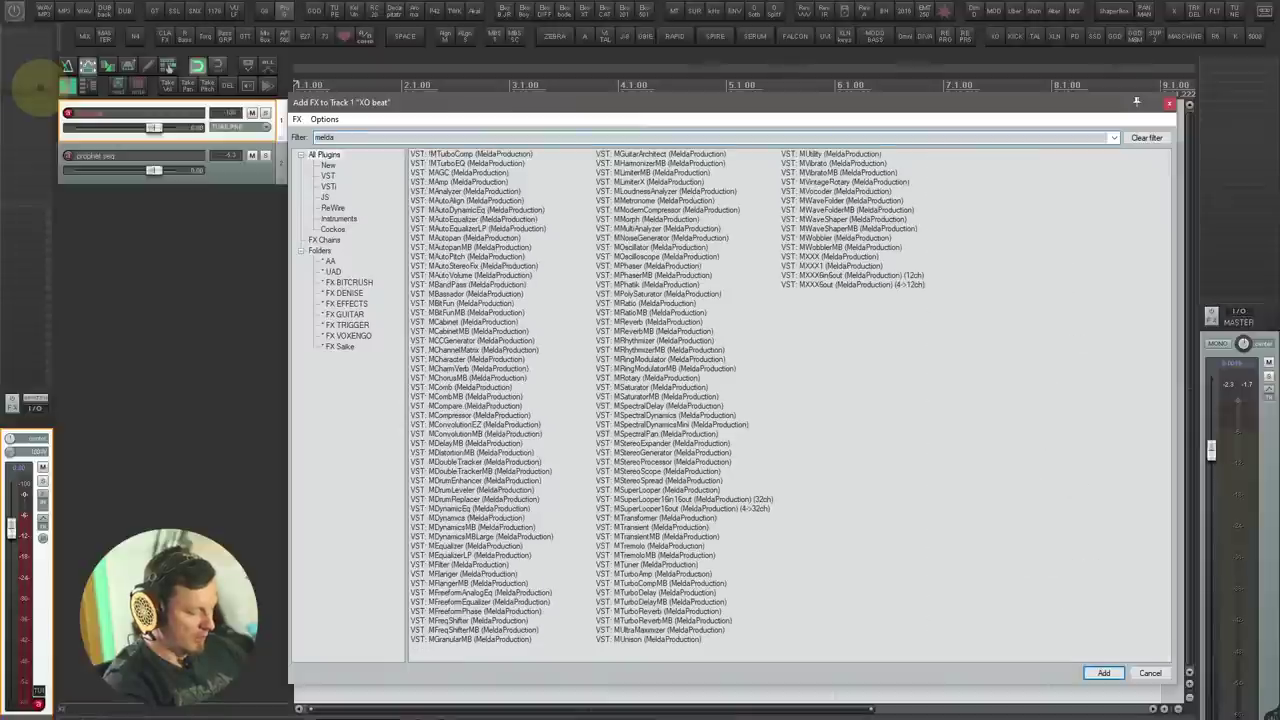
text(dynam)
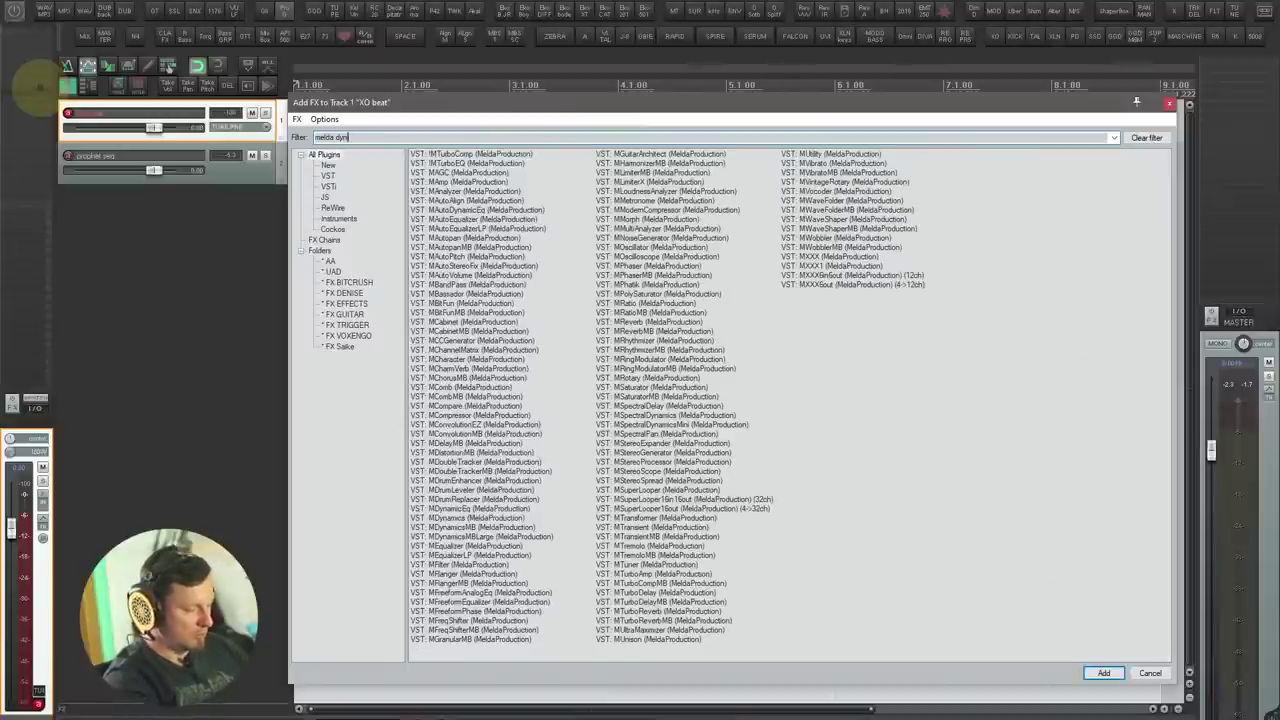
key(Down)
key(Down)
key(Down)
key(Down)
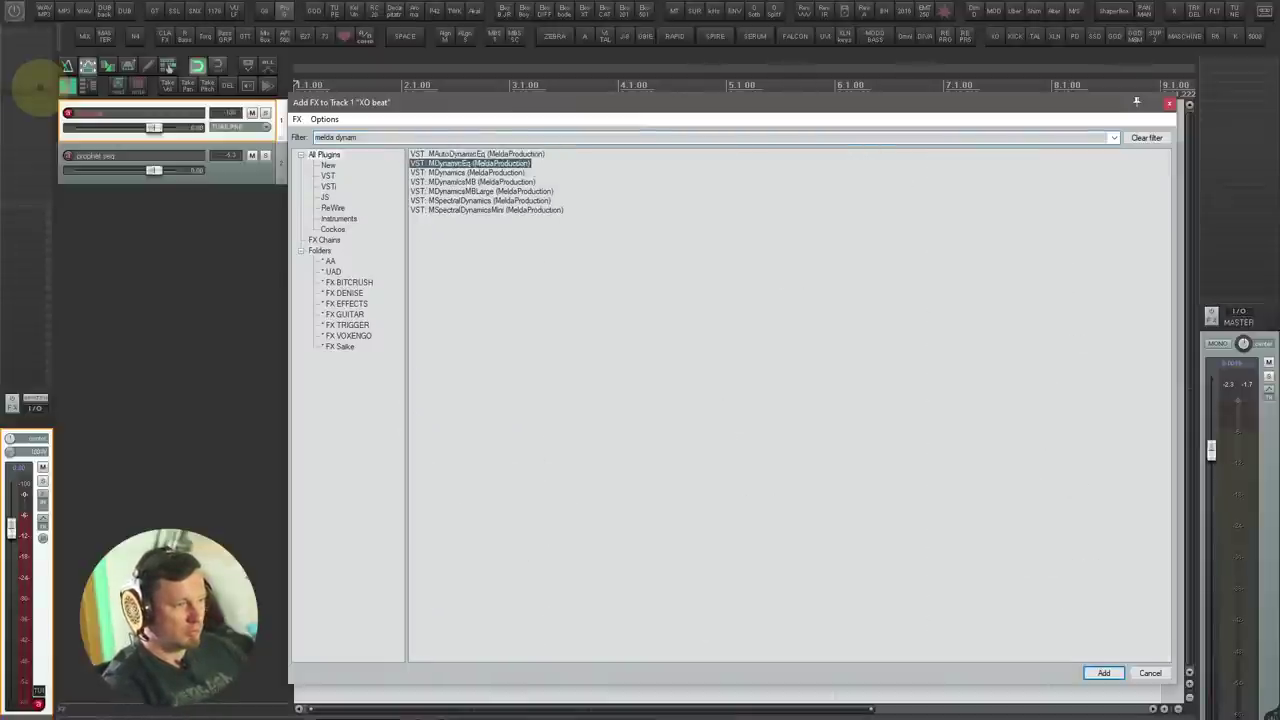
key(Return)
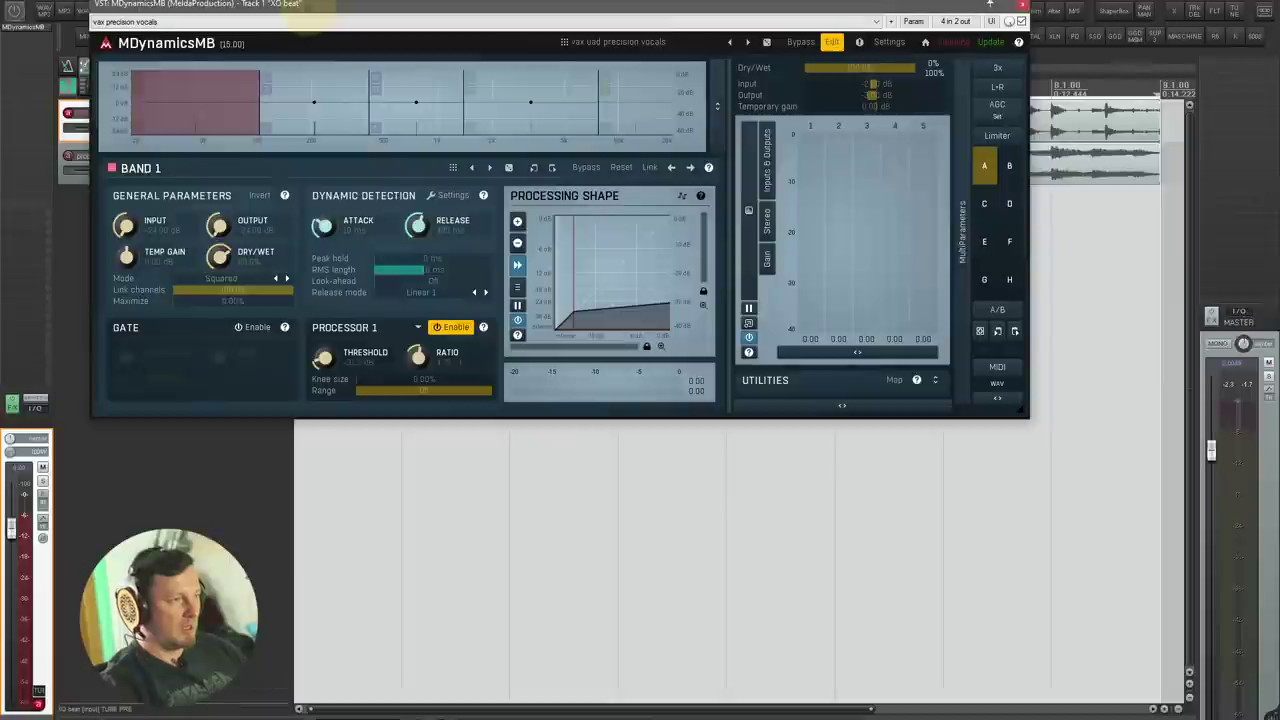
drag(322, 8, 467, 202)
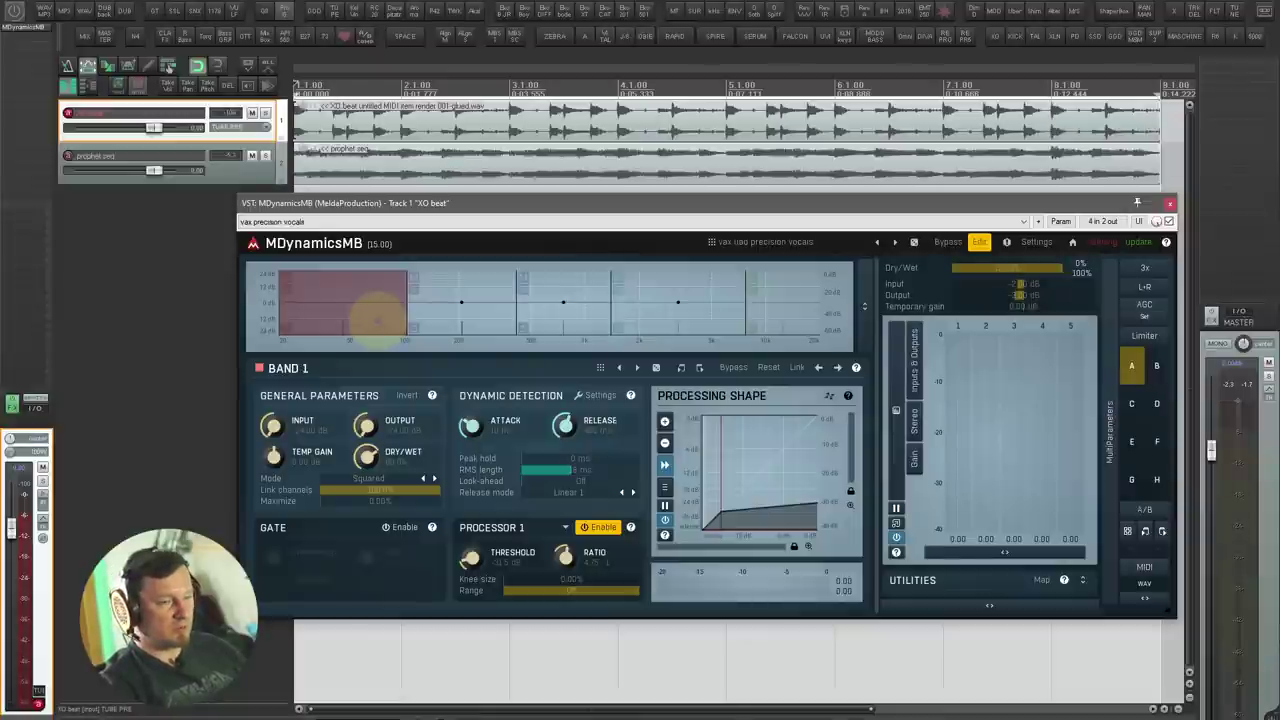
Step: View the crossover types in MDynamicsMB's band 2 configuration, and remove the plugin from the XO beat track
right_click(436, 314)
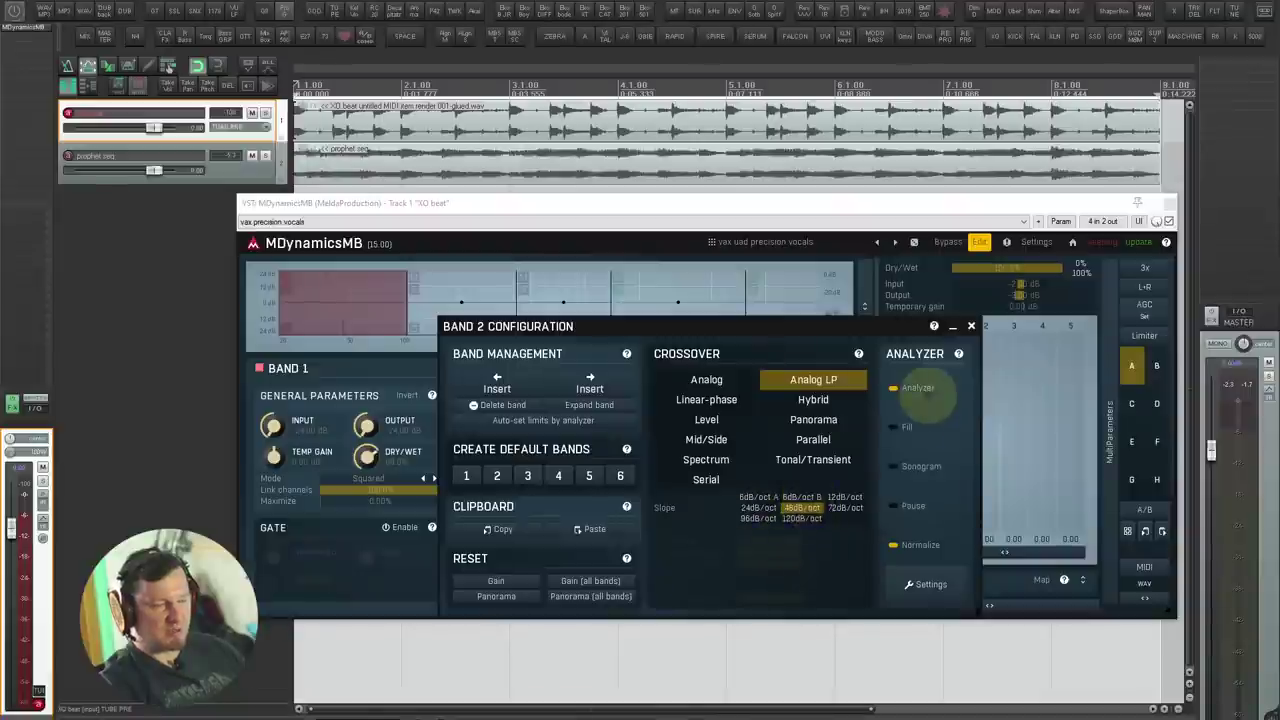
click(971, 326)
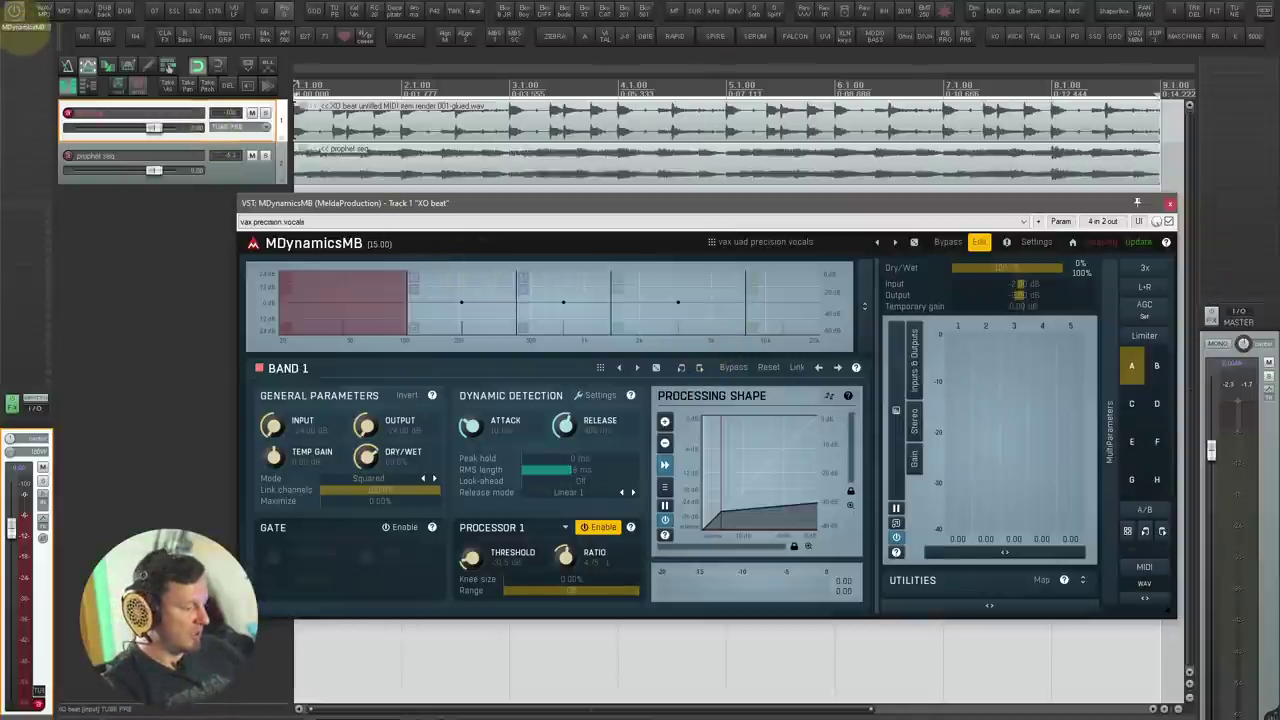
alt+click(24, 27)
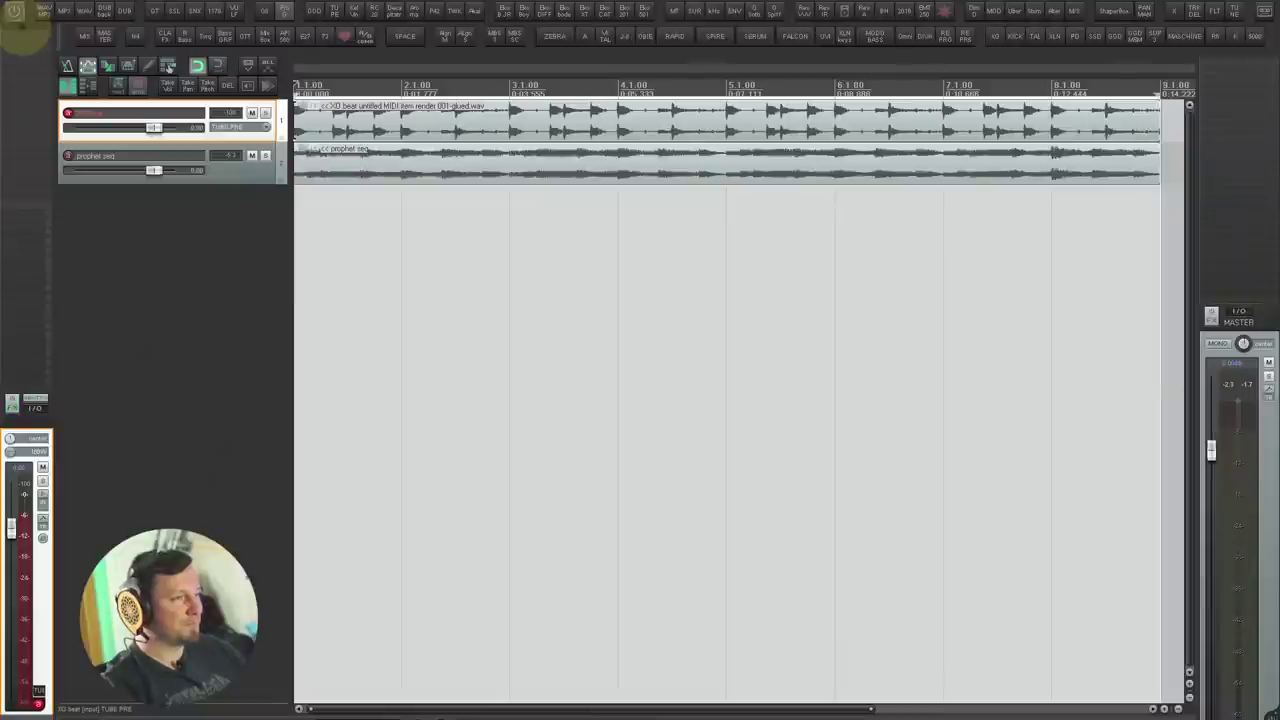
Step: Add UAD Precision Multiband to the XO beat track and place its window below the tracks
click(22, 81)
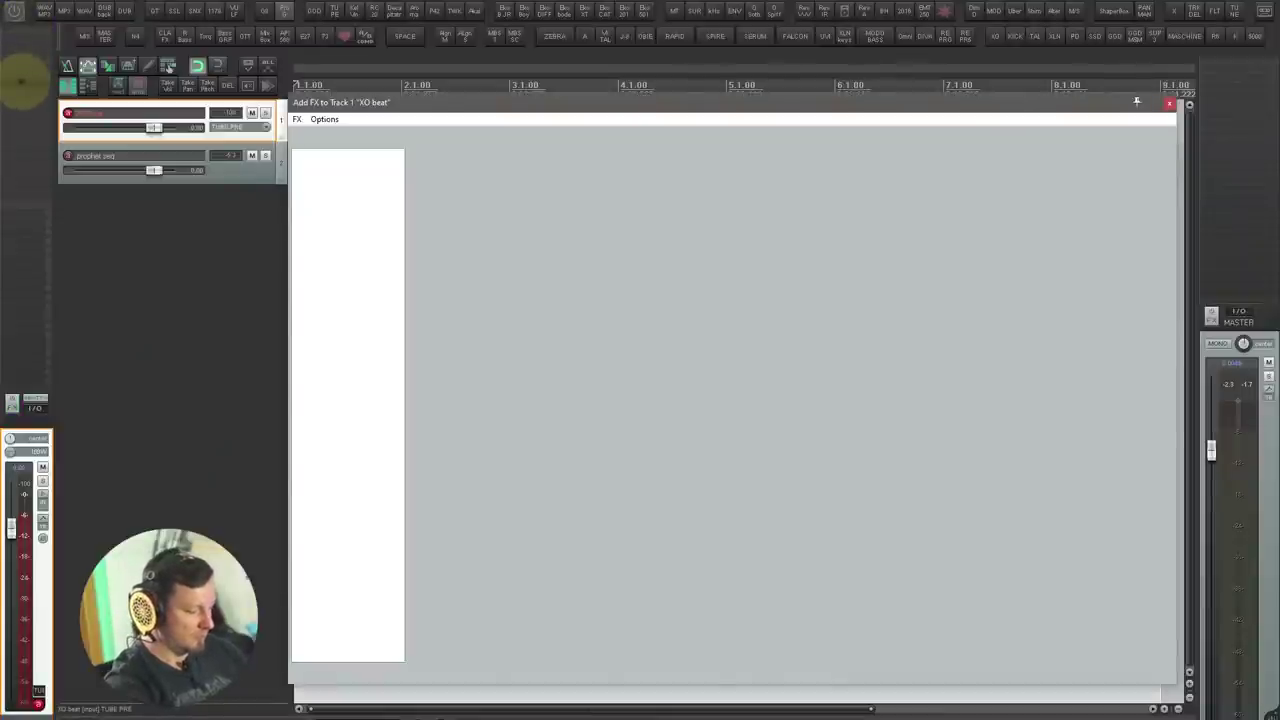
text(uad prec)
key(Down)
key(Down)
key(Down)
key(Down)
key(Down)
key(Down)
key(Down)
key(Down)
key(Down)
key(Down)
key(Down)
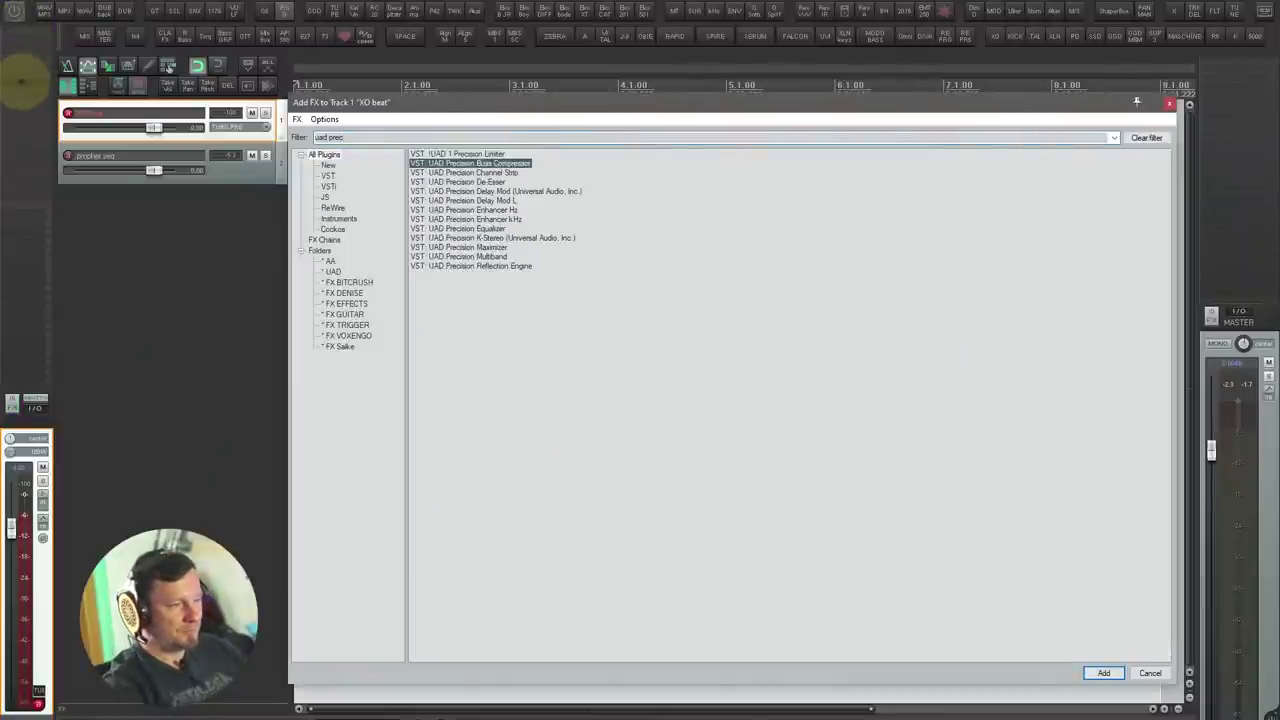
key(Return)
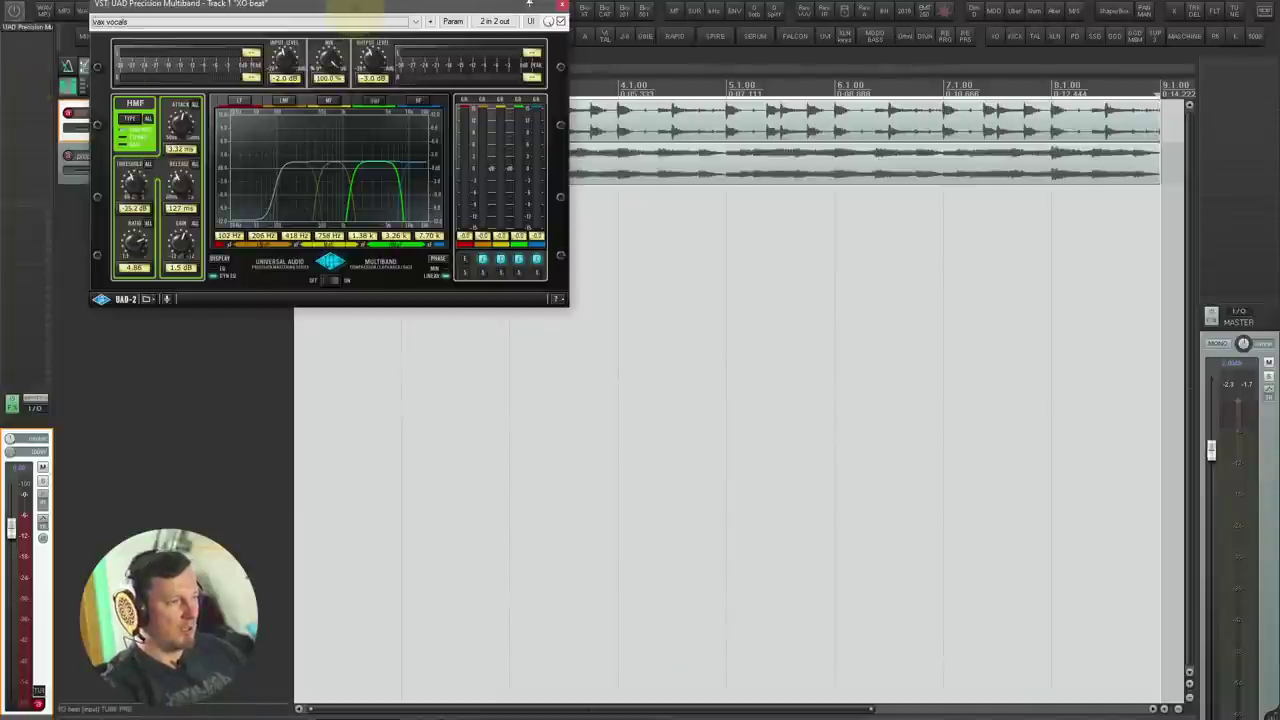
drag(572, 149, 723, 216)
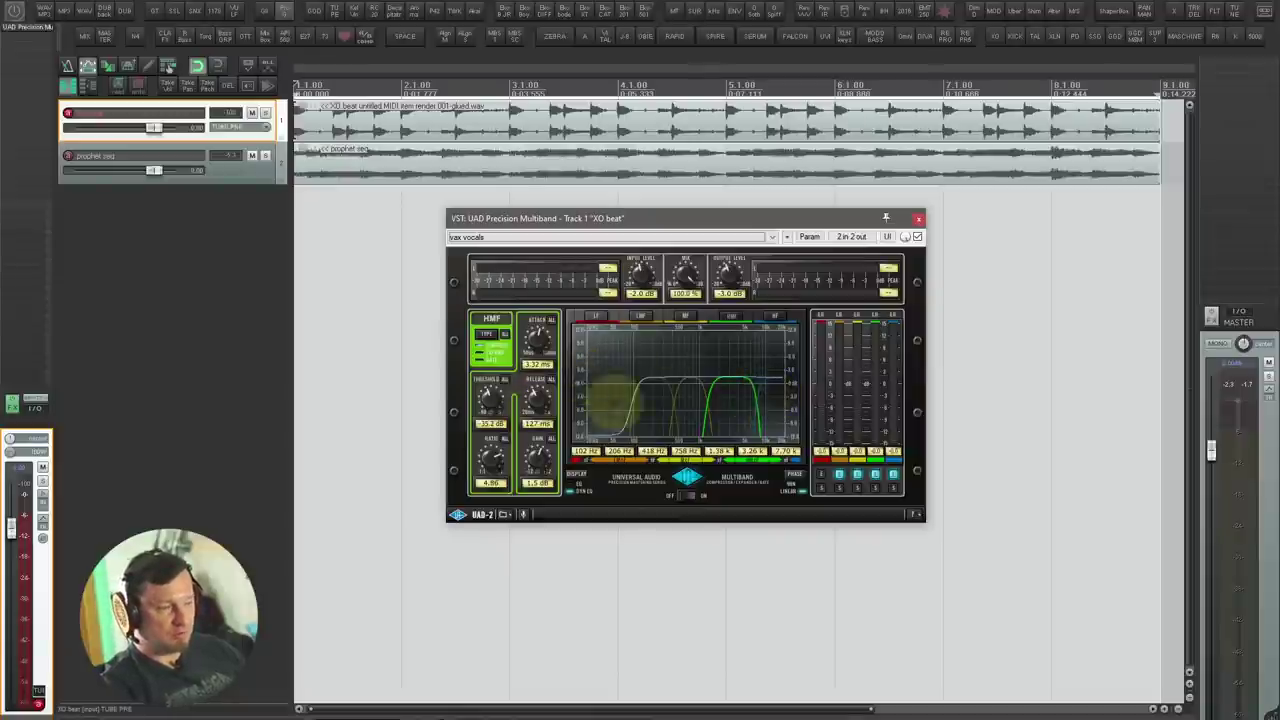
Step: Reshape the Precision Multiband bands, setting the LMF gain to 1.1 dB, and remove the plugin from the track
click(652, 405)
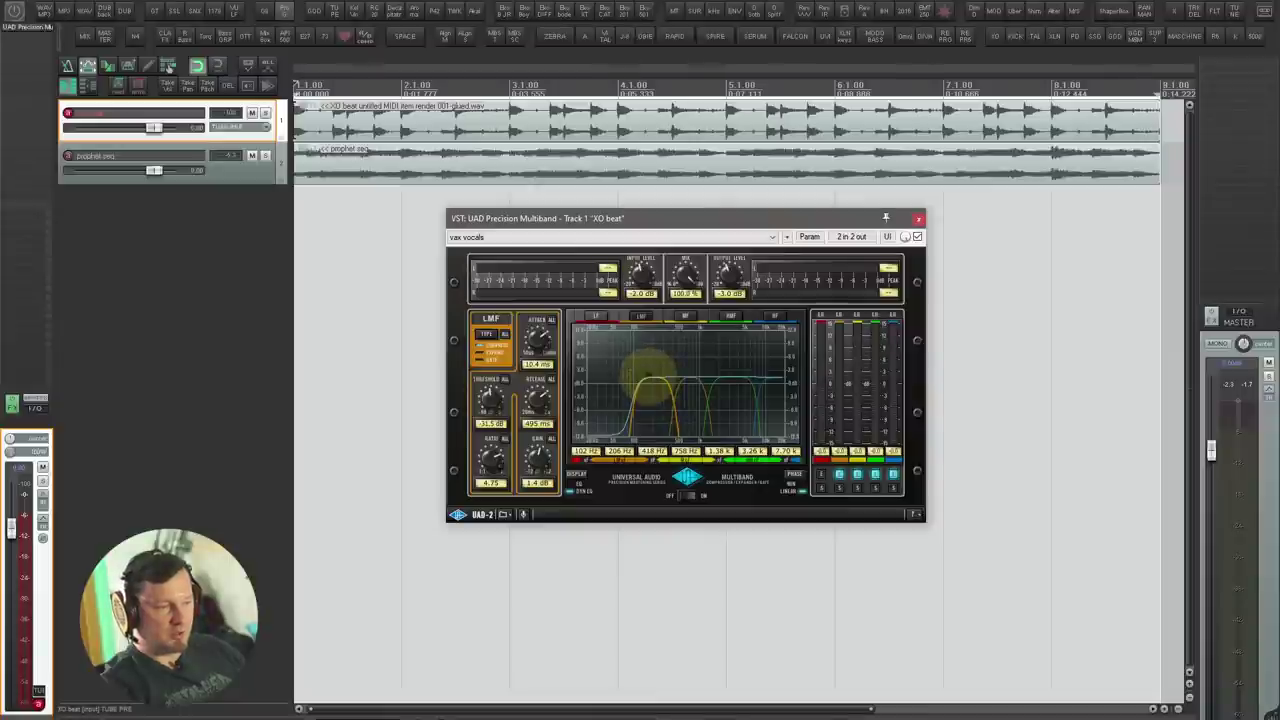
drag(651, 378, 737, 377)
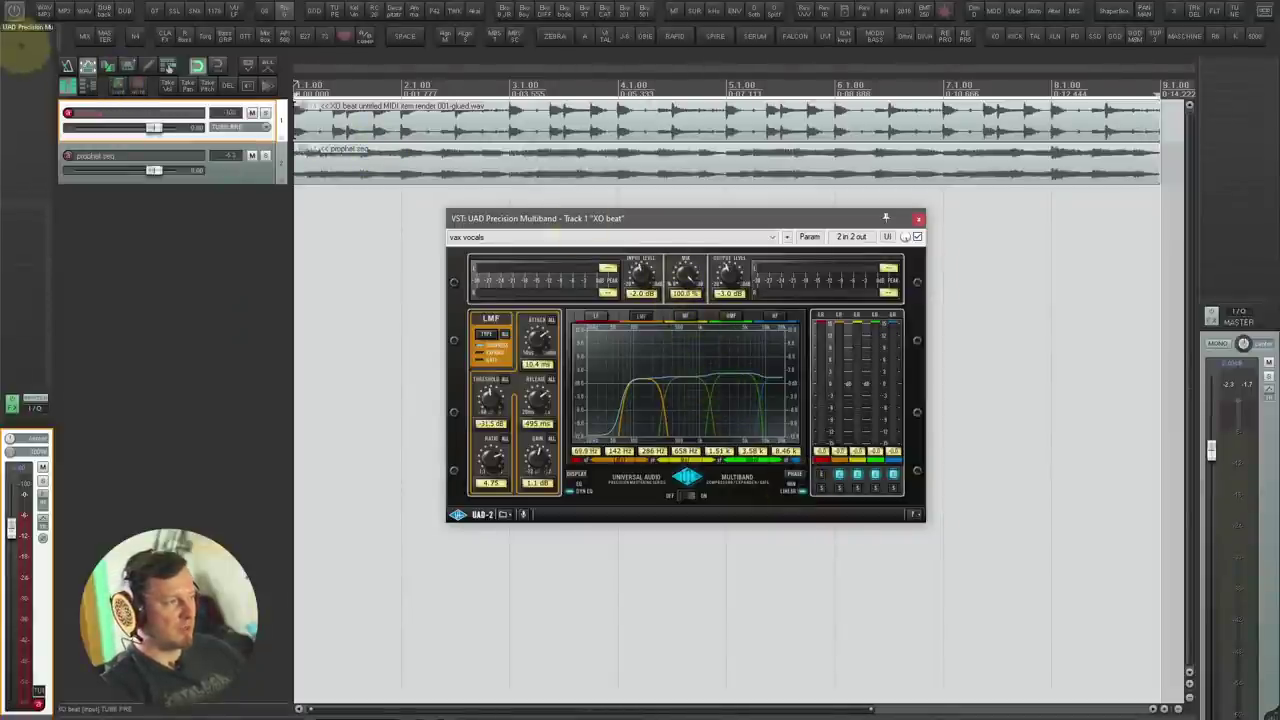
click(15, 12)
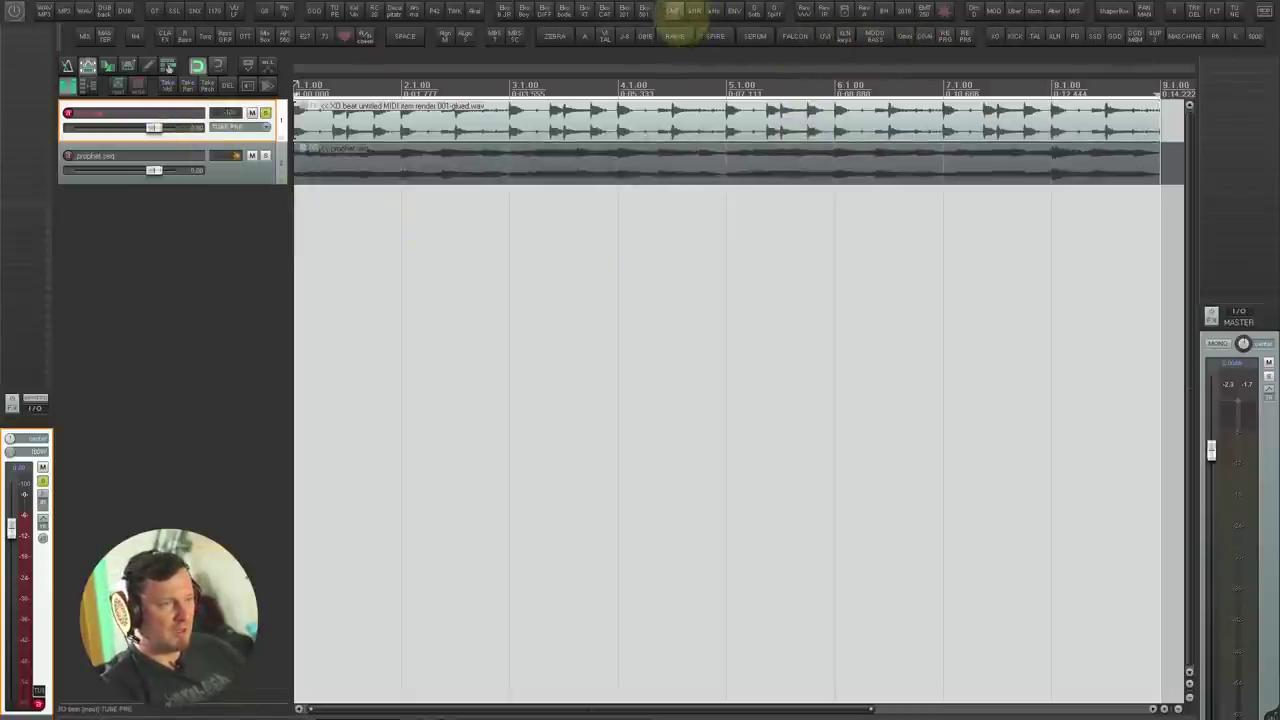
Step: Add Multi Transient v2 to the XO beat track, position its window over the arrangement, and start playback
click(675, 11)
drag(595, 77, 888, 68)
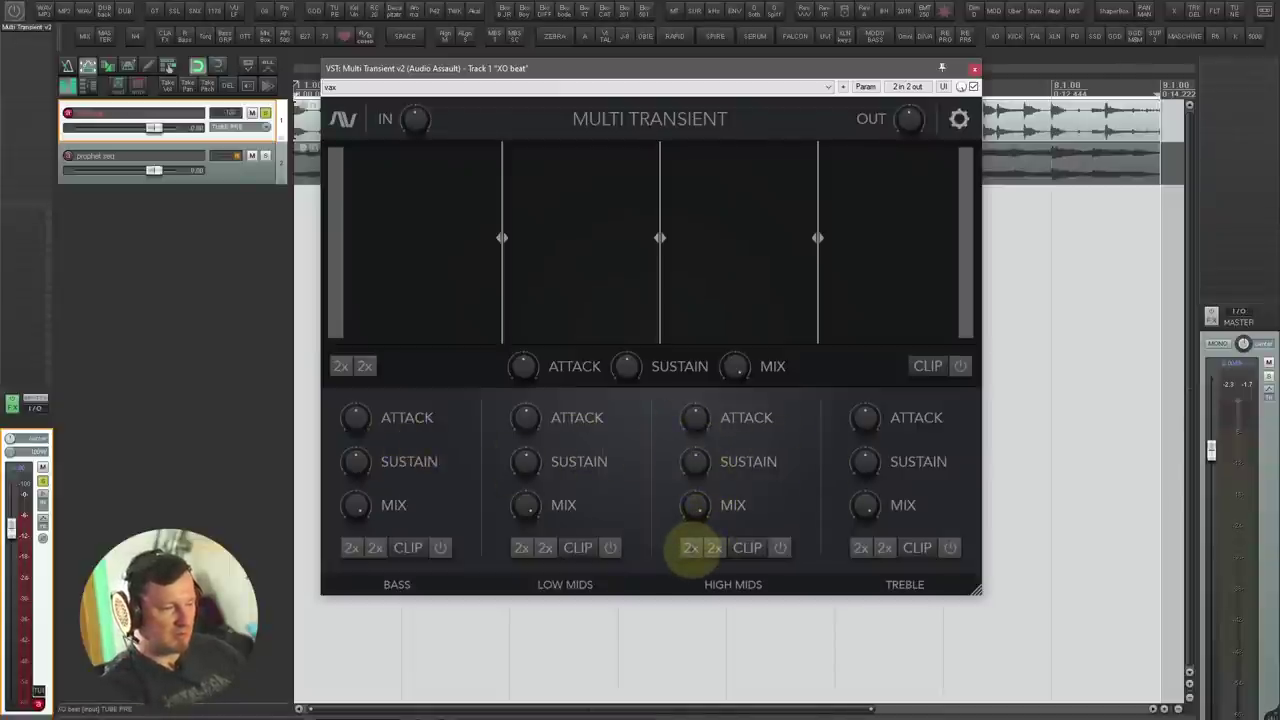
key(space)
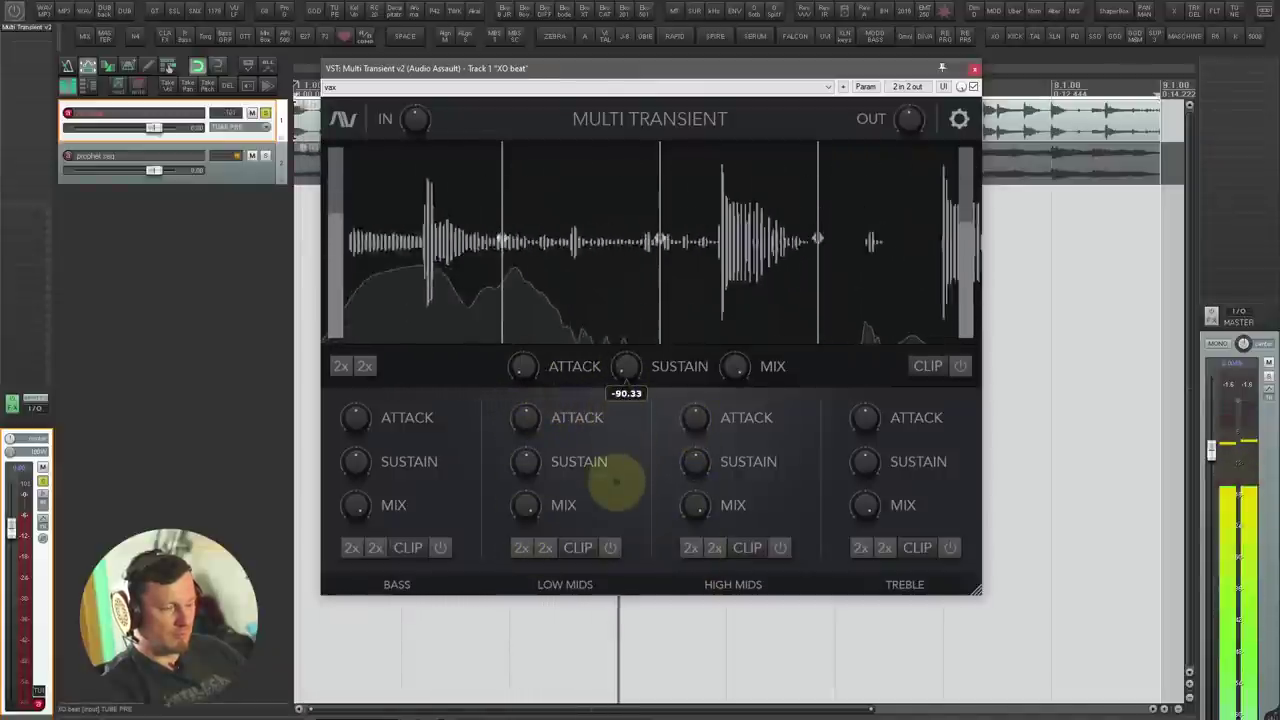
Step: Adjust Multi Transient's global attack and sustain during playback, trying a sustain of about -90
mouse_move(521, 366)
mouse_down()
mouse_move(515, 155)
mouse_move(521, 366)
mouse_up()
click(625, 366)
mouse_move(612, 280)
mouse_down()
mouse_move(586, 157)
mouse_move(600, 290)
mouse_up()
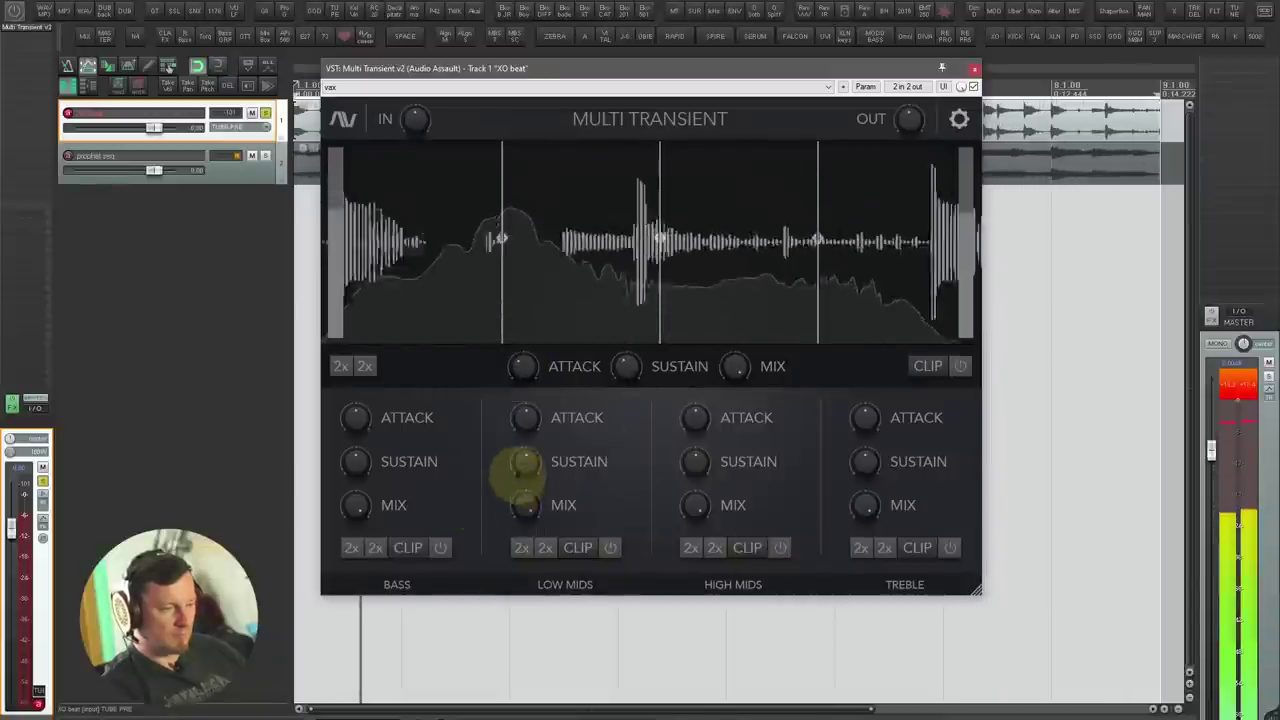
Step: Lower the sustain of the bass, low mids, high mids and treble bands, setting the bass band to -100
drag(357, 461, 358, 568)
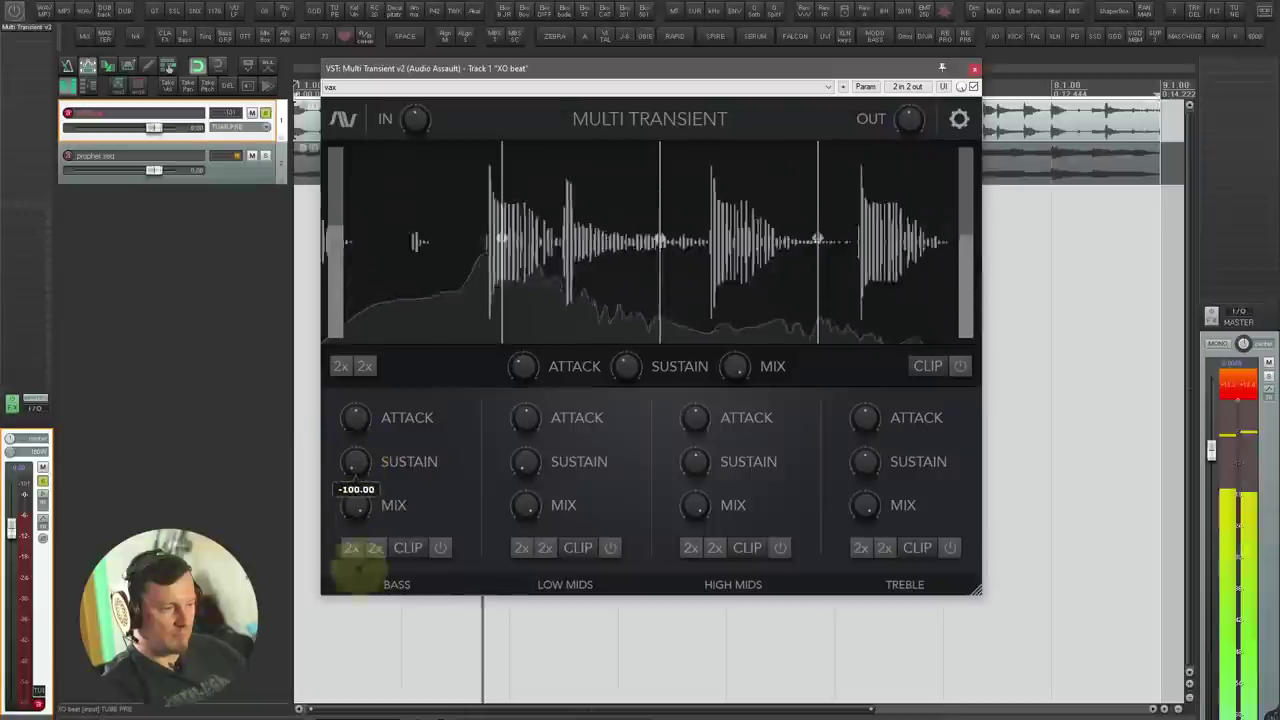
drag(627, 396, 618, 468)
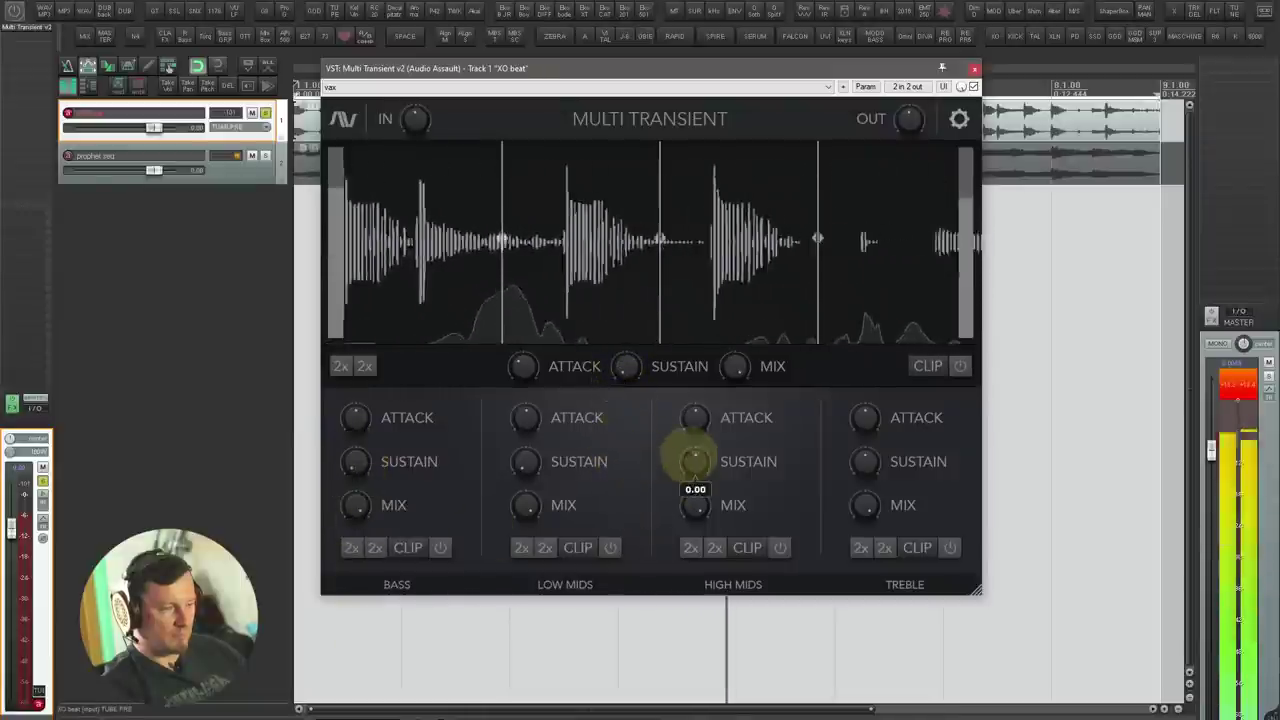
drag(692, 455, 700, 557)
drag(868, 460, 850, 588)
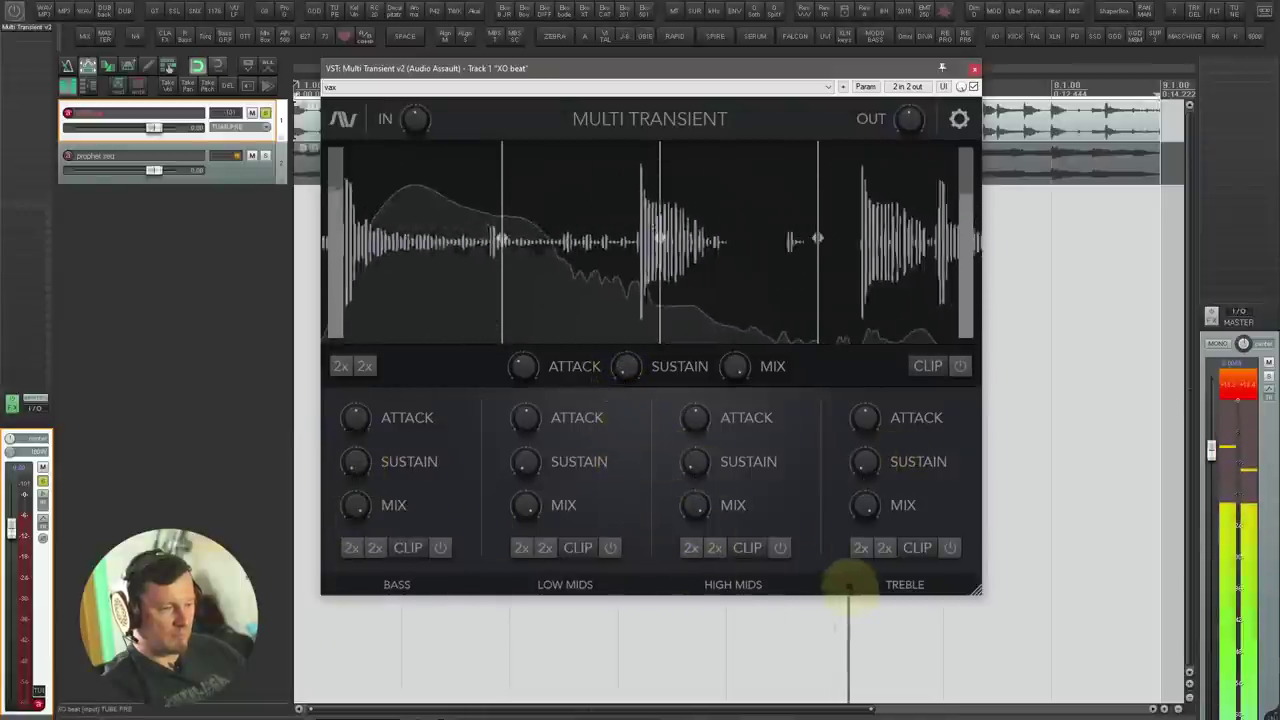
Step: Adjust the high mids attack in Multi Transient during playback and raise the bass band's attack
drag(697, 421, 694, 346)
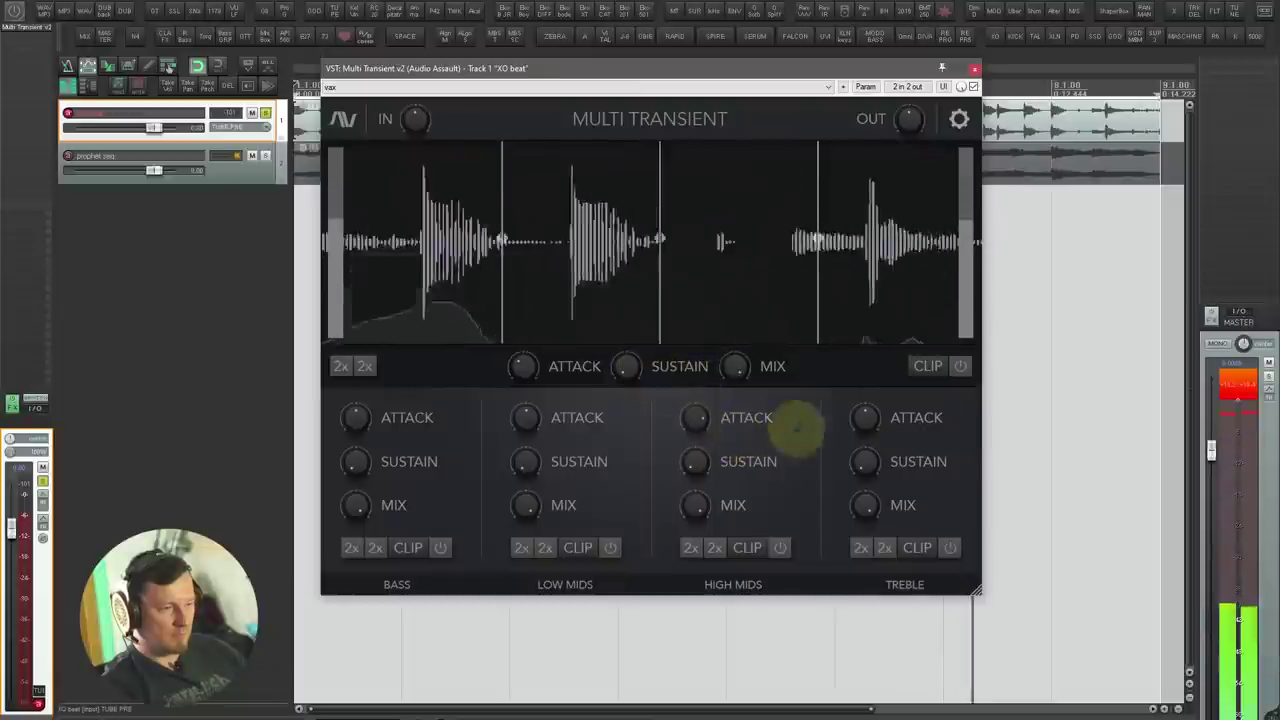
drag(699, 415, 697, 438)
drag(355, 428, 369, 393)
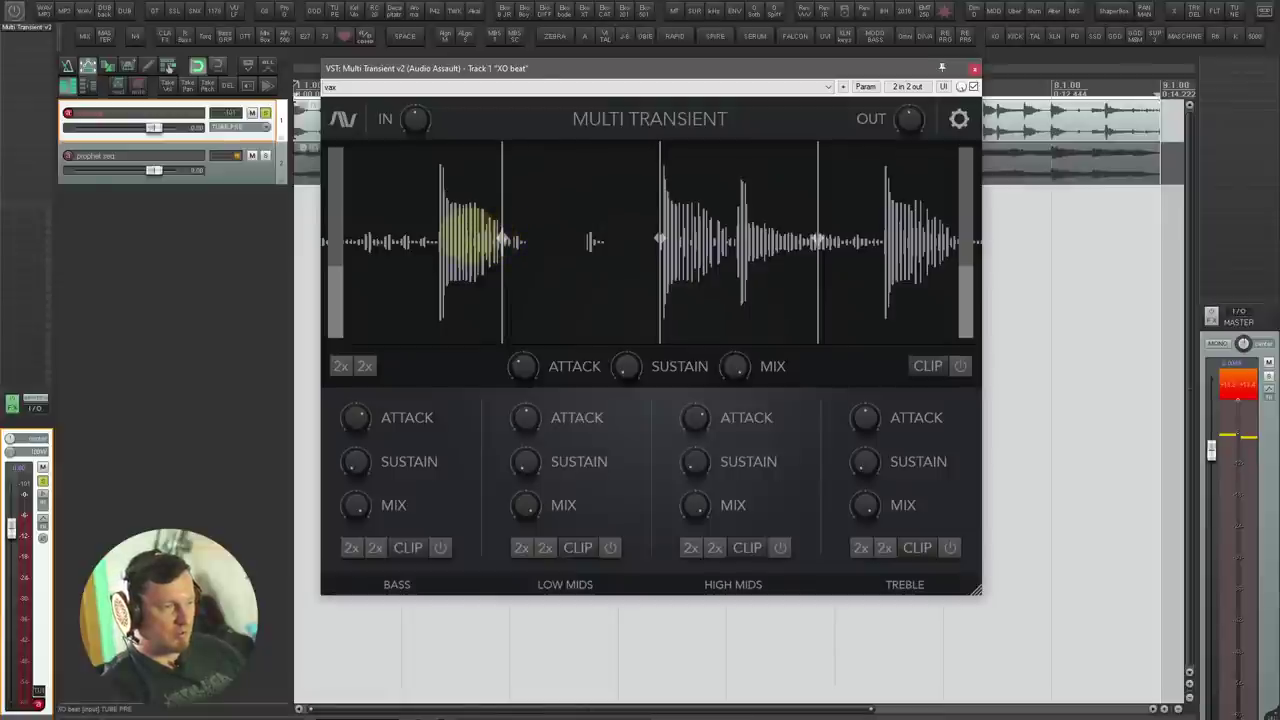
Step: Lower Multi Transient's first crossover, move the middle crossover to about 788 Hz, and shift the plugin window down
drag(505, 240, 460, 241)
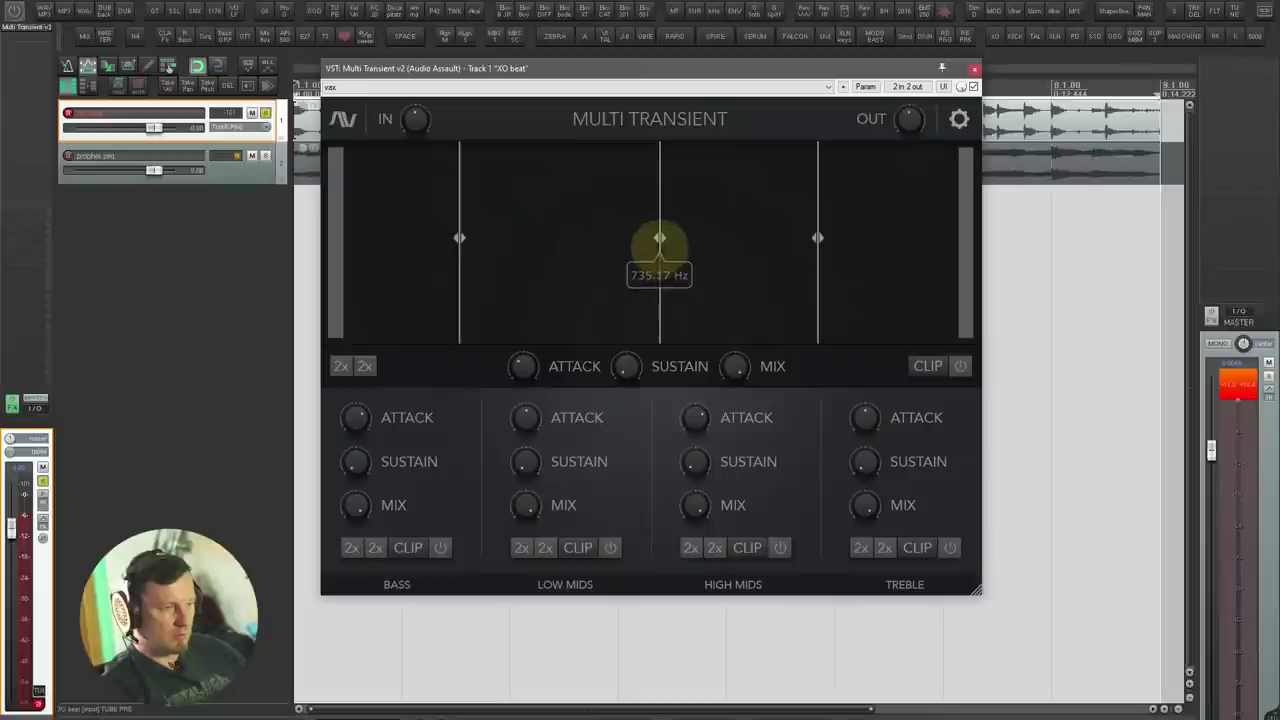
mouse_move(659, 238)
mouse_down()
mouse_move(691, 251)
mouse_move(665, 237)
mouse_up()
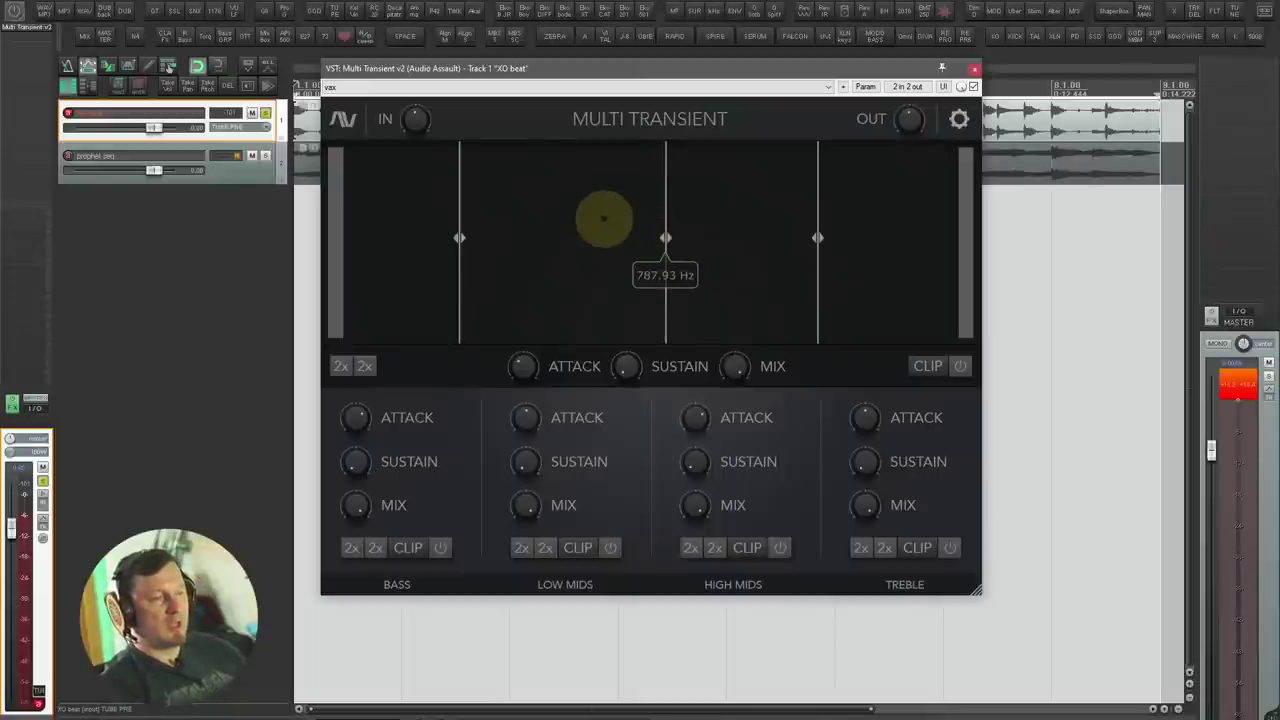
drag(638, 70, 625, 129)
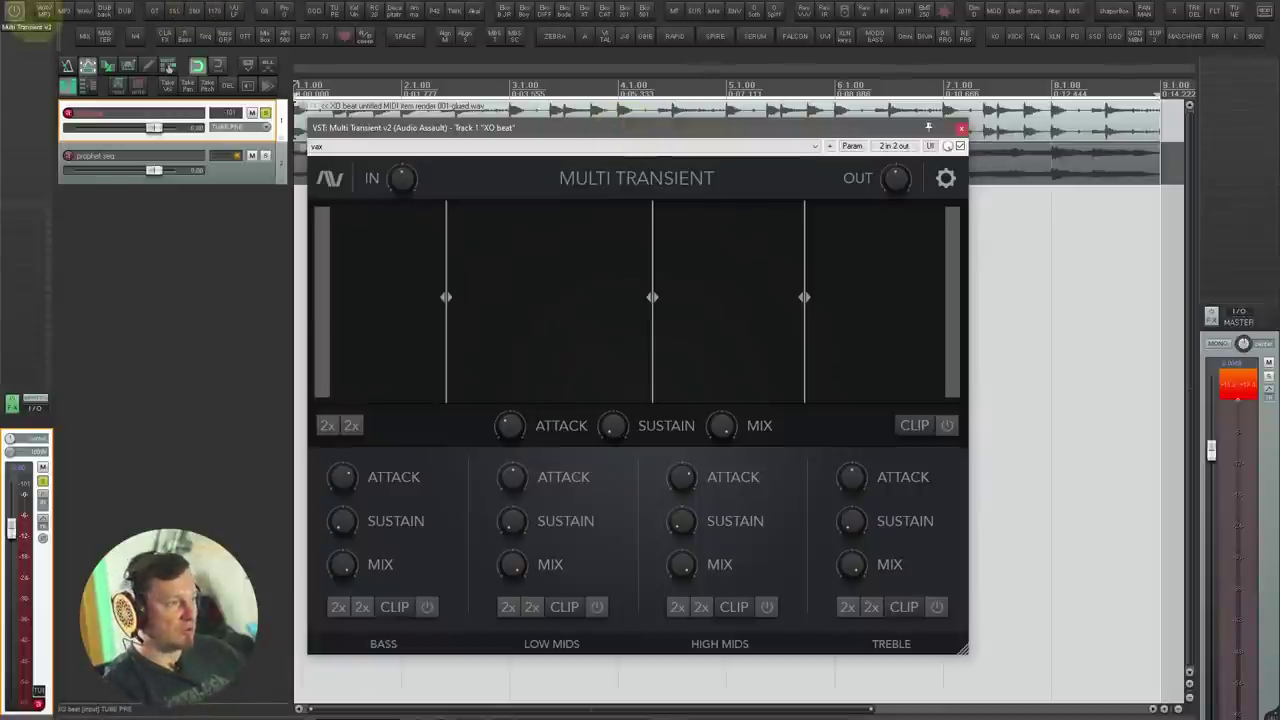
Step: Replace Multi Transient with Surreal Machines Impact on the XO beat track and position its window over the arrangement
click(16, 14)
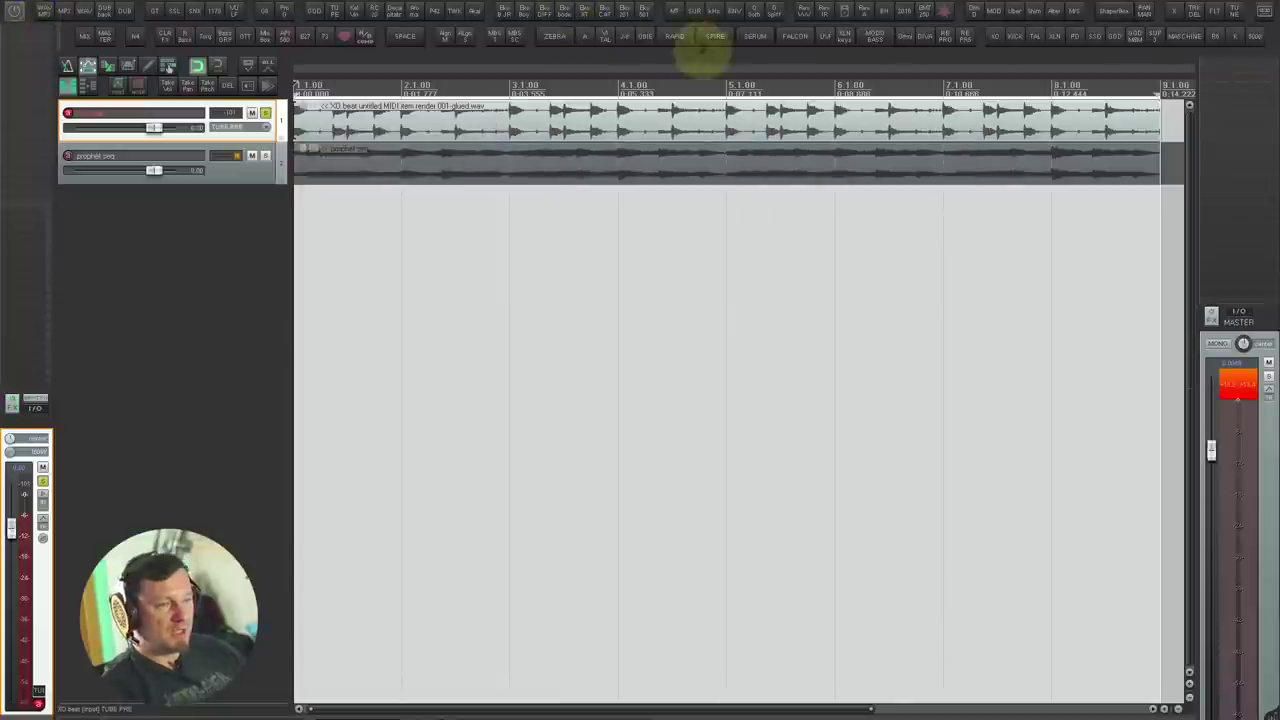
click(694, 10)
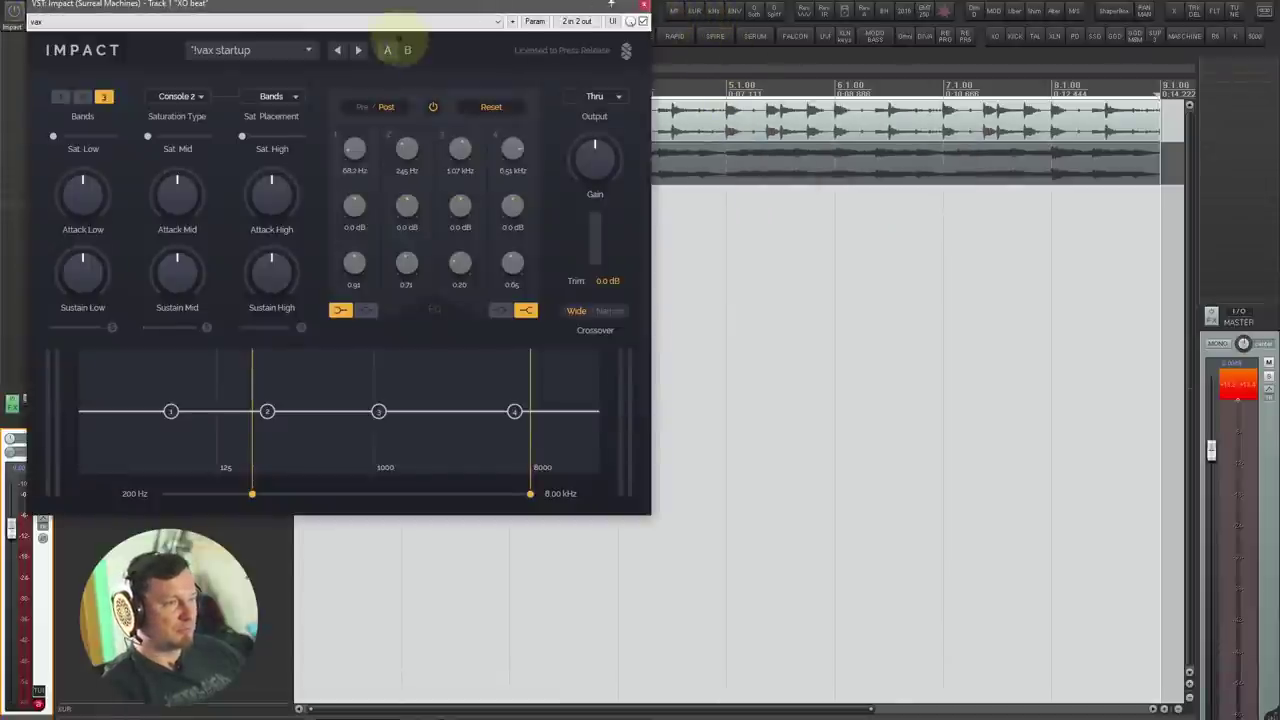
drag(390, 10, 855, 116)
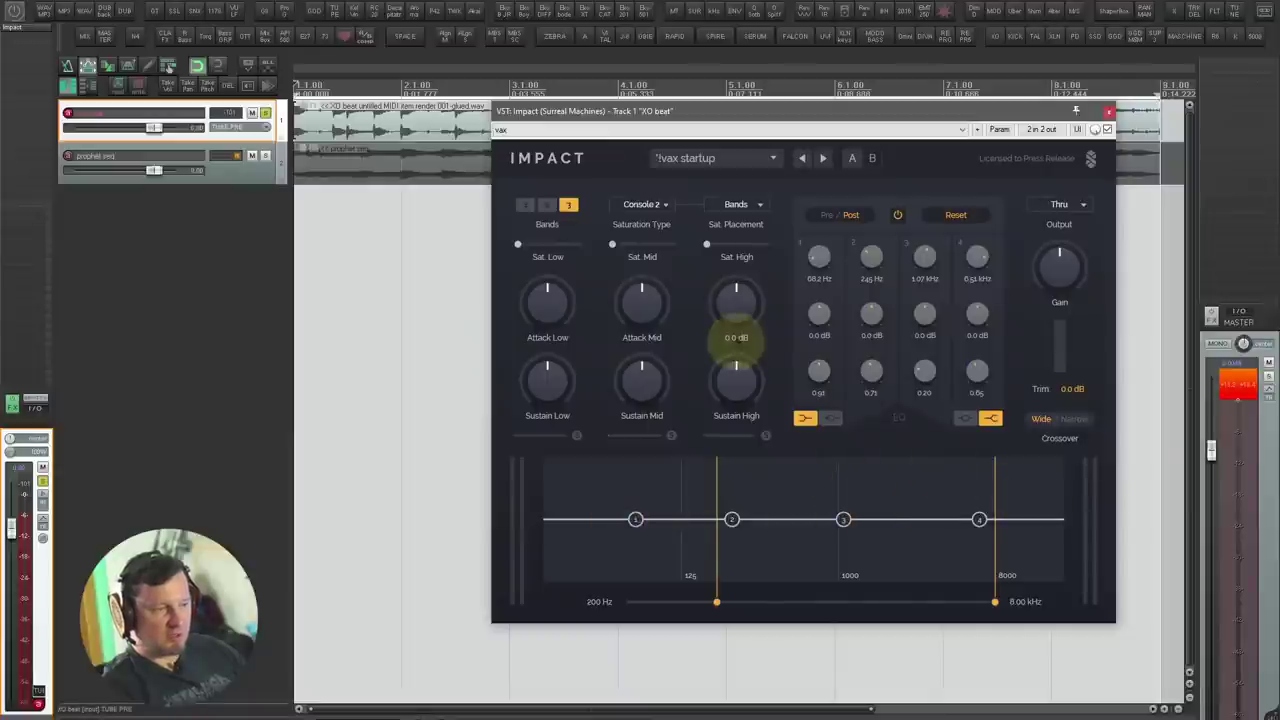
Step: Review Impact's saturation types, keep Console 2, and point out the mid saturation control
click(643, 202)
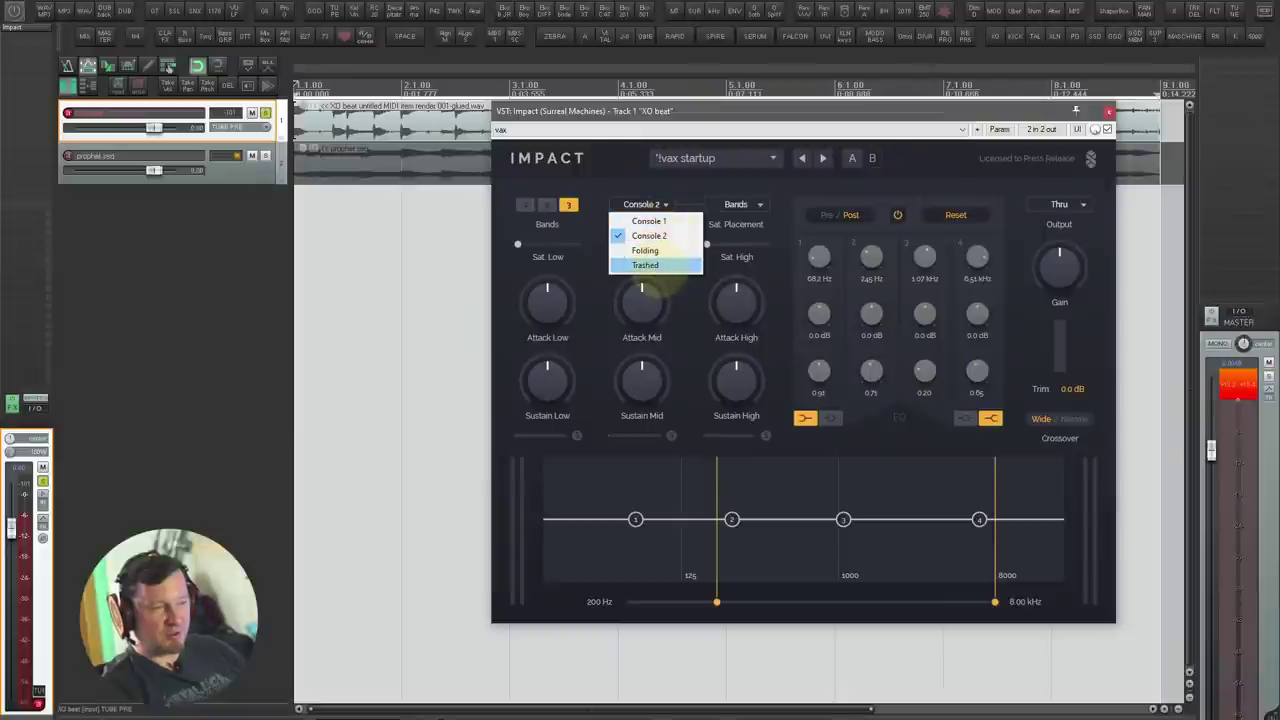
click(663, 234)
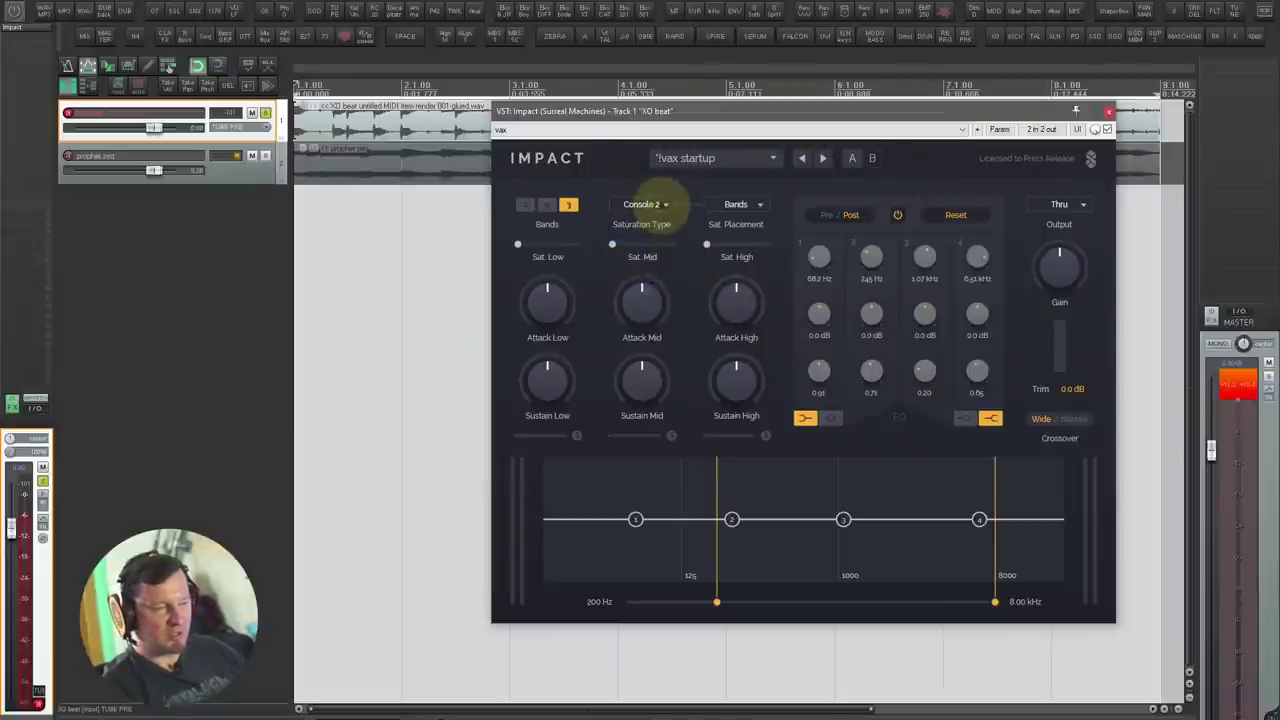
drag(619, 243, 614, 244)
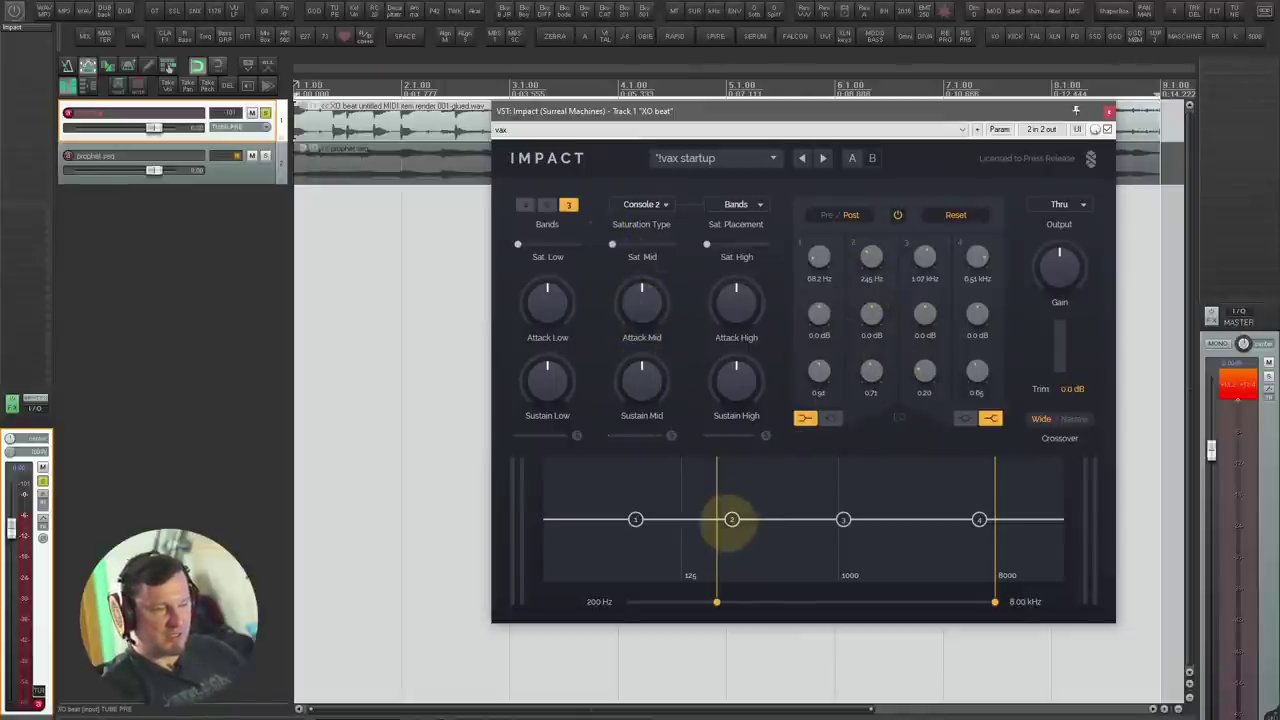
Step: Shape Impact's EQ by cutting band 2 at 247 Hz and band 4 at 6.45 kHz, adjusting band 3, and review the output modes
mouse_move(731, 519)
mouse_down()
mouse_move(734, 506)
mouse_move(732, 531)
mouse_up()
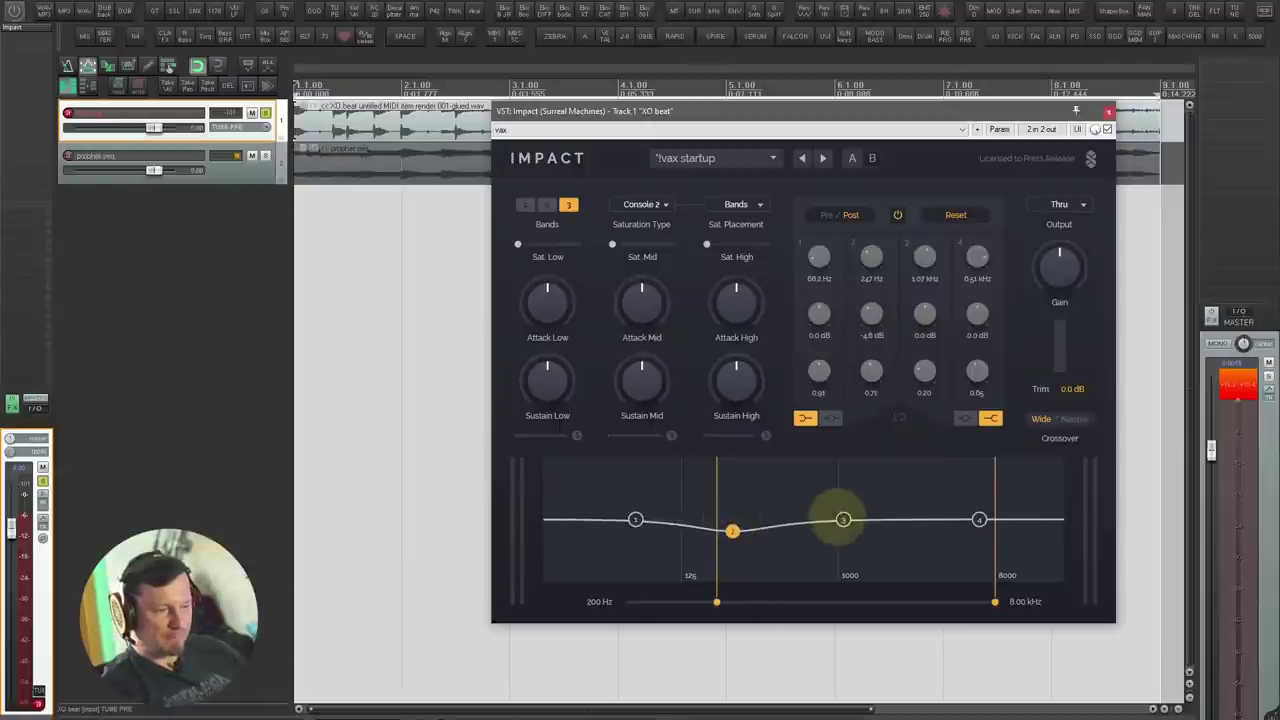
drag(843, 517, 845, 515)
drag(979, 519, 980, 523)
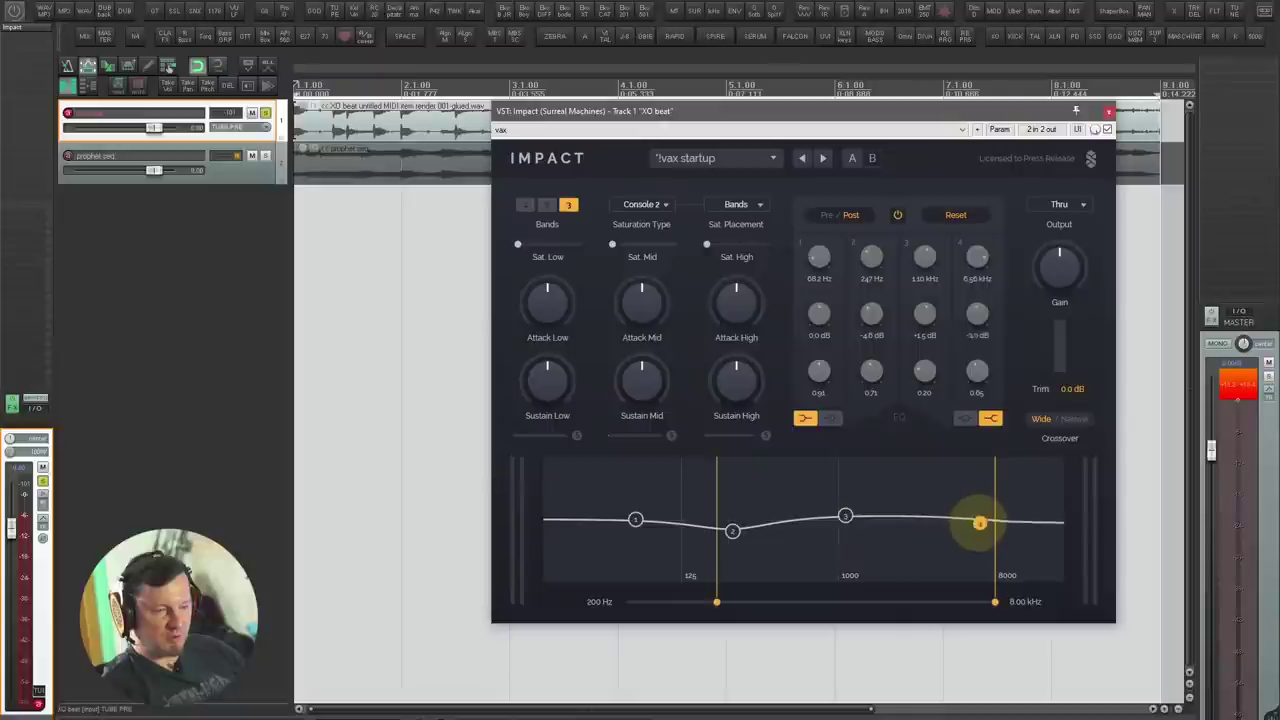
drag(923, 309, 925, 316)
click(1078, 206)
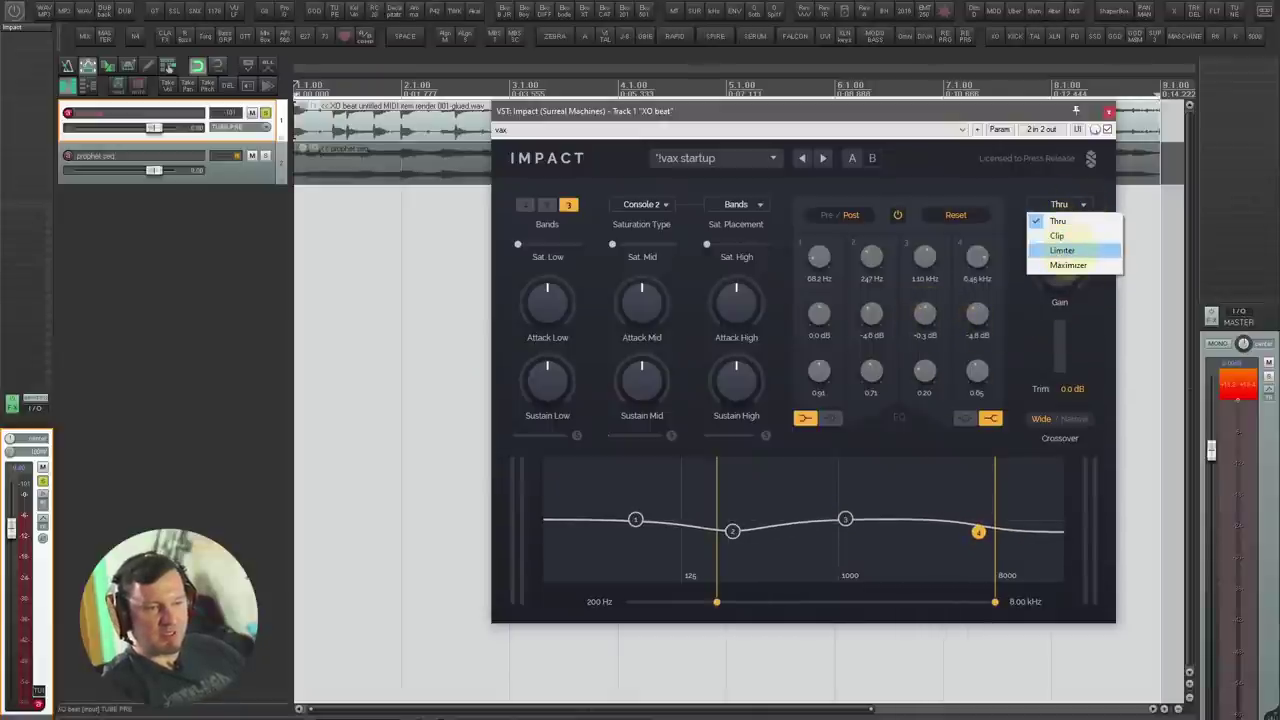
click(1038, 189)
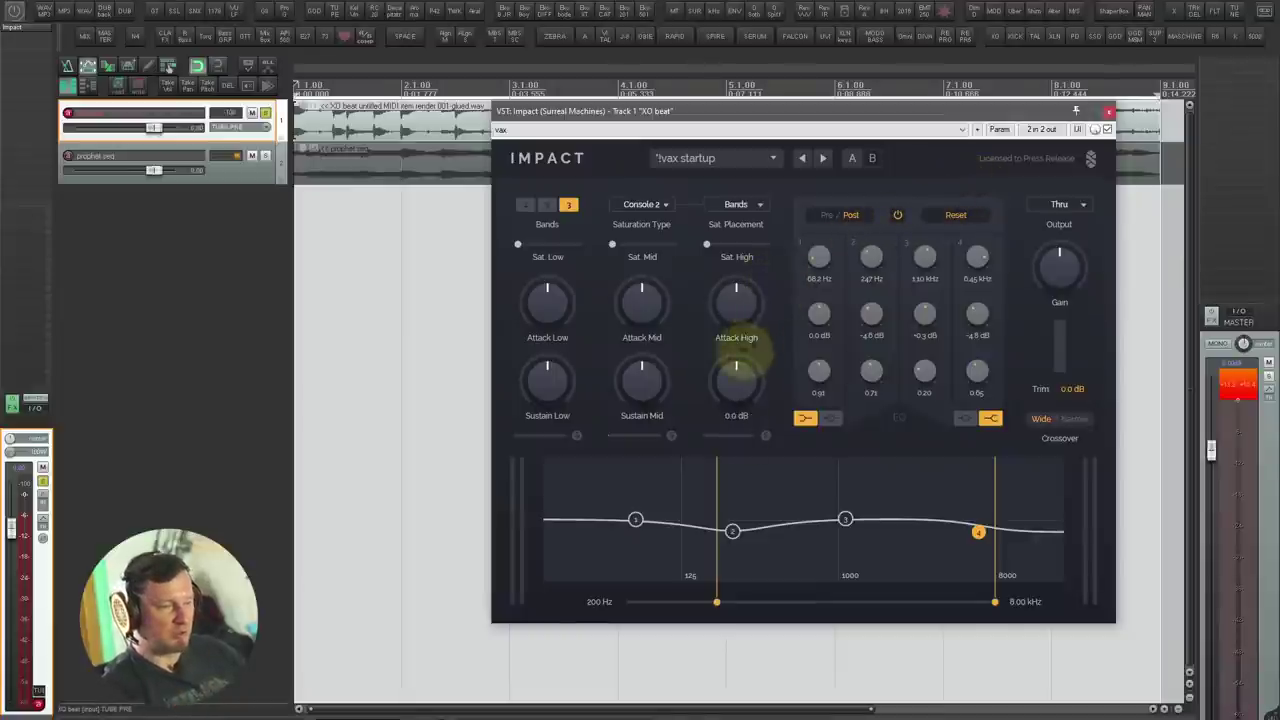
Step: Start playback, raise Impact's mid and high saturation to about halfway, and set EQ band 4 to 8.56 kHz with +1.5 dB
key(space)
mouse_move(612, 245)
drag(612, 245, 758, 244)
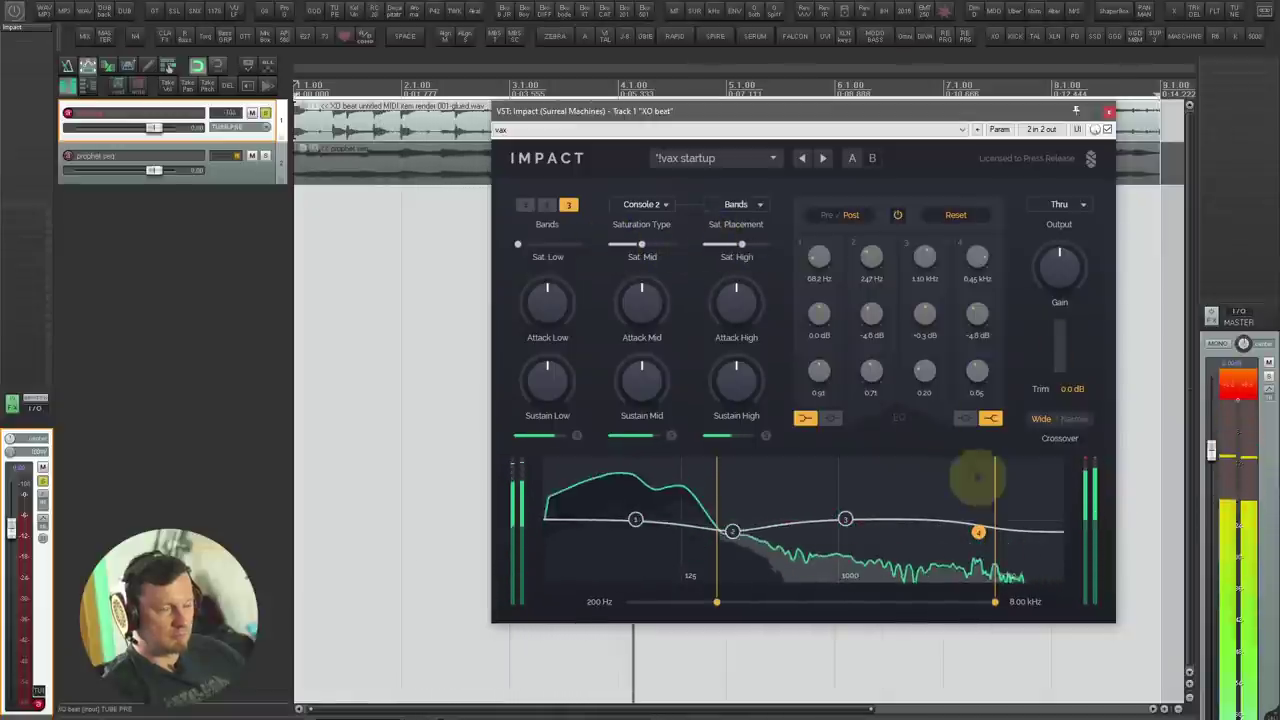
drag(979, 531, 1000, 515)
Step: Try a strongly lowered mid attack with raised mid sustain in Impact, bringing both back close to neutral
drag(646, 320, 655, 380)
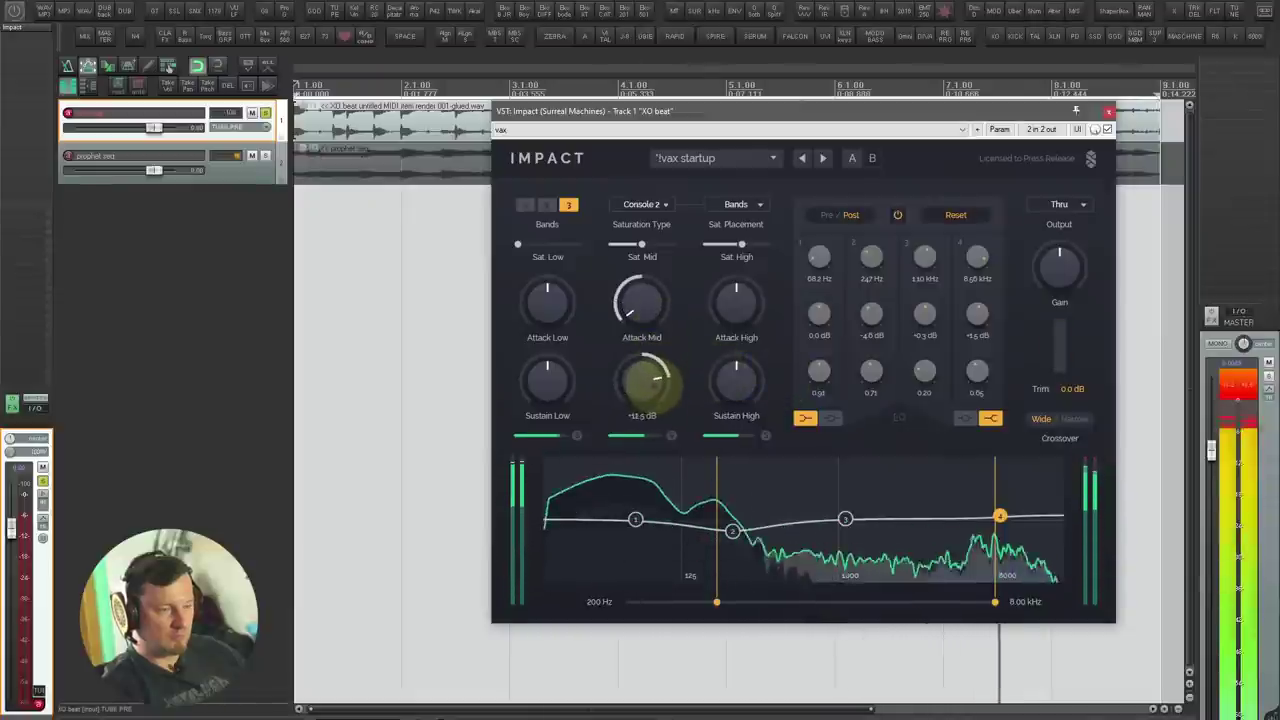
double_click(650, 380)
double_click(640, 290)
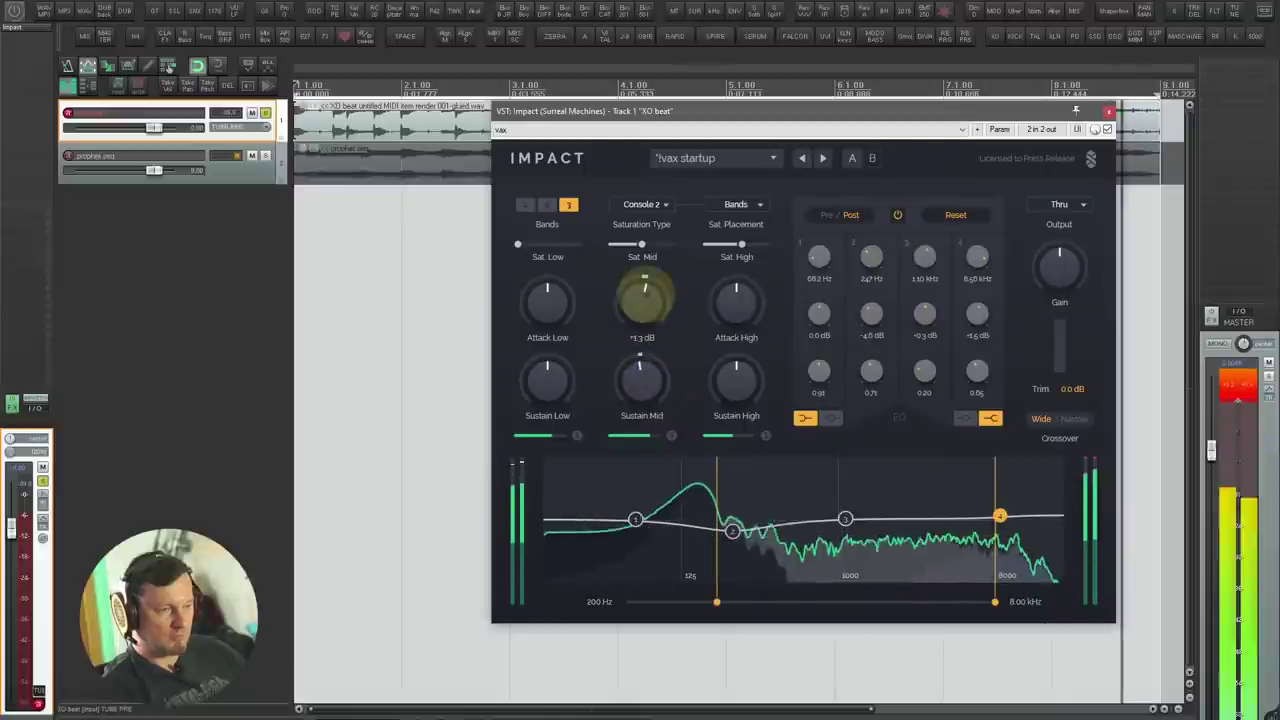
Step: Lower Impact's high sustain to about -9 dB, raise the low attack, slightly reduce the low sustain, and stop playback
drag(735, 378, 735, 380)
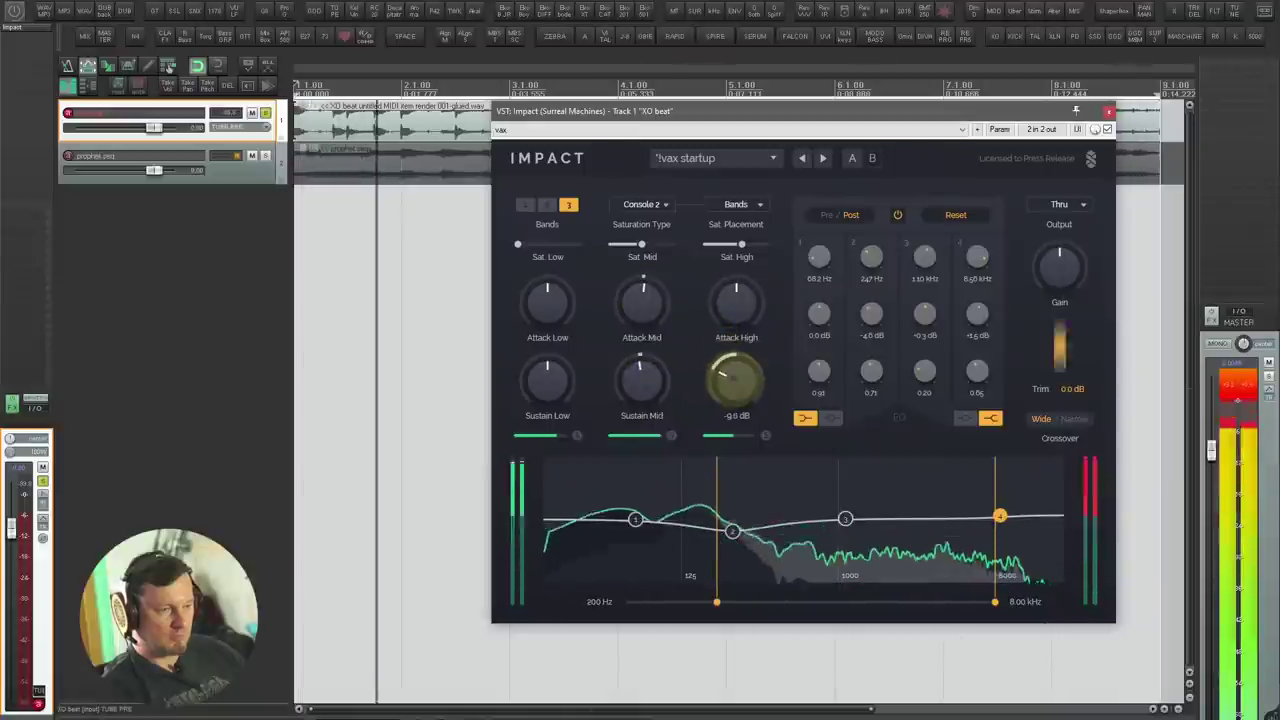
drag(545, 380, 543, 372)
drag(538, 309, 541, 300)
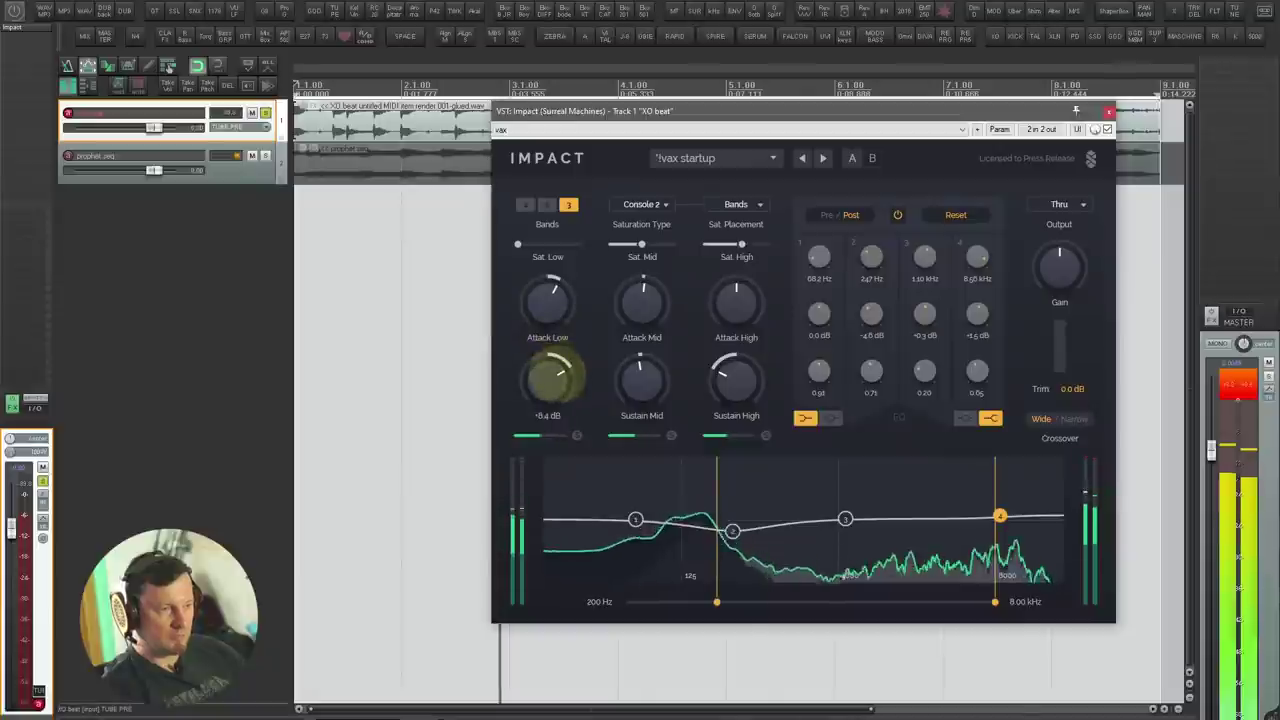
mouse_move(554, 375)
mouse_down()
mouse_move(556, 398)
mouse_move(552, 385)
mouse_up()
key(space)
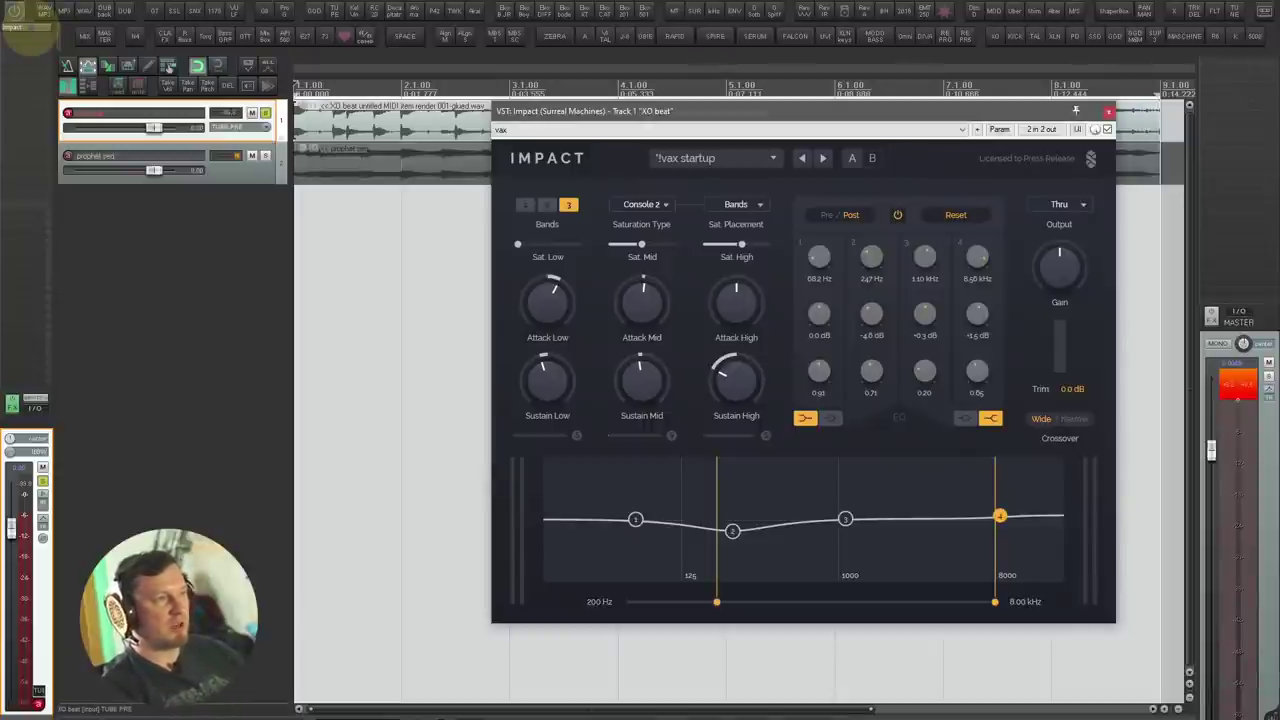
Step: Replace Impact with kHs TransShaper on the XO beat track and place its window below the tracks
click(16, 14)
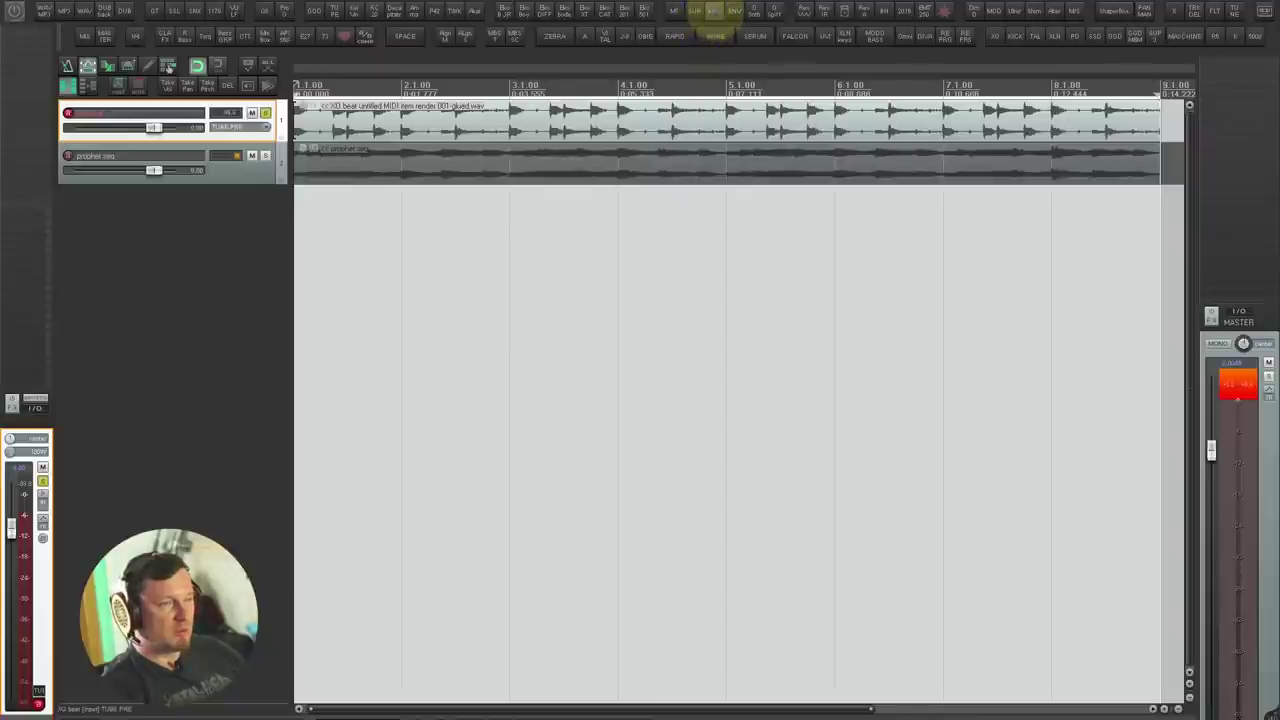
click(714, 12)
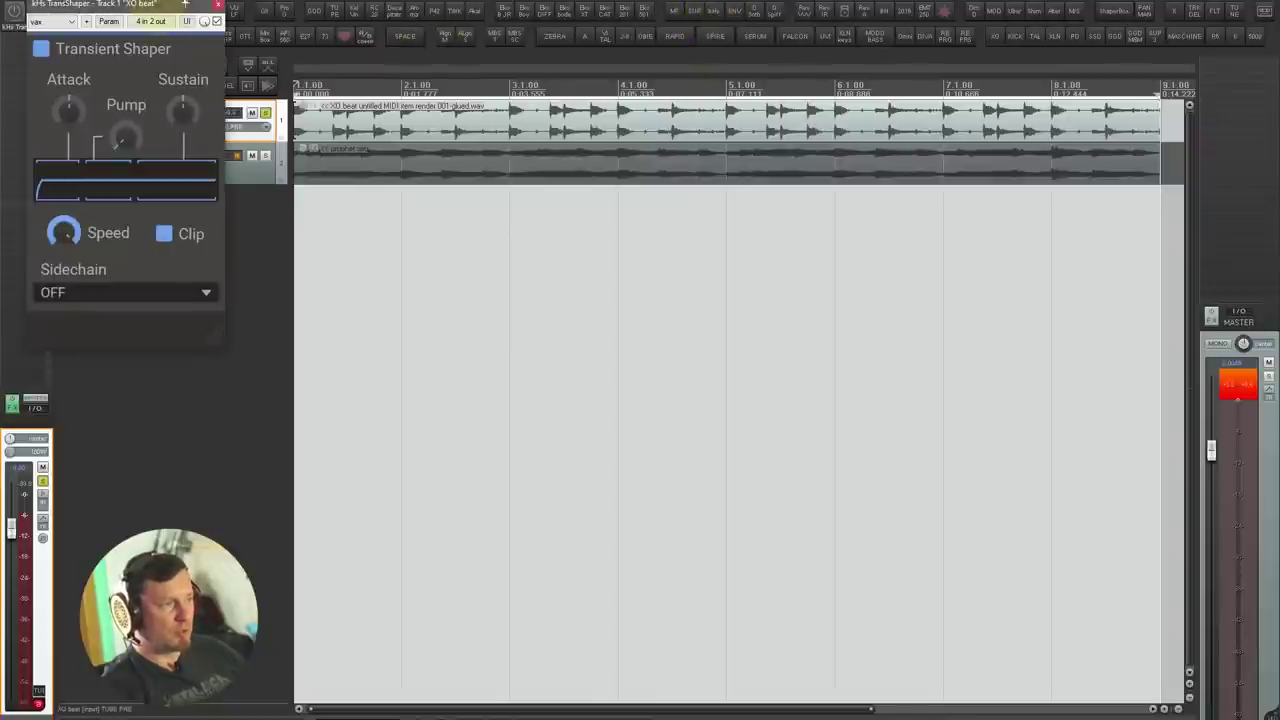
drag(136, 8, 428, 189)
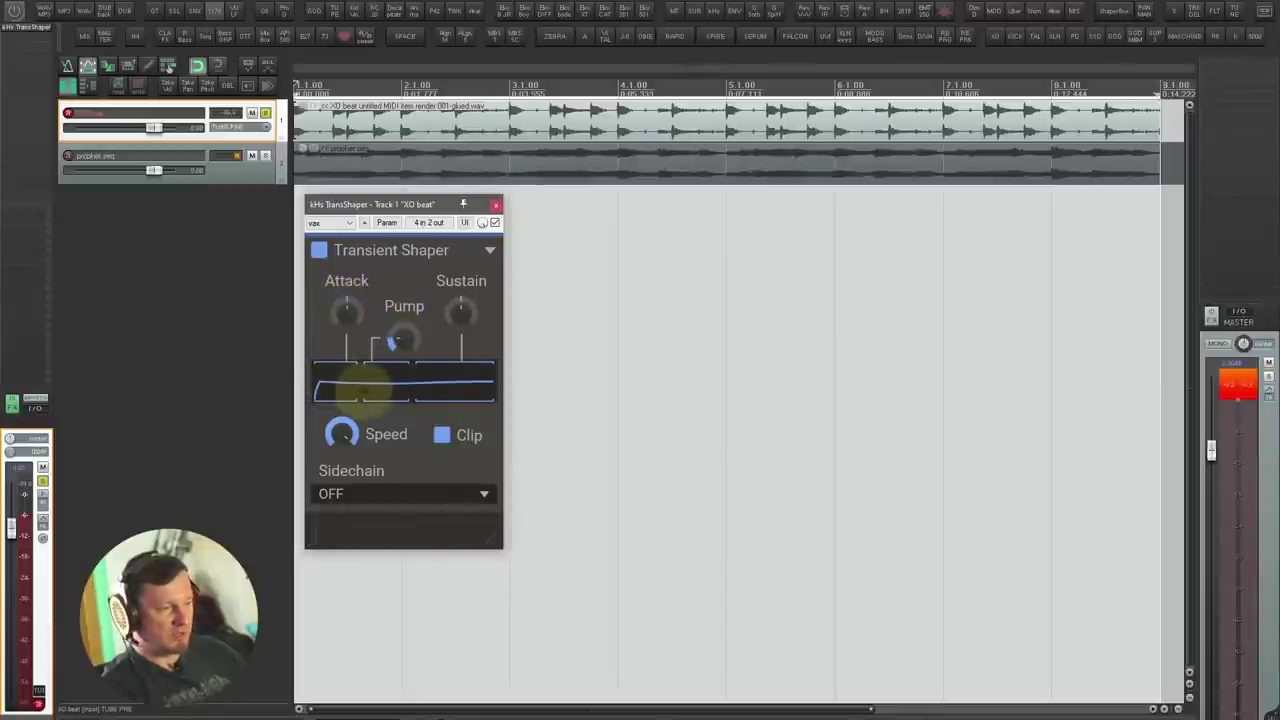
Step: Try the Transient Shaper's pump and sustain controls, resetting both to their defaults
drag(399, 342, 460, 312)
double_click(454, 313)
double_click(400, 338)
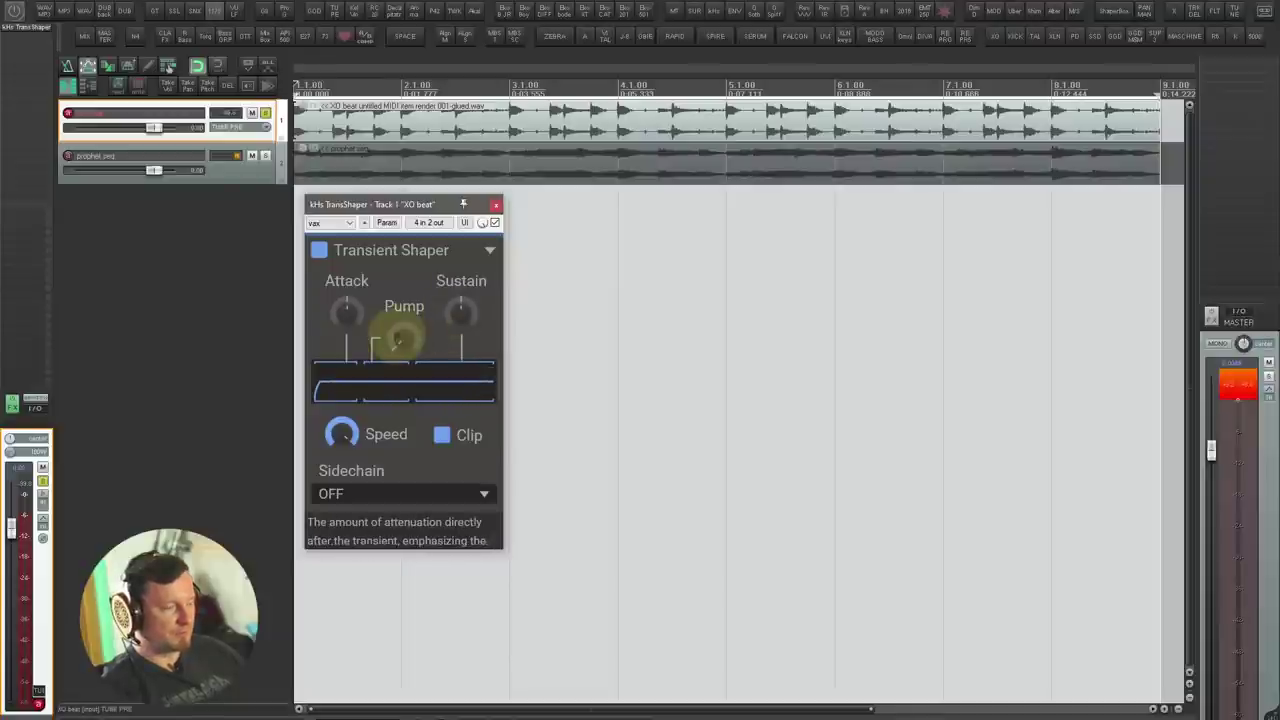
Step: Raise the Transient Shaper's attack during playback, try its pump and sustain, reset those two, and stop playback
key(space)
drag(347, 319, 460, 320)
double_click(460, 313)
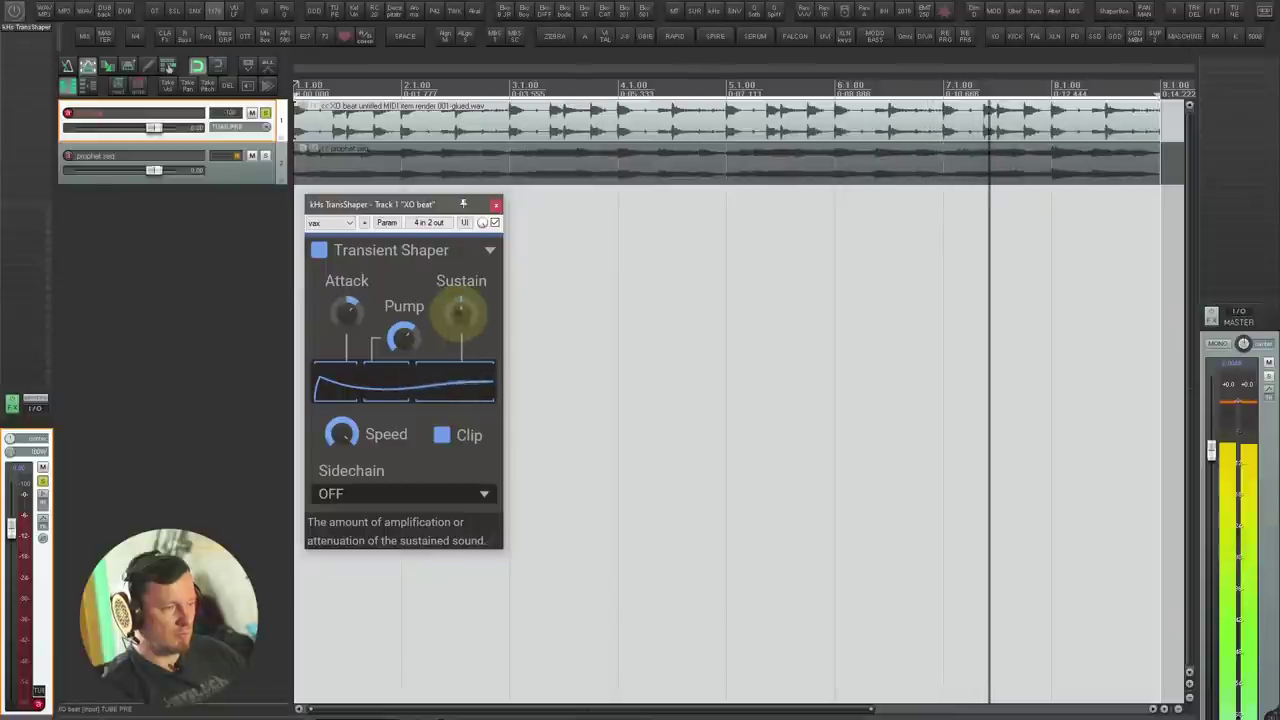
double_click(413, 330)
key(space)
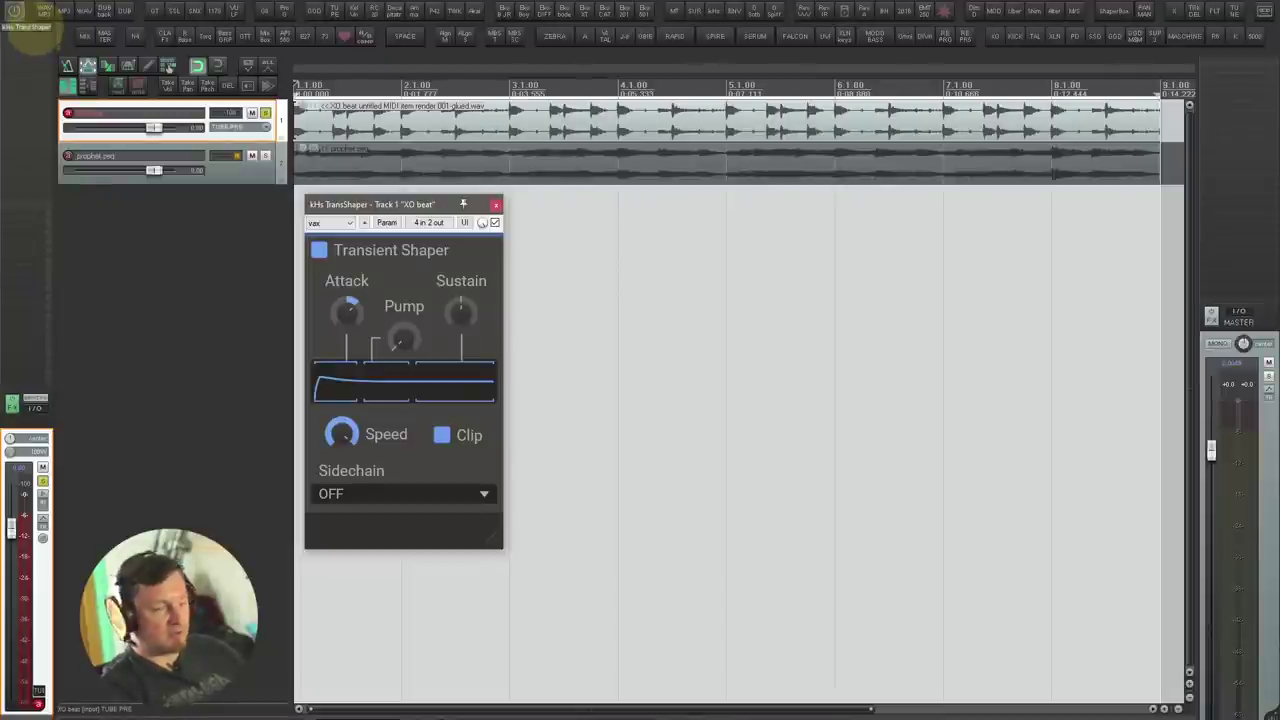
Step: Replace kHs TransShaper with Kilohearts Multipass on the XO beat track and position its window over the arrangement
click(167, 67)
click(35, 27)
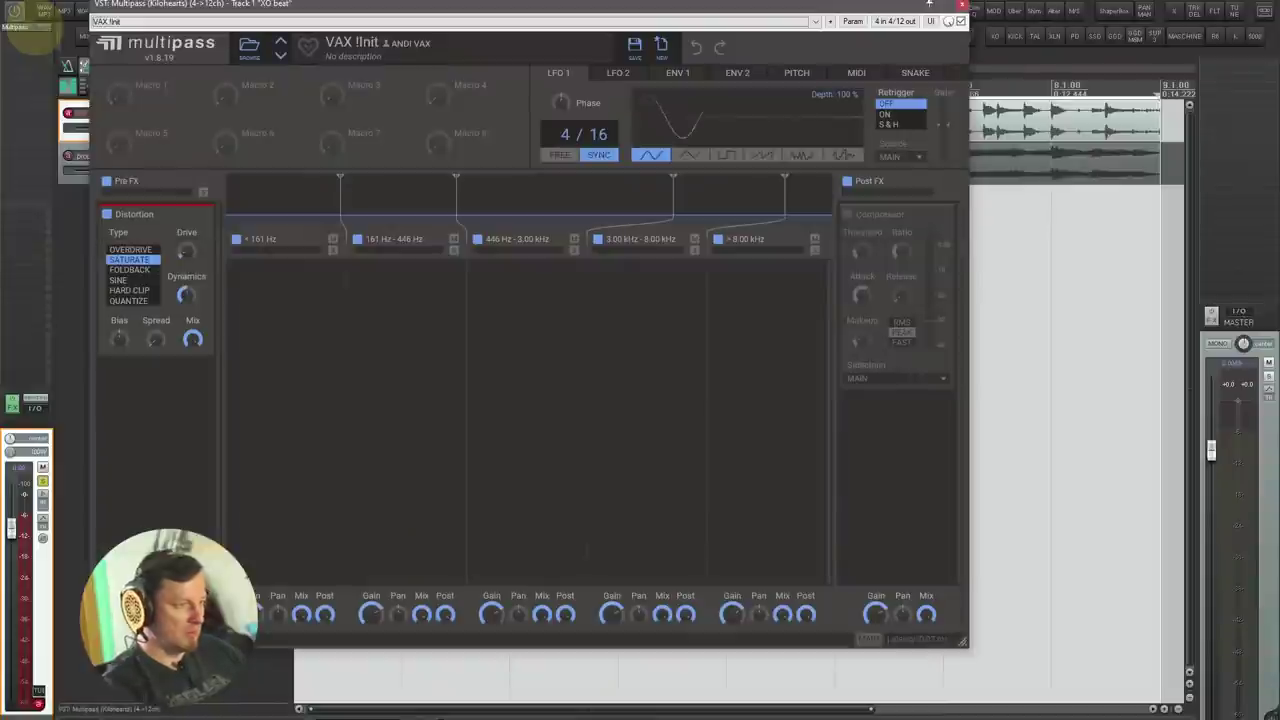
drag(397, 5, 616, 50)
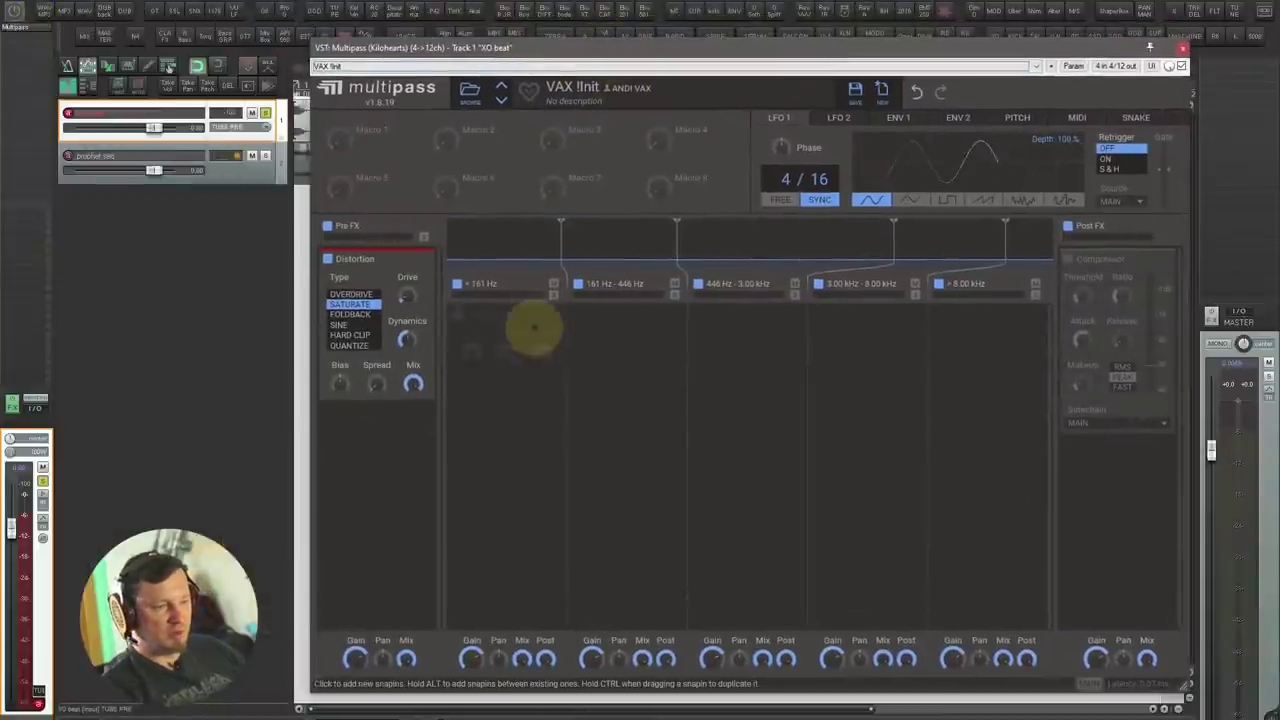
Step: Add a Transient Shaper to Multipass's 161–446 Hz band and duplicate it into the three higher bands
click(618, 322)
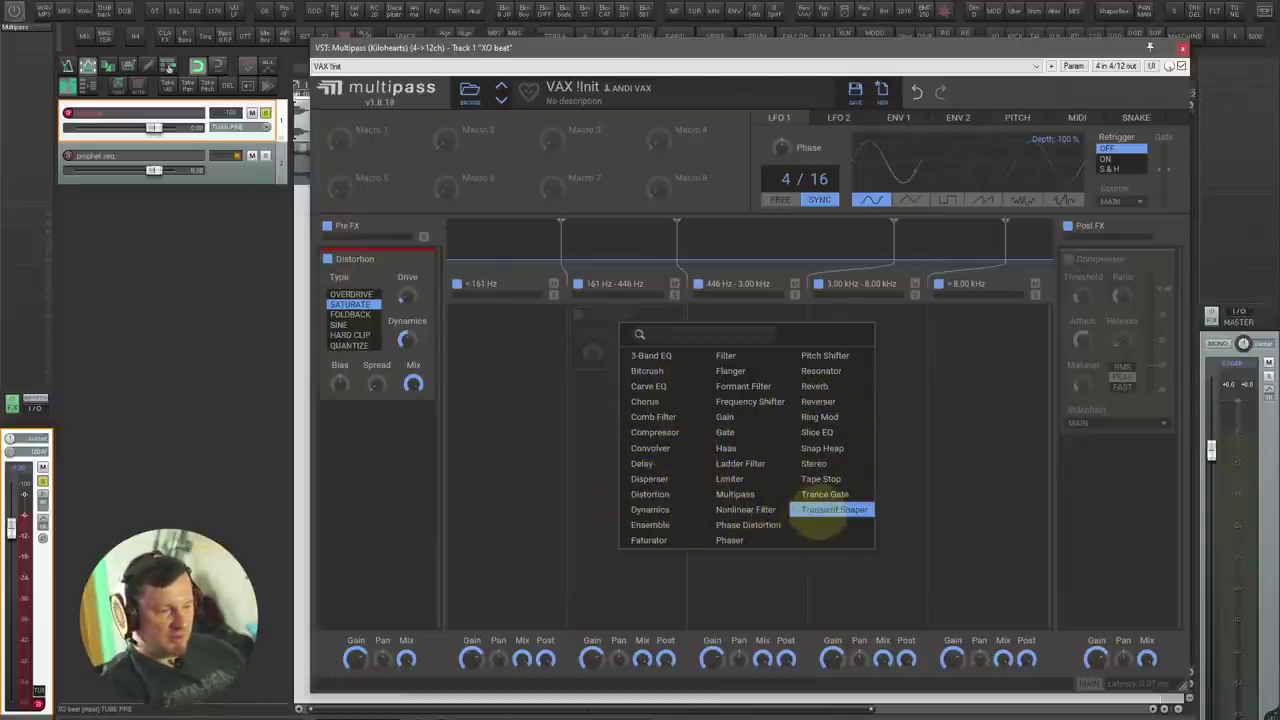
click(832, 510)
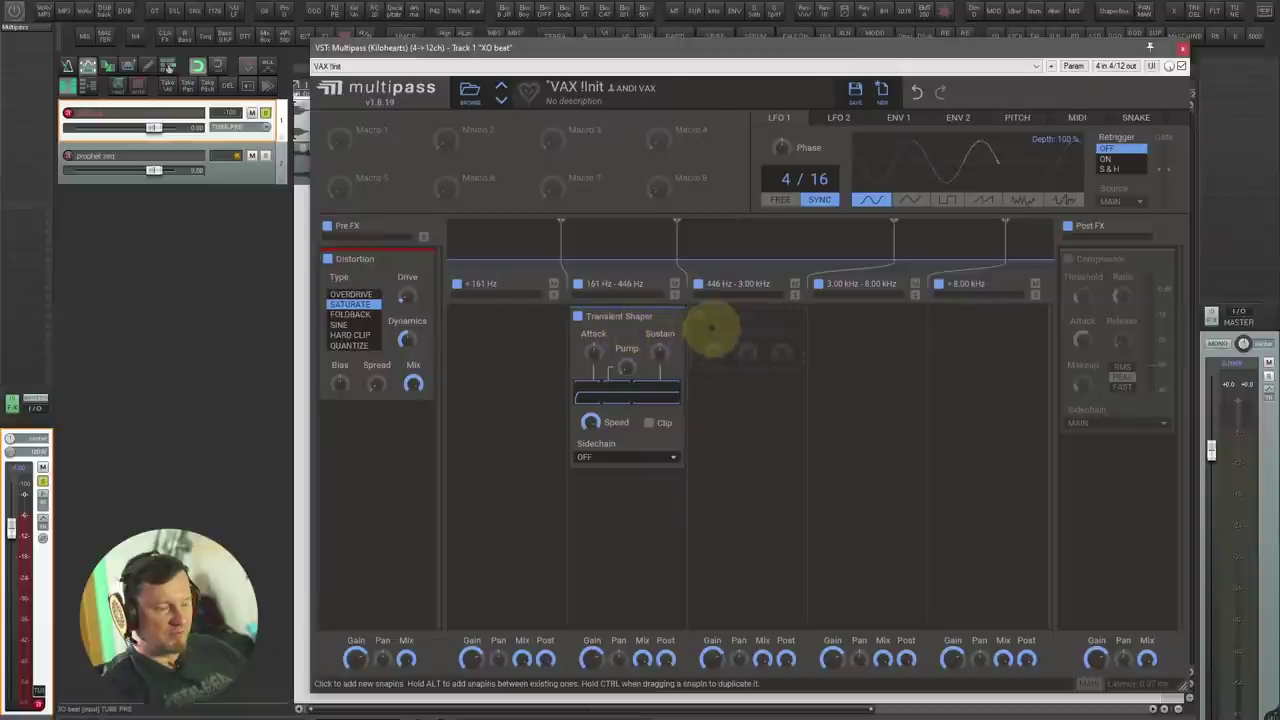
drag(634, 318, 955, 335)
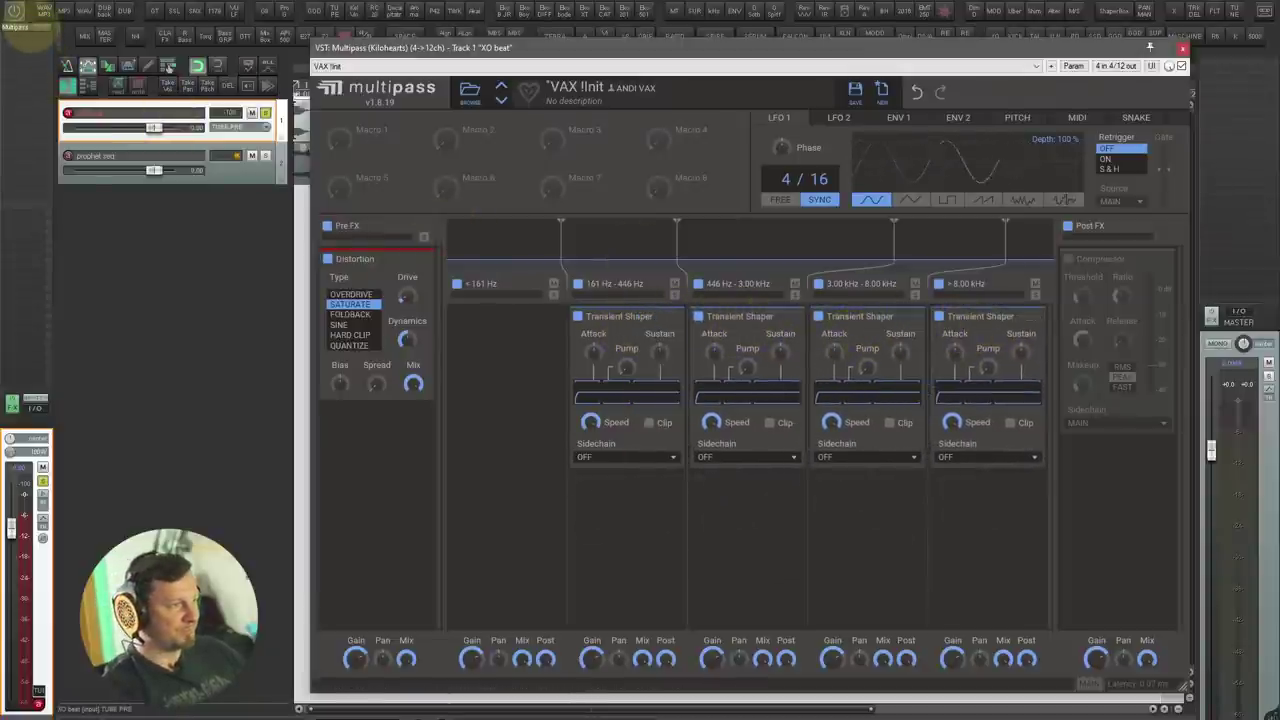
Step: Replace Multipass with Sonnox Oxford Envolution on the XO beat track and position its window over the arrangement
alt+click(32, 26)
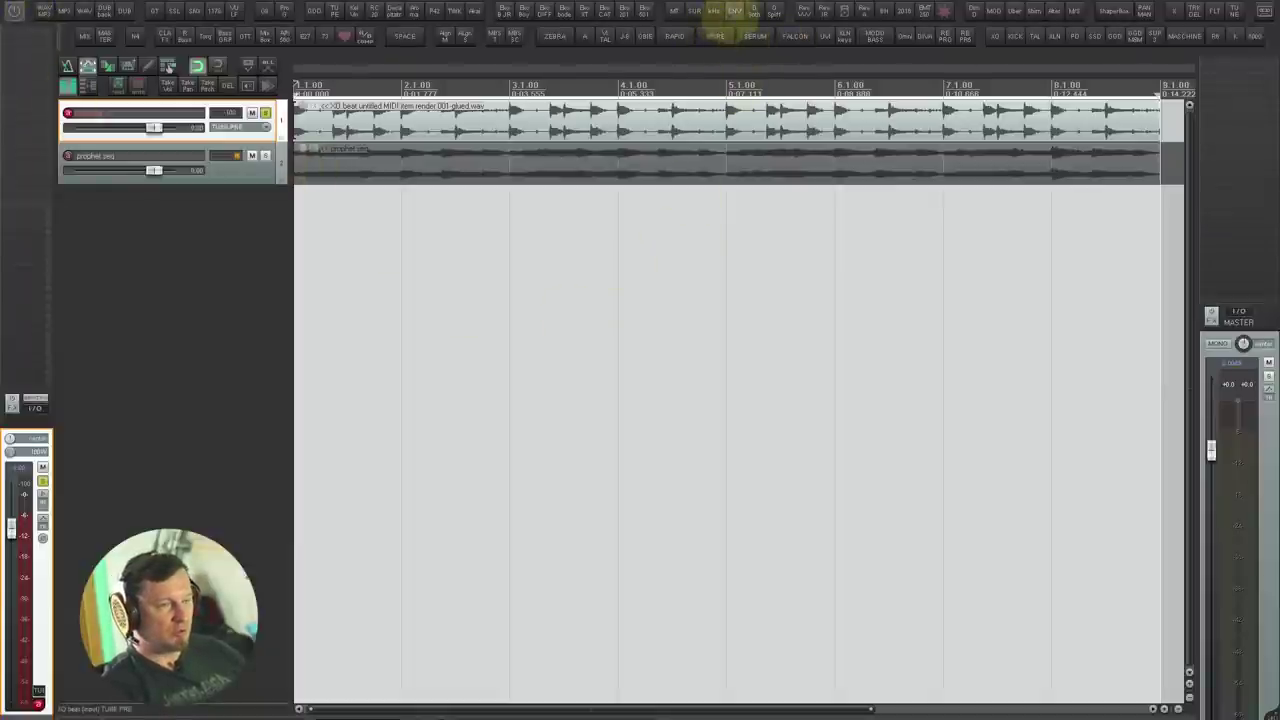
click(734, 11)
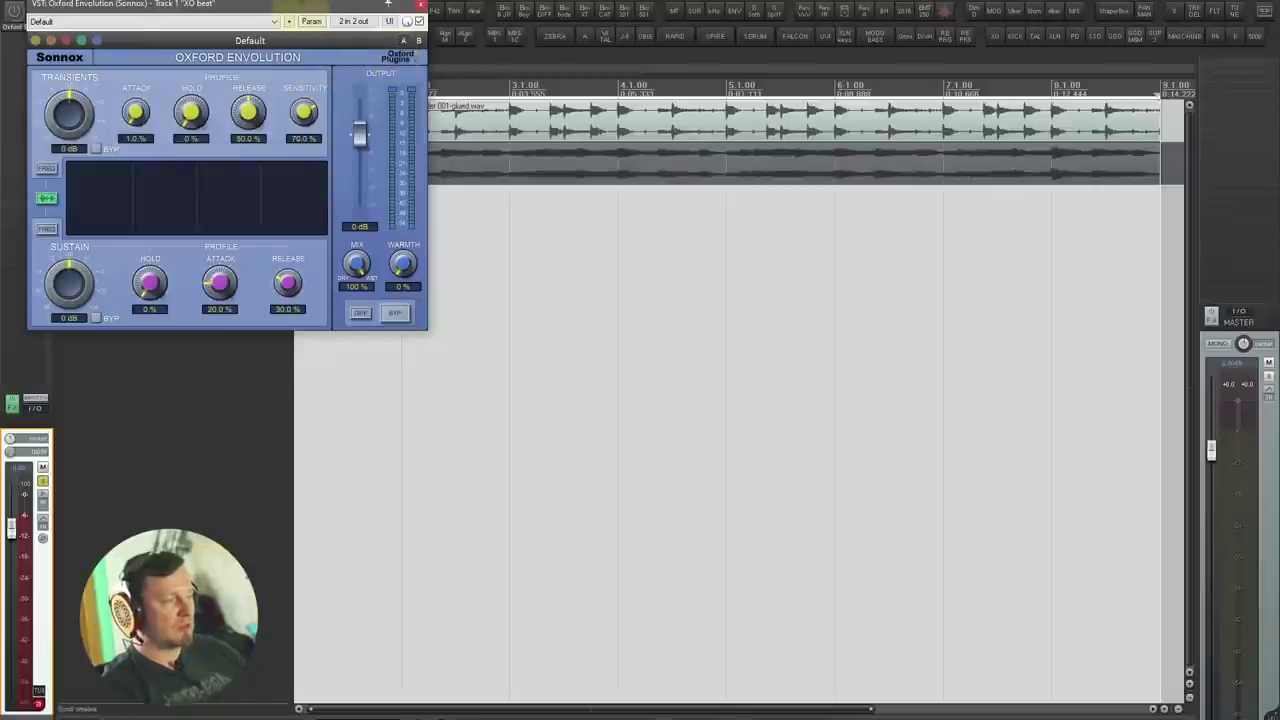
drag(291, 4, 585, 104)
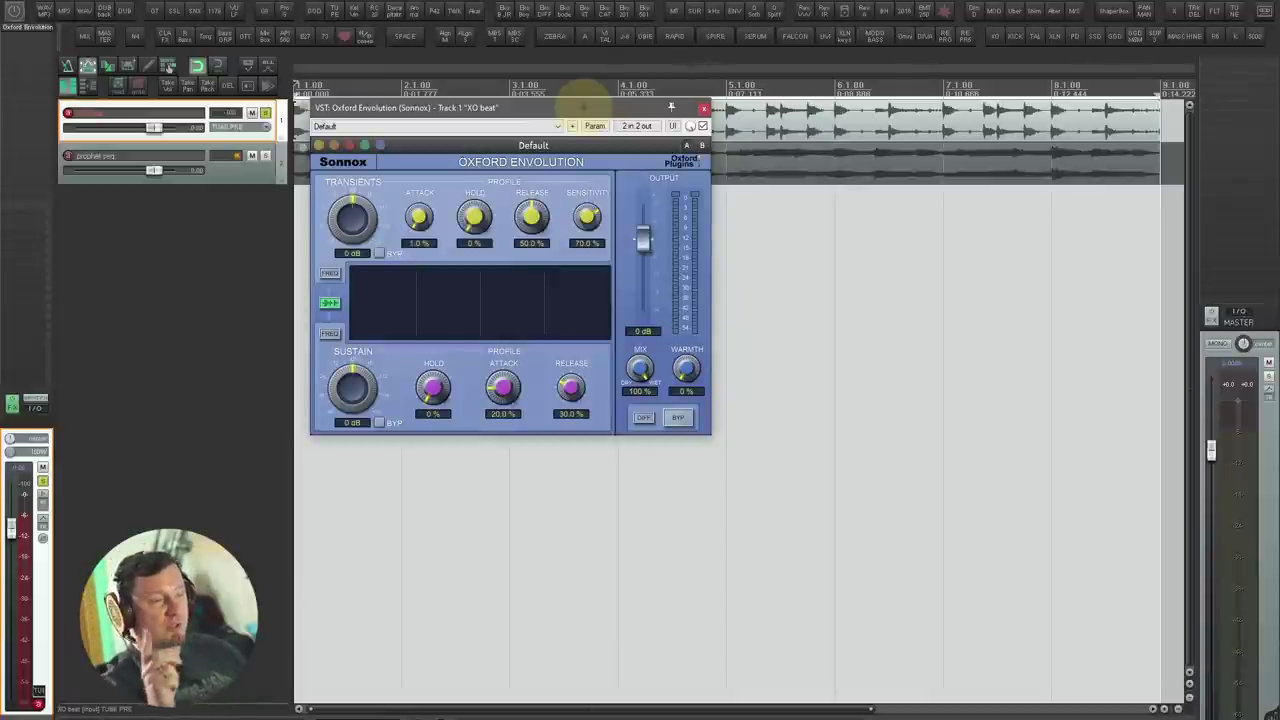
Step: Tilt Envolution's transient frequency curve to +100% at 1.81 kHz and raise the transients to +5.2 dB during playback
mouse_move(585, 103)
mouse_down()
mouse_move(584, 127)
mouse_move(580, 114)
mouse_up()
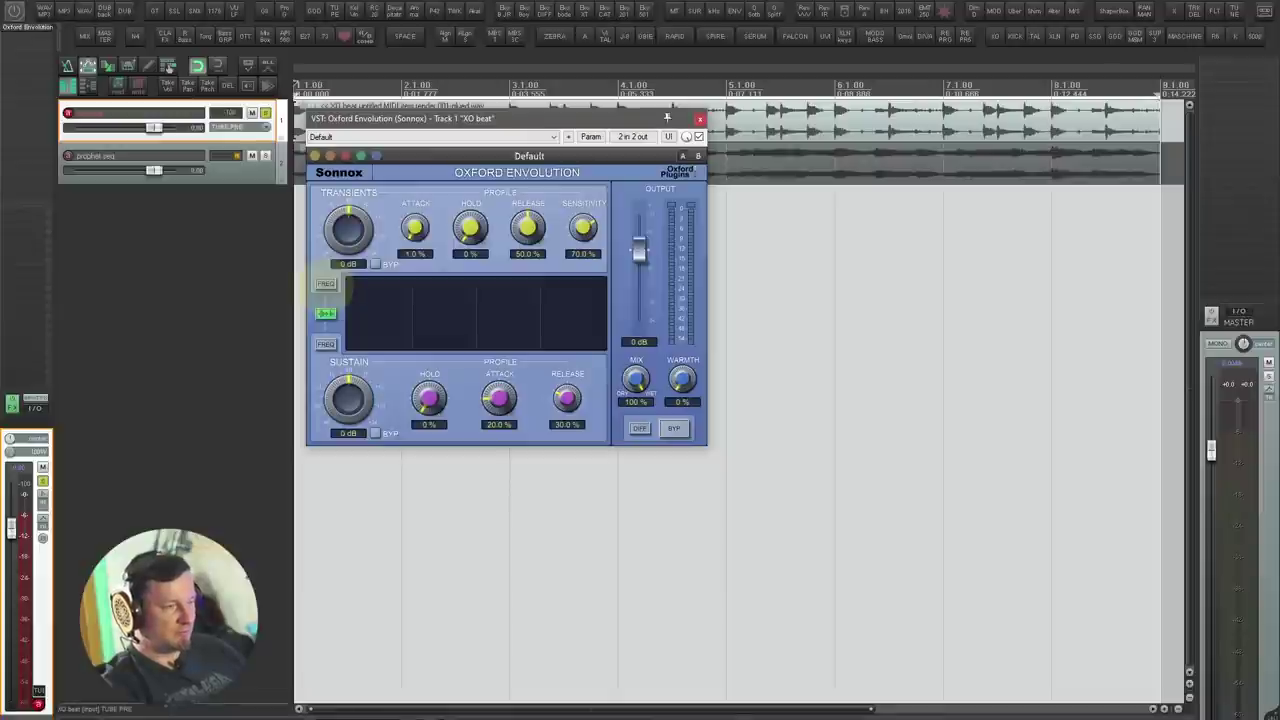
click(325, 283)
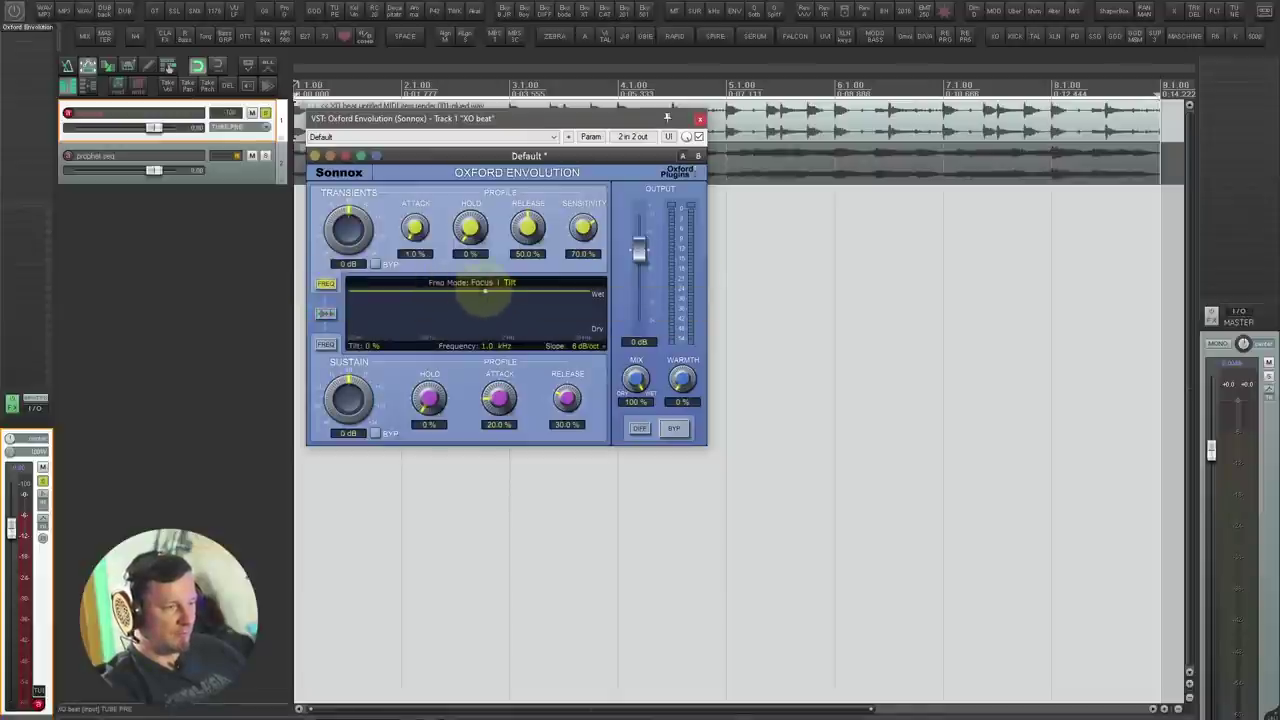
drag(485, 290, 546, 234)
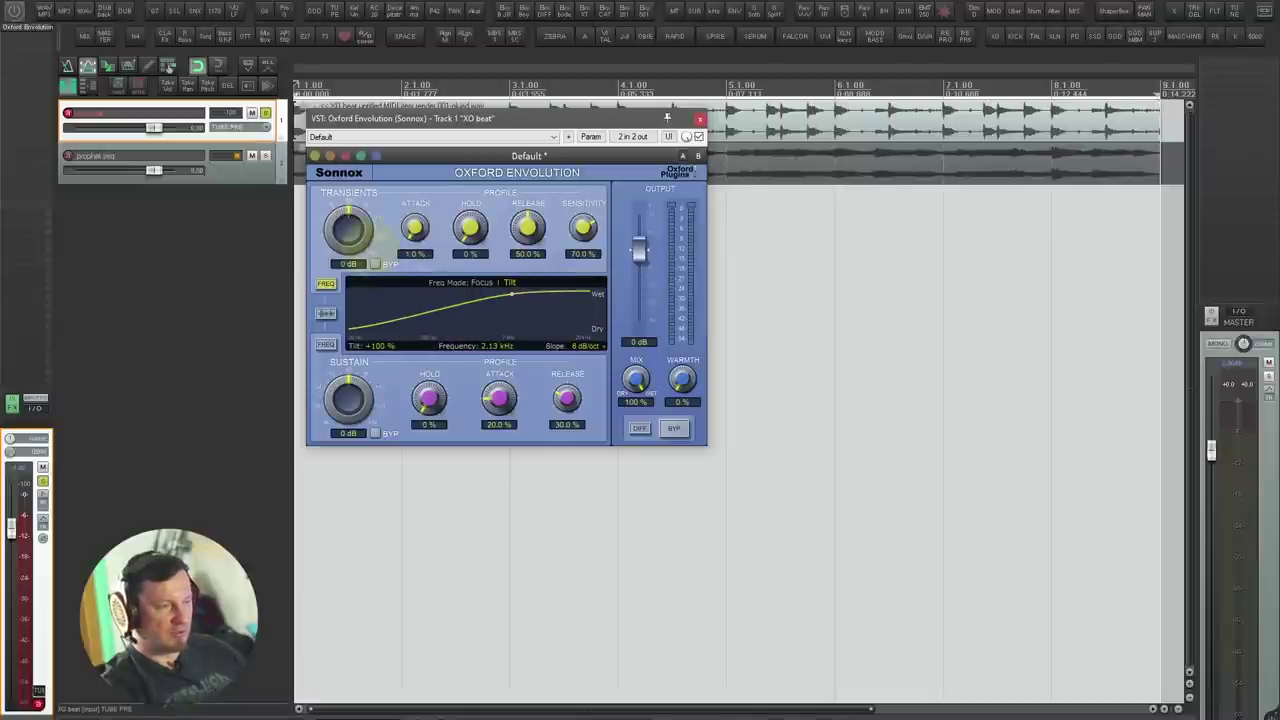
key(space)
mouse_move(348, 228)
mouse_down()
mouse_move(360, 300)
mouse_move(348, 232)
mouse_move(347, 306)
mouse_move(348, 230)
mouse_up()
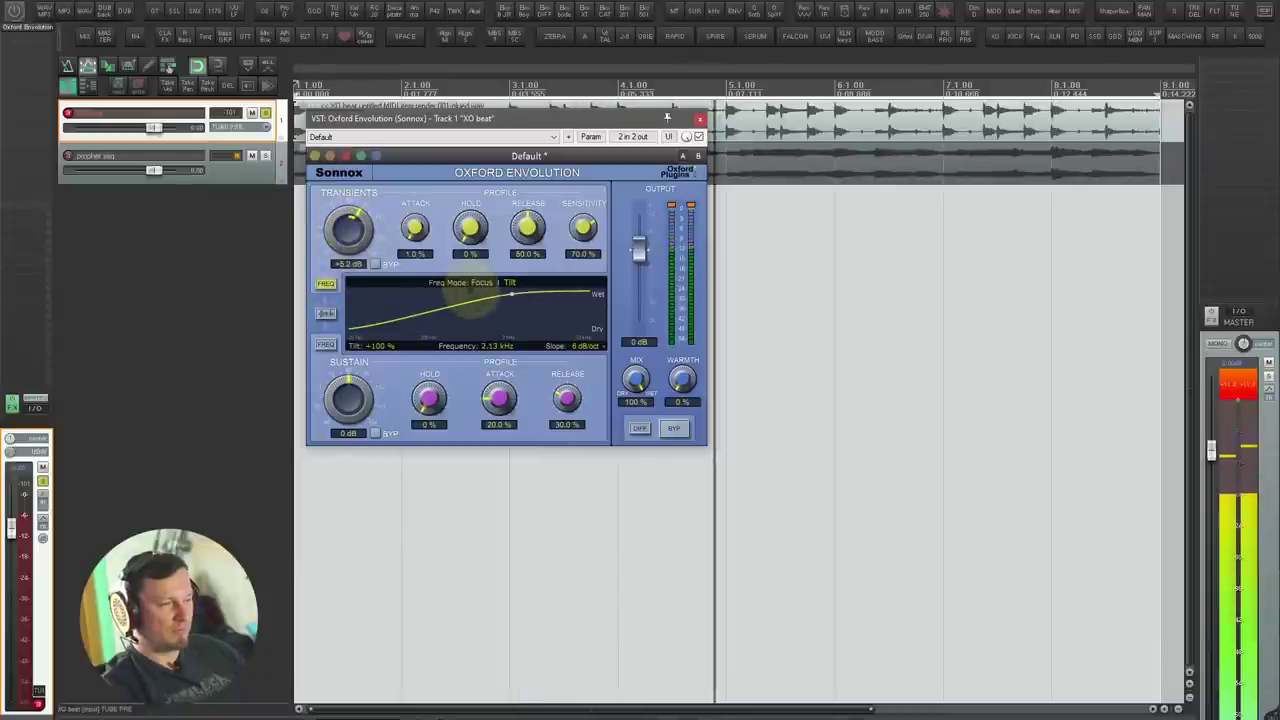
mouse_move(511, 298)
mouse_down()
mouse_move(507, 388)
mouse_move(490, 308)
mouse_up()
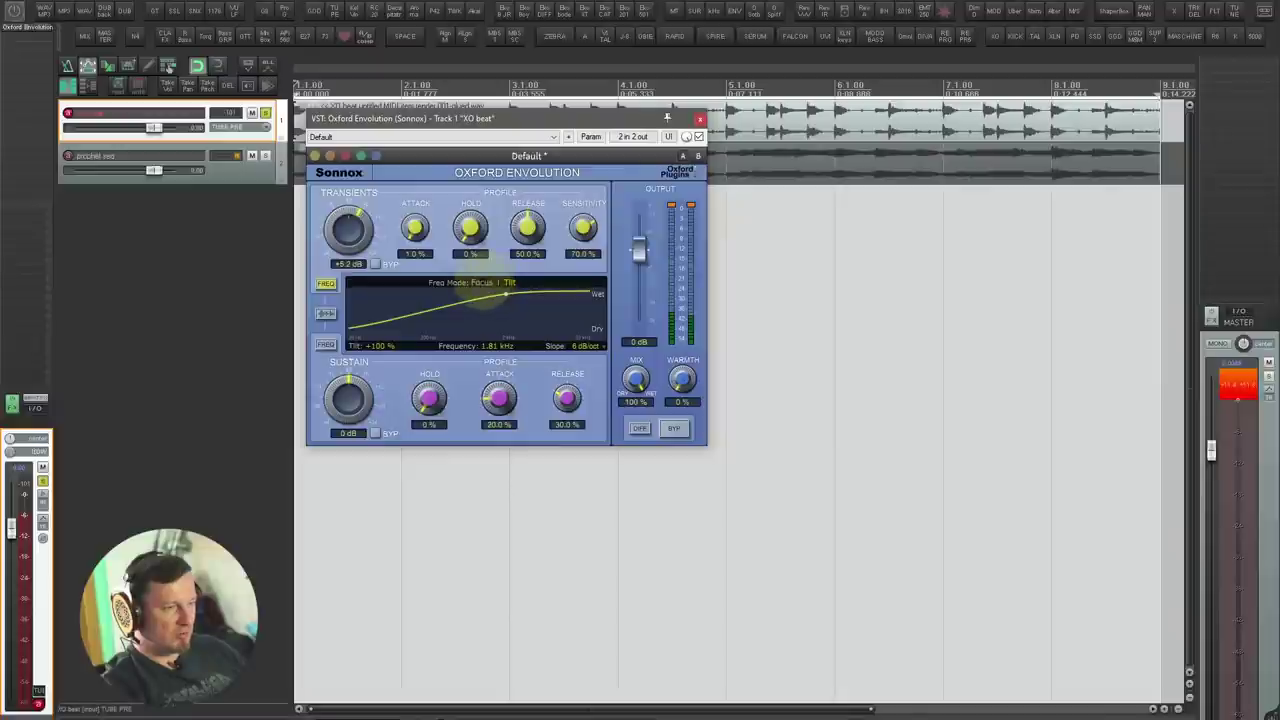
Step: Focus the transient shaping +100% at 2.47 kHz, raise transients to +14.7 dB, and audition the difference signal
click(482, 283)
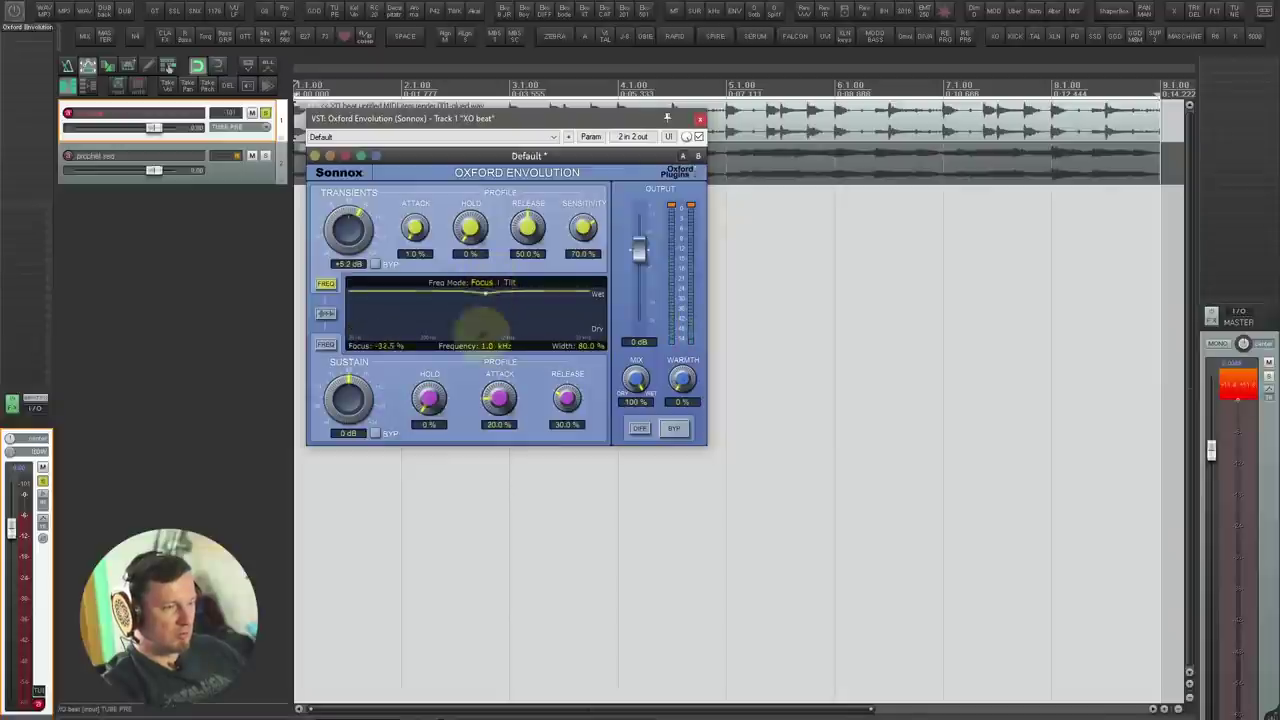
drag(480, 361, 510, 69)
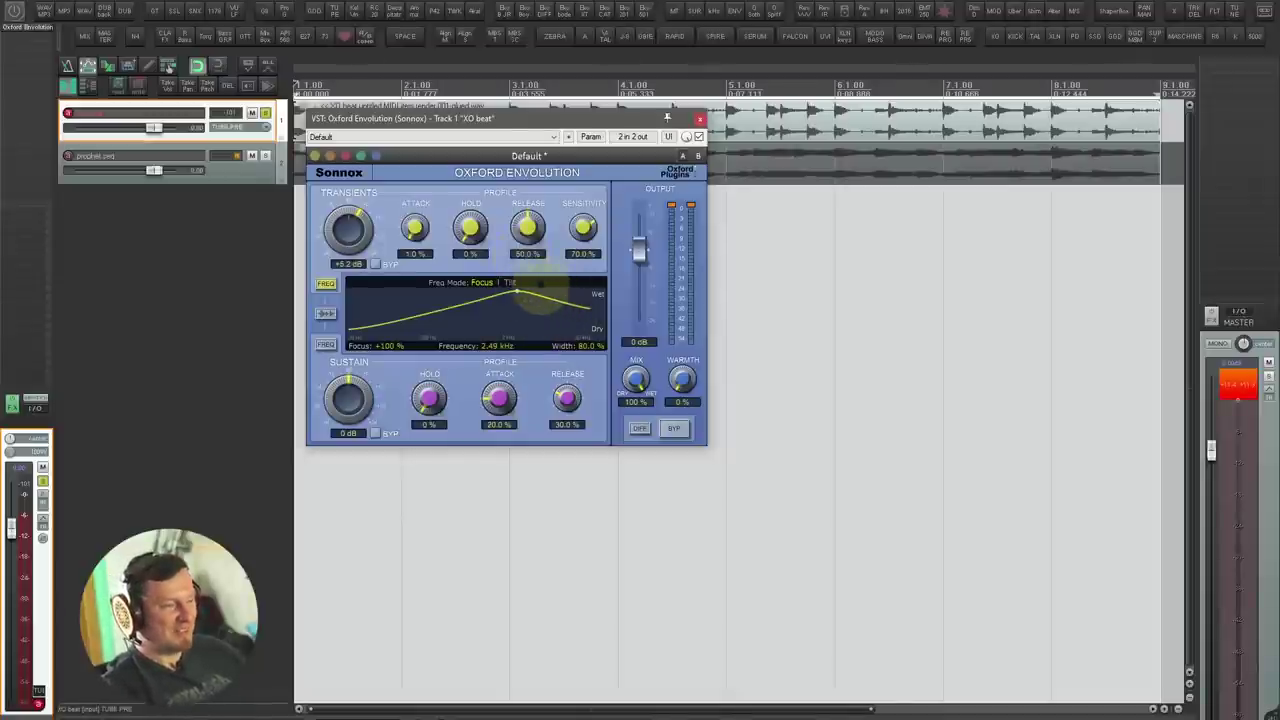
key(space)
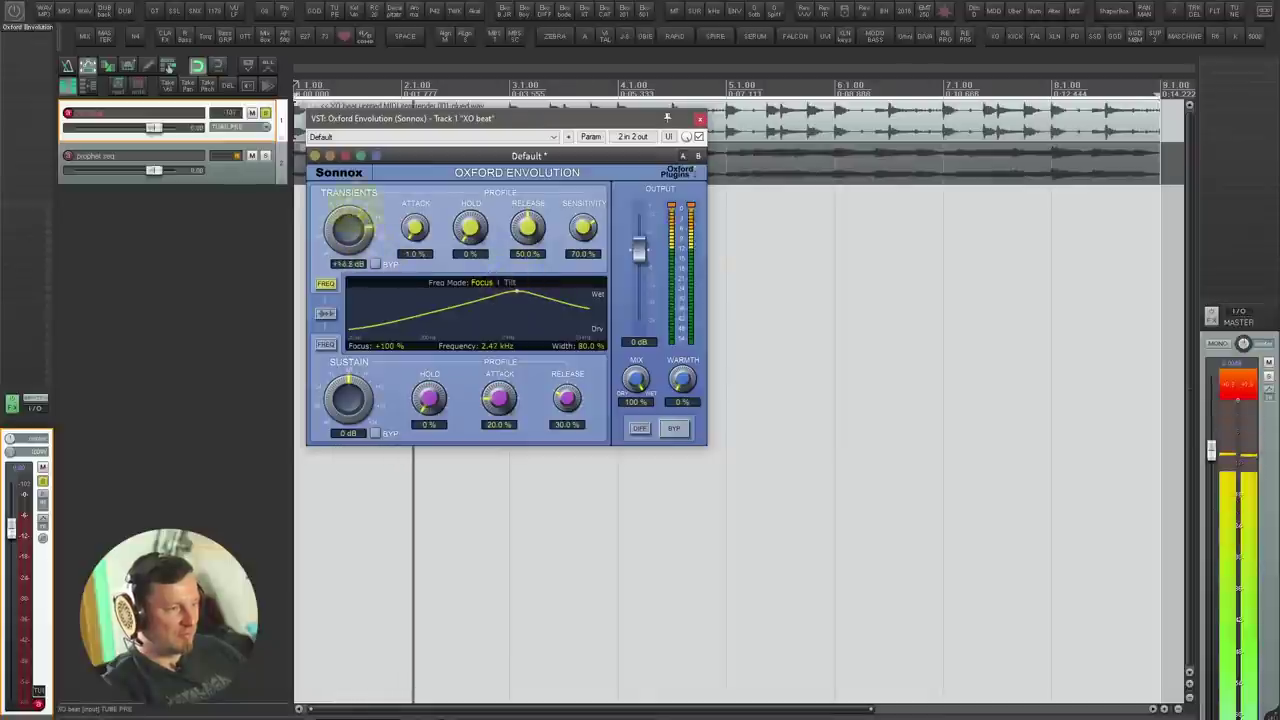
drag(348, 226, 350, 206)
click(640, 428)
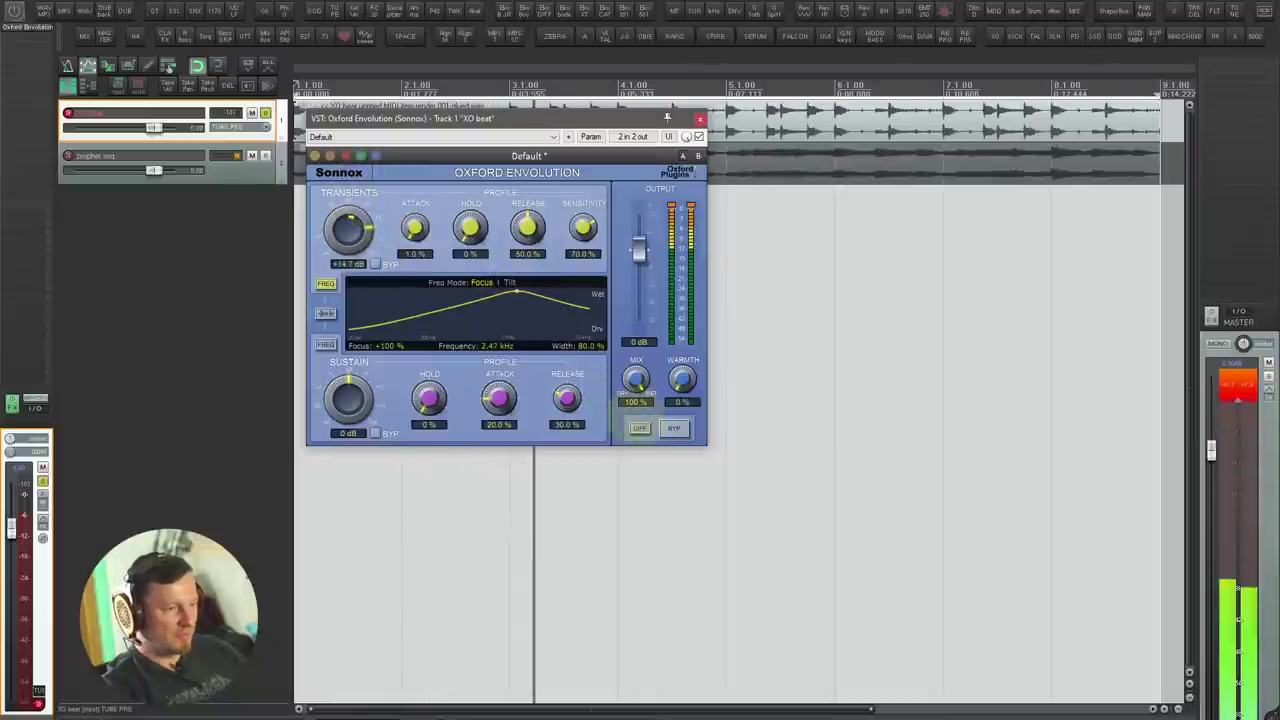
key(space)
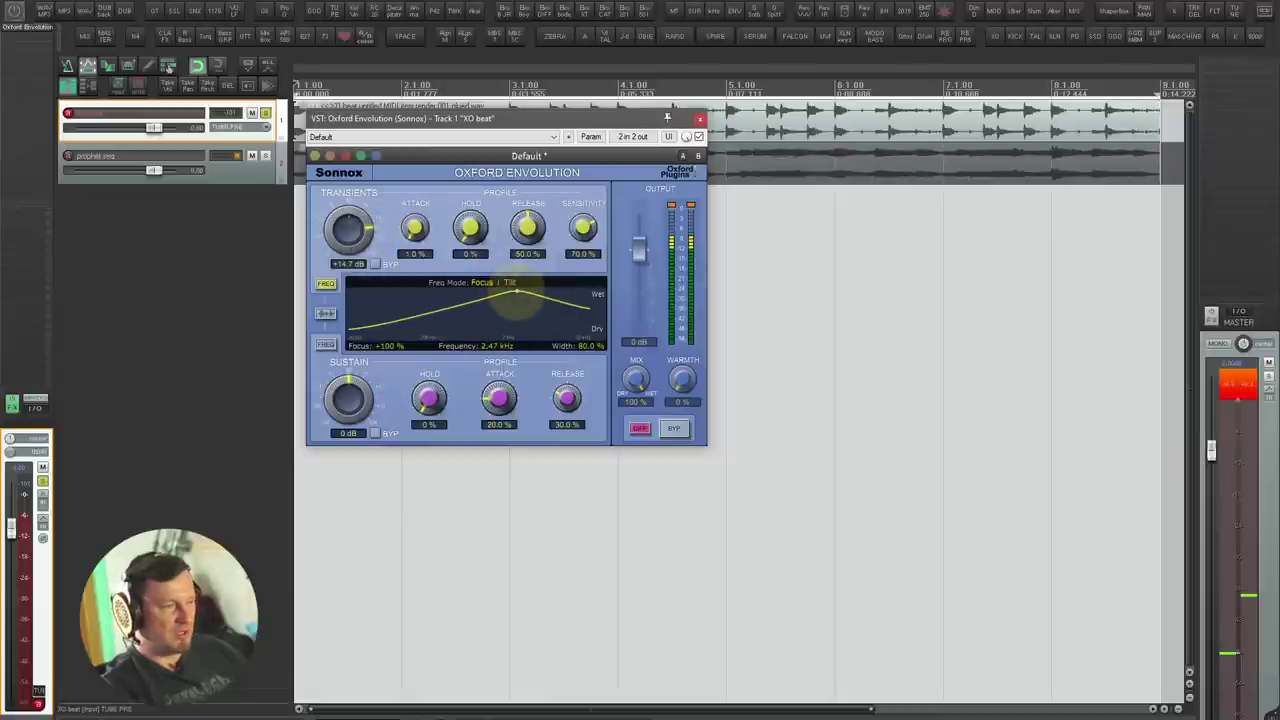
Step: Move the transient focus down to 89.2 Hz during playback and turn off the difference monitoring
key(space)
drag(513, 298, 272, 272)
click(639, 428)
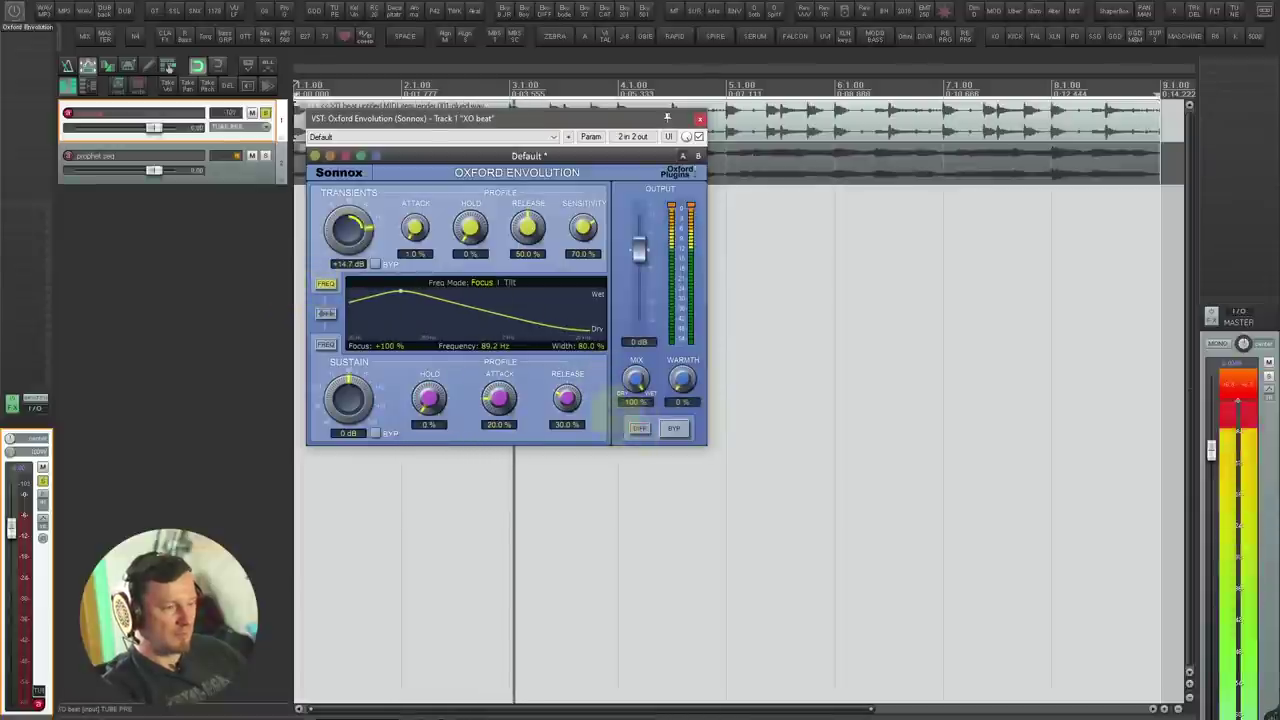
Step: Raise Envolution's sustain to +5.6 dB and tilt its frequency curve to -100% at 424 Hz
click(326, 344)
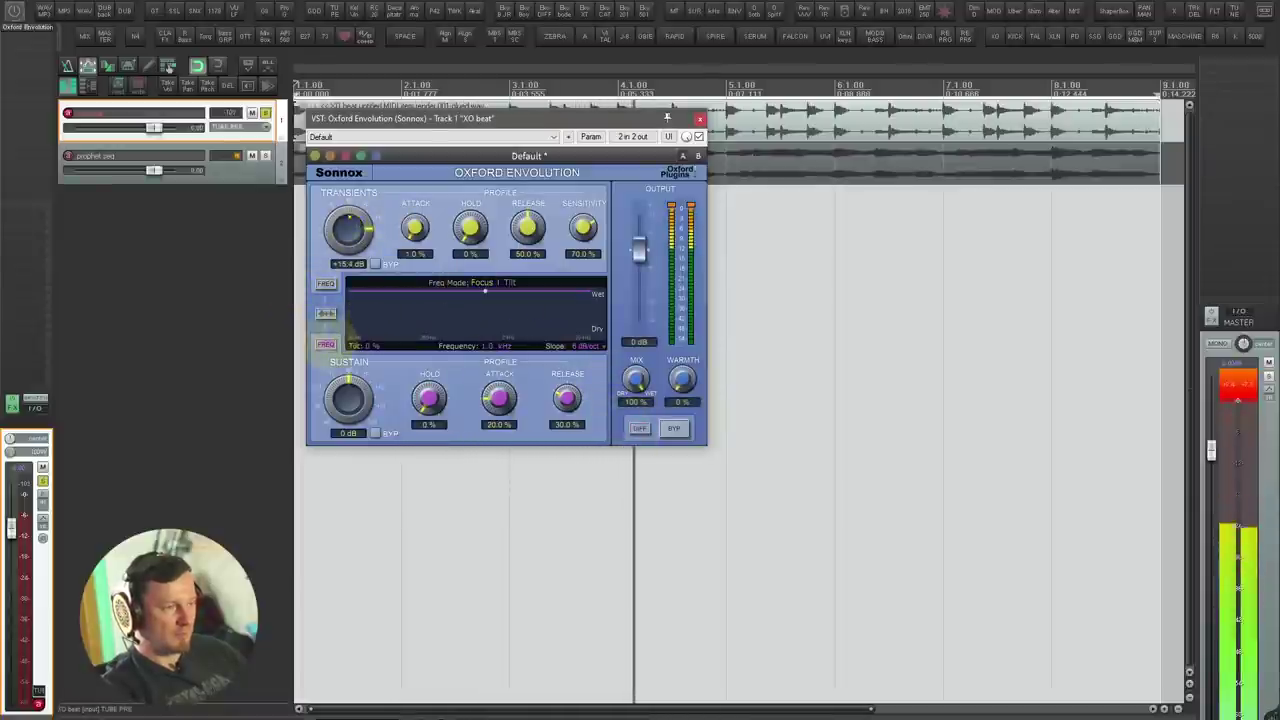
key(space)
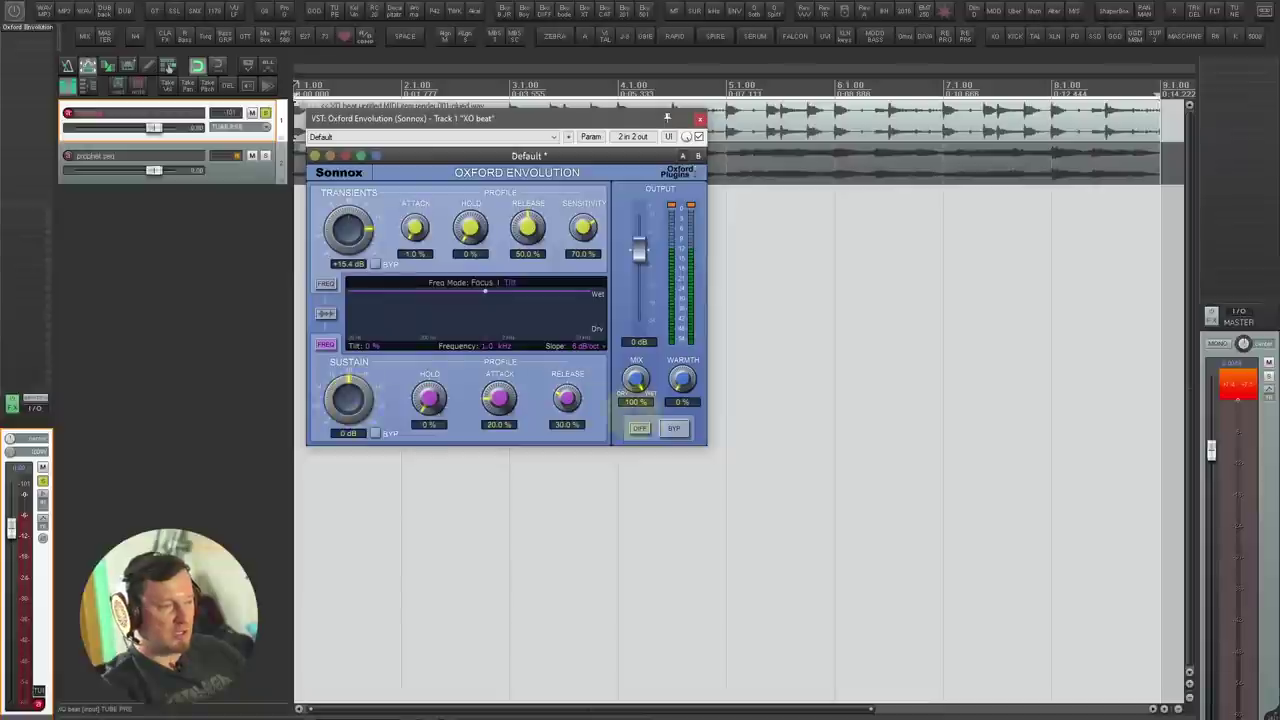
key(space)
mouse_move(348, 398)
mouse_down()
mouse_move(348, 372)
mouse_move(350, 465)
mouse_move(348, 395)
mouse_up()
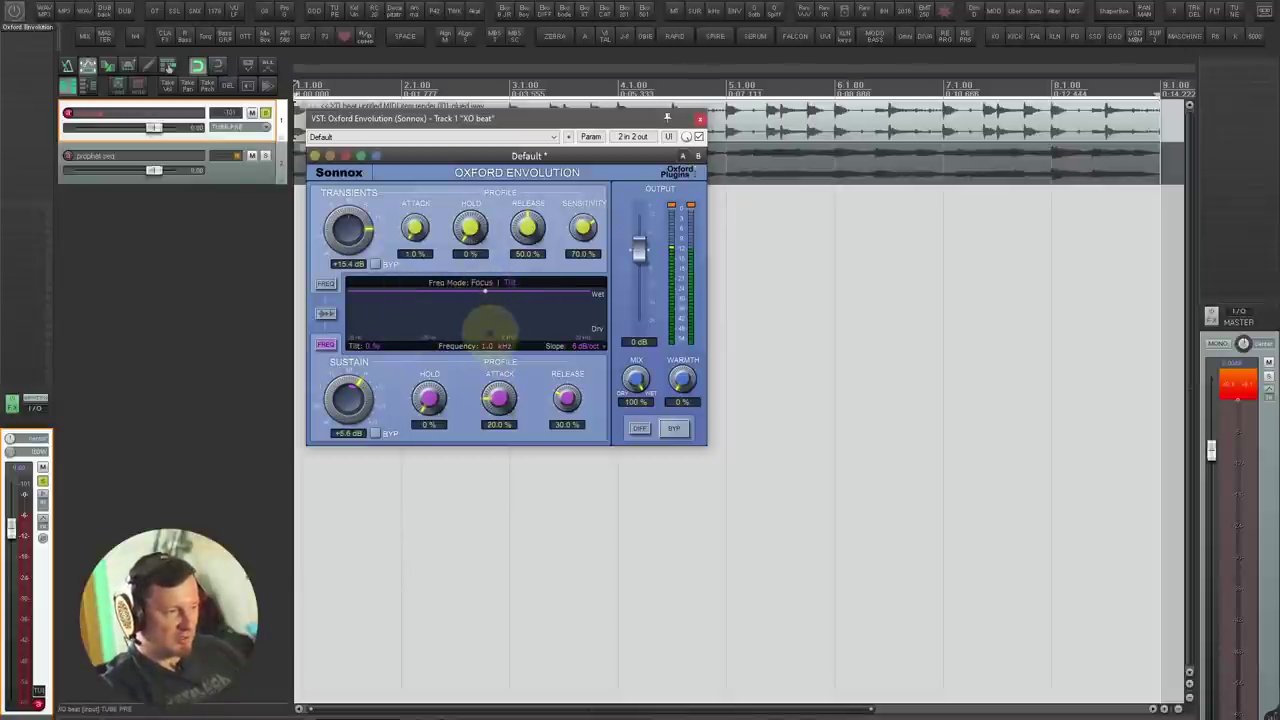
drag(485, 290, 443, 551)
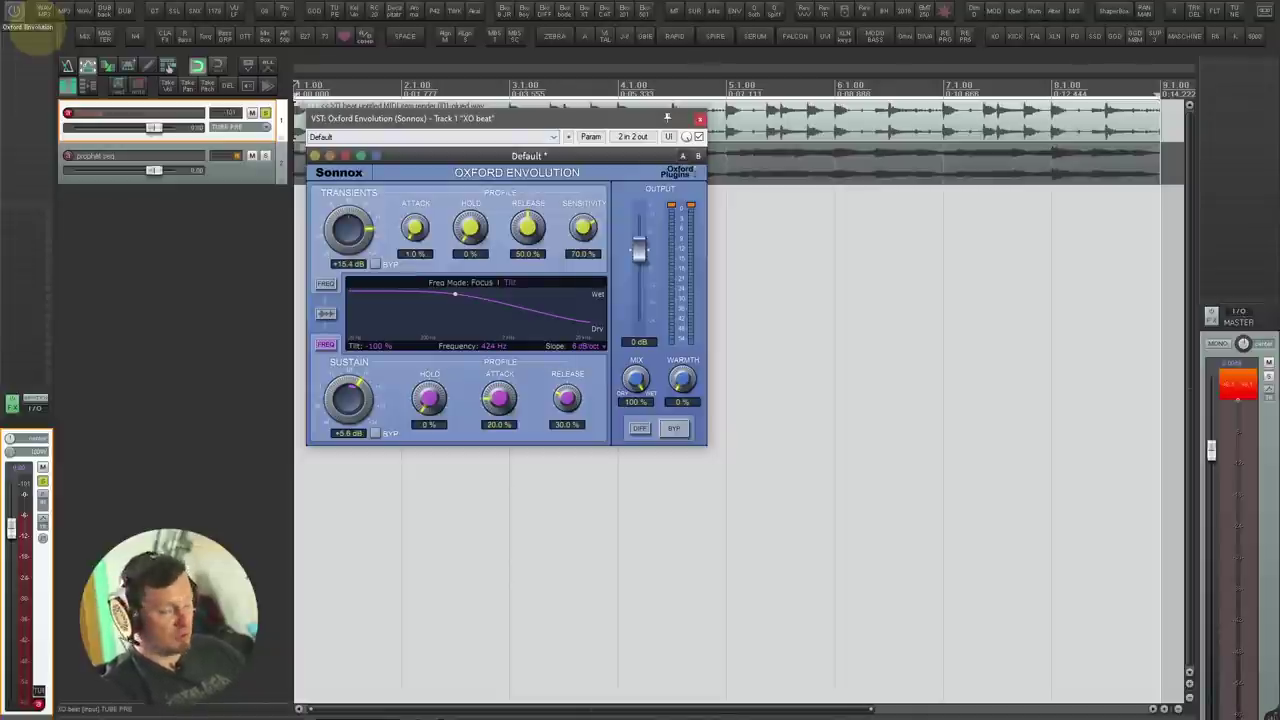
Step: Remove Oxford Envolution from the XO beat track
click(18, 18)
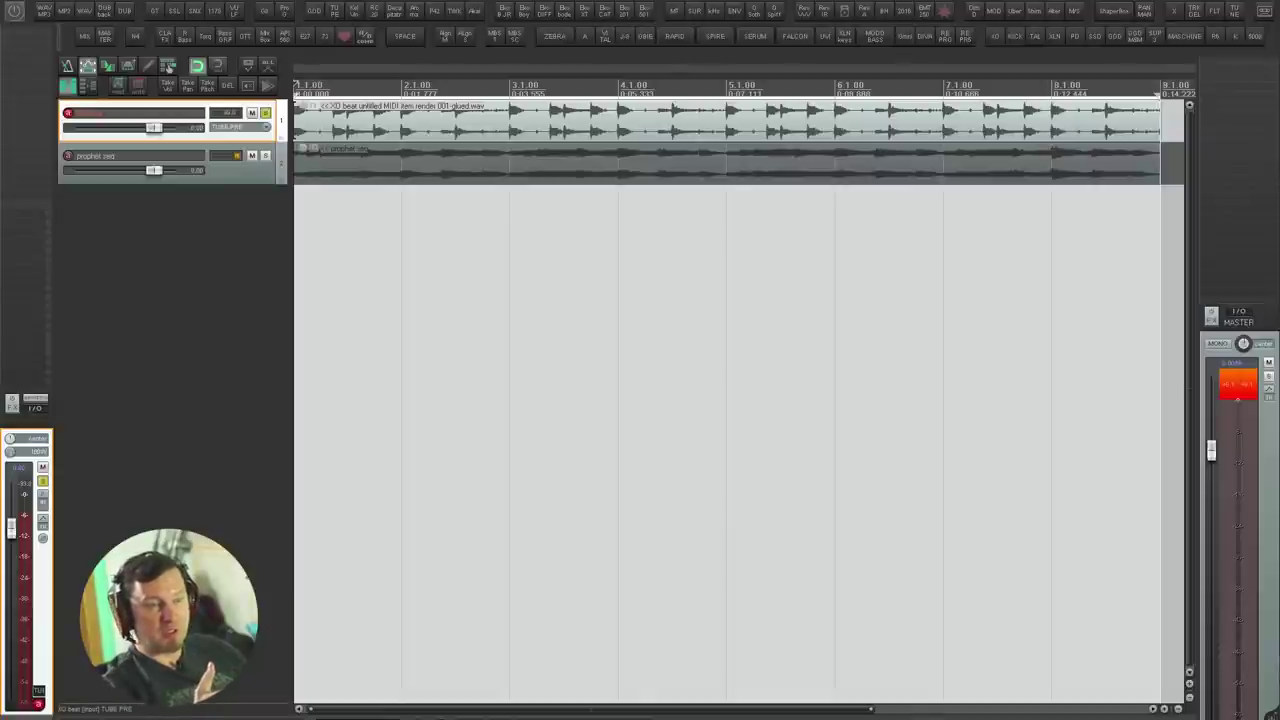
Step: Examine the playback resample mode options in the project settings and cancel the dialog
key(alt+Return)
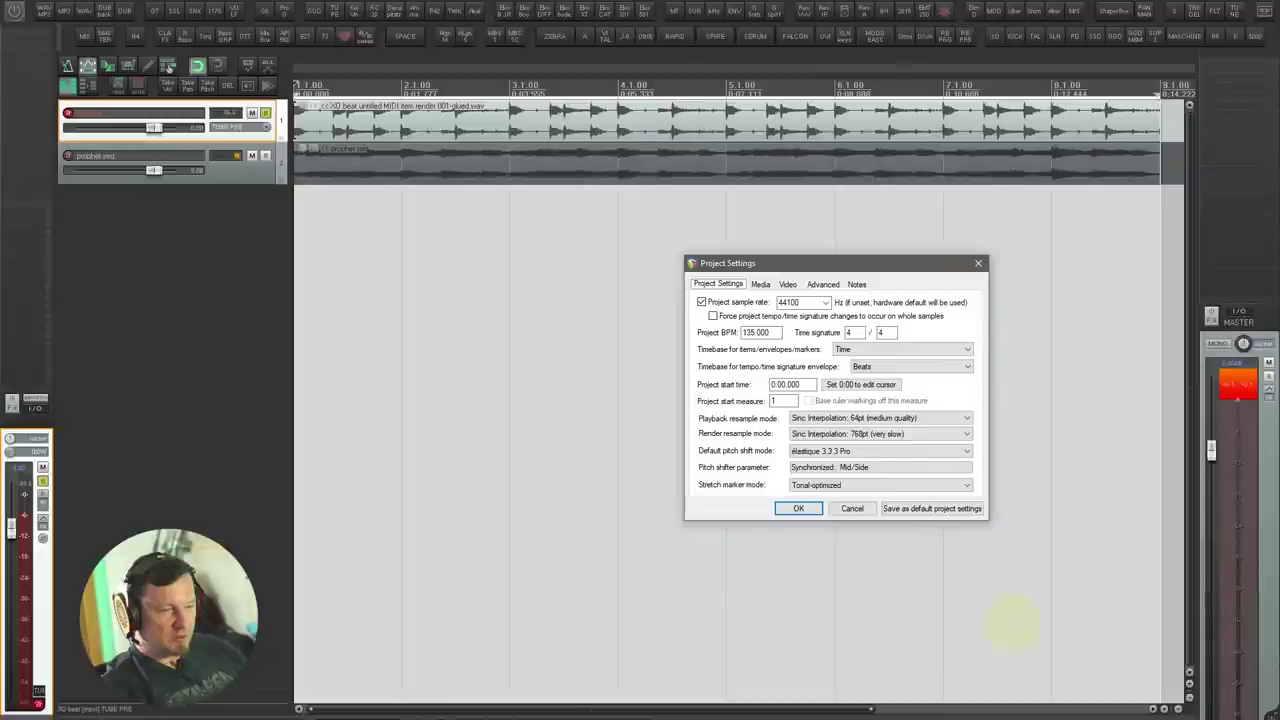
click(810, 417)
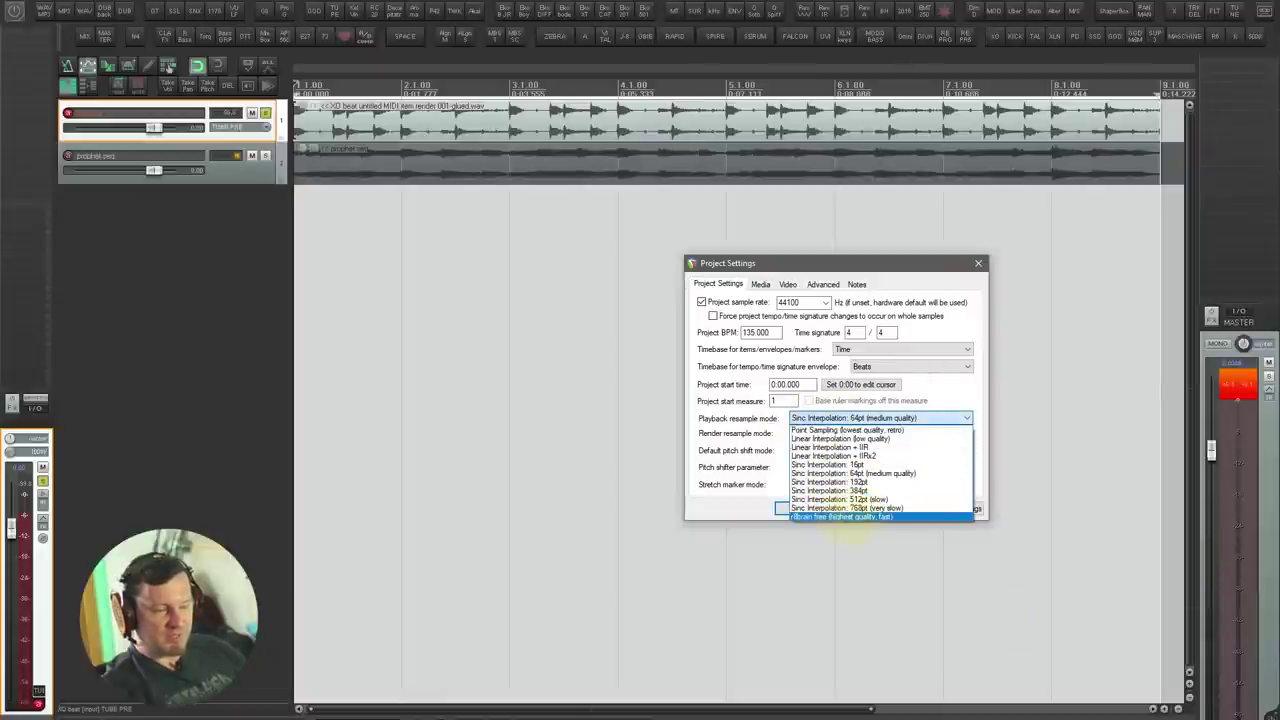
click(845, 516)
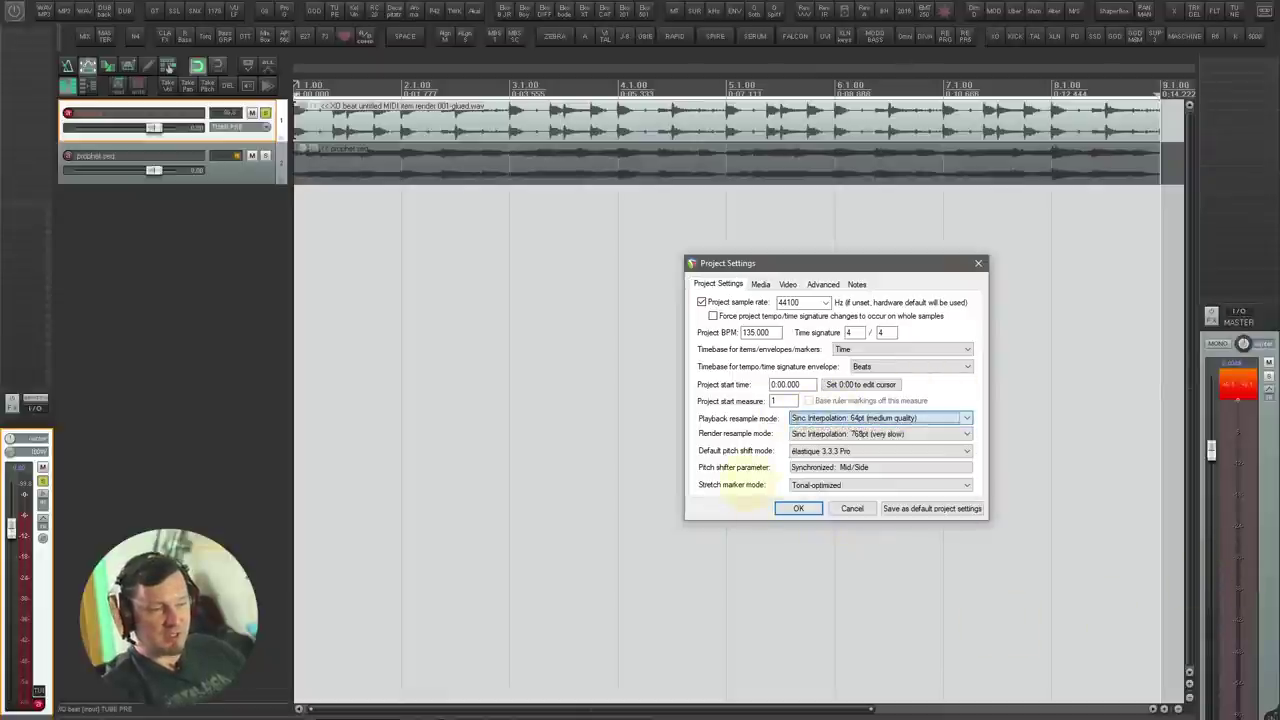
click(851, 507)
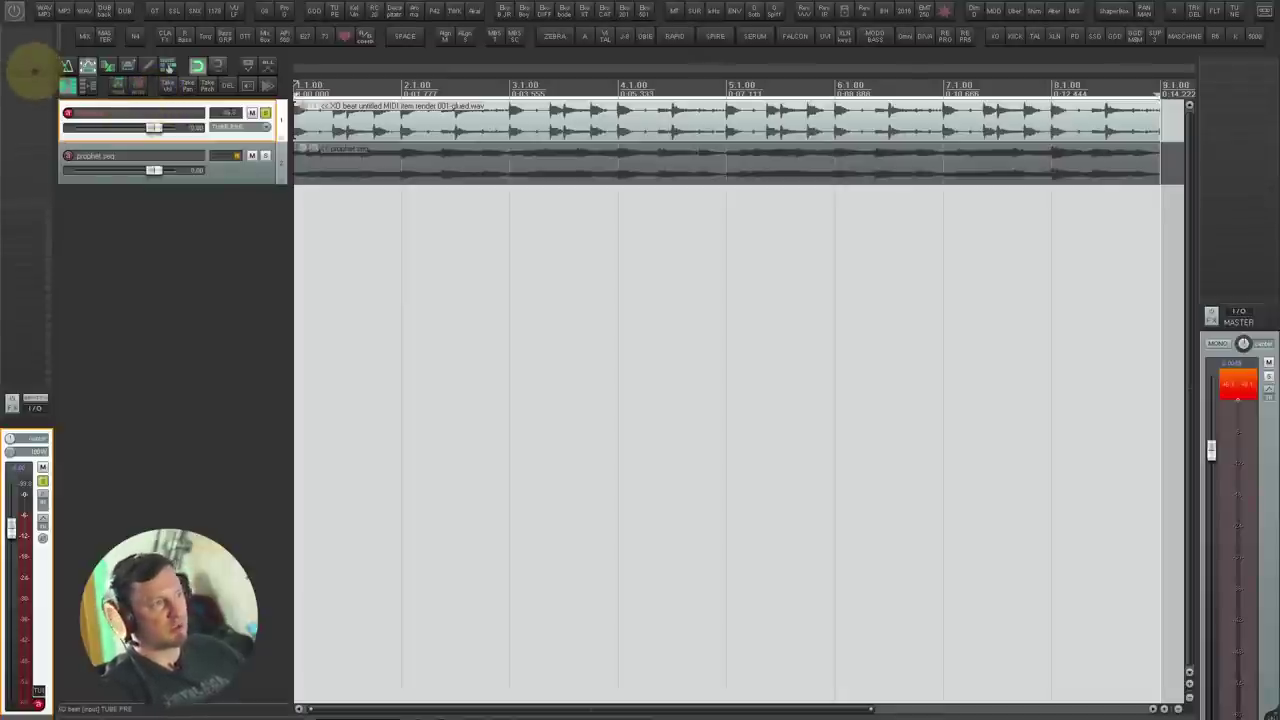
Step: Add StandardCLIP to the XO beat track and position its window over the arrangement
click(35, 71)
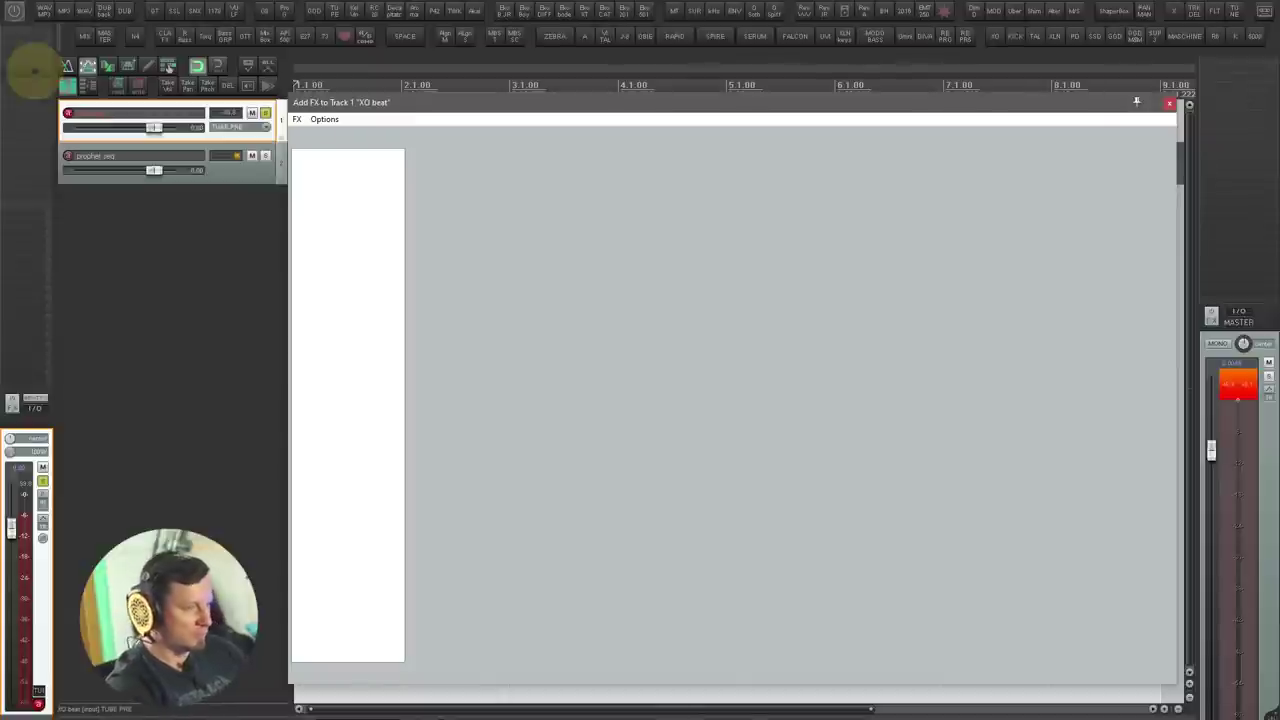
text(standa)
key(Return)
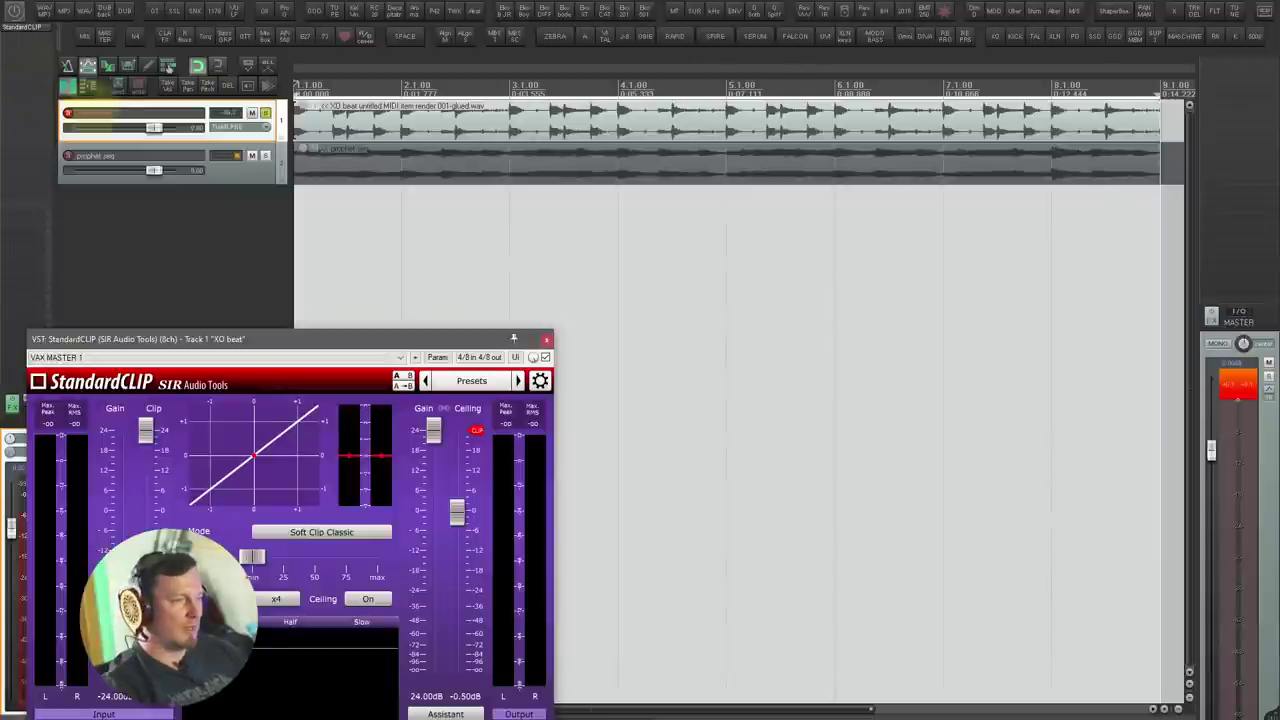
drag(286, 338, 560, 119)
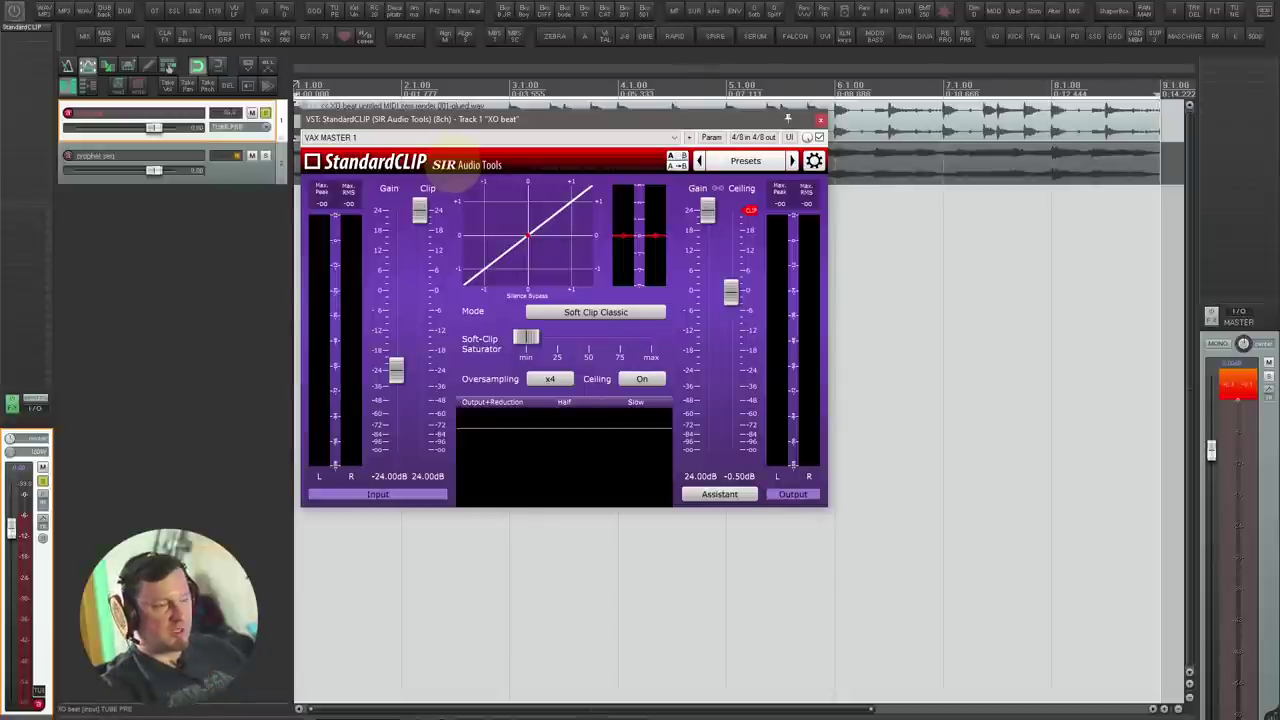
Step: Adjust StandardCLIP during playback to -8.40 dB input gain, -19.20 dB clip level and 9.80 dB output gain
mouse_move(524, 345)
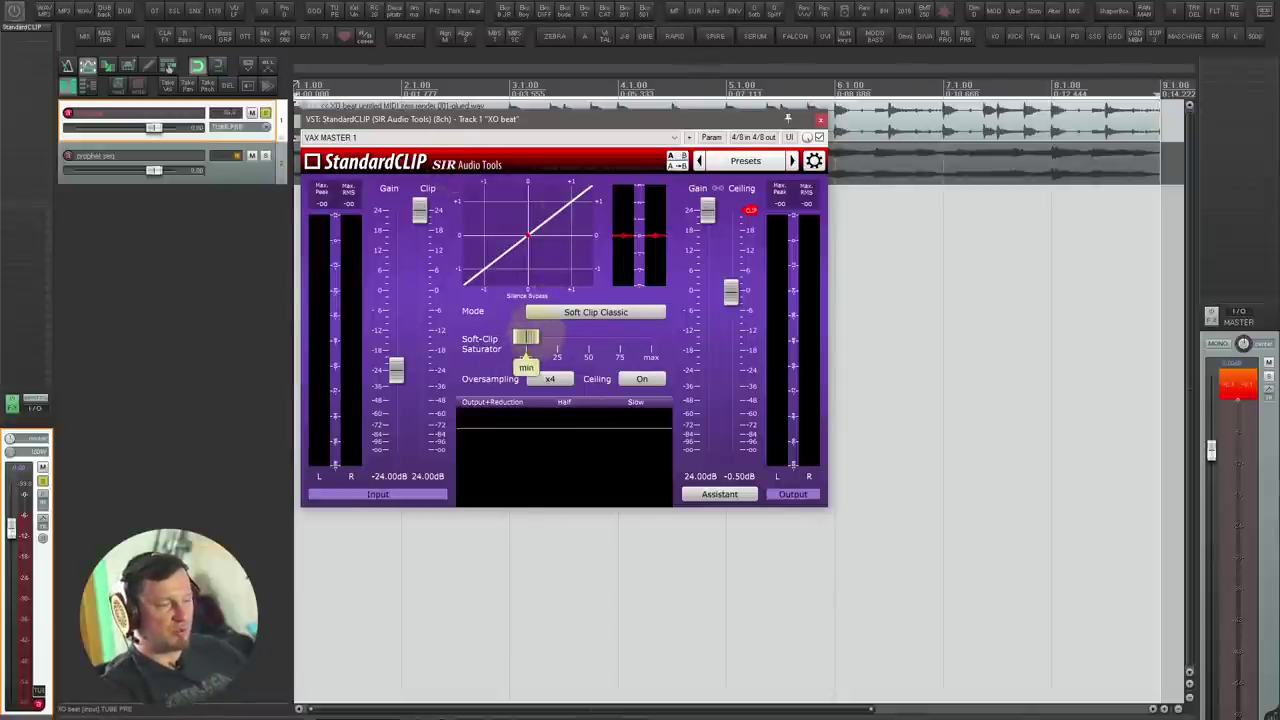
key(space)
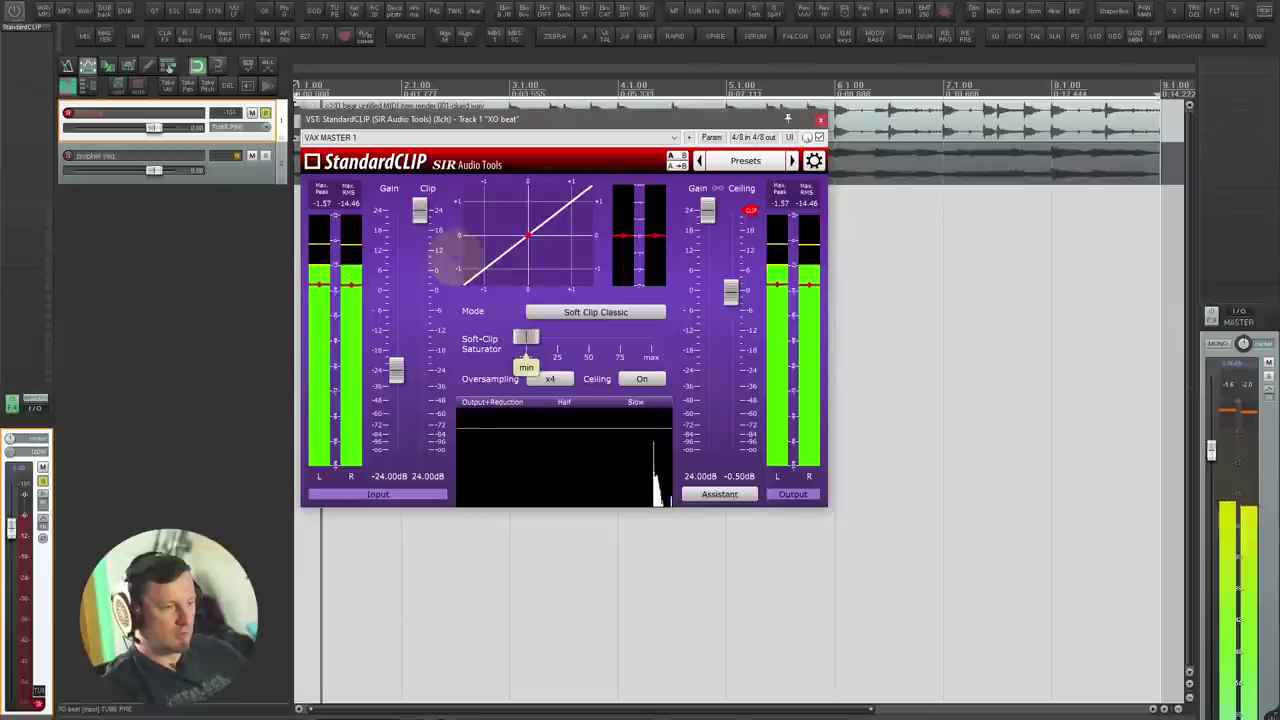
drag(419, 208, 396, 333)
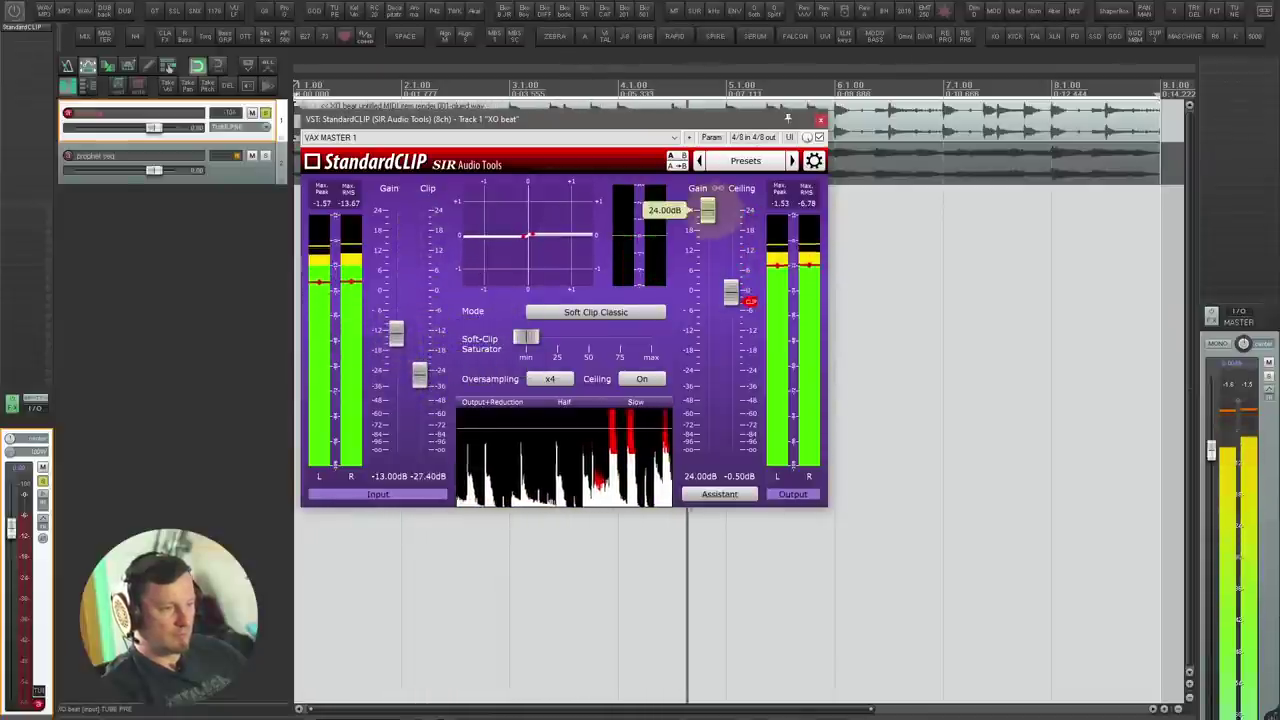
drag(707, 210, 707, 257)
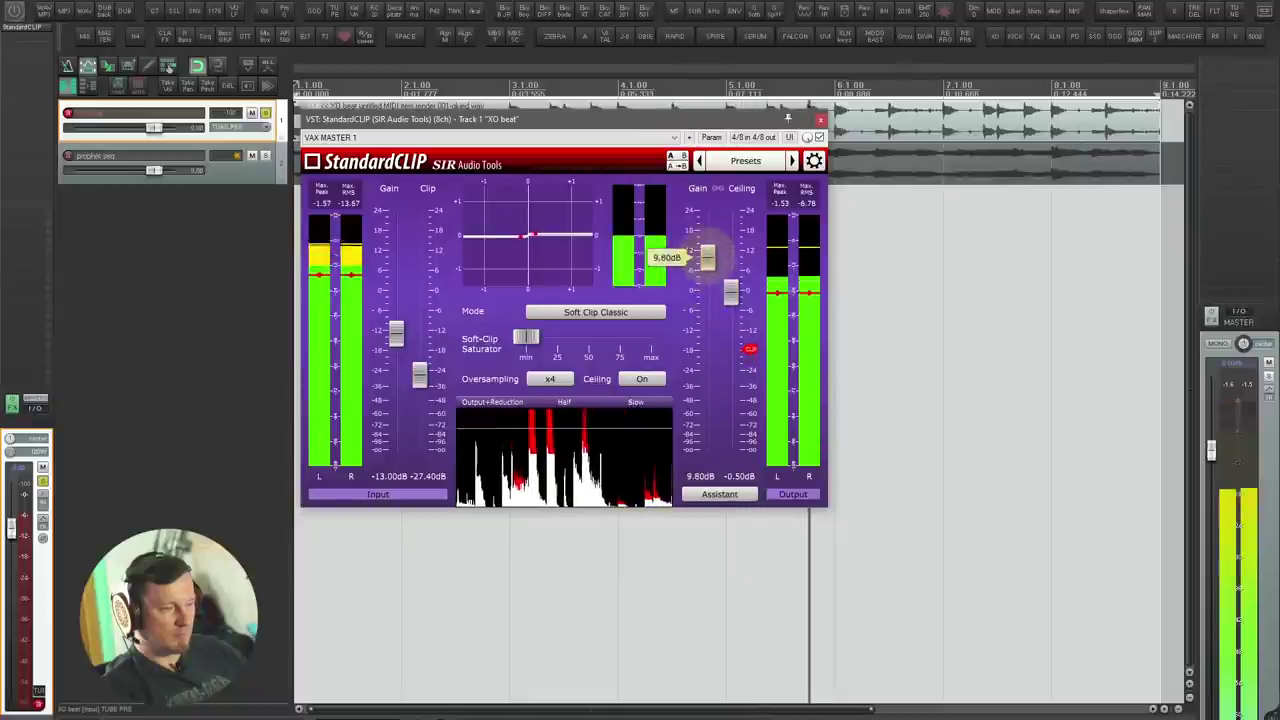
mouse_move(419, 372)
mouse_down()
mouse_move(419, 290)
mouse_move(419, 352)
mouse_move(397, 318)
mouse_move(419, 354)
mouse_up()
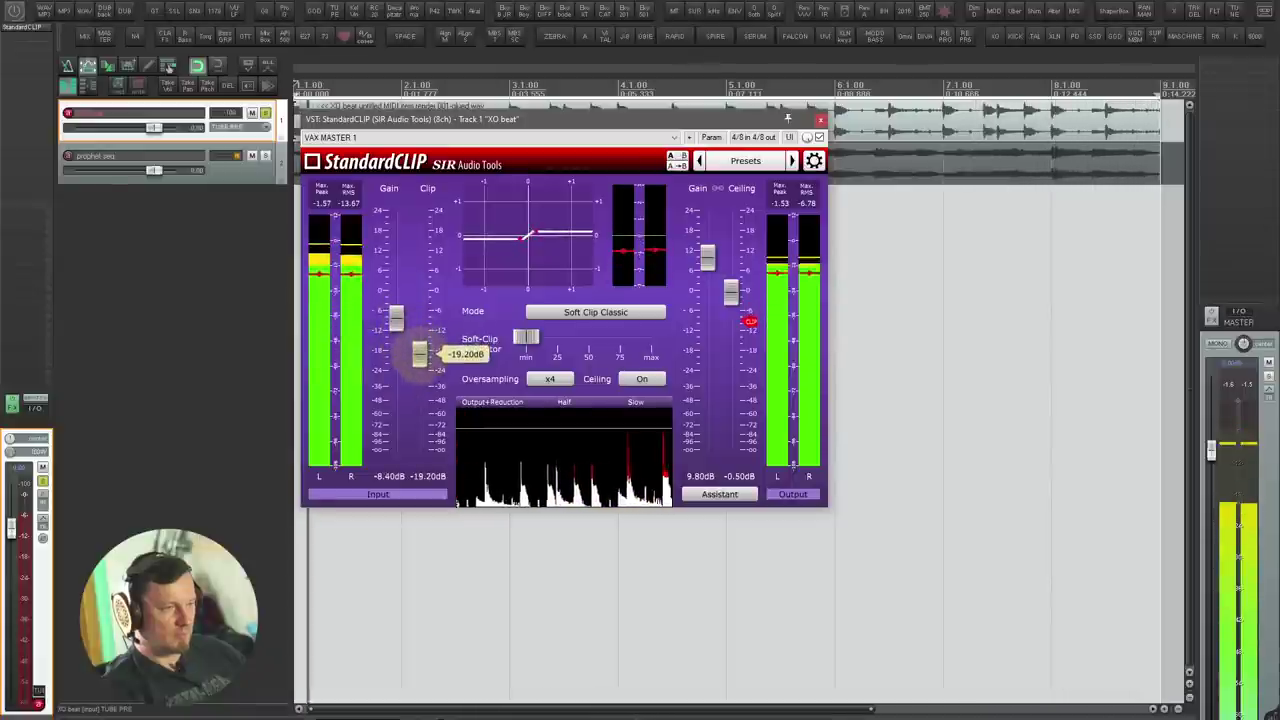
key(space)
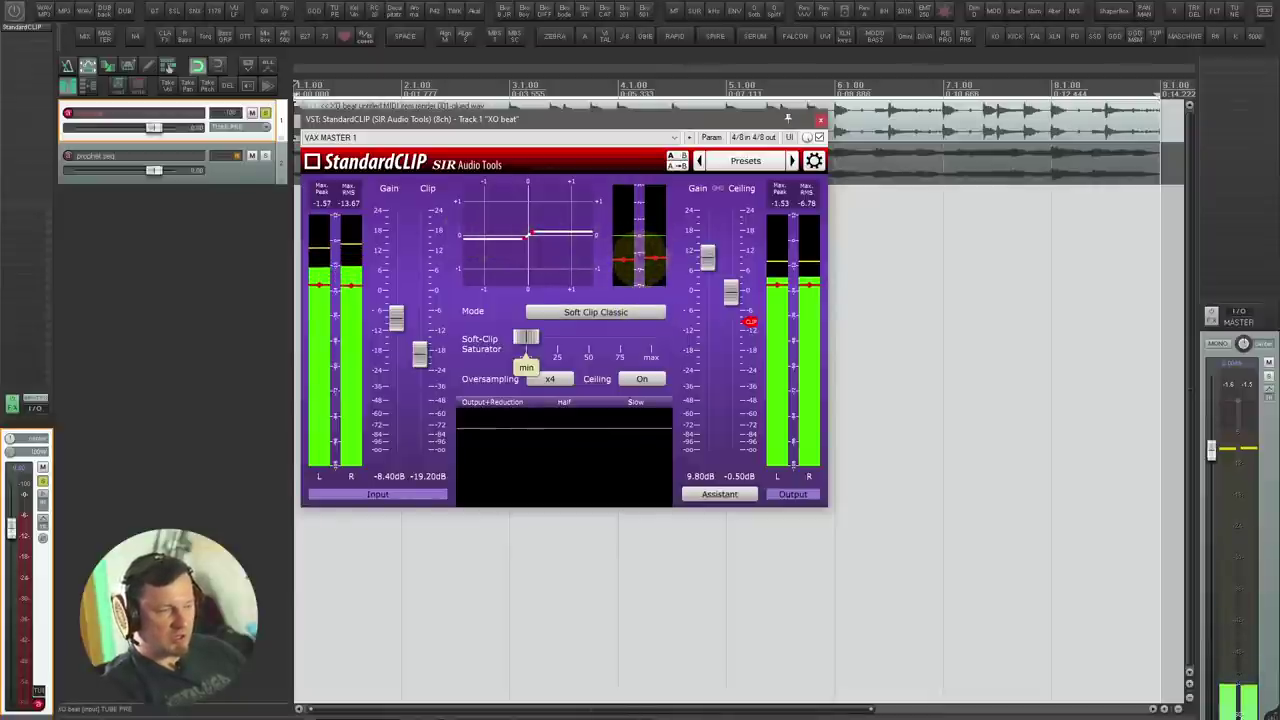
Step: Examine StandardCLIP's clipping modes and oversampling factors
click(572, 311)
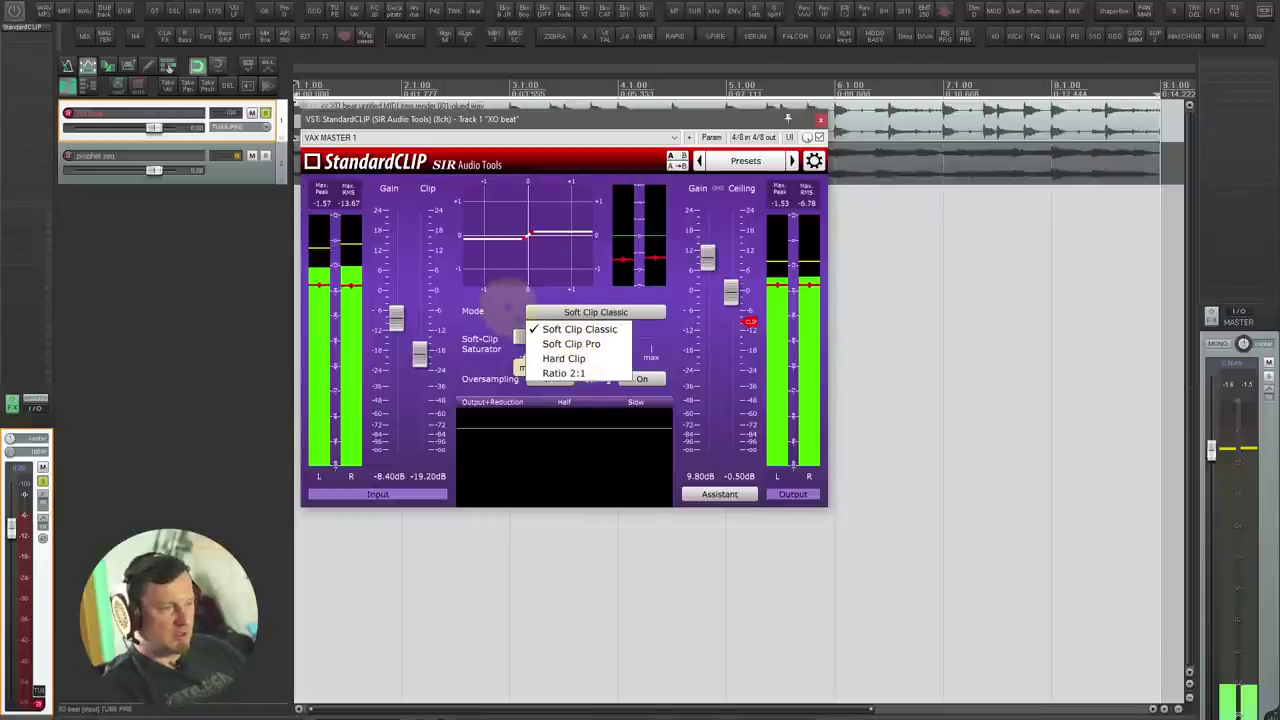
click(548, 375)
click(552, 378)
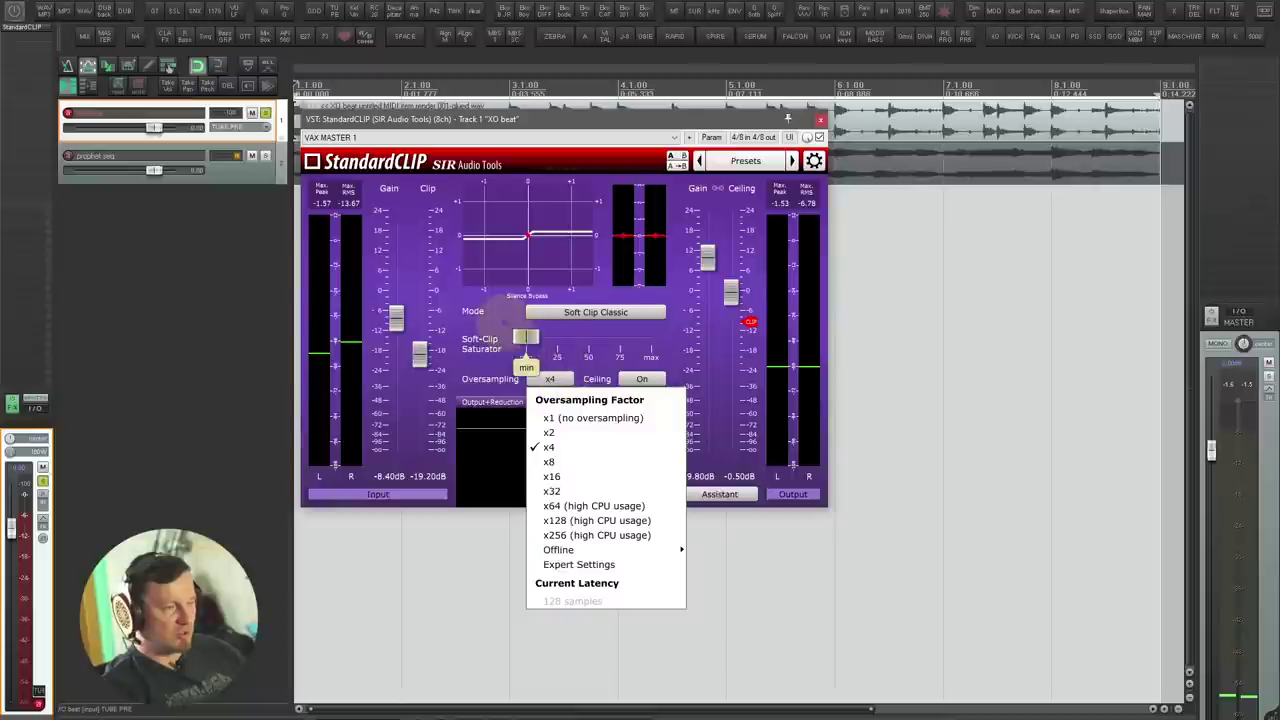
click(478, 301)
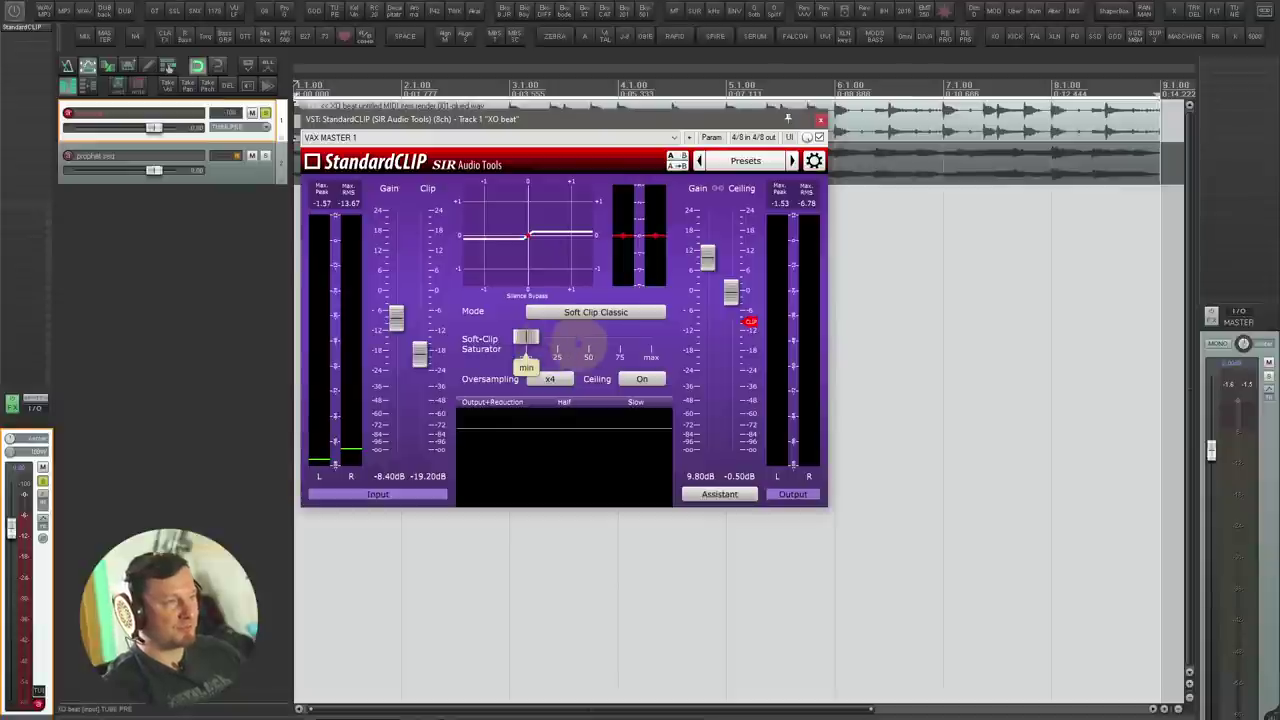
Step: Raise StandardCLIP's Soft-Clip Saturator to 68% during playback
key(space)
drag(526, 340, 611, 340)
key(space)
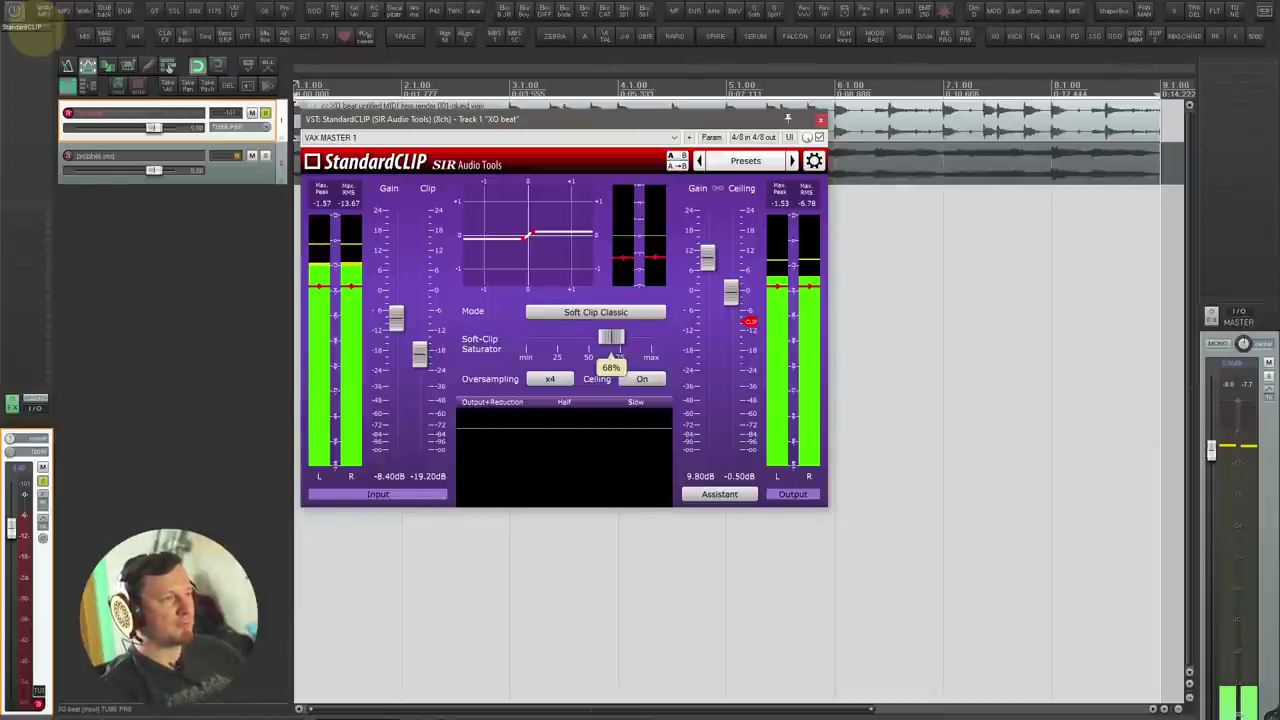
Step: Remove StandardCLIP from the XO beat track and select the prophet seq track
alt+click(36, 28)
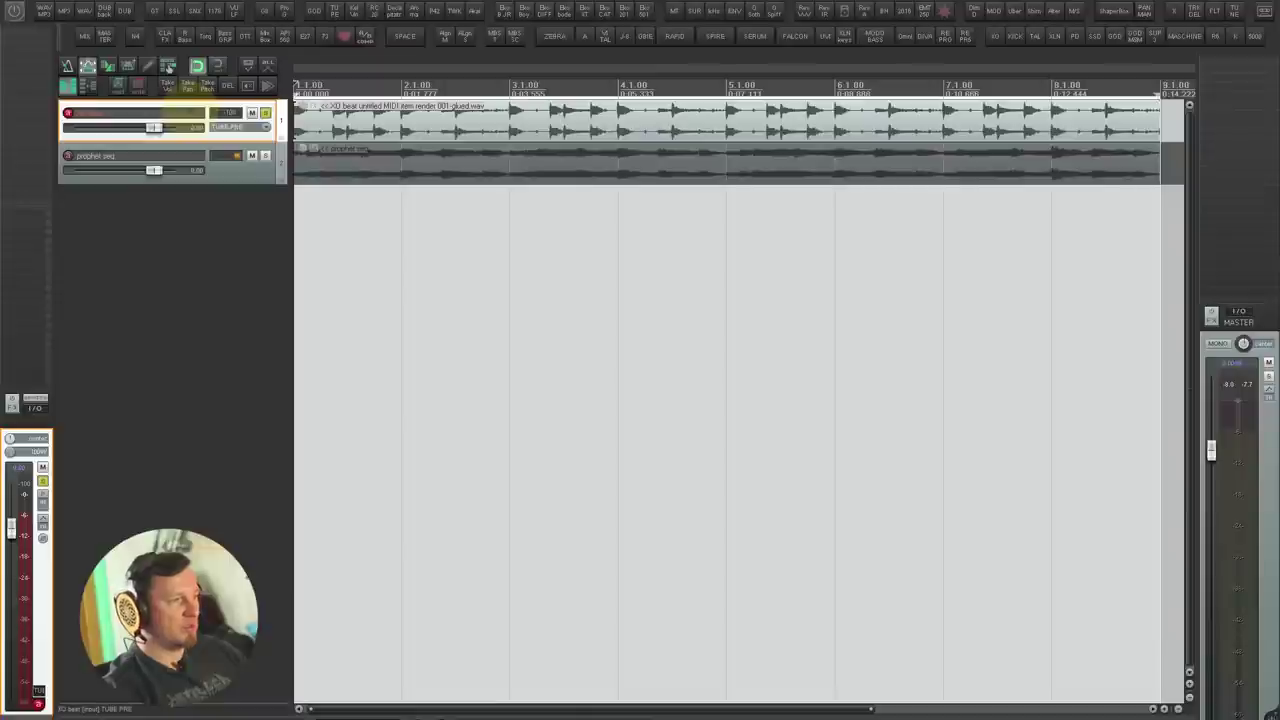
key(Down)
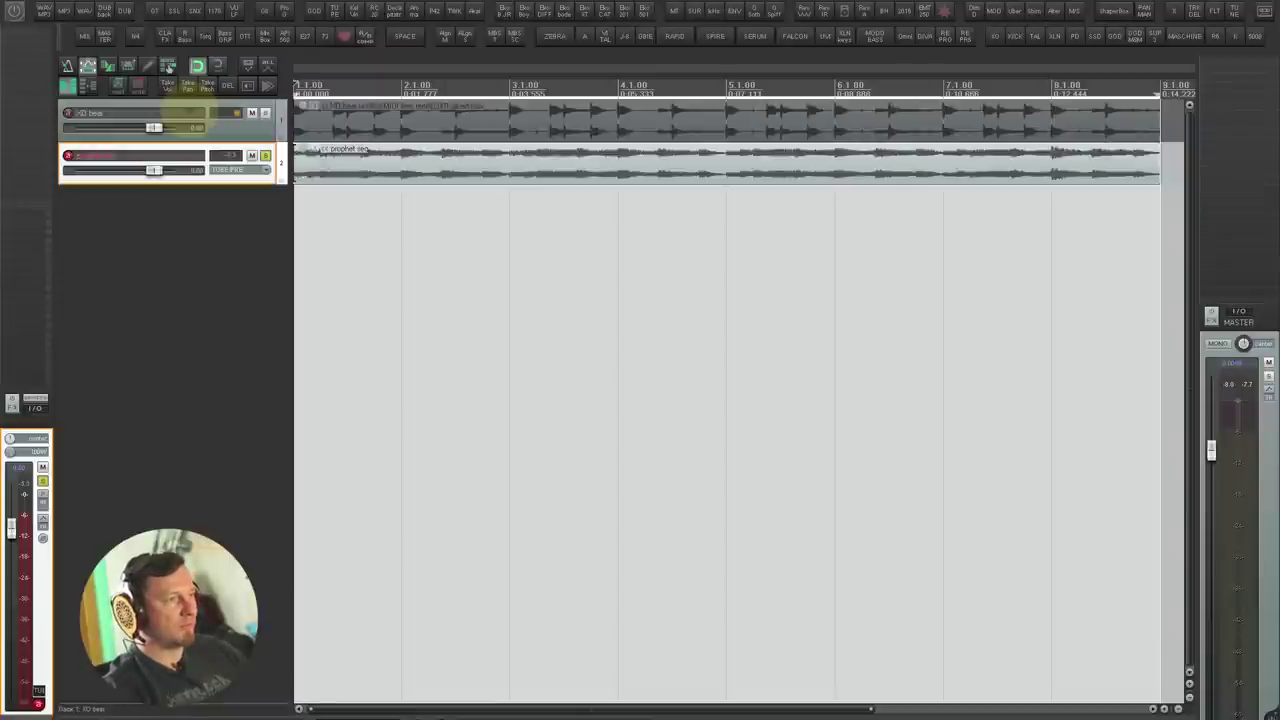
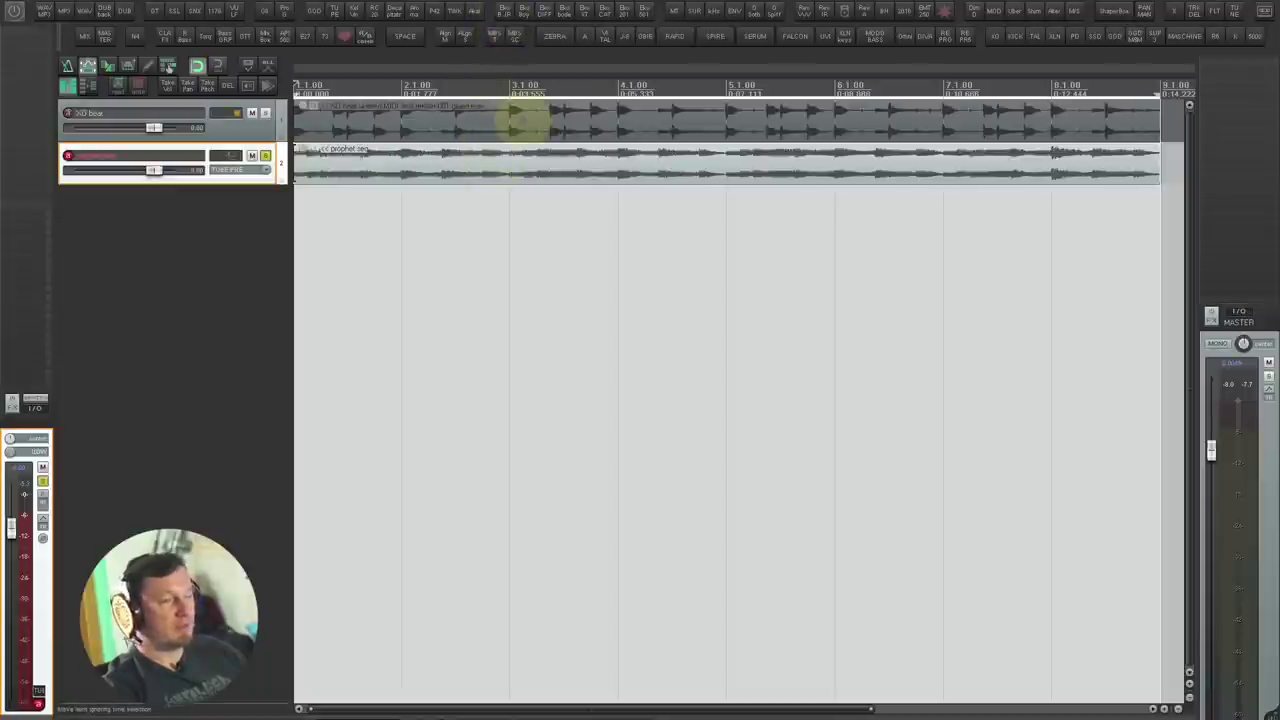
Step: Play back the prophet seq track dry, then load EchoBoy Jr. on it with its window over the arrangement
key(space)
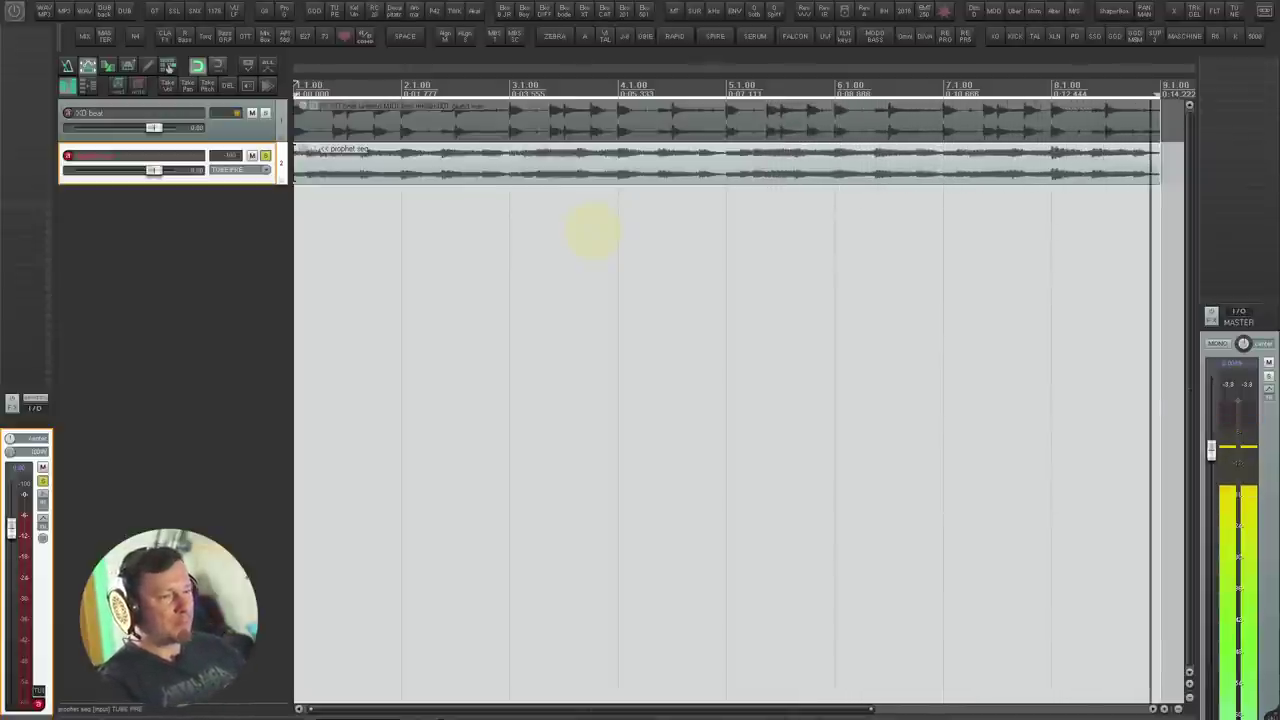
key(space)
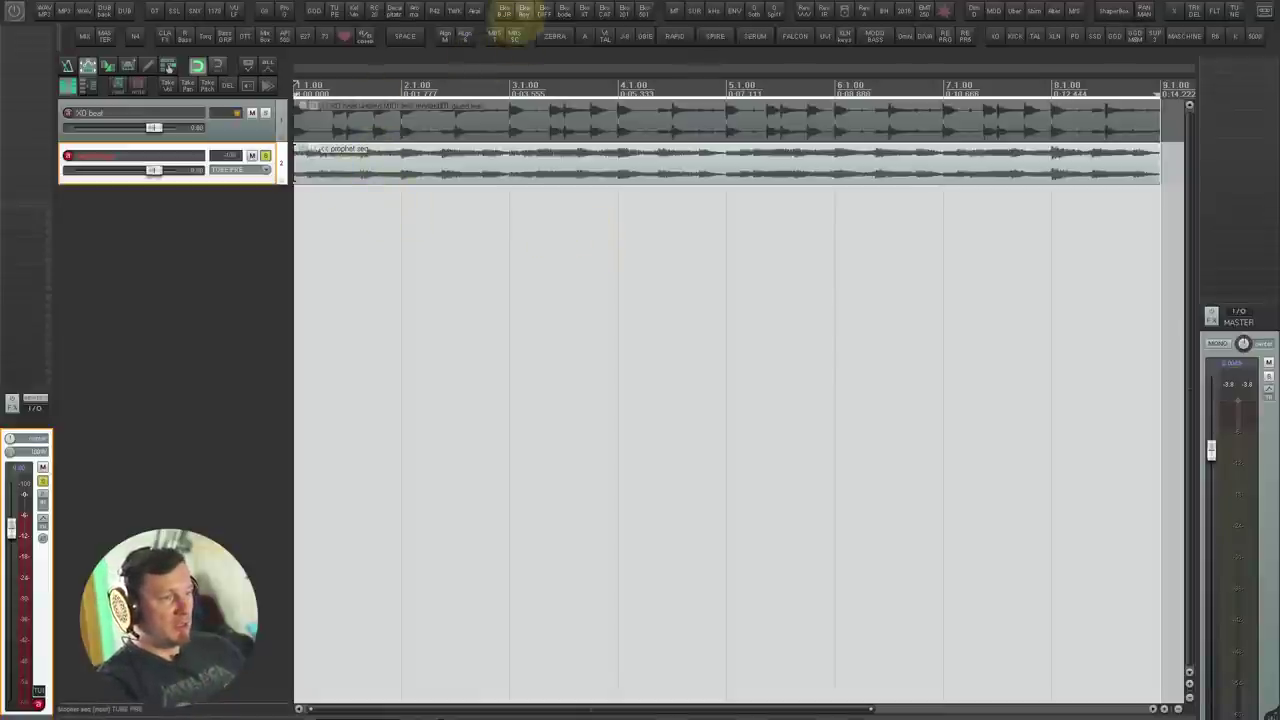
click(505, 12)
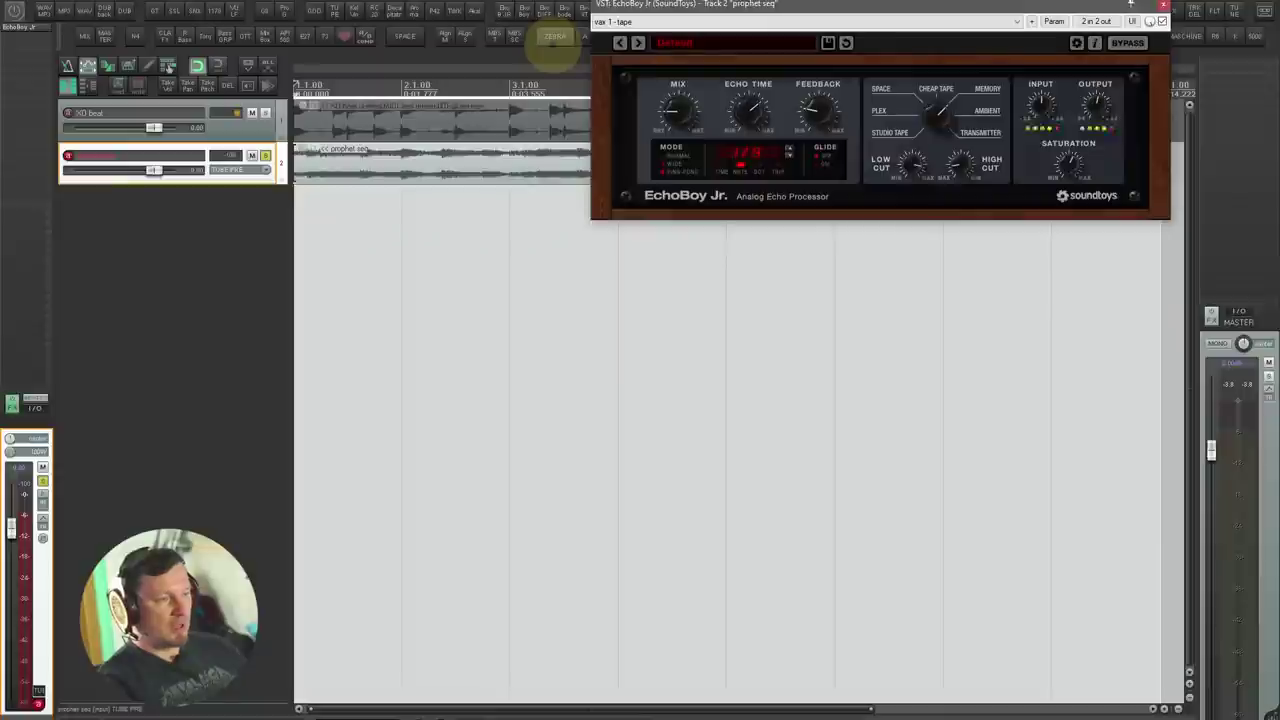
drag(682, 3, 496, 199)
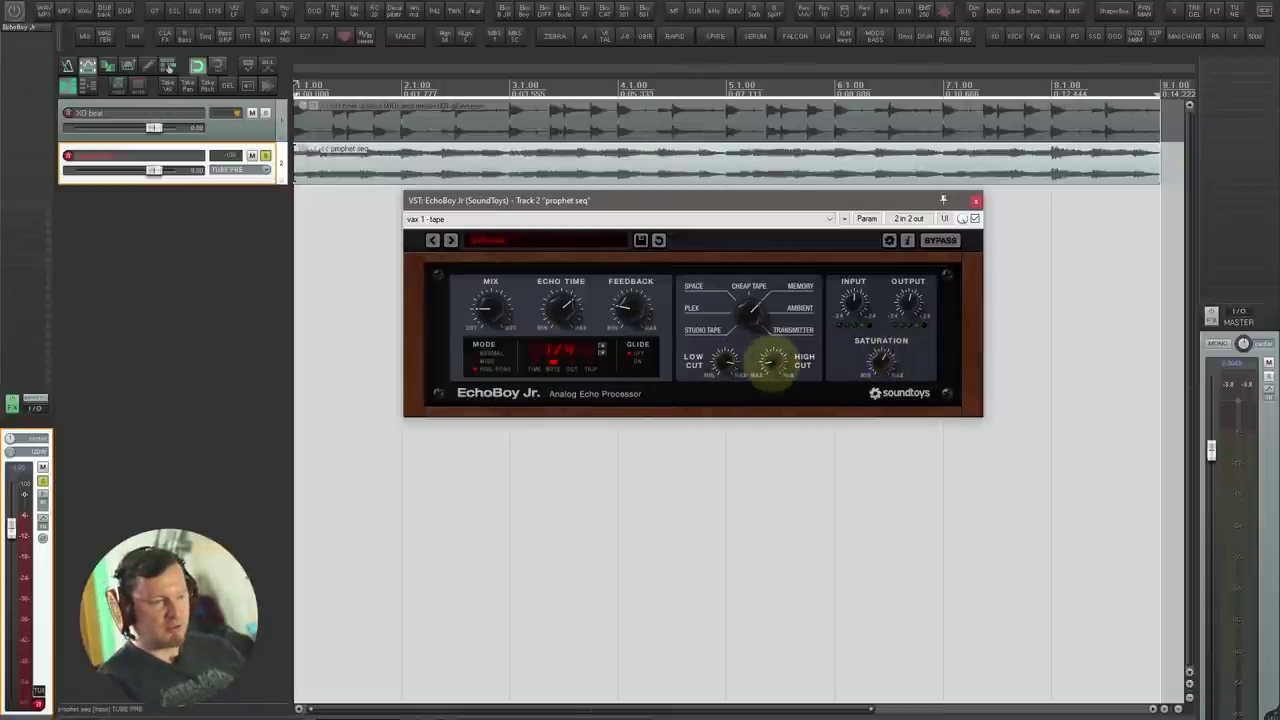
Step: Audition EchoBoy Jr.'s Cheap Tape, Space, Plex, Studio Tape, Ambient and Transmitter echo styles during playback with a raised Mix, finally reducing the Mix
key(space)
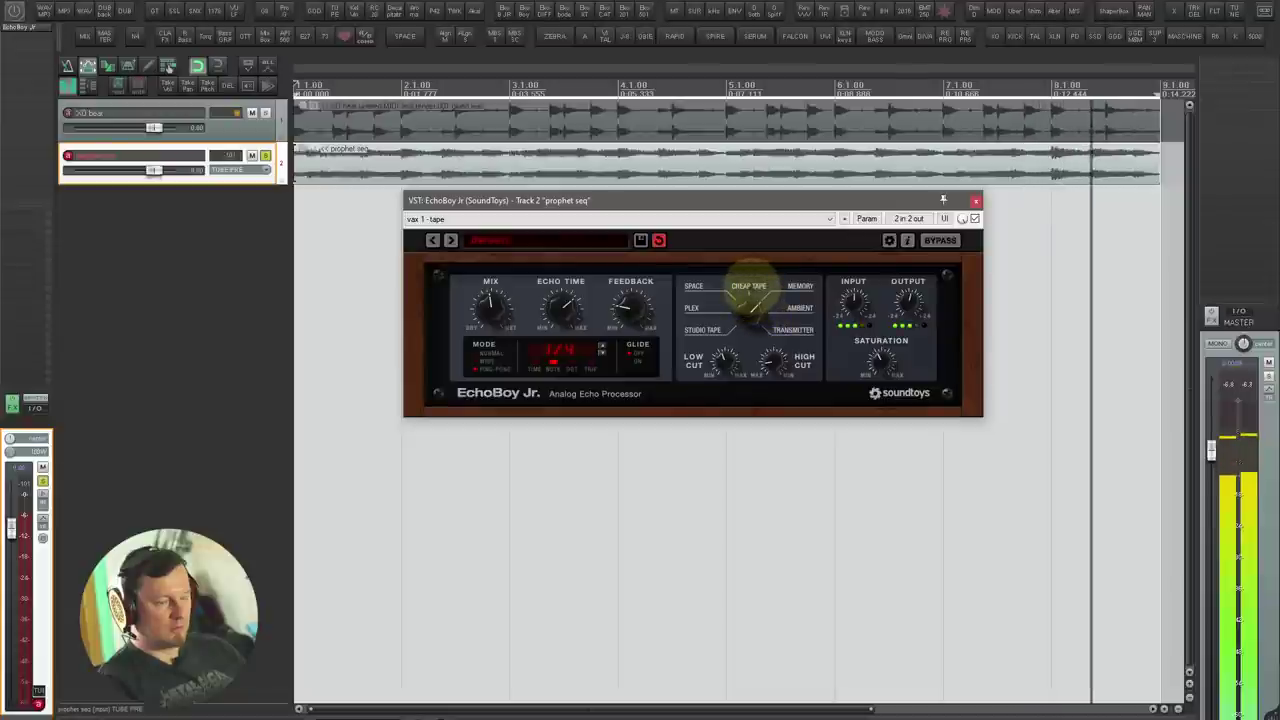
drag(492, 305, 496, 292)
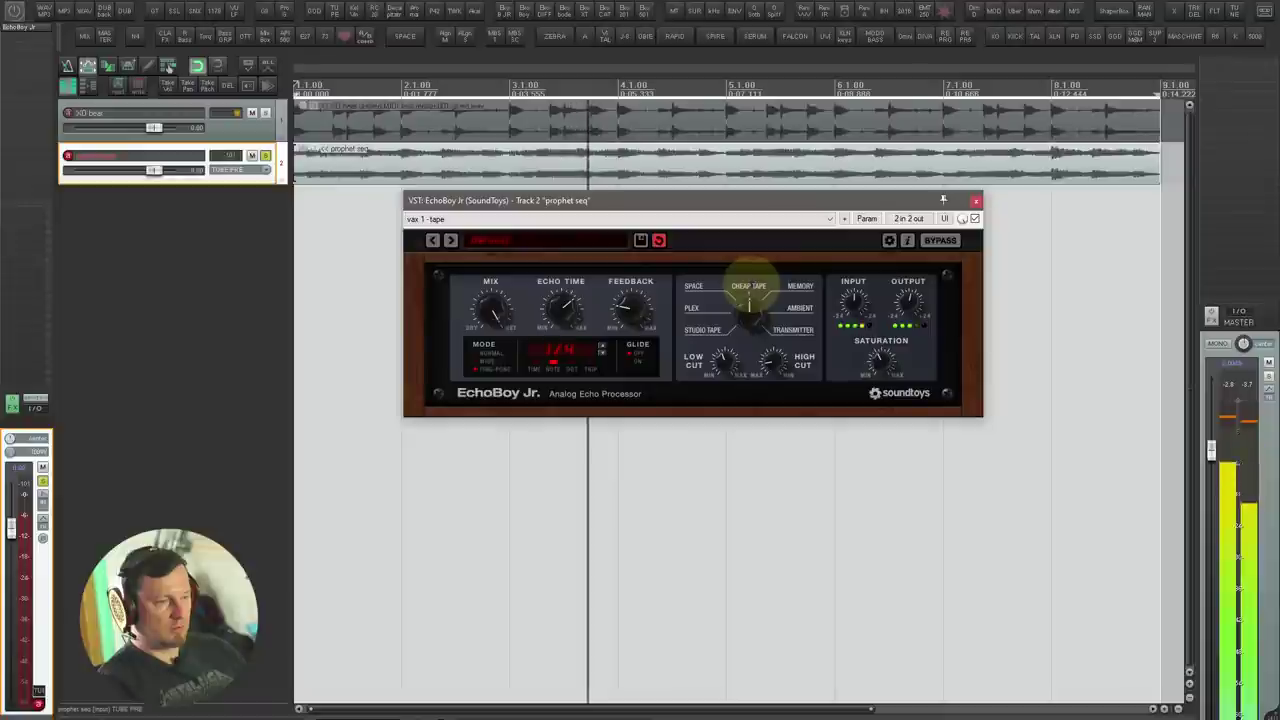
click(698, 287)
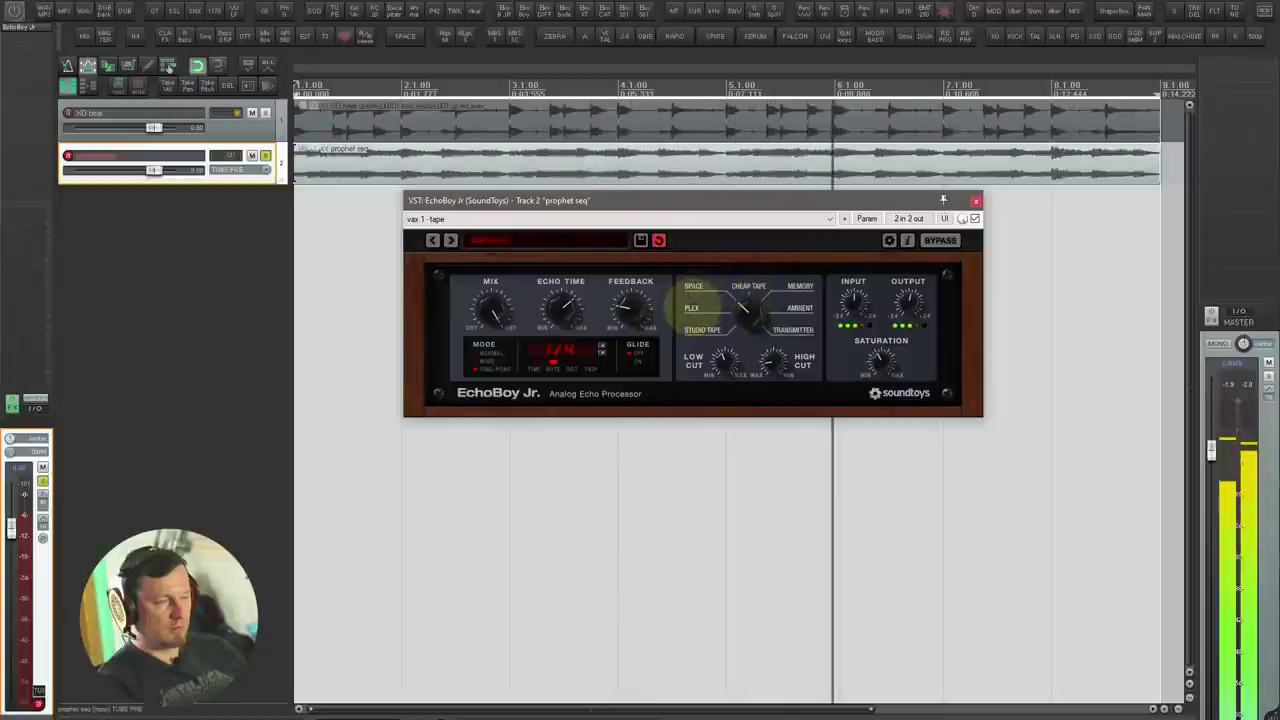
click(693, 307)
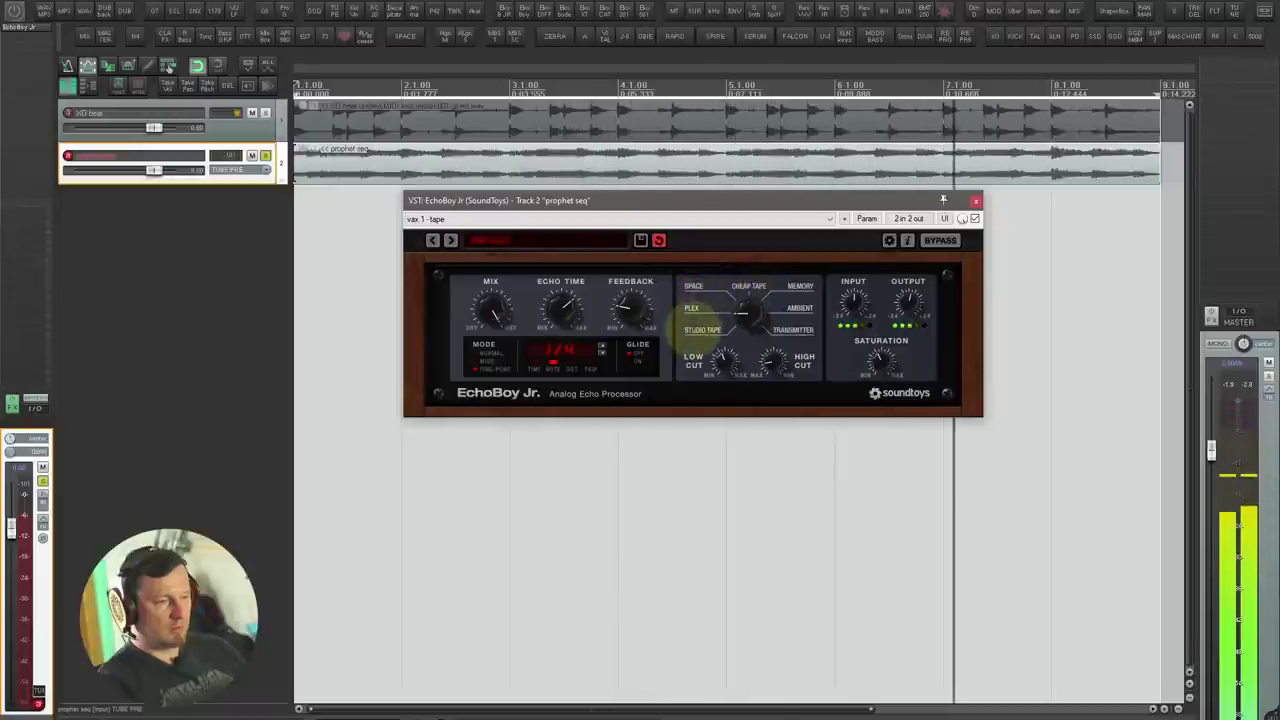
click(700, 330)
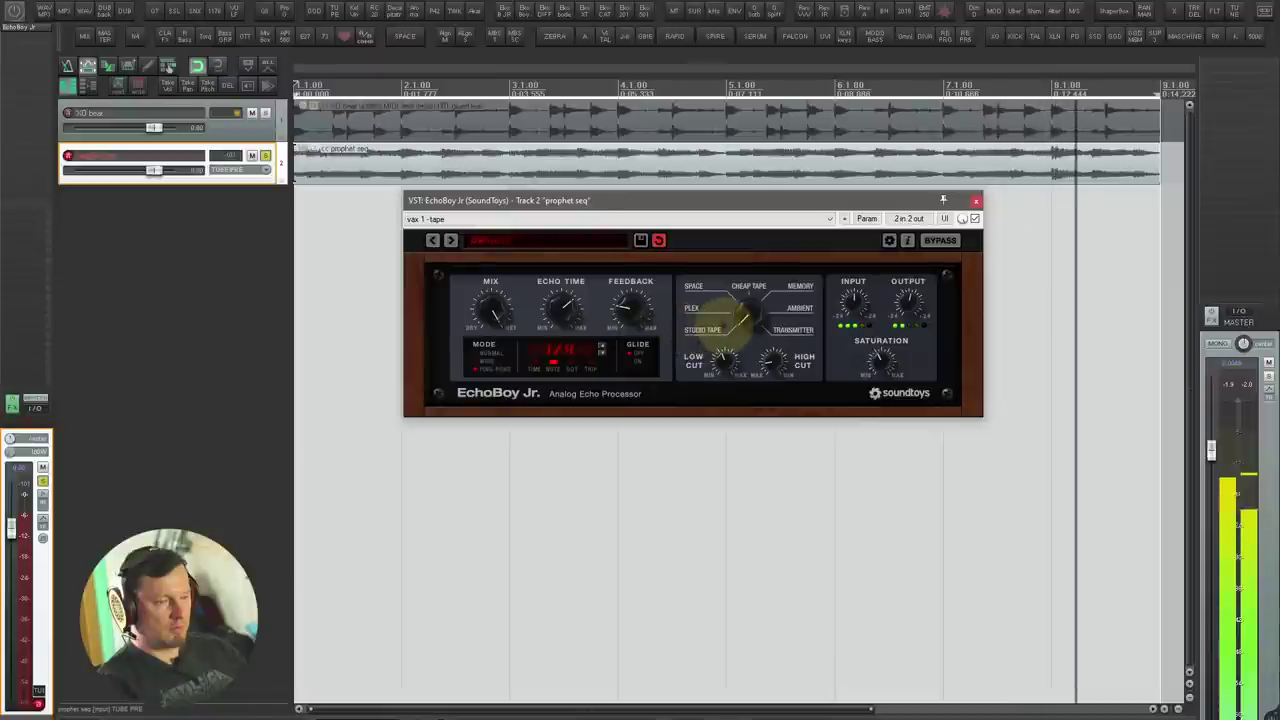
click(800, 308)
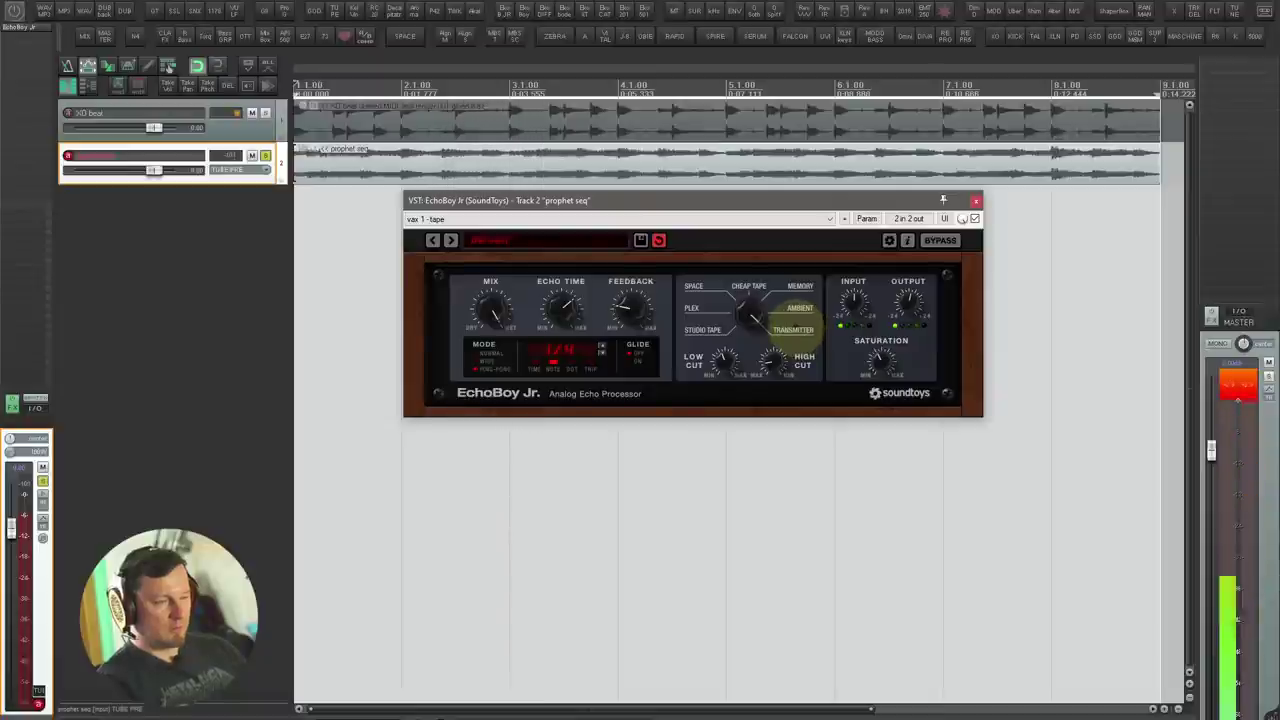
click(704, 308)
click(797, 308)
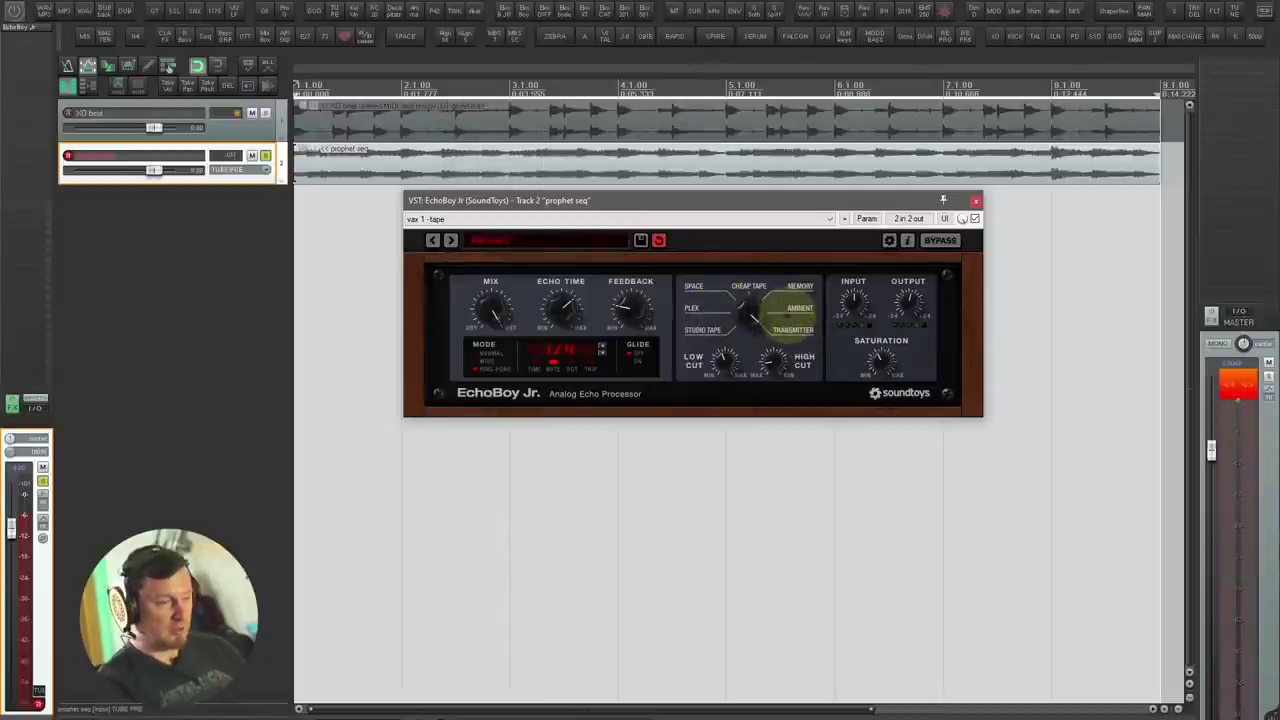
drag(494, 300, 490, 358)
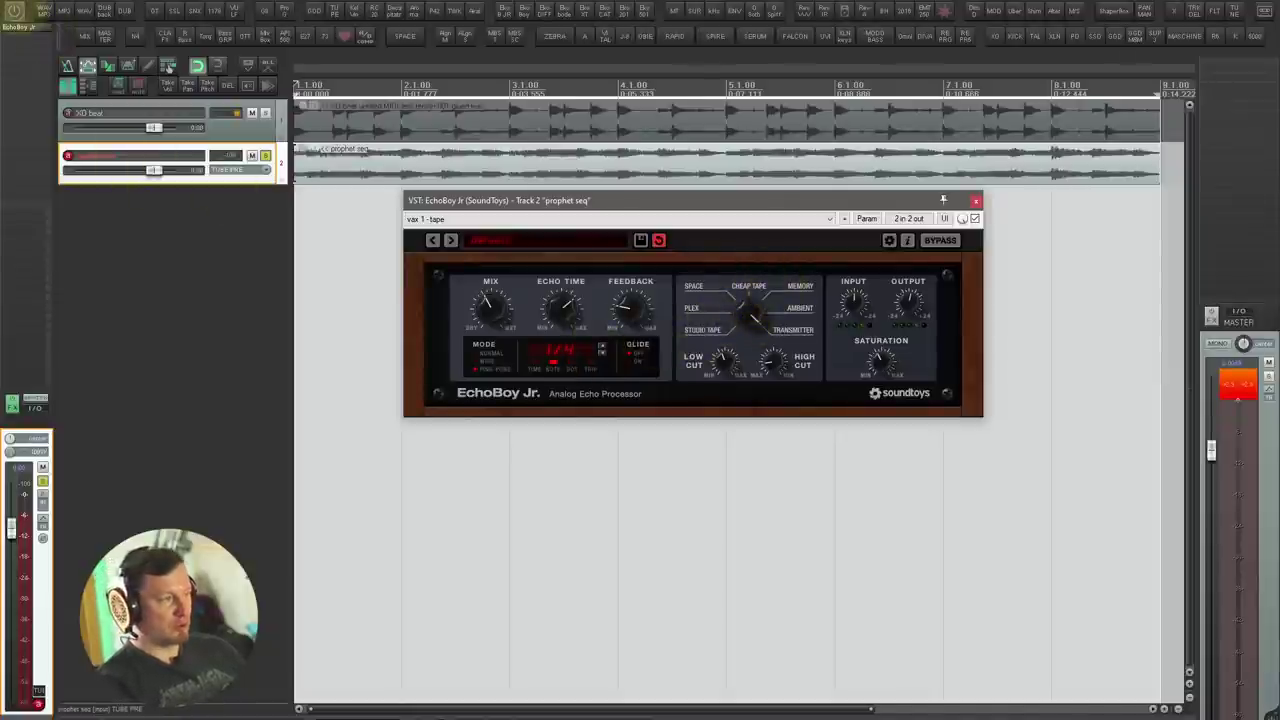
Step: Replace EchoBoy Jr. on the prophet seq track with Delay TAPE-201 and show its advanced controls
alt+click(23, 28)
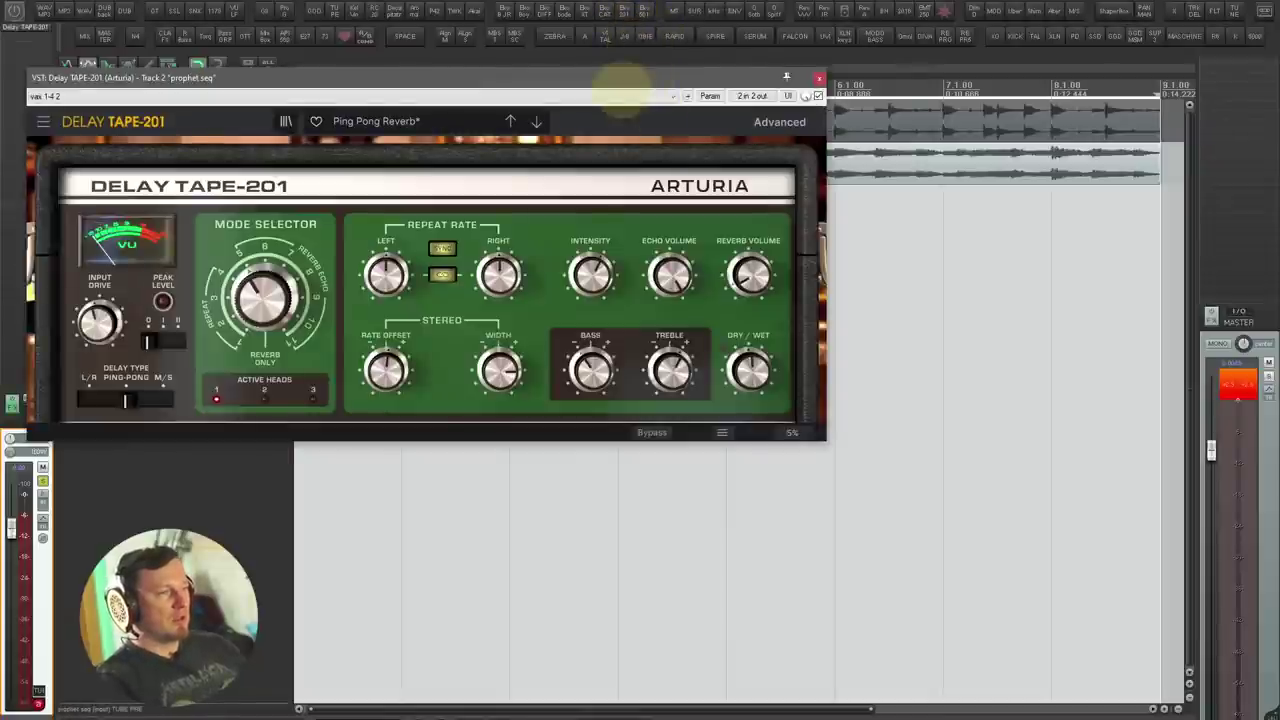
drag(592, 77, 903, 128)
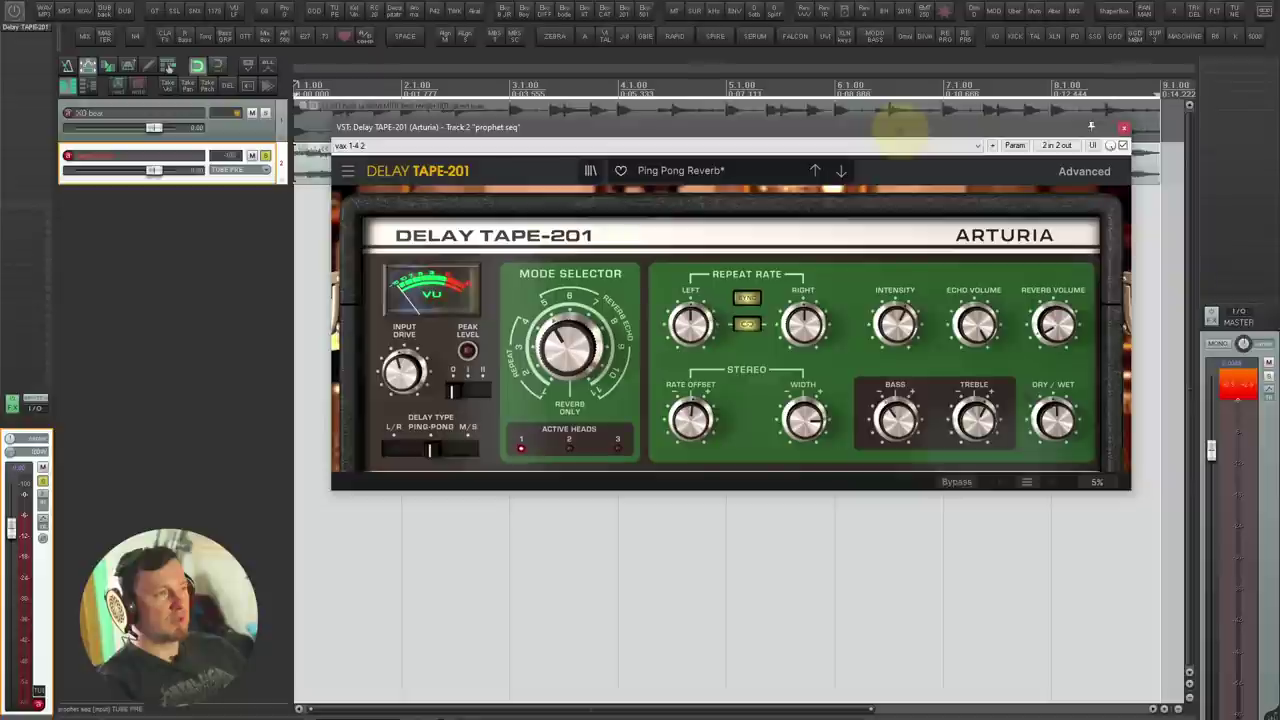
click(1084, 171)
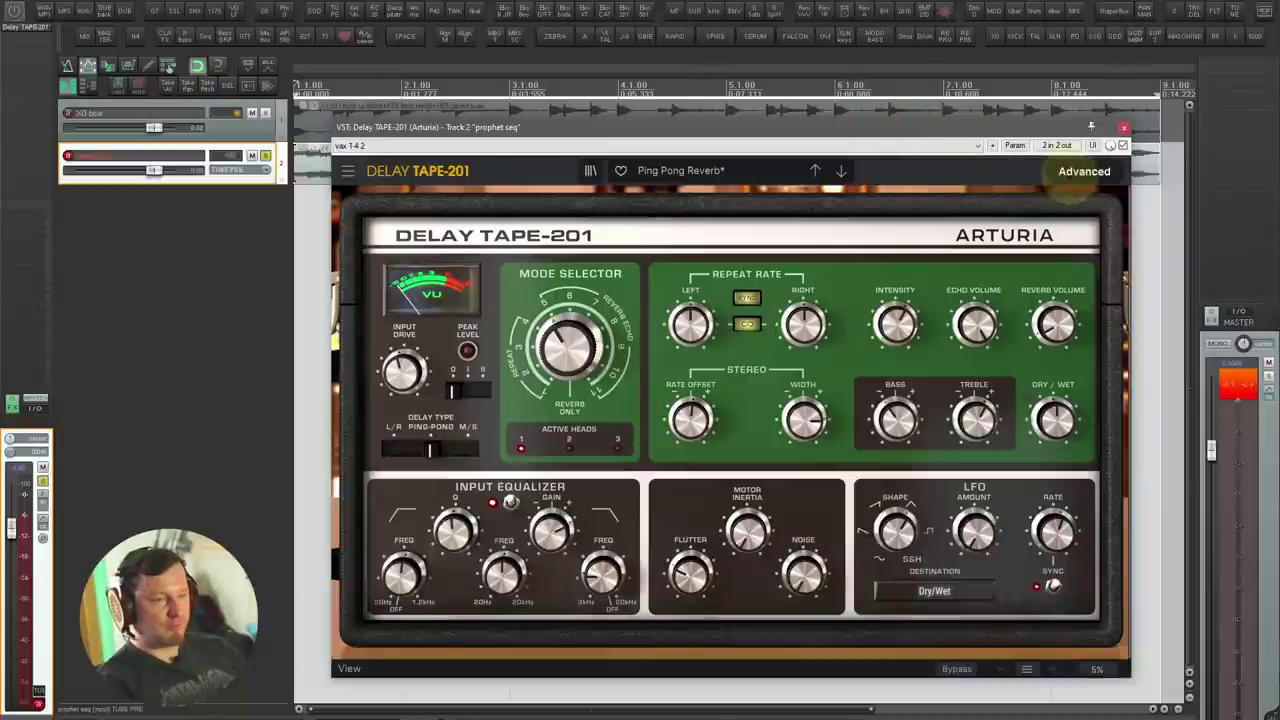
drag(1030, 126, 1028, 120)
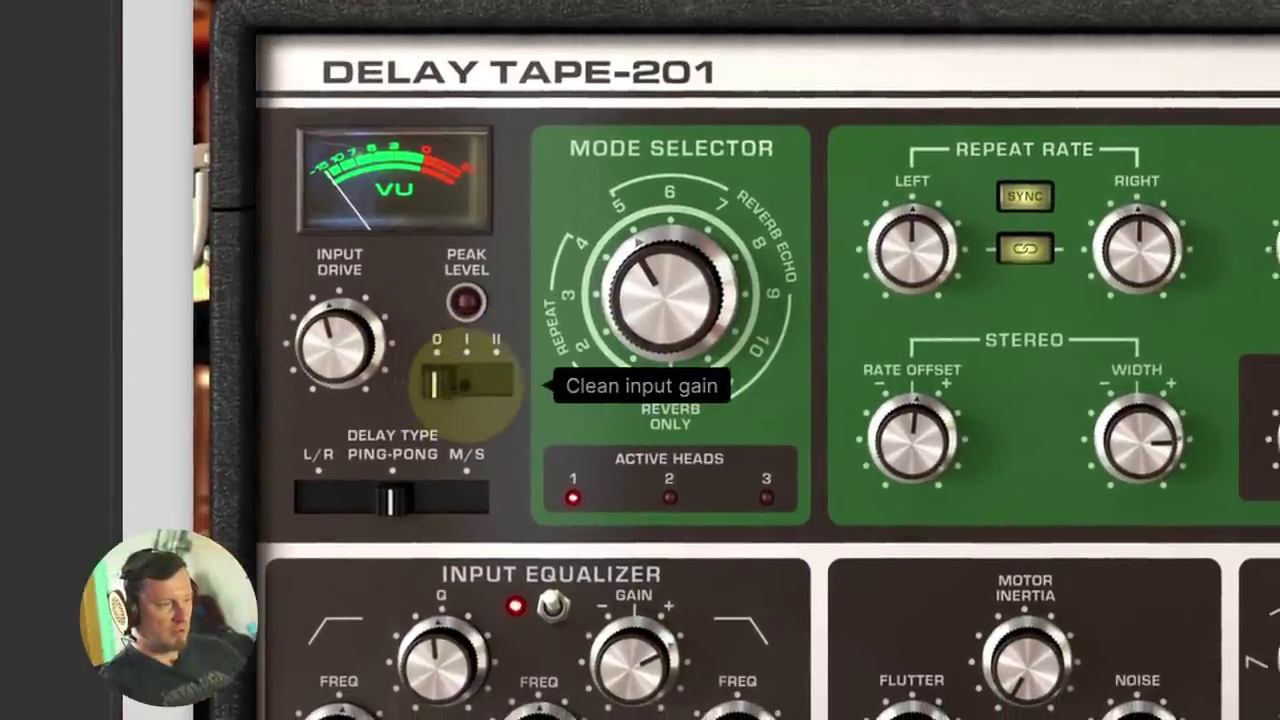
Step: Cycle Delay TAPE-201's preamp model through I and II, then back to 0 (clean input gain)
click(457, 383)
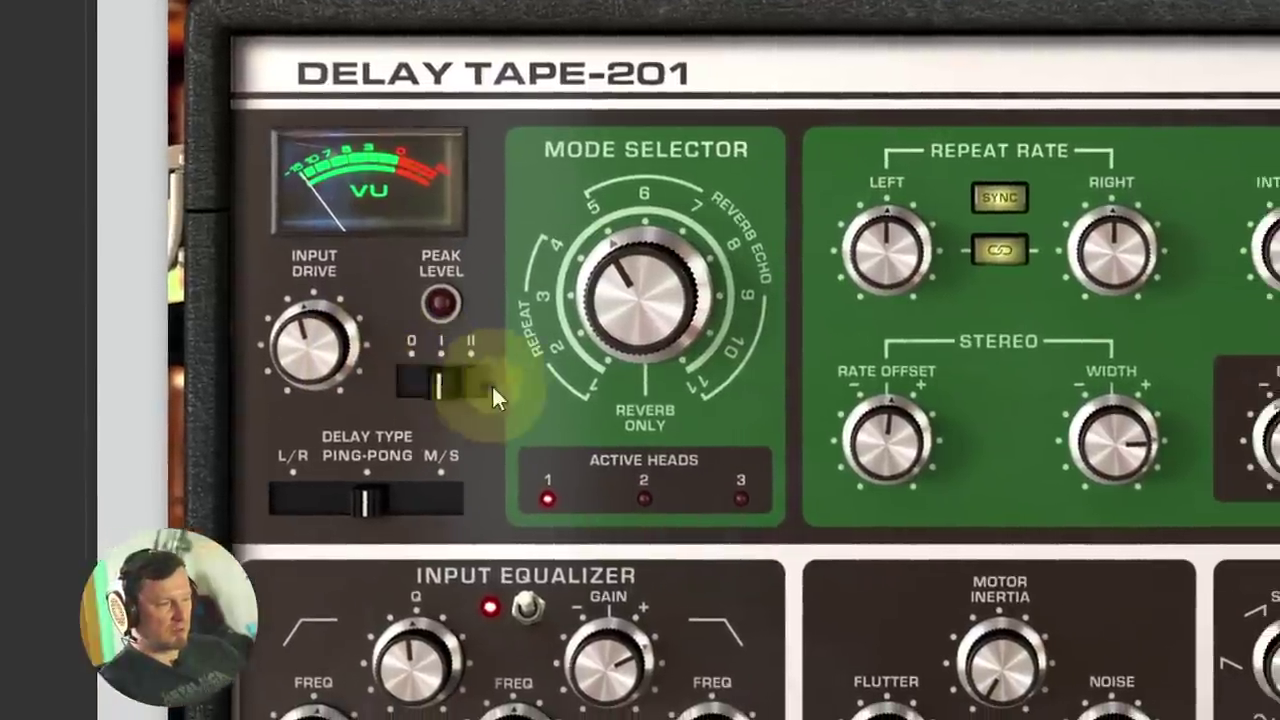
click(472, 390)
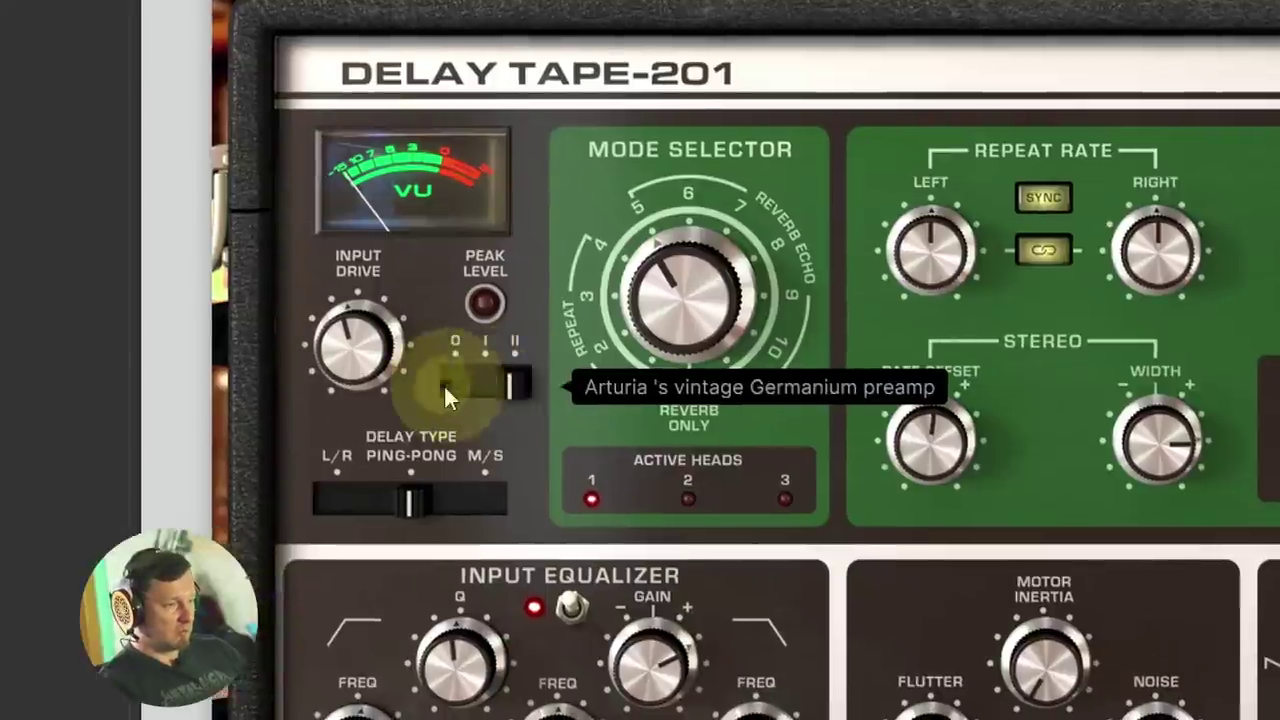
click(424, 387)
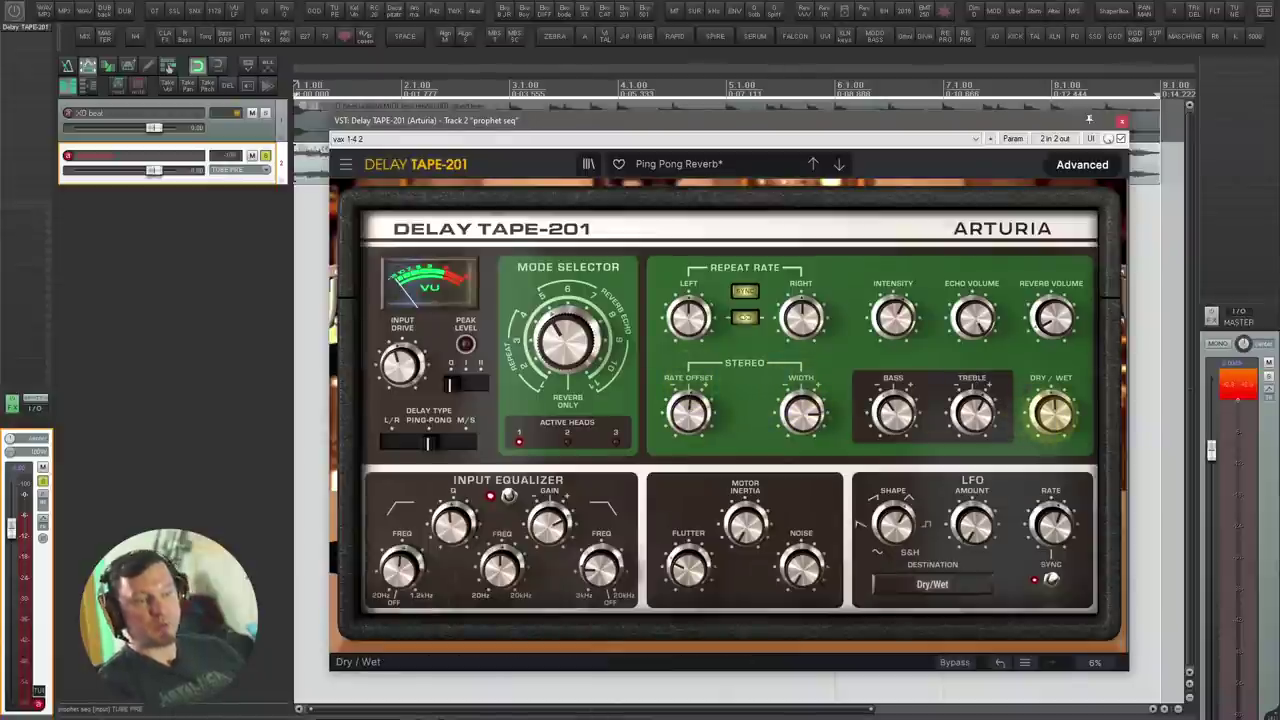
Step: Reduce Delay TAPE-201's Input Drive and narrow its Stereo Width while the synth loop plays
key(space)
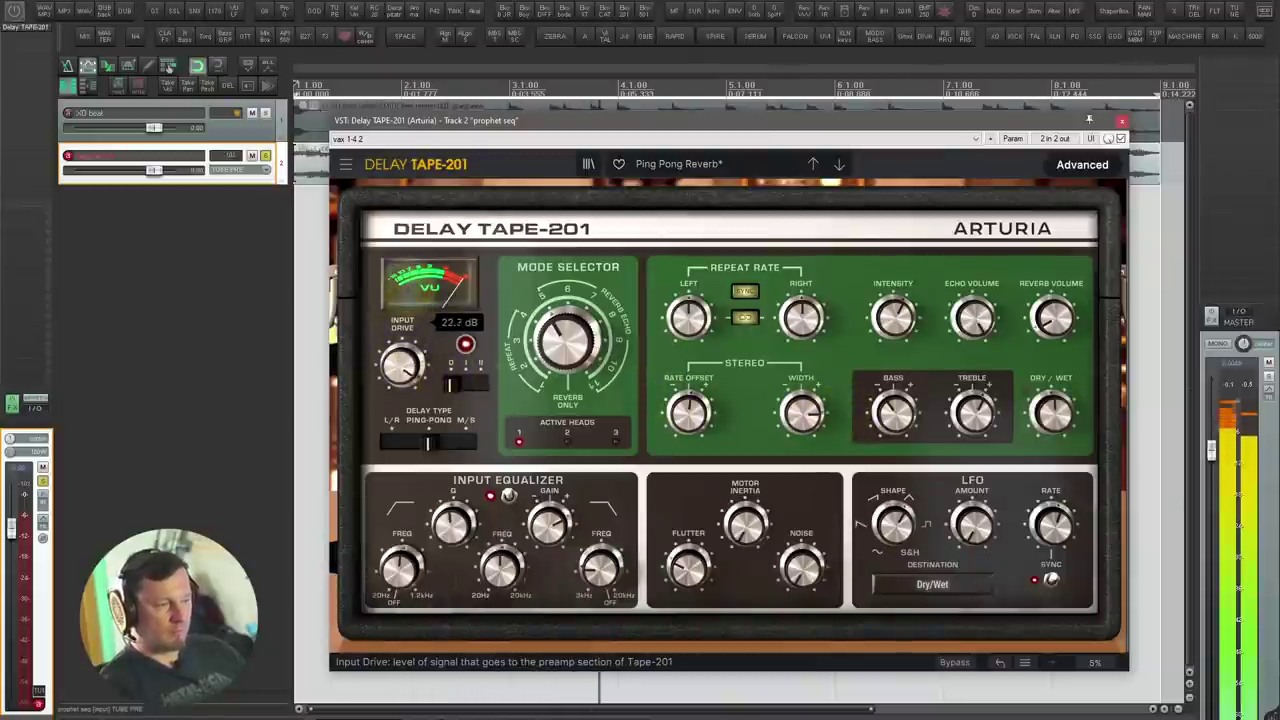
drag(401, 365, 401, 395)
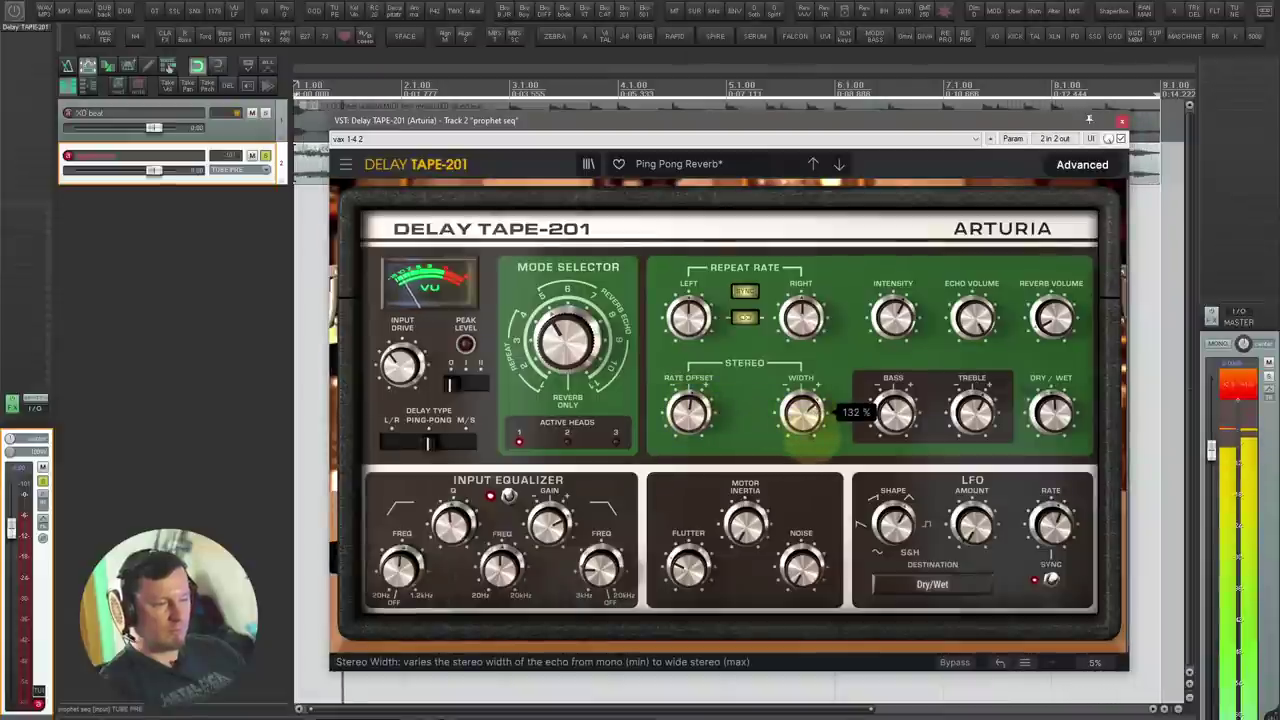
drag(812, 487, 808, 412)
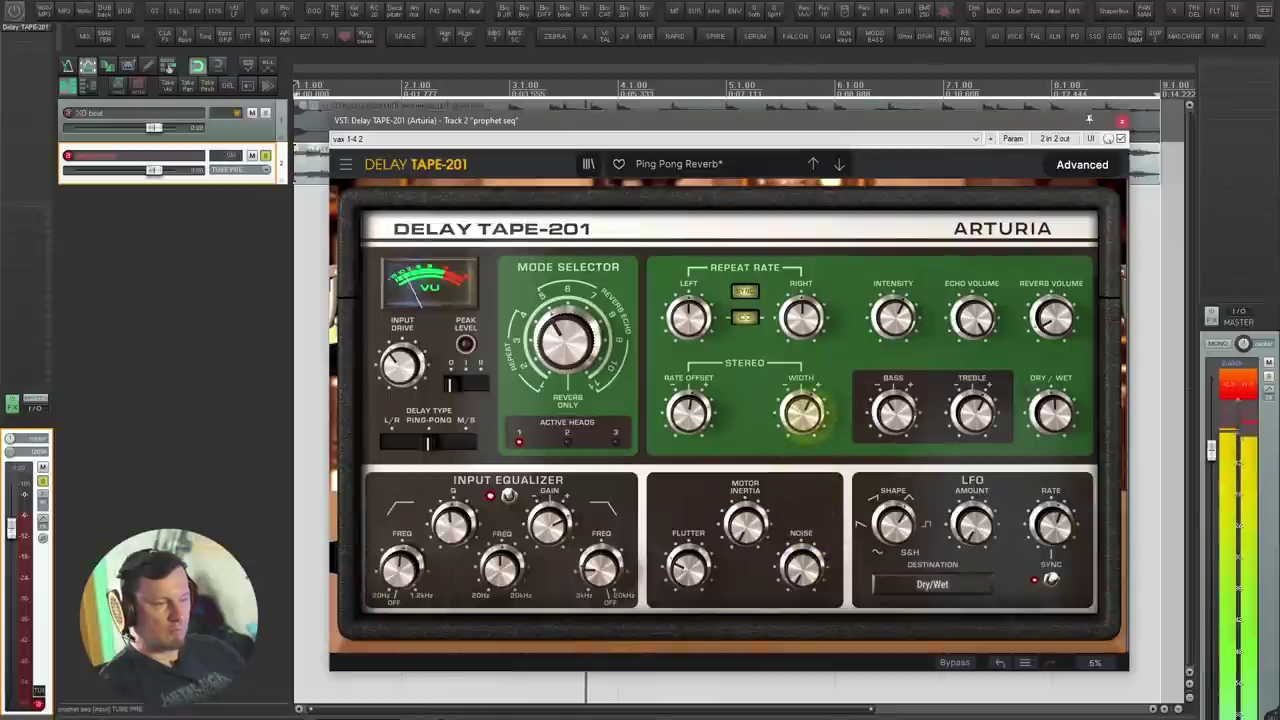
Step: Switch Delay TAPE-201's preamp to model I, raise the Treble and adjust the echo Intensity during playback
mouse_move(1050, 290)
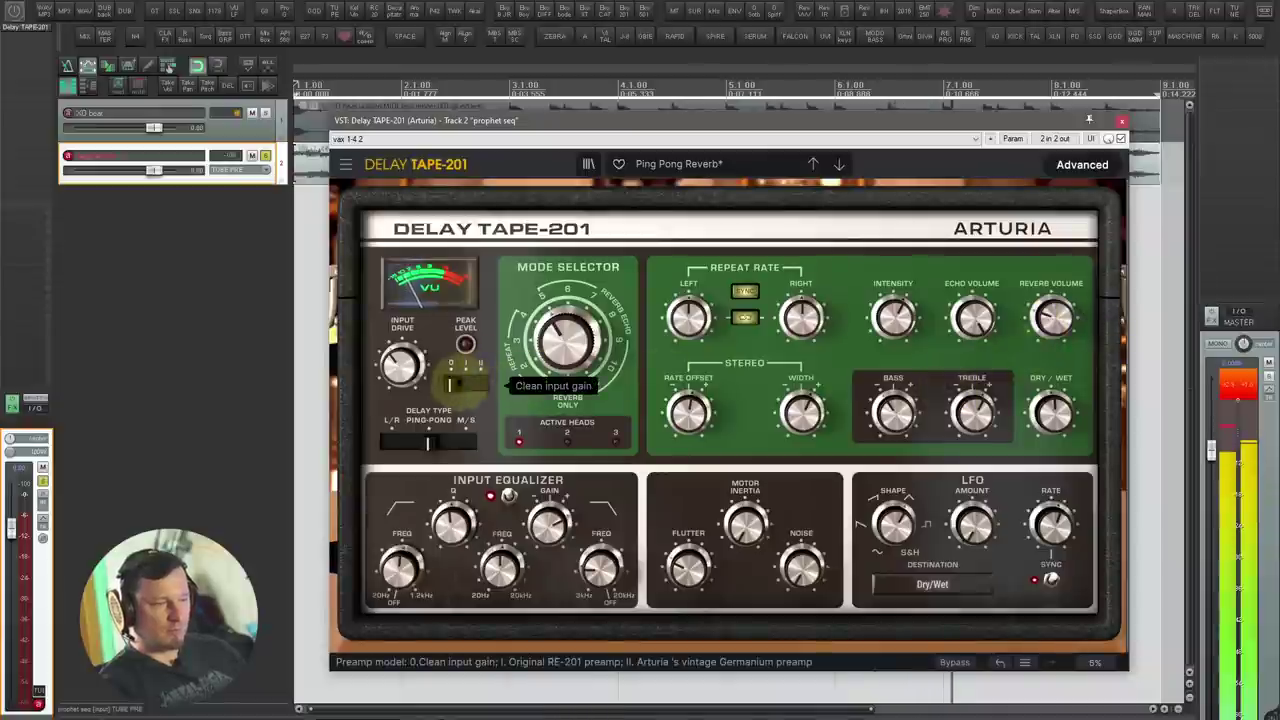
click(465, 385)
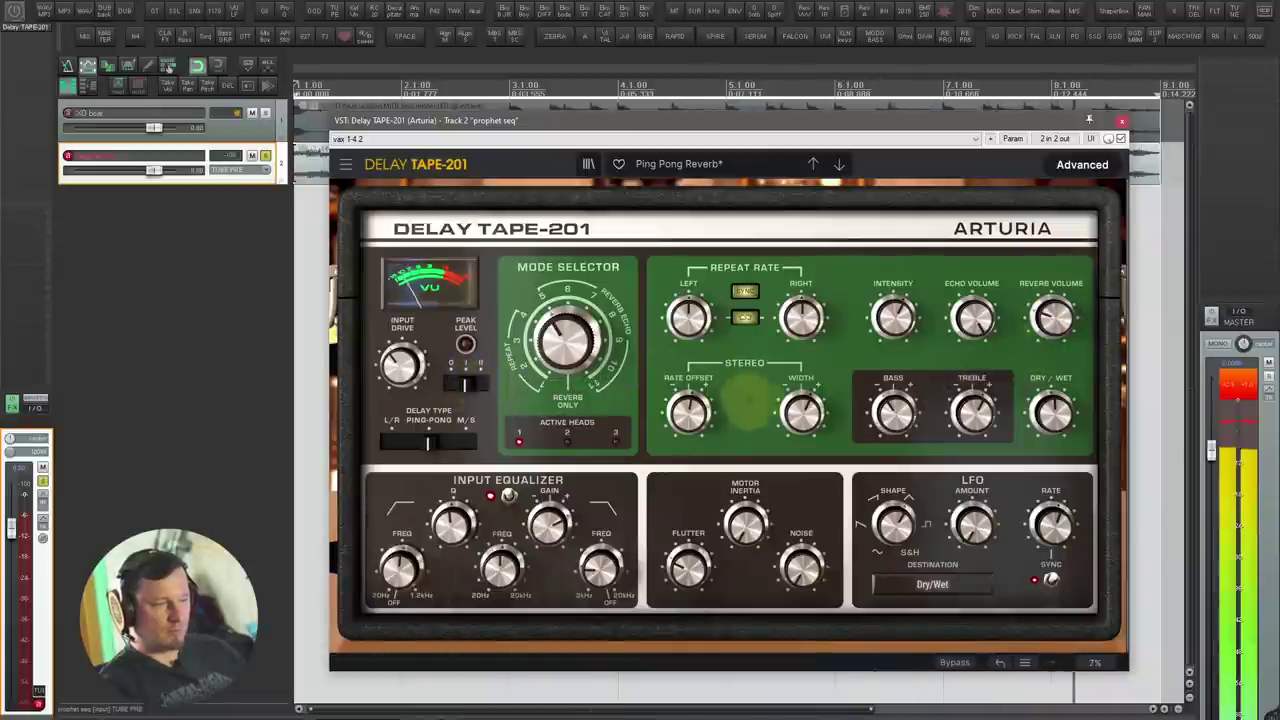
mouse_move(974, 408)
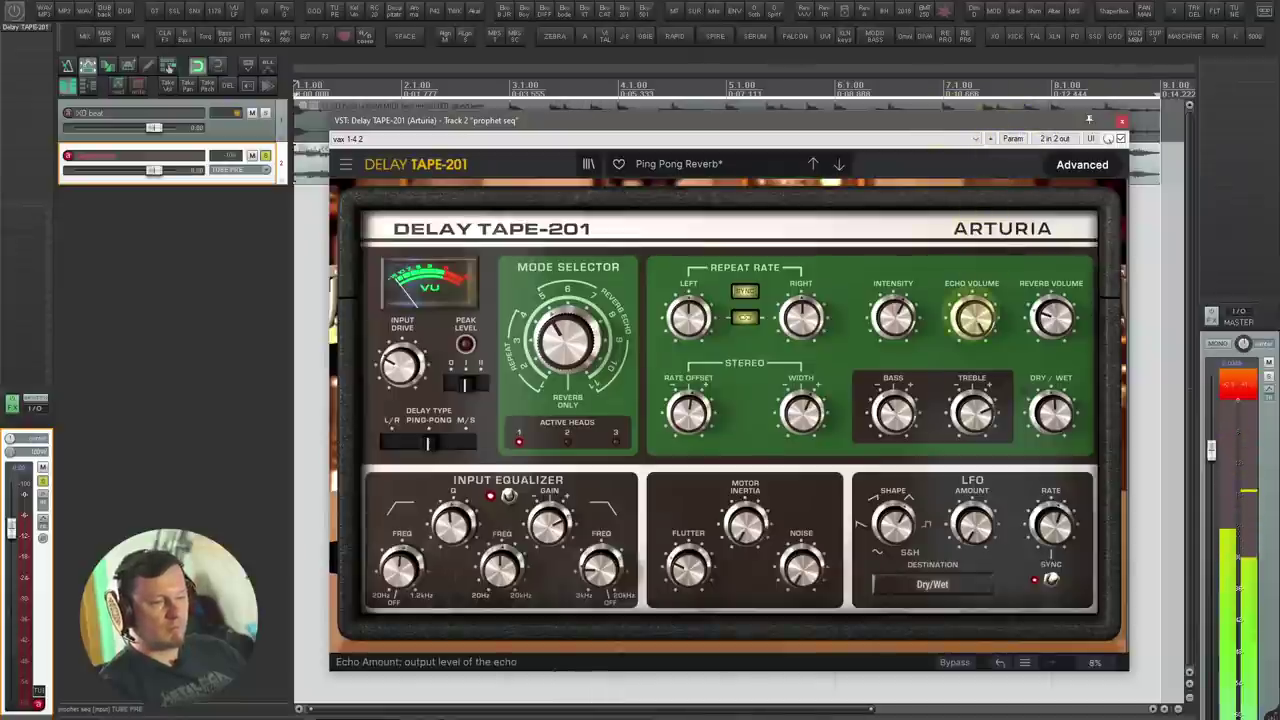
drag(893, 318, 893, 240)
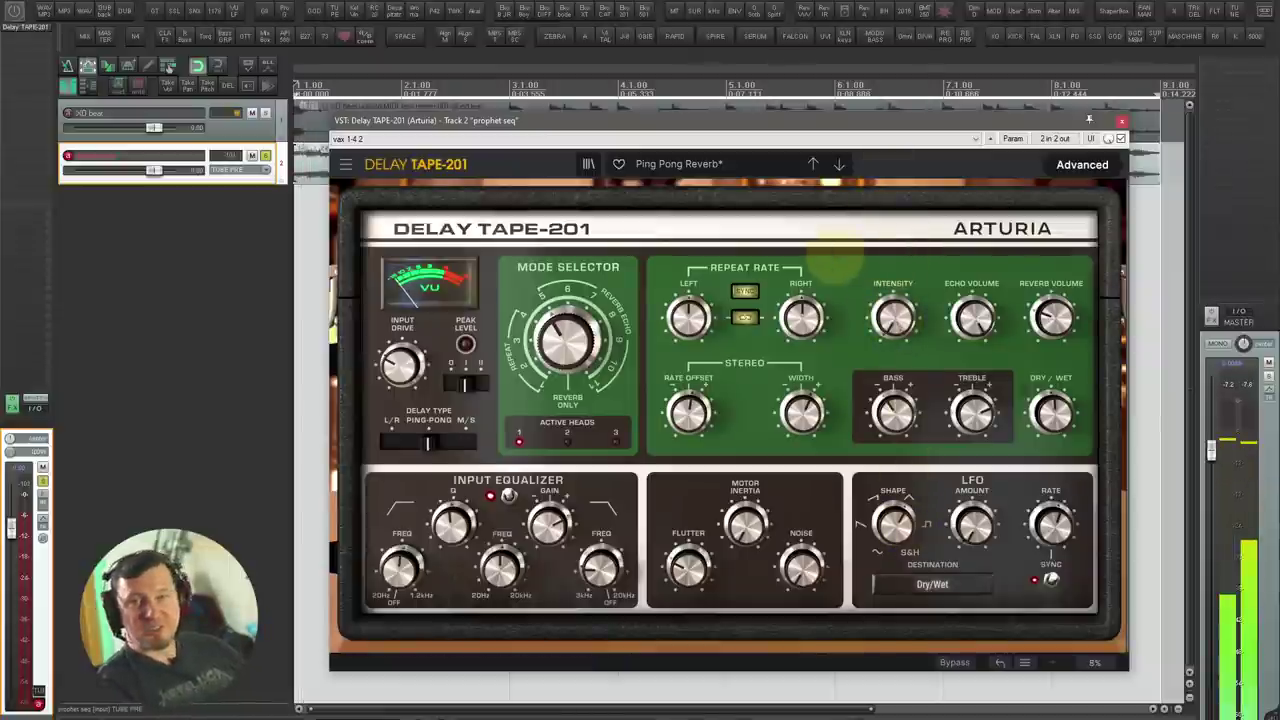
Step: Replace Delay TAPE-201 on the prophet seq track with the Diffuse delay and place its window over the arrangement
click(15, 12)
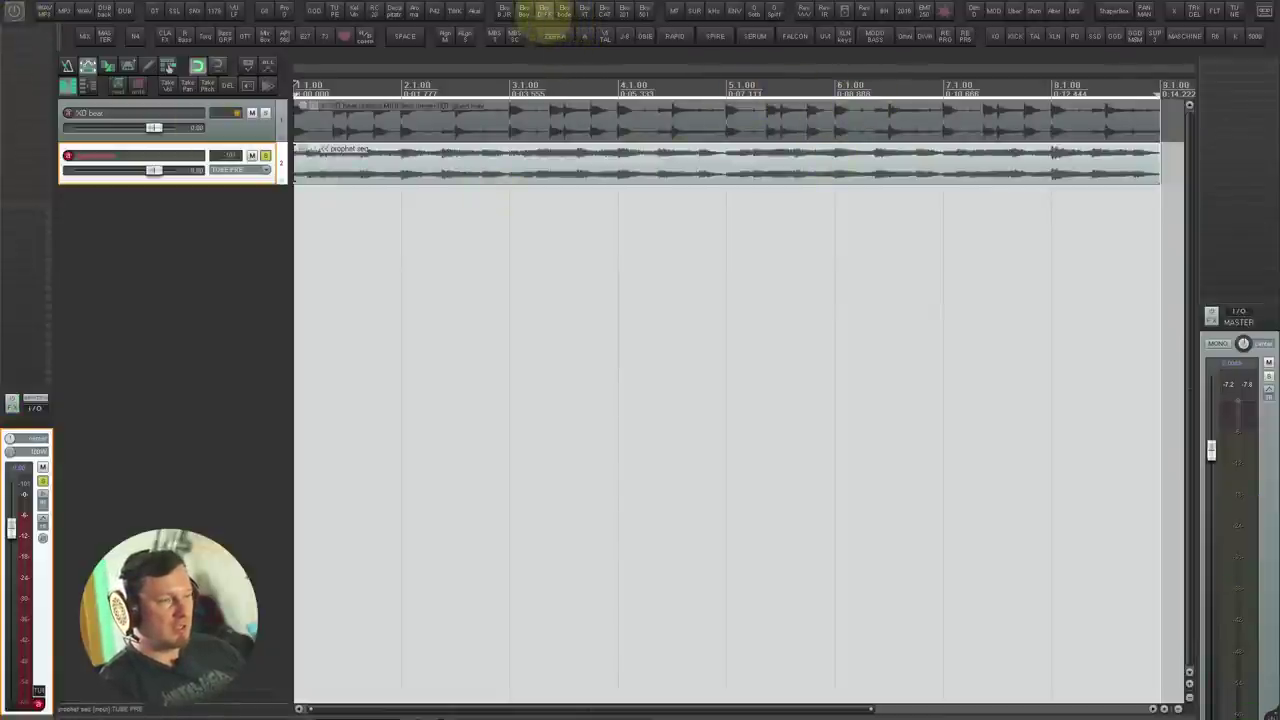
click(544, 12)
drag(411, 4, 704, 122)
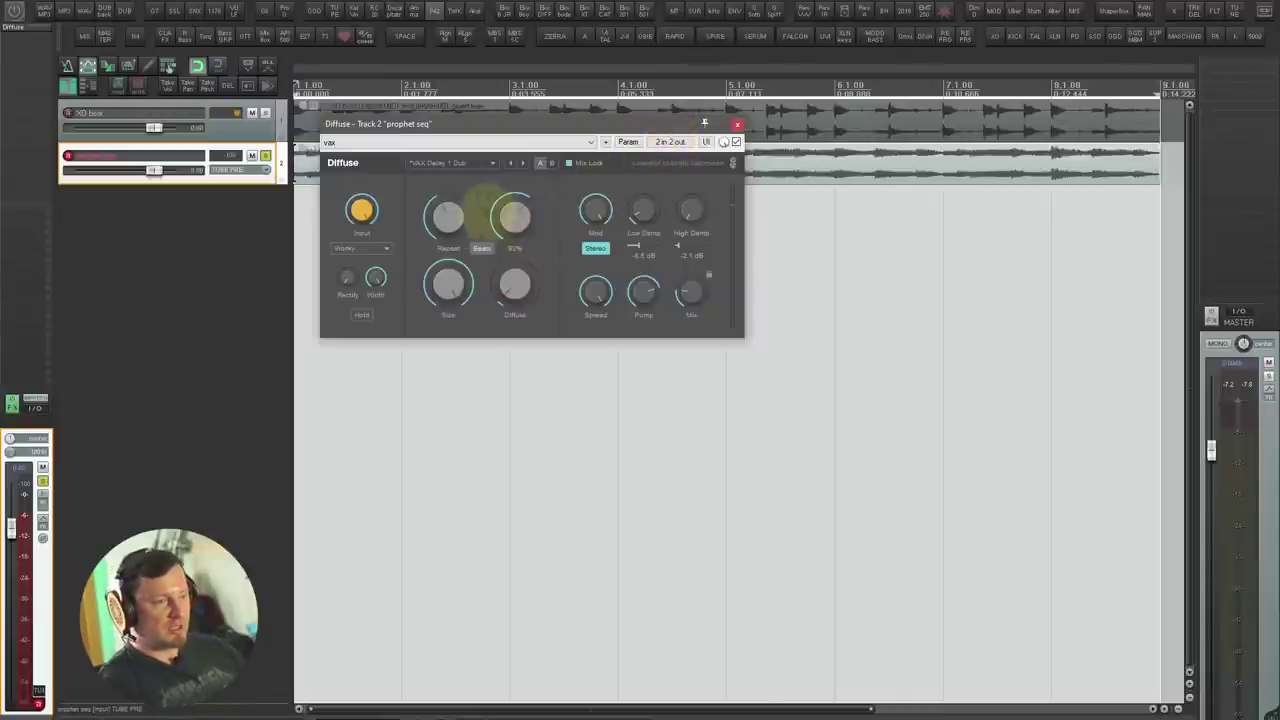
Step: Examine the available delay pattern modes in Diffuse, keeping Wonky selected
mouse_move(454, 222)
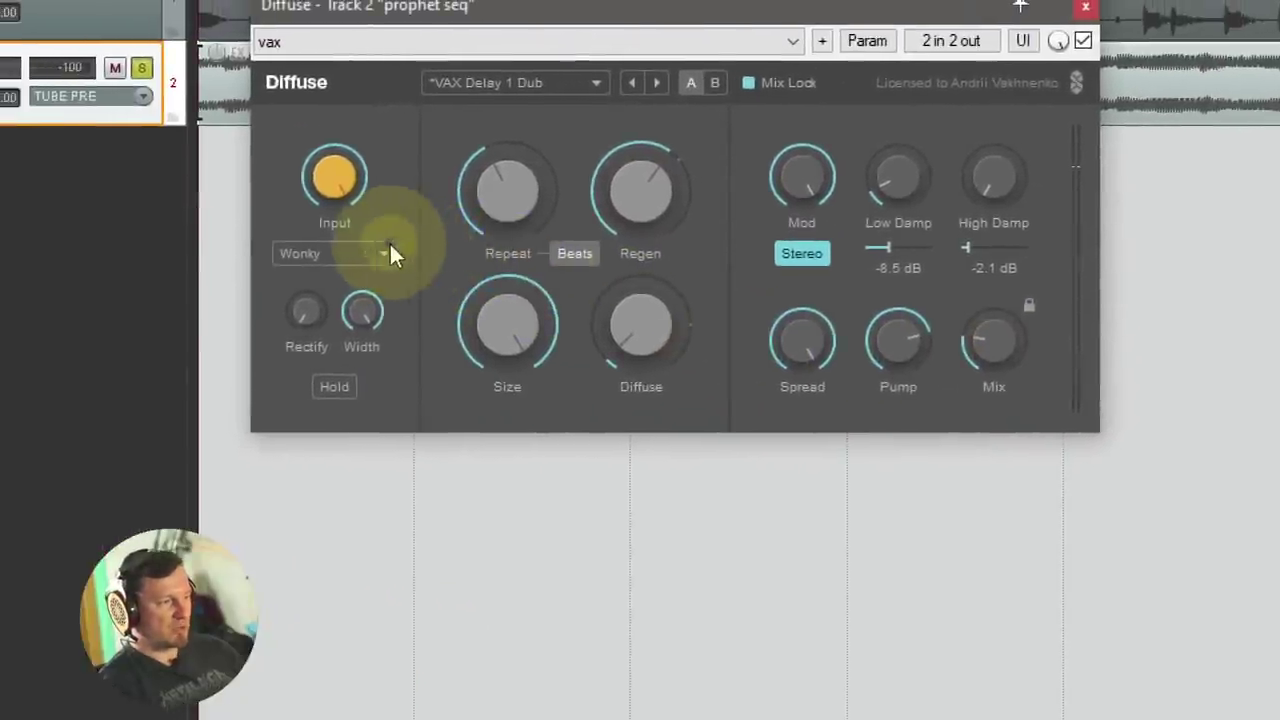
click(389, 251)
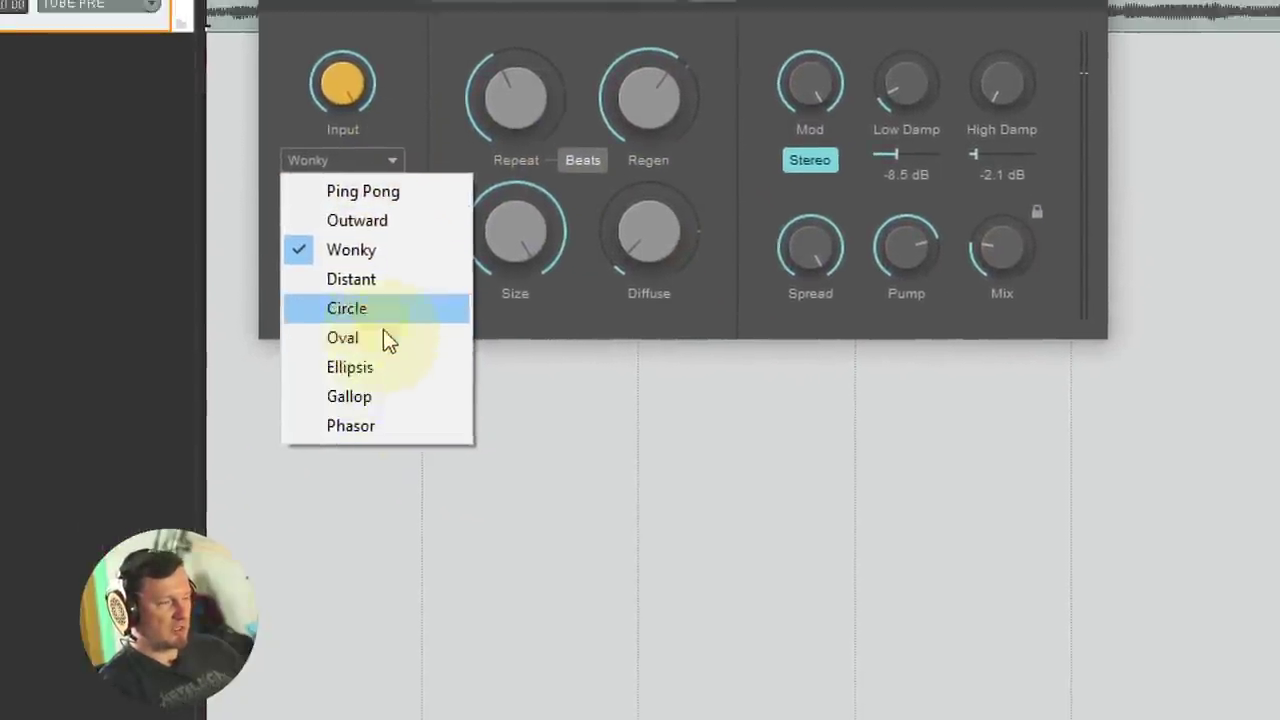
click(405, 157)
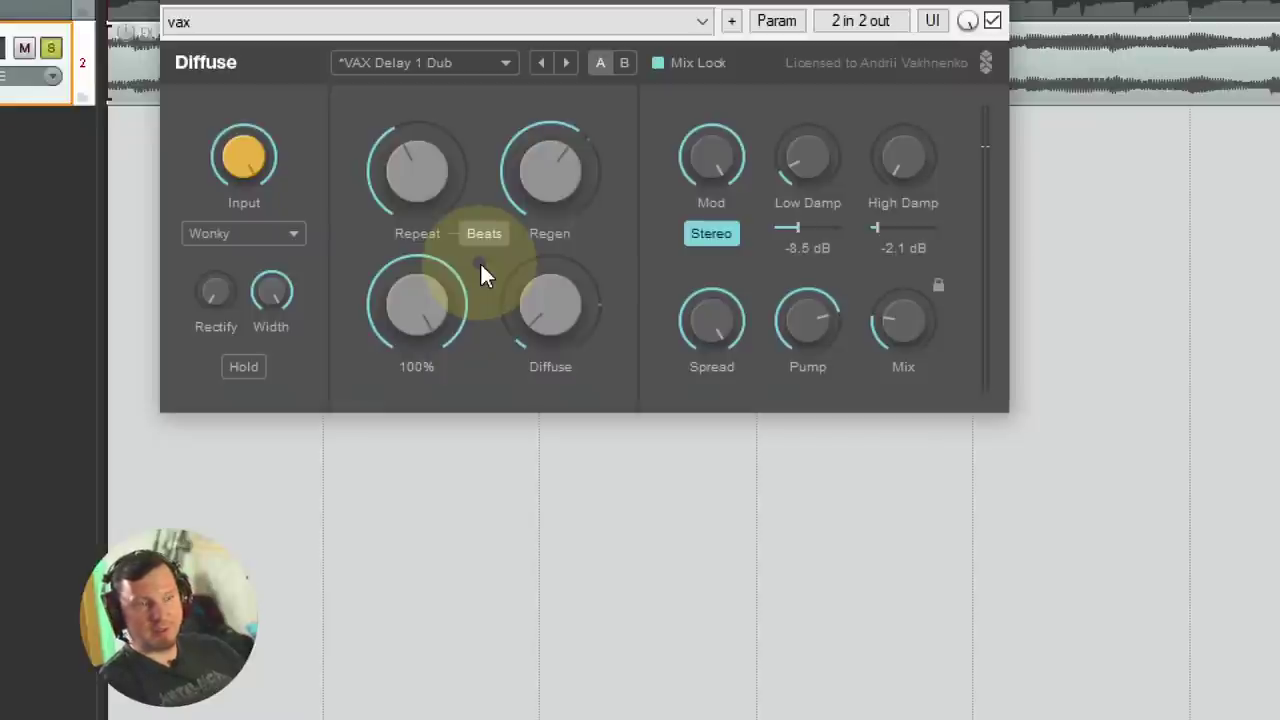
Step: During playback, lower Diffuse's Regen, raise its Diffuse amount, and set Pump to 93% and Mix to 38.4%
drag(550, 305, 529, 234)
drag(505, 351, 505, 355)
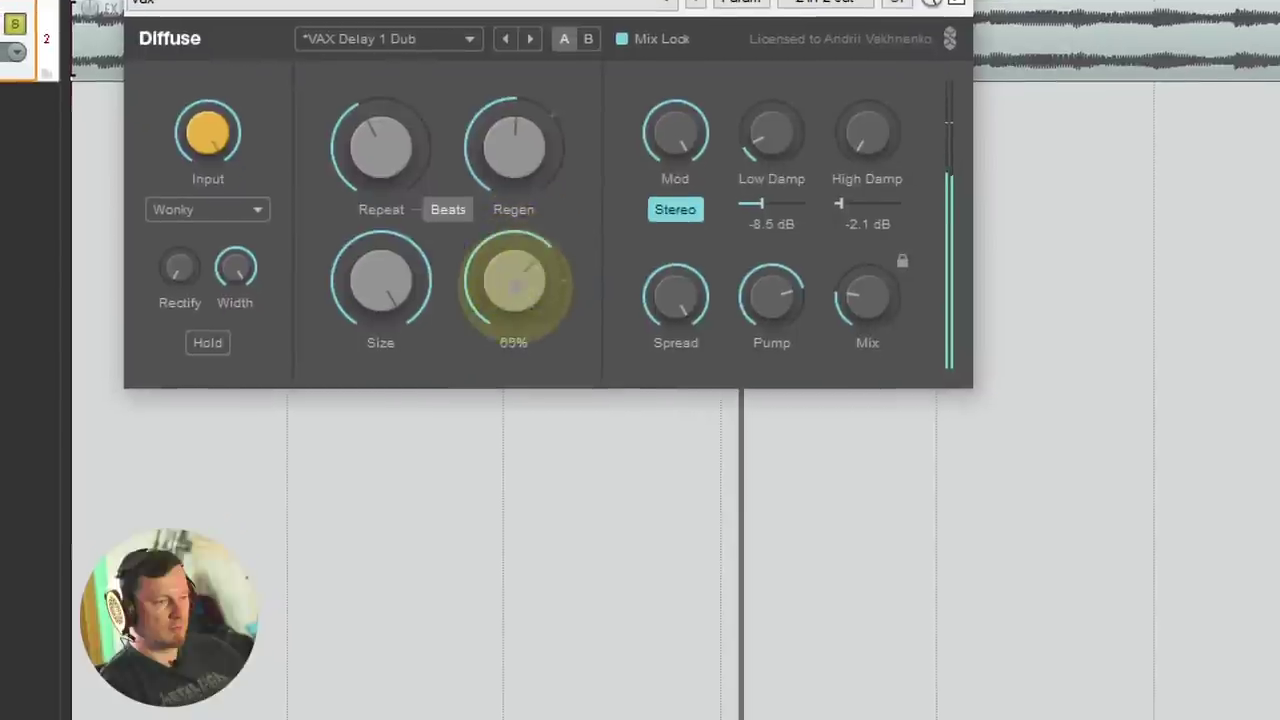
drag(515, 287, 515, 292)
drag(793, 290, 793, 273)
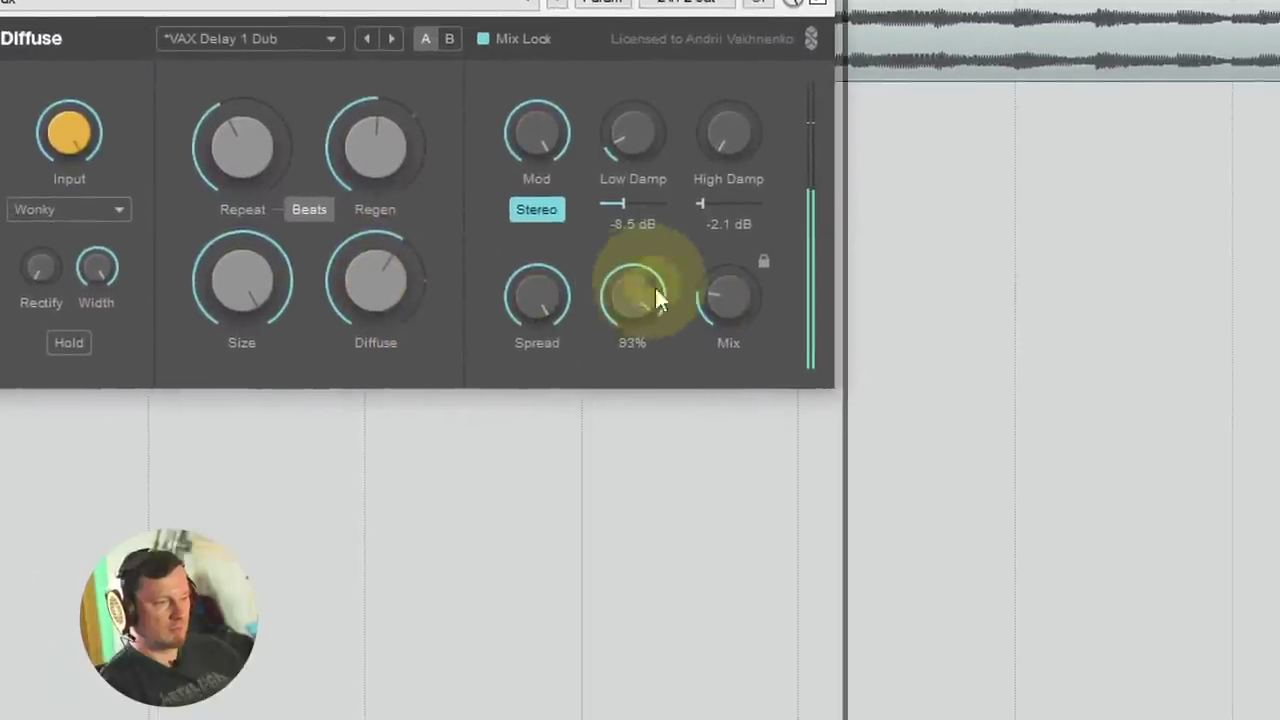
drag(721, 298, 720, 304)
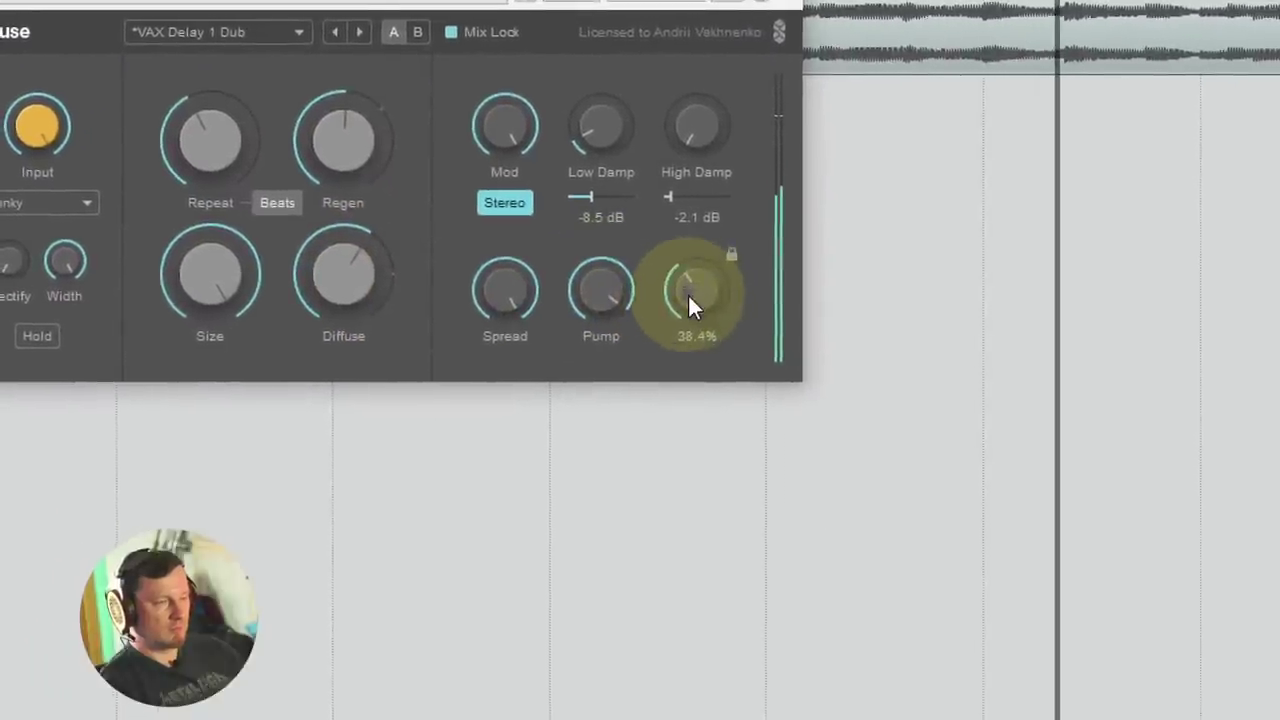
Step: Set Diffuse's High Damp level to -1.9 dB and try different Rectify amounts before stopping playback
drag(700, 138, 677, 196)
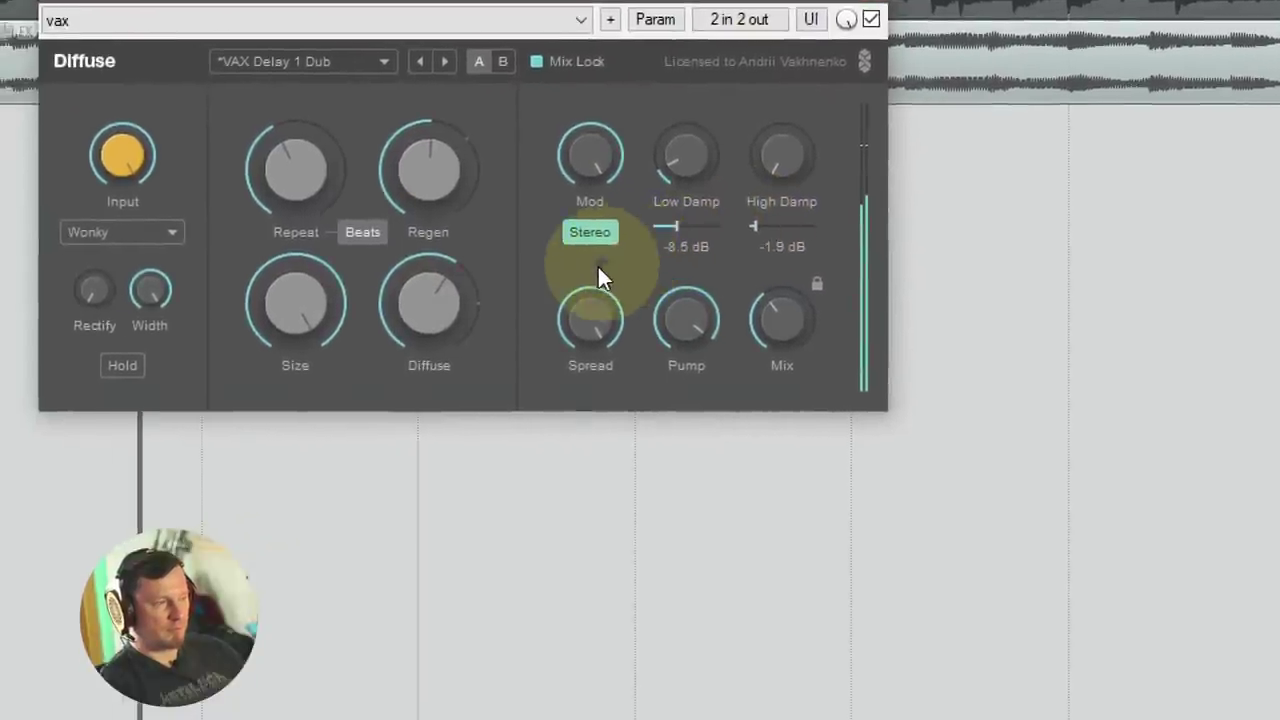
click(243, 310)
click(232, 285)
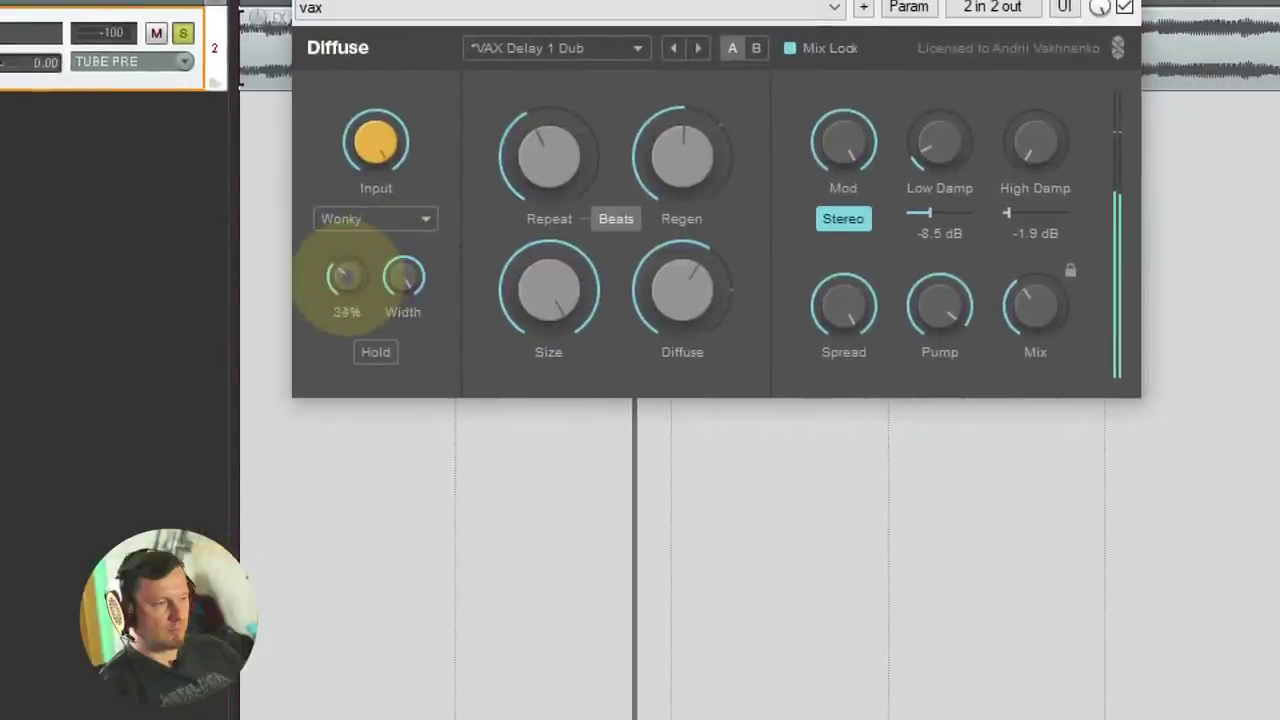
drag(345, 278, 345, 284)
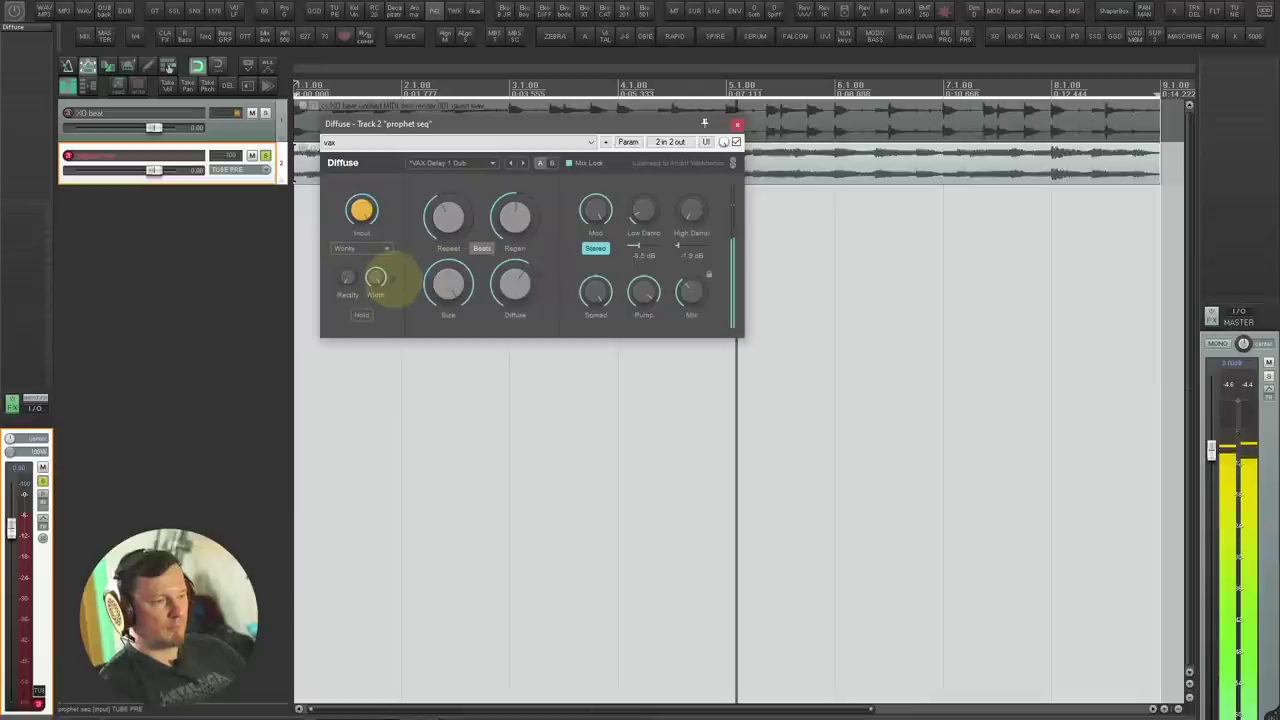
key(space)
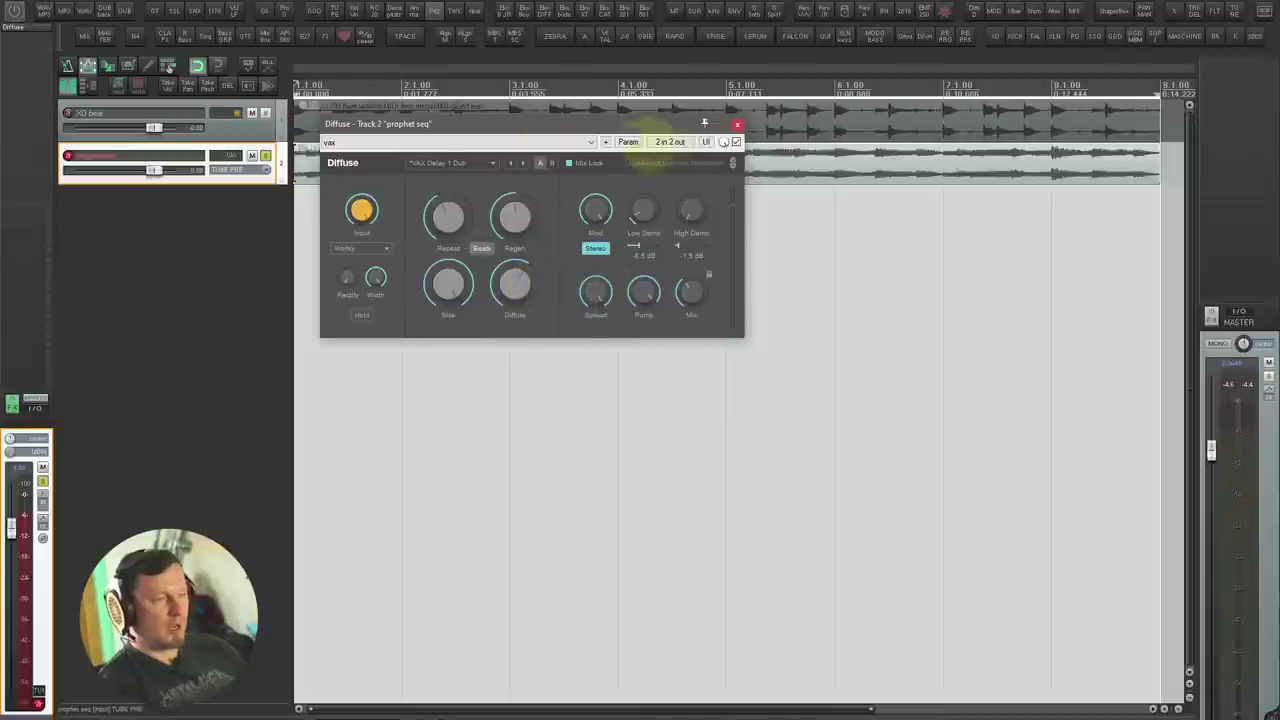
Step: Replace Diffuse on the prophet seq track with ValhallaShimmer and place its window over the arrangement
alt+click(30, 27)
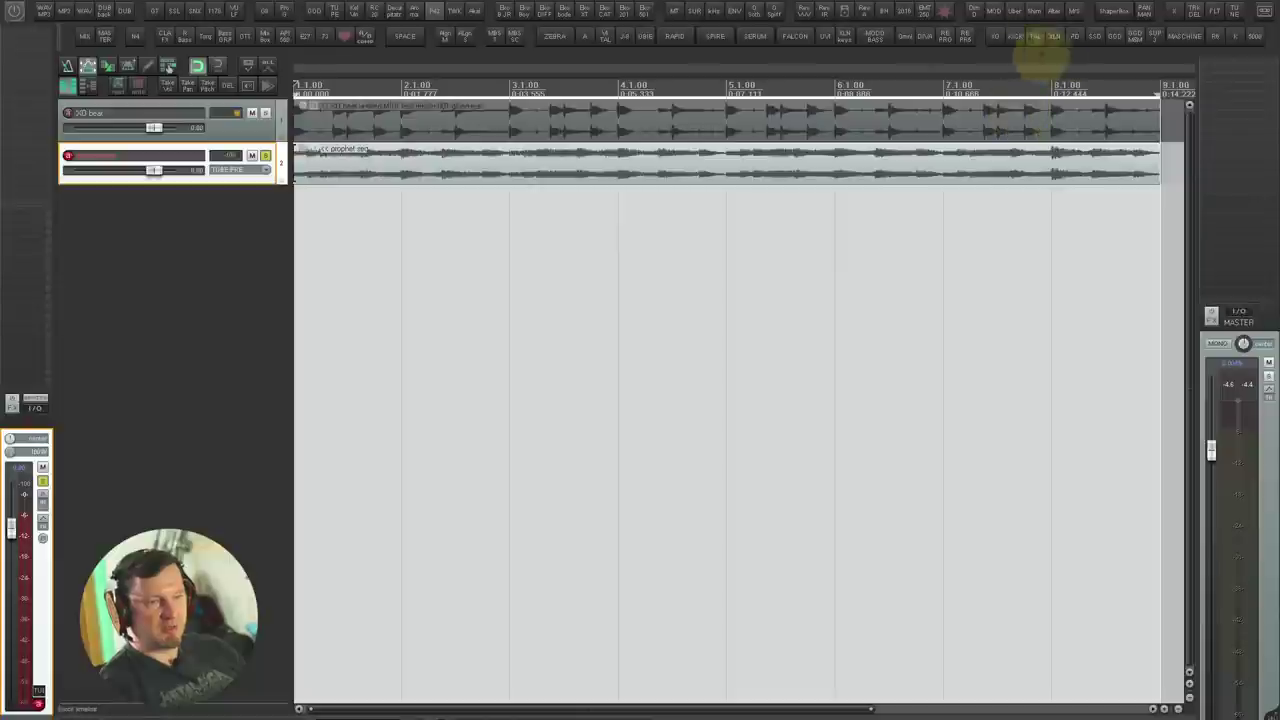
click(1034, 10)
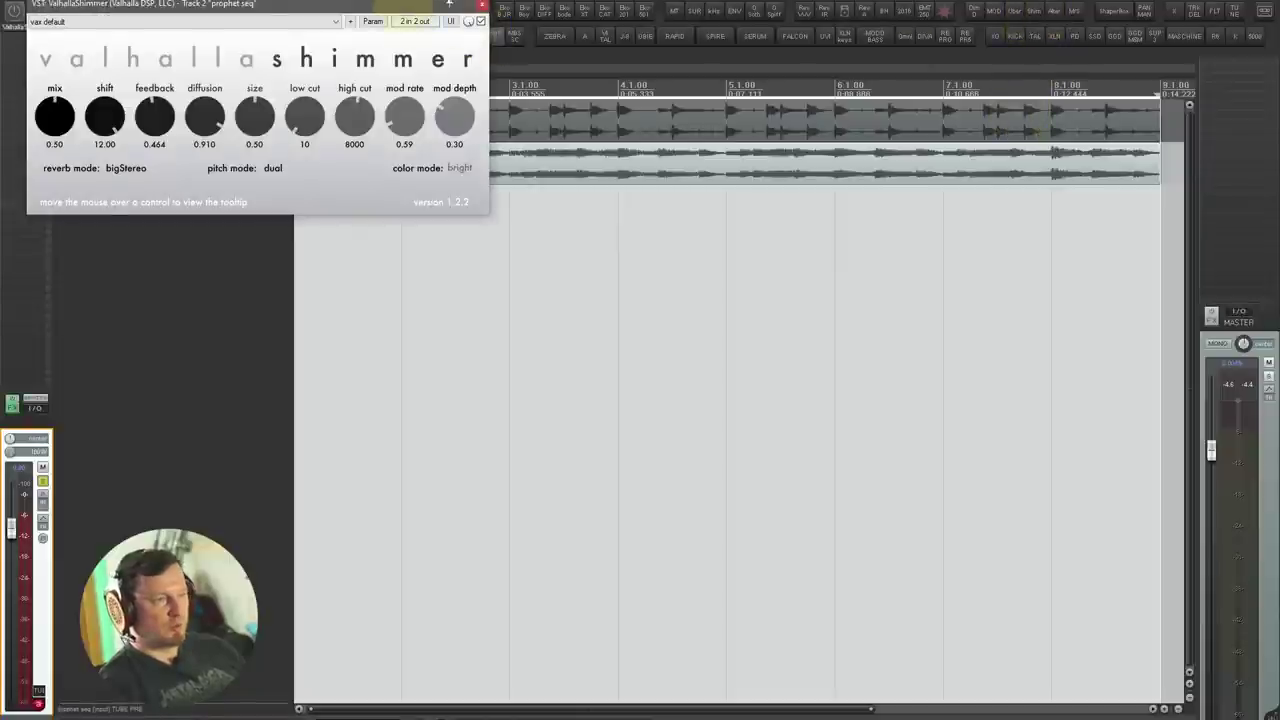
drag(396, 3, 709, 145)
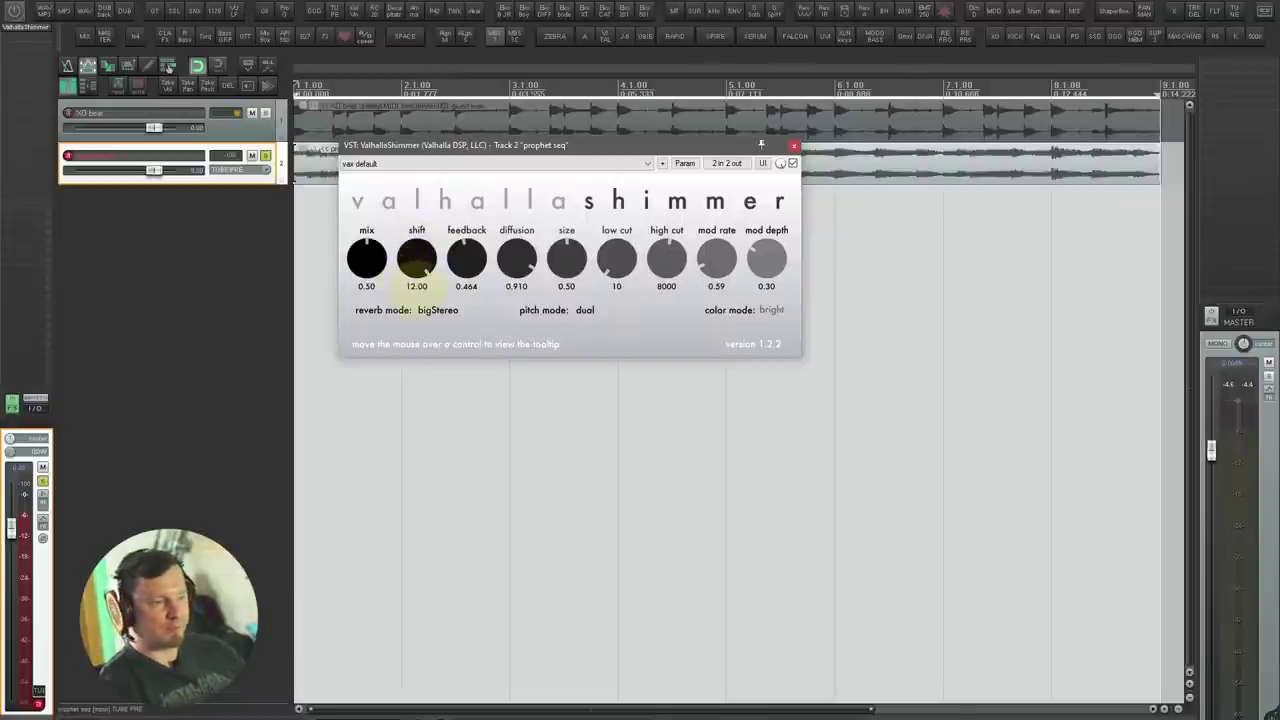
Step: Play the prophet seq track through ValhallaShimmer and set its mix to 1.00 and shift to -12.00
key(space)
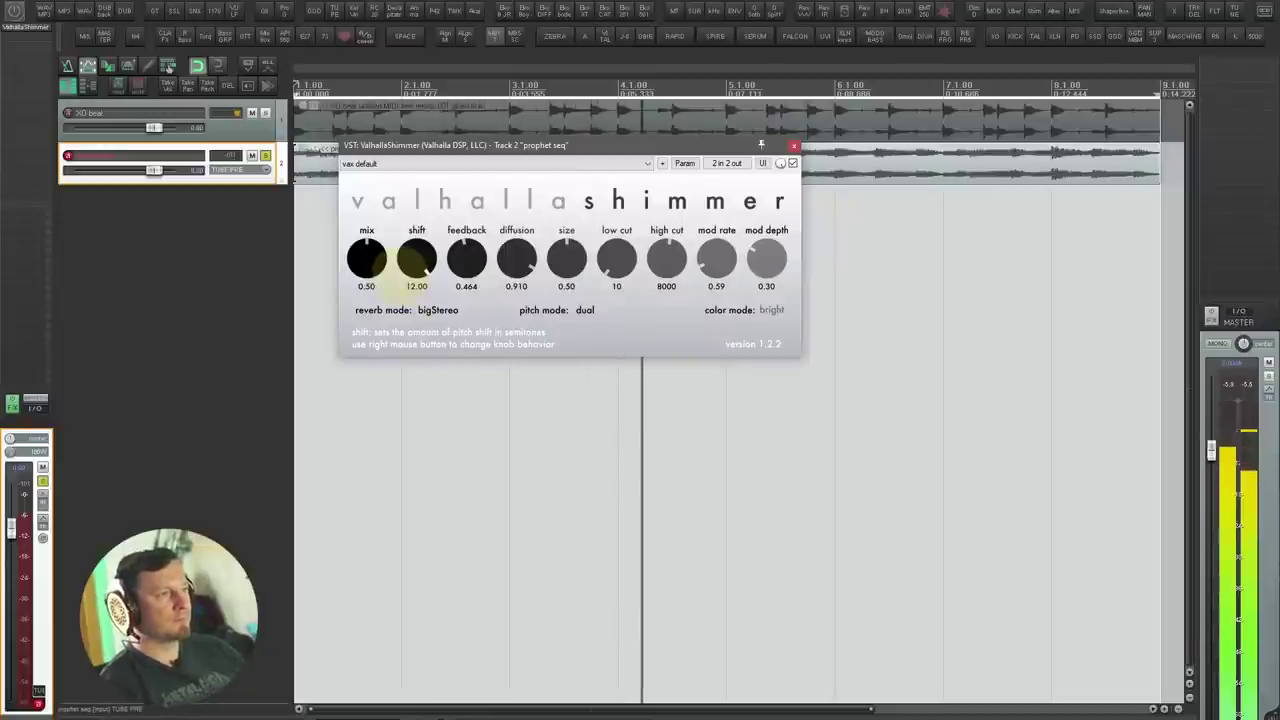
drag(367, 265, 366, 215)
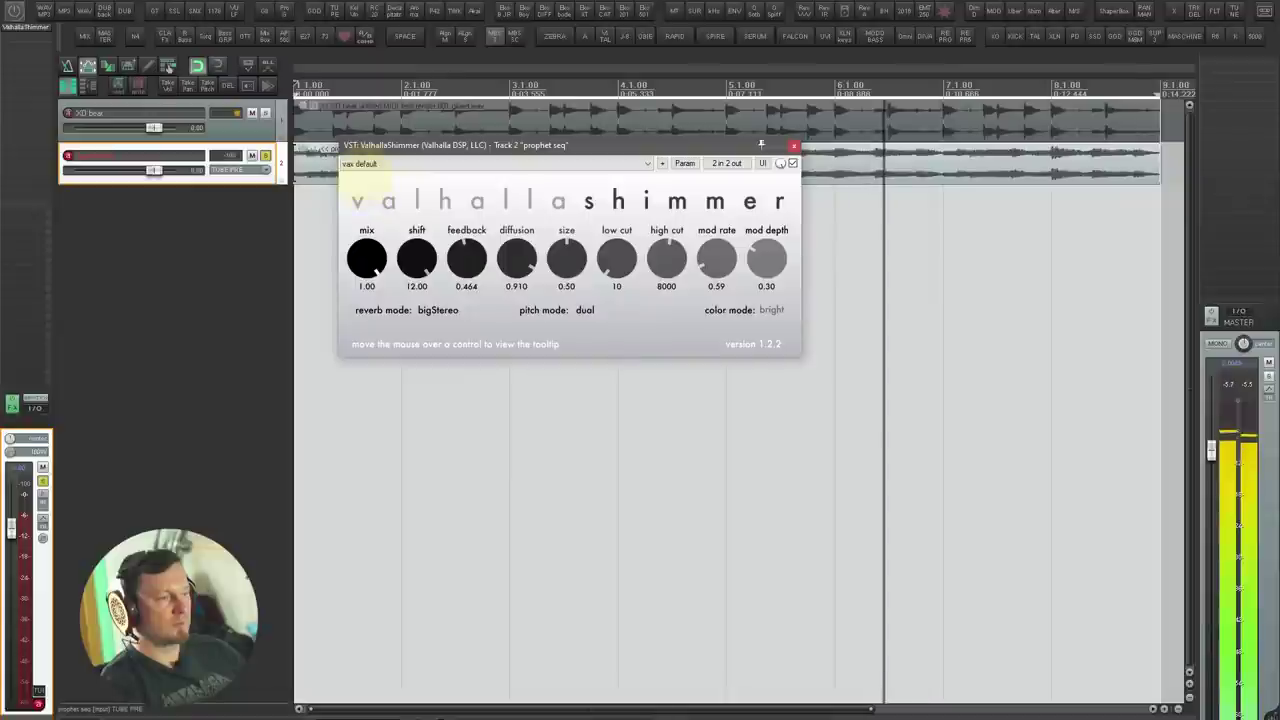
drag(416, 258, 423, 434)
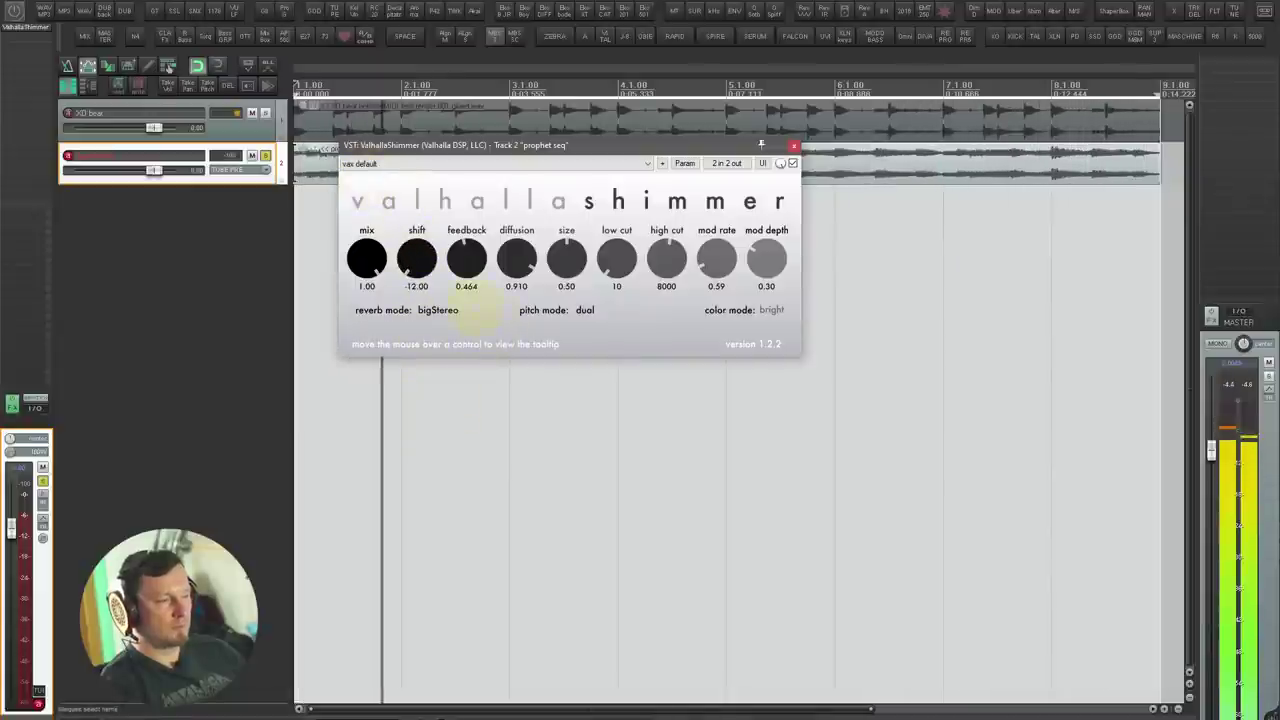
Step: Set ValhallaShimmer's color mode to dark and its pitch mode to dualReverse during playback
click(771, 310)
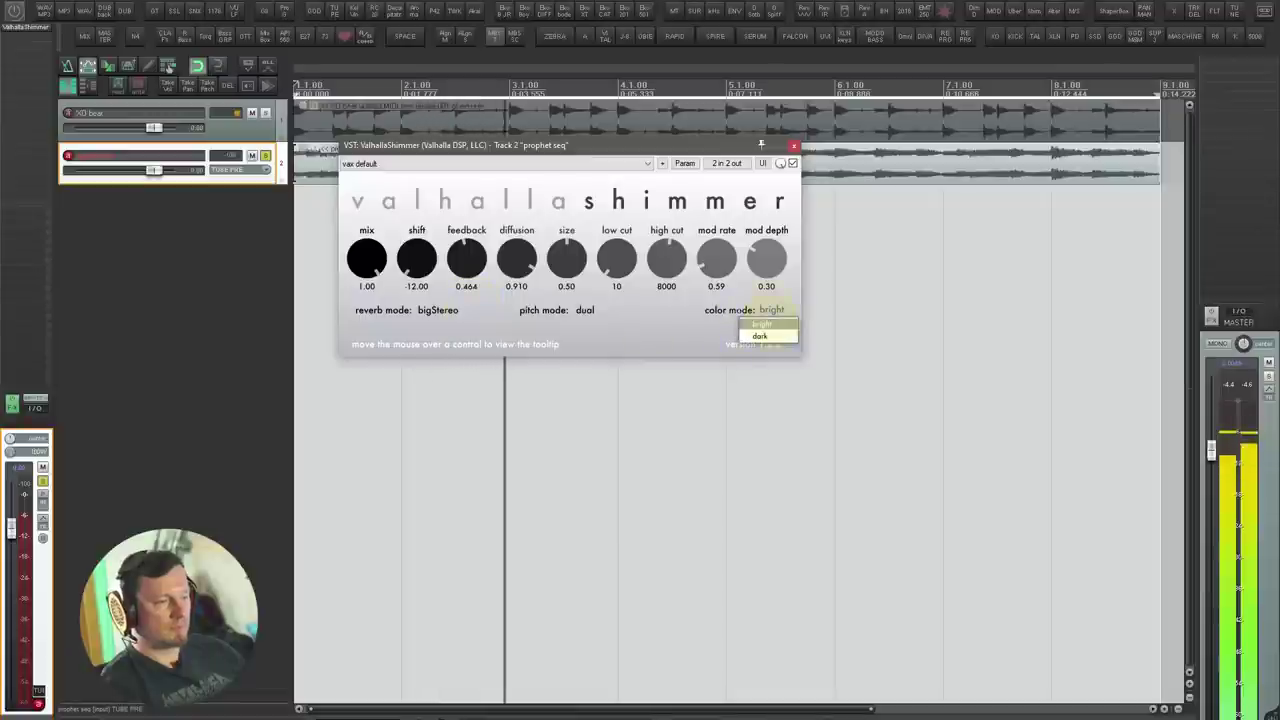
click(760, 336)
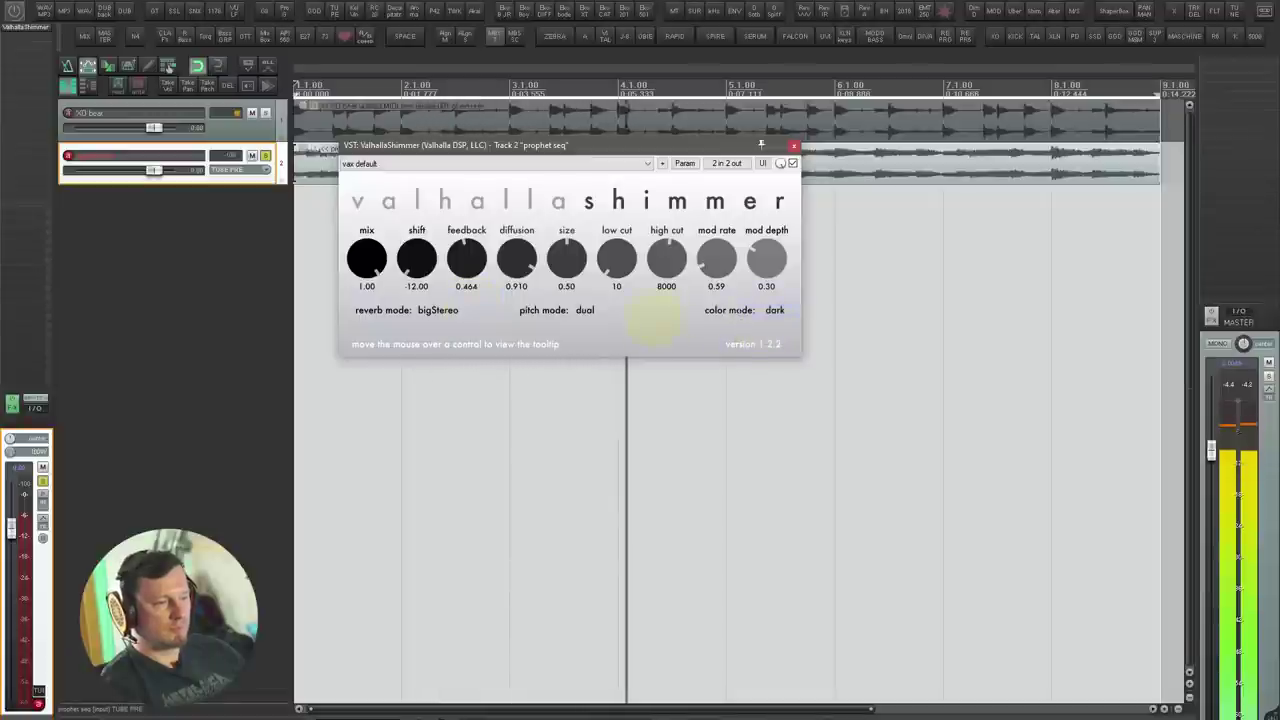
click(584, 310)
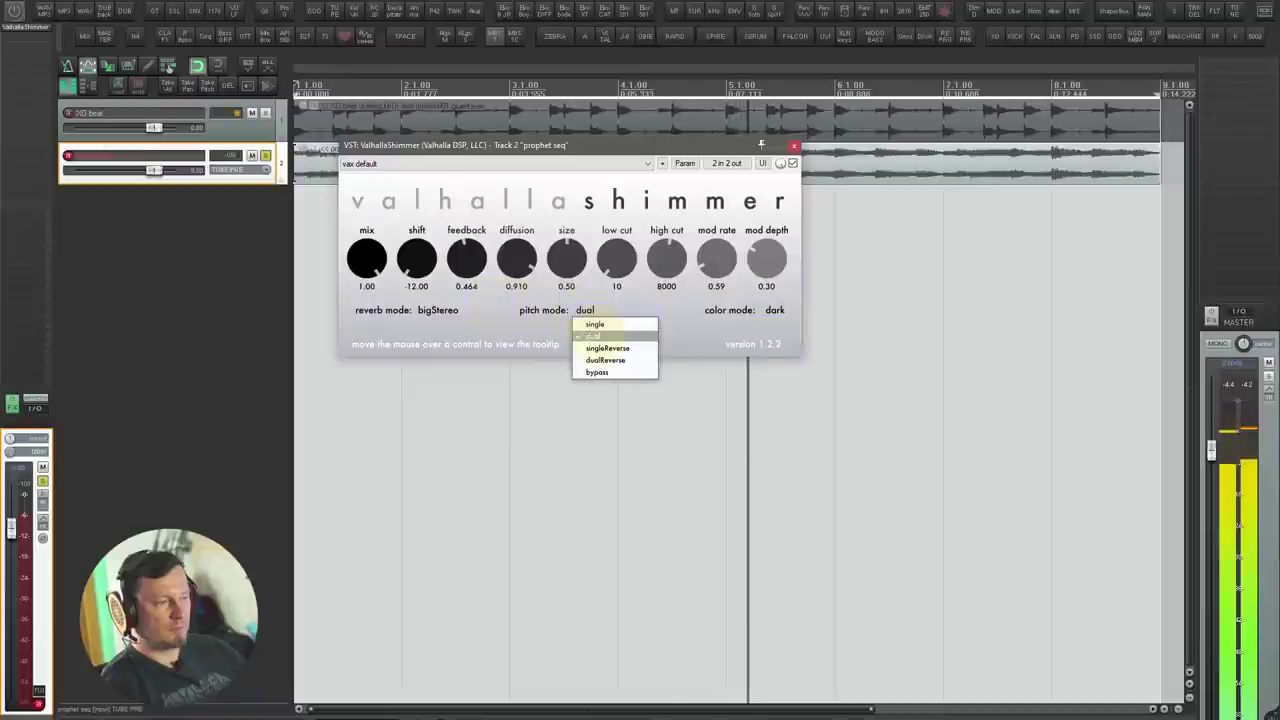
click(605, 360)
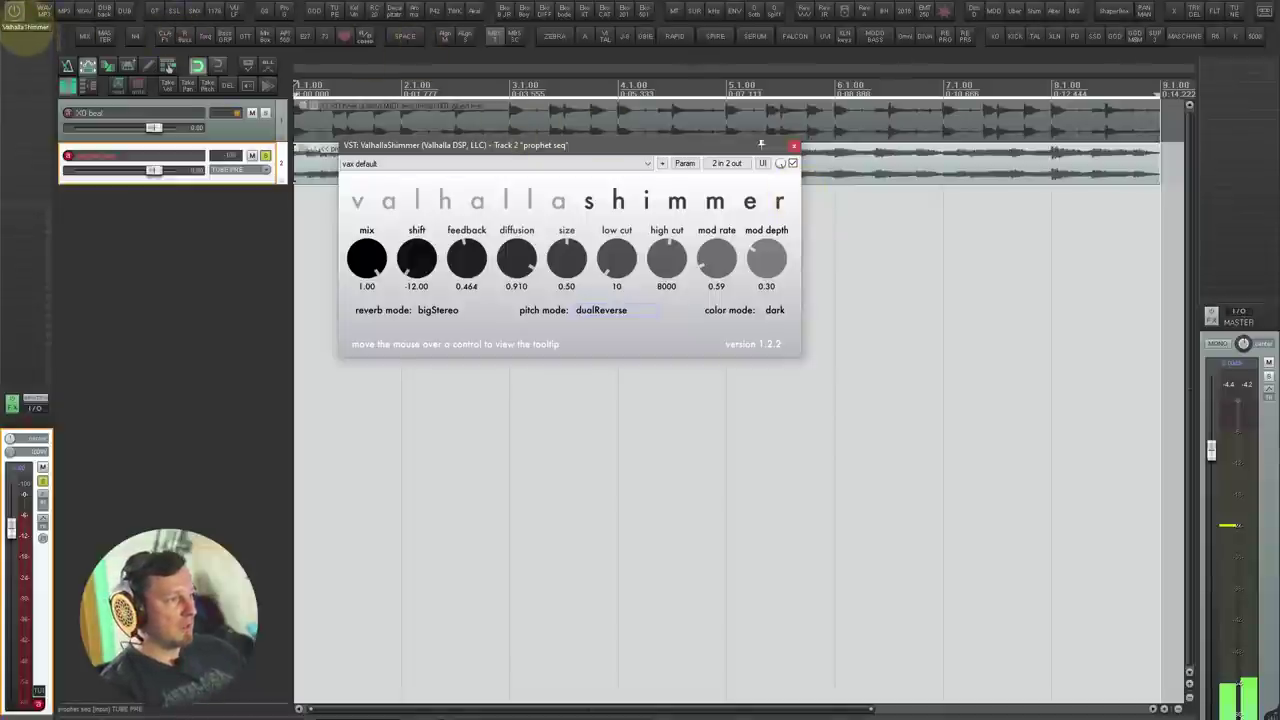
Step: Replace ValhallaShimmer with Sonsig Rev-A on the prophet seq track and look through its presets, keeping !VAX FX Long Tail
click(22, 24)
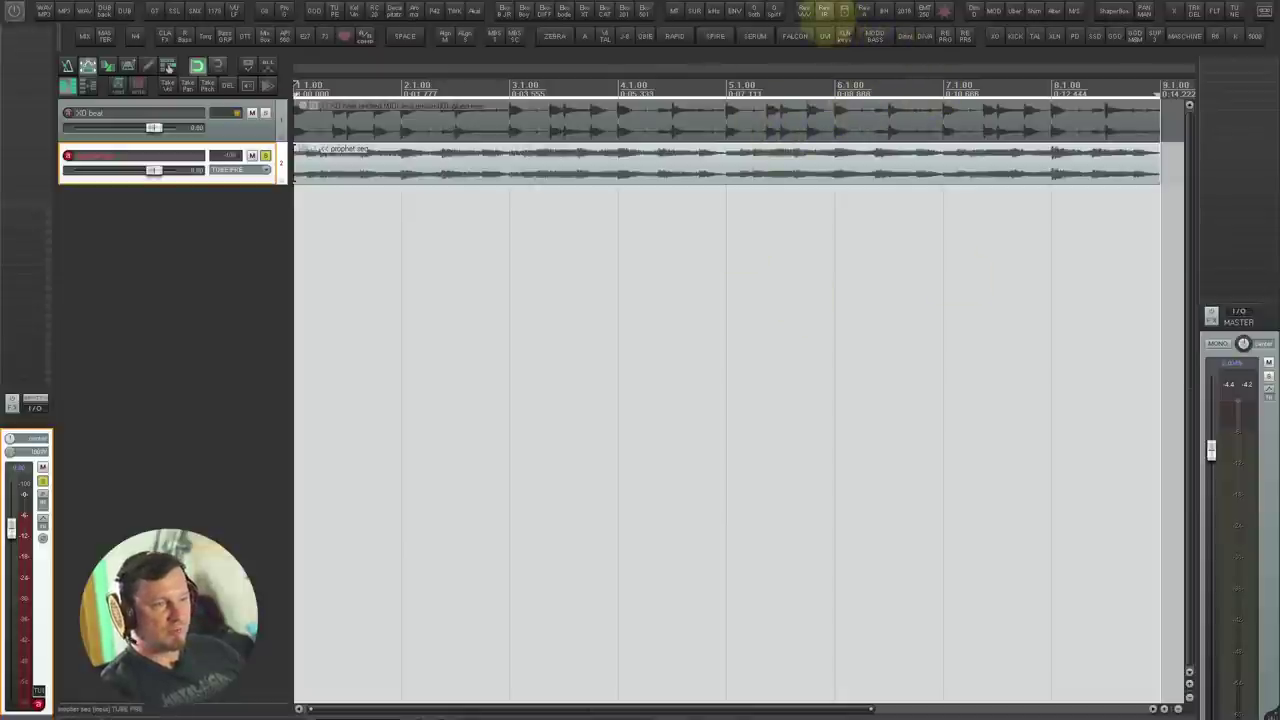
click(864, 11)
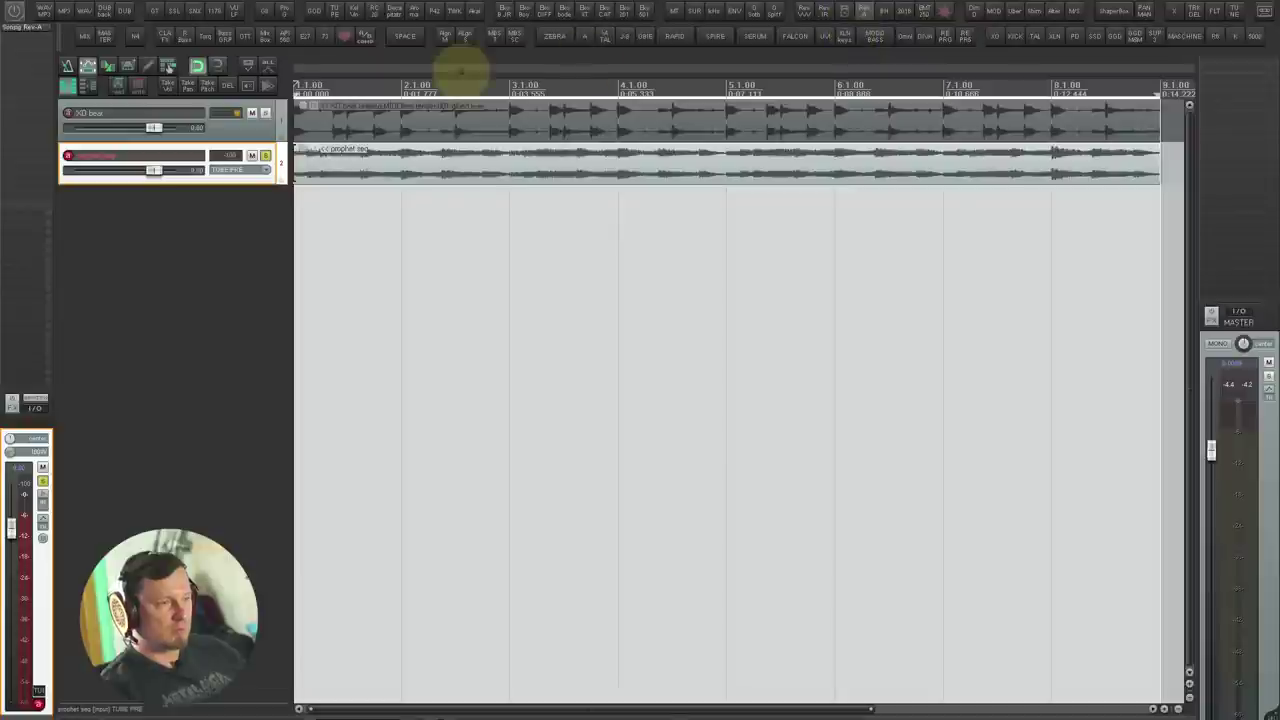
drag(570, 4, 405, 62)
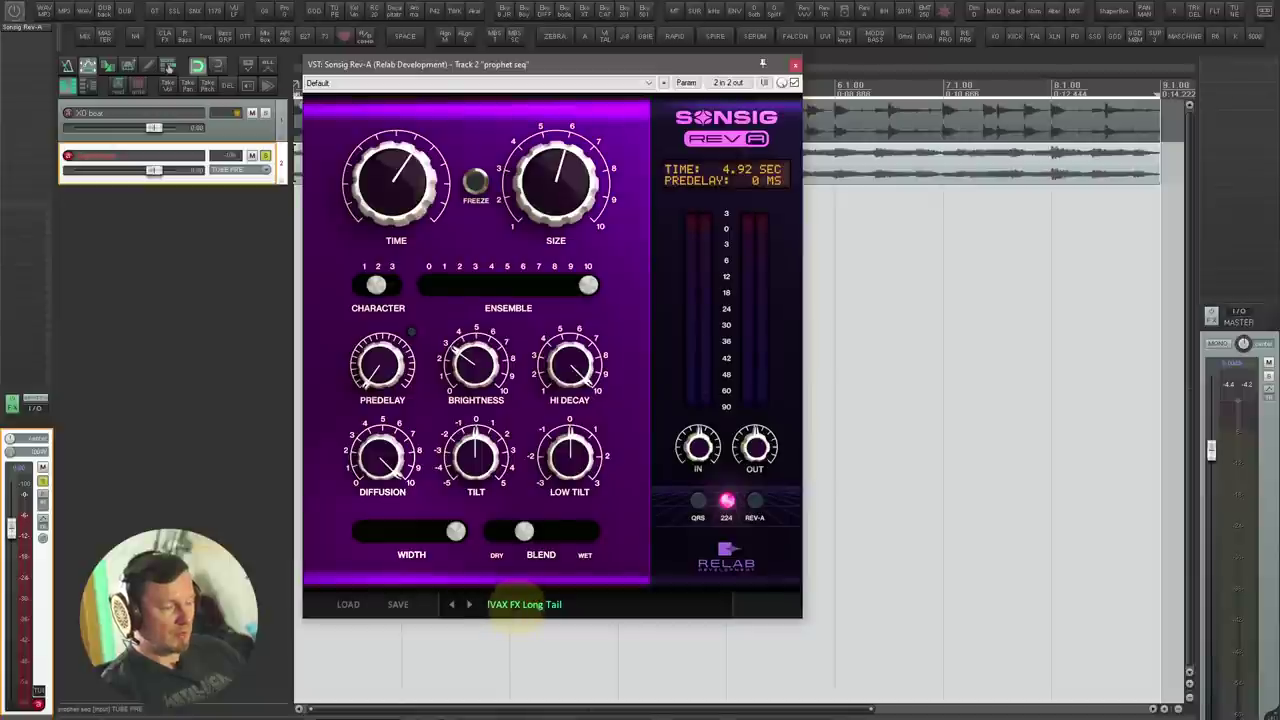
click(524, 604)
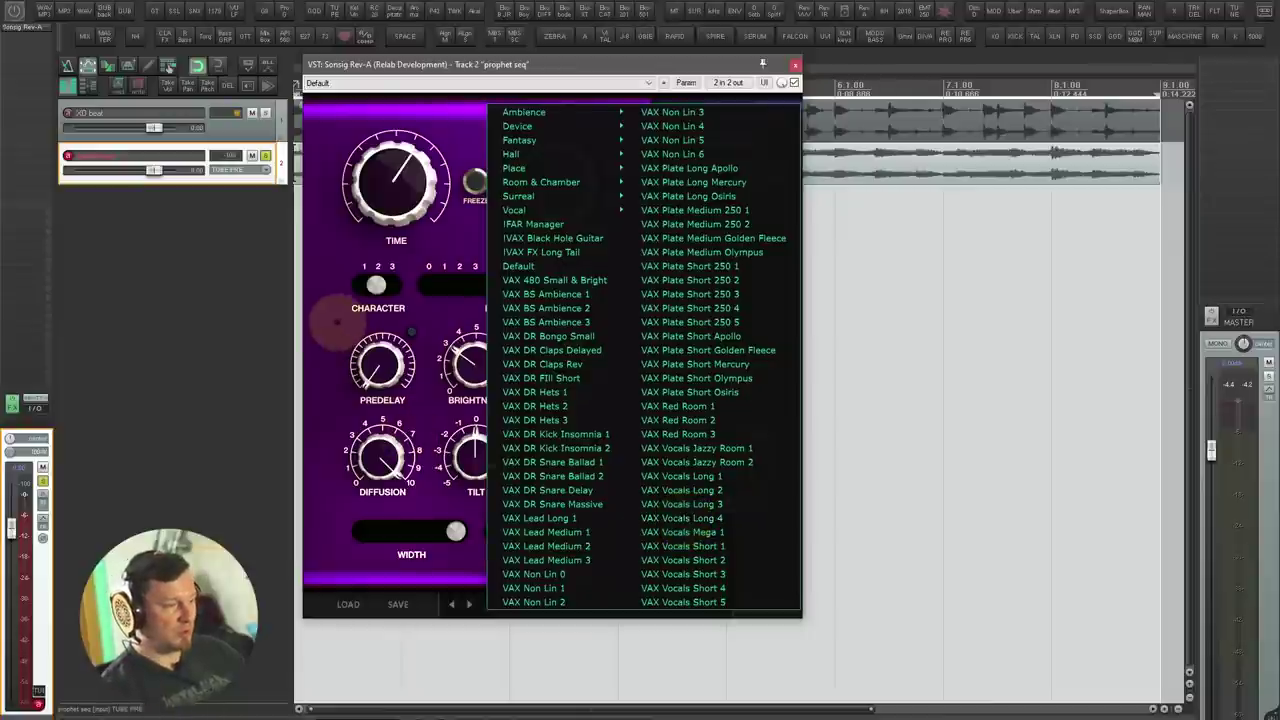
click(335, 322)
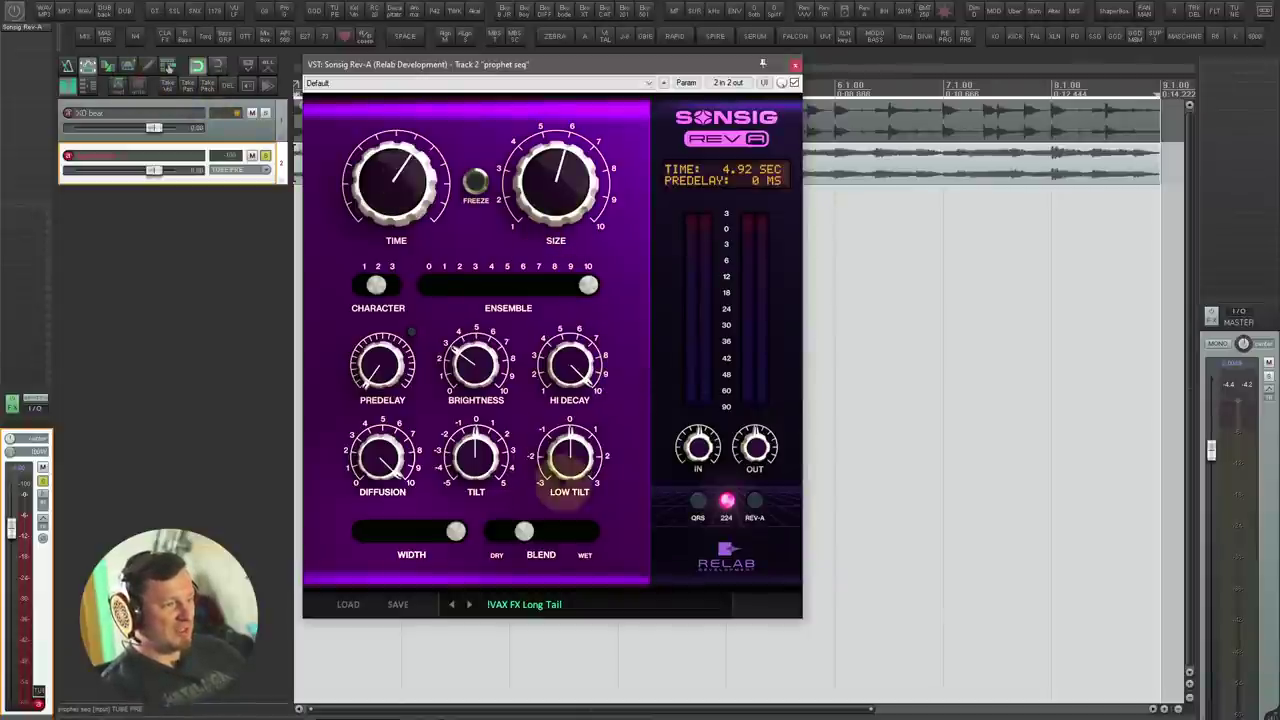
Step: During playback, set Sonsig Rev-A's Blend to 66:34, raise Brightness and Size, and increase Time to 8.87 sec
key(space)
drag(524, 531, 526, 531)
drag(477, 367, 478, 257)
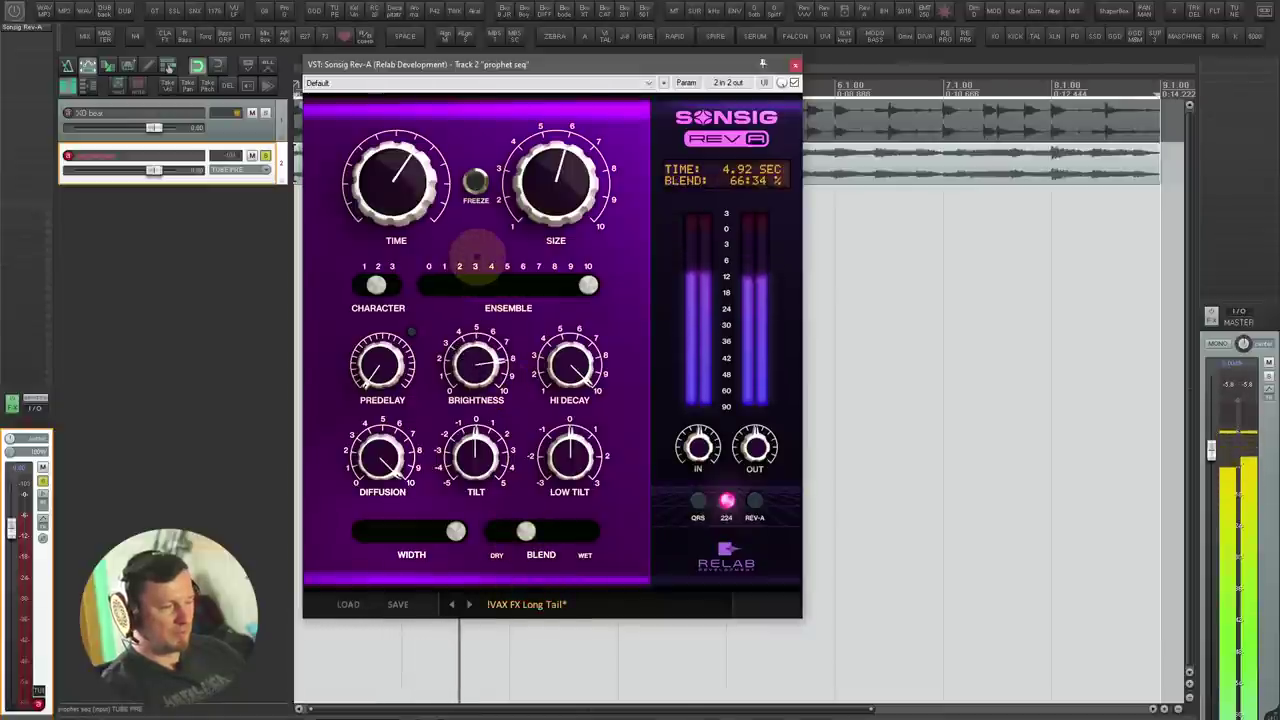
drag(557, 201, 558, 182)
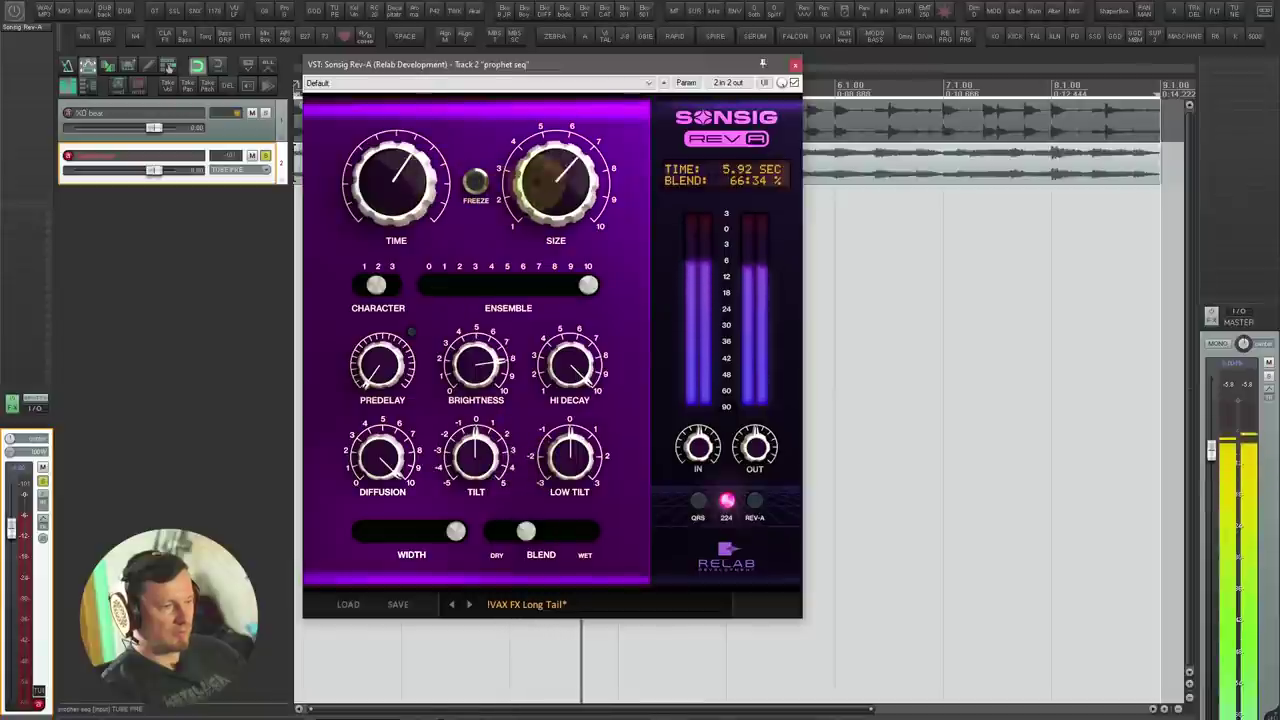
drag(405, 182, 401, 156)
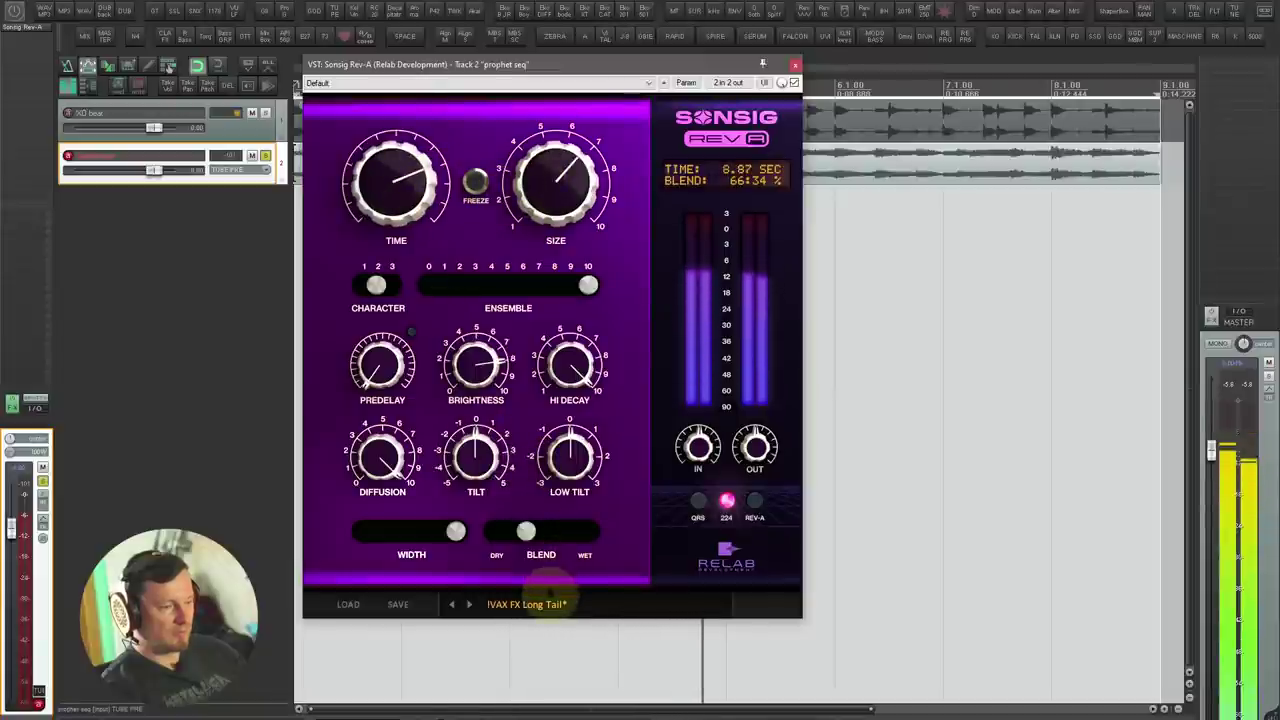
Step: Set Sonsig Rev-A's Predelay to 18 ms, Character to 3 and Blend to 56:44, raise Size further, and stop playback
drag(384, 371, 392, 286)
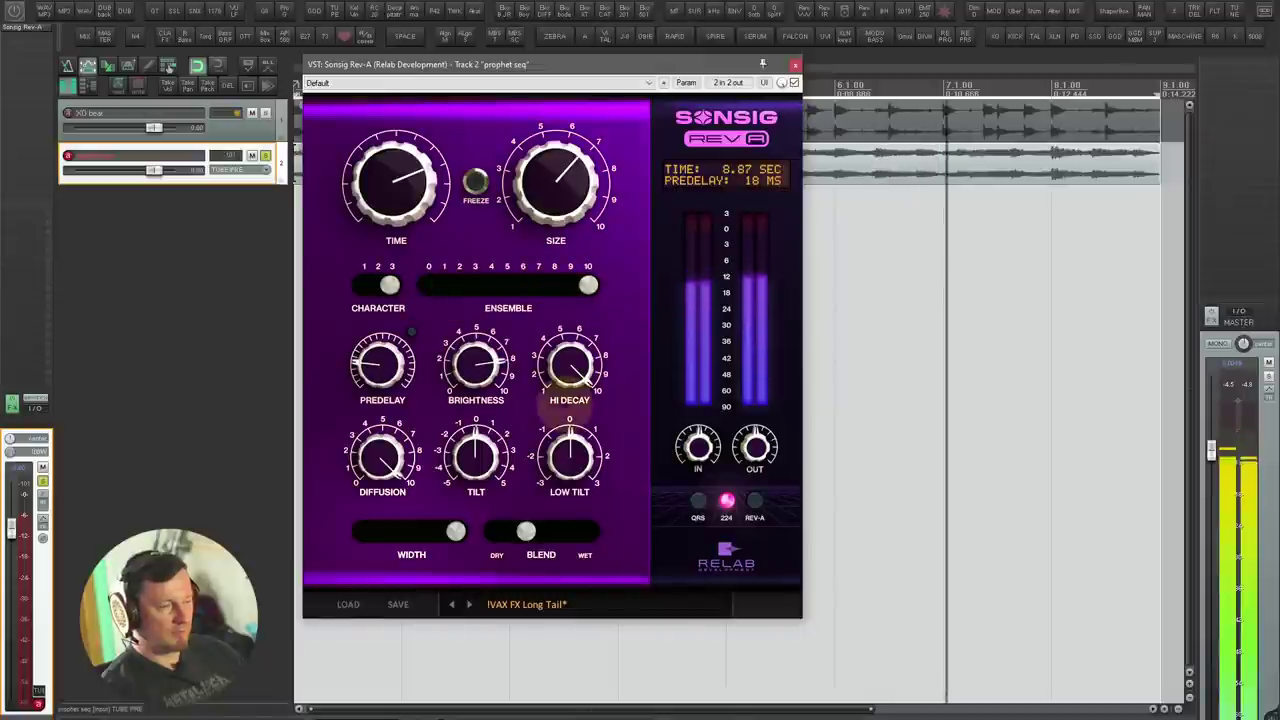
click(526, 531)
drag(524, 531, 536, 531)
drag(558, 175, 562, 150)
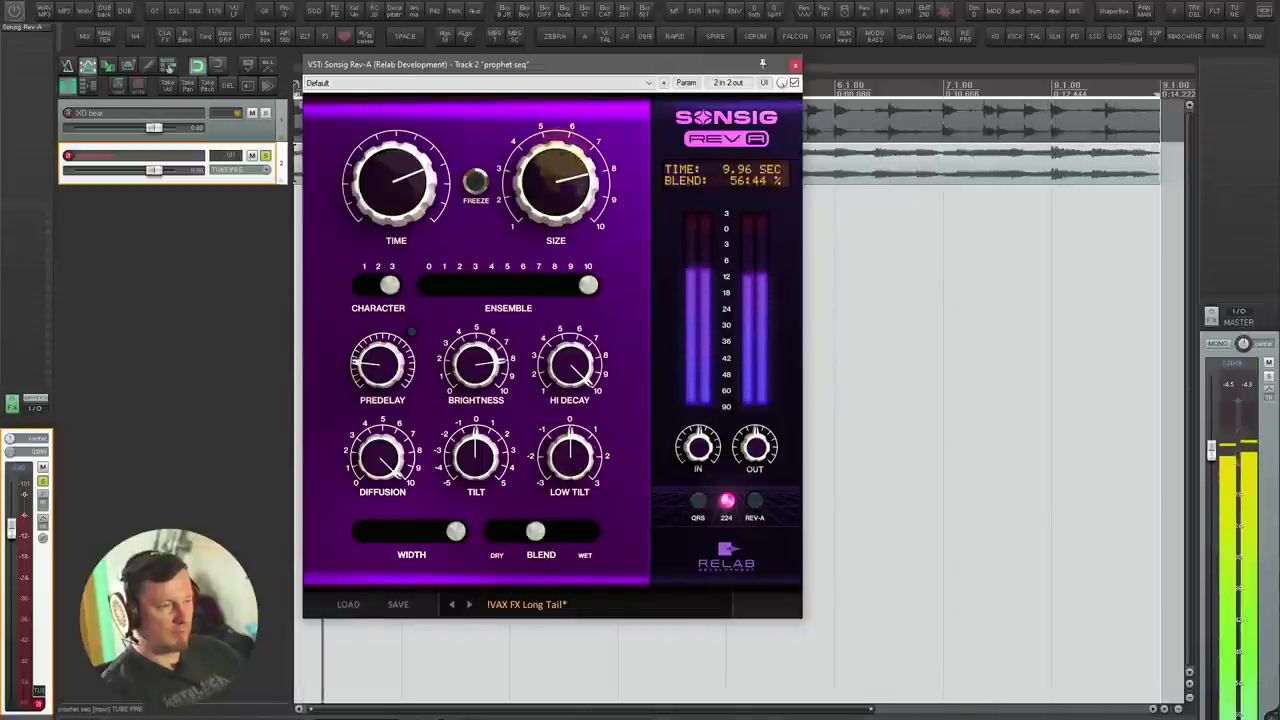
key(space)
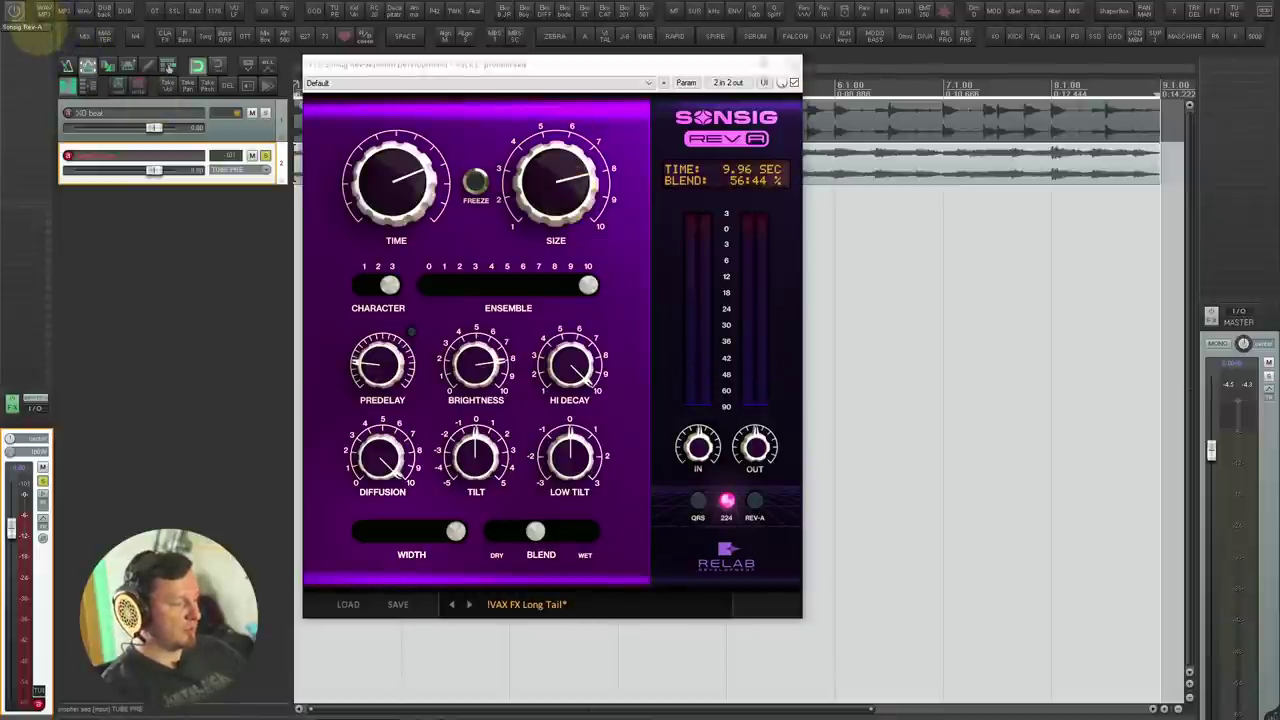
Step: Replace Sonsig Rev-A on the prophet seq track with Eventide Blackhole and place its window over the arrangement
click(16, 12)
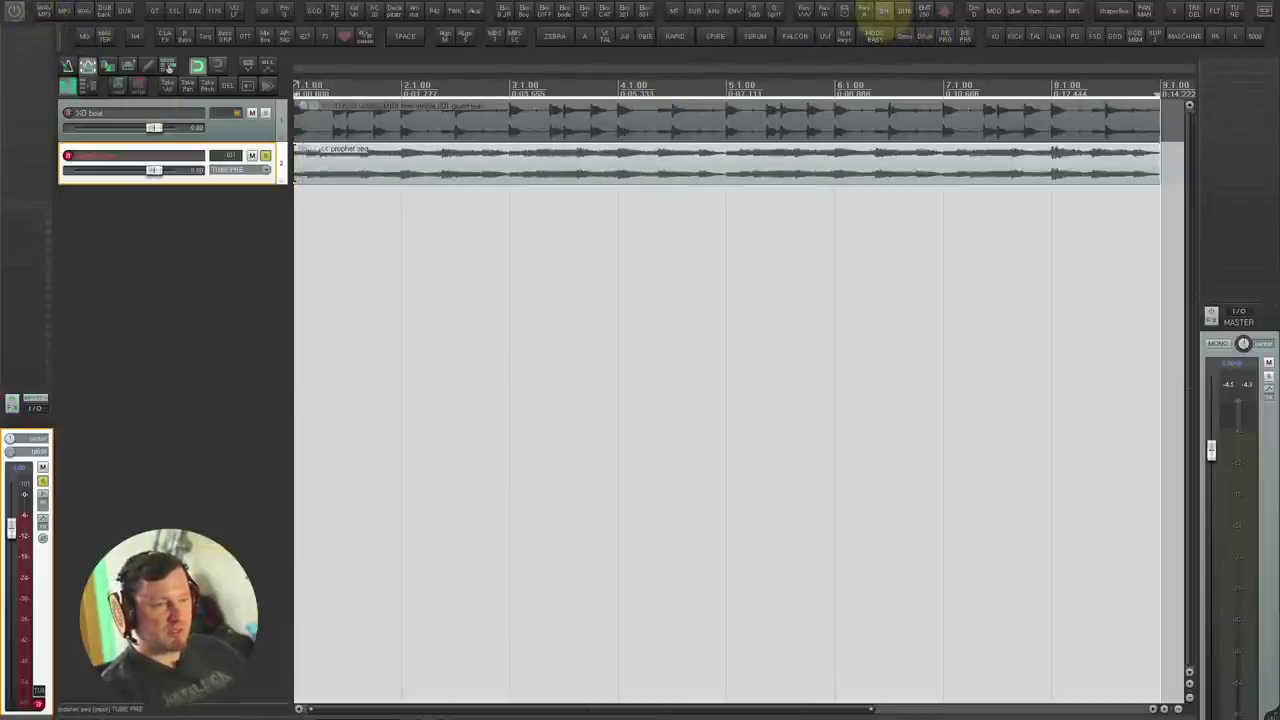
click(884, 11)
drag(378, 38, 636, 122)
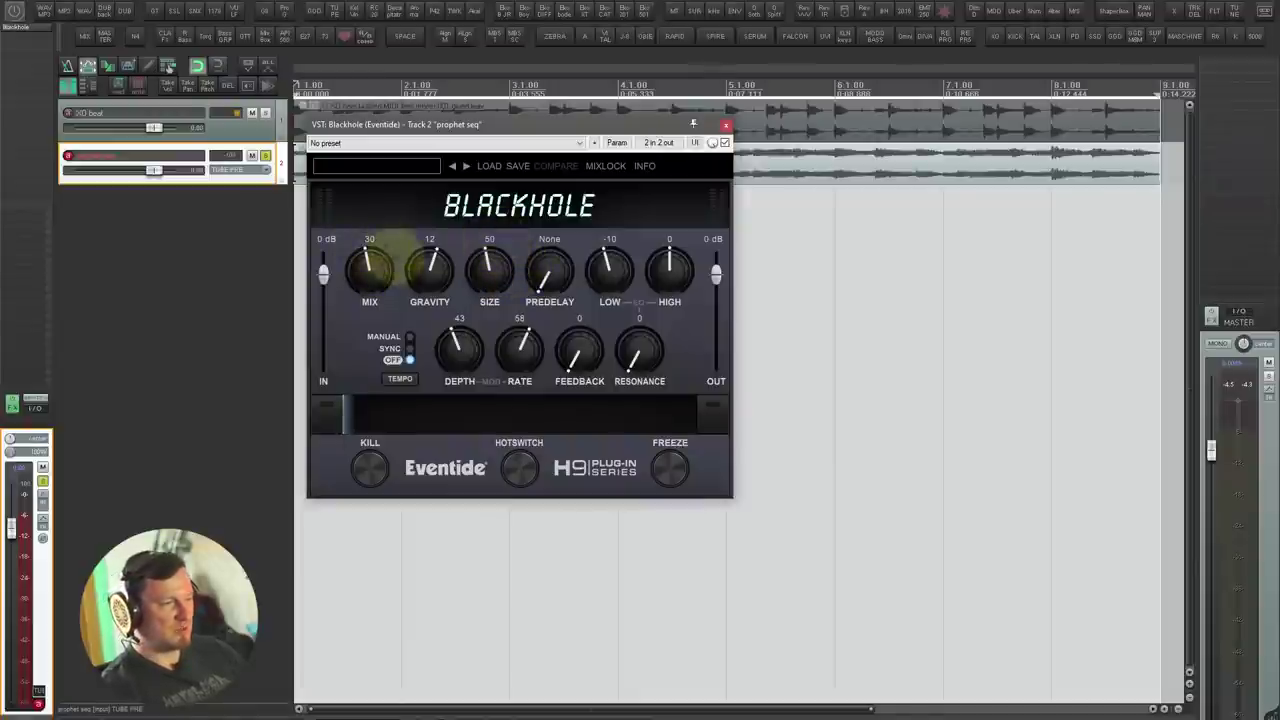
Step: Play the prophet seq track through Blackhole, raise its Mix to 75, and stop playback
key(space)
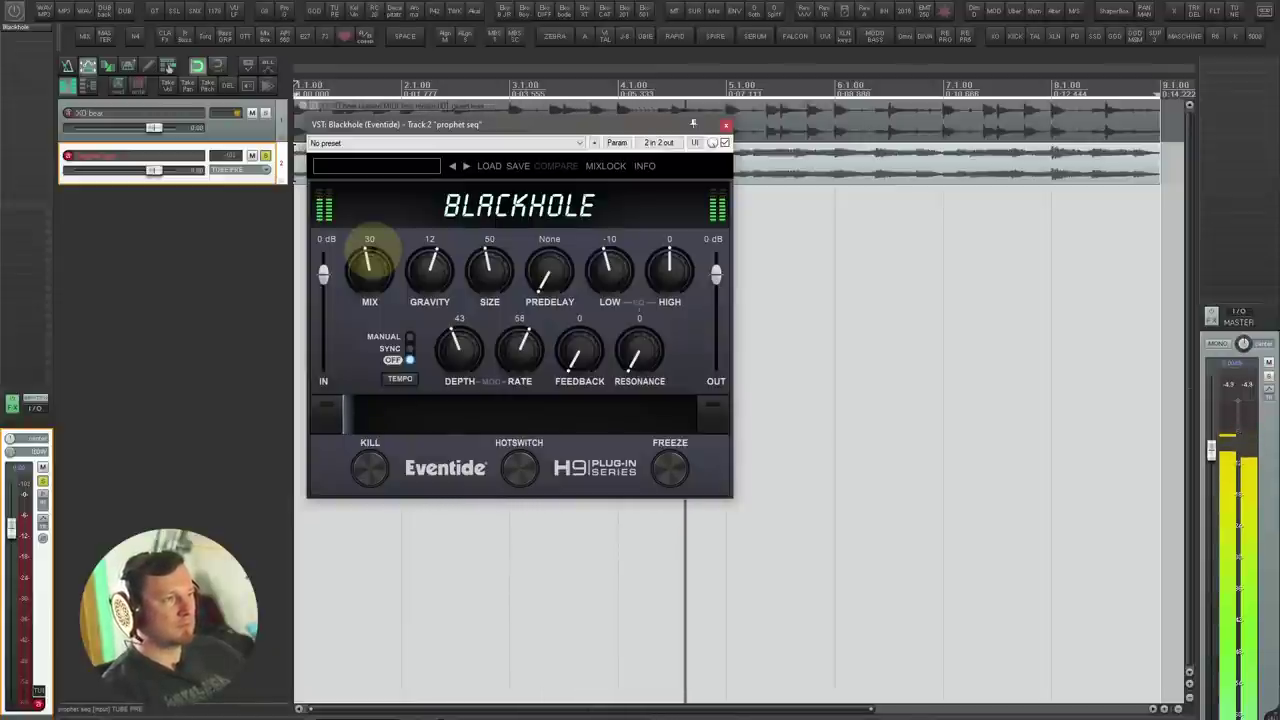
drag(372, 260, 368, 193)
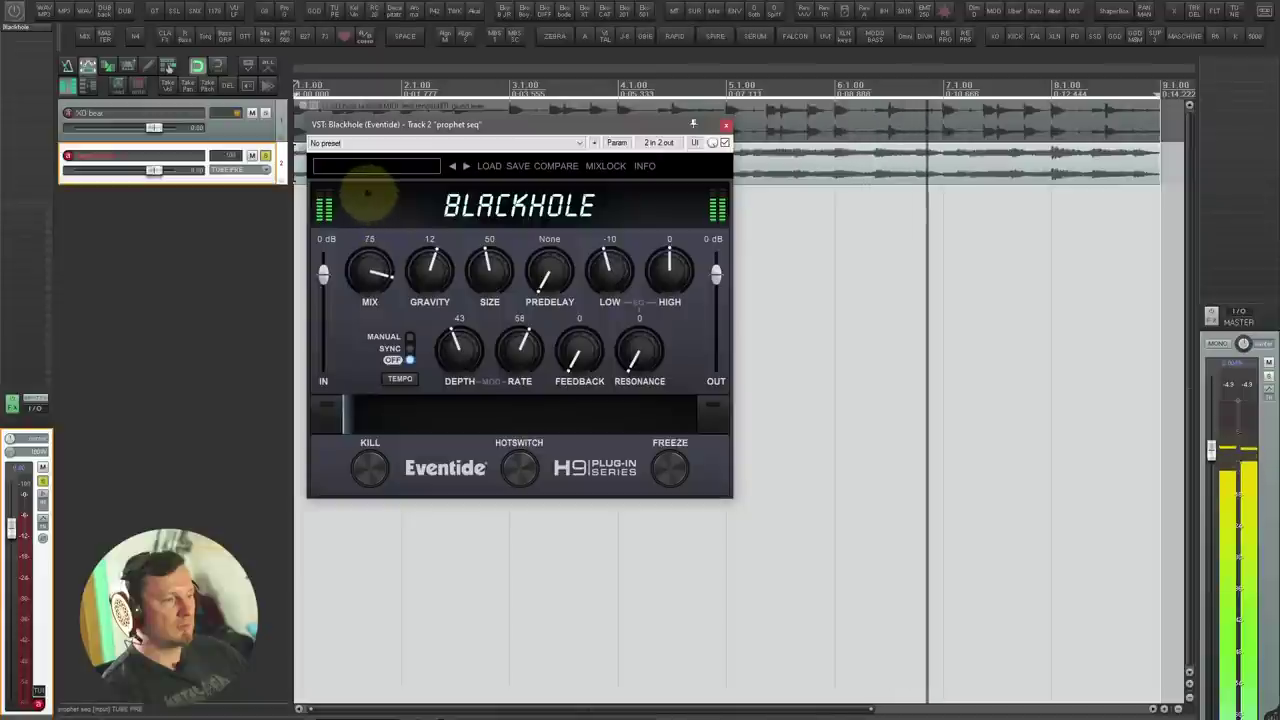
key(space)
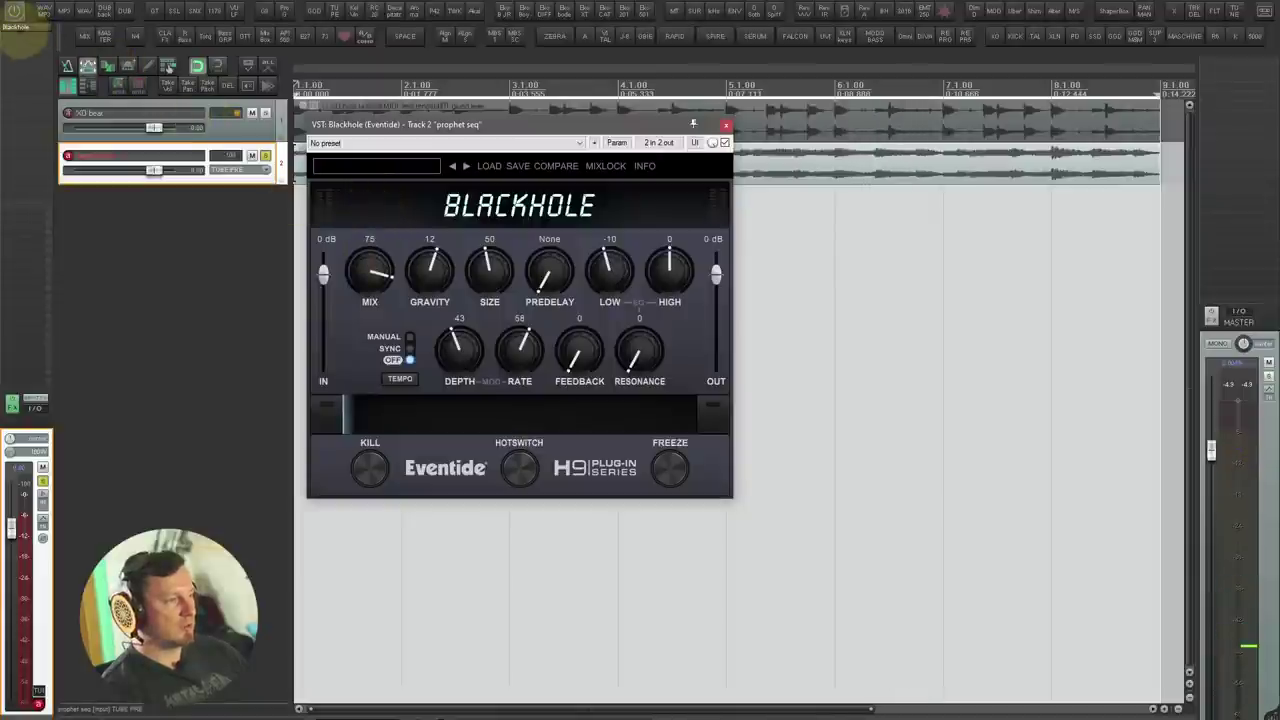
Step: Replace Blackhole with ValhallaVintageVerb on the prophet seq track and look through its reverb modes, keeping Bright Hall
alt+click(23, 28)
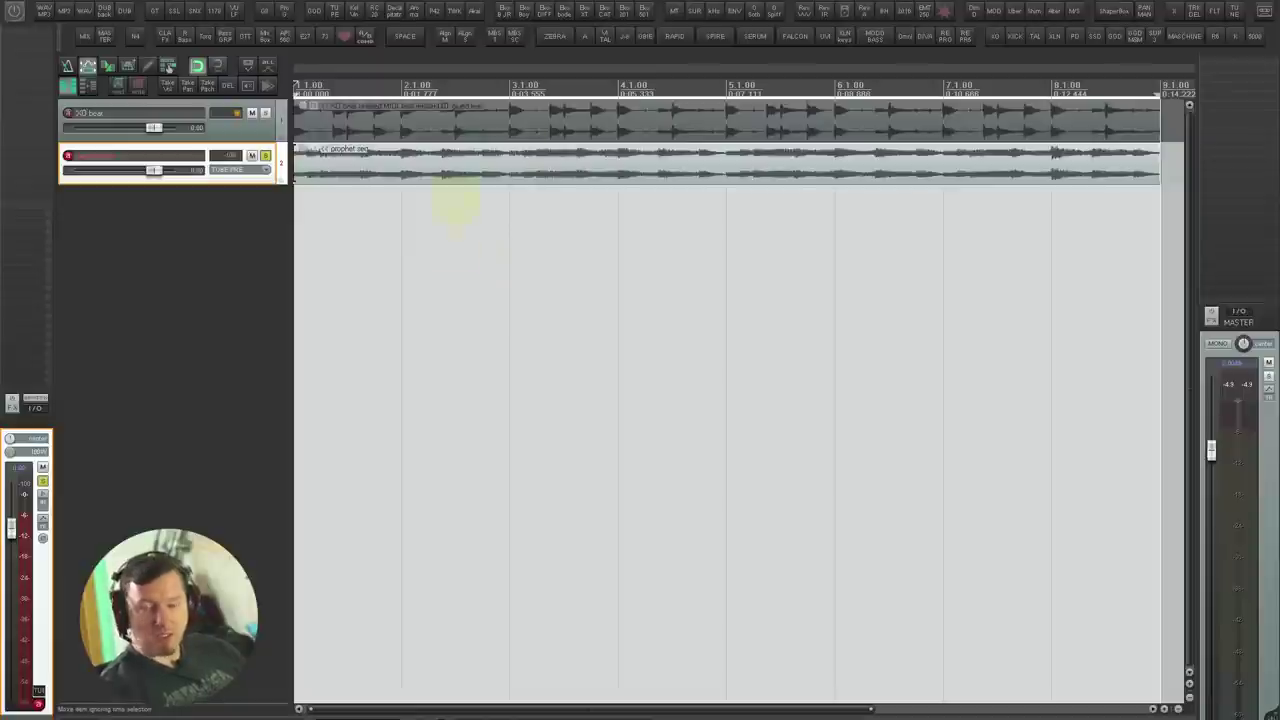
click(806, 12)
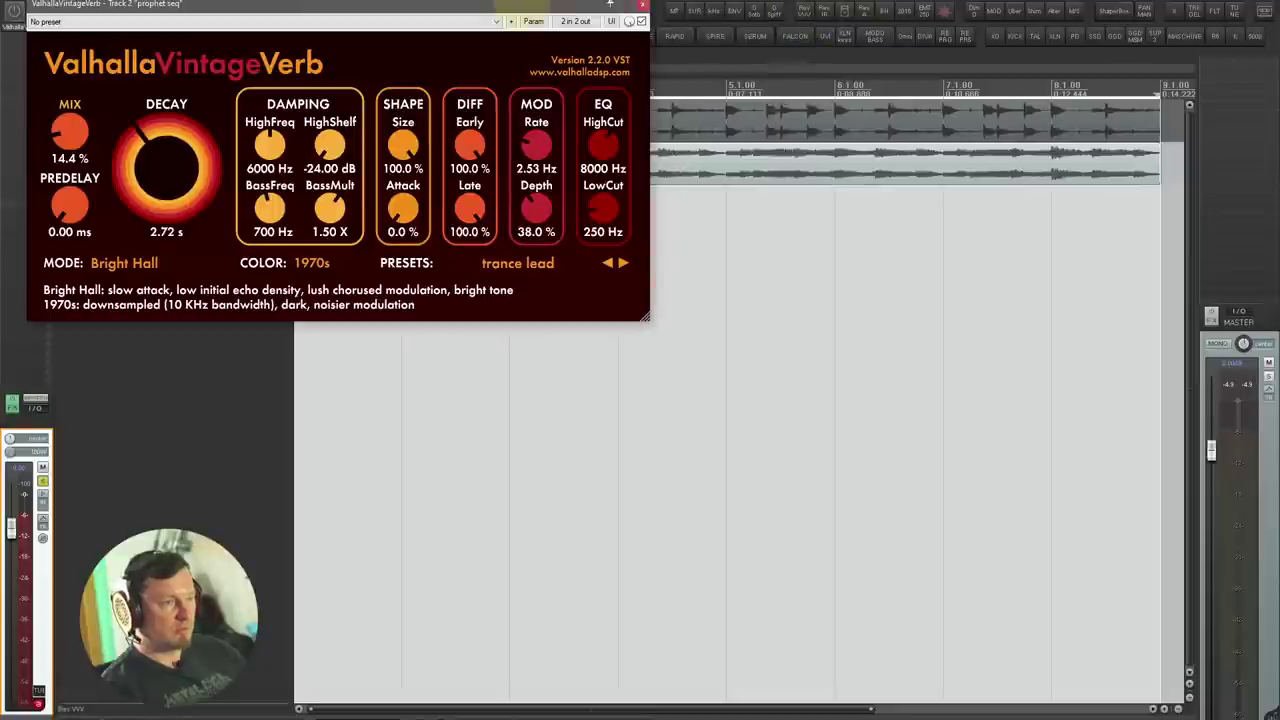
drag(490, 6, 783, 210)
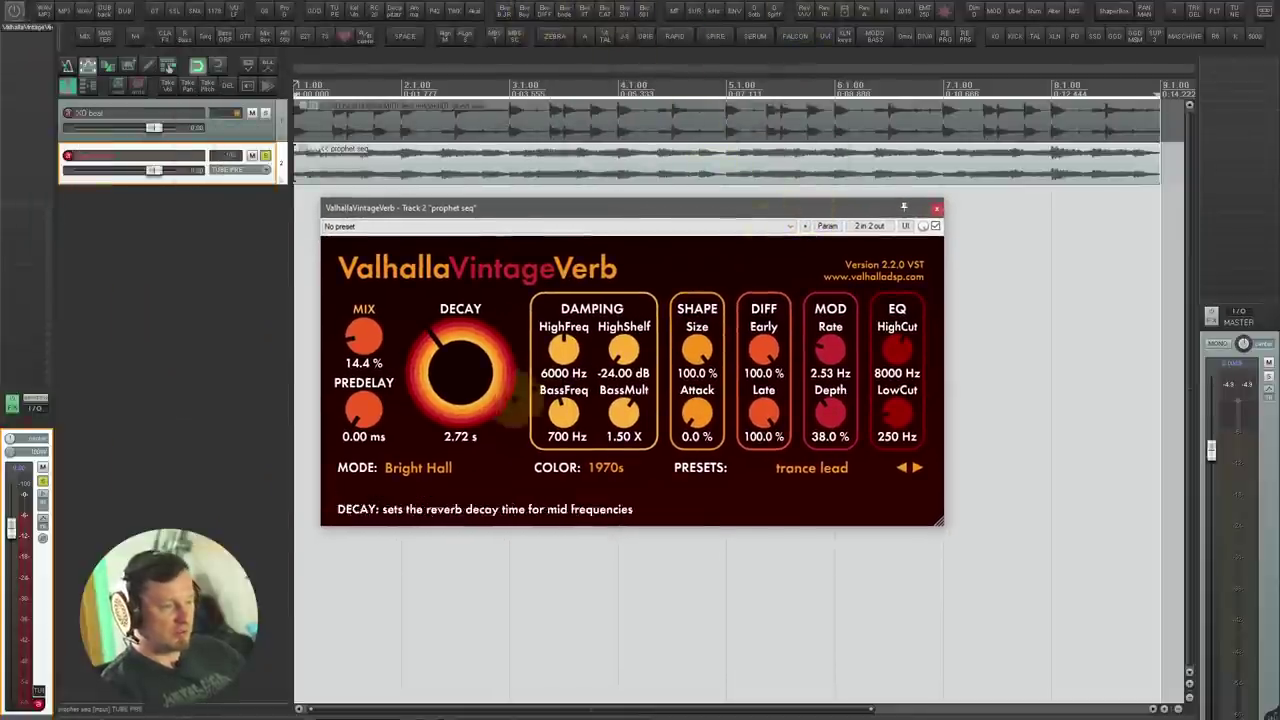
click(418, 467)
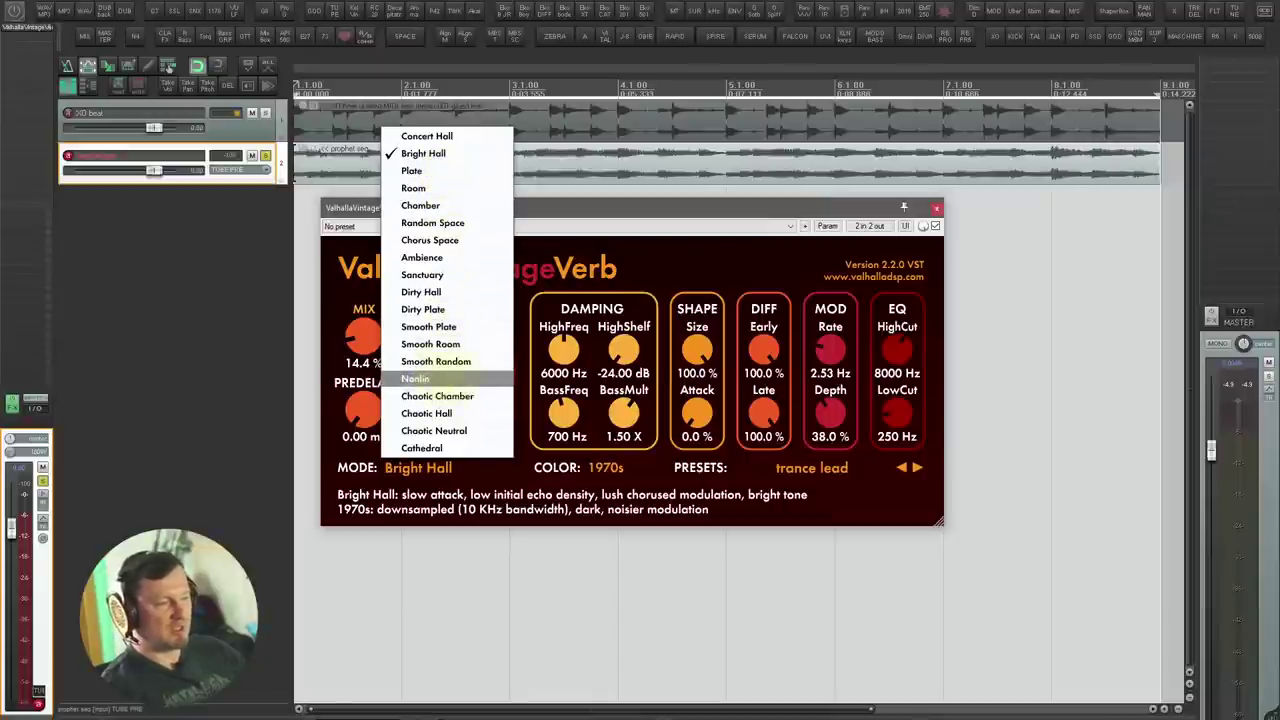
click(656, 267)
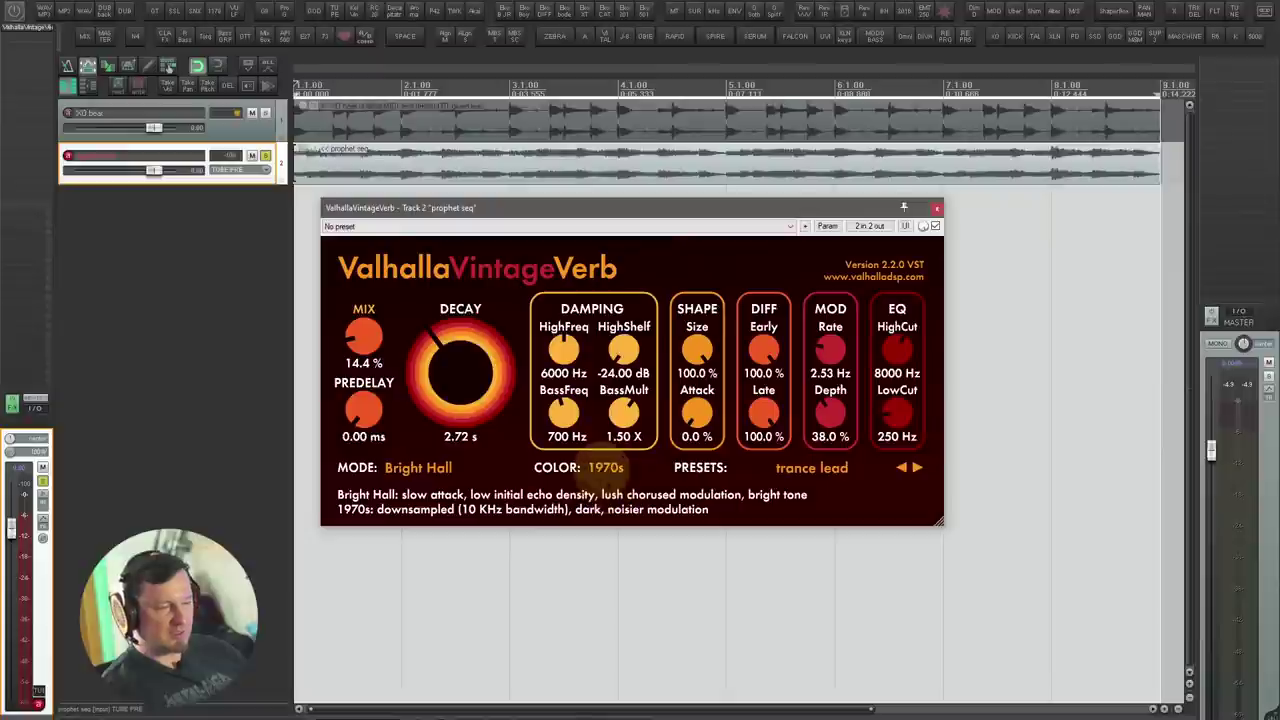
Step: Set ValhallaVintageVerb's Color to NOW and look through its preset categories, keeping the trance lead preset
click(605, 467)
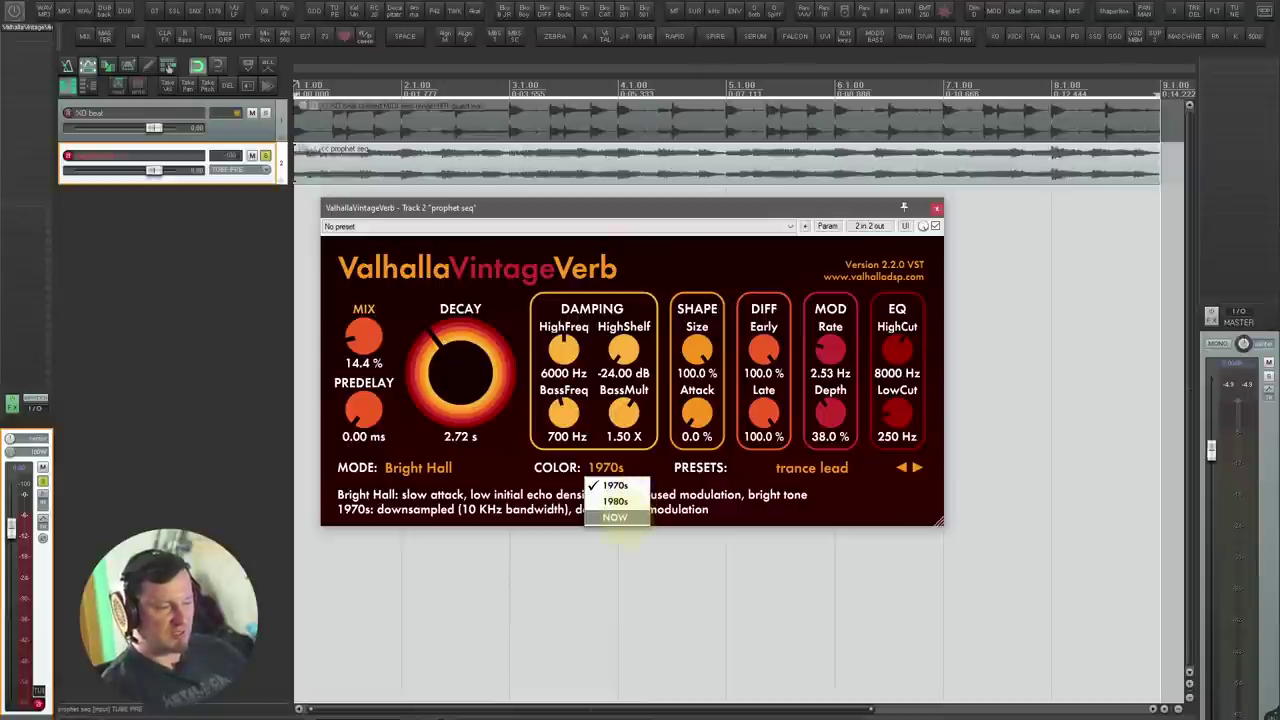
click(624, 517)
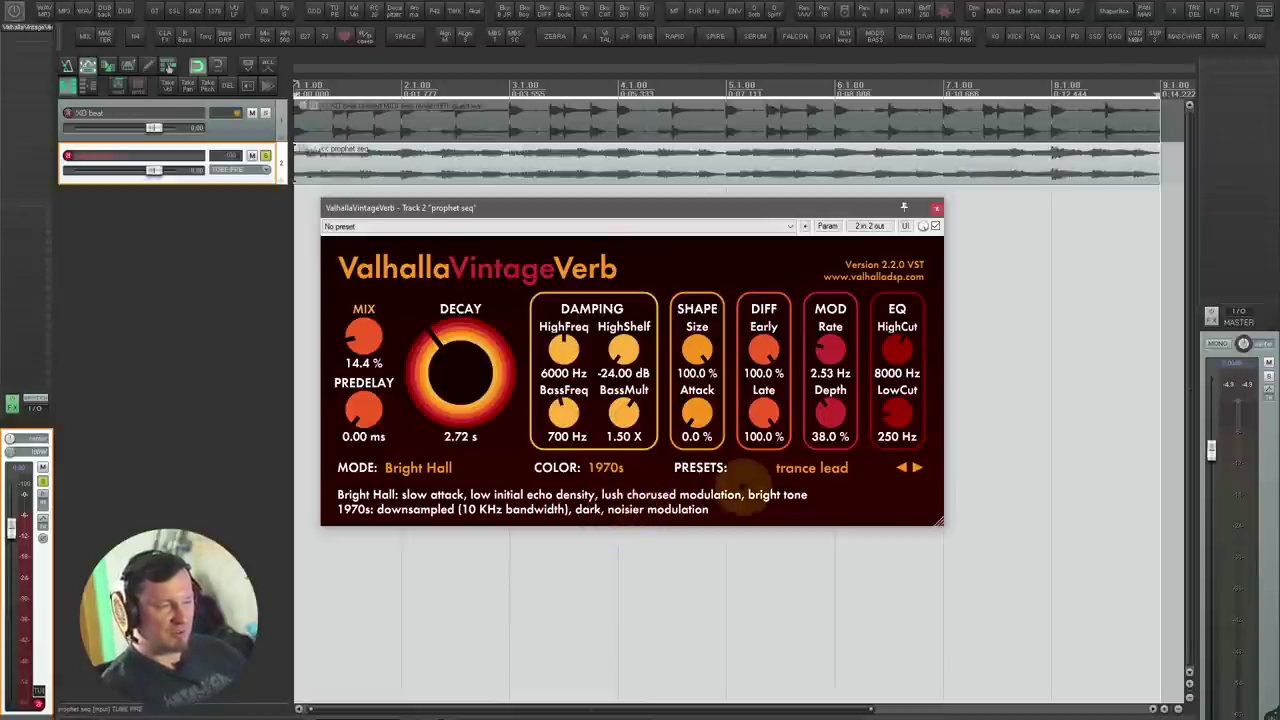
click(812, 467)
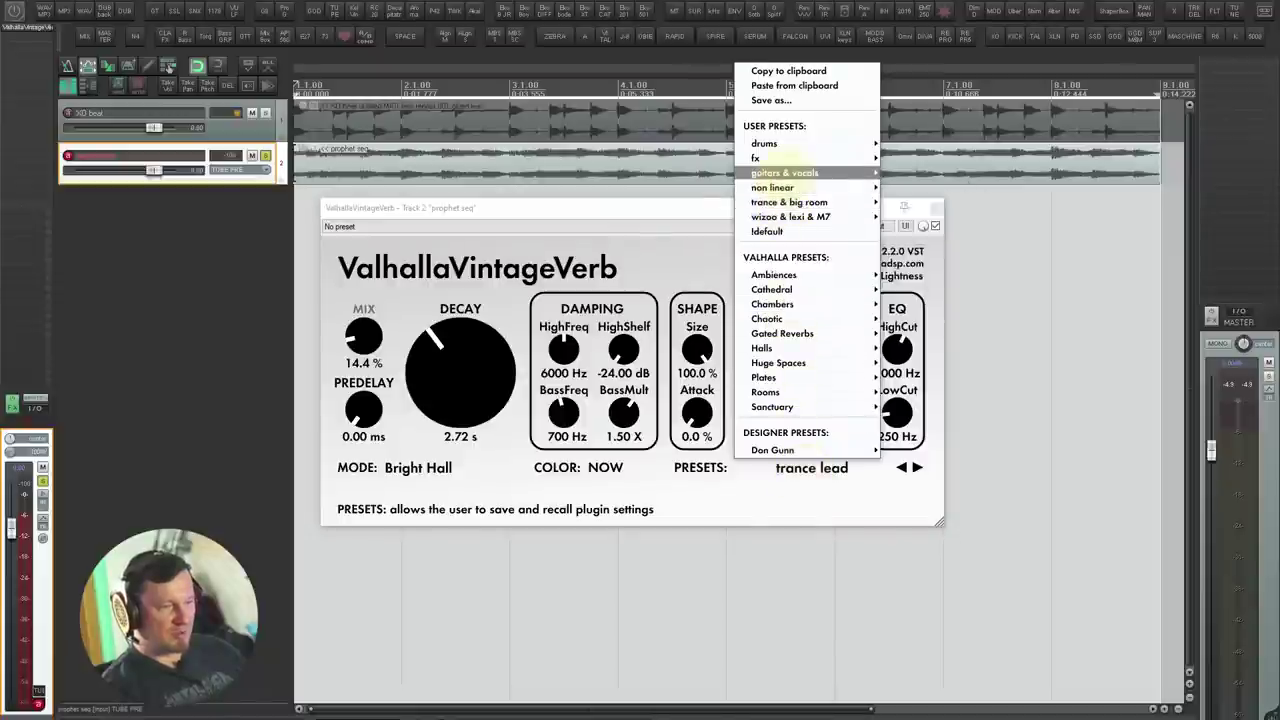
click(667, 254)
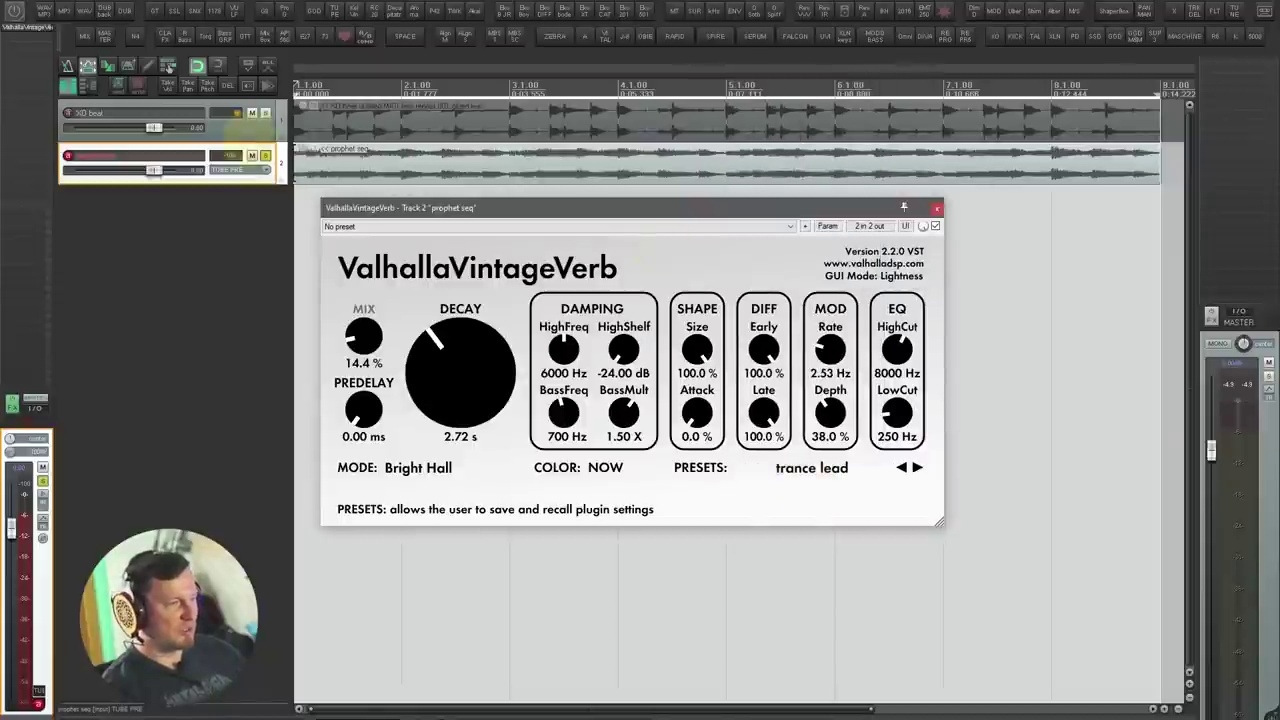
Step: Replace ValhallaVintageVerb on the prophet seq track with UAD EMT 250 and place its window over the arrangement
alt+click(34, 27)
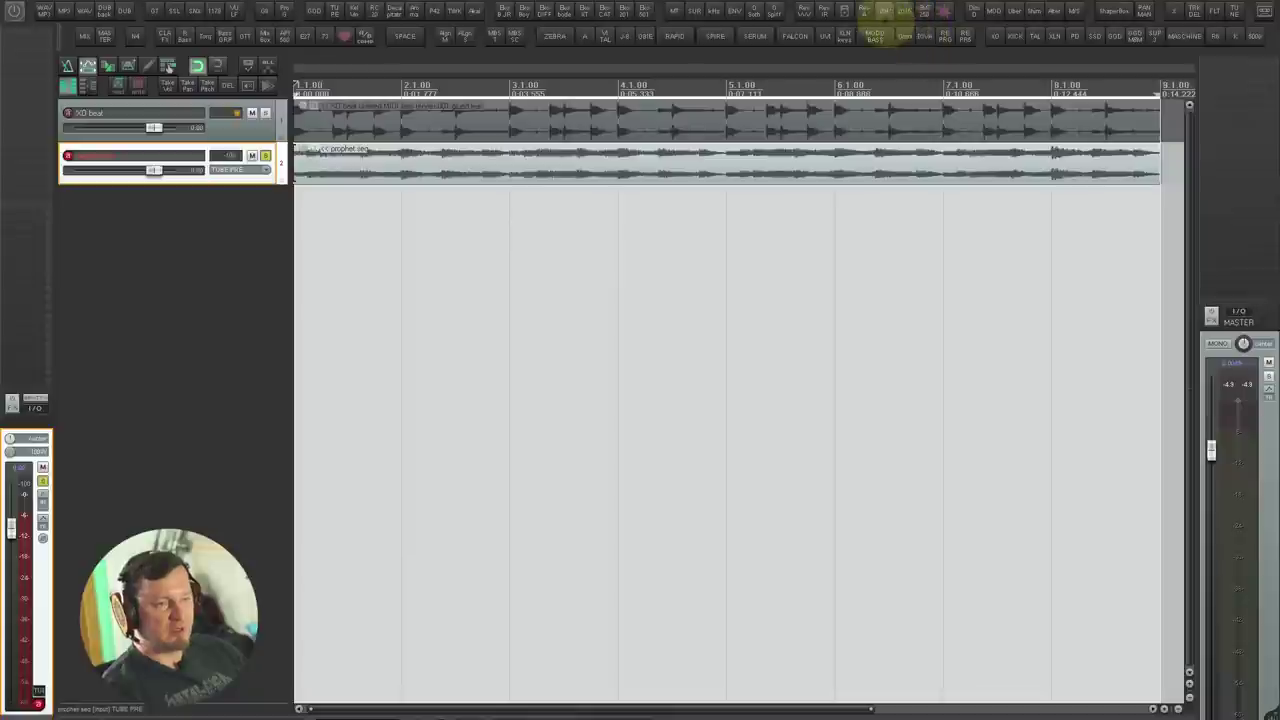
click(924, 10)
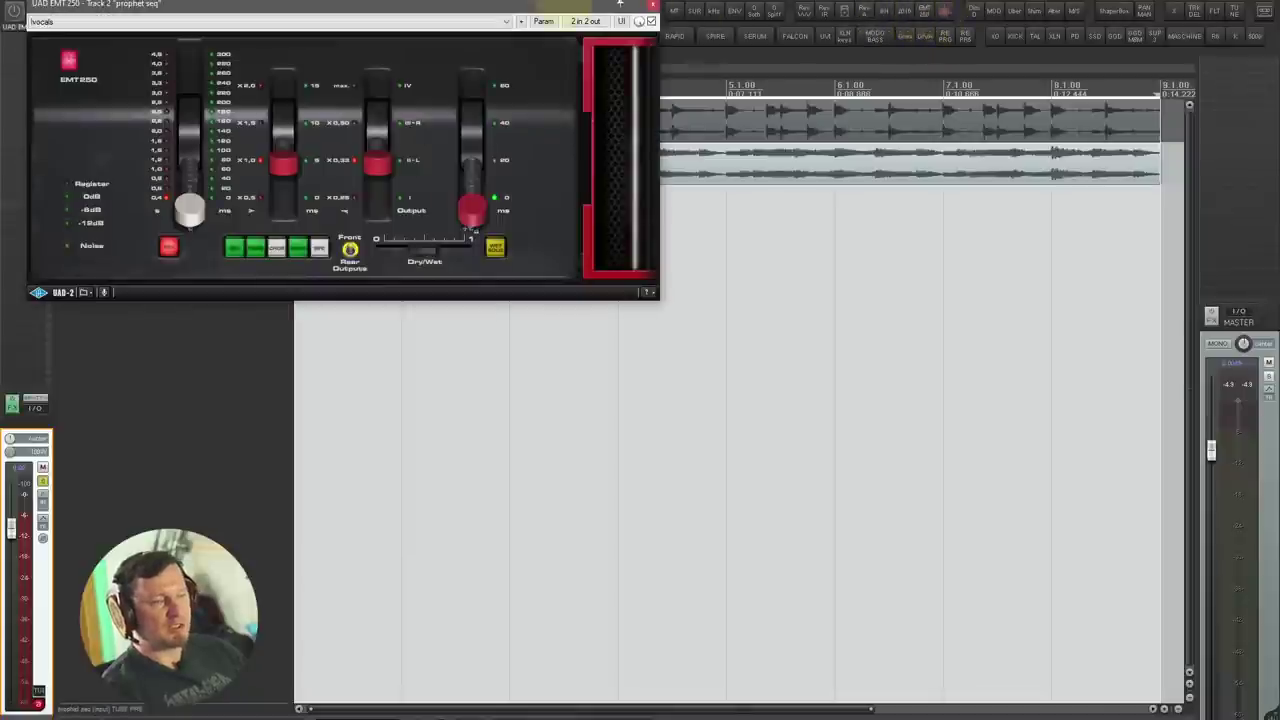
drag(620, 3, 893, 117)
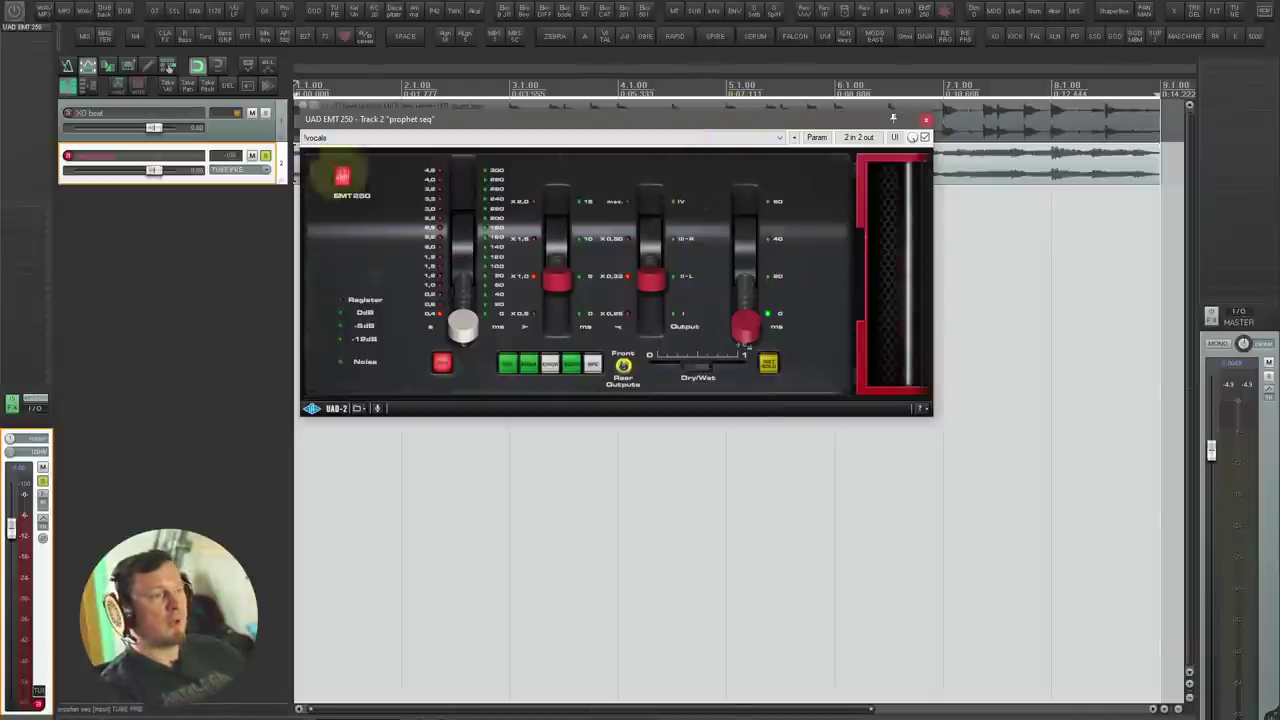
Step: Add PSP 2445 to the prophet seq track, show its window below the EMT 250, and remove the plugin again
click(37, 135)
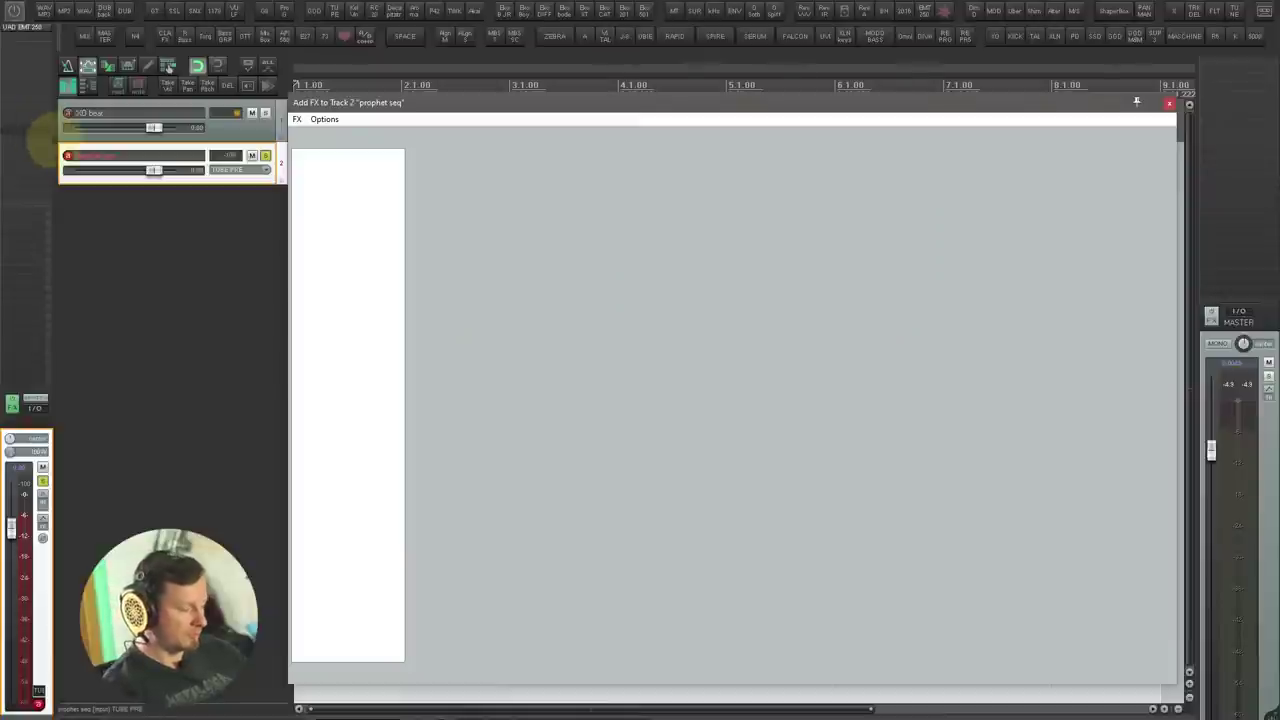
text(2445)
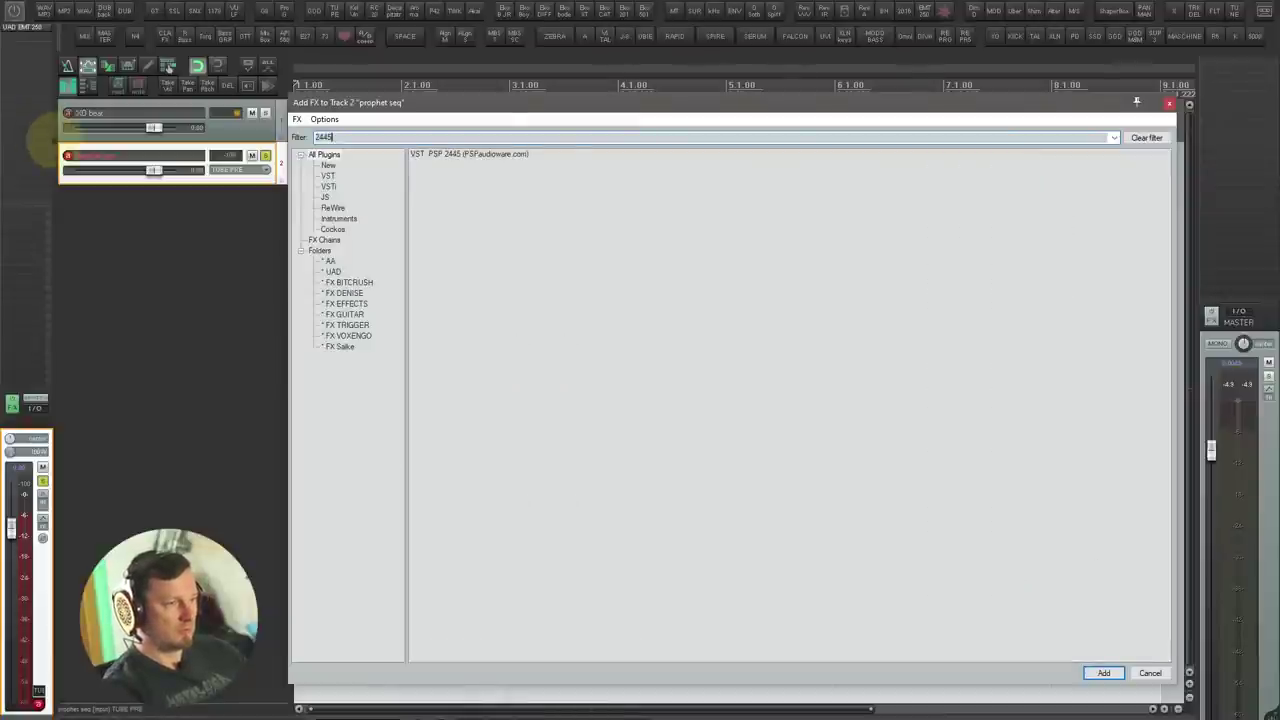
key(Return)
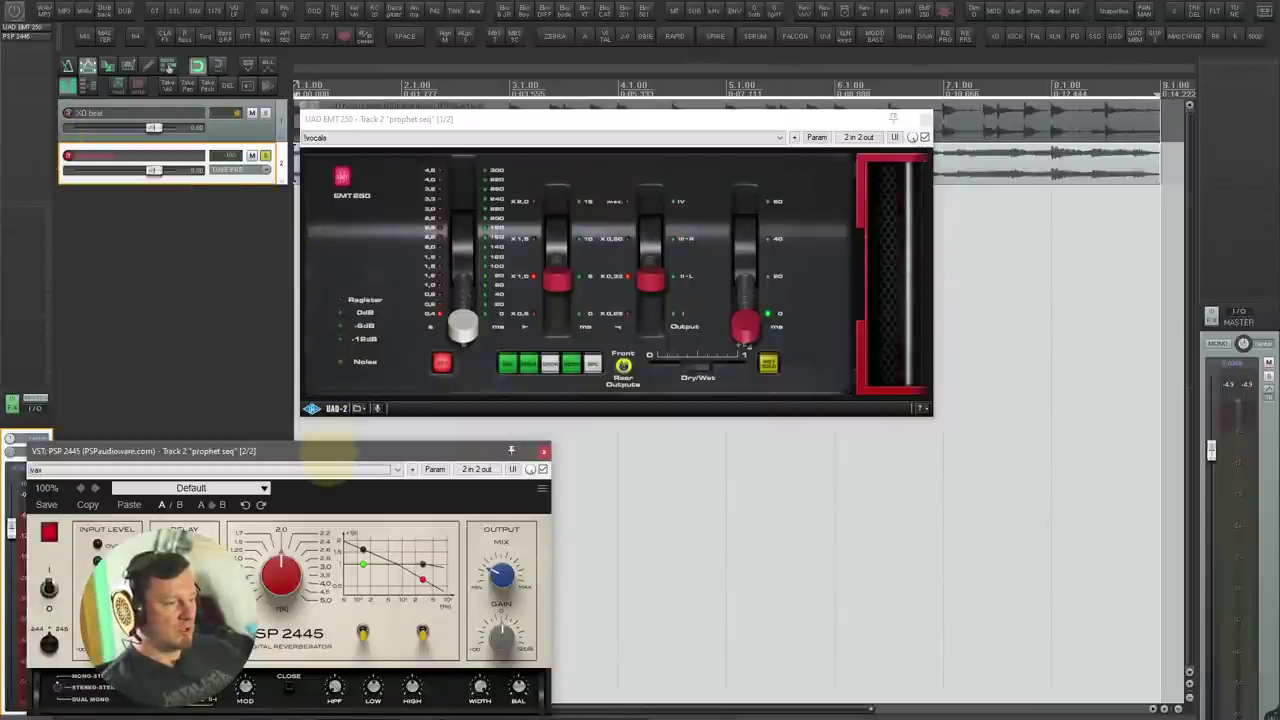
drag(330, 452, 788, 428)
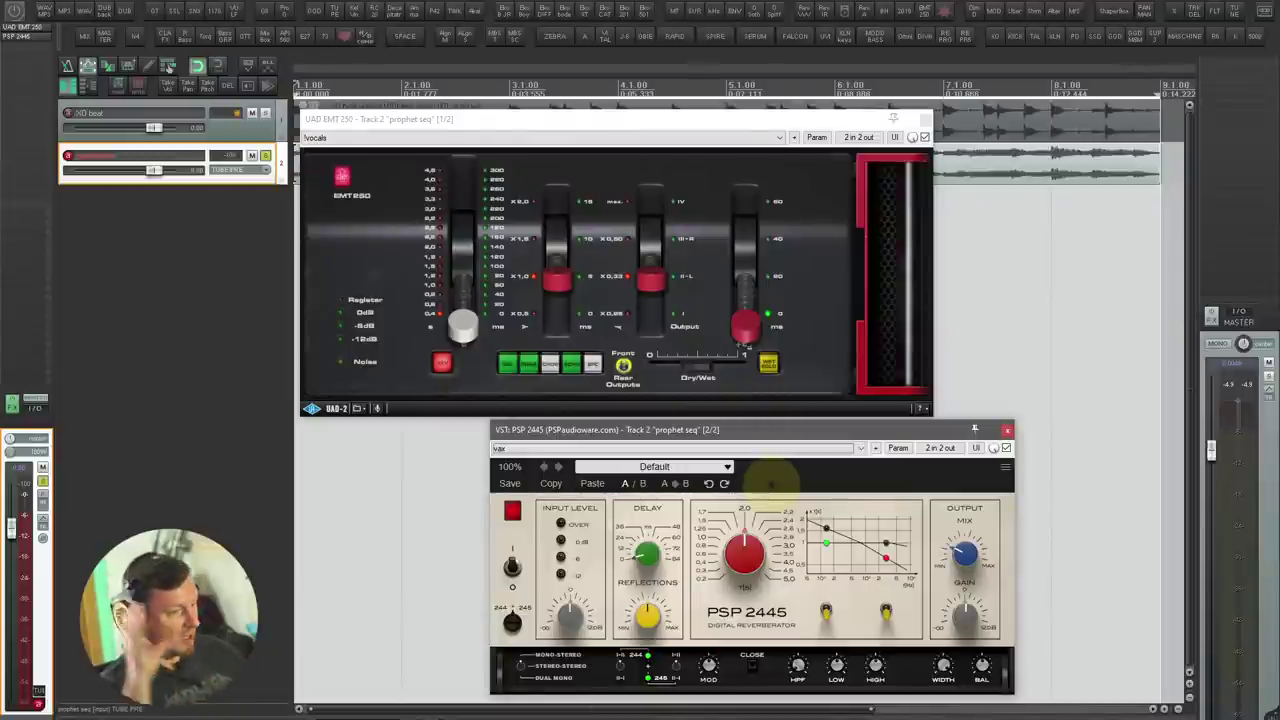
click(835, 242)
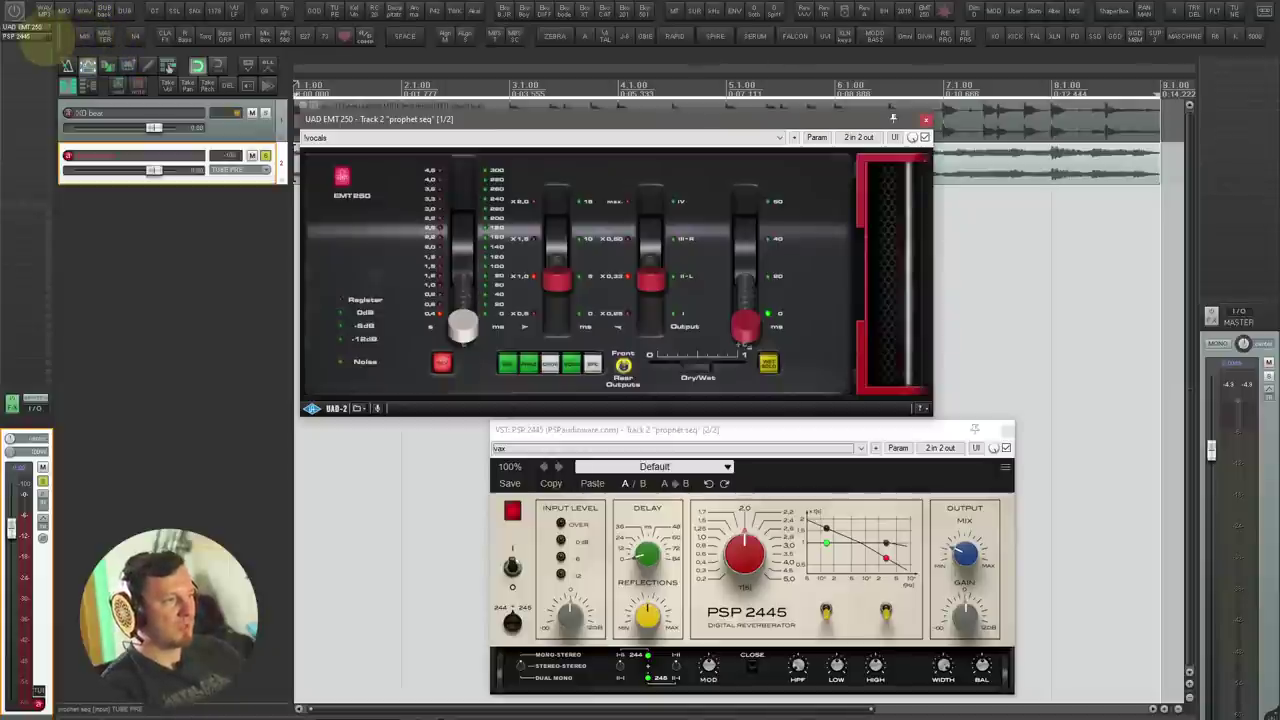
alt+click(35, 37)
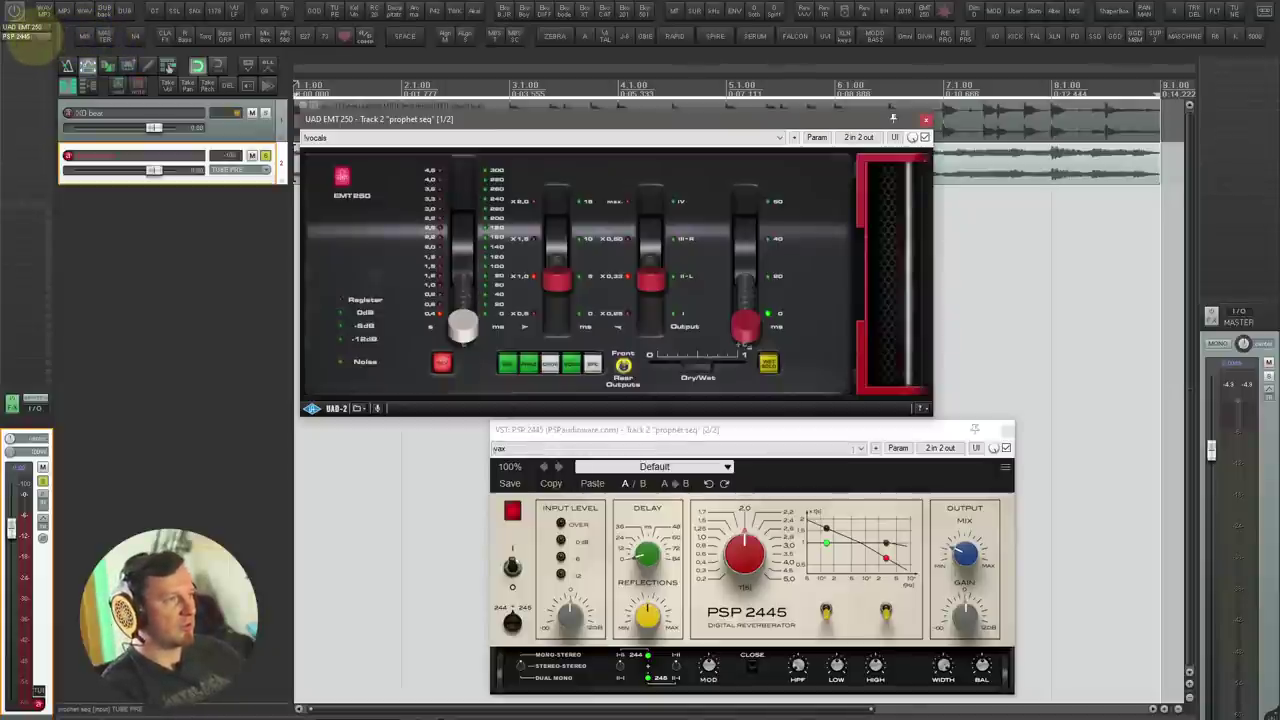
Step: Play the prophet seq track through EMT 250, adjust its Dry/Wet balance, compare it switched off and on, and stop playback
key(space)
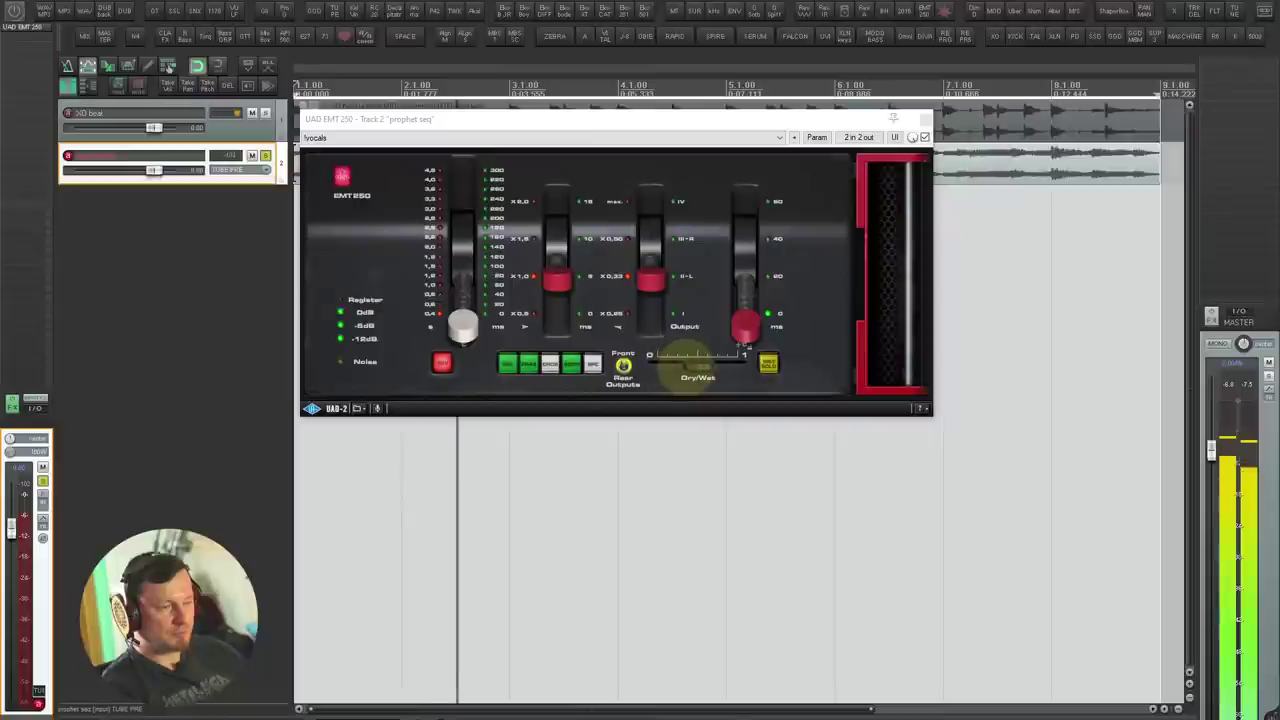
click(672, 372)
drag(655, 372, 732, 366)
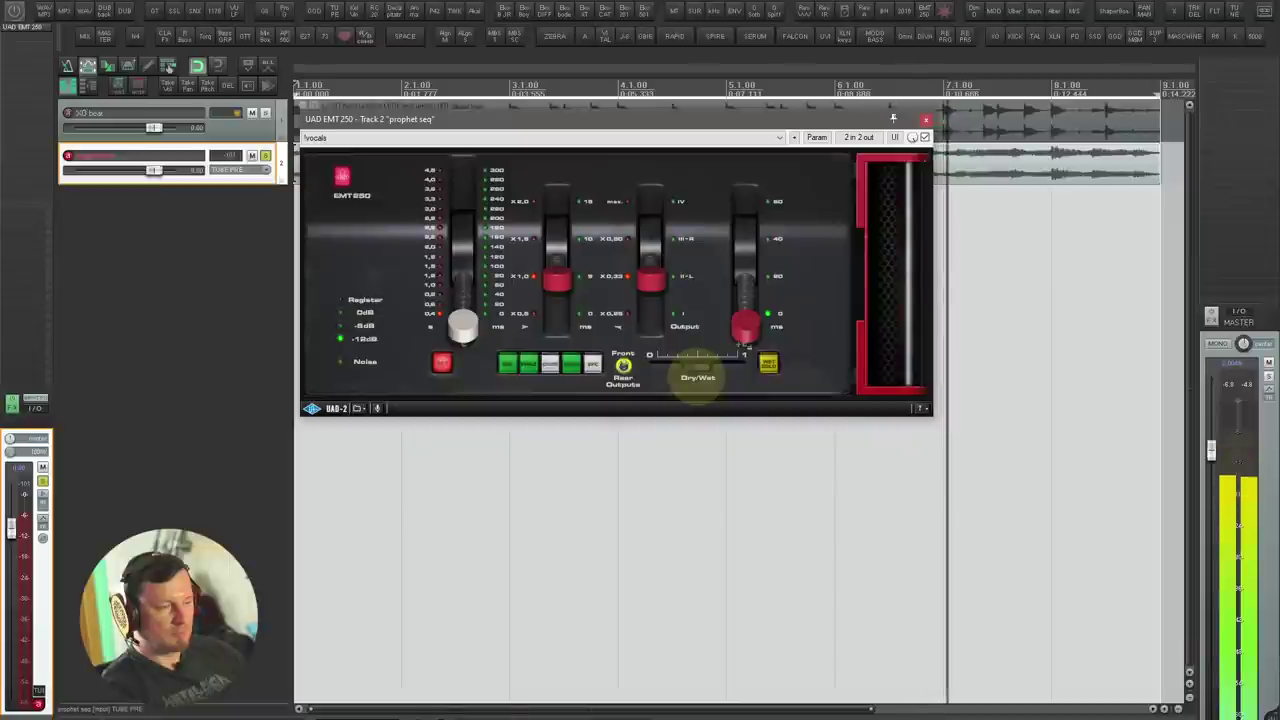
click(342, 176)
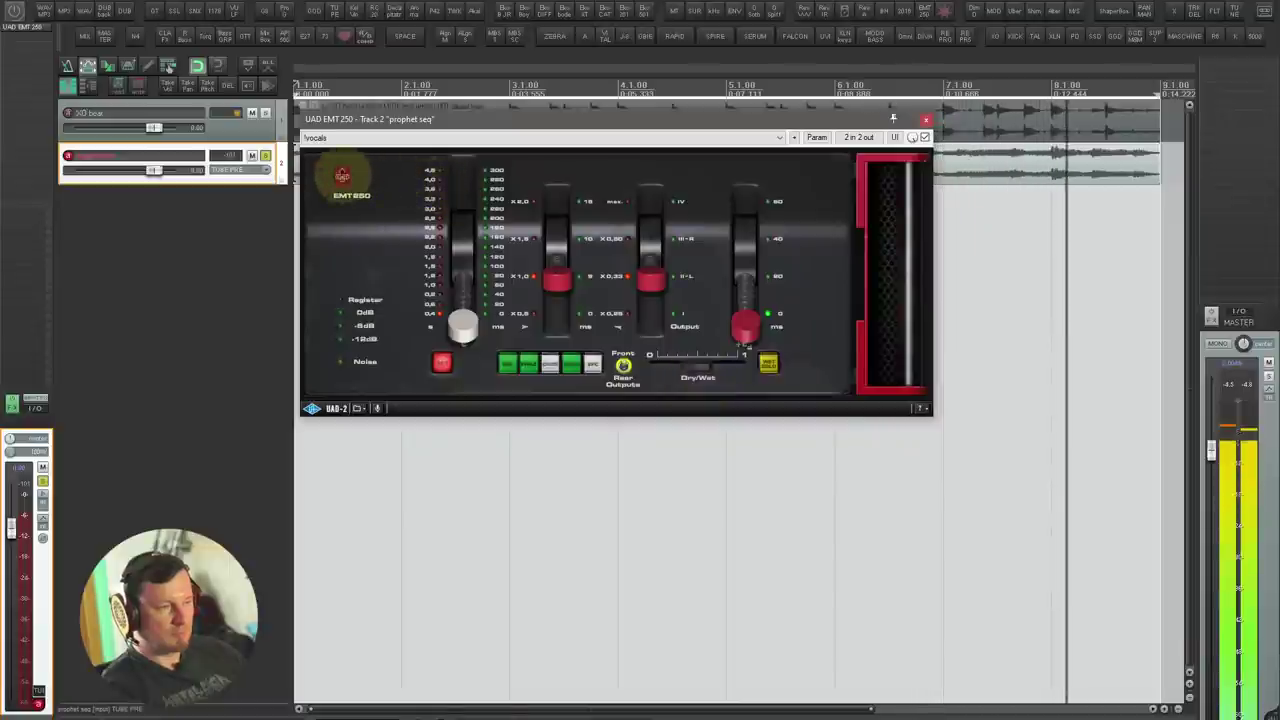
click(342, 176)
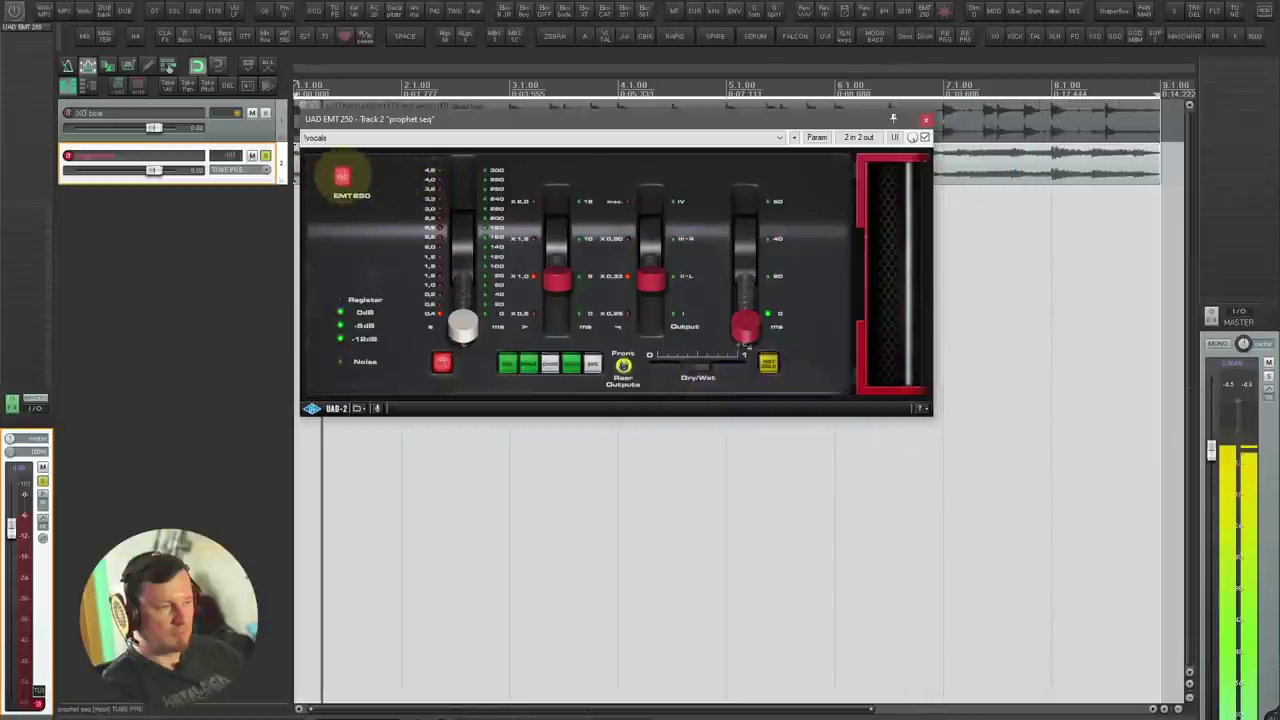
key(space)
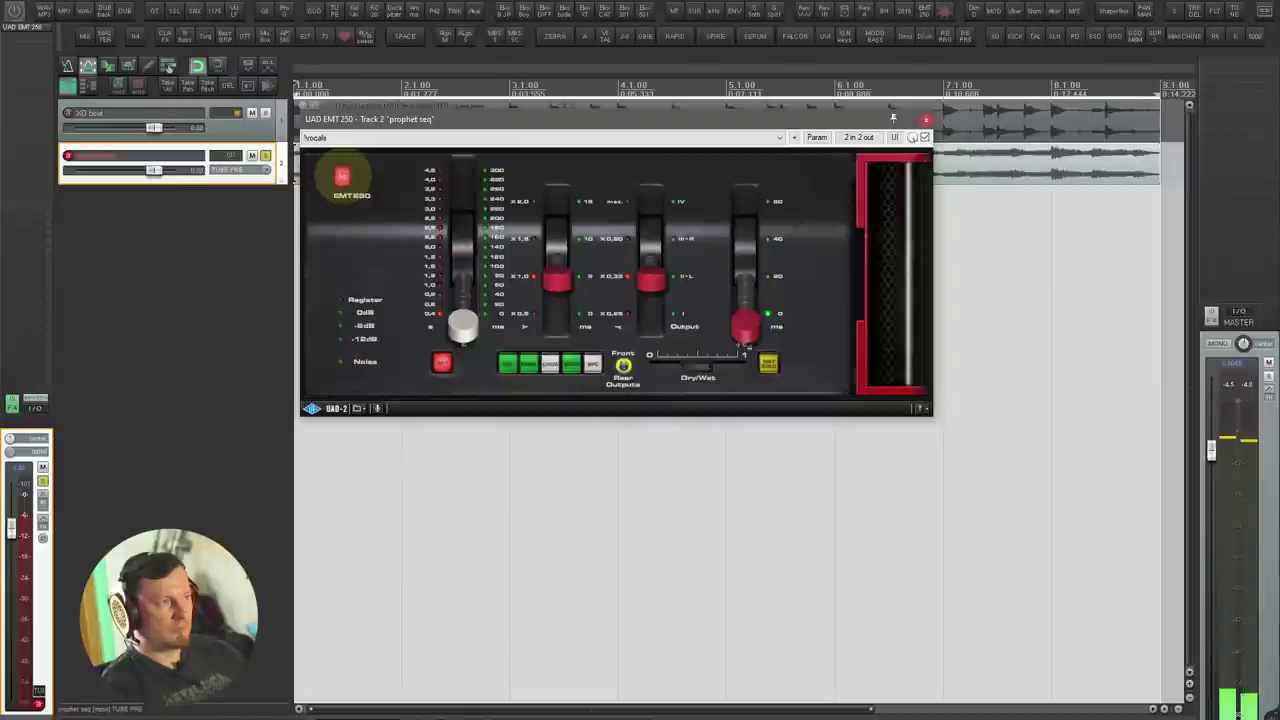
Step: Replace EMT 250 on the prophet seq track with Kirchhoff EQ and place its window over the arrangement
key(Escape)
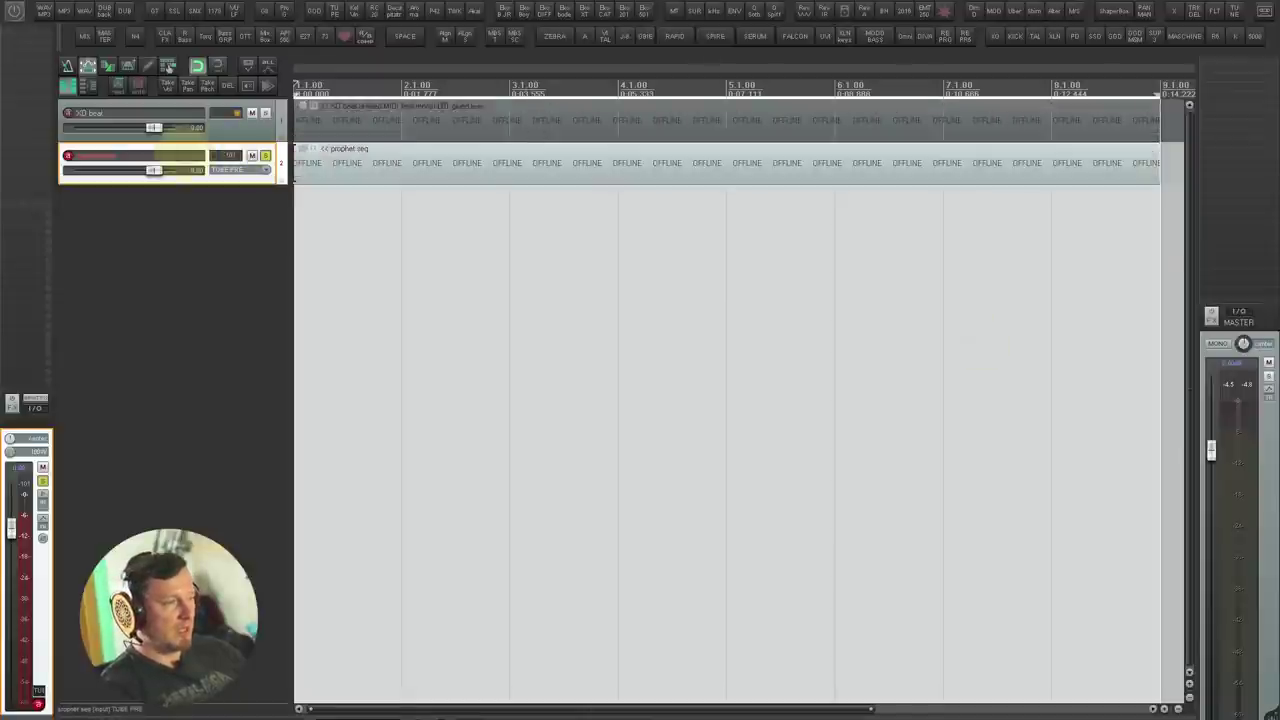
click(182, 155)
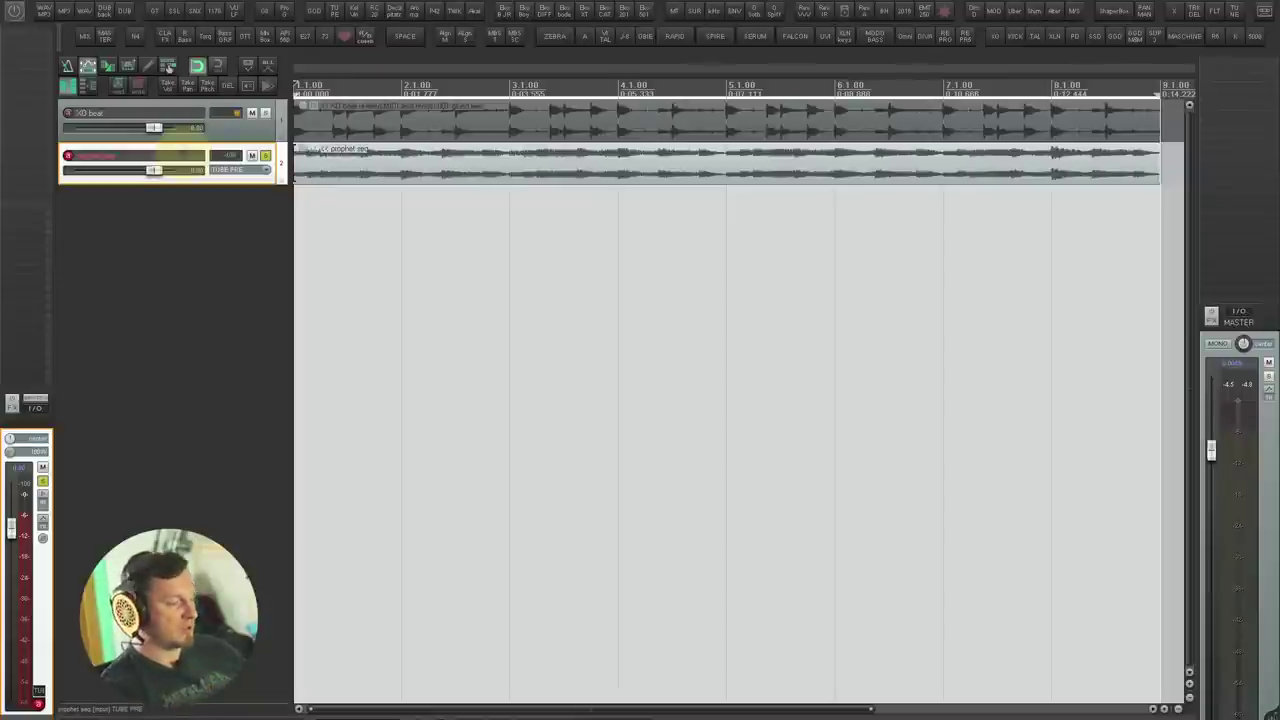
key(e)
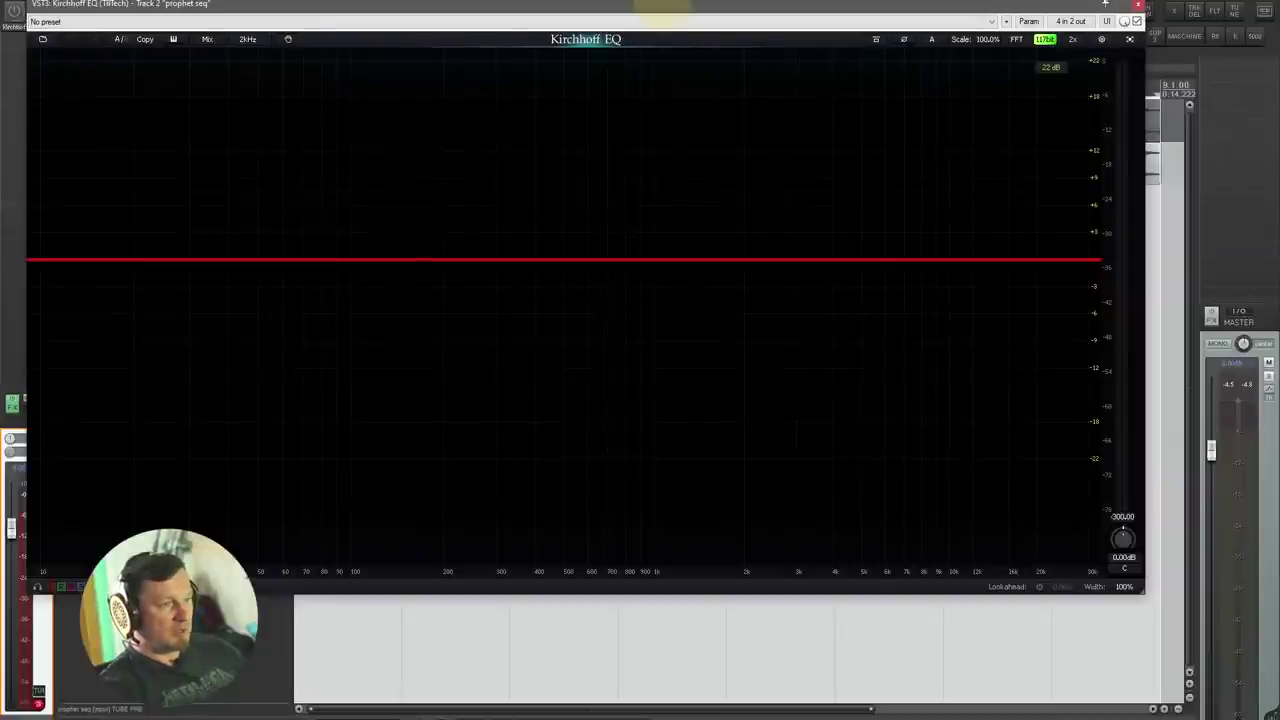
drag(664, 5, 782, 34)
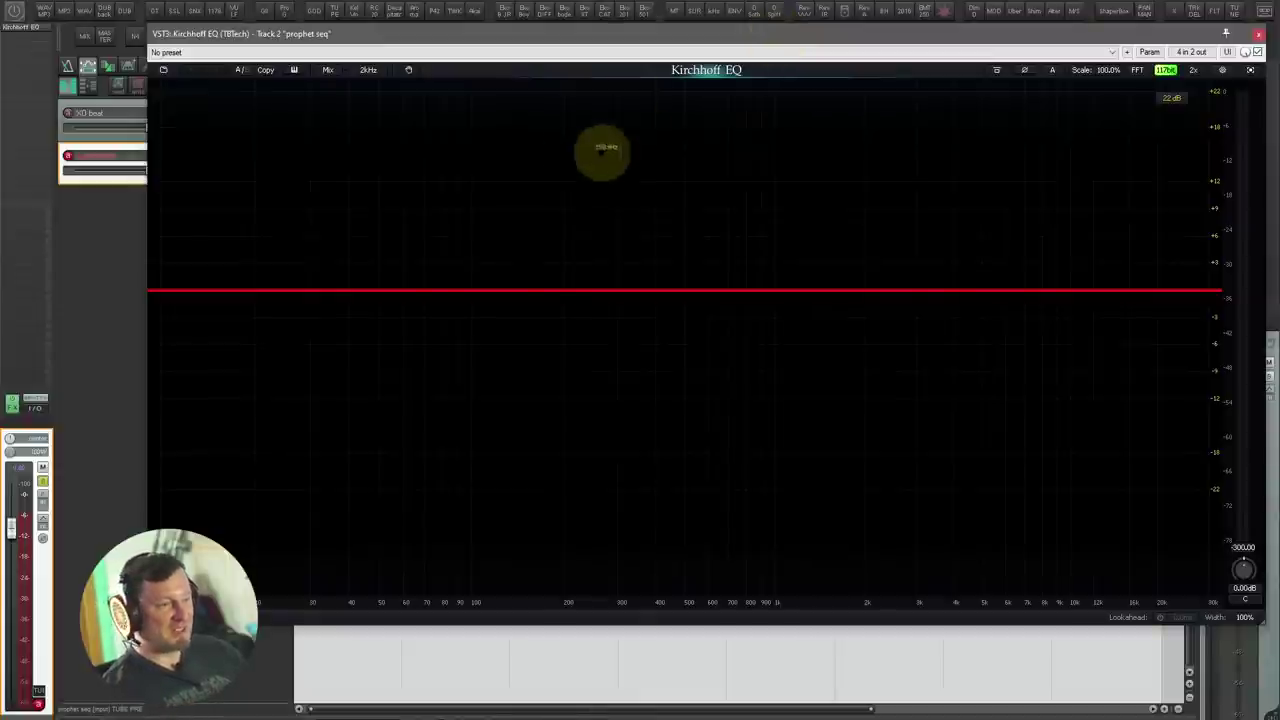
Step: Replace Kirchhoff EQ on the prophet seq track with IK API G, place its window over the arrangement, and keep Preamp on
alt+click(35, 27)
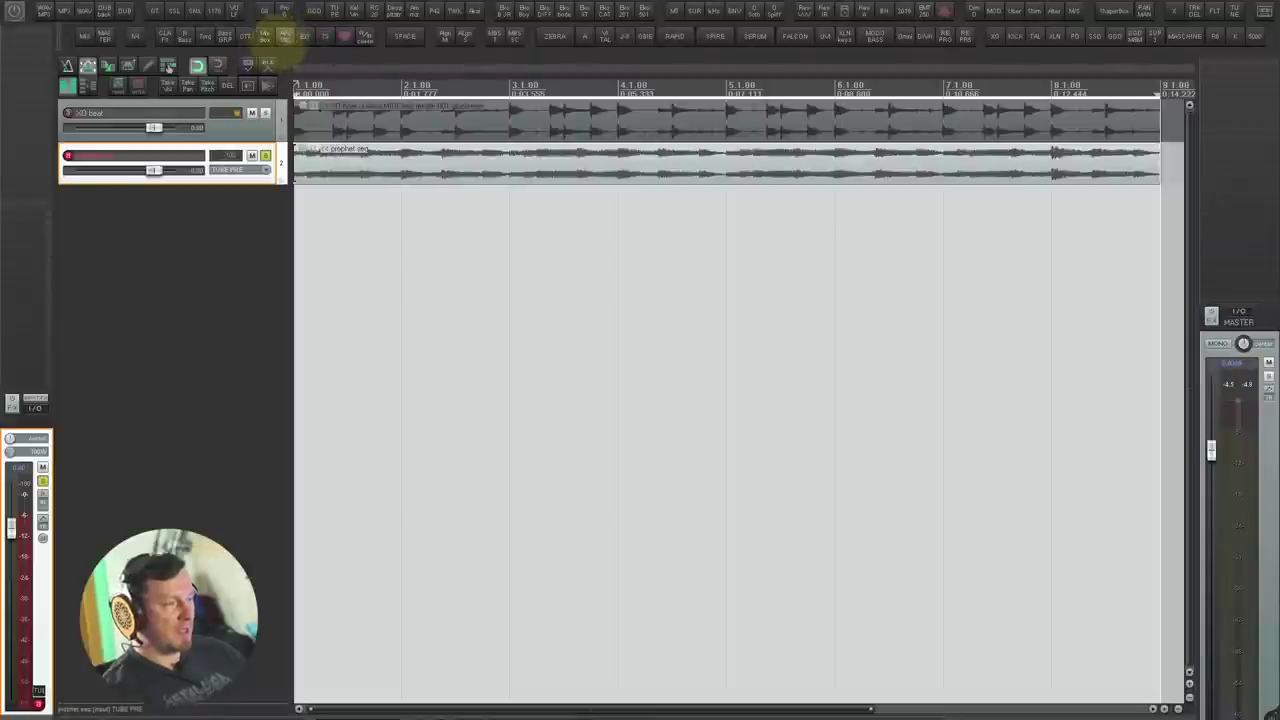
click(285, 36)
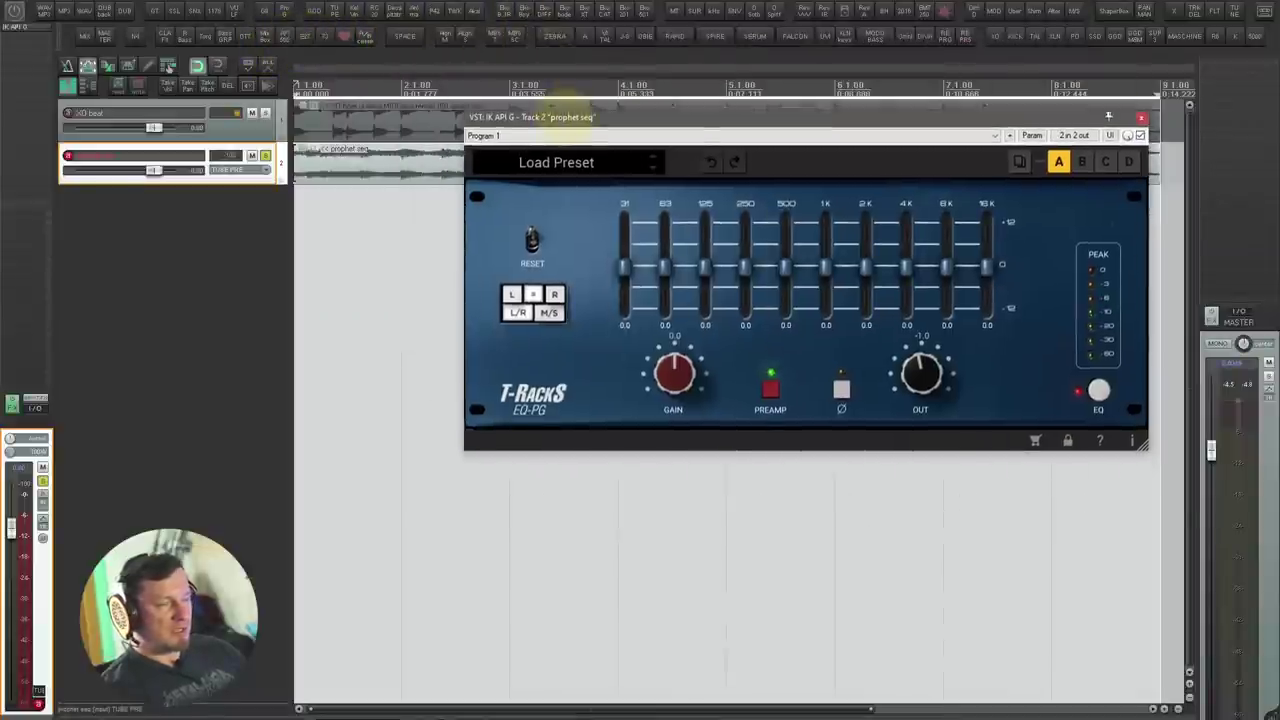
drag(563, 106, 551, 115)
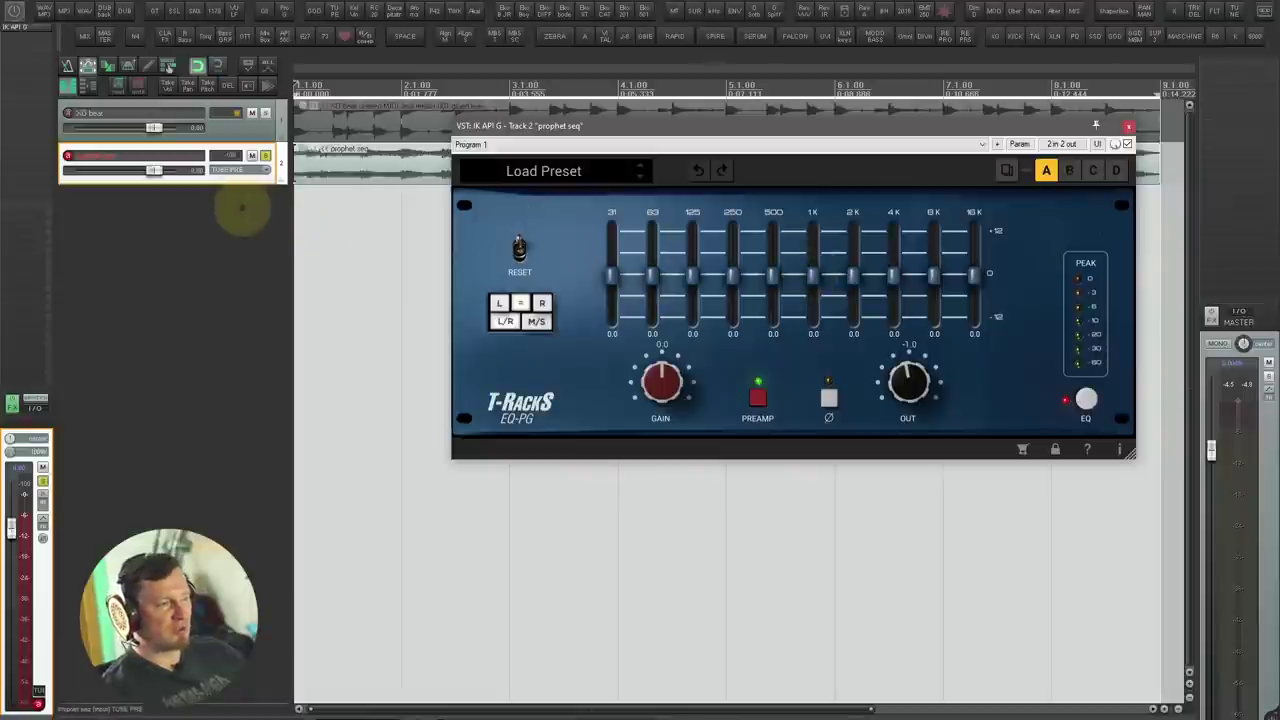
click(757, 397)
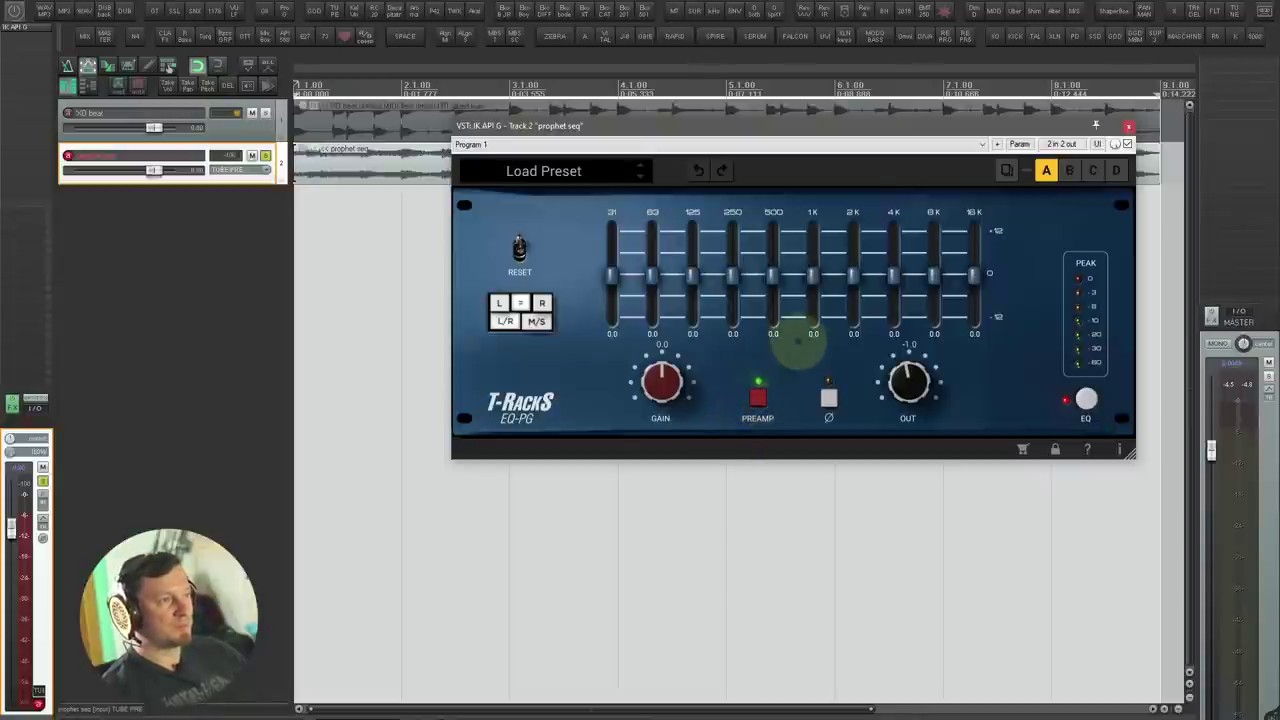
Step: During playback, set the EQ-PG bands: 31 to -5.5, 63 to 4.2, 250 to -0.6, 1K to 4.8, 8K to 6.3, 16K to 5.3
key(space)
drag(812, 288, 812, 258)
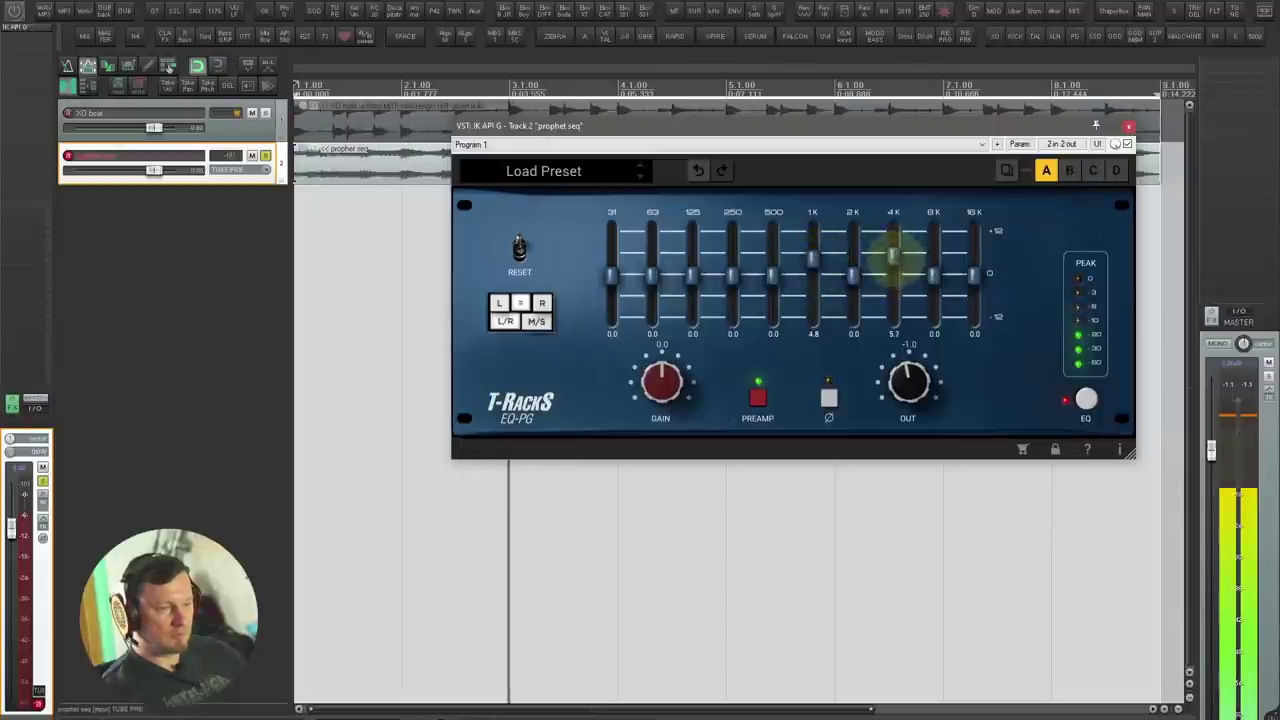
drag(930, 275, 970, 257)
drag(652, 275, 651, 245)
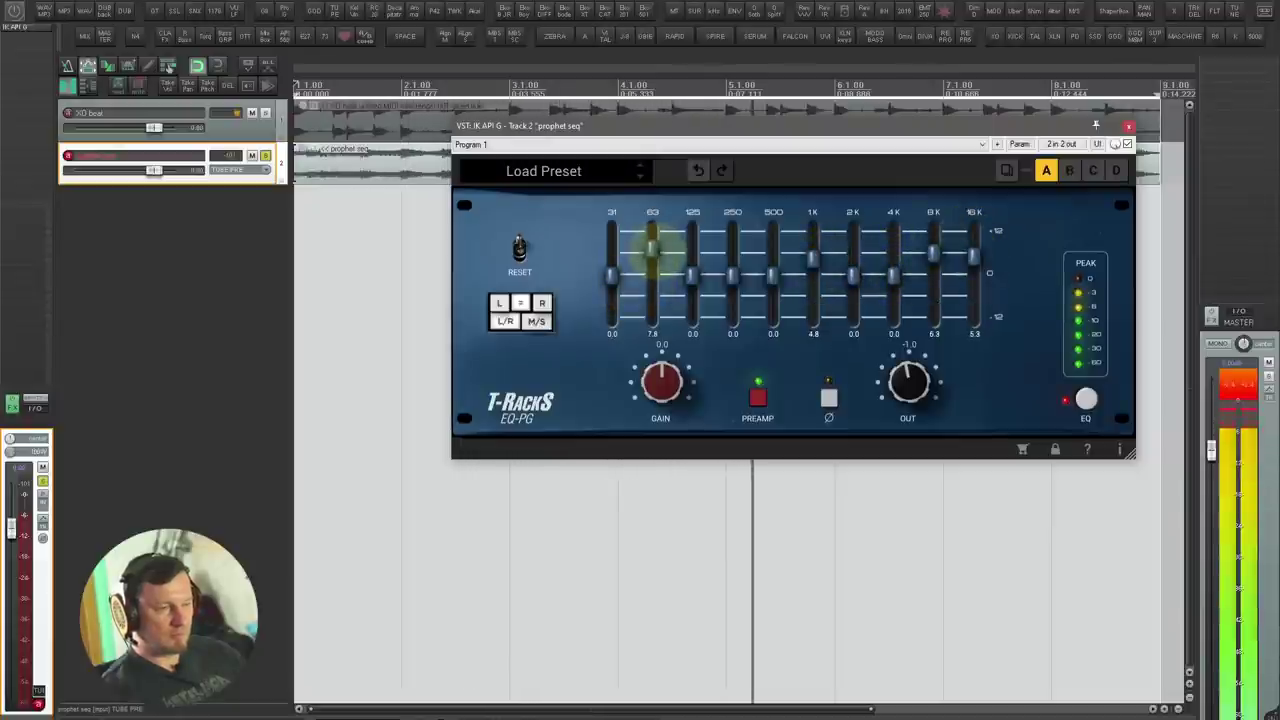
mouse_move(730, 276)
mouse_down()
mouse_move(729, 263)
mouse_move(732, 277)
mouse_up()
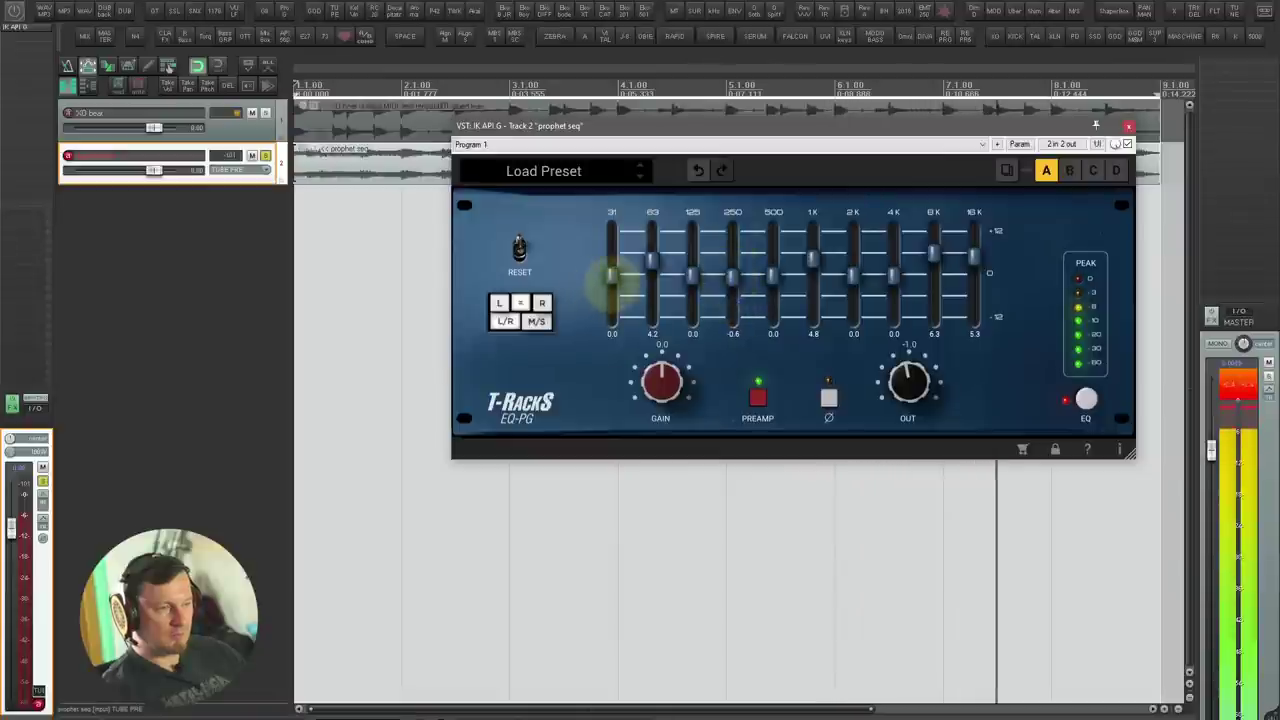
drag(608, 277, 611, 294)
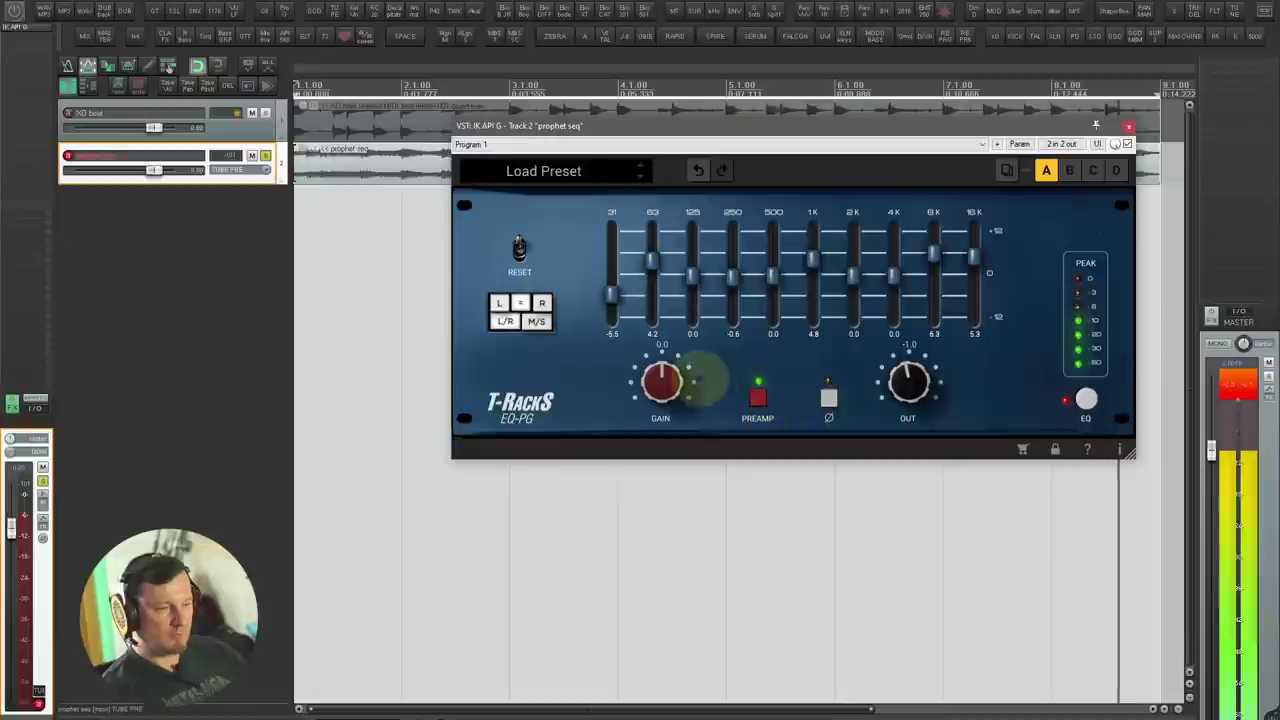
Step: Set EQ-PG's Gain to 1.1 and Out to -1.1, and compare the sound with its EQ switched off and on
drag(669, 385, 672, 375)
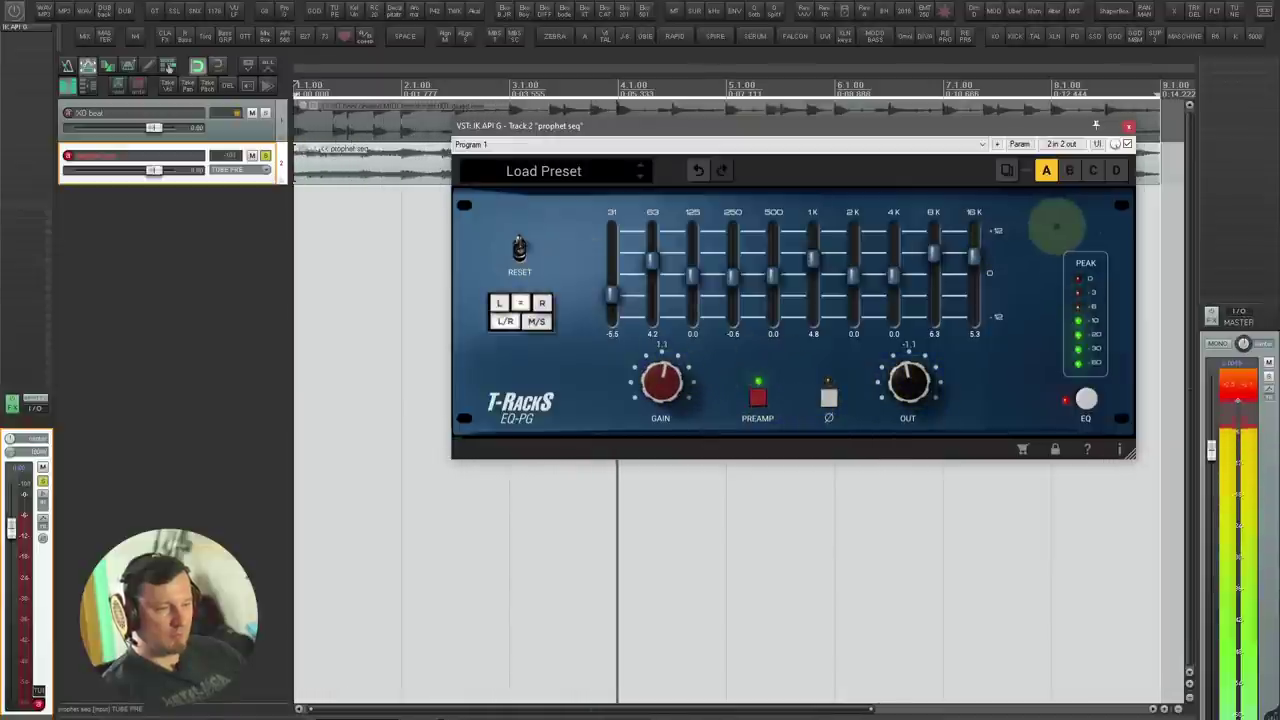
click(1086, 398)
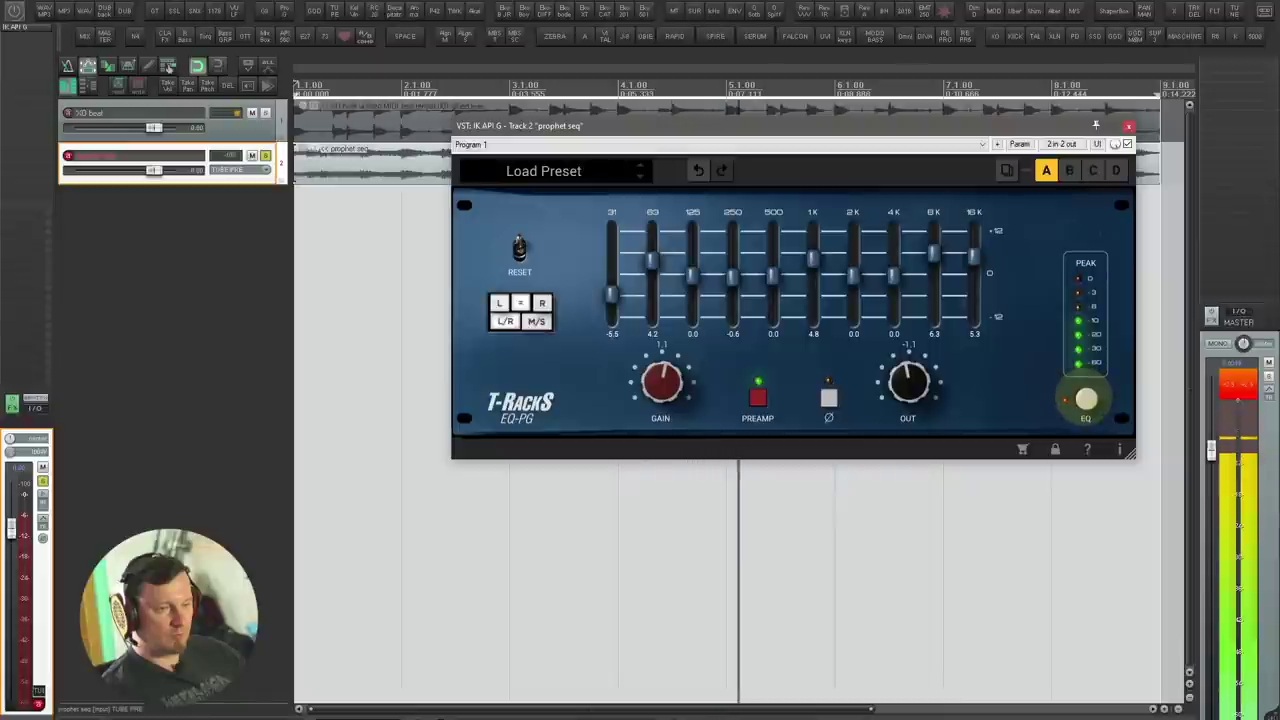
click(1086, 398)
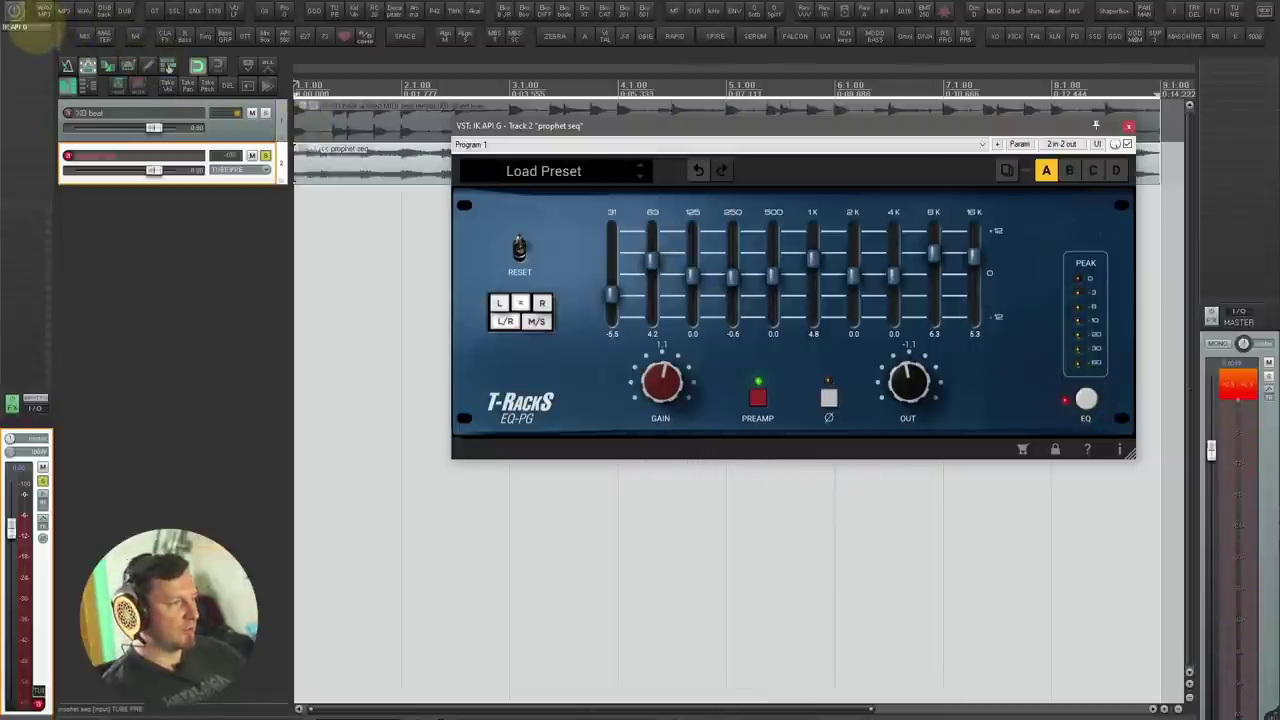
Step: Replace EQ-PG on the prophet seq track with PSP E27 and move its window over the arrangement
alt+click(31, 27)
click(305, 36)
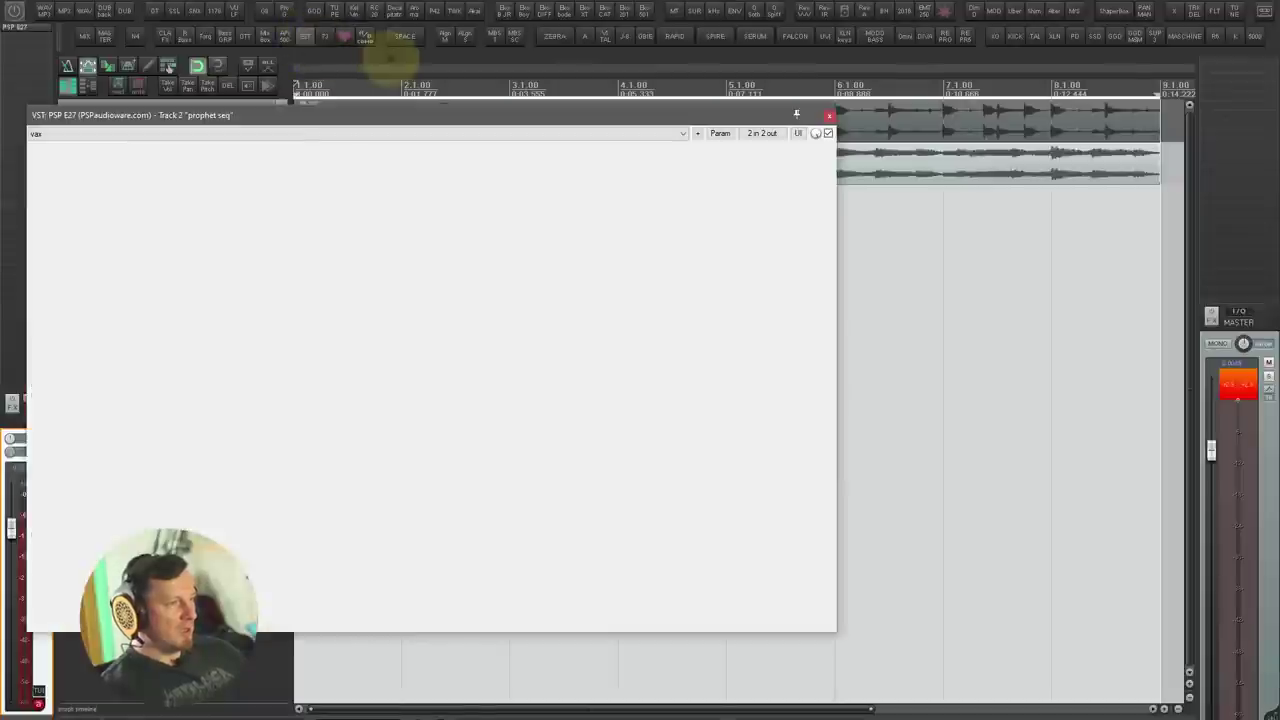
drag(449, 108, 784, 117)
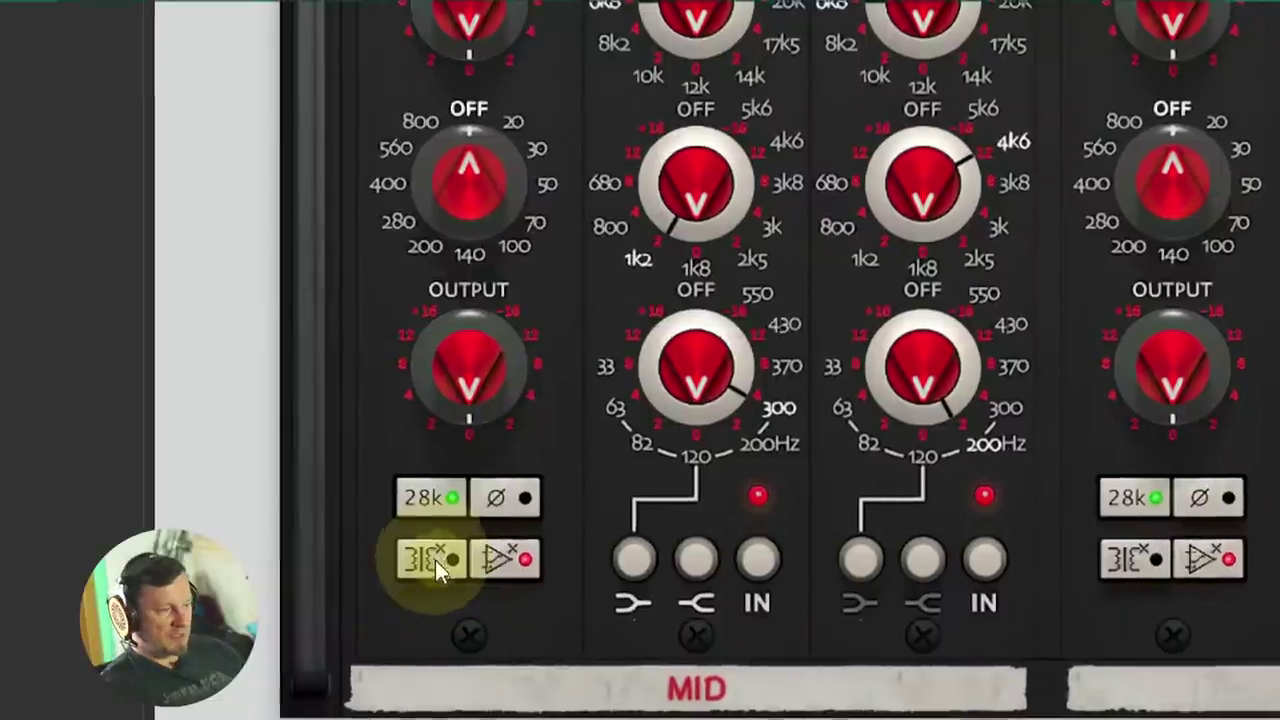
Step: Toggle the transformer and amplifier switches beneath the MID Output in PSP E27 on and off
click(438, 559)
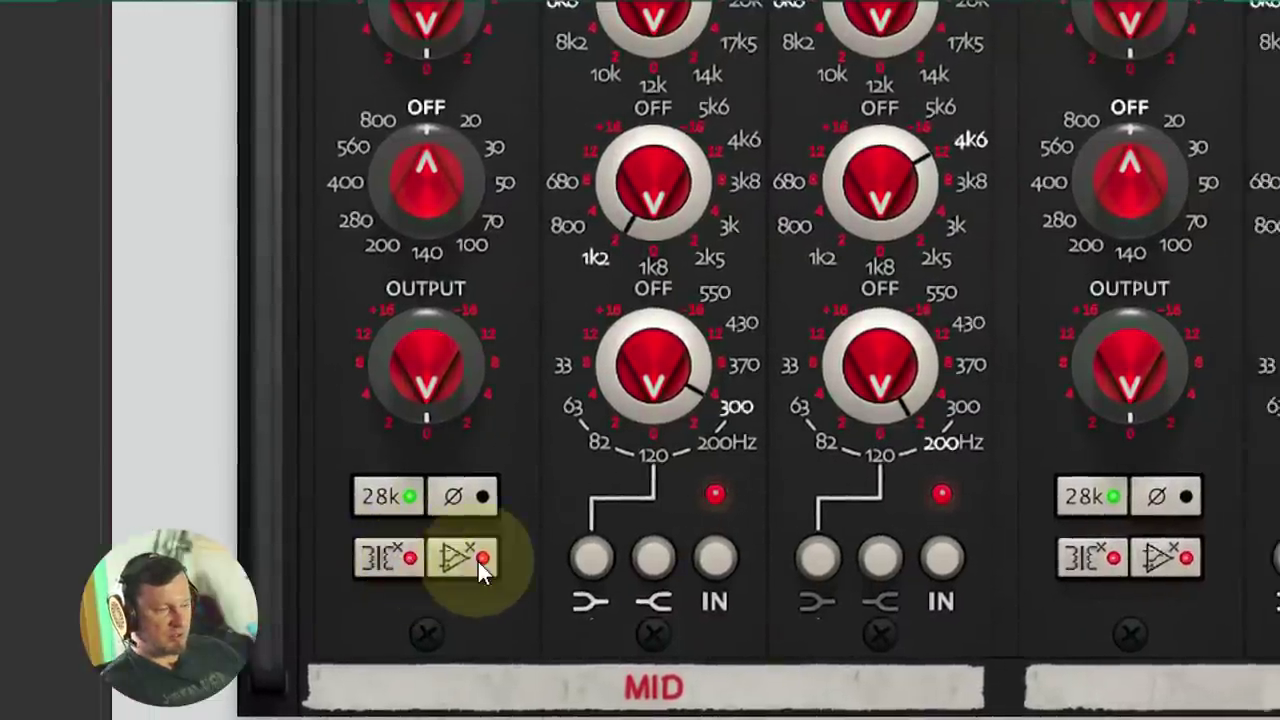
click(478, 562)
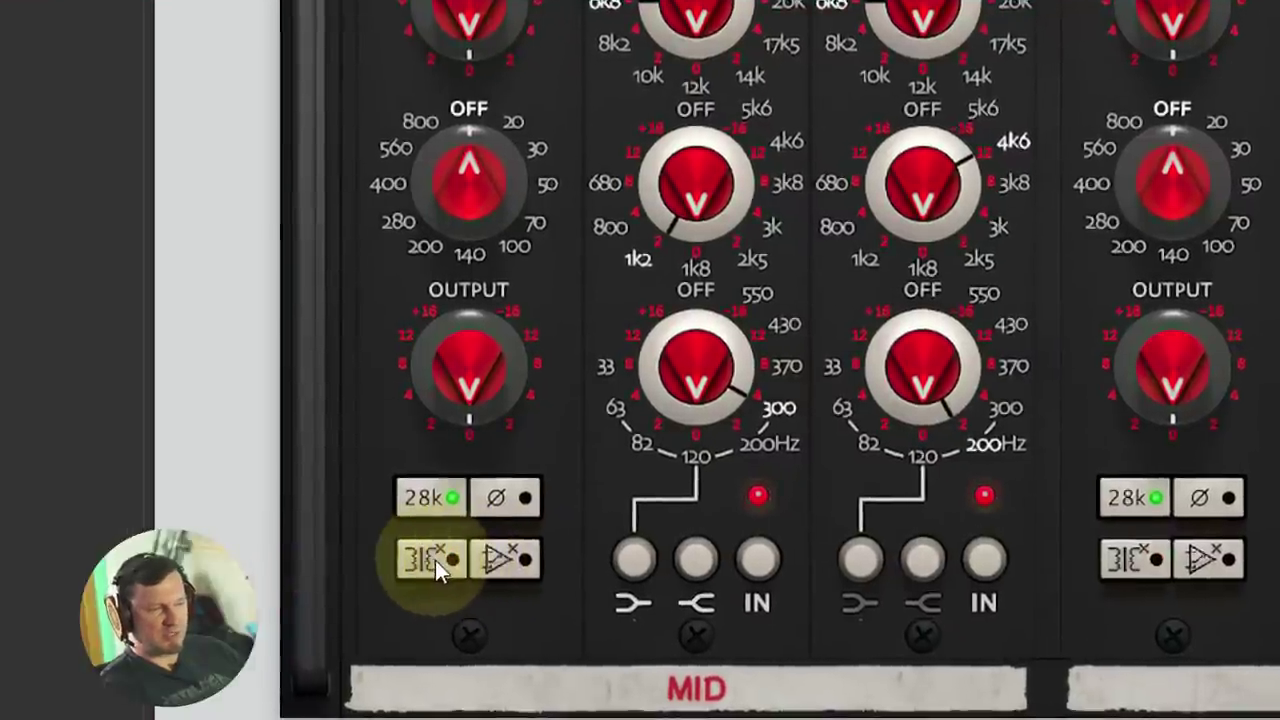
click(500, 562)
click(412, 560)
click(468, 558)
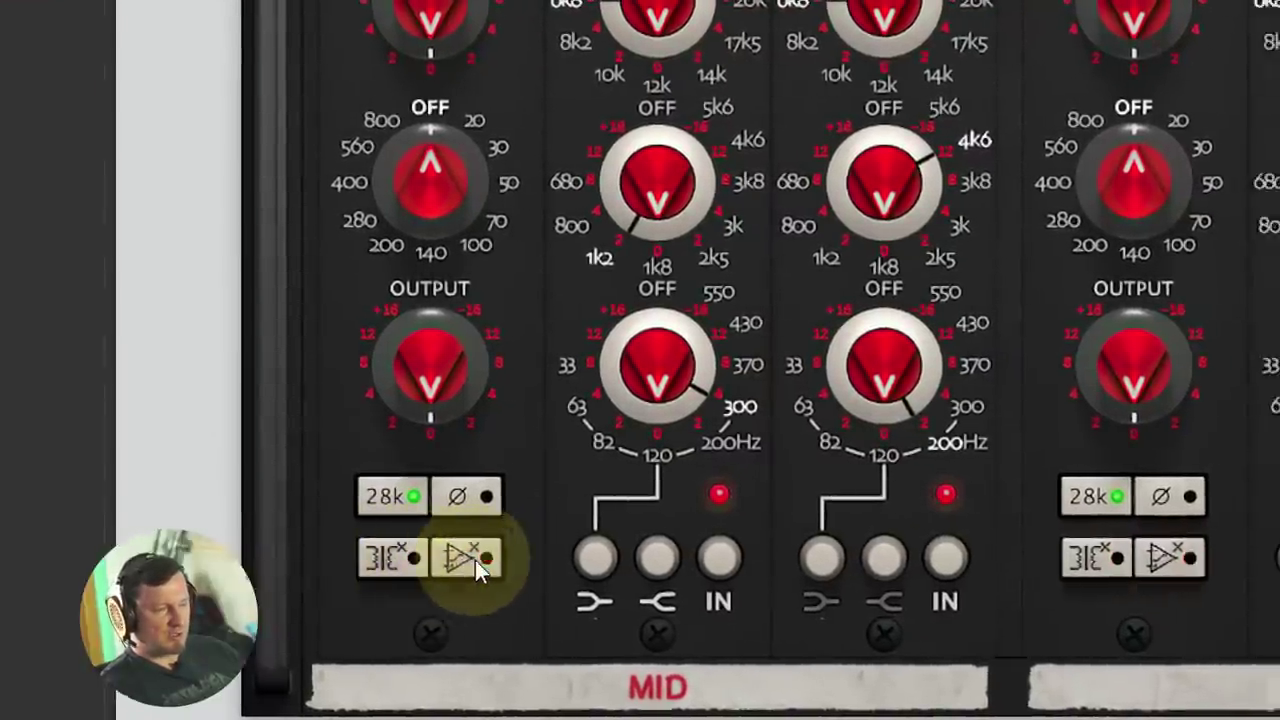
click(446, 556)
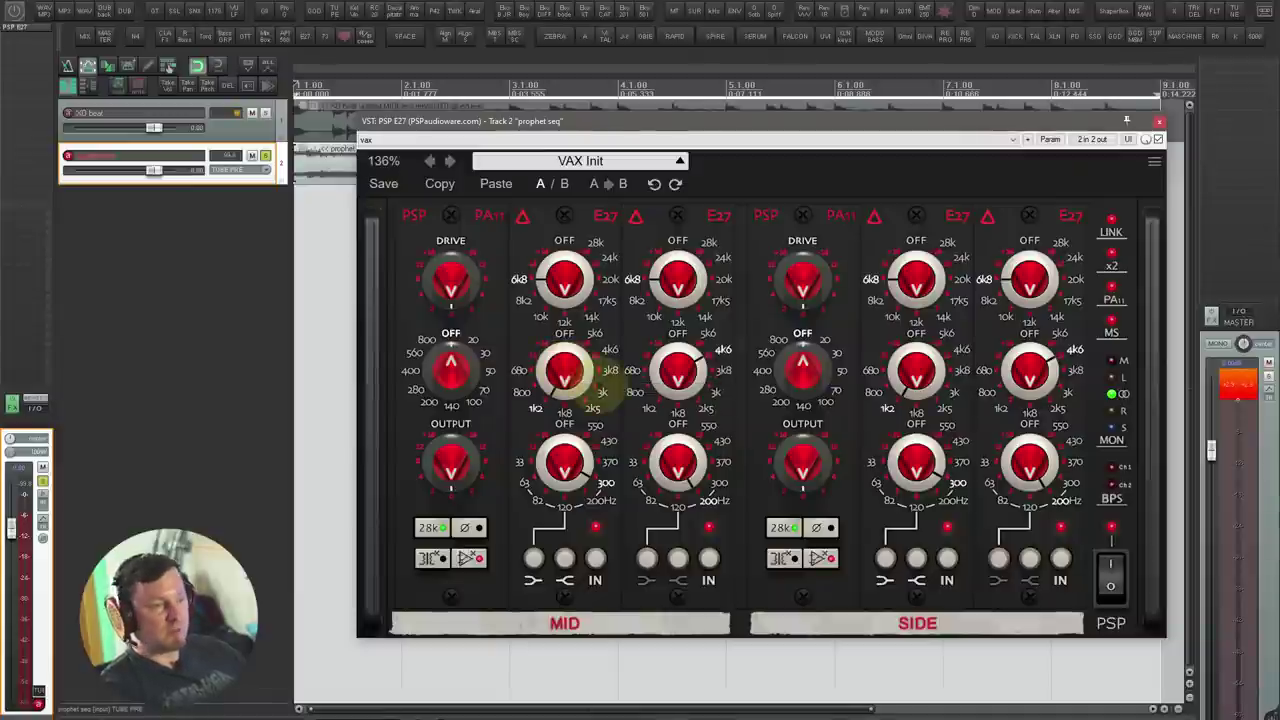
Step: Start playback and boost the 1k2 and 6k8 bands of the first E27 equalizer module
key(space)
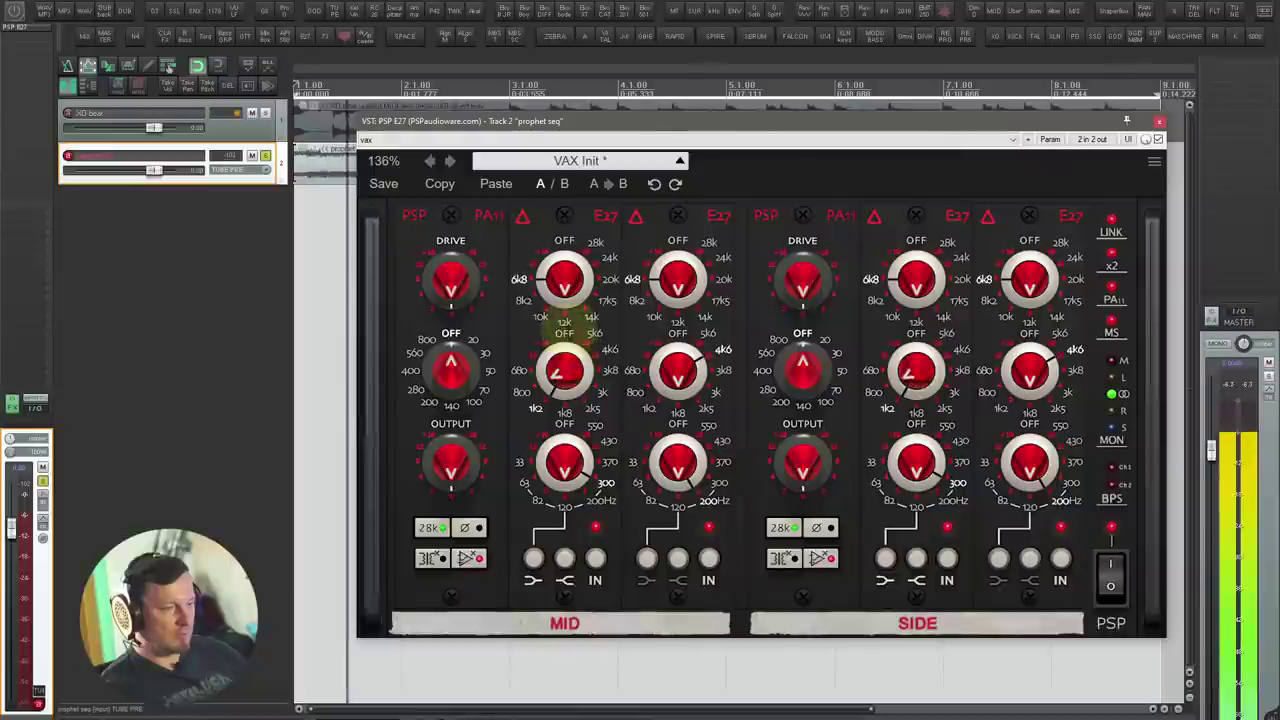
drag(575, 355, 571, 400)
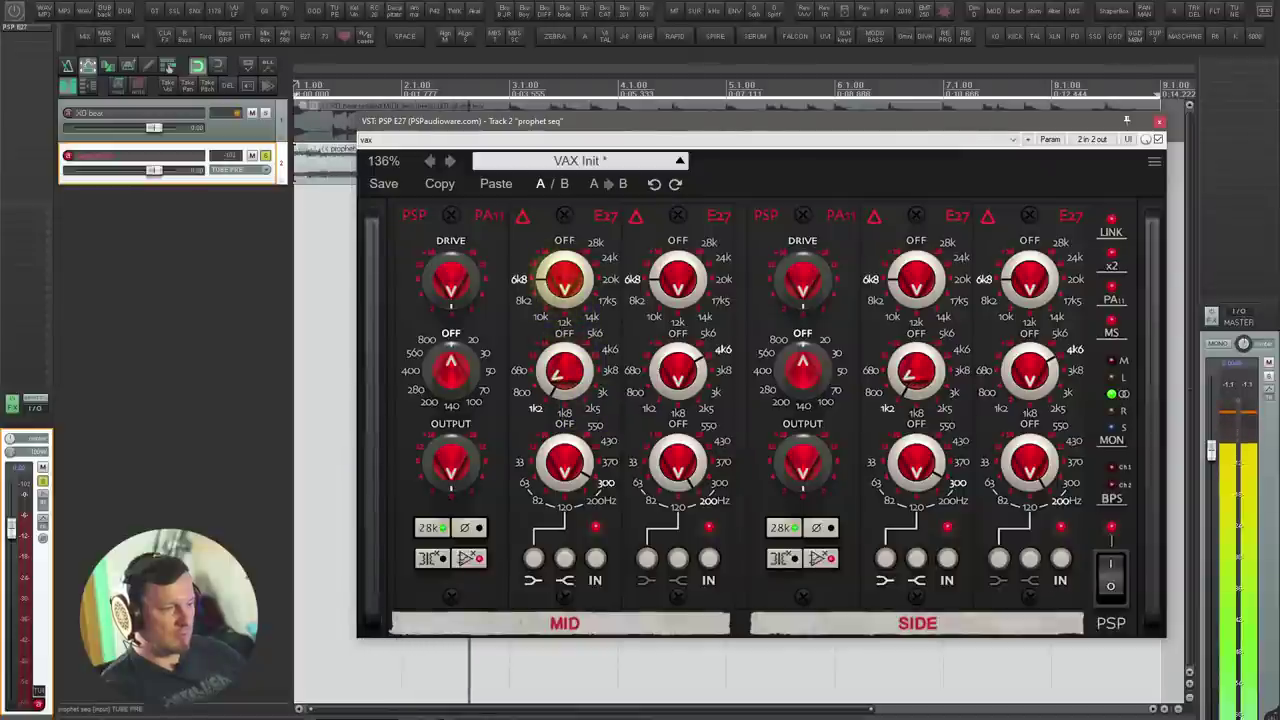
mouse_move(557, 271)
mouse_down()
mouse_move(563, 206)
mouse_move(578, 336)
mouse_move(557, 190)
mouse_move(564, 280)
mouse_up()
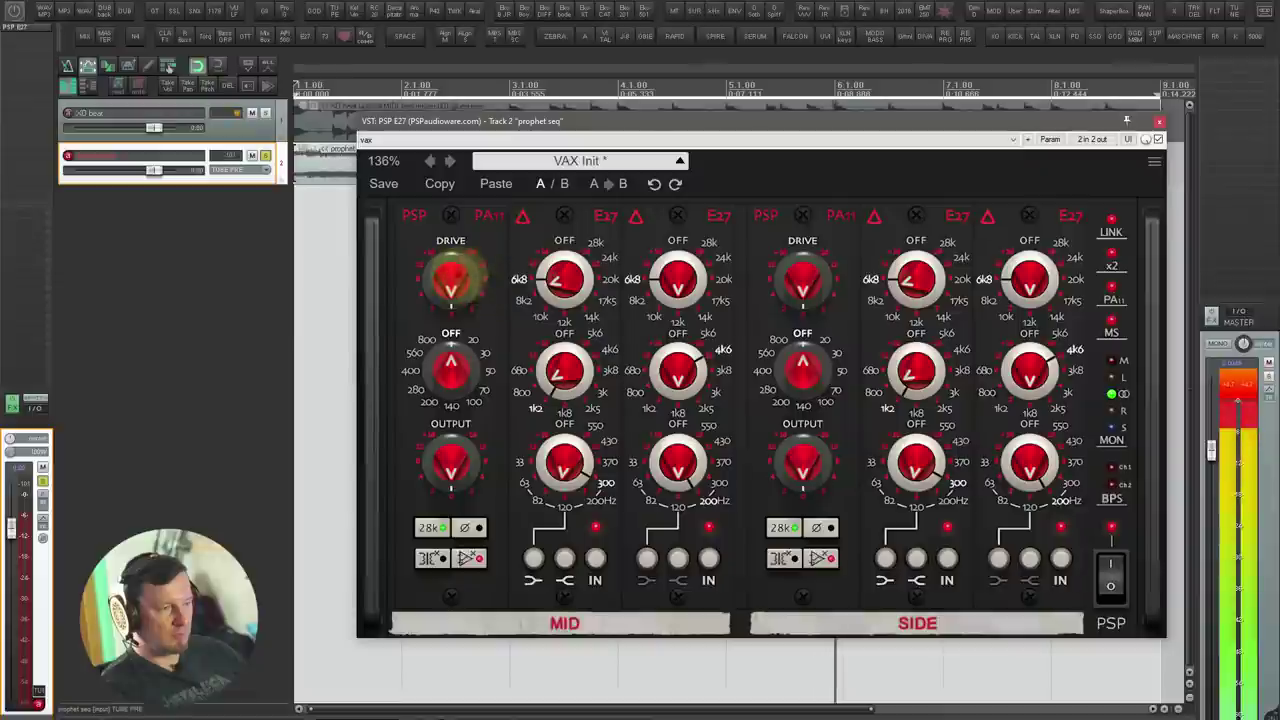
Step: Raise the linked preamp Drive strongly, and try the filter below it at 800 before setting it to 30
drag(450, 275, 451, 170)
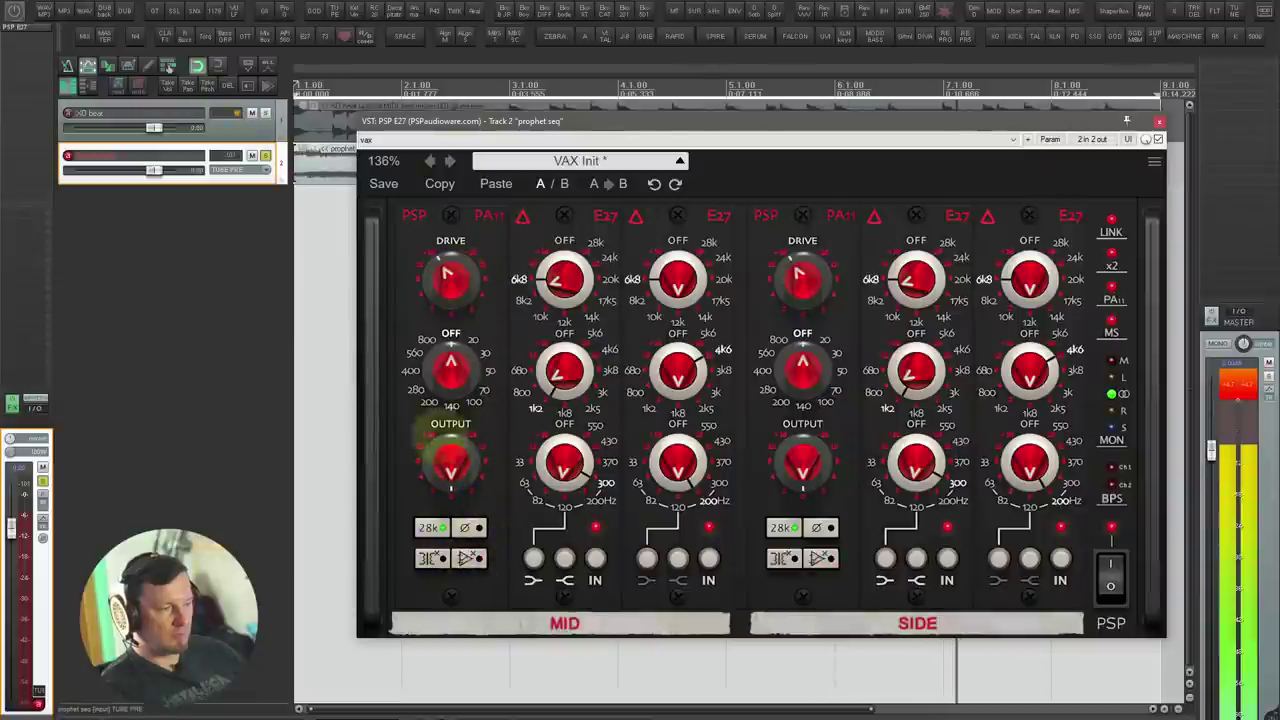
mouse_move(450, 296)
mouse_down()
mouse_move(450, 276)
mouse_move(439, 304)
mouse_up()
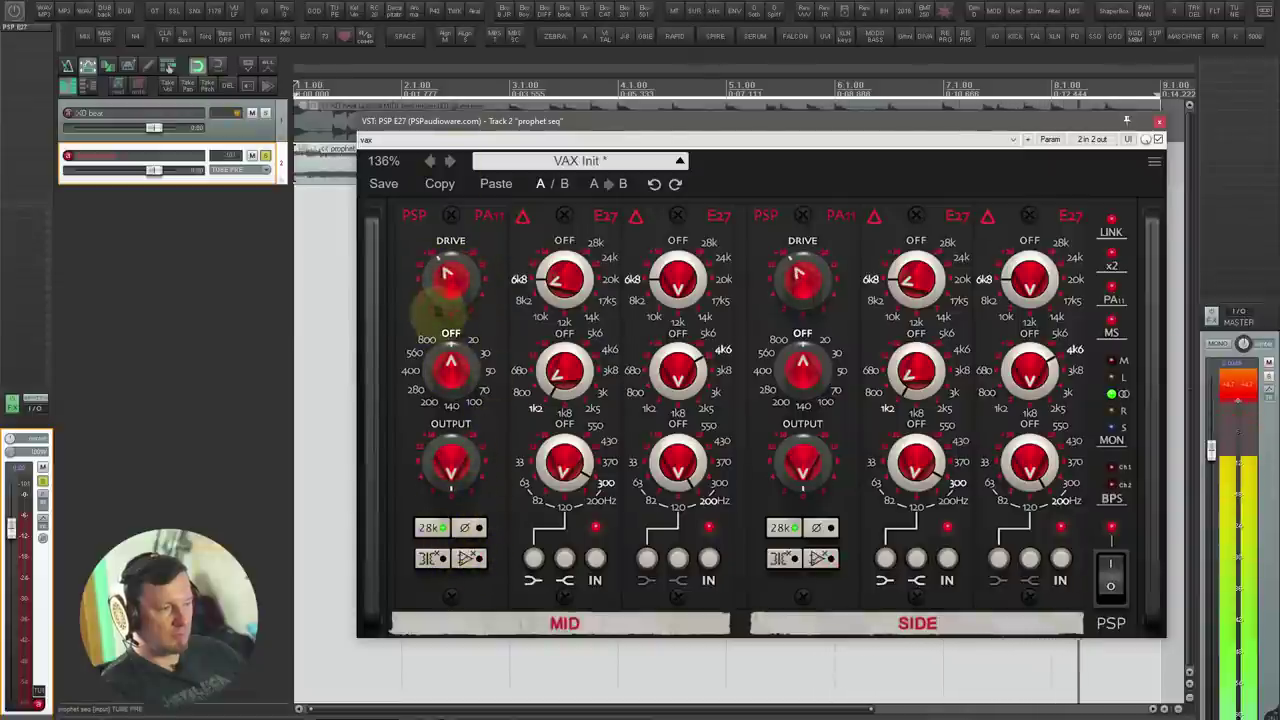
drag(447, 387, 439, 252)
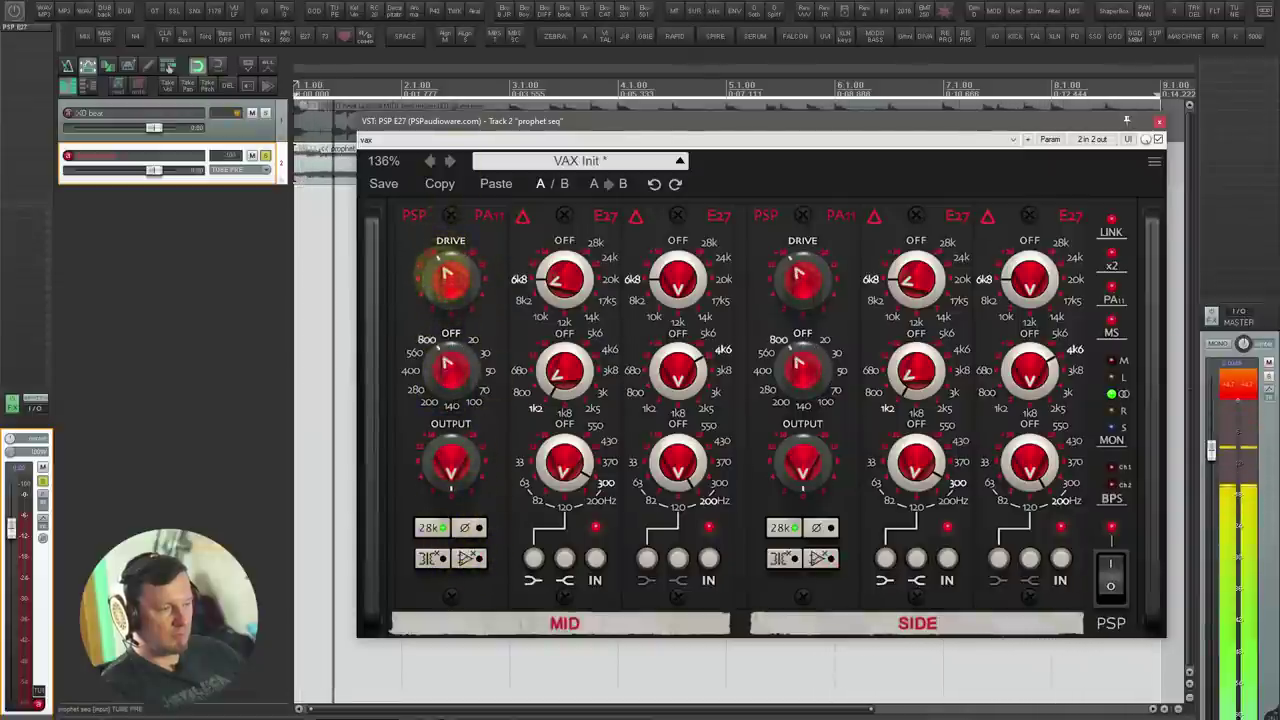
mouse_move(450, 368)
mouse_down()
mouse_move(452, 340)
mouse_move(456, 366)
mouse_up()
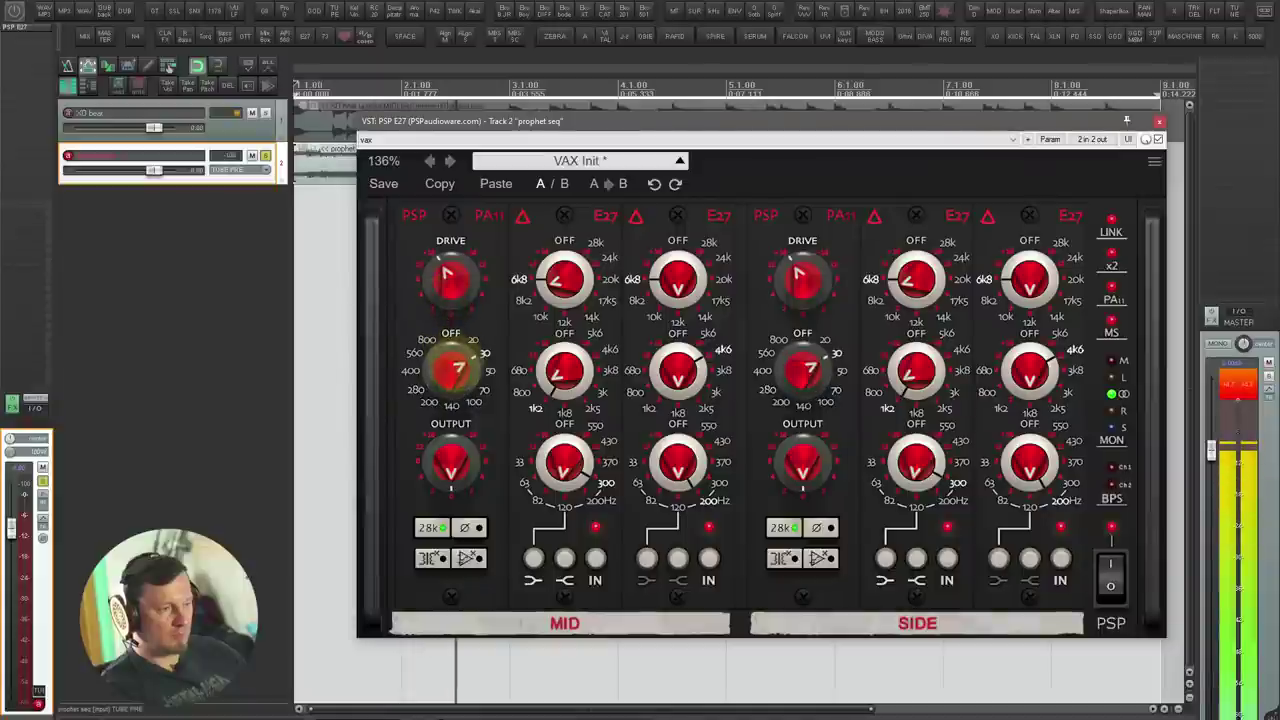
Step: Slightly boost 6k8 and 4k6 in the second E27 module, and turn the preamp's Drive and Output down slightly below zero
mouse_move(680, 270)
mouse_down()
mouse_move(677, 214)
mouse_move(677, 252)
mouse_up()
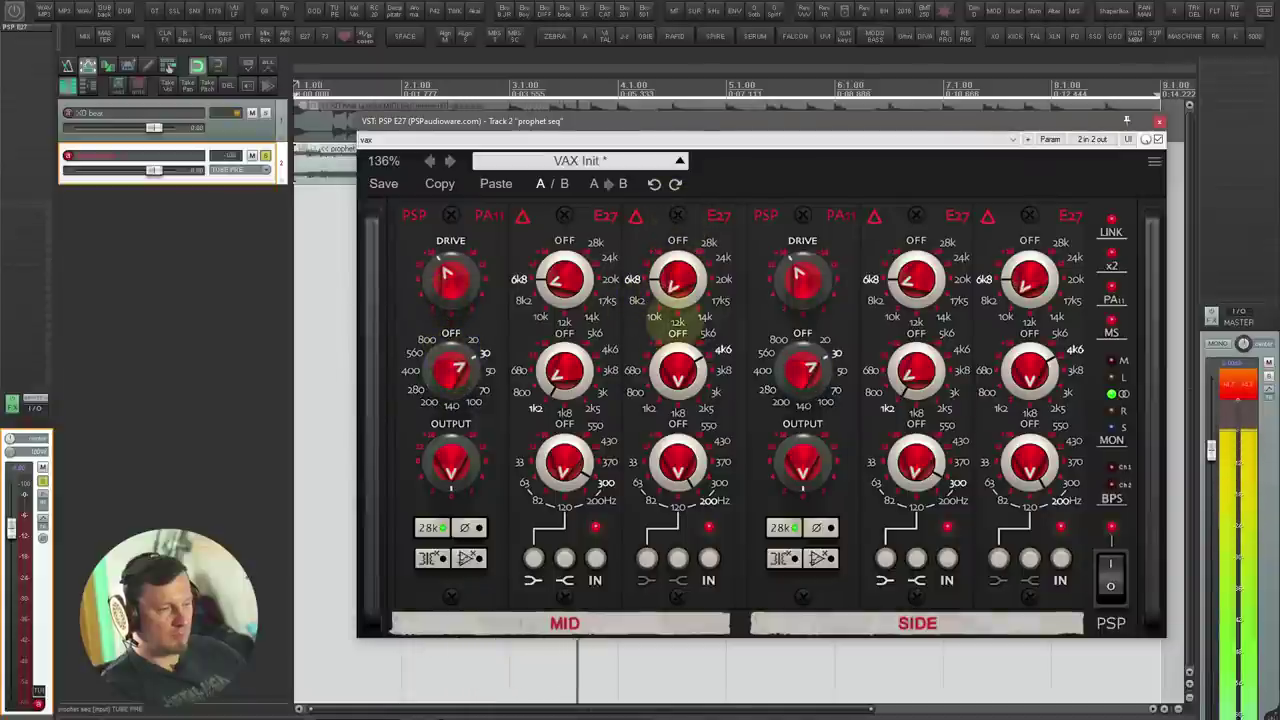
mouse_move(677, 364)
mouse_down()
mouse_move(677, 306)
mouse_move(677, 345)
mouse_up()
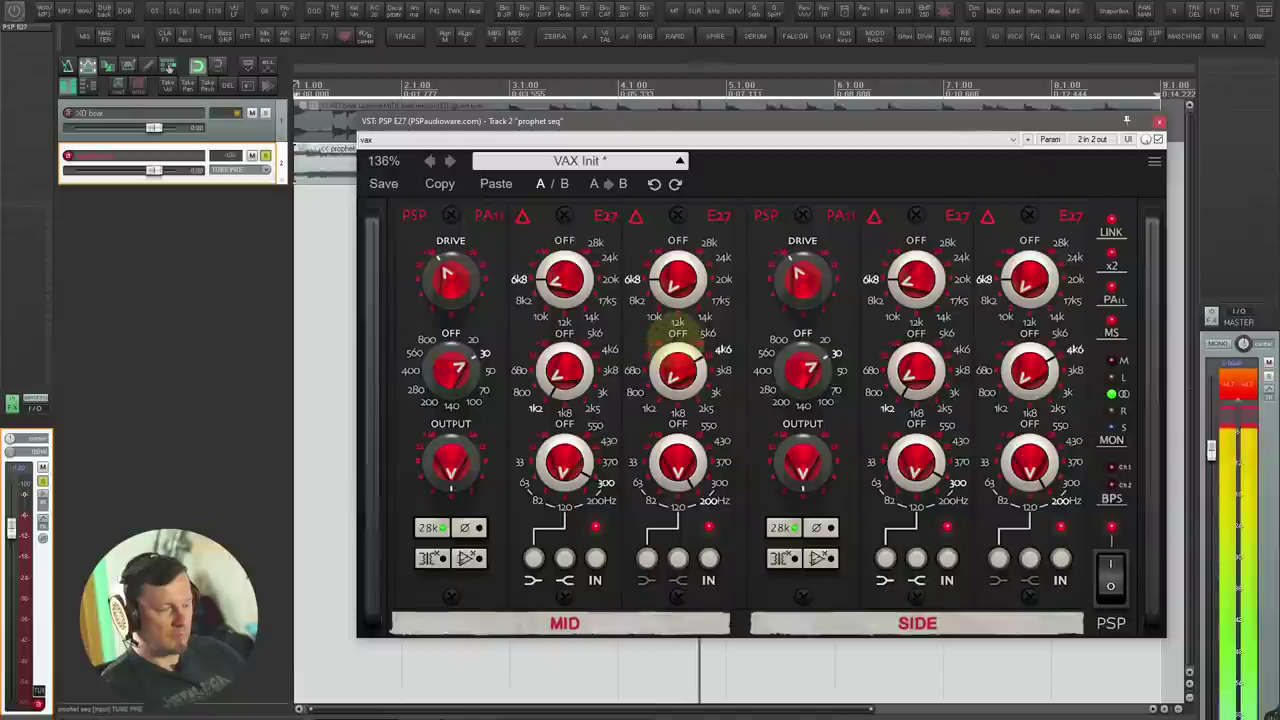
drag(457, 277, 451, 309)
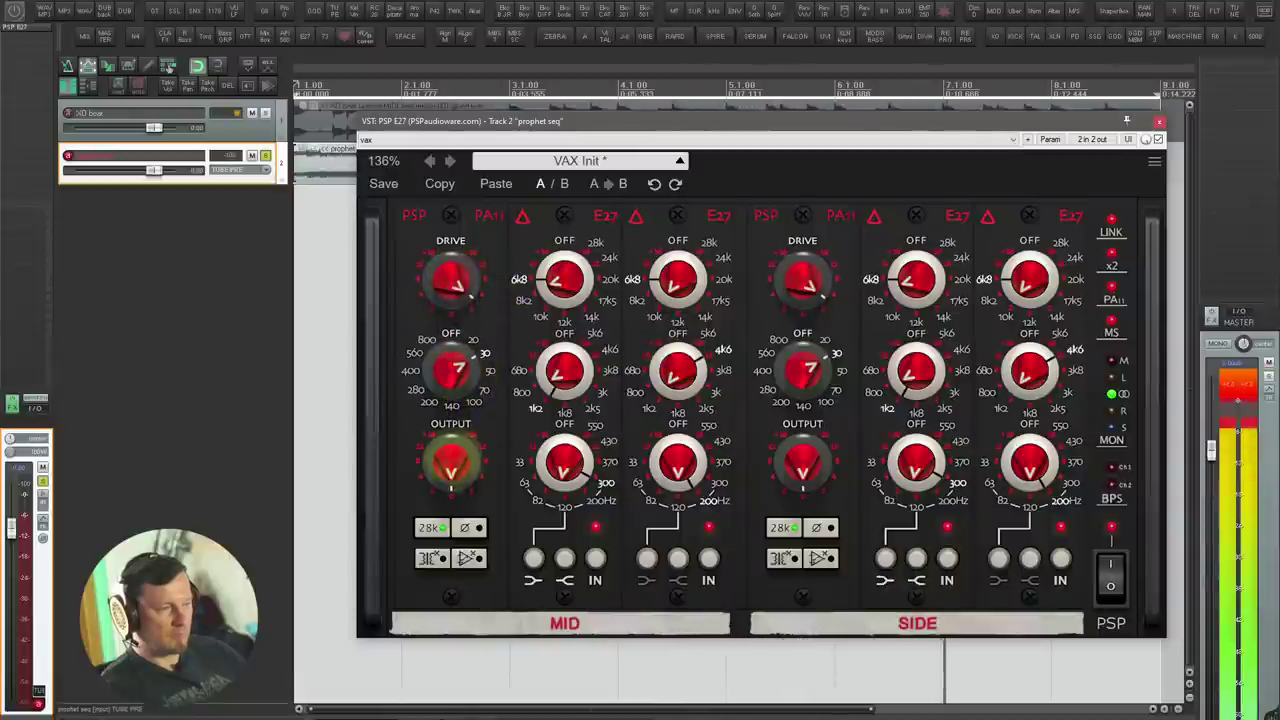
drag(449, 466, 449, 474)
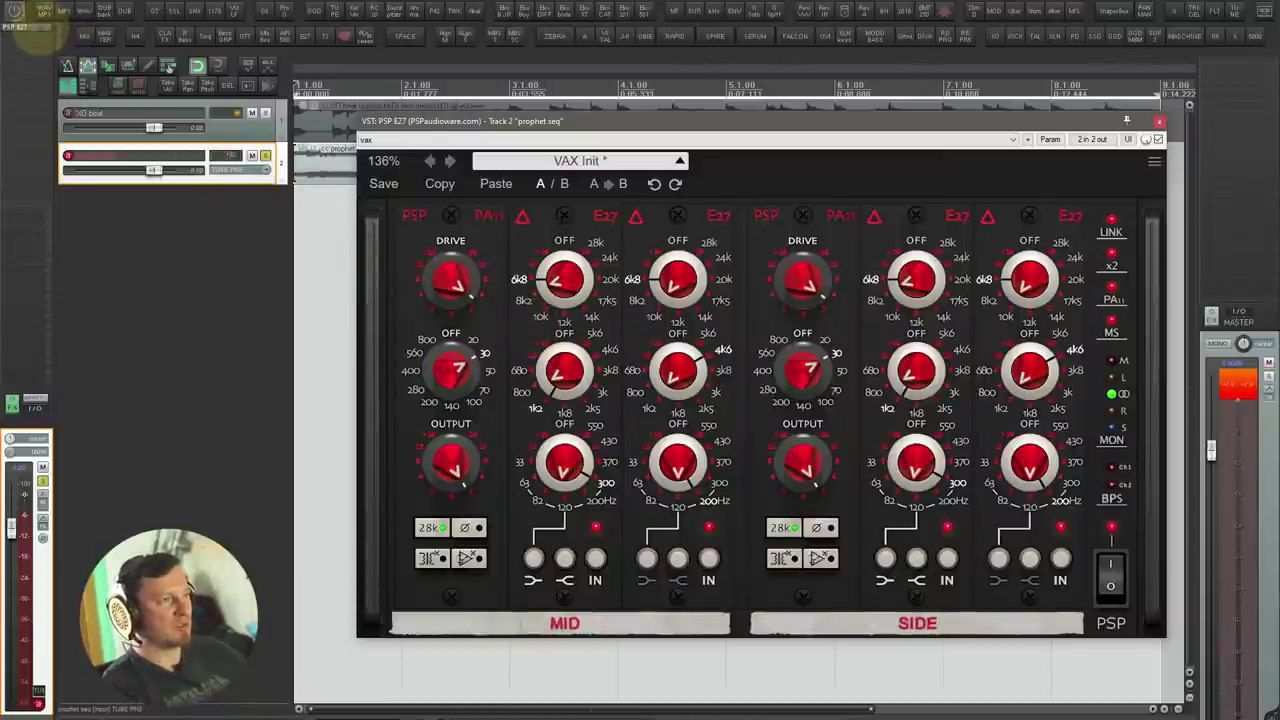
Step: Replace PSP E27 on the prophet seq track with Burnley 73 and move its window over the arrangement
alt+click(40, 27)
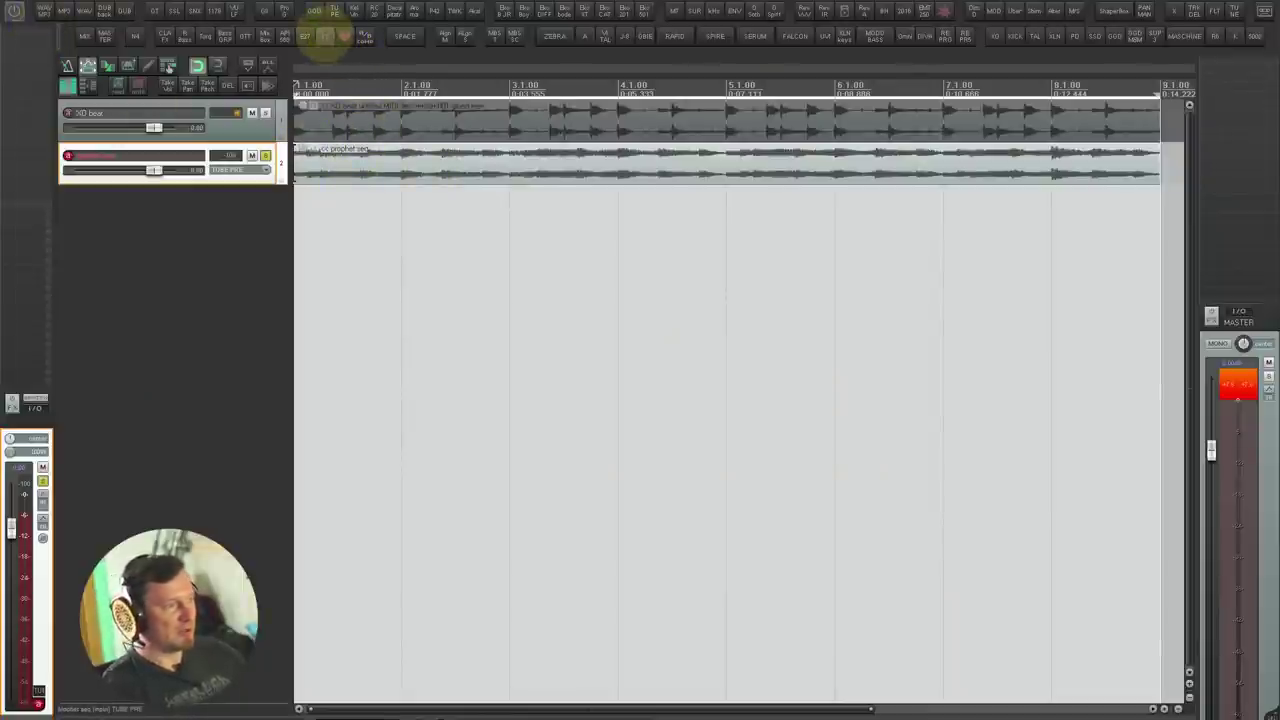
click(325, 36)
drag(528, 8, 566, 200)
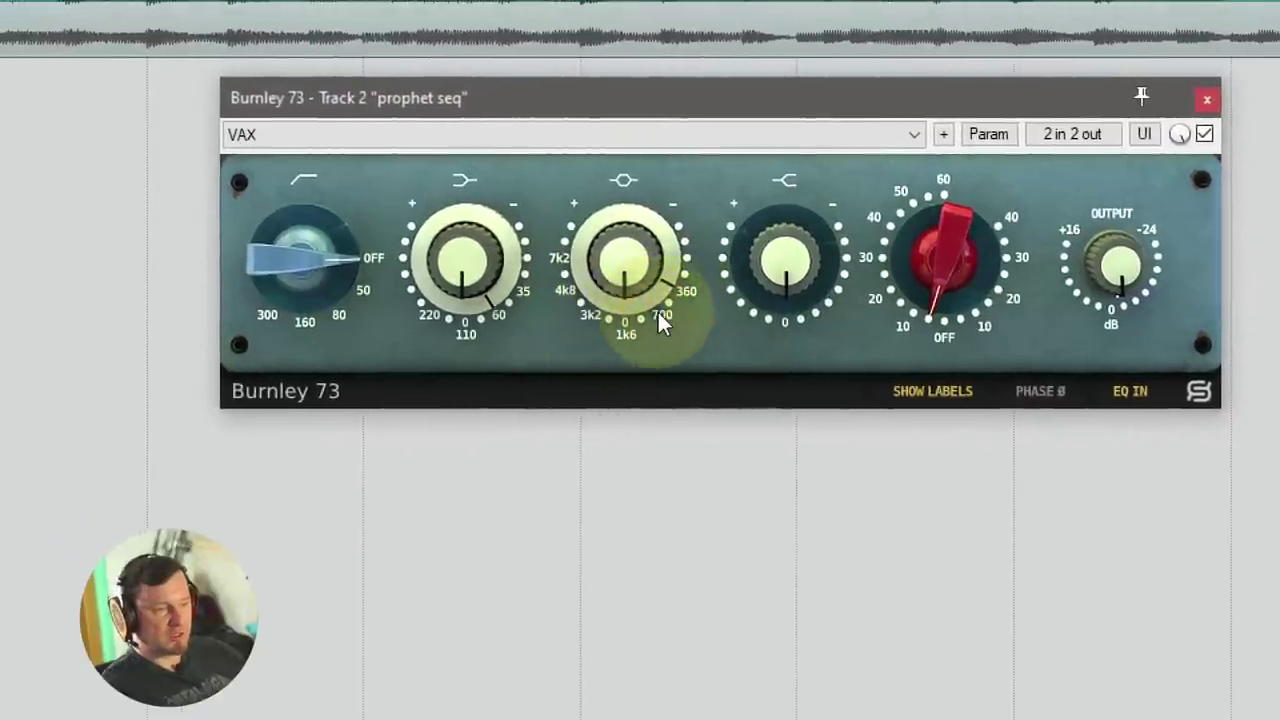
Step: Boost Burnley 73's mid band by 2.7 with its frequency at 360, and slightly boost the low and high shelves
click(696, 320)
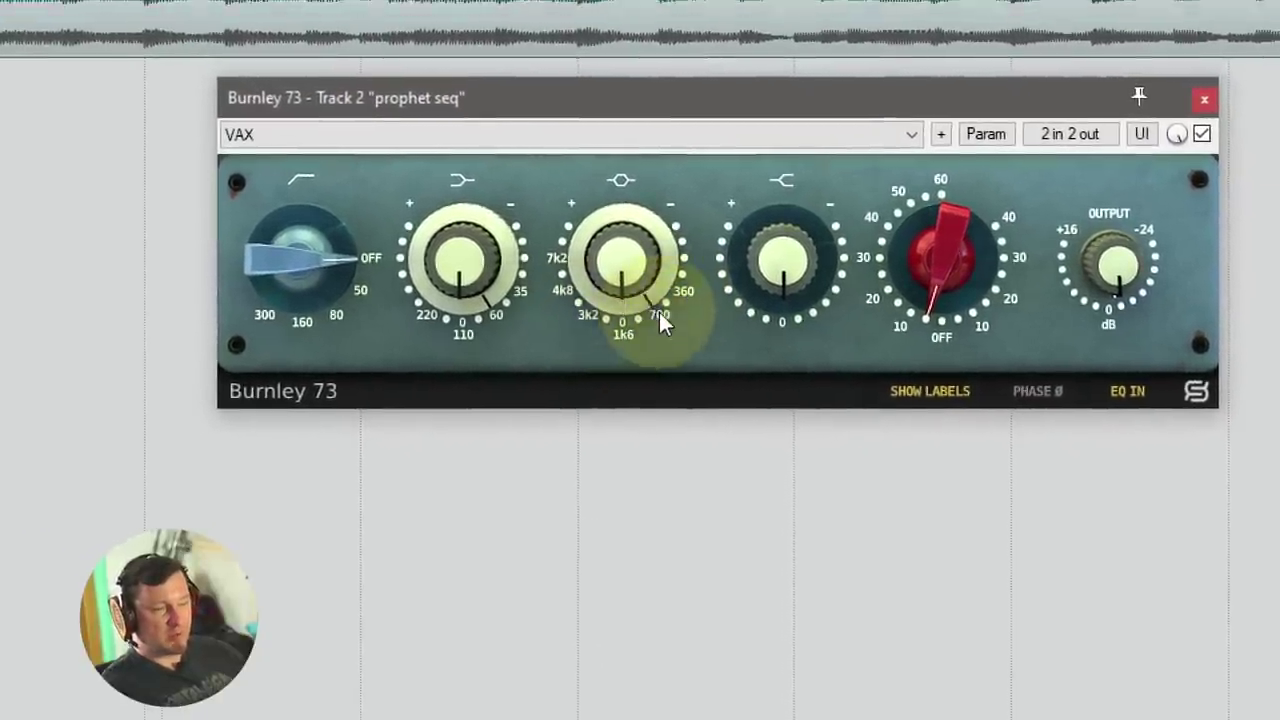
click(679, 290)
click(652, 326)
drag(611, 292, 608, 260)
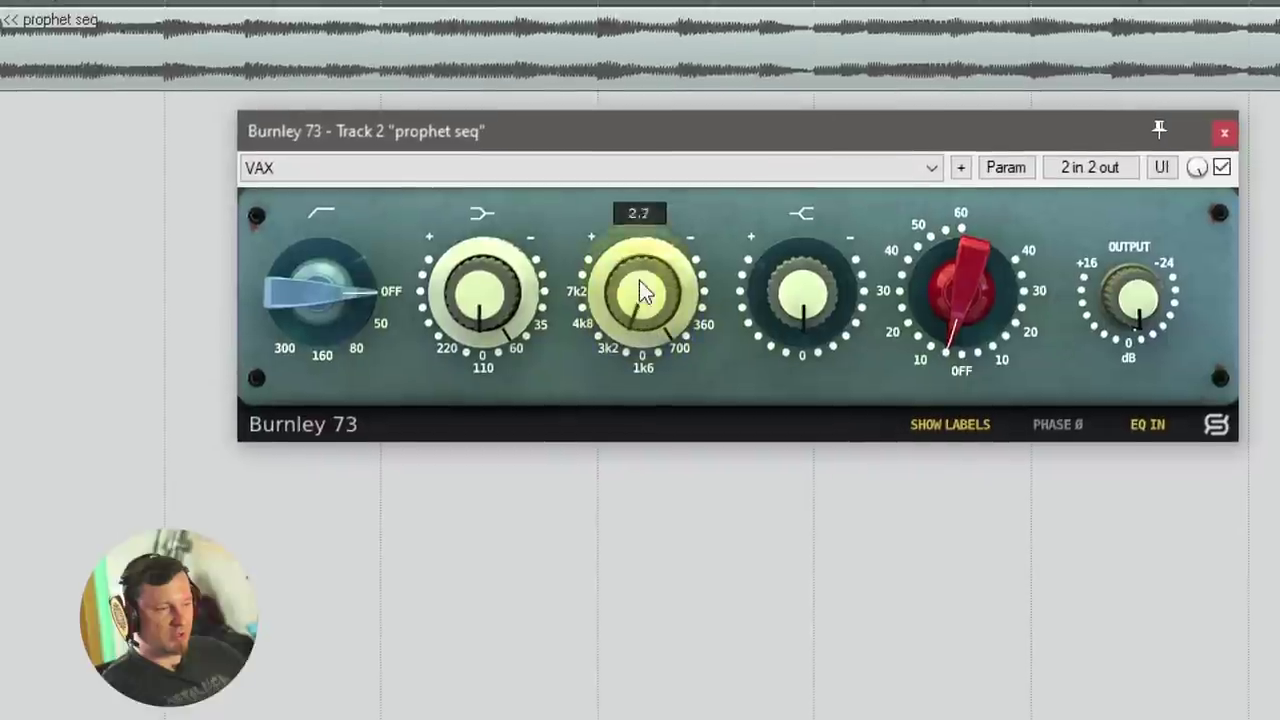
click(701, 296)
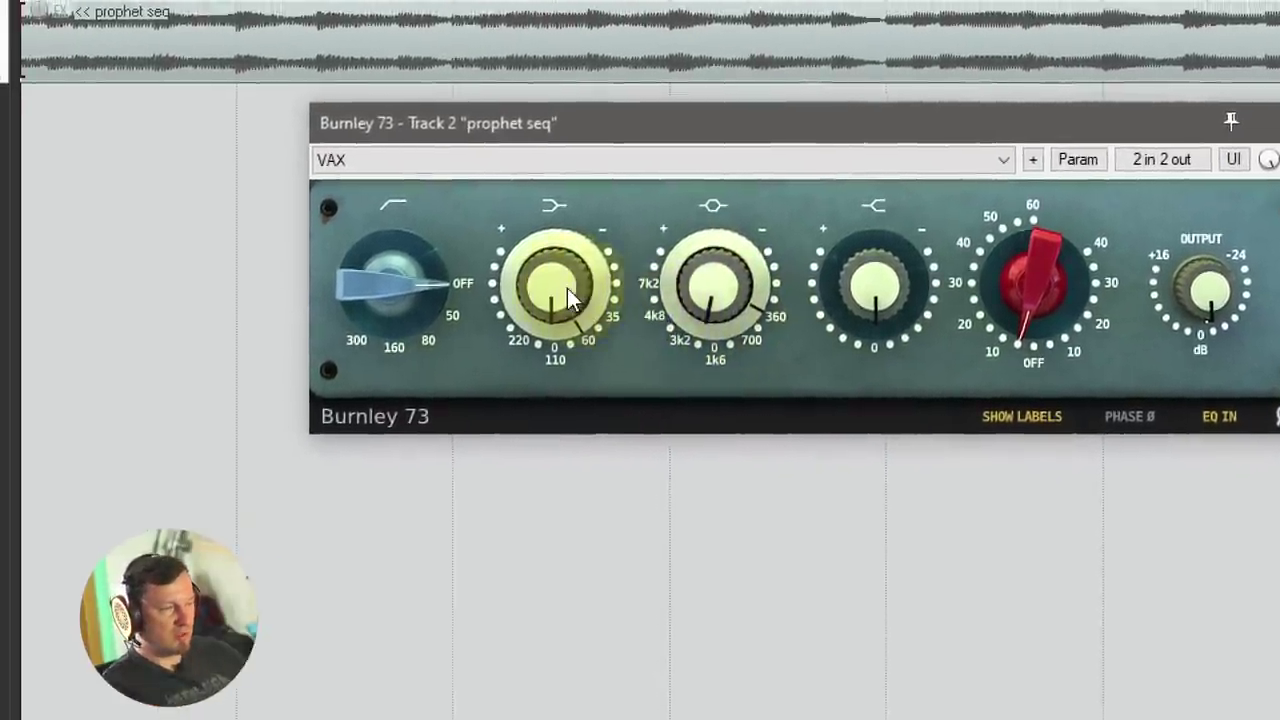
drag(487, 279, 487, 260)
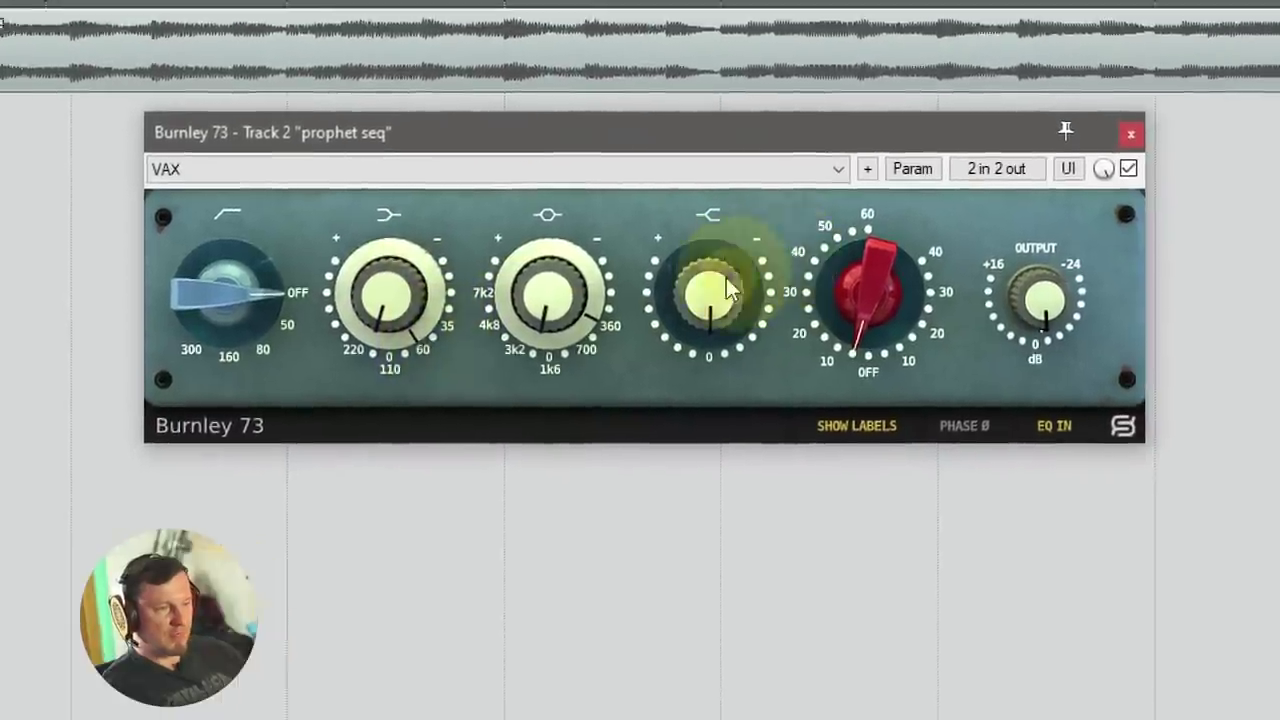
drag(728, 290, 718, 254)
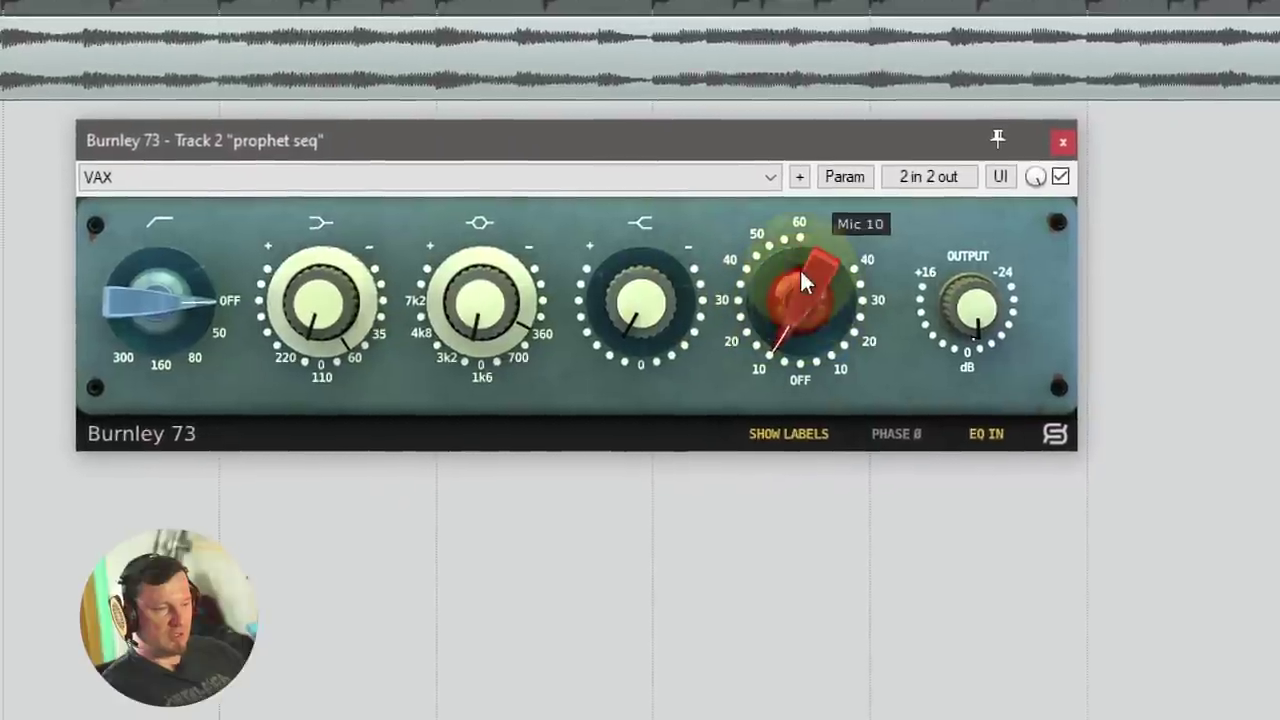
Step: Sweep Burnley 73's red input gain knob through its range and set it to OFF
drag(889, 292, 868, 191)
drag(794, 223, 795, 407)
mouse_move(794, 315)
mouse_down()
mouse_move(793, 223)
mouse_move(800, 318)
mouse_up()
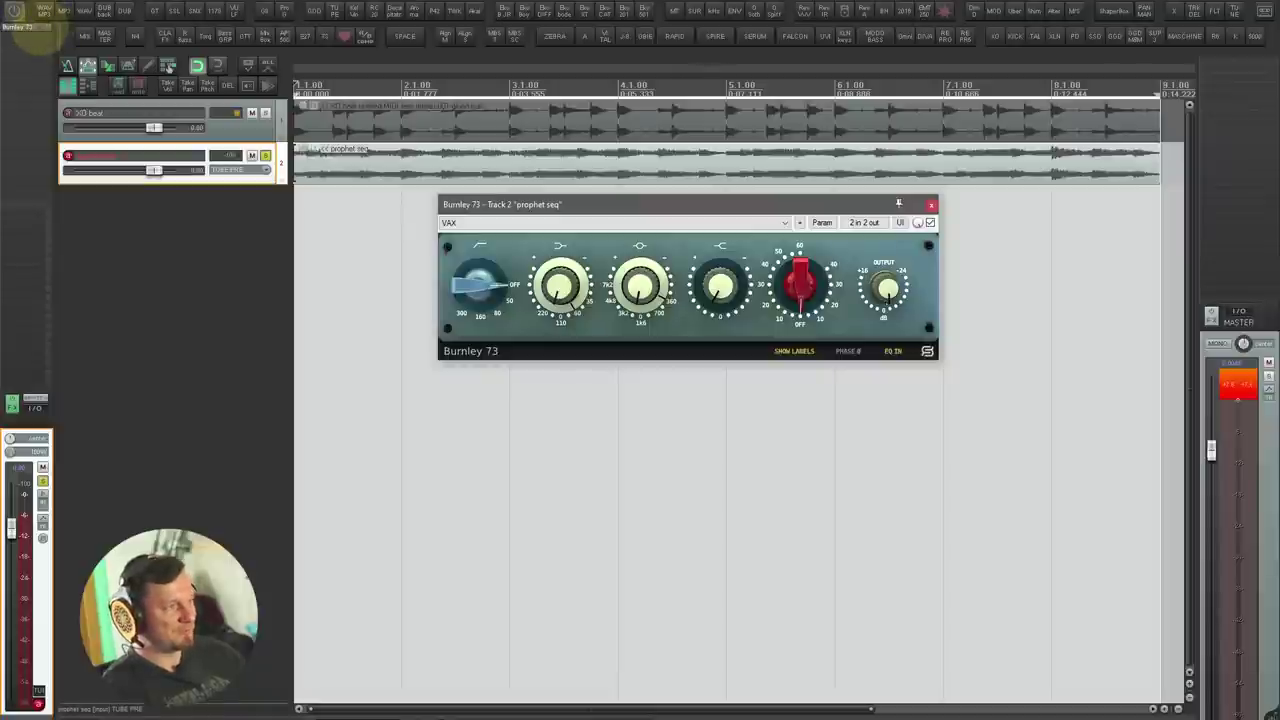
Step: Replace Burnley 73 on the prophet seq track with PSP InfiniStrip and move its window to the upper part of the screen
alt+click(38, 28)
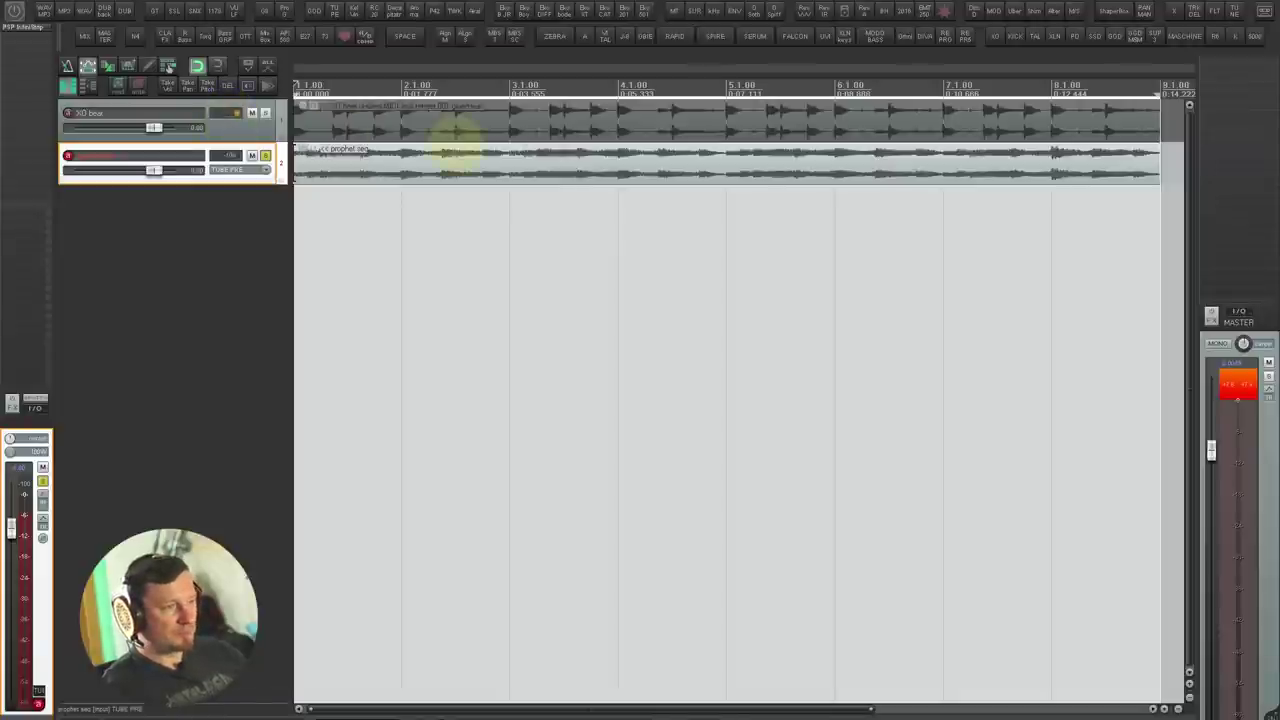
key(f)
drag(659, 153, 888, 21)
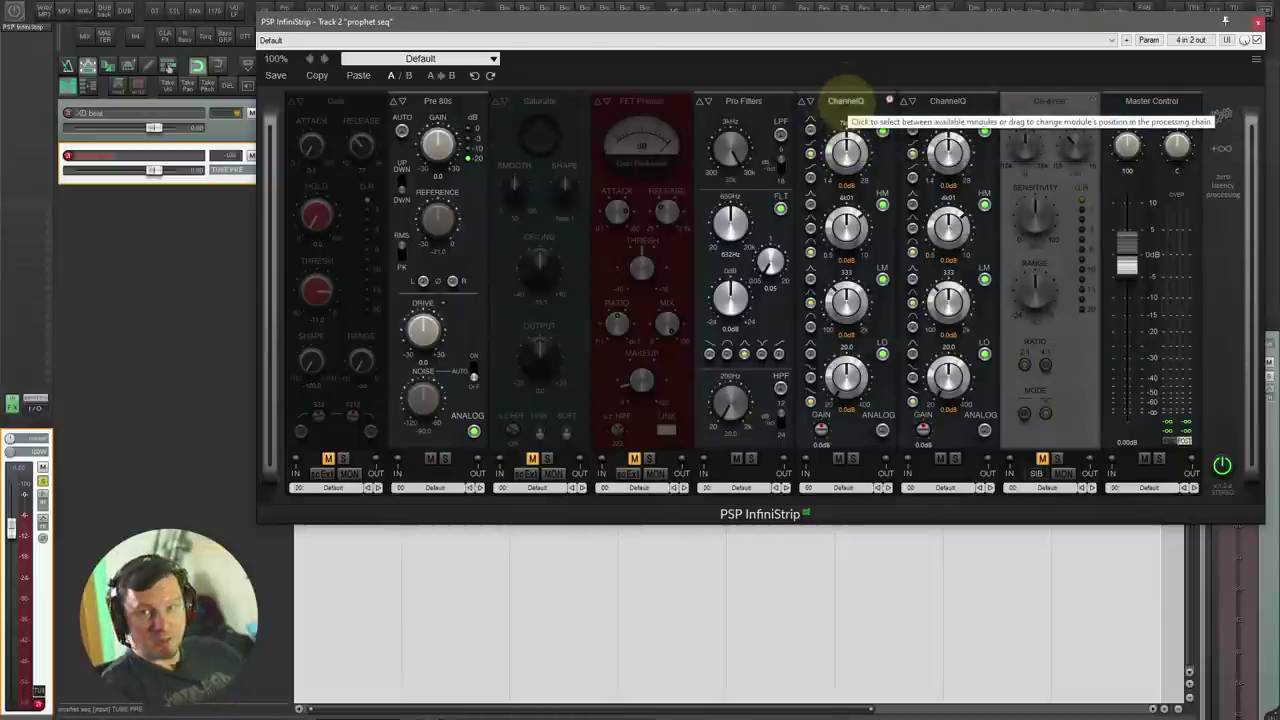
Step: Try Pre 80s and Pre 60s in place of InfiniStrip's first ChannelQ module, and settle on ADC 90s
click(845, 100)
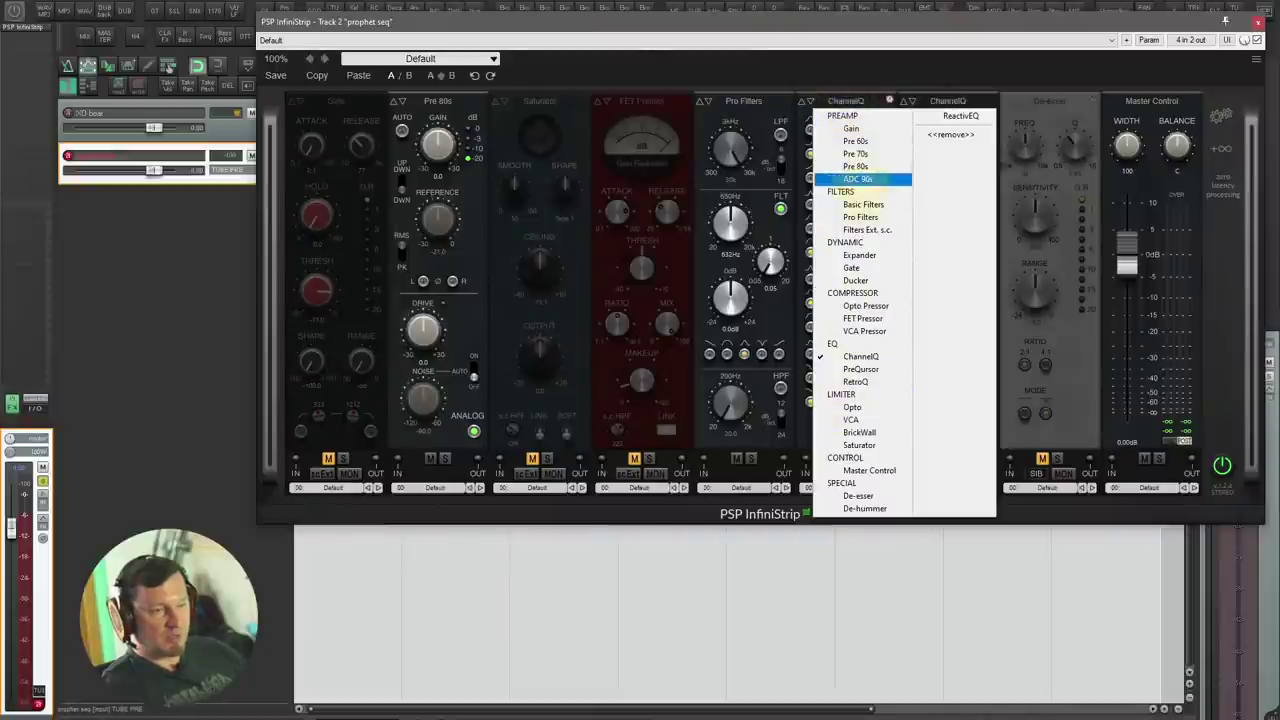
click(856, 166)
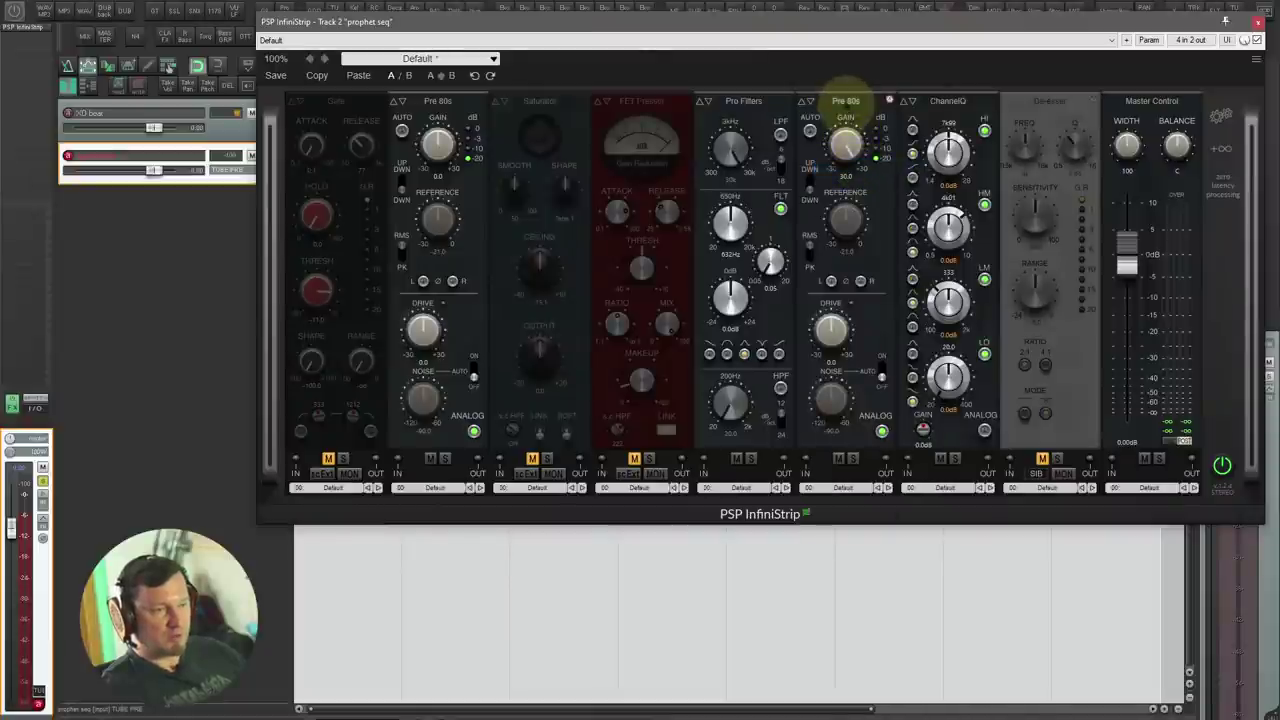
click(845, 100)
click(857, 135)
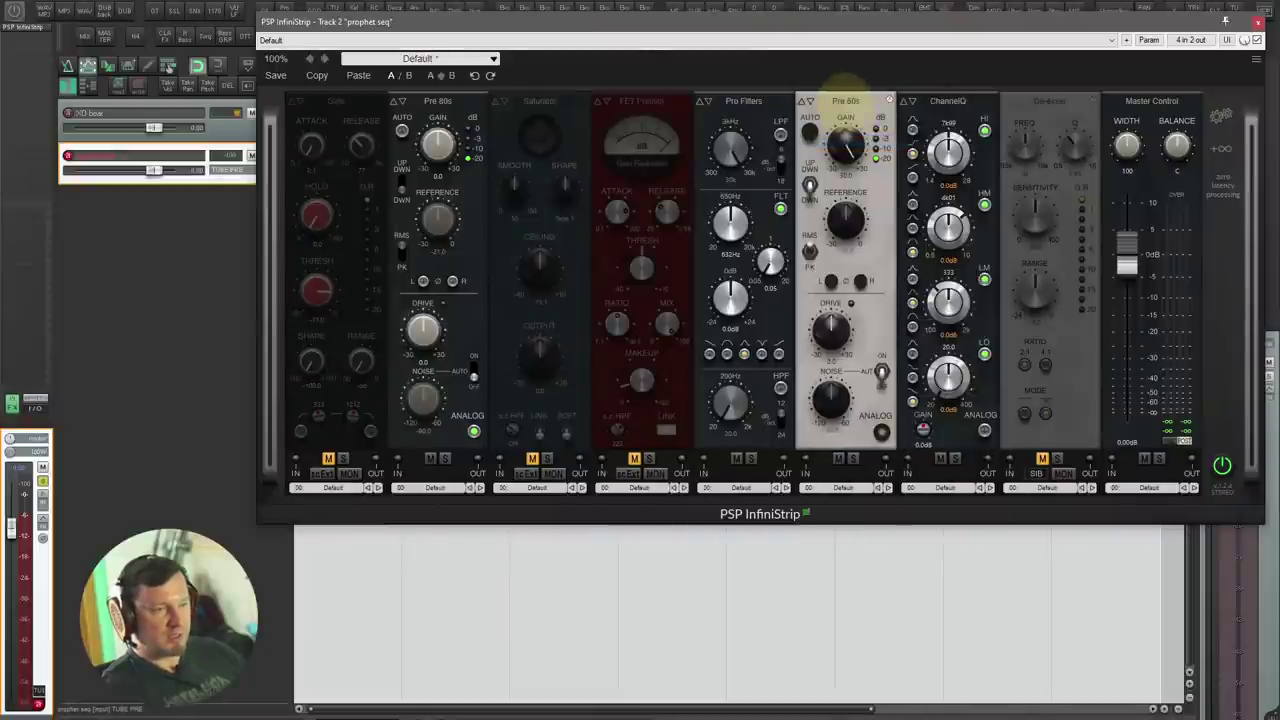
click(845, 100)
click(848, 186)
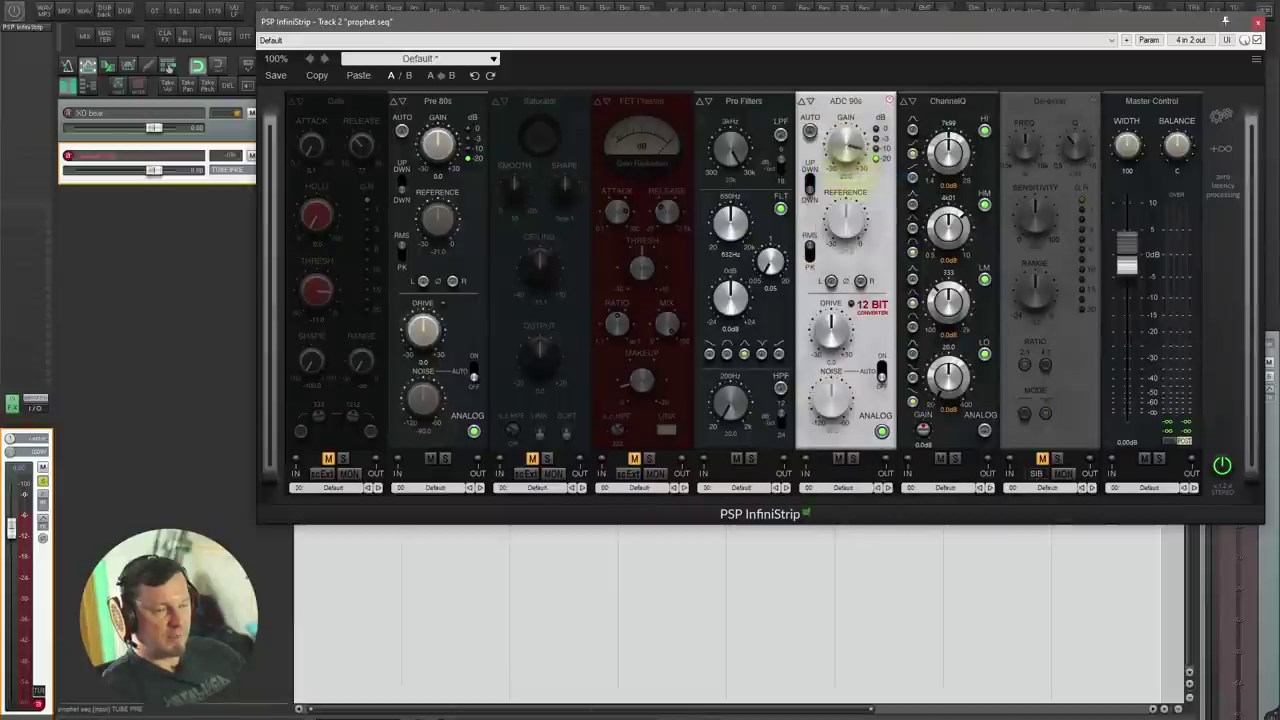
Step: Try RetroQ and PreQursor in InfiniStrip's remaining ChannelQ slot, and switch it back to ChannelQ
click(947, 100)
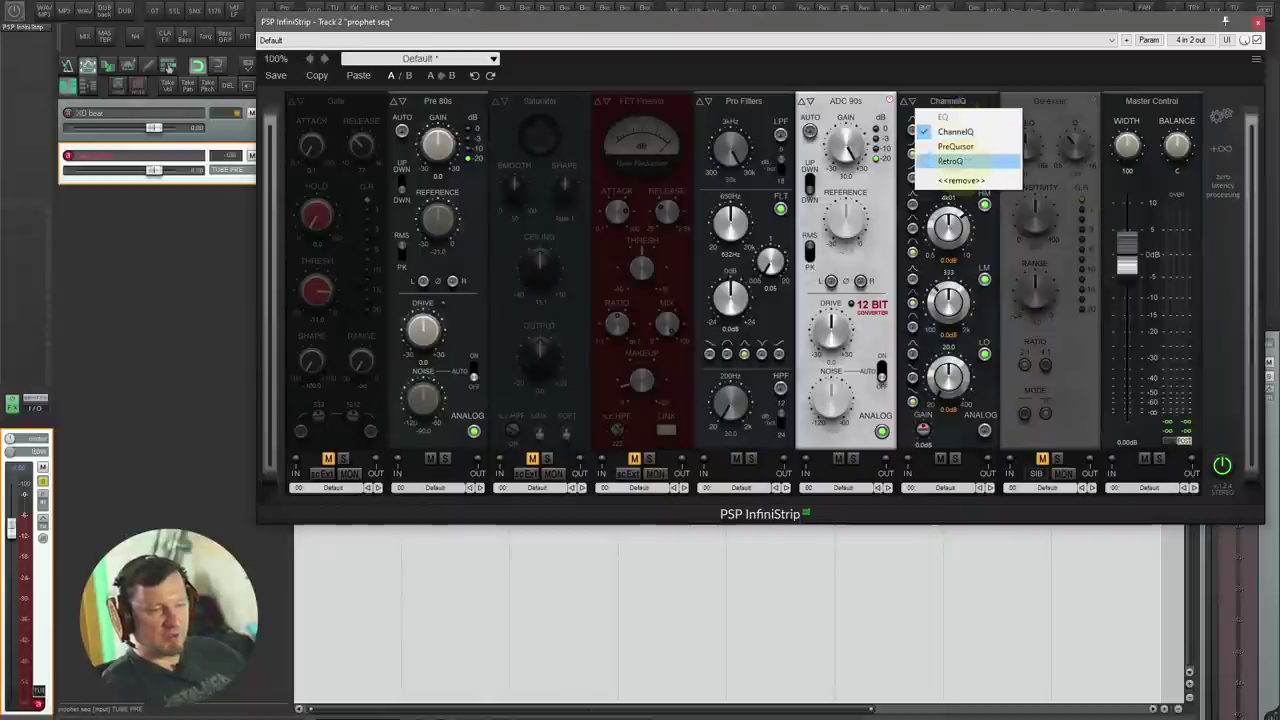
click(950, 161)
click(947, 100)
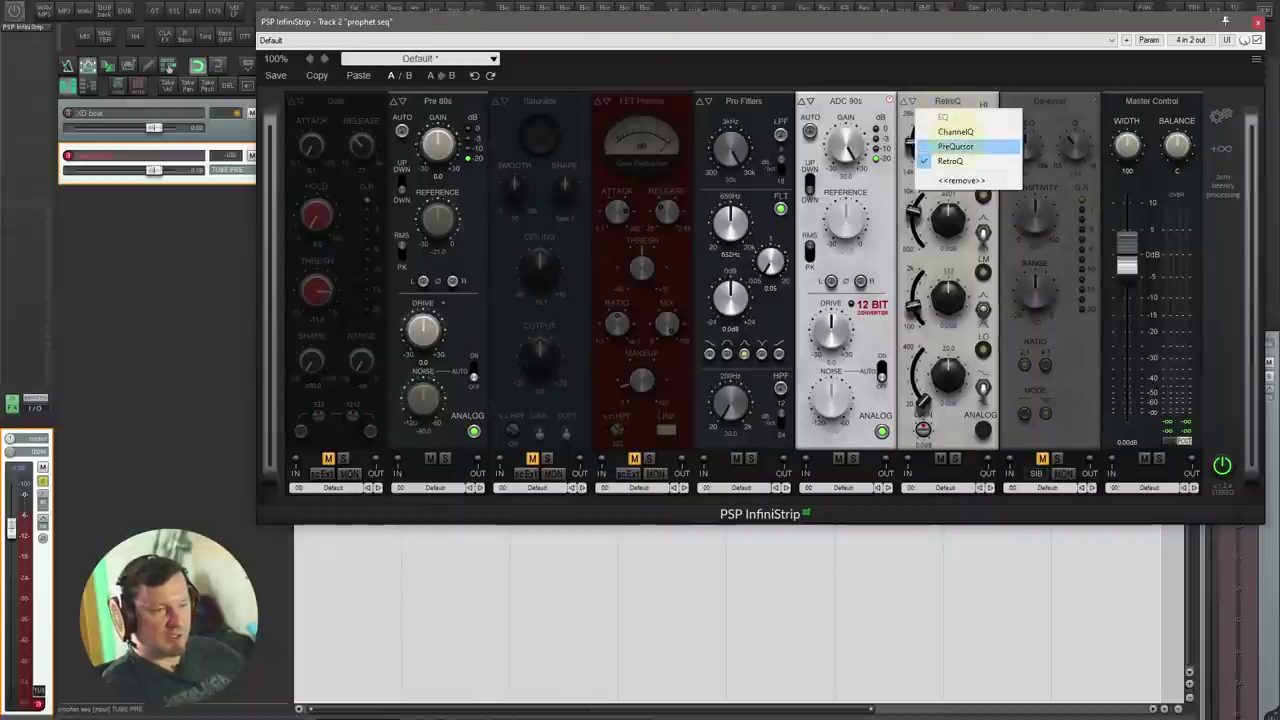
click(955, 146)
click(947, 100)
click(950, 131)
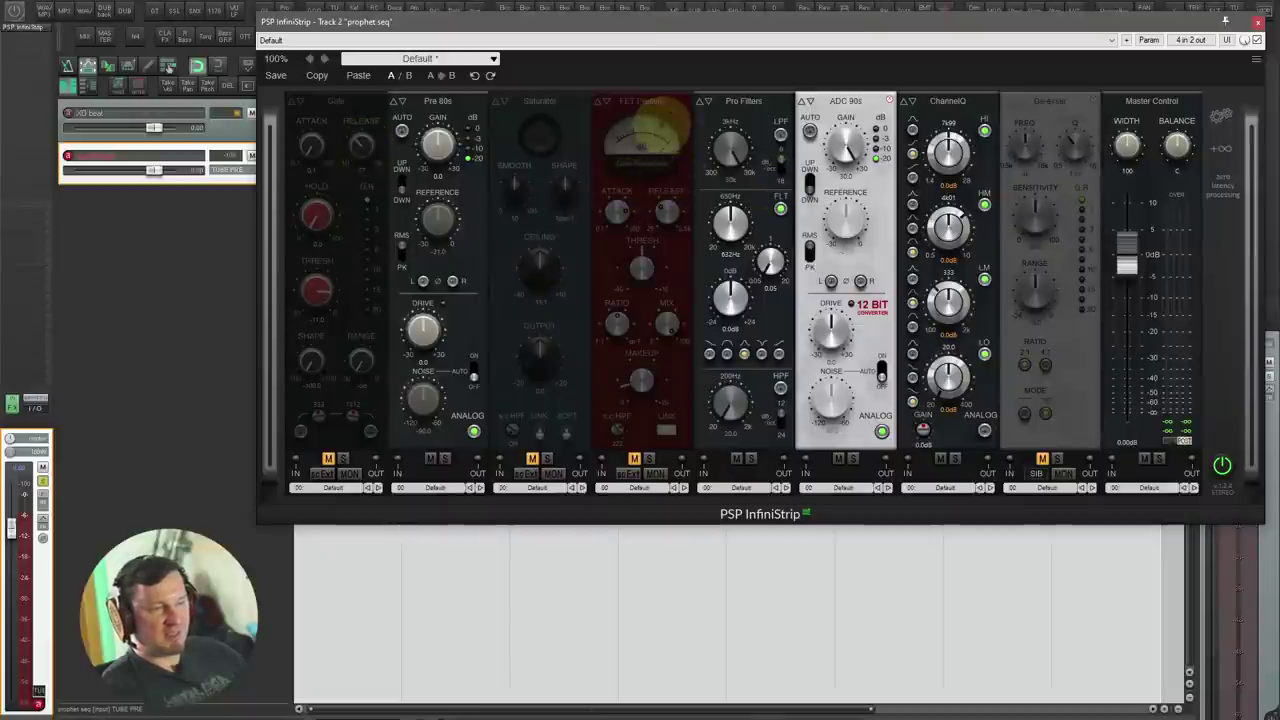
Step: Unmute InfiniStrip's FET Pressor module and change it to VCA Pressor, and remove InfiniStrip from the prophet seq track
click(634, 458)
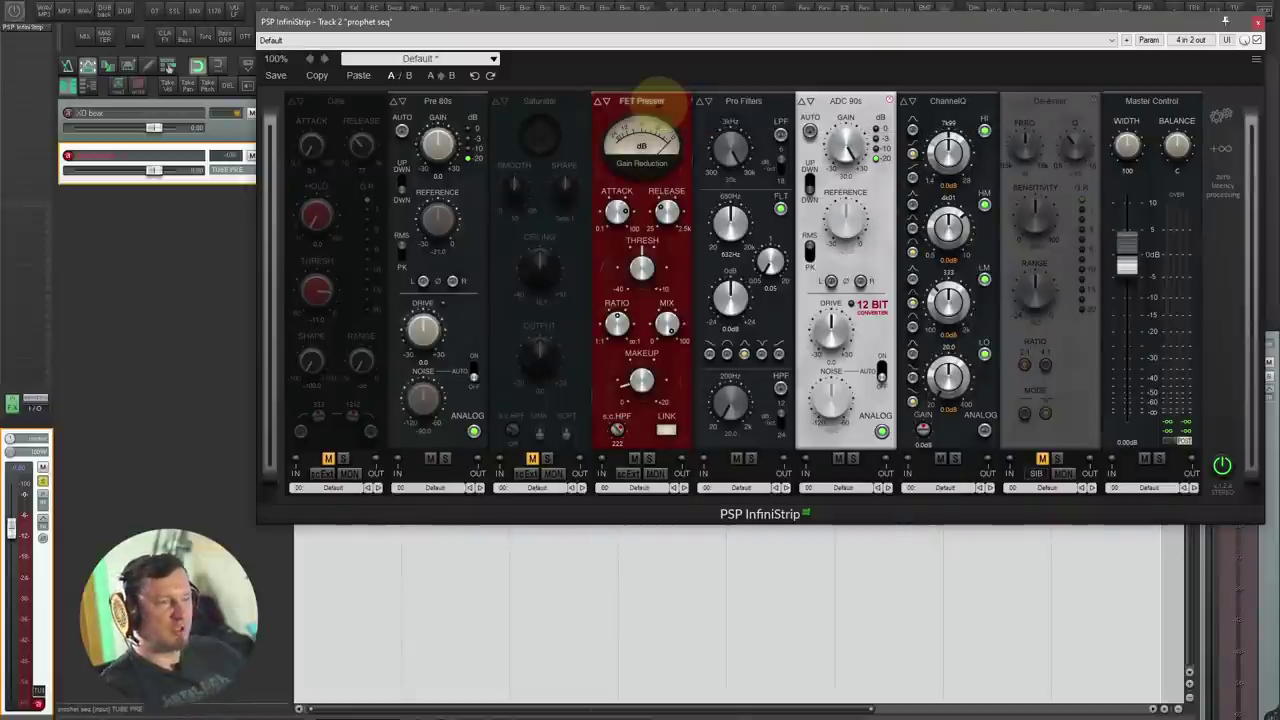
click(654, 100)
click(652, 160)
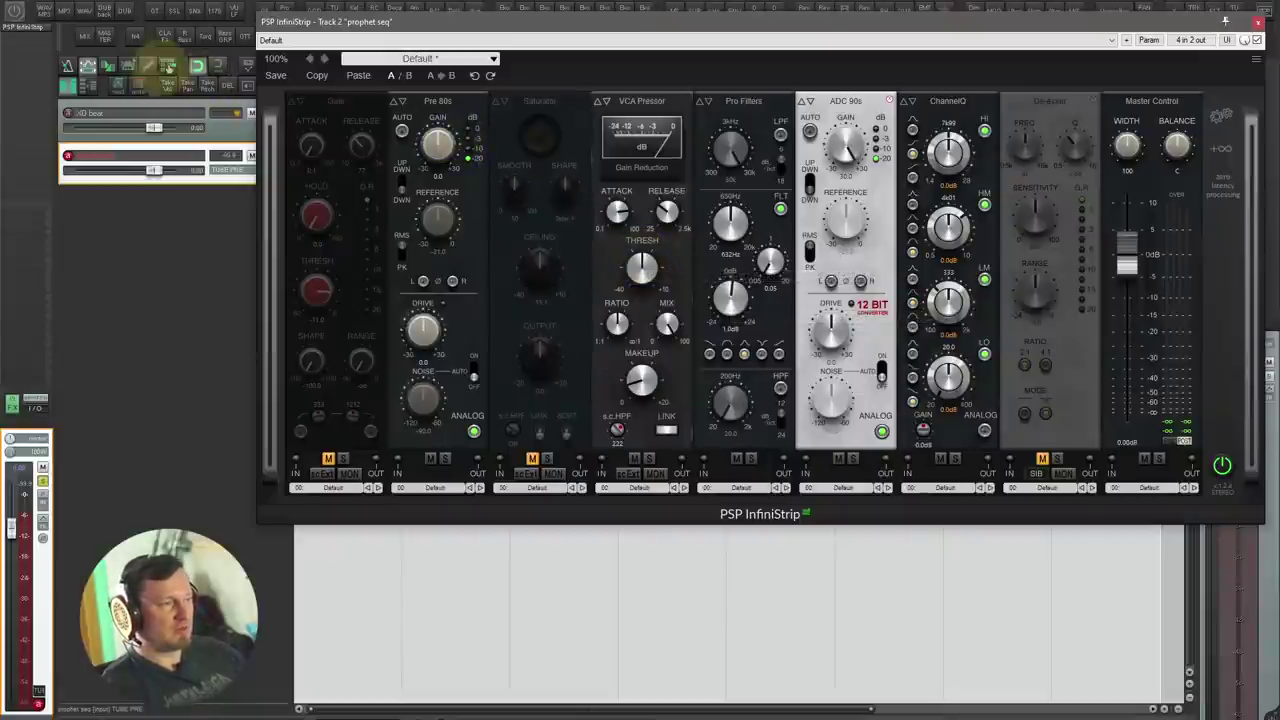
click(16, 14)
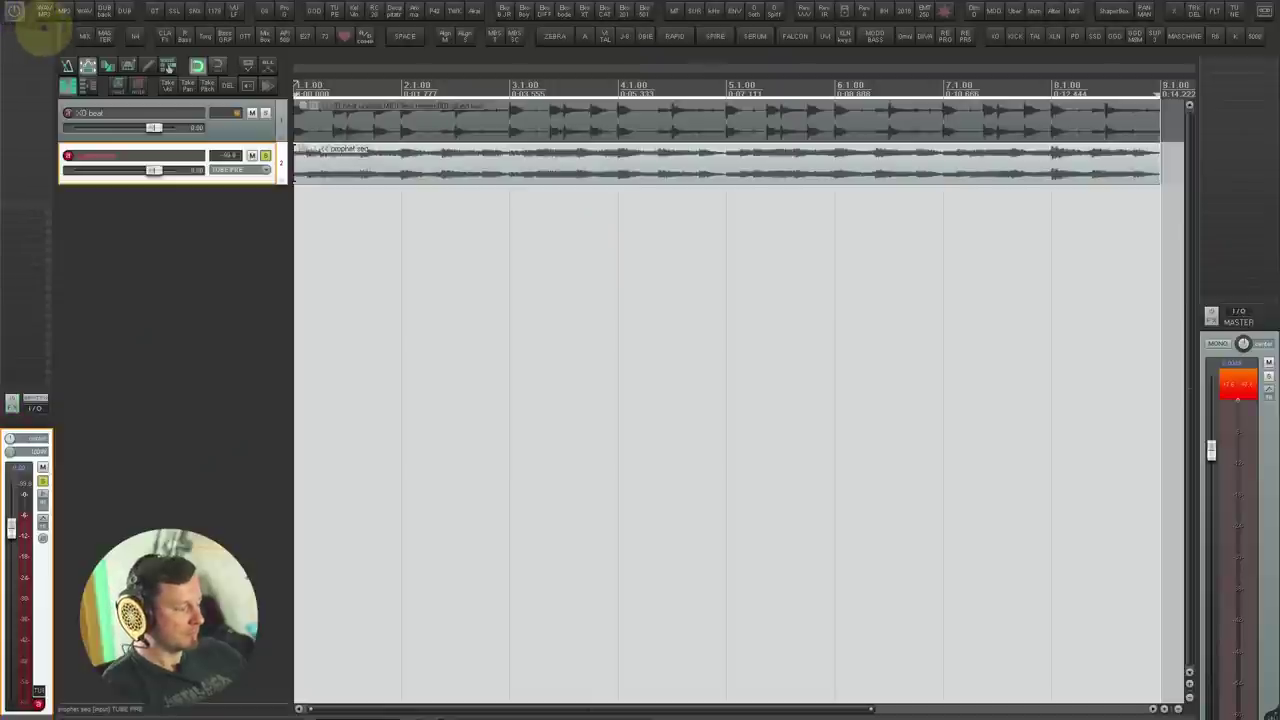
click(174, 12)
drag(703, 4, 866, 123)
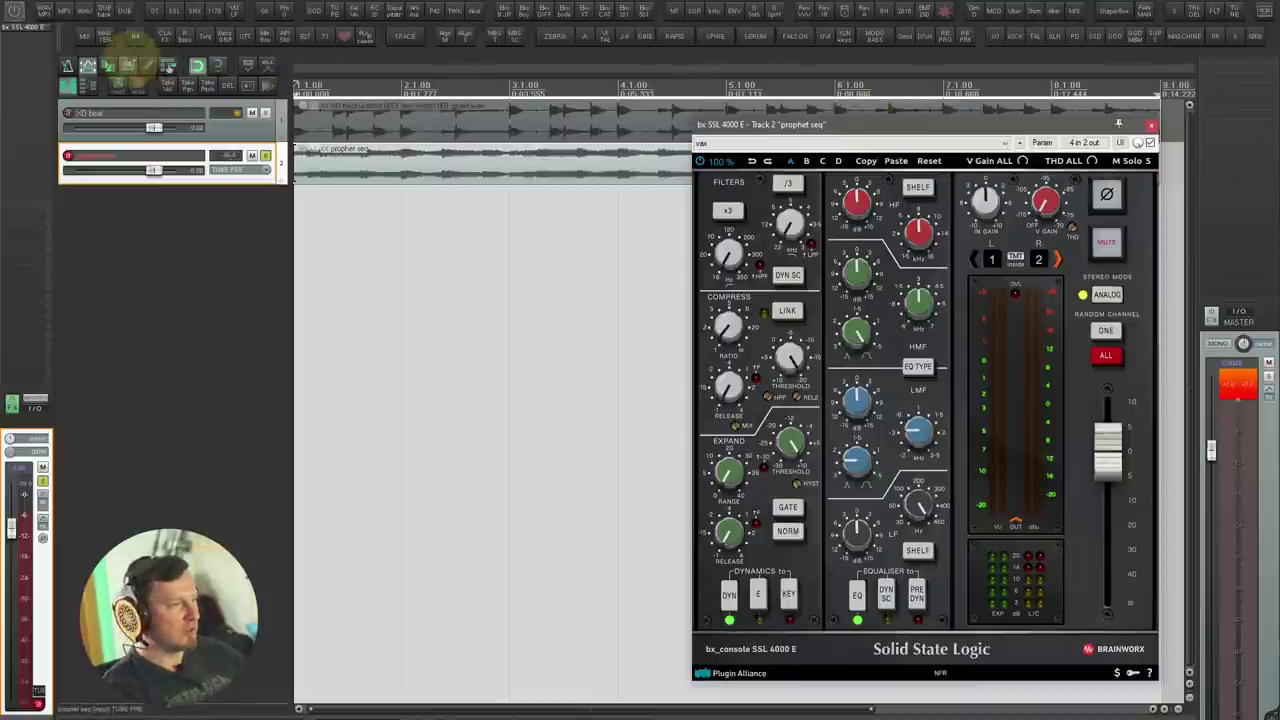
alt+click(36, 27)
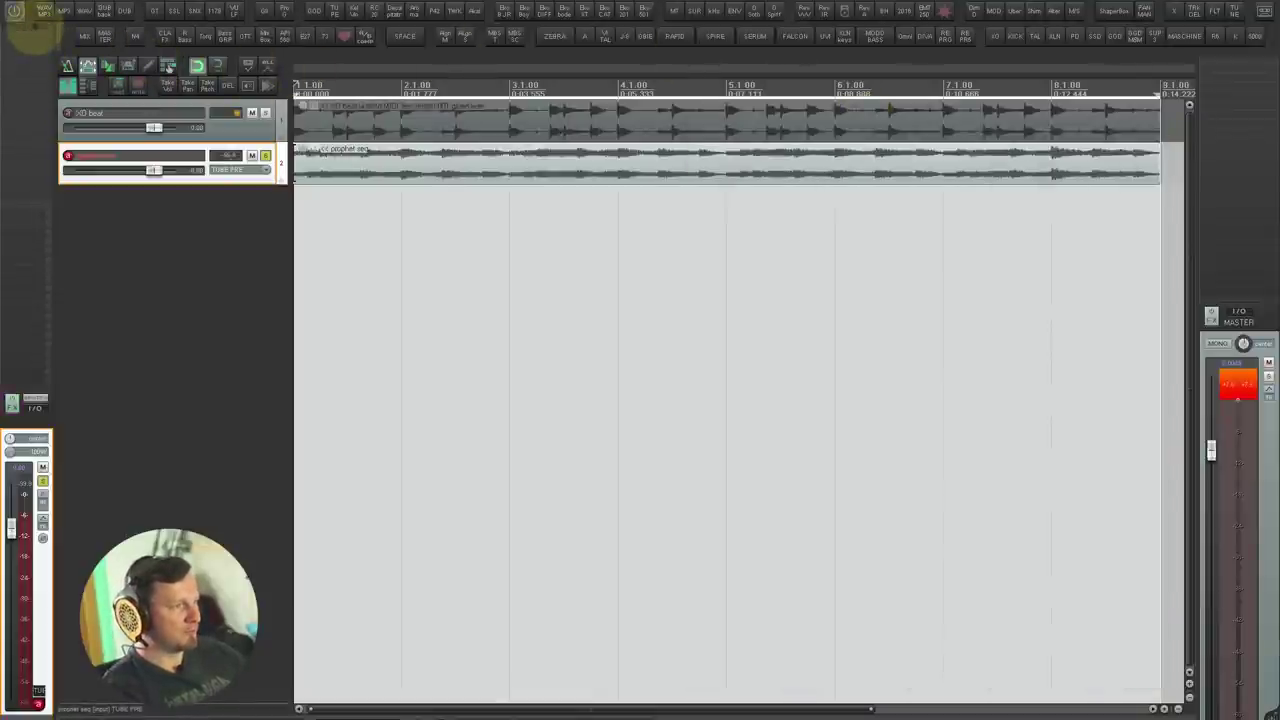
Step: Insert bx_console SSL 4000 E on the XO beat track and place its window over the middle of the arrangement
key(Up)
click(36, 27)
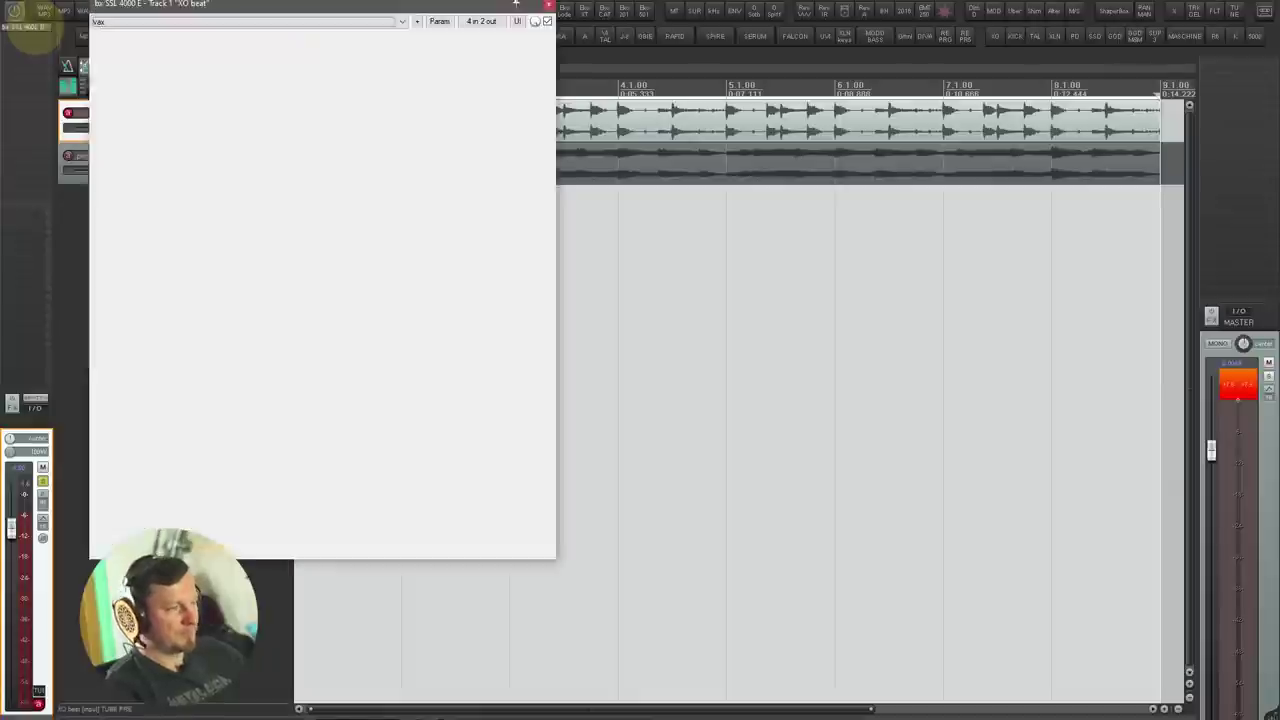
drag(386, 12, 856, 92)
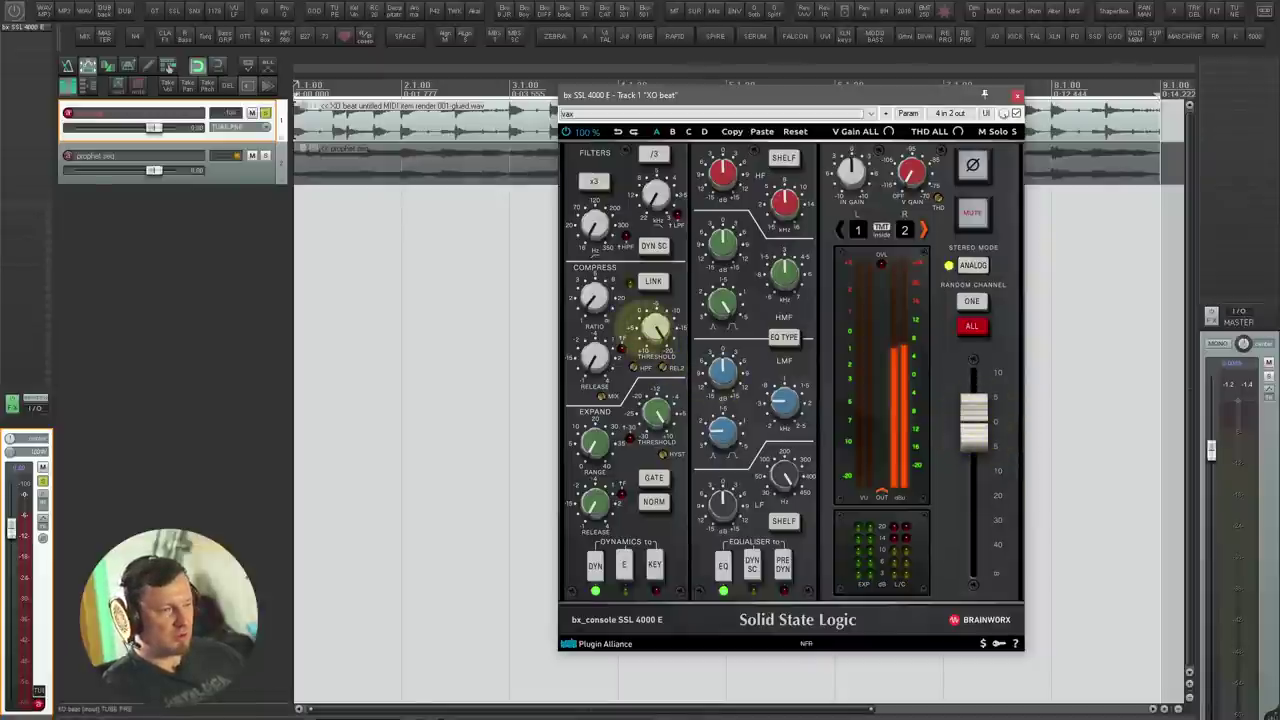
Step: Audition the SSL 4000 E compressor on the XO beat at a 5.1:1 ratio and at a lower ratio, and remove the plugin
key(space)
drag(597, 298, 597, 236)
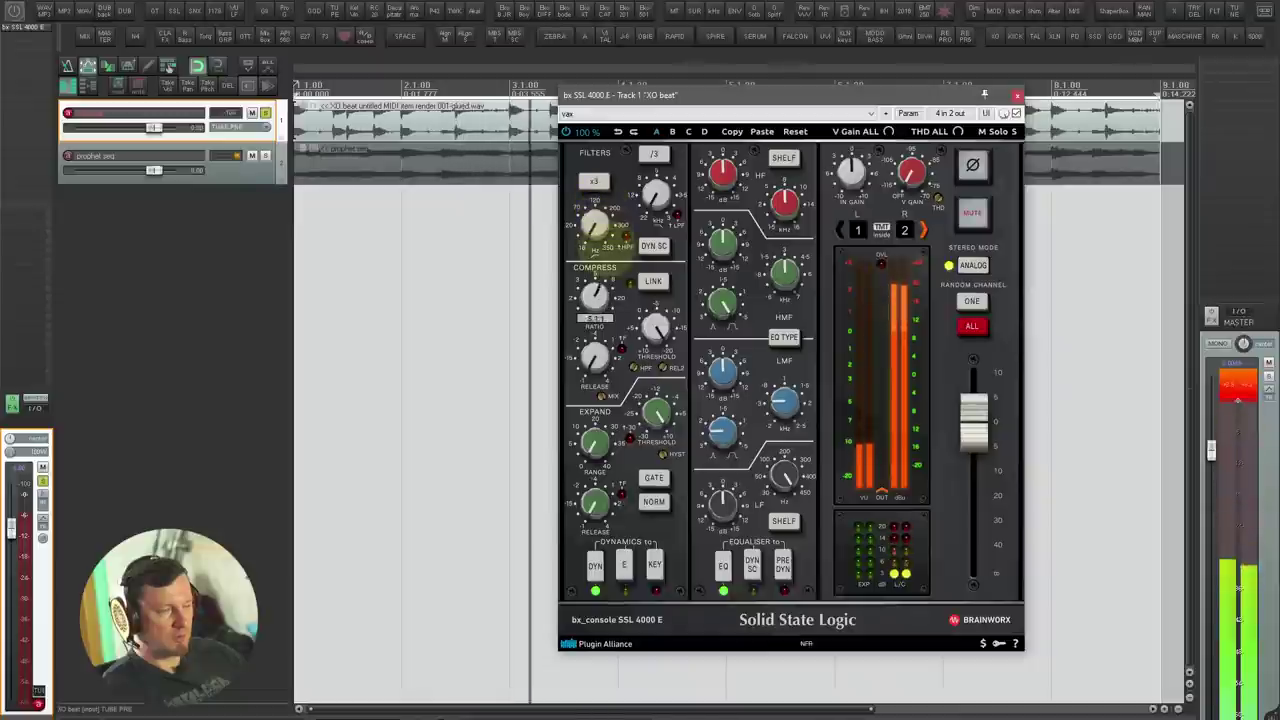
drag(600, 286, 600, 337)
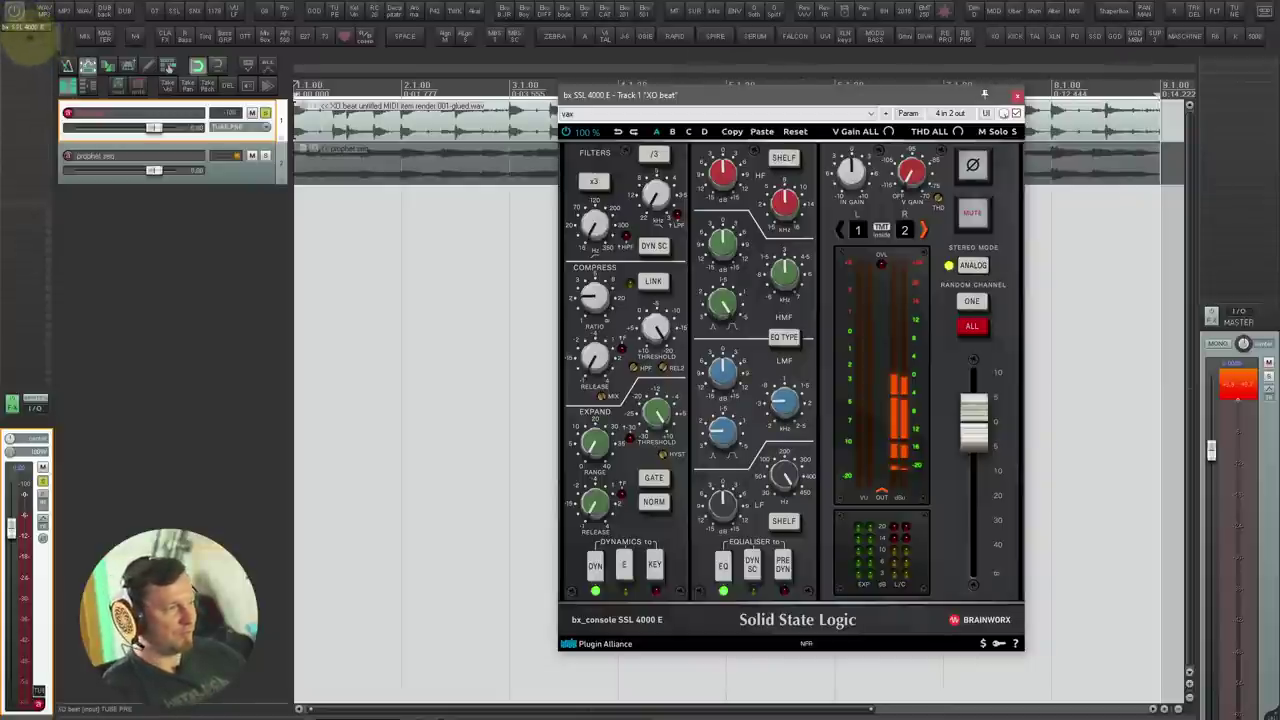
alt+click(28, 27)
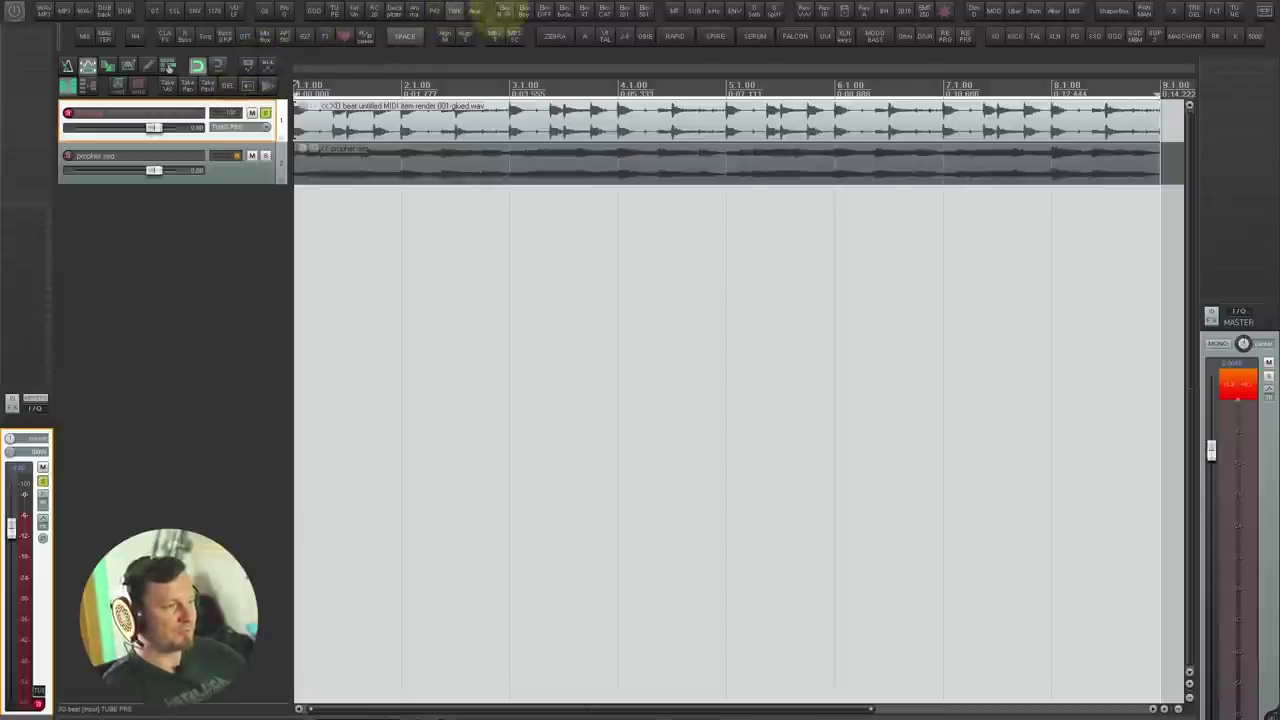
Step: Insert Omega TWK on the XO beat track, move its window over the arrangement, and audition it with the intensity turned low
click(454, 12)
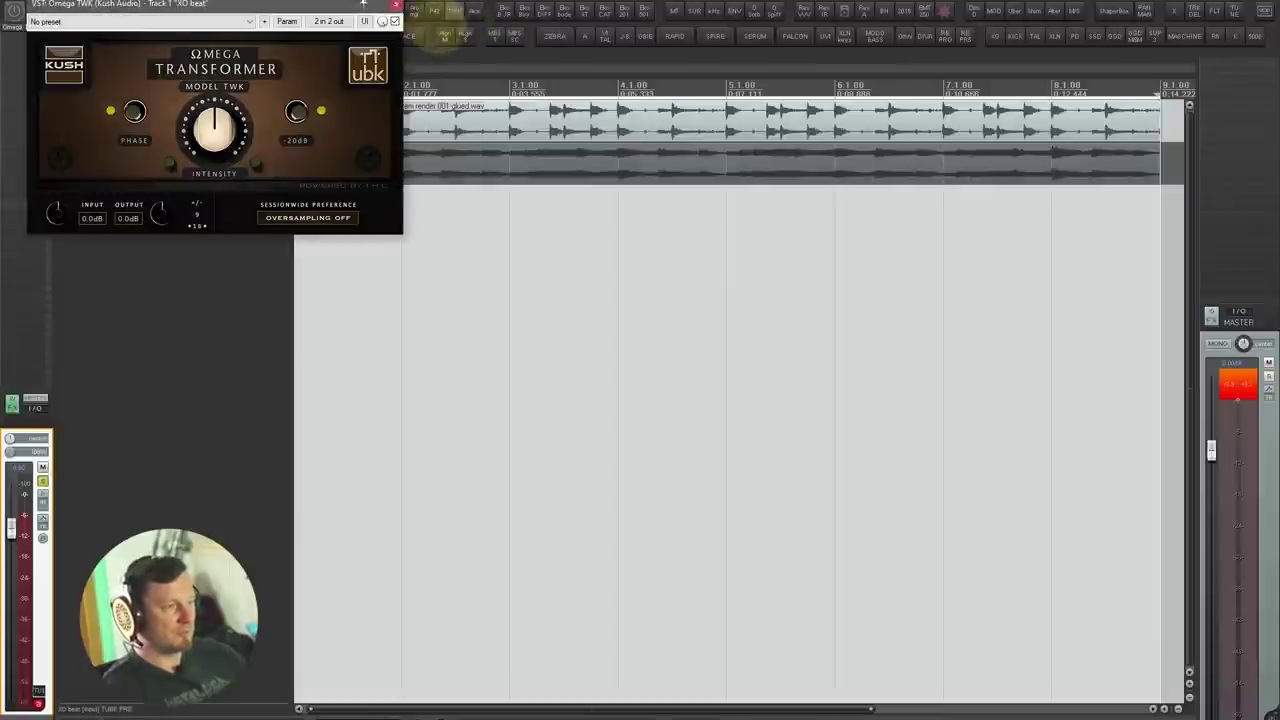
drag(265, 5, 683, 155)
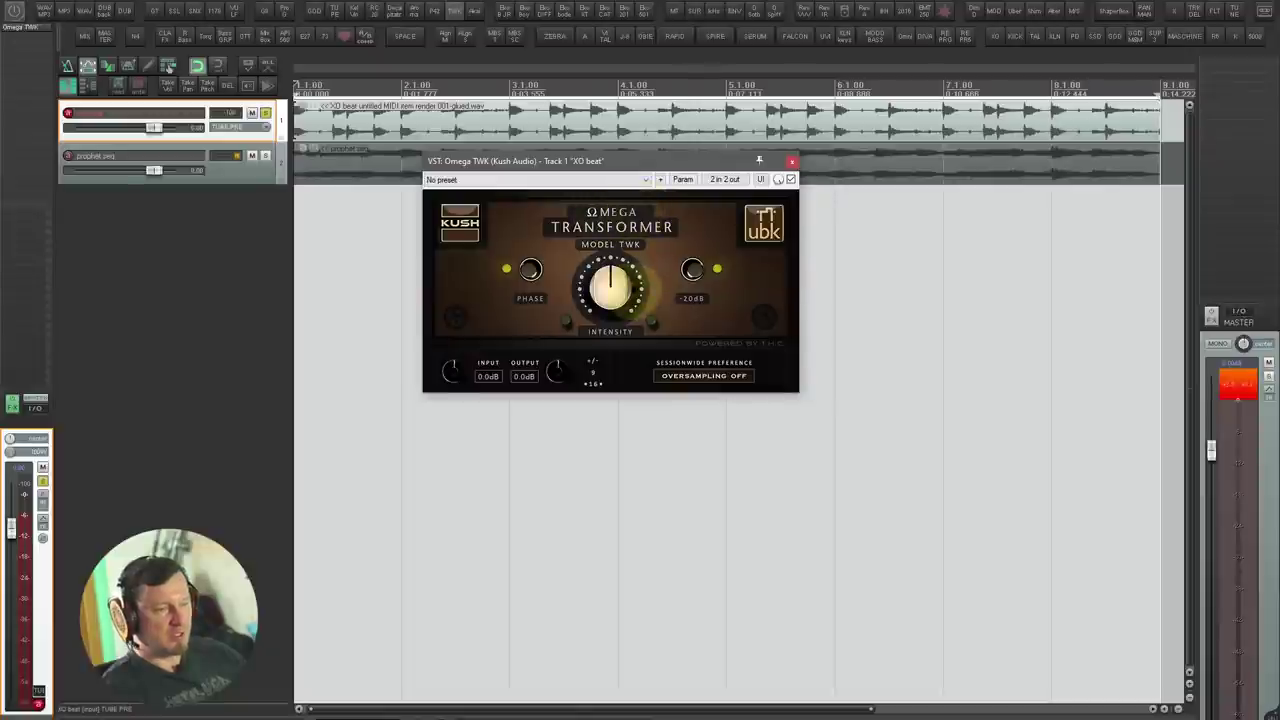
drag(612, 268, 690, 283)
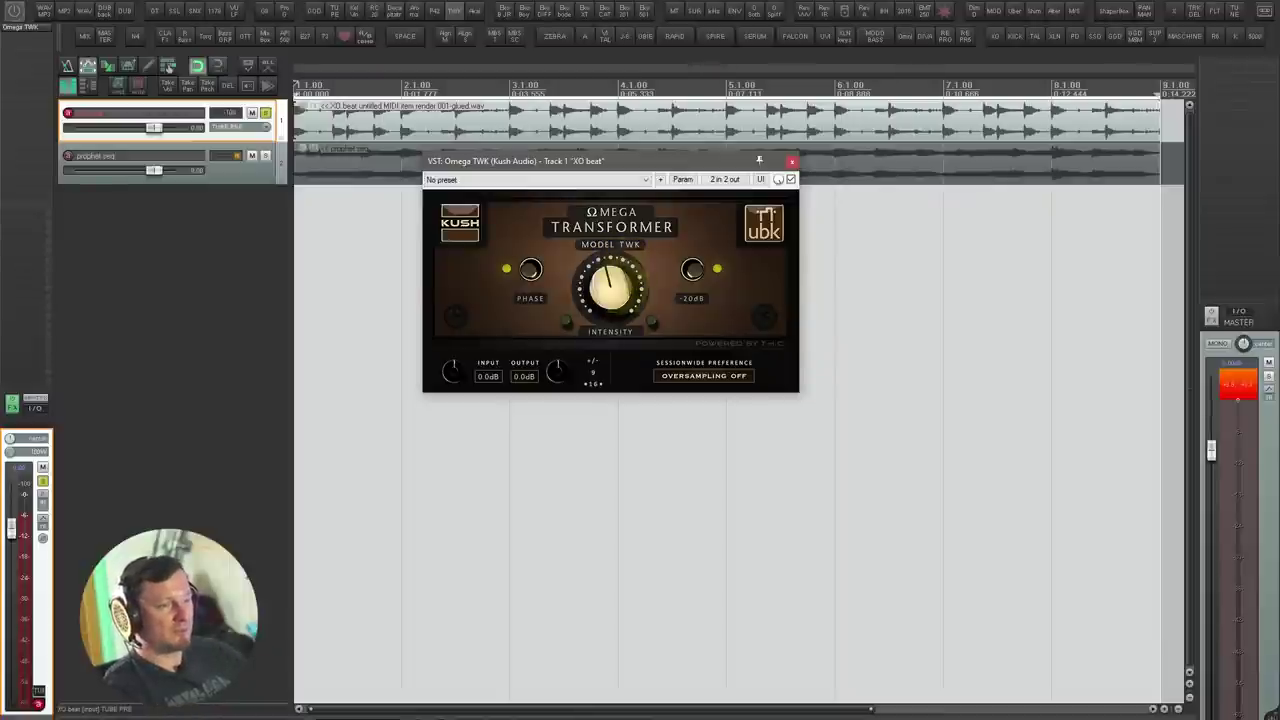
drag(624, 303, 607, 322)
key(space)
key(space)
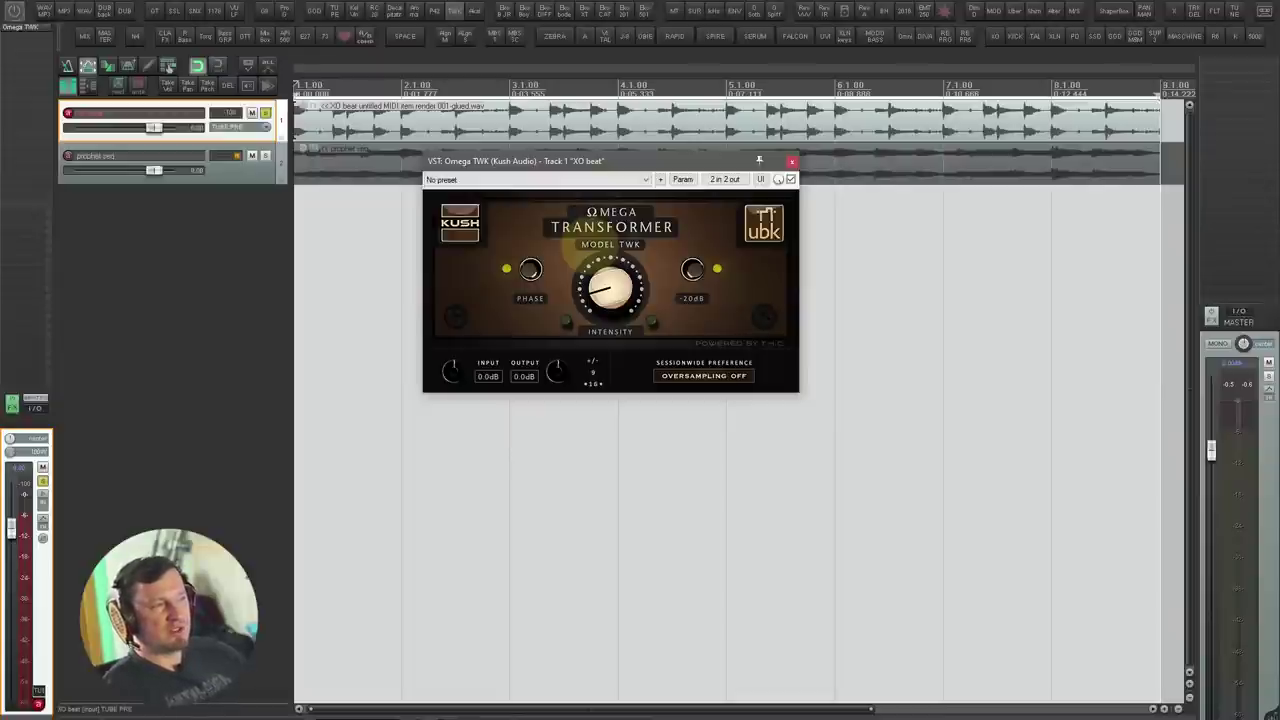
drag(608, 163, 625, 210)
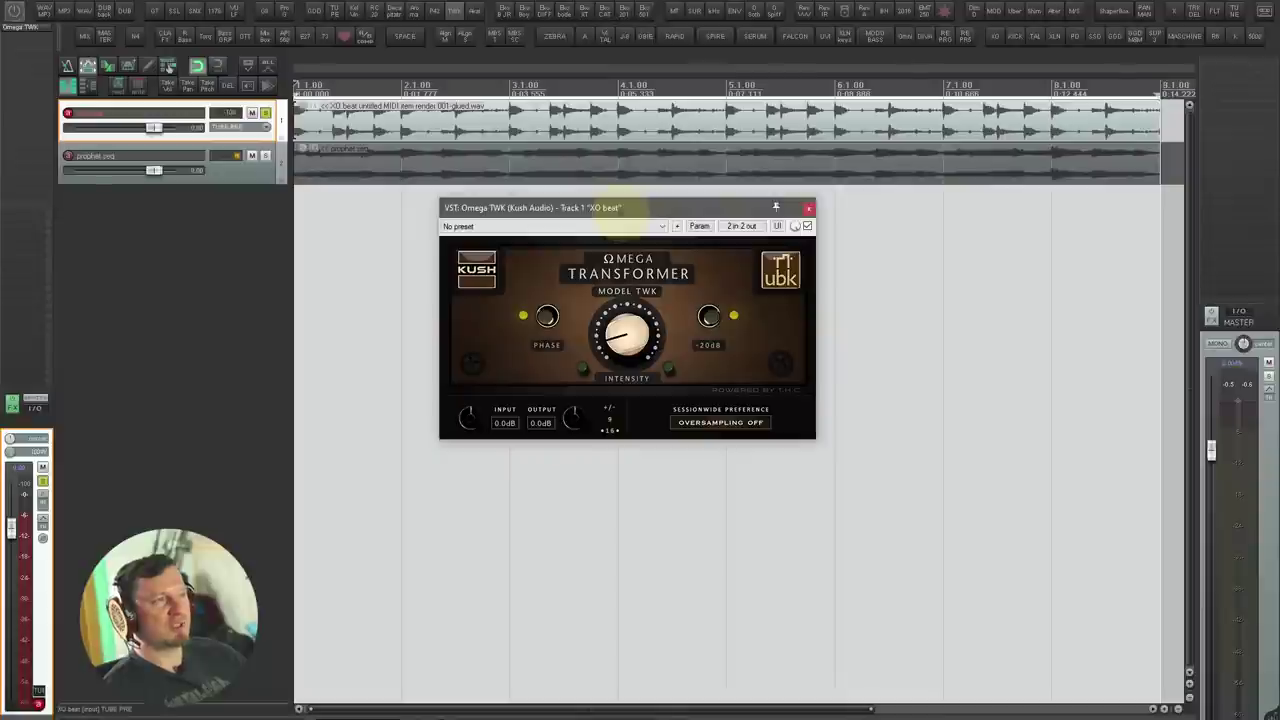
Step: During playback, try Omega TWK's intensity well above the midpoint on the XO beat, compensating with the output at -7.1 dB
key(space)
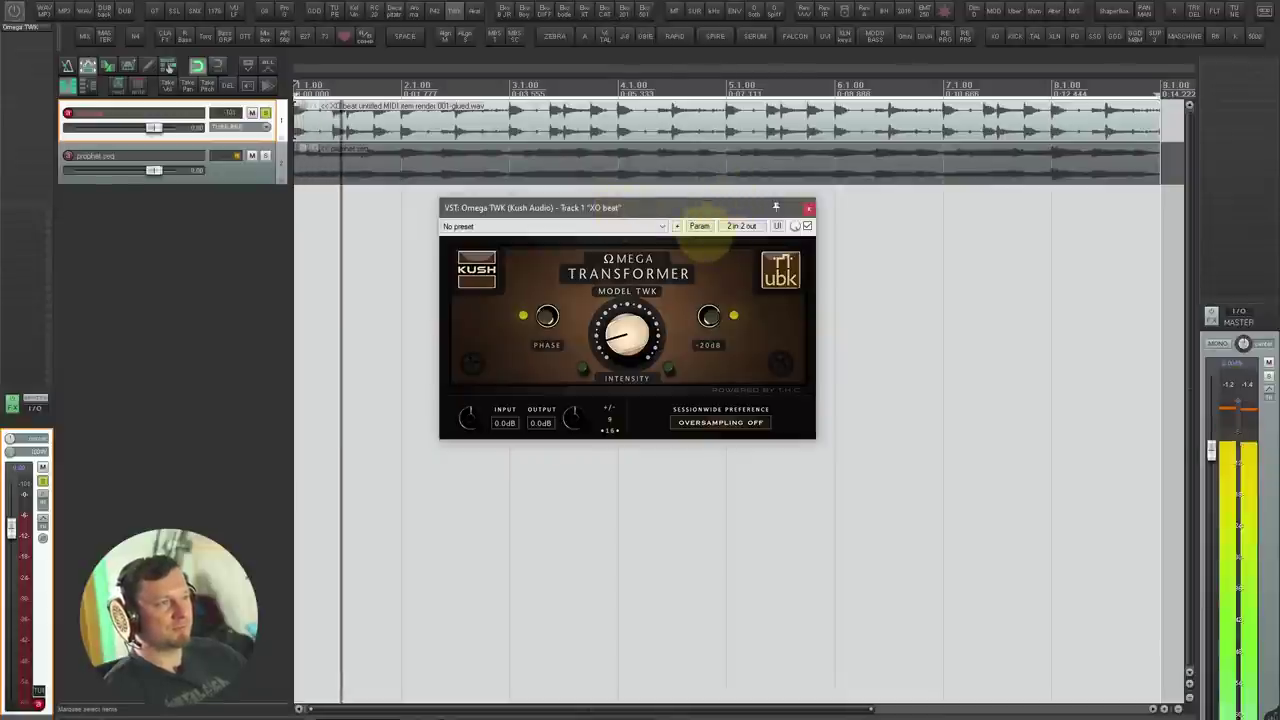
drag(627, 335, 634, 219)
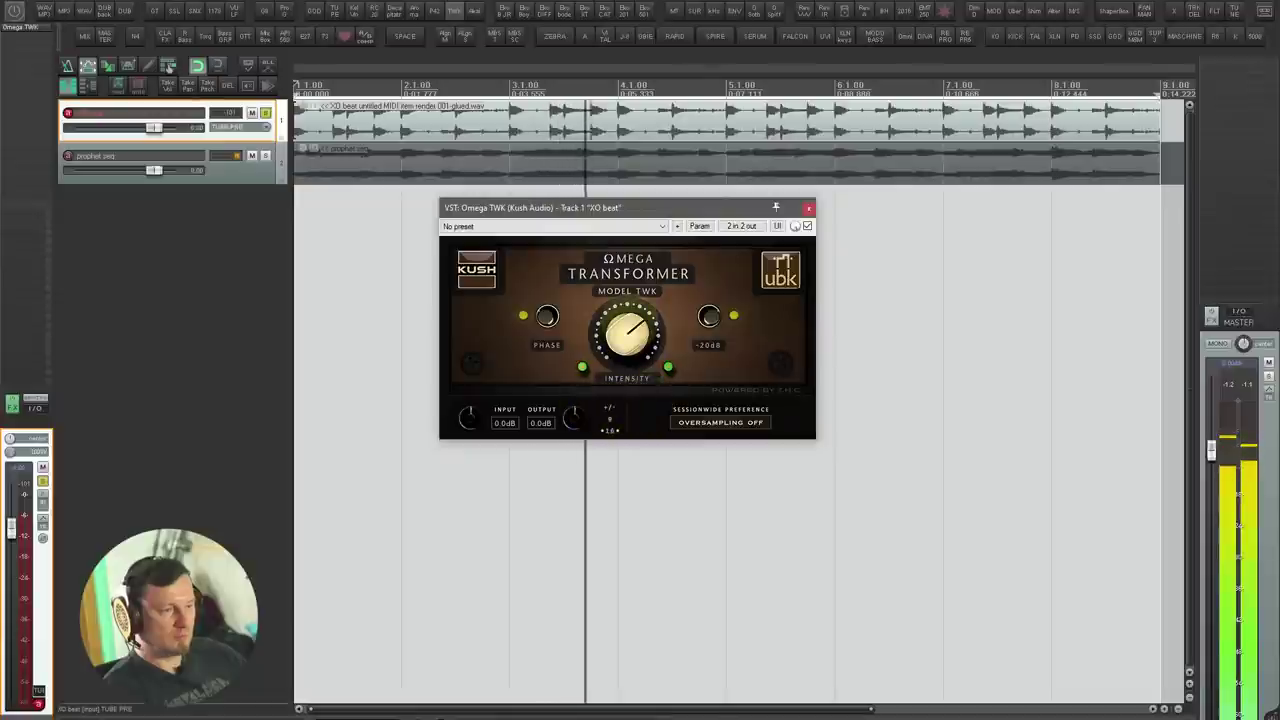
drag(626, 330, 627, 338)
drag(575, 416, 574, 436)
drag(632, 342, 626, 271)
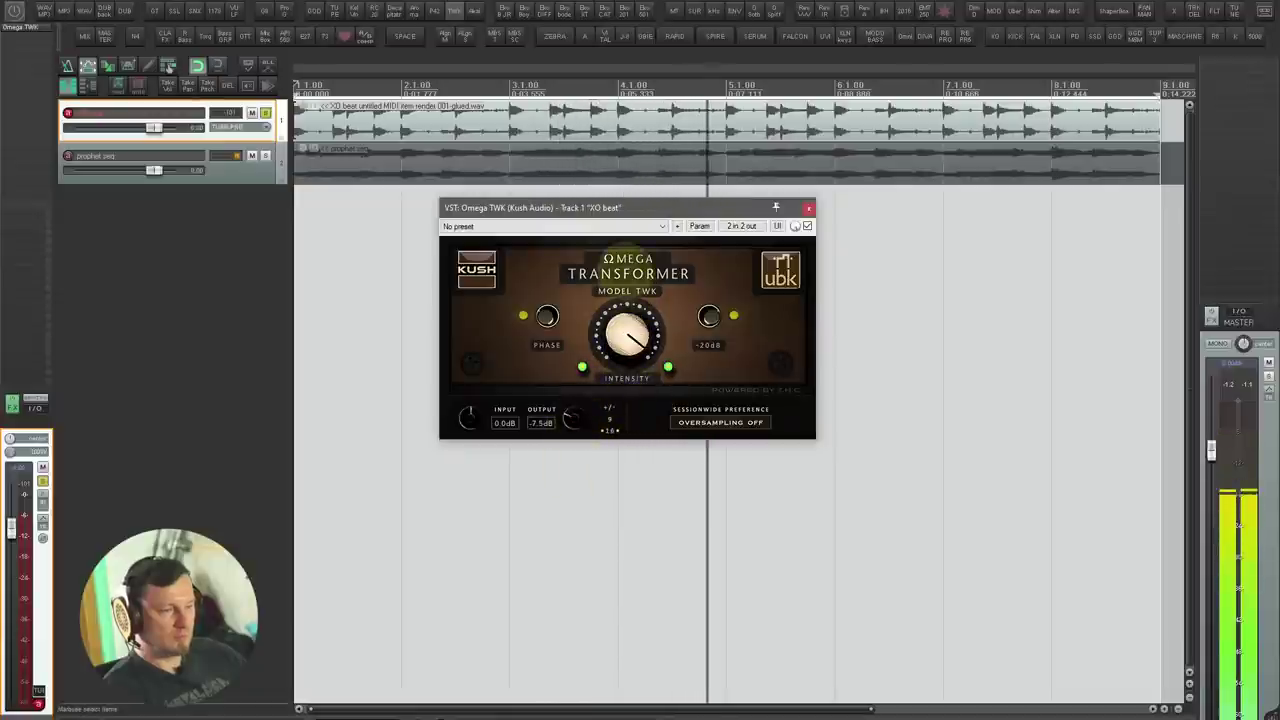
drag(576, 419, 576, 416)
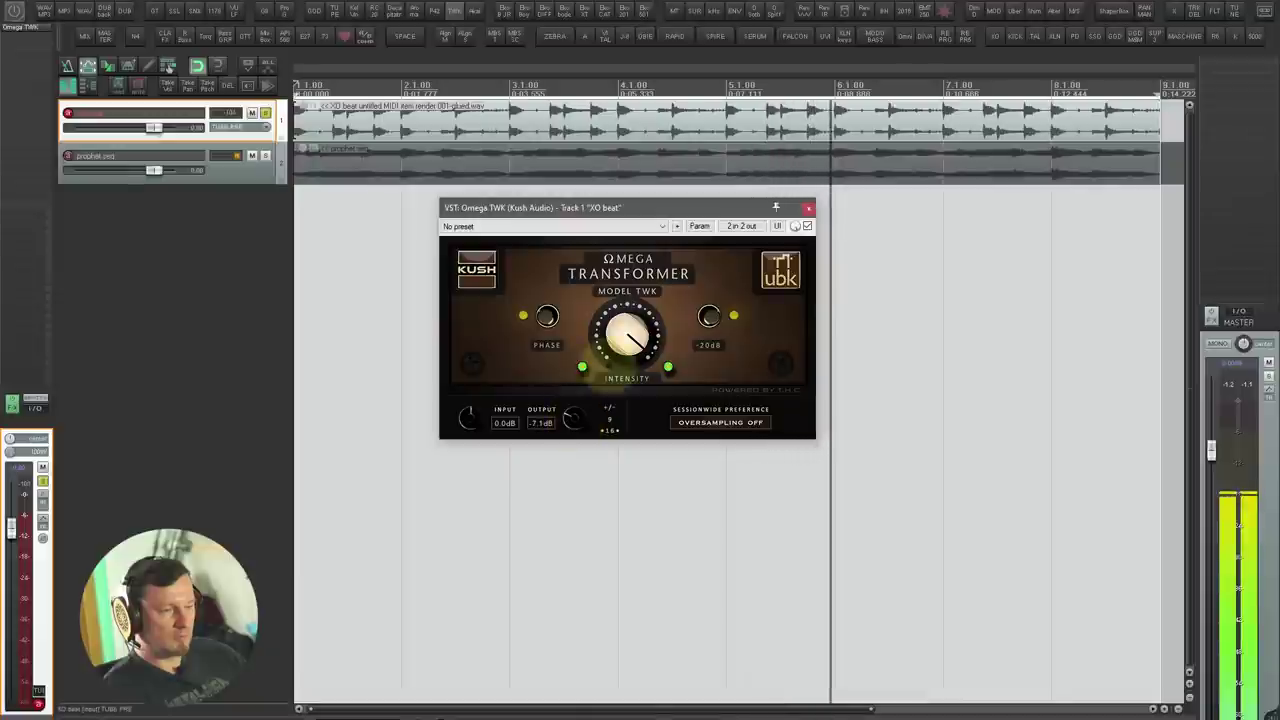
mouse_move(624, 350)
mouse_down()
mouse_move(615, 446)
mouse_move(578, 402)
mouse_move(621, 353)
mouse_up()
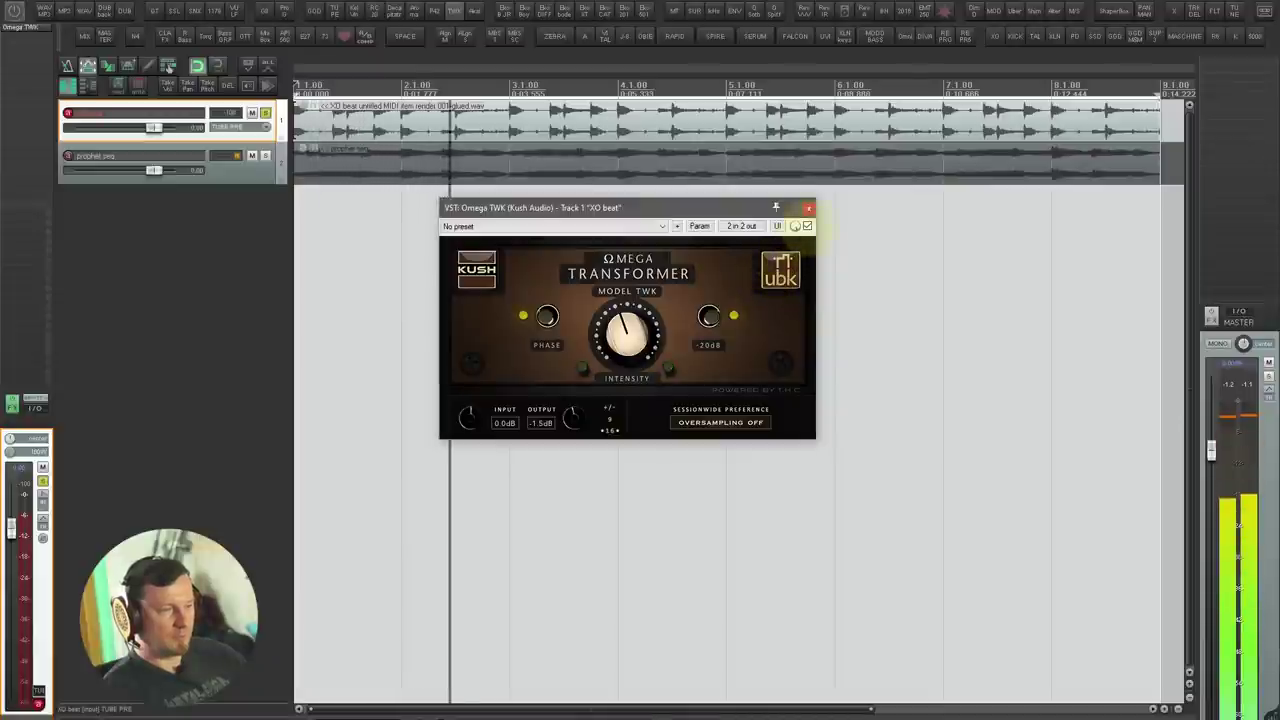
Step: Compare the XO beat with Omega TWK bypassed and active, and remove the plugin from the track
click(807, 226)
click(807, 226)
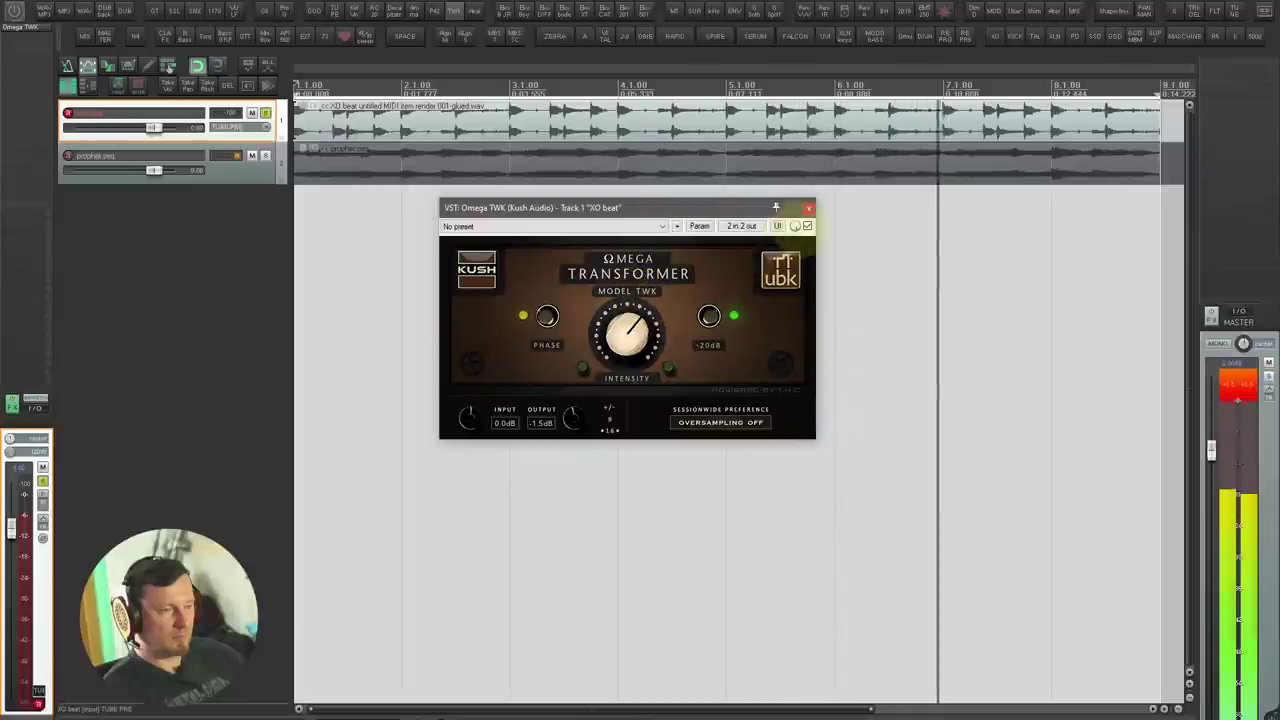
click(807, 226)
click(807, 226)
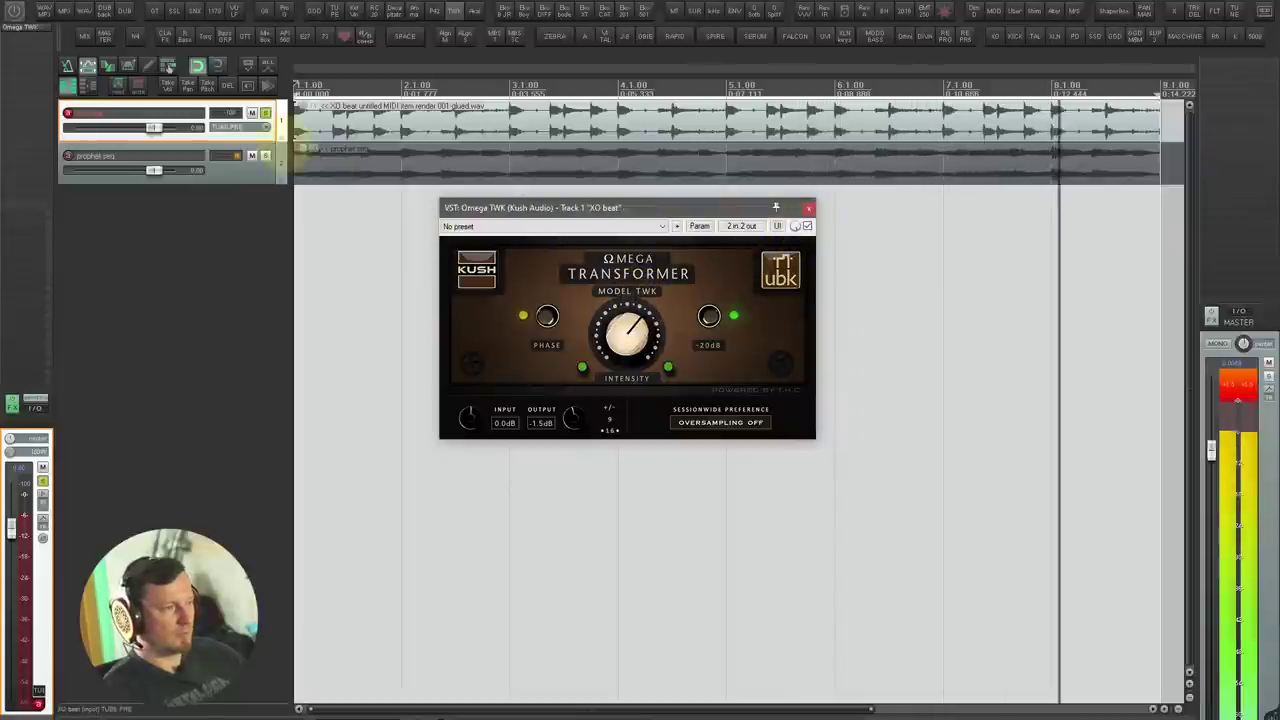
key(space)
alt+click(36, 27)
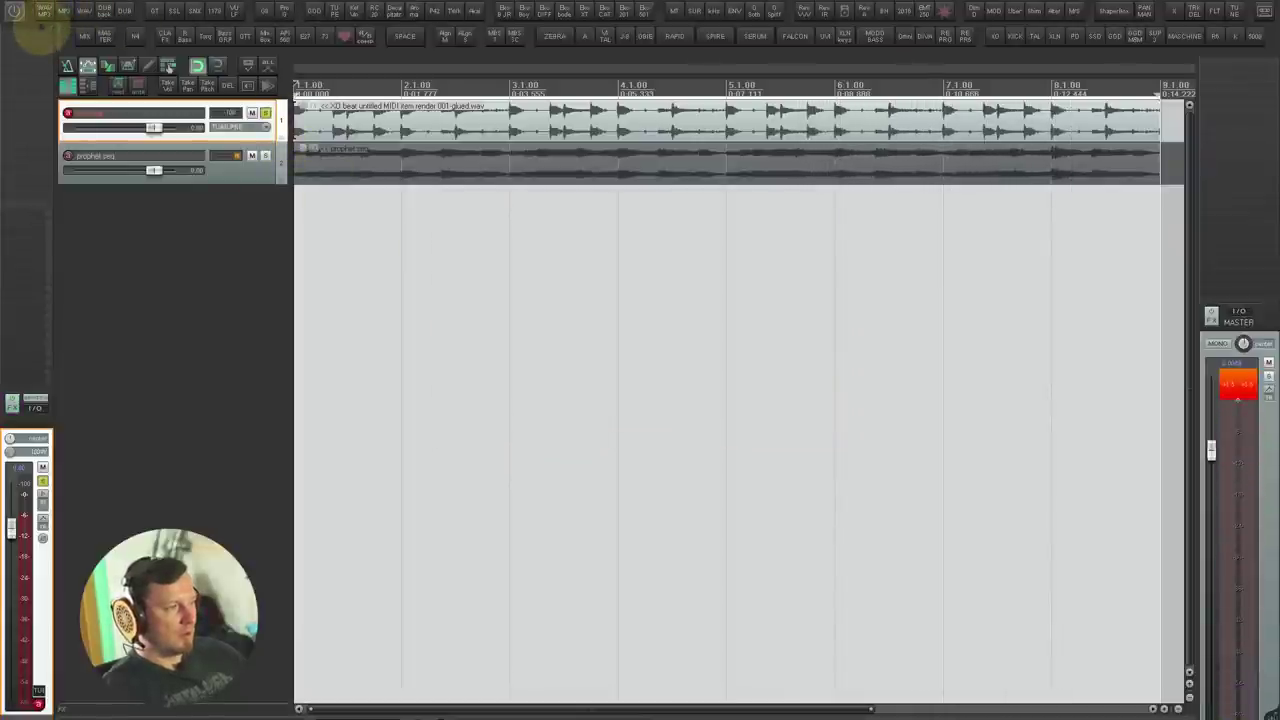
Step: Insert Omega TWK on the prophet seq track and move its window over the arrangement while the track plays
key(Down)
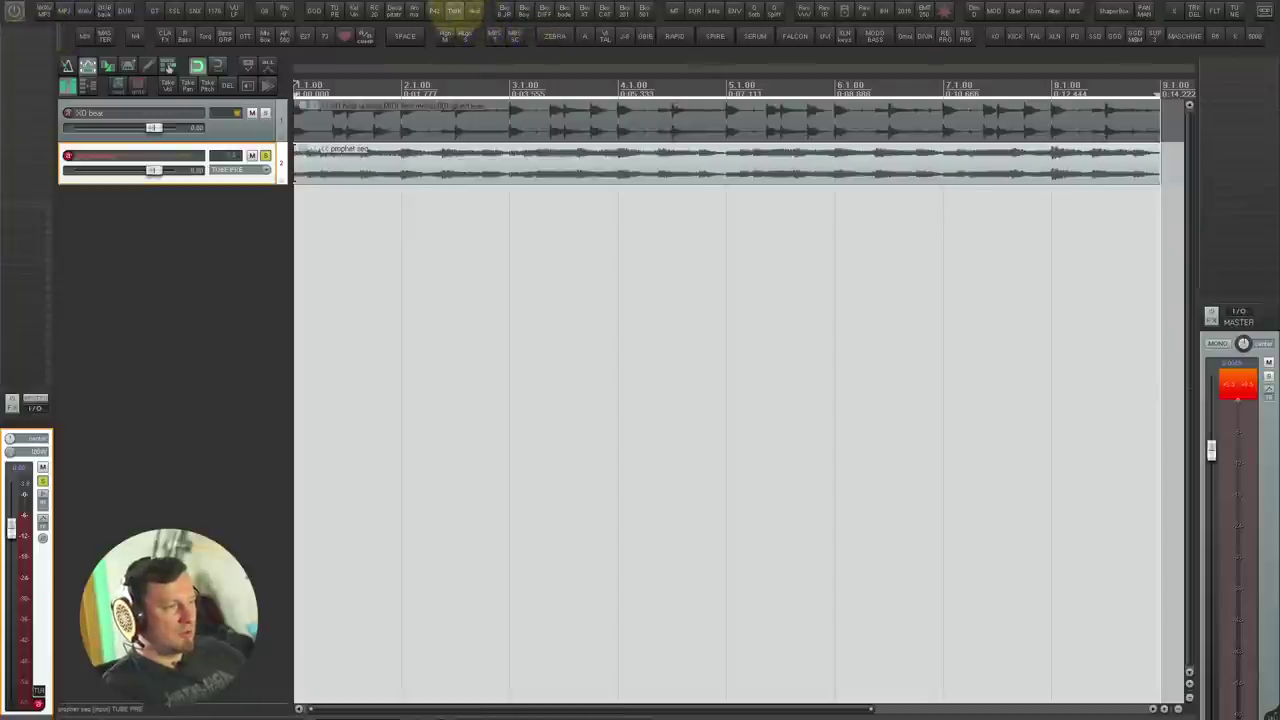
click(453, 10)
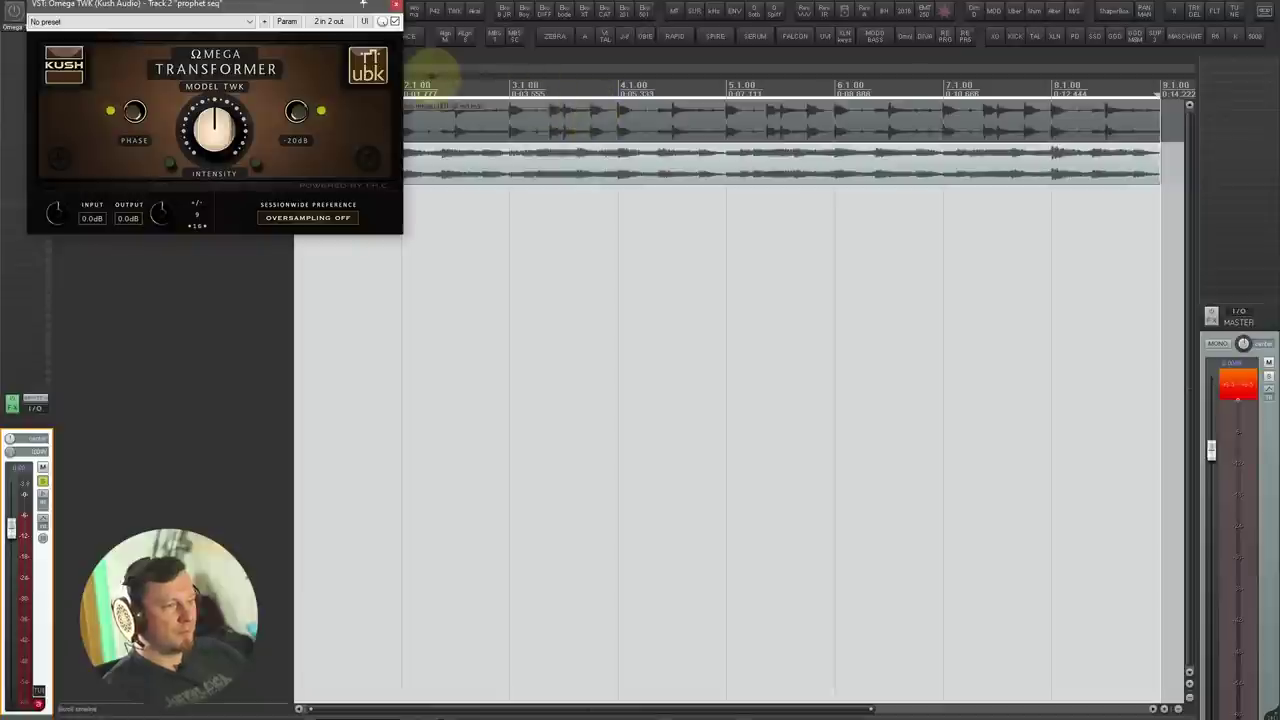
key(space)
drag(340, 8, 714, 134)
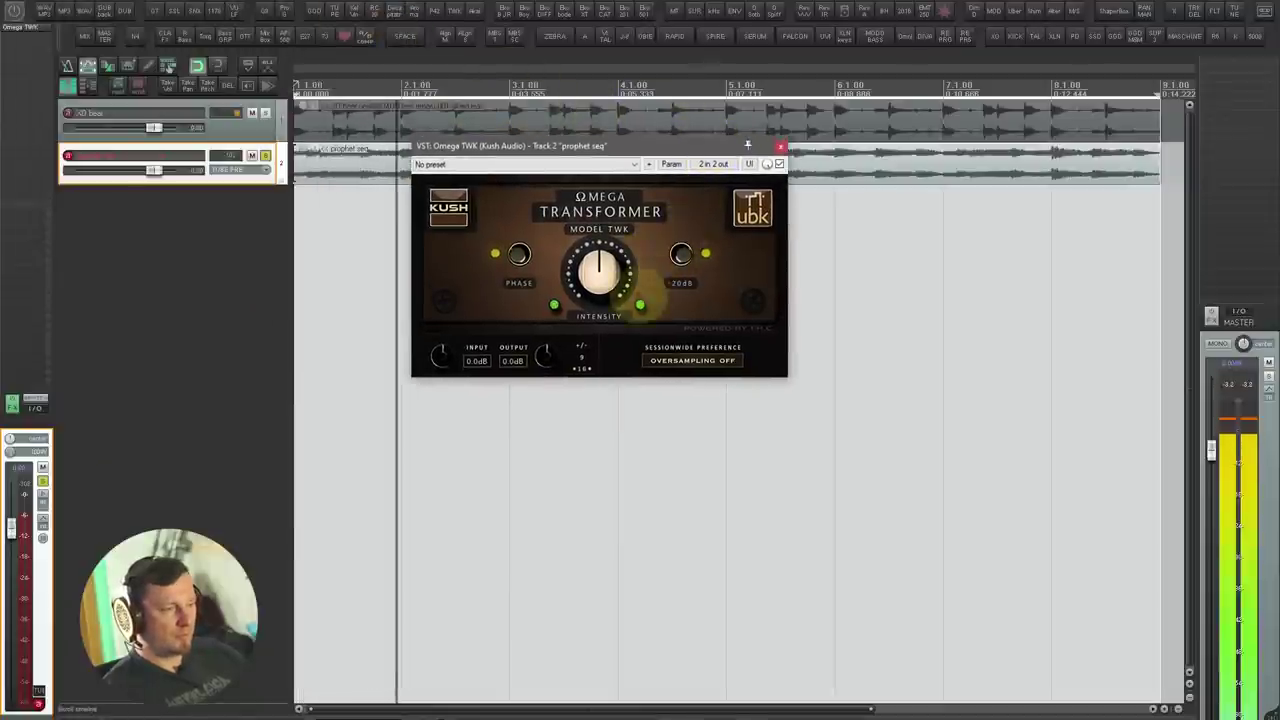
Step: Set Omega TWK's output to -2.2 dB and intensity slightly above the midpoint on prophet seq, and remove it after auditioning
drag(543, 356, 550, 398)
drag(592, 298, 610, 270)
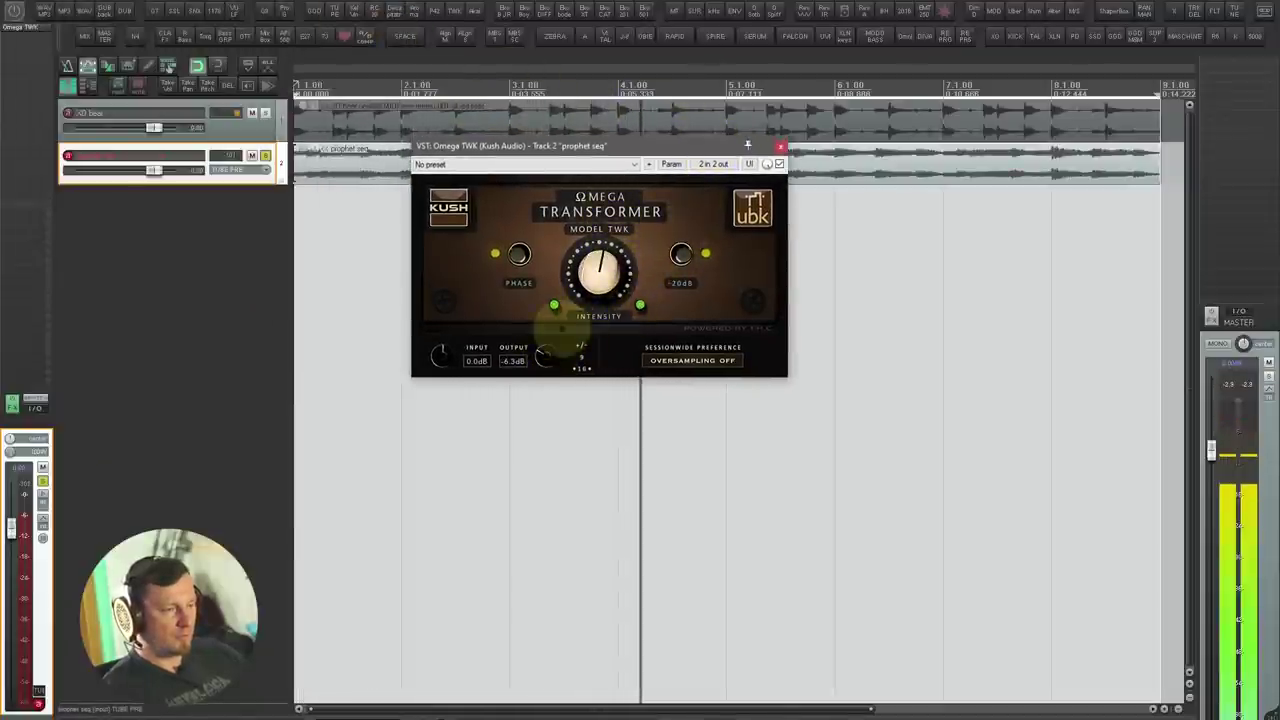
drag(550, 356, 553, 326)
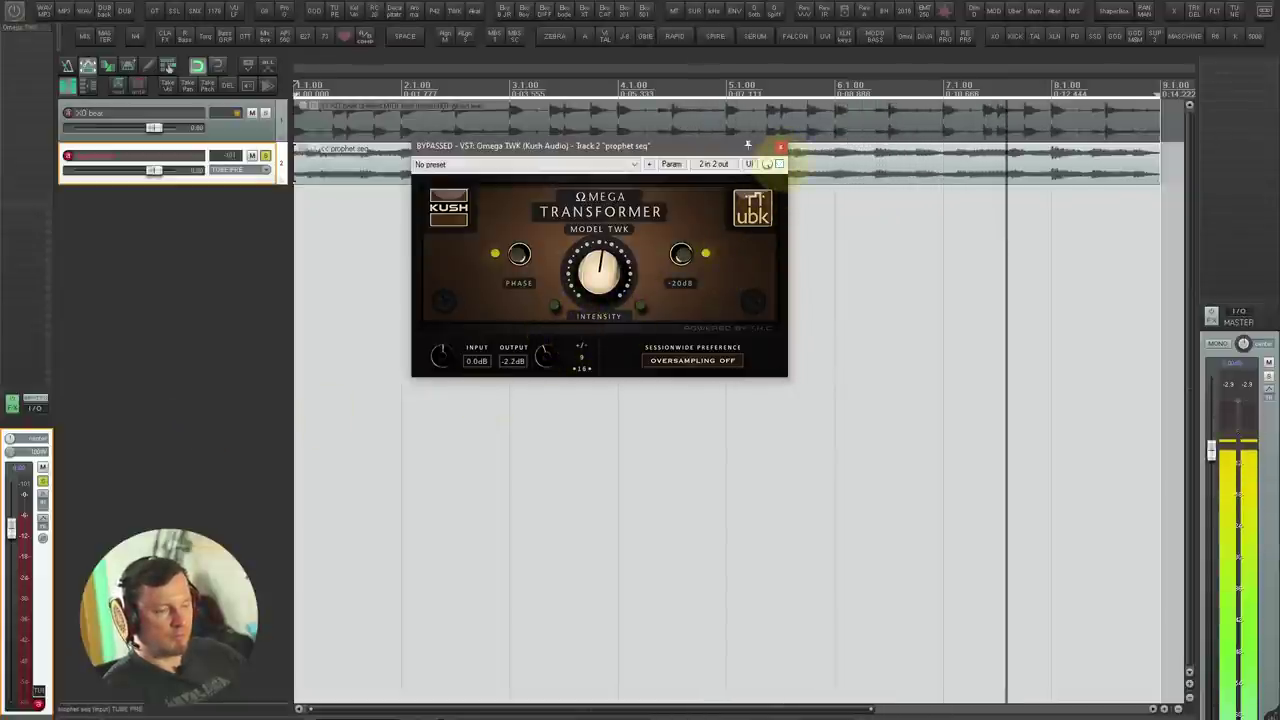
drag(603, 281, 603, 276)
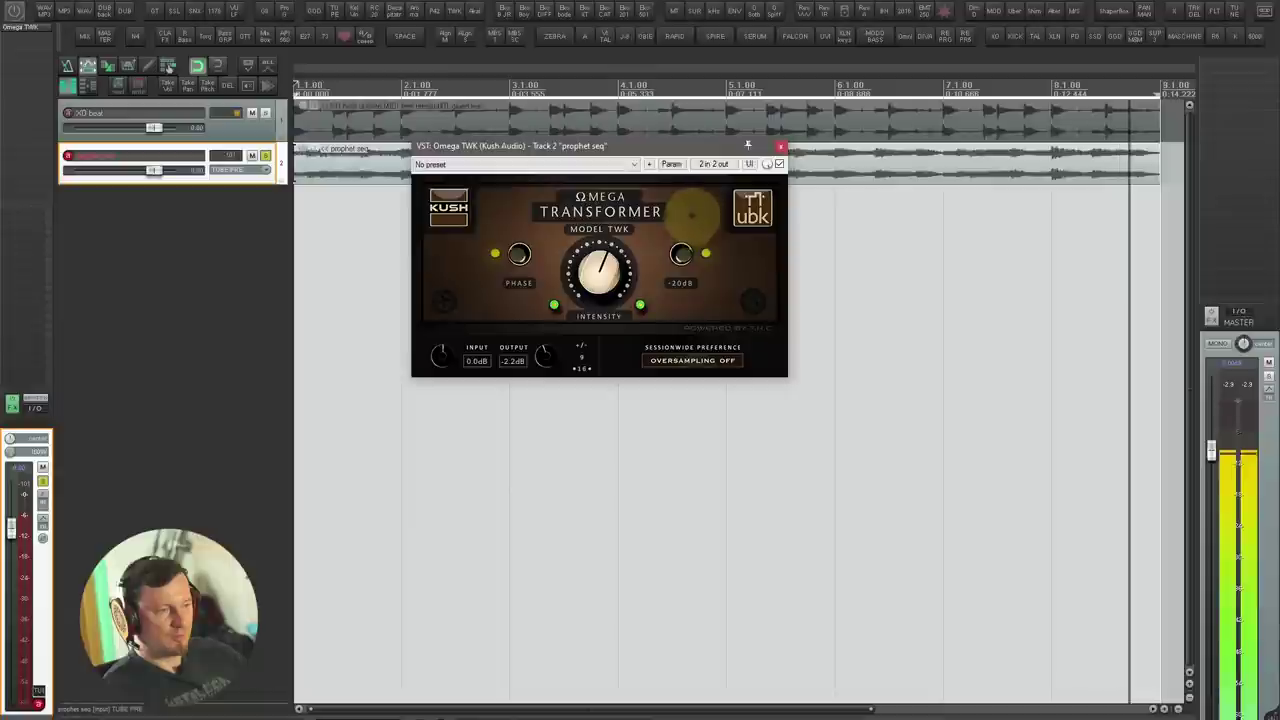
key(space)
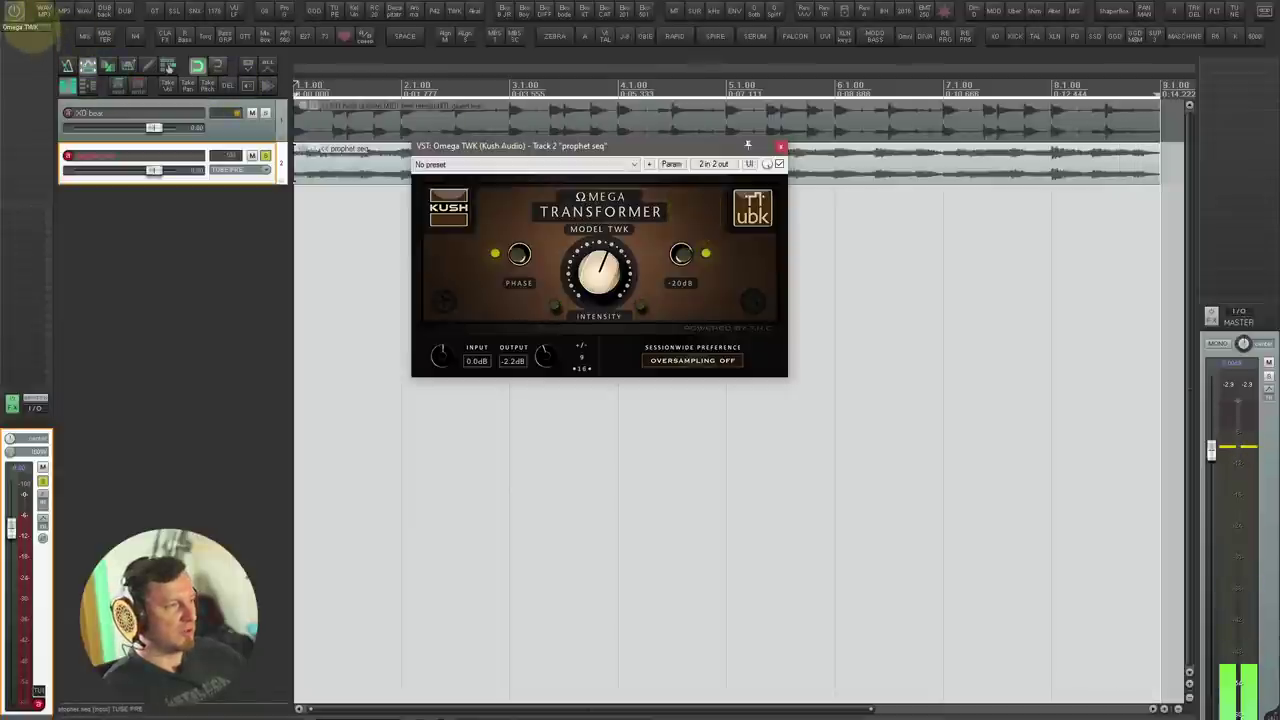
click(15, 12)
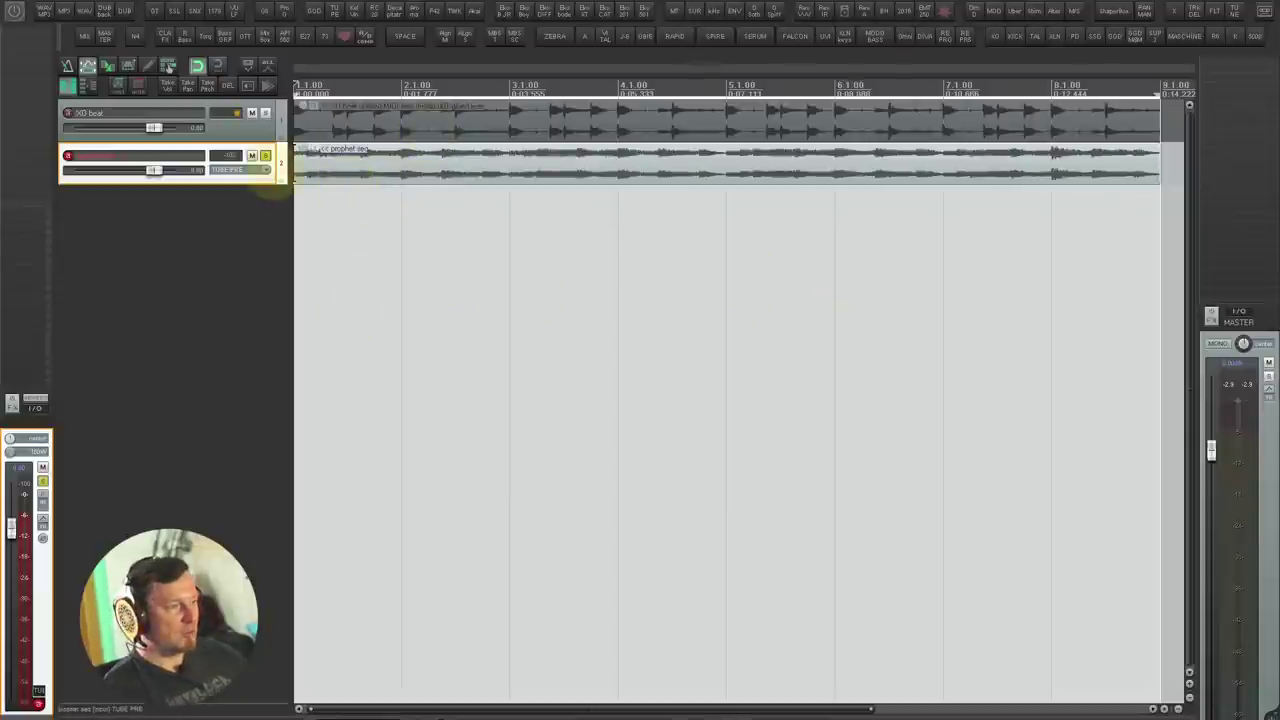
Step: Insert P42 Climax on the XO beat track and move its window beside the track panel
key(Up)
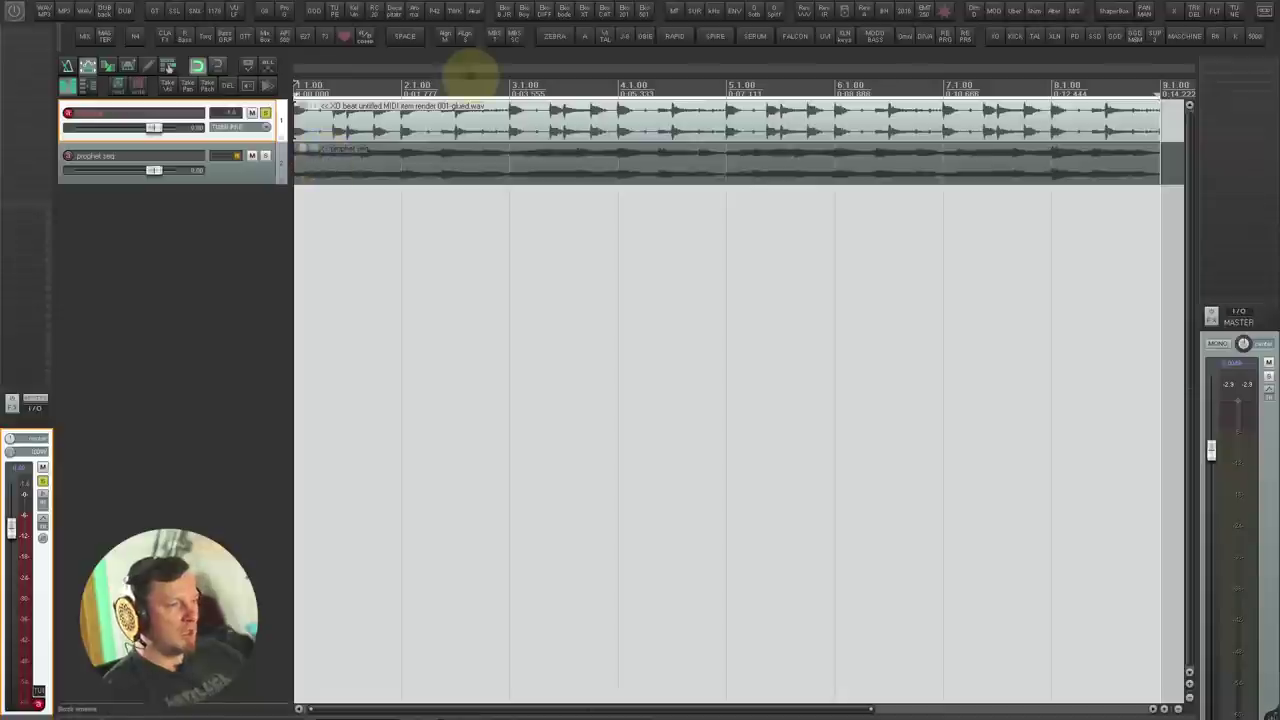
click(433, 11)
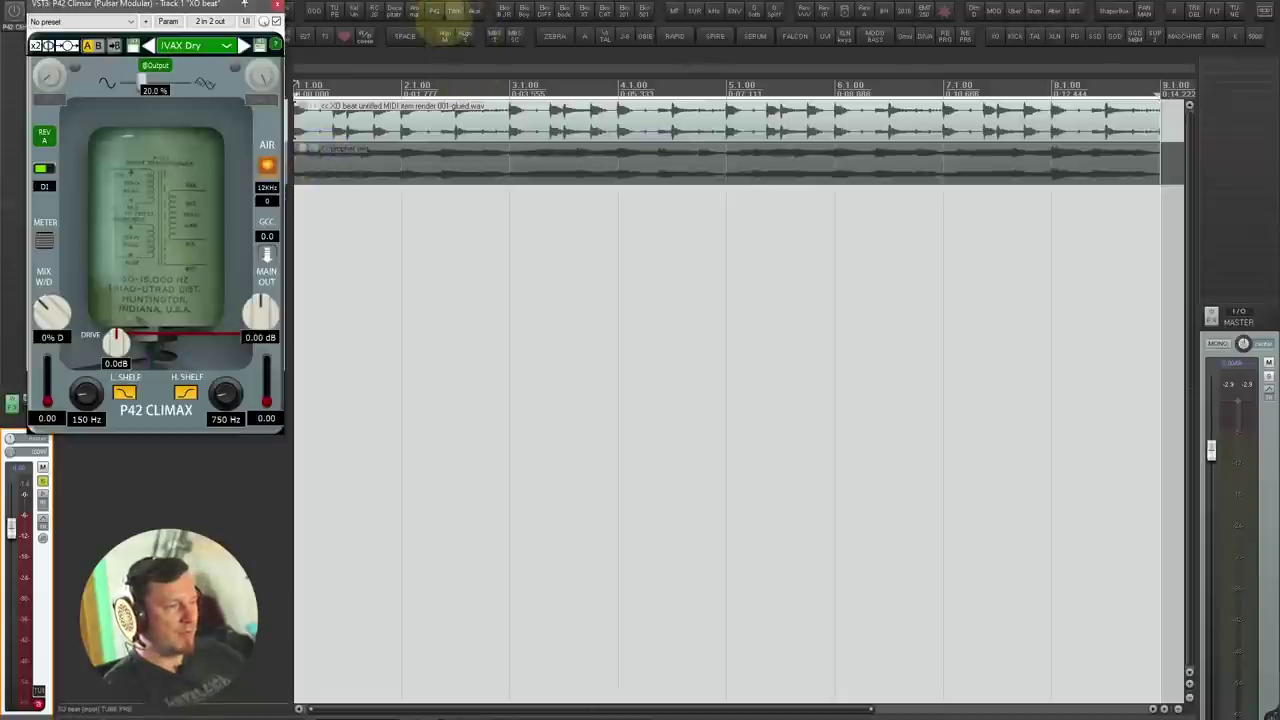
drag(212, 4, 486, 120)
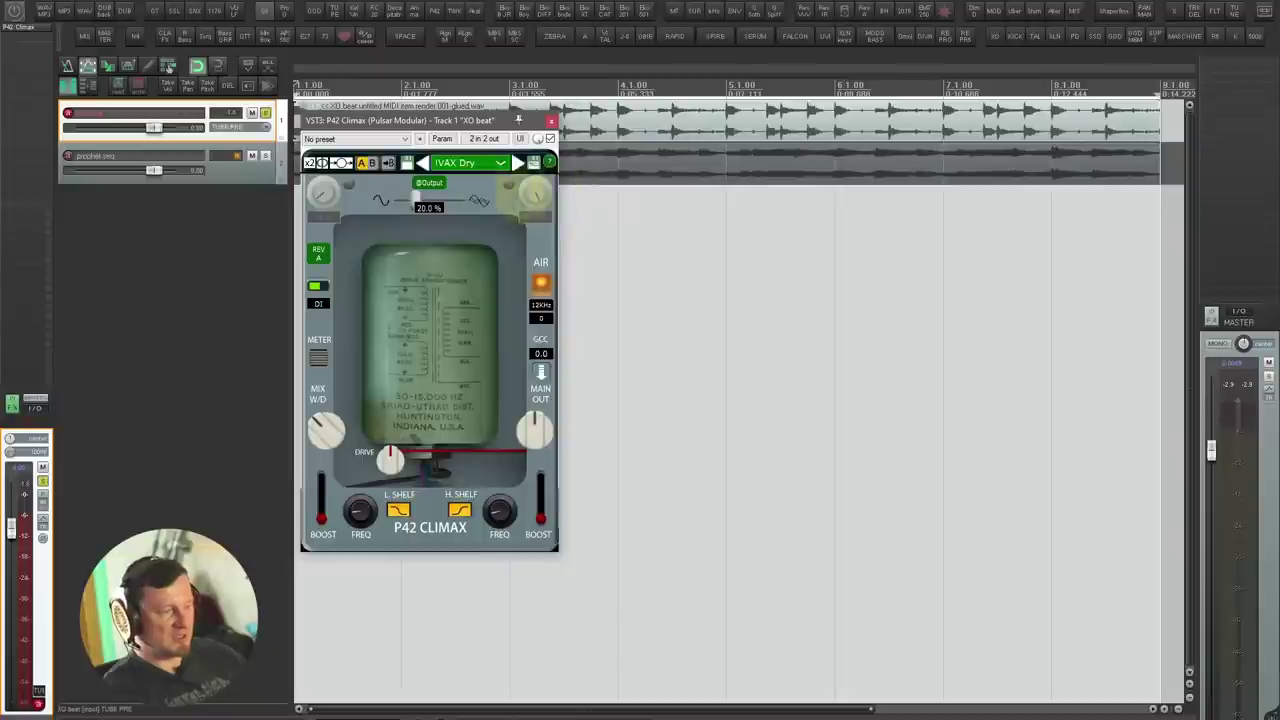
Step: While the XO beat plays, set P42 Climax's low shelf boost to 3.40 and high shelf boost to 2.20
key(space)
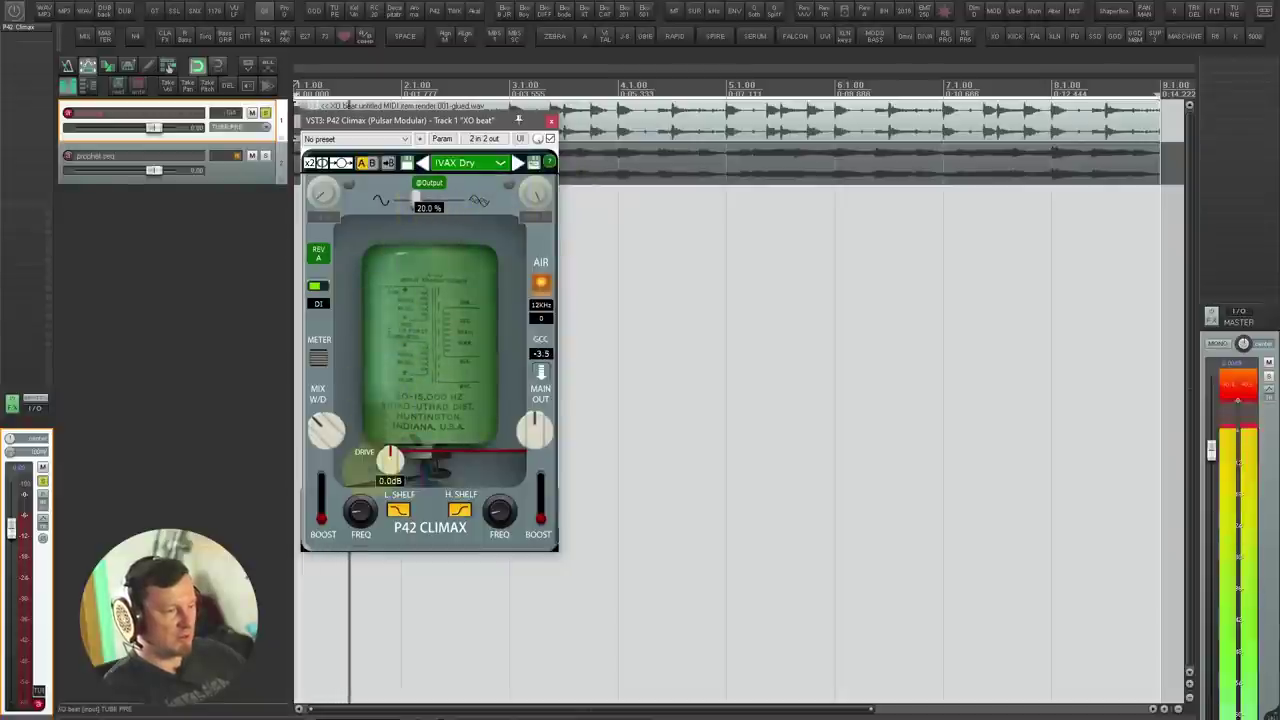
drag(322, 518, 328, 485)
mouse_move(541, 518)
mouse_down()
mouse_move(546, 478)
mouse_move(557, 500)
mouse_up()
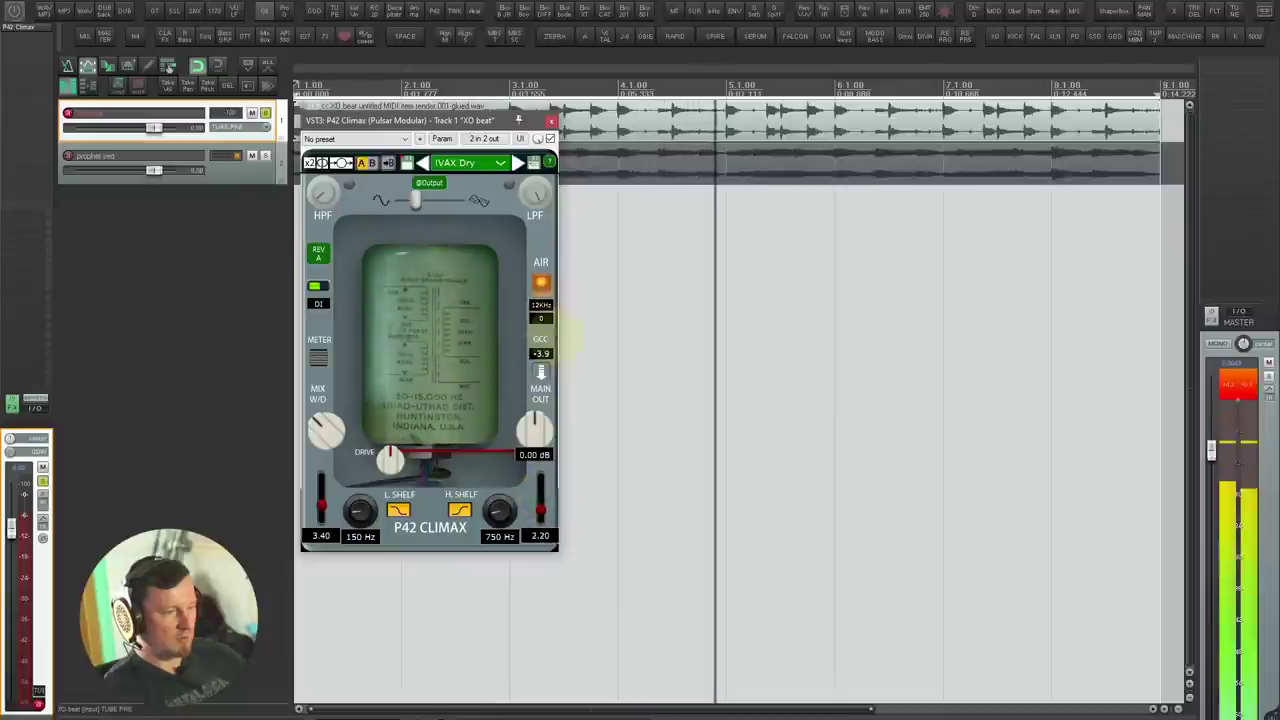
Step: Set P42 Climax's air to 1.76, saturation slider to 30.6 % and main output to -2.89 dB, and bypass it for comparison
drag(542, 319, 551, 276)
mouse_move(416, 200)
mouse_down()
mouse_move(486, 201)
mouse_move(440, 203)
mouse_up()
mouse_move(537, 436)
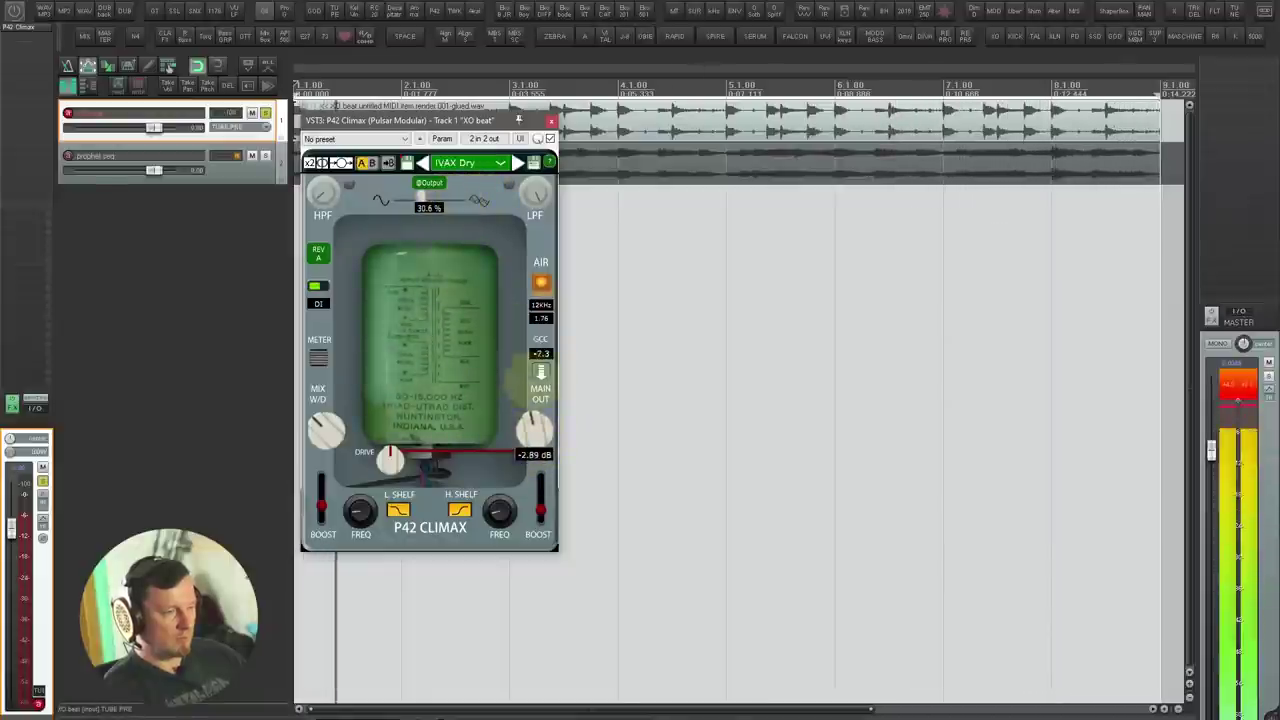
click(549, 138)
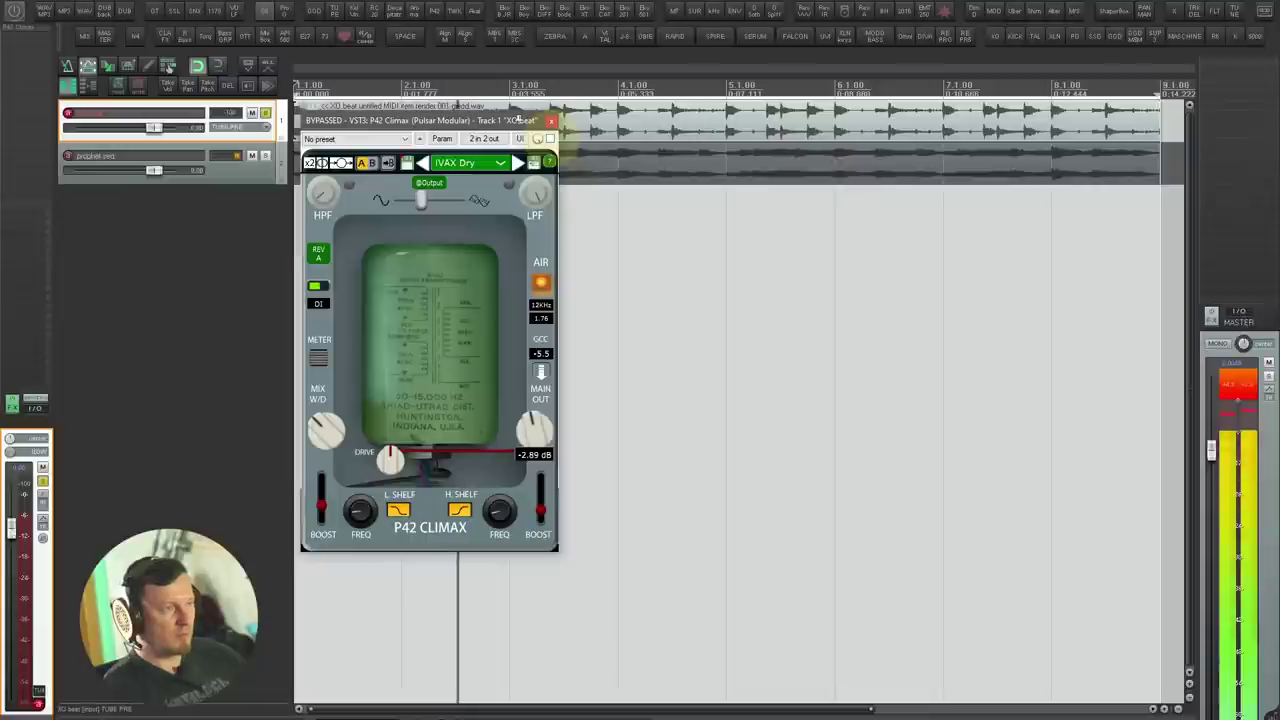
Step: Re-enable P42 Climax for comparison, stop playback, and remove the plugin from the XO beat track
click(549, 138)
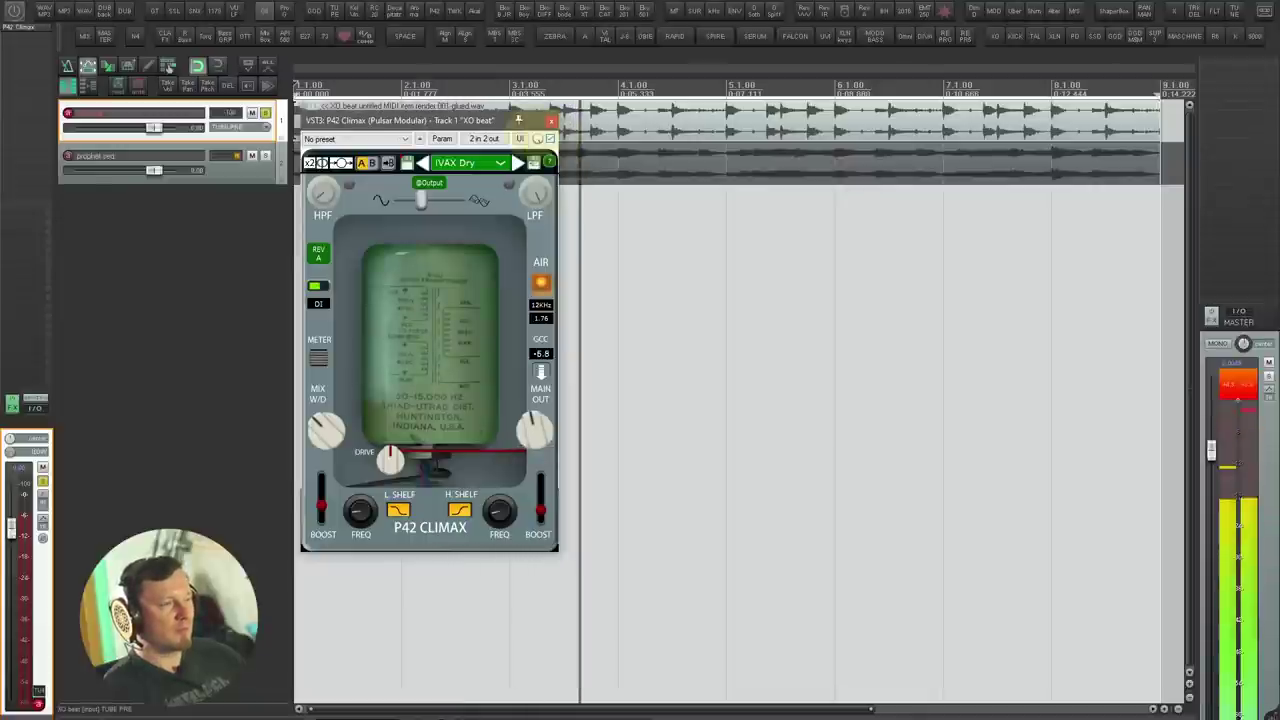
key(space)
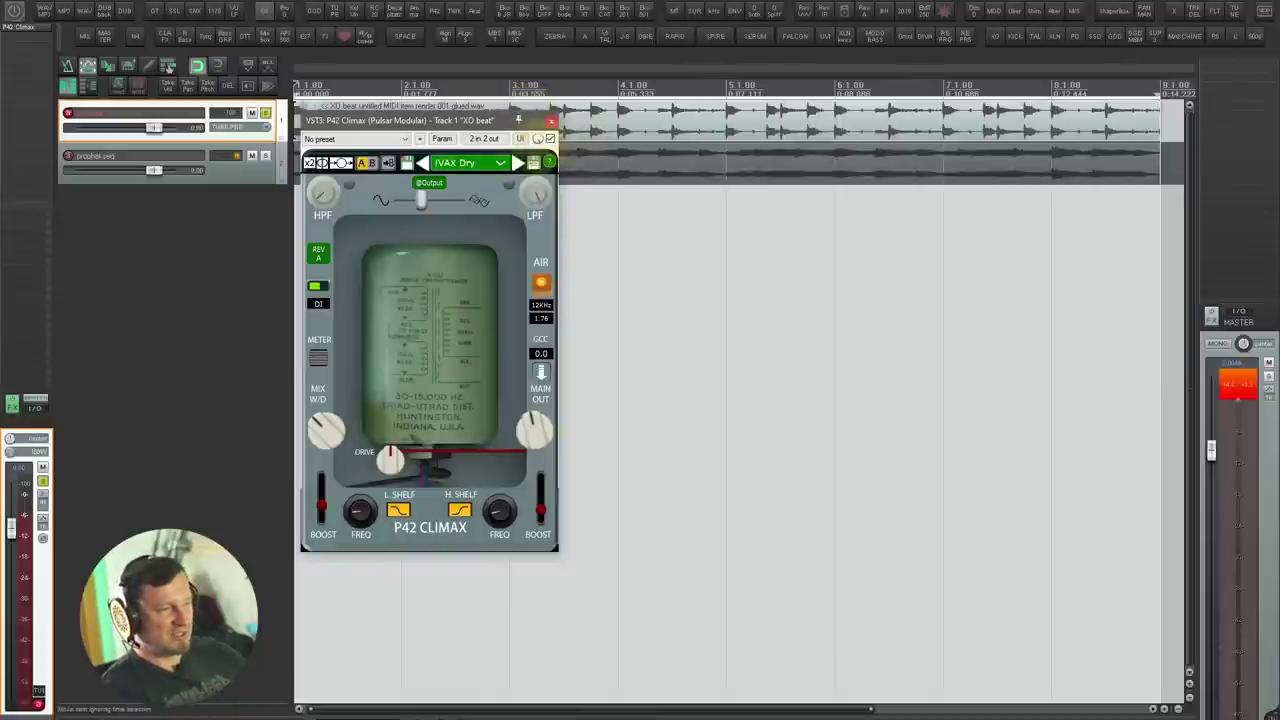
mouse_move(428, 198)
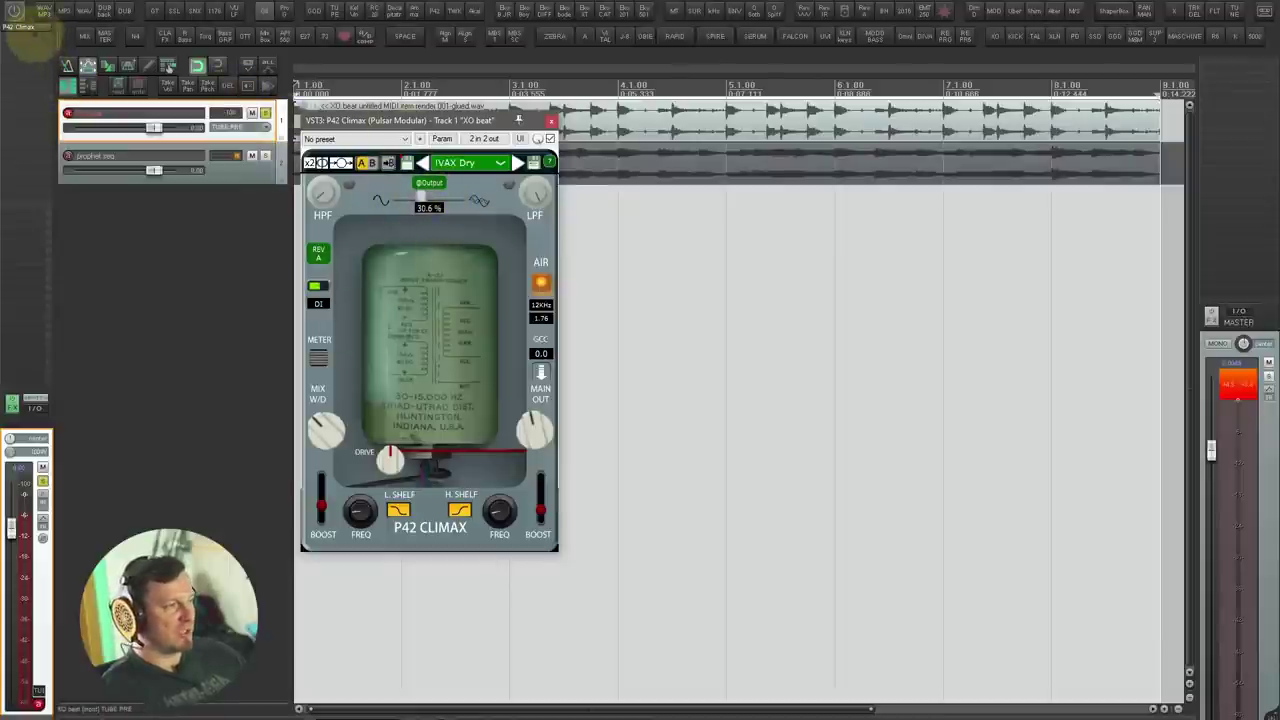
alt+click(32, 27)
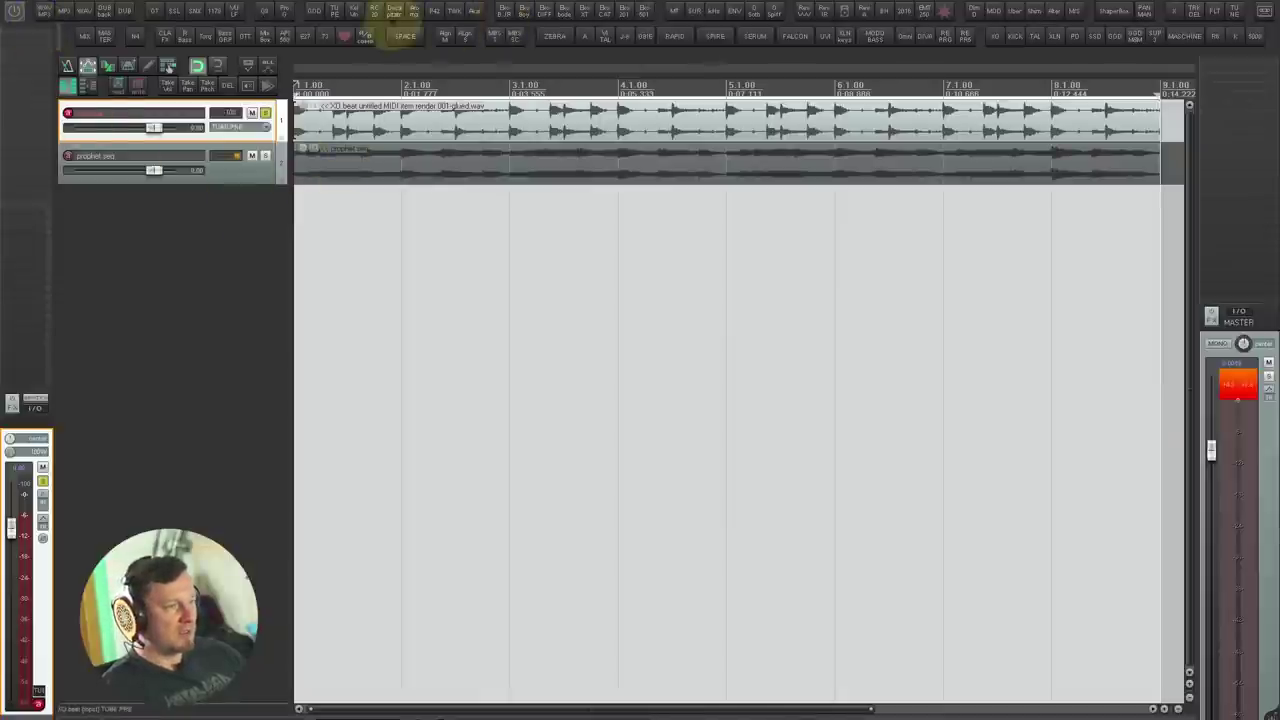
Step: Insert Kelvin on the XO beat track, keep its mode on Parallel and review the low band's shaping filter types
click(354, 12)
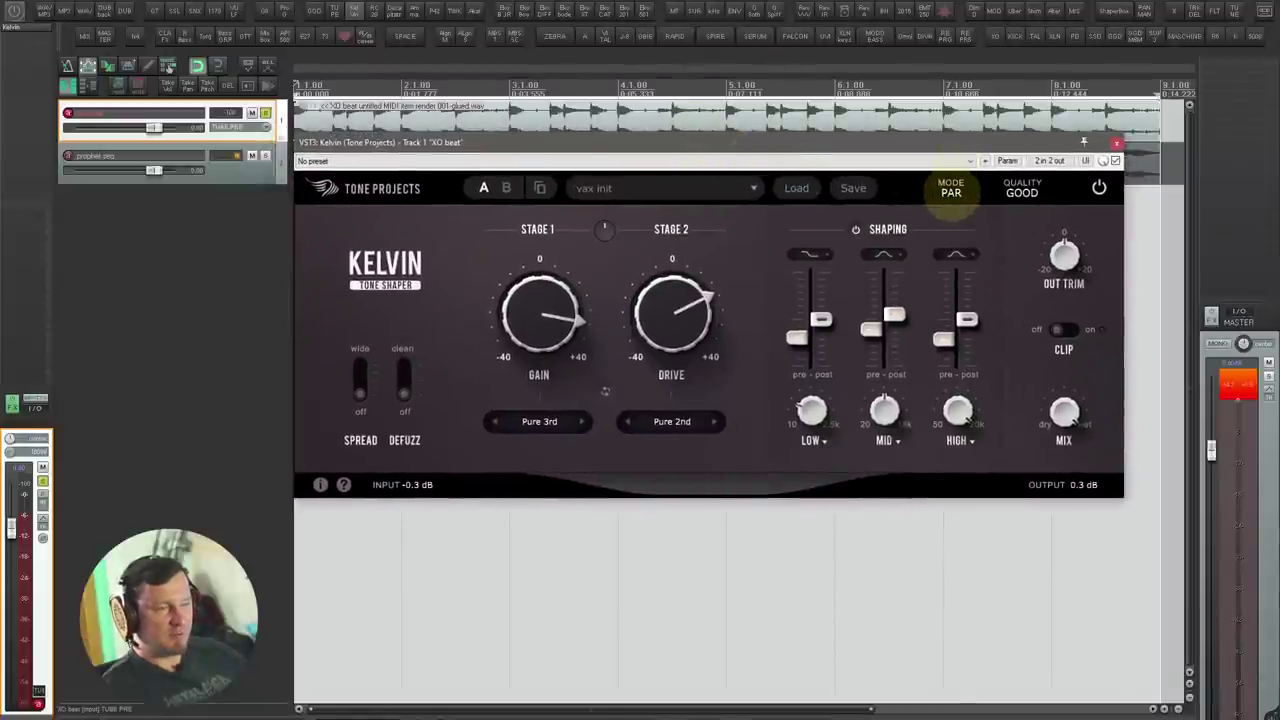
click(951, 190)
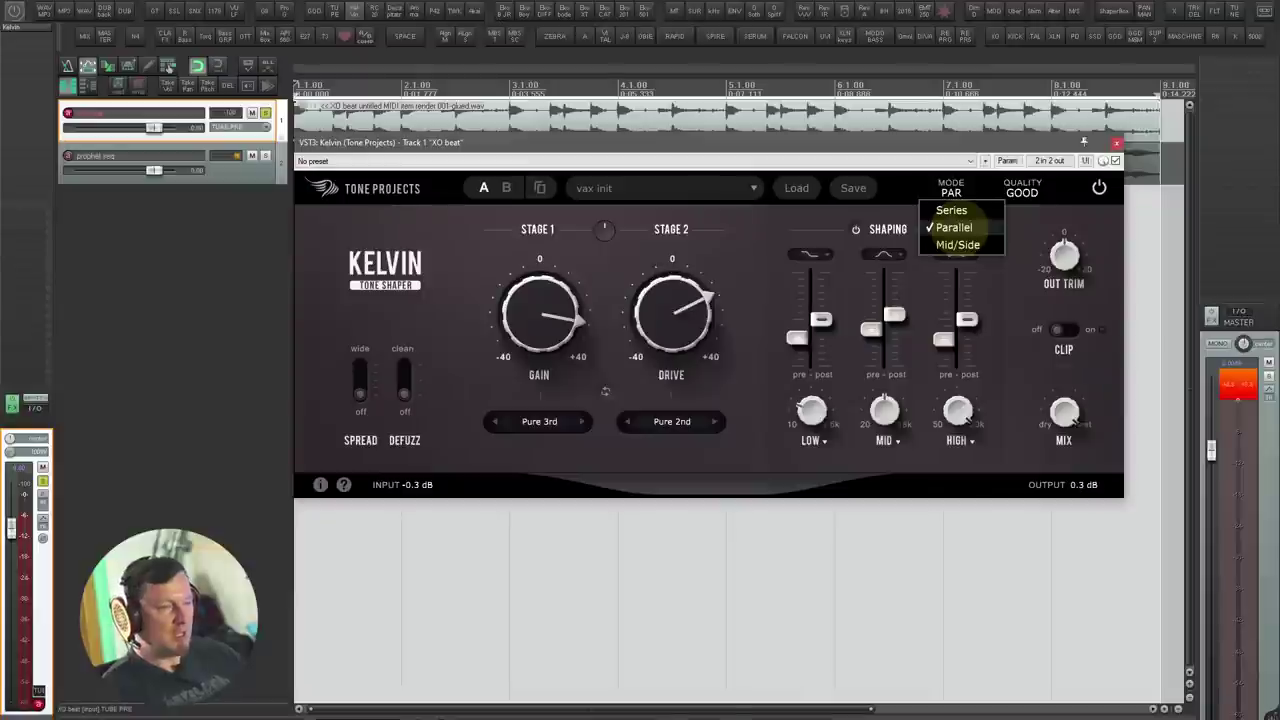
click(960, 228)
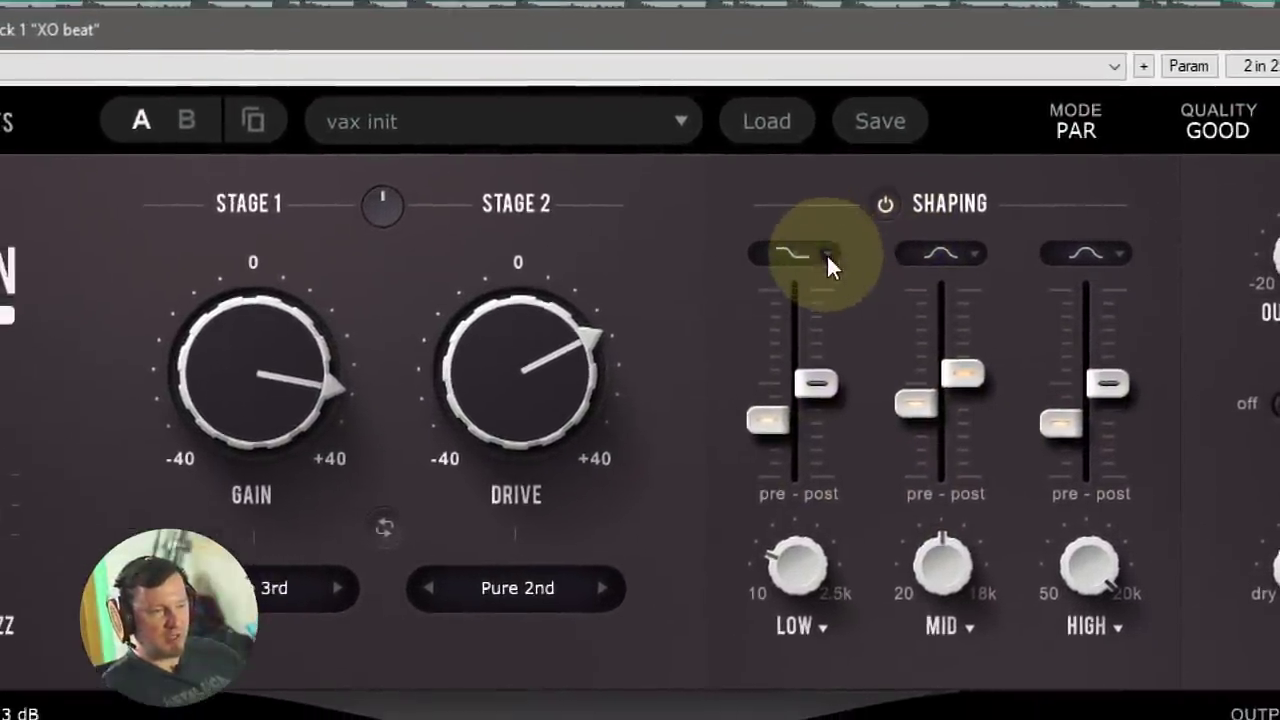
click(798, 249)
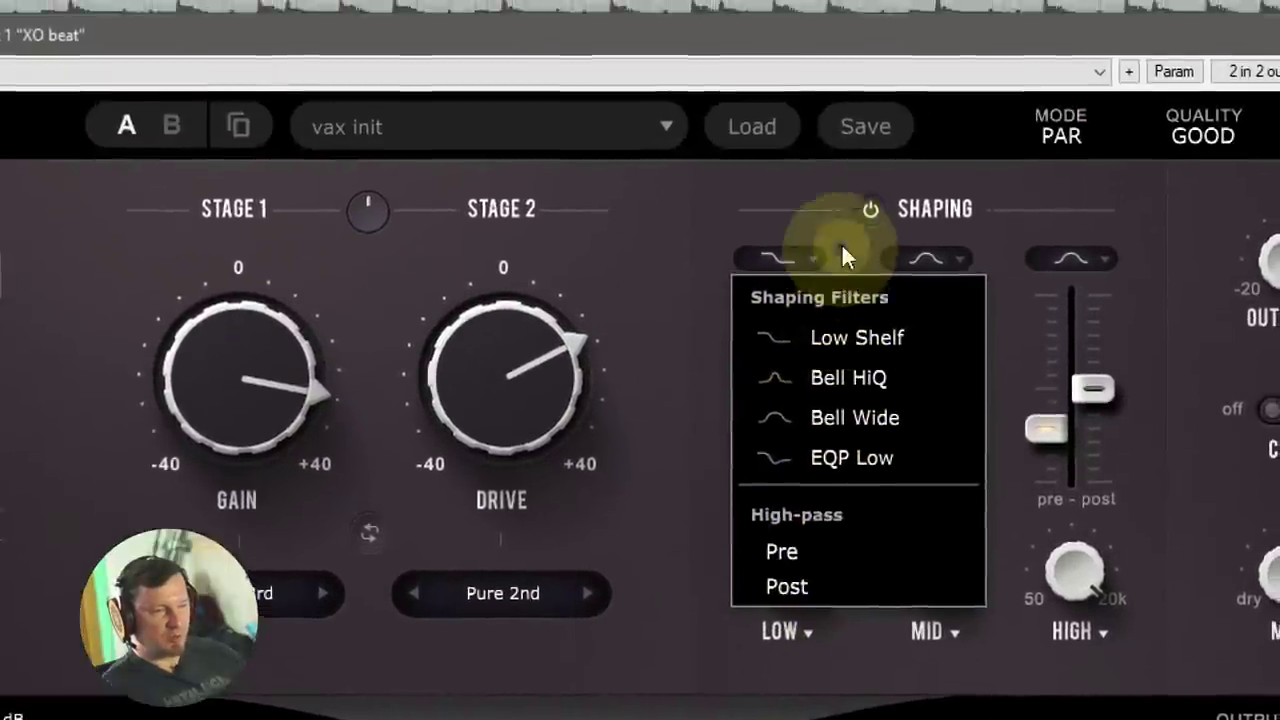
click(842, 210)
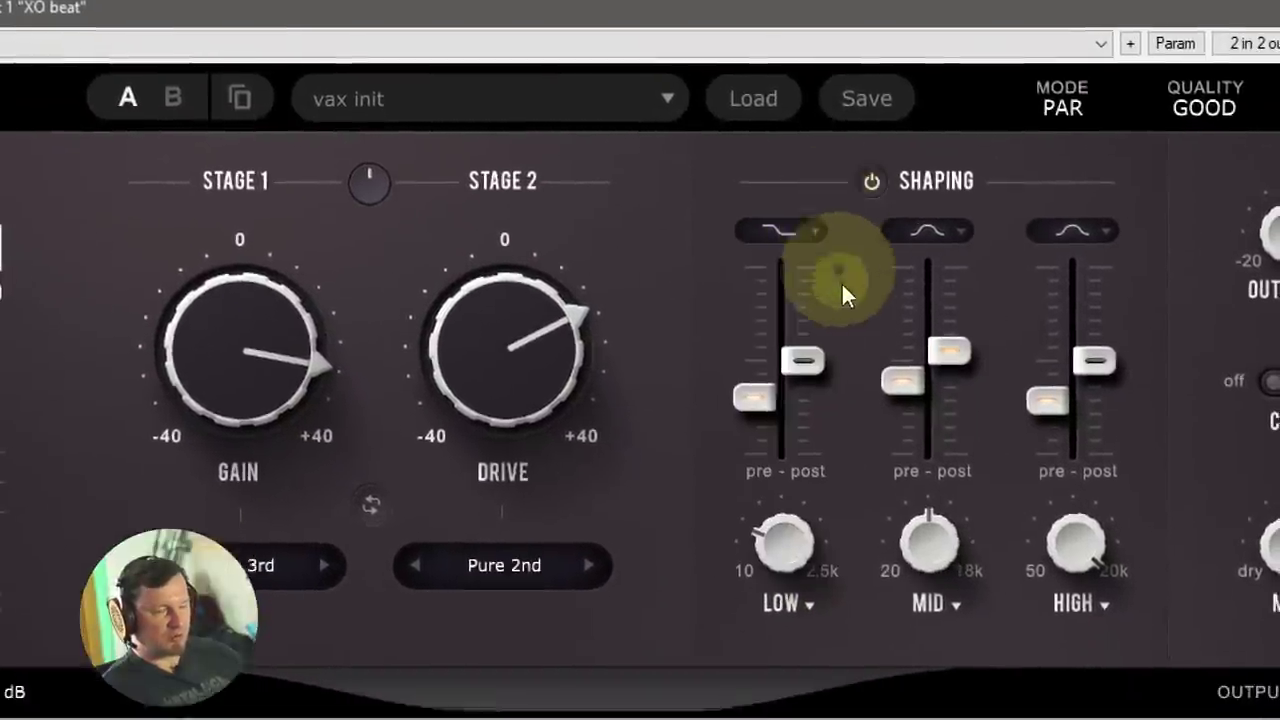
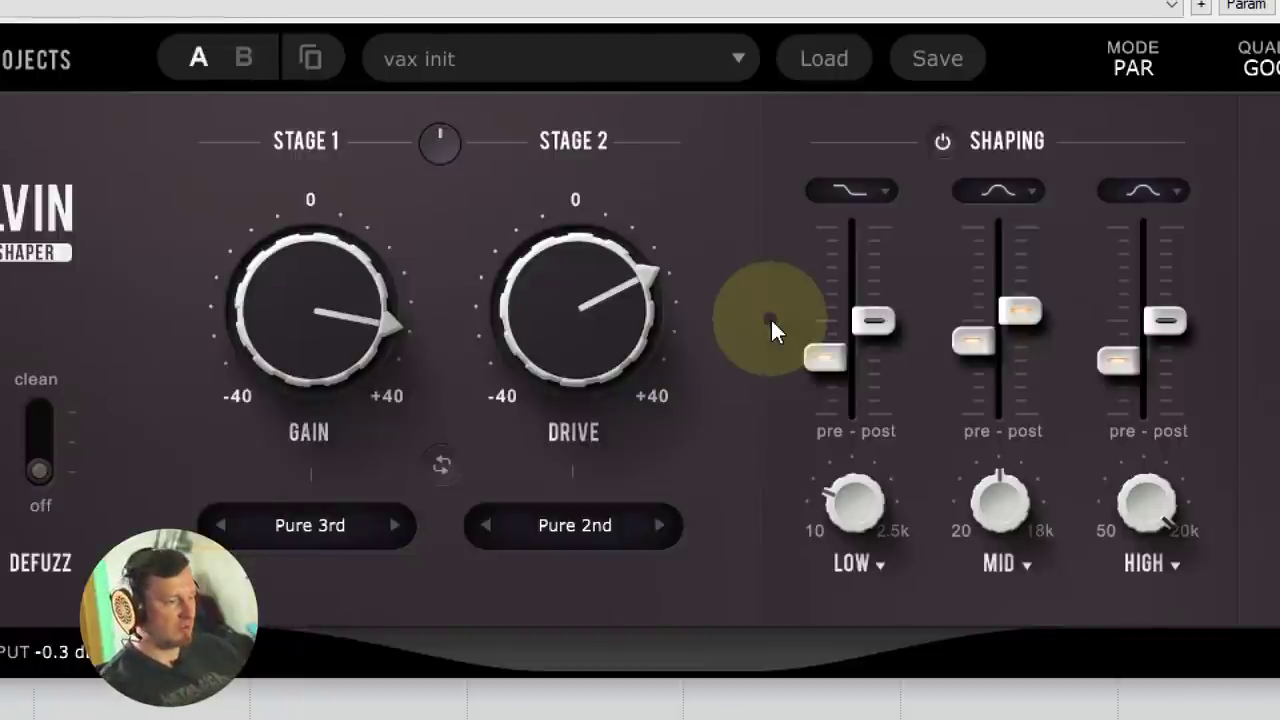
Step: Adjust Kelvin's pre and post shaping levels, raising the low and high bands and setting the mid post level to 1.50 dB
drag(826, 357, 788, 168)
drag(792, 222, 858, 124)
click(918, 344)
drag(865, 227, 929, 398)
mouse_move(898, 320)
mouse_down()
mouse_move(900, 283)
mouse_move(901, 300)
mouse_up()
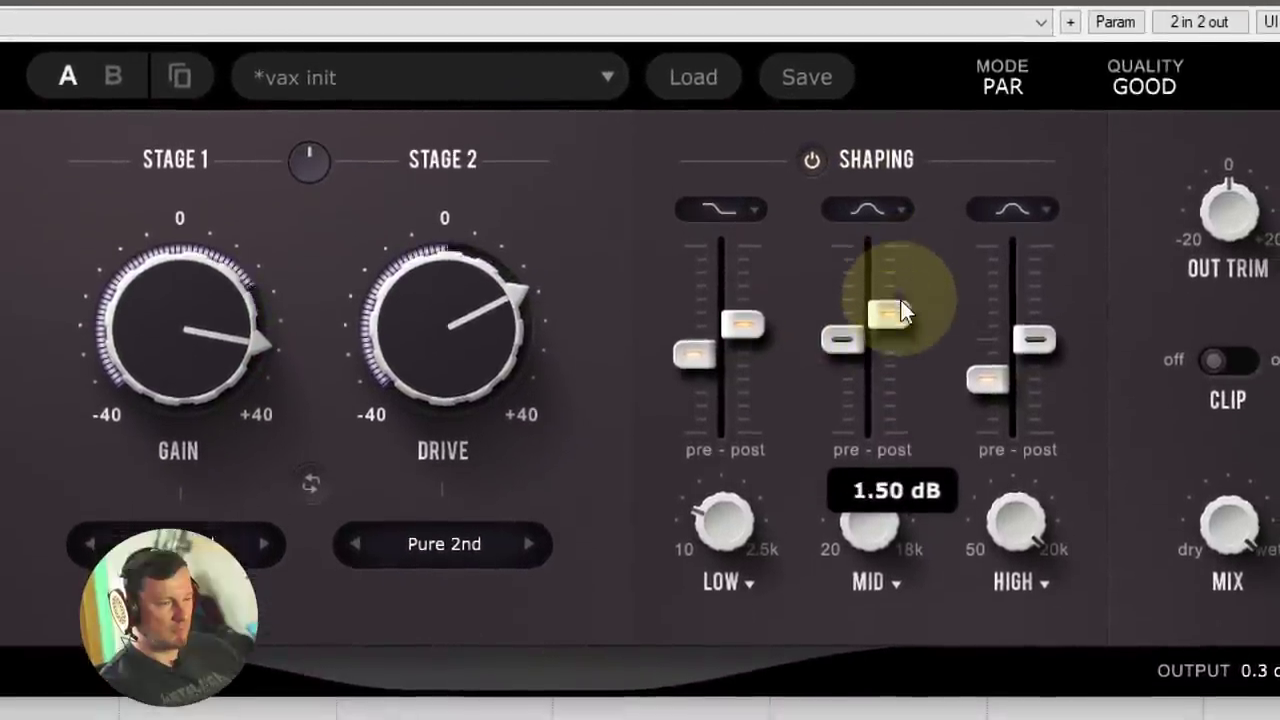
click(1010, 358)
mouse_move(958, 340)
mouse_down()
mouse_move(940, 226)
mouse_move(947, 343)
mouse_up()
drag(992, 420, 995, 342)
drag(966, 276, 970, 312)
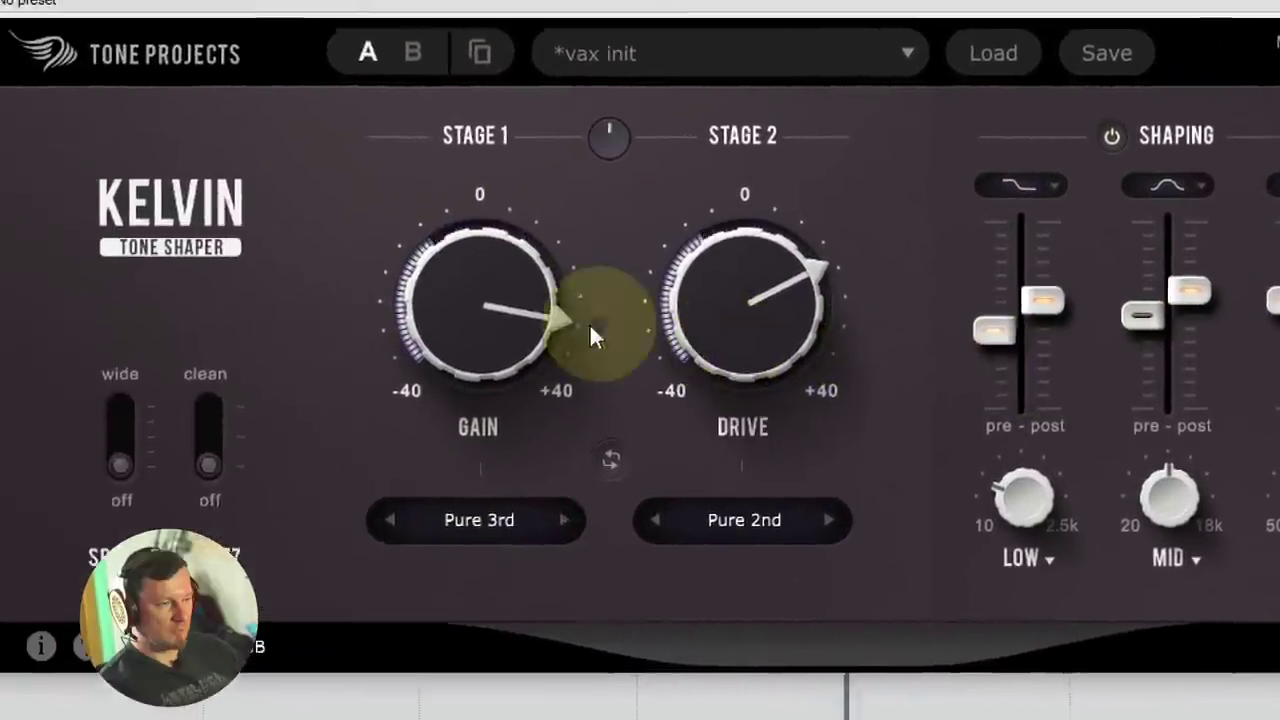
Step: Try Hygge I on Kelvin's Stage 1 during playback, switch it to Dark Iron and lower the Stage 1 gain
drag(170, 385, 164, 404)
mouse_move(565, 347)
mouse_down()
mouse_move(556, 418)
mouse_move(556, 327)
mouse_up()
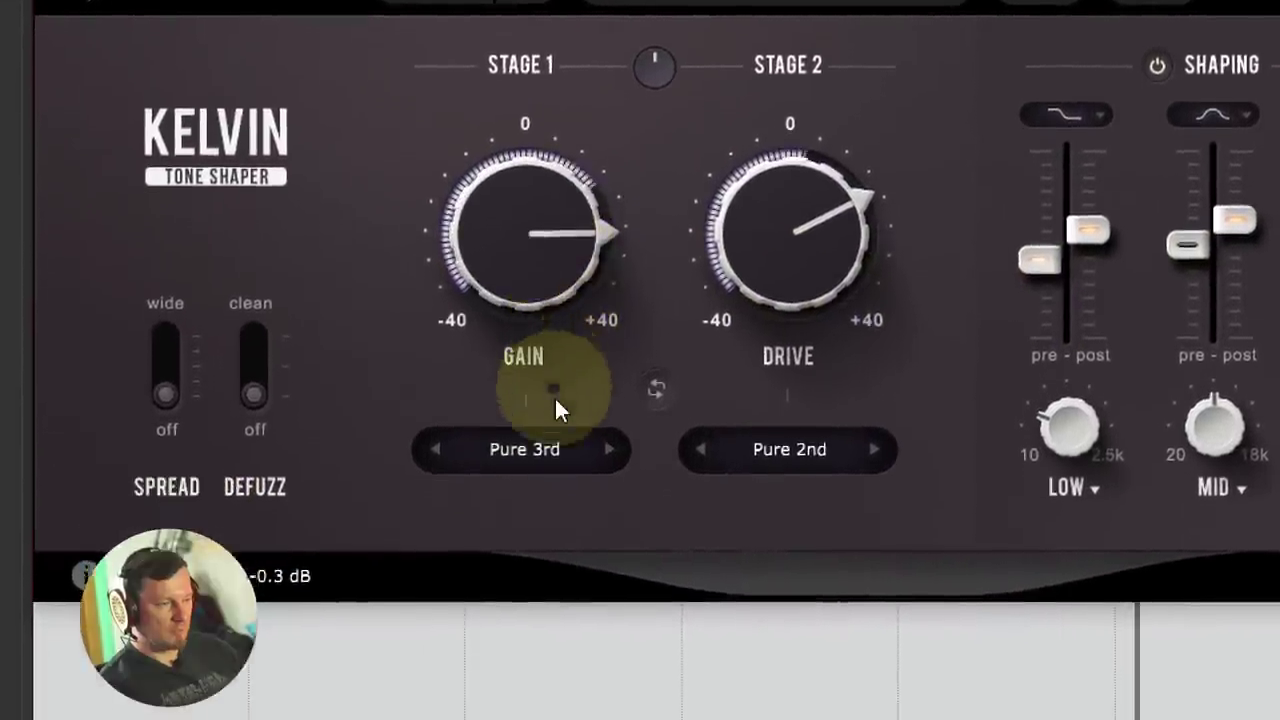
click(555, 425)
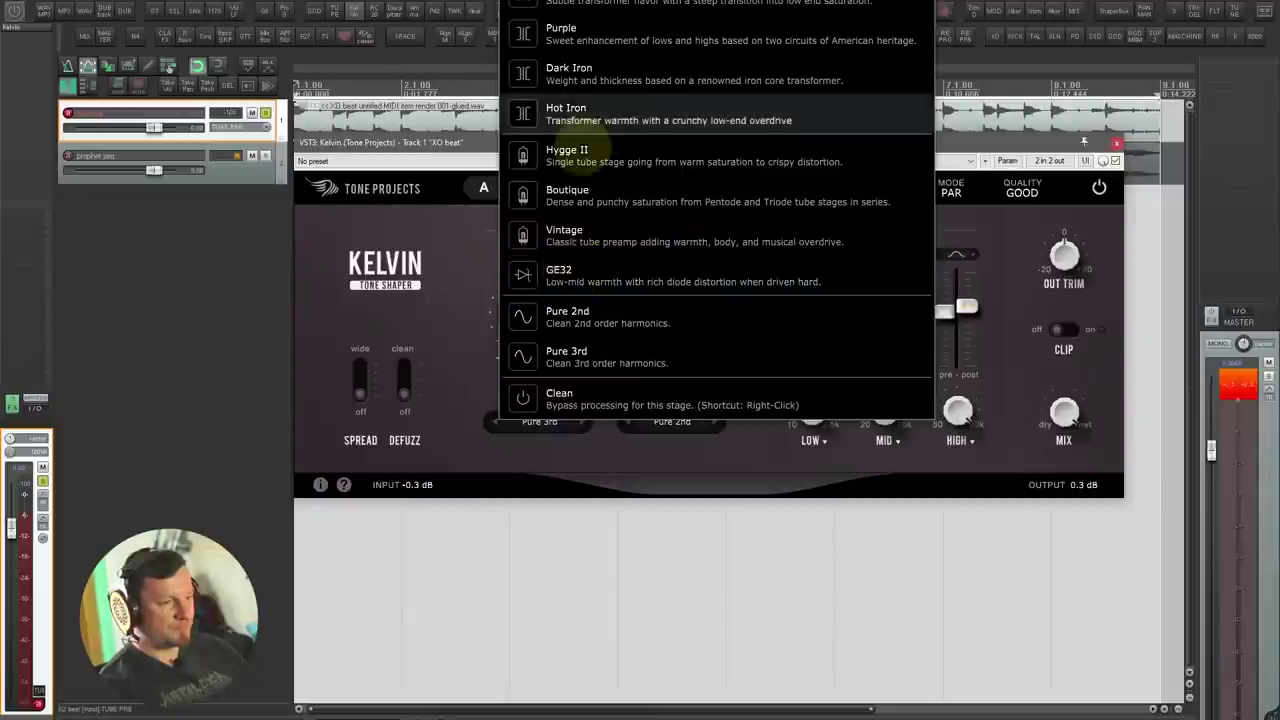
click(585, 8)
mouse_move(551, 277)
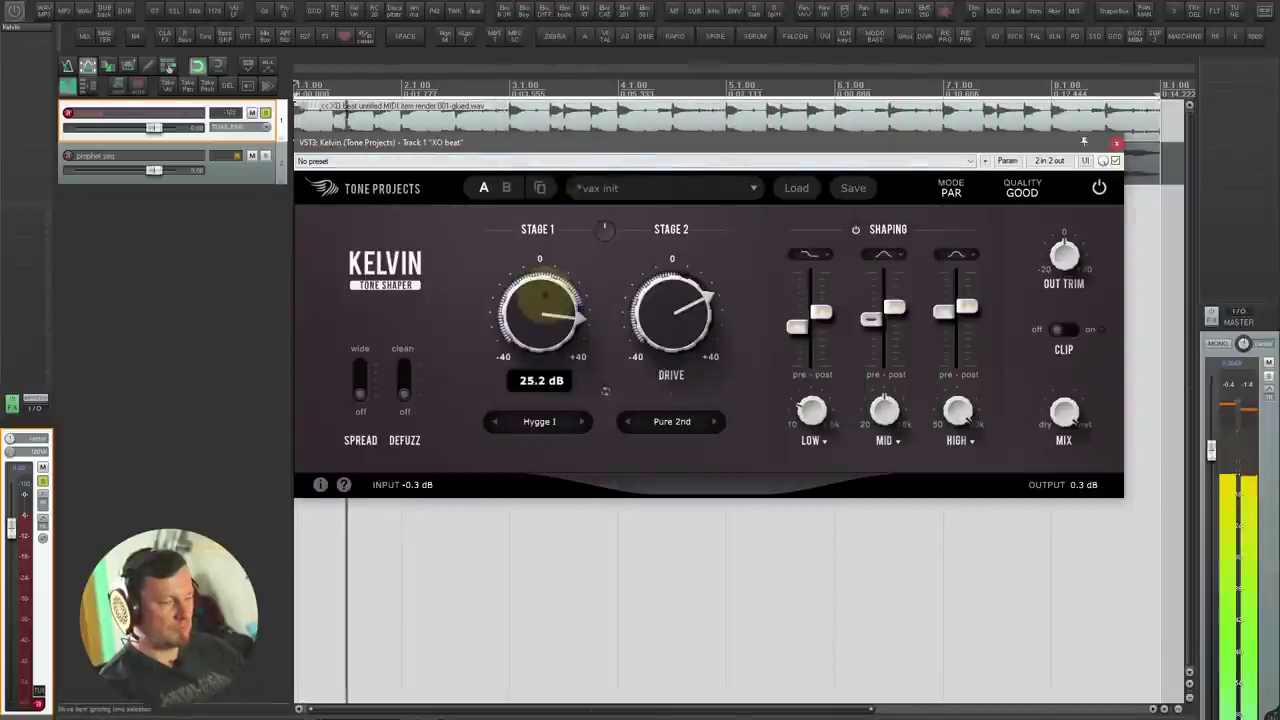
click(582, 421)
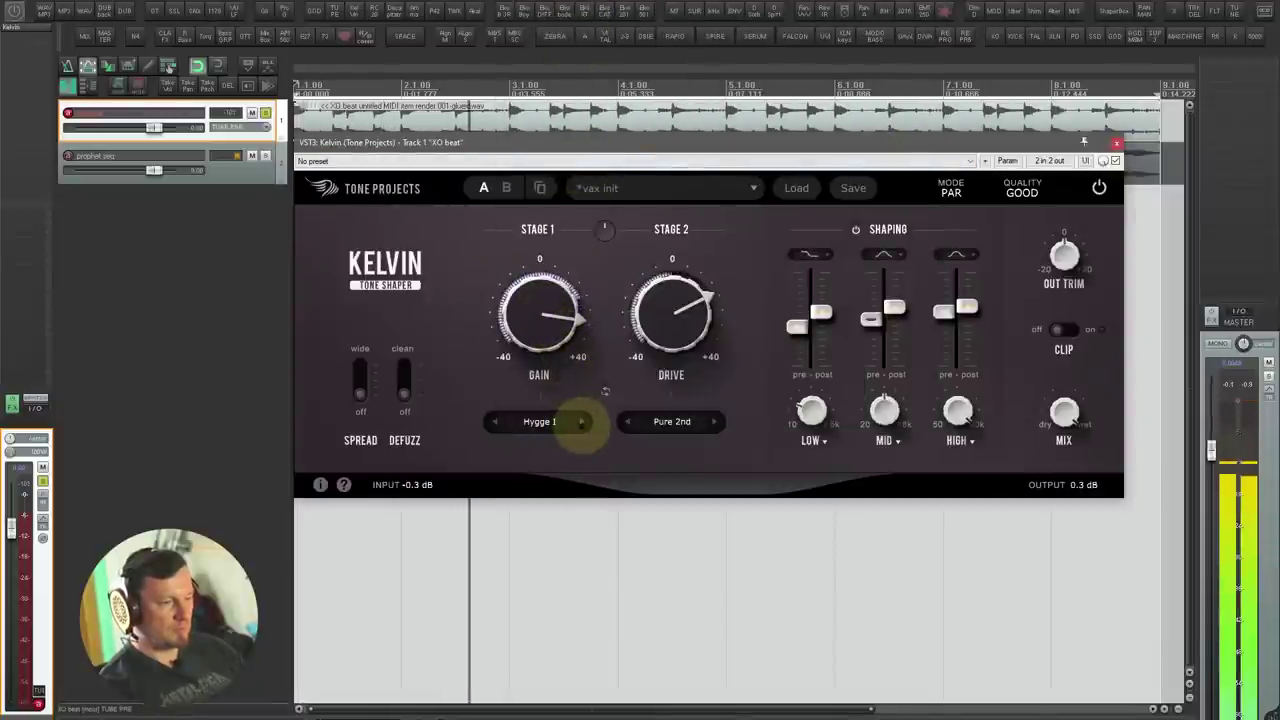
click(582, 421)
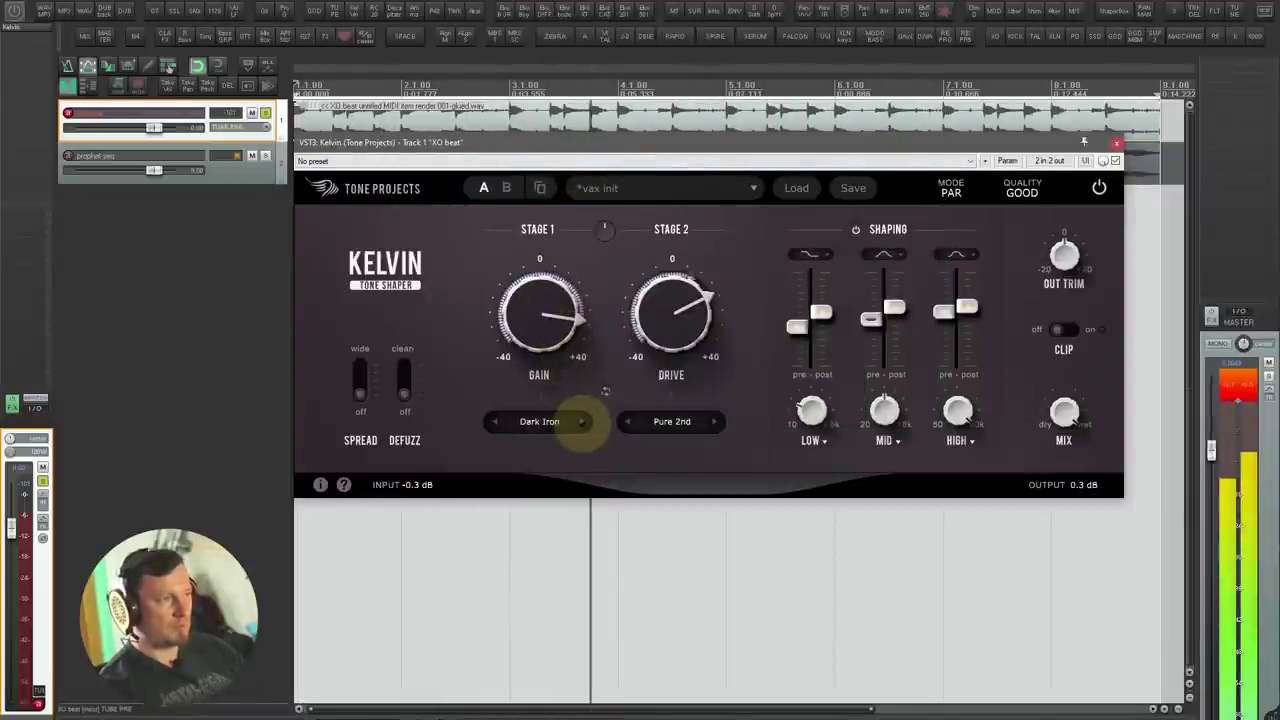
drag(540, 305, 540, 372)
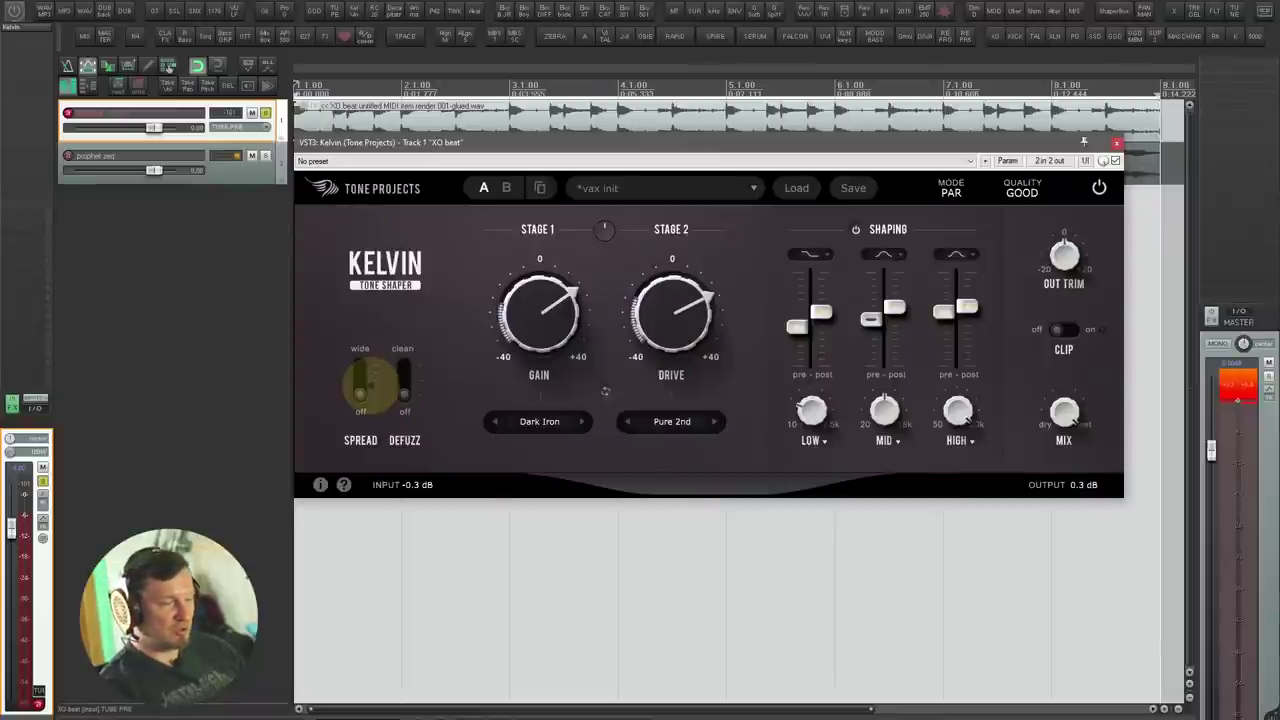
Step: Set Kelvin's Spread to wide and Defuzz to clean, raise gain and drive slightly, and remove it after auditioning
click(360, 388)
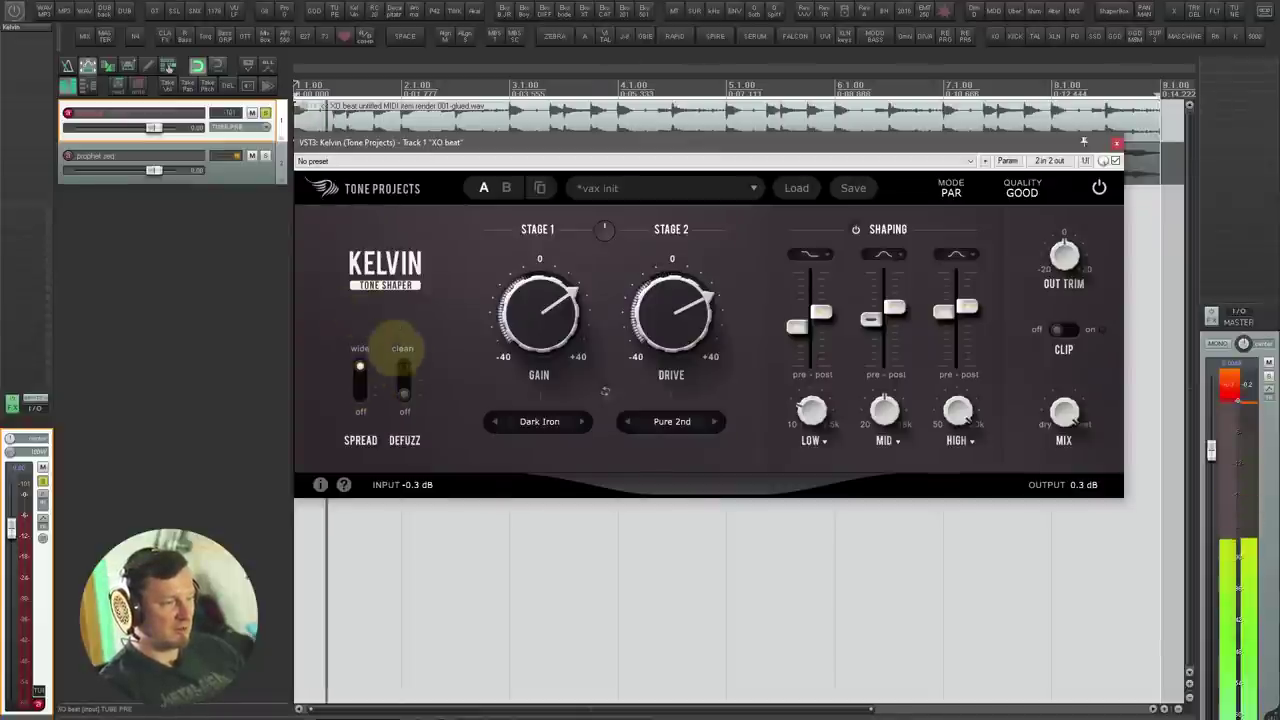
click(404, 375)
drag(540, 300, 540, 290)
mouse_move(672, 300)
mouse_down()
mouse_move(671, 263)
mouse_move(675, 292)
mouse_up()
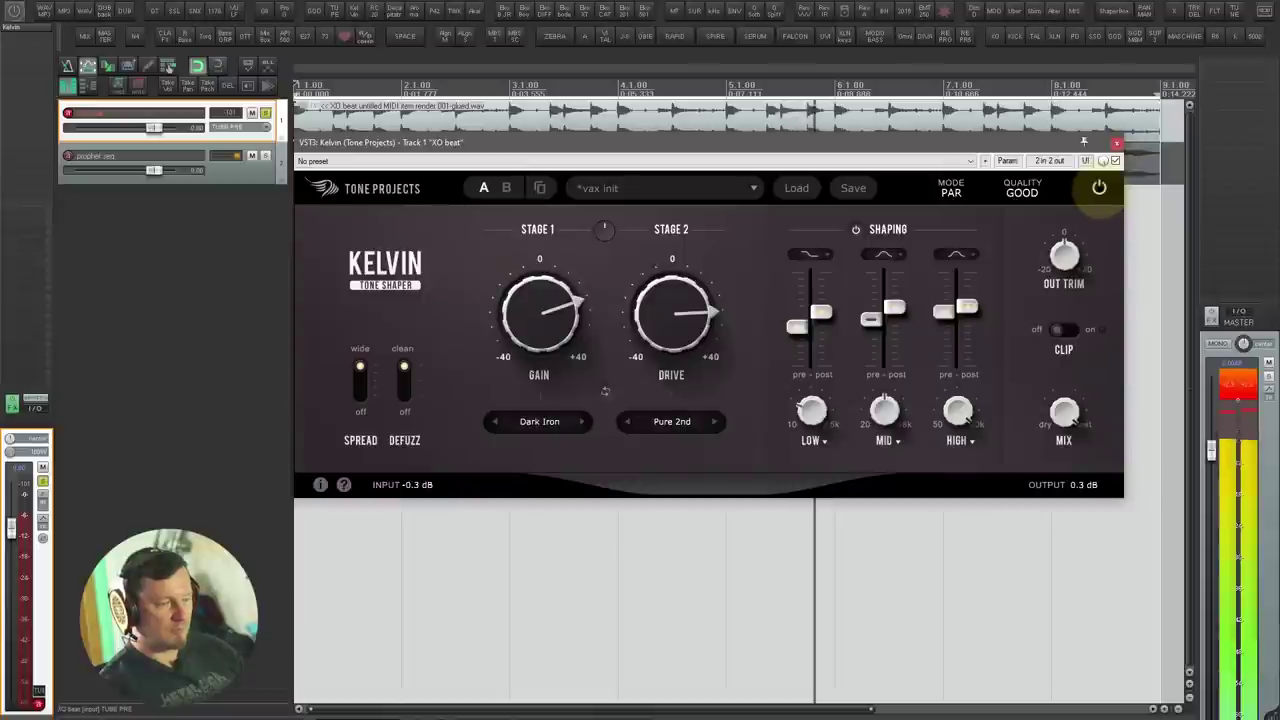
key(space)
key(Escape)
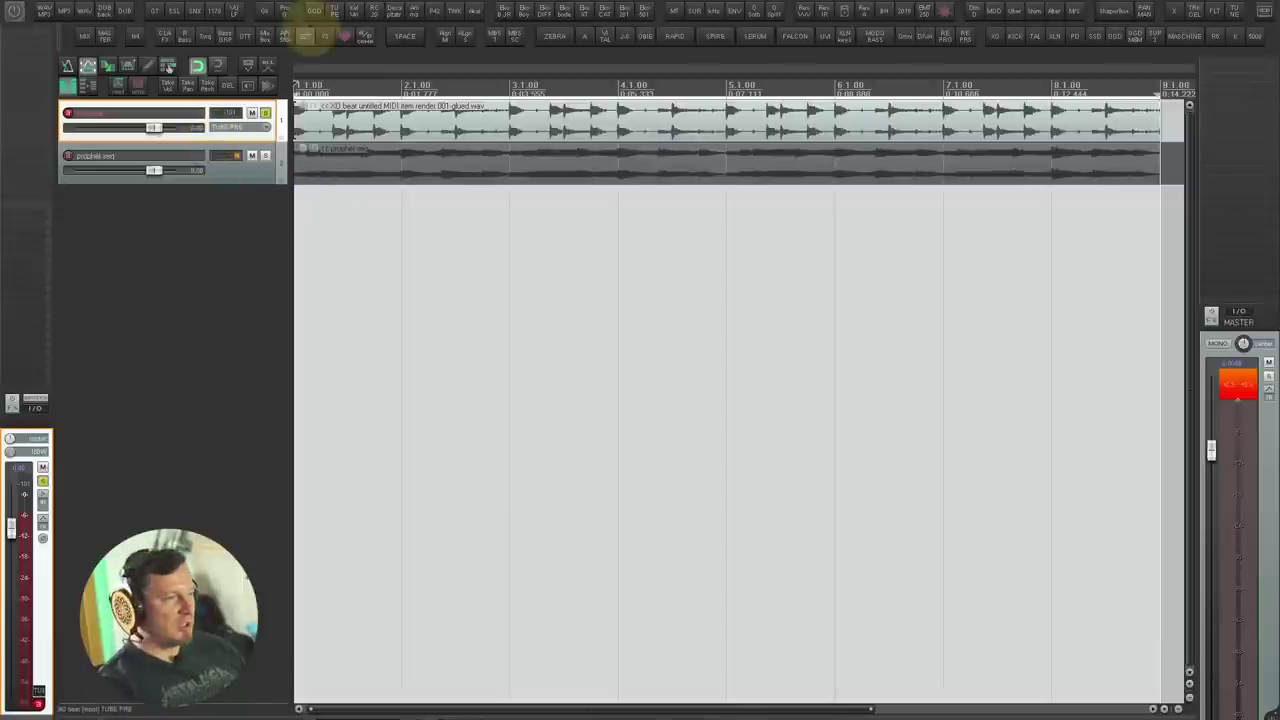
Step: Insert Ghz Tupe 3 on the XO beat track and raise its tube and tape amounts above 100 % during playback
click(334, 12)
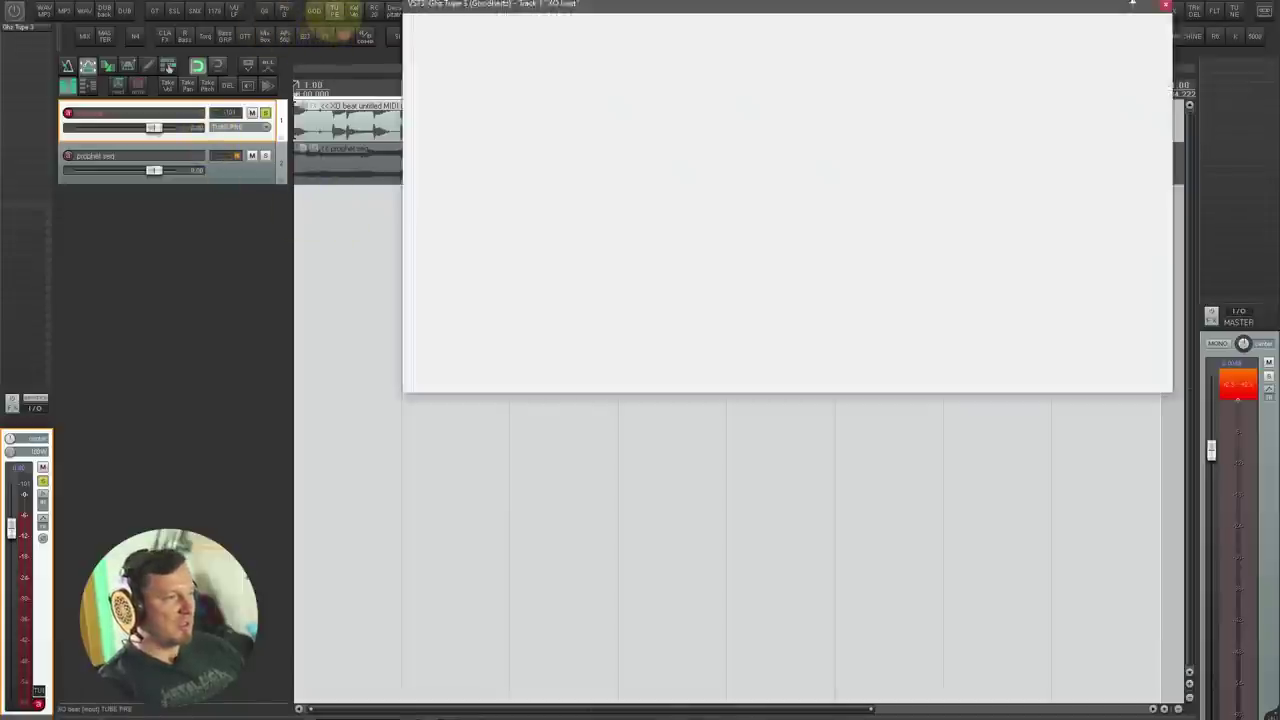
drag(1132, 3, 1058, 198)
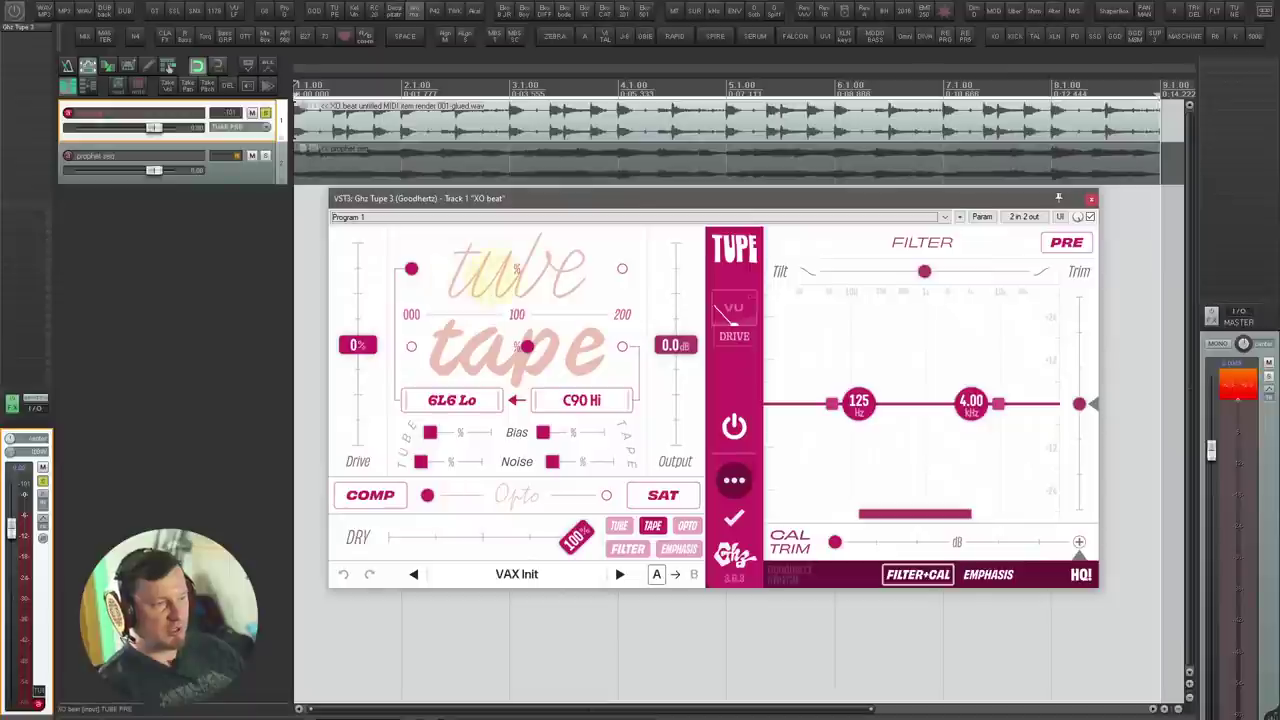
key(space)
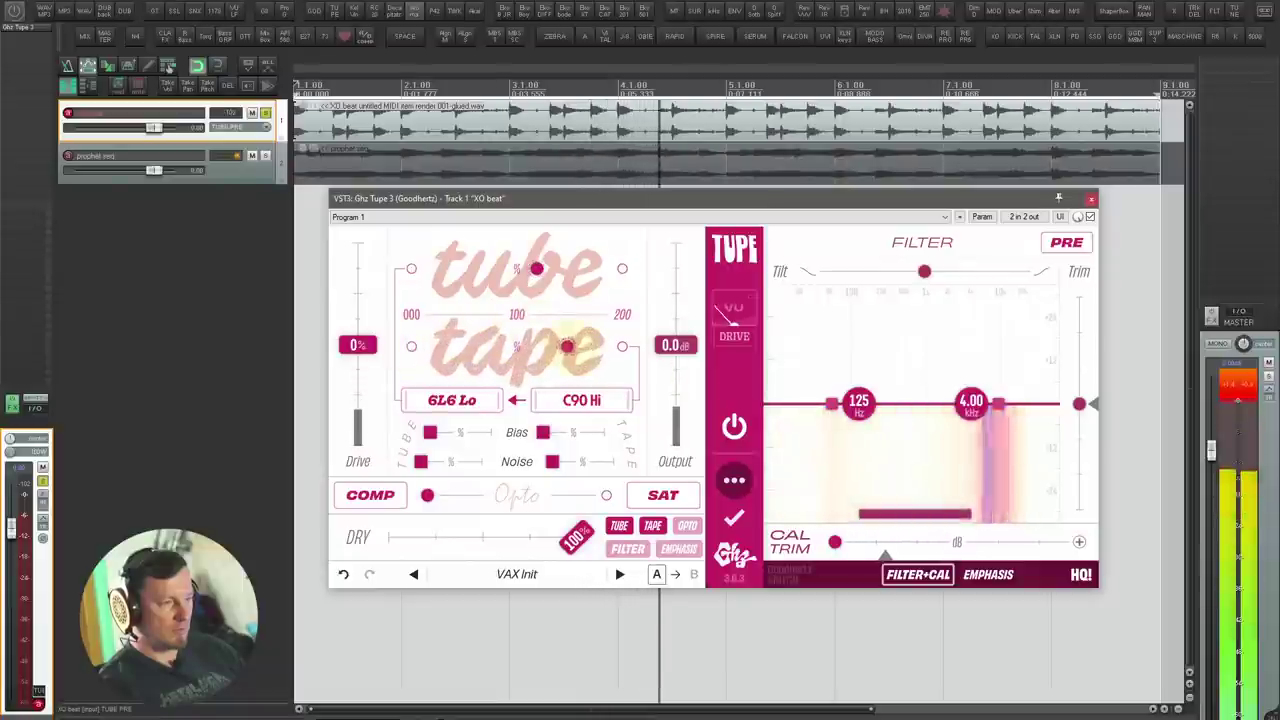
drag(545, 346, 561, 346)
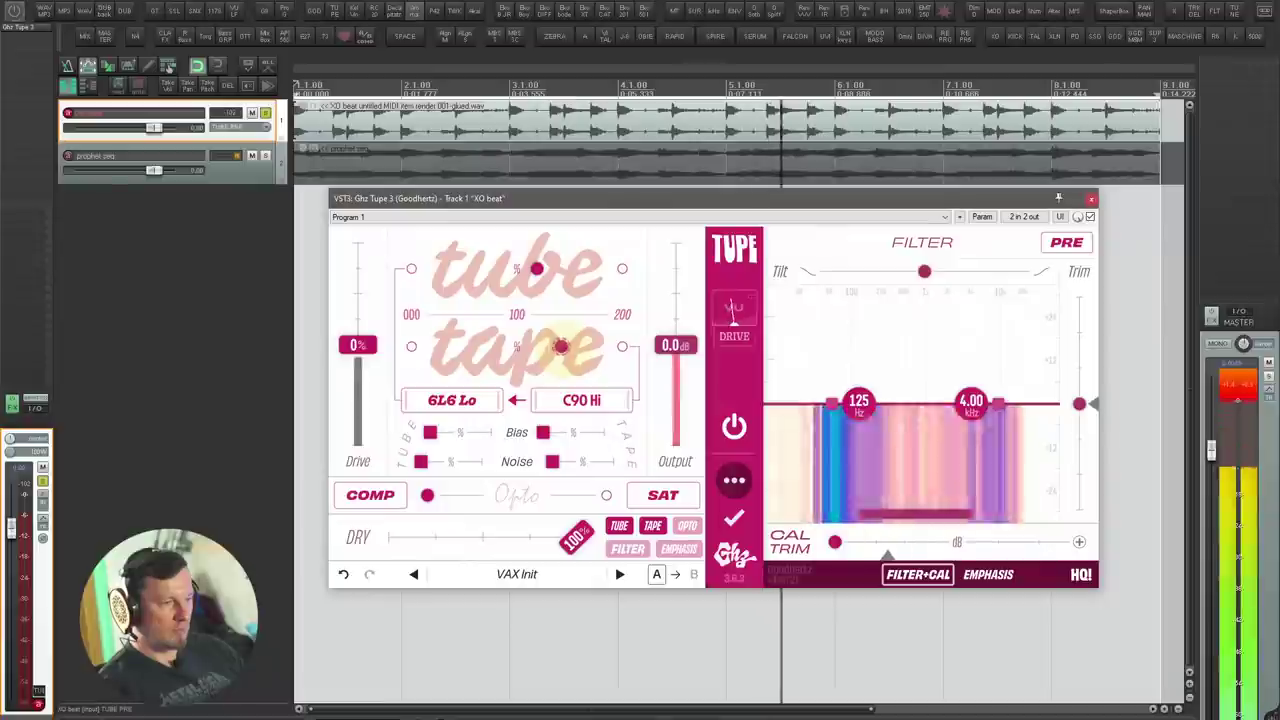
key(space)
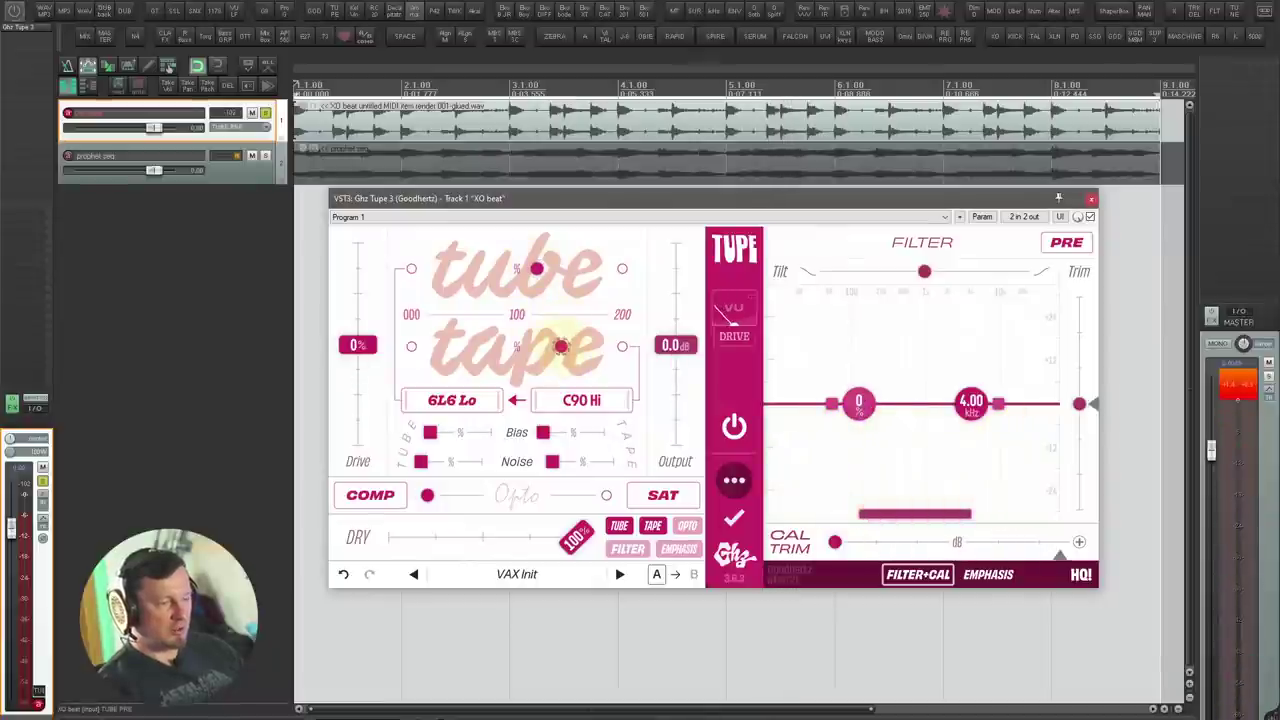
Step: Review Tupe's tube and tape types, keeping 6L6 Lo and C90 Hi, and raise both bias sliders past the midpoint and tape noise slightly
click(452, 400)
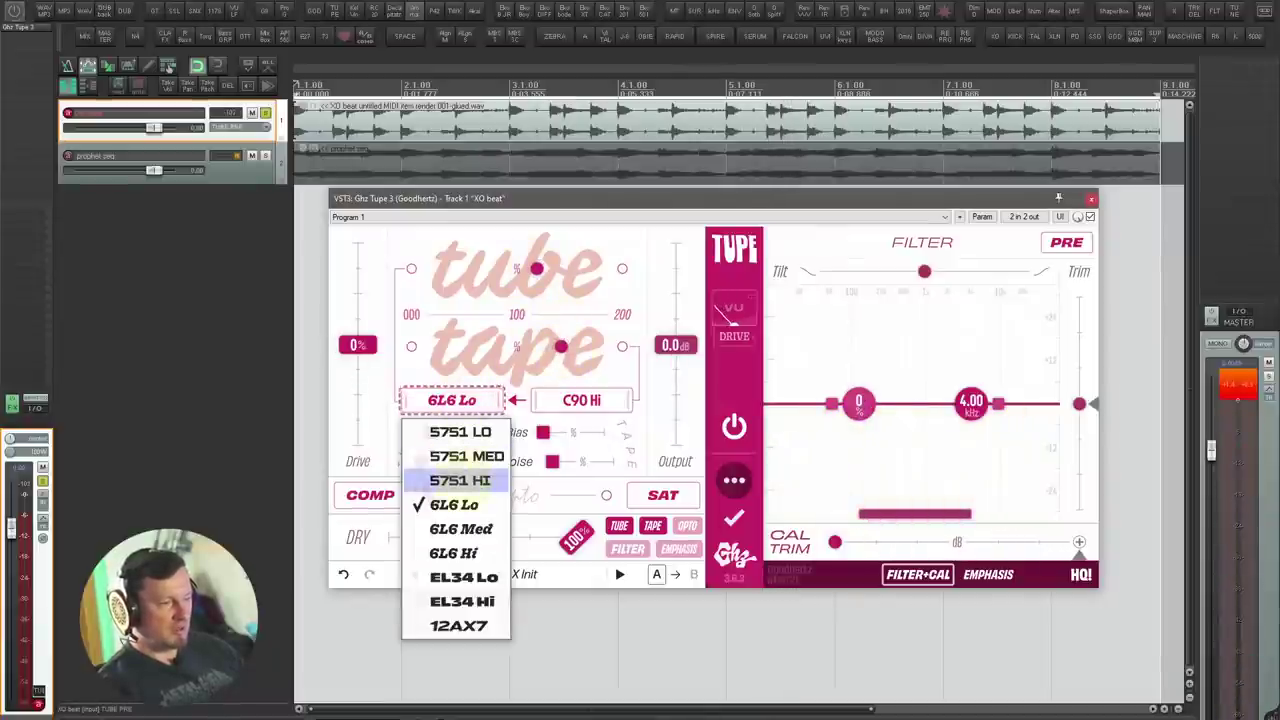
click(588, 400)
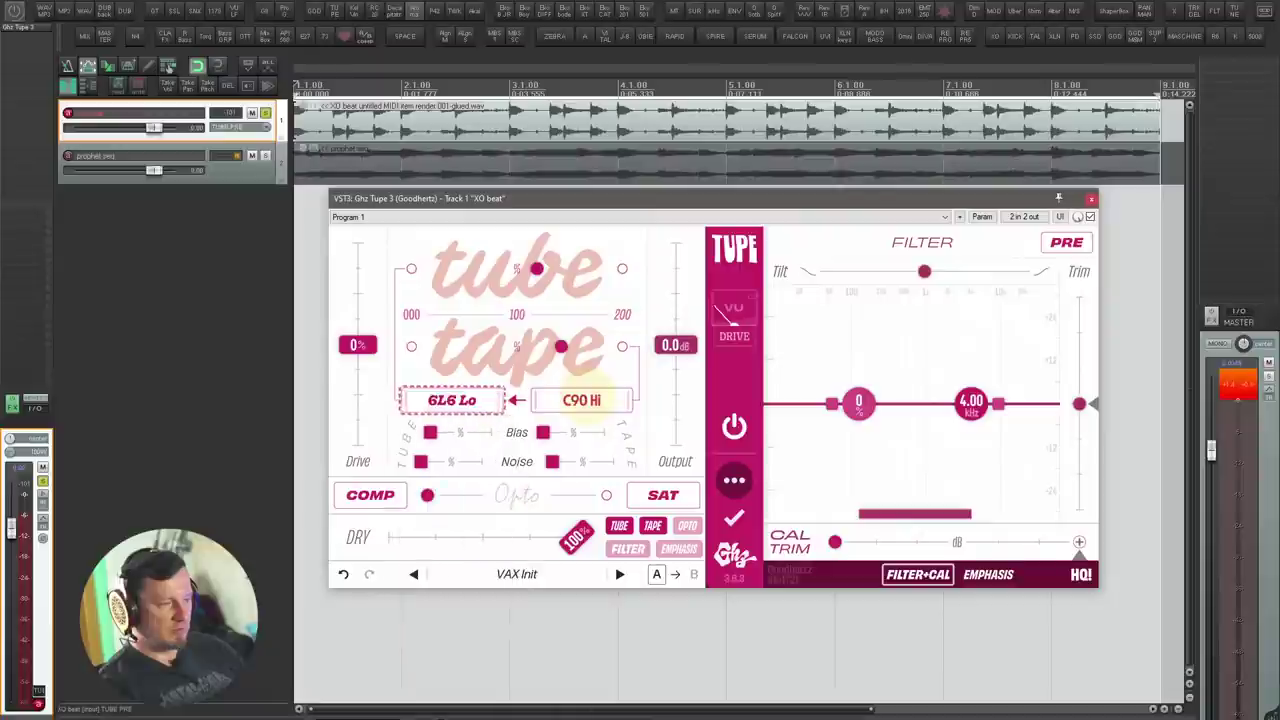
click(585, 400)
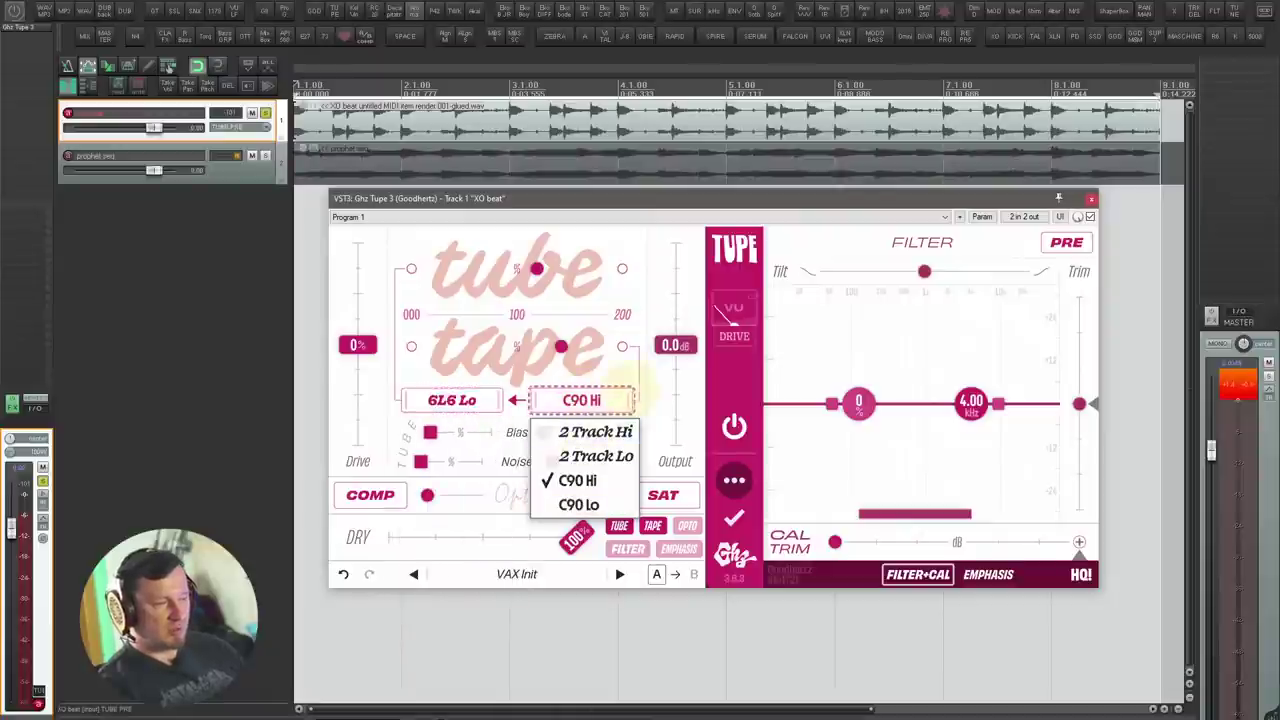
click(645, 390)
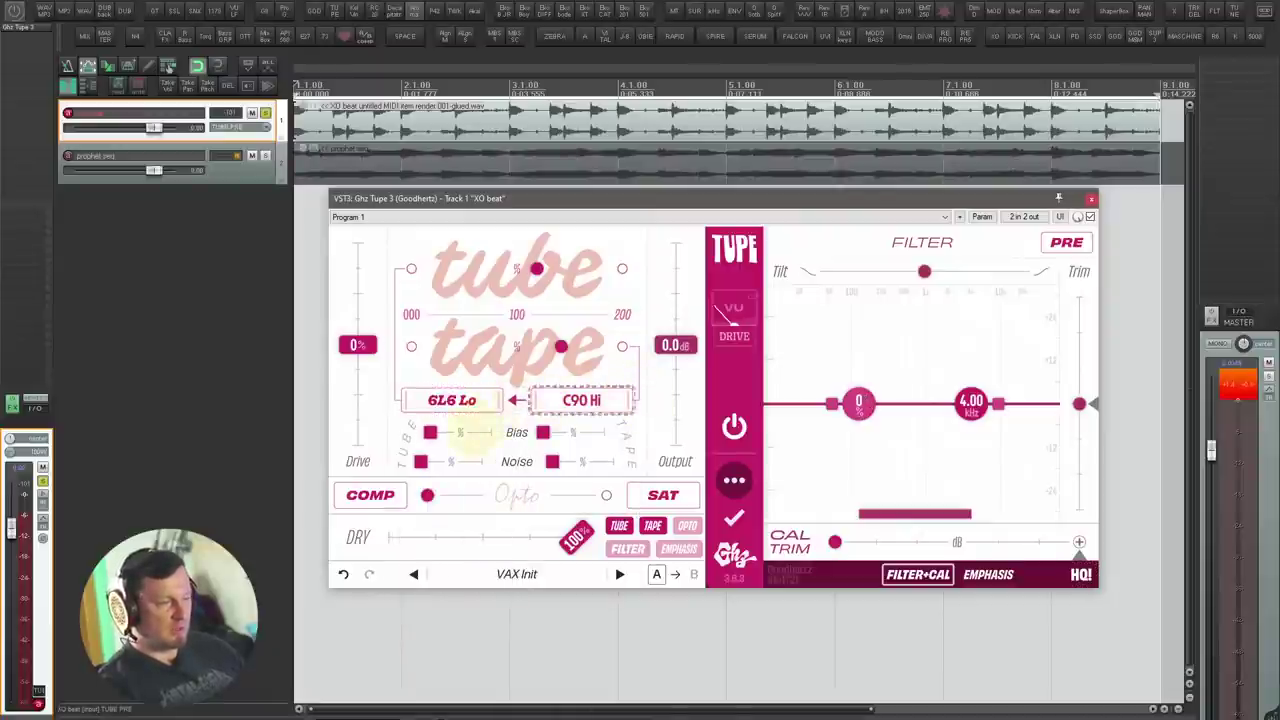
drag(430, 432, 467, 432)
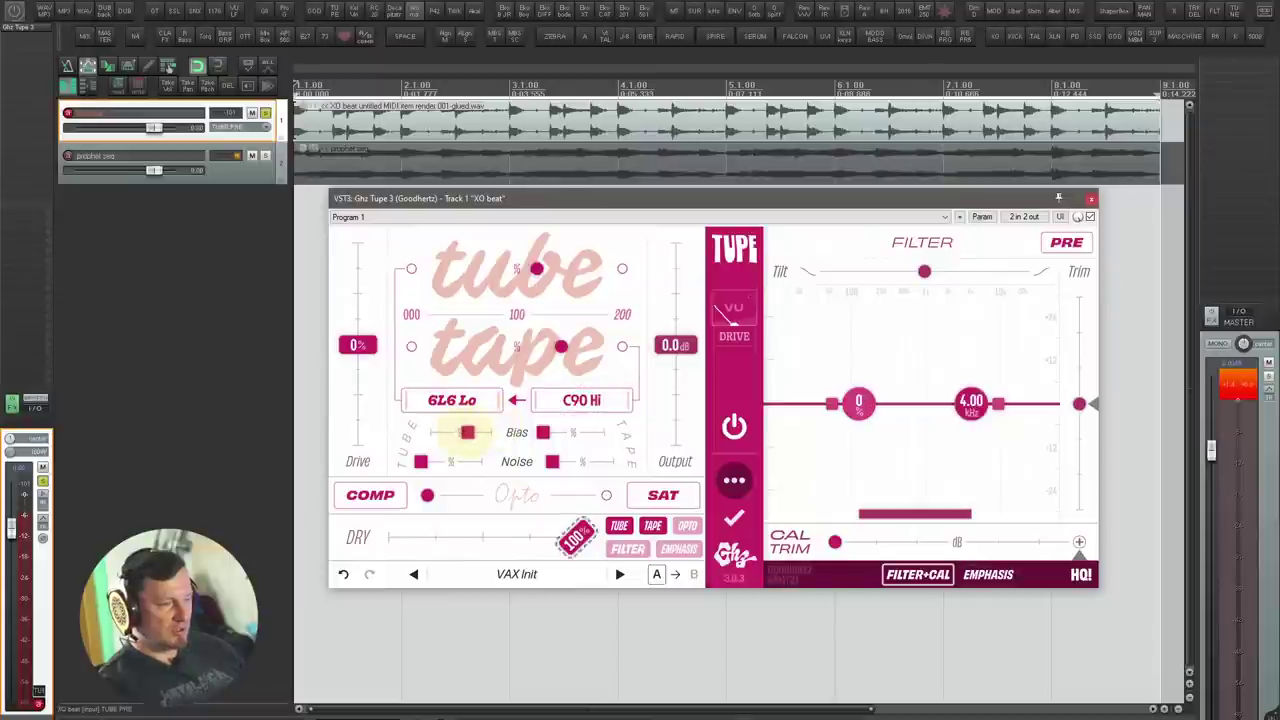
drag(545, 432, 578, 432)
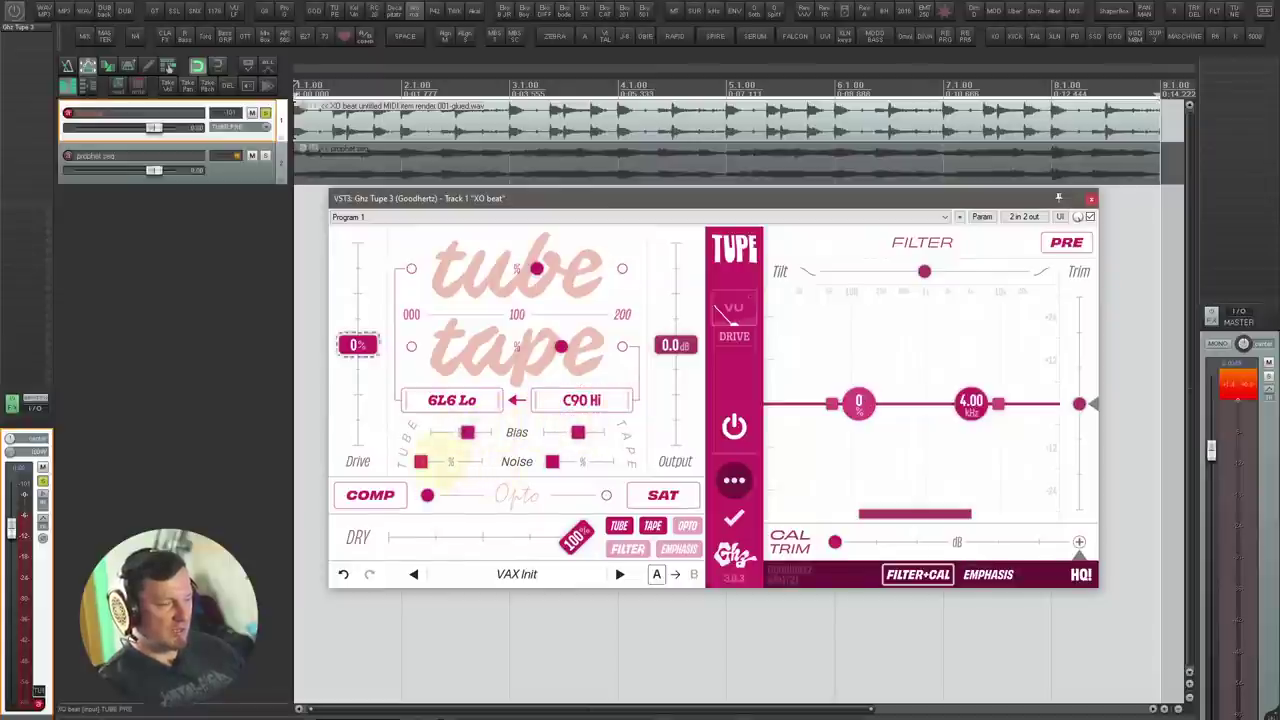
mouse_move(420, 461)
mouse_down()
mouse_move(467, 461)
mouse_move(395, 461)
mouse_up()
mouse_move(552, 461)
mouse_down()
mouse_move(593, 461)
mouse_move(558, 461)
mouse_up()
Step: Raise Tupe's Opto compression to about three quarters, trying the PRE position before returning it to SAT
drag(427, 495, 553, 495)
click(663, 494)
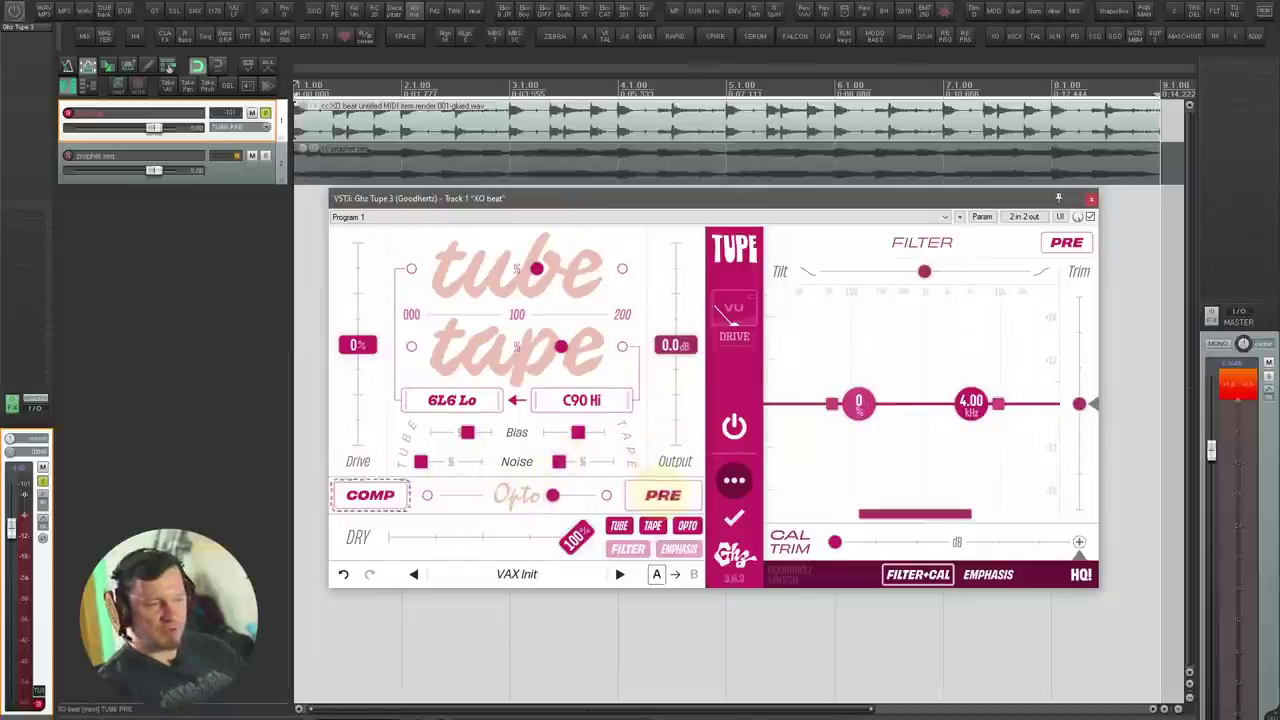
click(663, 494)
click(663, 494)
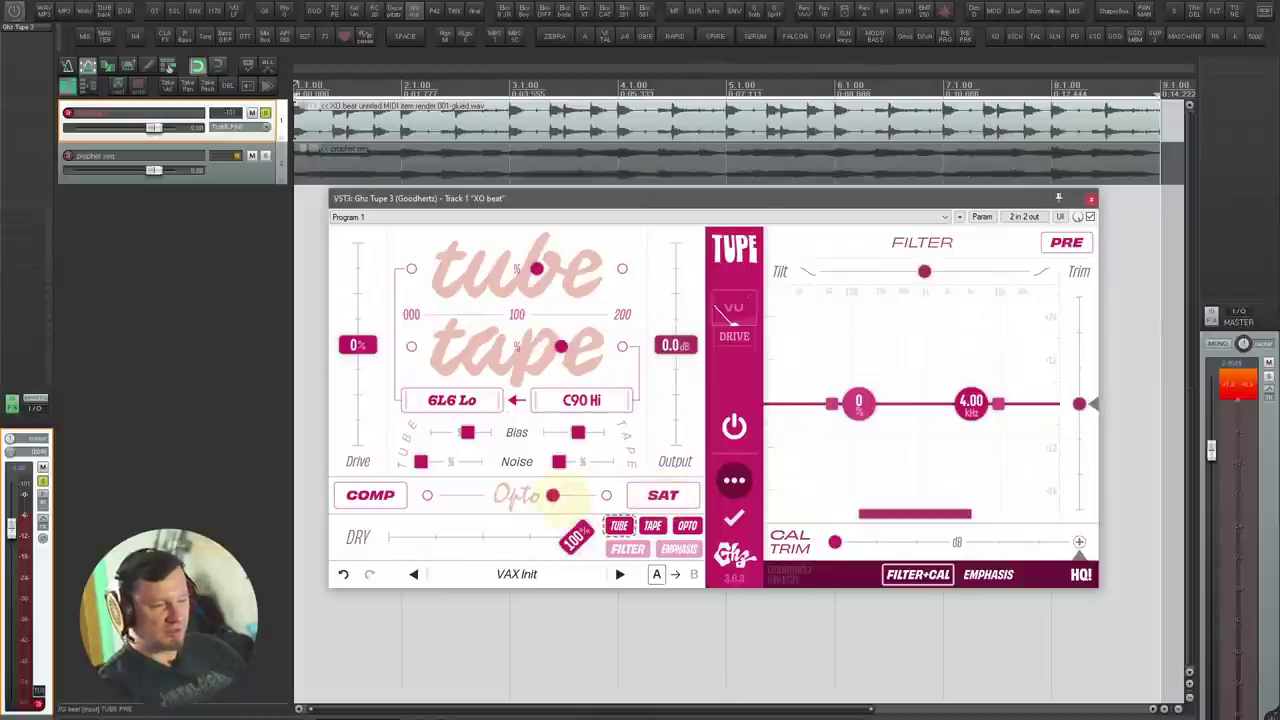
drag(554, 495, 562, 495)
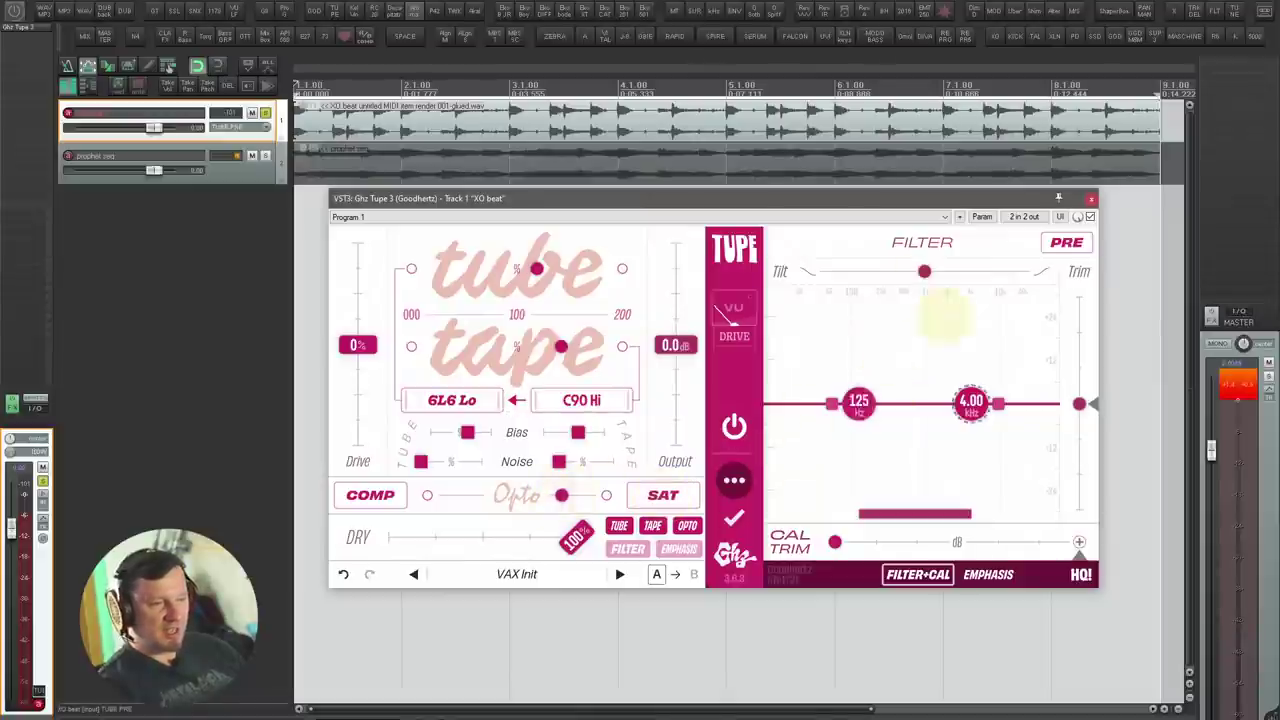
Step: Enable Tupe's filter and, during playback, cut the low band slightly around 174 Hz and boost the high band about 17 %
click(858, 402)
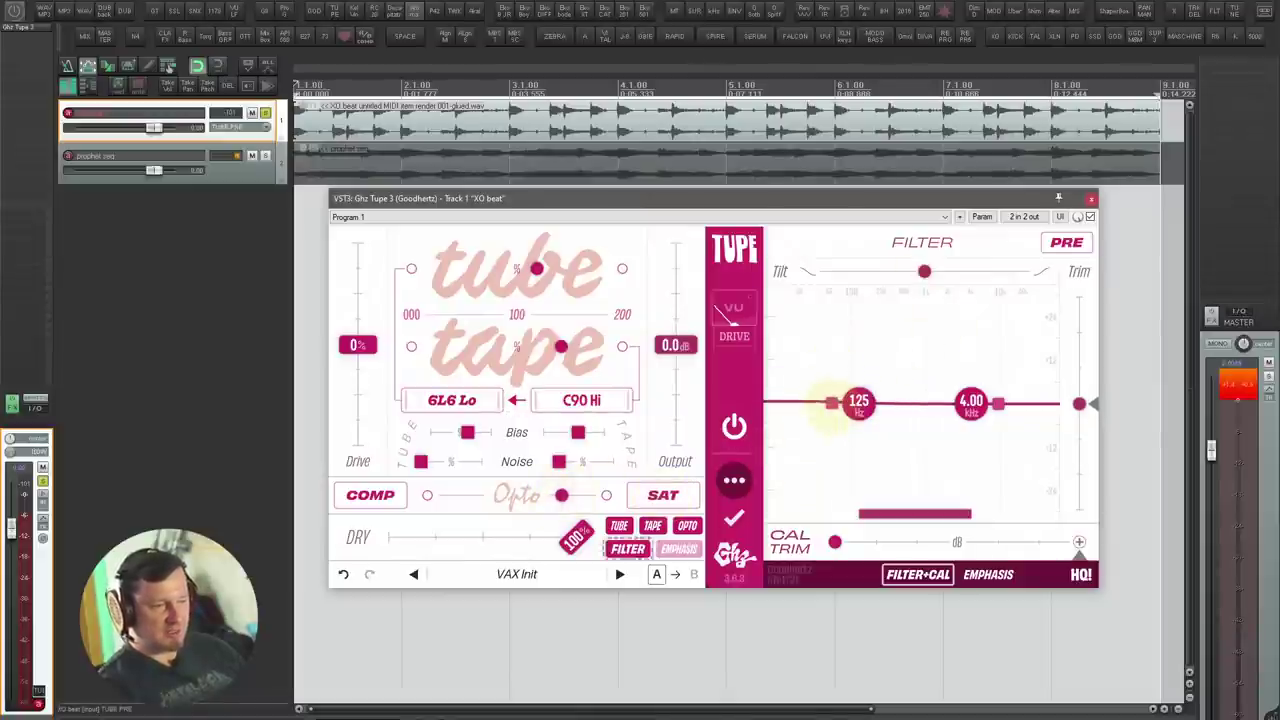
key(space)
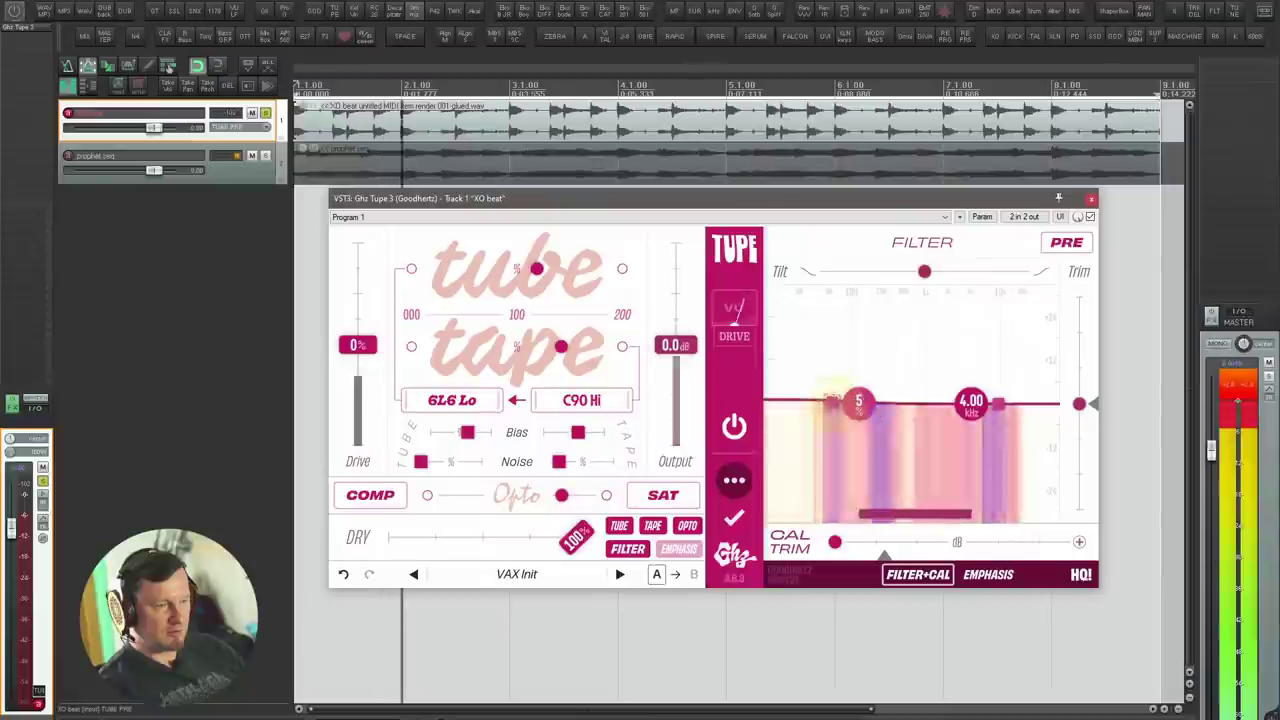
drag(858, 402, 870, 412)
drag(971, 406, 1004, 388)
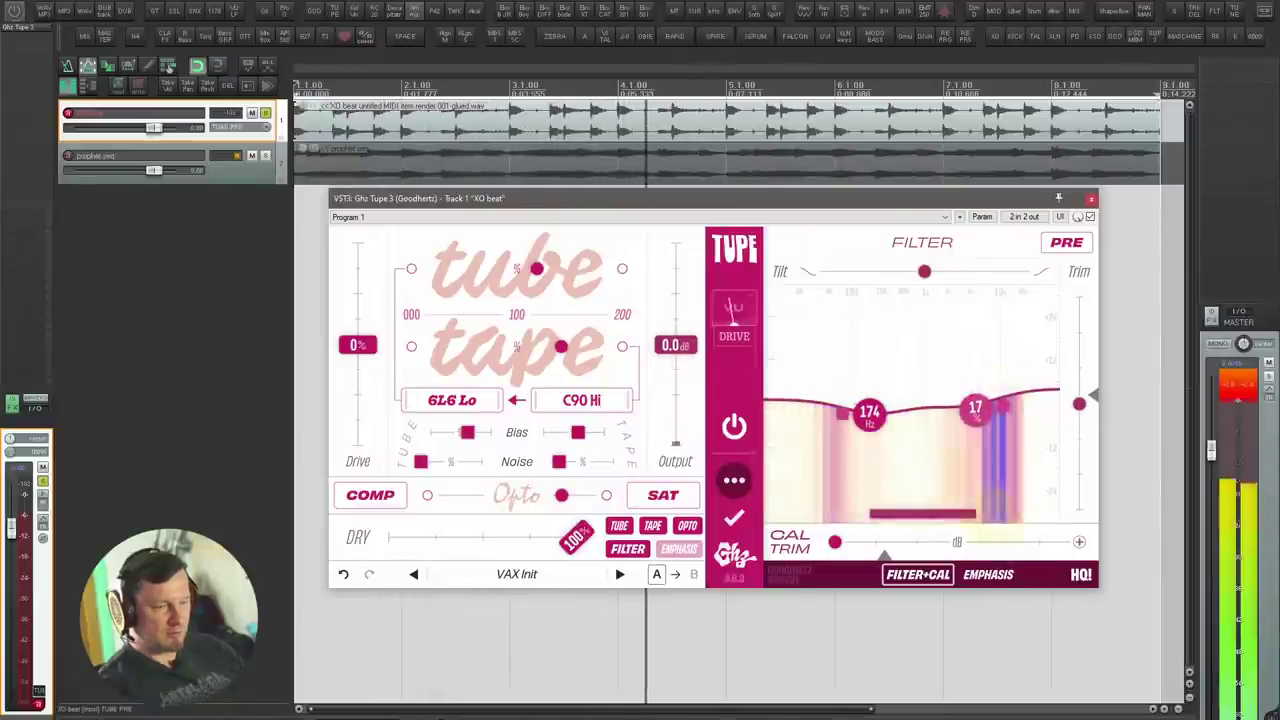
Step: Audition Tupe's low emphasis band at 100 % and then -100 %, and dip the high emphasis band slightly
click(975, 573)
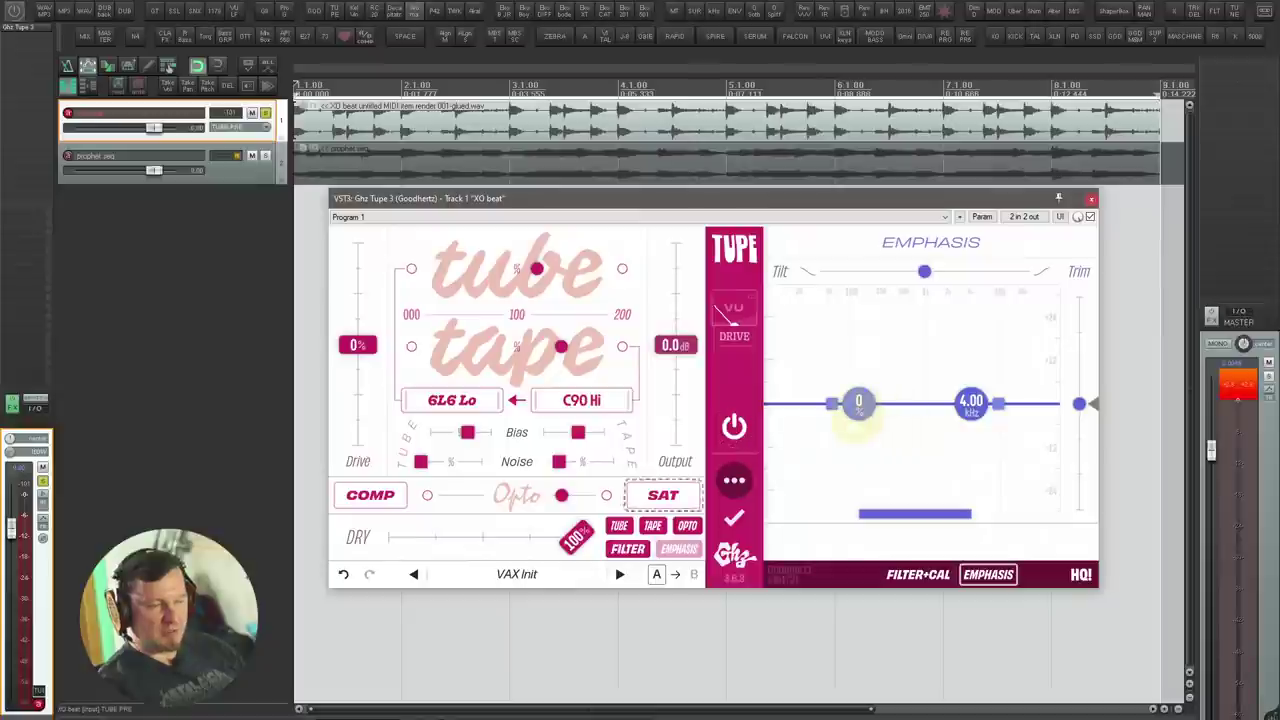
drag(832, 405, 800, 295)
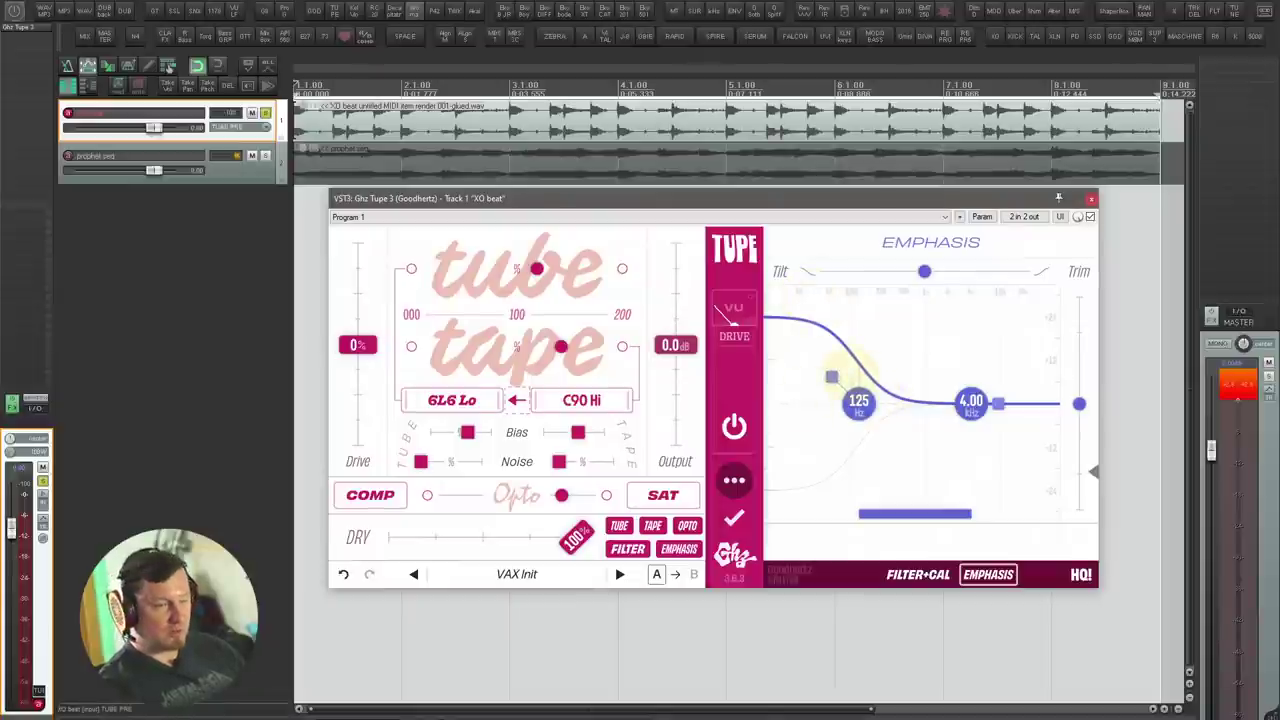
key(space)
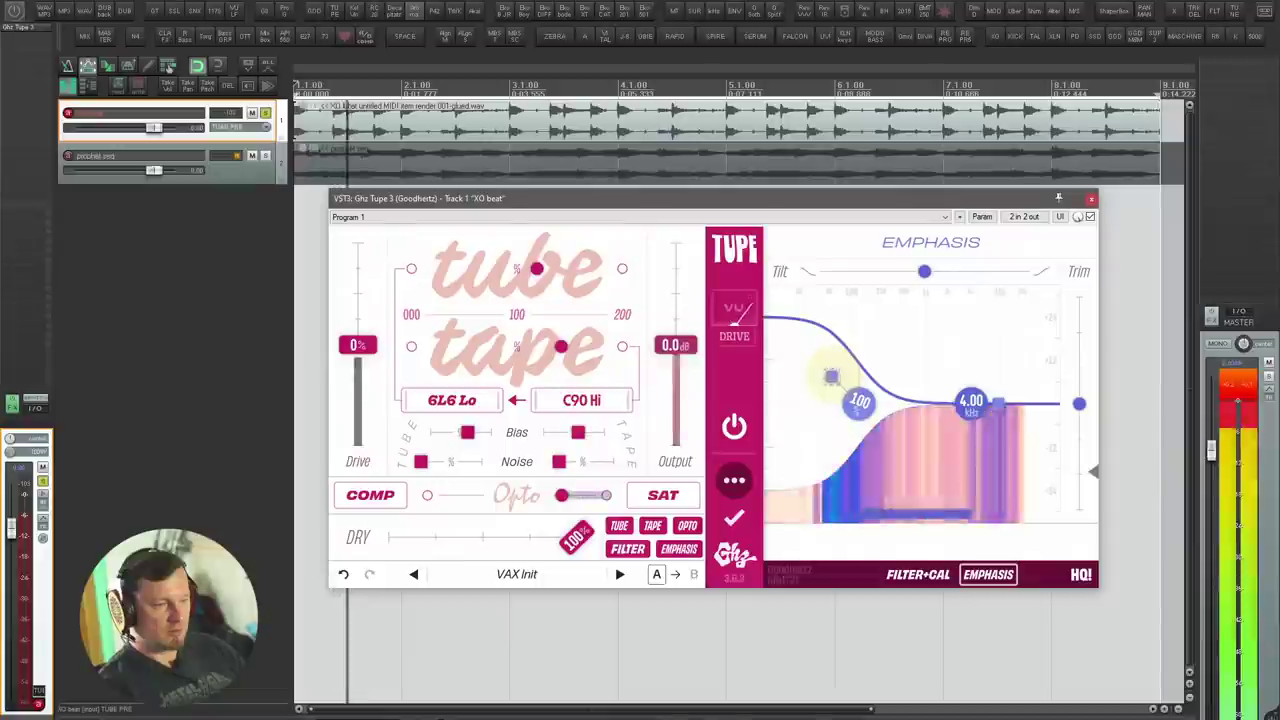
drag(831, 376, 848, 570)
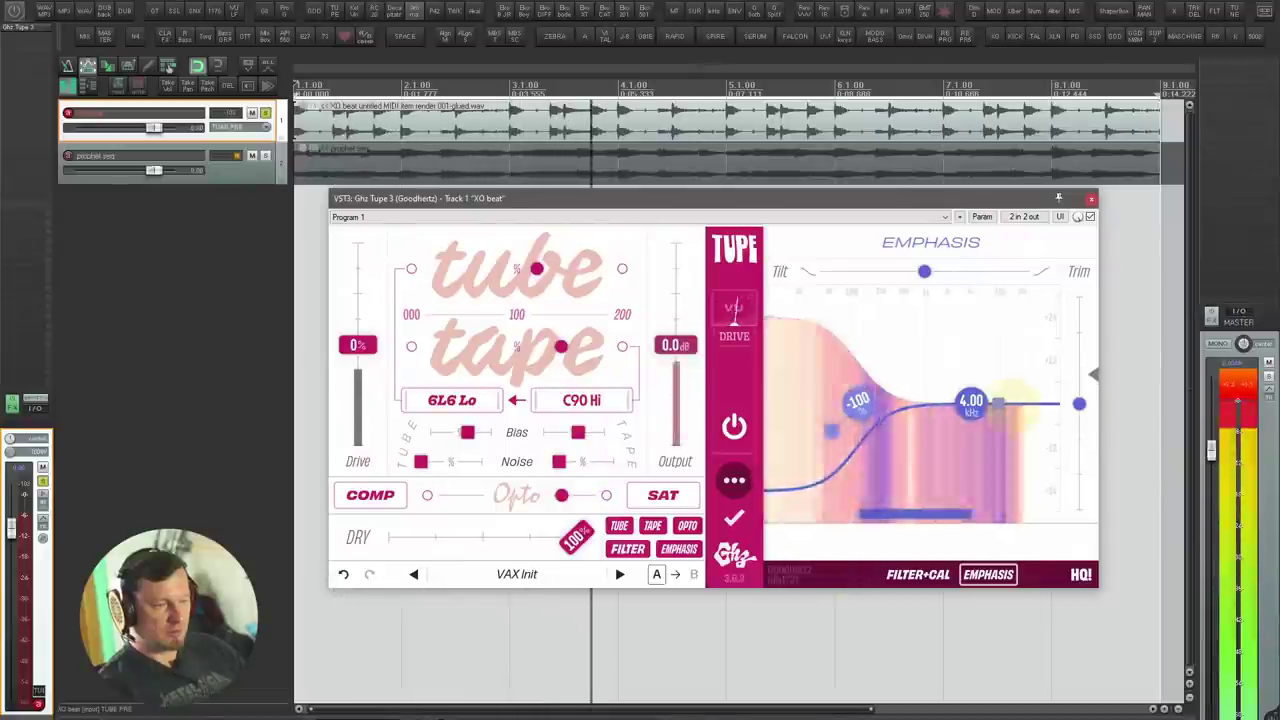
mouse_move(999, 403)
mouse_down()
mouse_move(985, 296)
mouse_move(1007, 472)
mouse_move(997, 413)
mouse_up()
key(space)
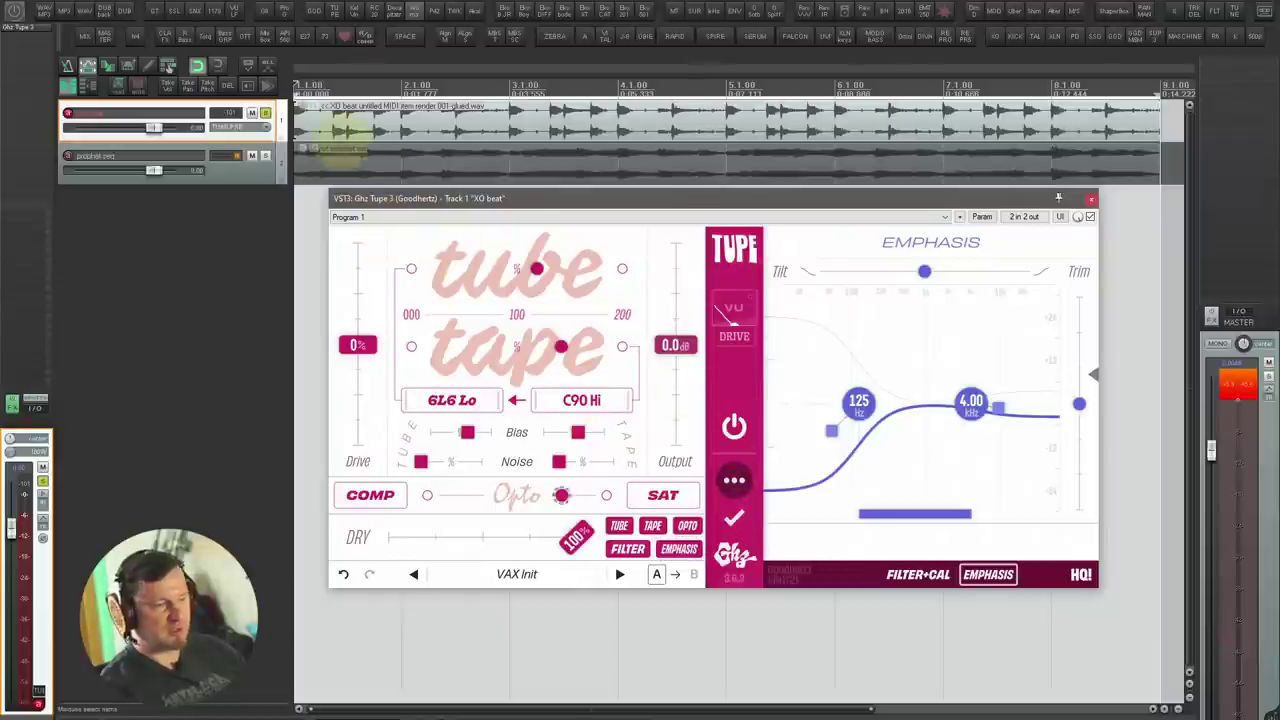
Step: Remove Tupe from the XO beat track and clear the track's solo
alt+click(21, 27)
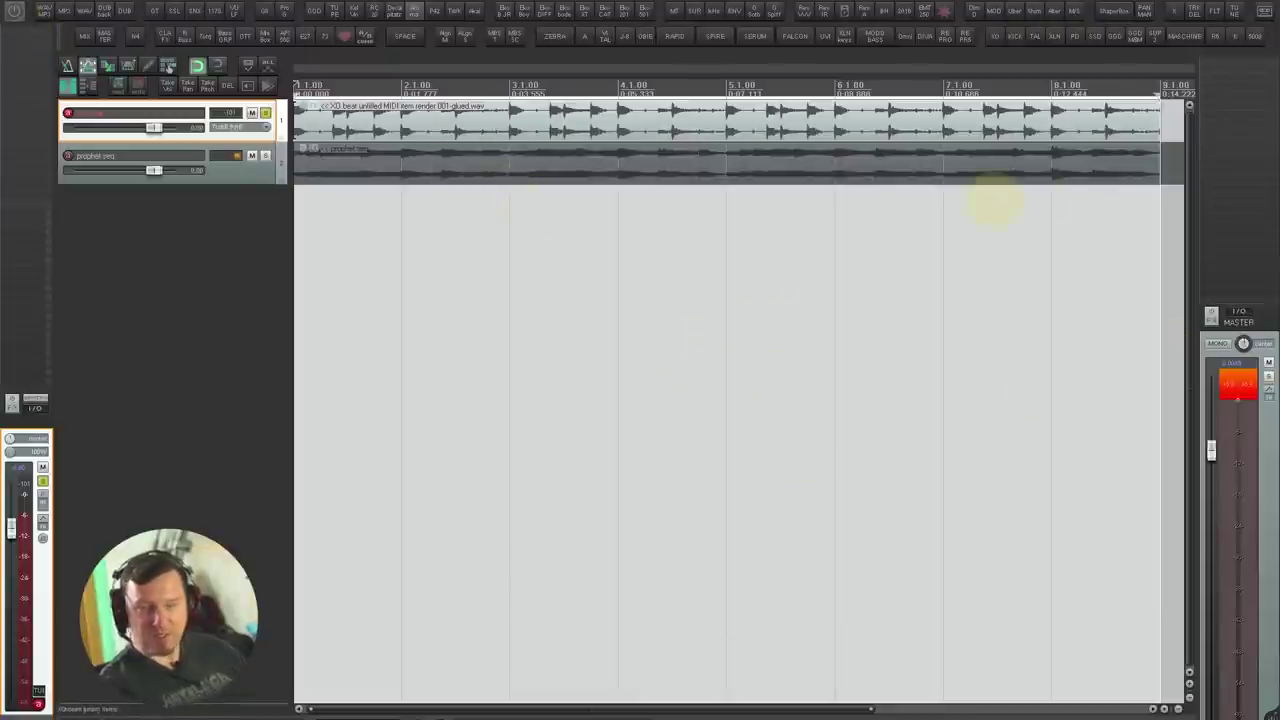
click(537, 163)
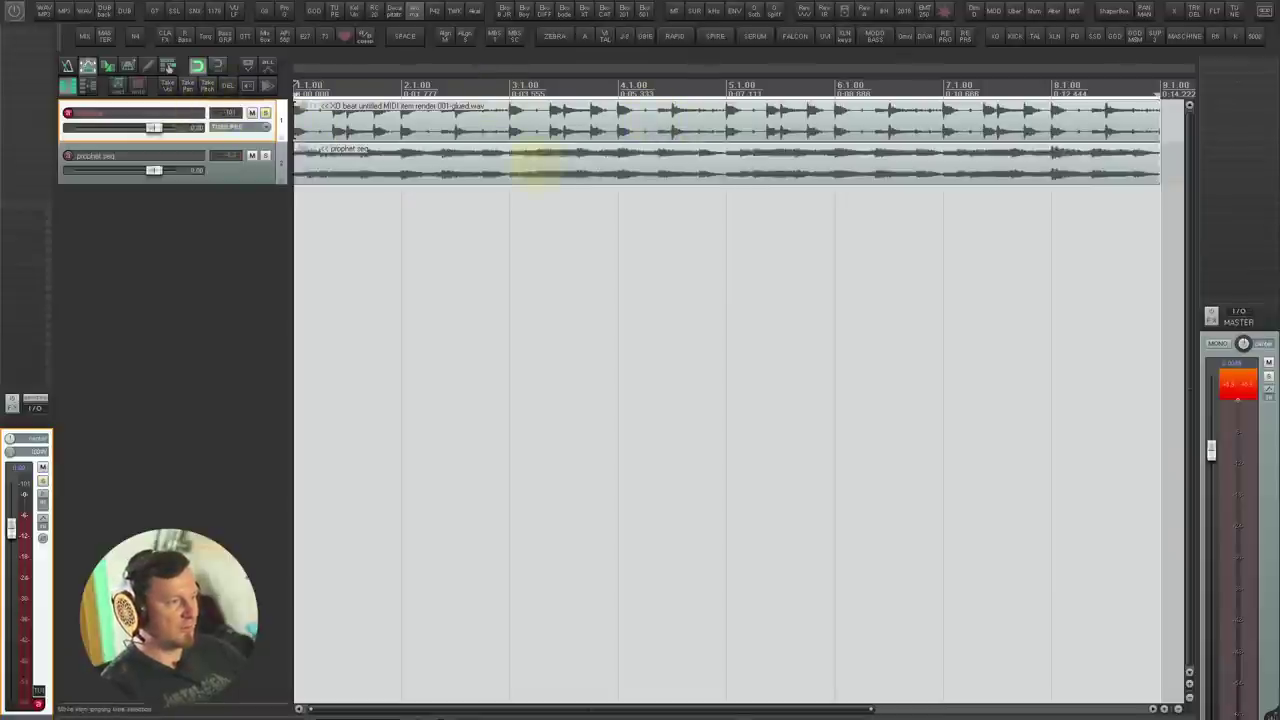
Step: Insert Ozone 9 on the master track, move its window fully into view, and open its preset manager
click(1216, 183)
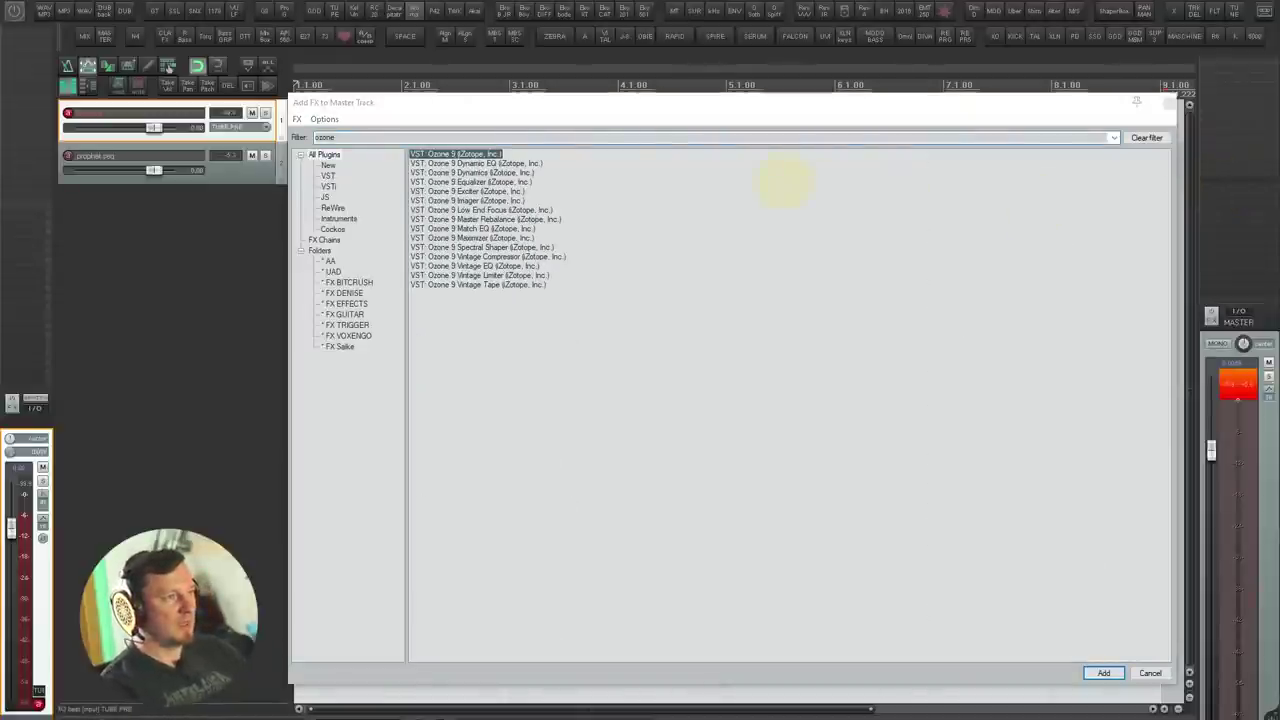
key(Return)
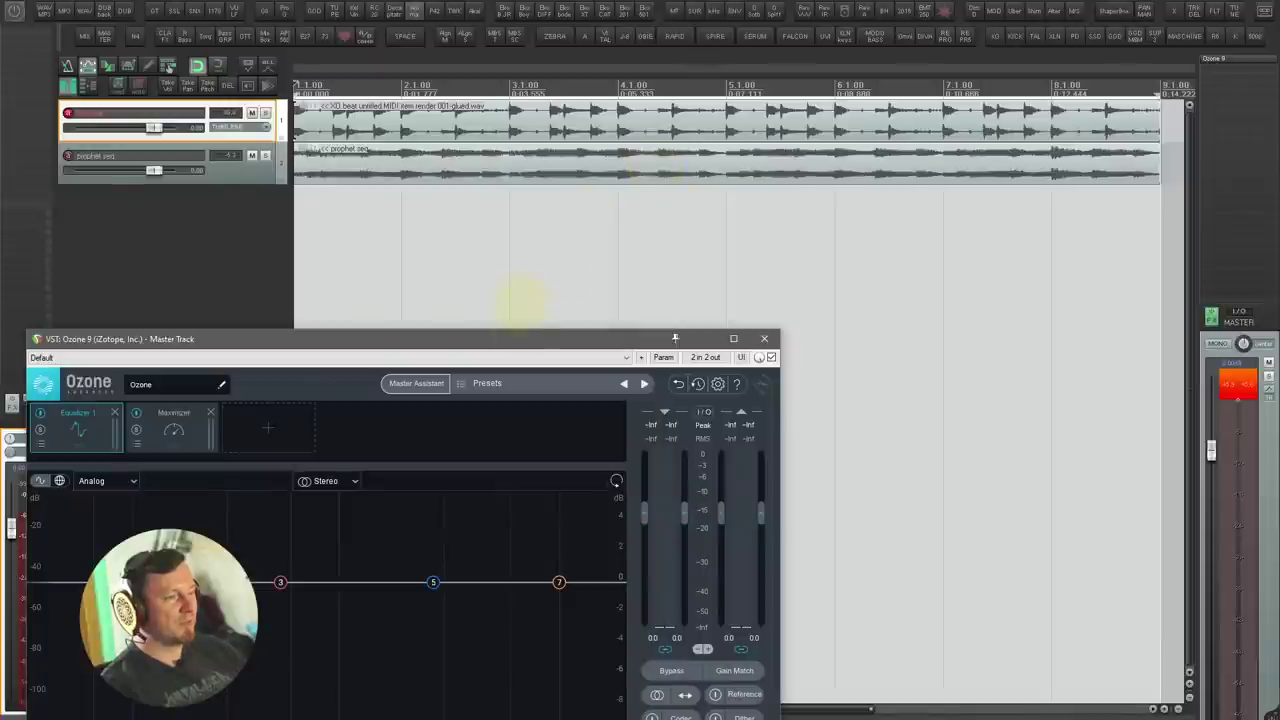
drag(514, 337, 877, 138)
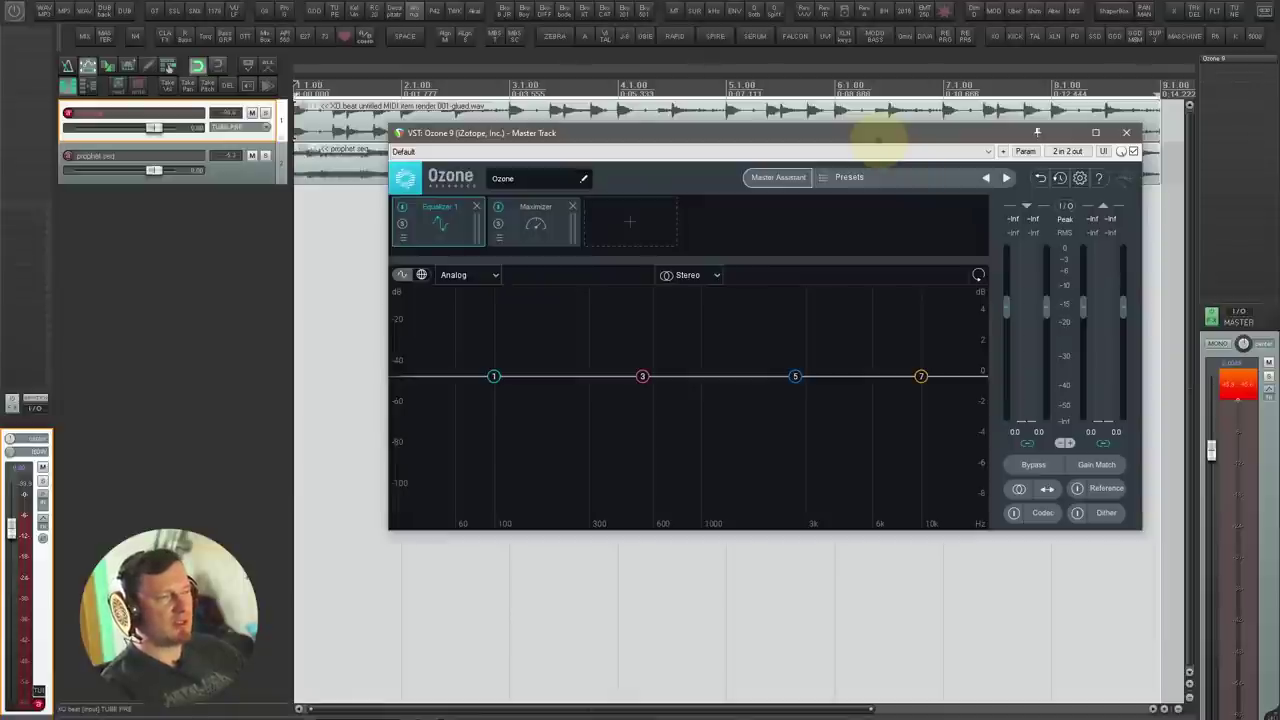
drag(878, 139, 898, 132)
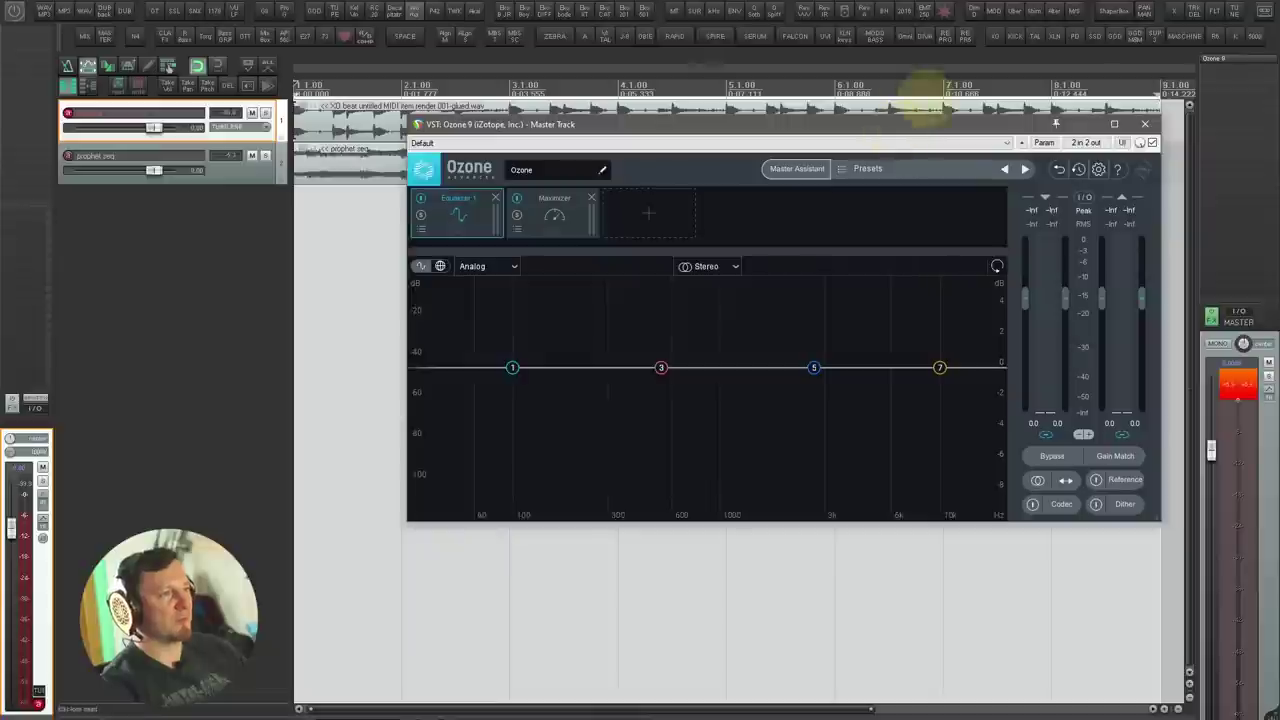
click(845, 172)
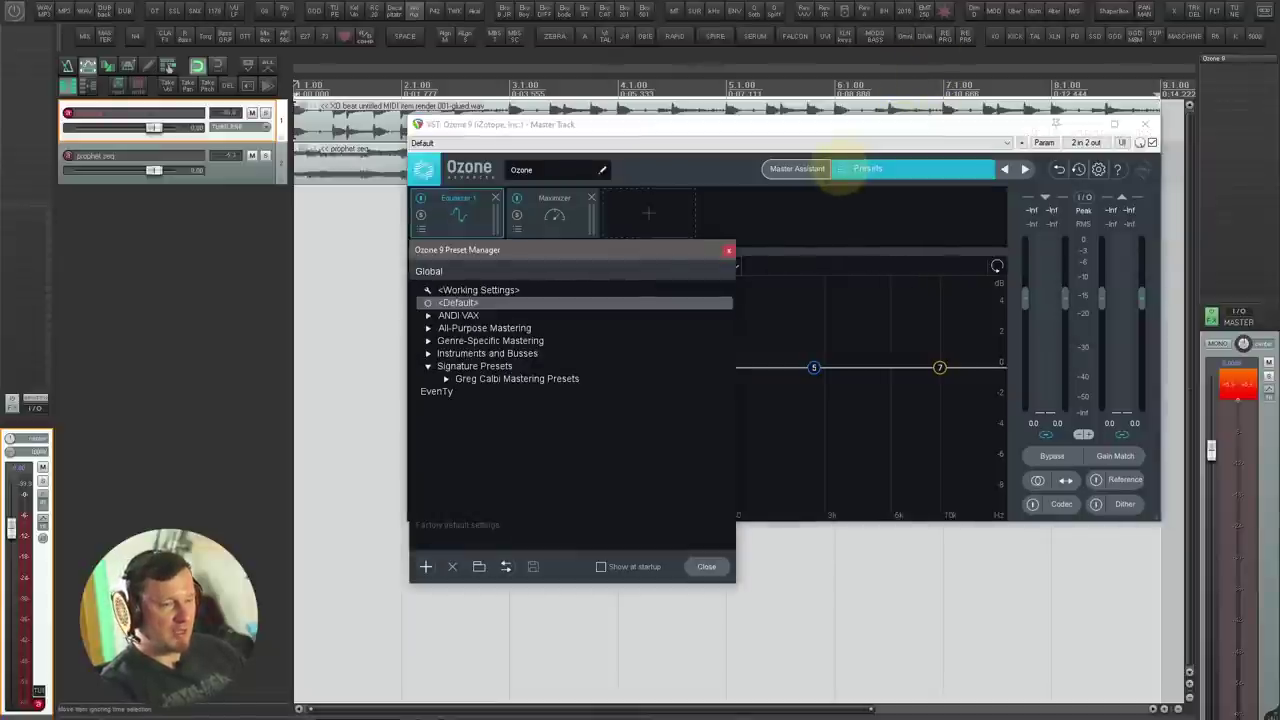
Step: Load the Niletto Master preset from the ANDI VAX folder and close the preset manager
click(466, 328)
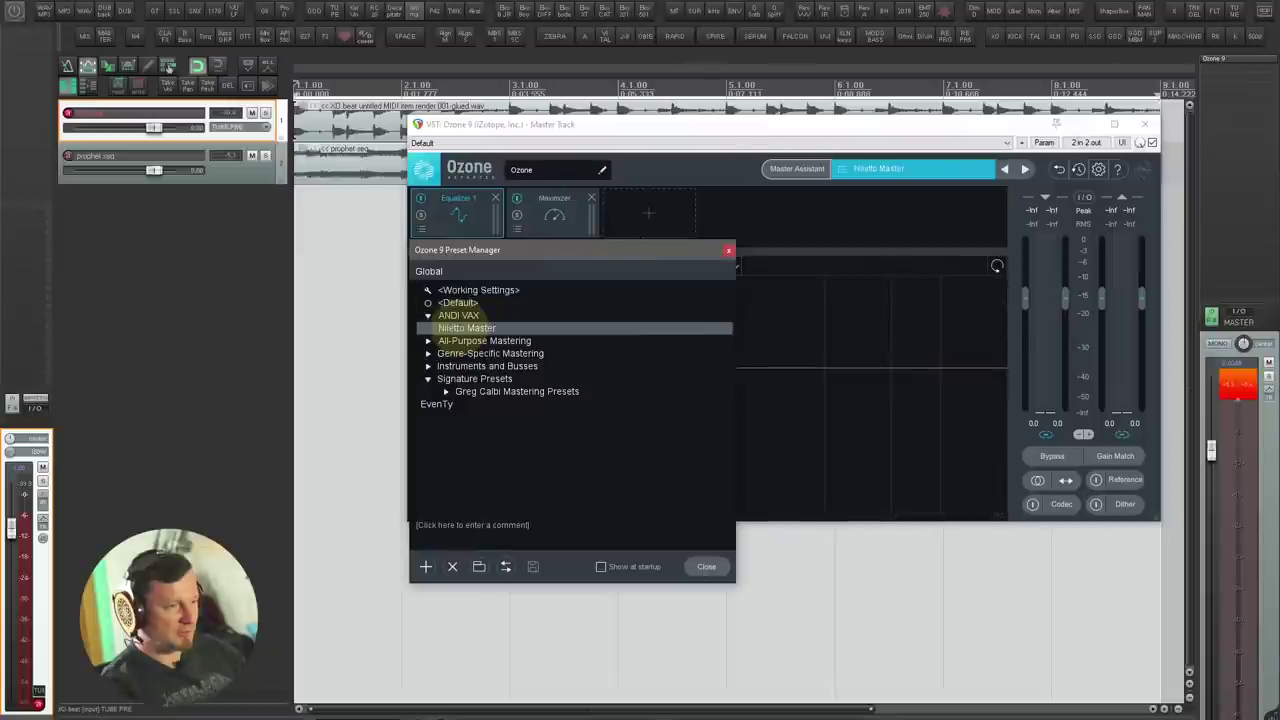
click(705, 566)
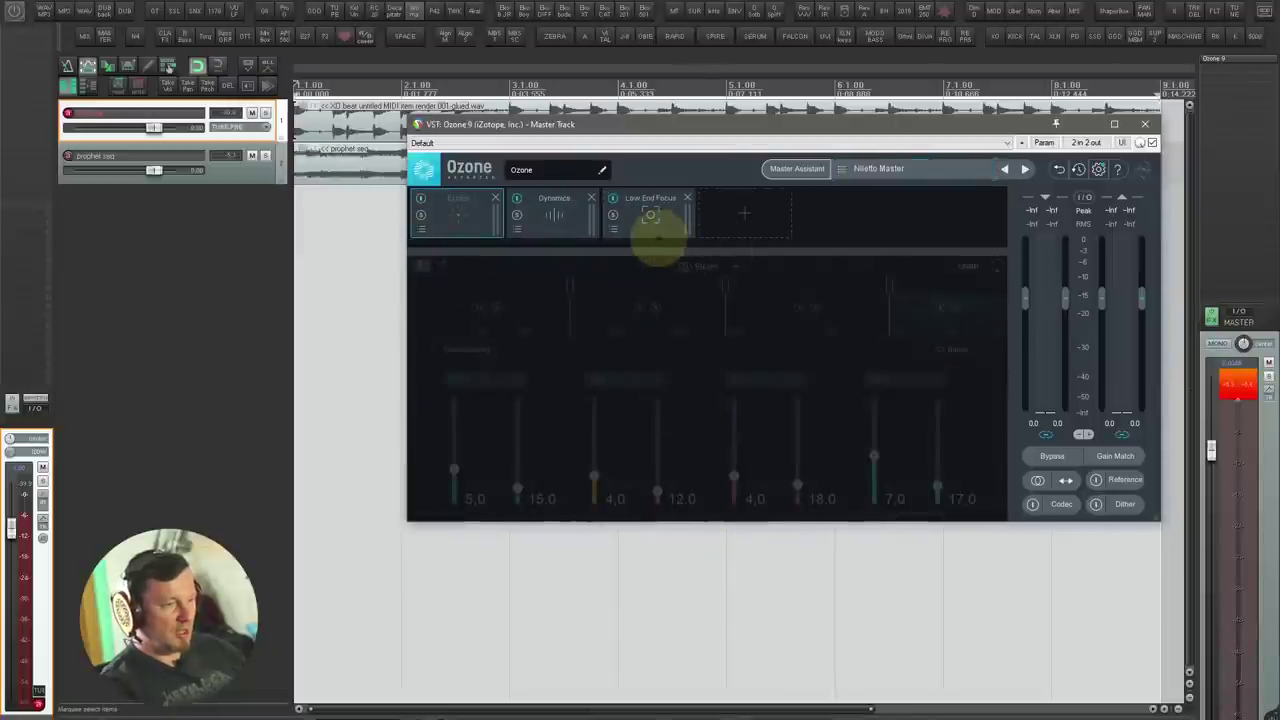
Step: Try a Master Rebalance module with its vocals gain raised to about 1.9 dB, and remove it from the chain
click(744, 213)
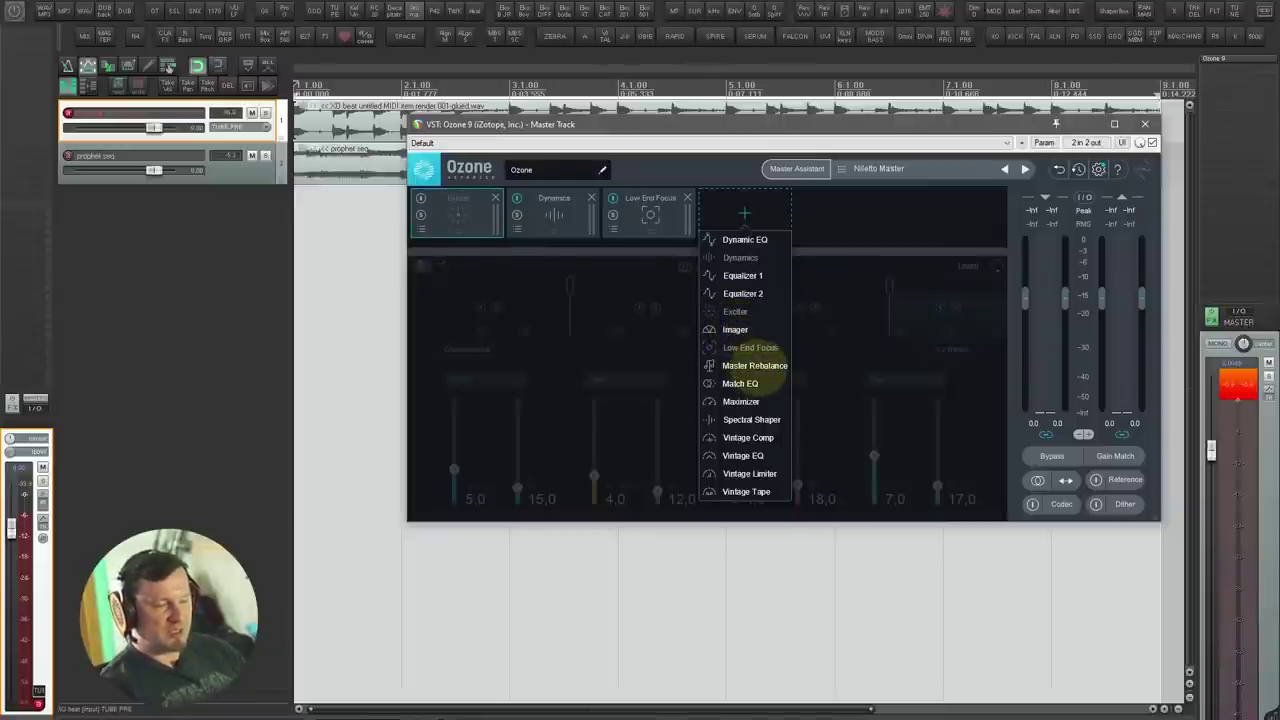
click(755, 365)
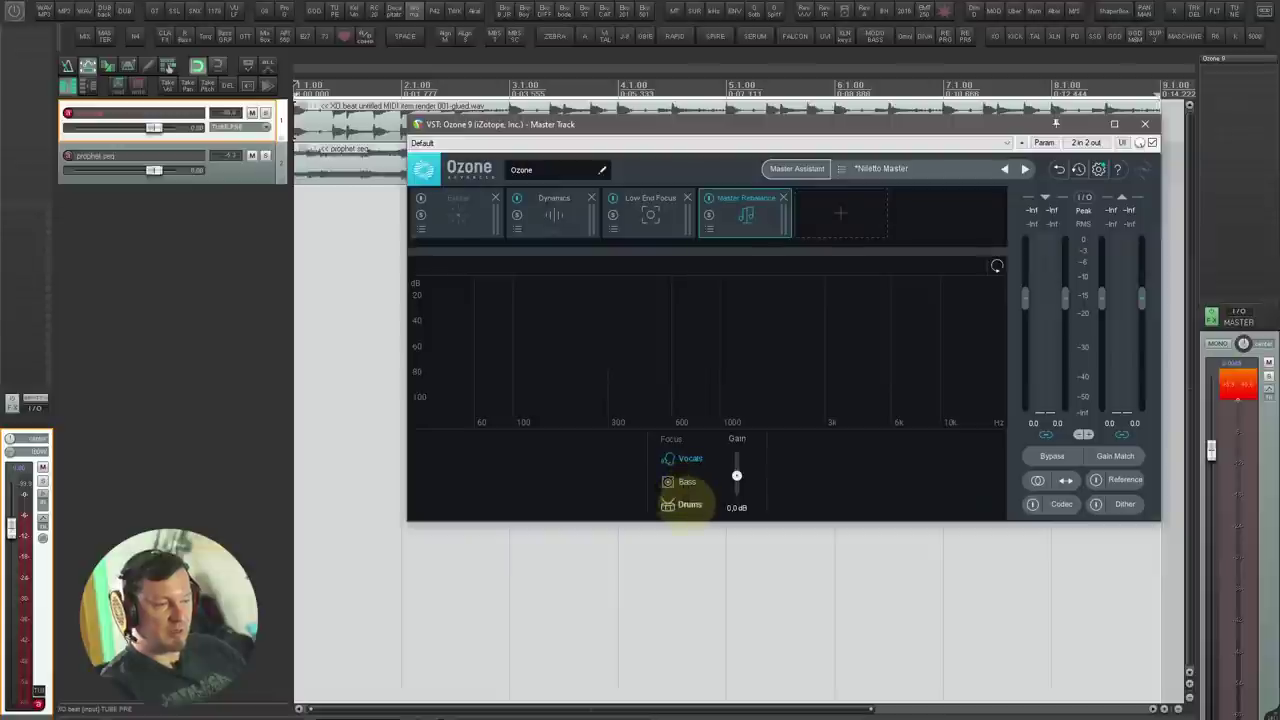
drag(737, 476, 737, 469)
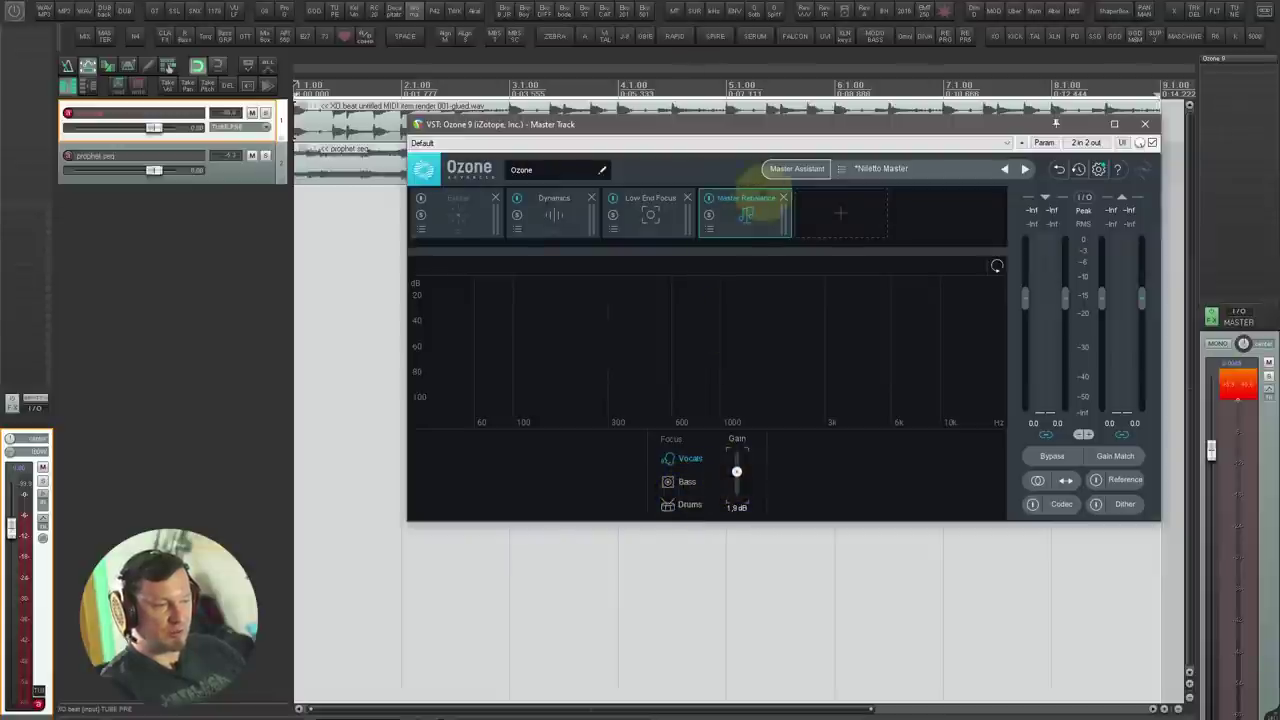
click(783, 197)
Step: Add a Maximizer module at the end of the chain and set its mode to IRC III with the Clipping style
click(744, 212)
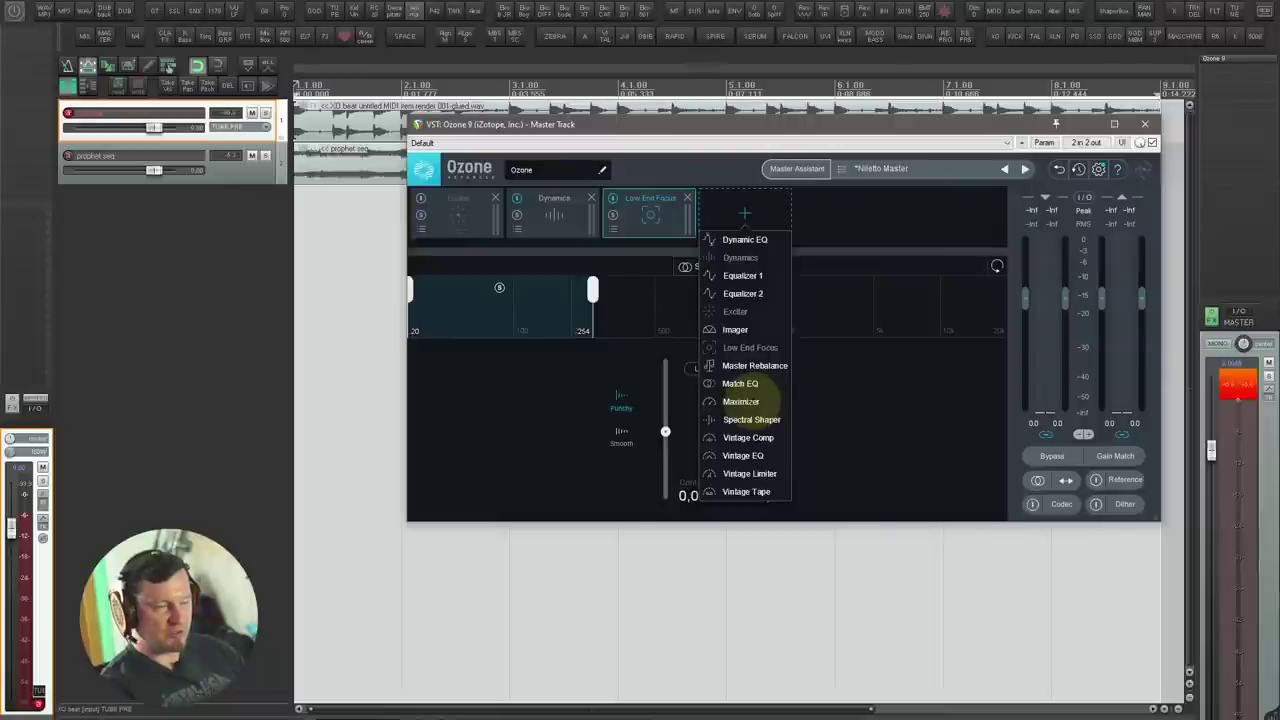
click(754, 401)
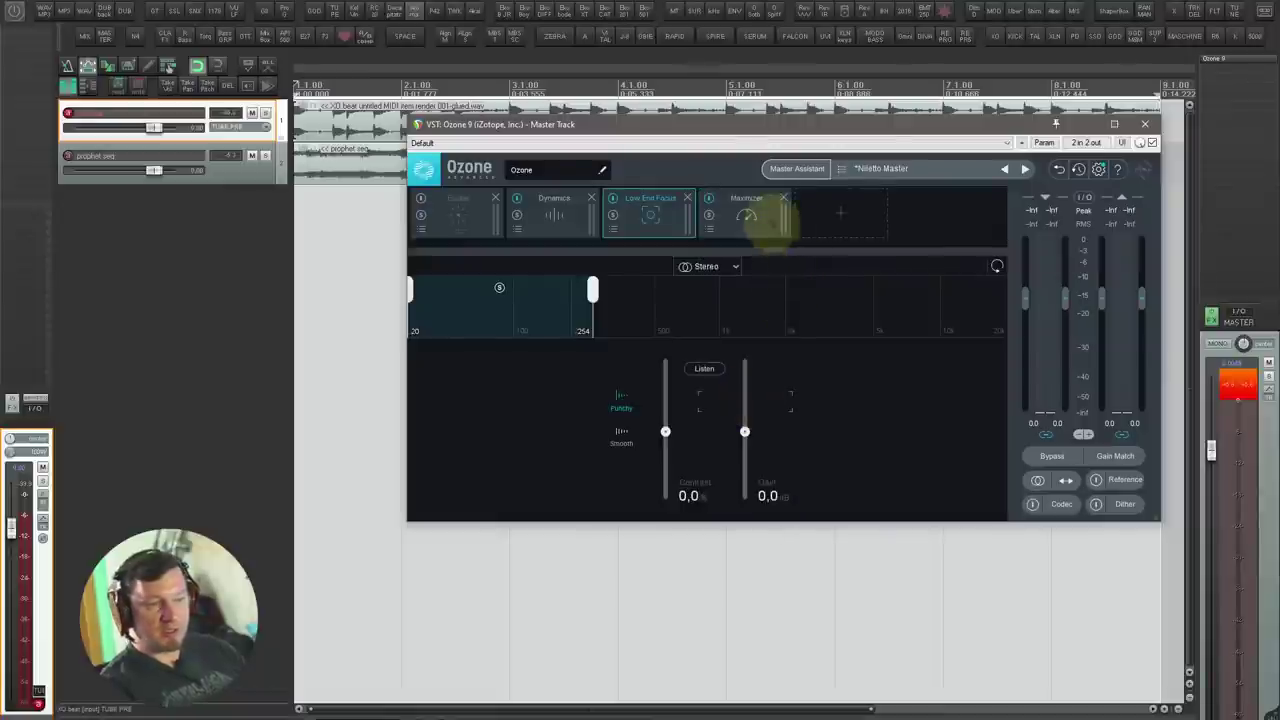
click(757, 210)
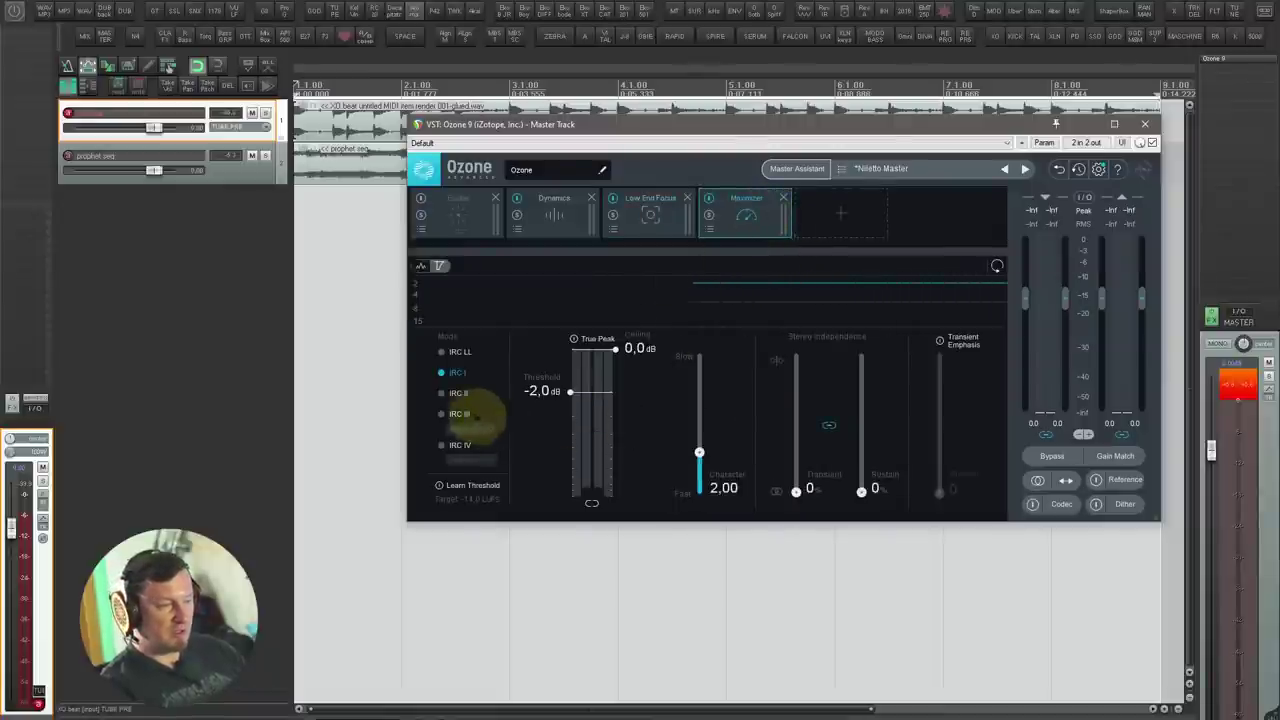
click(458, 413)
click(466, 428)
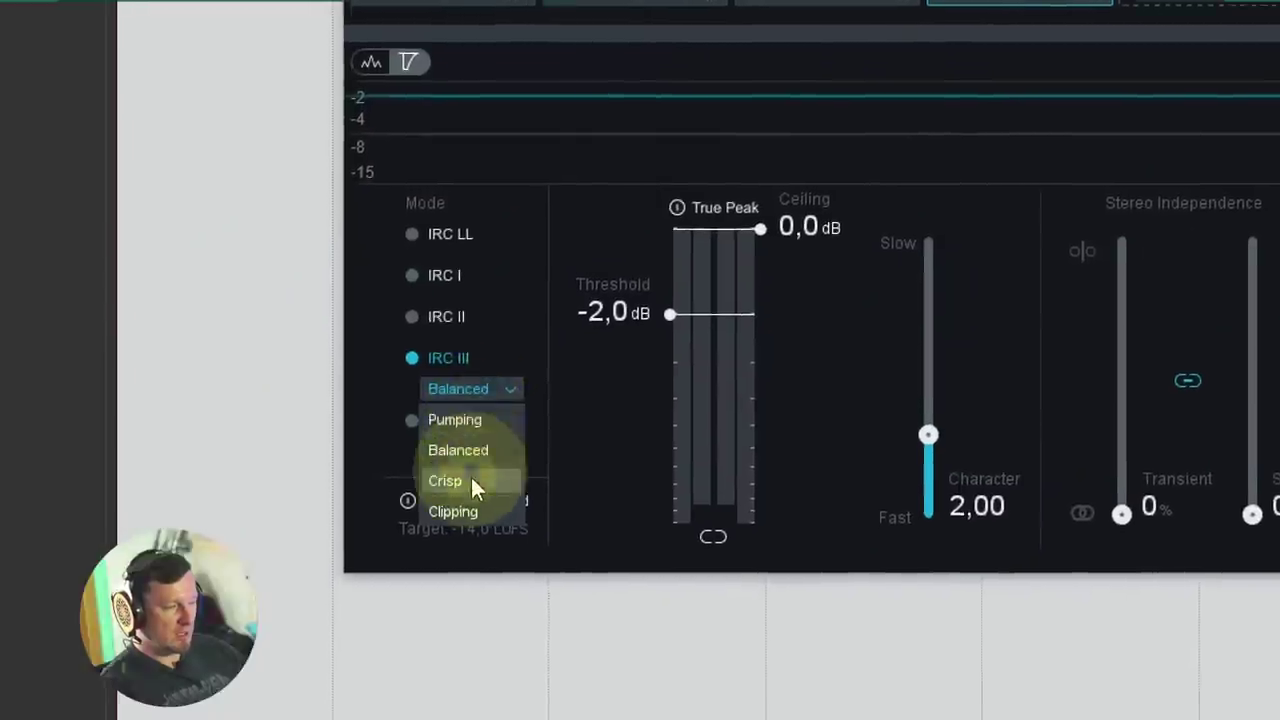
click(455, 509)
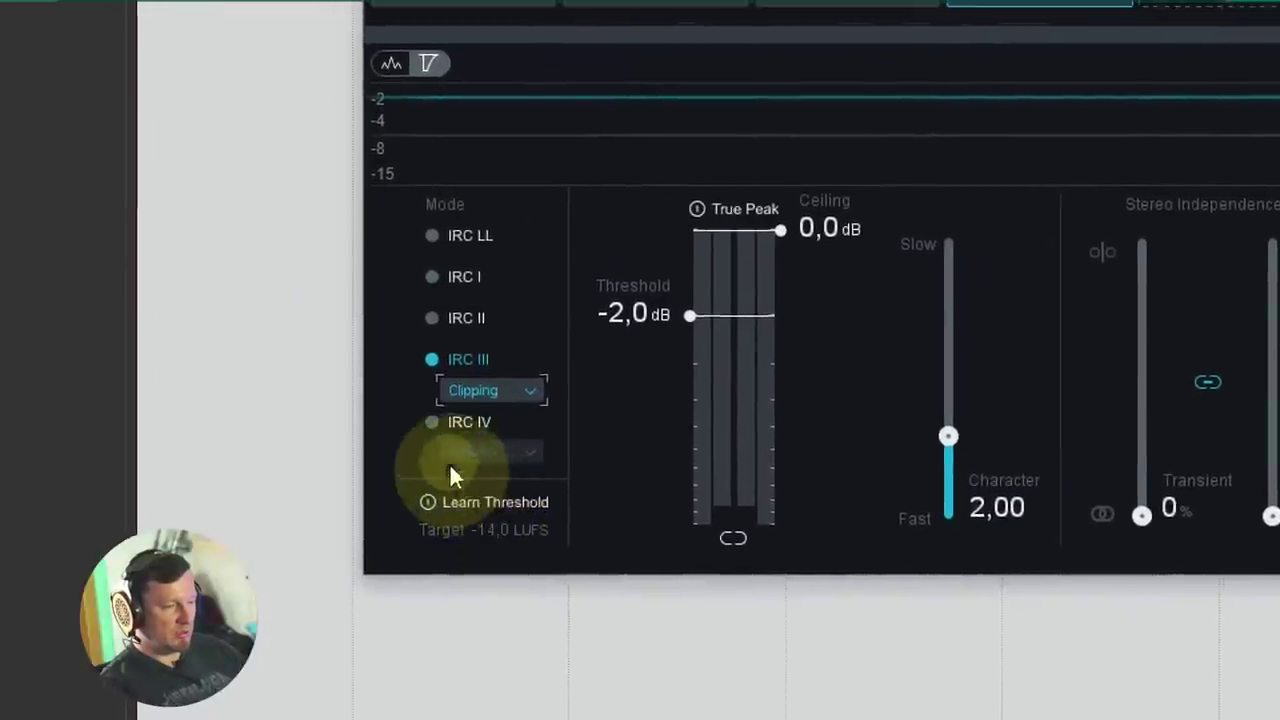
Step: Switch the Maximizer to IRC IV with the Transient style, and remove the module from the chain
click(440, 421)
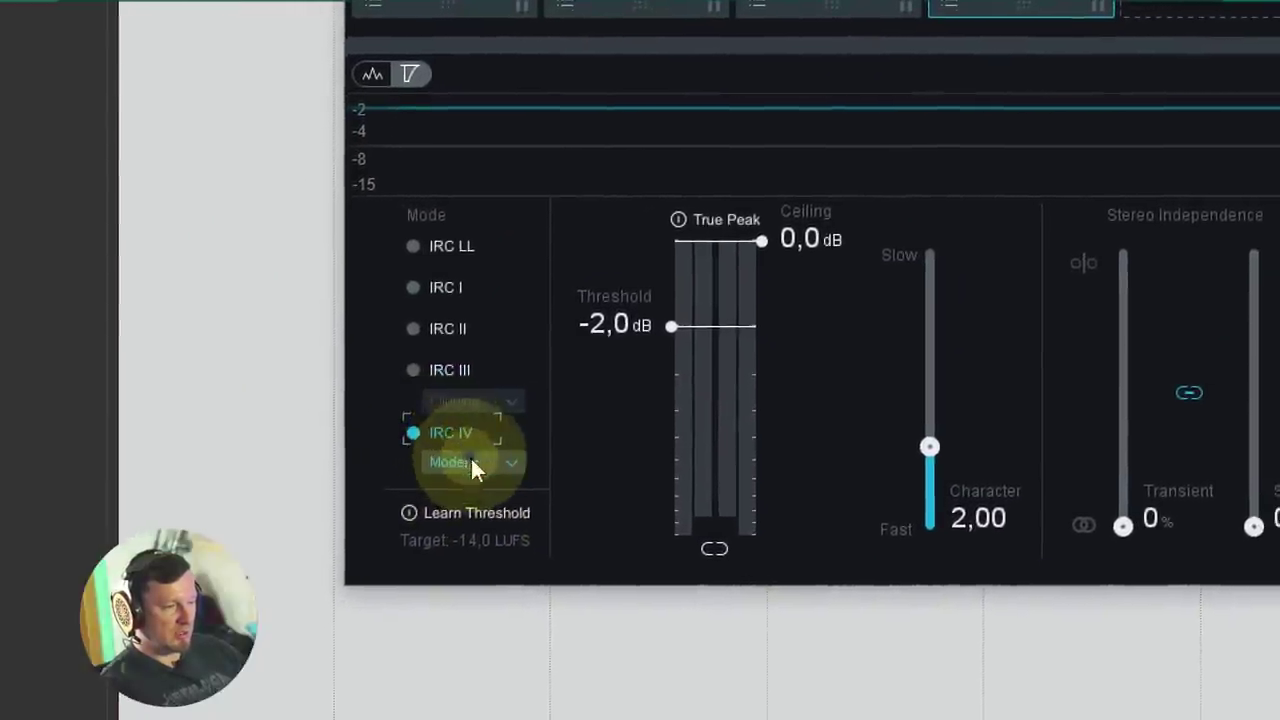
click(471, 462)
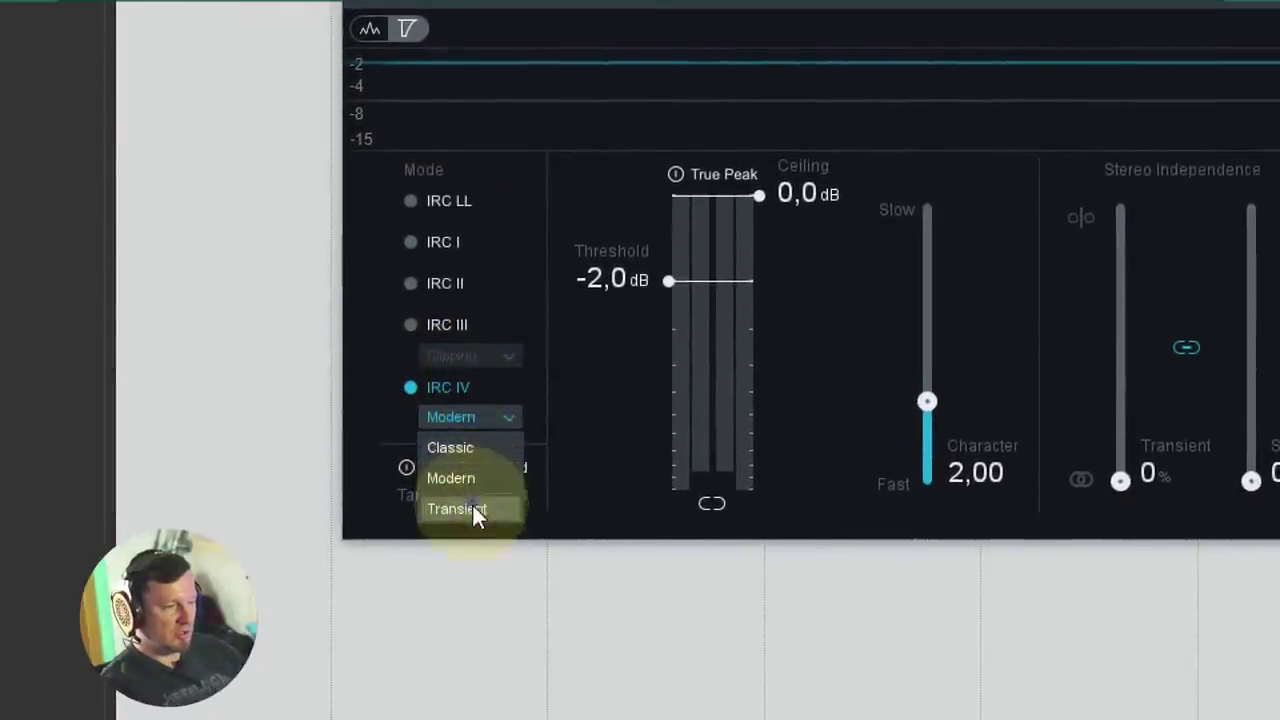
click(473, 504)
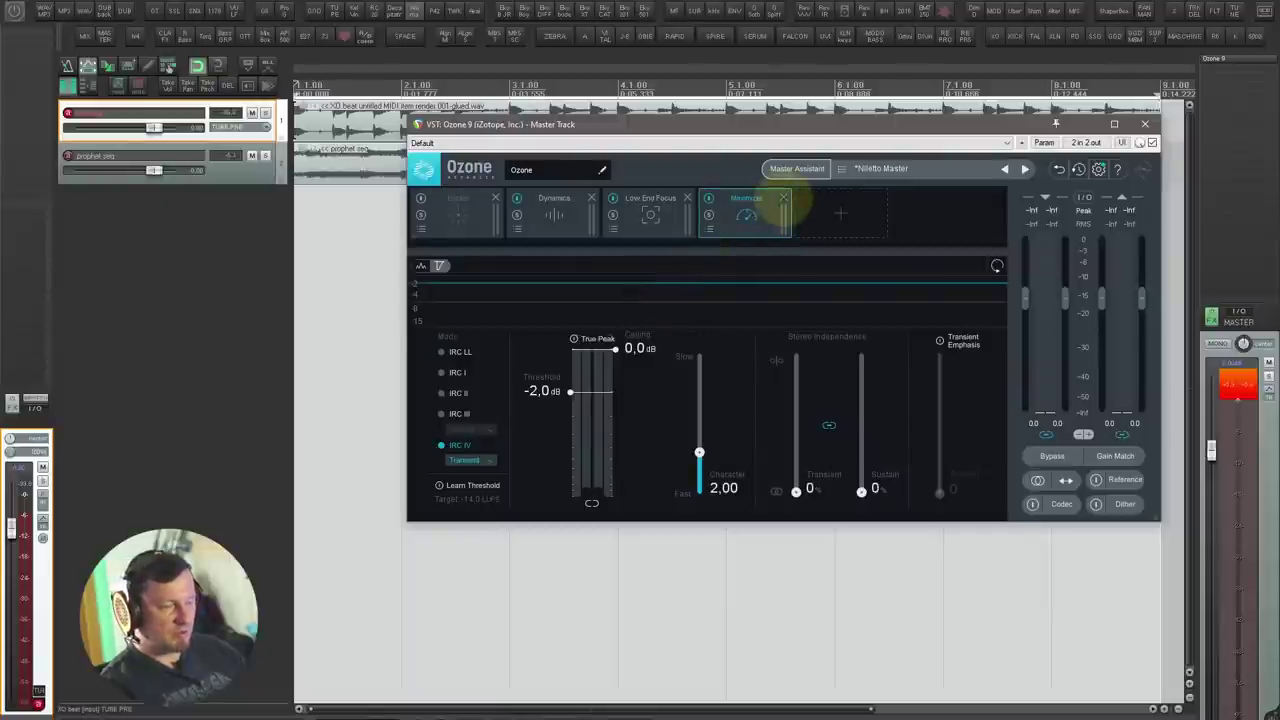
click(783, 198)
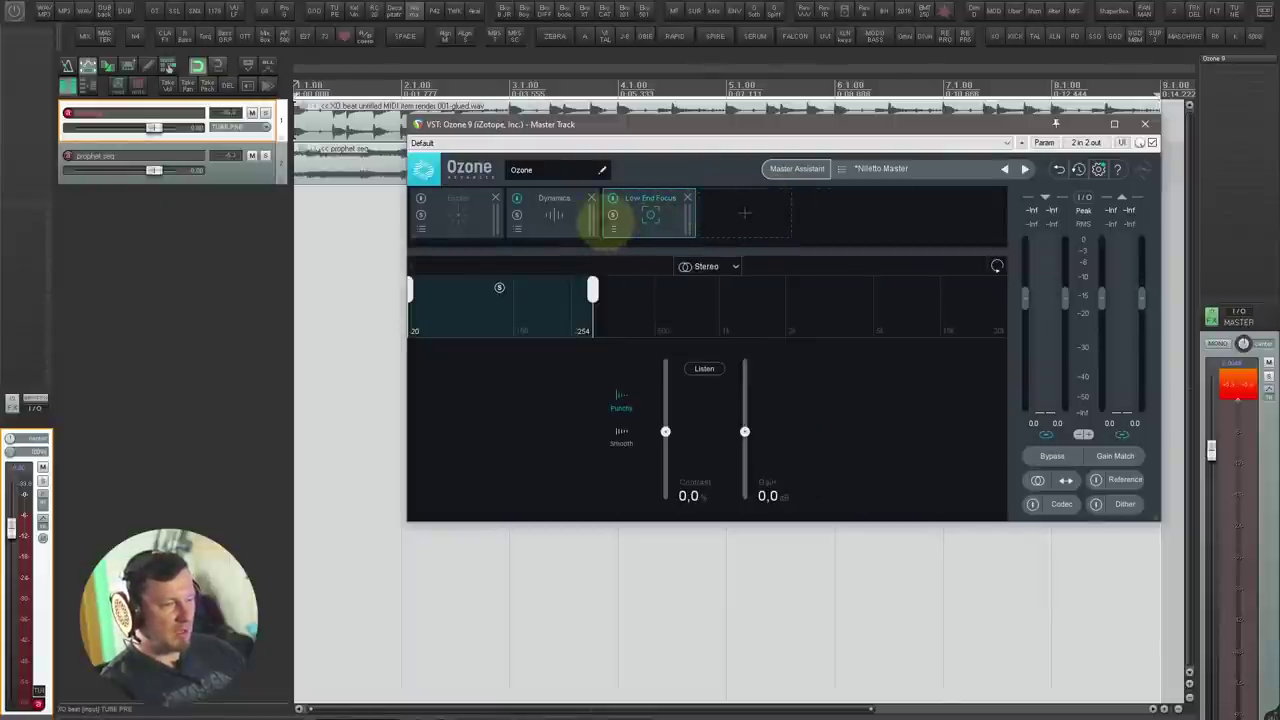
Step: Enable the bypassed Exciter module and start playback of the track
click(560, 215)
click(466, 220)
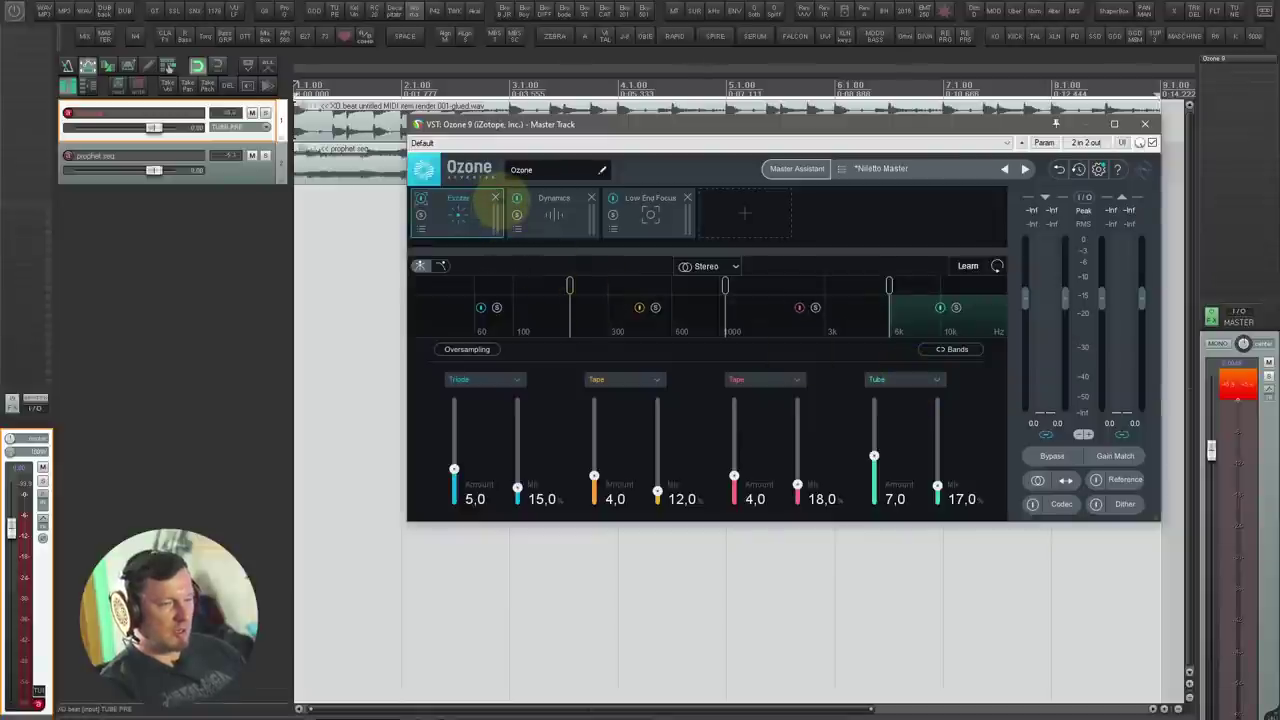
key(space)
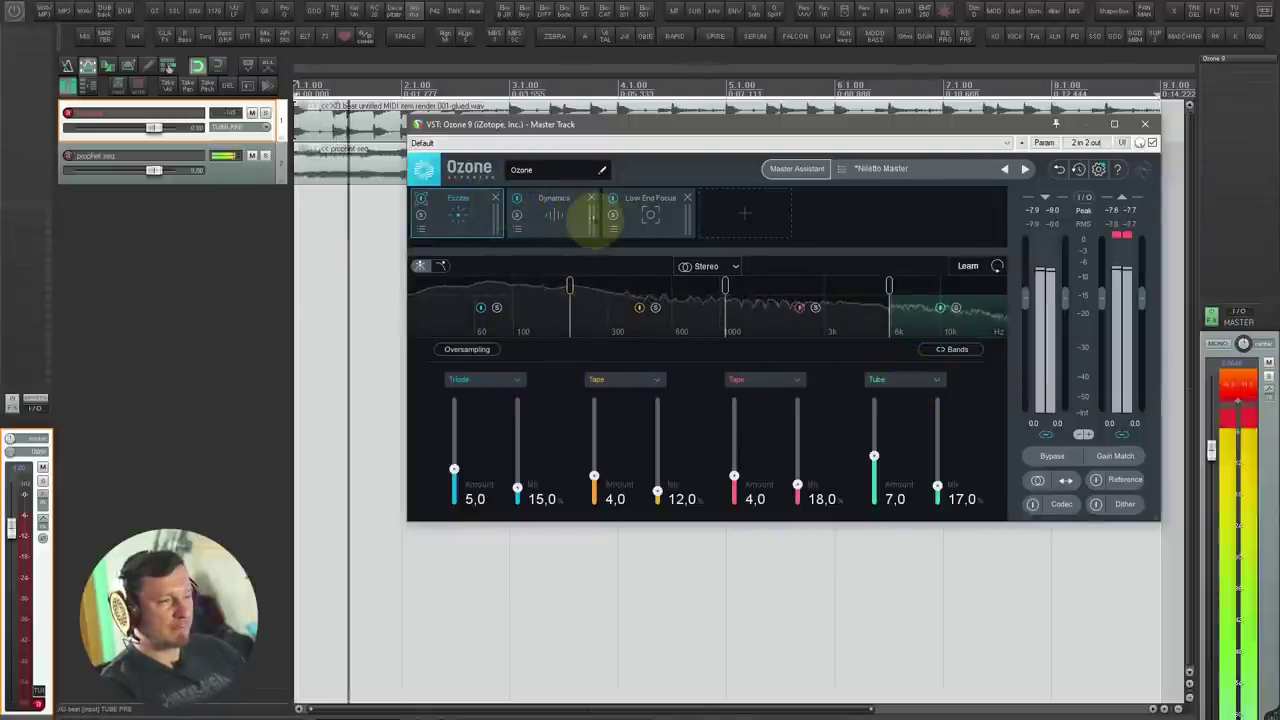
Step: In Dynamics, set band 3's gain to 3 dB and enable band 4 with 4 dB gain and a compressor threshold of about -22.8 dB
click(555, 213)
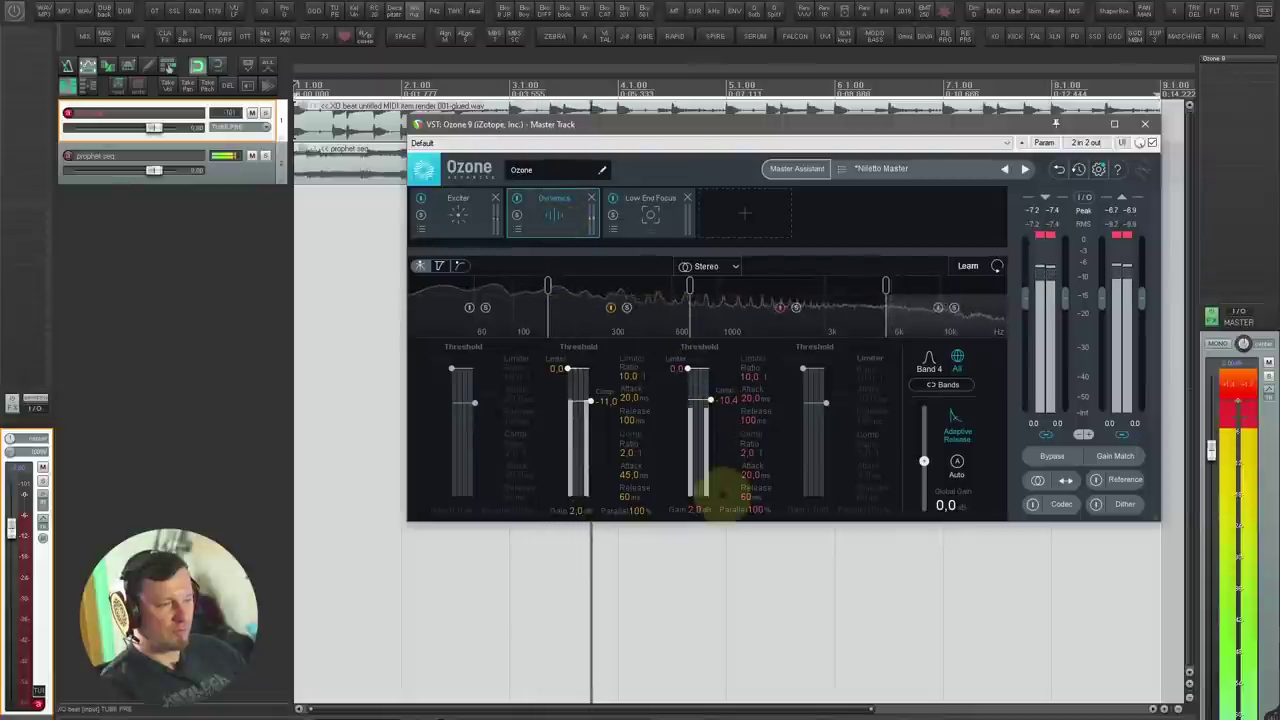
drag(696, 517, 699, 511)
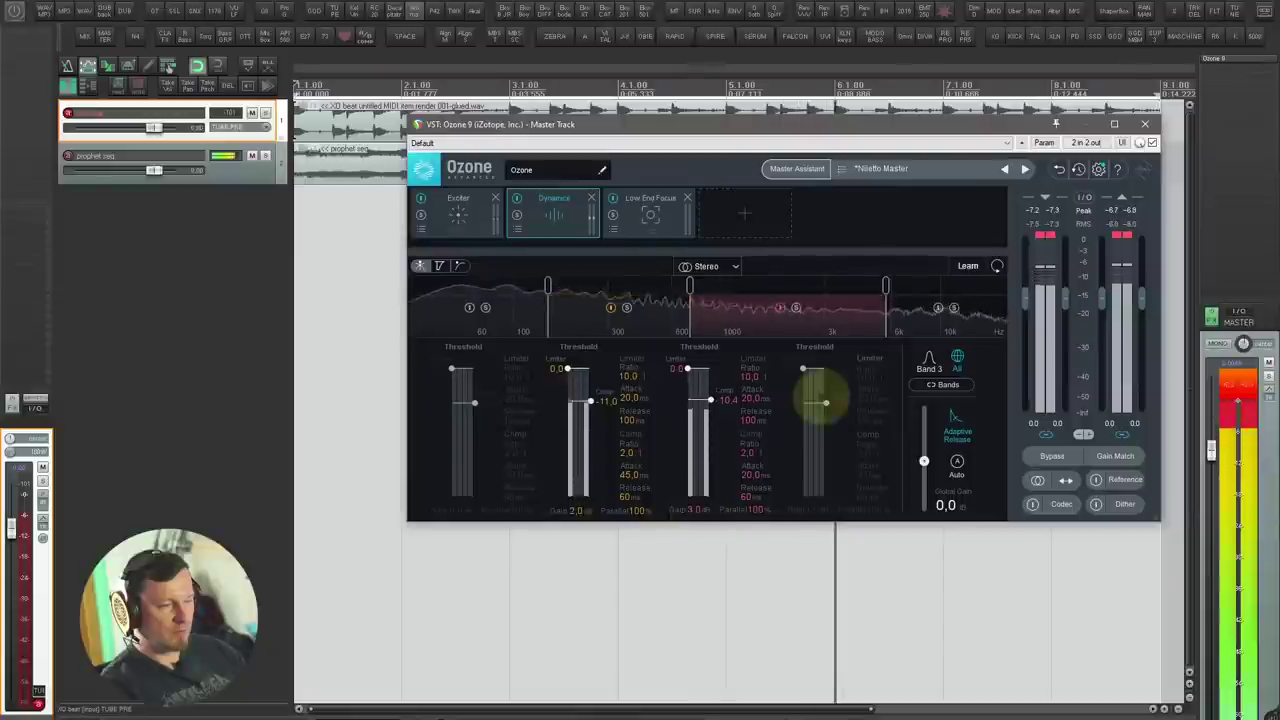
click(938, 307)
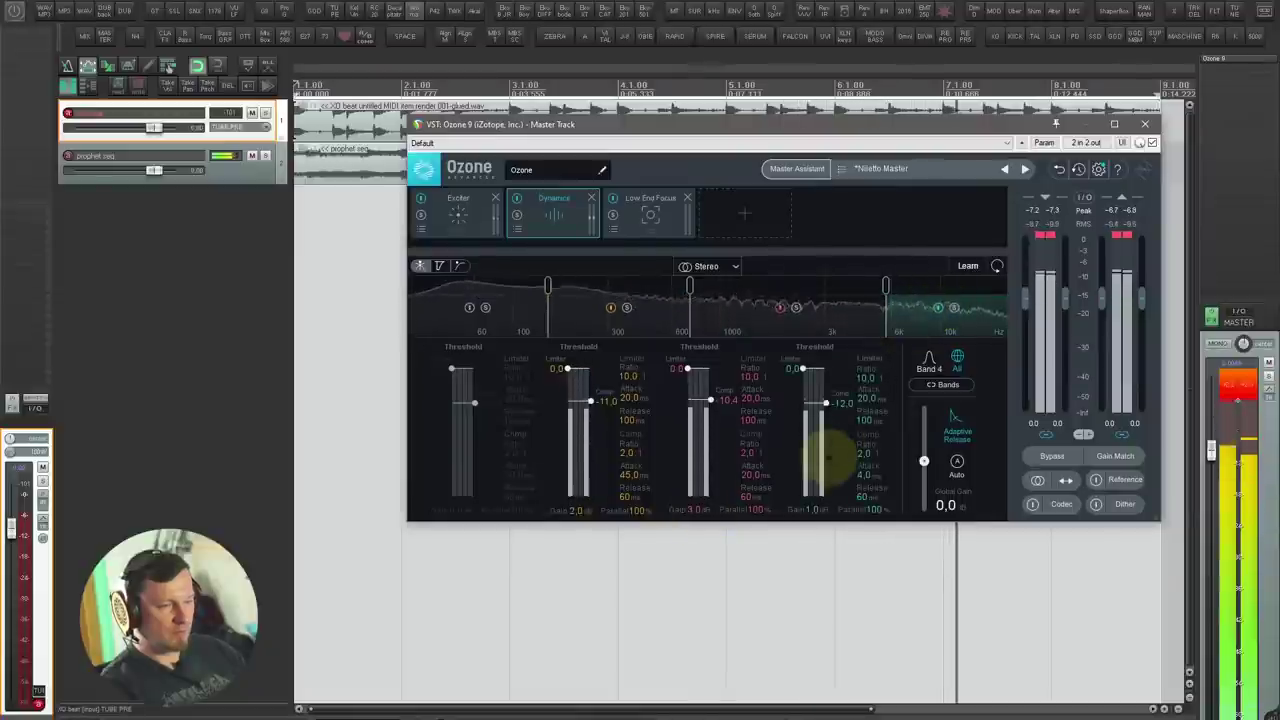
double_click(813, 510)
text(4)
key(Return)
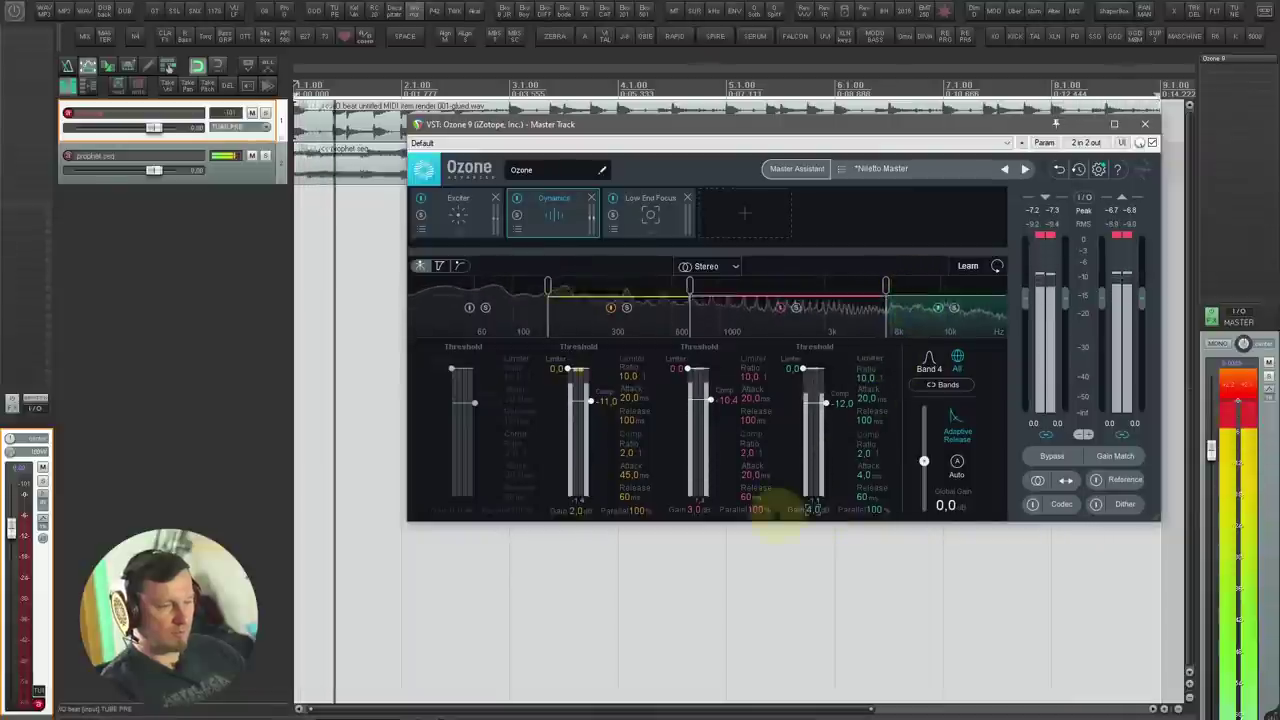
mouse_move(824, 402)
mouse_down()
mouse_move(813, 432)
mouse_move(820, 422)
mouse_up()
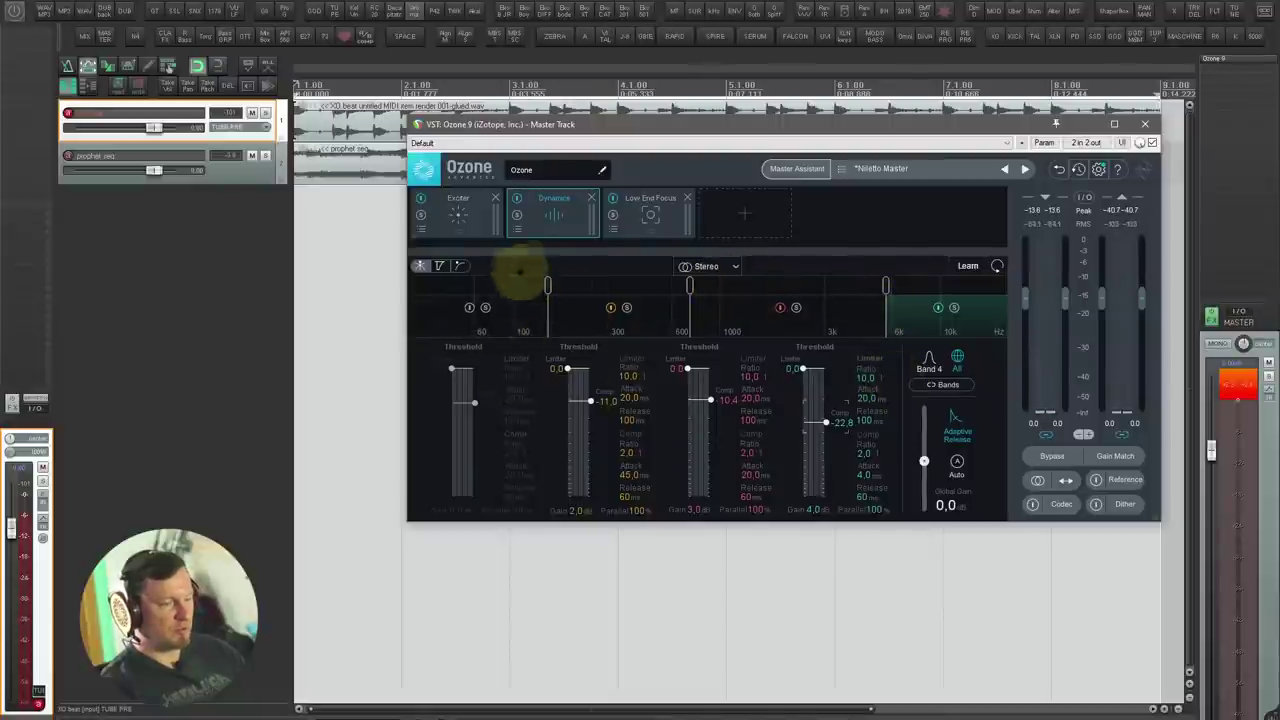
Step: During playback, set the Exciter's highest Tube band to amount 8.9 and mix 58.8%, and bypass the module
click(470, 210)
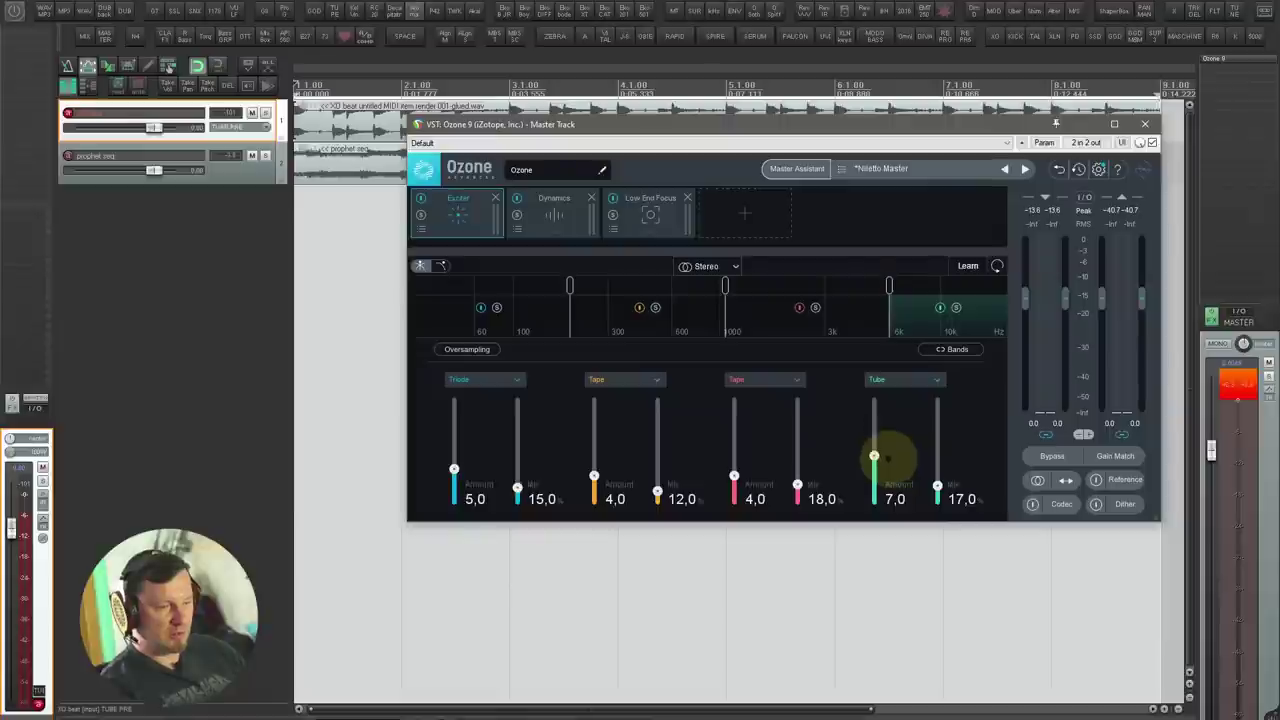
key(space)
drag(937, 488, 934, 403)
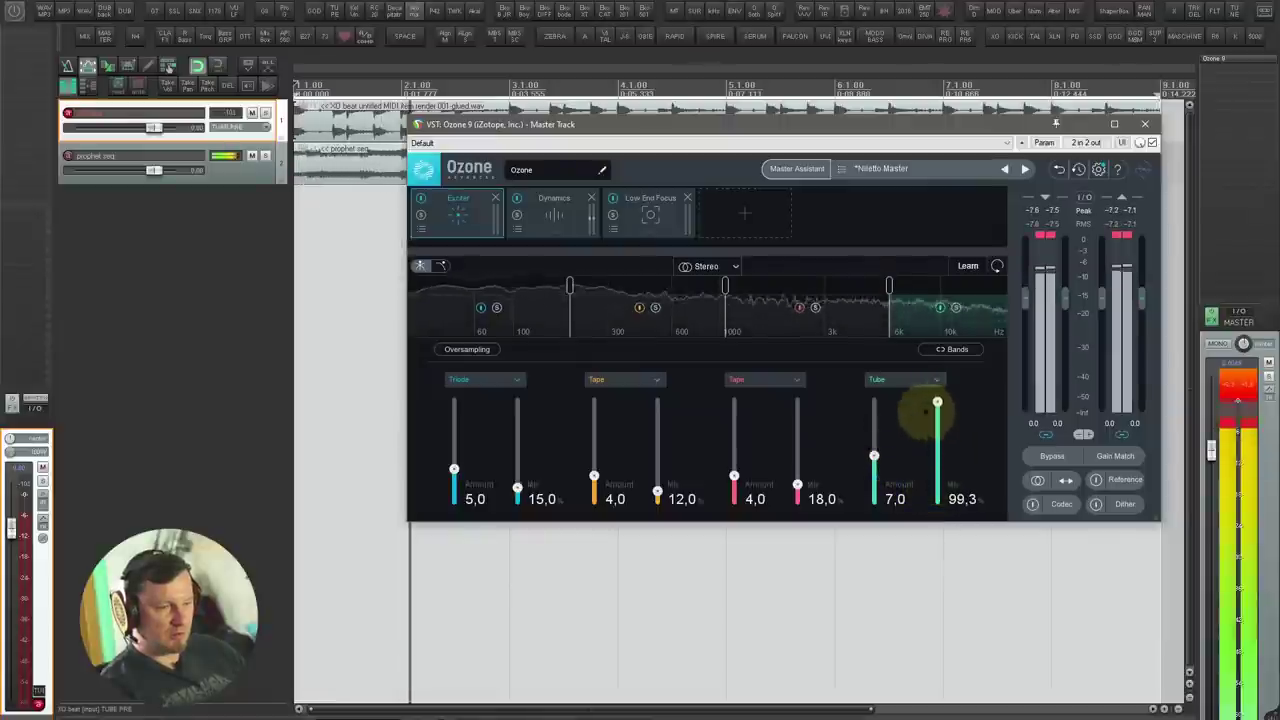
mouse_move(874, 456)
mouse_down()
mouse_move(871, 409)
mouse_move(874, 442)
mouse_up()
drag(937, 403, 937, 443)
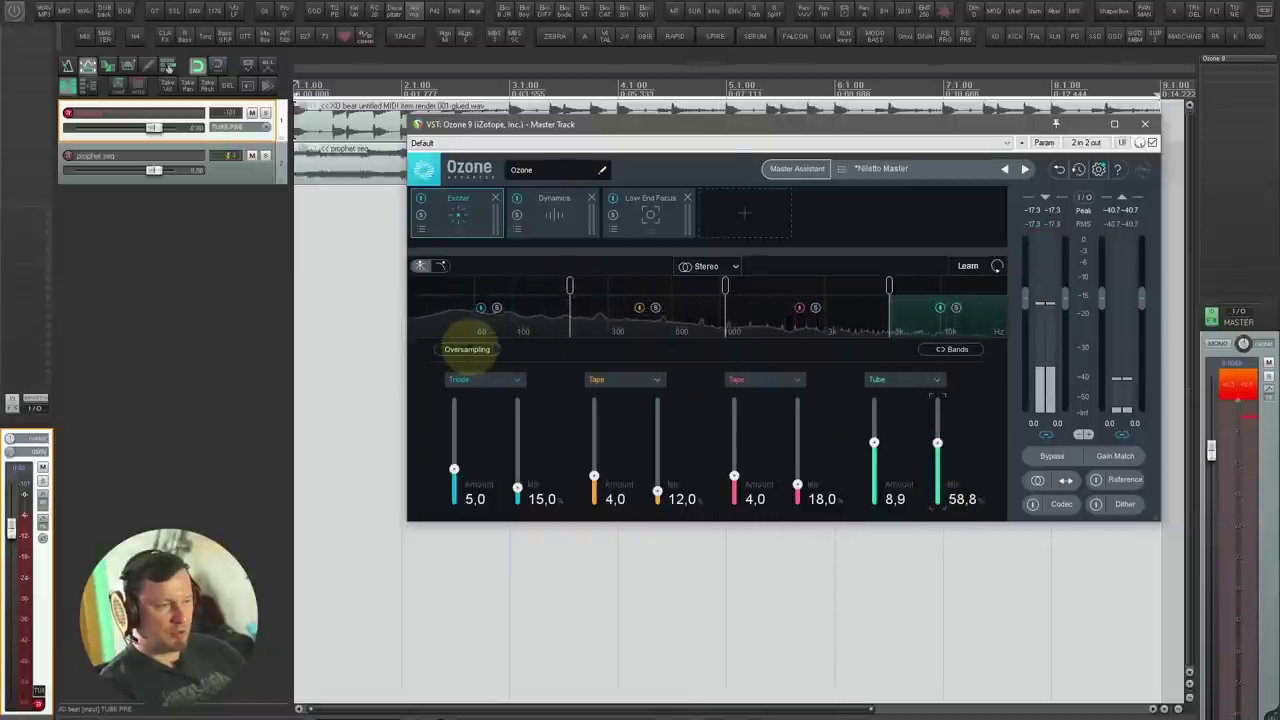
click(486, 347)
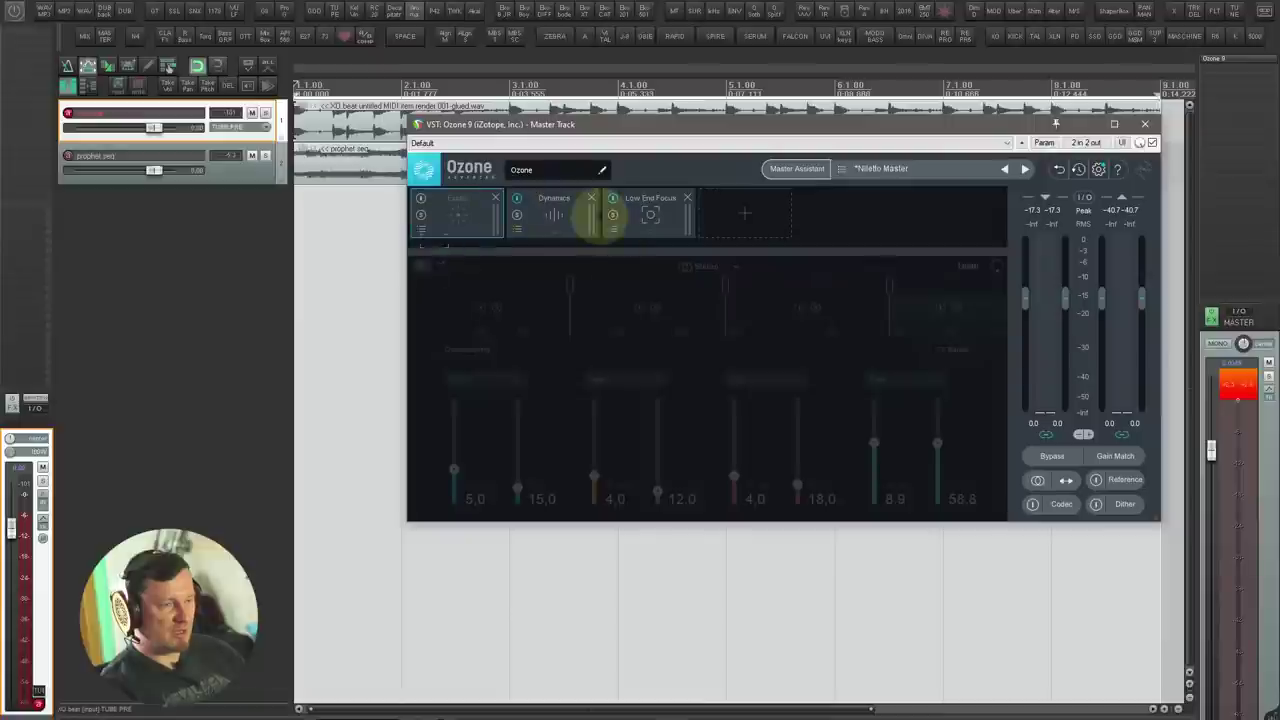
Step: During playback, limit Low End Focus to about 203 Hz with contrast at about 90.4%, and compare it with the module bypassed
click(650, 212)
drag(592, 290, 572, 290)
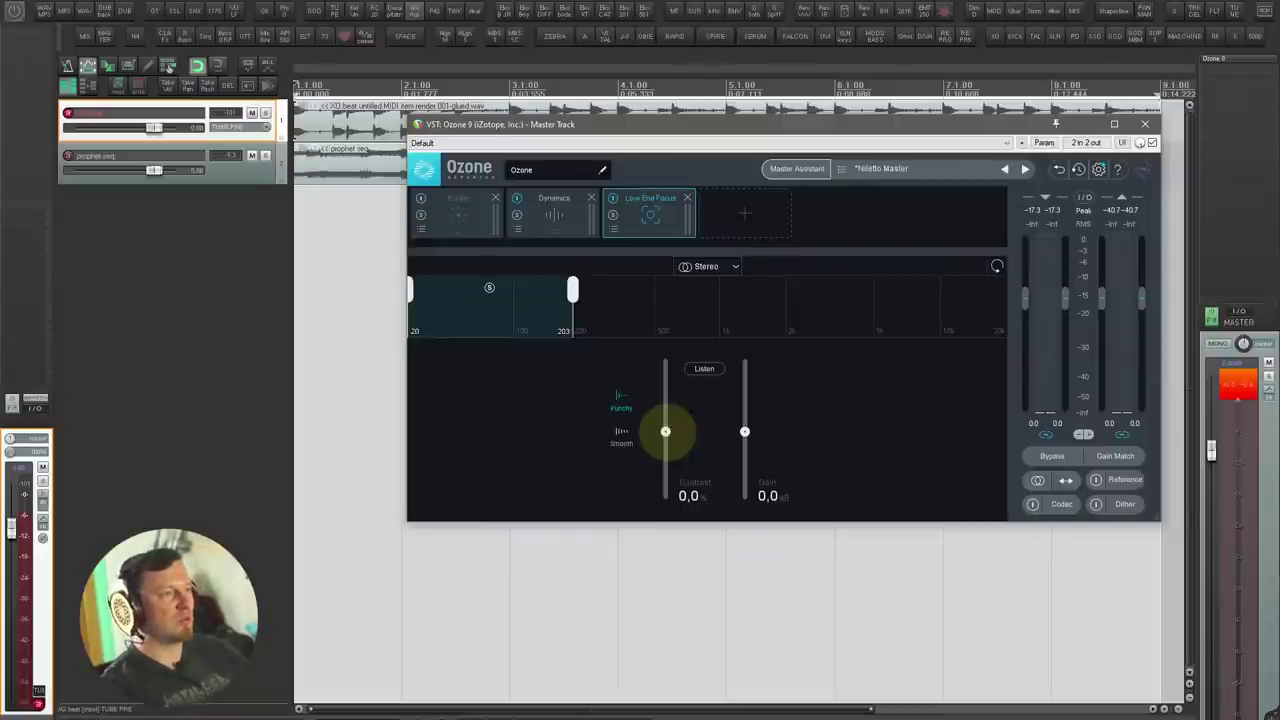
key(space)
drag(665, 431, 665, 369)
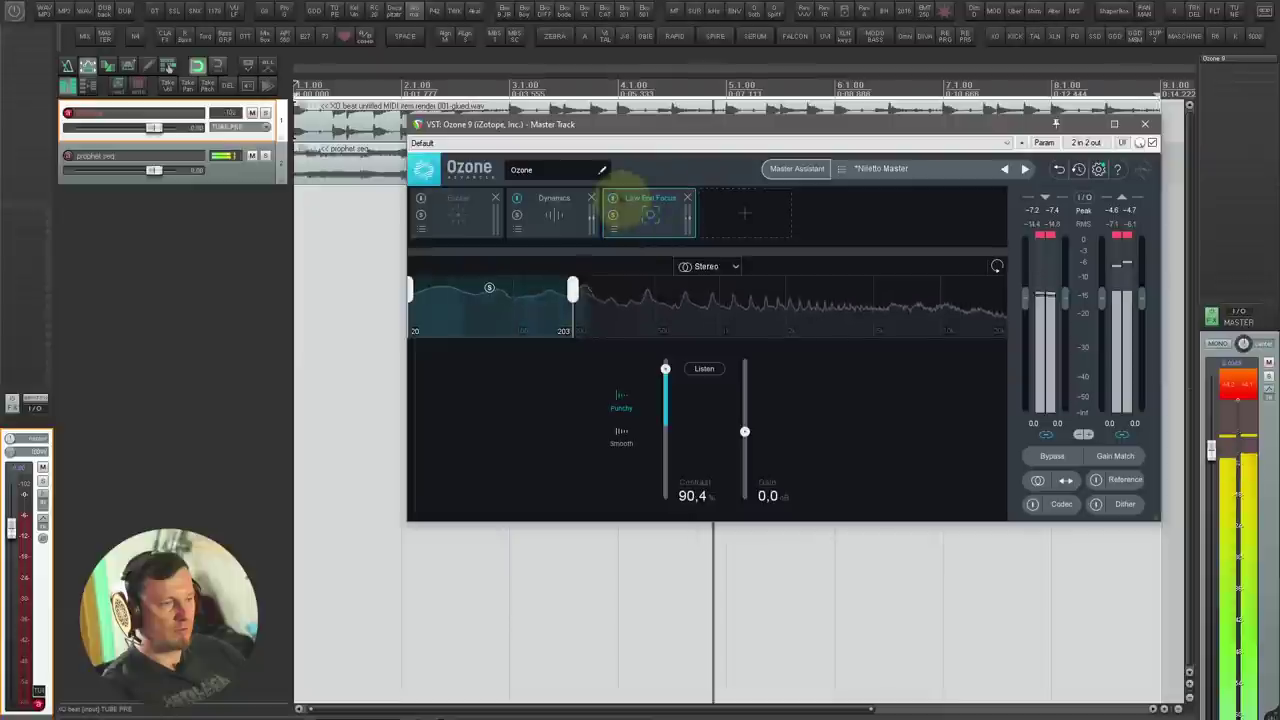
click(612, 197)
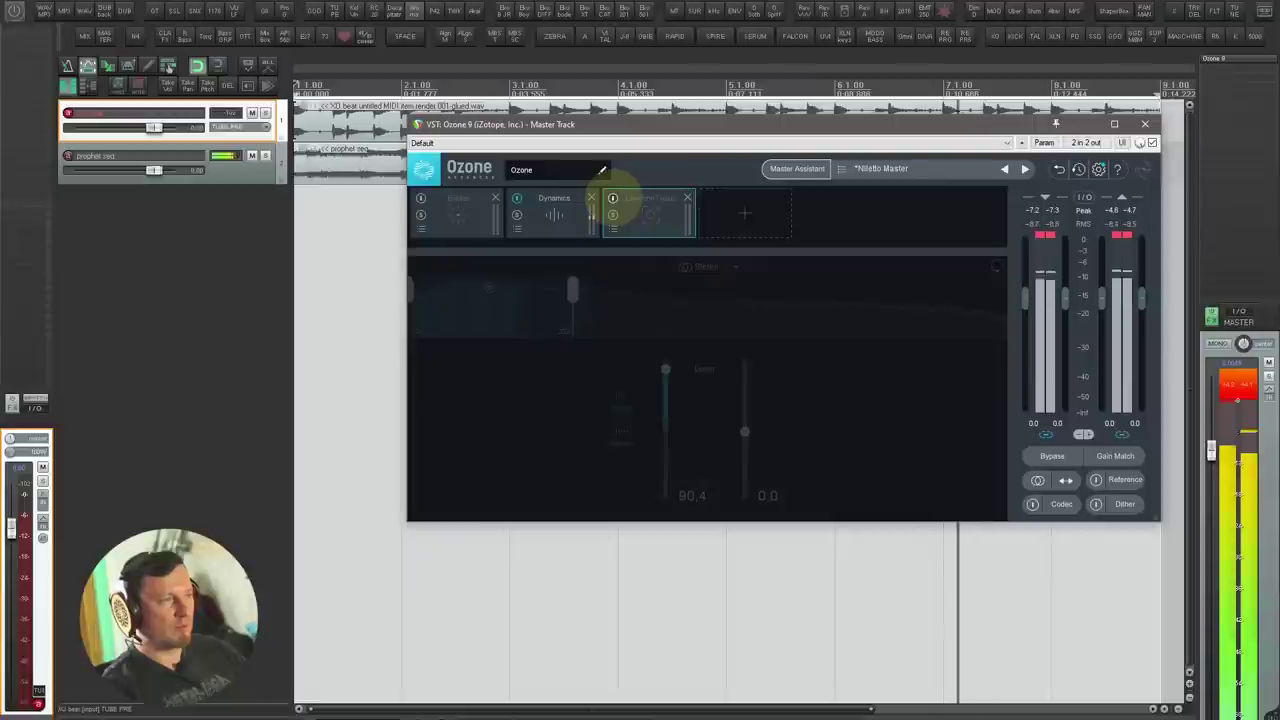
click(612, 197)
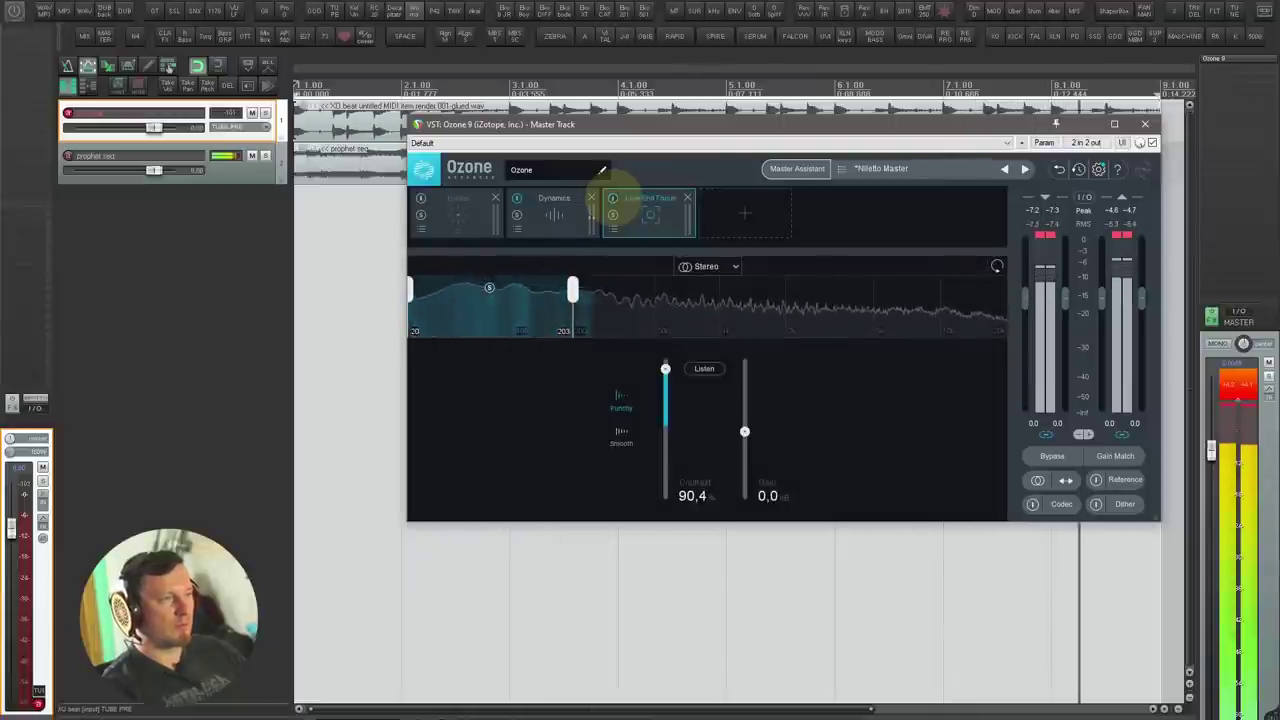
Step: Add a Dynamic EQ module after Low End Focus in the chain
click(745, 212)
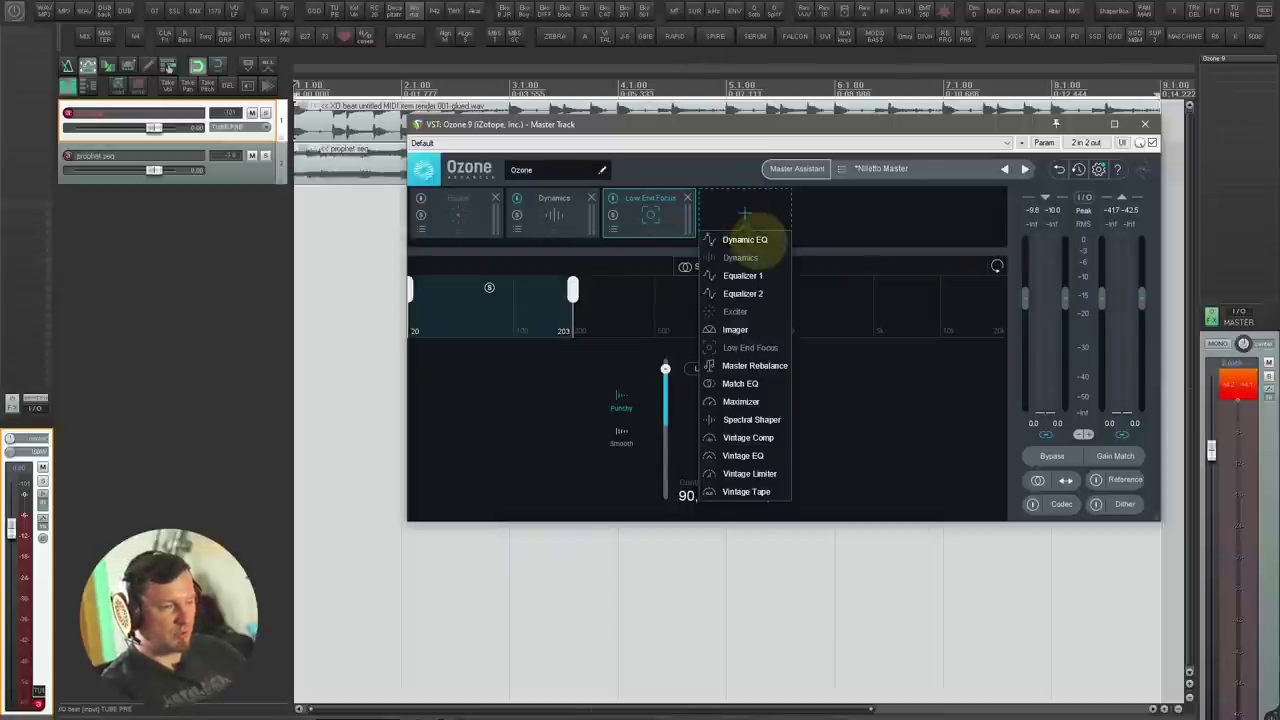
click(745, 238)
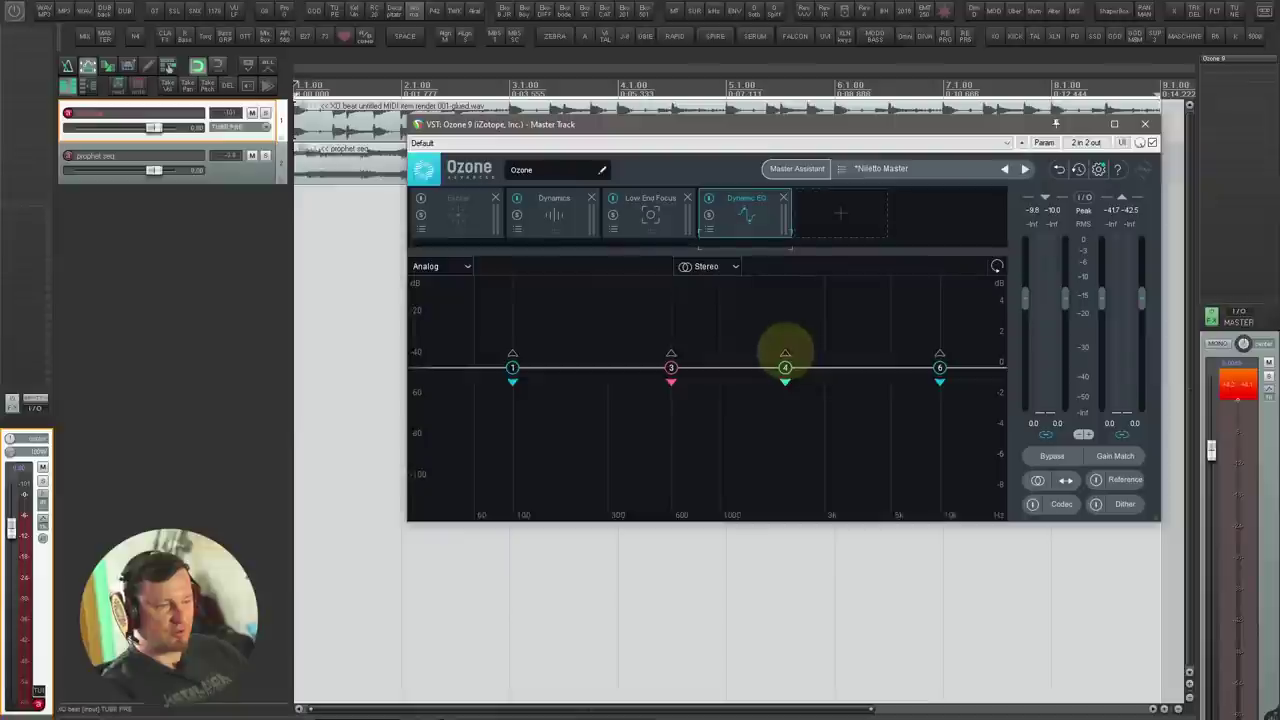
Step: During playback, move Dynamic EQ band 4 to about -2.4 dB at 4500 Hz and treble band 6 to about 2.3 dB at 9077 Hz
click(785, 367)
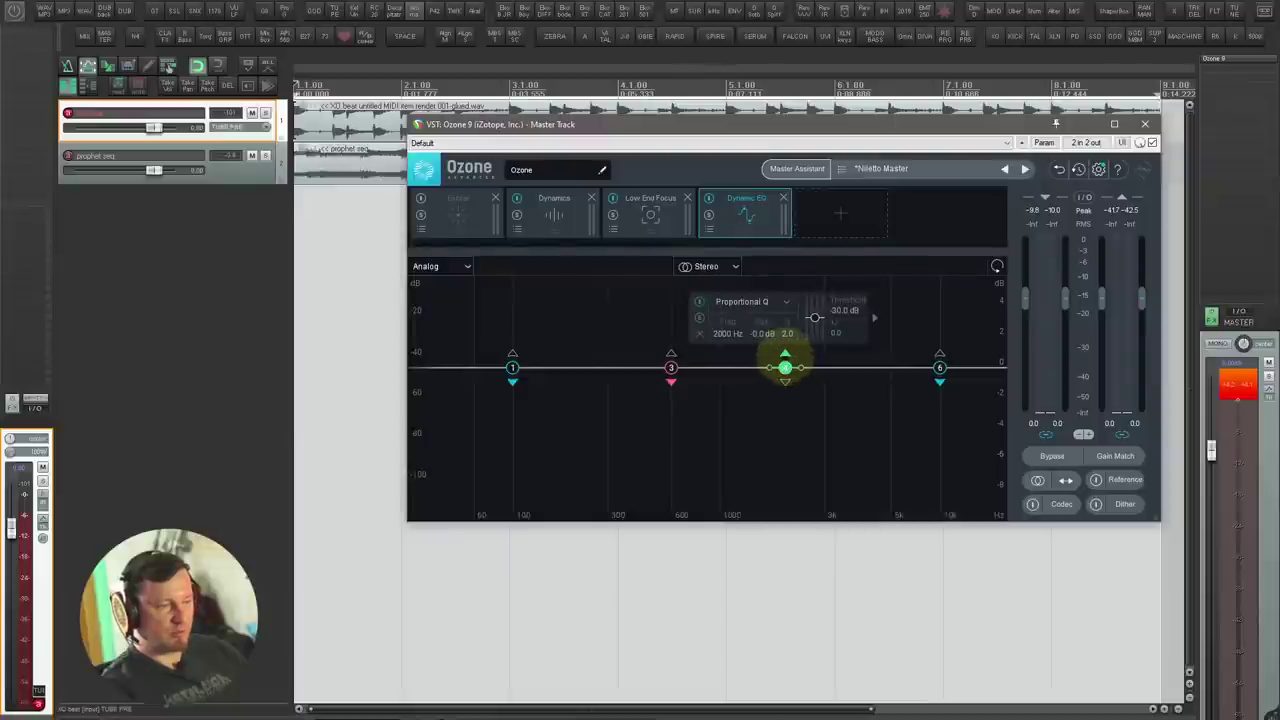
click(785, 353)
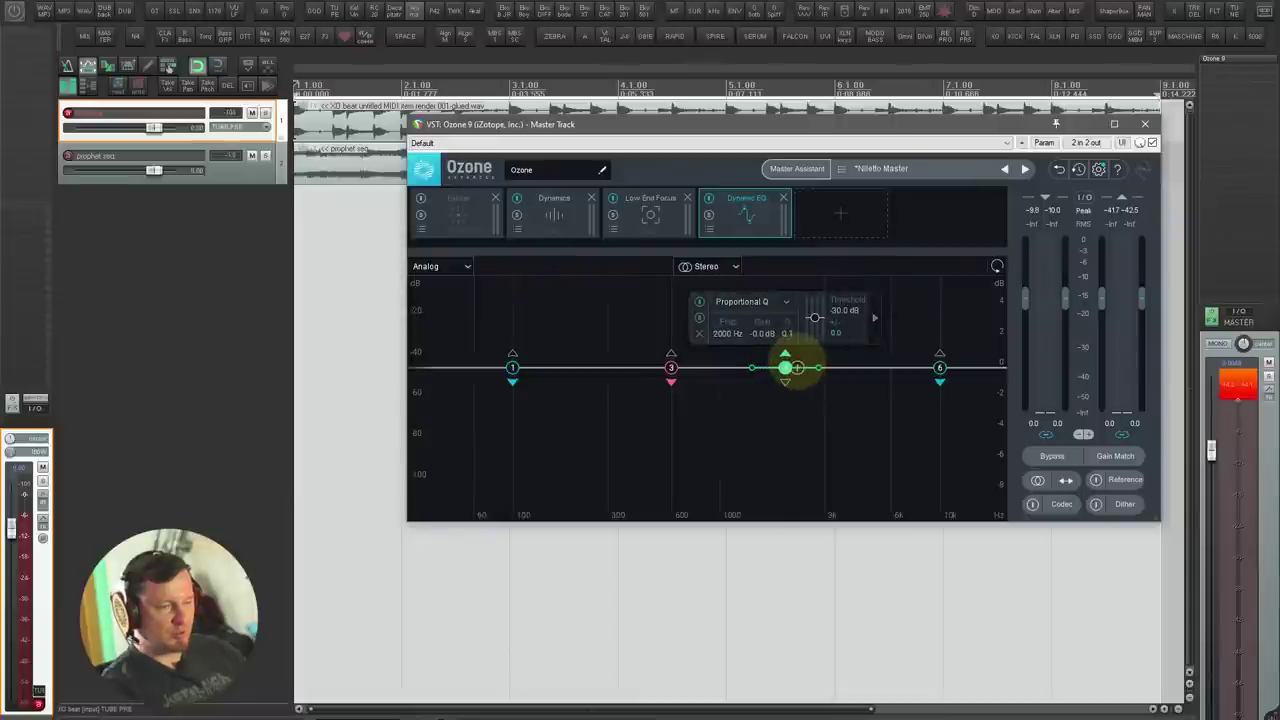
key(space)
drag(785, 367, 862, 405)
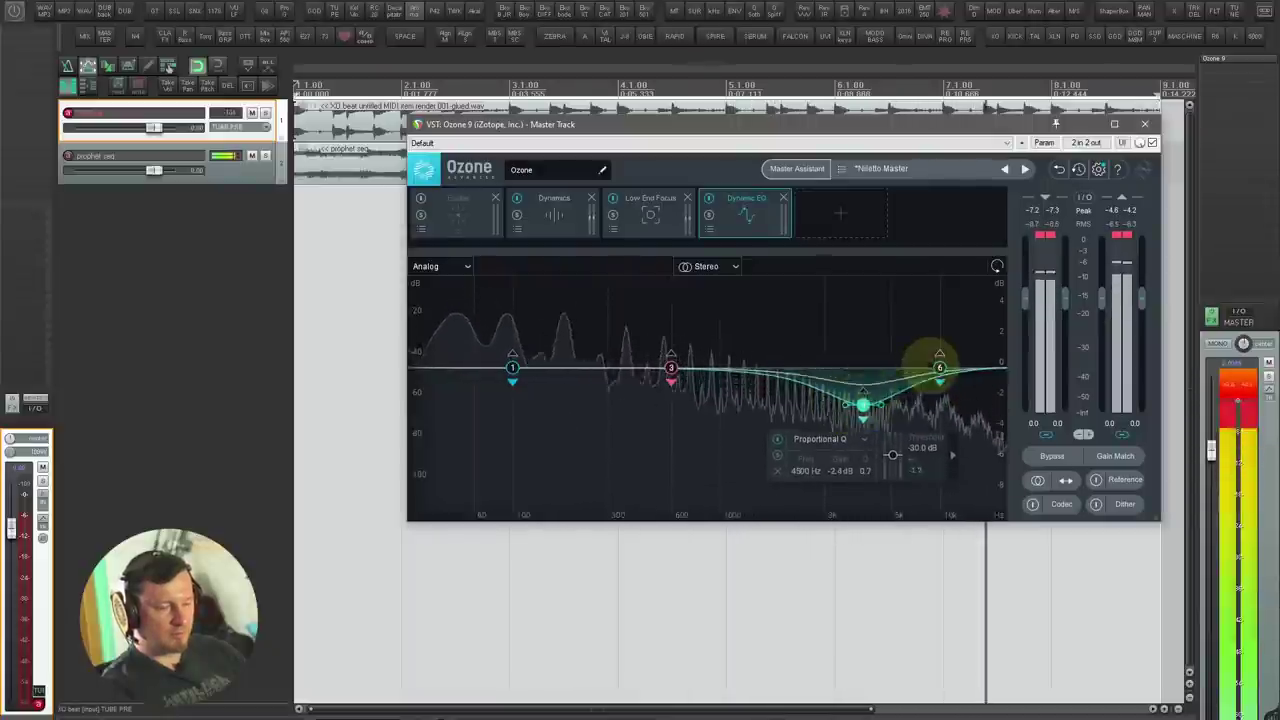
drag(939, 367, 930, 330)
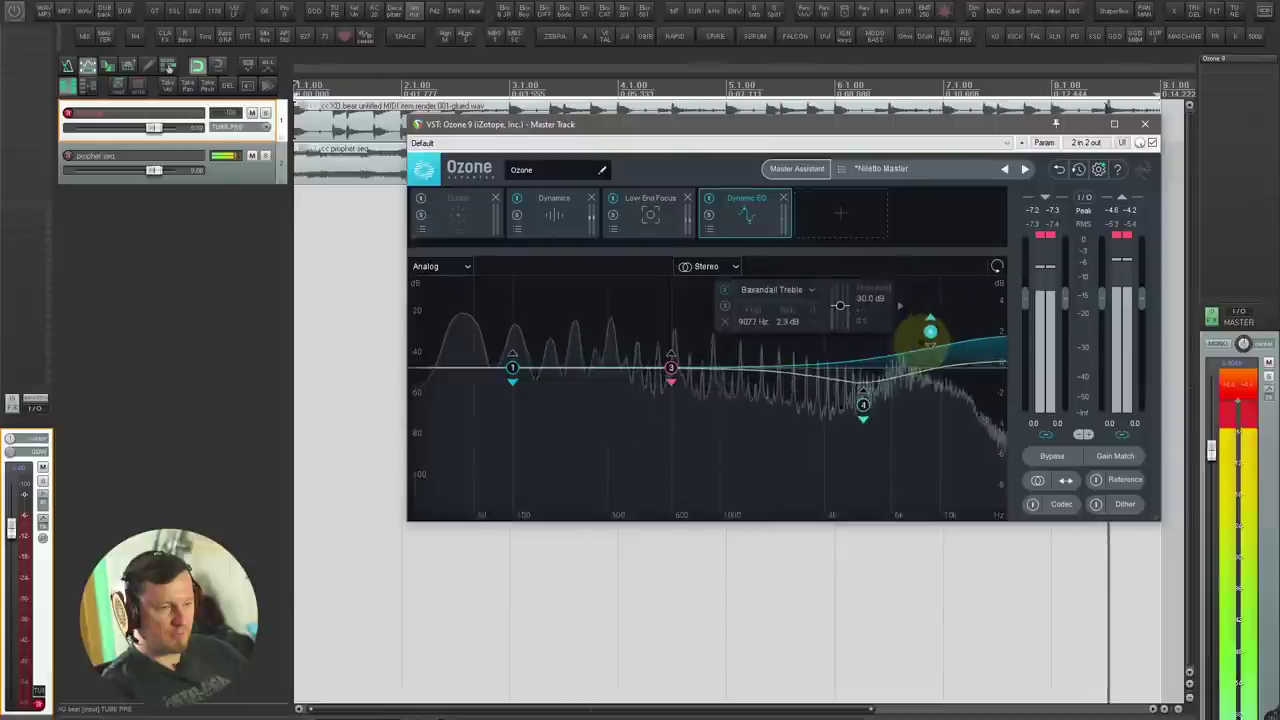
Step: During playback, change Dynamic EQ band 1 to Bell, boost it to about 2.3 dB at 94 Hz, and compare the result with Ozone bypassed
click(512, 368)
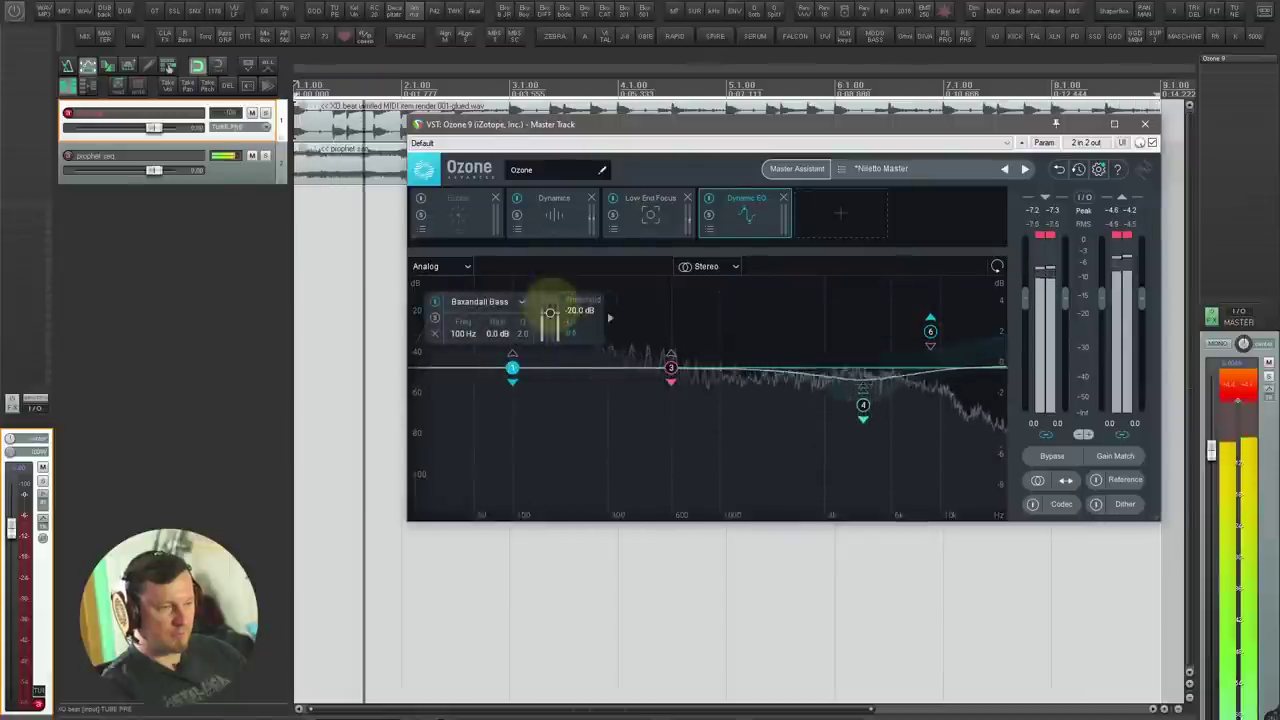
click(480, 301)
click(478, 341)
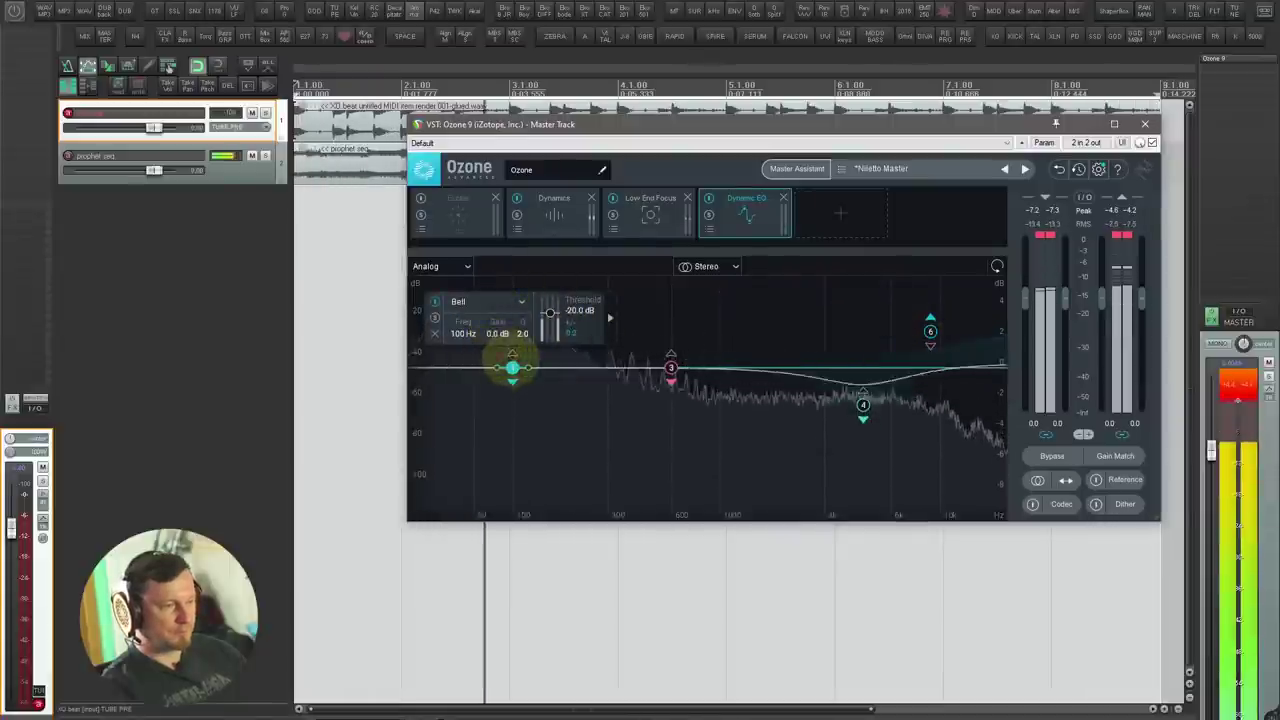
drag(512, 368, 487, 305)
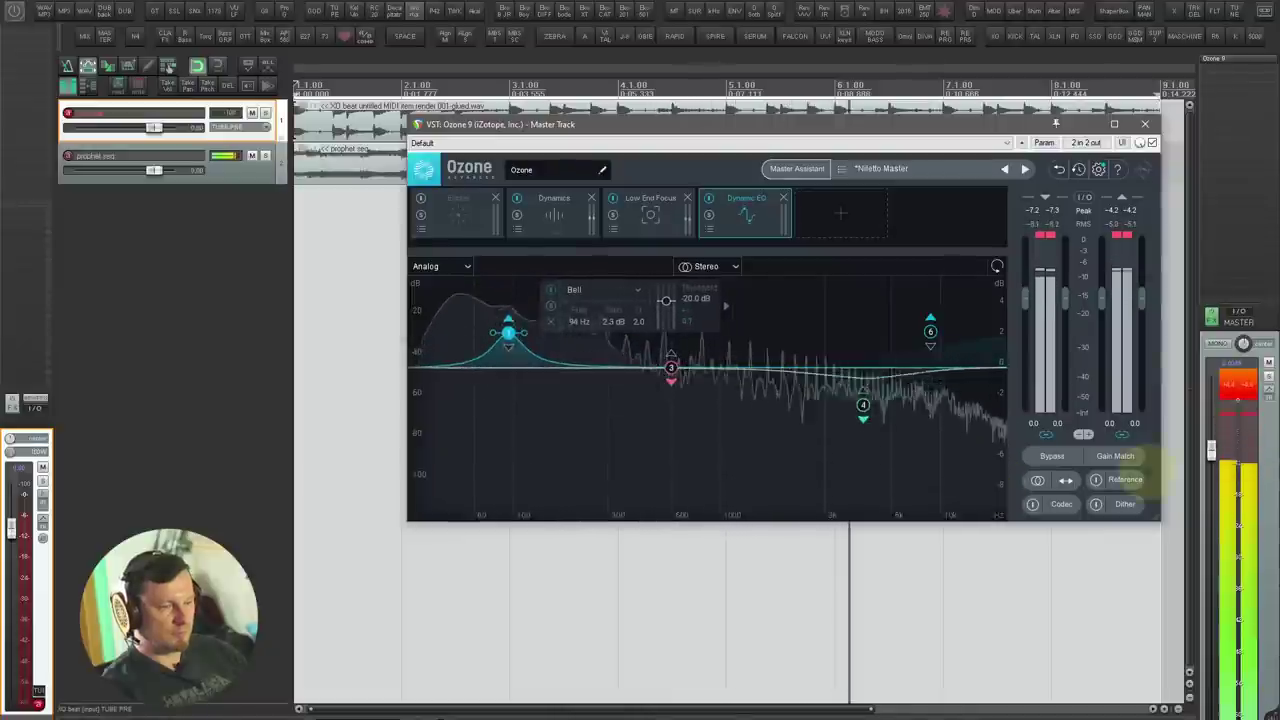
click(1052, 456)
click(1052, 456)
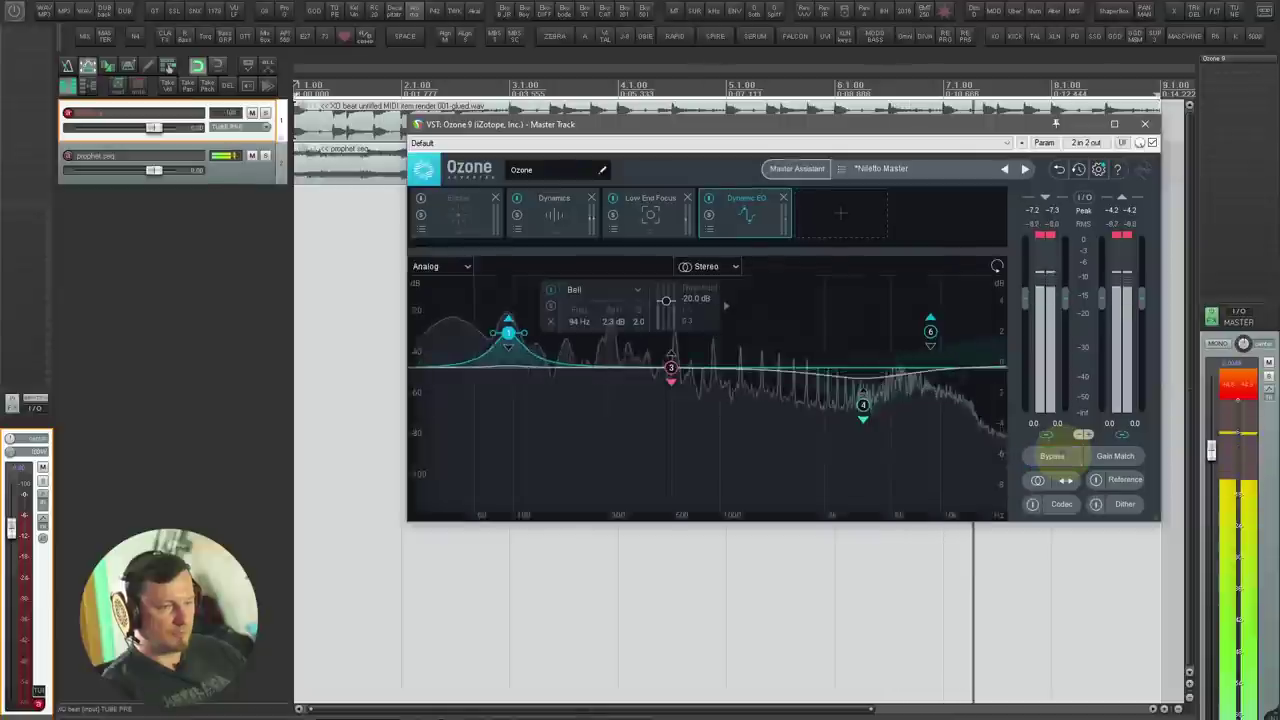
Step: Add an Imager module after Dynamic EQ in the chain and stop playback
click(841, 213)
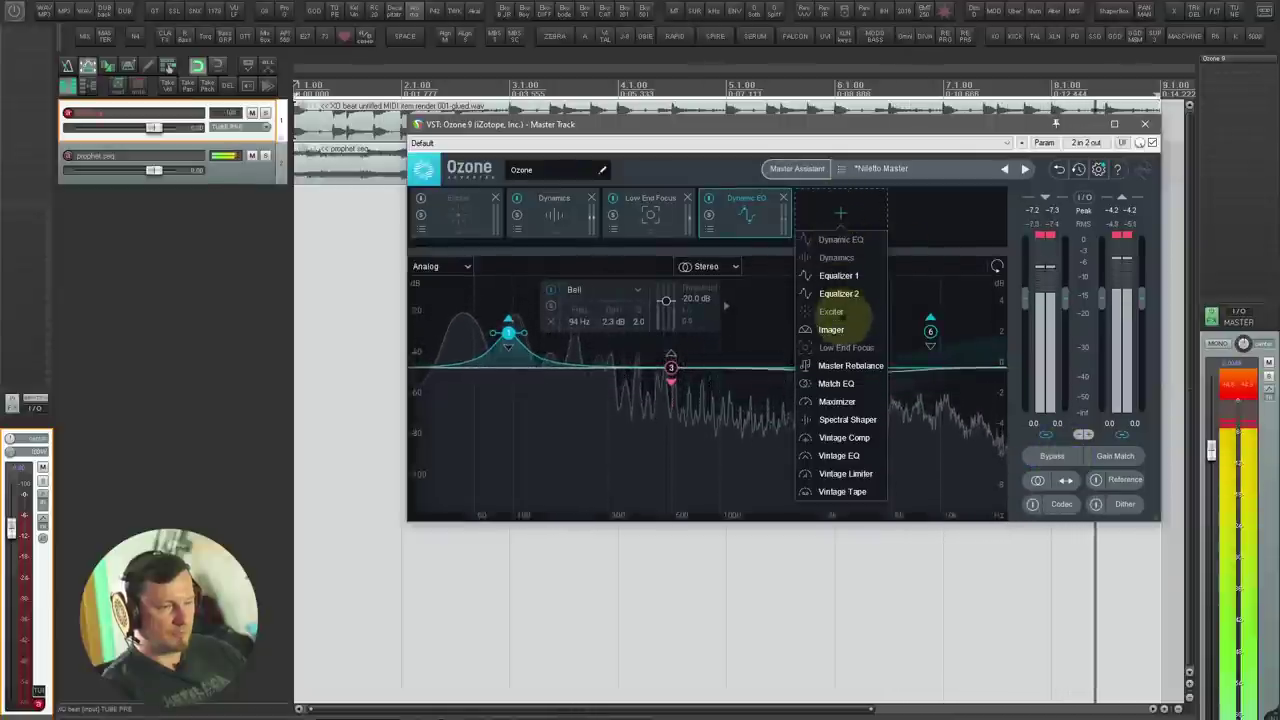
click(831, 329)
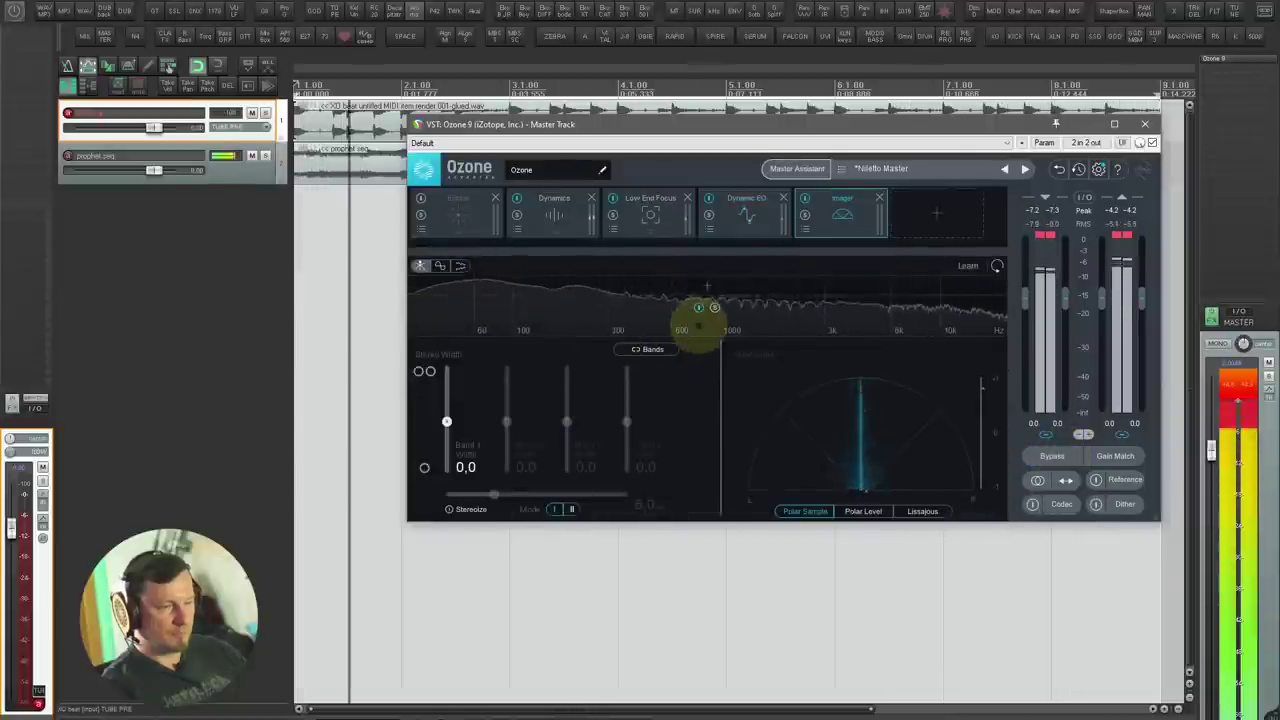
key(space)
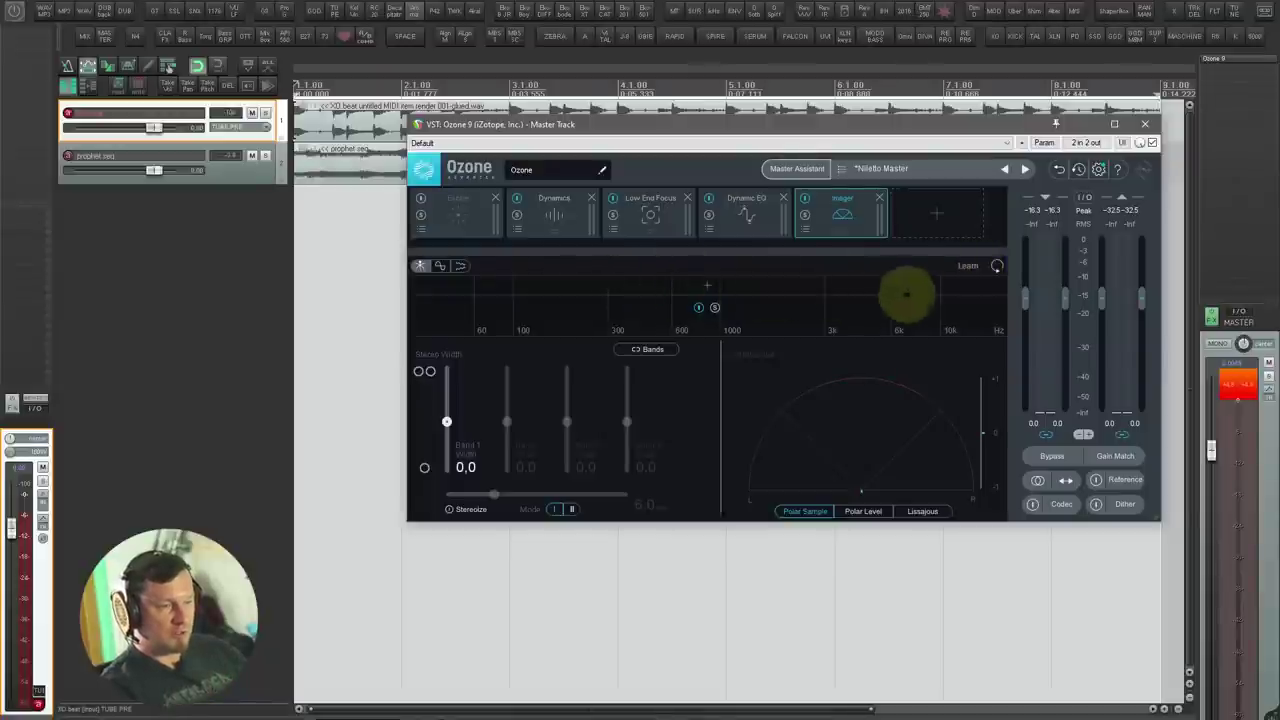
Step: Split the Imager into four bands during playback and use Learn to place the crossover points automatically
key(space)
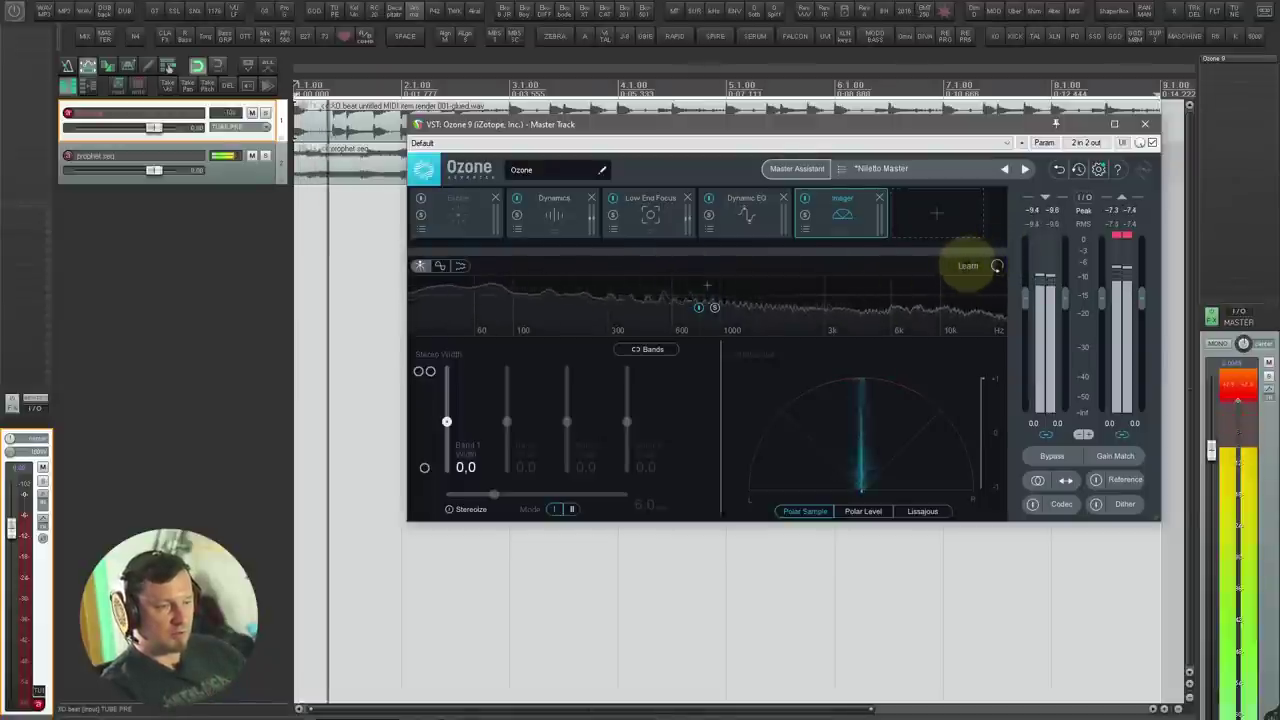
click(640, 287)
click(664, 287)
click(700, 287)
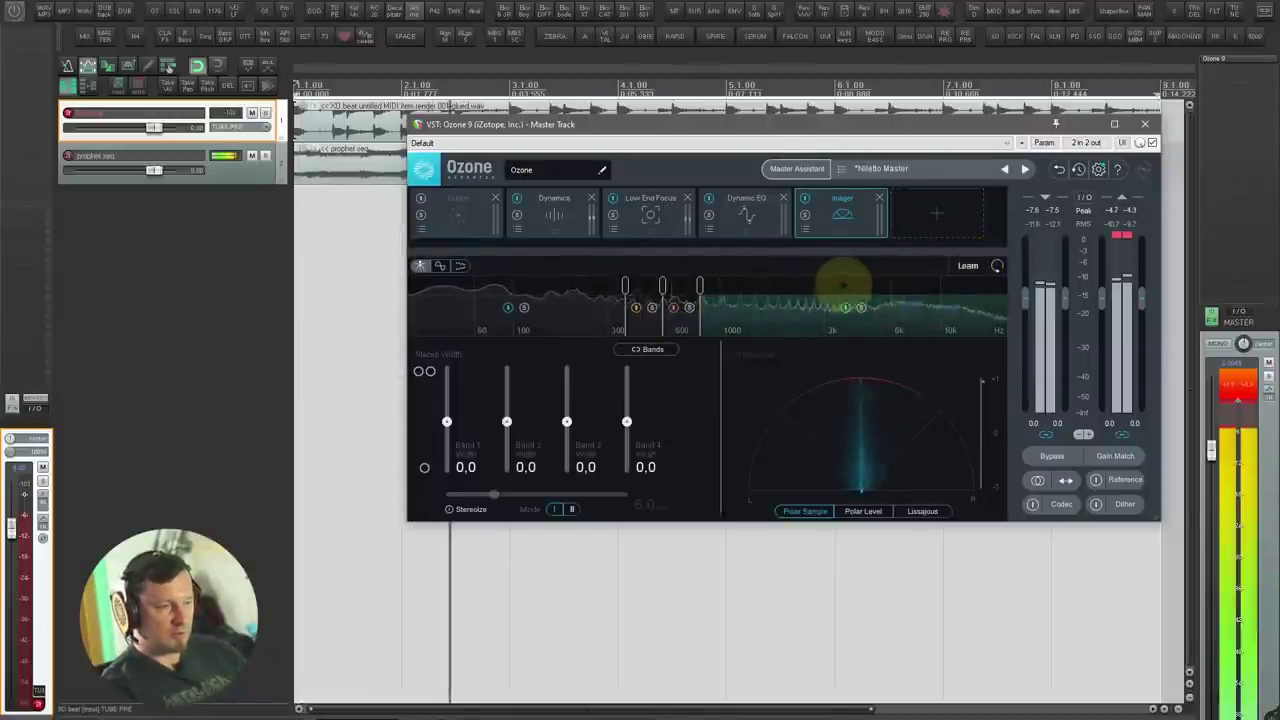
click(970, 267)
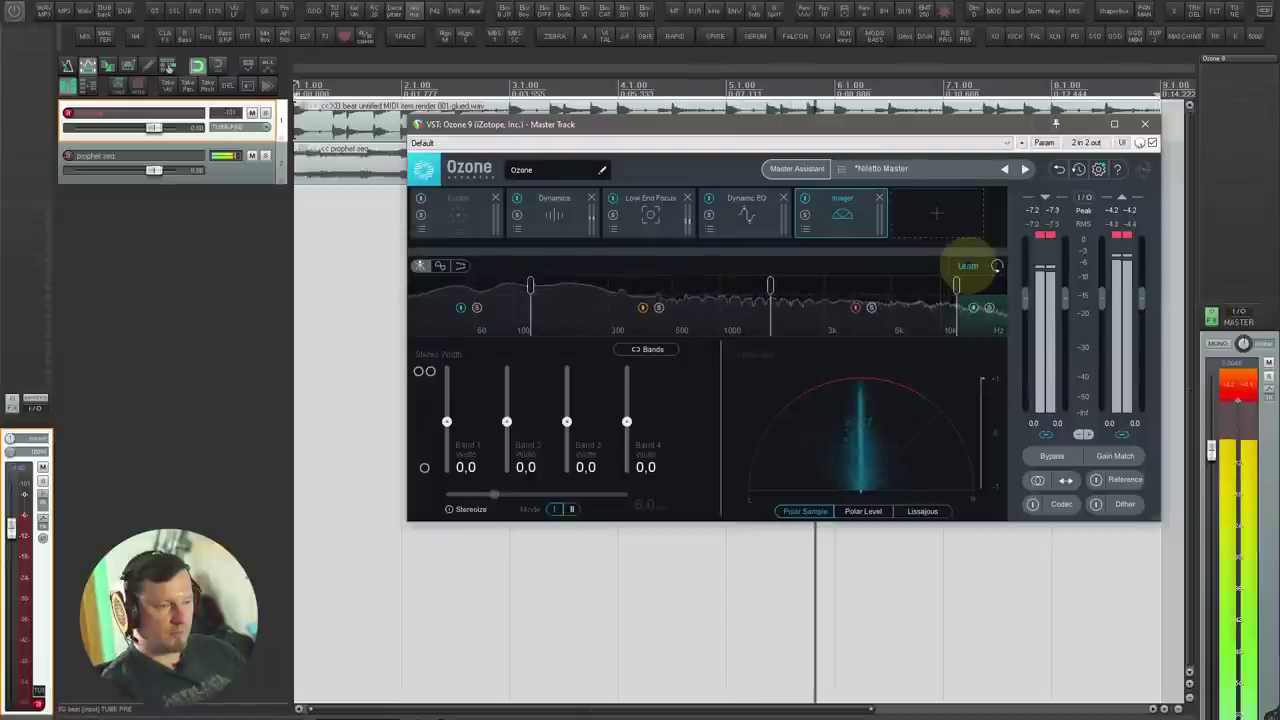
click(968, 266)
key(space)
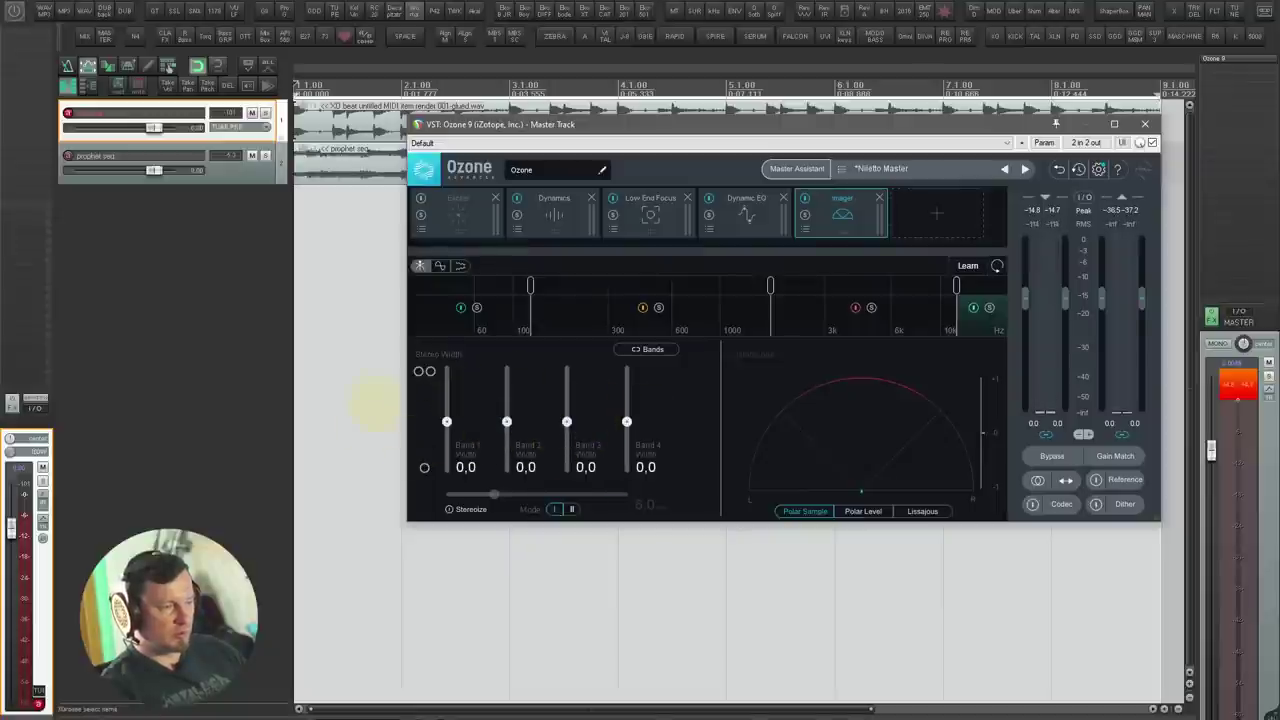
Step: During playback, set the Imager widths to 55.7, 27.8, 64.6 and 49.4 for bands 1 to 4, and compare with Ozone bypassed
key(space)
drag(447, 421, 447, 476)
drag(506, 421, 506, 387)
drag(566, 421, 506, 407)
drag(447, 473, 447, 392)
drag(626, 421, 626, 396)
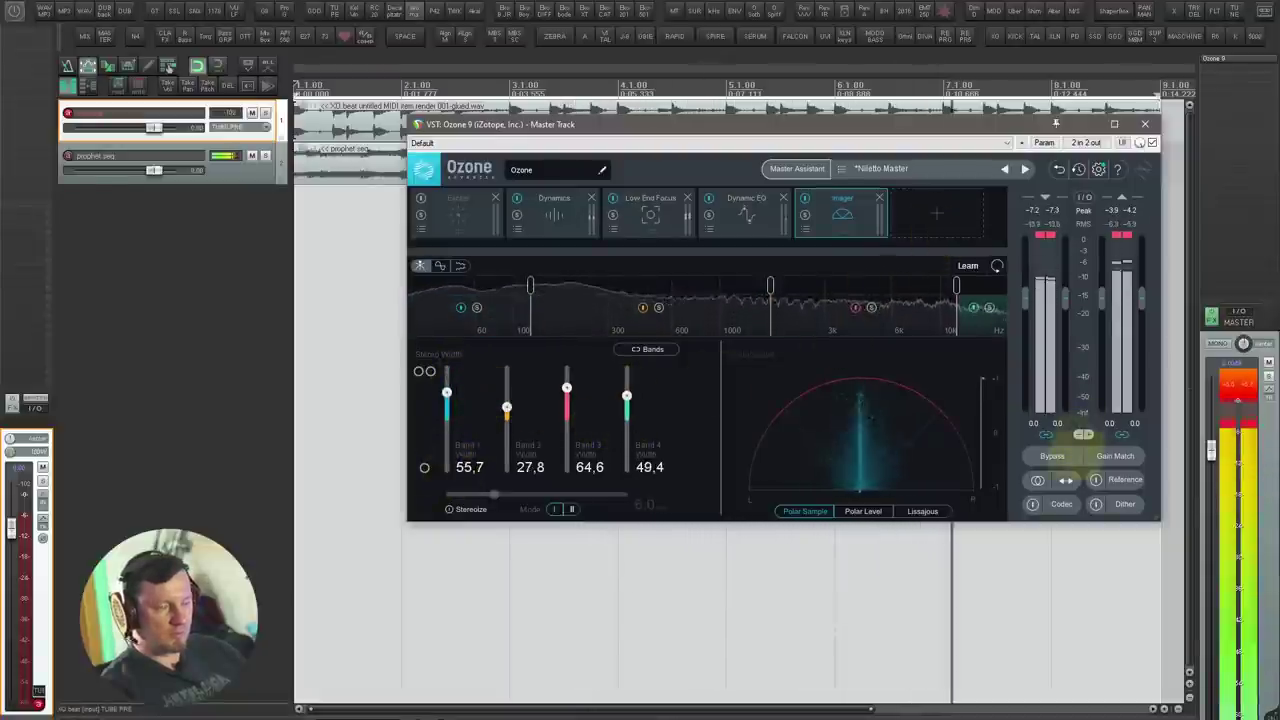
click(1052, 456)
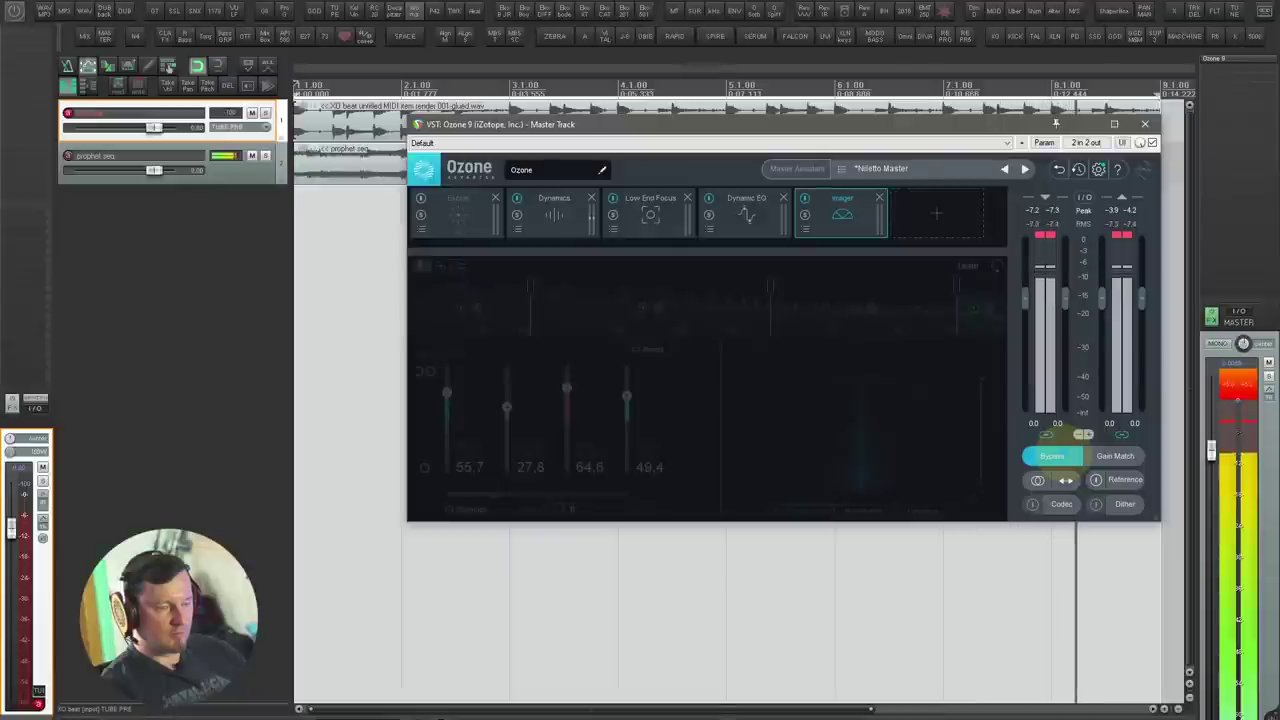
click(1052, 456)
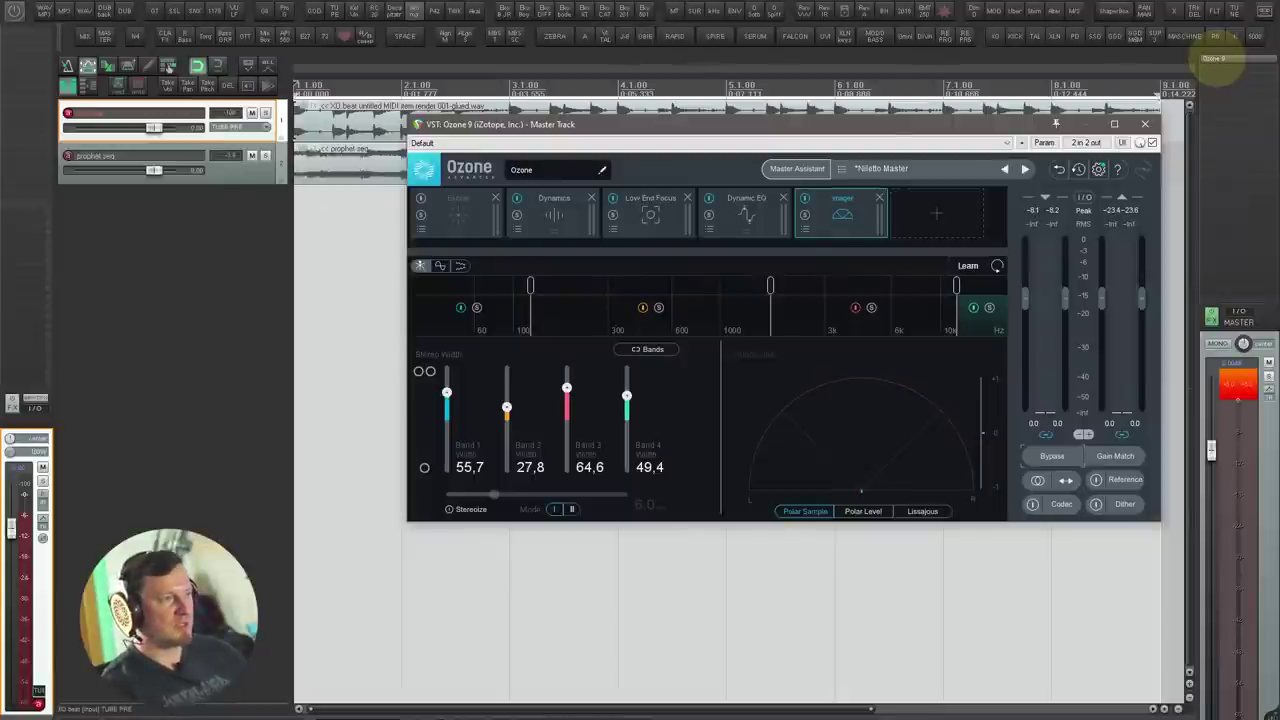
Step: Replace Ozone 9 on the master track with the Sugar (Process.audio) plug-in and move its window over the arrangement
click(1215, 59)
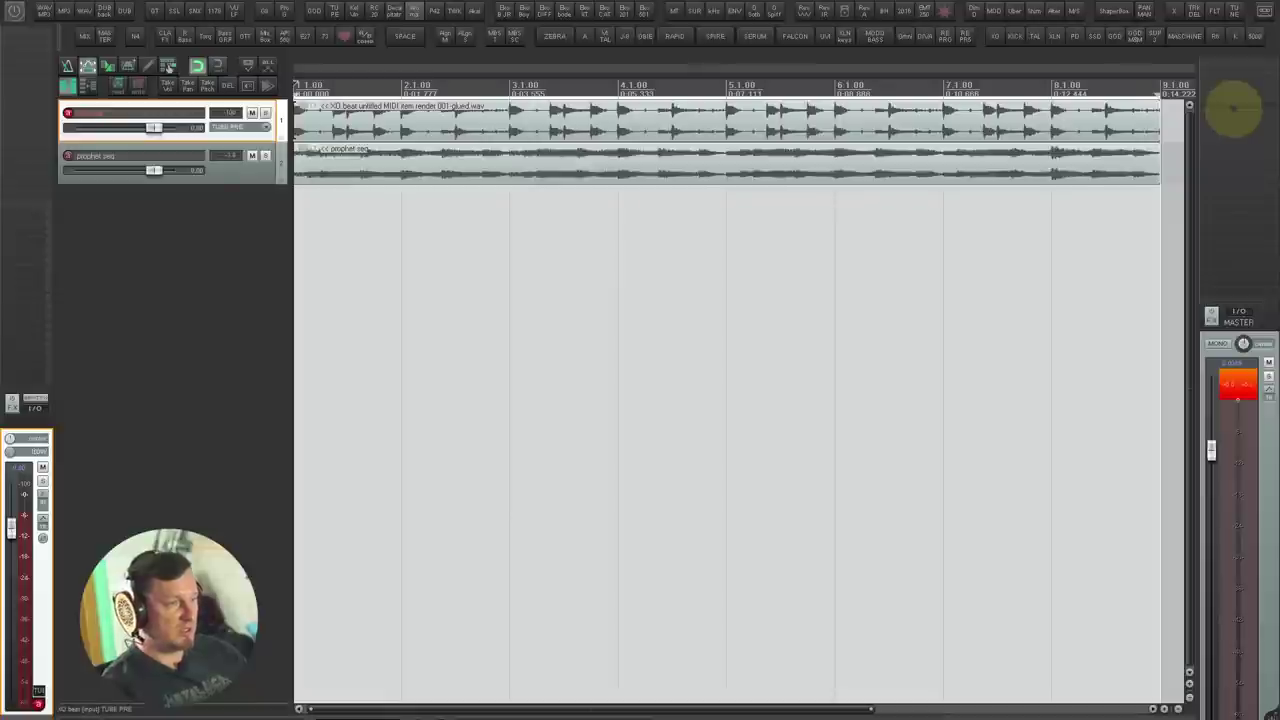
click(1233, 109)
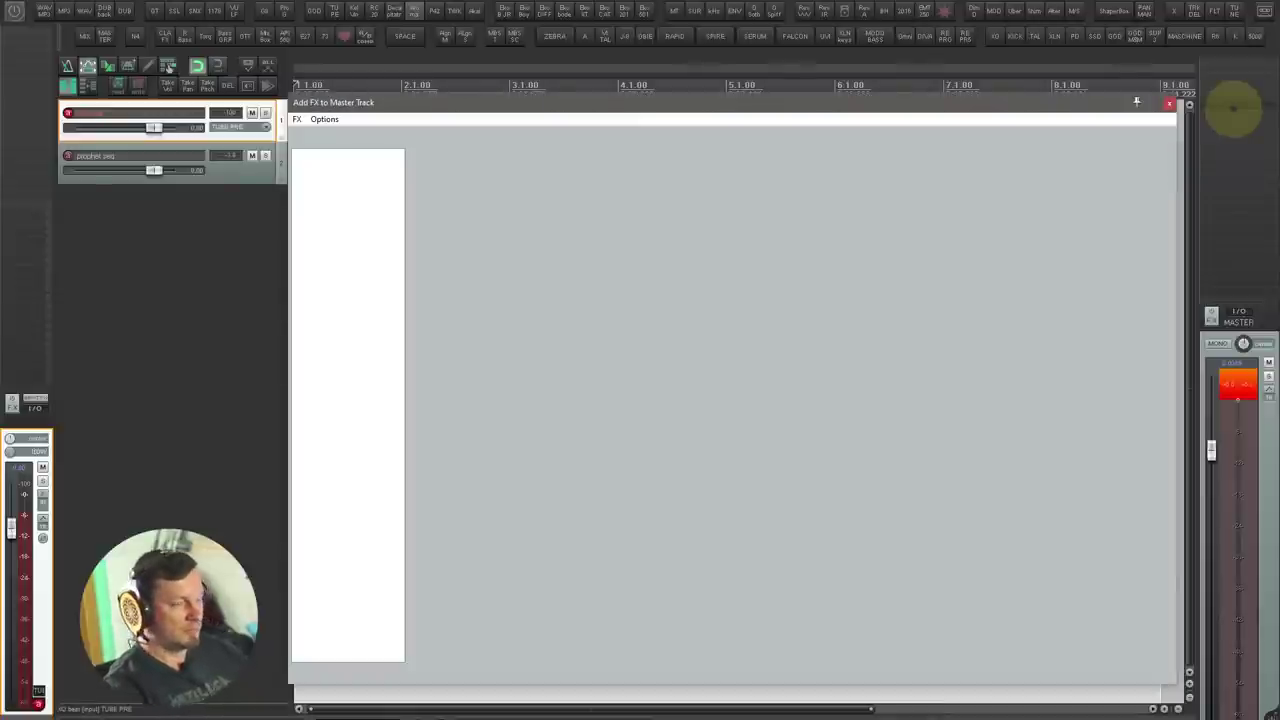
text(sugar)
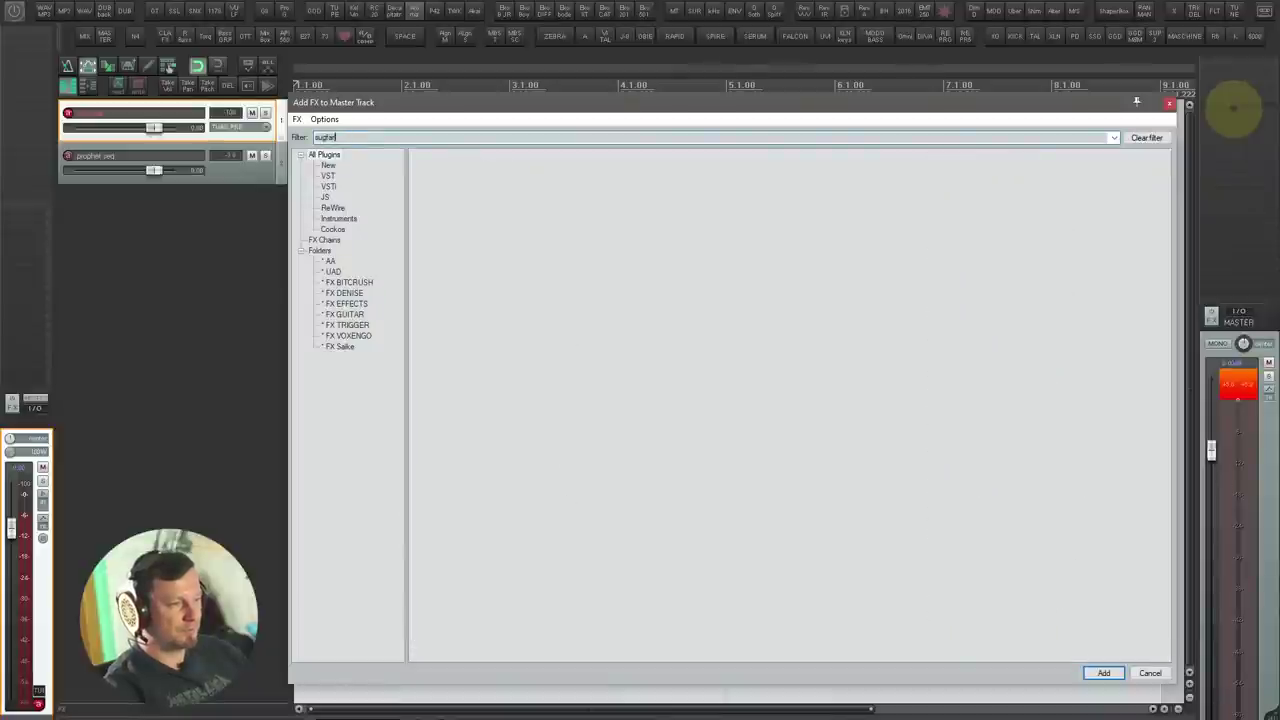
text(a)
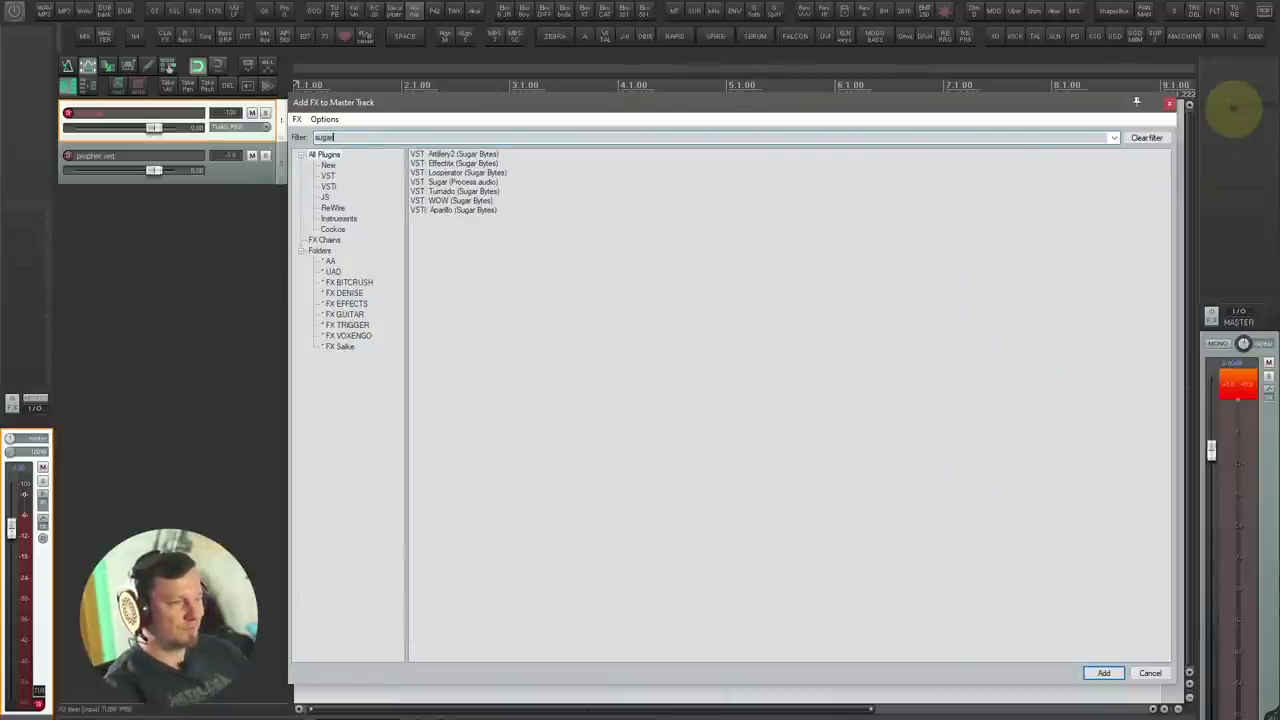
key(Down)
key(Down)
key(Down)
key(Down)
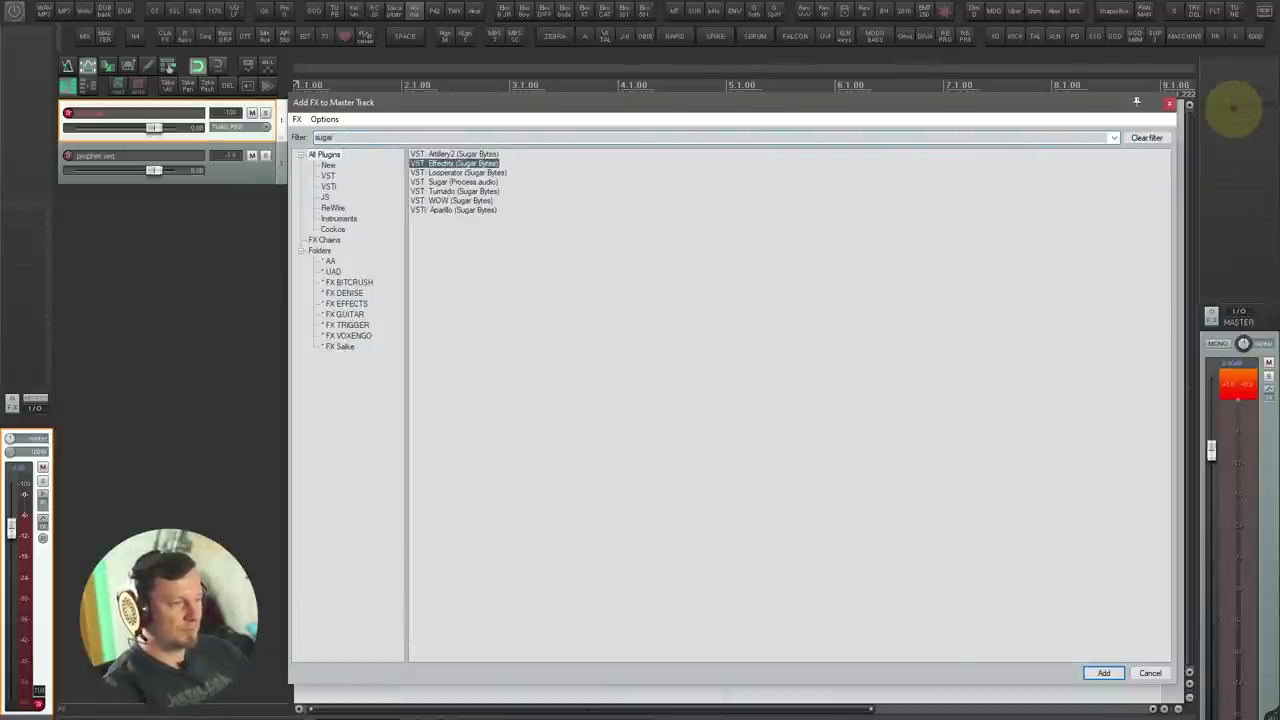
key(Return)
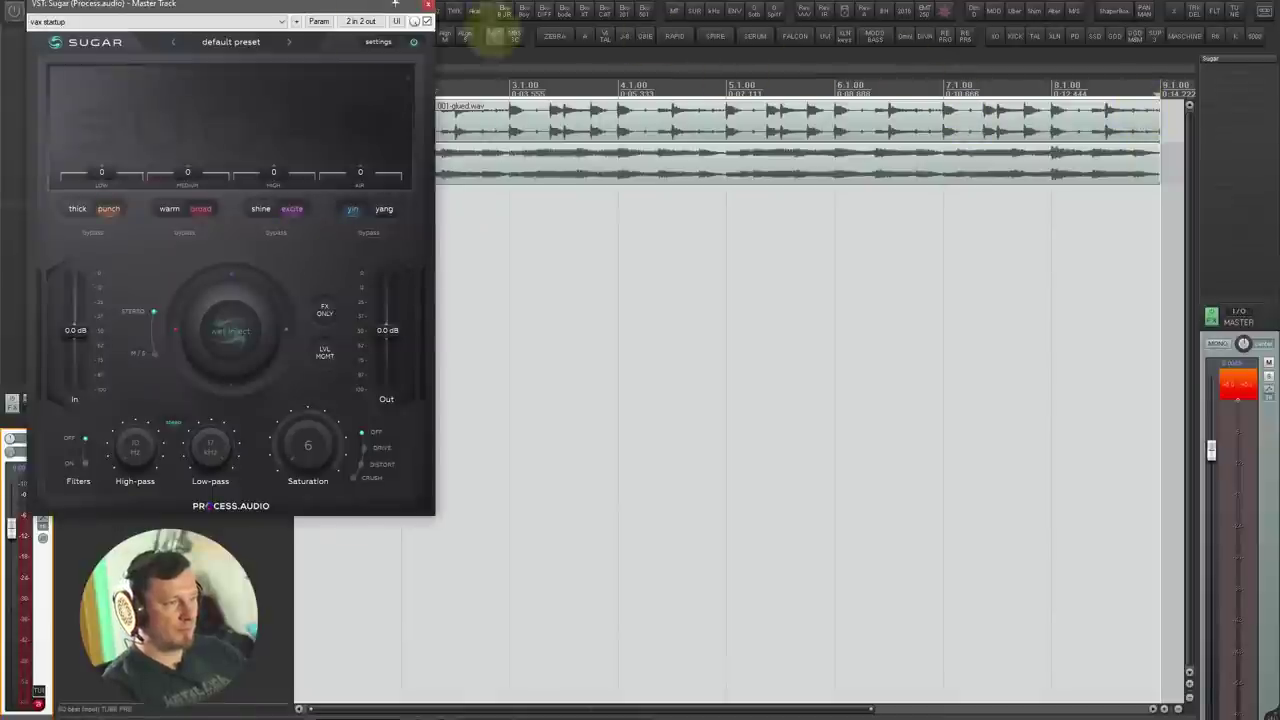
drag(282, 5, 954, 102)
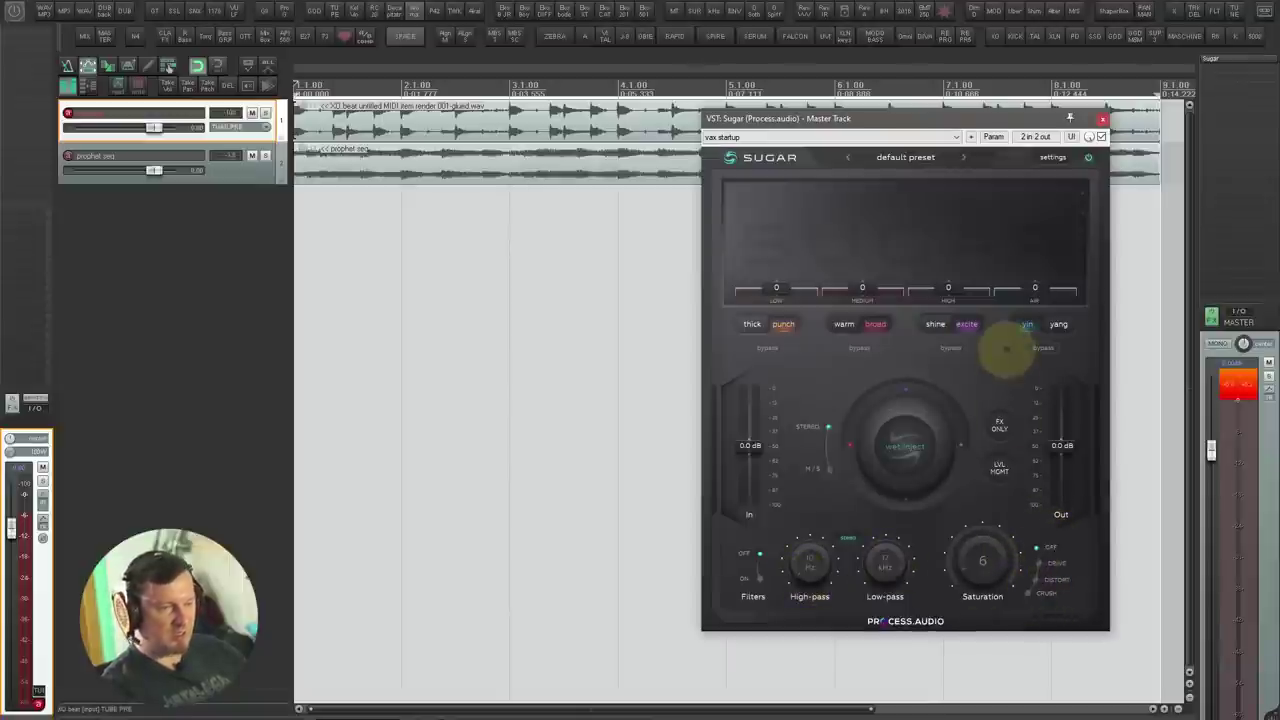
Step: During playback, raise Sugar's bands to Low 32, Medium 35, High 40 and Air 32, using the wet inject control for the final amounts
key(space)
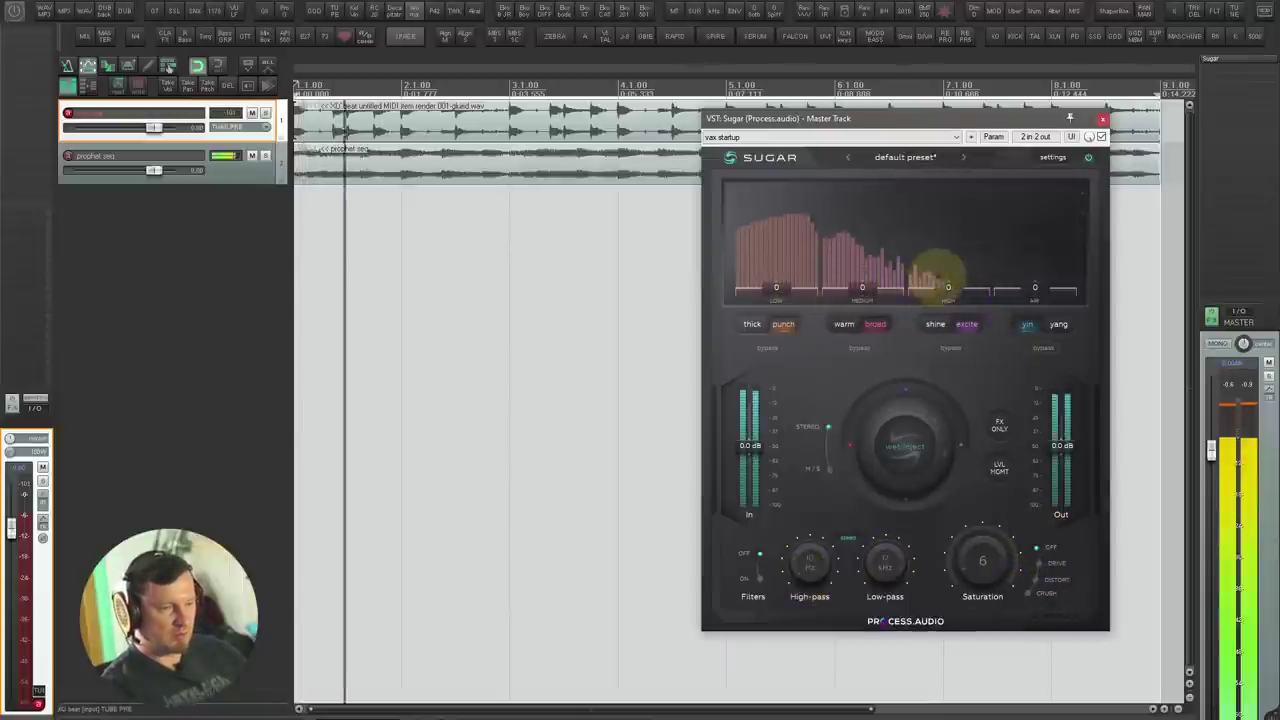
drag(944, 284, 940, 215)
drag(857, 286, 868, 232)
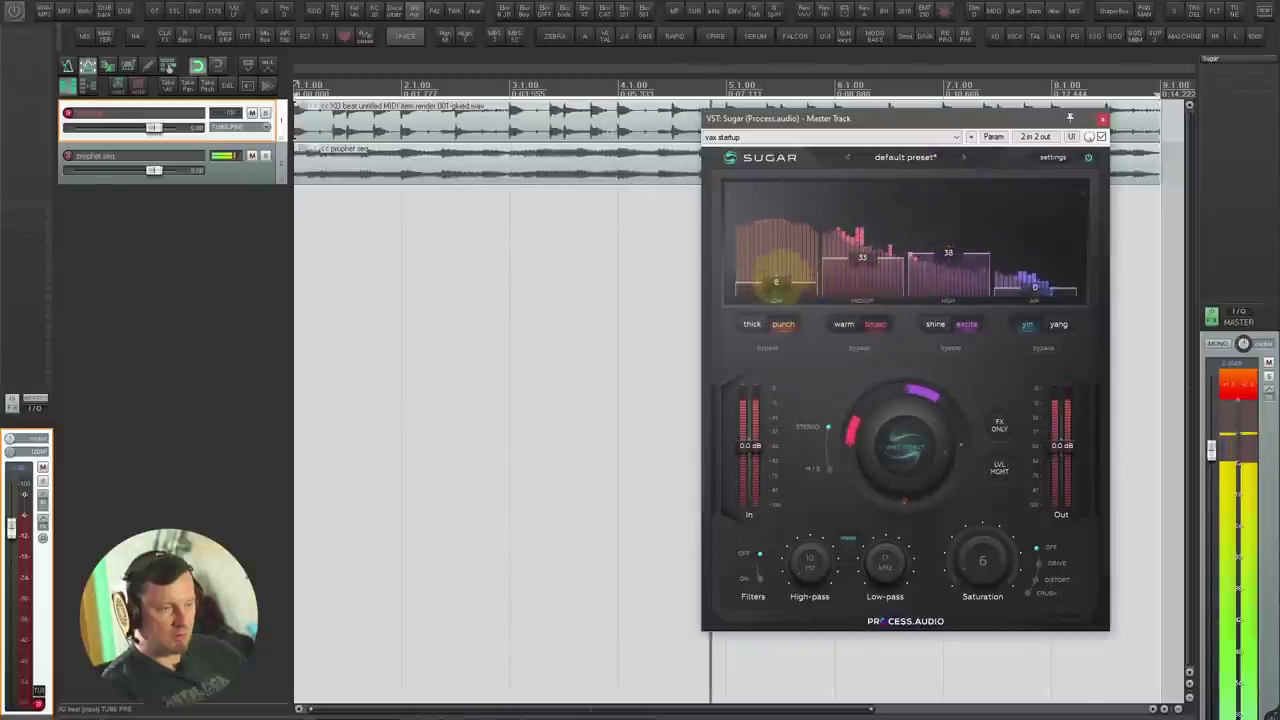
drag(781, 284, 793, 209)
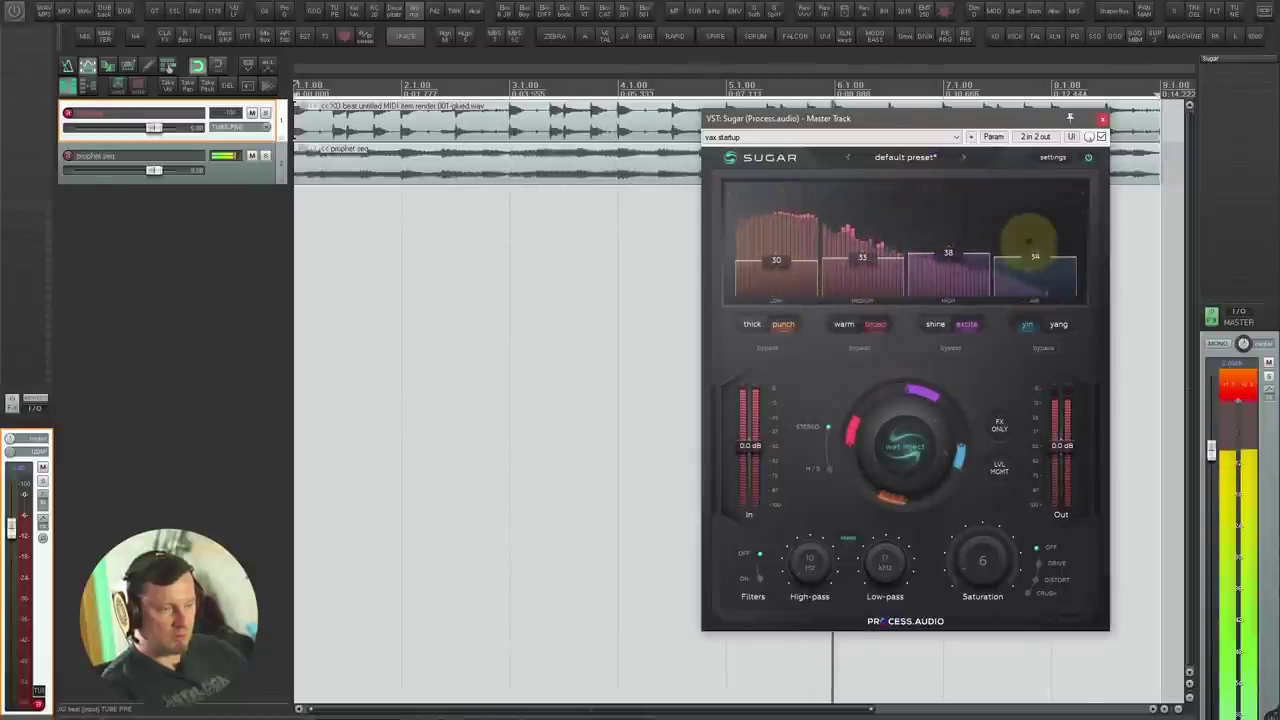
drag(1028, 240, 1036, 300)
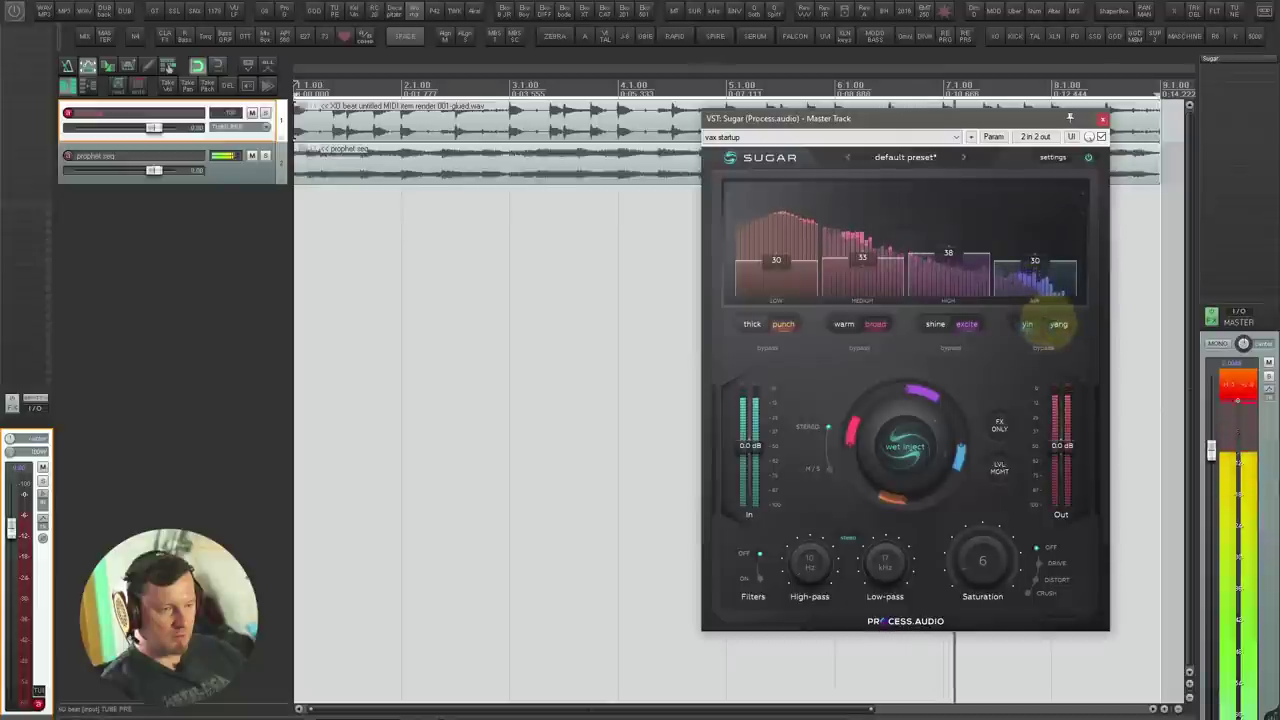
mouse_move(920, 411)
mouse_down()
mouse_move(919, 434)
mouse_move(913, 390)
mouse_up()
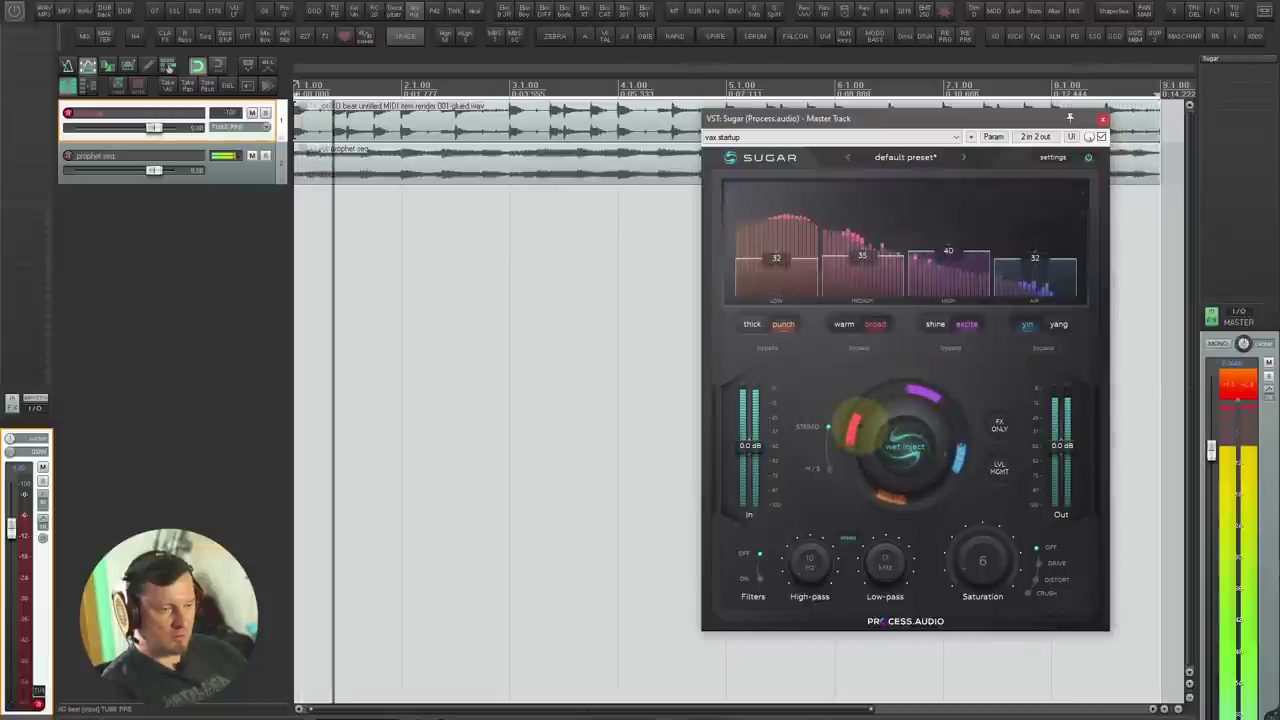
Step: Switch Sugar to M/S mode and, during playback, set the side bands to Low 88, Medium 80 and High 52, and both Air bands to 22
key(space)
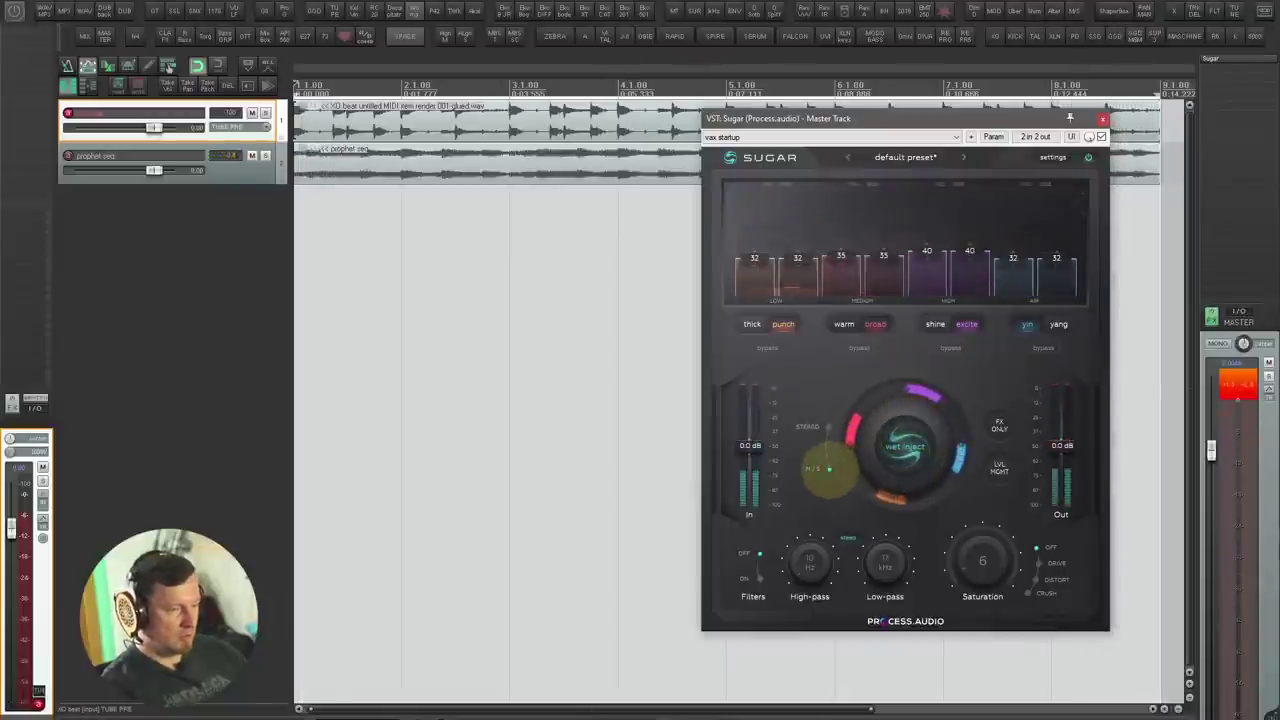
key(space)
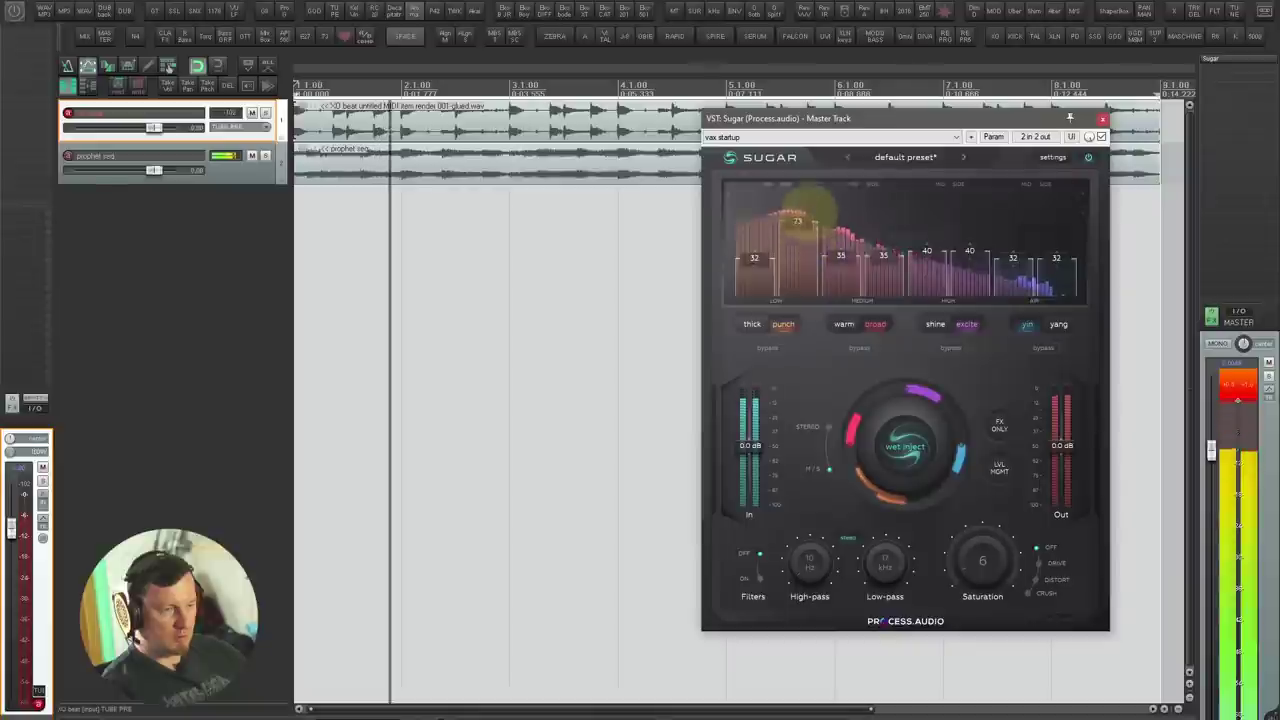
drag(808, 212, 806, 198)
drag(882, 240, 884, 196)
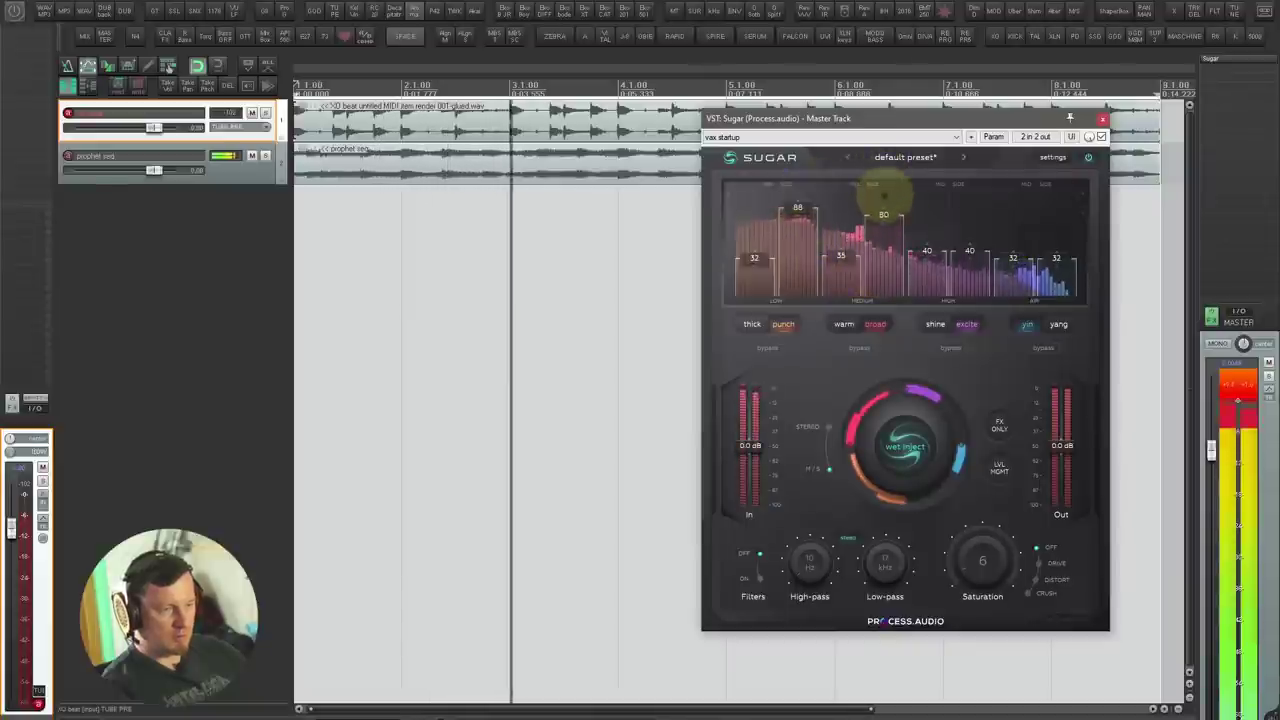
drag(964, 246, 1020, 280)
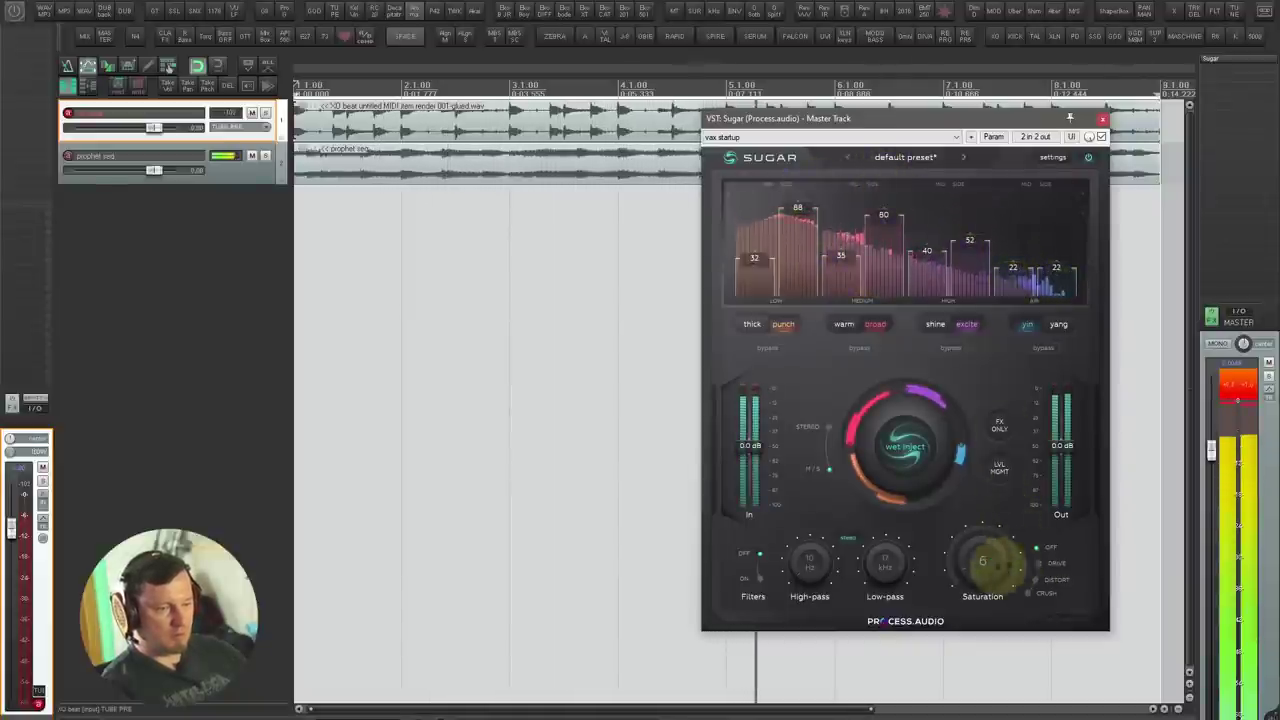
Step: Try Sugar's saturation in Drive mode at 52, and settle on Distort mode with an amount of 18
drag(983, 562, 980, 477)
click(1040, 563)
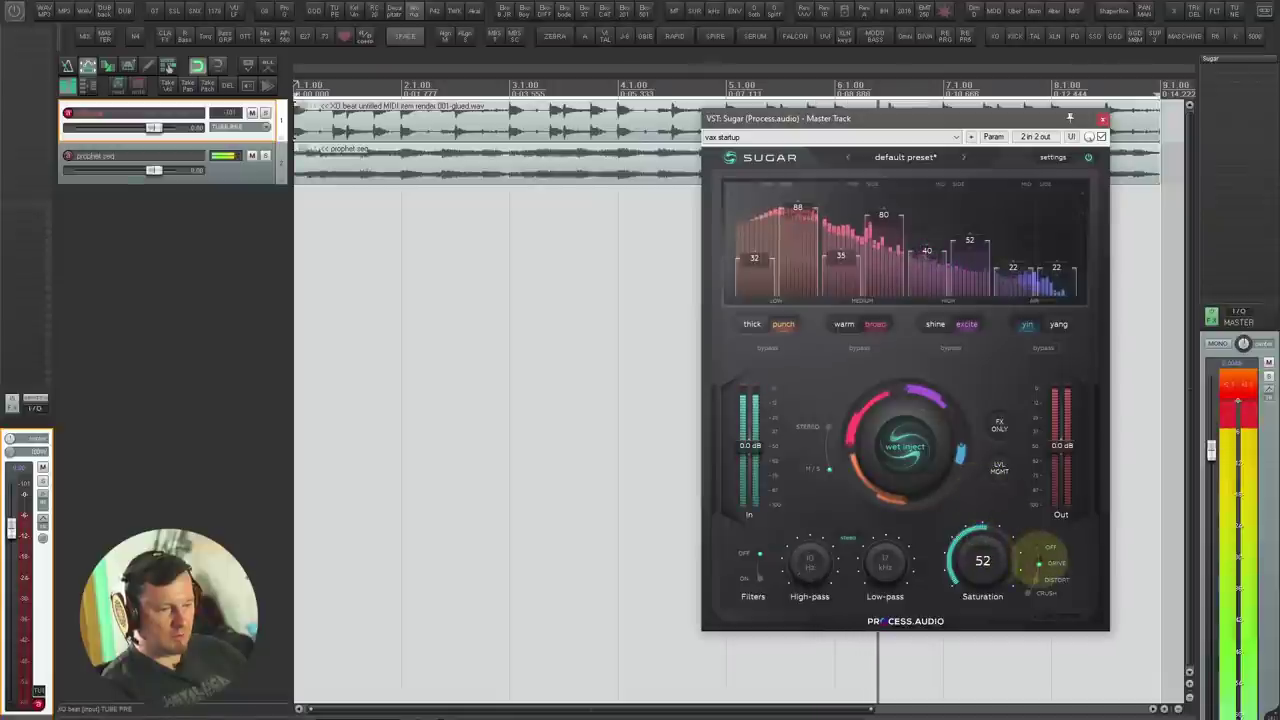
click(1045, 580)
drag(994, 566, 995, 614)
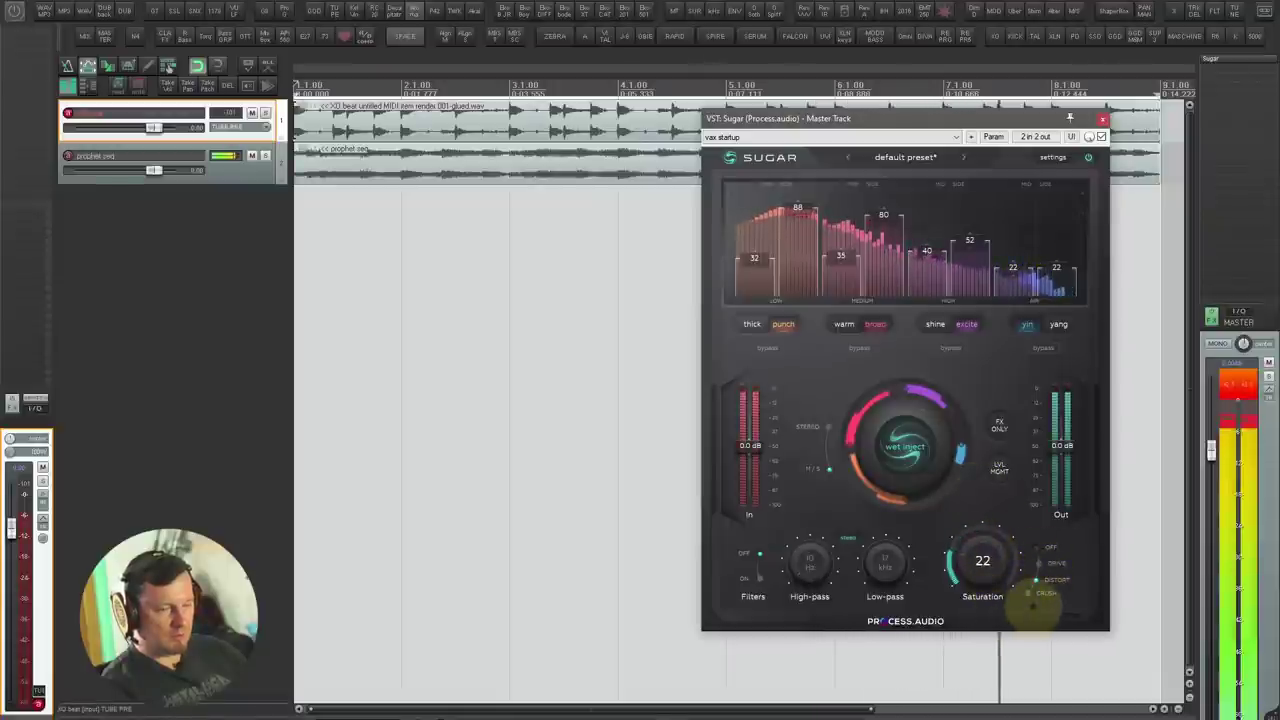
drag(990, 550, 988, 563)
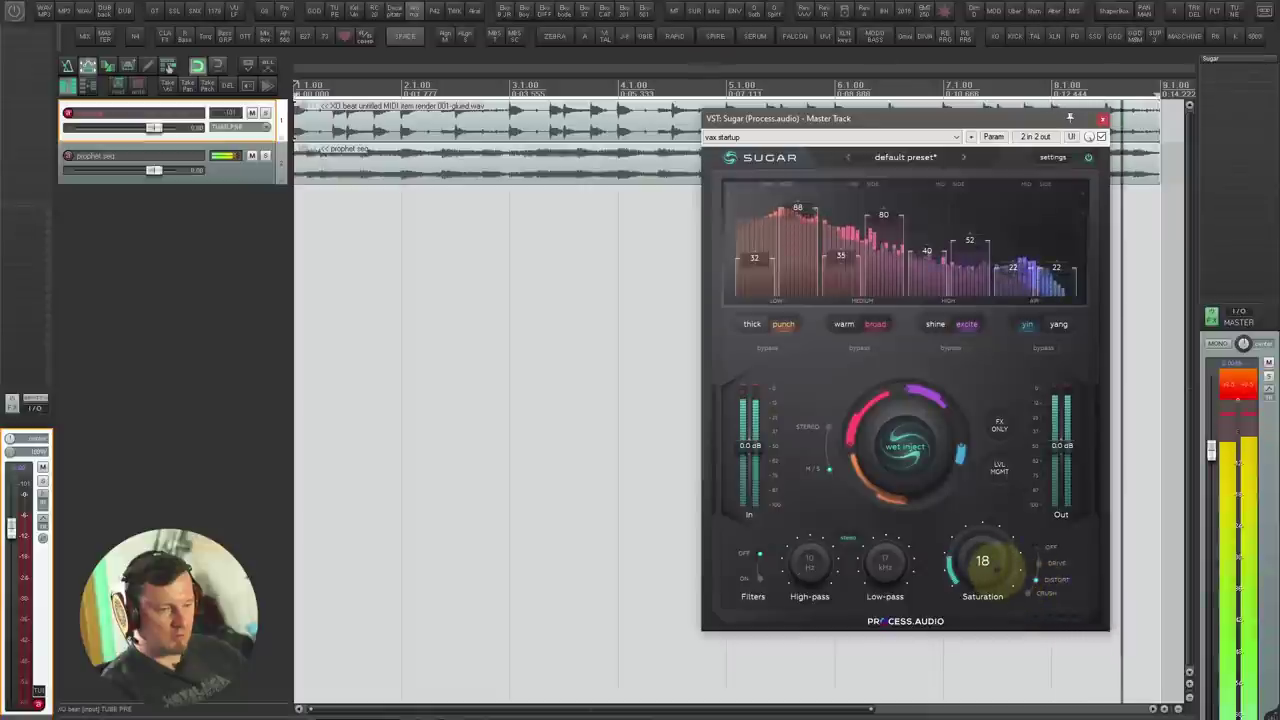
Step: Turn on Sugar's filters with the low-pass at 14 kHz, and lower all band amounts, bringing Air to mid 4 and side 6
mouse_move(897, 557)
mouse_down()
mouse_move(906, 623)
mouse_move(888, 558)
mouse_up()
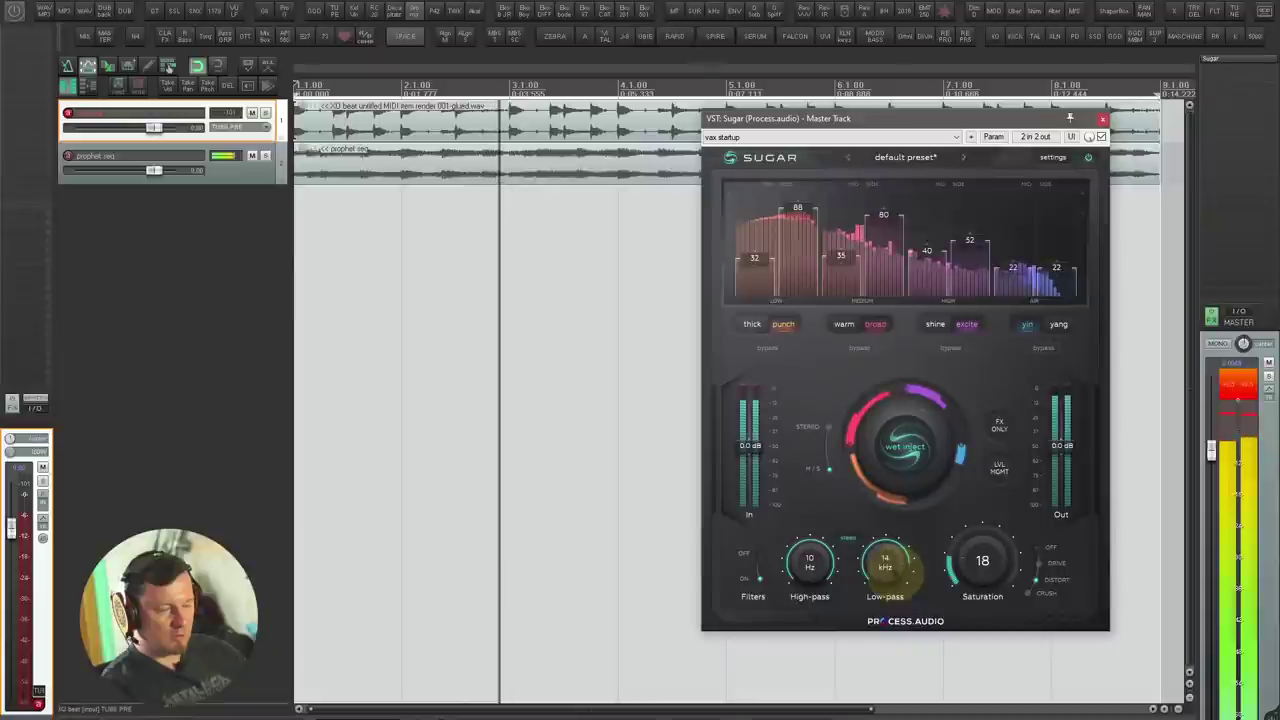
drag(1018, 272, 1022, 278)
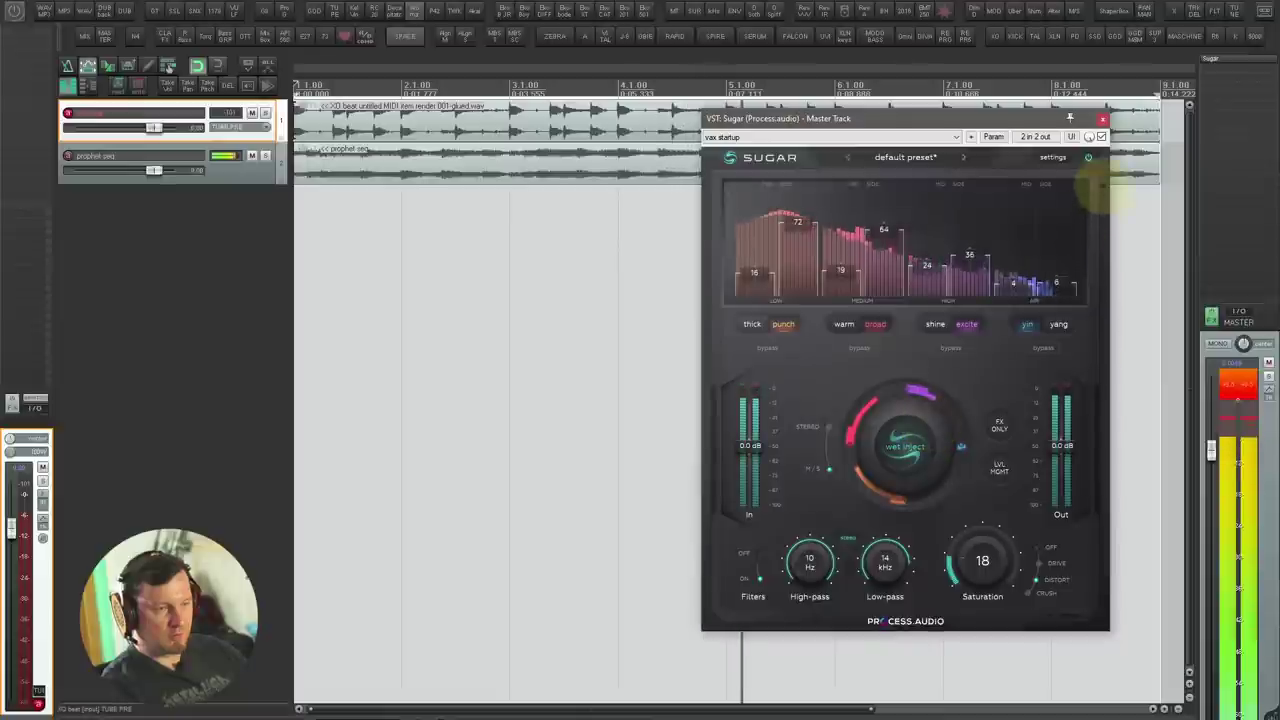
Step: Compare the mix with Sugar bypassed and active, ending with playback stopped and Sugar removed from the master track
click(1088, 157)
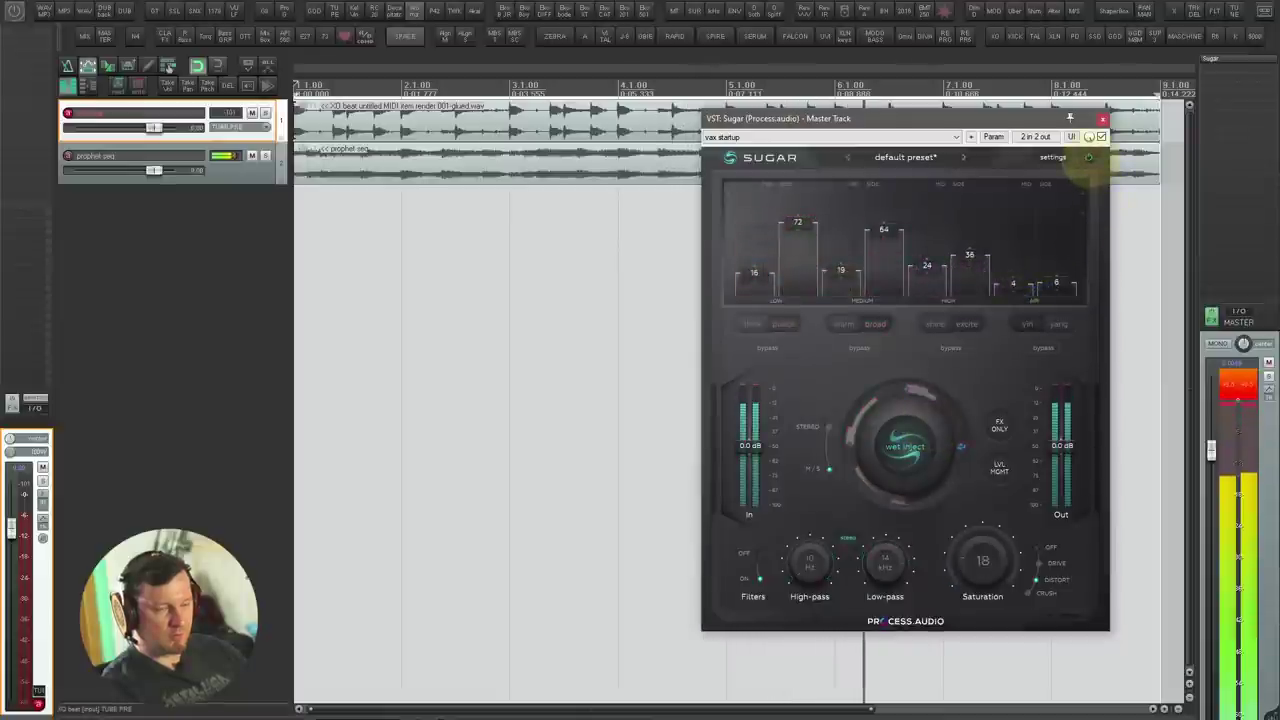
click(1088, 157)
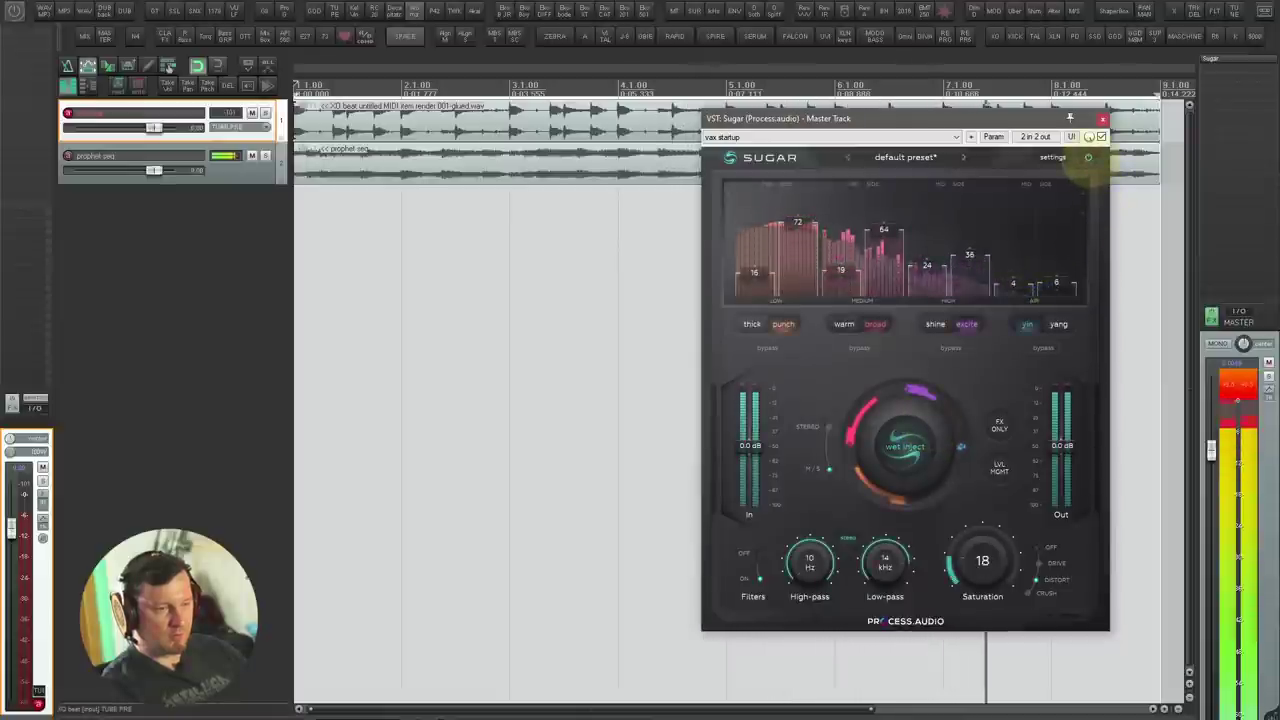
key(space)
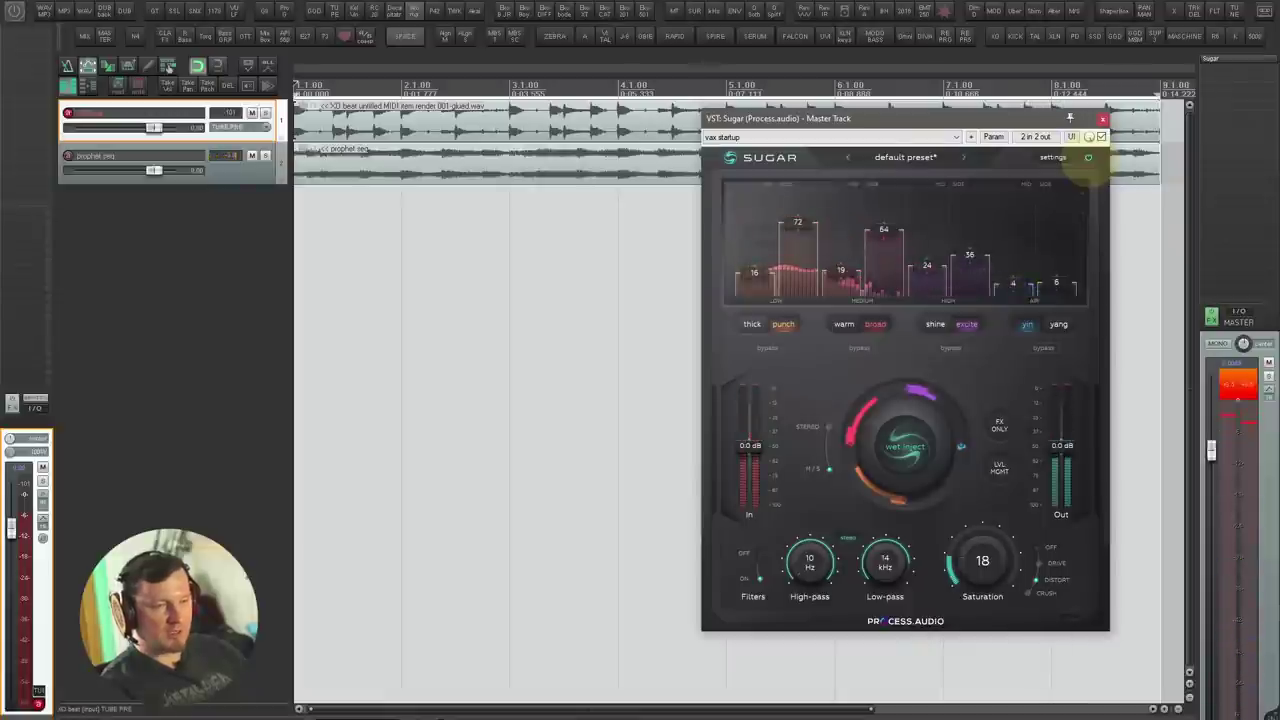
click(1215, 38)
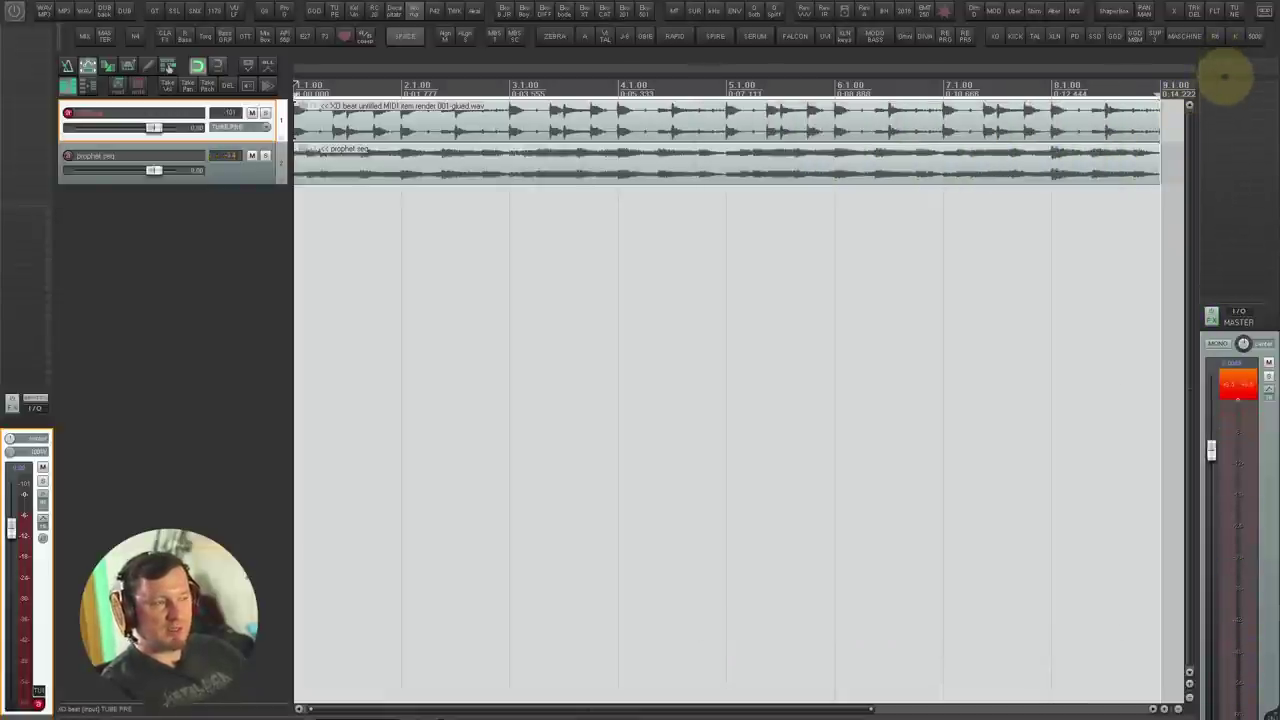
Step: Add the VST3 version of Vitamin Stereo (Waves) to the master track and place its window clear of the track controls
click(1225, 78)
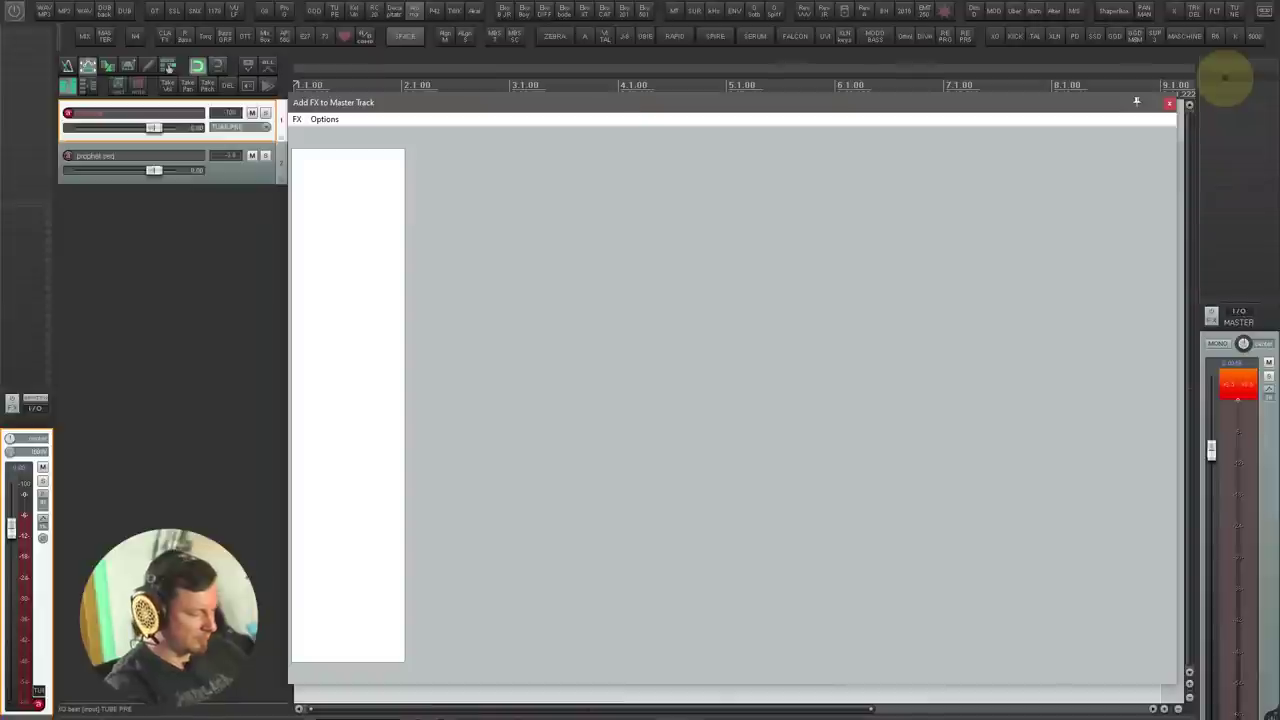
text(vitam)
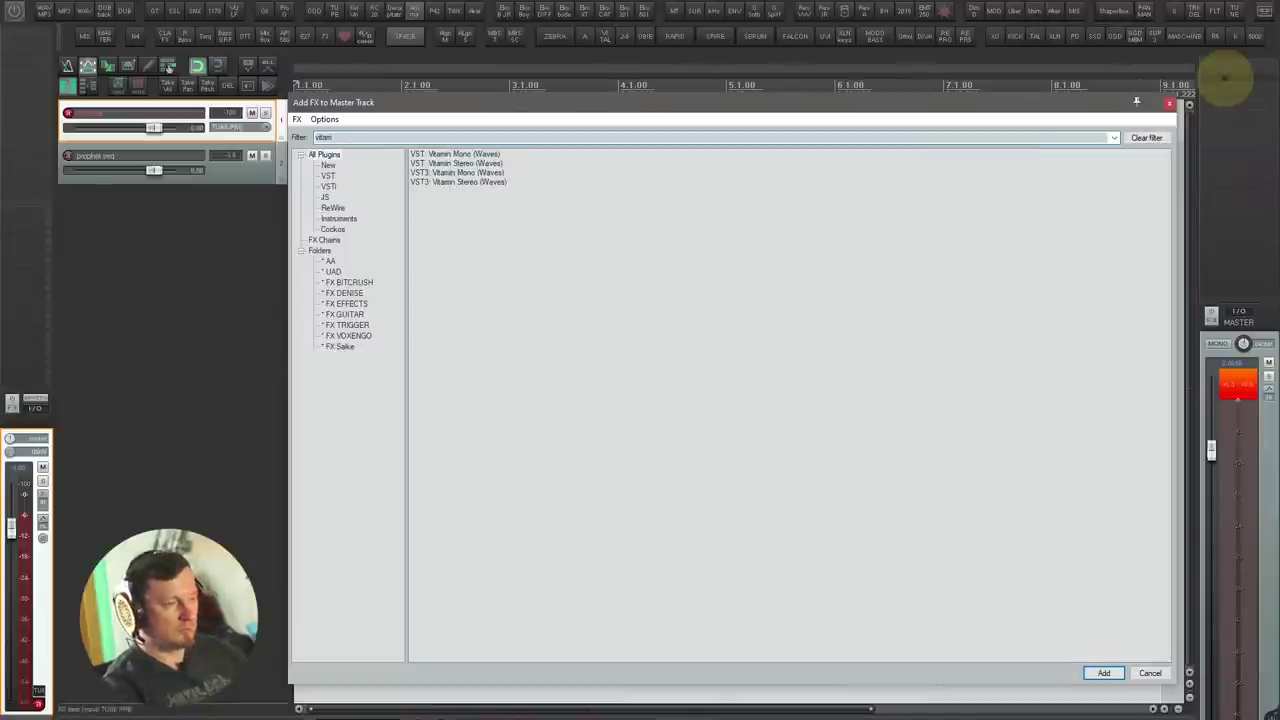
key(Down)
key(Down)
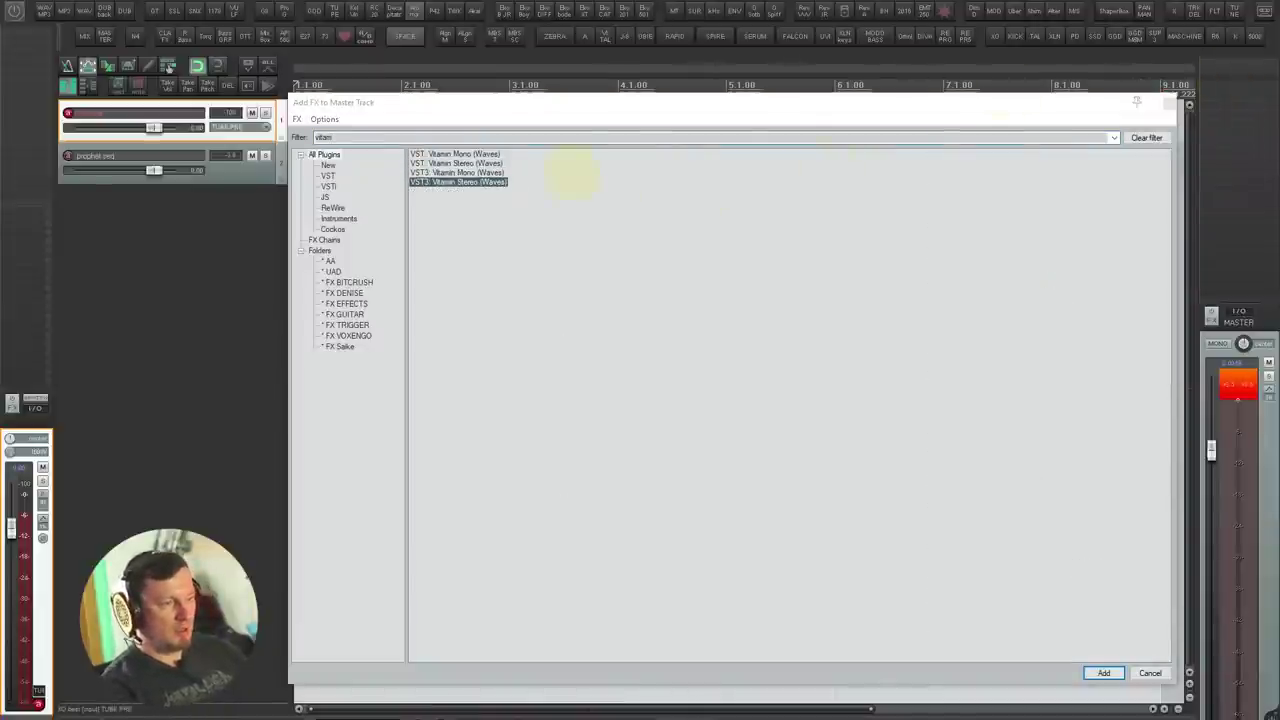
key(Return)
drag(440, 339, 1067, 118)
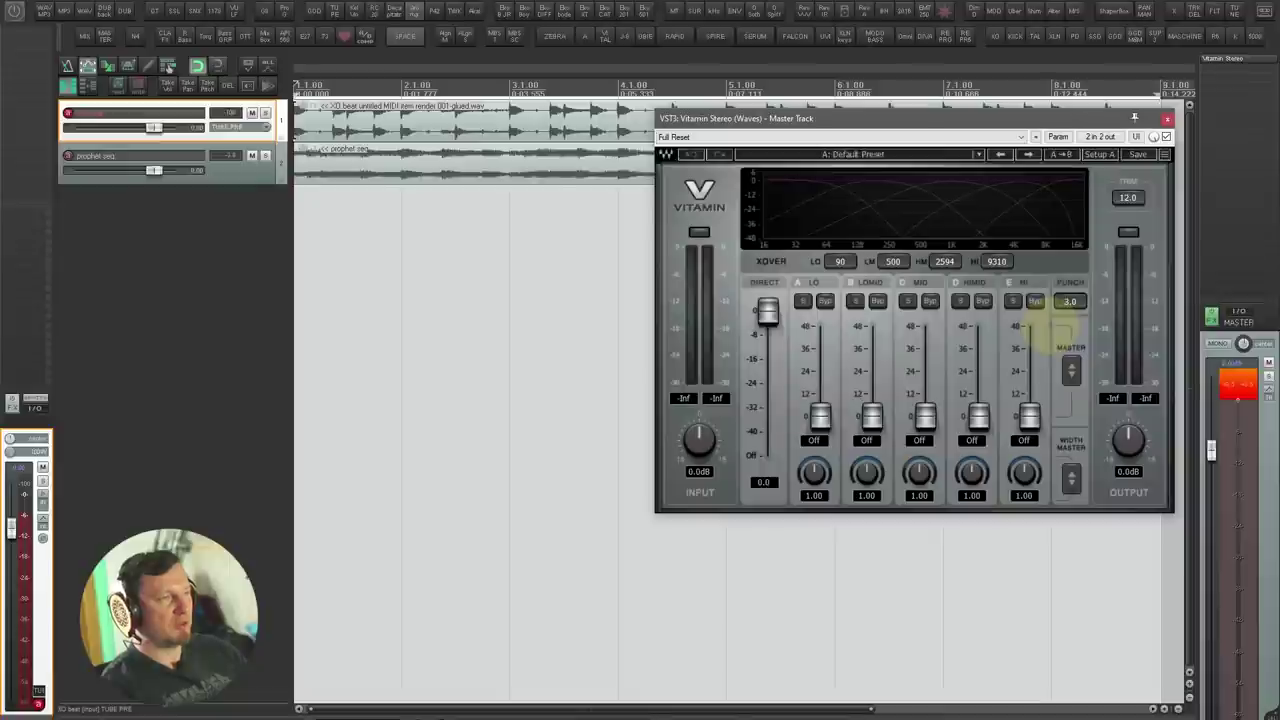
Step: During playback, raise Vitamin's band levels to Lo 28.9, LoMid 7.7, Mid 9.6, HiMid 21.8 and Hi 20.6
key(space)
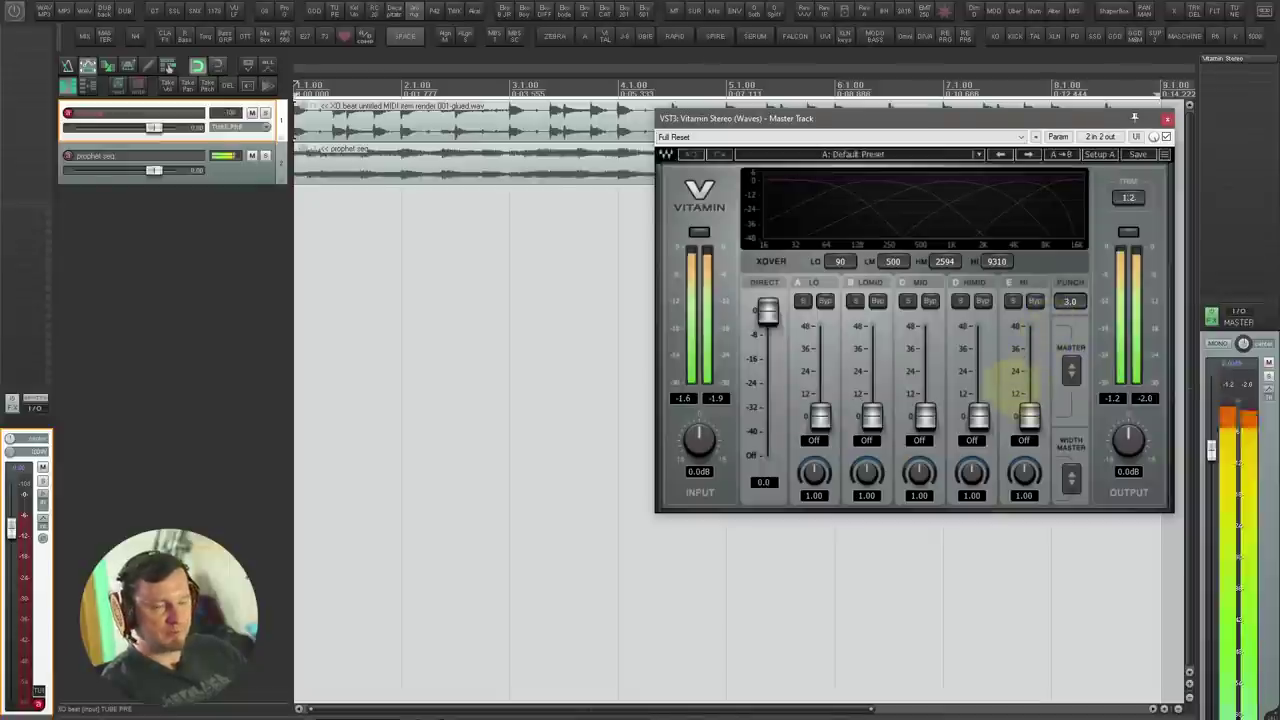
drag(979, 412, 978, 374)
drag(1029, 414, 1029, 378)
mouse_move(920, 416)
mouse_down()
mouse_move(920, 366)
mouse_move(920, 399)
mouse_up()
drag(818, 414, 818, 360)
drag(872, 414, 872, 400)
Step: Widen Vitamin's lower bands, setting the stereo width to Lo 1.88, LoMid 2.37 and Mid 1.68
drag(866, 471, 861, 343)
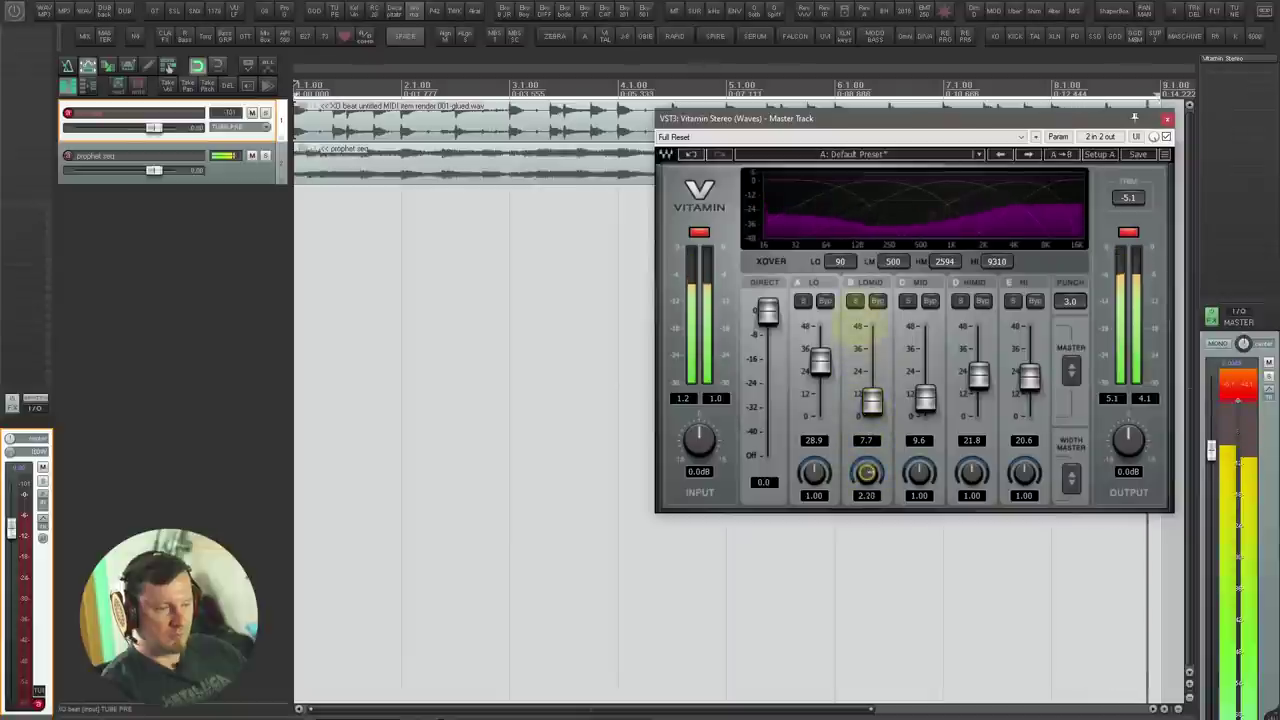
drag(814, 471, 820, 352)
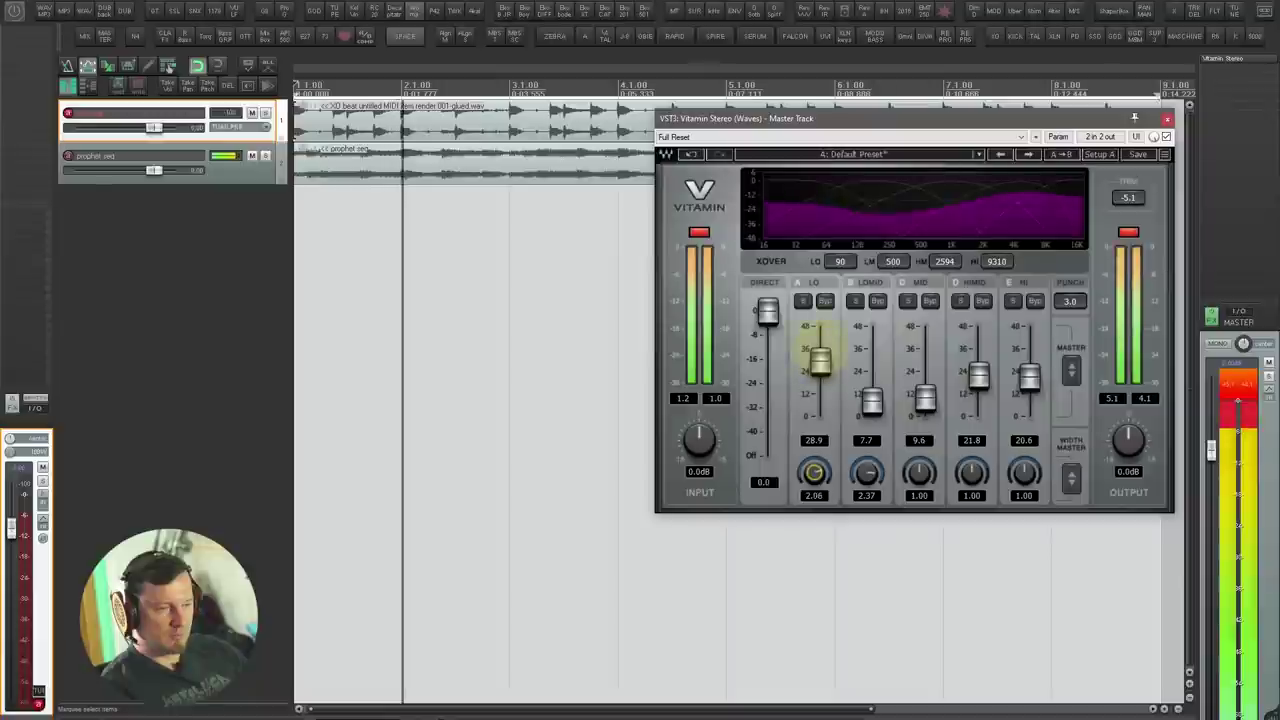
drag(919, 472, 914, 386)
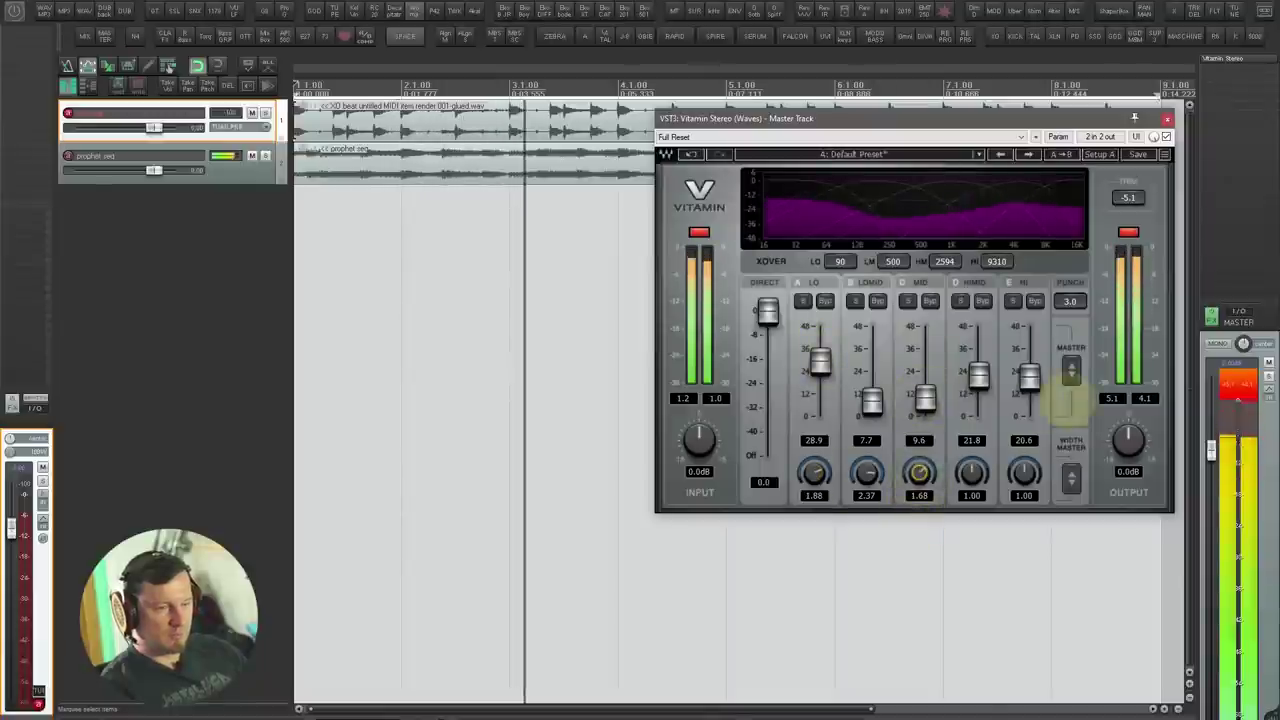
Step: Set Vitamin's Punch to 1.7 and lower all band levels together to Lo 28.5, finishing by stopping playback and removing Vitamin
mouse_move(1070, 301)
mouse_down()
mouse_move(1080, 508)
mouse_move(1070, 268)
mouse_move(1078, 390)
mouse_move(1070, 298)
mouse_up()
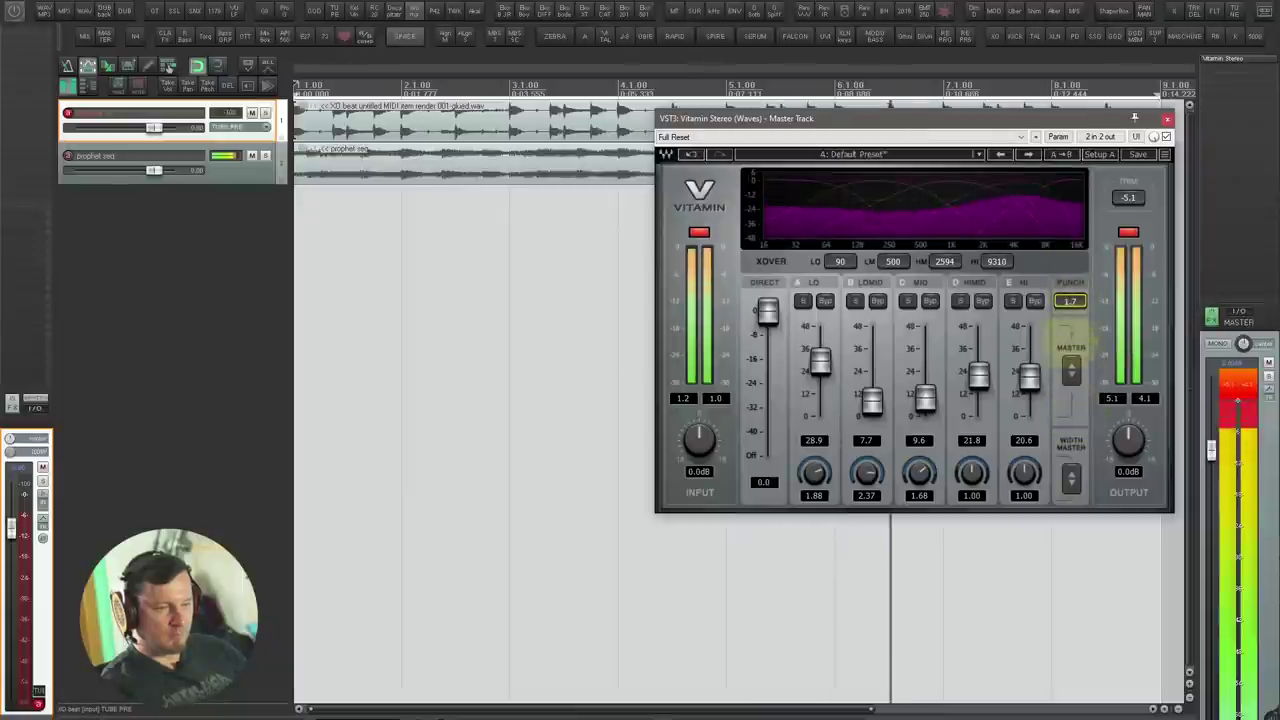
drag(1070, 360, 1070, 366)
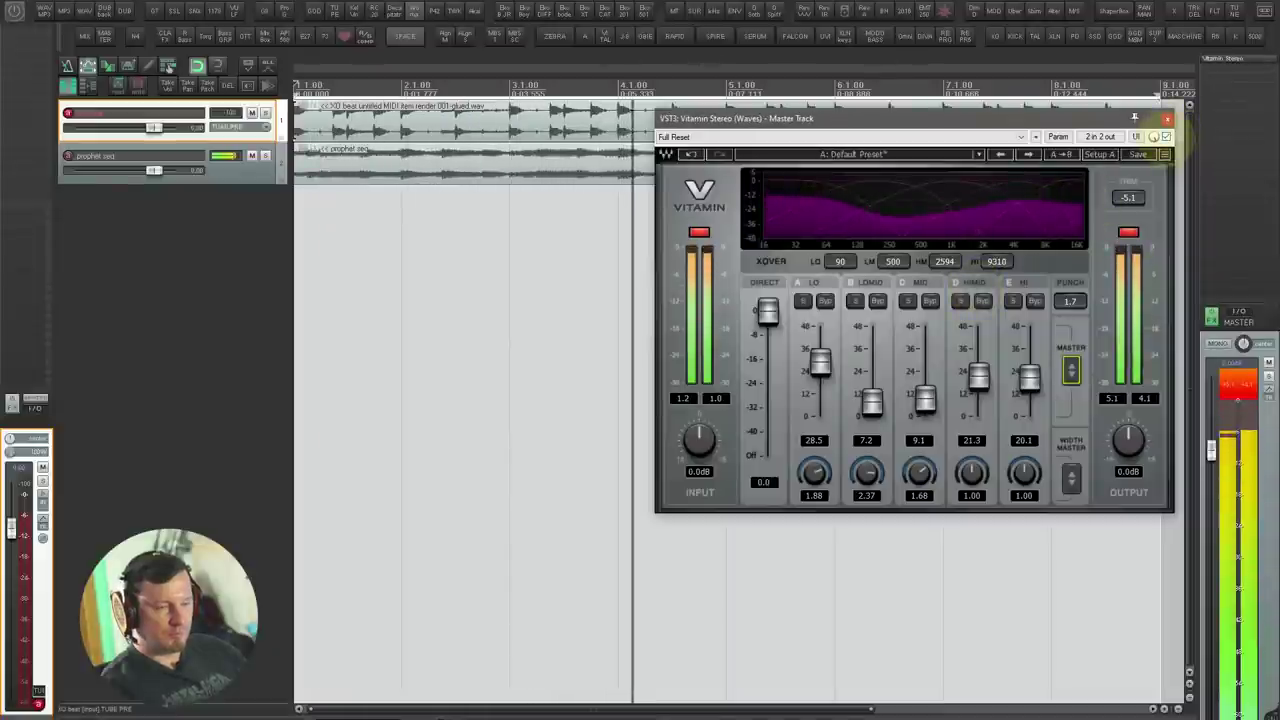
key(space)
click(1166, 118)
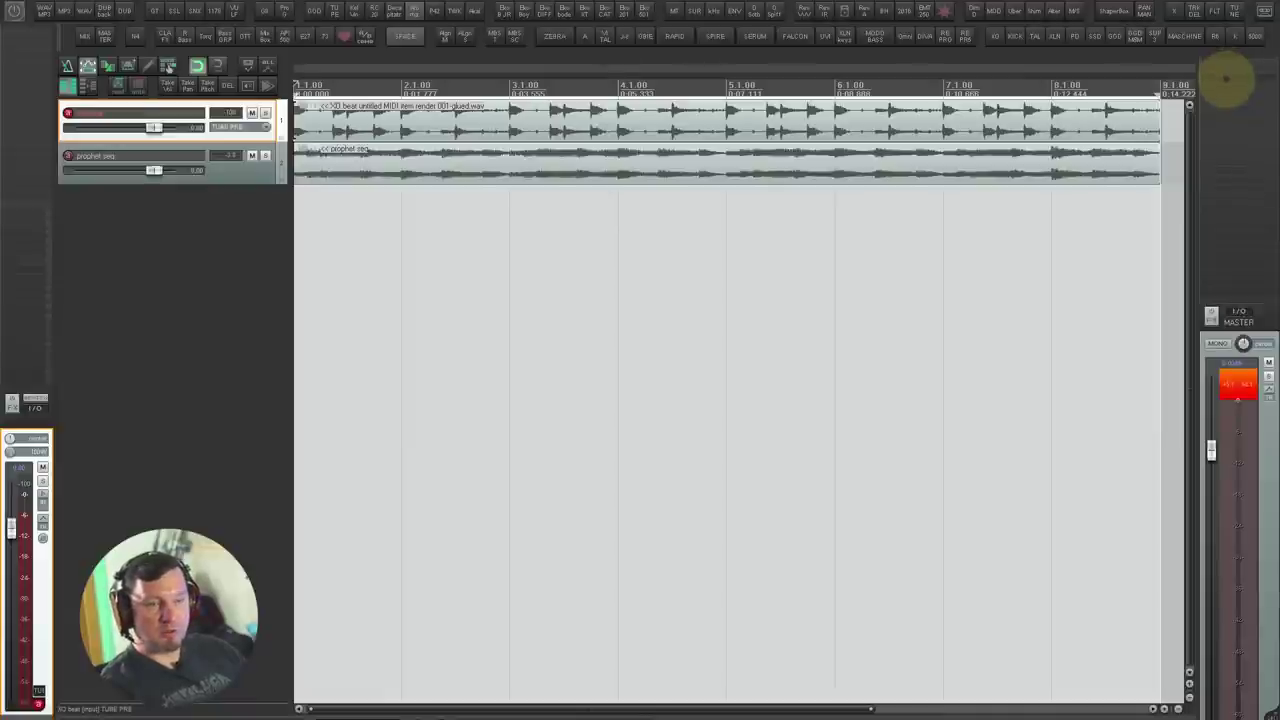
Step: Add the TR5 Stealth Limiter (IK Multimedia) to the master track and move its window over the arrangement
click(1226, 79)
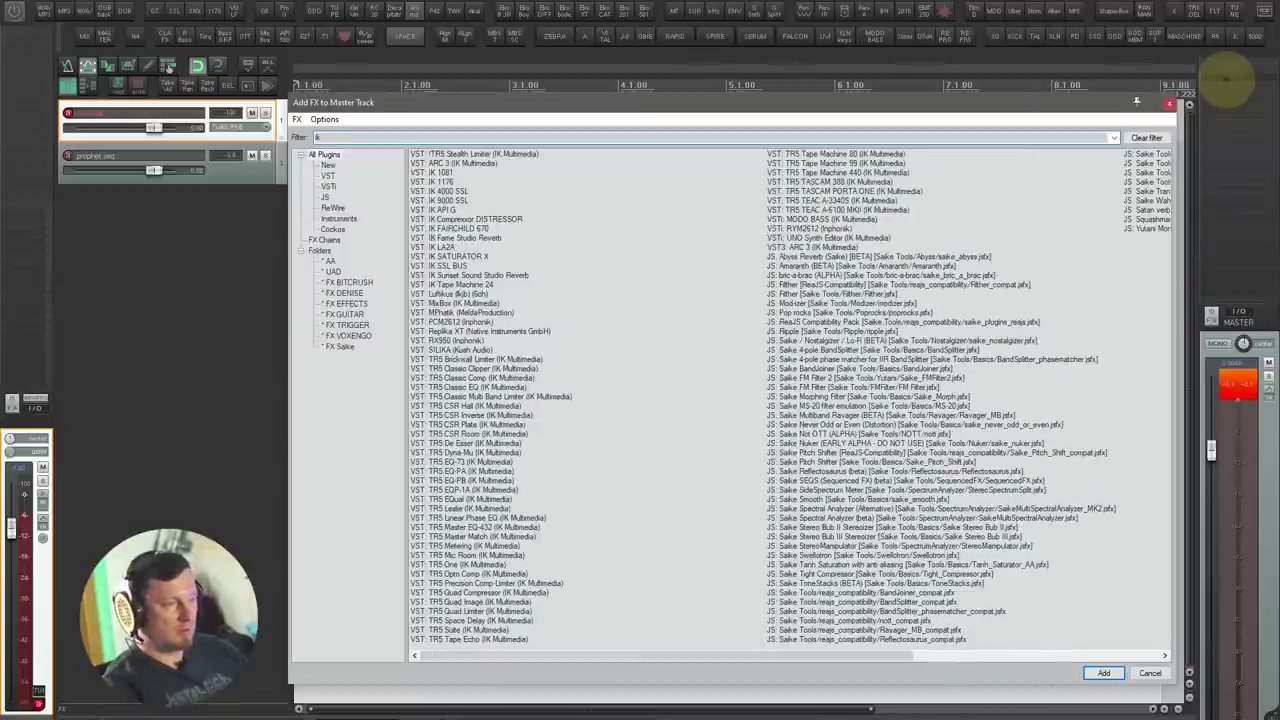
key(Return)
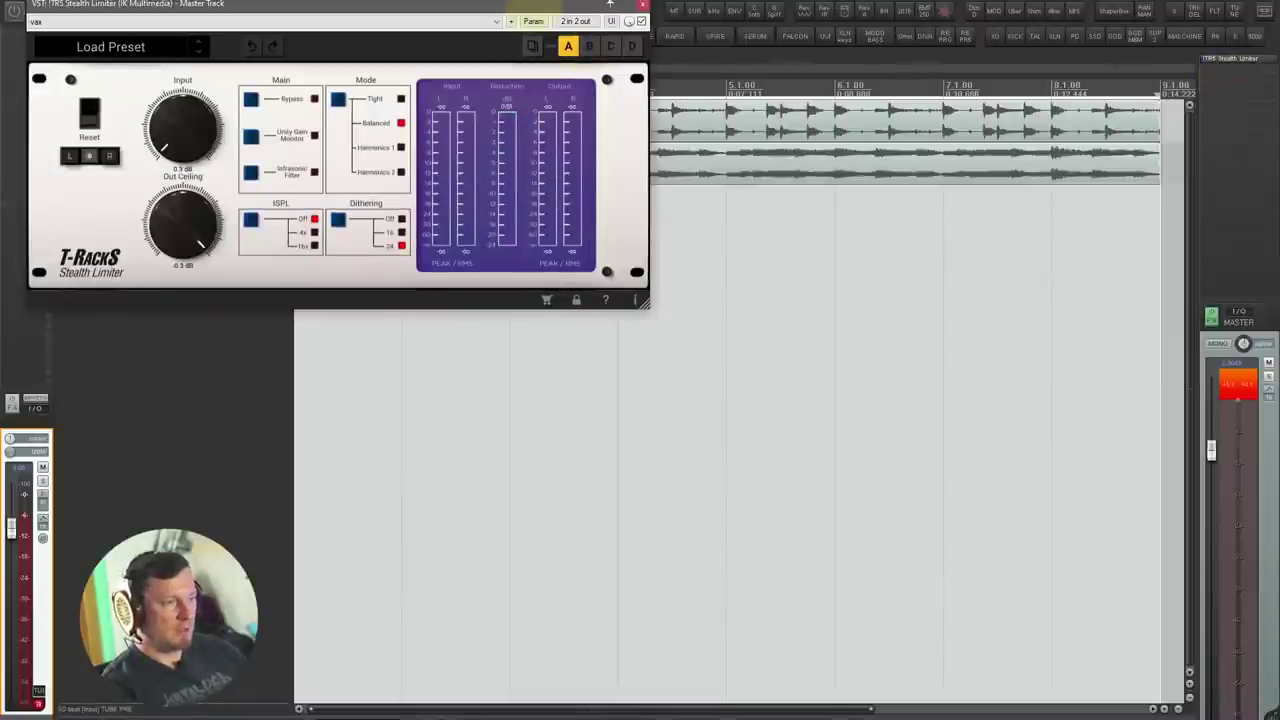
drag(533, 8, 1034, 111)
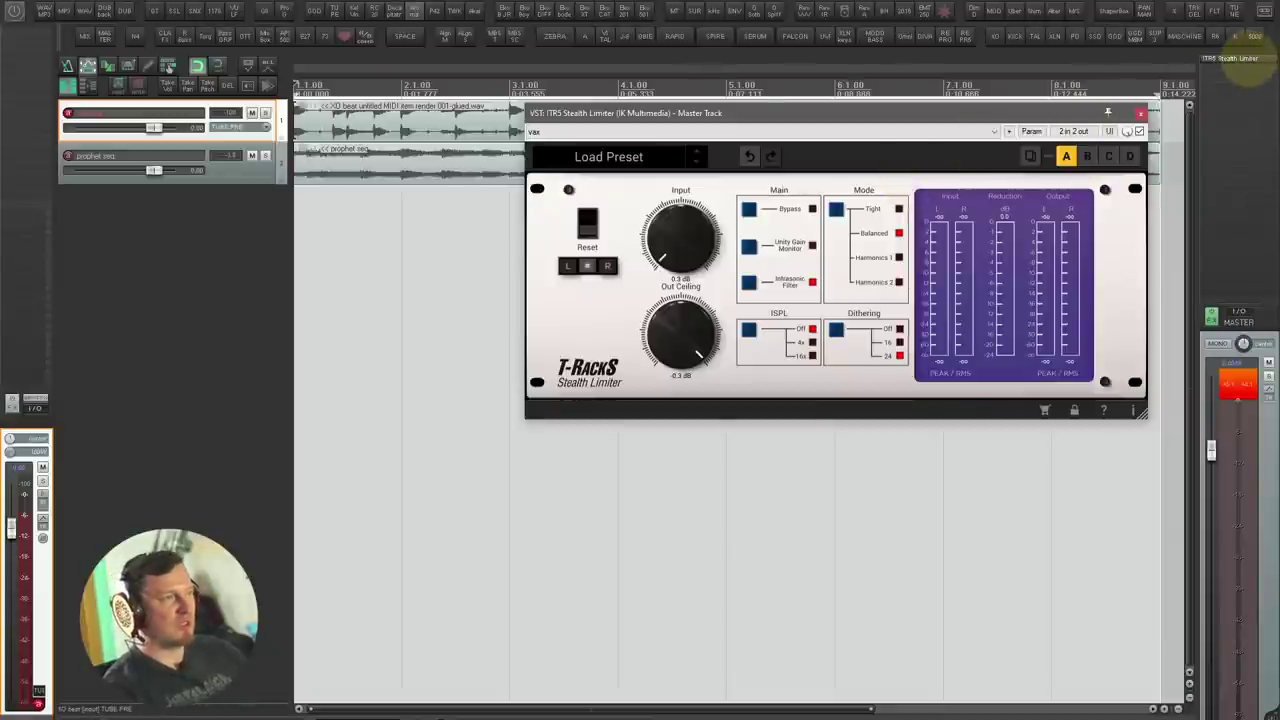
Step: Replace the Stealth Limiter on the master track with God Mode and move its window over the arrangement
alt+click(1248, 59)
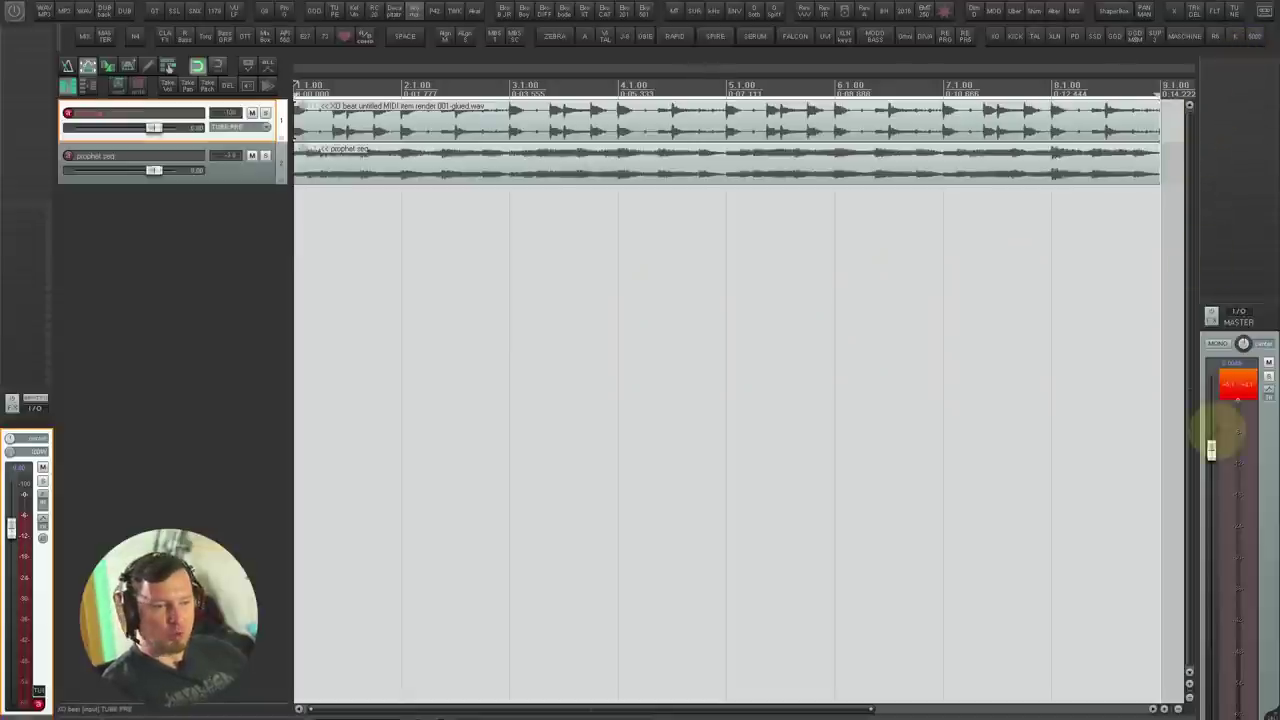
click(1260, 452)
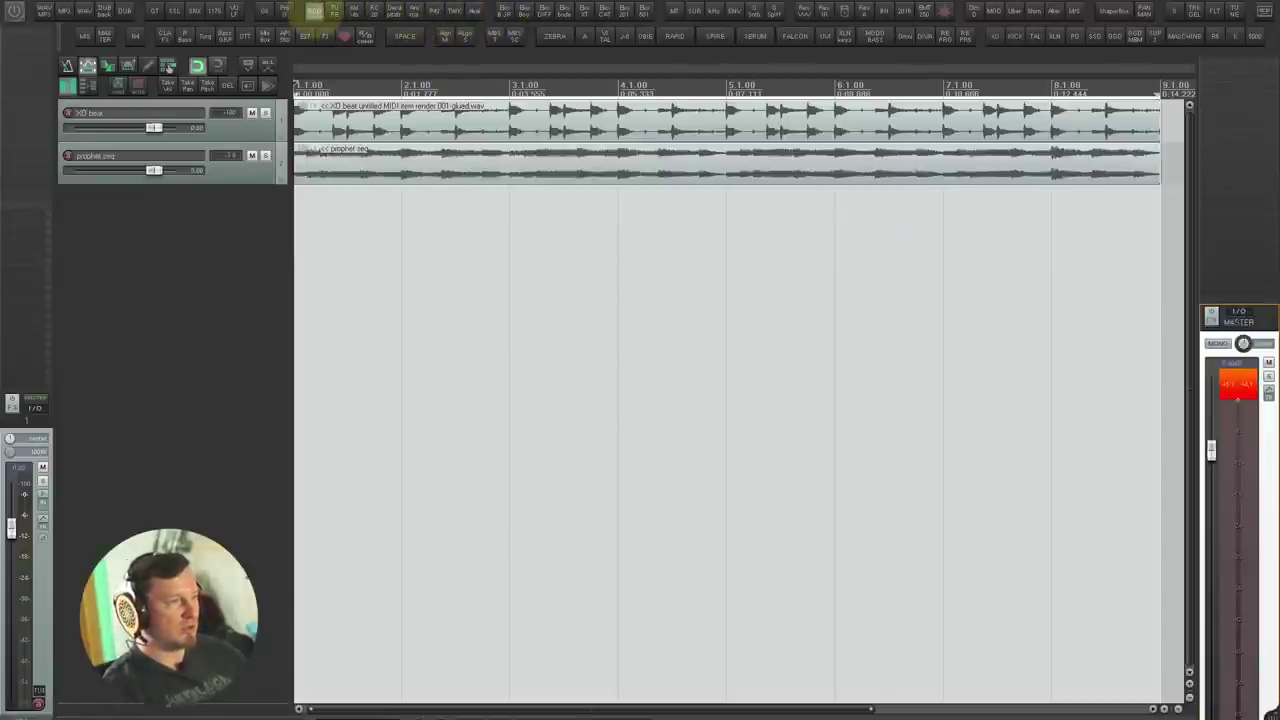
click(313, 10)
drag(543, 14, 835, 105)
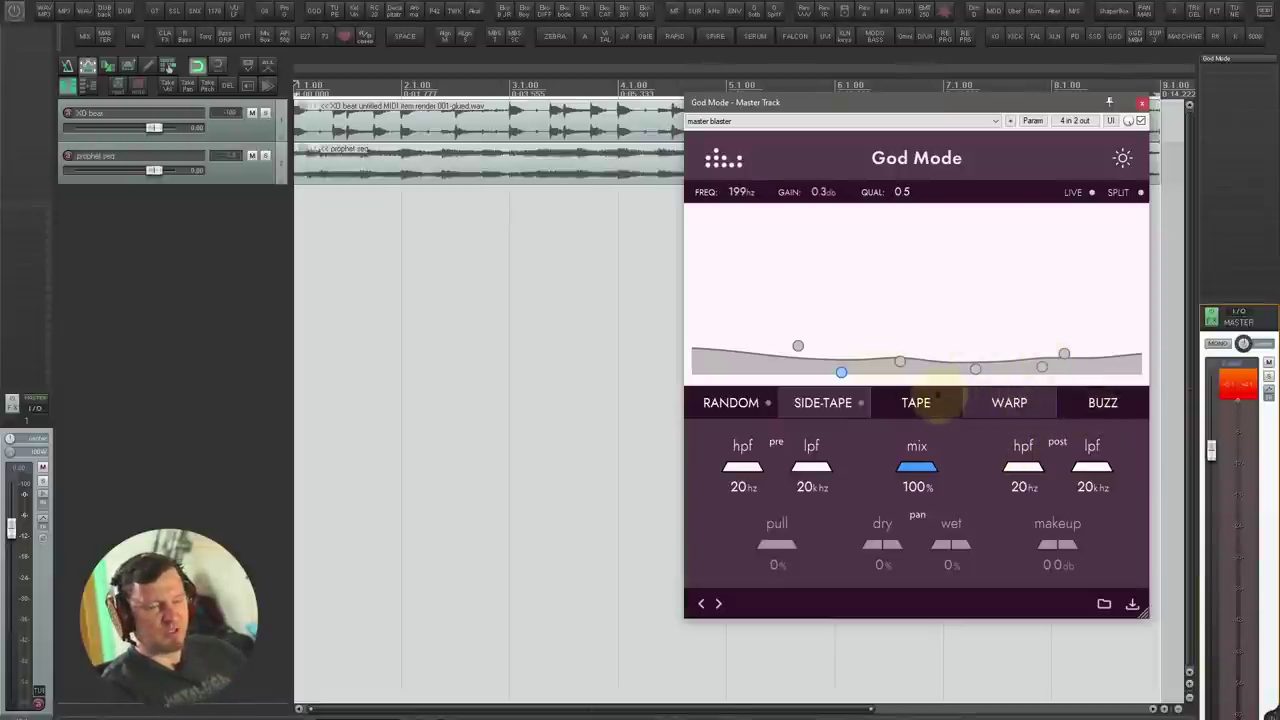
Step: During playback, raise God Mode's low and high EQ nodes, set a mid node to 816 Hz at 2.0 dB, and reduce the mix to 67%
key(space)
drag(798, 346, 785, 309)
drag(1063, 356, 935, 358)
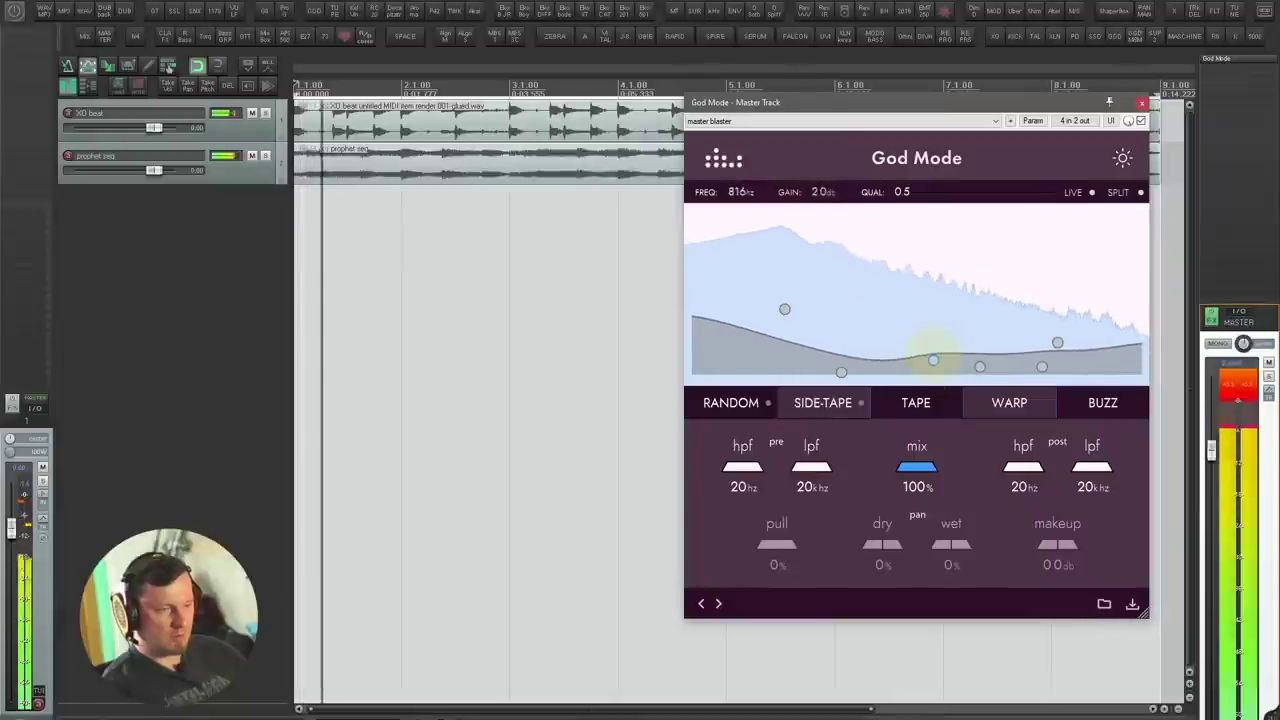
mouse_move(917, 465)
mouse_down()
mouse_move(811, 486)
mouse_move(932, 473)
mouse_move(893, 468)
mouse_up()
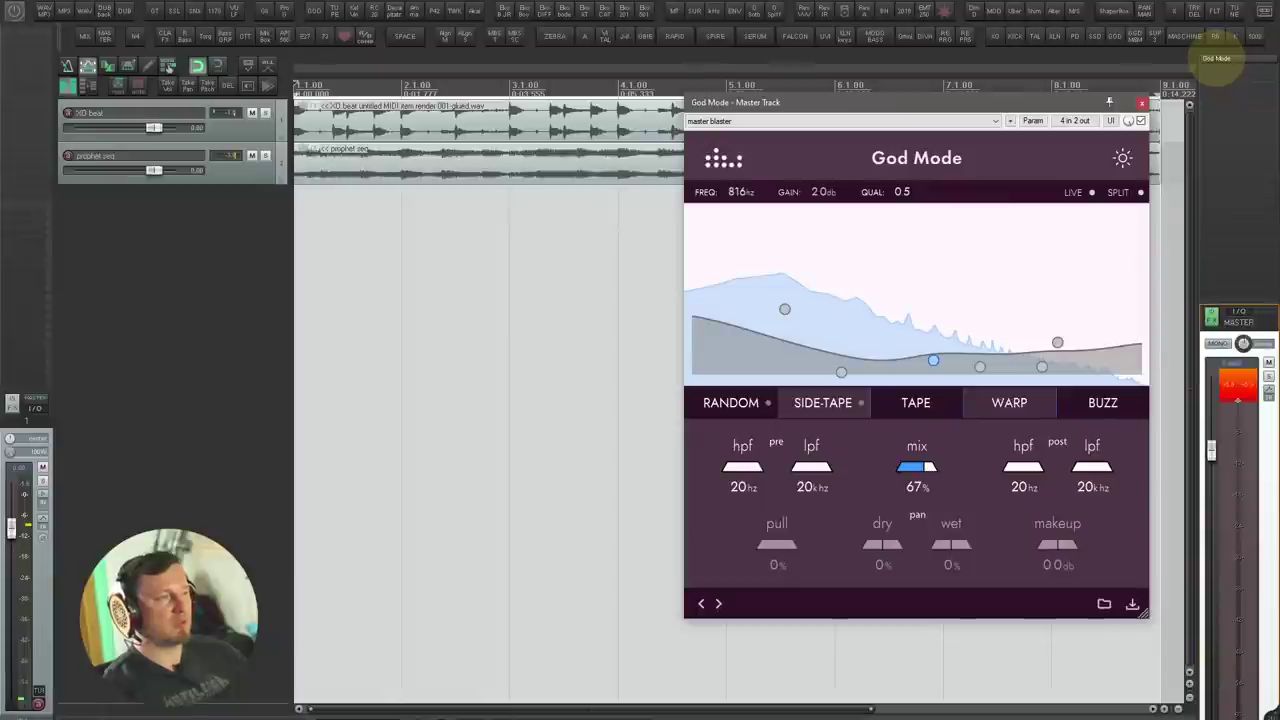
Step: Remove God Mode from the master track and solo the XO beat track
click(1216, 58)
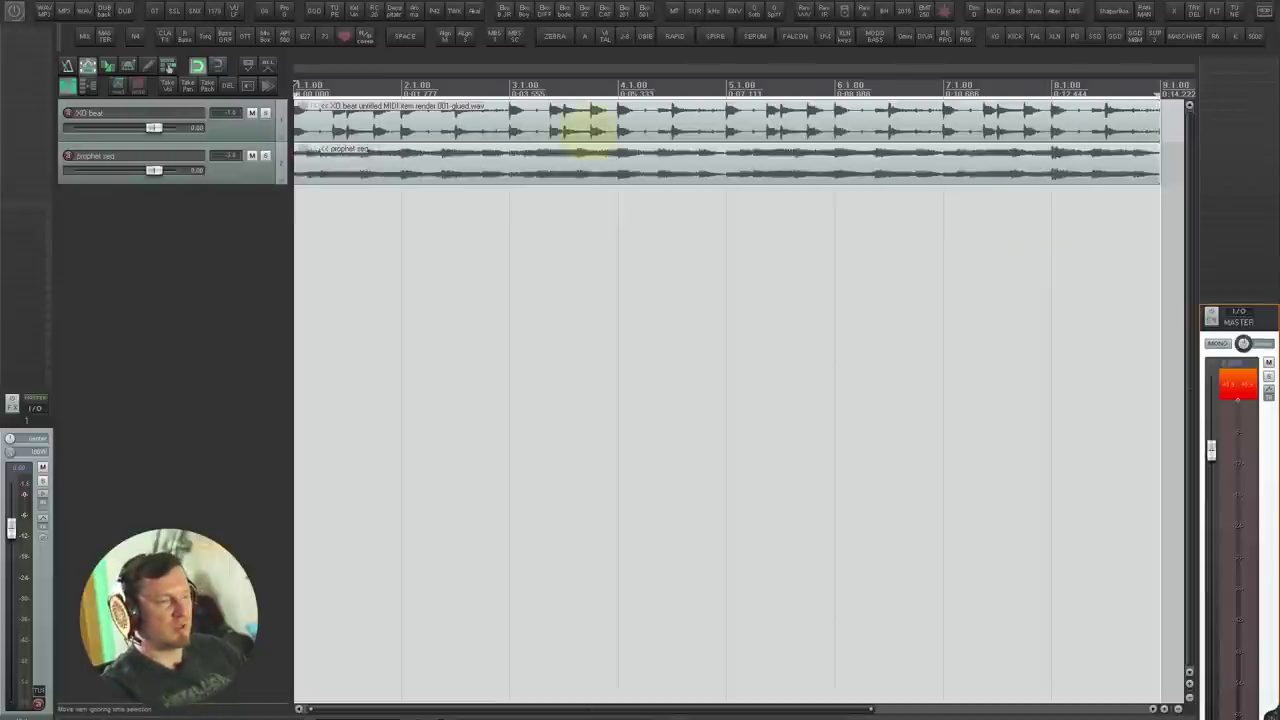
click(180, 118)
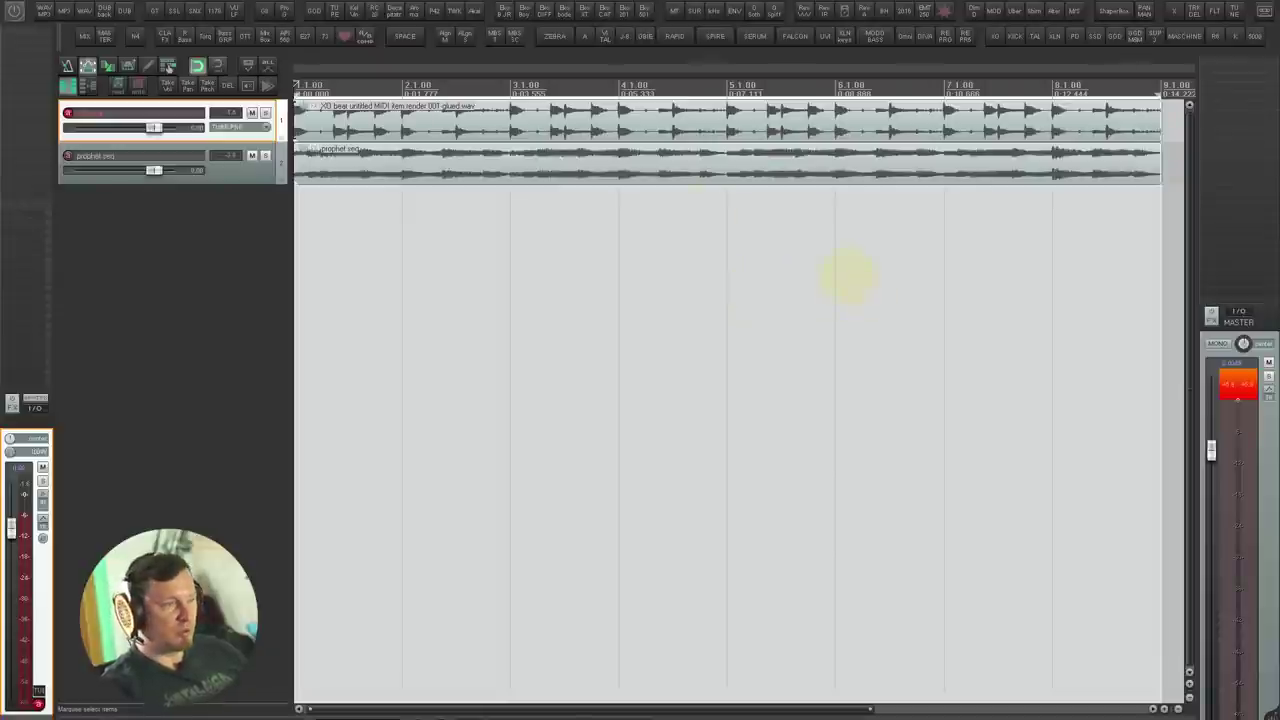
key(F6)
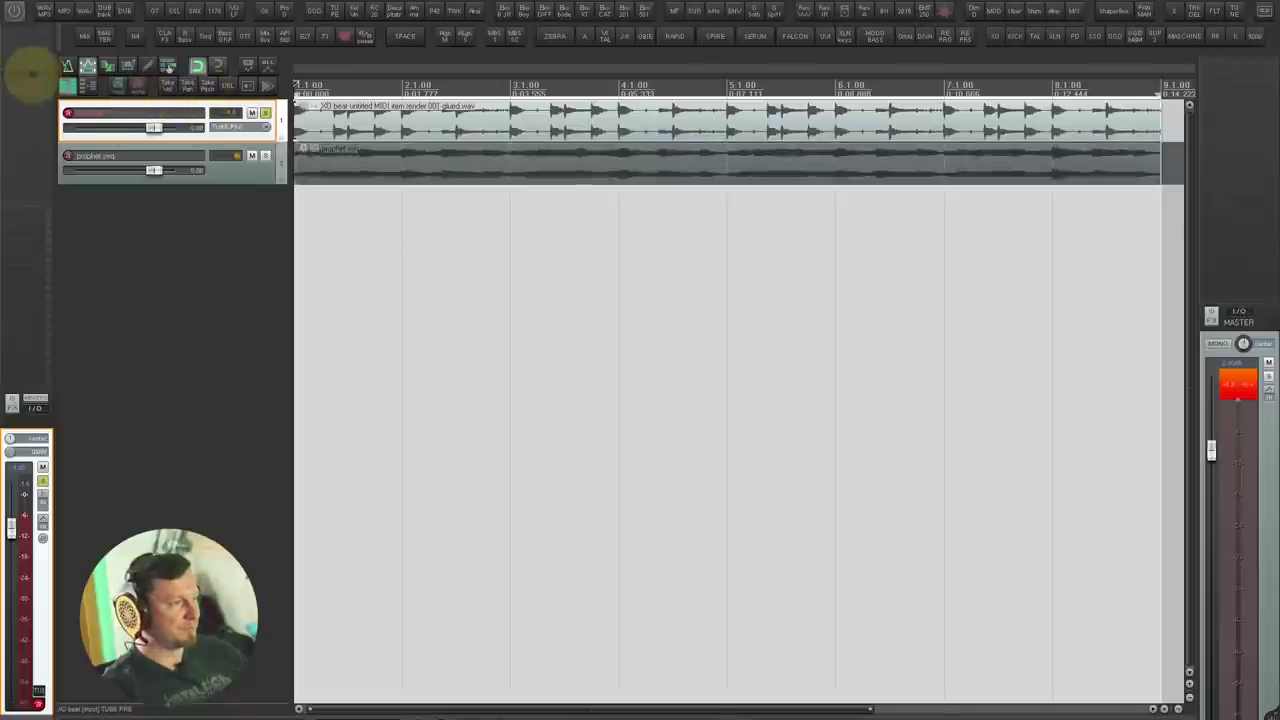
Step: Add the Glitch2 plugin to the XO beat track and move its window below the tracks
click(34, 73)
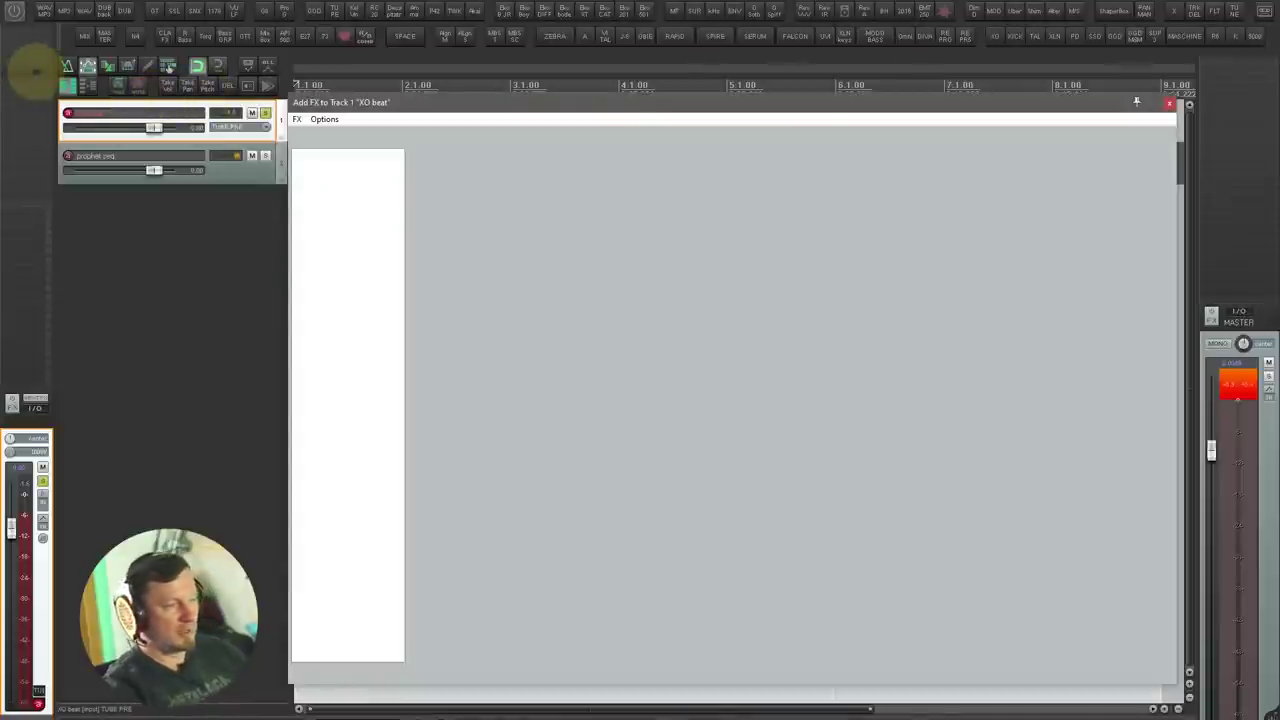
text(dblue)
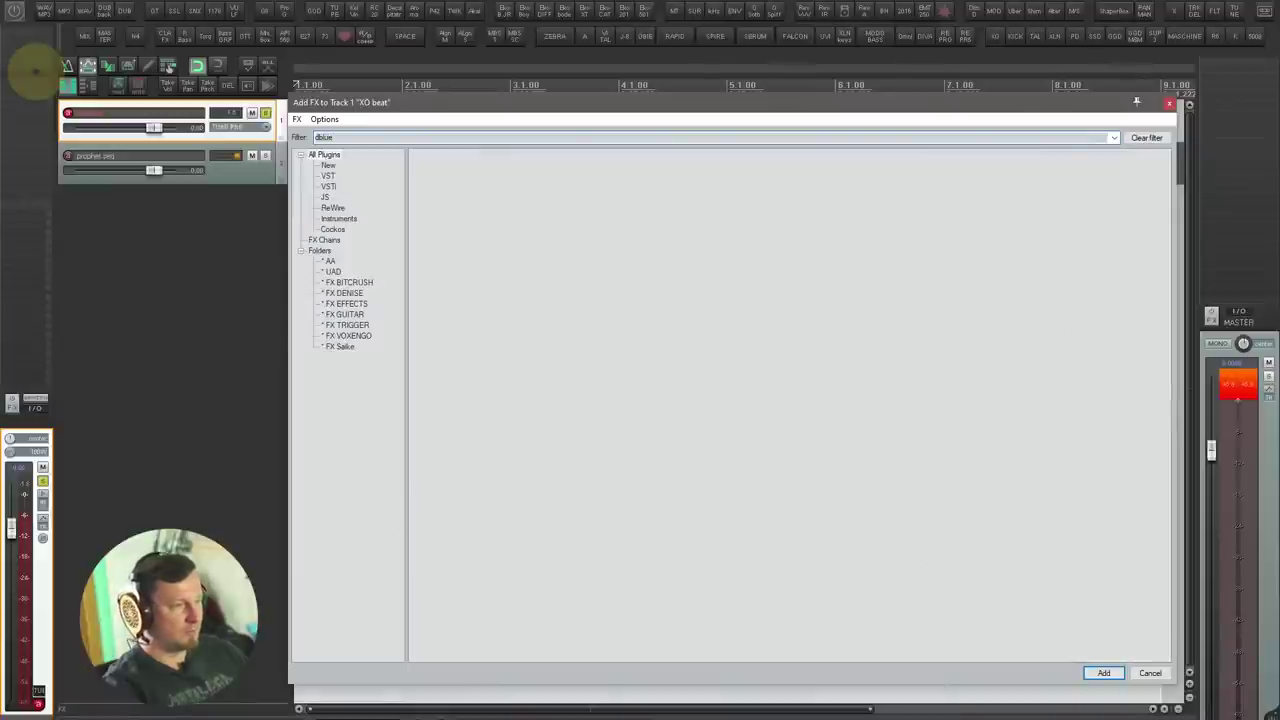
key(ctrl+a)
text(g)
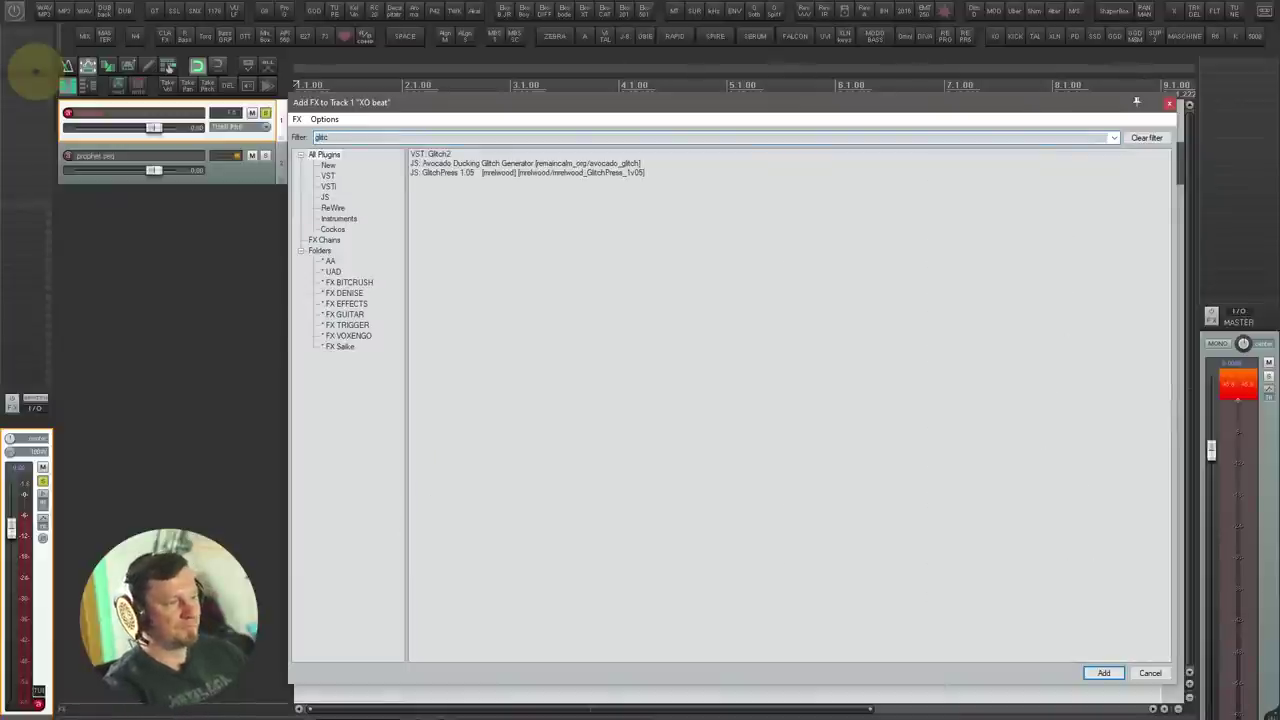
key(Return)
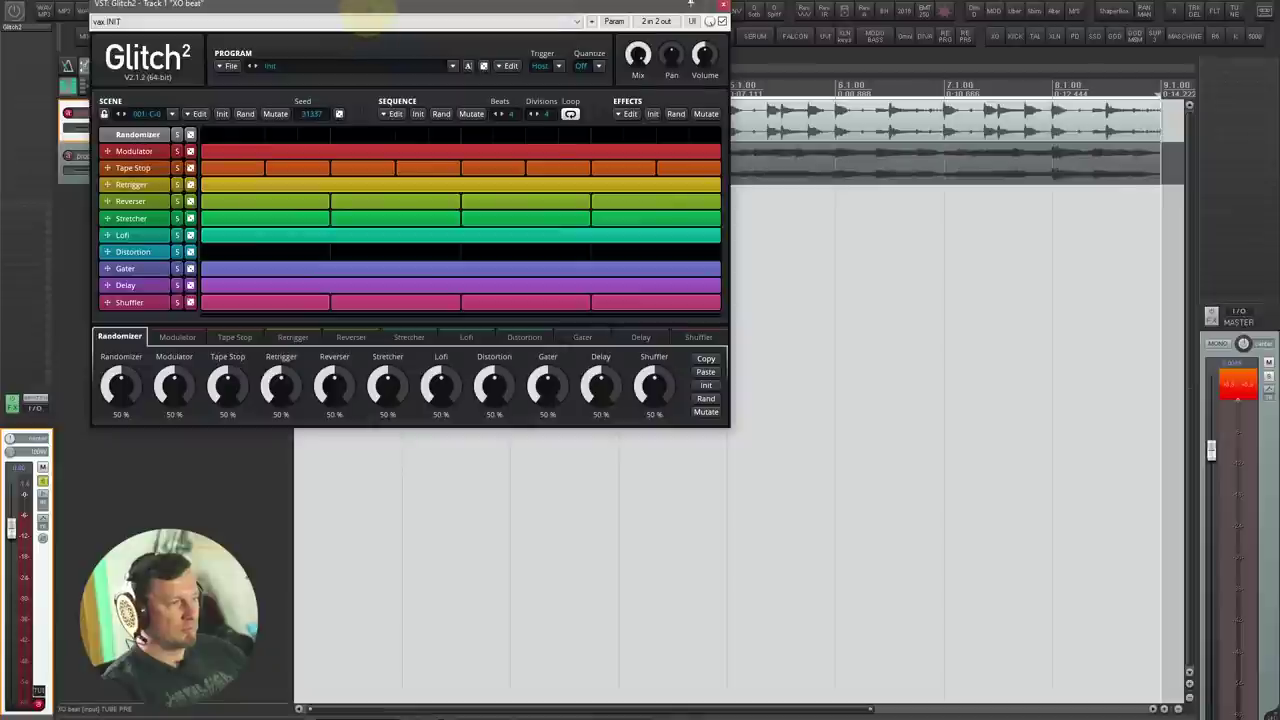
drag(343, 94, 790, 216)
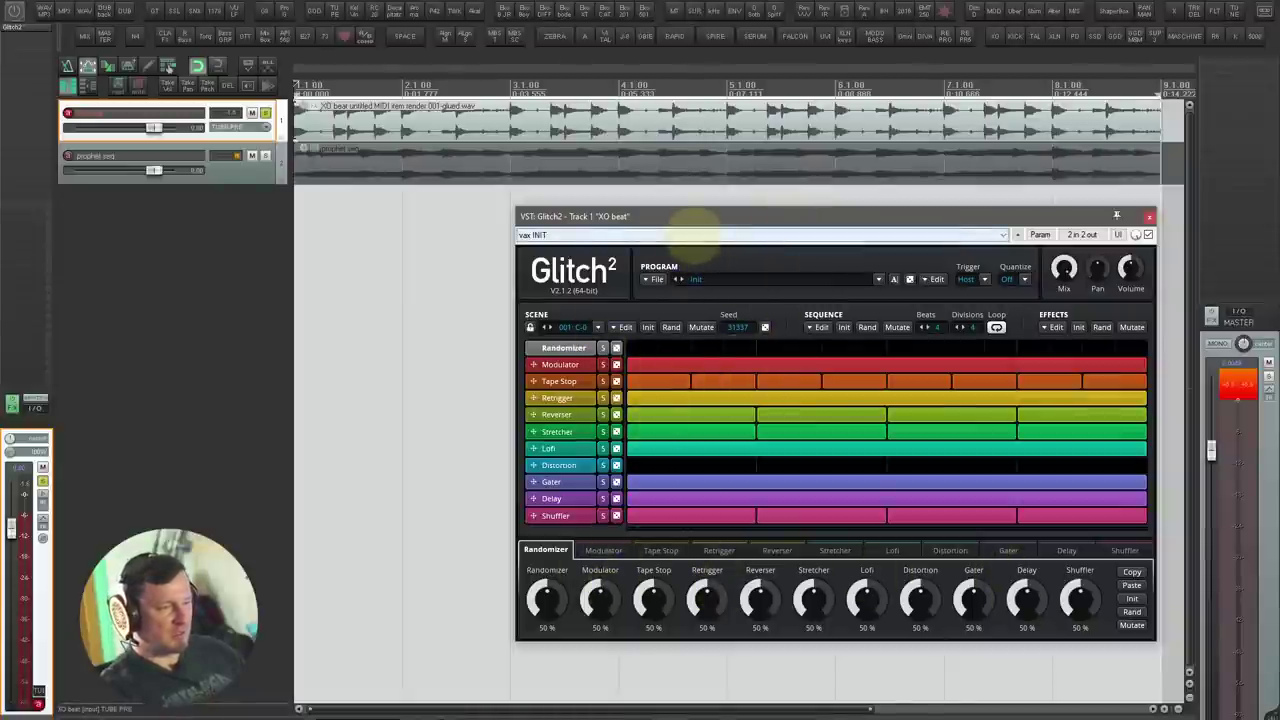
Step: Audition Glitch2 presets on the soloed beat during playback, loading vax 5 beat tweak followed by vax 6 wobble beat
click(695, 233)
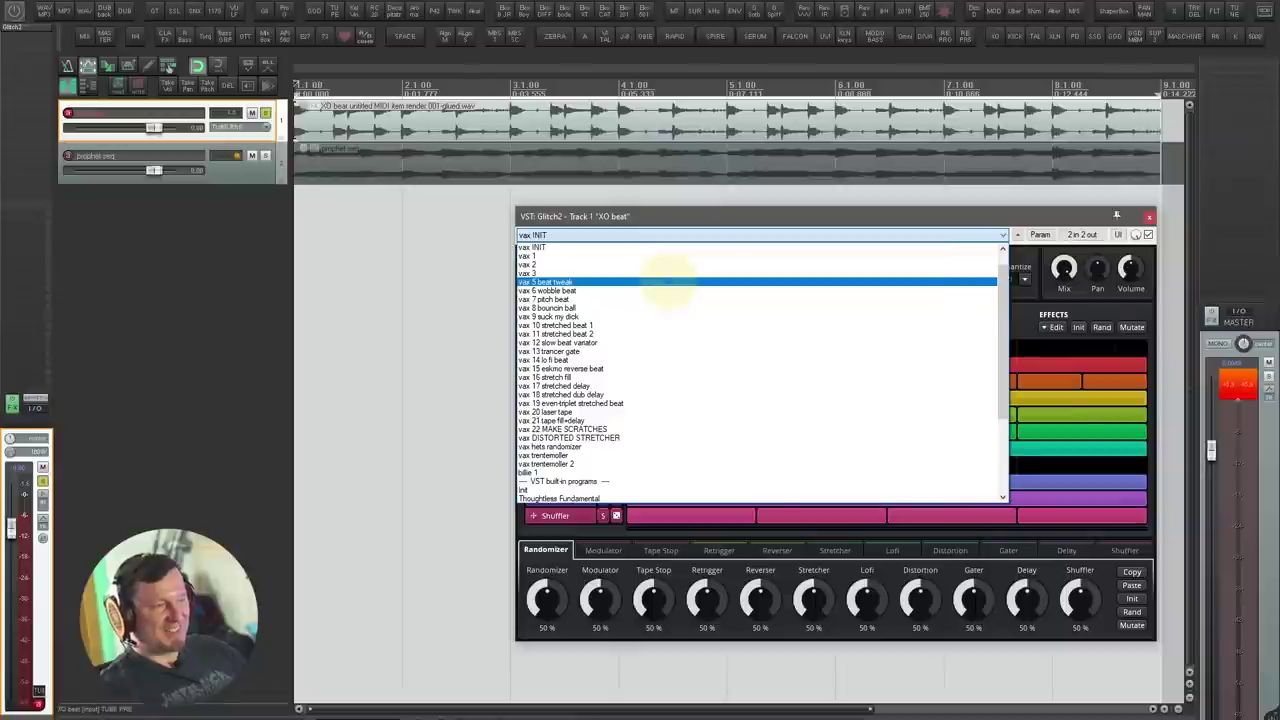
click(662, 282)
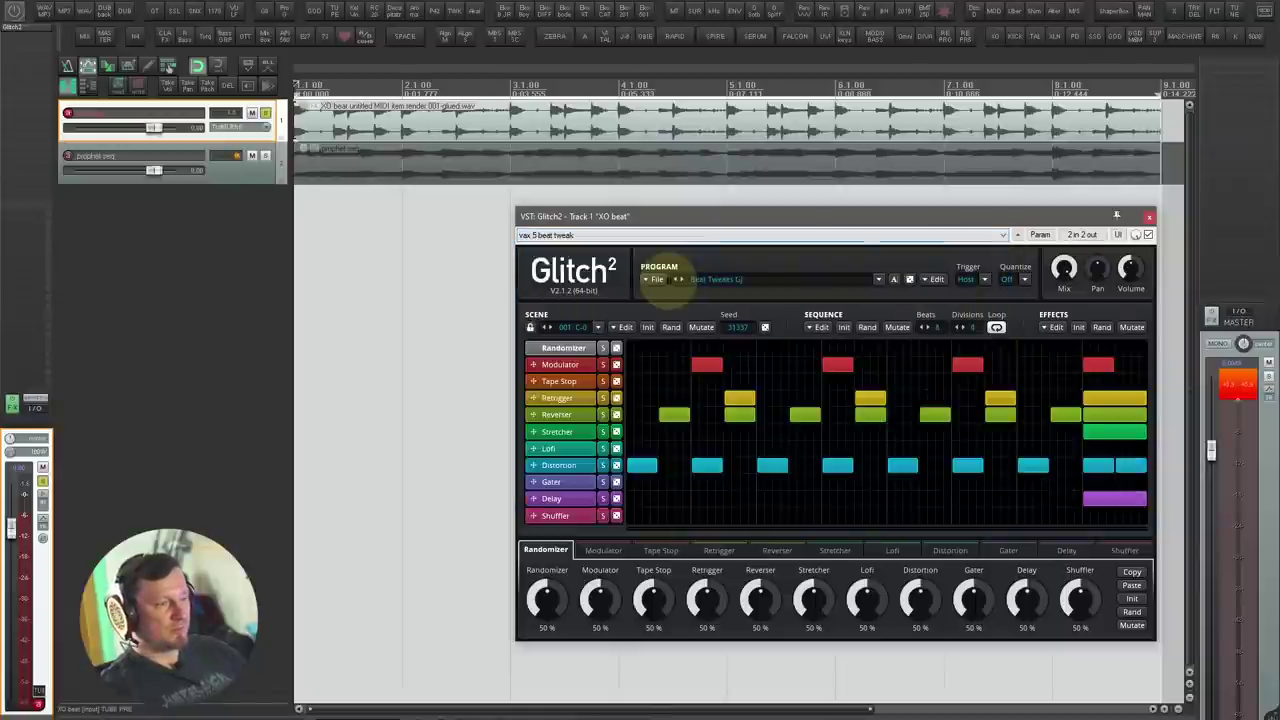
key(space)
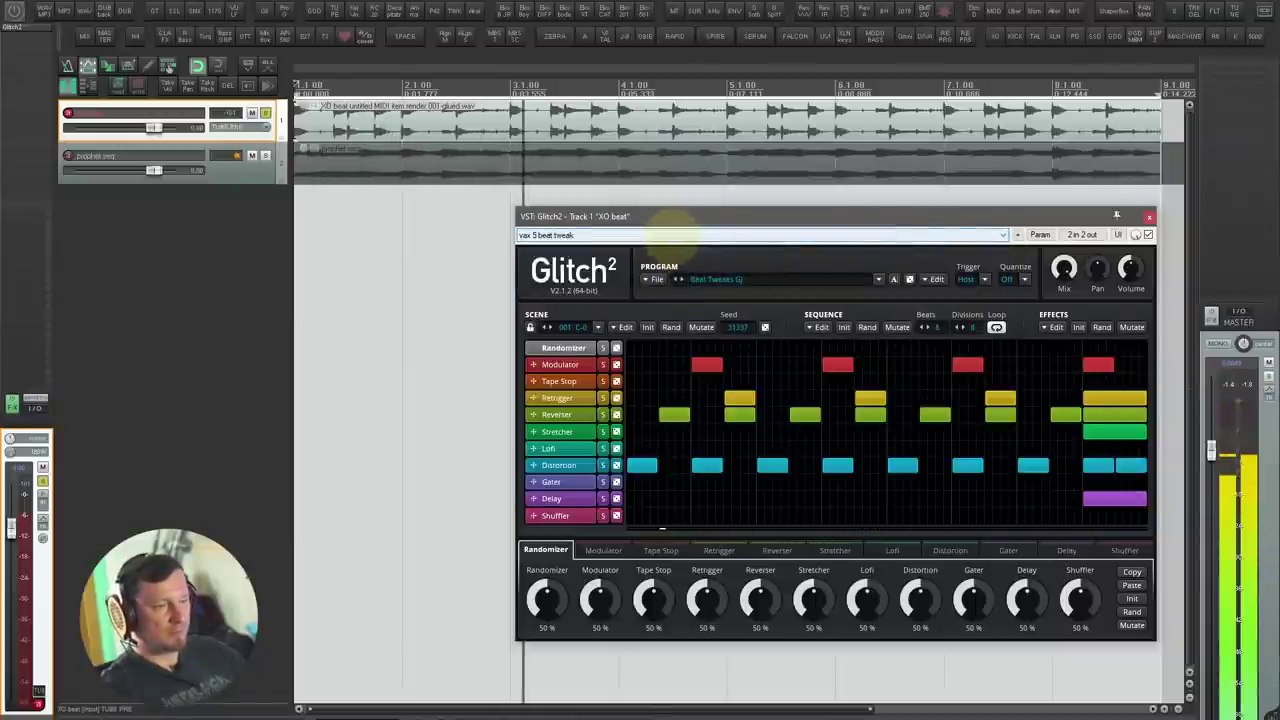
key(Down)
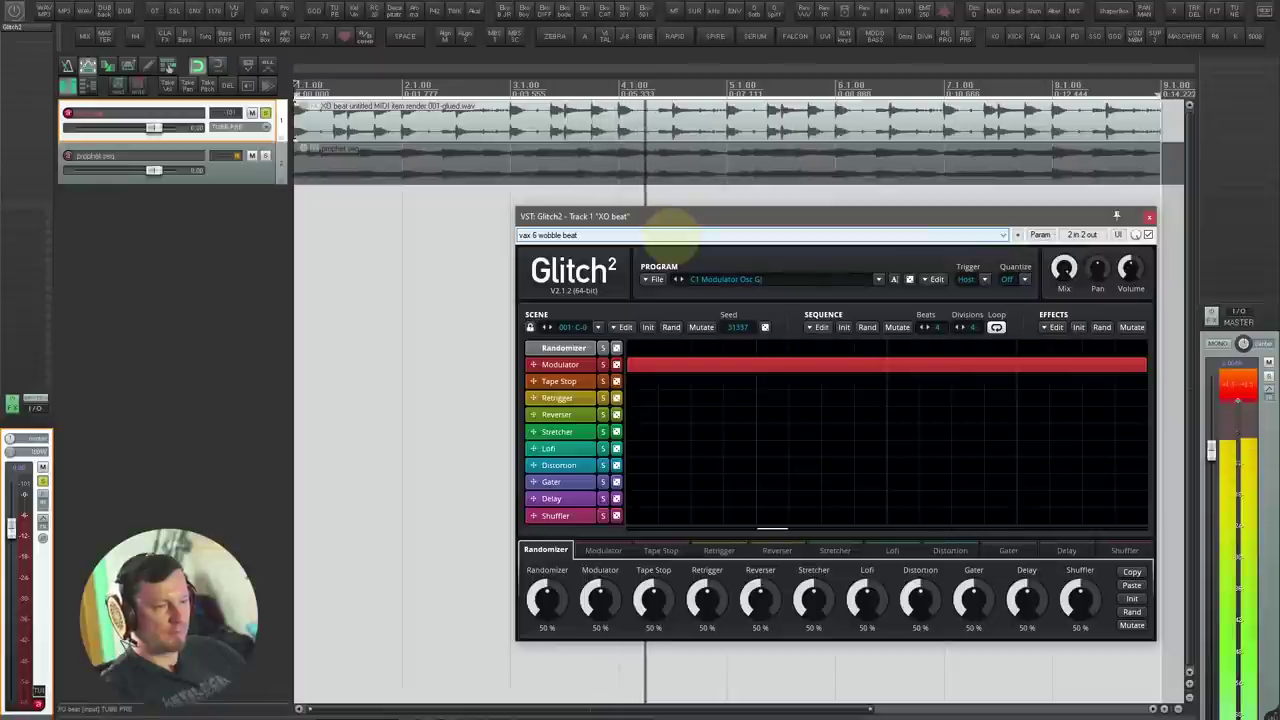
Step: Audition the Glitch2 presets from vax 7 pitch beat through vax 12 slow beat variator on the soloed beat
key(Down)
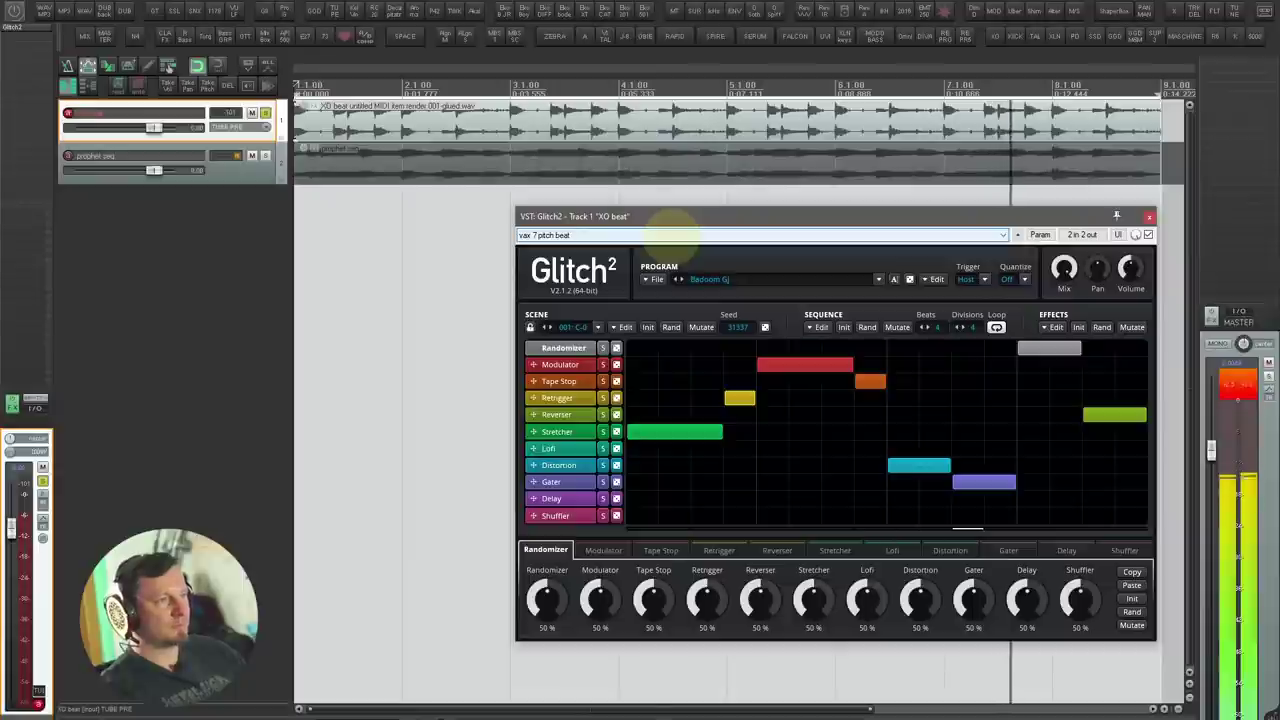
key(Down)
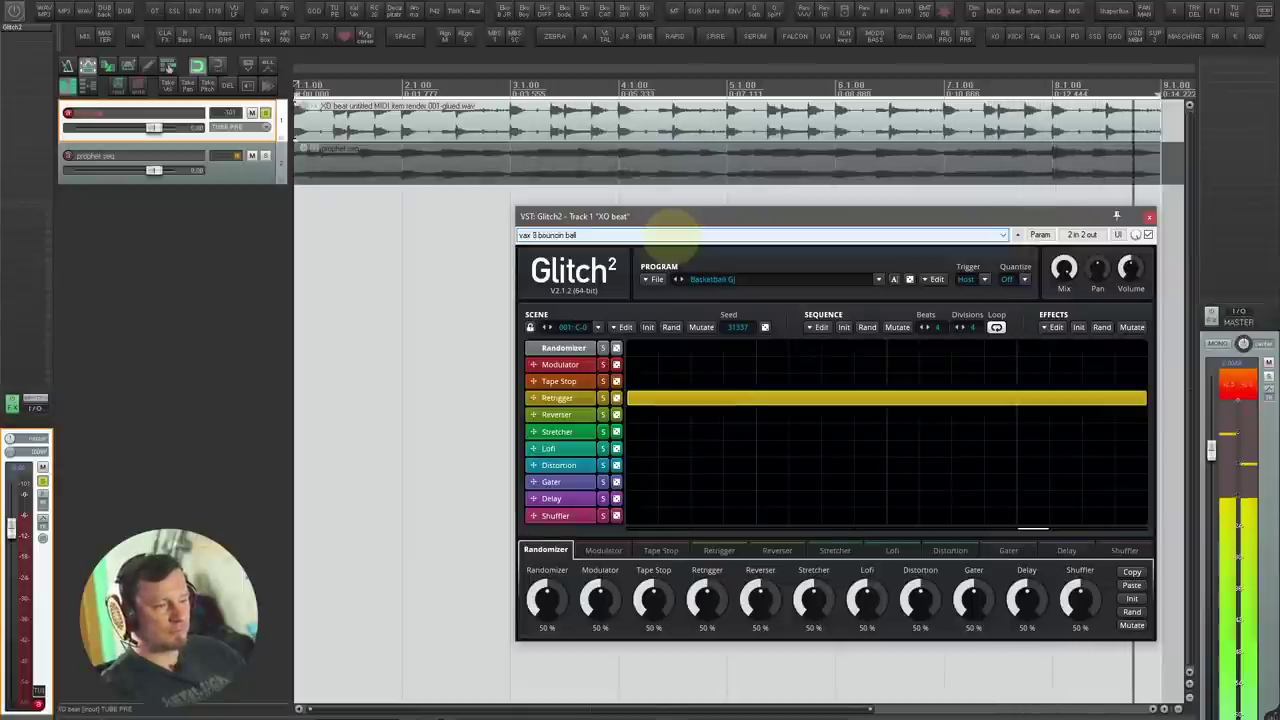
key(Down)
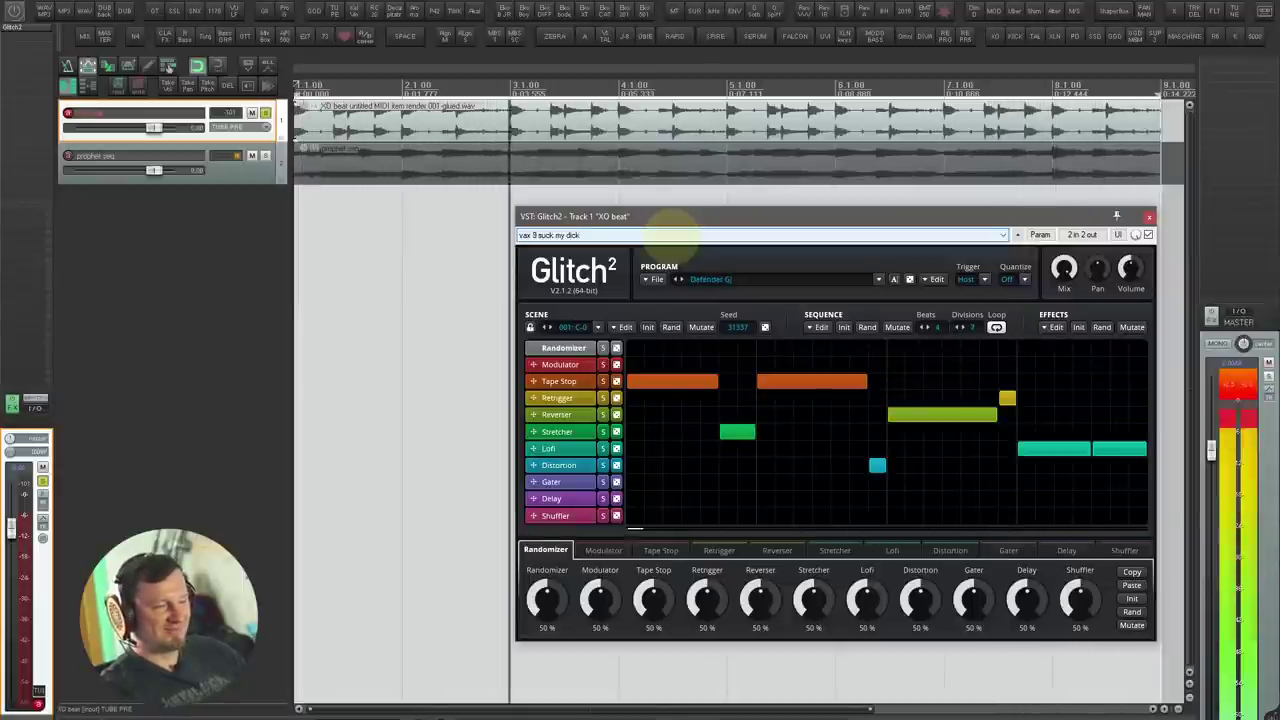
key(Down)
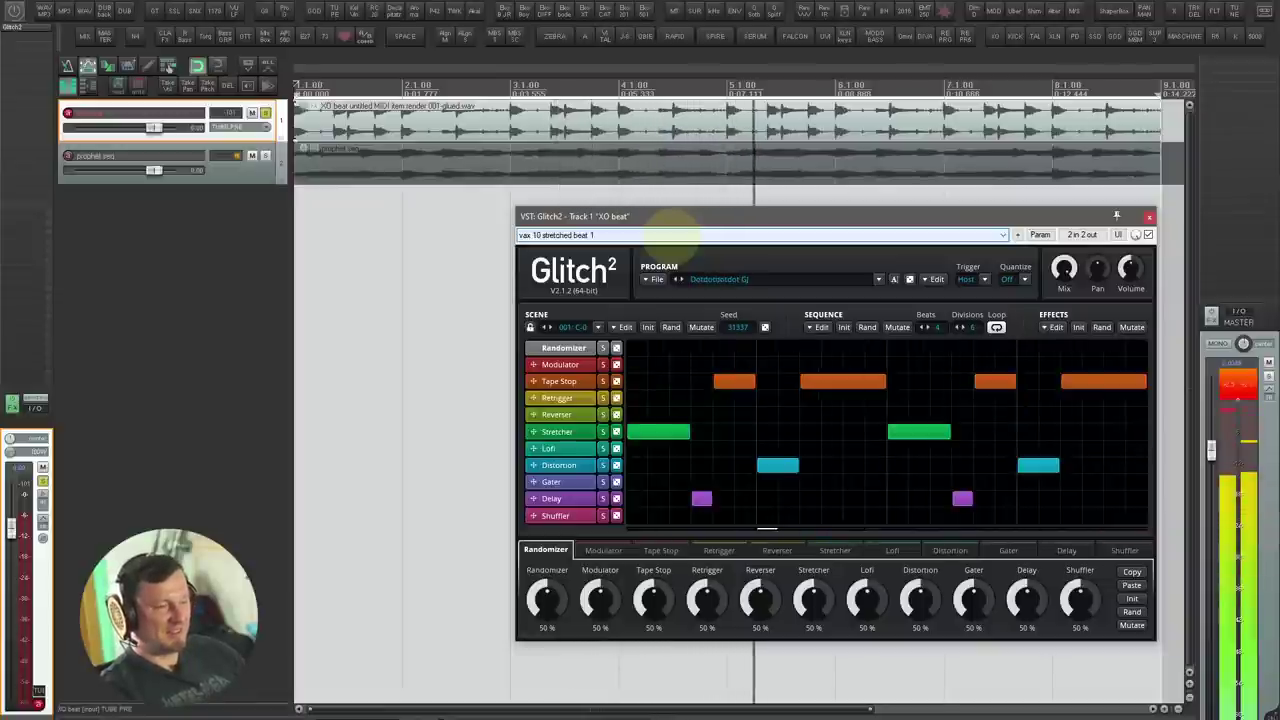
key(Down)
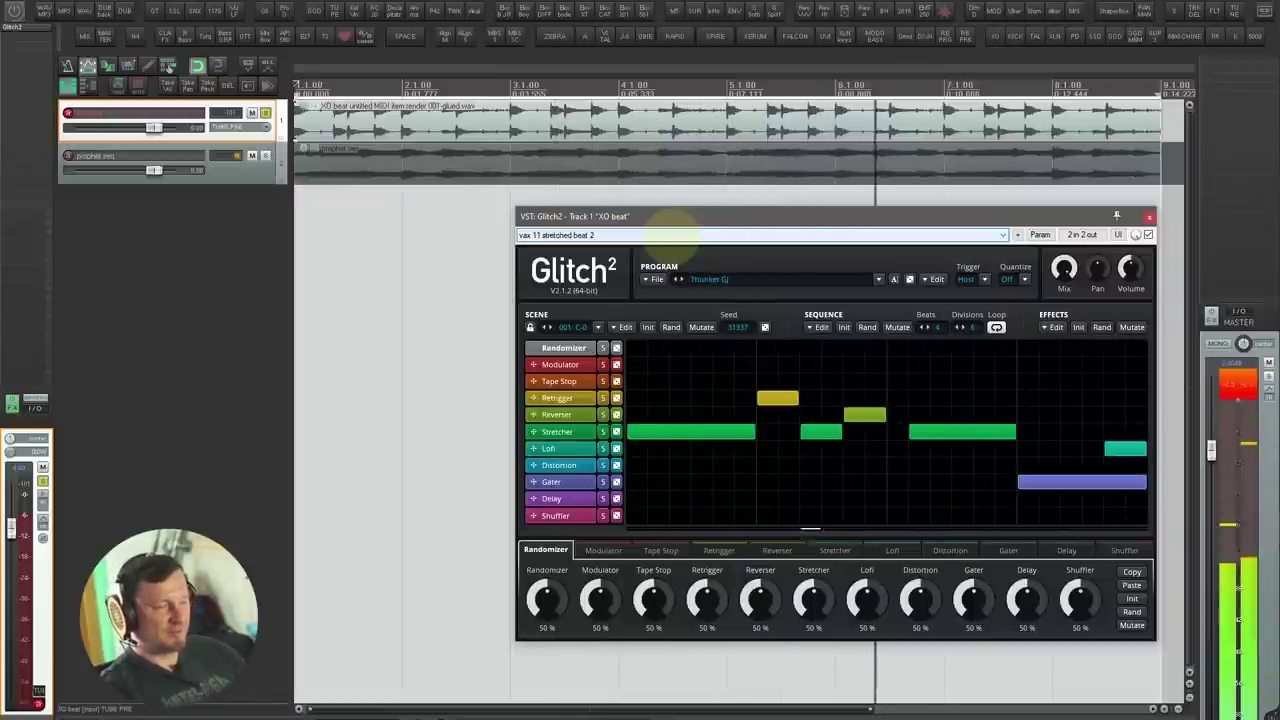
key(Down)
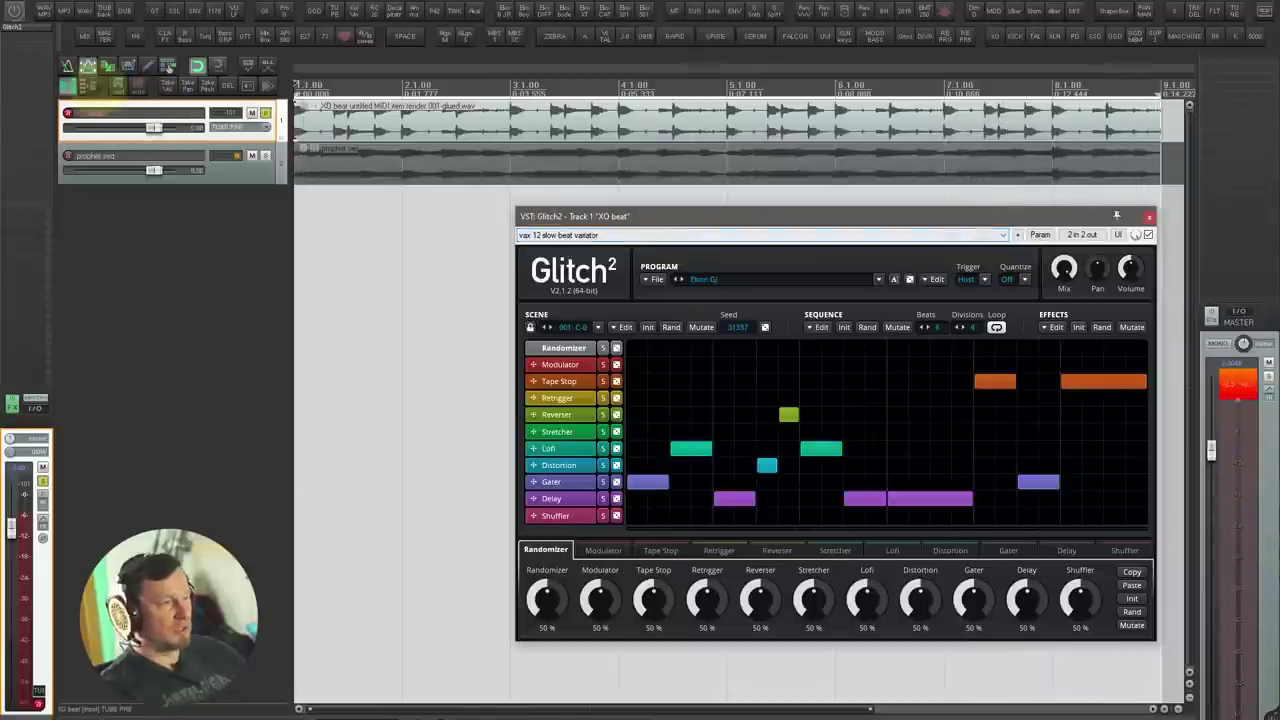
Step: Replace Glitch2 on the XO beat track with the Infiltrator (Devious Machines) plugin and move its window over the arrangement
click(25, 28)
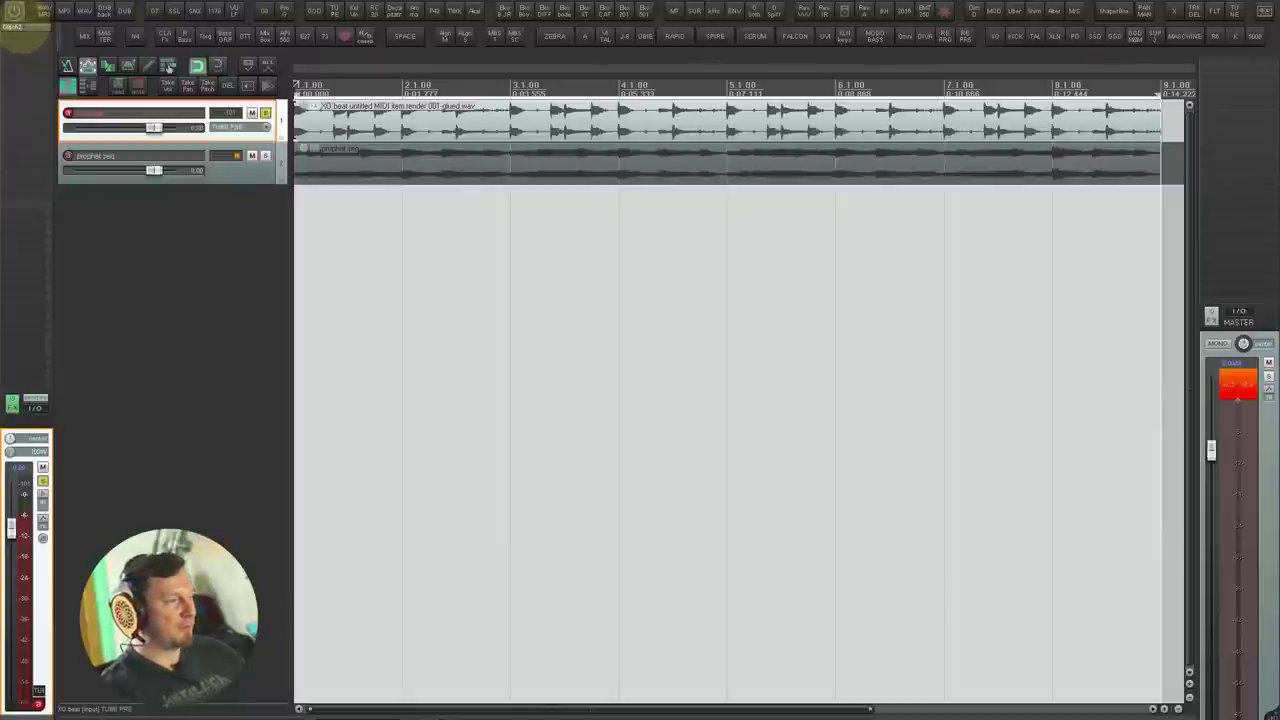
alt+click(20, 28)
click(23, 52)
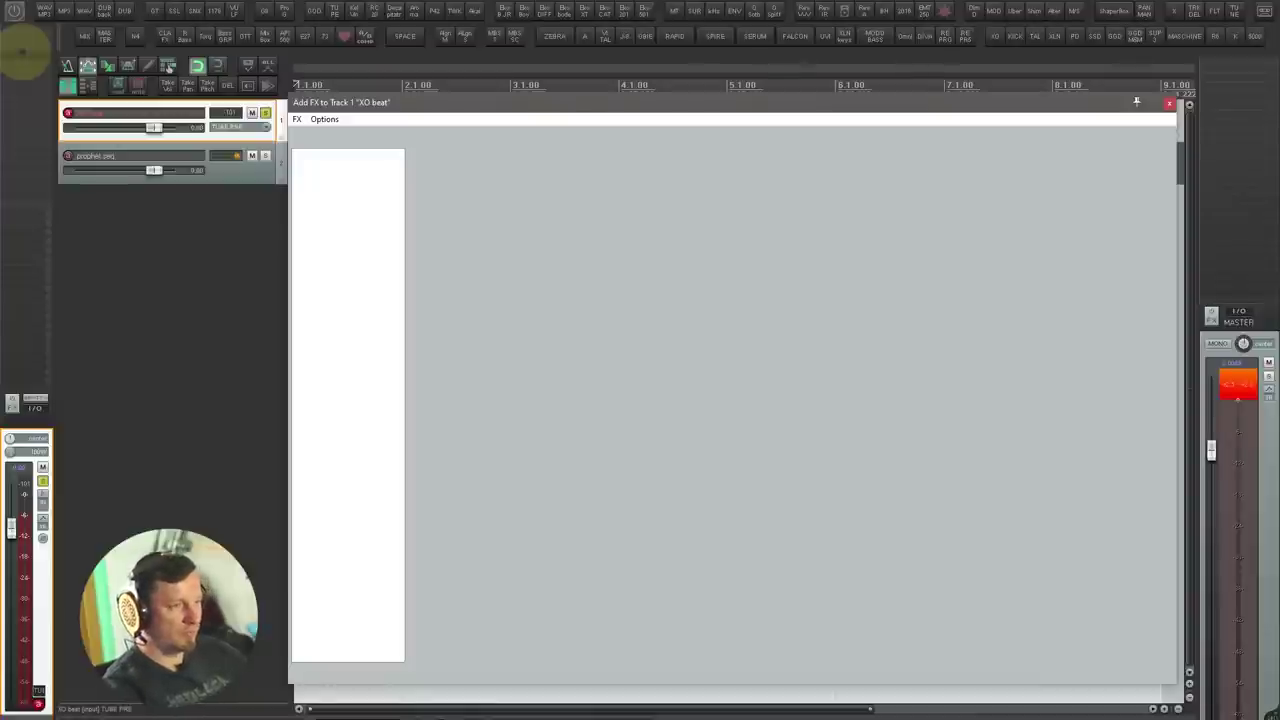
text(devio)
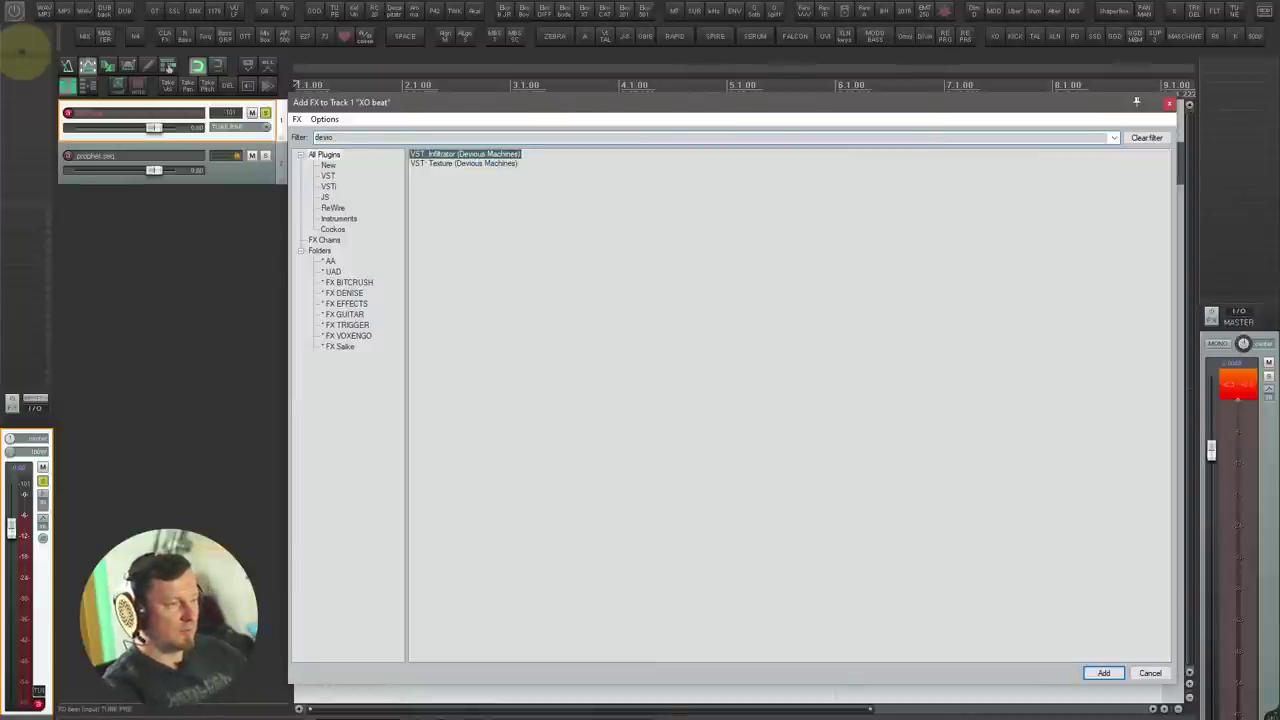
key(Return)
drag(371, 20, 728, 110)
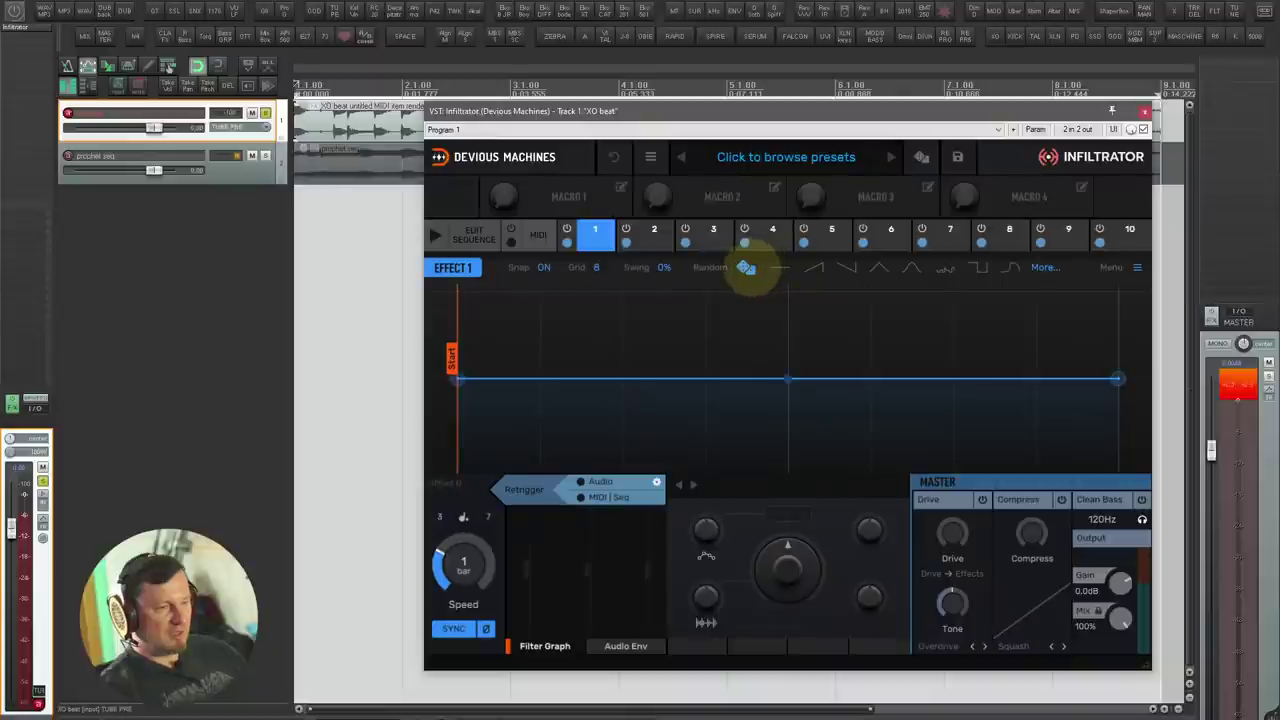
Step: Audition Infiltrator's user presets during playback, from VAX Chain Effect 2 through VAX Talking Base
click(745, 267)
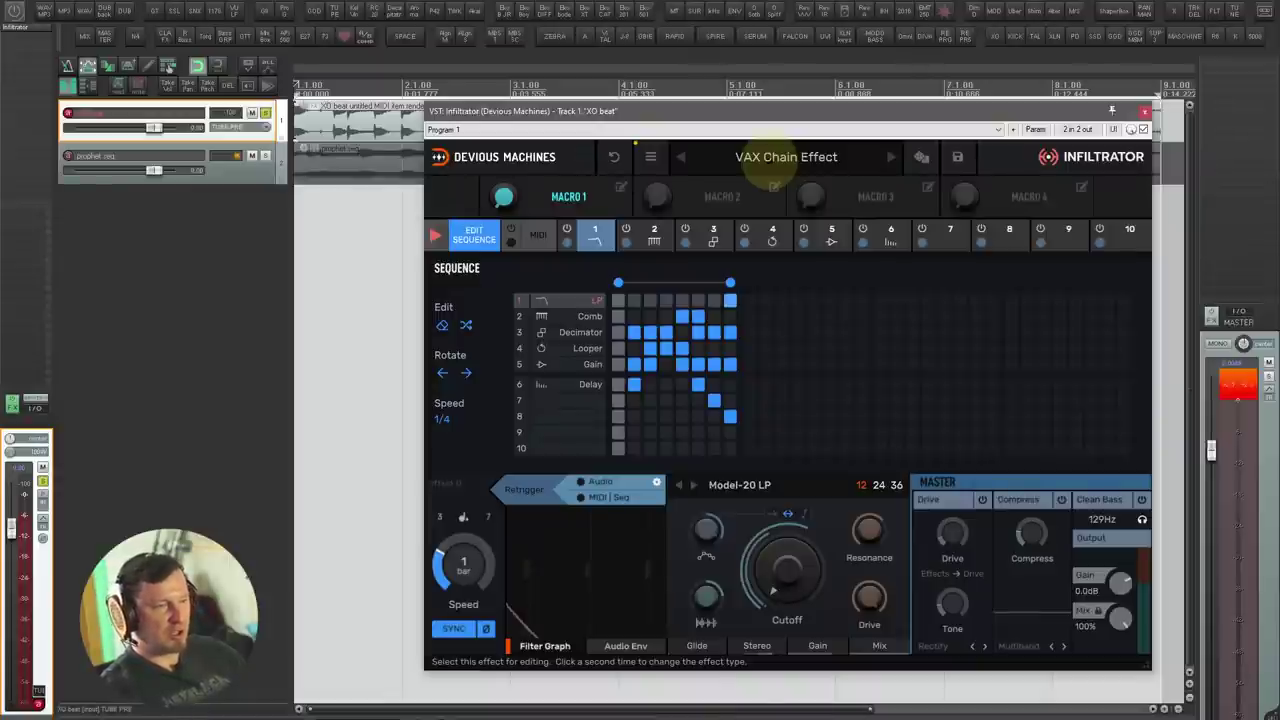
click(778, 158)
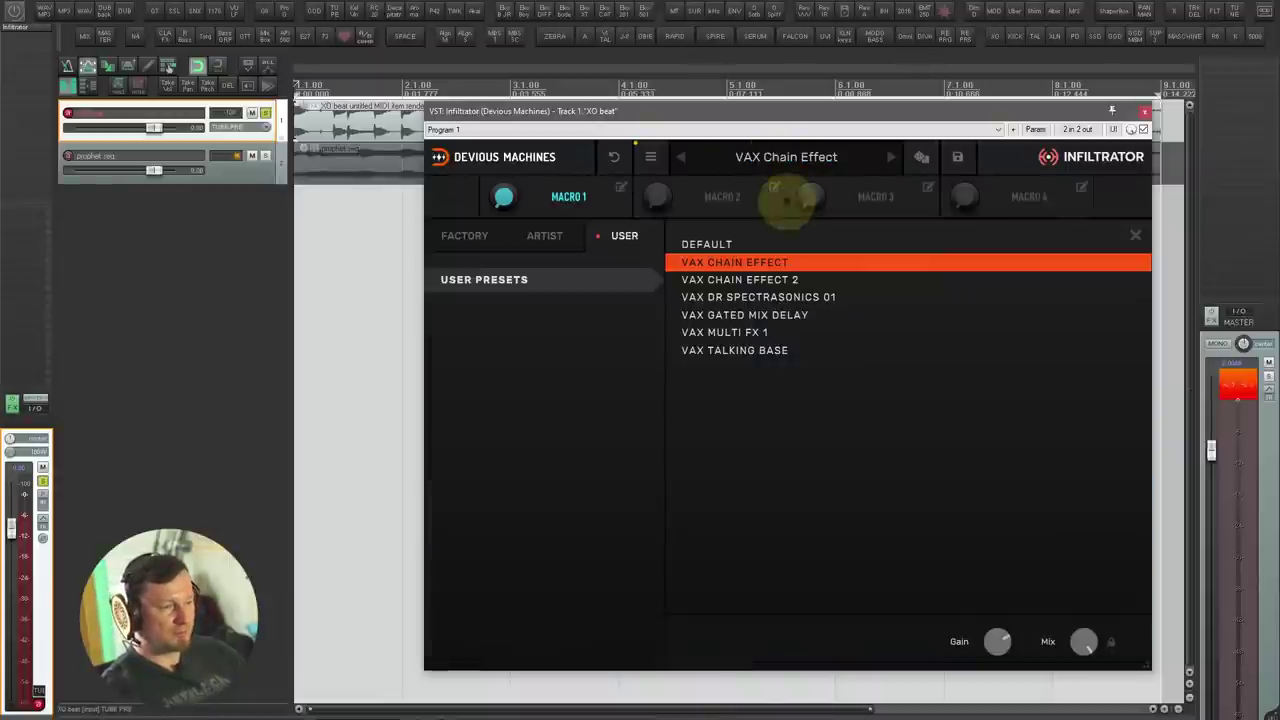
click(748, 280)
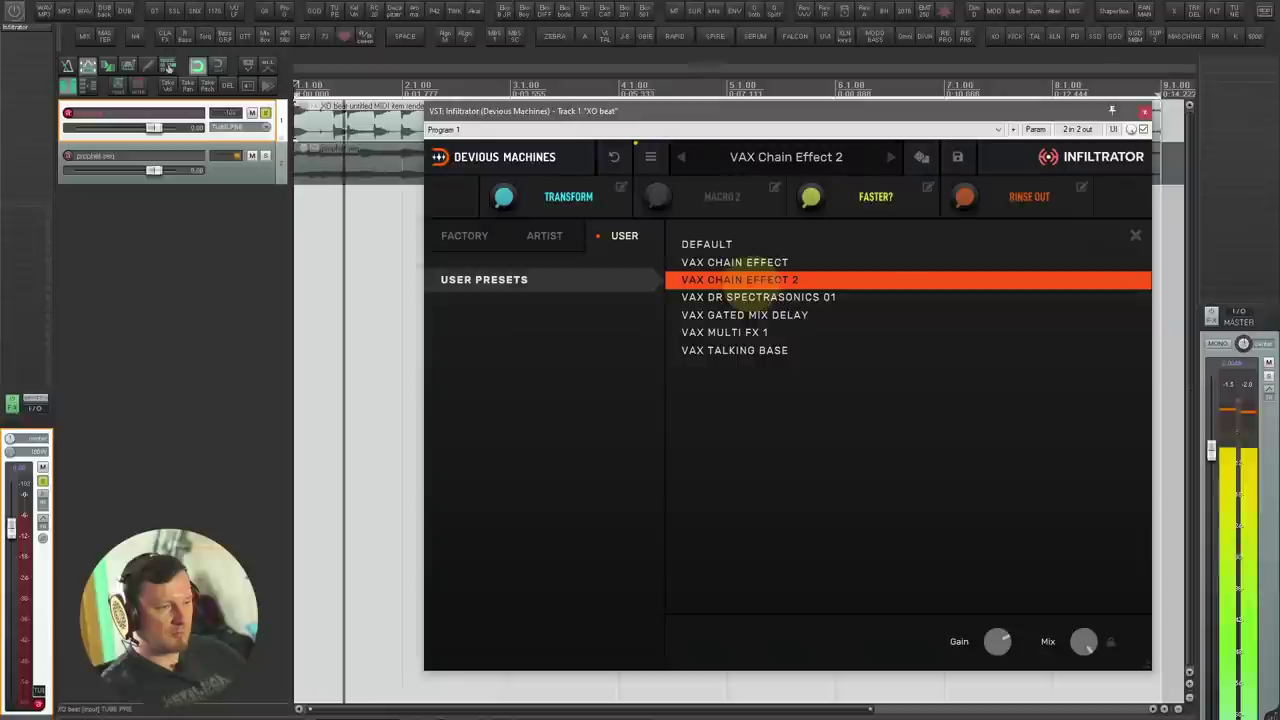
click(770, 297)
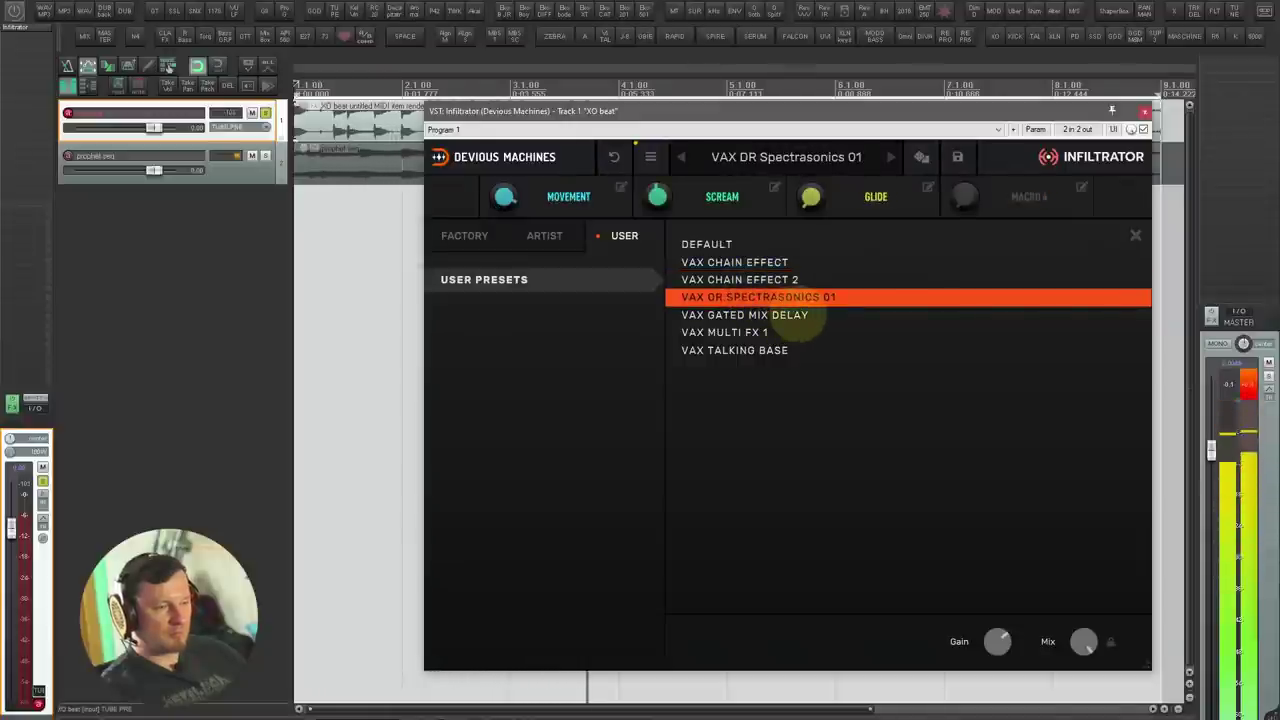
click(802, 314)
click(806, 332)
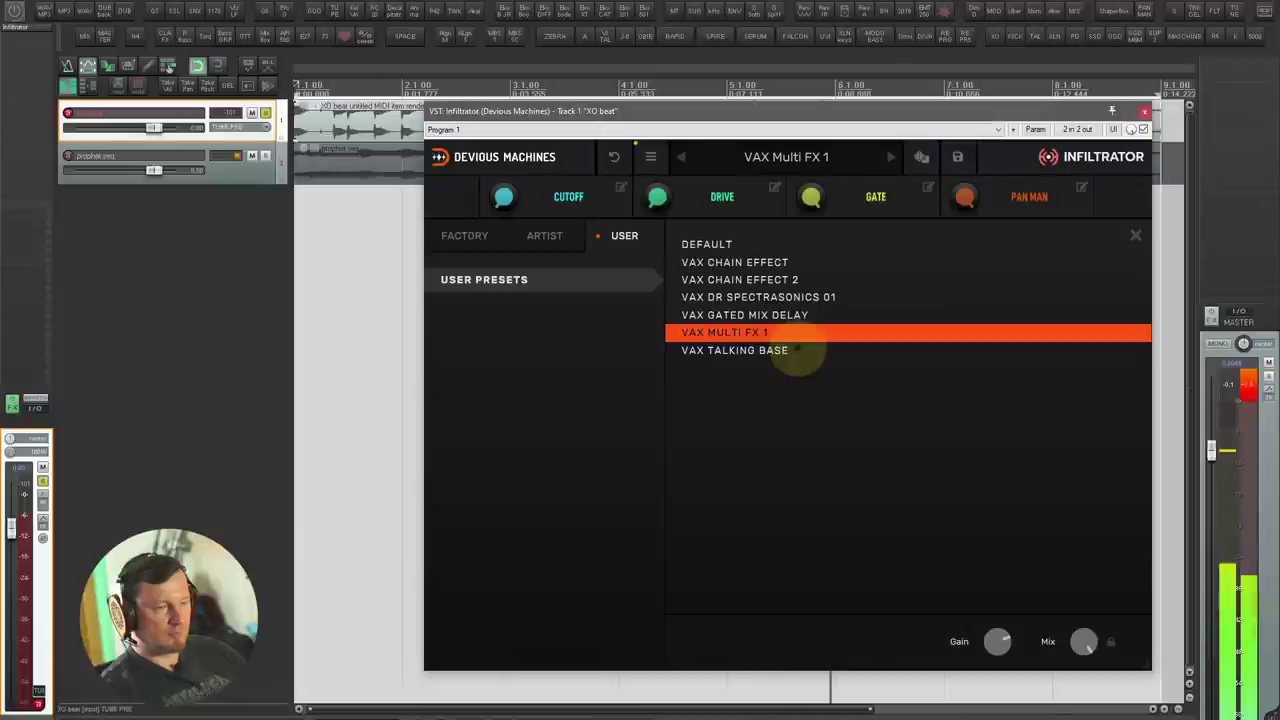
click(800, 351)
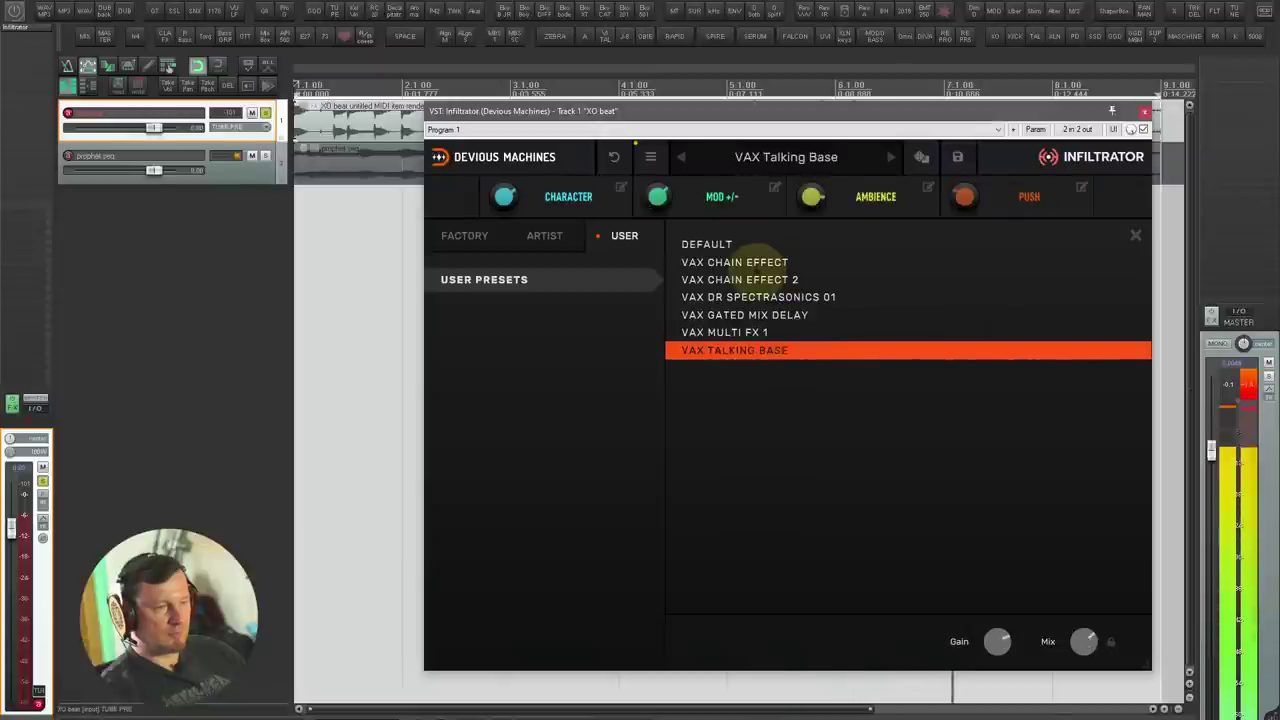
Step: Audition the Venus Theory artist presets Acid Breath, Breakfreak, Fusion Core and Metalizer, and stop playback
click(555, 237)
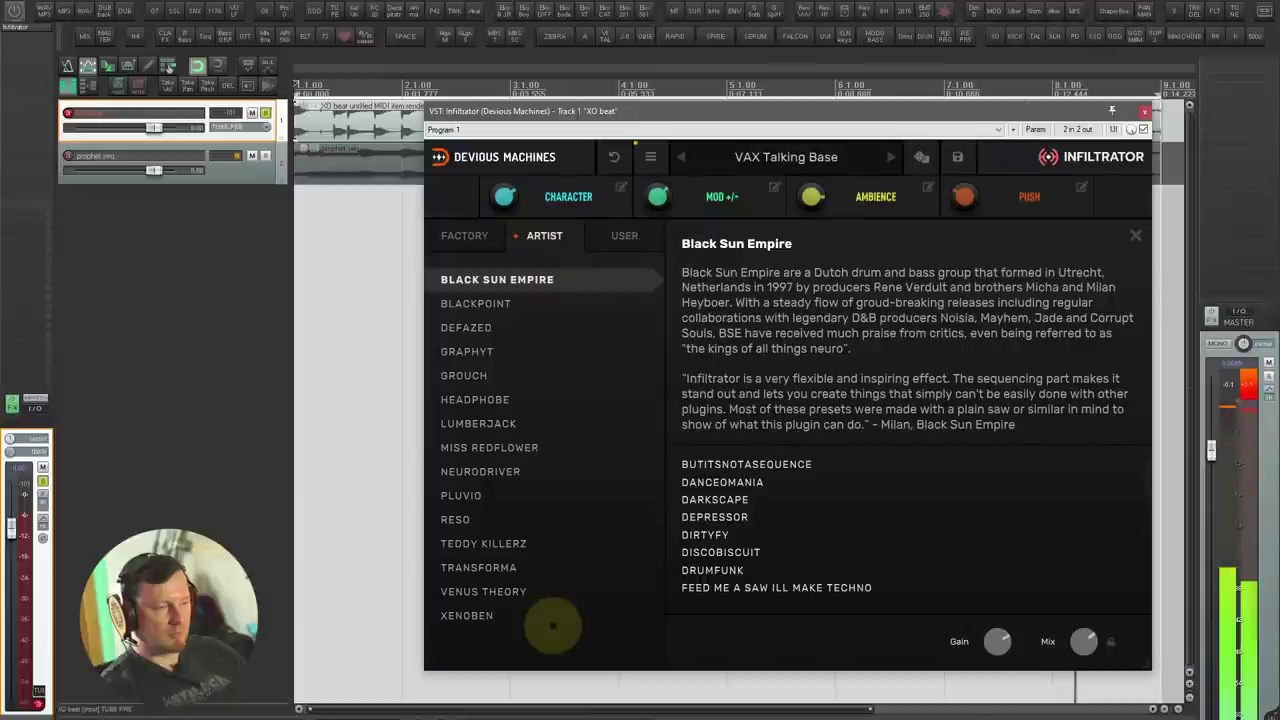
click(540, 590)
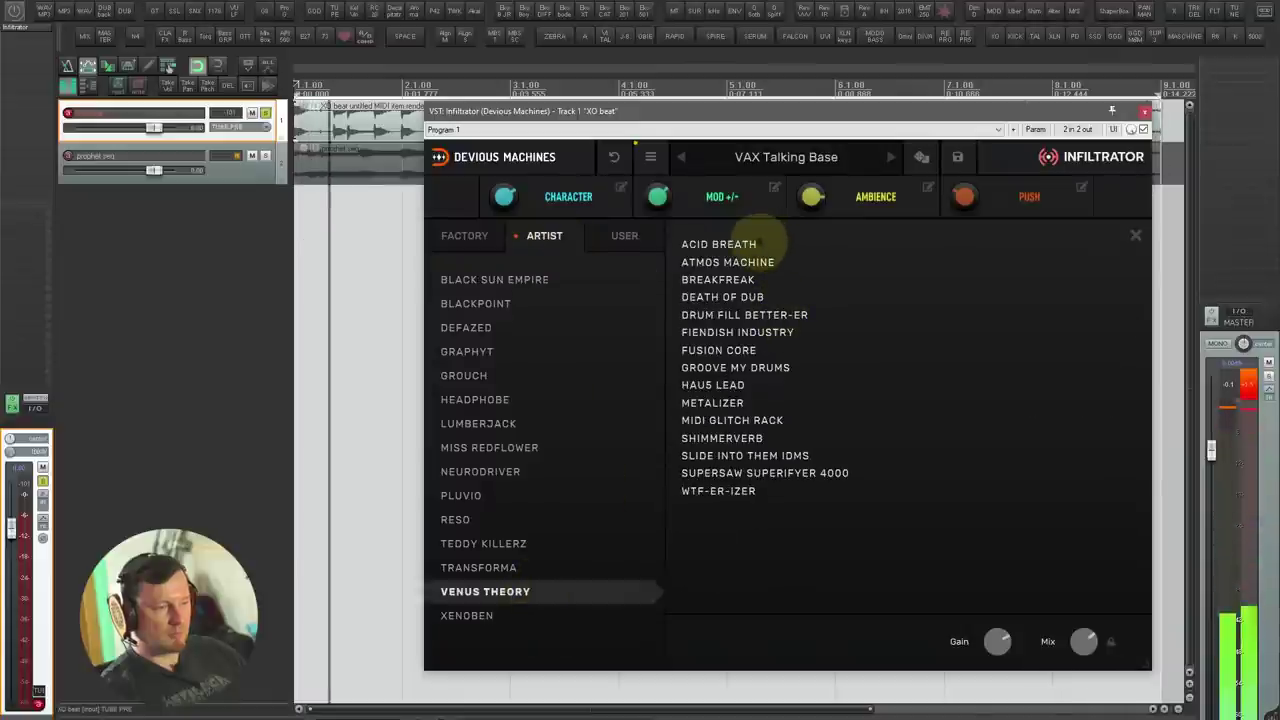
click(740, 244)
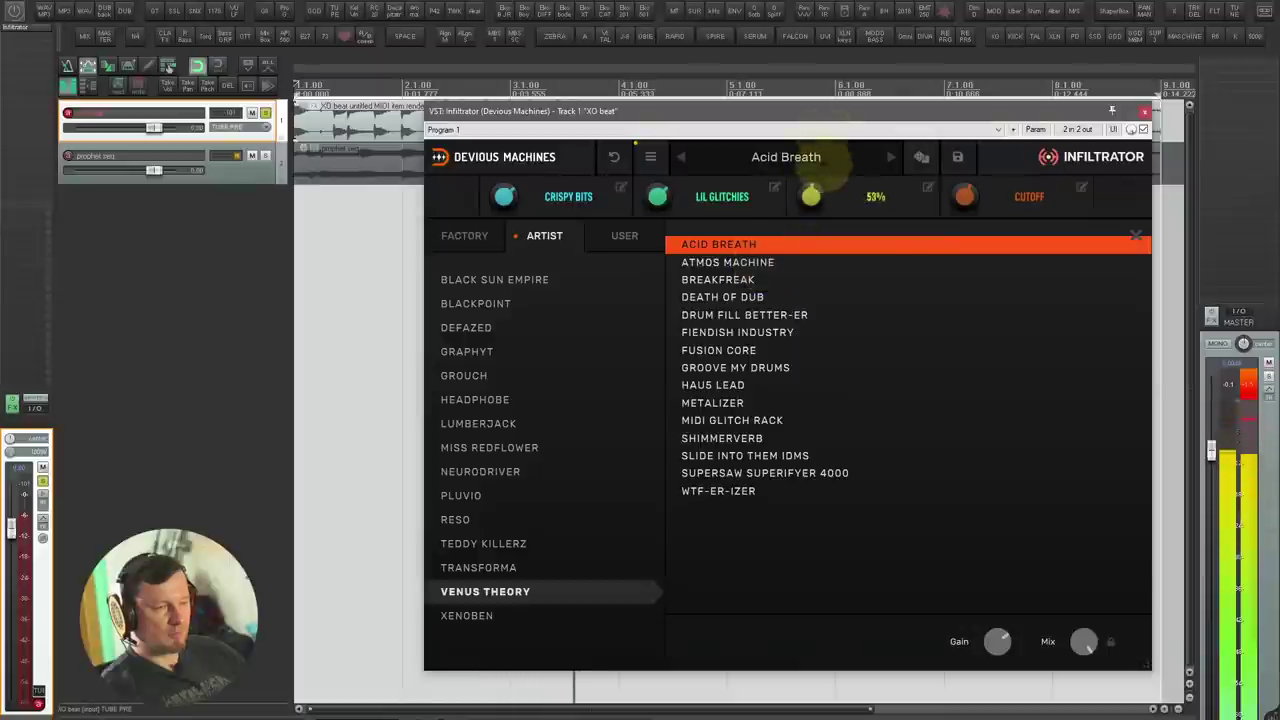
click(752, 279)
click(774, 350)
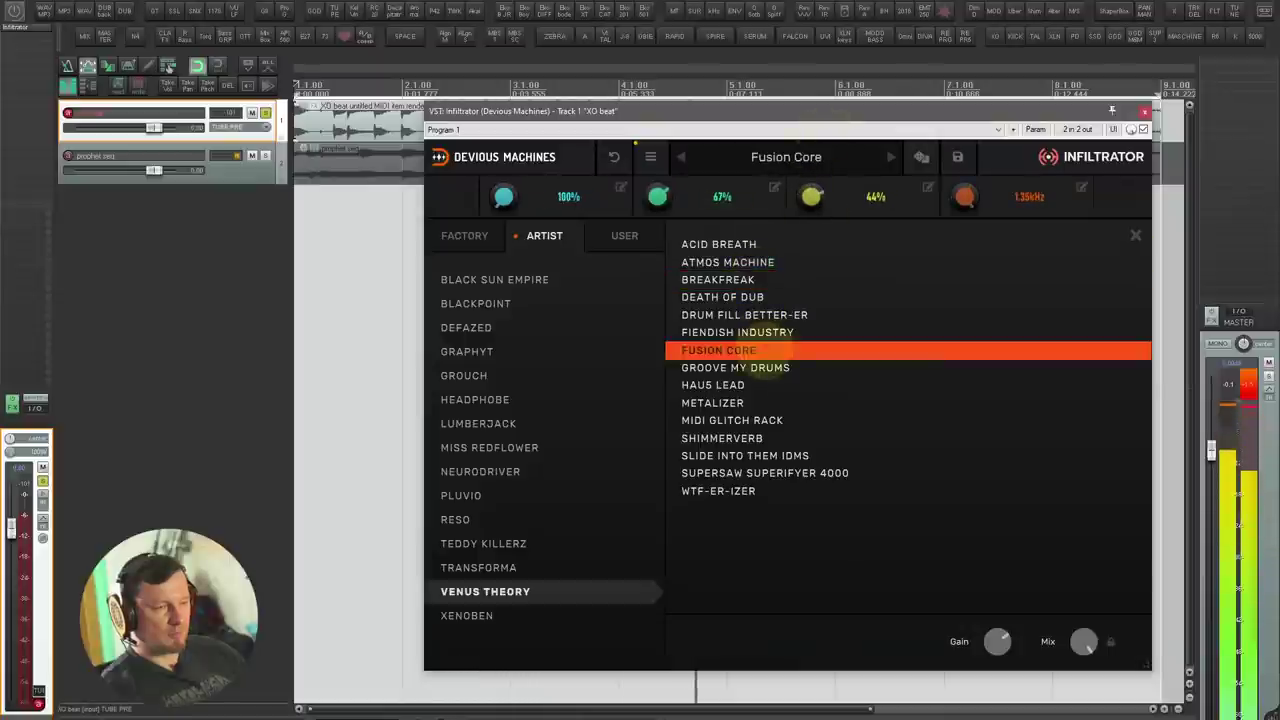
click(745, 402)
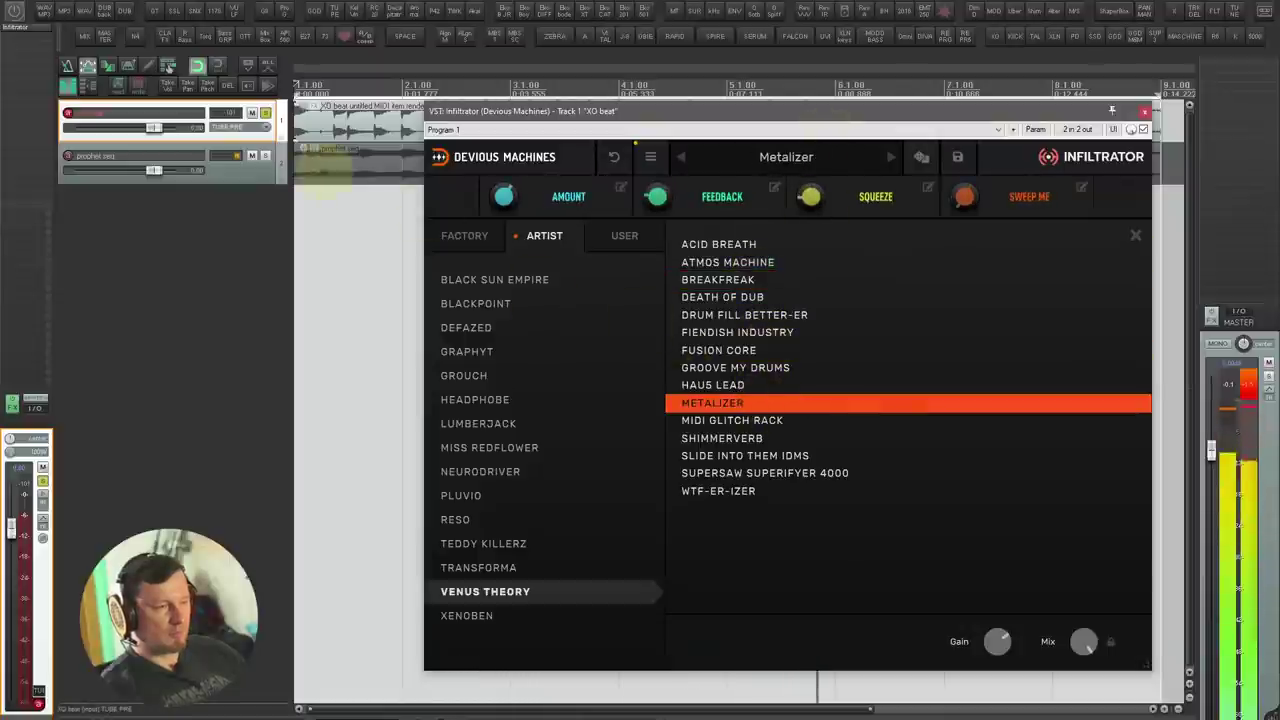
key(space)
Step: Replace Infiltrator on the XO beat track with ShaperBox2 and move its window just below the beat waveform
alt+click(36, 27)
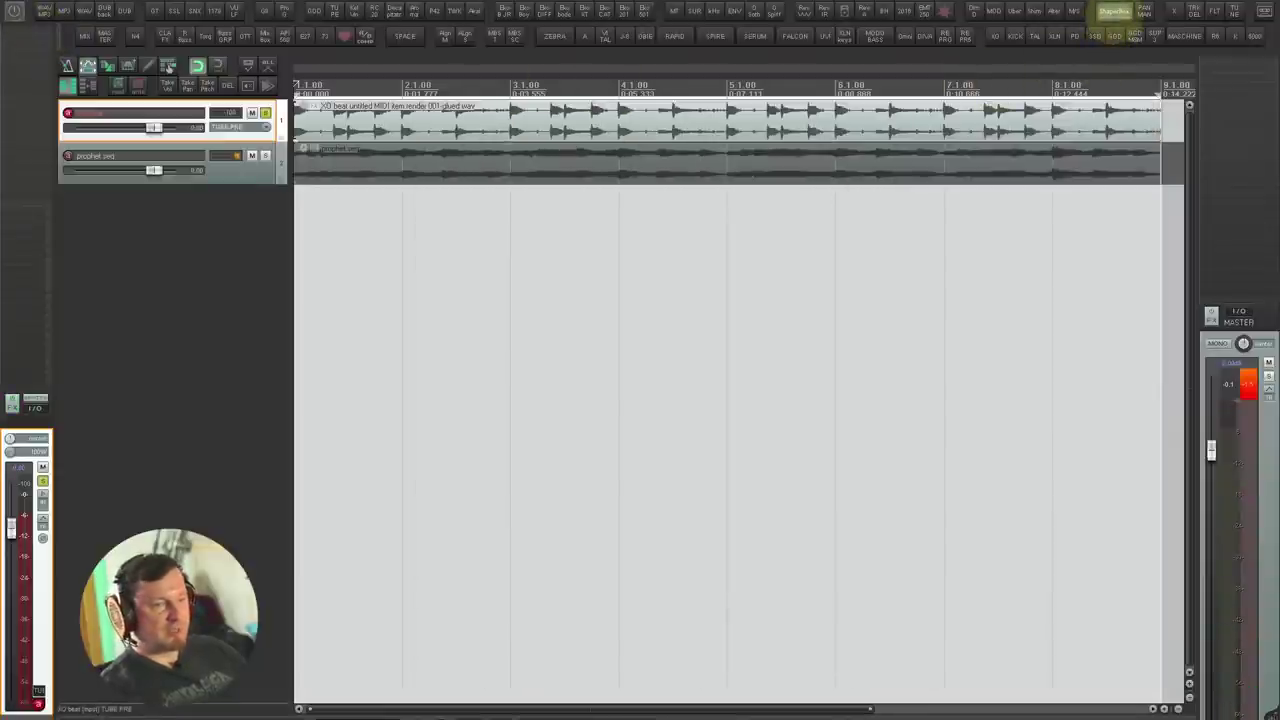
click(1114, 11)
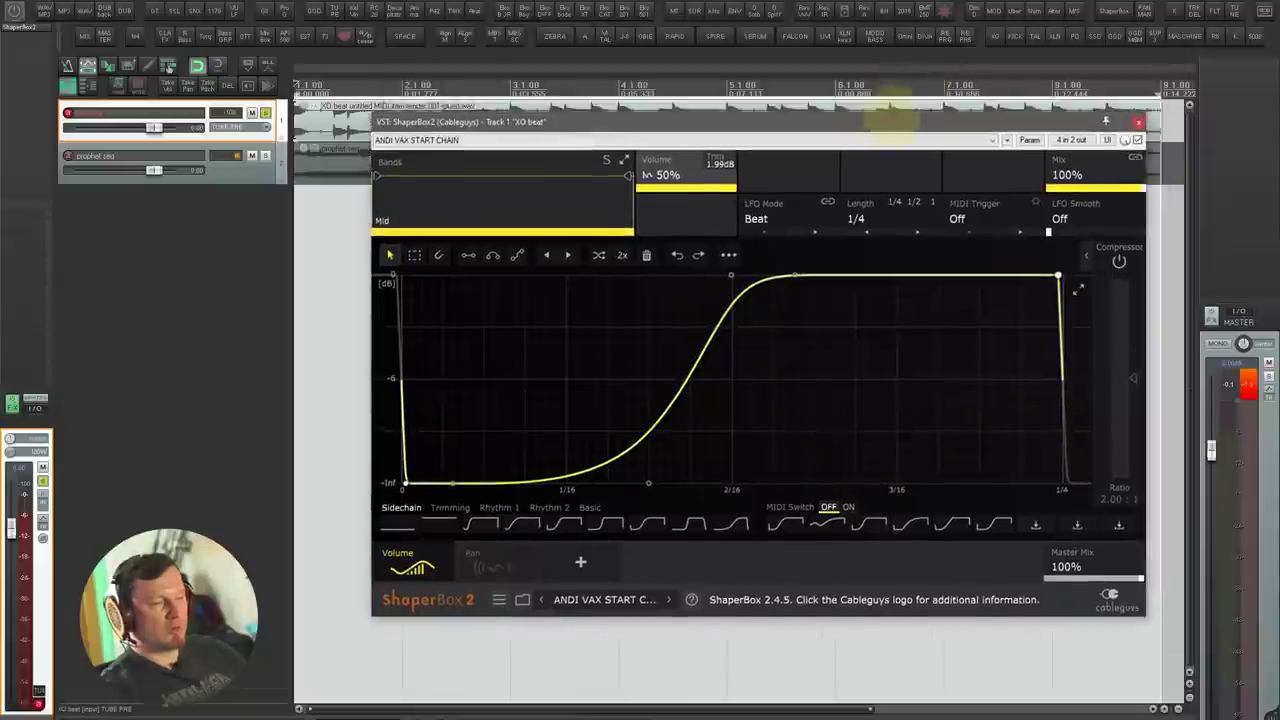
drag(887, 118, 898, 138)
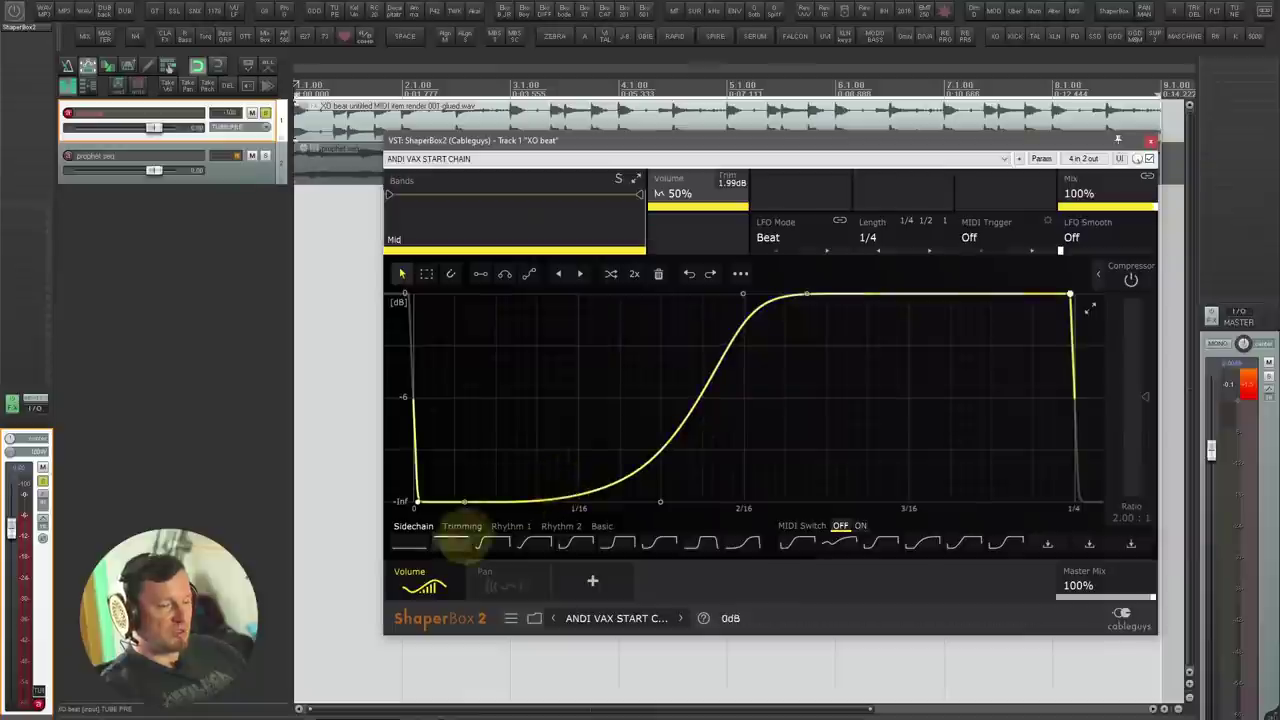
Step: Bypass ShaperBox2's Volume shaper and switch on the Pan shaper
mouse_move(407, 574)
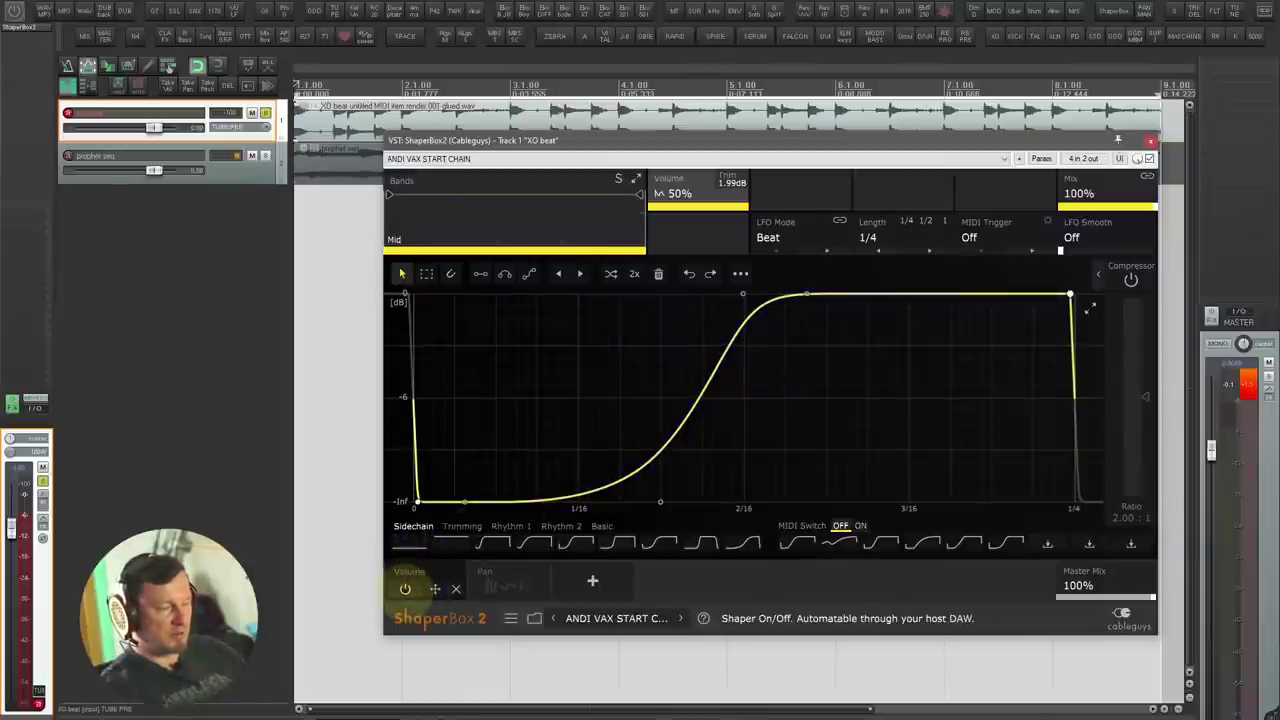
click(405, 588)
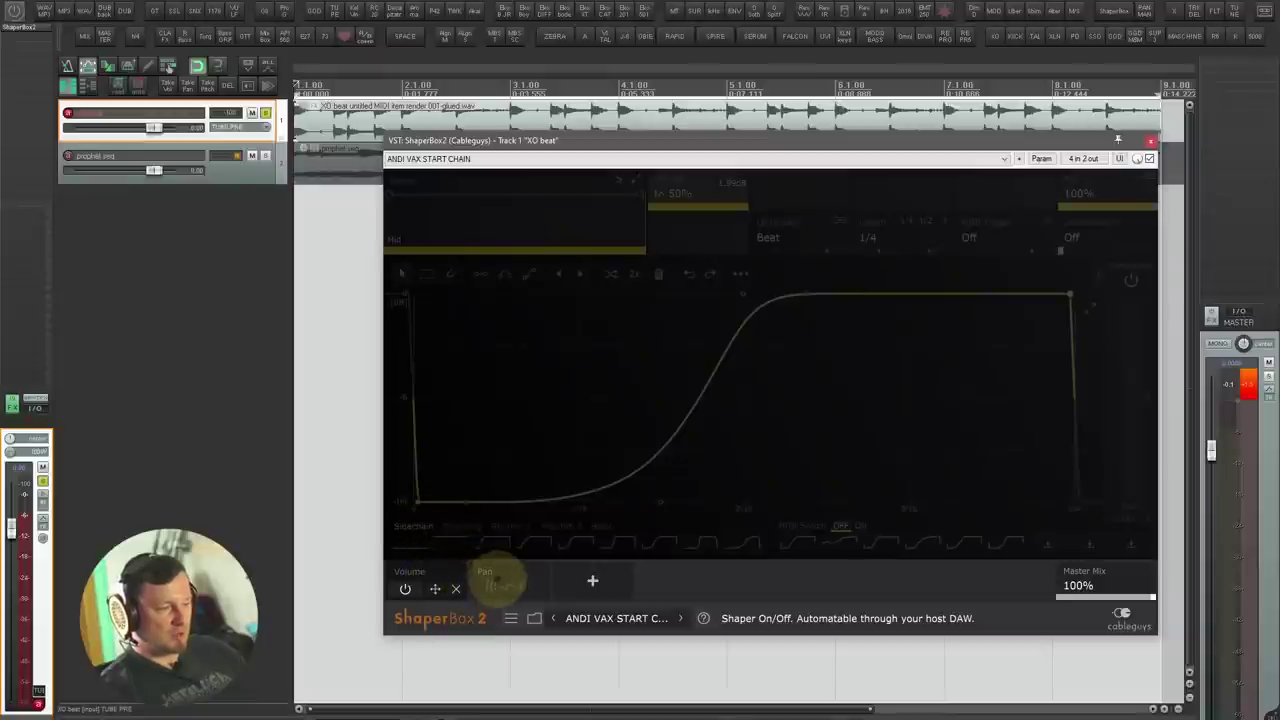
click(517, 585)
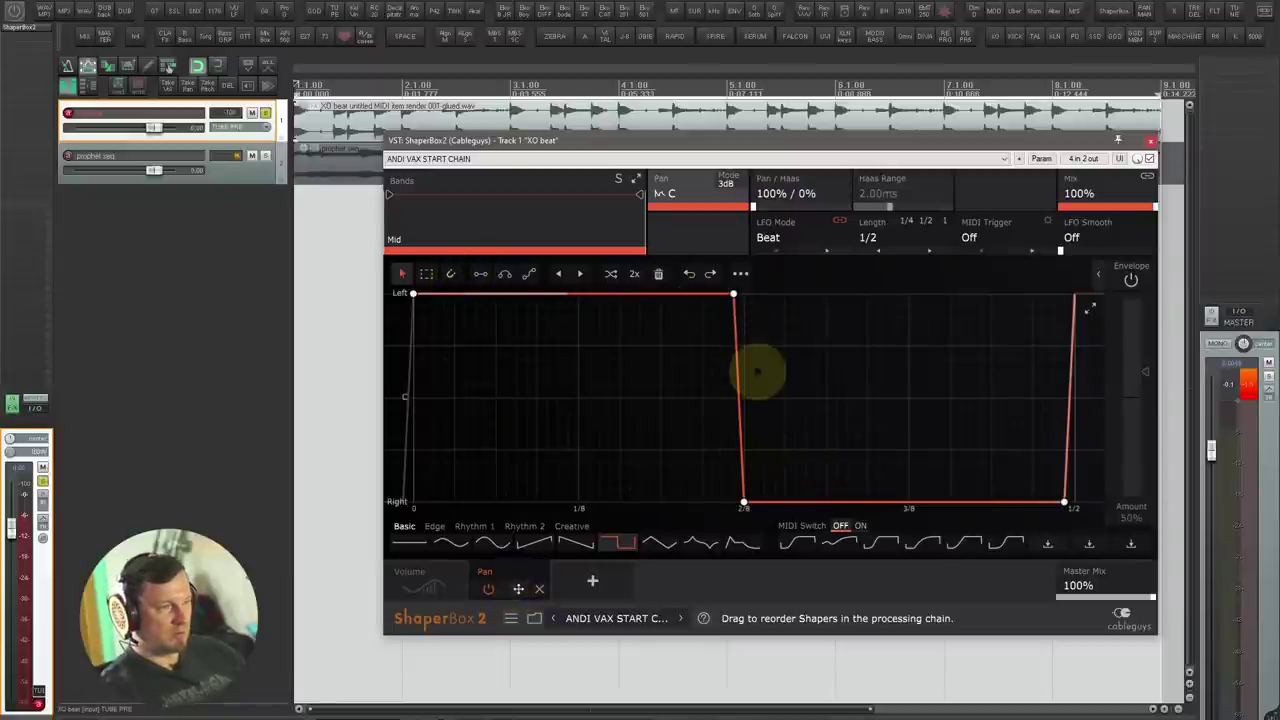
Step: Start playback and apply the descending stepped wave from the Rhythm 2 set to the Pan shaper
key(space)
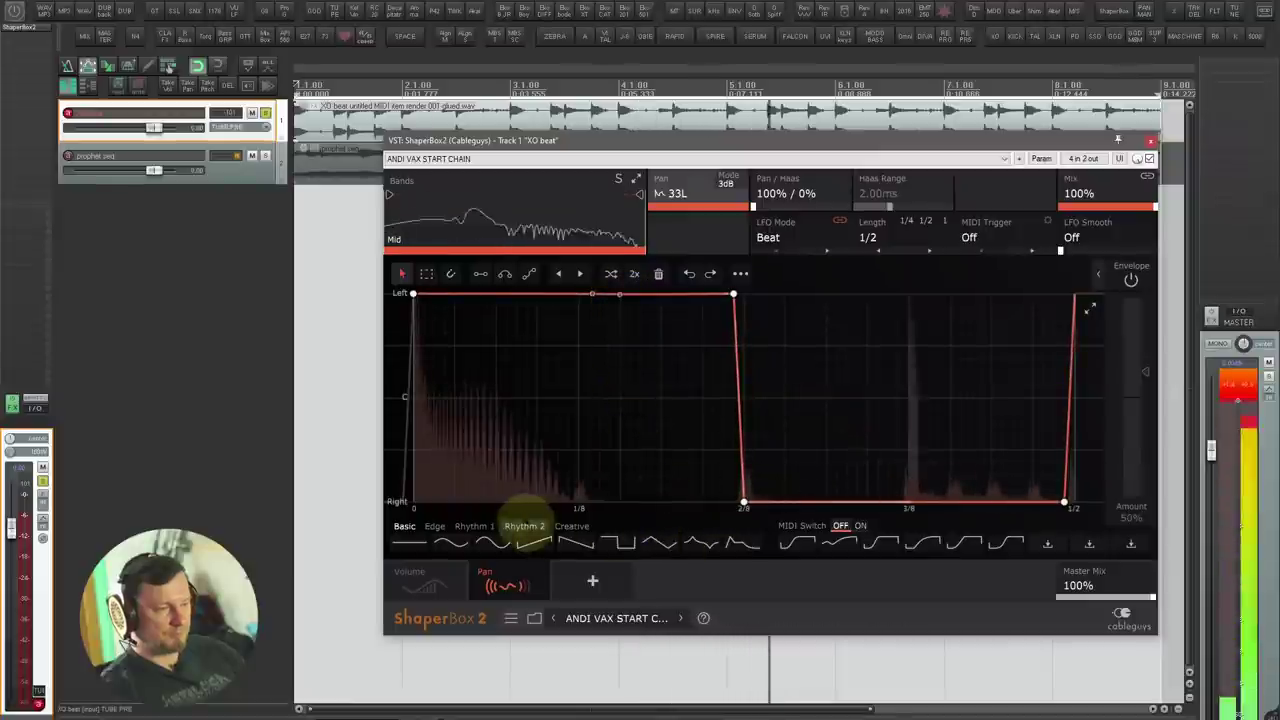
click(524, 526)
click(532, 542)
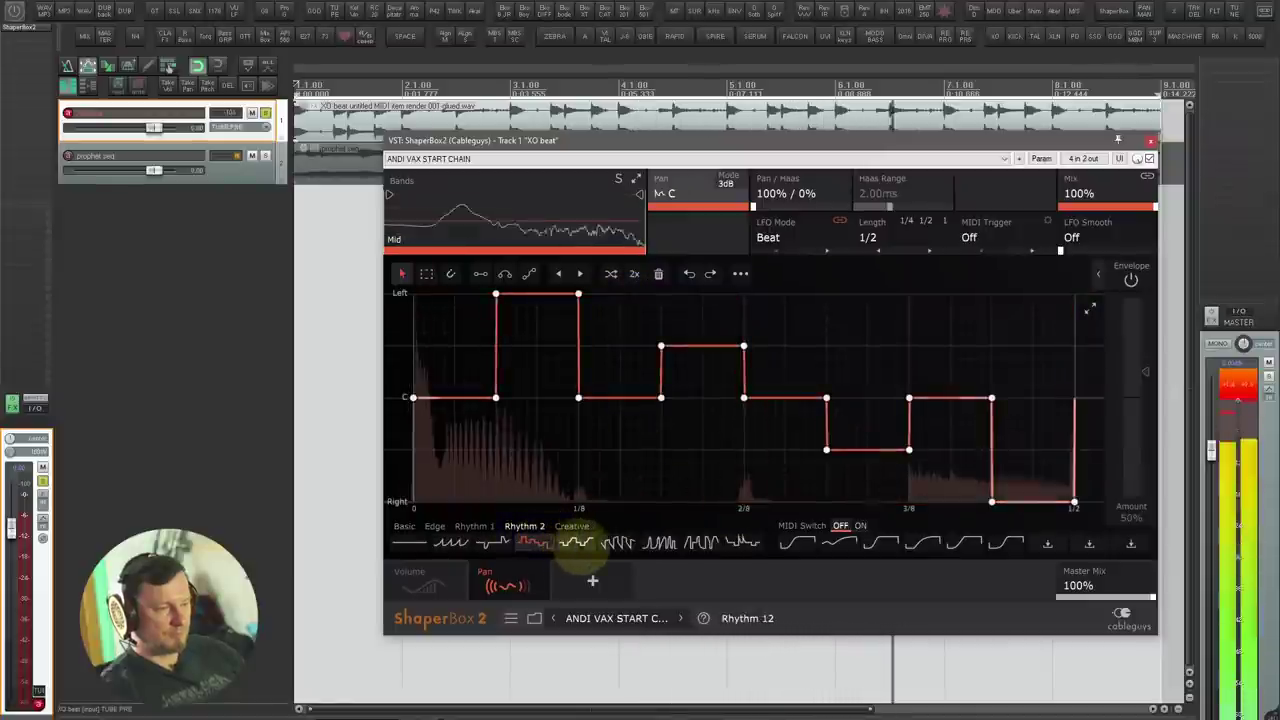
Step: Turn off the Pan shaper and switch the Volume shaper back on
mouse_move(512, 568)
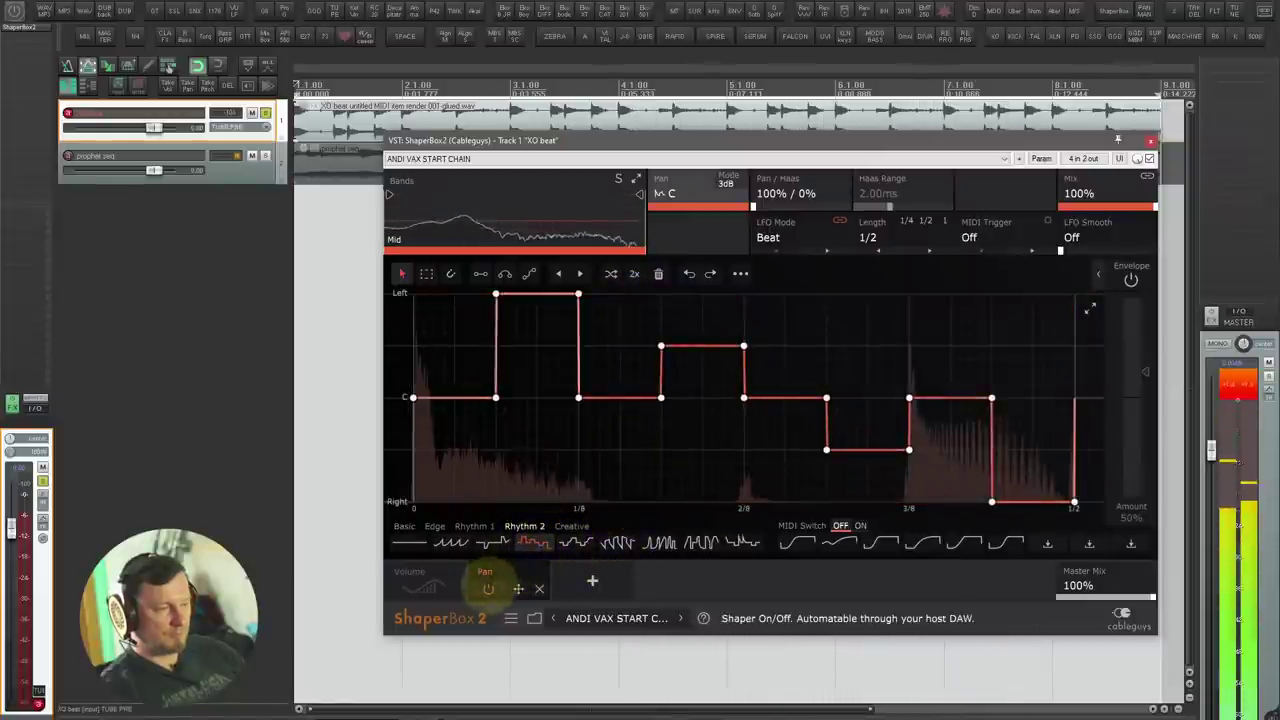
click(488, 588)
click(410, 580)
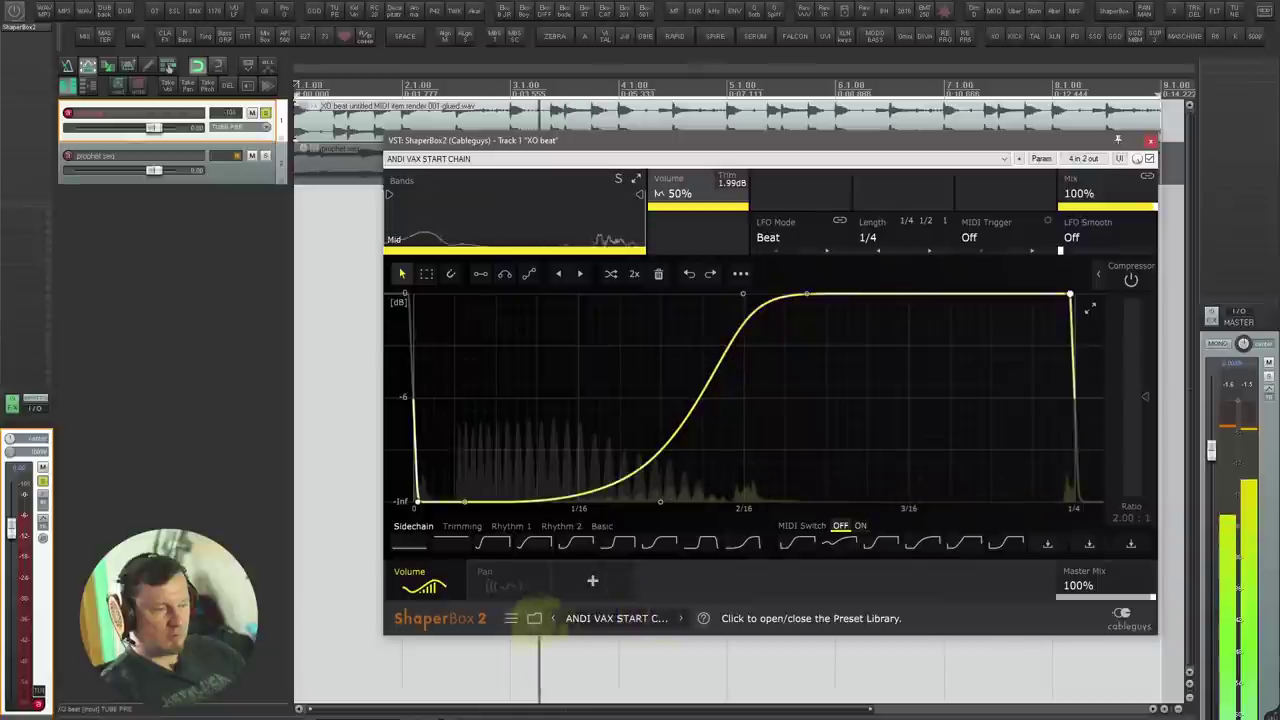
Step: Audition ShaperBox2's library presets Timer 1, Timer 2 and Timer 3 on the beat during playback
click(533, 618)
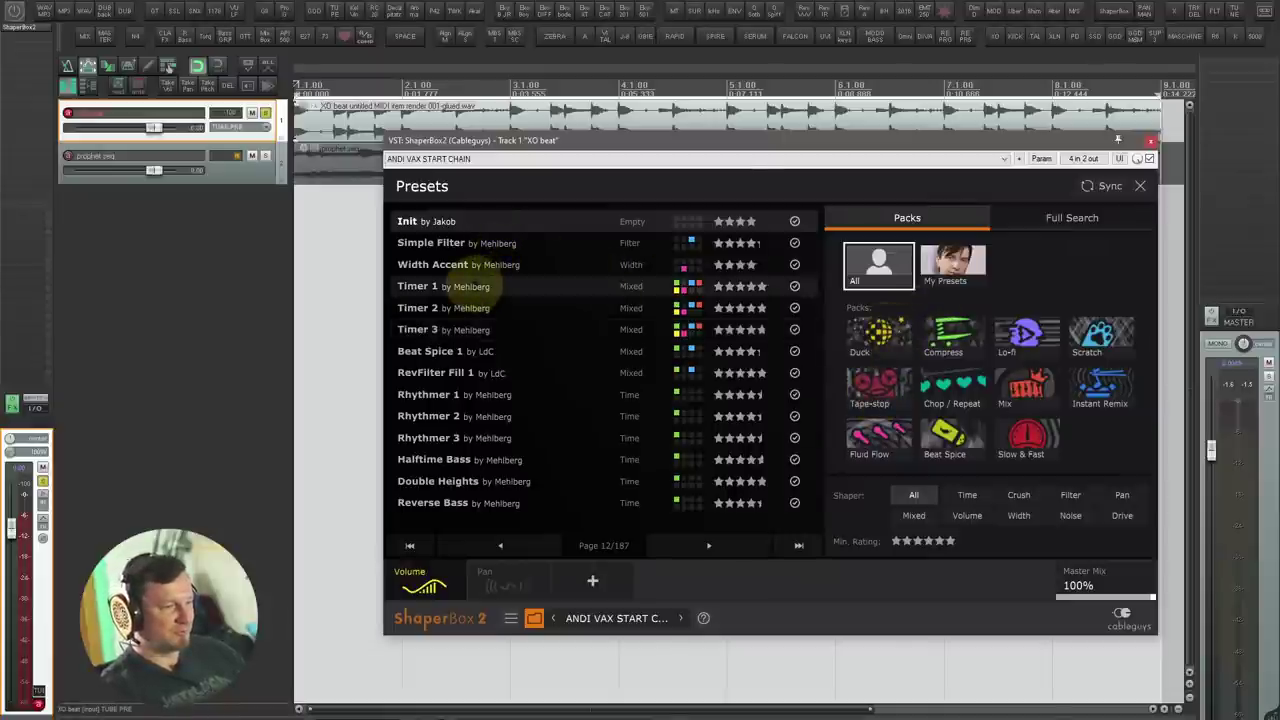
click(476, 286)
key(space)
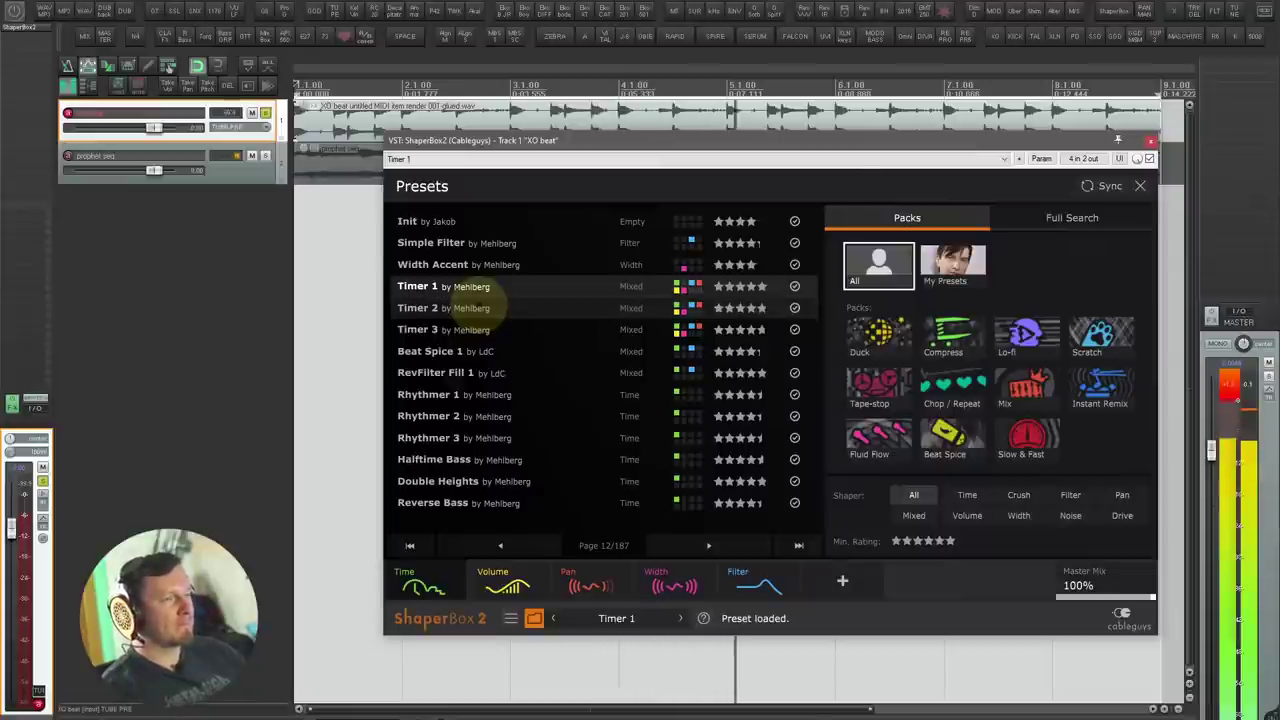
click(478, 308)
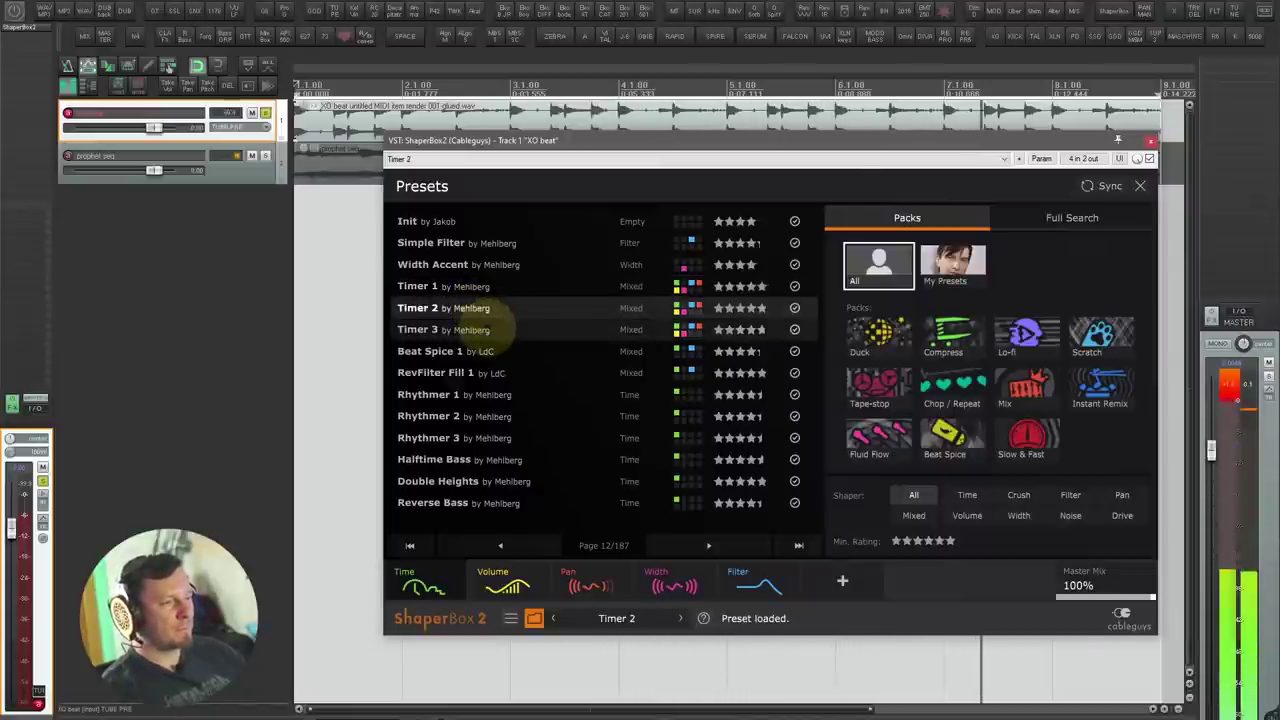
click(490, 330)
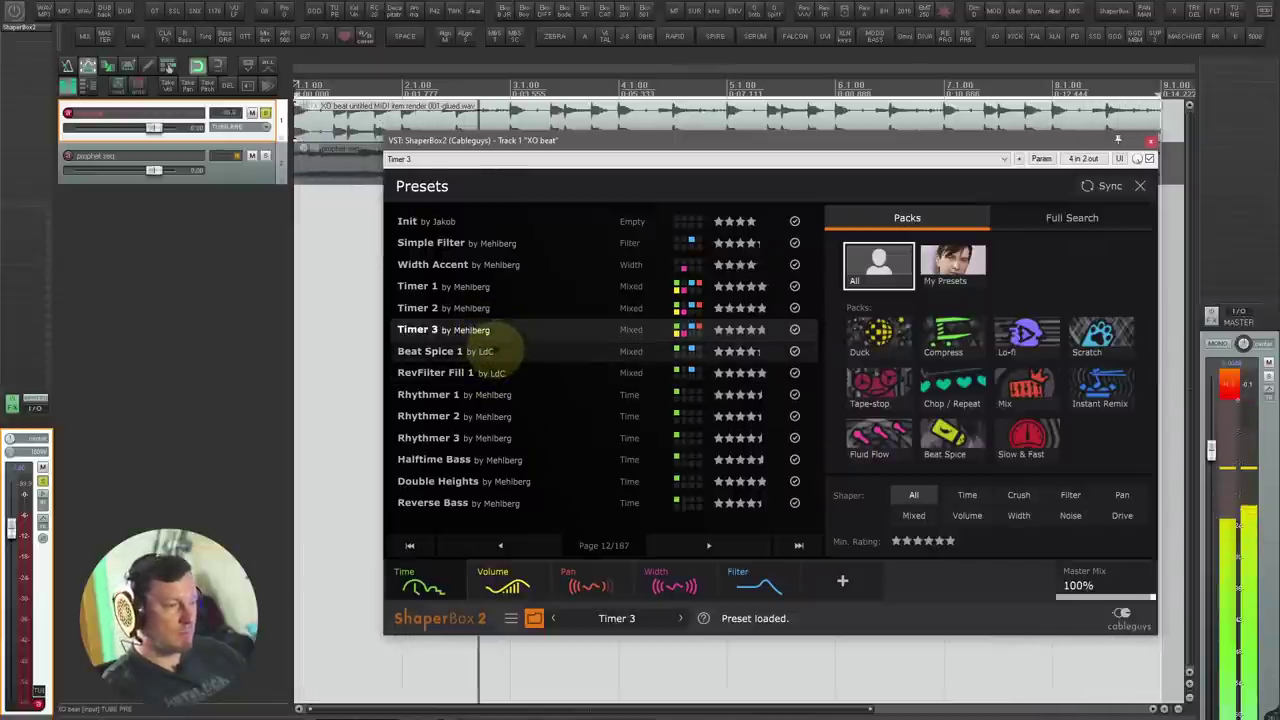
Step: Audition ShaperBox2's presets Beat Spice 1, Rhythmer 1, Rhythmer 2 and Halftime Bass, plus Stutter 1 from the following library page
click(493, 350)
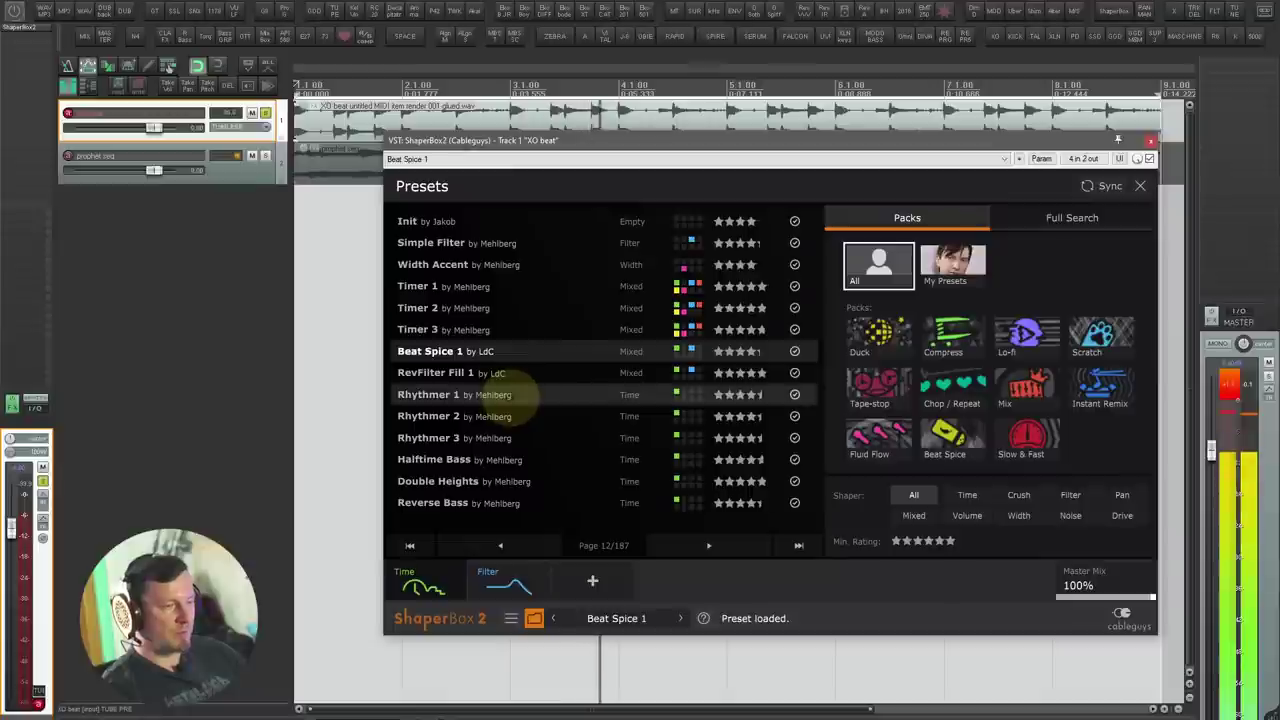
click(524, 394)
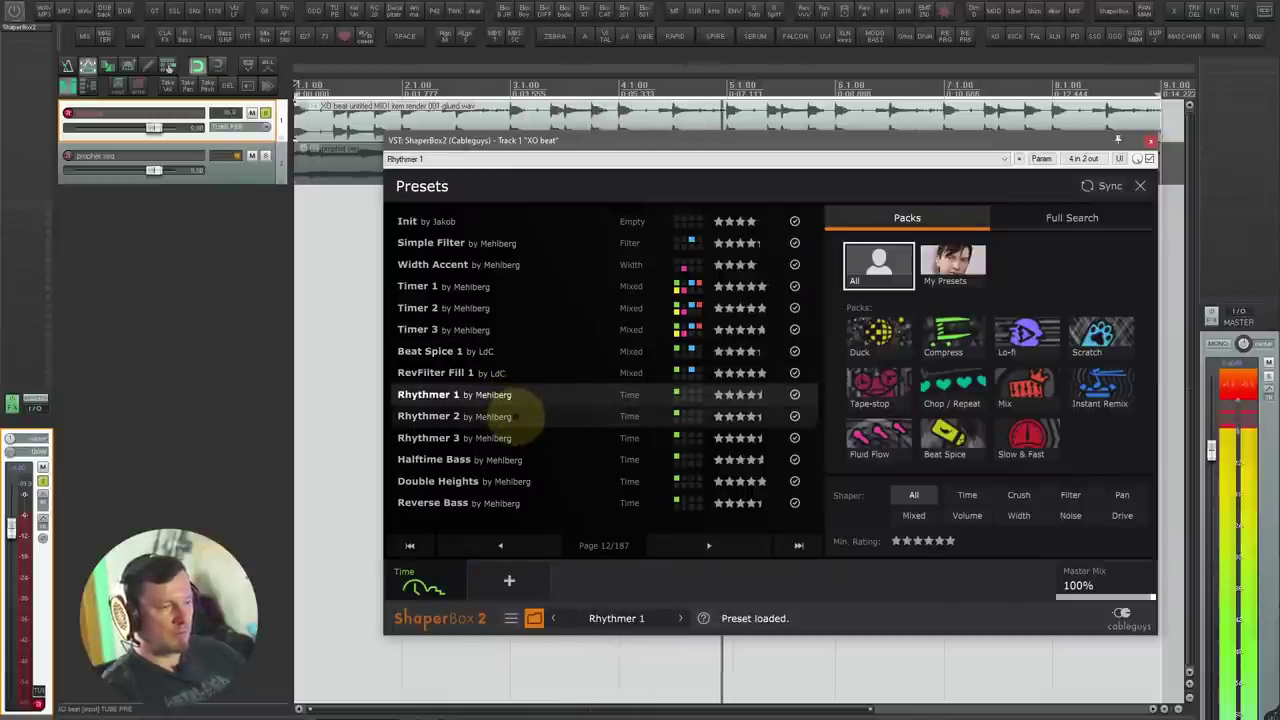
click(524, 415)
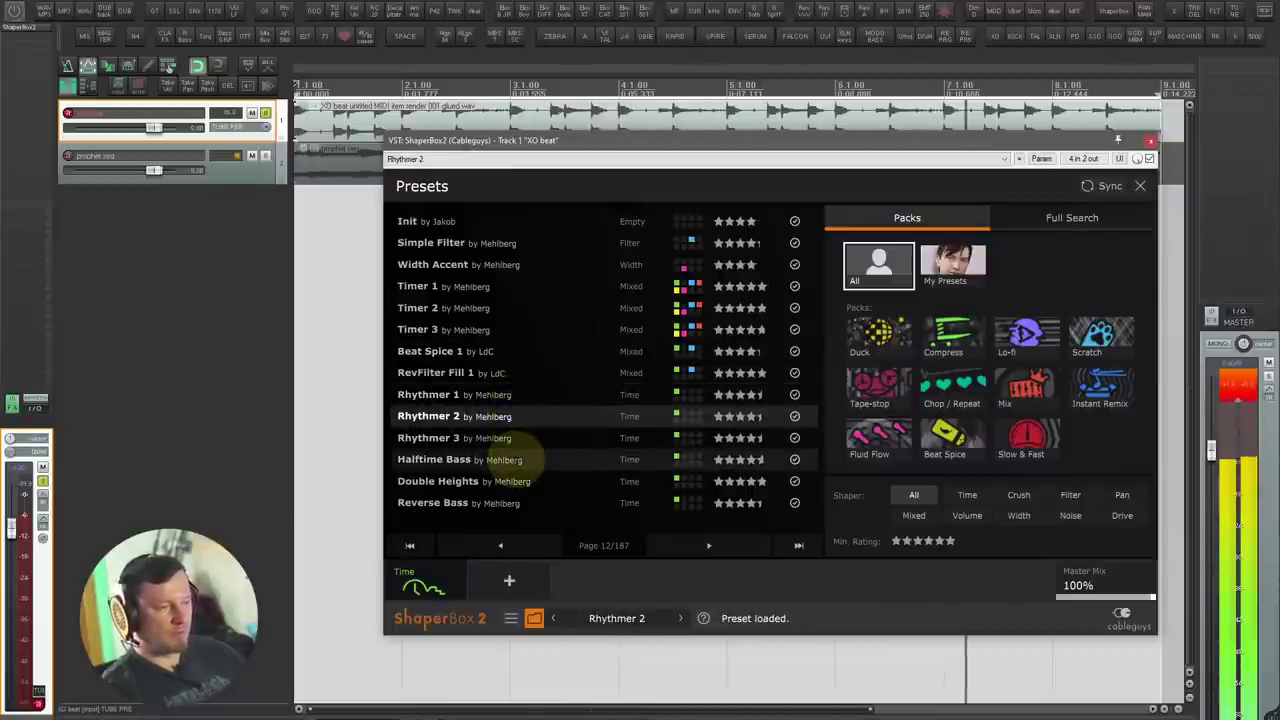
click(522, 459)
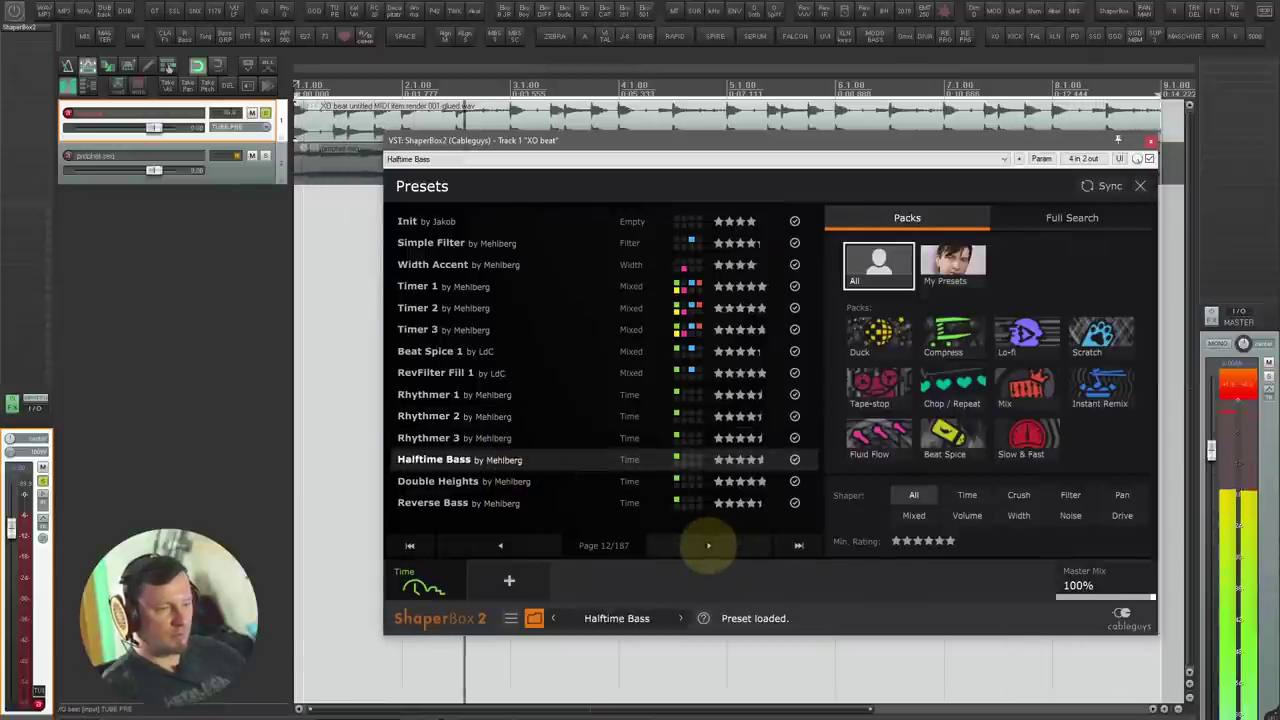
click(708, 545)
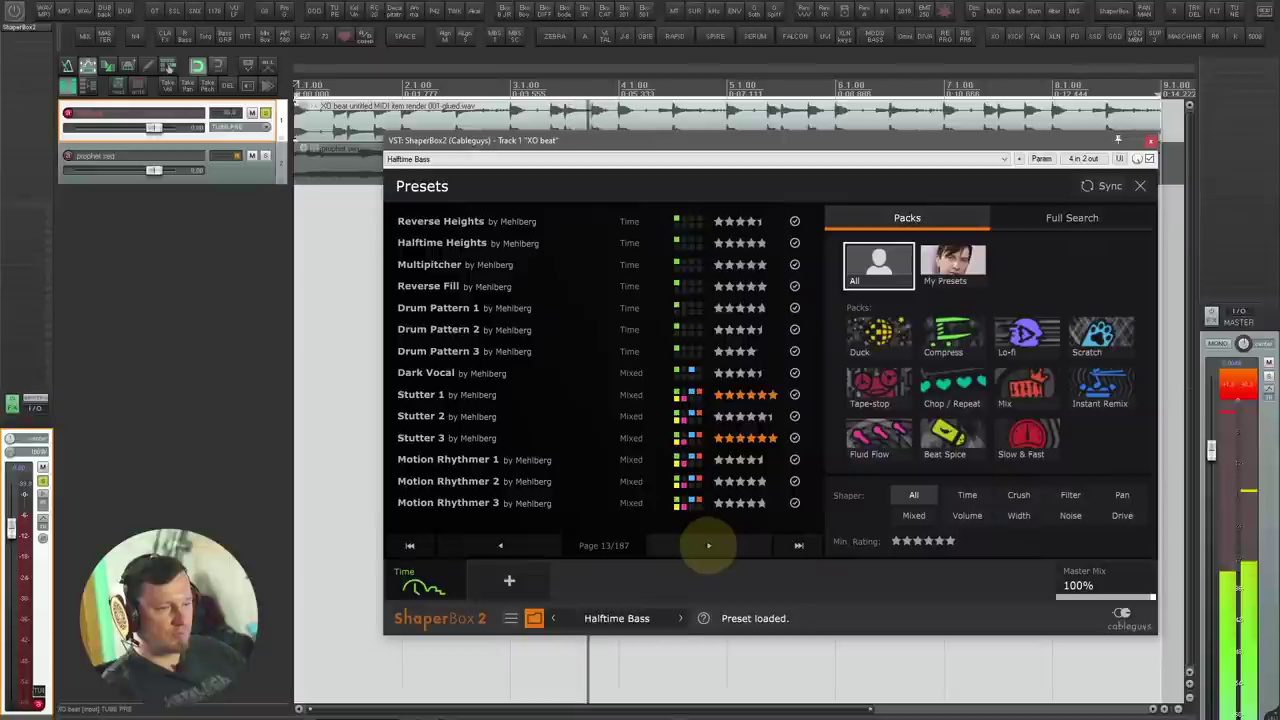
click(470, 395)
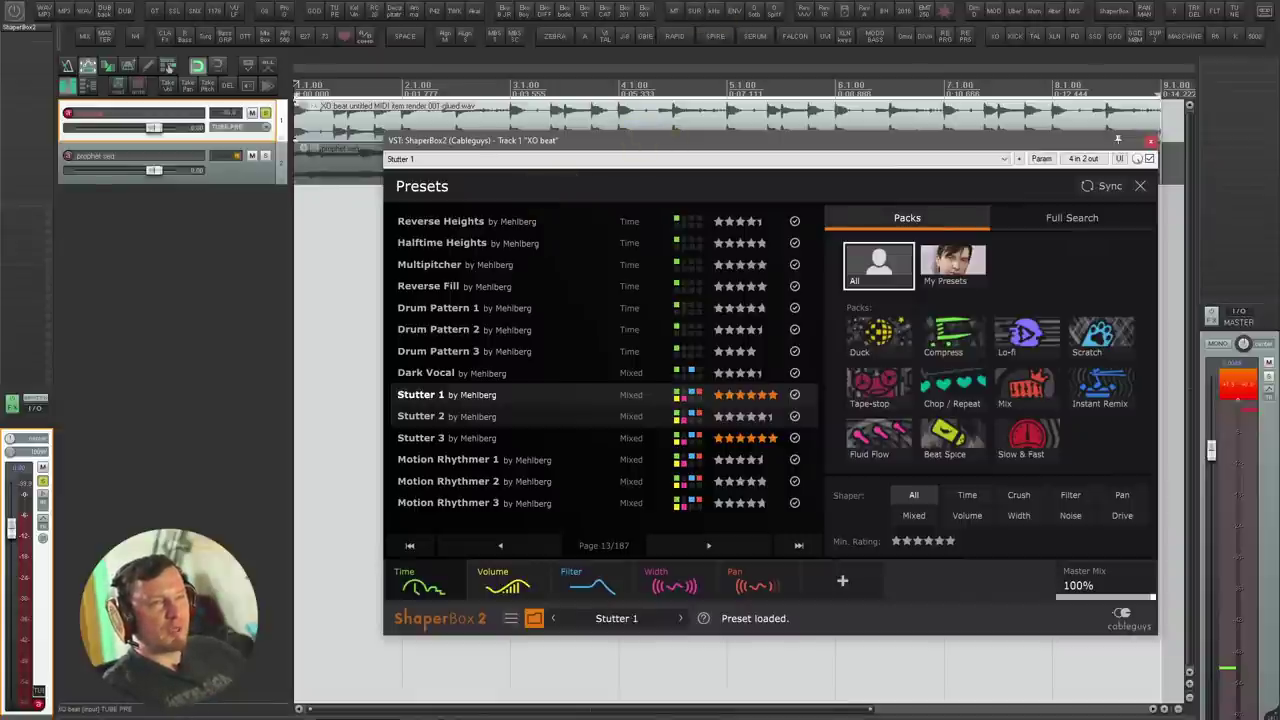
Step: Return to the ShaperBox2 window and remove the plugin from the beat track
key(alt+Tab)
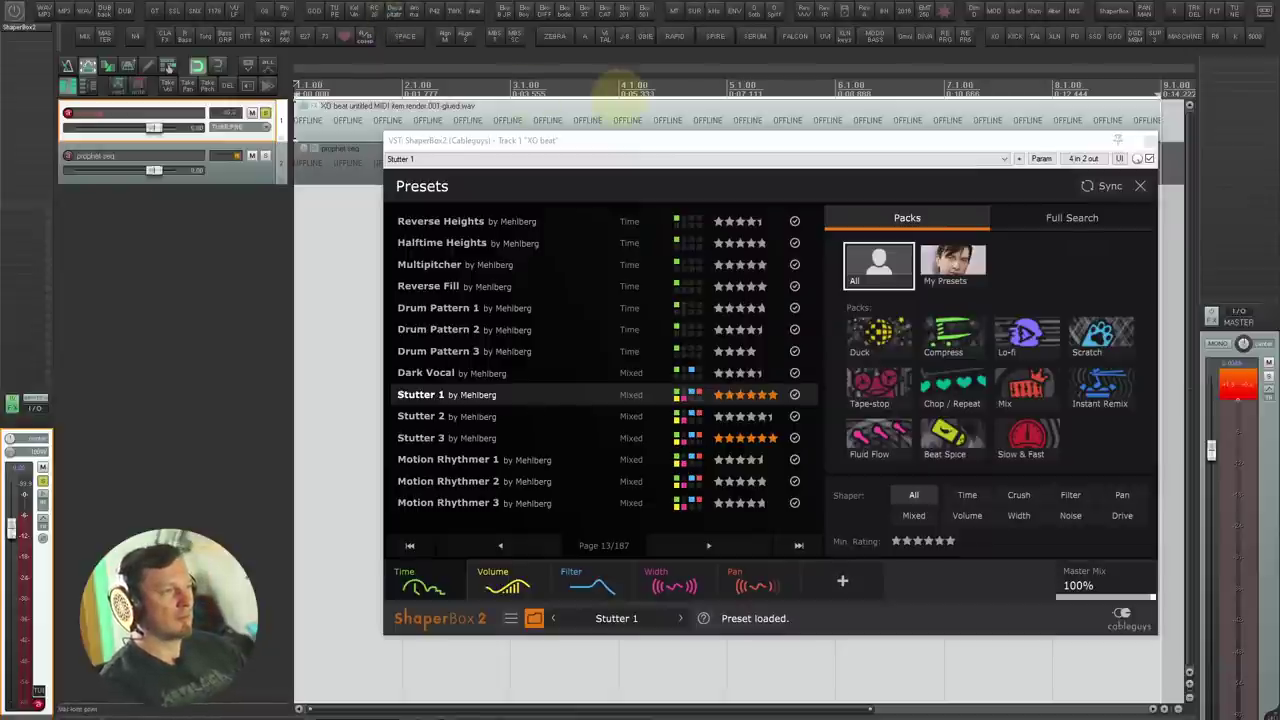
click(684, 142)
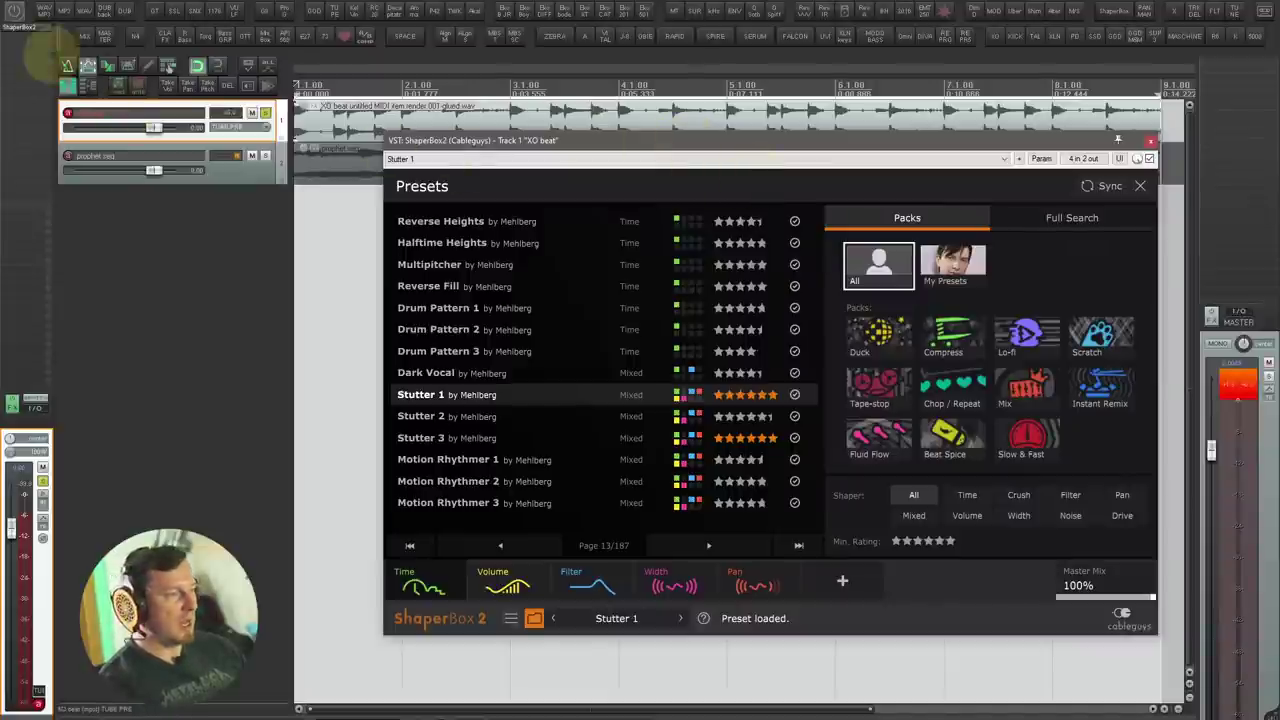
click(26, 26)
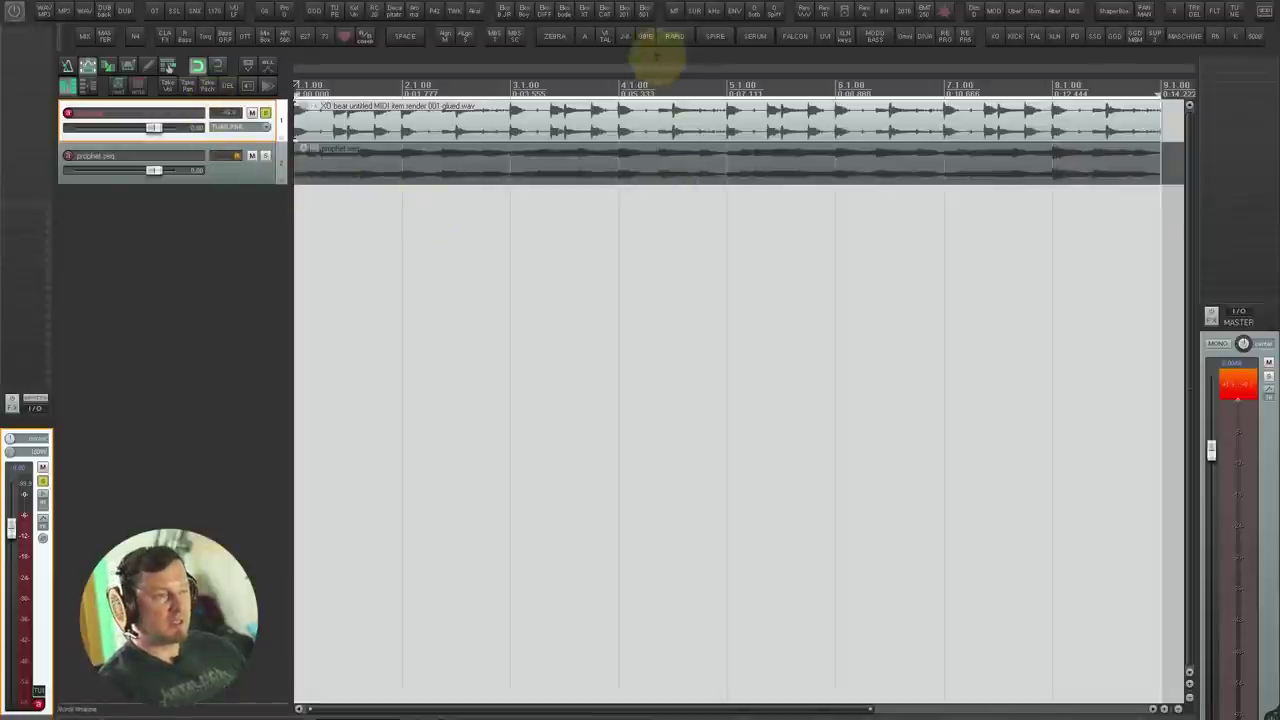
Step: Load the Vital synth on a new track for a brief look at its interface and delete that track
click(604, 36)
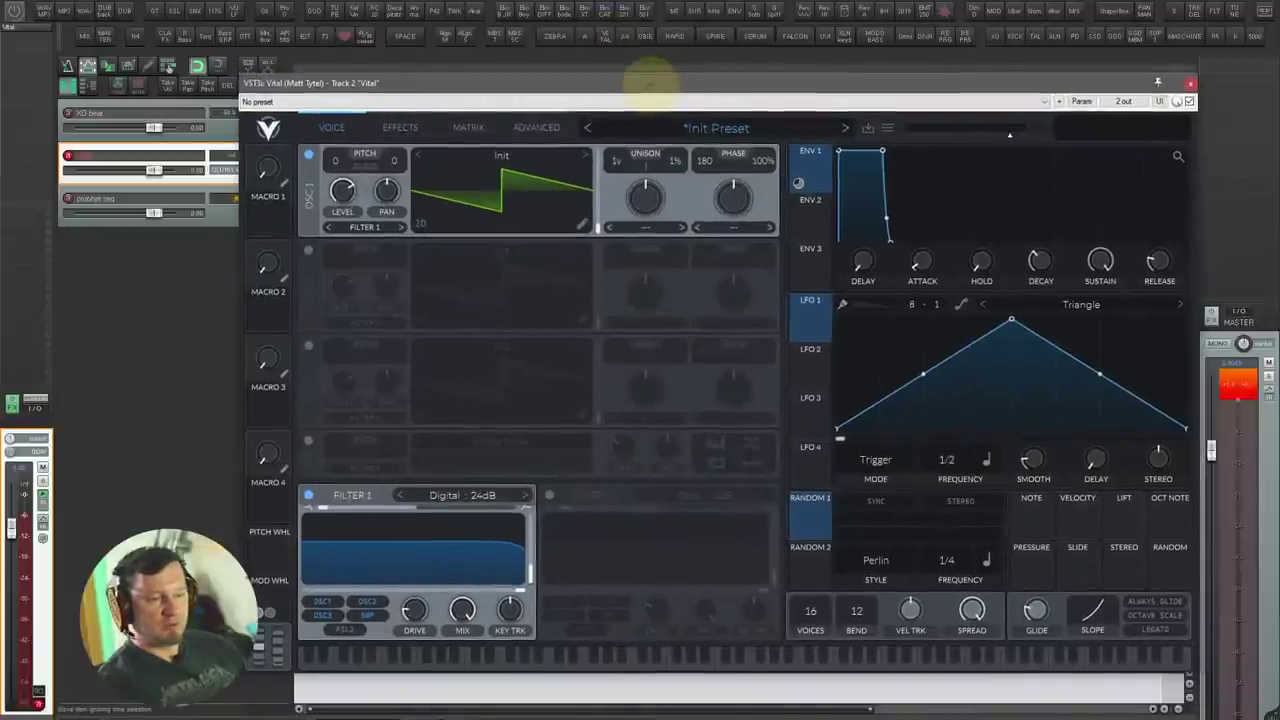
drag(651, 84, 648, 109)
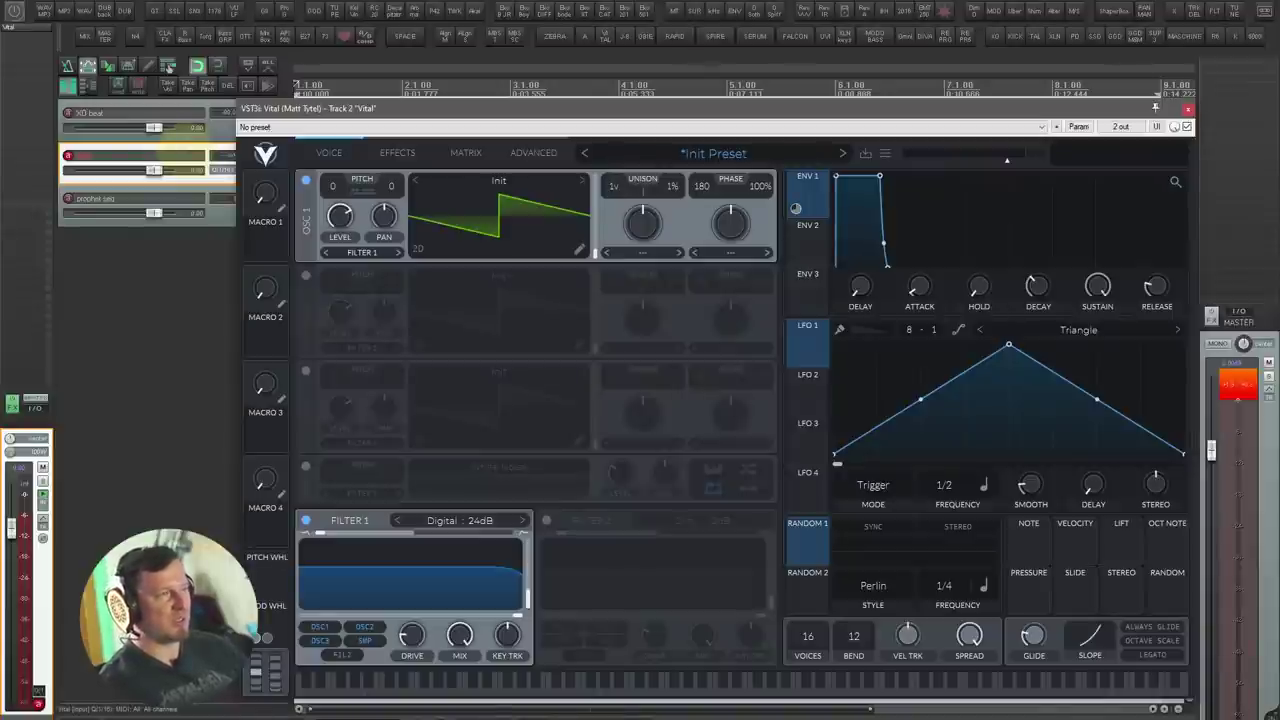
click(180, 158)
key(Delete)
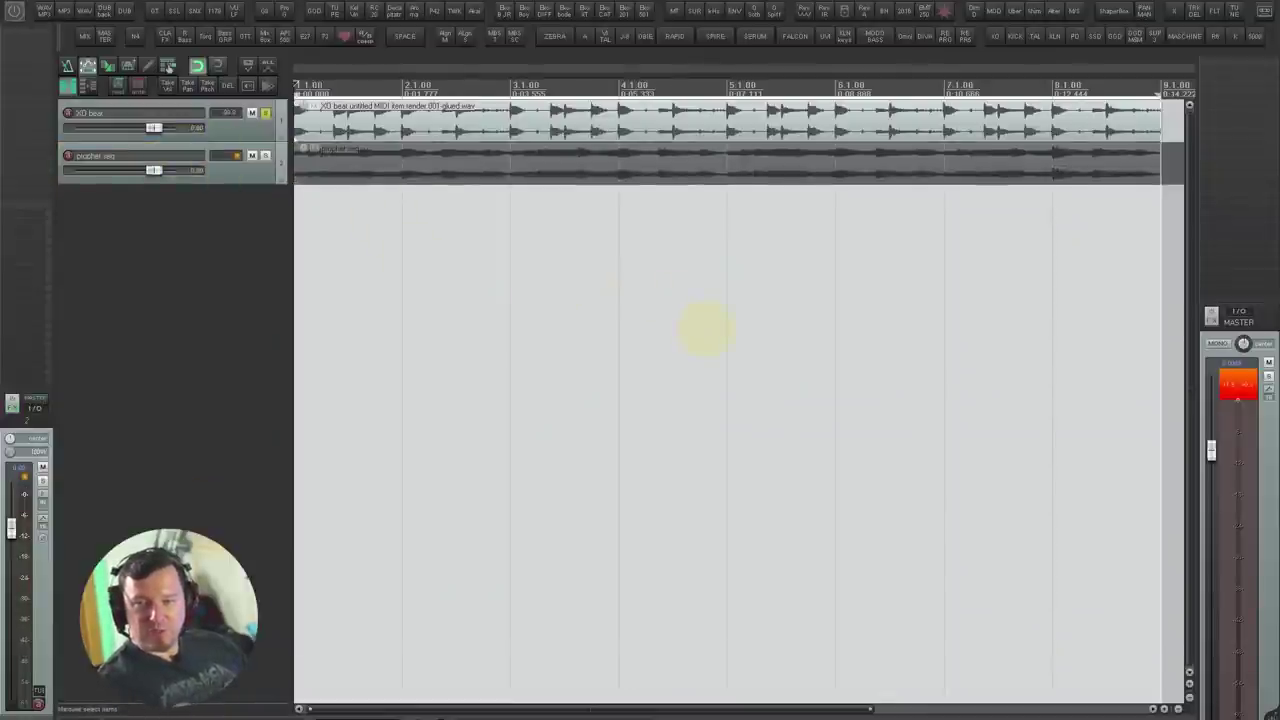
Step: Unsolo the beat track and insert Arturia's Tape MELLO-FI on the master track
click(185, 120)
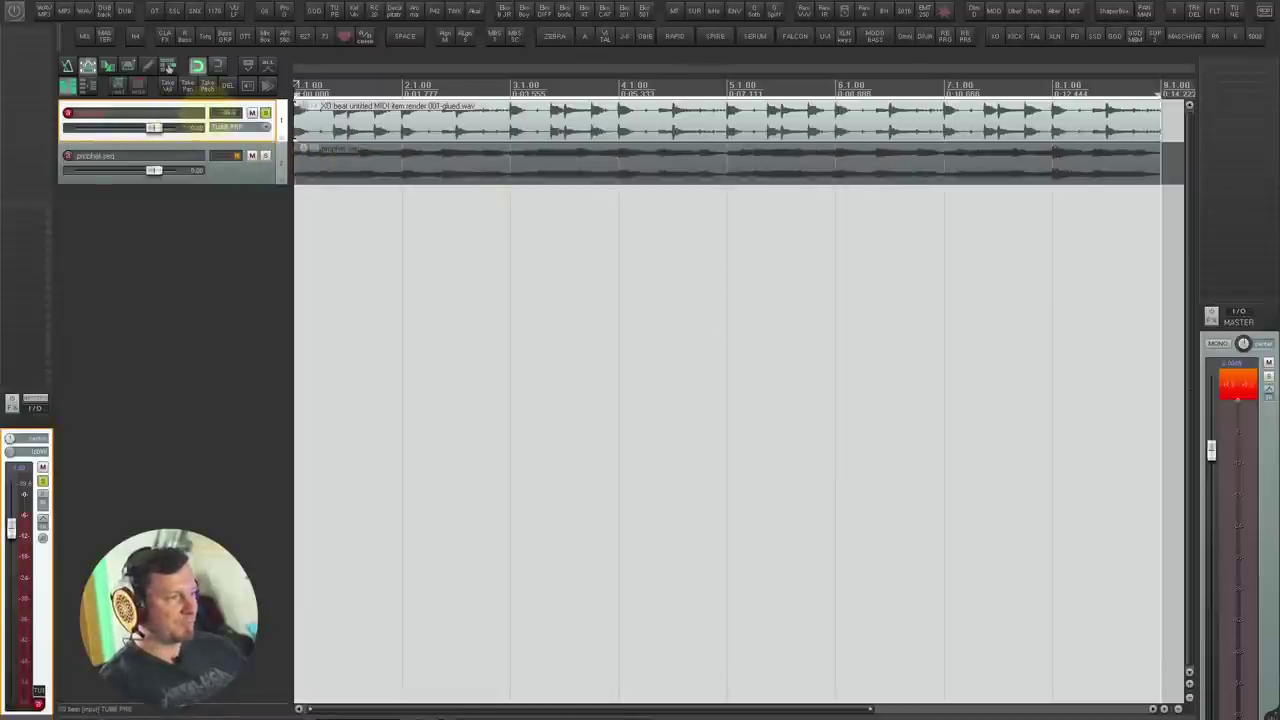
key(F6)
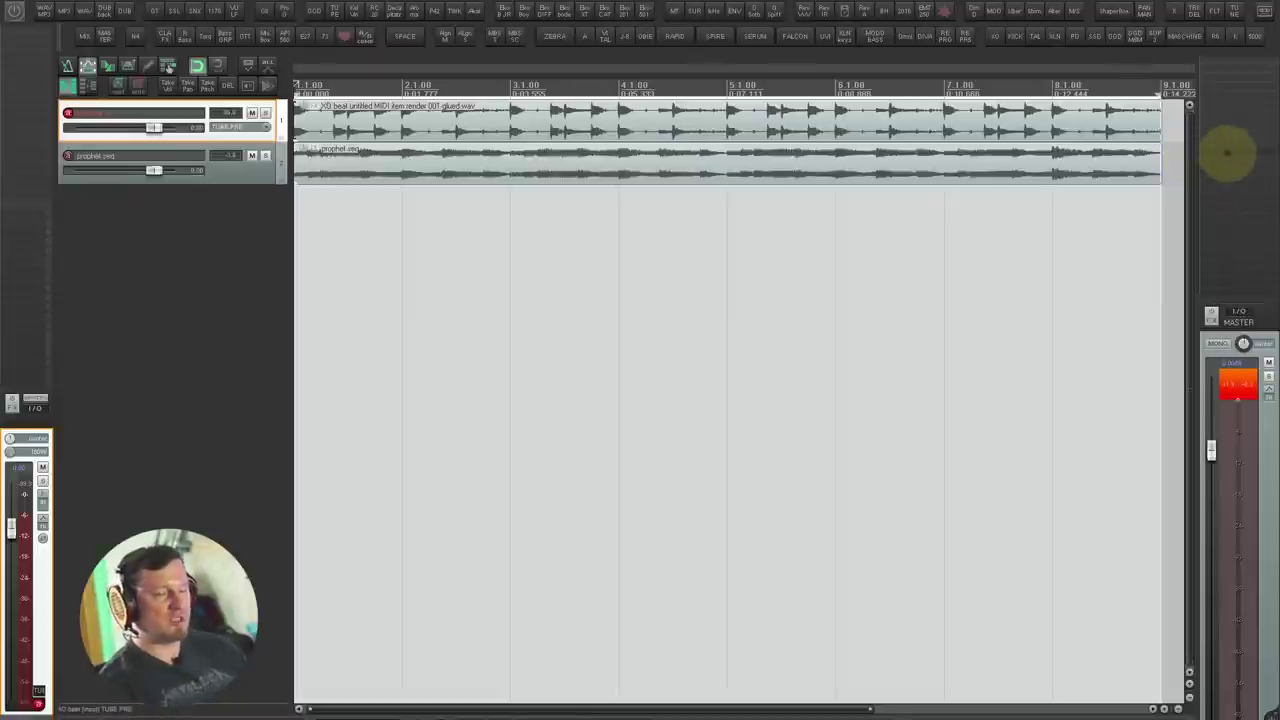
click(1227, 153)
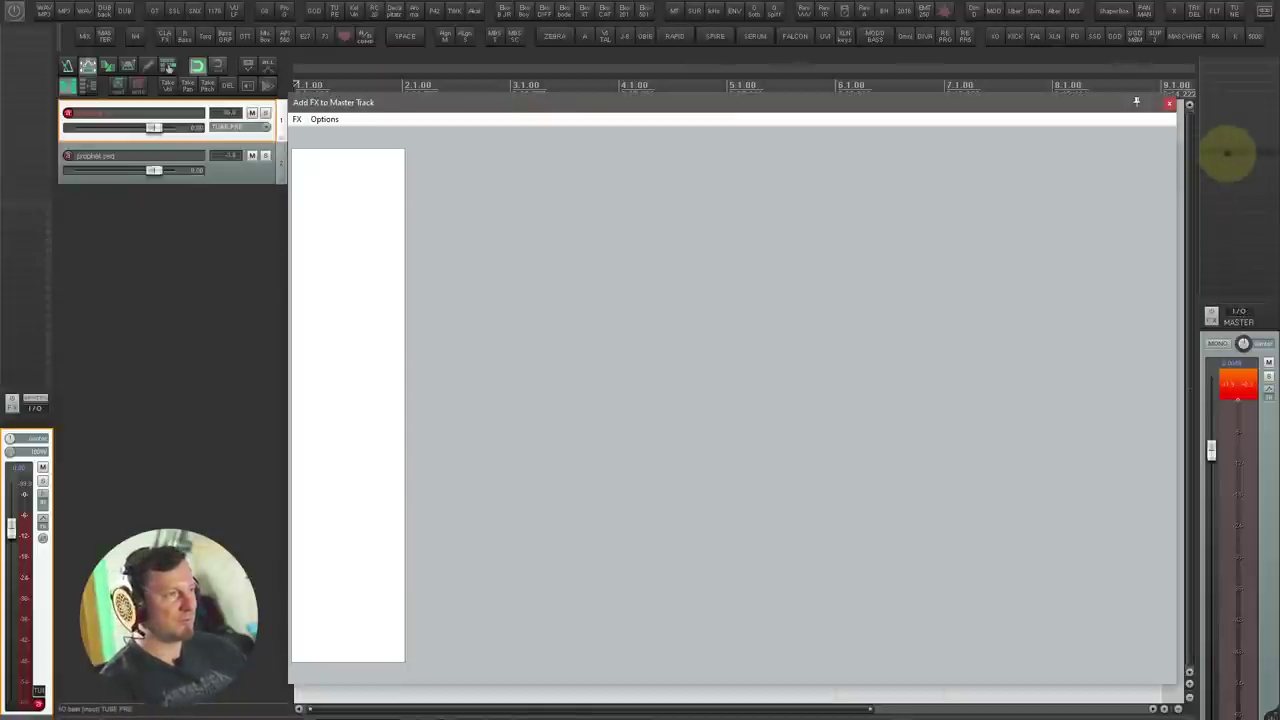
text(artur)
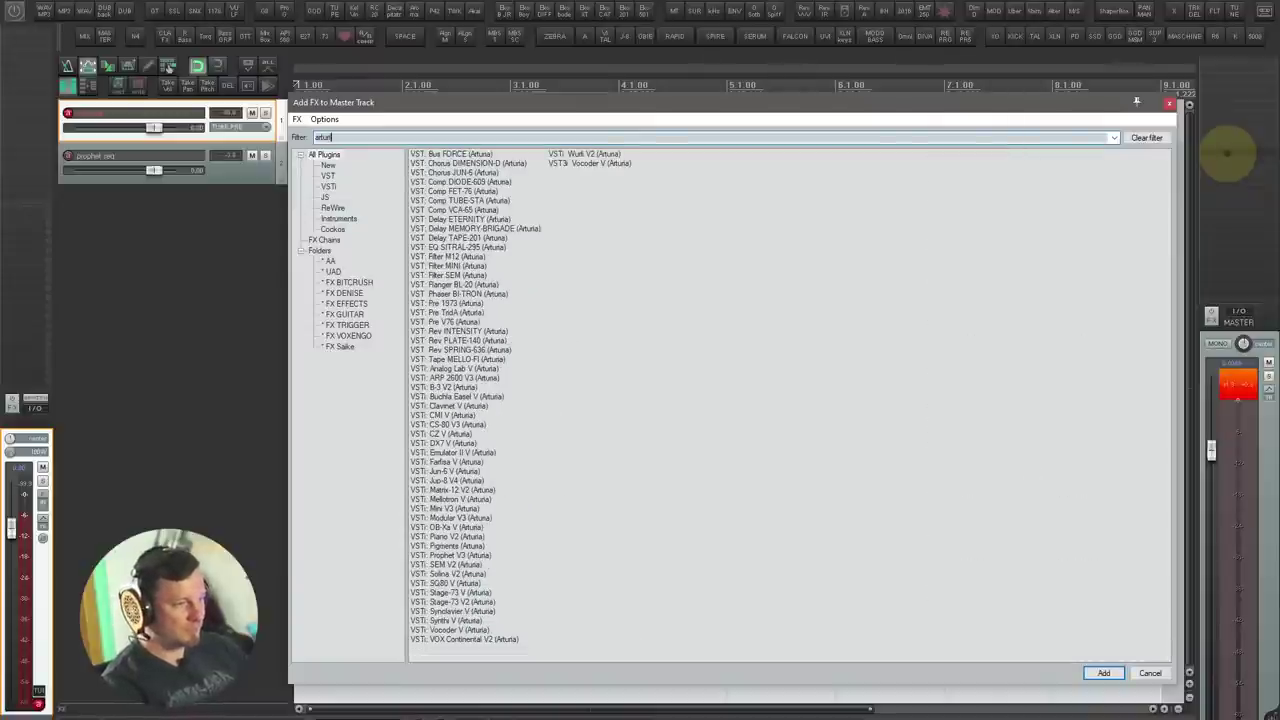
key(Down)
key(Down)
key(Down)
key(Down)
key(Down)
key(Down)
key(Down)
key(Down)
key(Down)
key(Down)
key(Down)
key(Down)
key(Down)
key(Down)
key(Down)
key(Down)
key(Down)
key(Down)
key(Down)
key(Down)
key(Down)
key(Down)
key(Down)
key(Down)
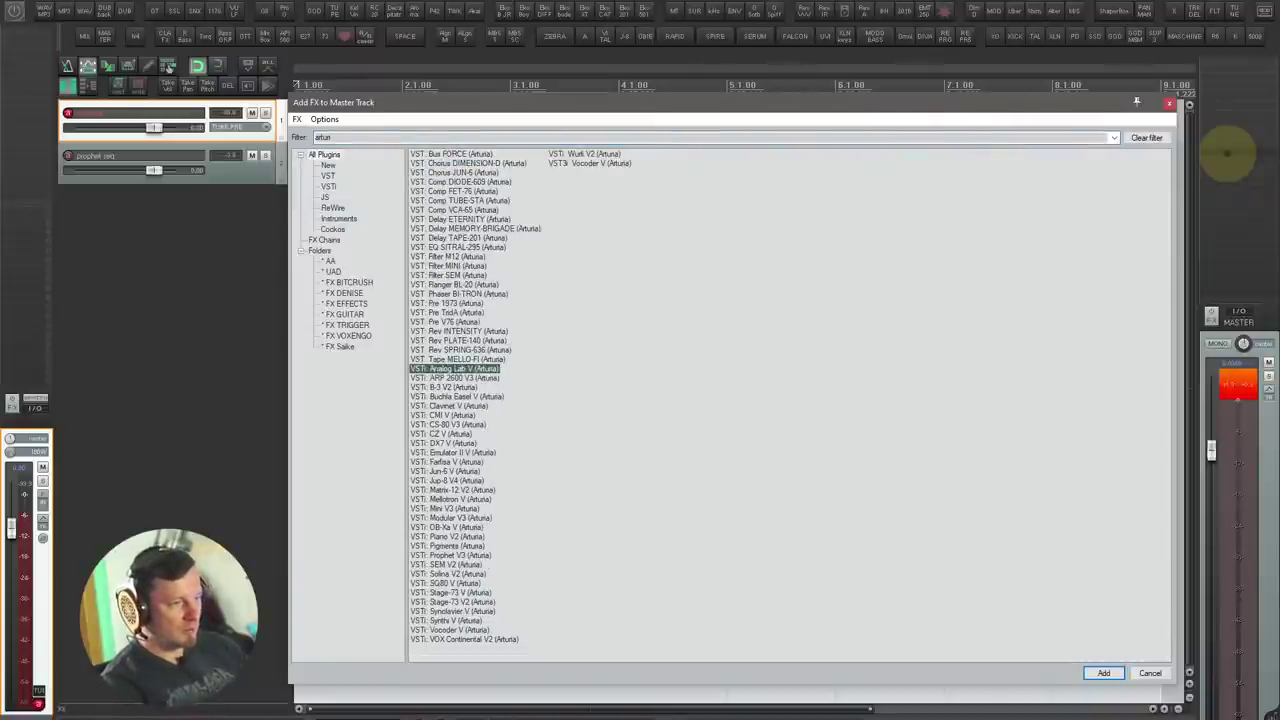
key(Up)
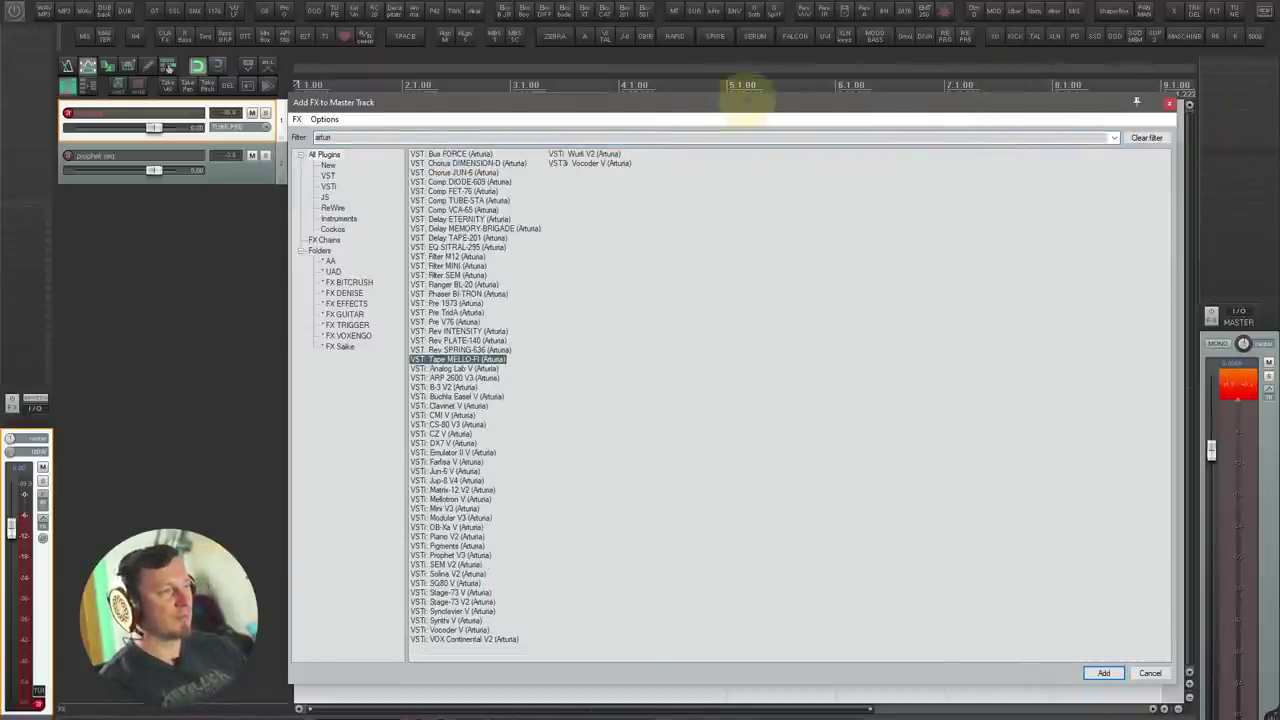
key(Return)
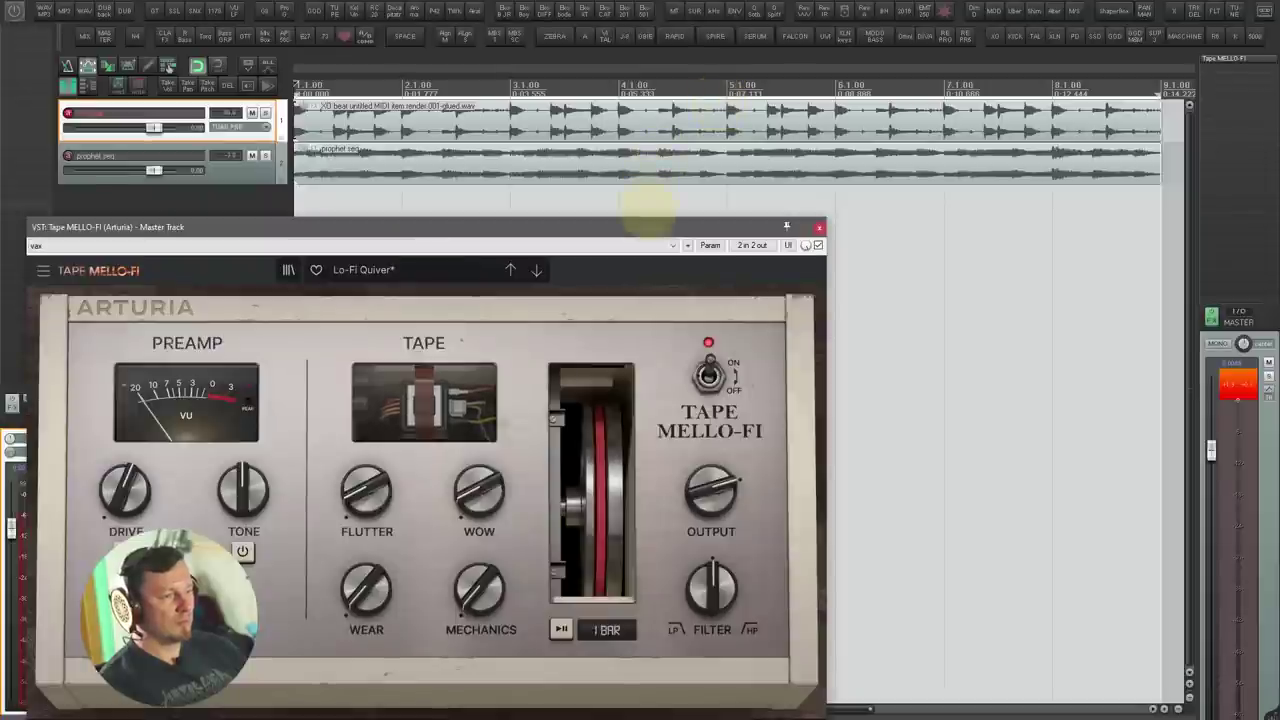
drag(648, 227, 985, 133)
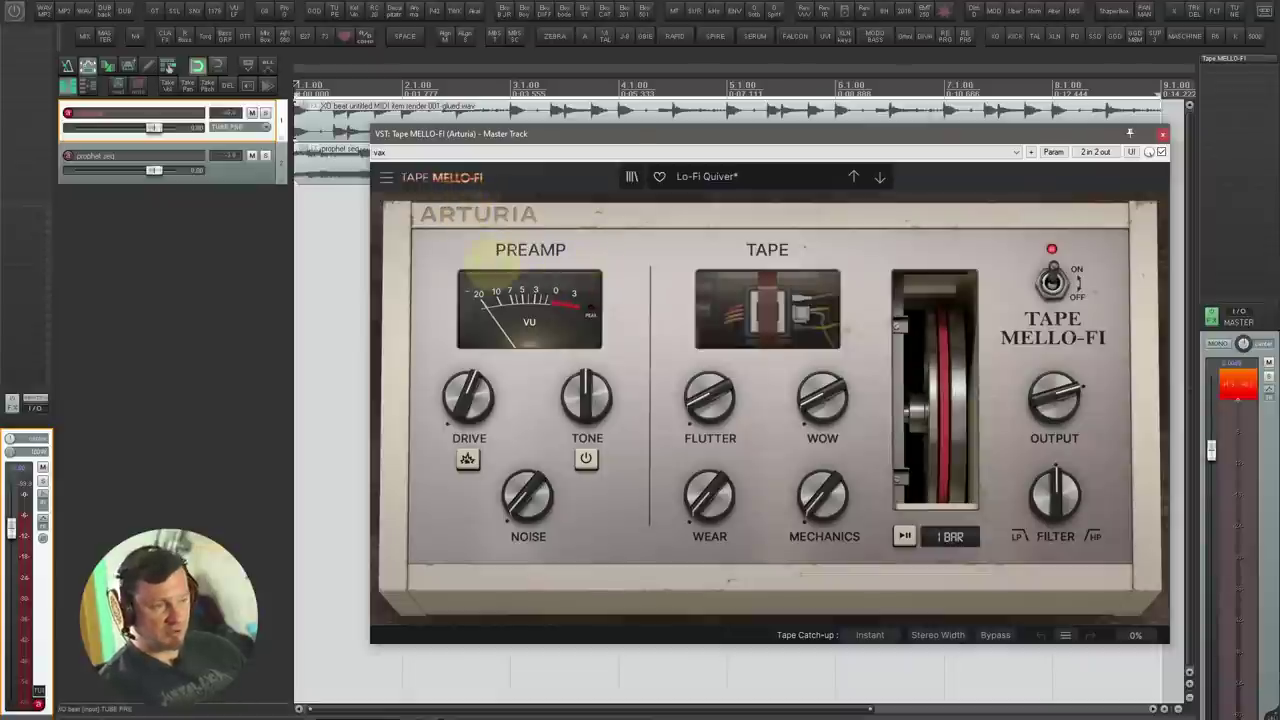
Step: Start playback and adjust the Drive, Tone and Noise knobs in Tape MELLO-FI's preamp section
mouse_move(585, 395)
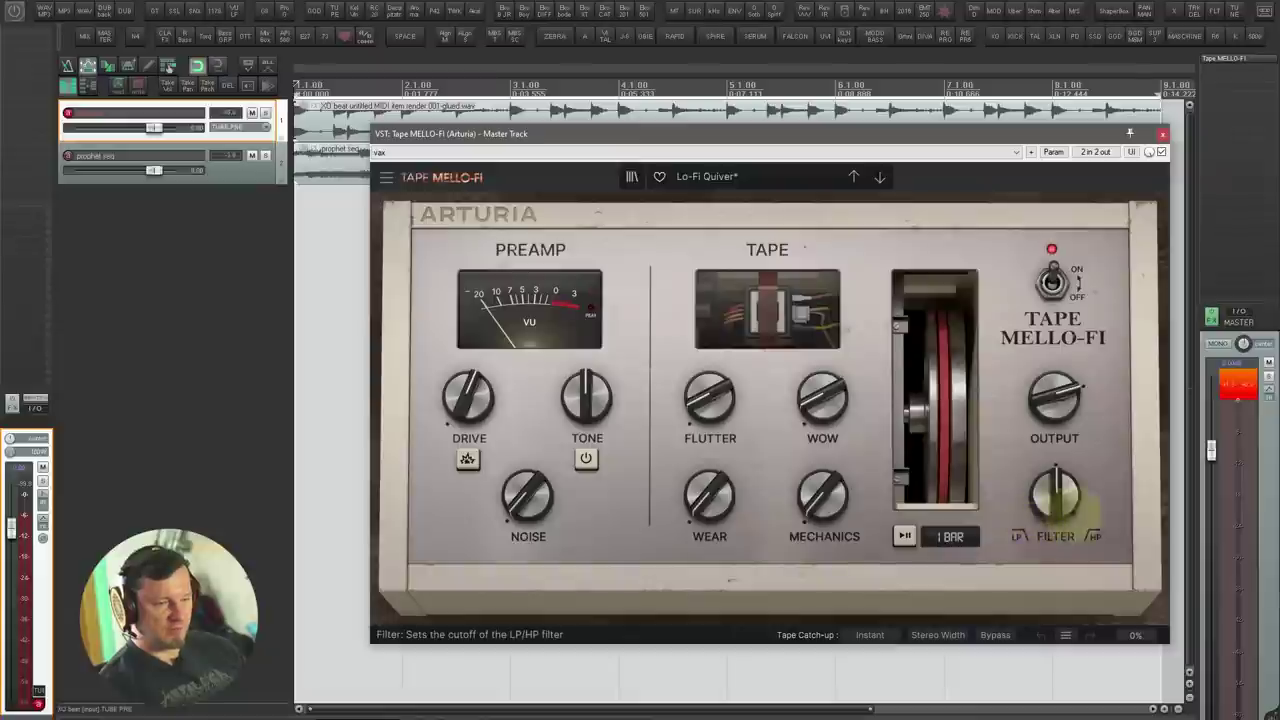
mouse_move(1055, 495)
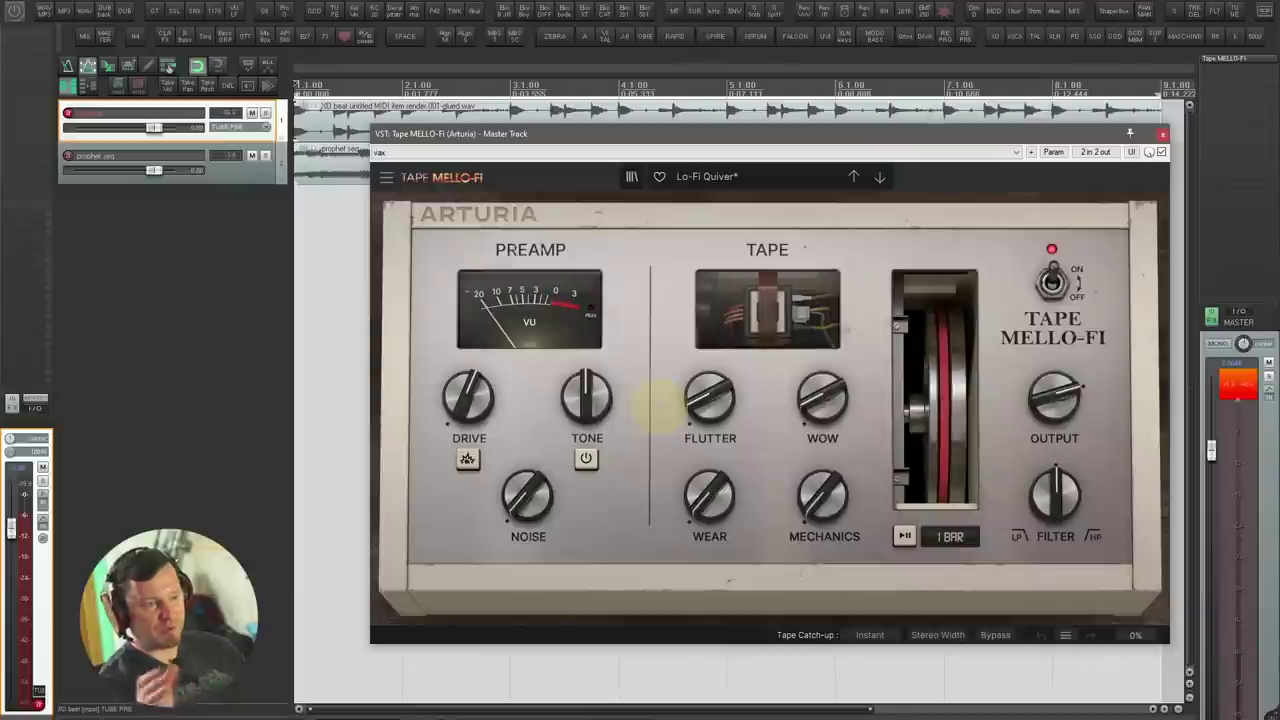
key(space)
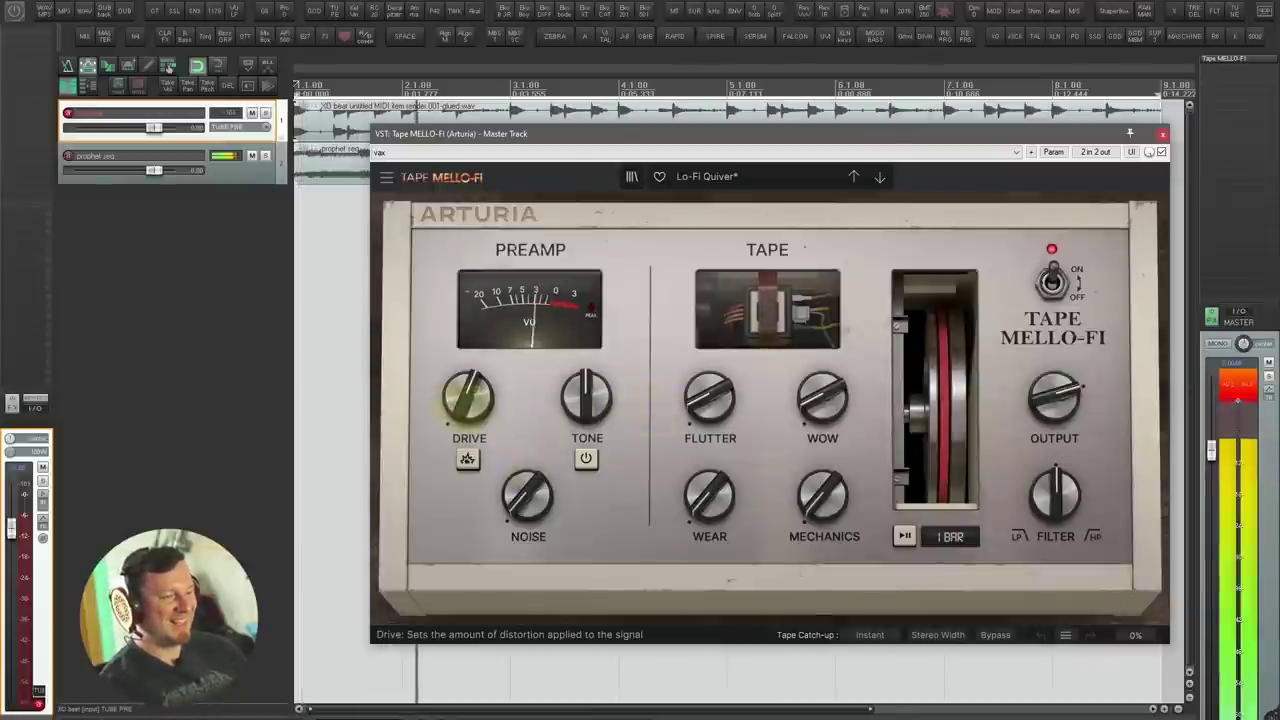
mouse_move(466, 405)
mouse_down()
mouse_move(459, 356)
mouse_move(457, 391)
mouse_up()
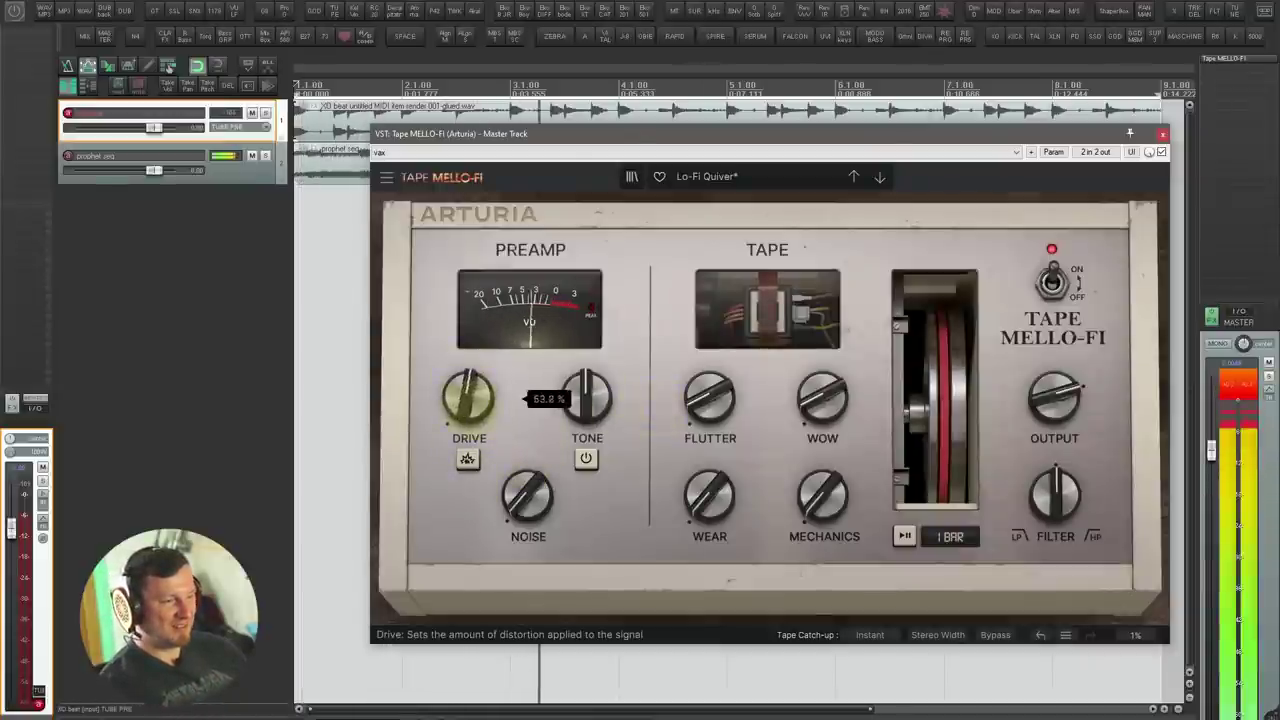
mouse_move(586, 398)
mouse_down()
mouse_move(578, 495)
mouse_move(556, 322)
mouse_move(566, 393)
mouse_up()
drag(527, 504, 527, 395)
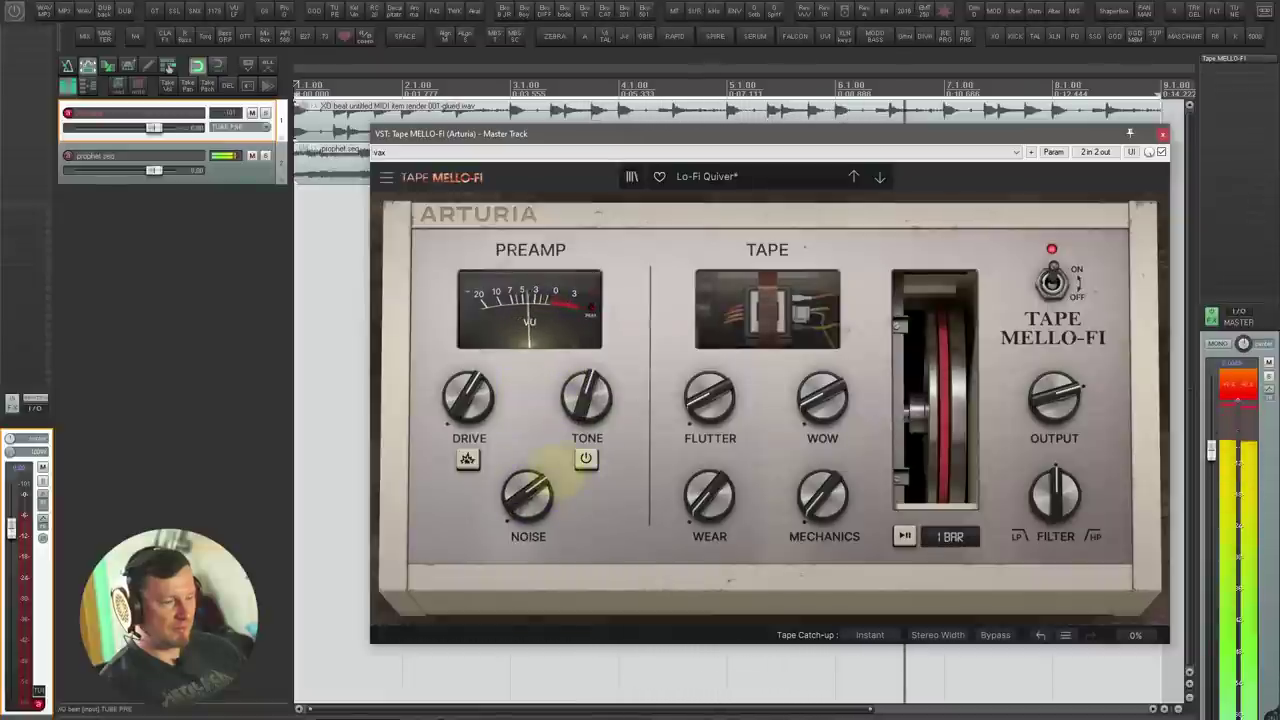
Step: Try the tone circuit switched on while varying the Tone and Noise amounts
click(586, 459)
drag(593, 493, 586, 402)
mouse_move(530, 496)
mouse_down()
mouse_move(534, 460)
mouse_move(530, 488)
mouse_up()
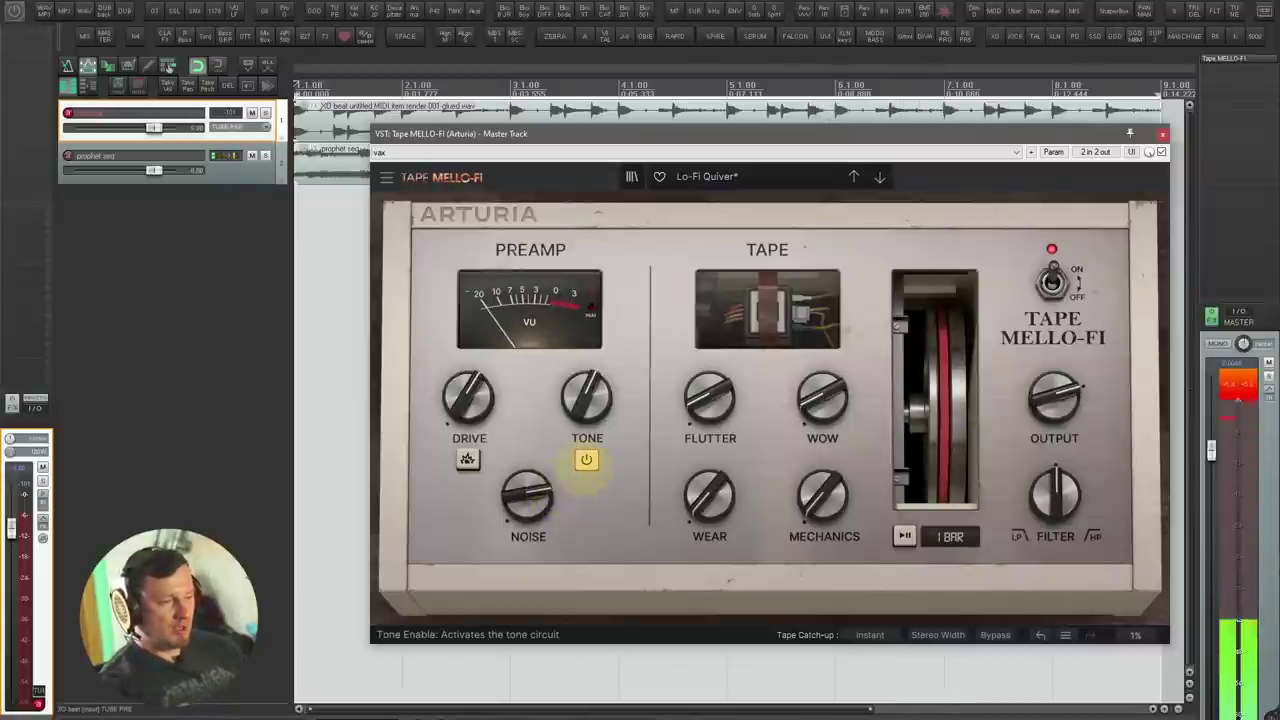
drag(541, 503, 555, 430)
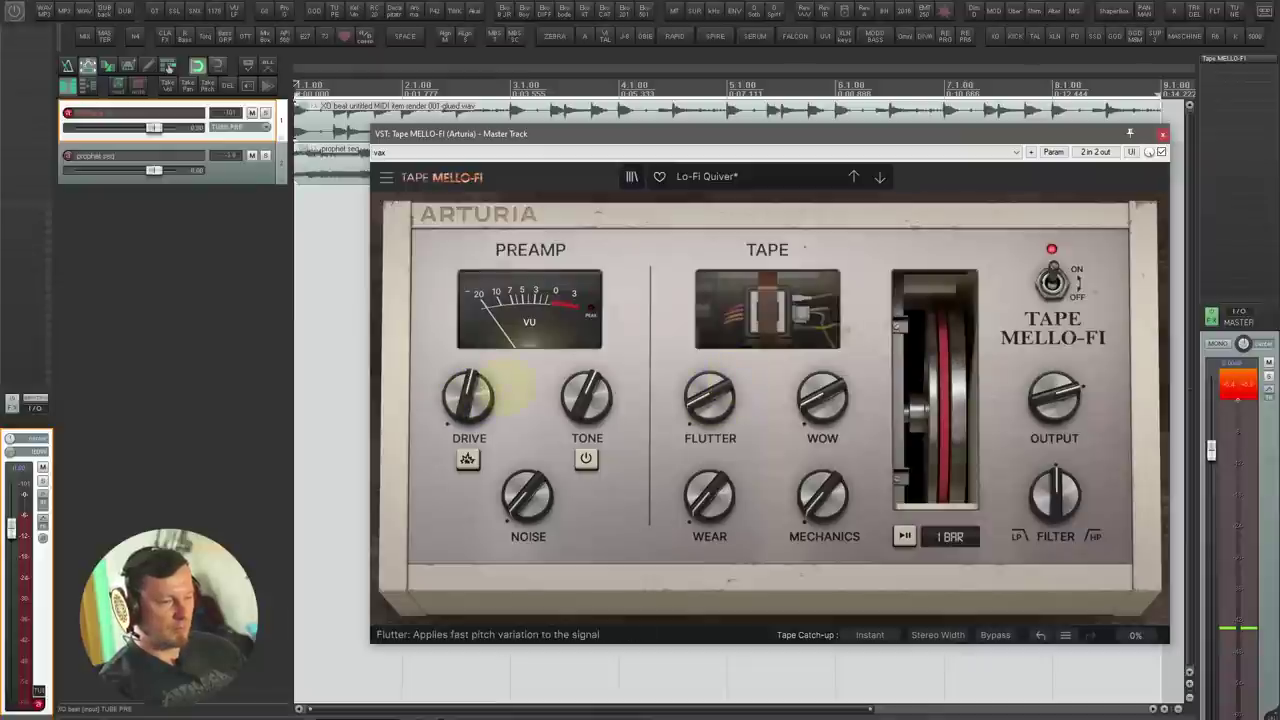
Step: Raise Tape MELLO-FI's Wow, Flutter, Wear and Mechanics amounts during playback and try out the Filter
drag(822, 397, 823, 230)
drag(822, 397, 825, 477)
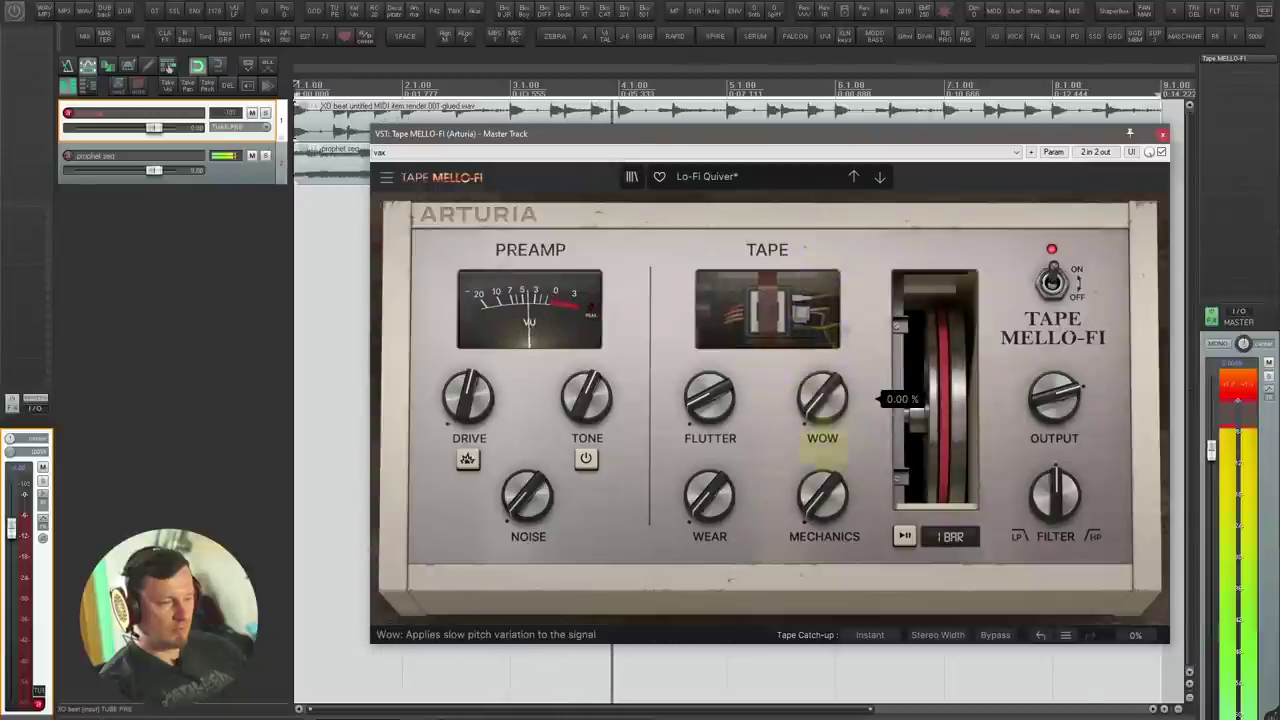
drag(706, 386, 729, 352)
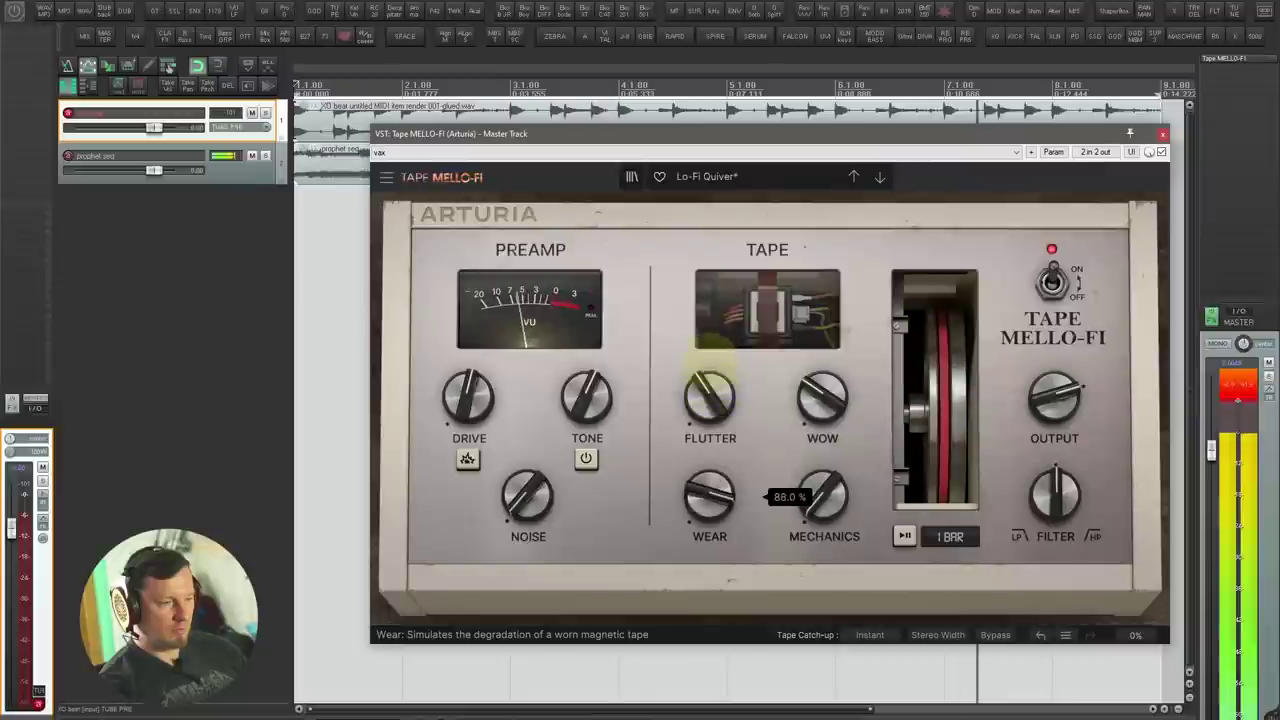
drag(822, 495, 836, 338)
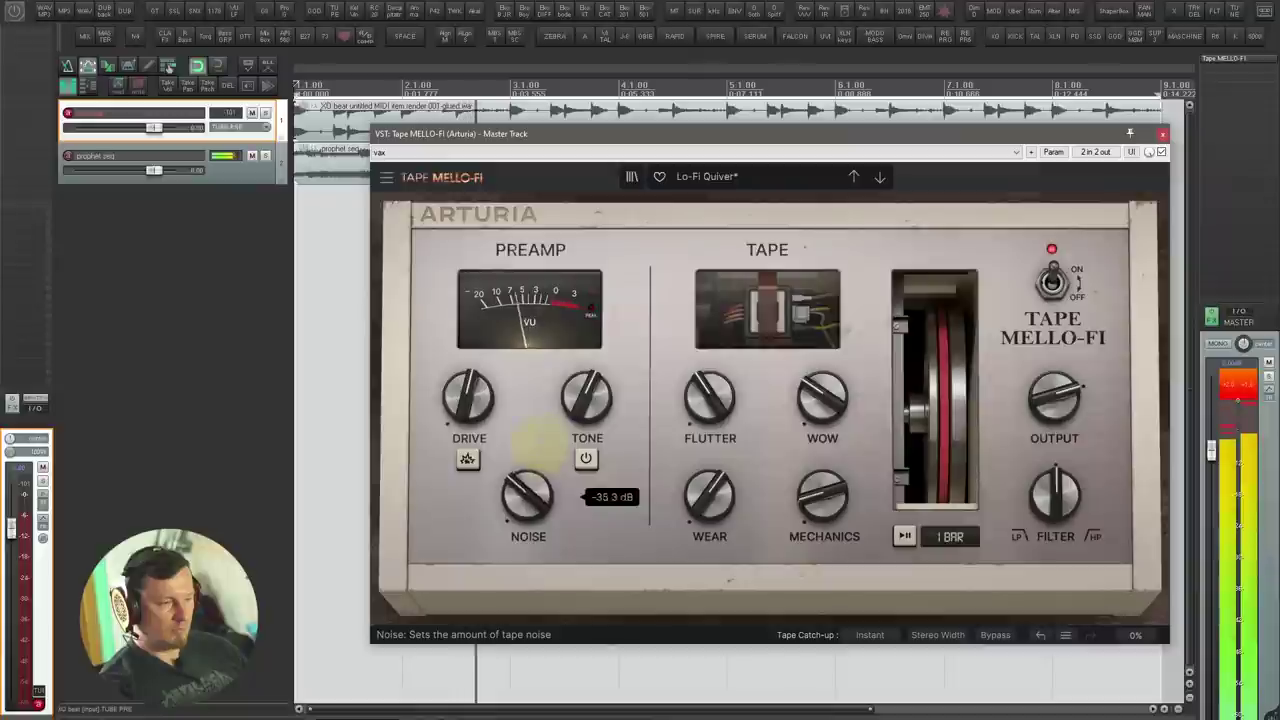
mouse_move(1055, 485)
mouse_down()
mouse_move(1052, 505)
mouse_move(1042, 412)
mouse_move(1050, 490)
mouse_up()
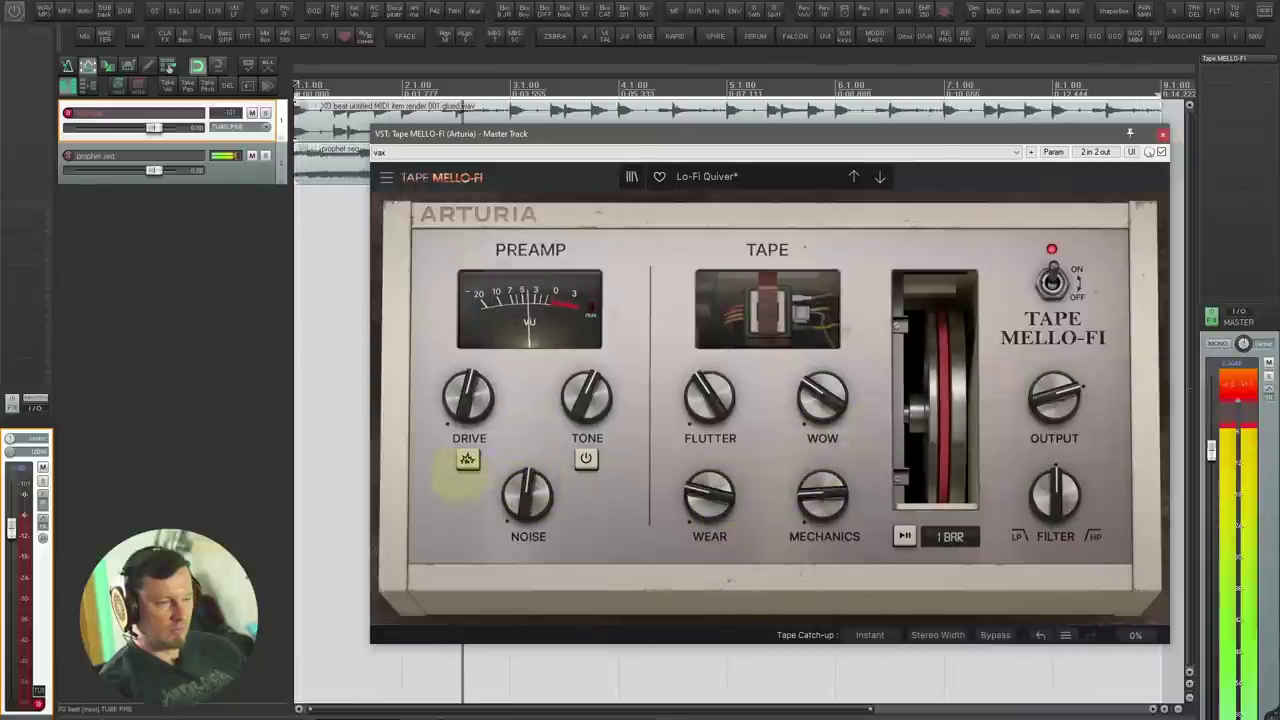
Step: Try the switch below Drive and raise the Drive amount, leaving the switch off
click(467, 459)
drag(484, 345, 478, 408)
click(468, 458)
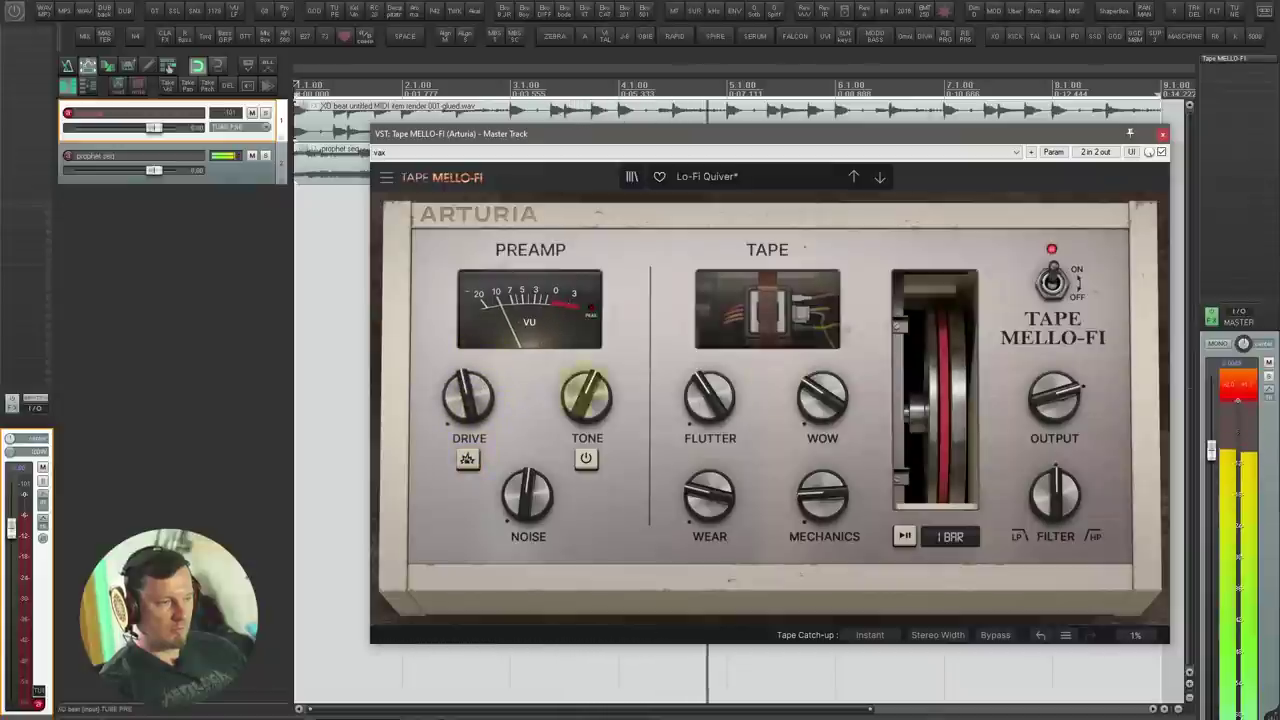
Step: Compare the mix with Tape MELLO-FI bypassed and active, and turn Noise down to its minimum
click(1052, 283)
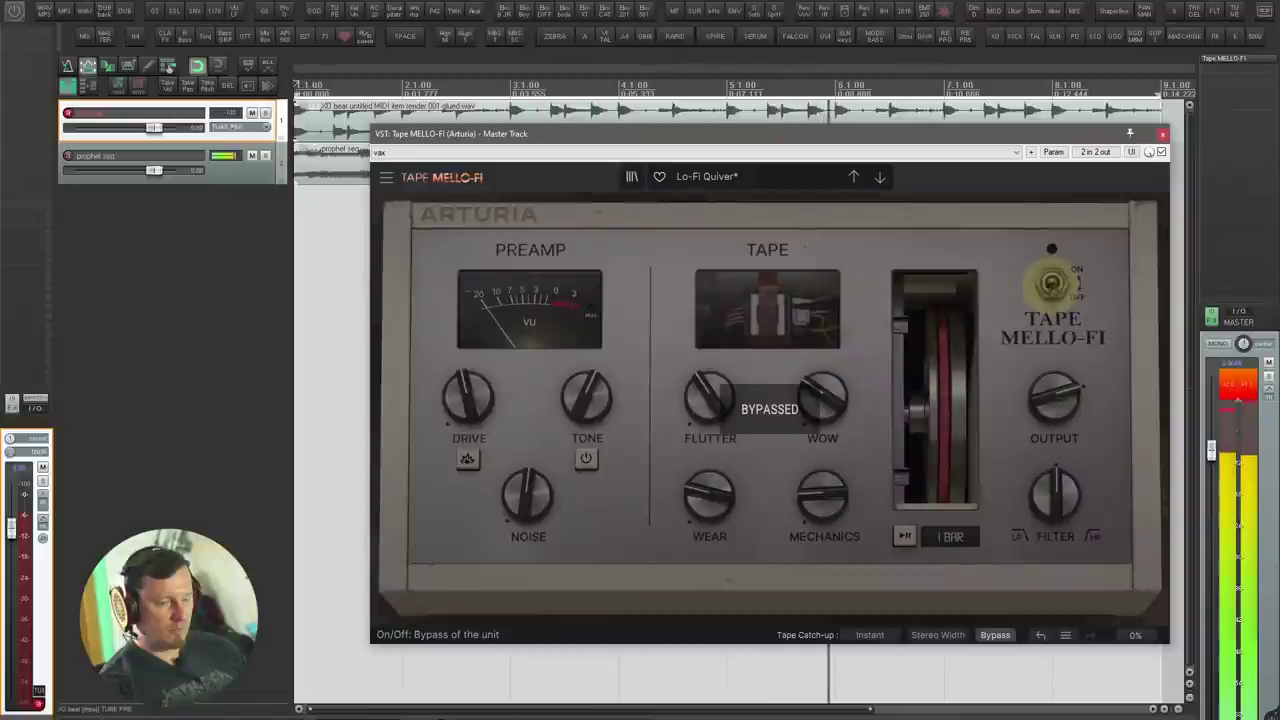
click(1052, 283)
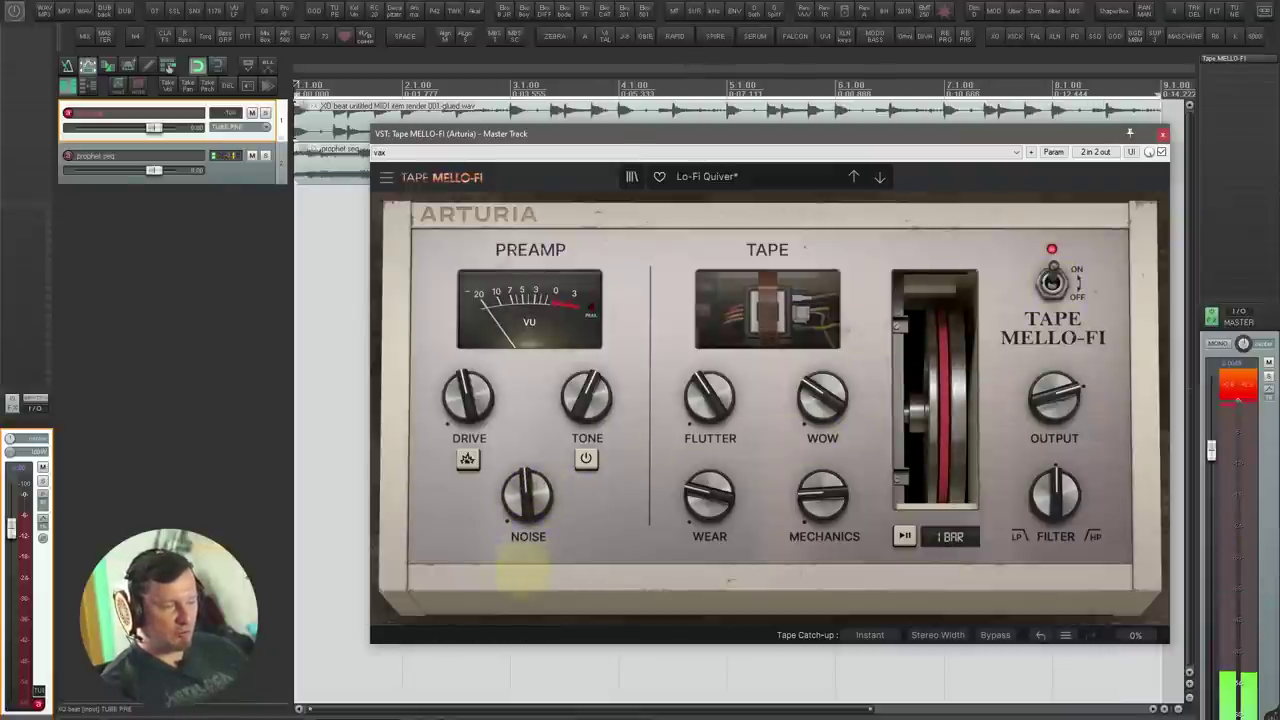
drag(536, 507, 529, 492)
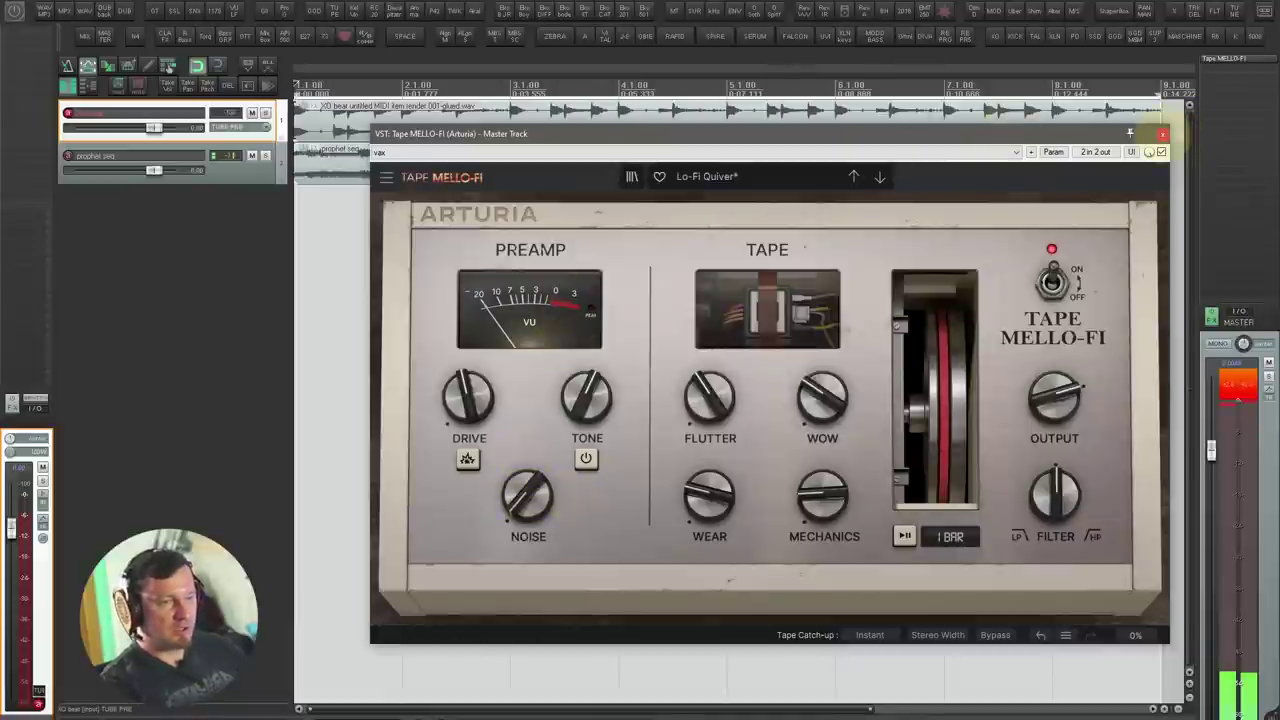
Step: Close Tape MELLO-FI, remove it from the master track and close the emptied effects chain
key(Escape)
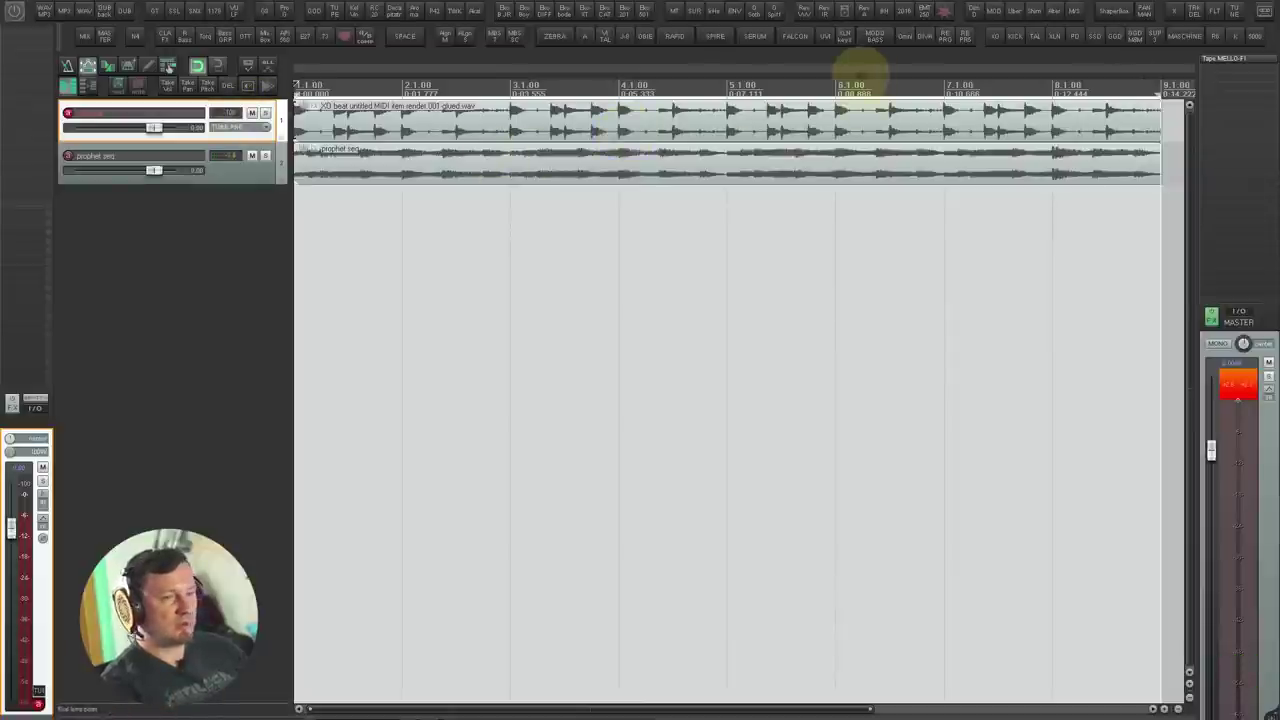
key(m)
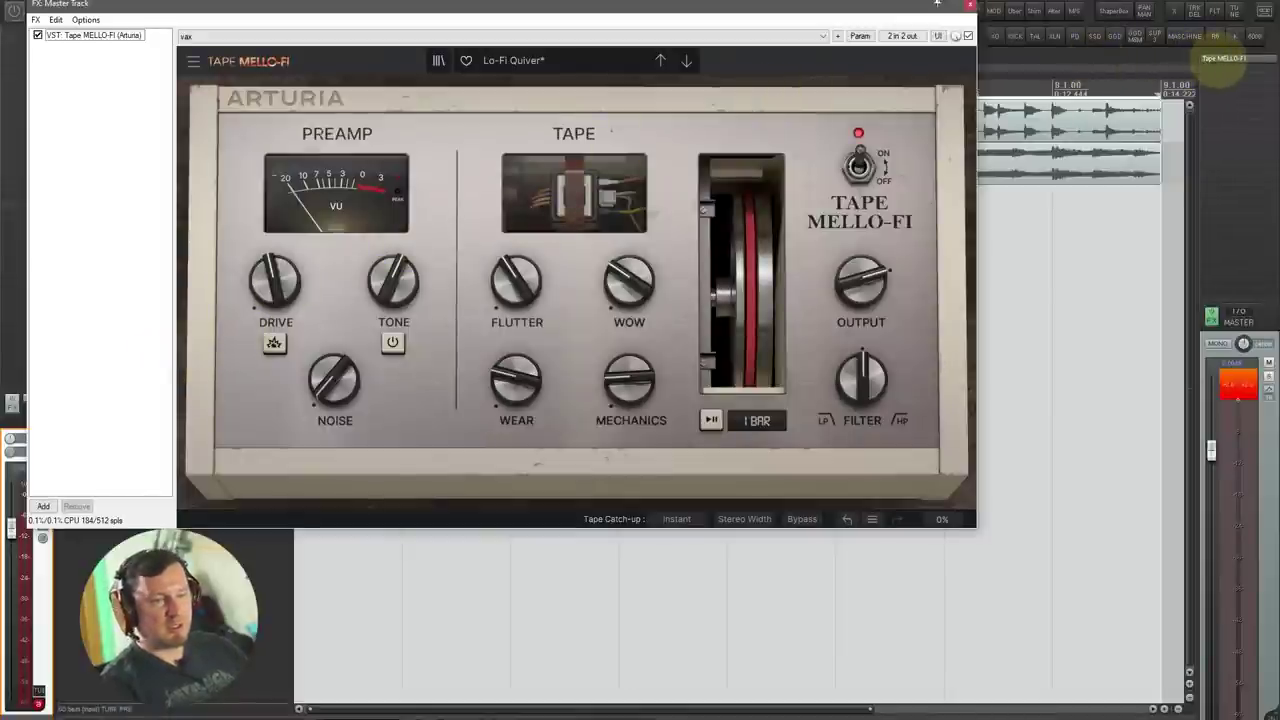
alt+click(1218, 60)
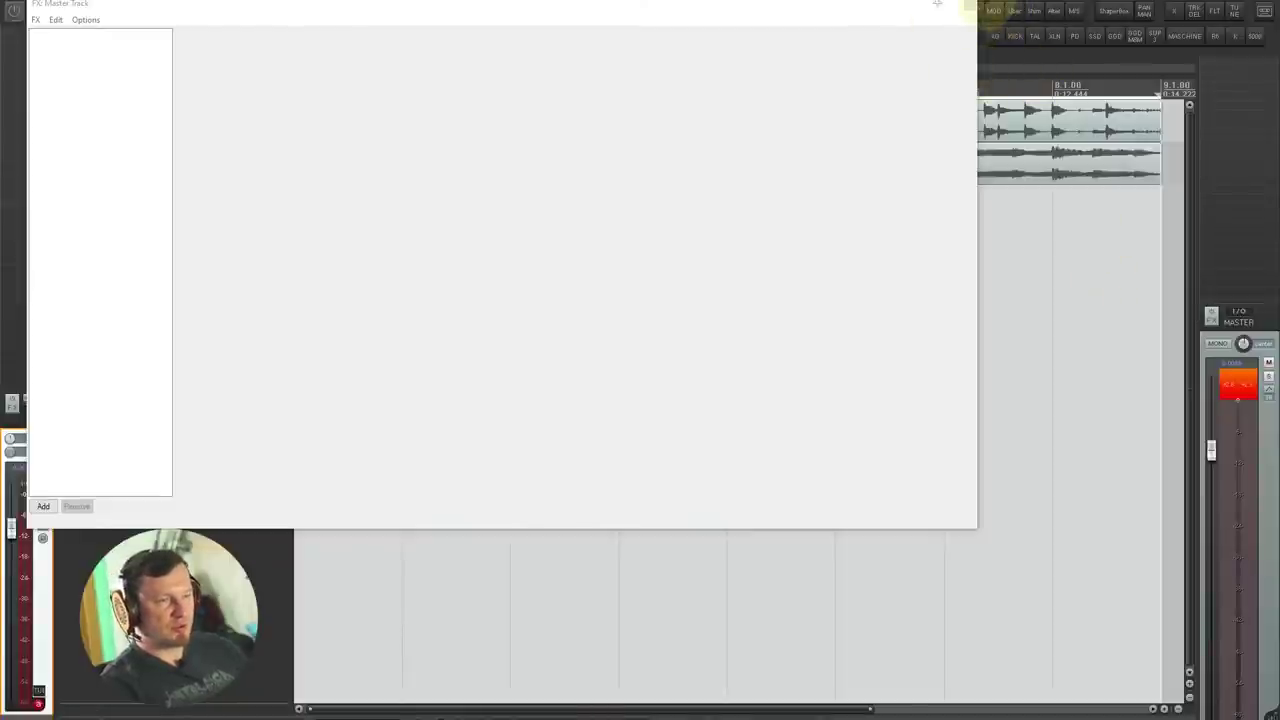
click(968, 5)
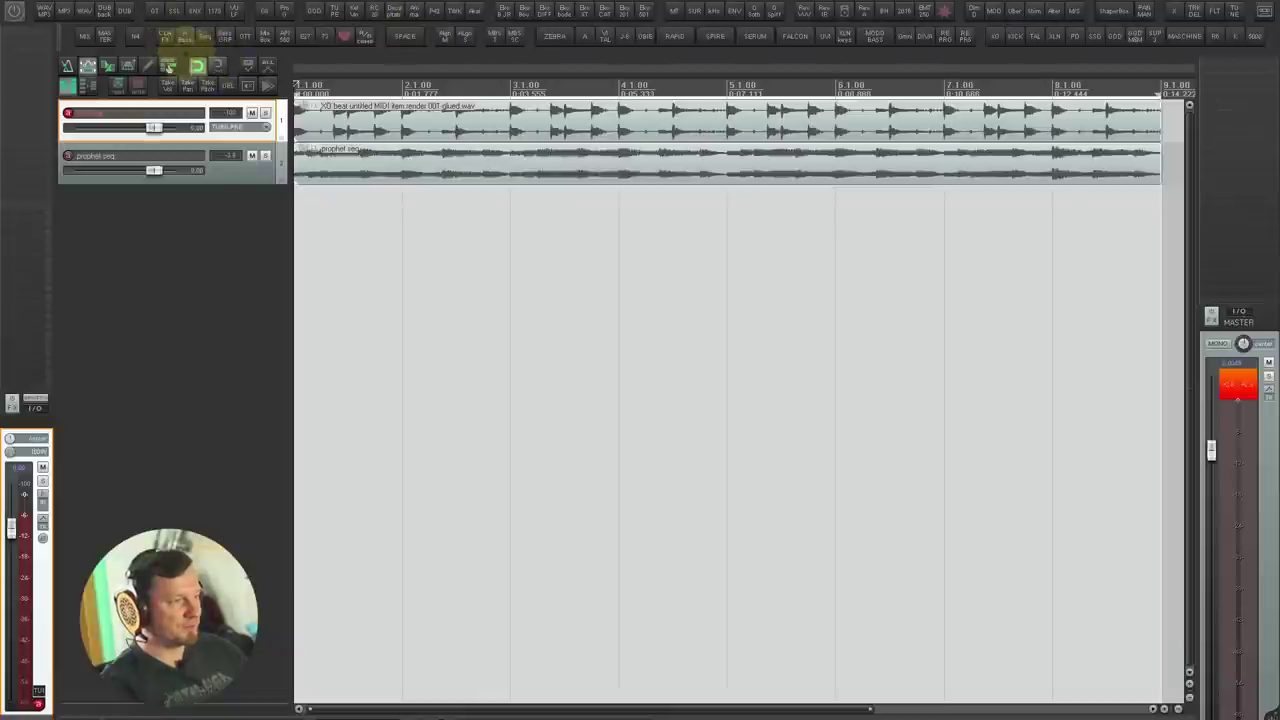
Step: Load RBass on the XO beat track and raise its frequency to 255
click(184, 36)
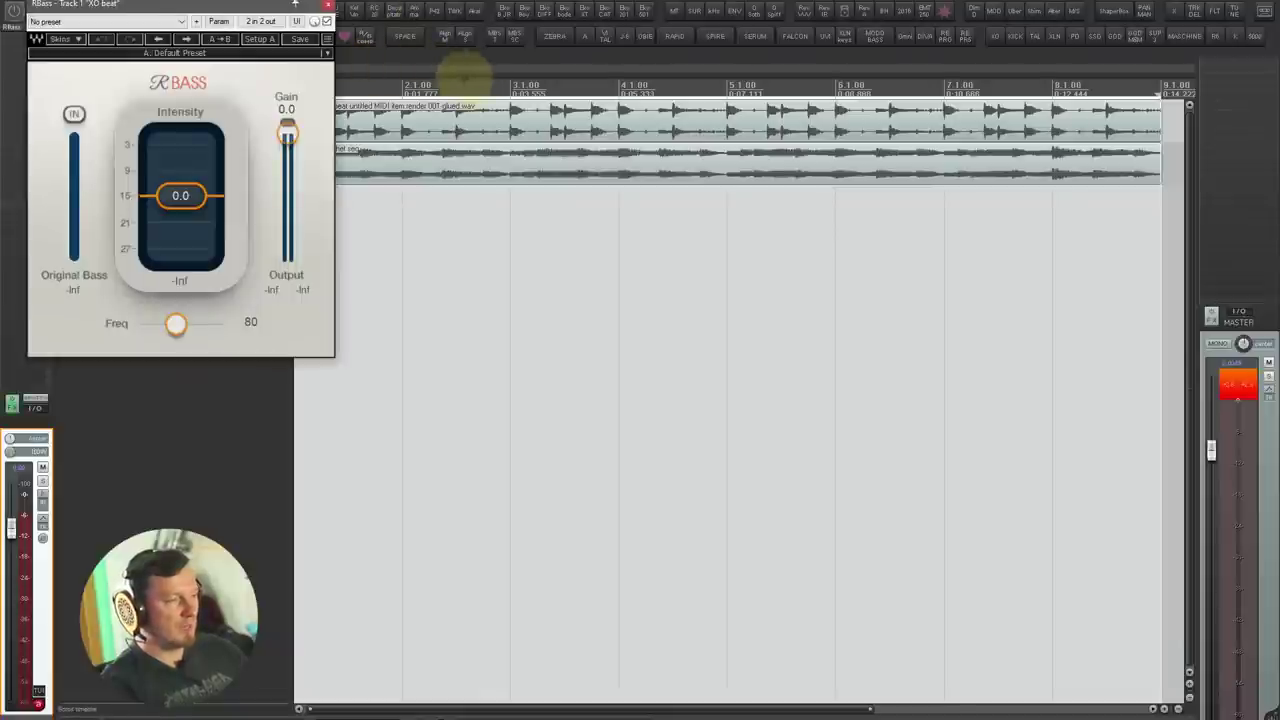
mouse_move(512, 100)
mouse_down()
mouse_move(488, 112)
mouse_move(509, 125)
mouse_up()
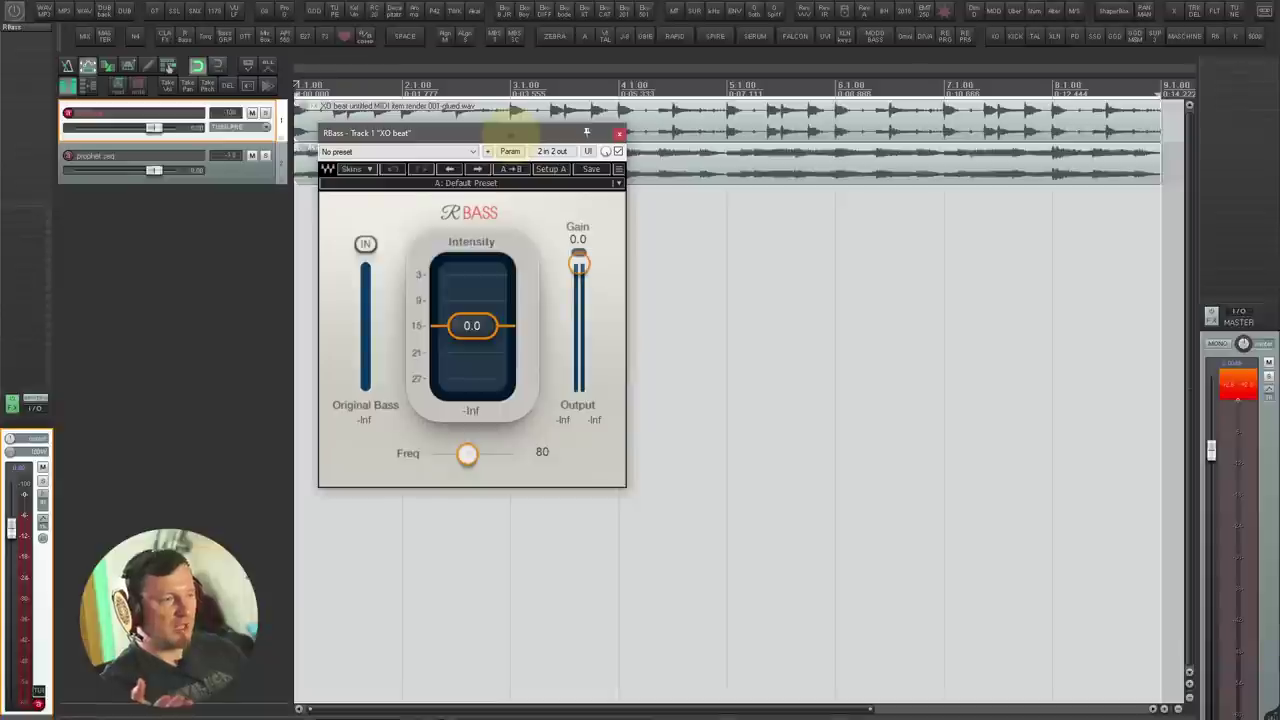
drag(467, 454, 514, 454)
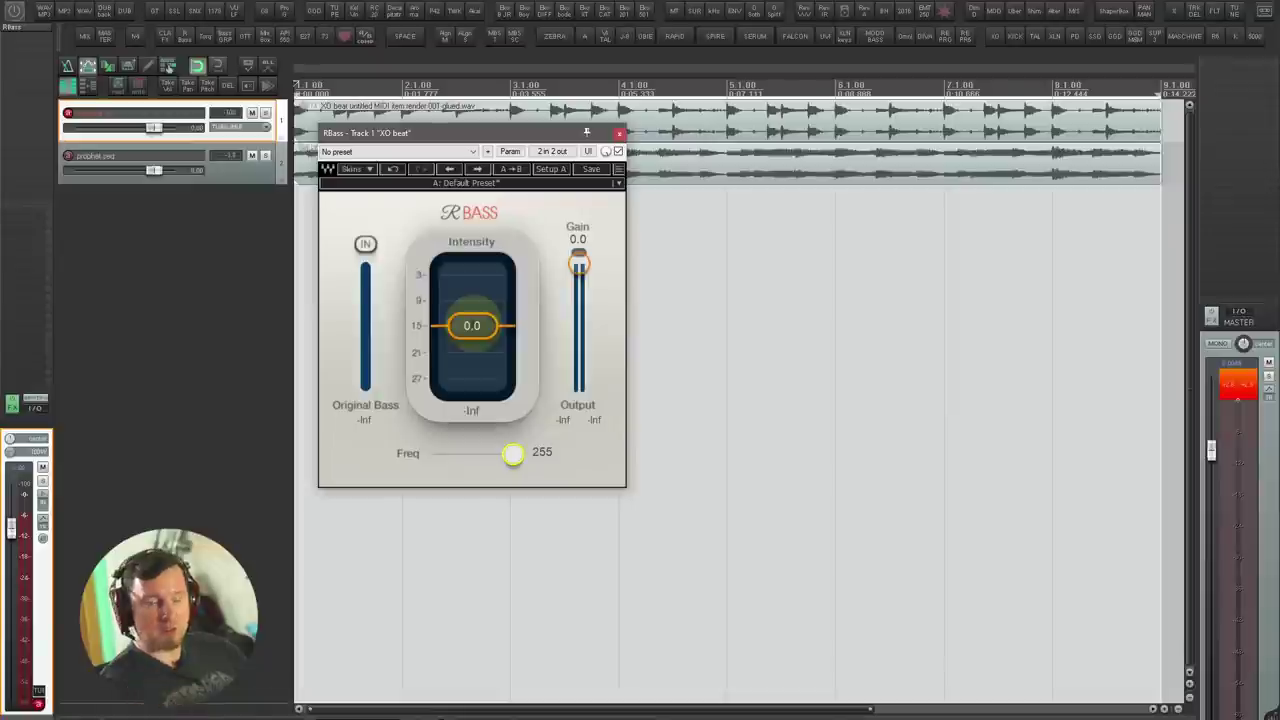
Step: Replace RBass with the Bass Professor, CLA Bass and JJP-Bass chain, present CLA Bass in front, and clear the chain
alt+click(35, 29)
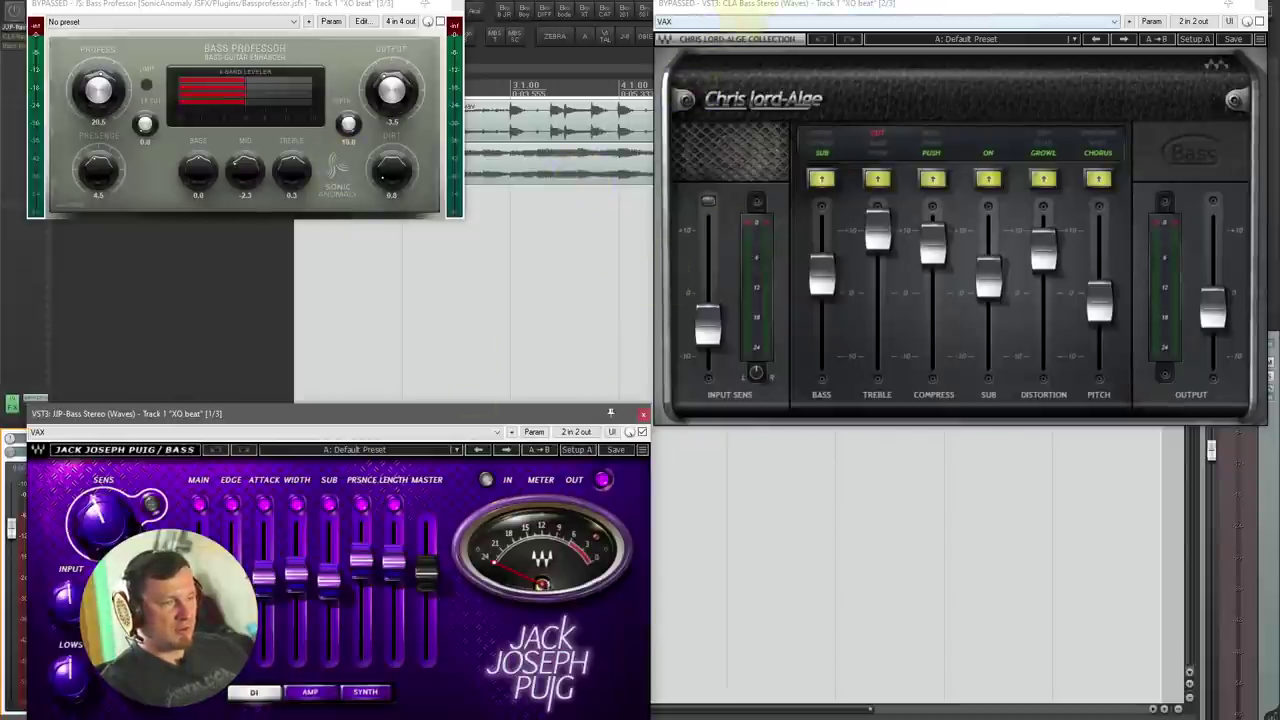
drag(766, 5, 497, 203)
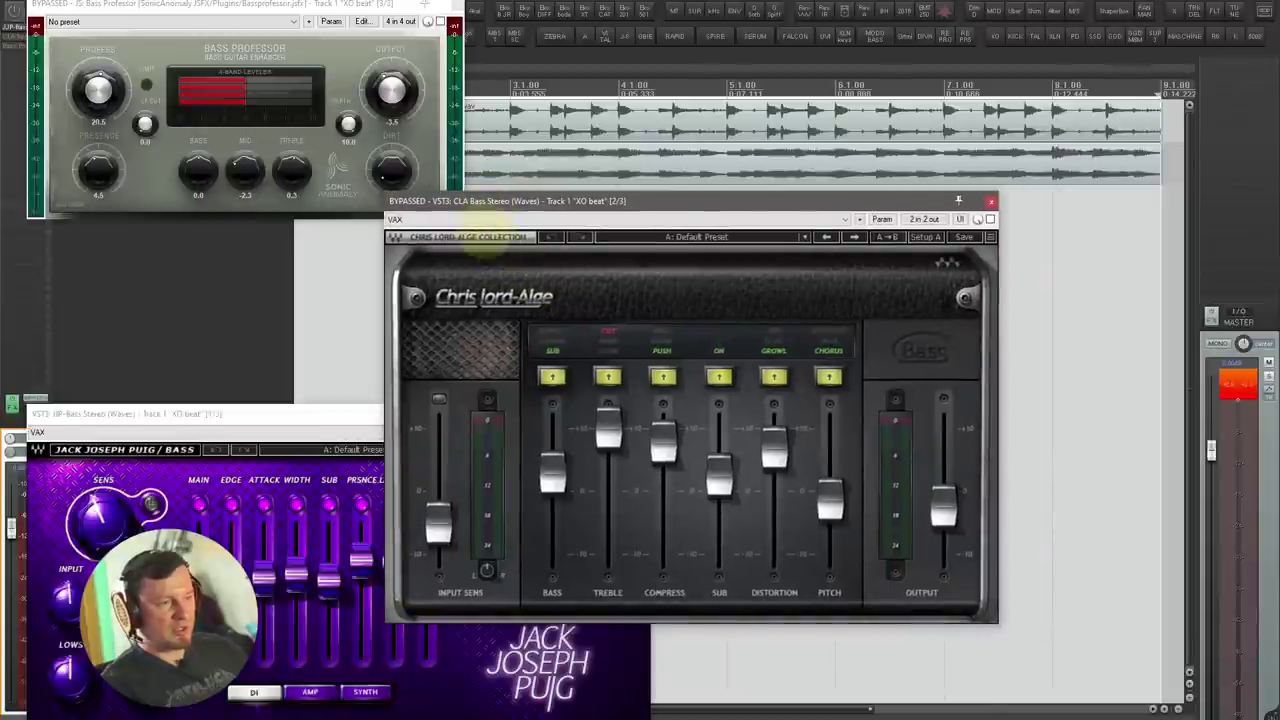
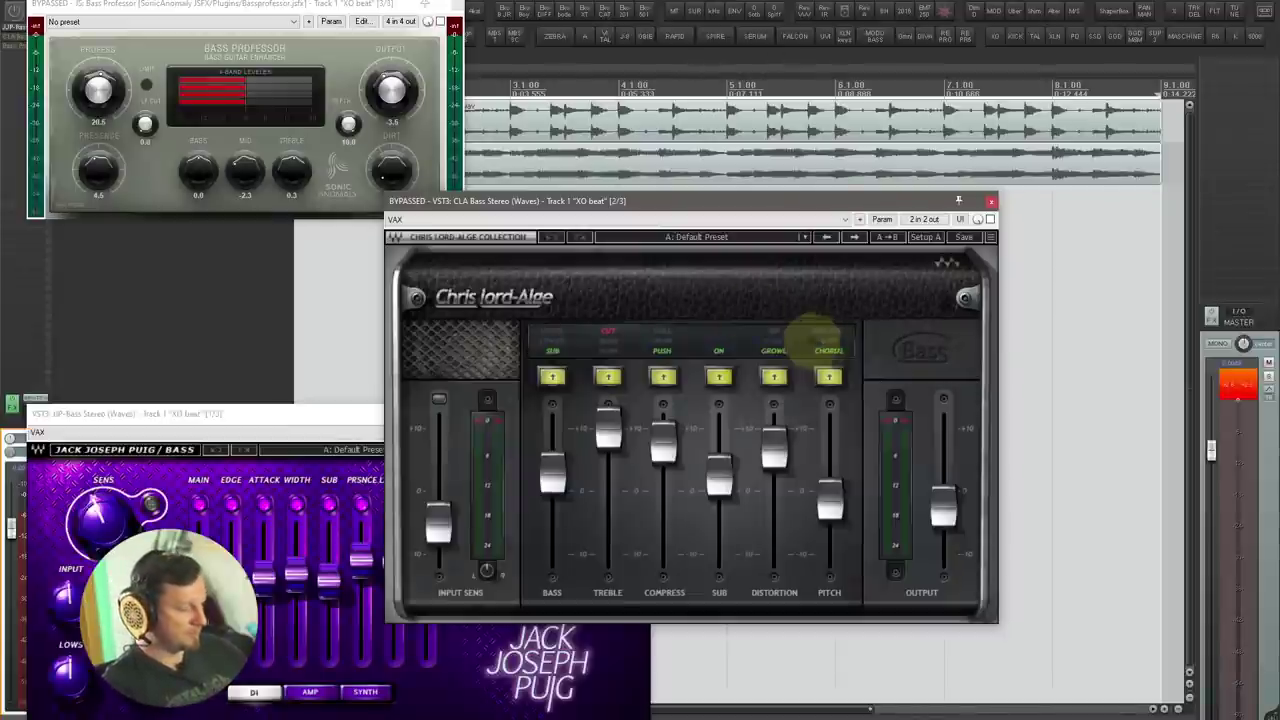
key(Escape)
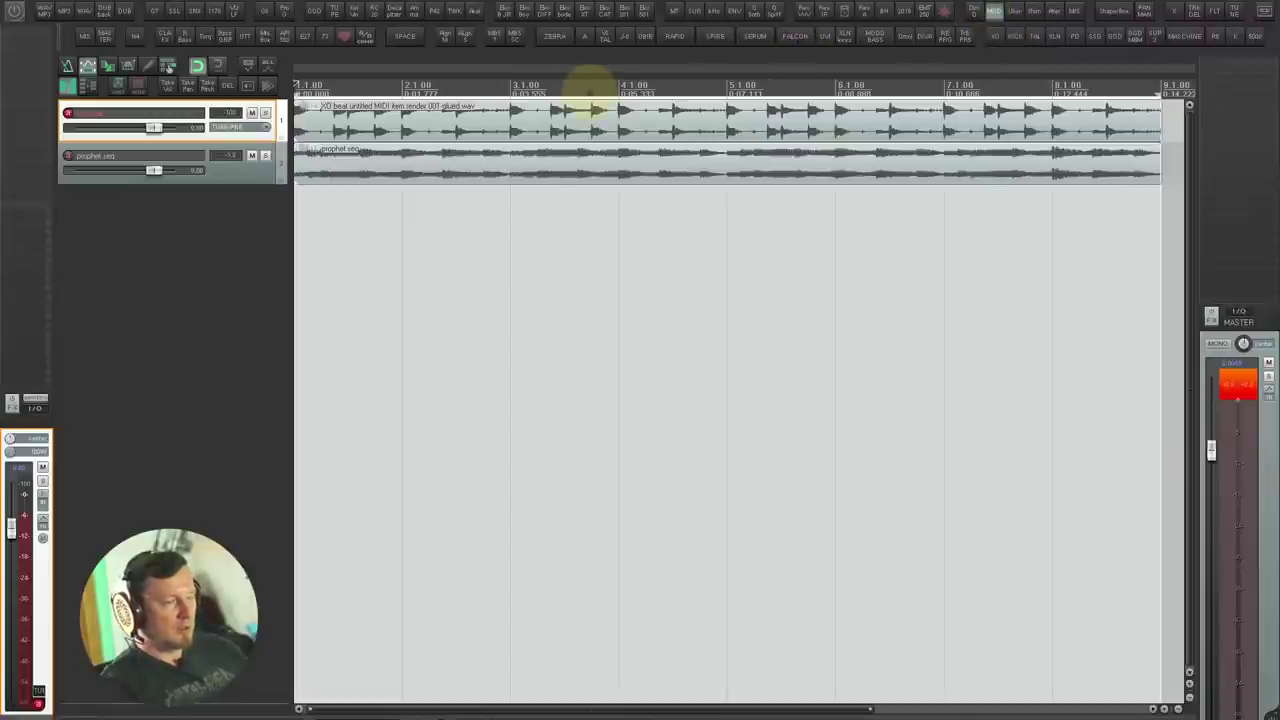
Step: Load Gem Modula on the XO beat track, choose its Ensemble mode and transfer it to the prophet seq track
drag(528, 143, 829, 134)
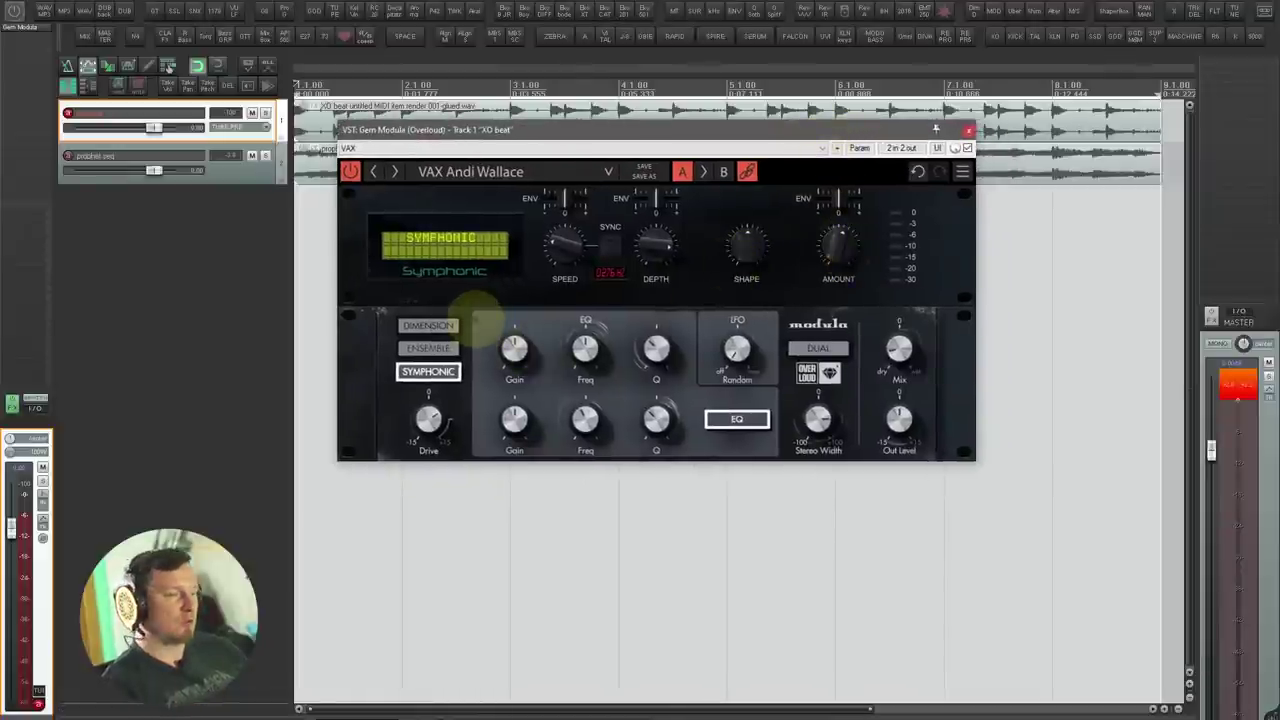
click(428, 348)
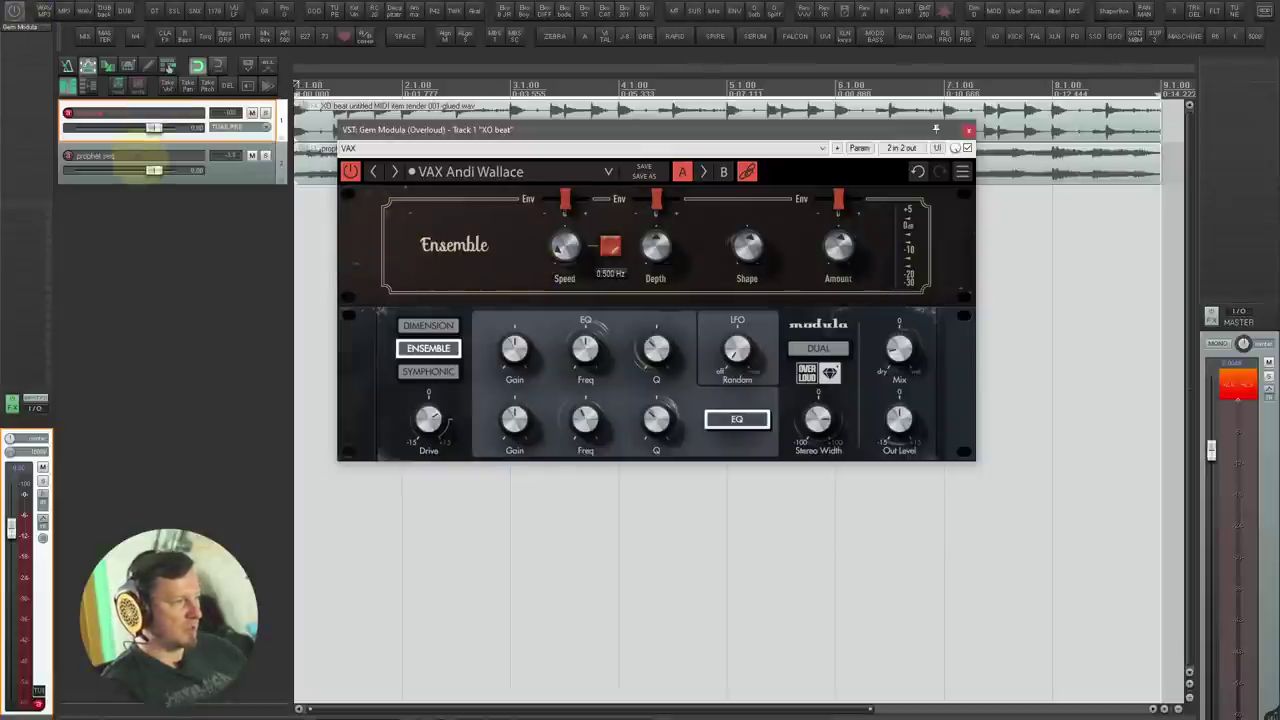
drag(24, 27, 131, 156)
click(131, 155)
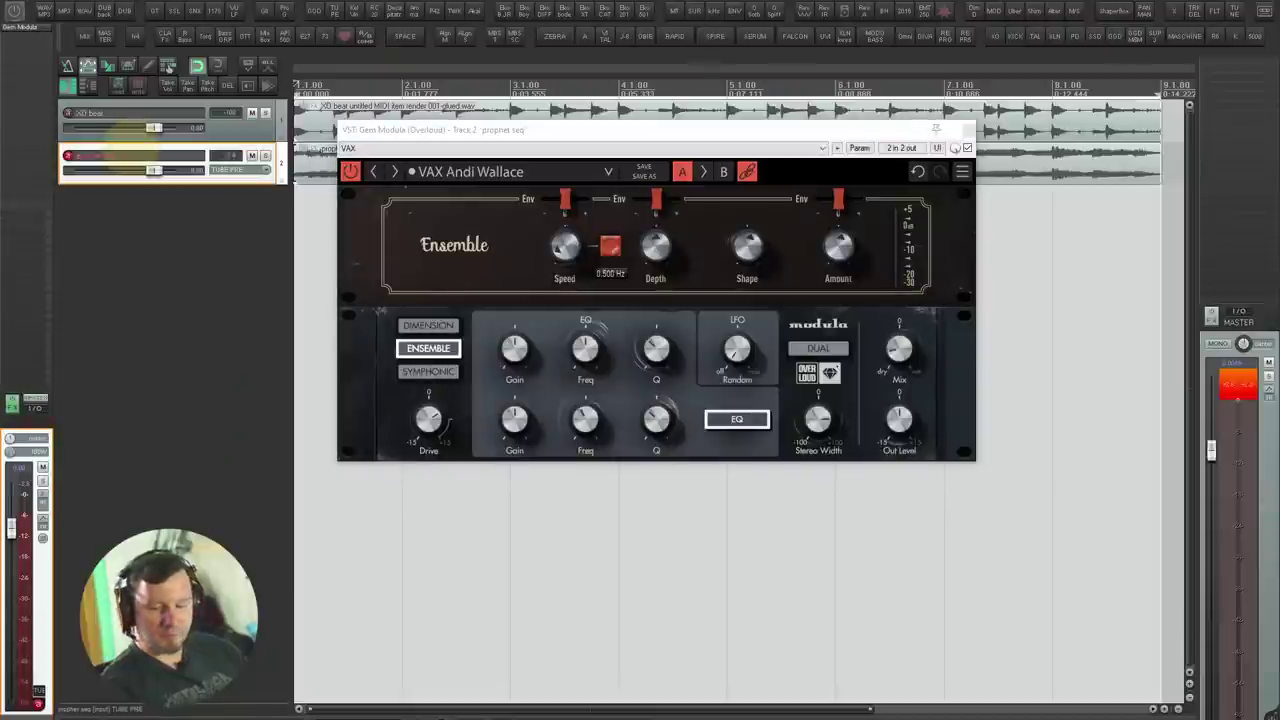
Step: Play prophet seq soloed while varying Gem Modula's Mix and setting the Ensemble speed to 1.06 Hz
key(space)
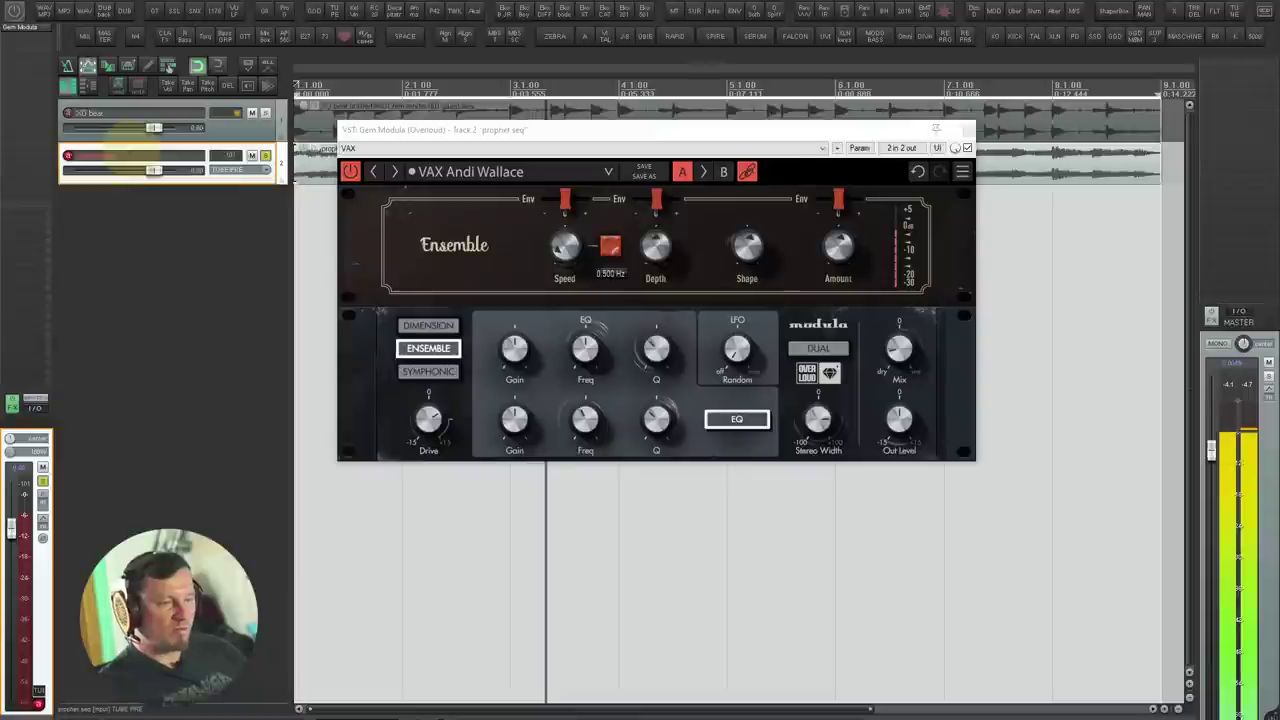
drag(898, 347, 893, 232)
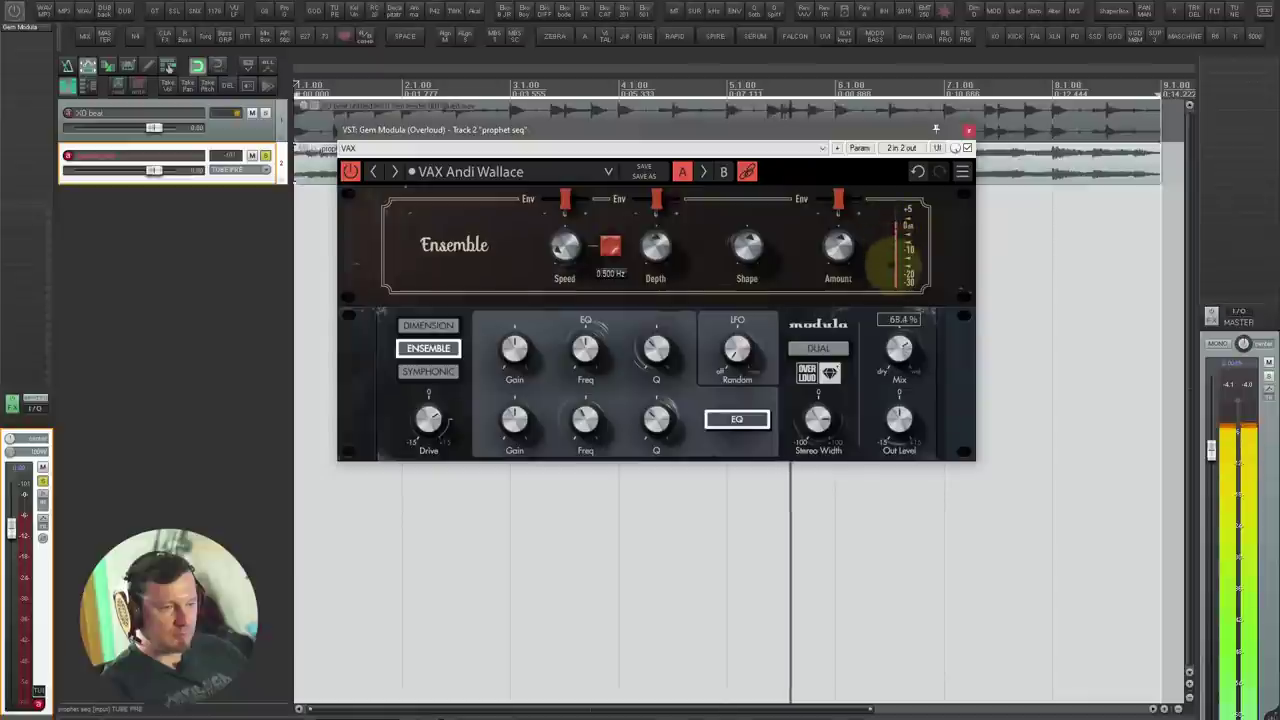
drag(595, 258, 563, 251)
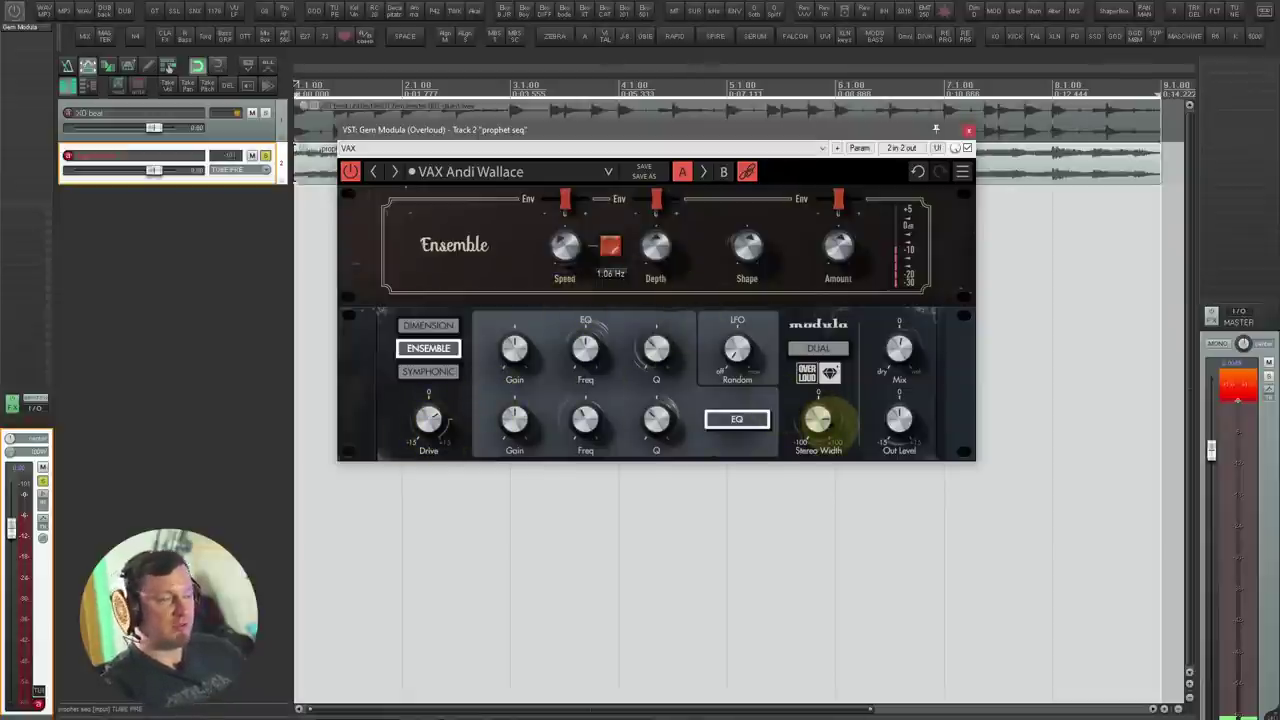
Step: Switch Gem Modula to Dimension and audition it during playback, varying the Mix and trying its mode buttons
click(428, 325)
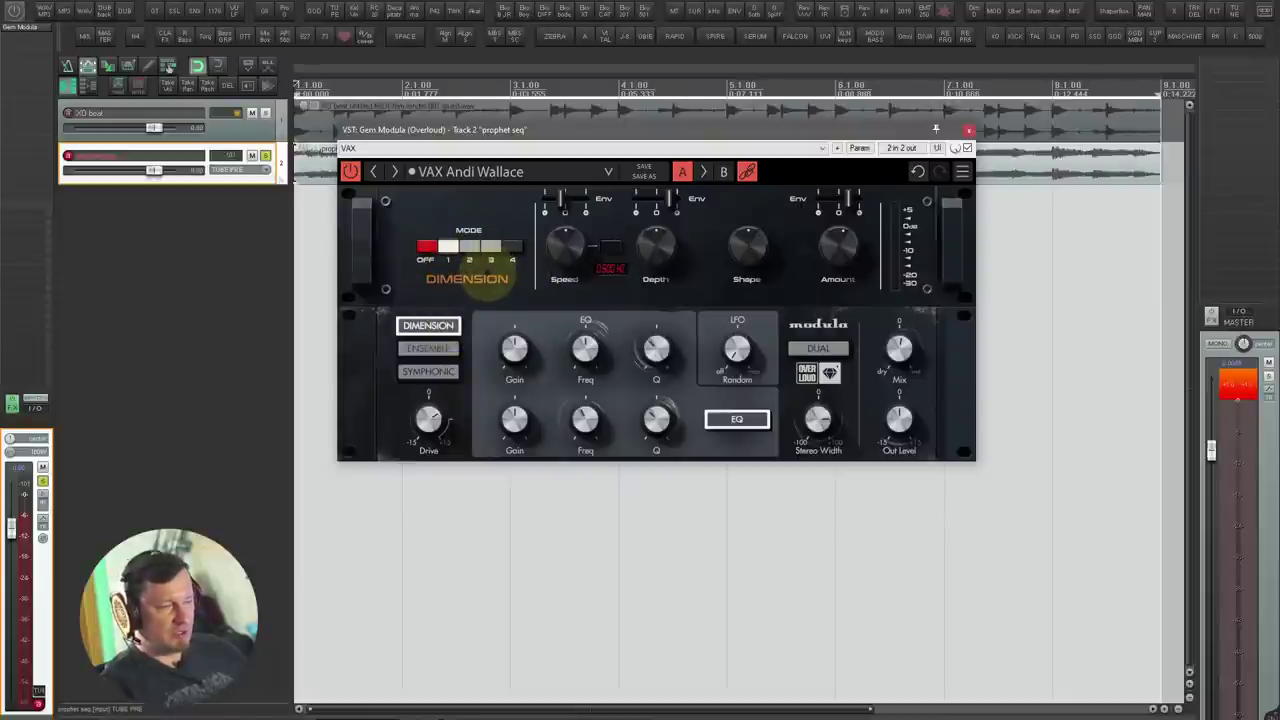
key(space)
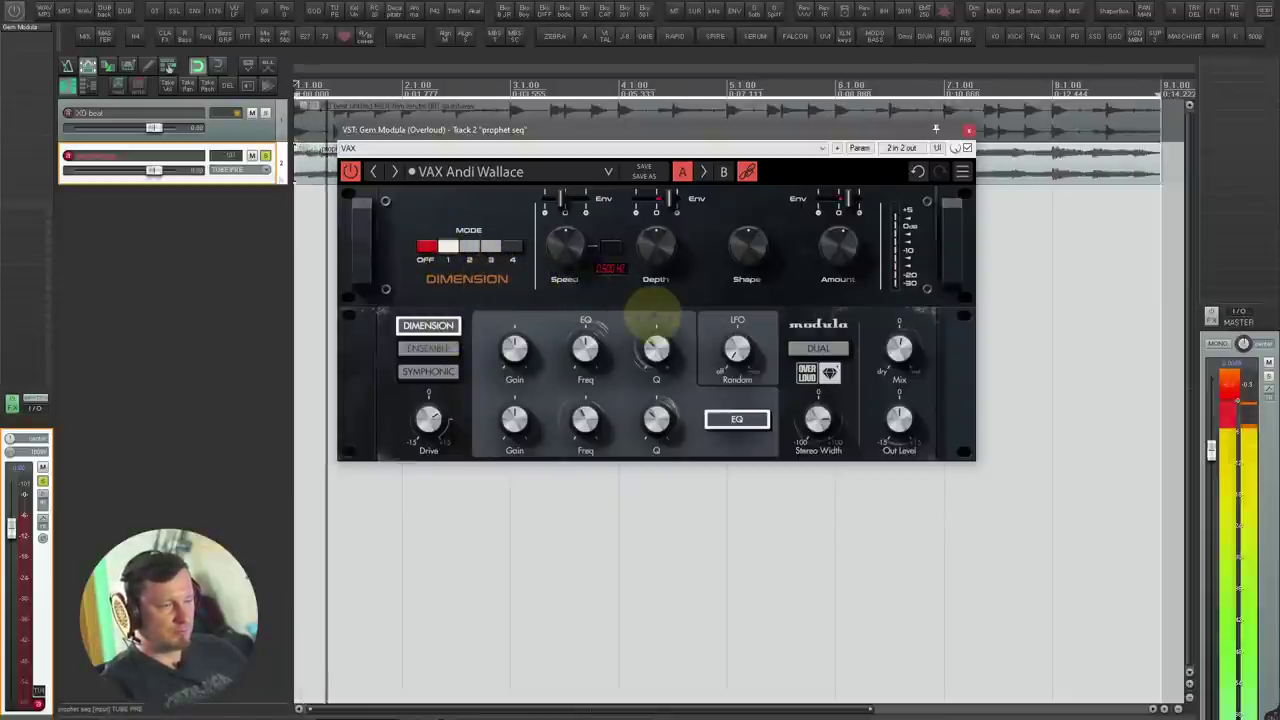
mouse_move(899, 362)
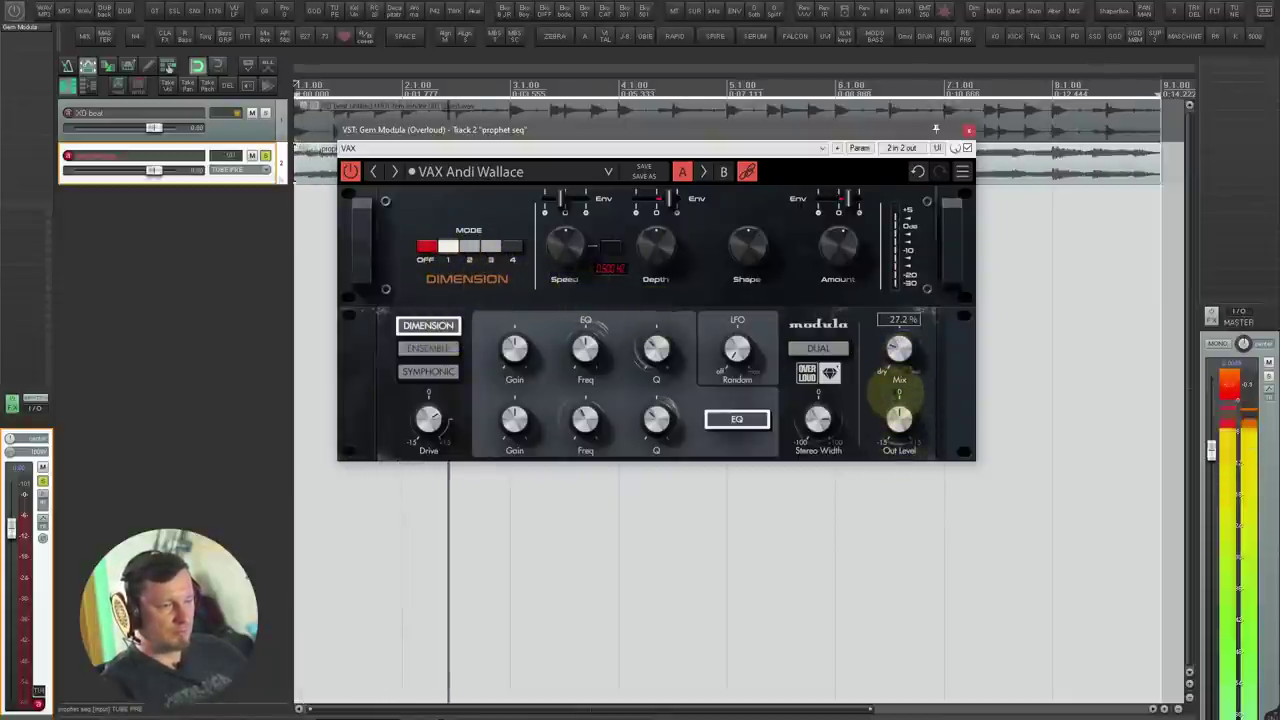
click(491, 246)
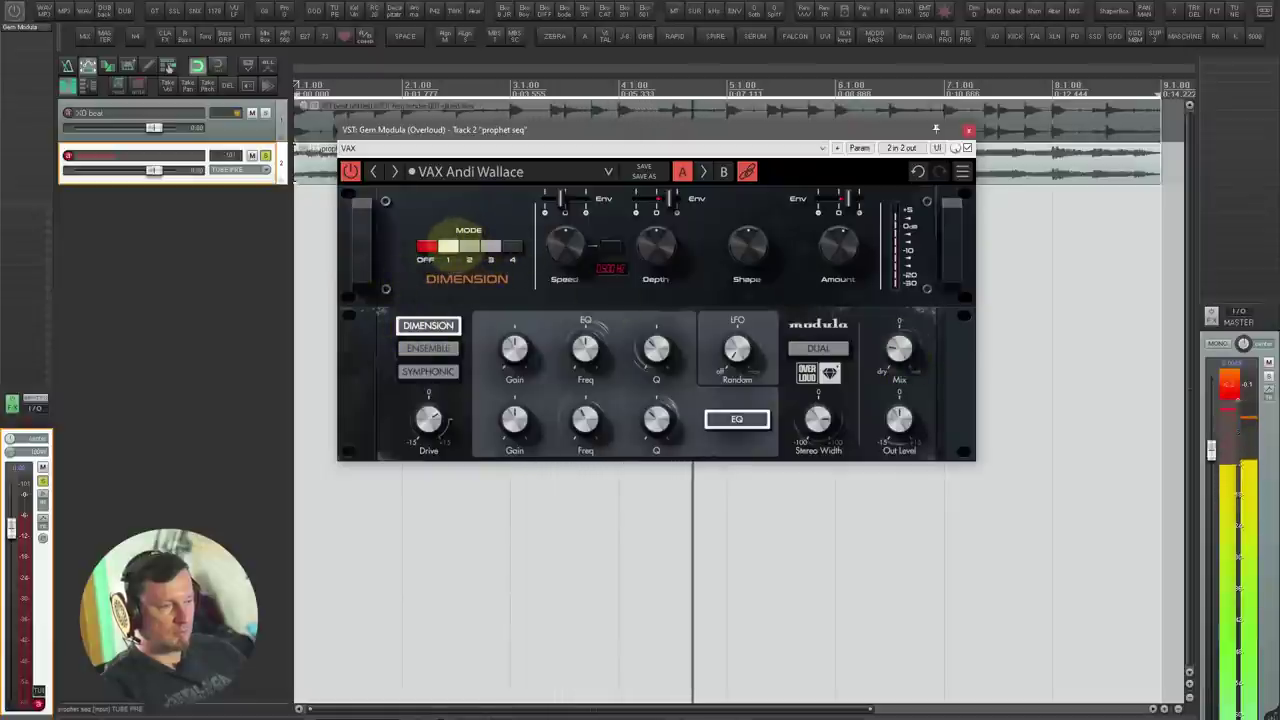
Step: Switch Gem Modula to Symphonic and audition it on prophet seq while varying the Mix
click(430, 373)
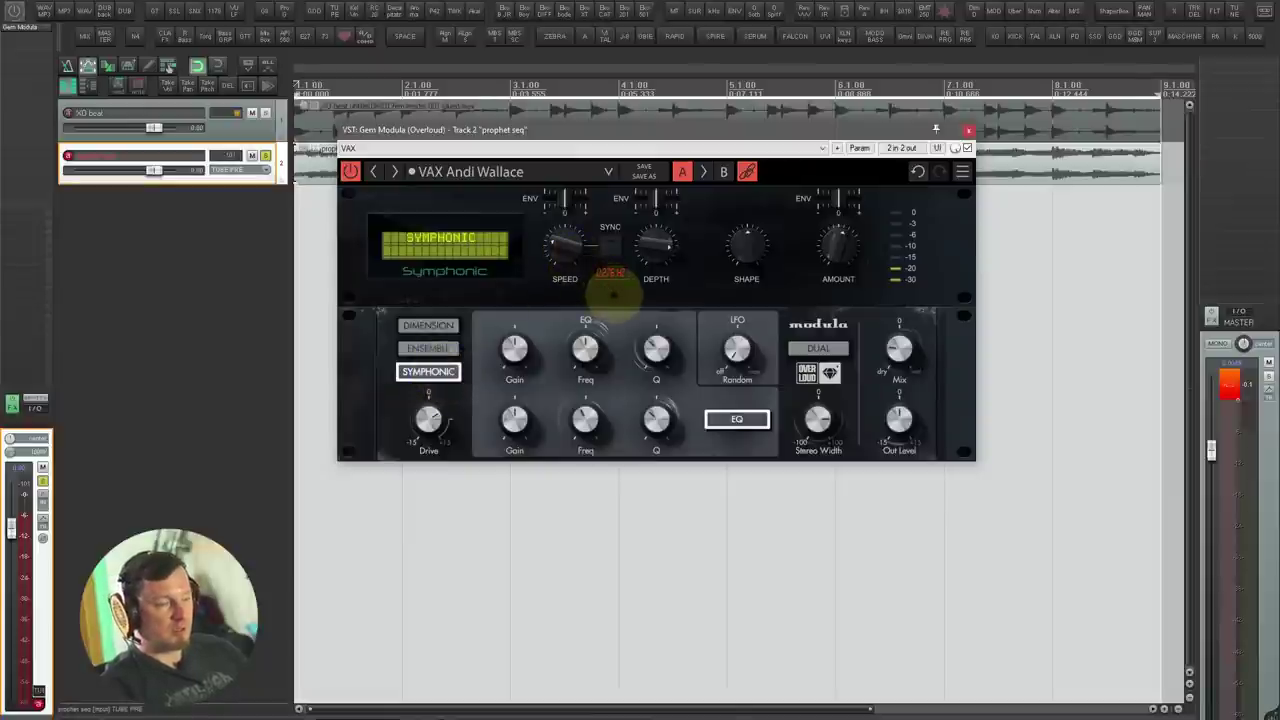
key(space)
mouse_move(900, 310)
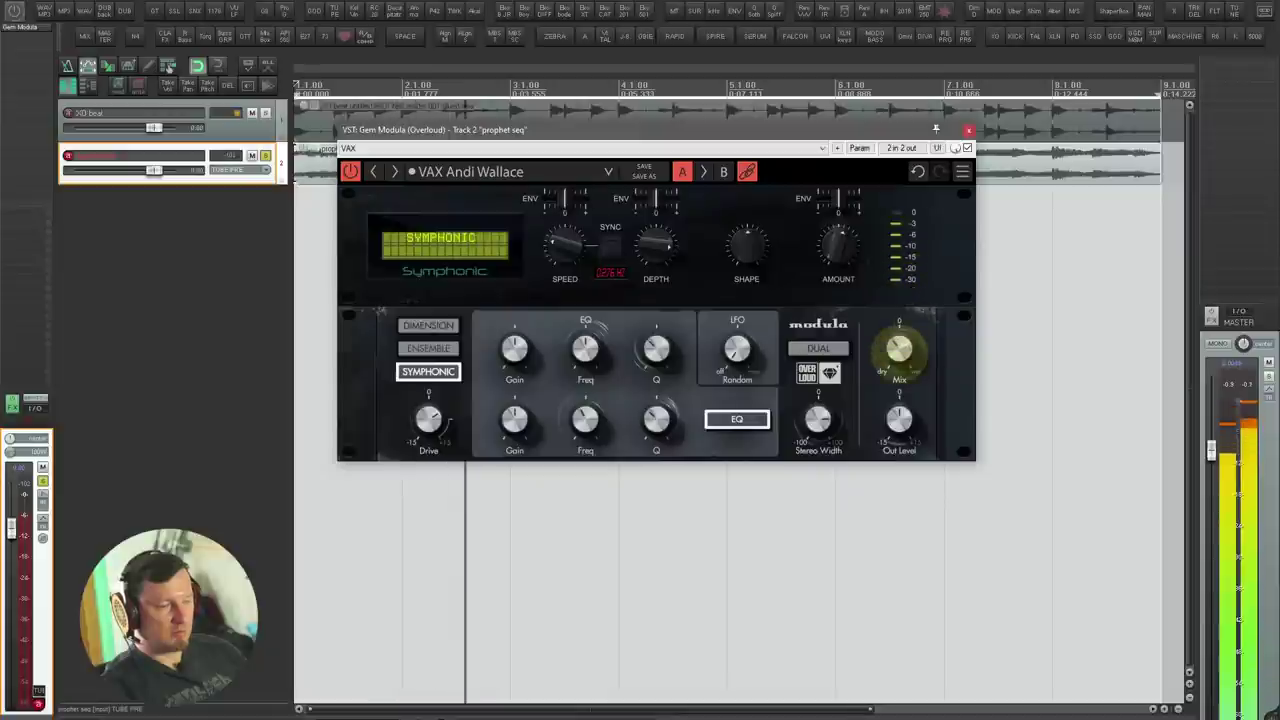
key(space)
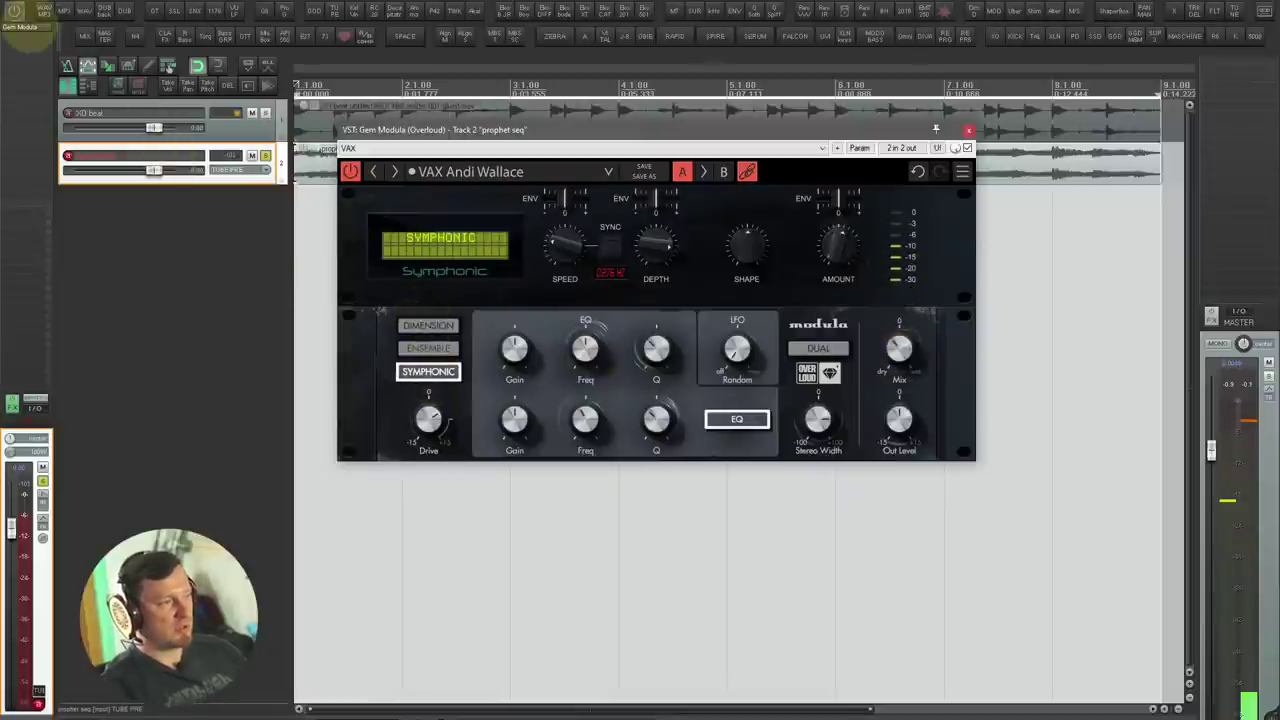
Step: Remove Gem Modula from prophet seq and load Spiff on the soloed XO beat track, with its window near the centre
click(14, 12)
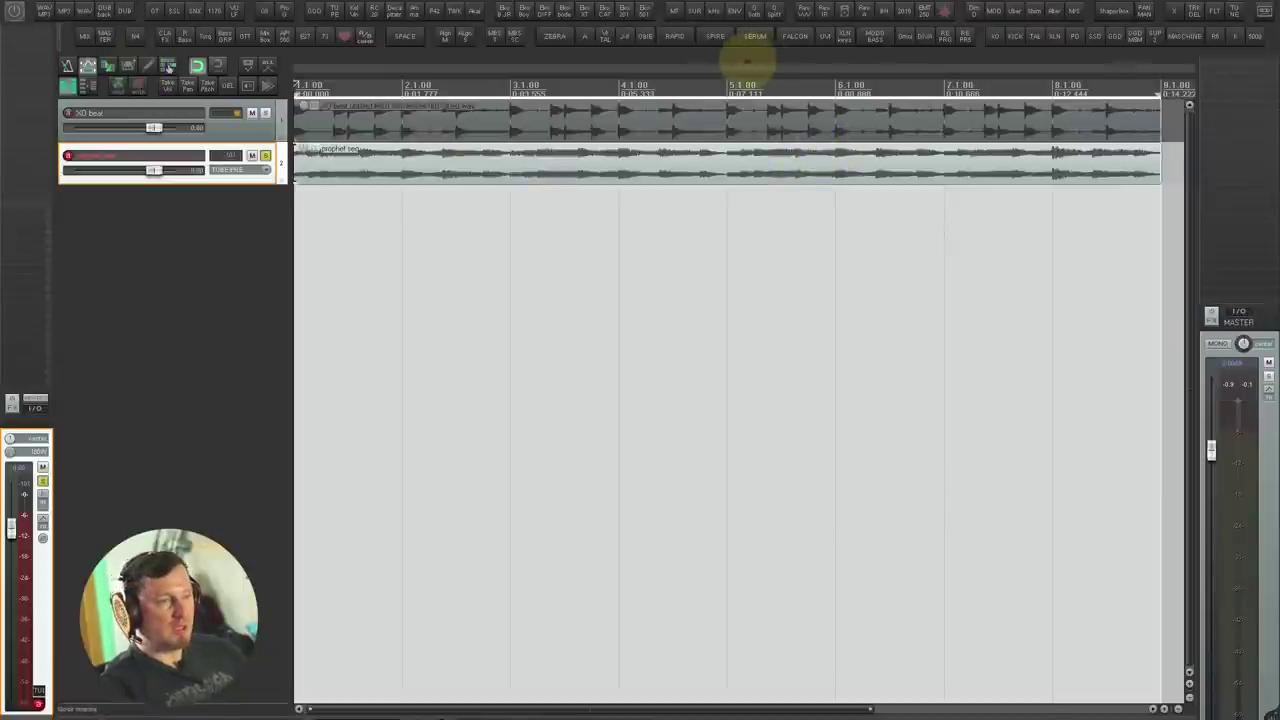
key(Up)
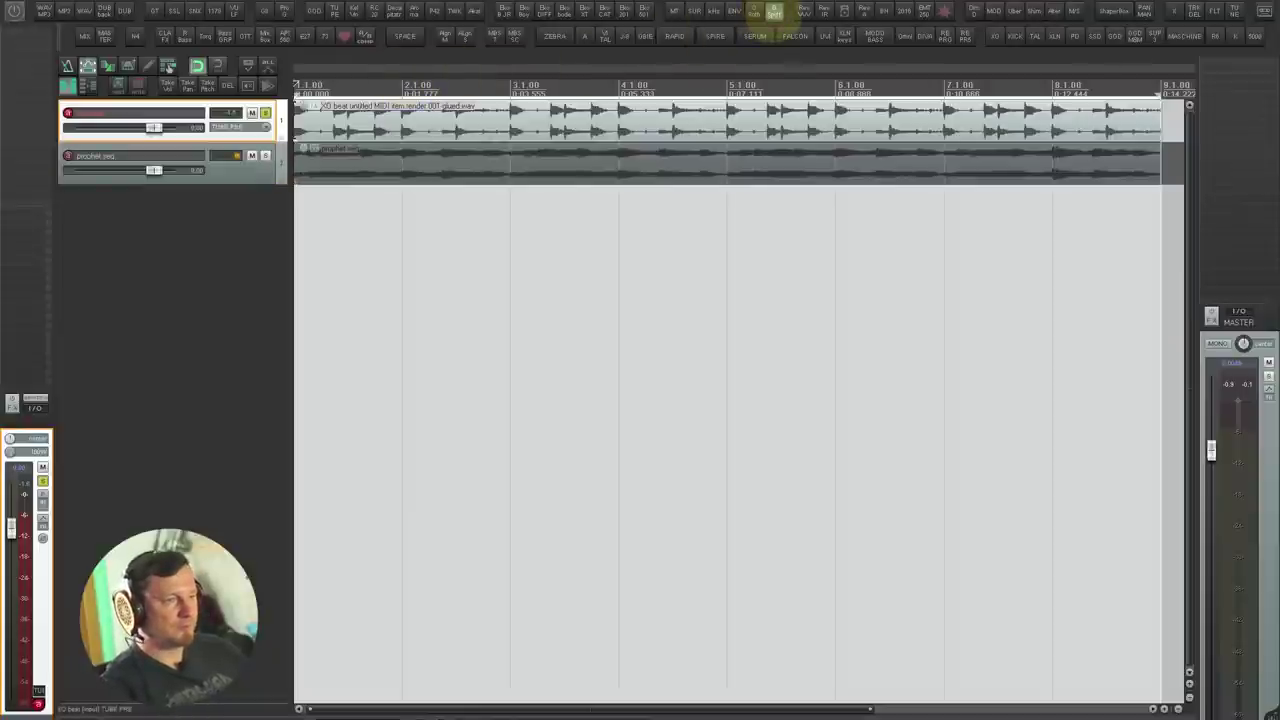
click(643, 22)
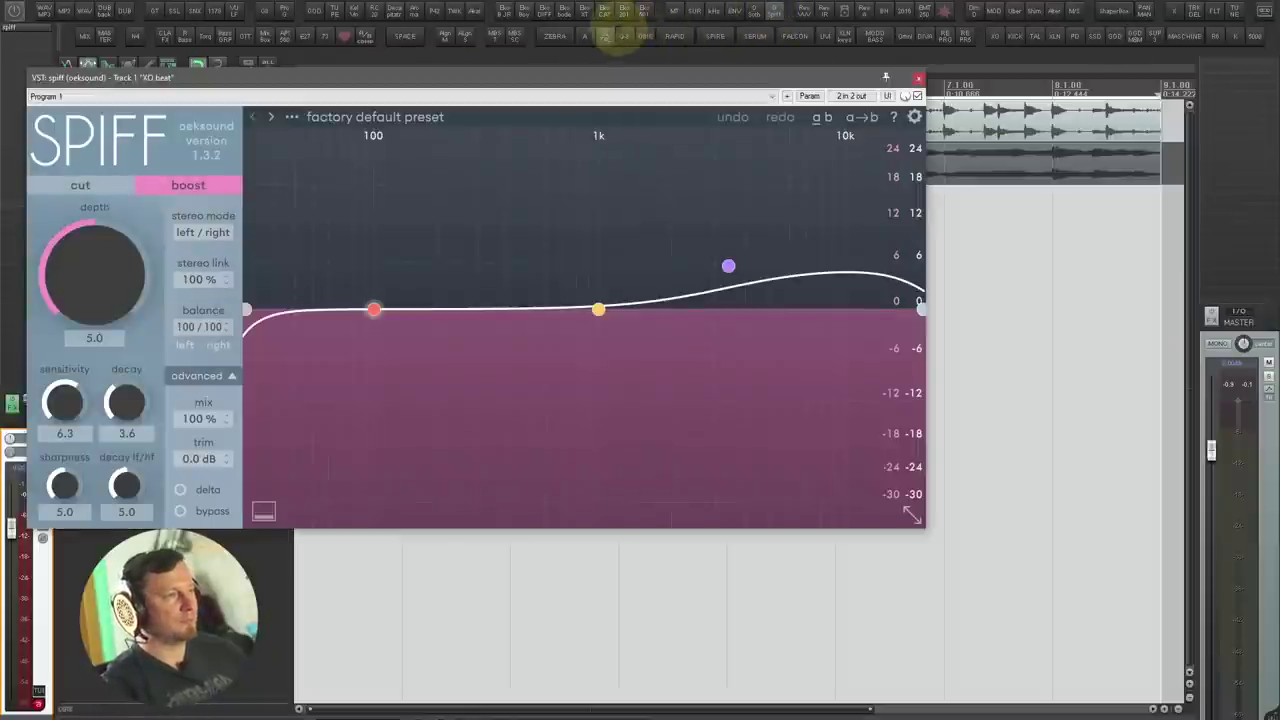
drag(575, 72, 803, 115)
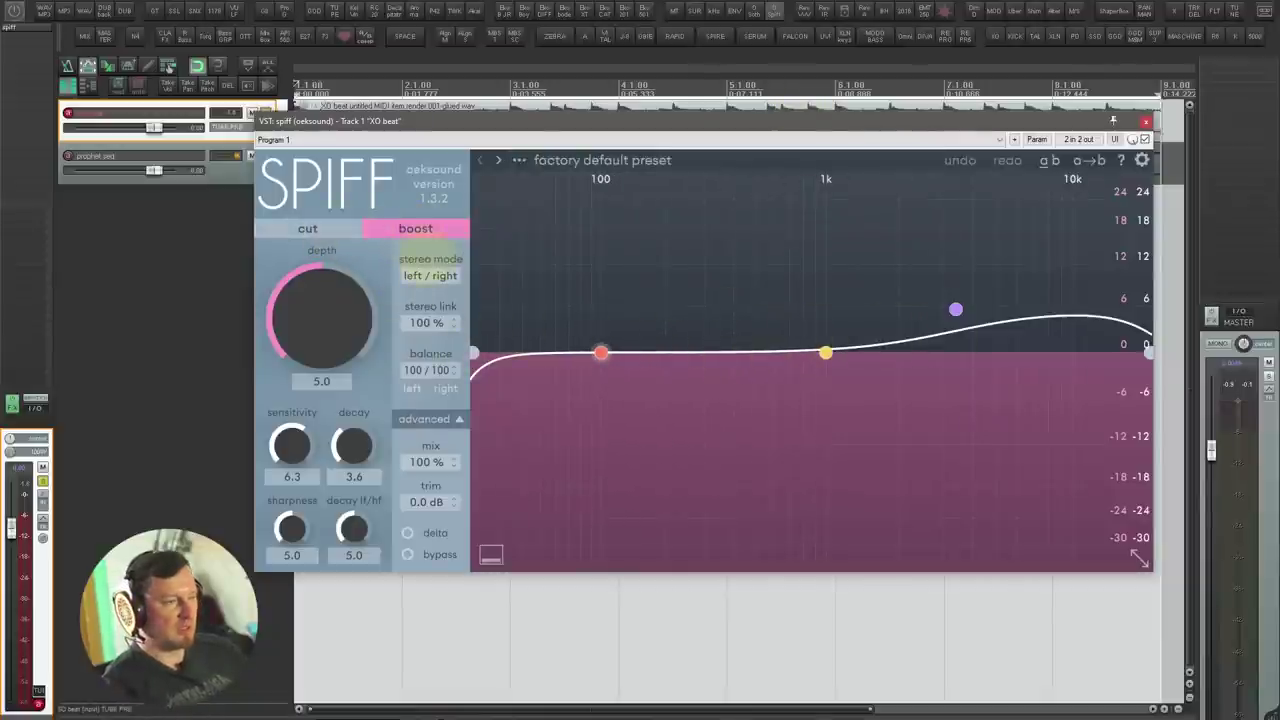
Step: Raise Spiff's yellow band into a strong peak just below 100 Hz, and try cut mode with depth reduced to 0.0
drag(825, 352, 588, 229)
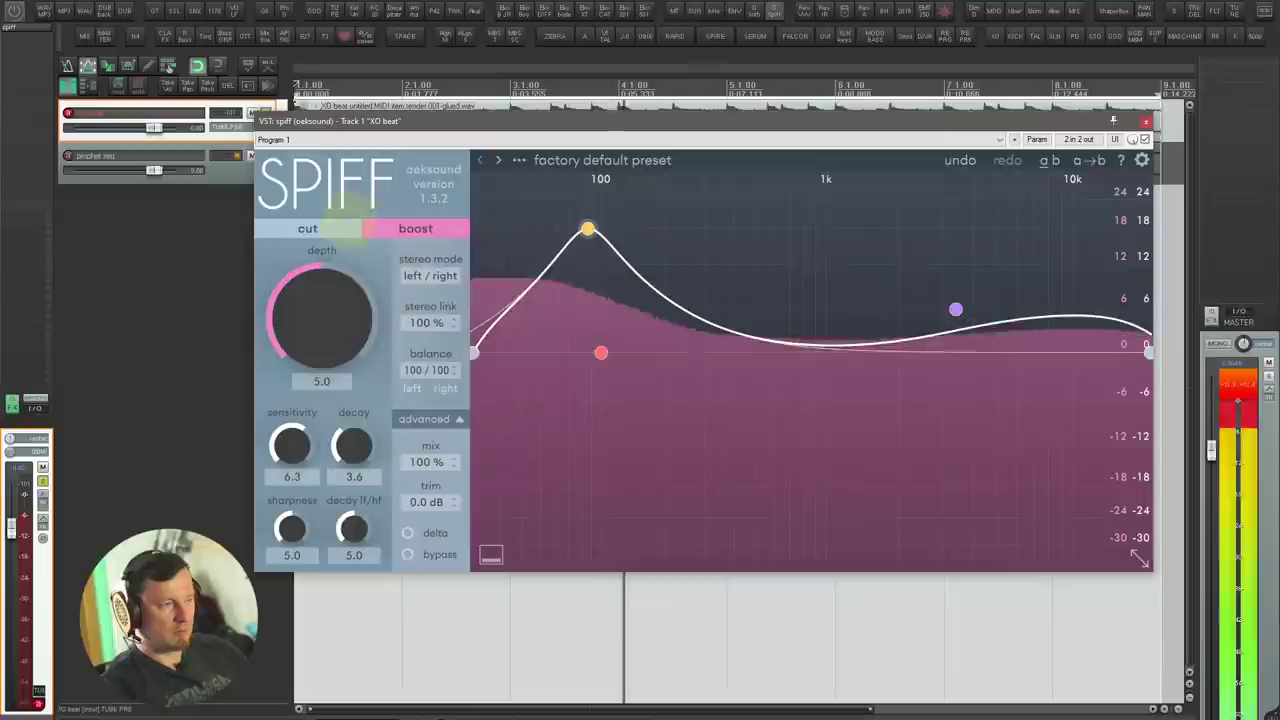
click(358, 228)
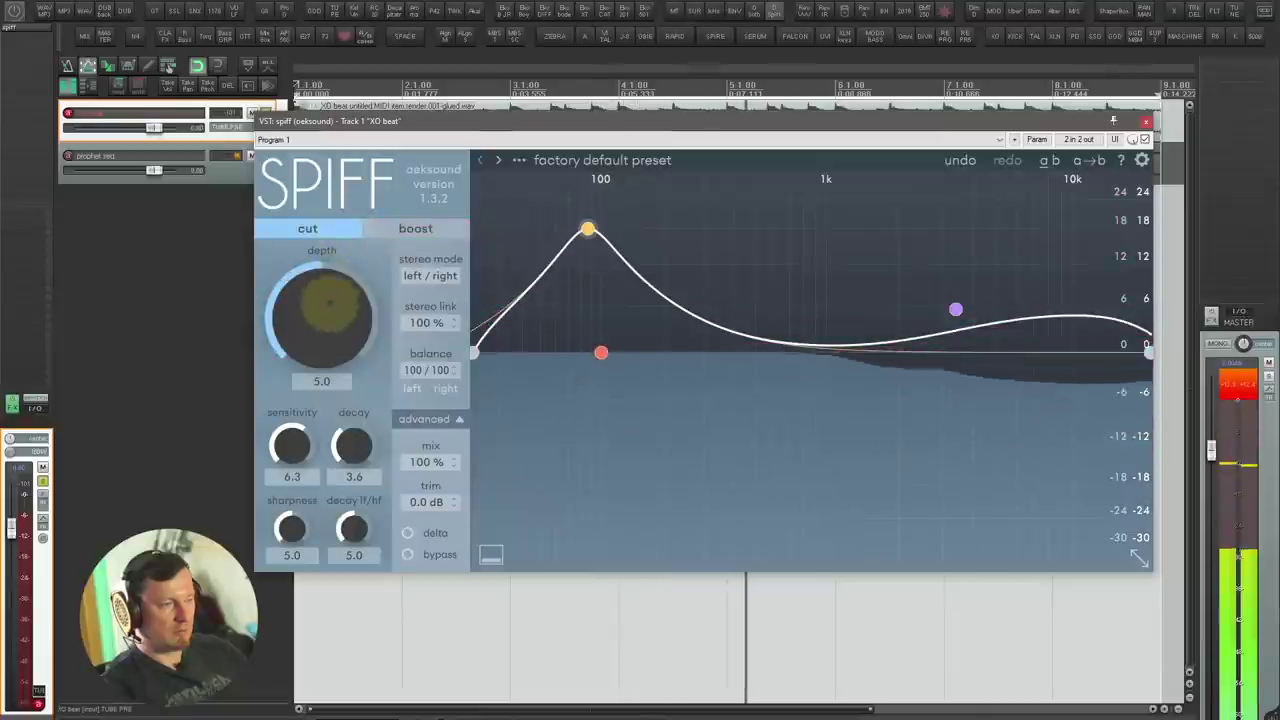
drag(331, 300, 370, 370)
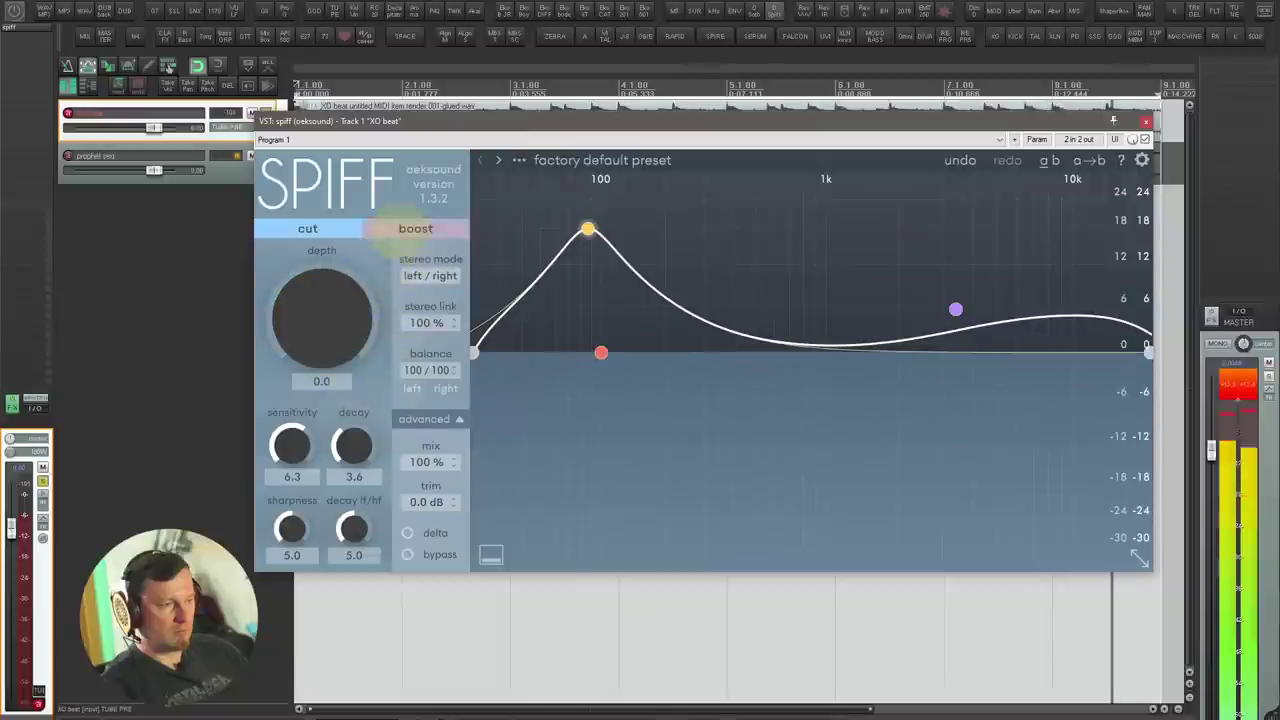
Step: Return Spiff to boost mode with a smaller low-frequency peak, decay 1.3 and depth 4.2
click(387, 229)
drag(587, 230, 587, 284)
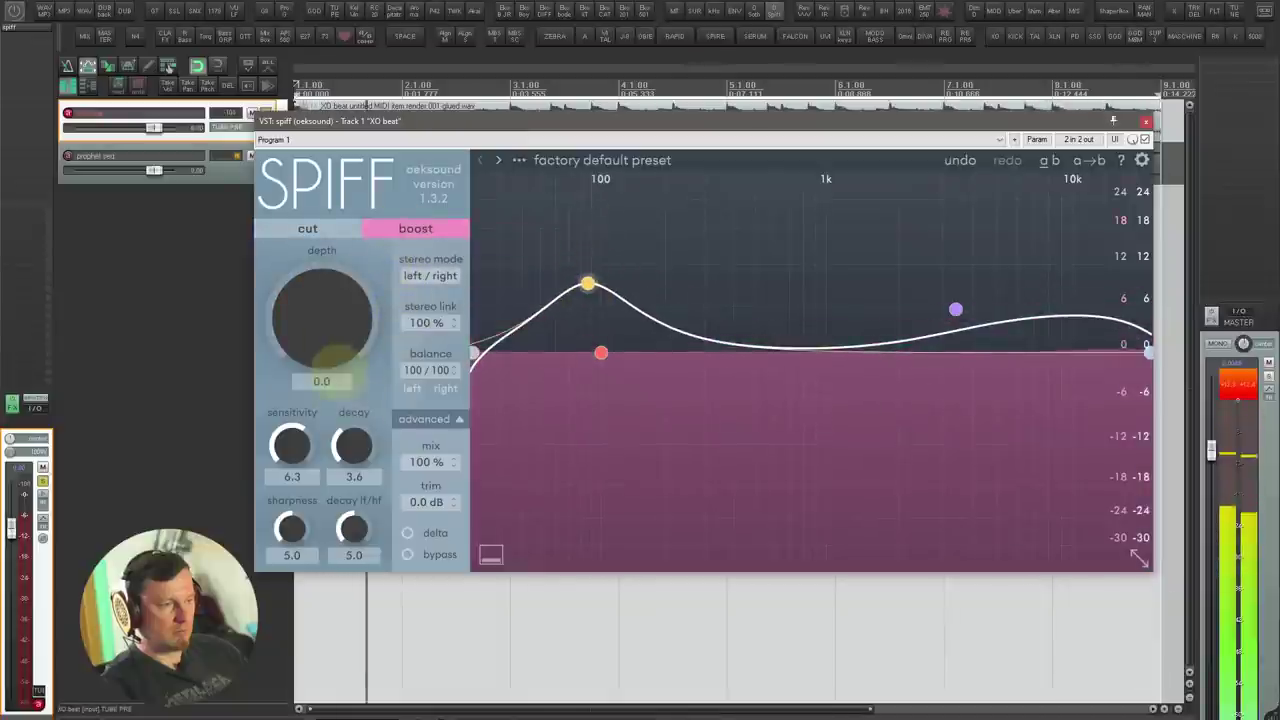
drag(338, 354, 338, 320)
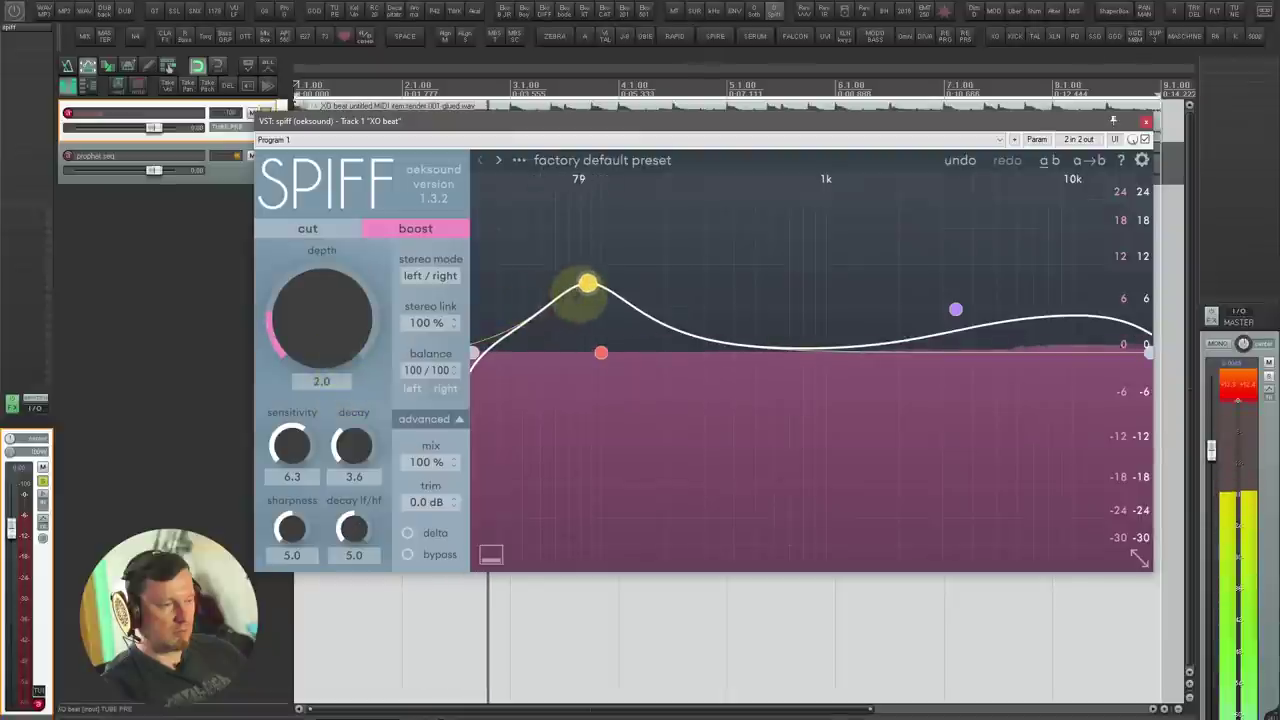
drag(587, 284, 581, 317)
drag(353, 446, 353, 468)
mouse_move(325, 354)
mouse_down()
mouse_move(326, 256)
mouse_move(318, 330)
mouse_up()
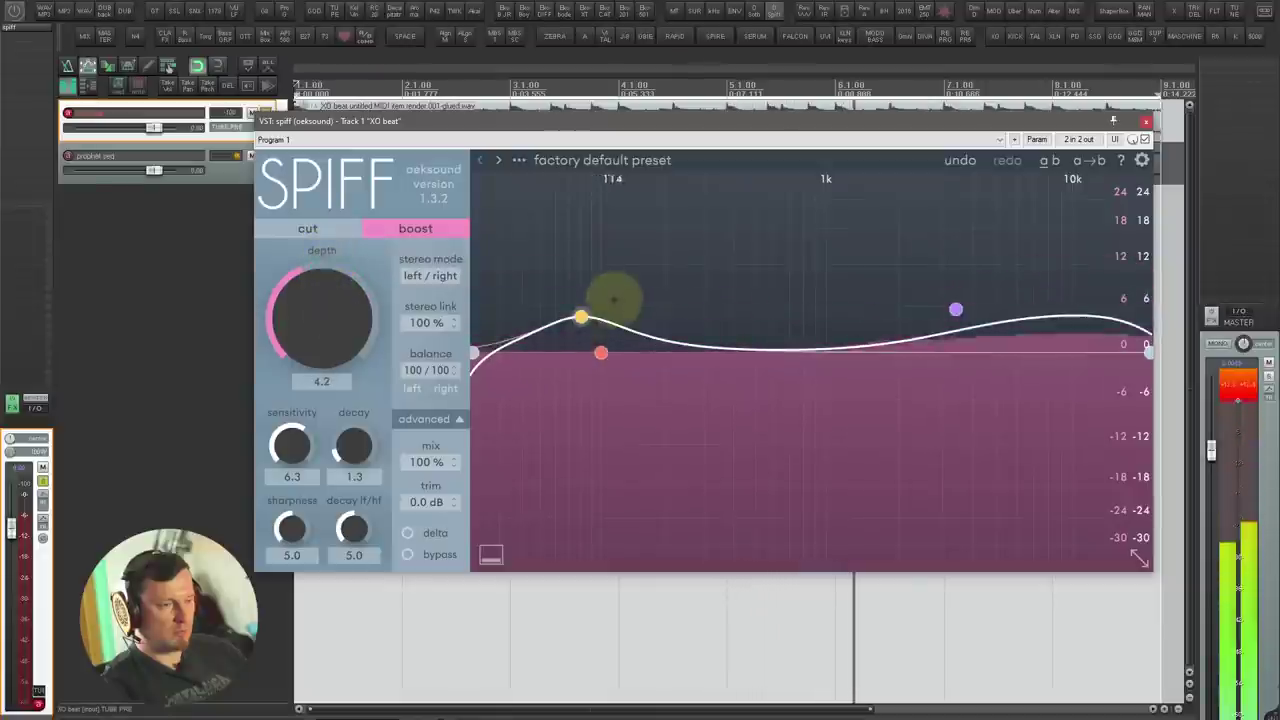
Step: Pull Spiff's yellow low band below zero and shift the purple band down to 947 Hz with a slightly higher gain
drag(581, 317, 572, 408)
drag(956, 310, 820, 290)
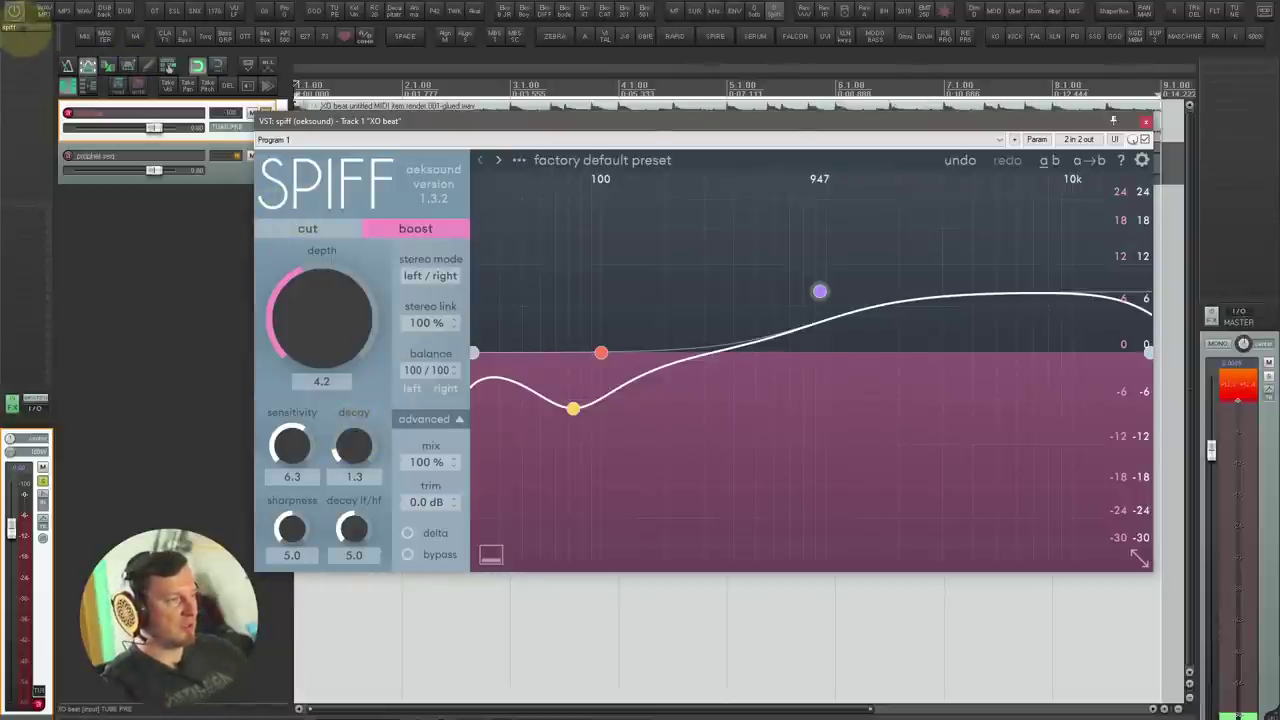
Step: Replace Spiff with soothe2 on the XO beat track and place its window near the centre
alt+click(23, 27)
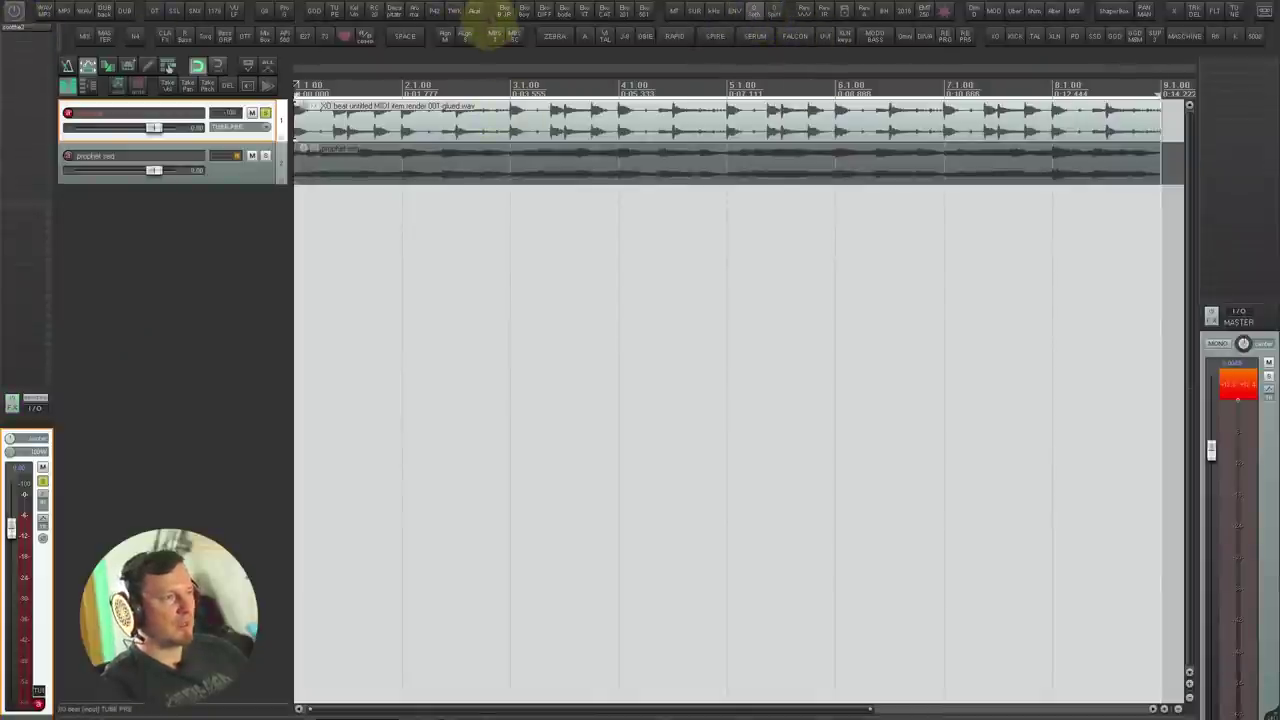
click(497, 34)
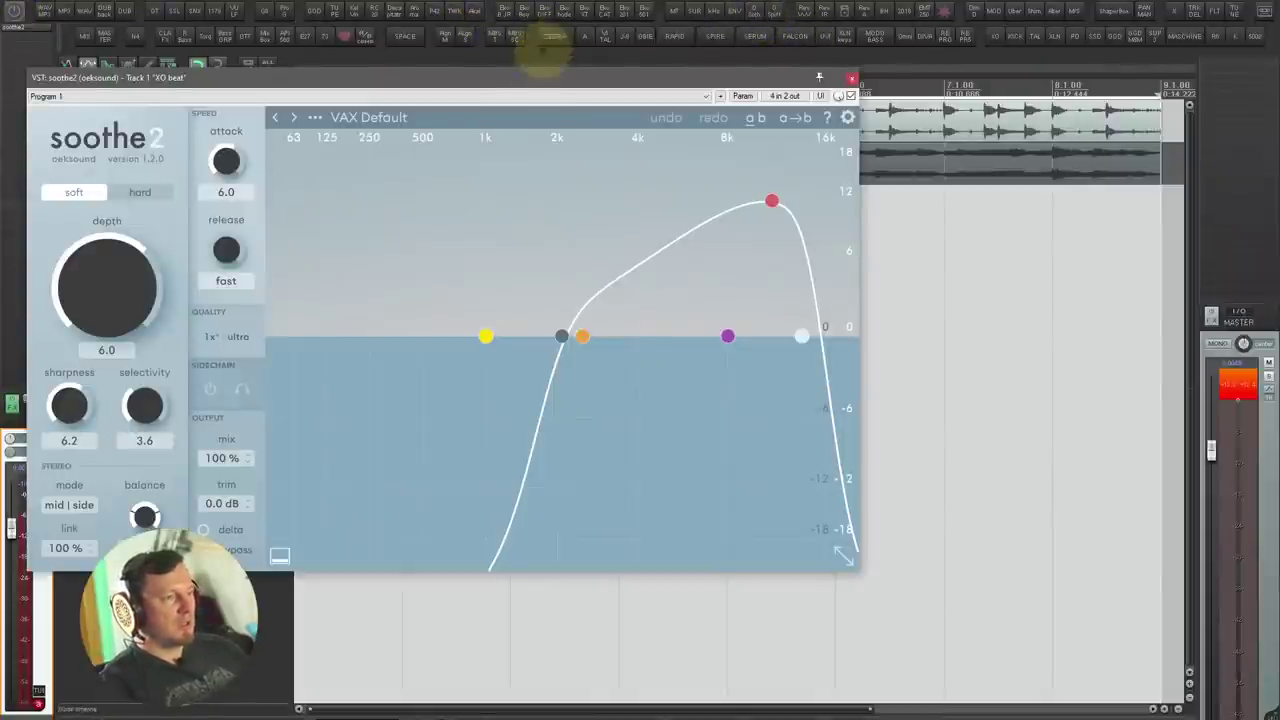
drag(533, 78, 831, 118)
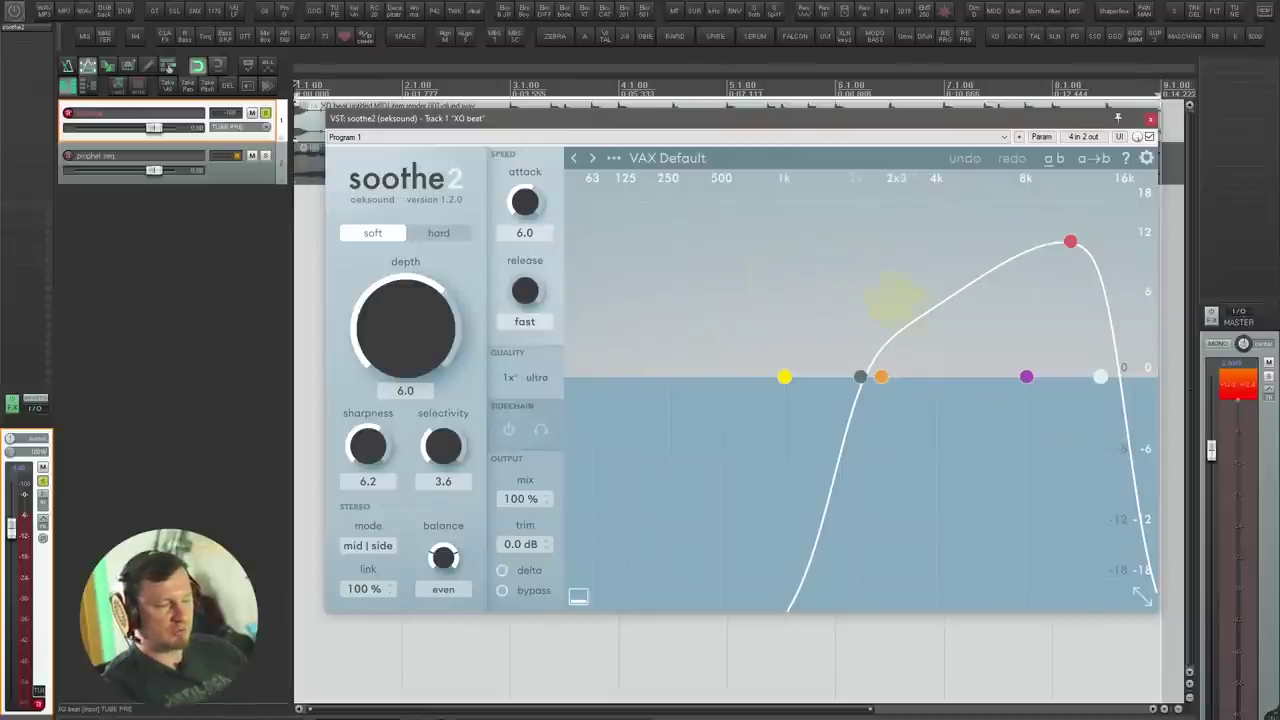
Step: Raise soothe2's low cut, audition the delta signal during playback, and shift the red band to 7.6 kHz with 10 dB sensitivity
drag(860, 376, 939, 376)
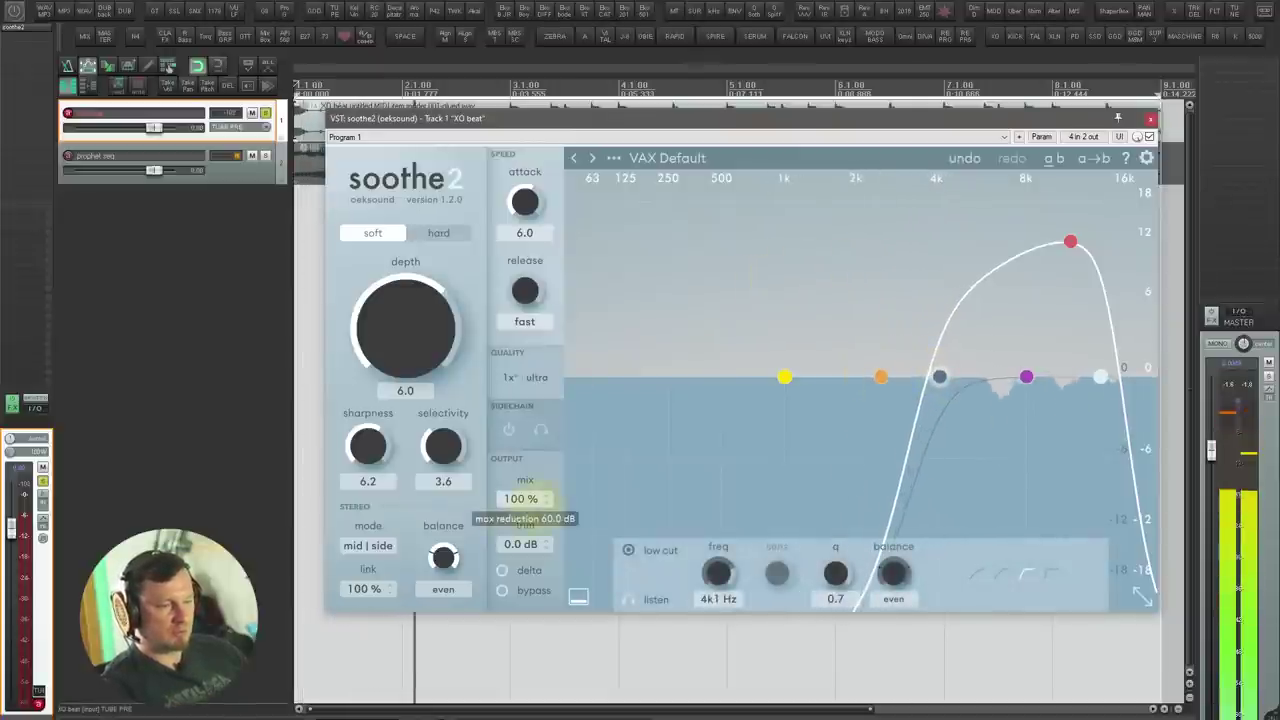
click(502, 570)
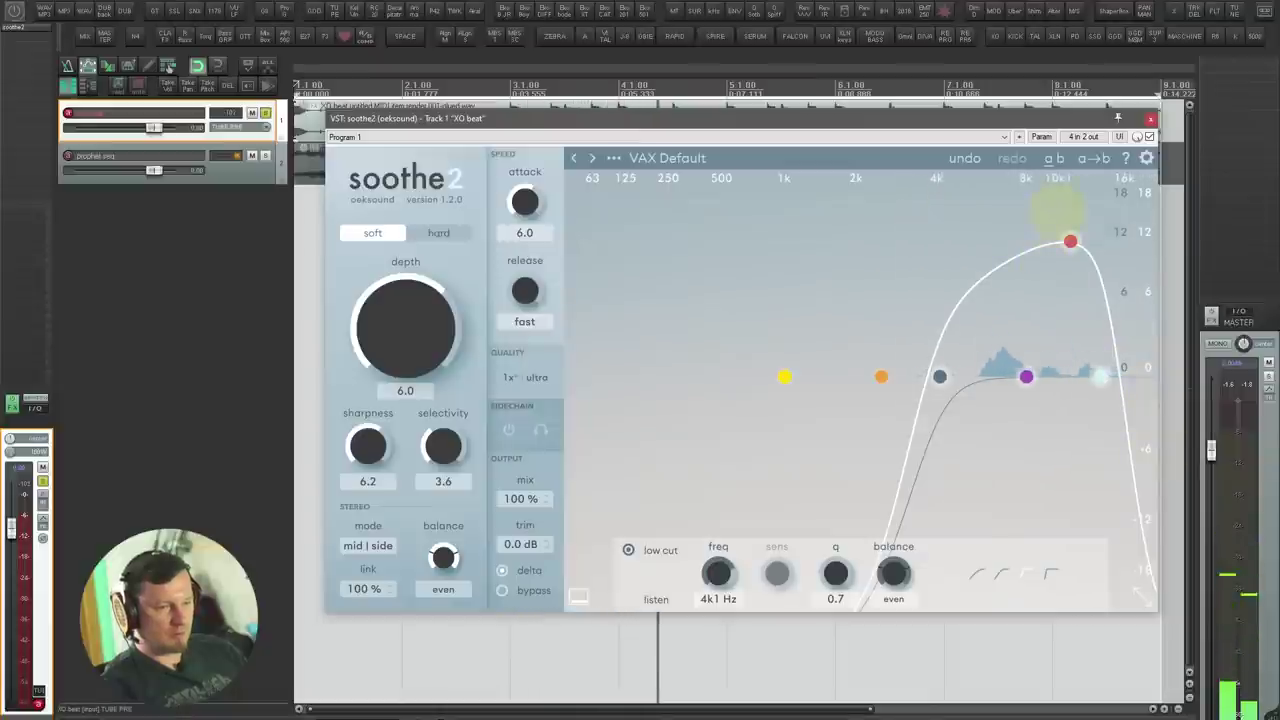
drag(1071, 237, 985, 194)
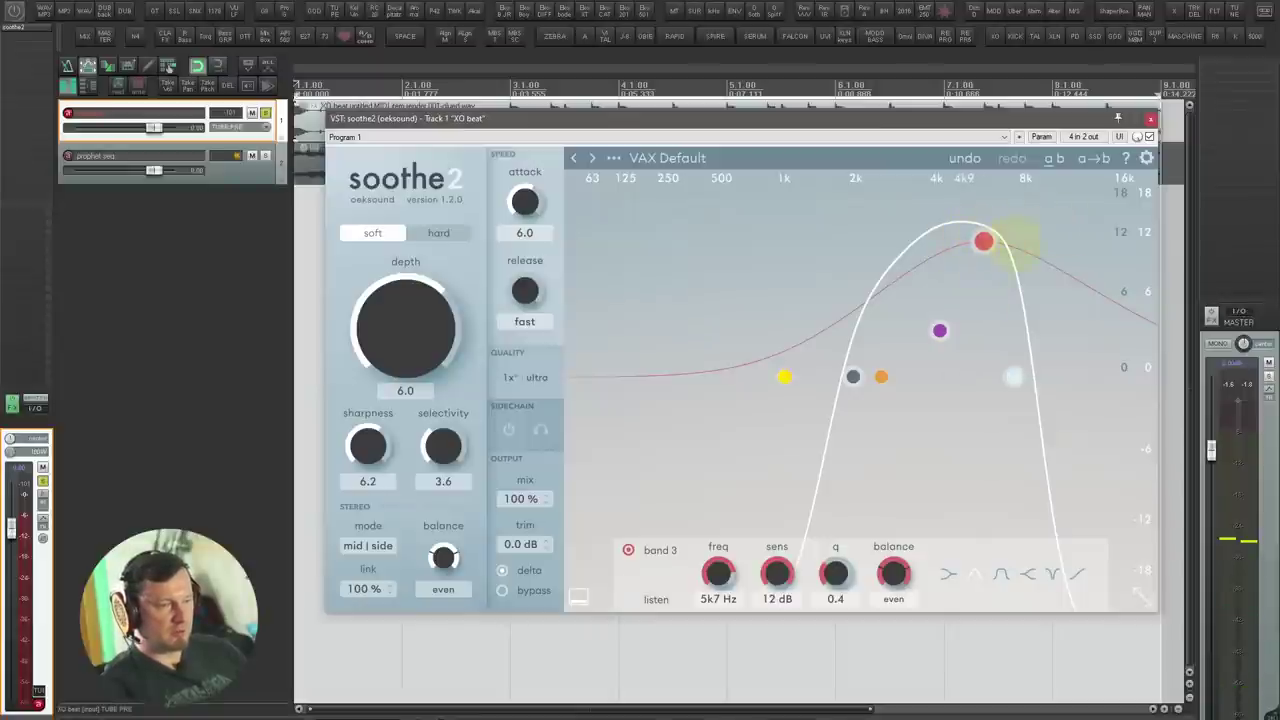
drag(984, 241, 1020, 256)
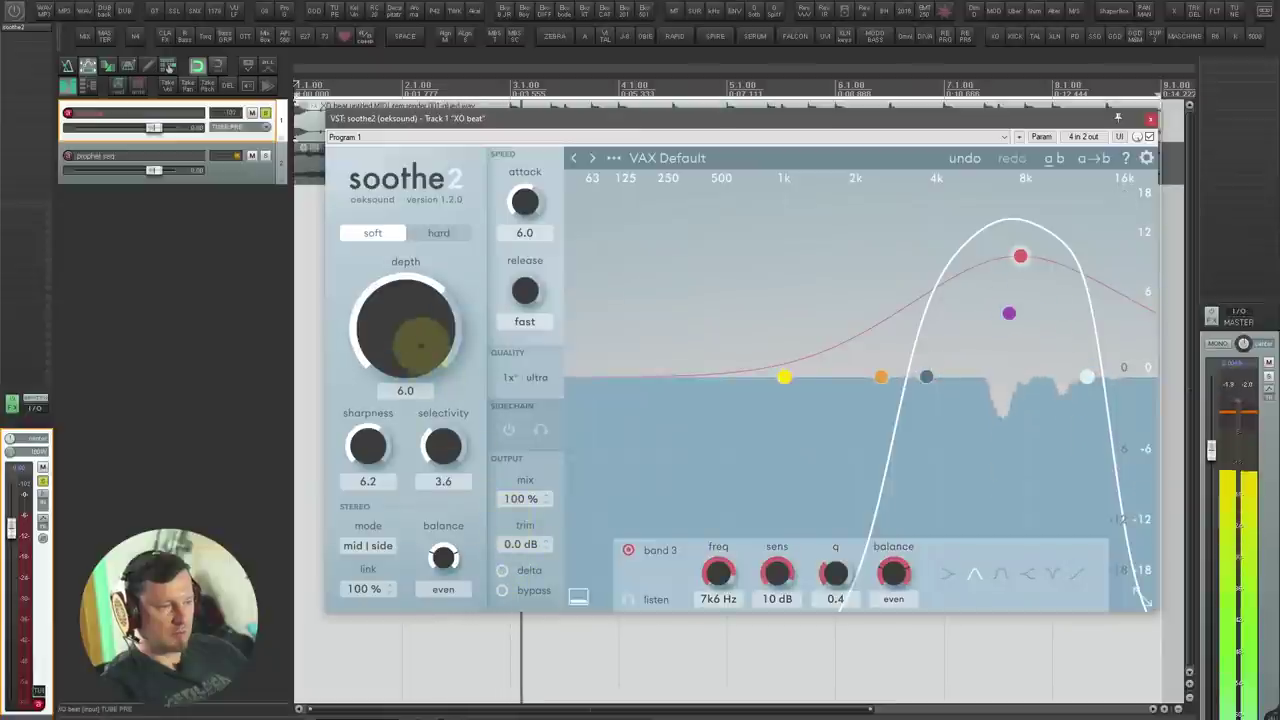
Step: Push soothe2 to extreme processing in hard mode with depth 18.0, sharpness 9.9 and selectivity 0.0
drag(420, 345, 413, 306)
drag(367, 445, 400, 340)
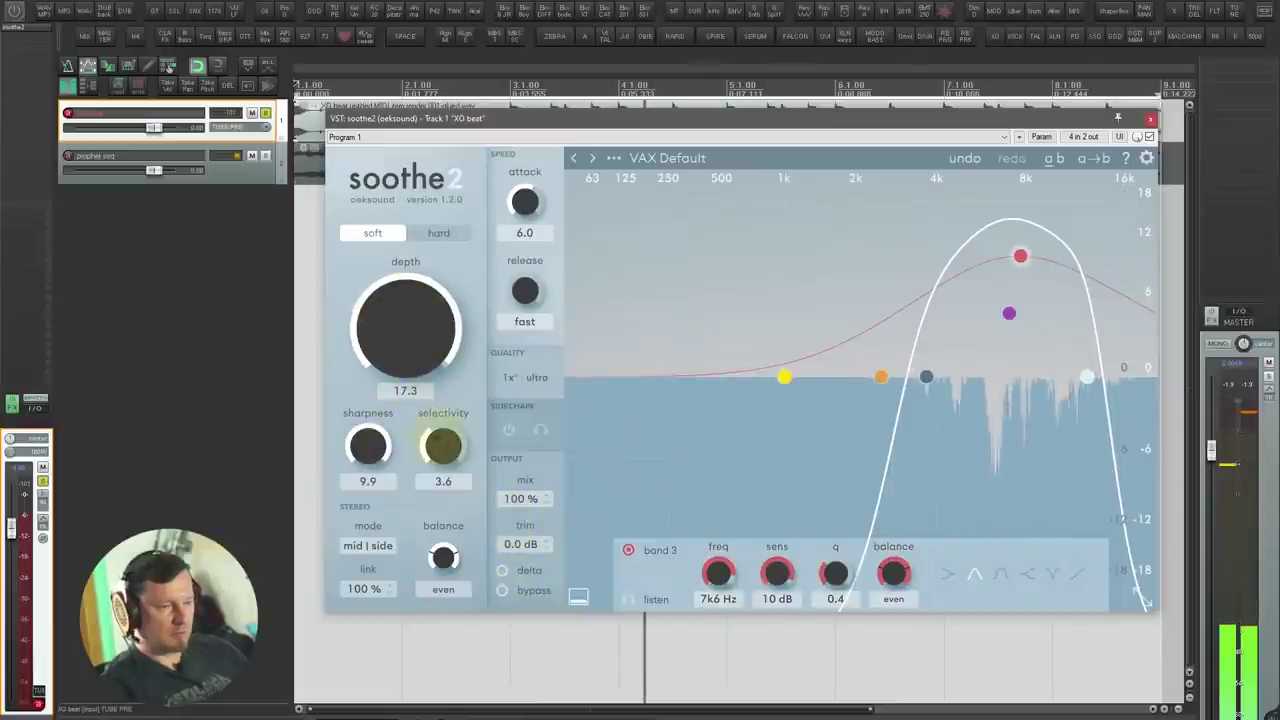
drag(443, 445, 443, 520)
click(438, 233)
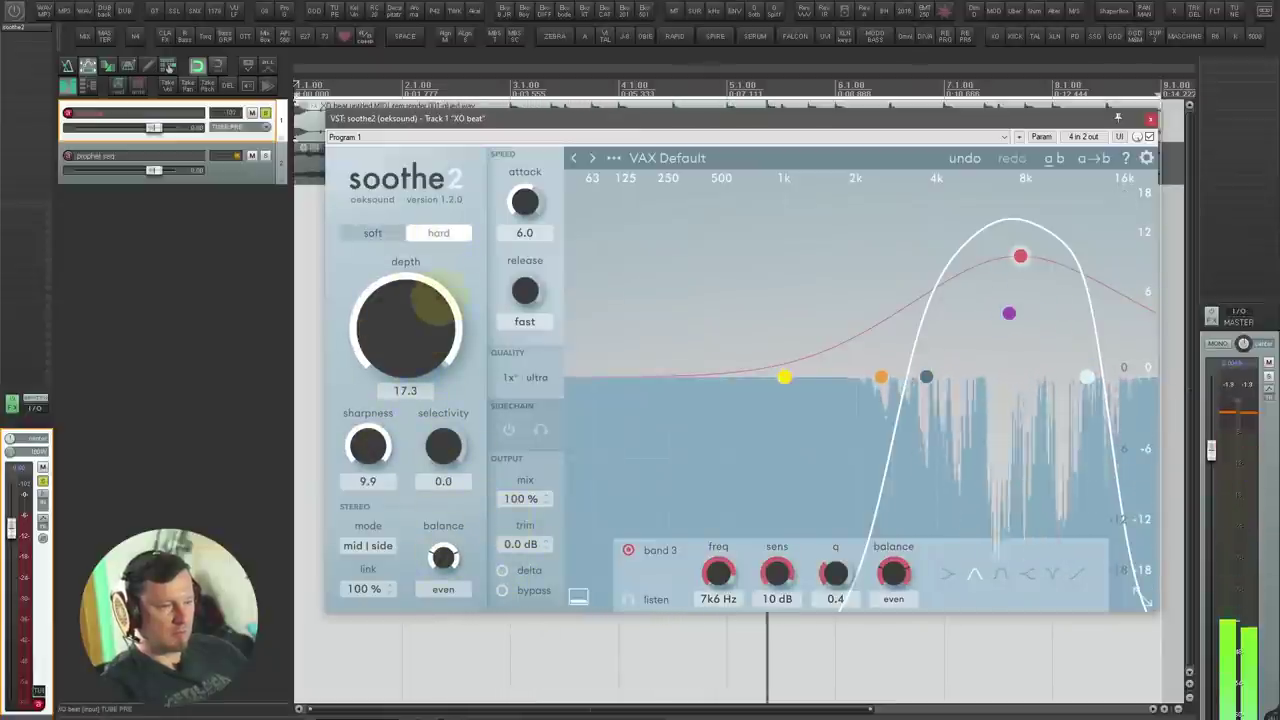
drag(430, 308, 404, 263)
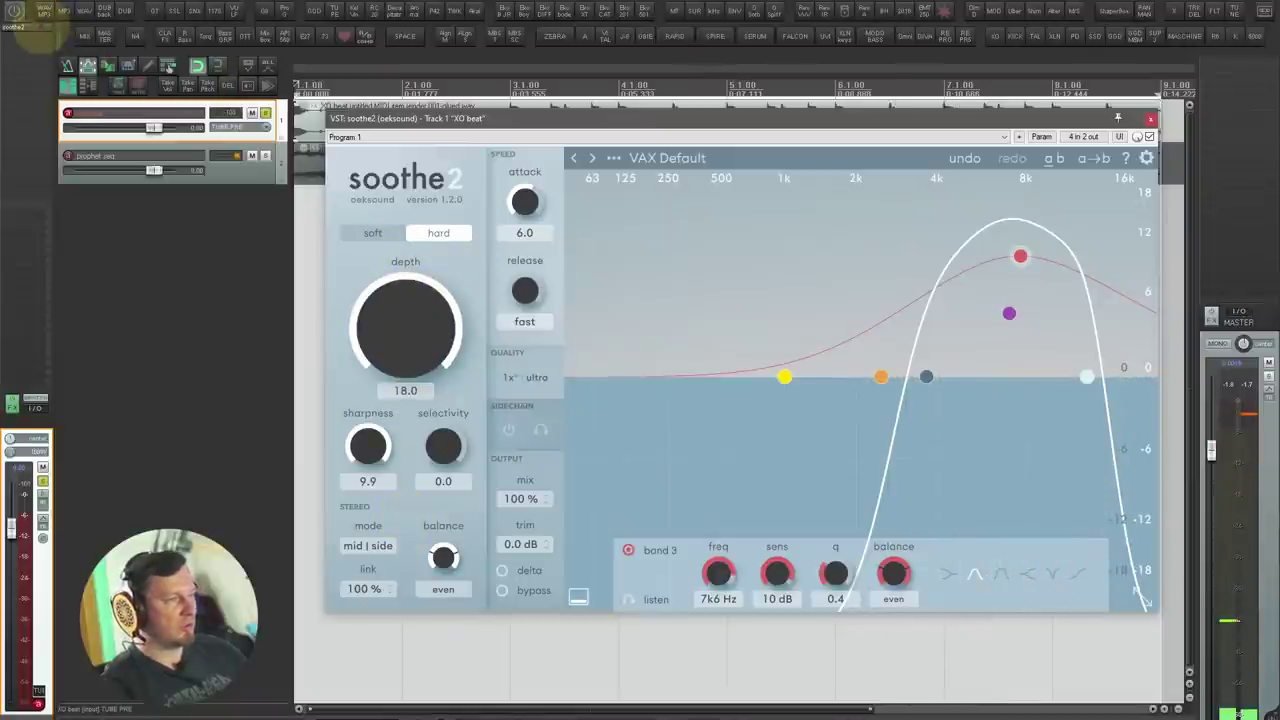
Step: Replace soothe2 with smart:EQ 3 on the XO beat track and centre its window
alt+click(39, 29)
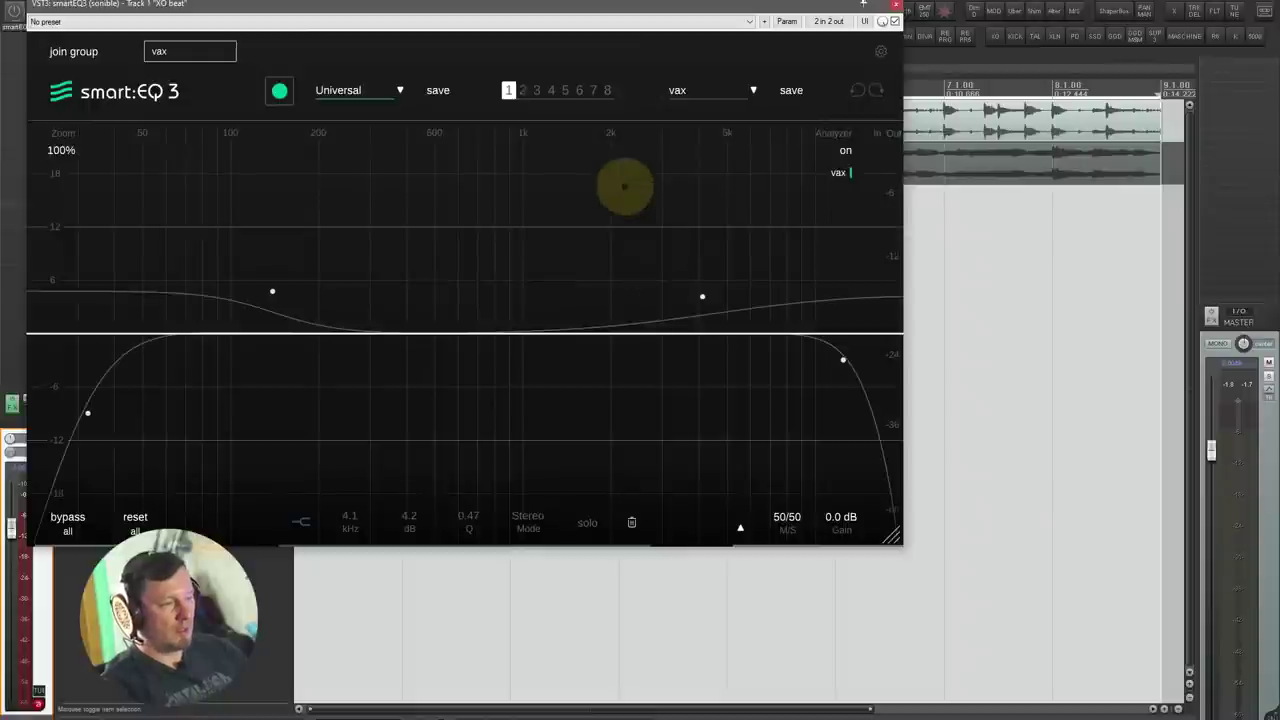
drag(590, 15, 858, 122)
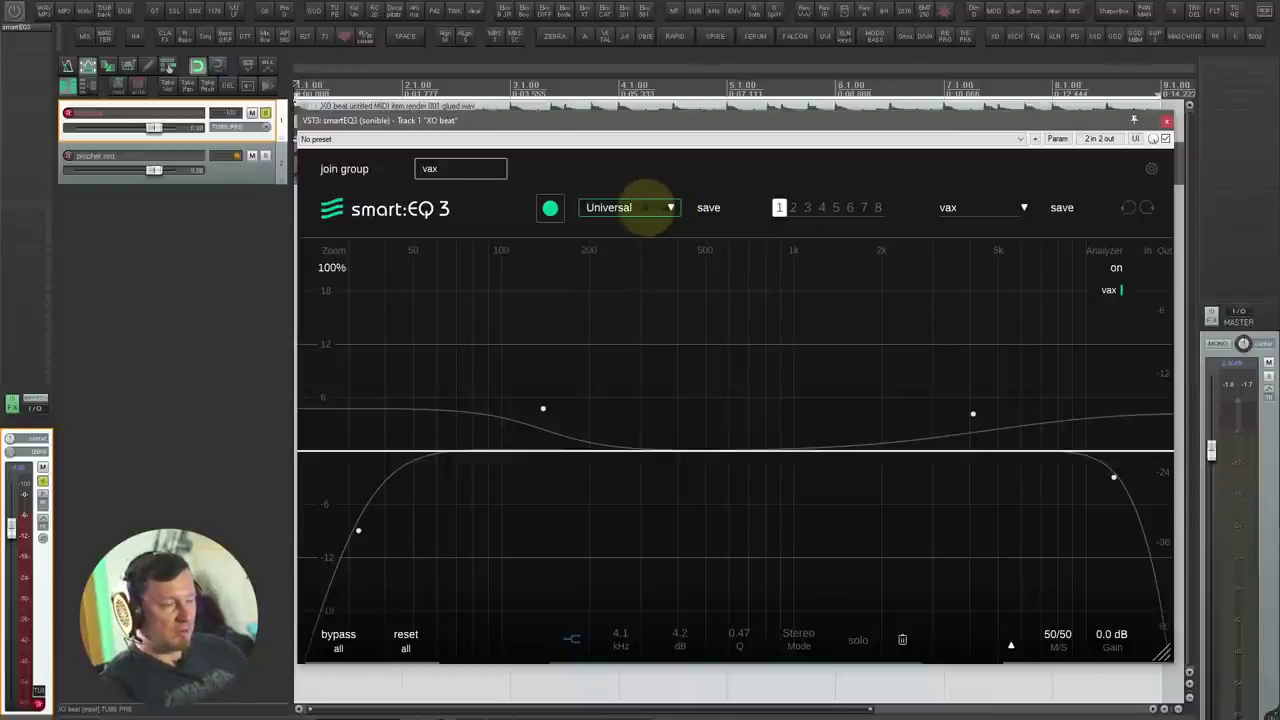
Step: Choose the VAX Drums user profile in smart:EQ 3 and let it learn from the playing beat
click(609, 207)
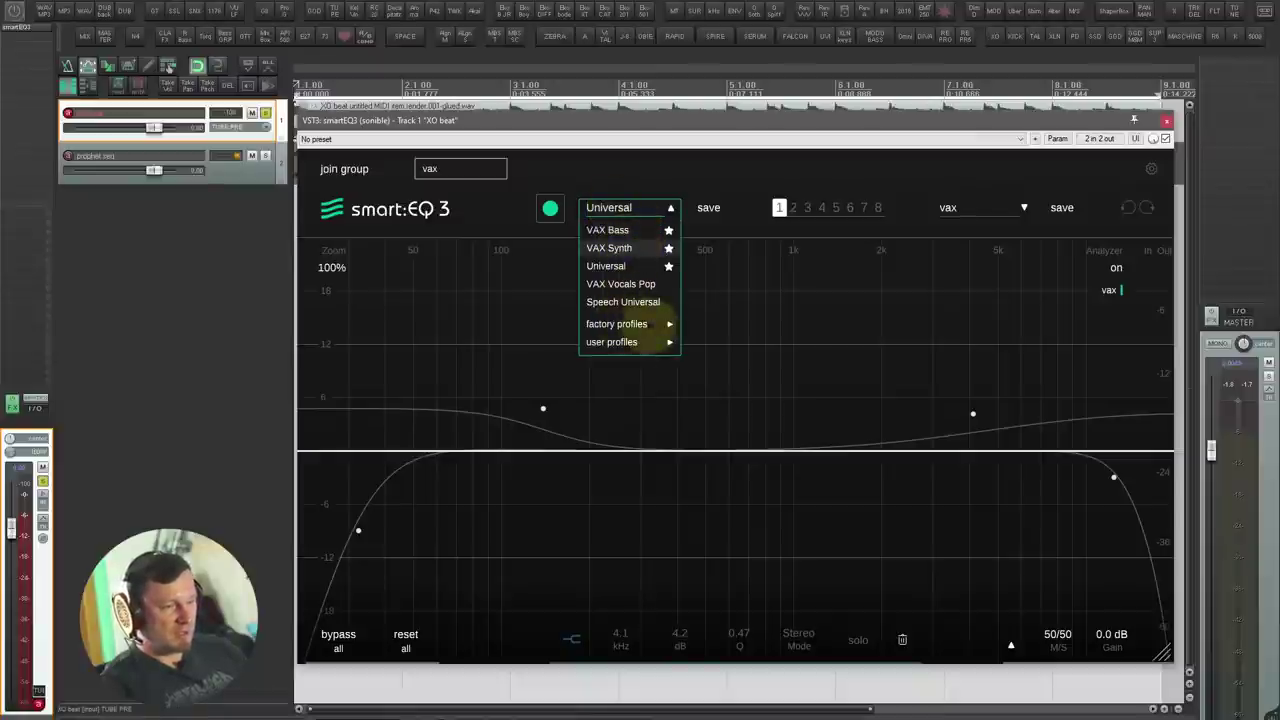
mouse_move(612, 346)
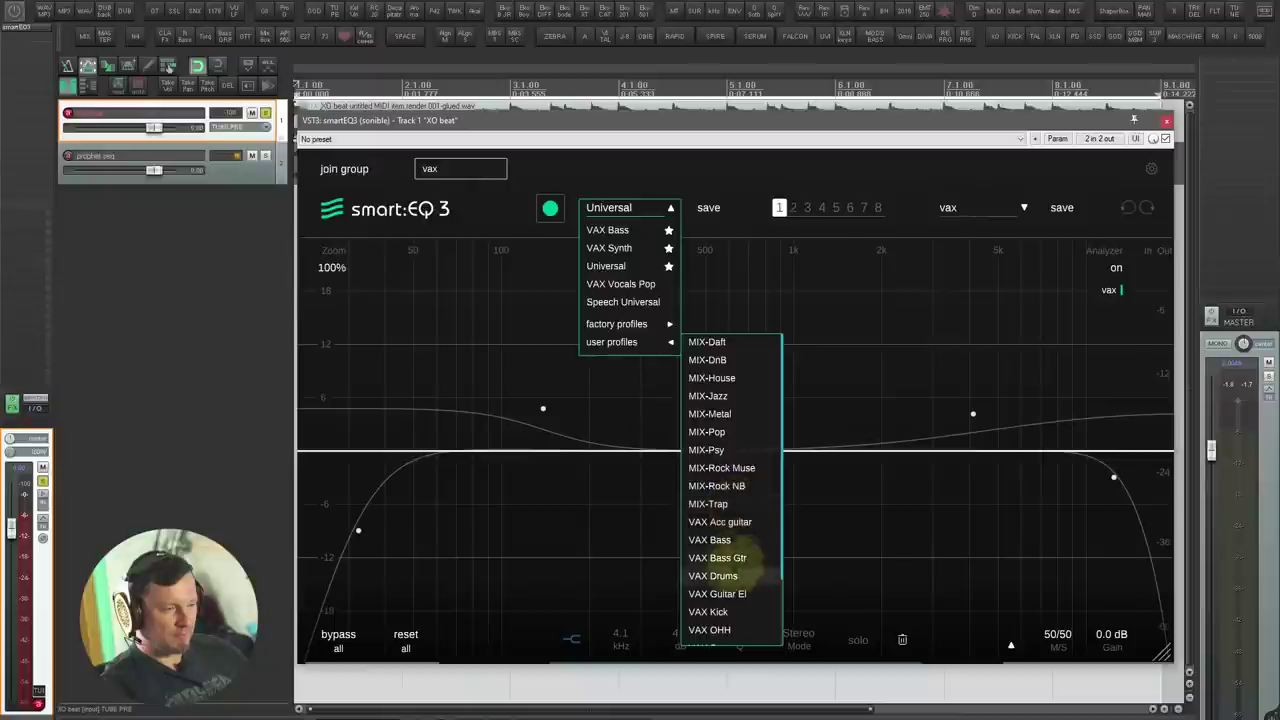
click(720, 576)
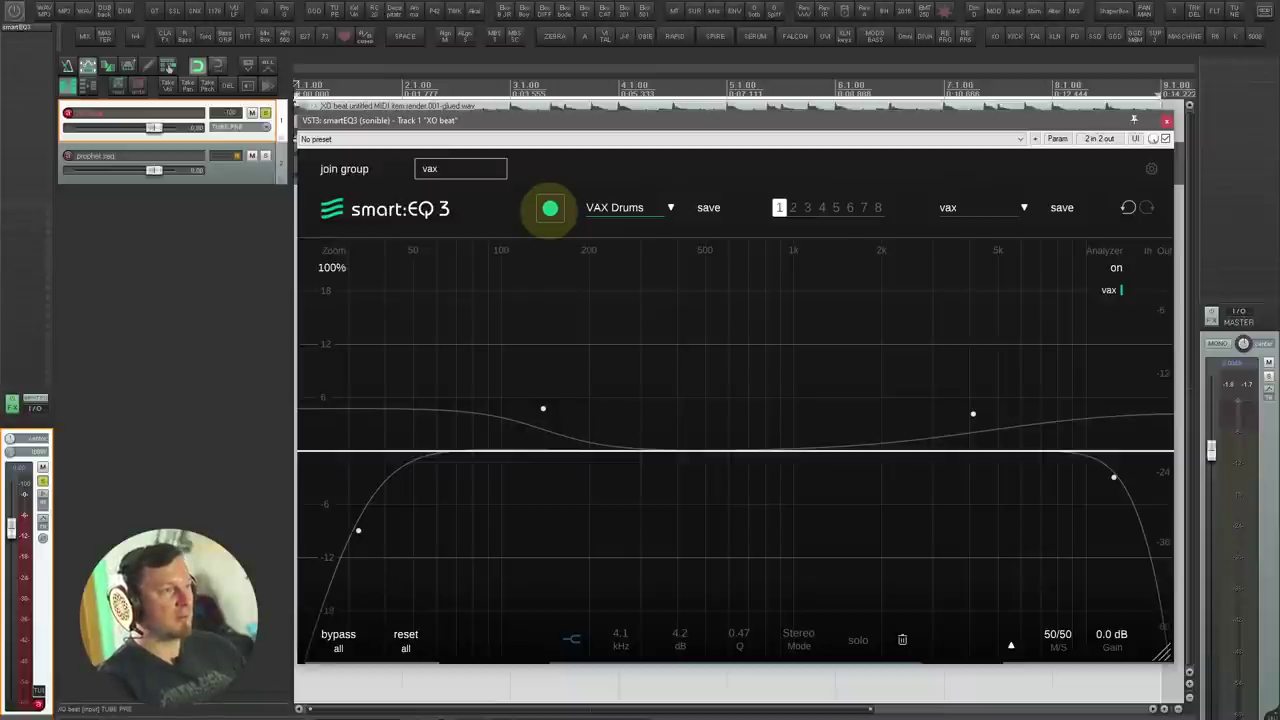
click(550, 208)
key(space)
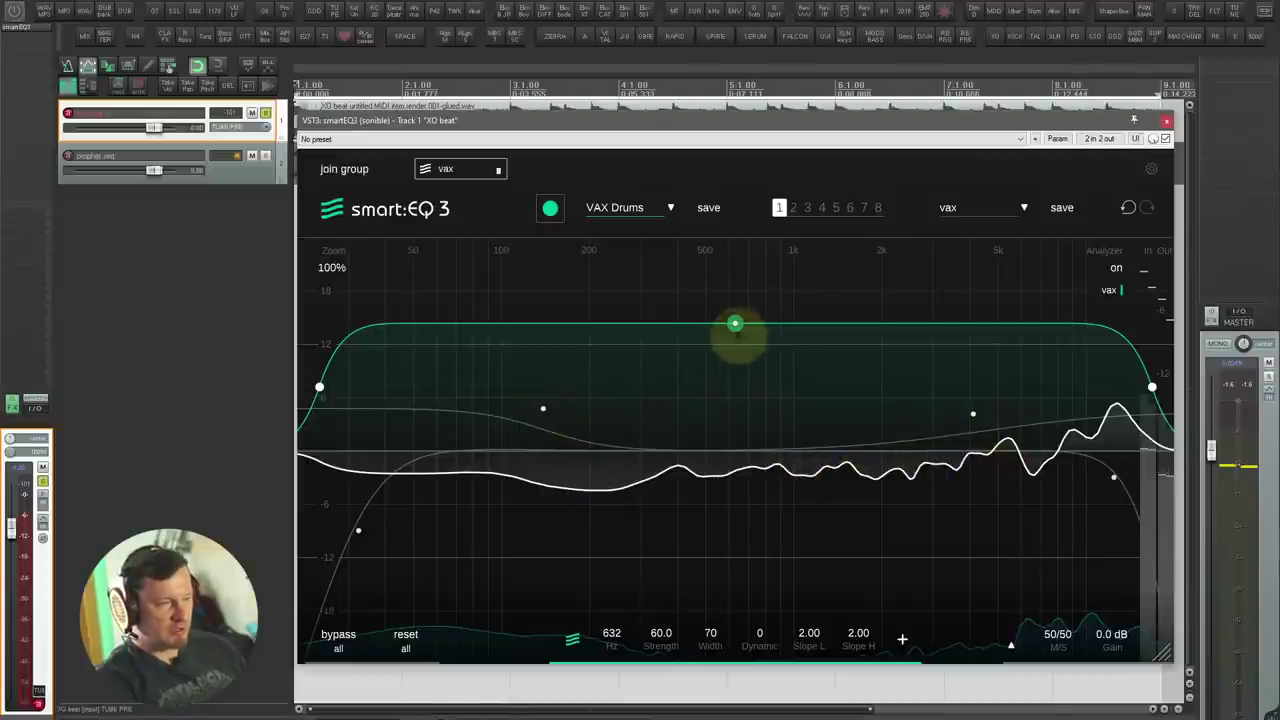
Step: Set smart:EQ 3's low shelf to 200 Hz at 5.1 dB and its high shelf to 3.9 kHz at -0.9 dB
click(543, 408)
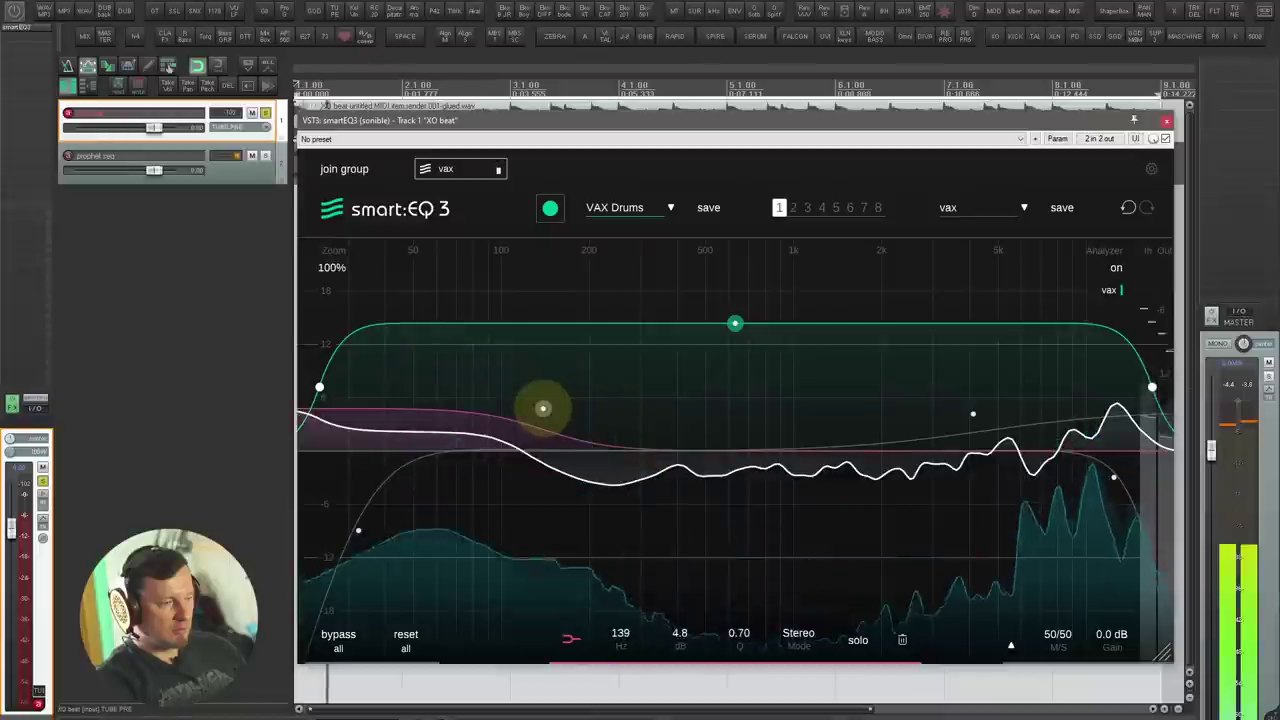
drag(543, 408, 589, 406)
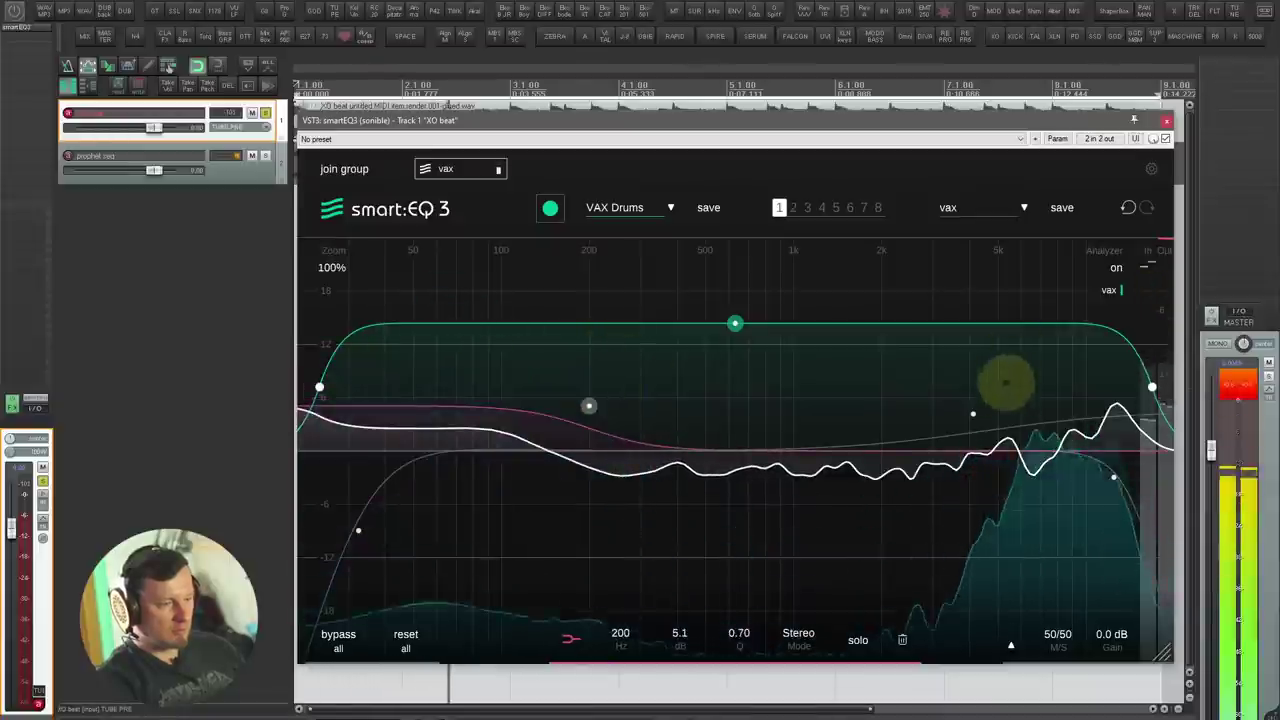
drag(973, 413, 966, 459)
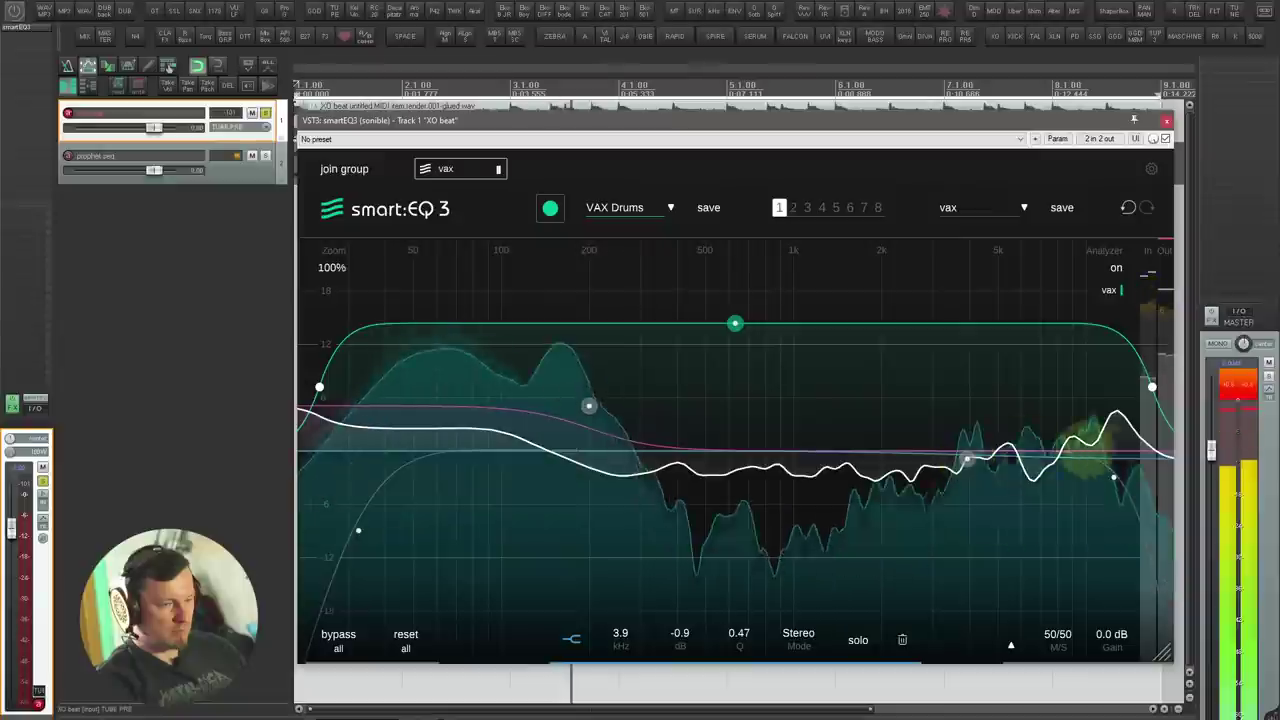
Step: Add a bell filter in smart:EQ 3 and place it at 892 Hz with 4.4 dB gain and Q 0.47
double_click(878, 421)
scroll(878, 421, up, 3)
scroll(878, 421, down, 5)
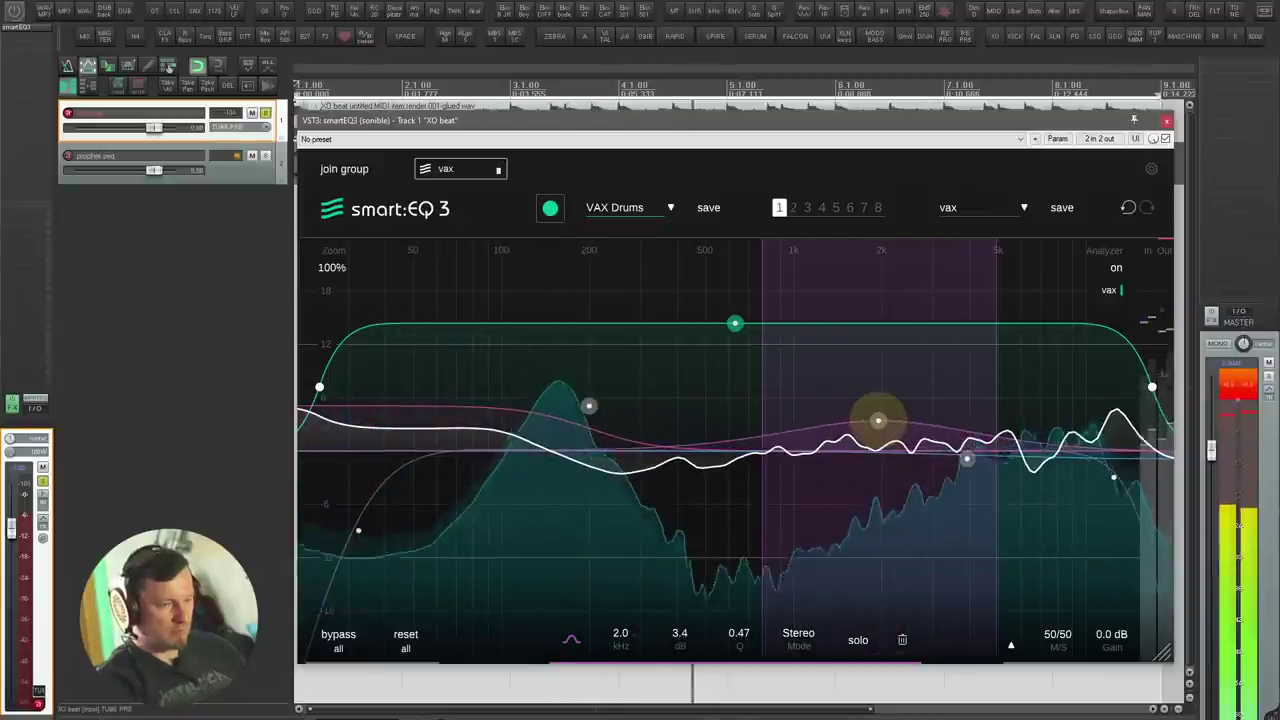
drag(878, 421, 779, 411)
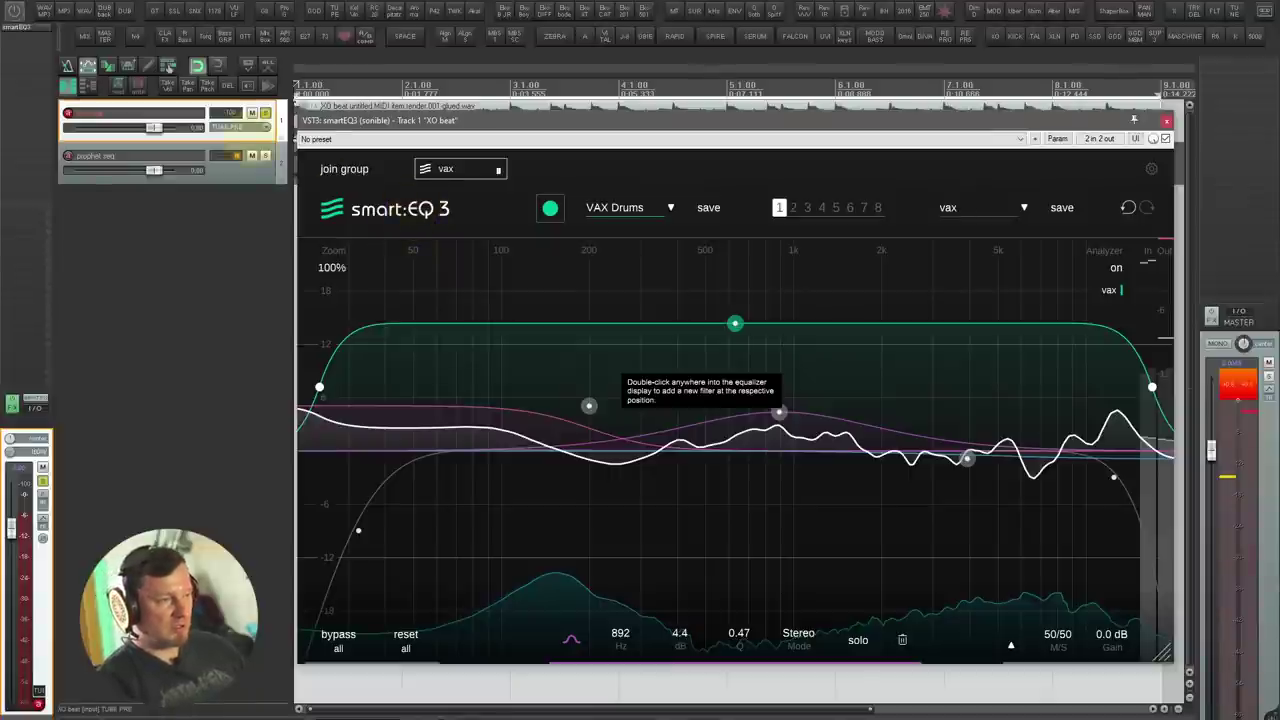
Step: Replace smart:EQ 3 with Gullfoss on the XO beat track and move its window below the tracks
click(16, 26)
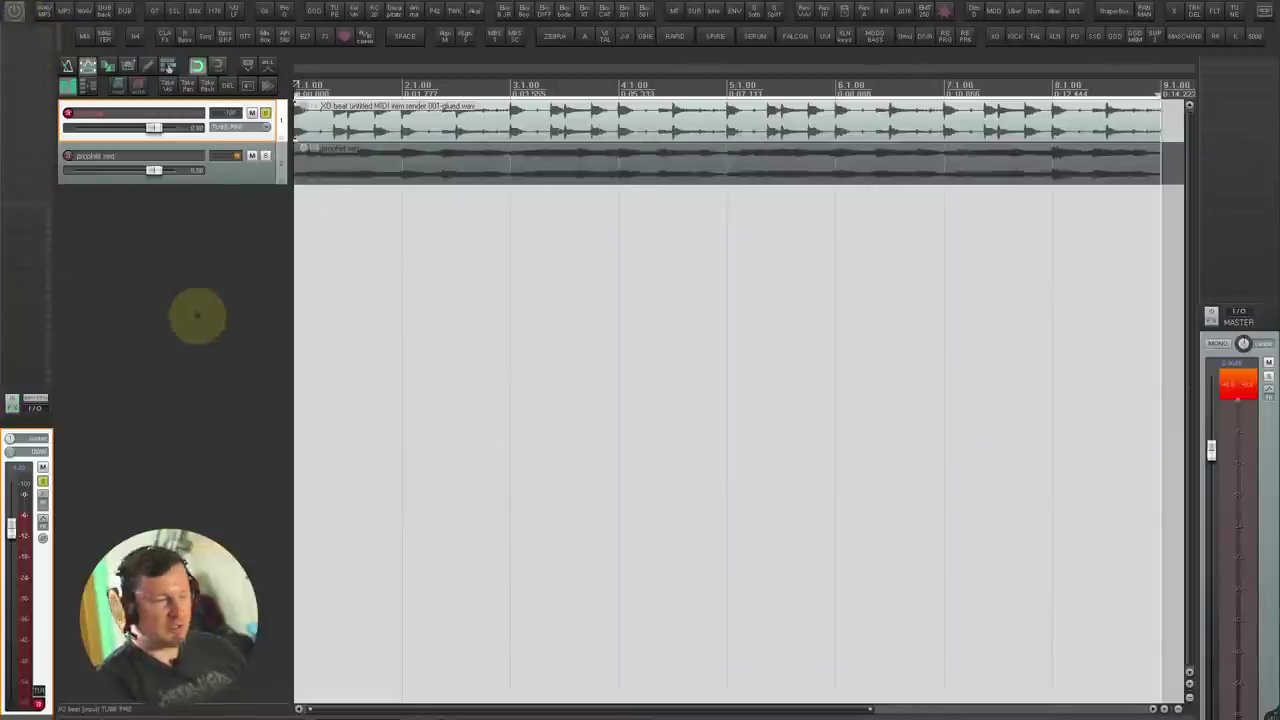
key(g)
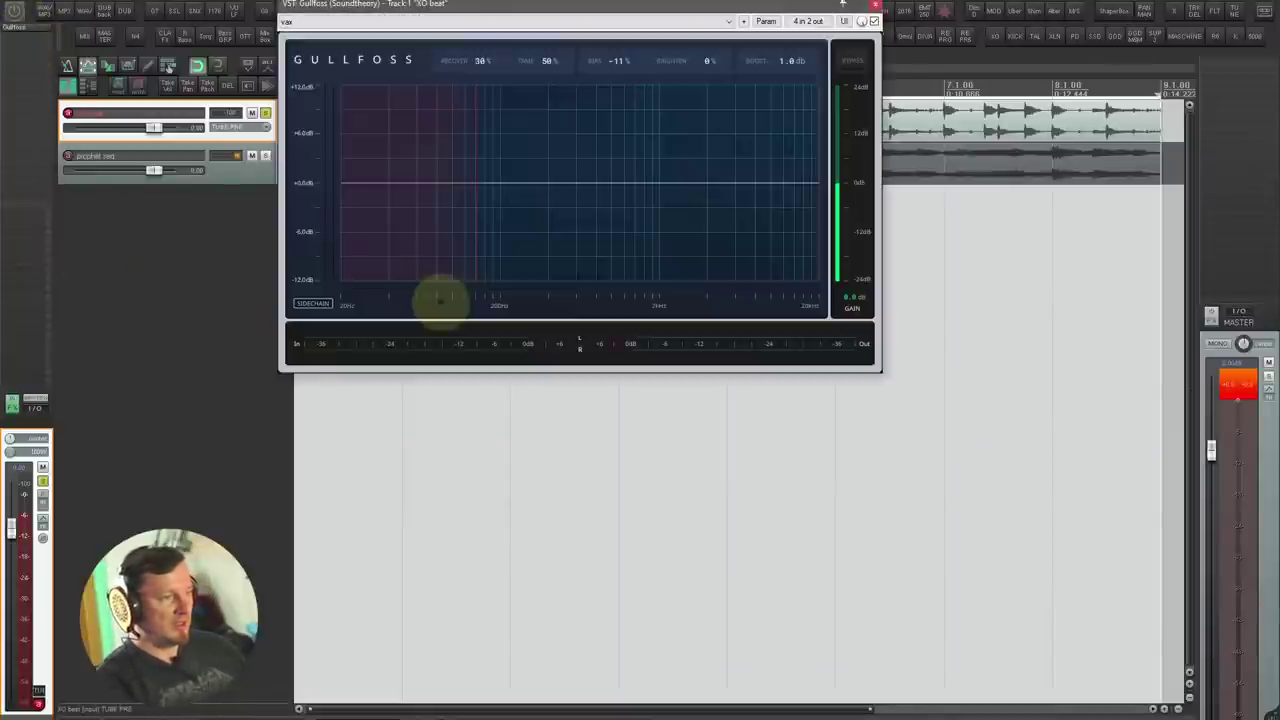
drag(597, 7, 757, 207)
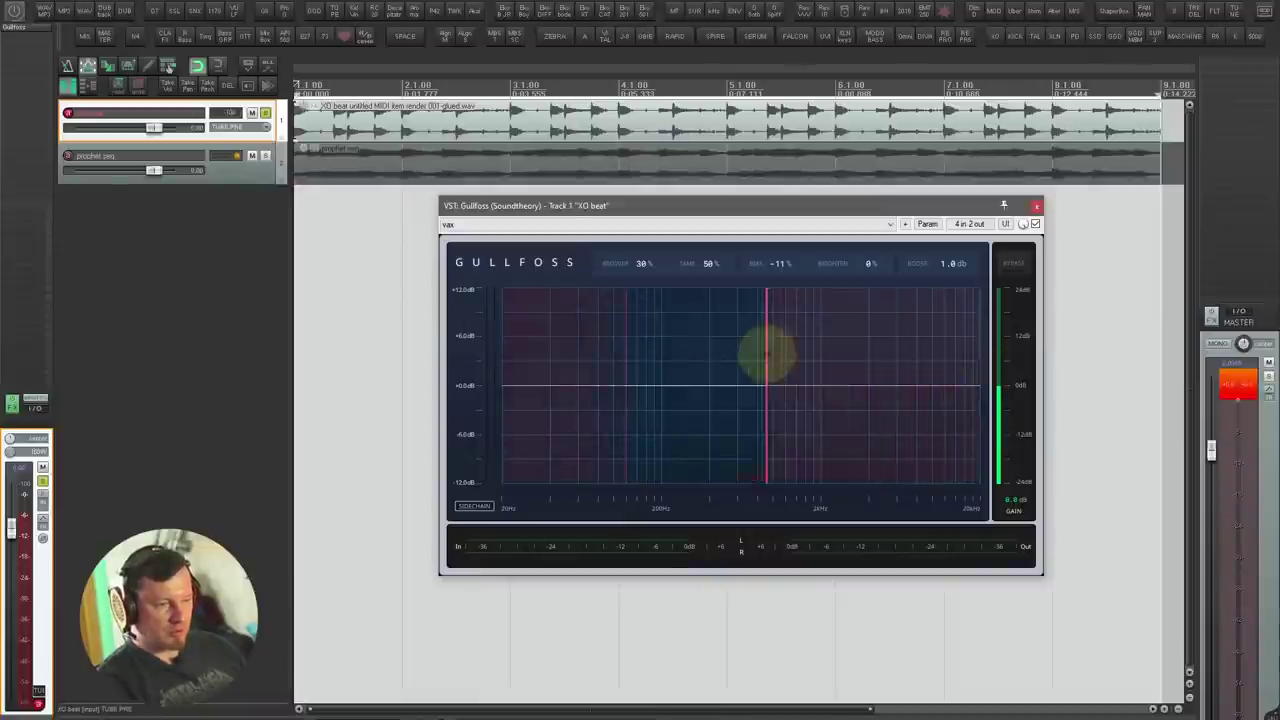
Step: Play the beat through Gullfoss and set the upper limit of its processing range to about 10 kHz
key(space)
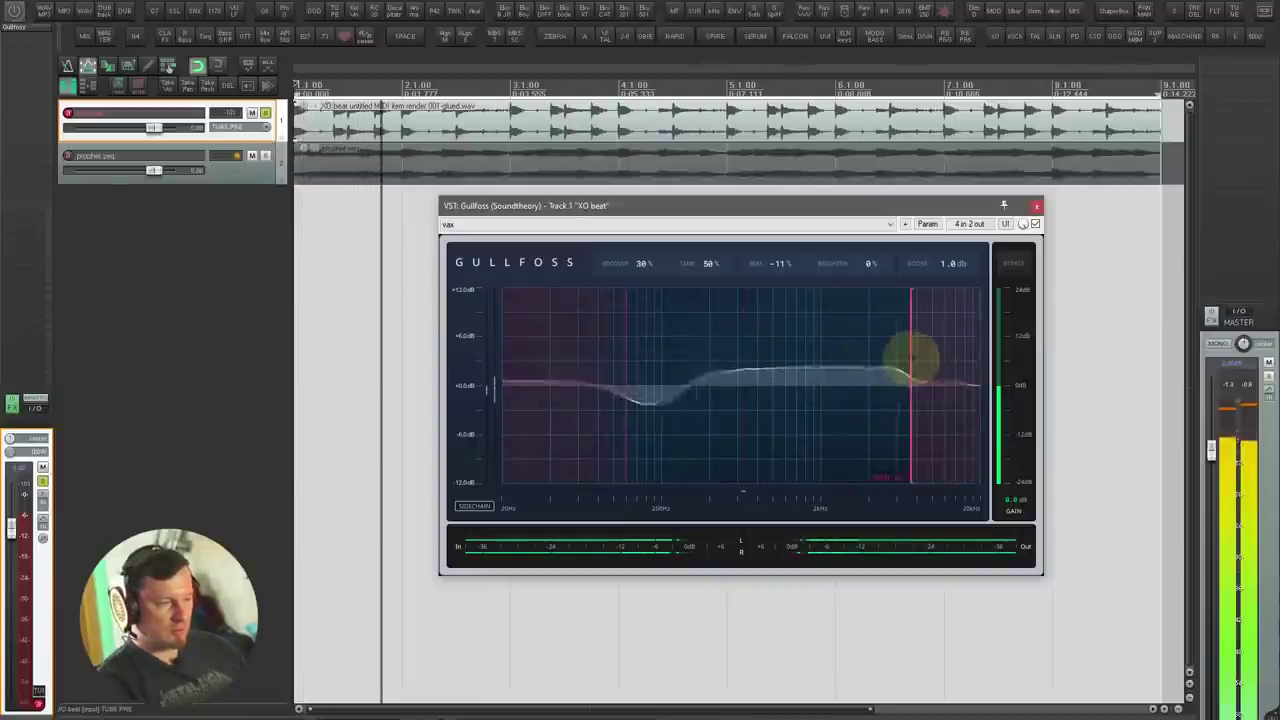
key(space)
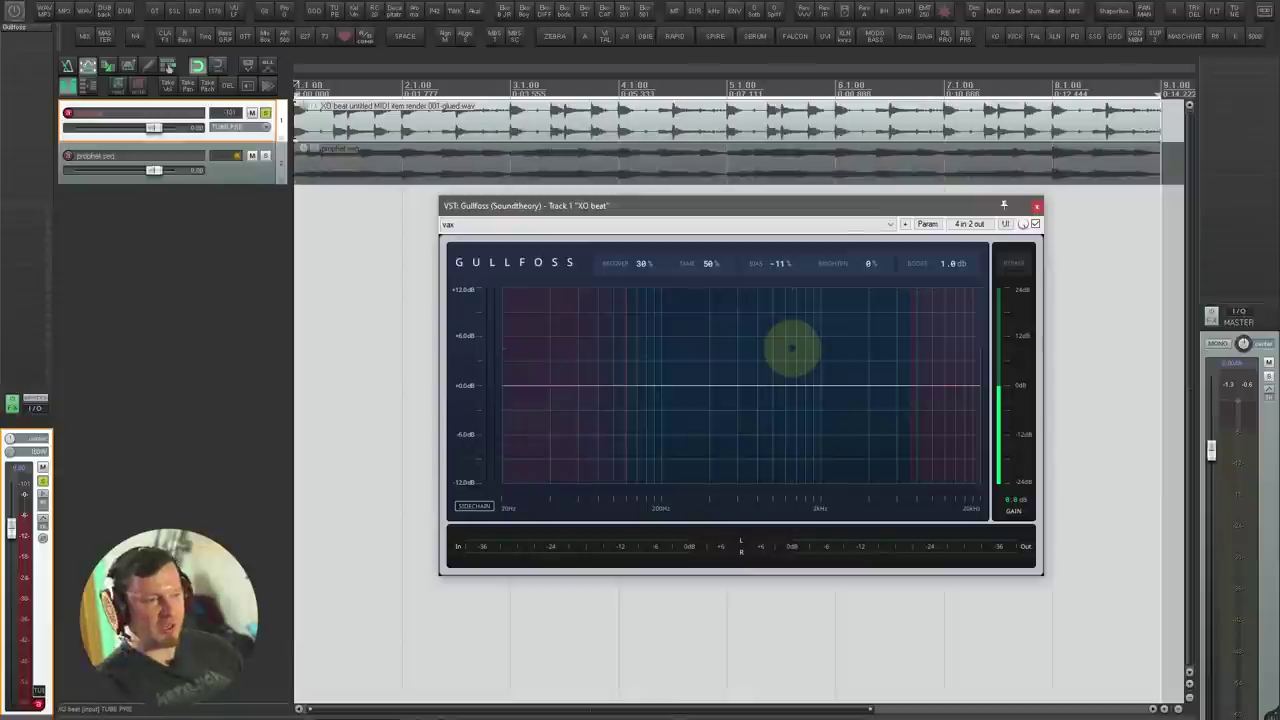
key(space)
drag(910, 318, 929, 331)
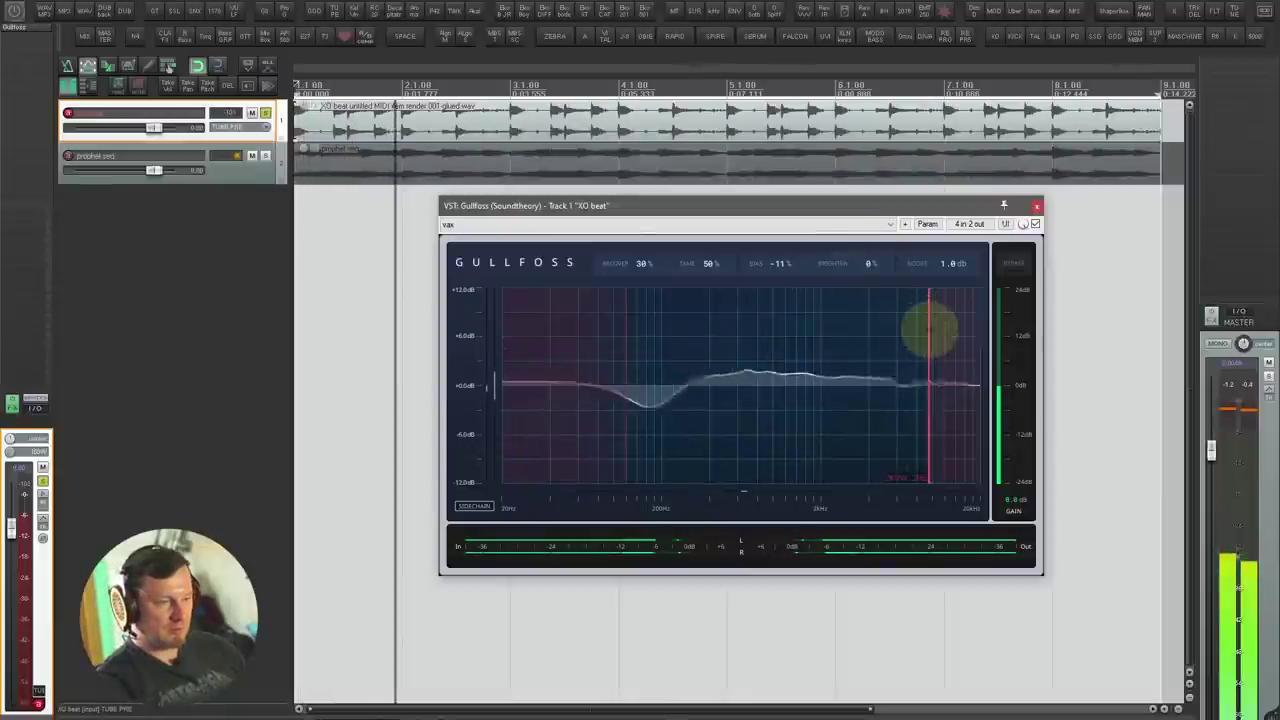
Step: Set Gullfoss to brighten 29%, bias 100% and boost 7.5 dB while the beat plays
drag(854, 268, 857, 106)
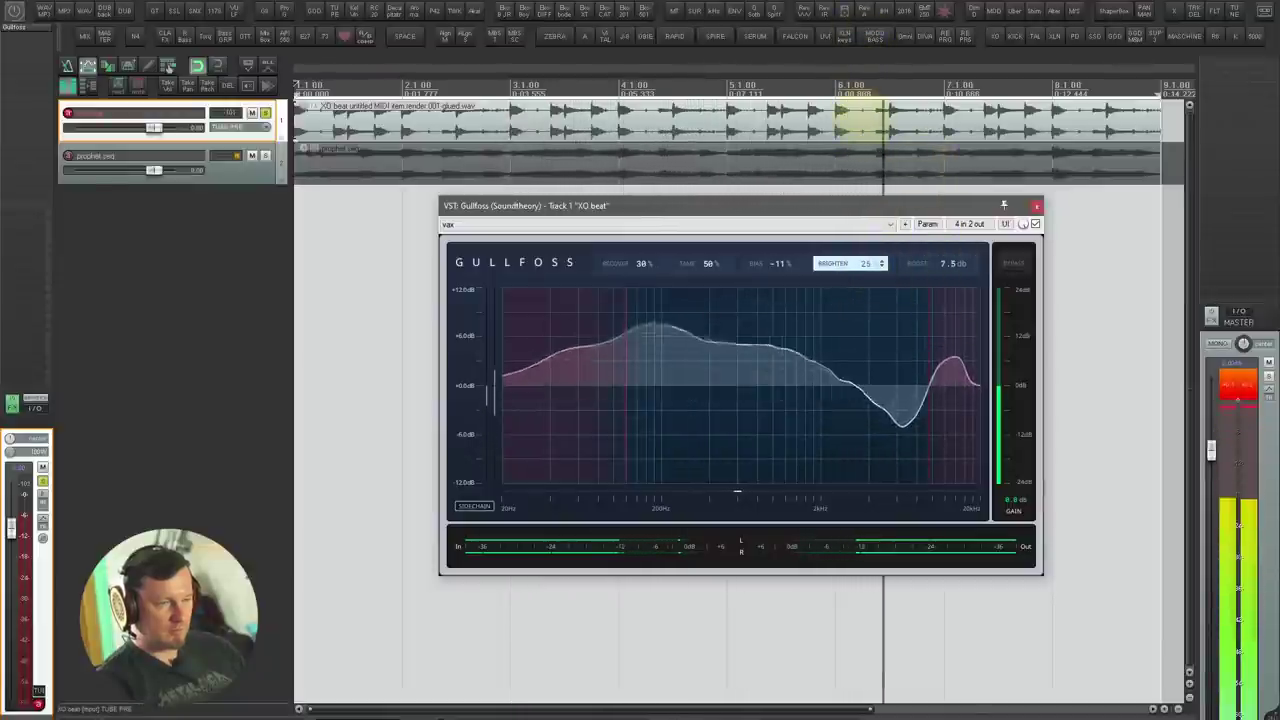
mouse_move(785, 265)
mouse_down()
mouse_move(737, 494)
mouse_move(774, 163)
mouse_move(800, 269)
mouse_up()
key(space)
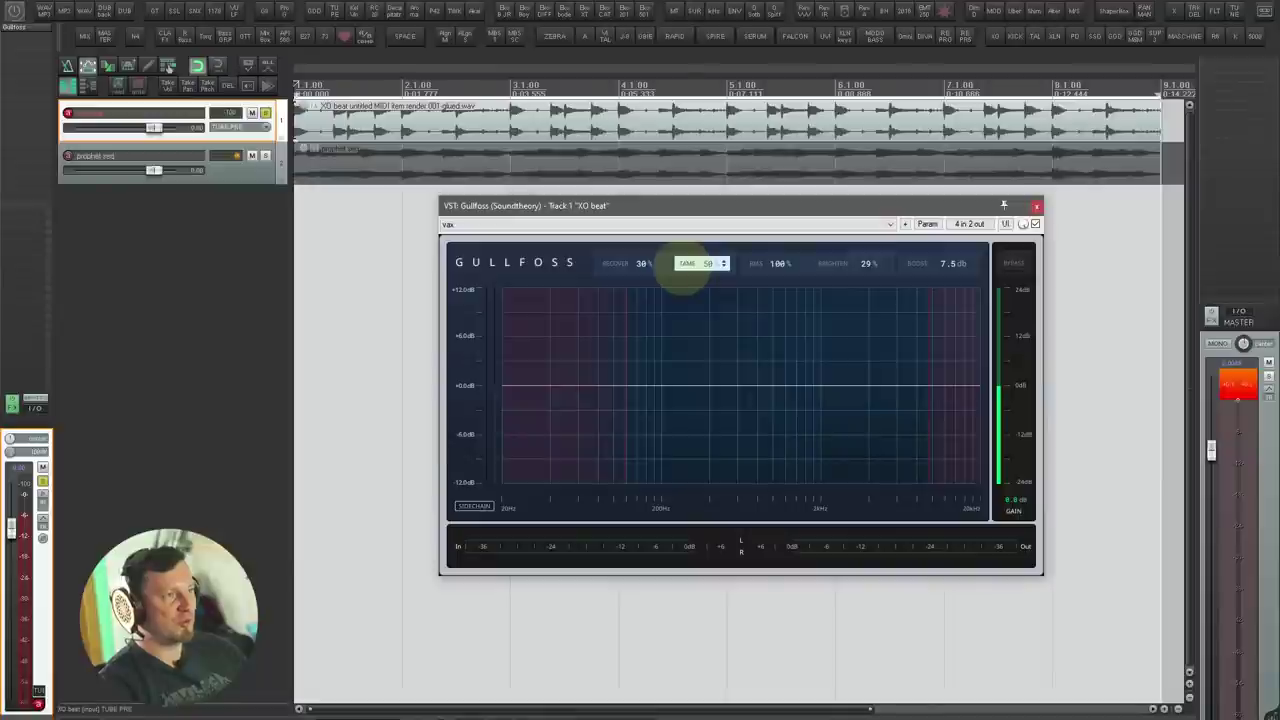
Step: Raise Gullfoss's recover to 129% and tame to 63% while listening to the beat
key(space)
drag(648, 263, 666, 200)
drag(703, 258, 724, 216)
drag(633, 268, 630, 350)
key(space)
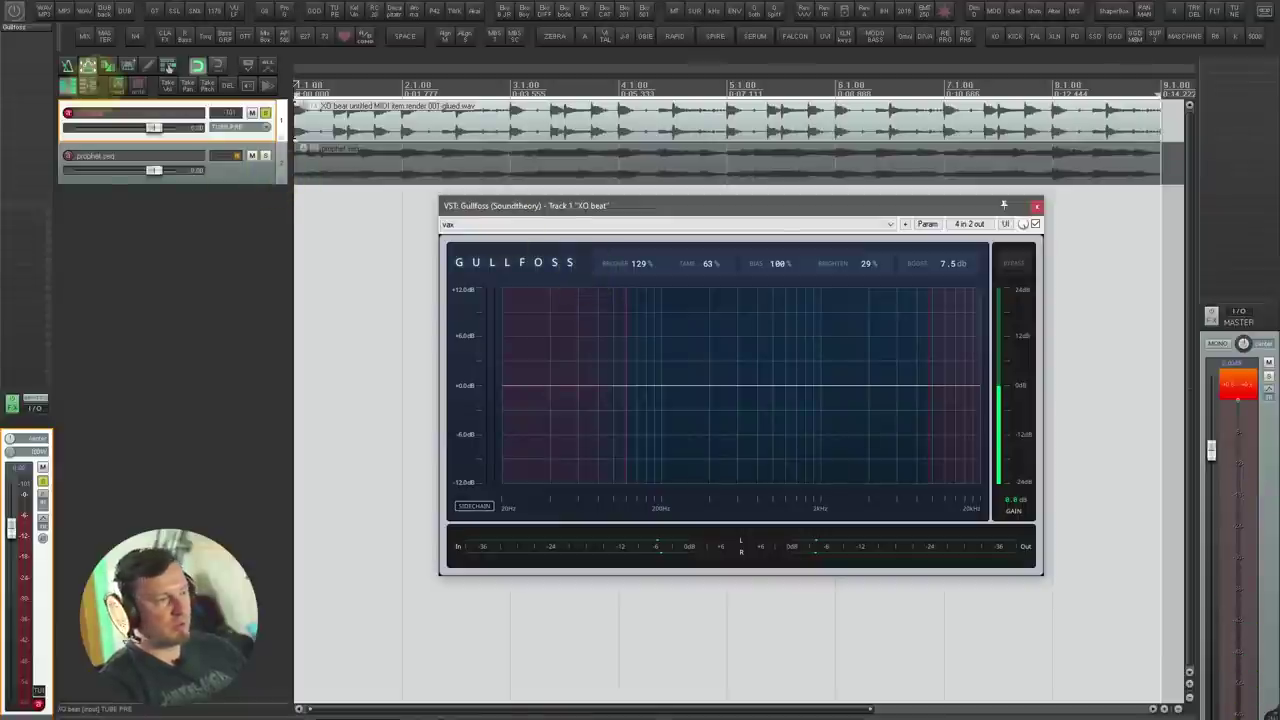
Step: Remove Gullfoss from the XO beat track and unsolo the track
alt+click(20, 26)
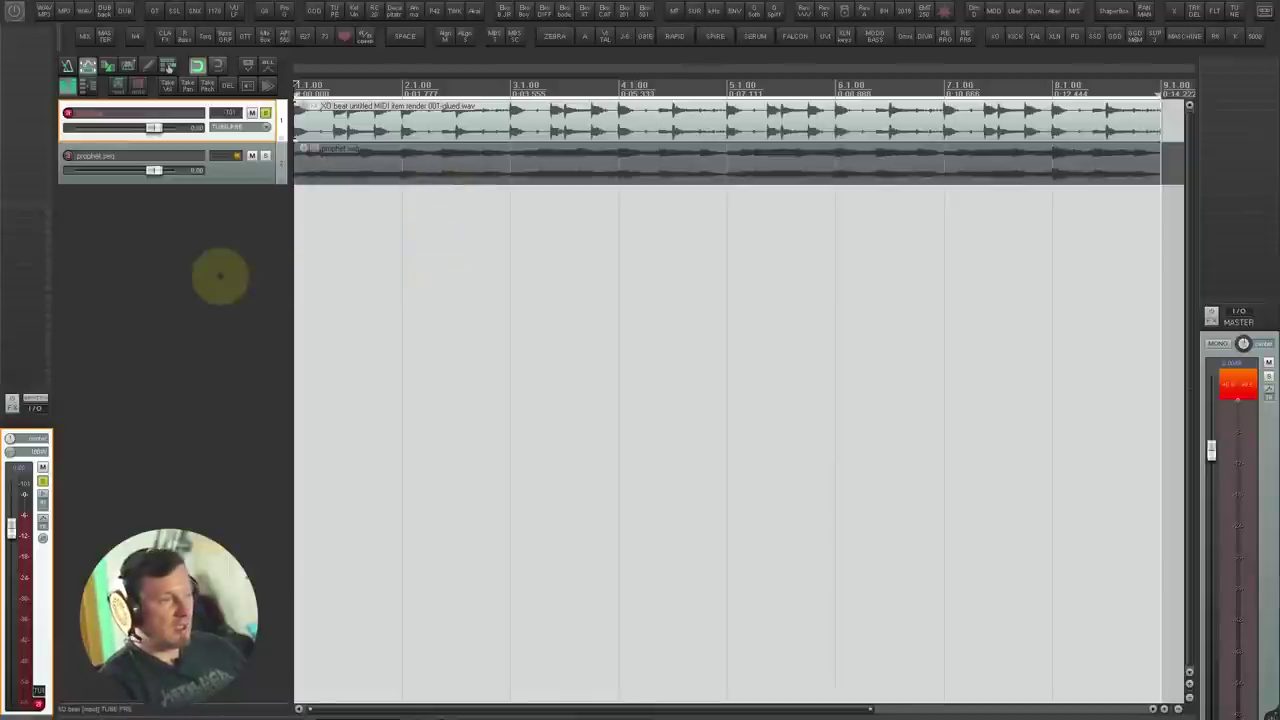
click(265, 113)
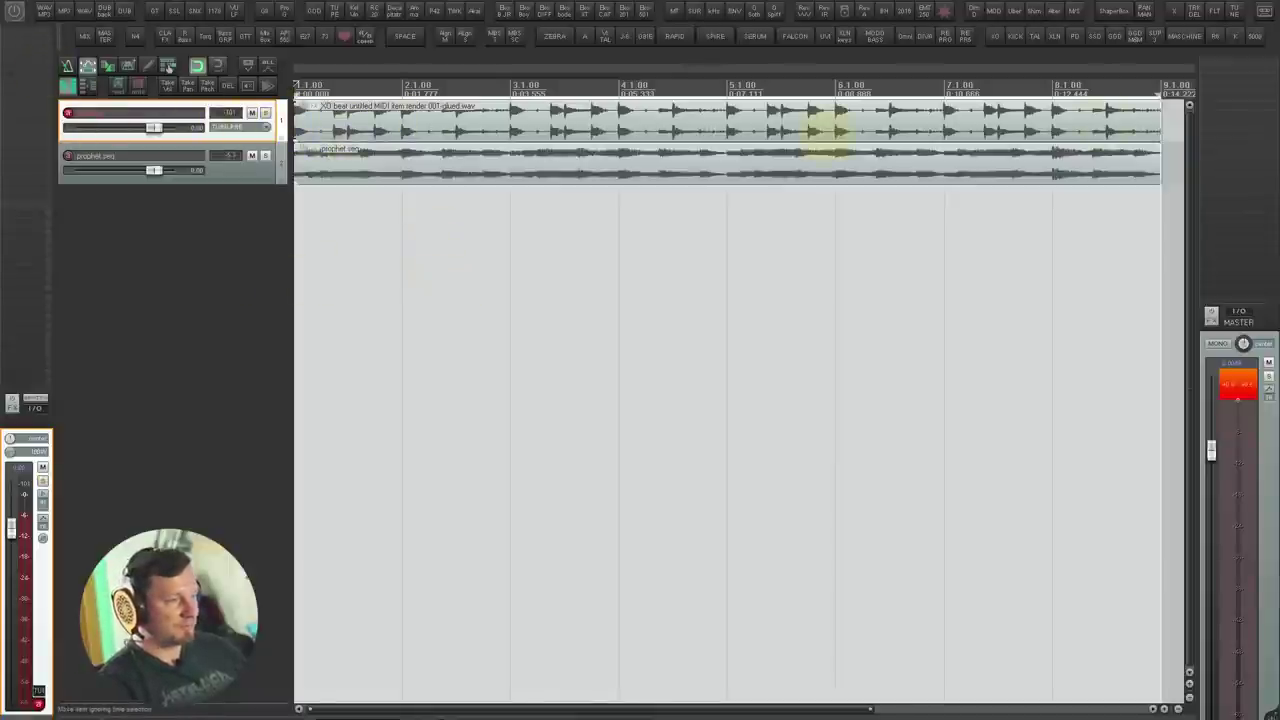
Step: Add the Voxengo TEOTE plugin to the master track
click(1220, 168)
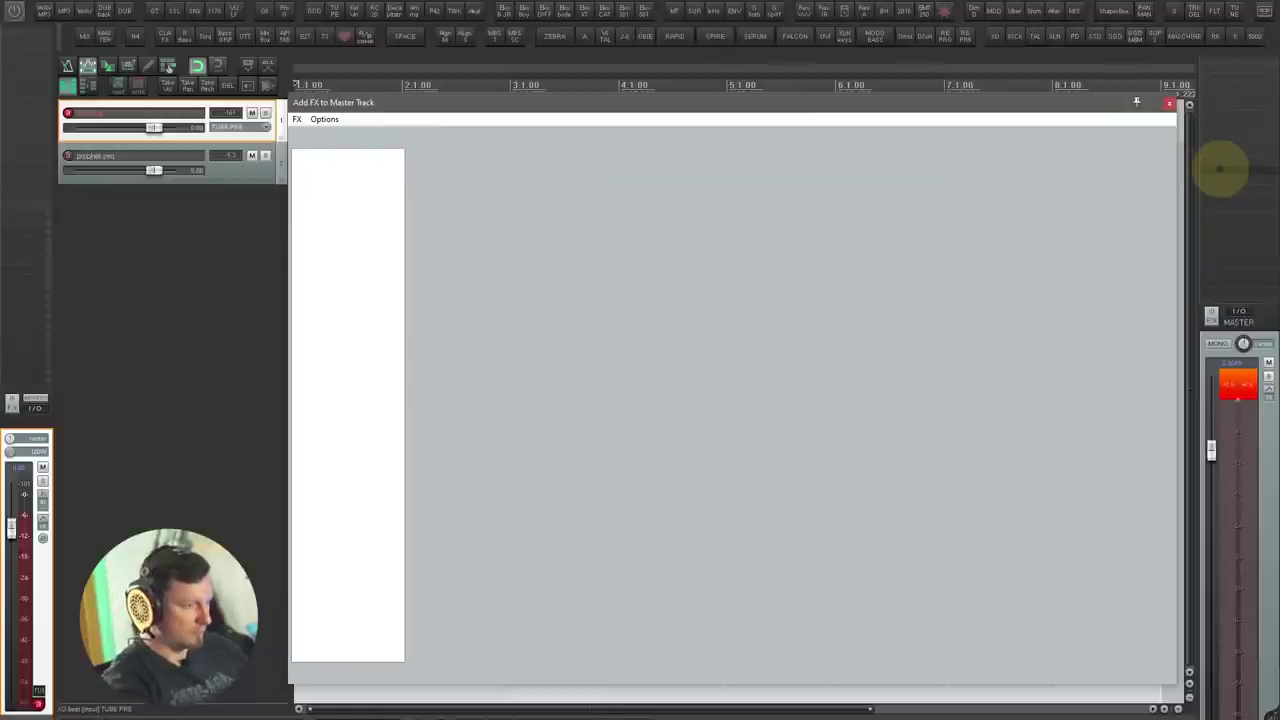
text(teote)
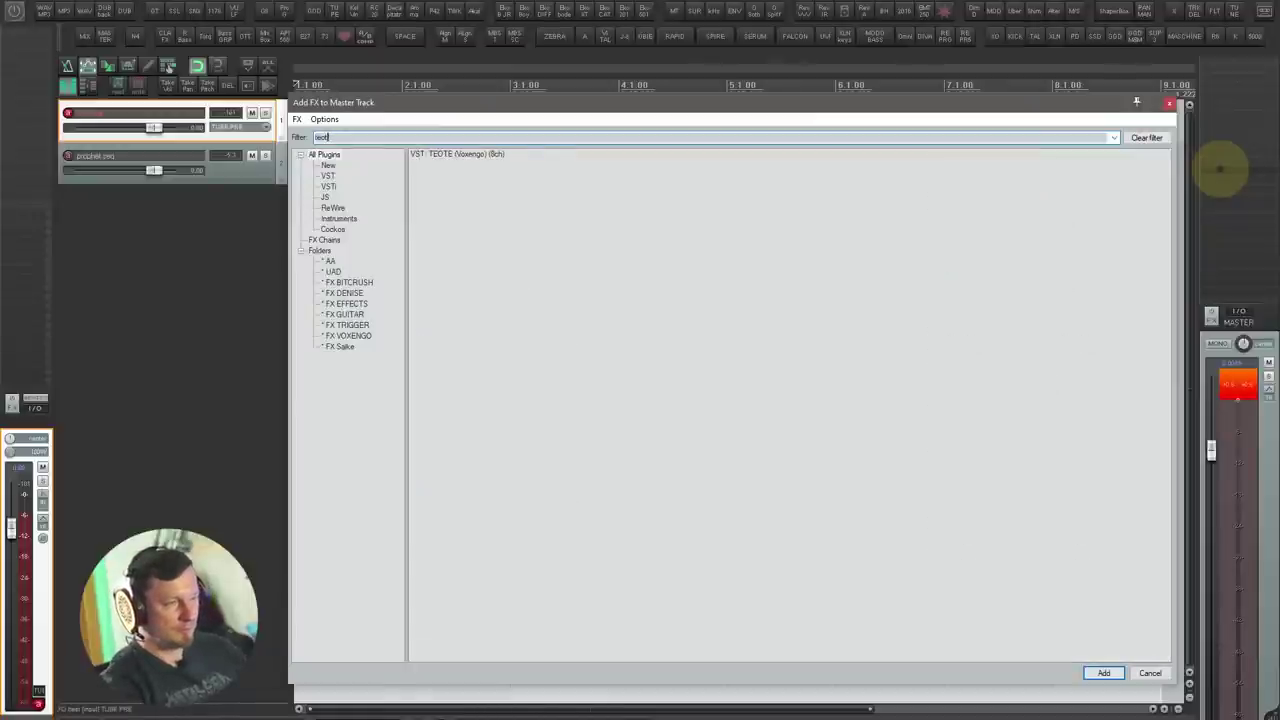
key(Return)
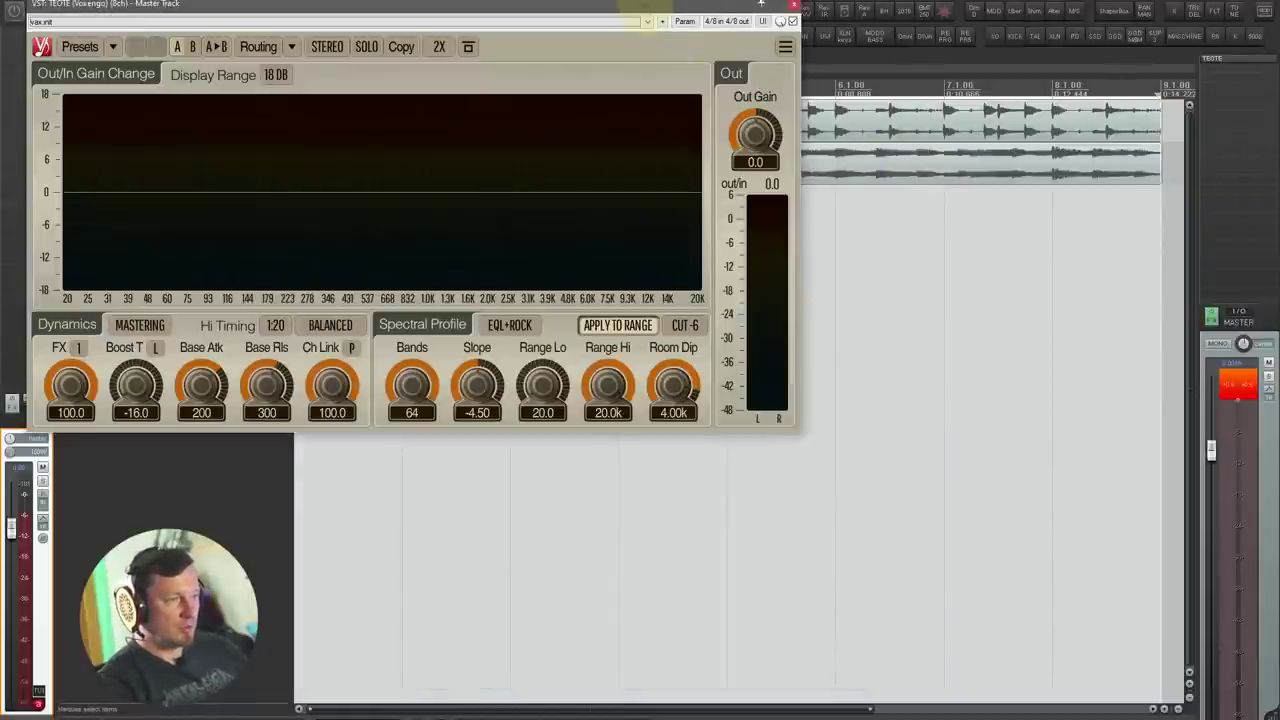
Step: Review TEOTE's spectral profile and FX options, and set the boost threshold mode to U and the channel link mode to A
drag(761, 3, 1118, 138)
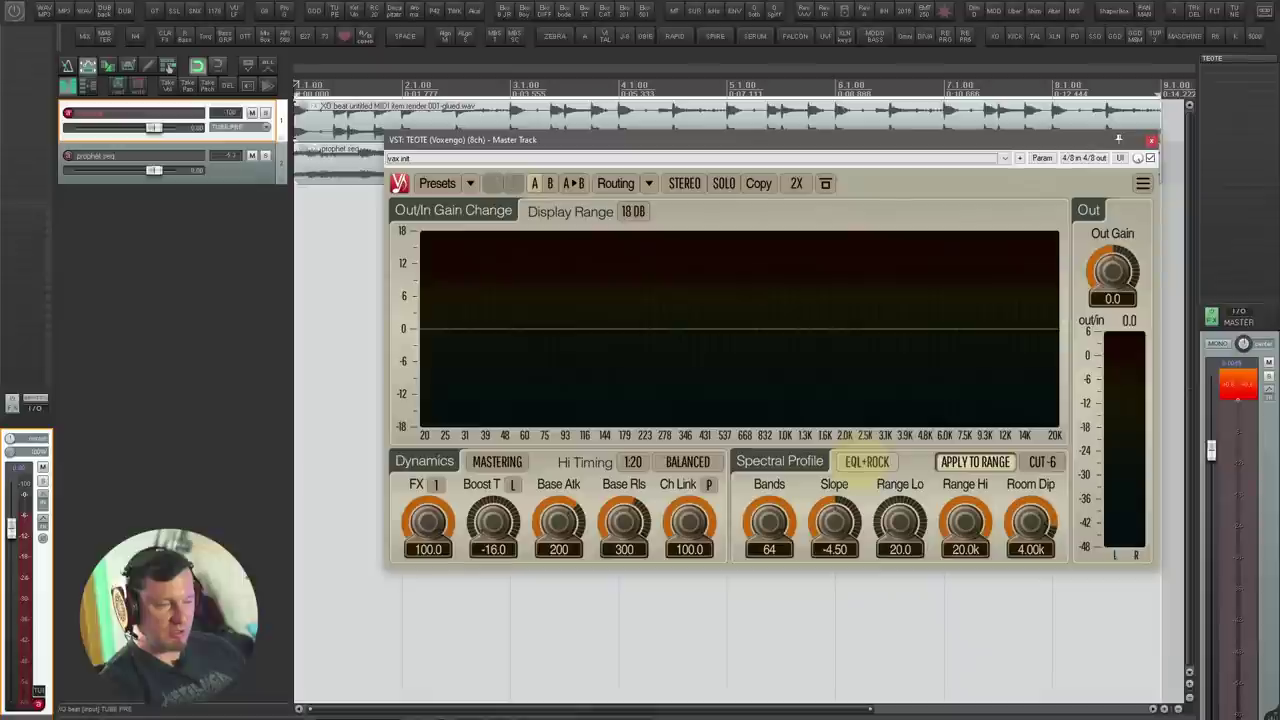
click(866, 461)
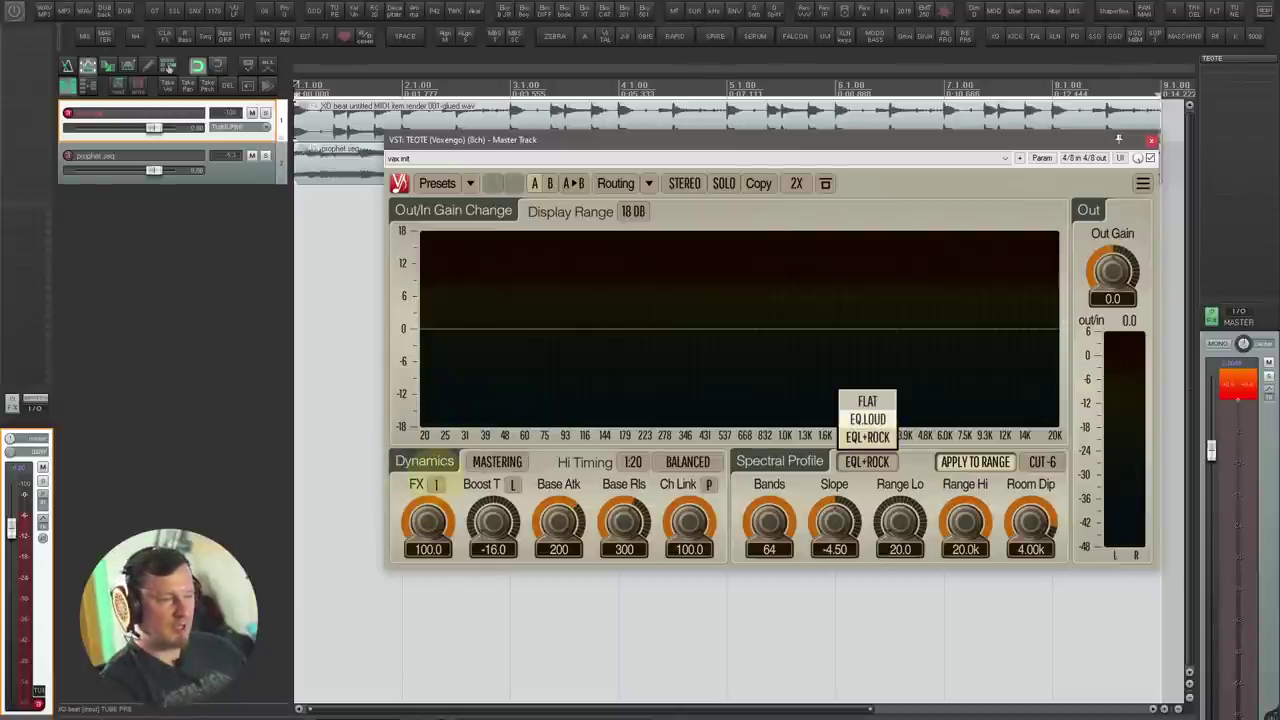
click(560, 464)
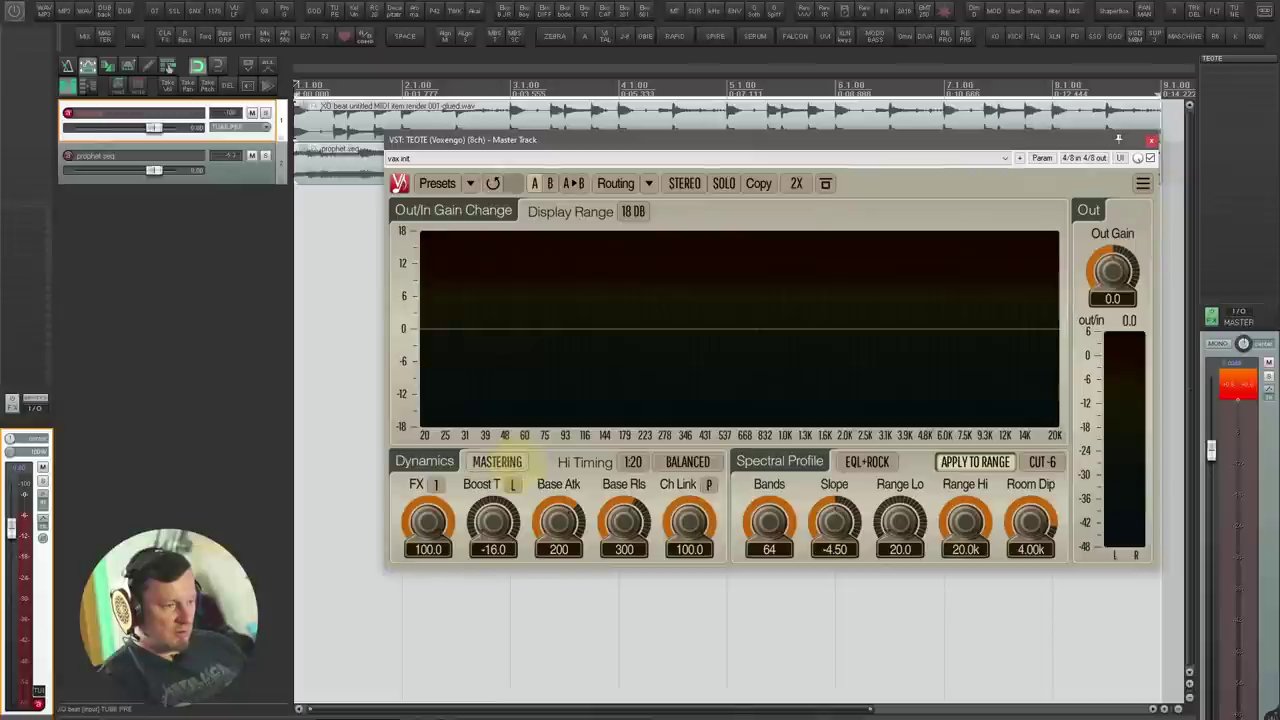
click(436, 484)
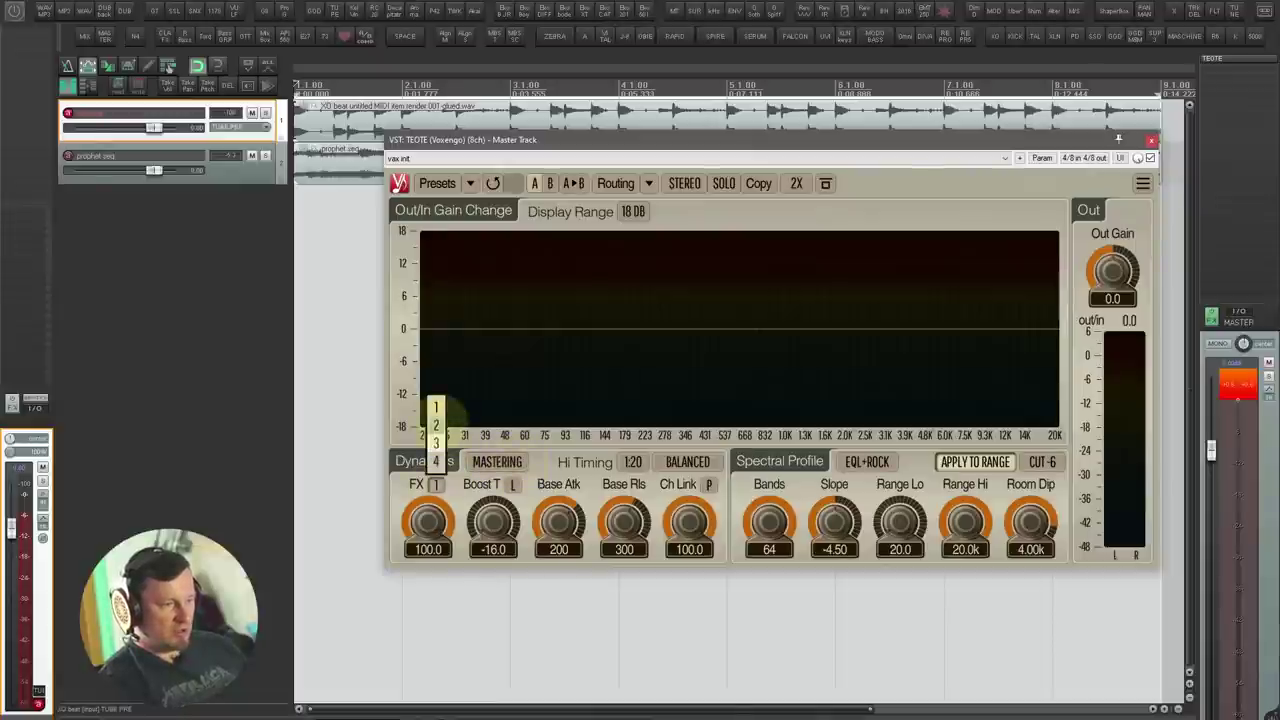
click(514, 485)
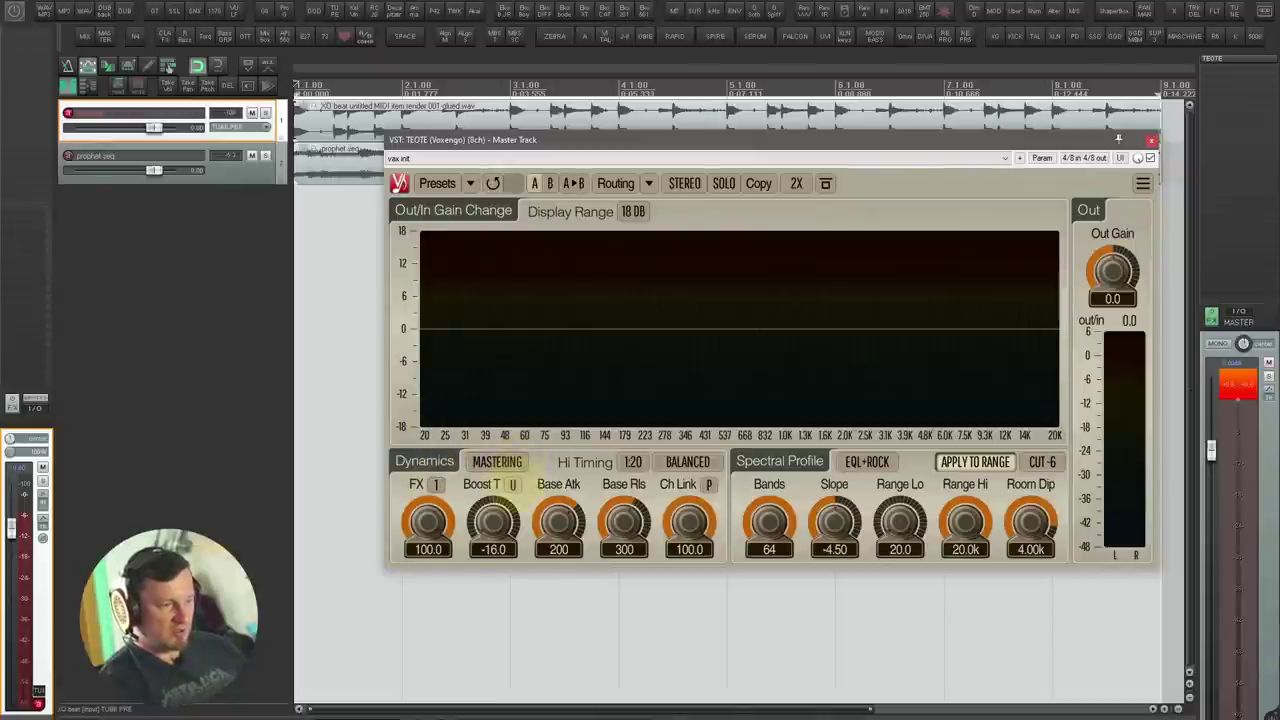
click(514, 485)
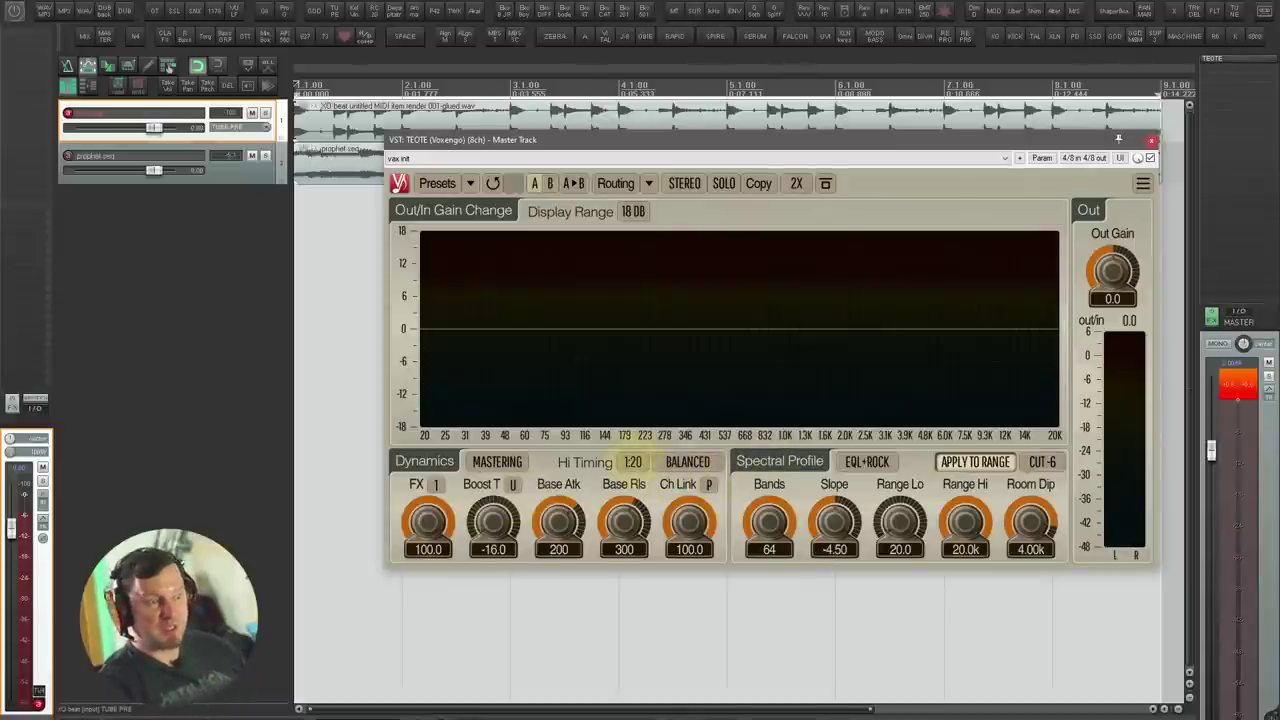
click(633, 461)
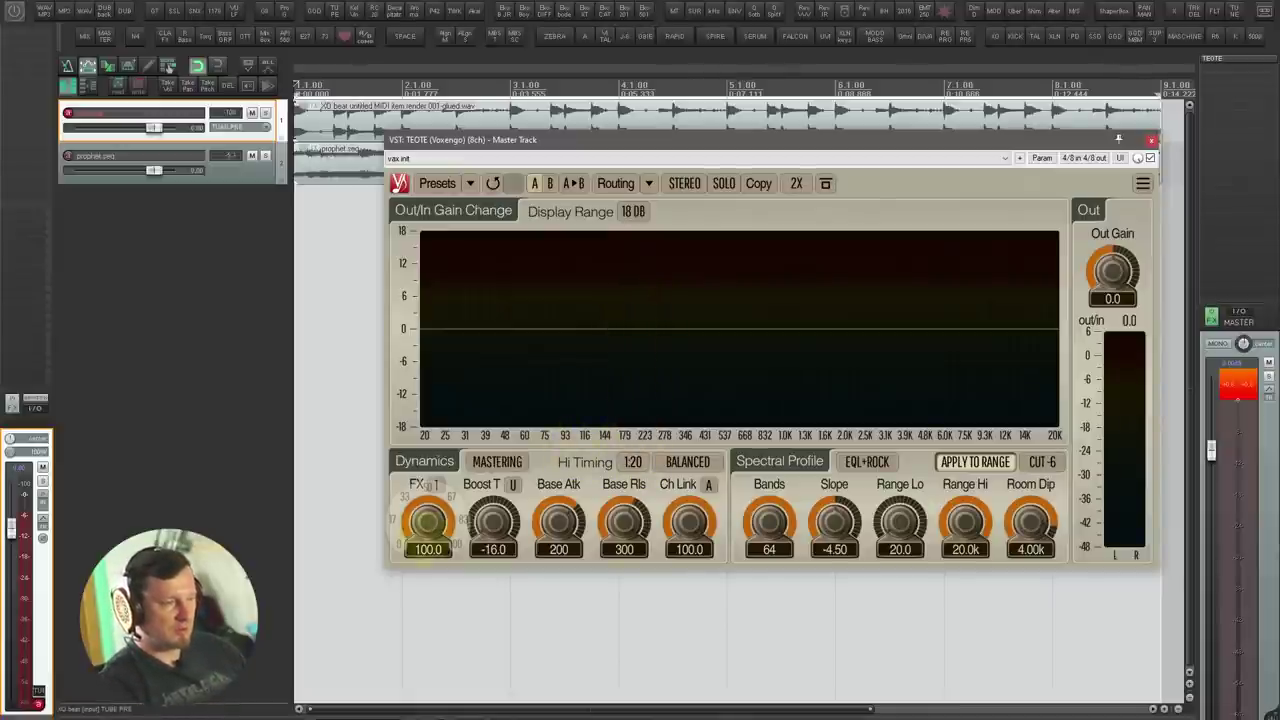
Step: Play the mix and set TEOTE's FX to 88.8, slope to -6.00, range low to 62.0 and range high to 3.09k
key(space)
drag(427, 527, 431, 553)
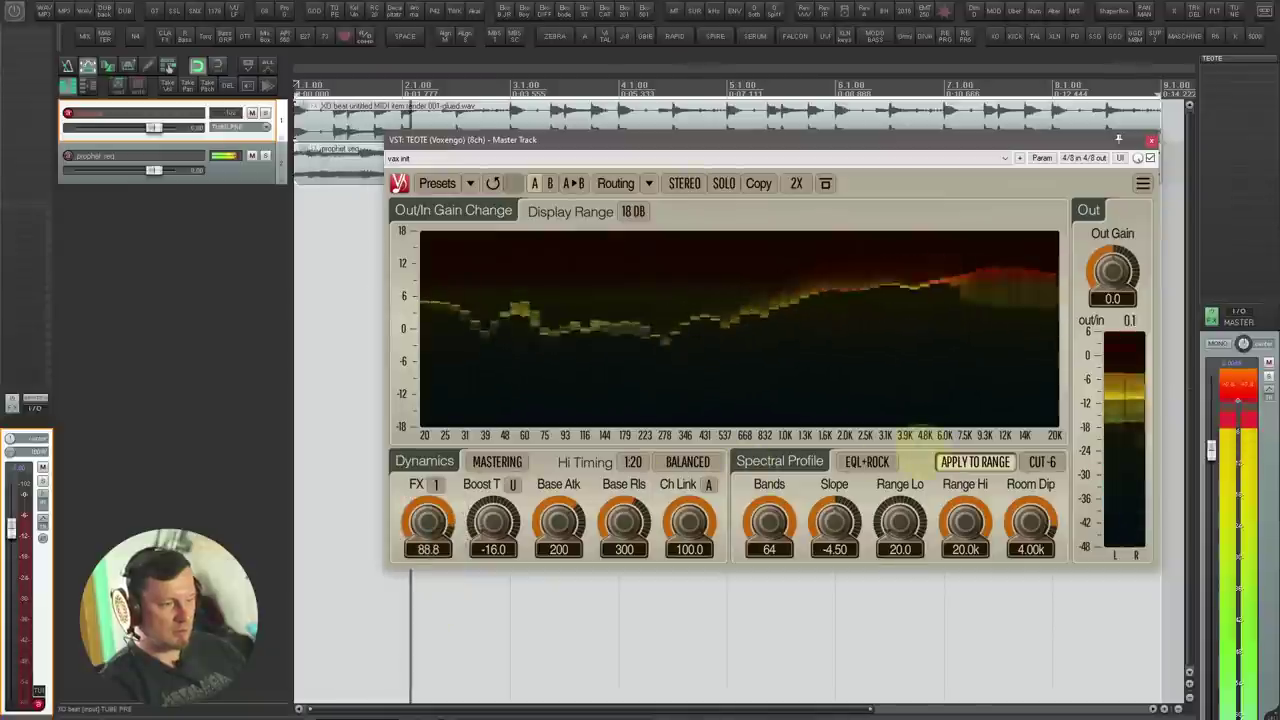
drag(836, 524, 840, 560)
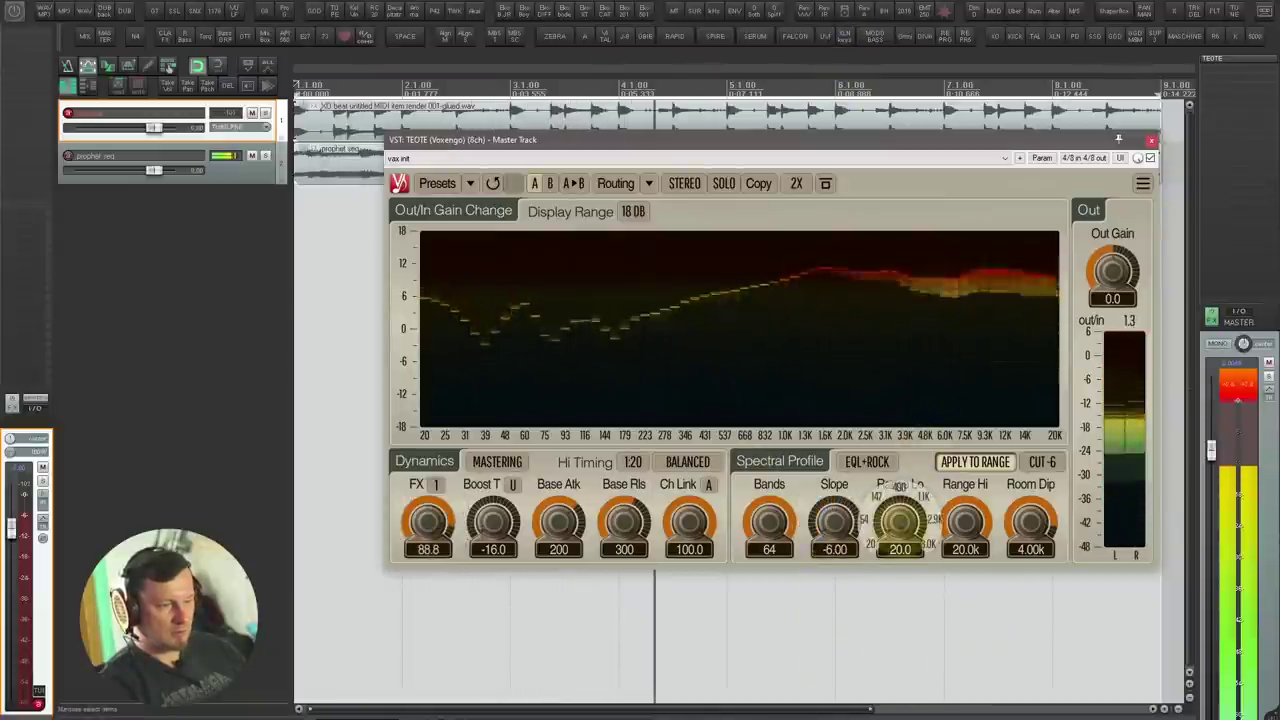
drag(902, 526, 908, 469)
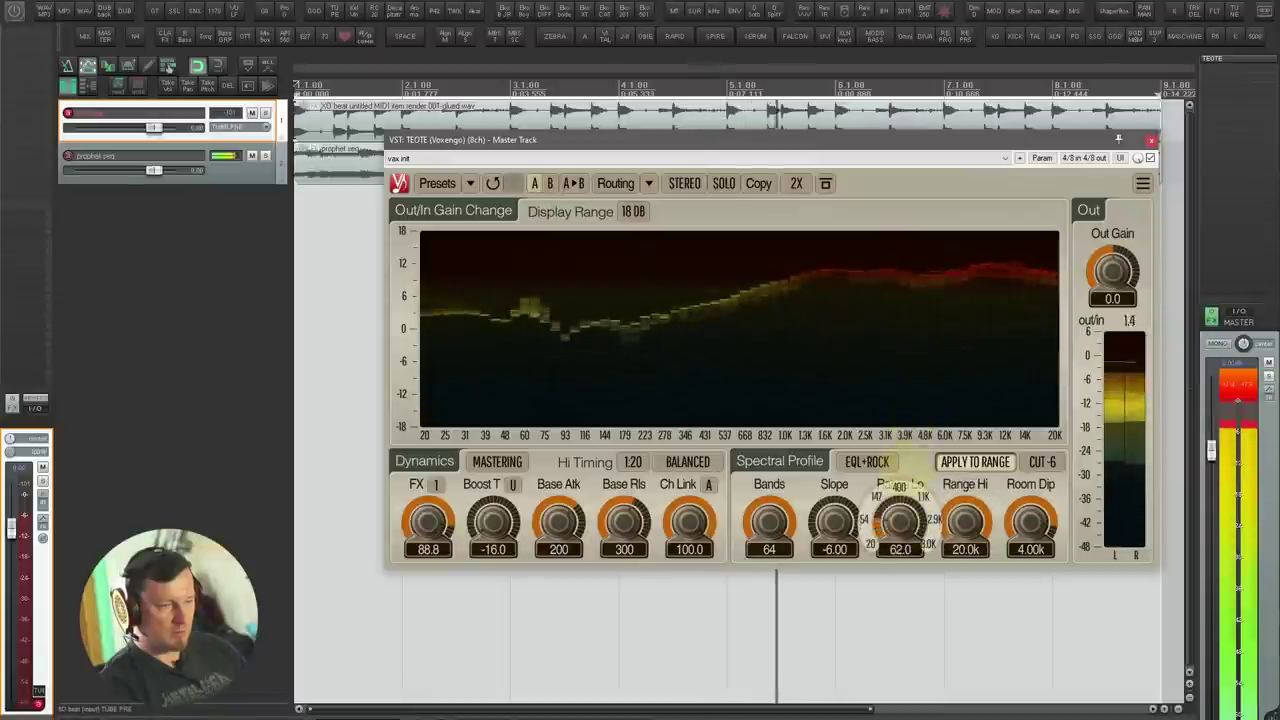
drag(965, 522, 952, 628)
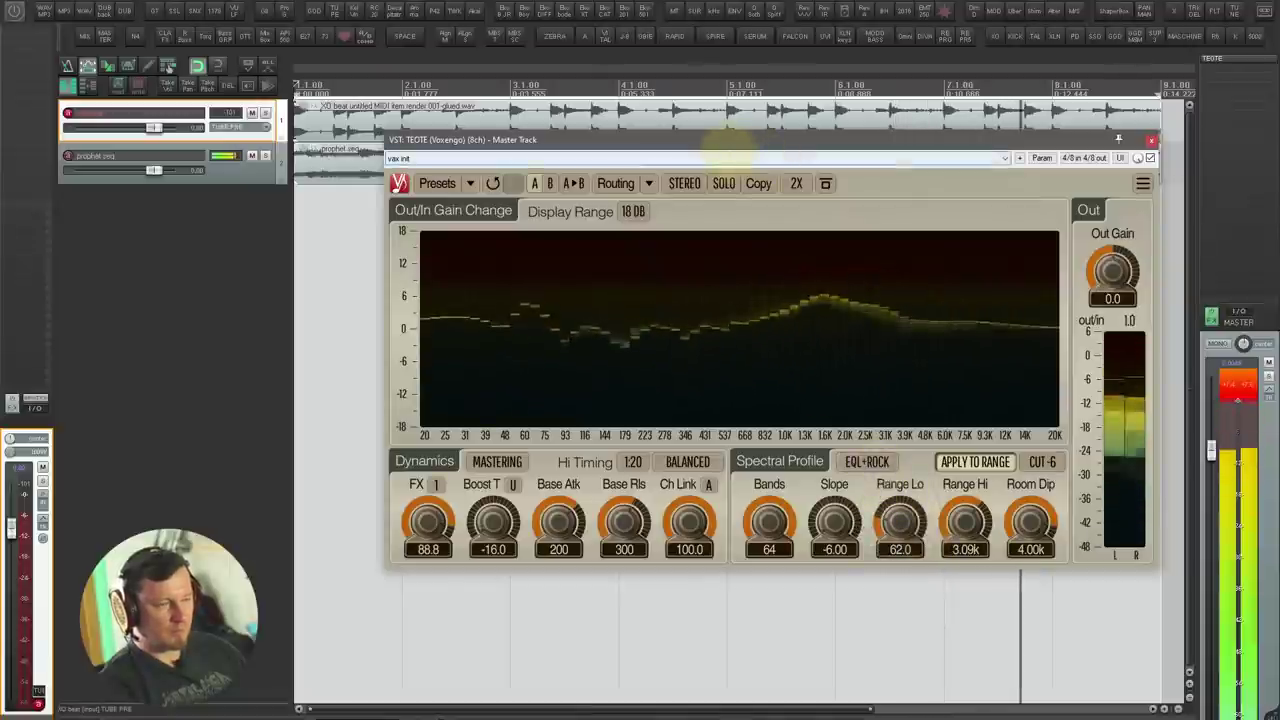
Step: Load TEOTE's "vax mastering" preset, set the slope to -5.41 and compare the processed and bypassed sound
click(729, 157)
click(710, 196)
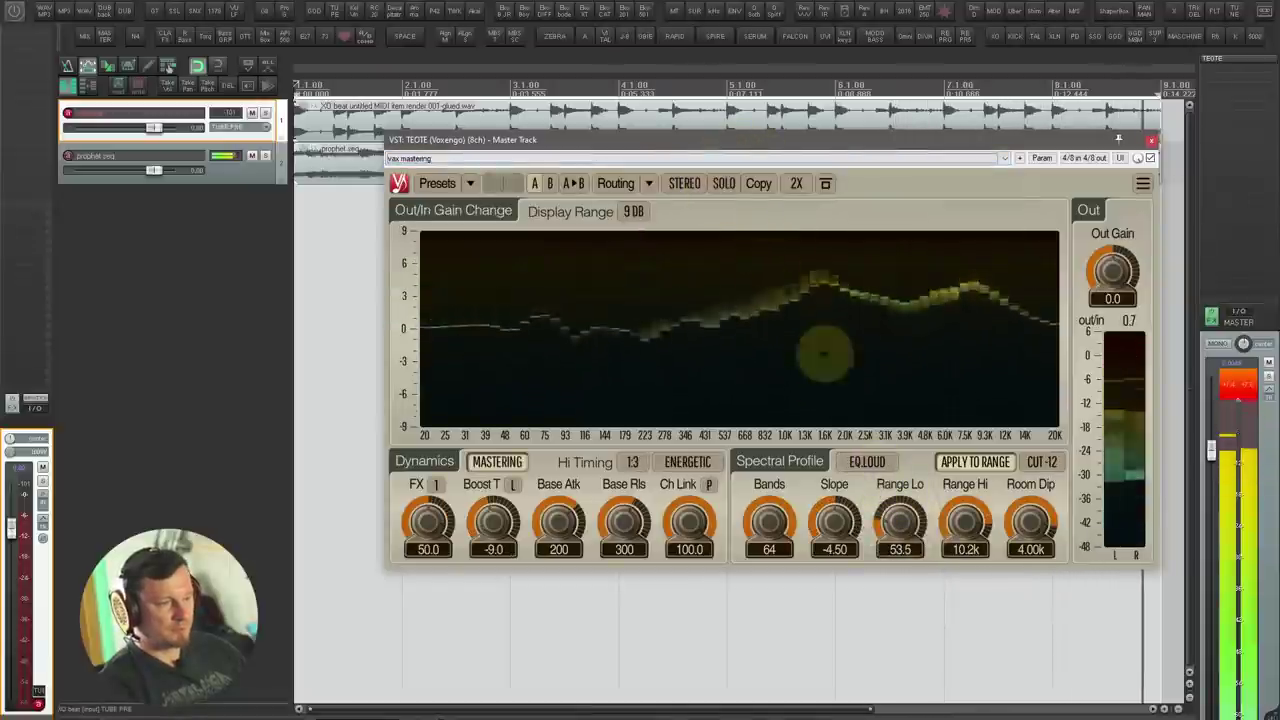
drag(829, 478, 840, 620)
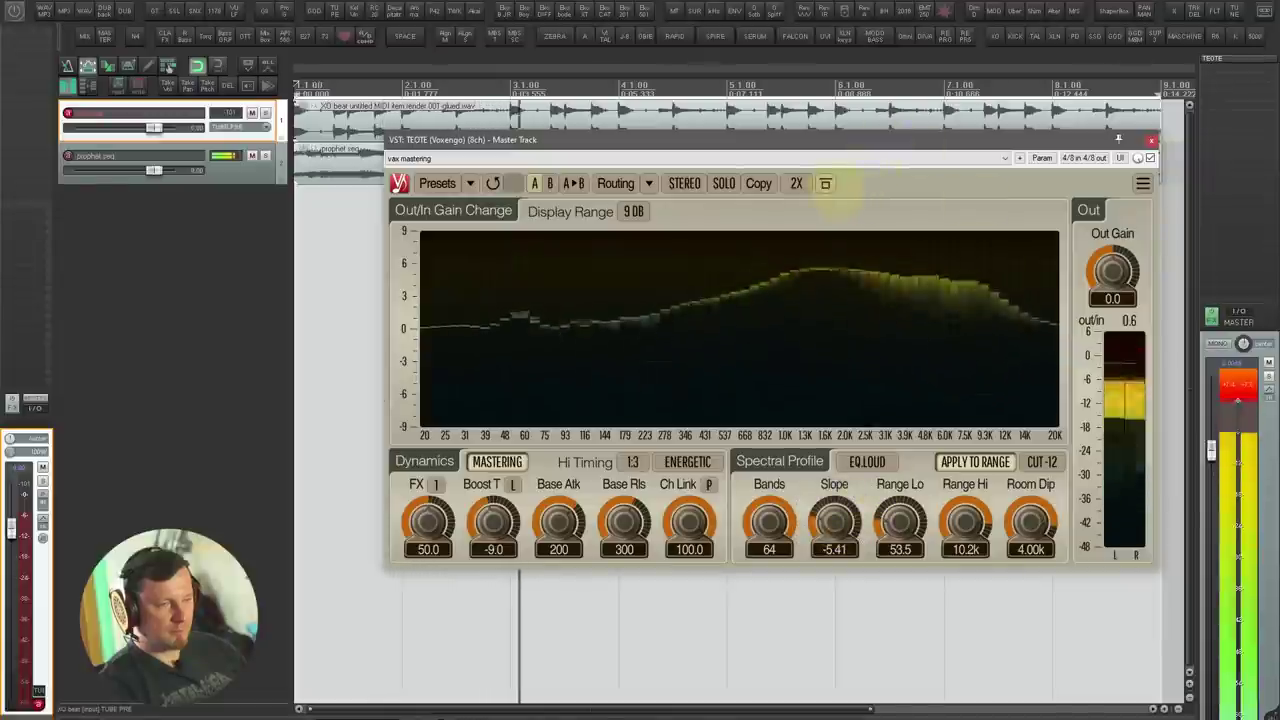
click(825, 183)
click(825, 183)
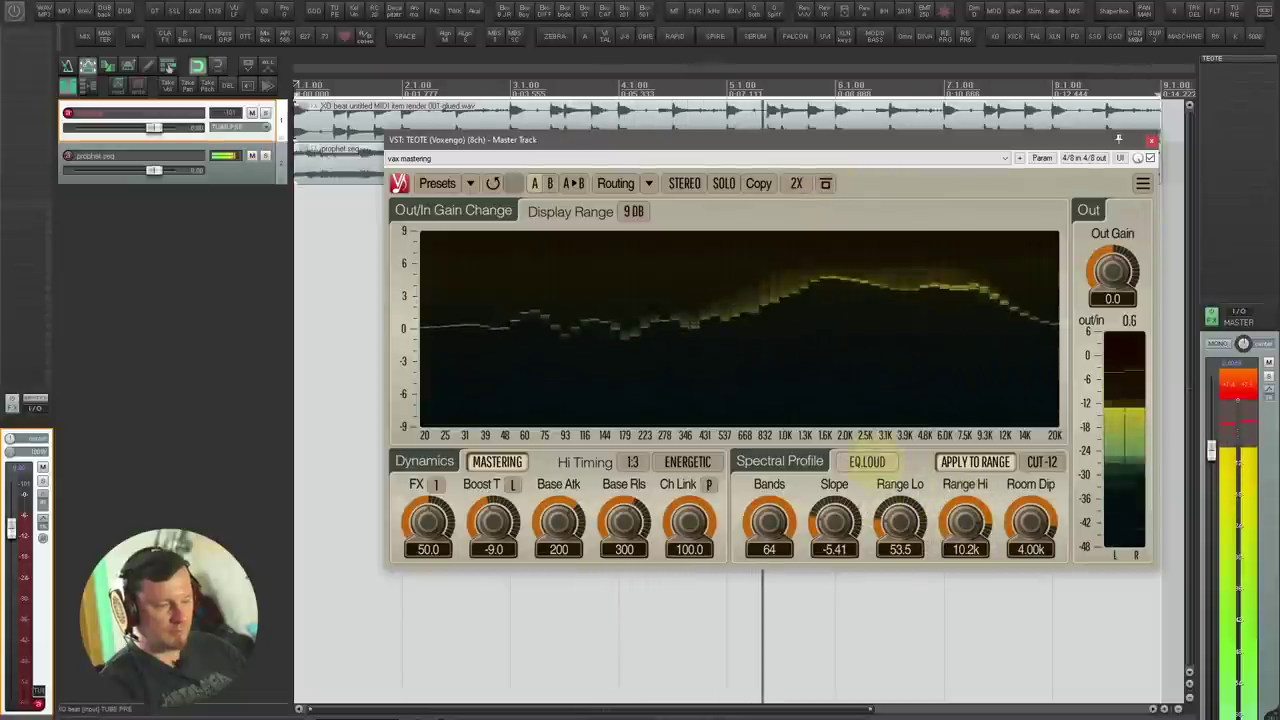
Step: Set TEOTE's FX to 61.2, room dip to 310 and slope to -3.00, checking against bypass
drag(428, 520, 450, 478)
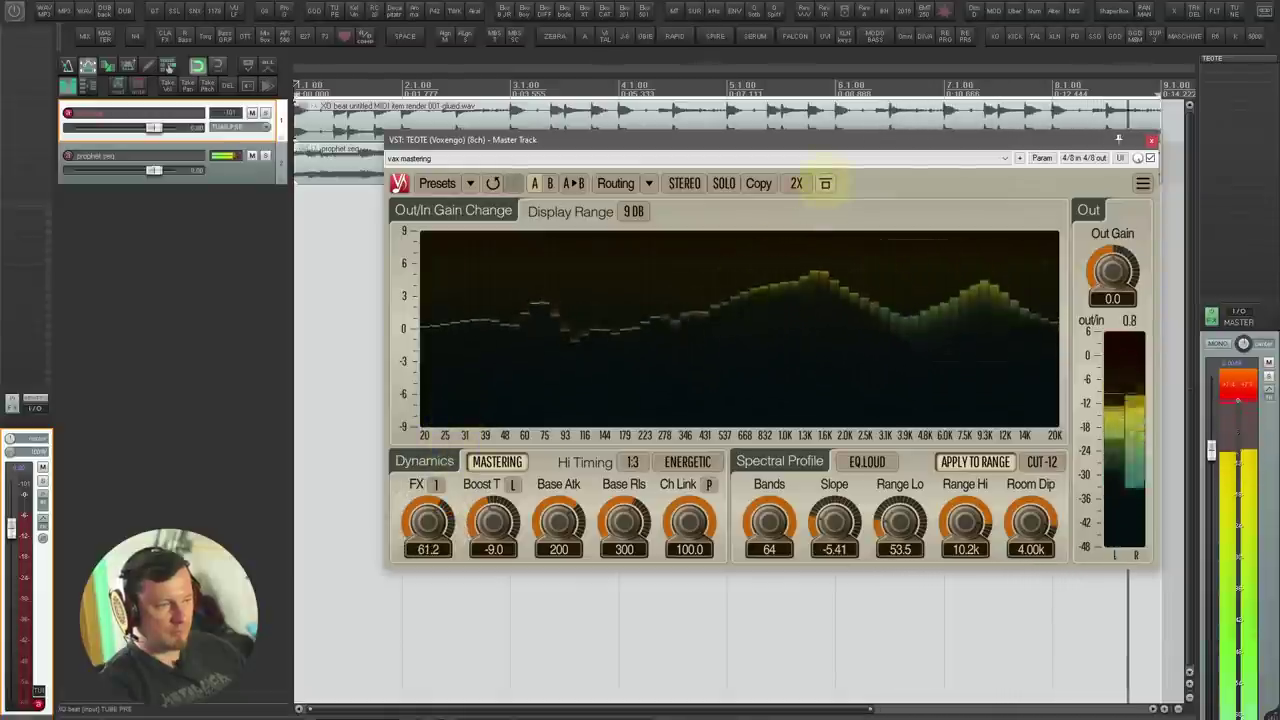
click(826, 183)
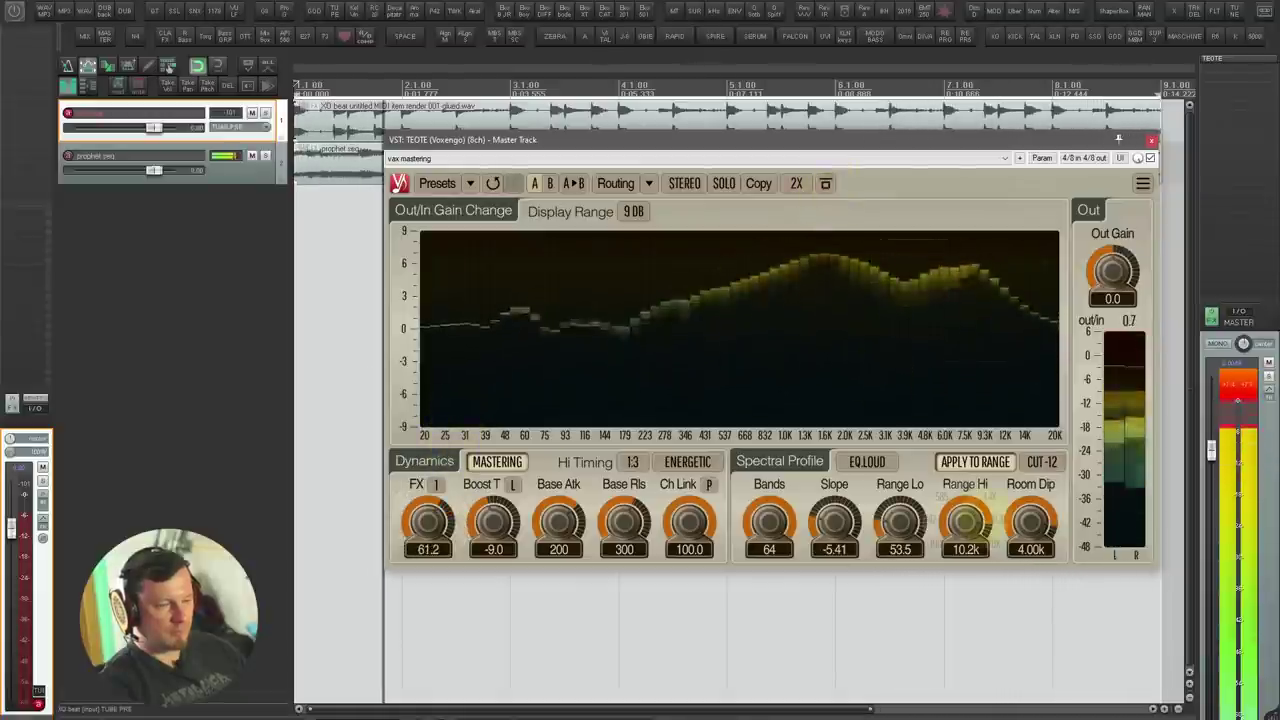
drag(1031, 519, 1049, 688)
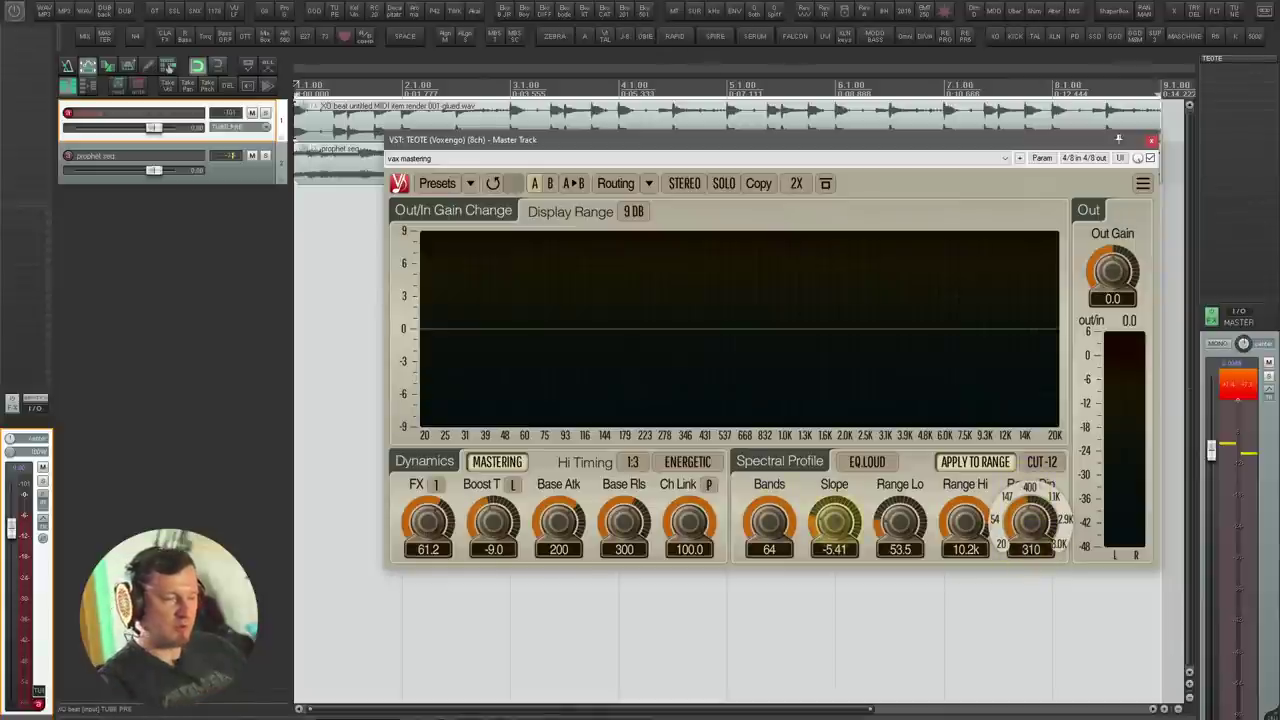
drag(835, 518, 820, 263)
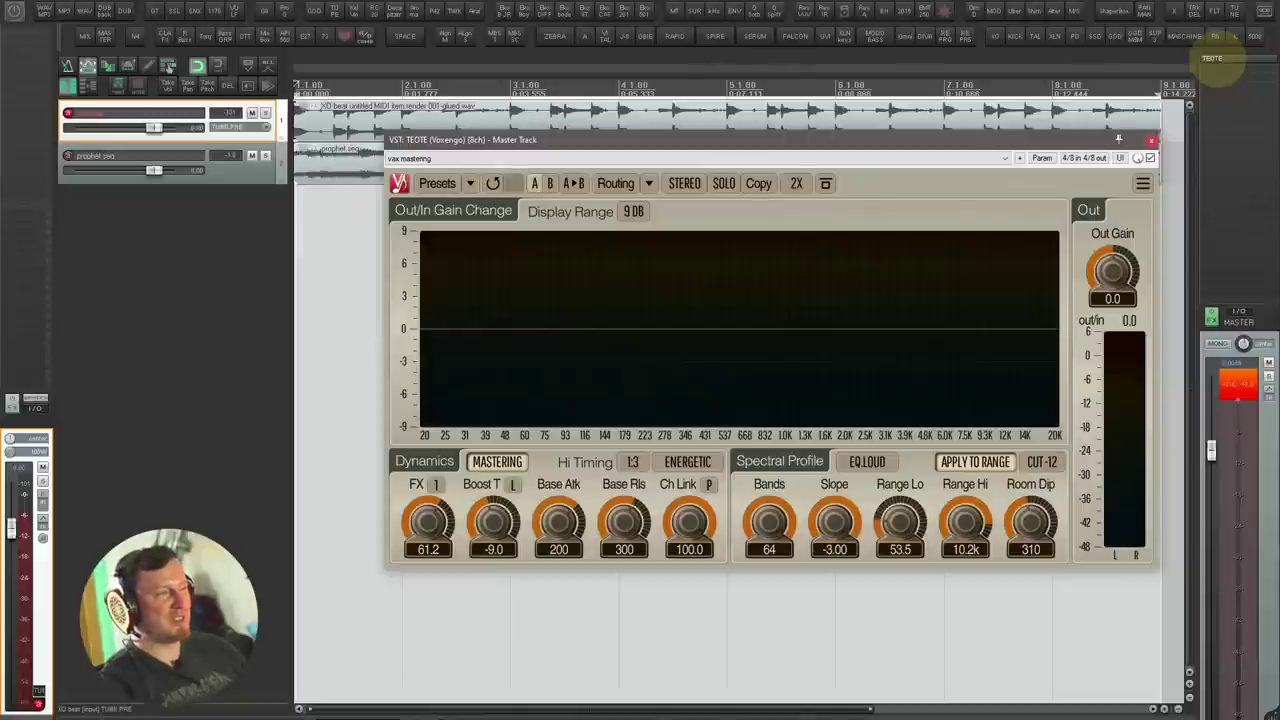
Step: Remove TEOTE from the master track and add Trackspacer 2.5 to the prophet seq track
click(1218, 58)
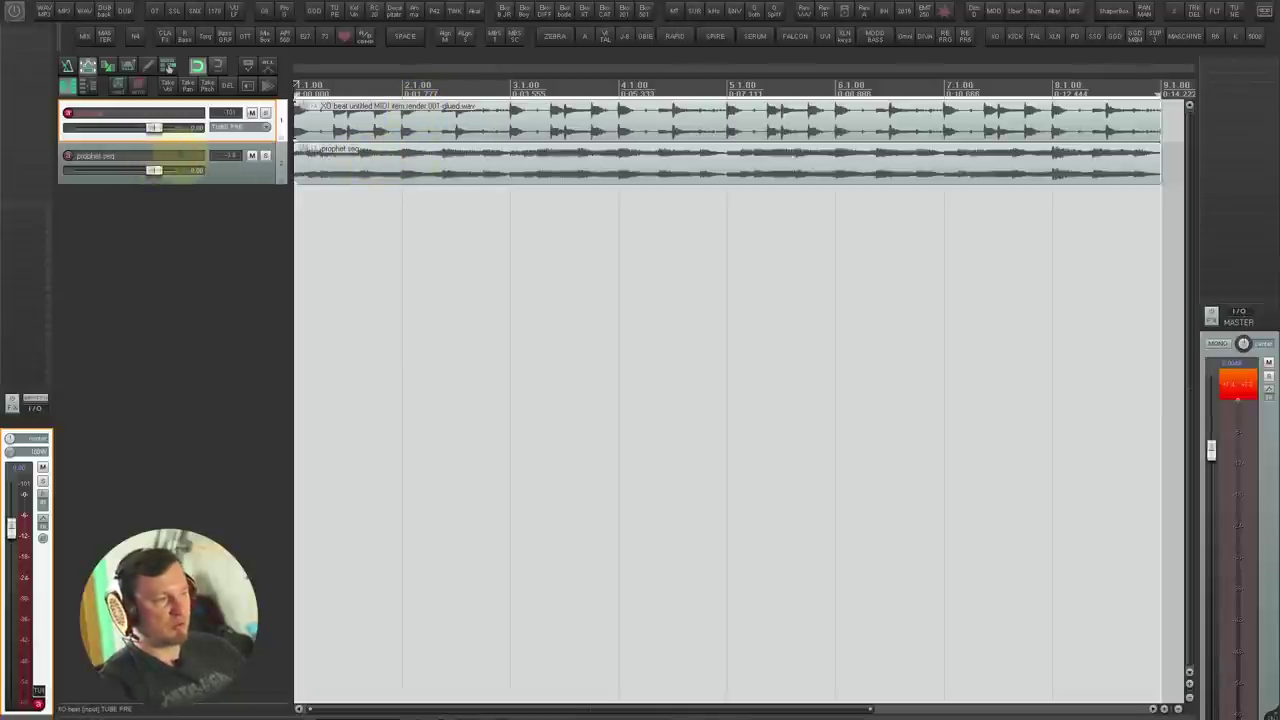
click(178, 168)
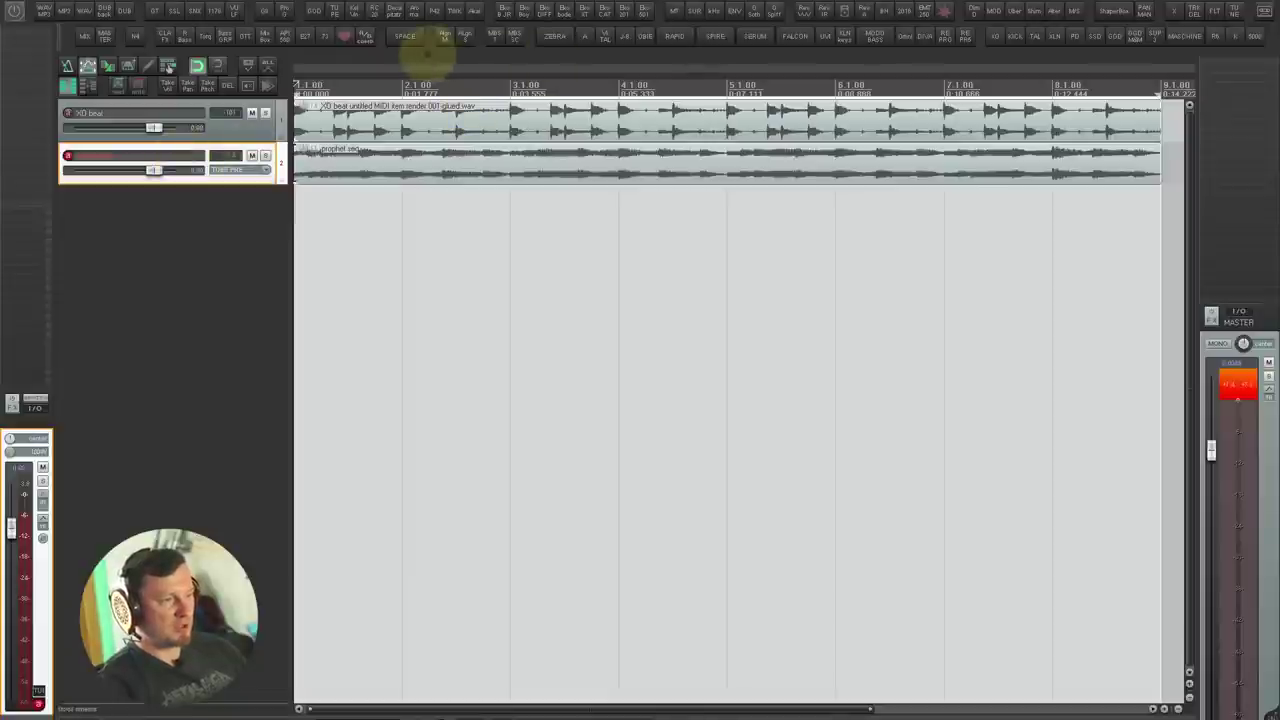
click(405, 36)
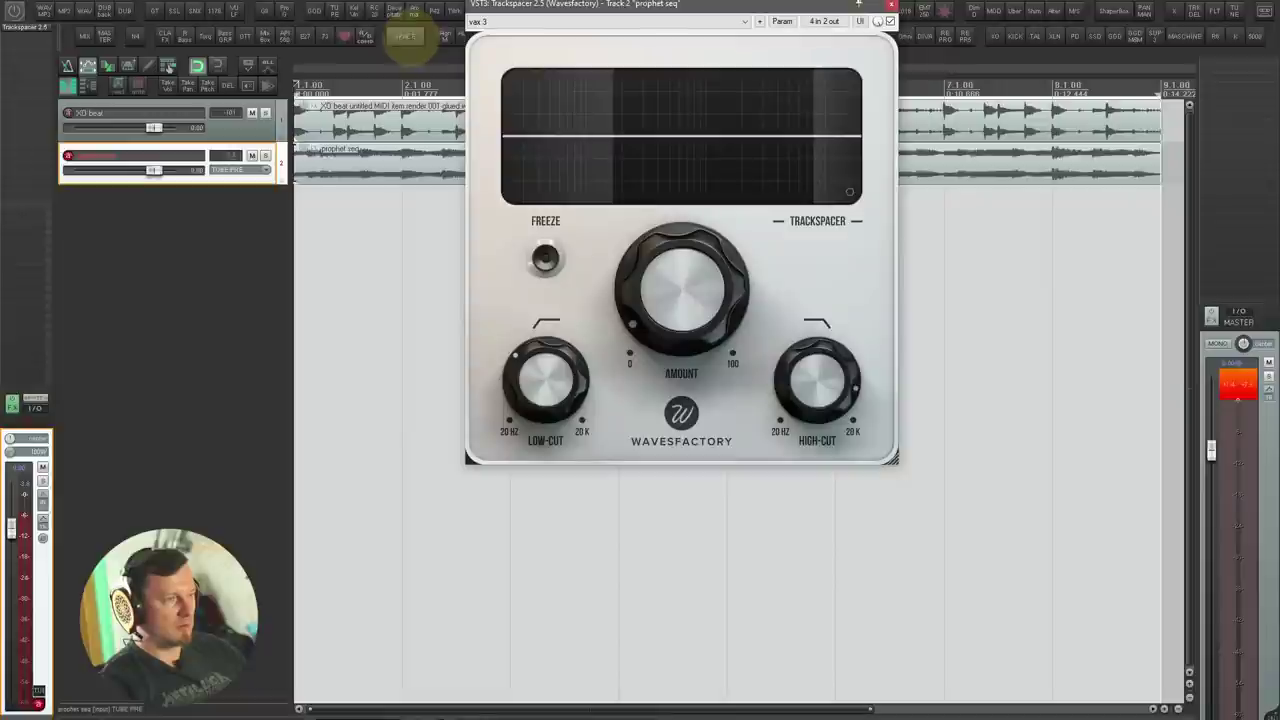
Step: Create a Pre-Fader (Post-FX) send from XO beat to prophet seq, routing audio 1/2 to channels 3/4
click(195, 118)
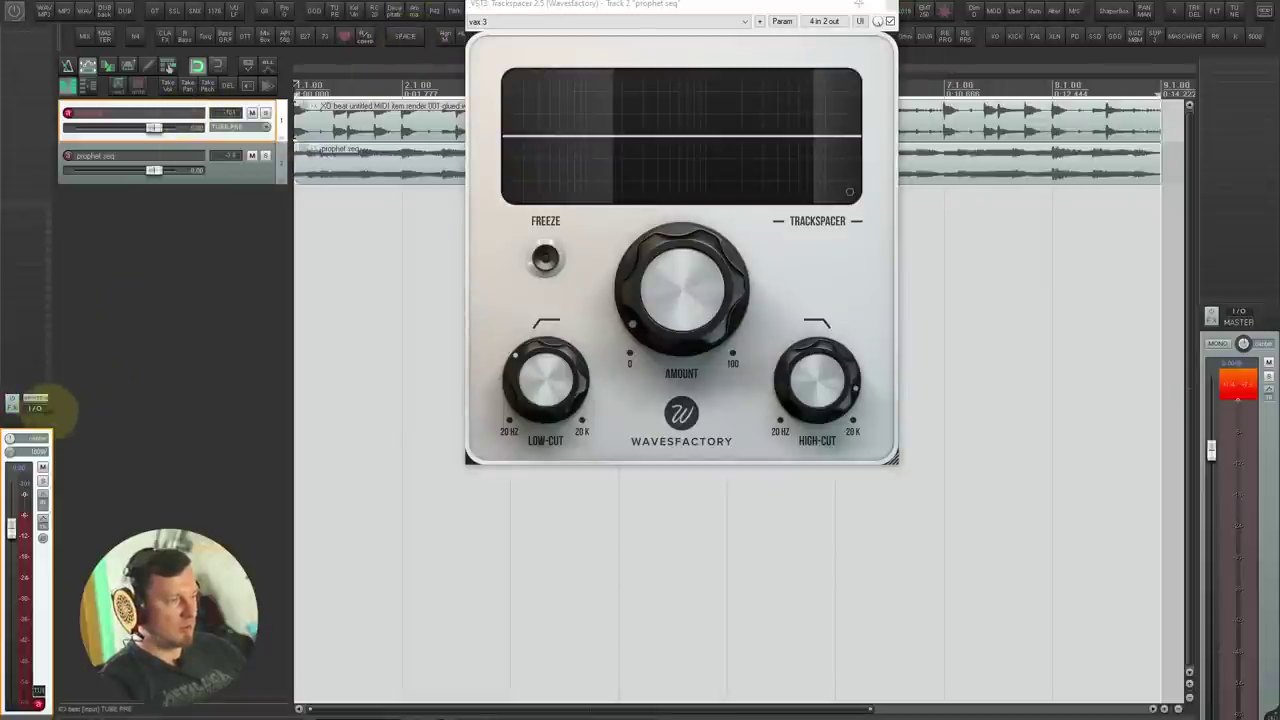
drag(496, 296, 499, 294)
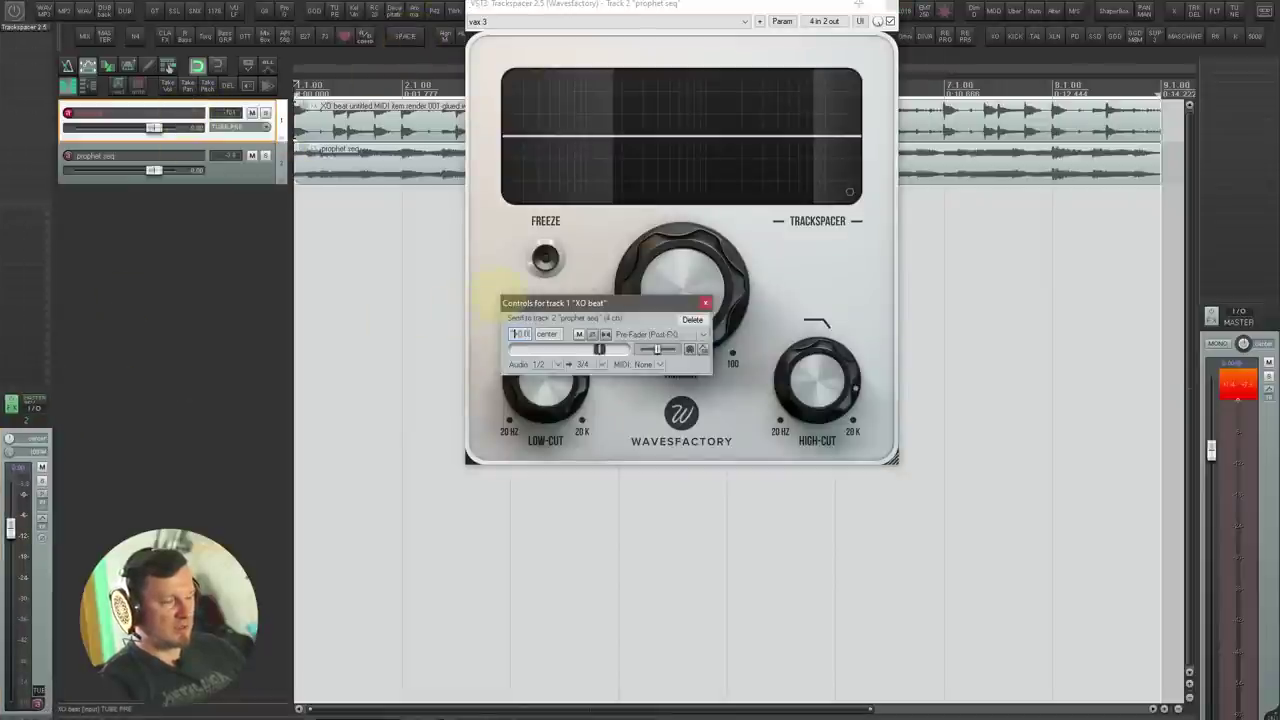
drag(684, 286, 685, 277)
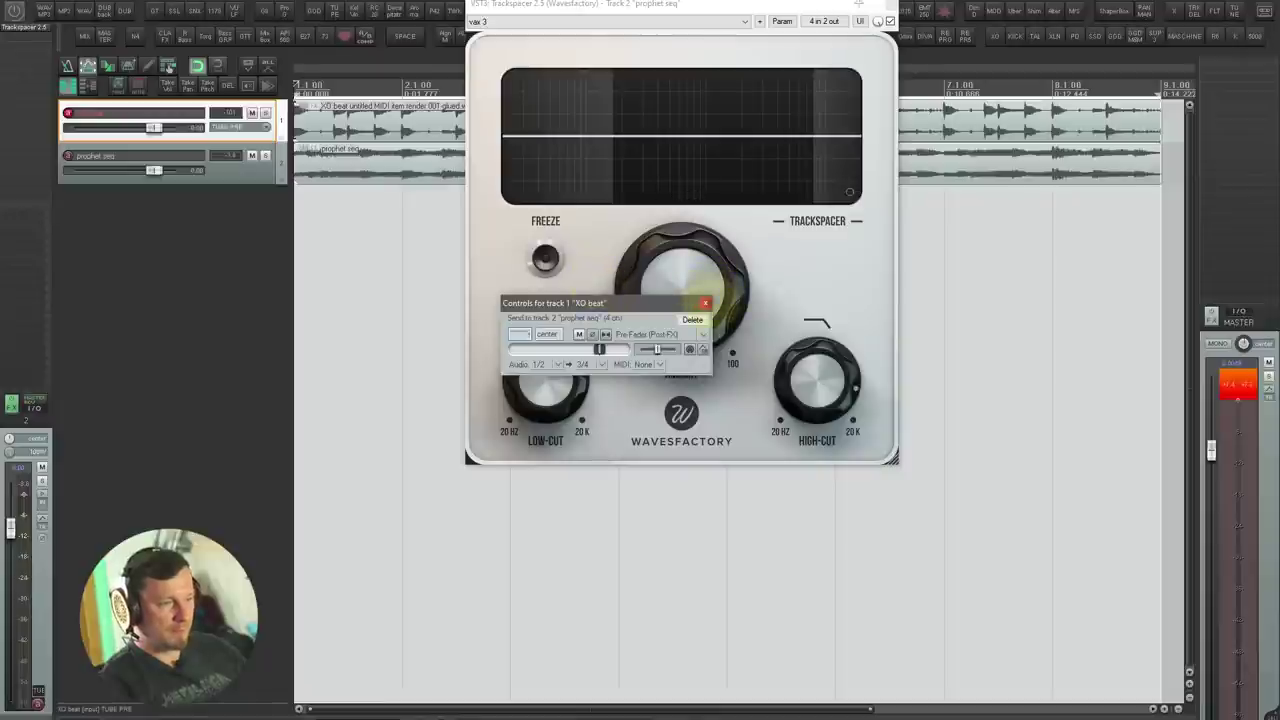
click(705, 303)
click(774, 272)
Step: Play both tracks and raise Trackspacer's amount to 40.7%, finally settling on 15.0%
key(space)
drag(680, 280, 666, 157)
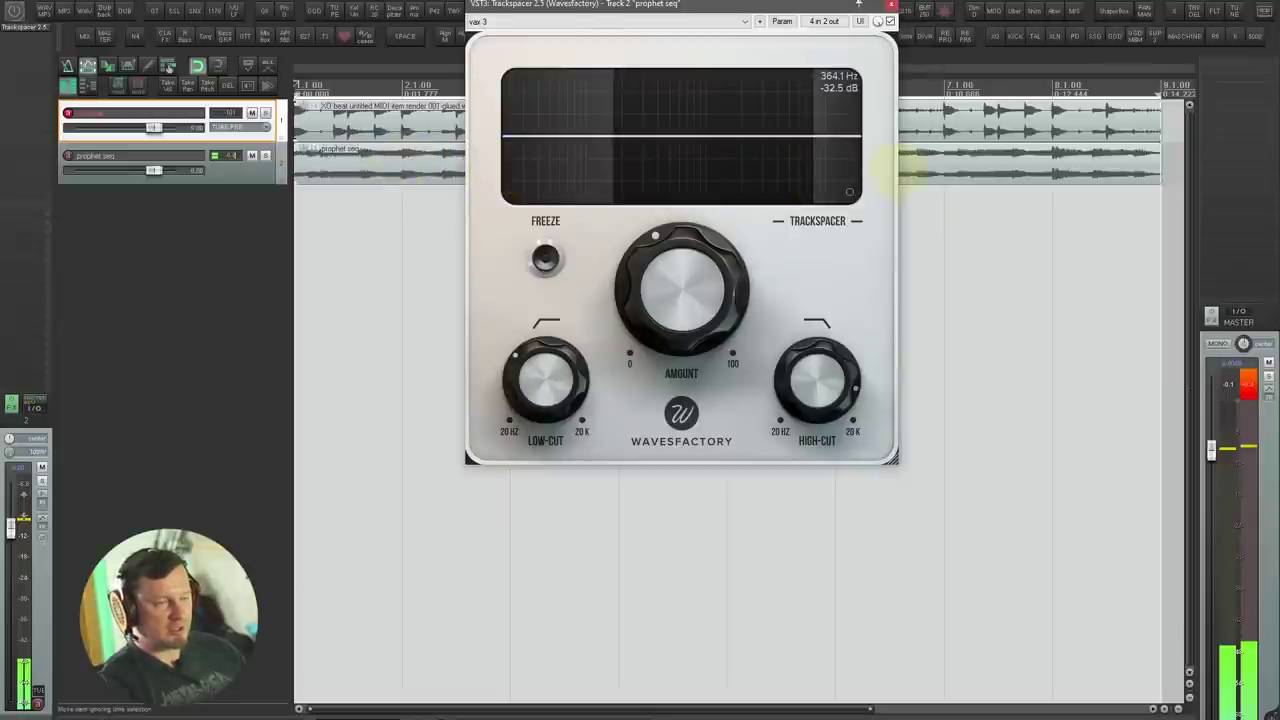
key(space)
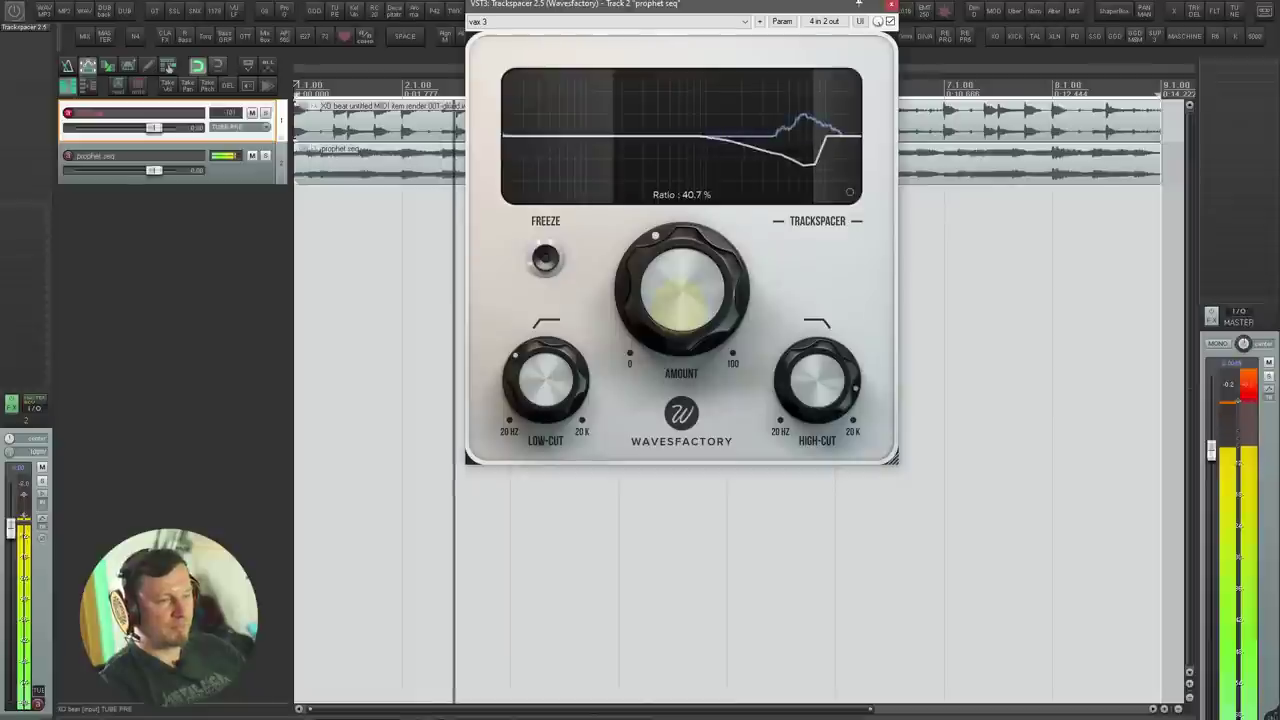
drag(676, 286, 706, 312)
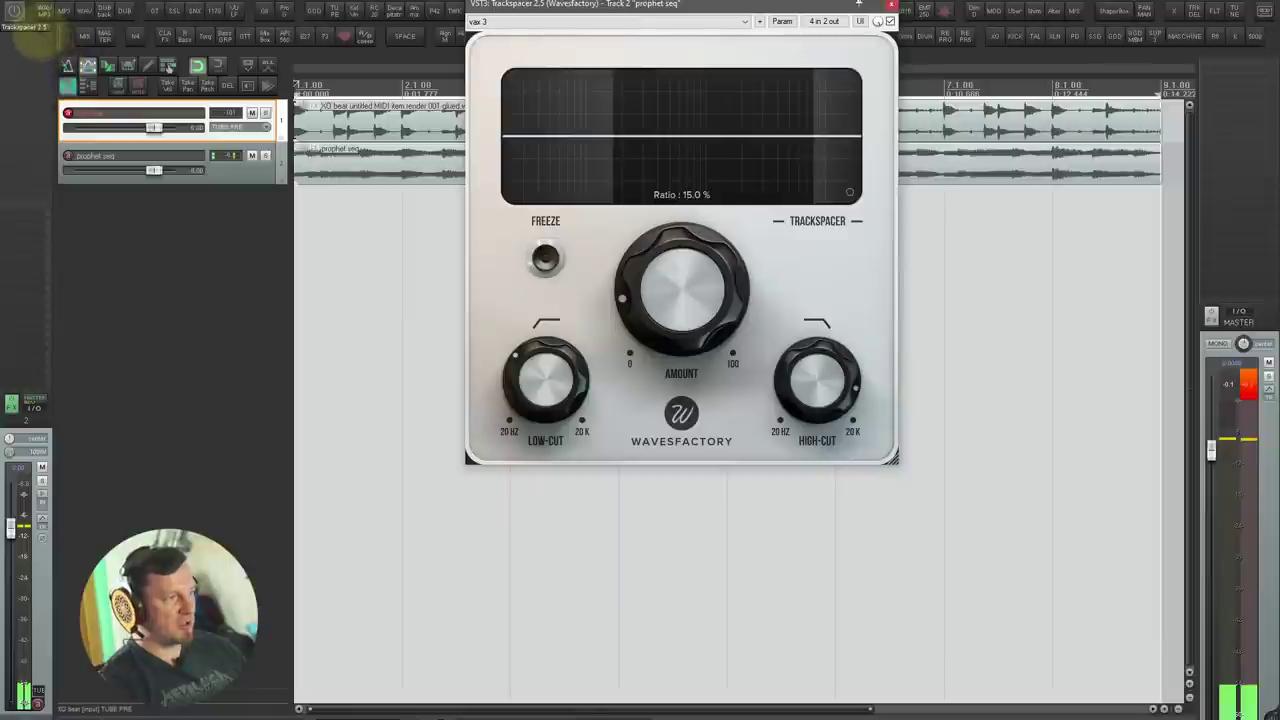
Step: Remove Trackspacer from the prophet seq track and add the VPS Transmitter plugin to the XO beat track
alt+click(33, 27)
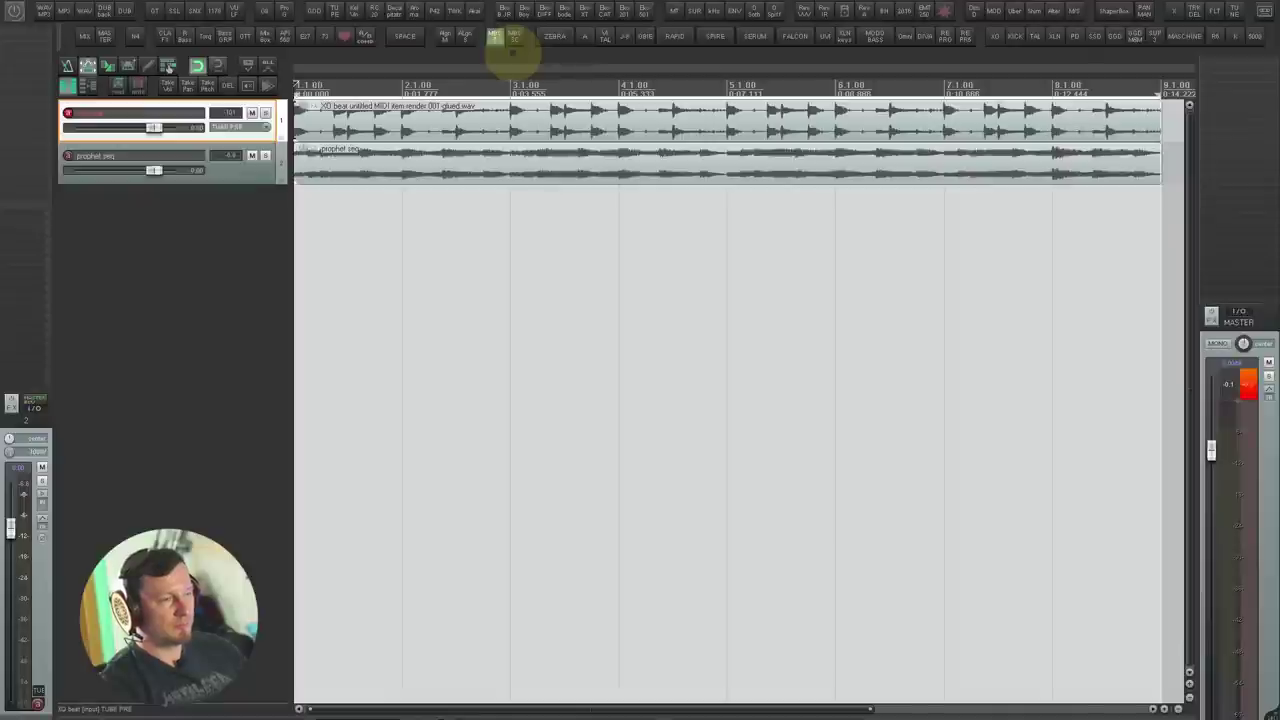
click(494, 36)
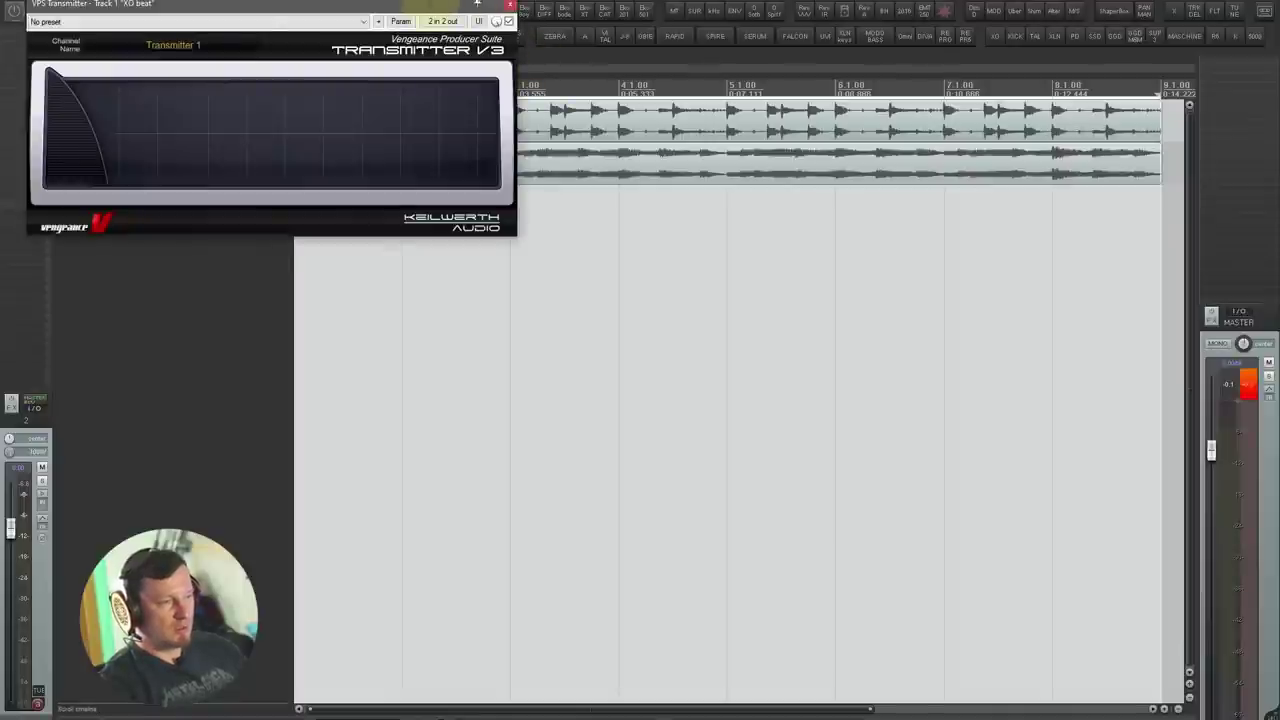
drag(435, 5, 707, 111)
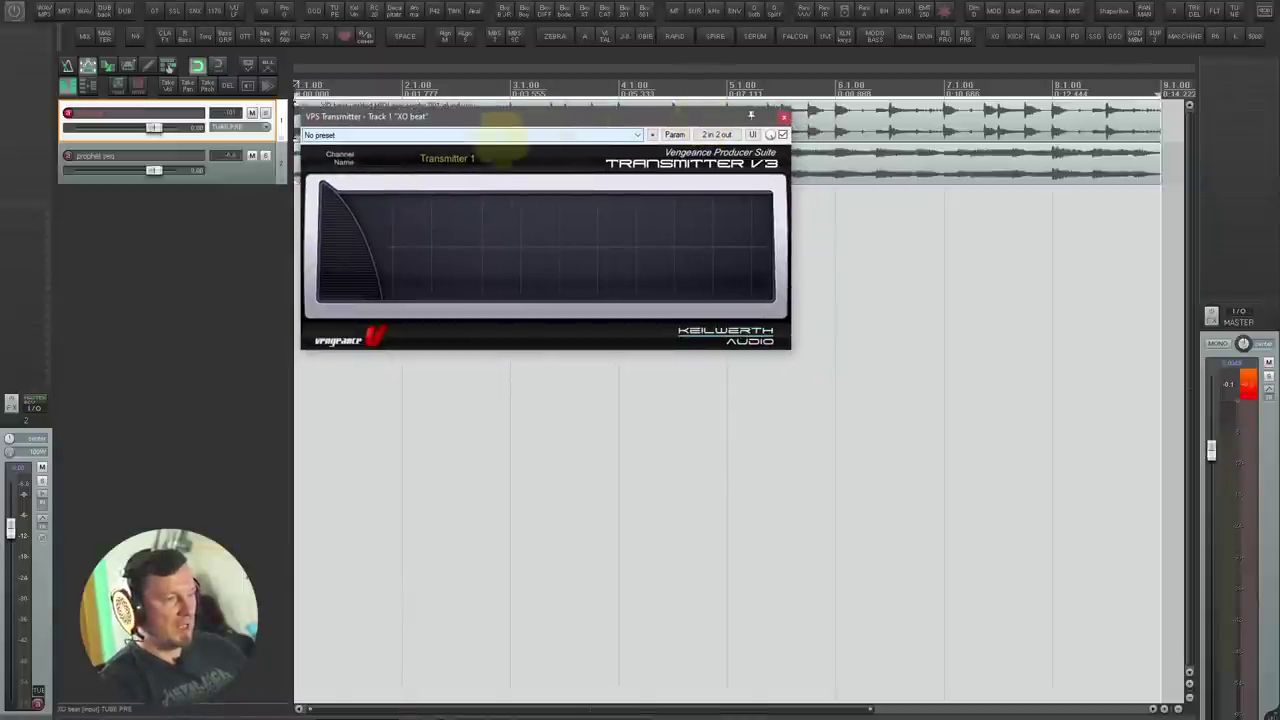
Step: Play the XO beat in solo through the Transmitter to check its signal, and close the plugin window
key(space)
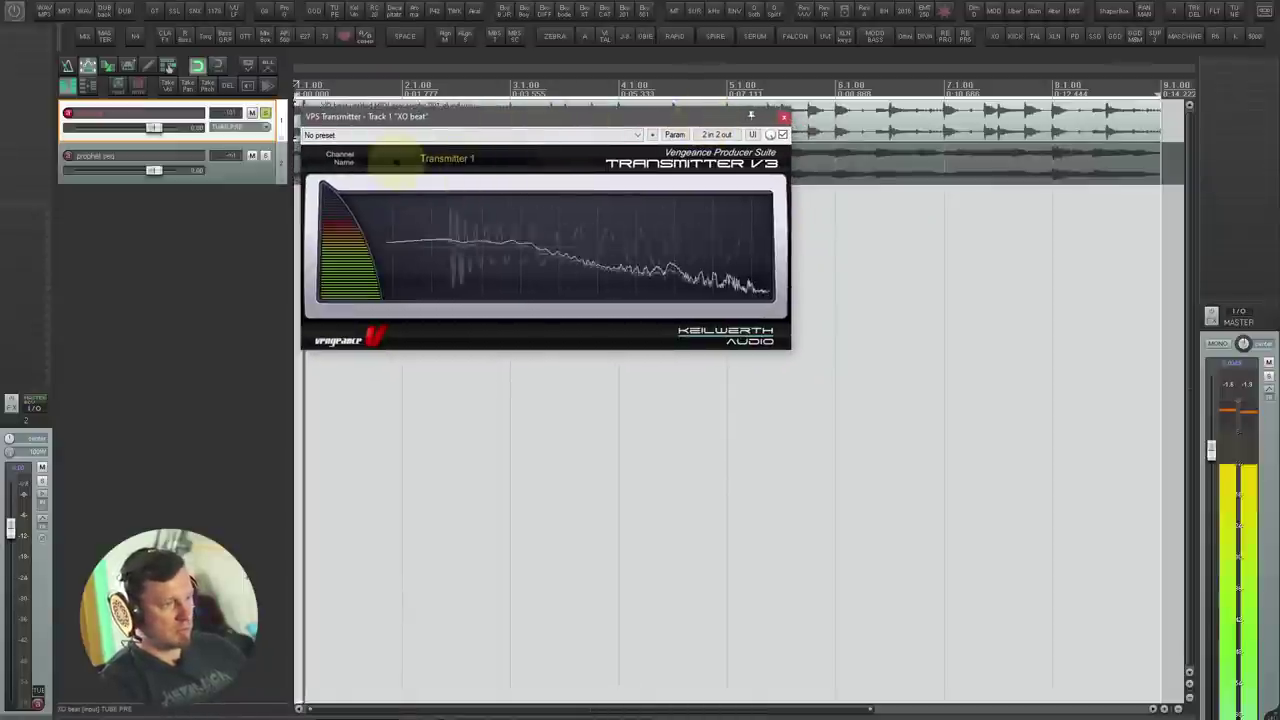
key(space)
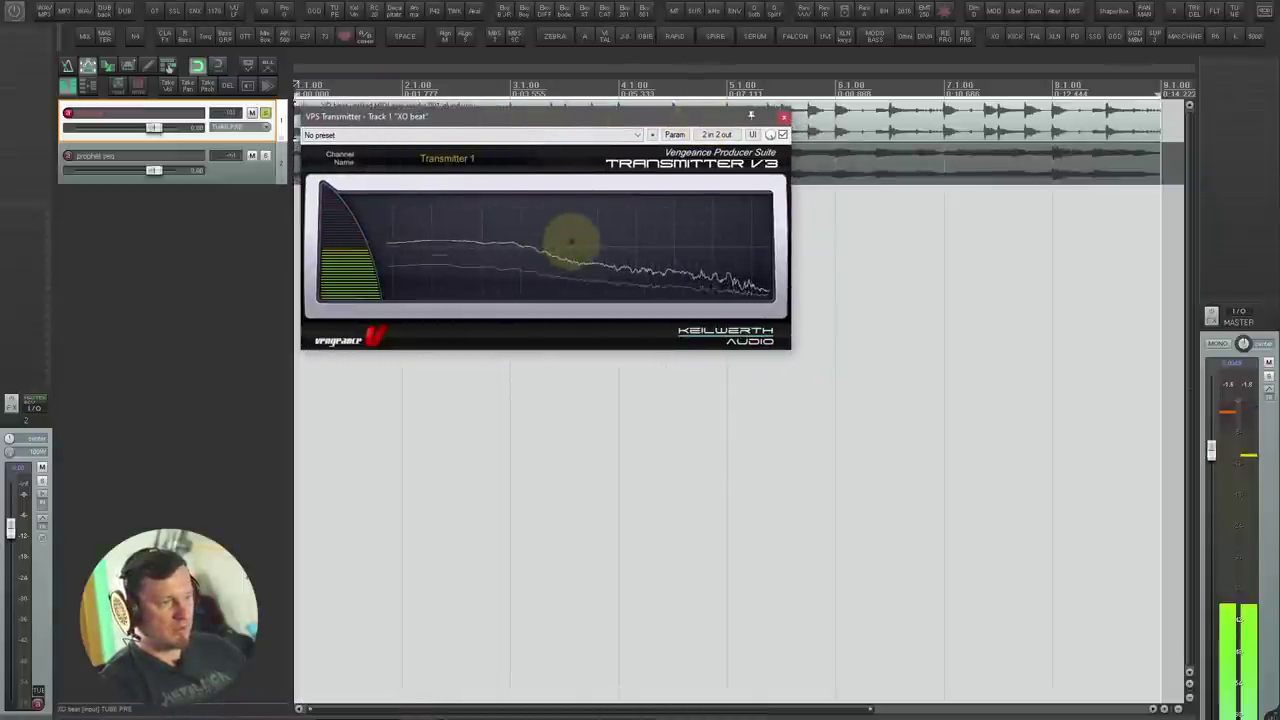
click(783, 117)
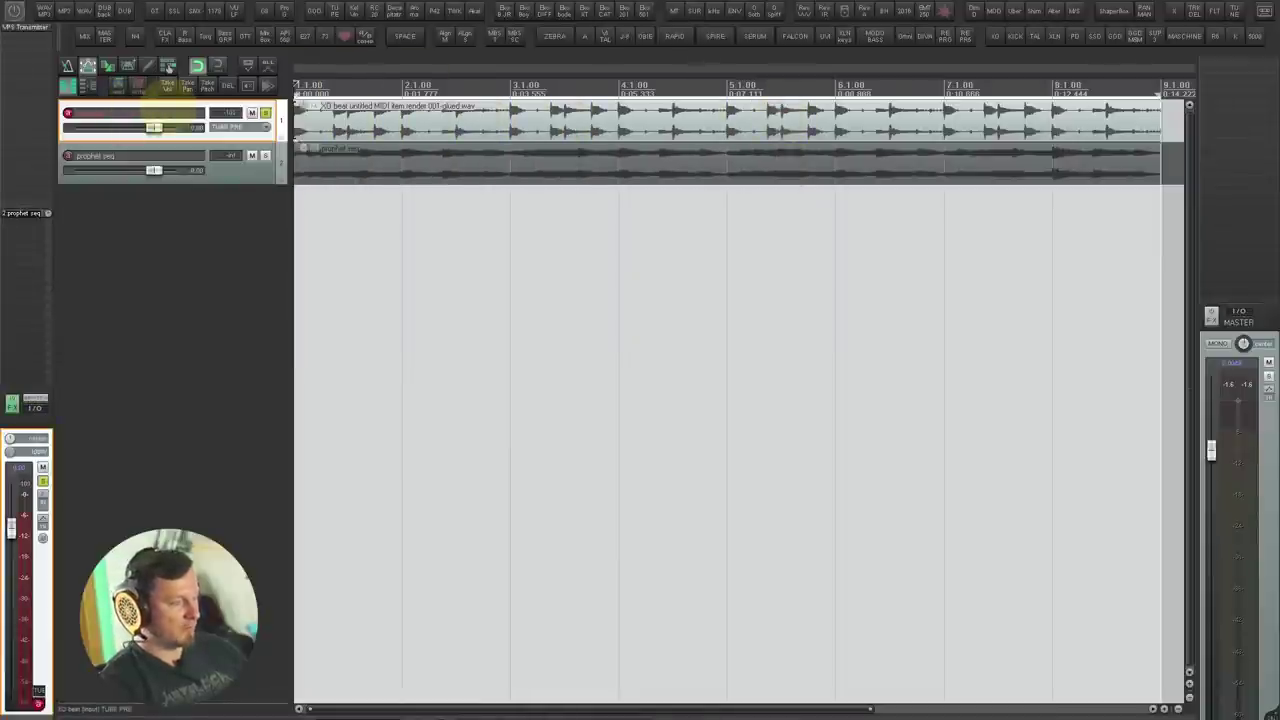
Step: Unsolo the XO beat track and add the Vengeance MBS sidechain plugin to the prophet seq track
key(F6)
click(196, 147)
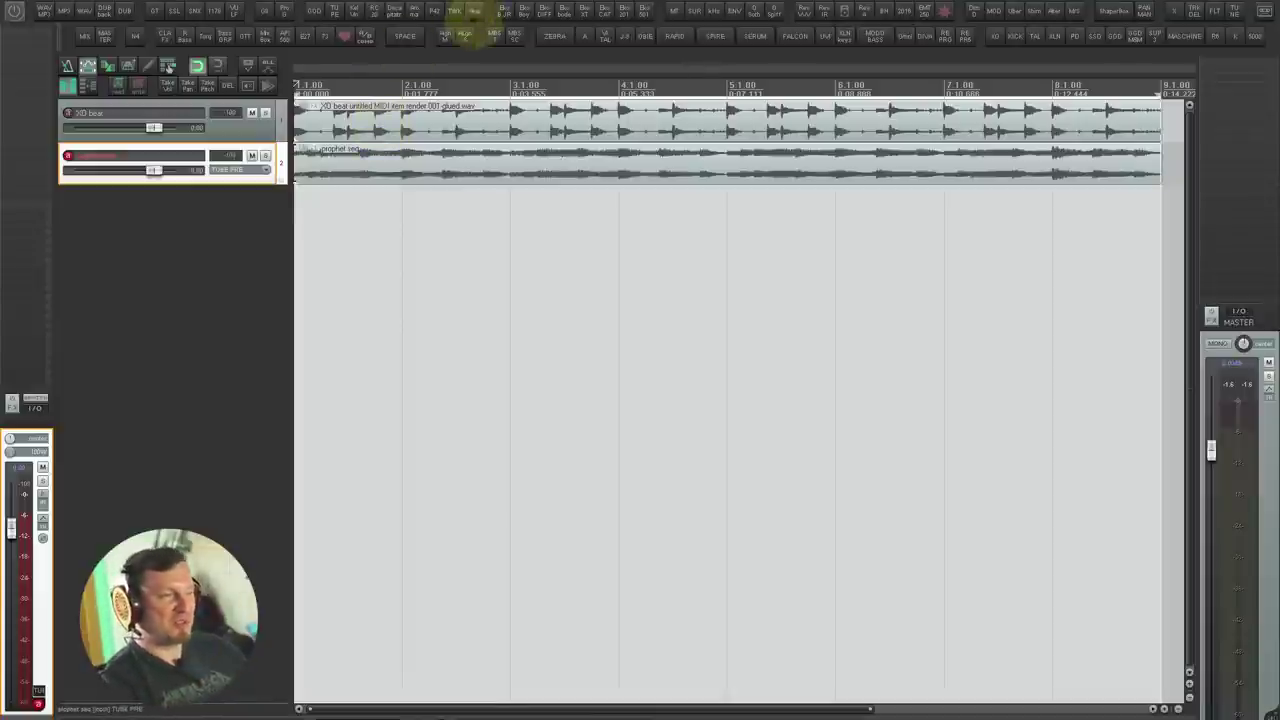
click(514, 37)
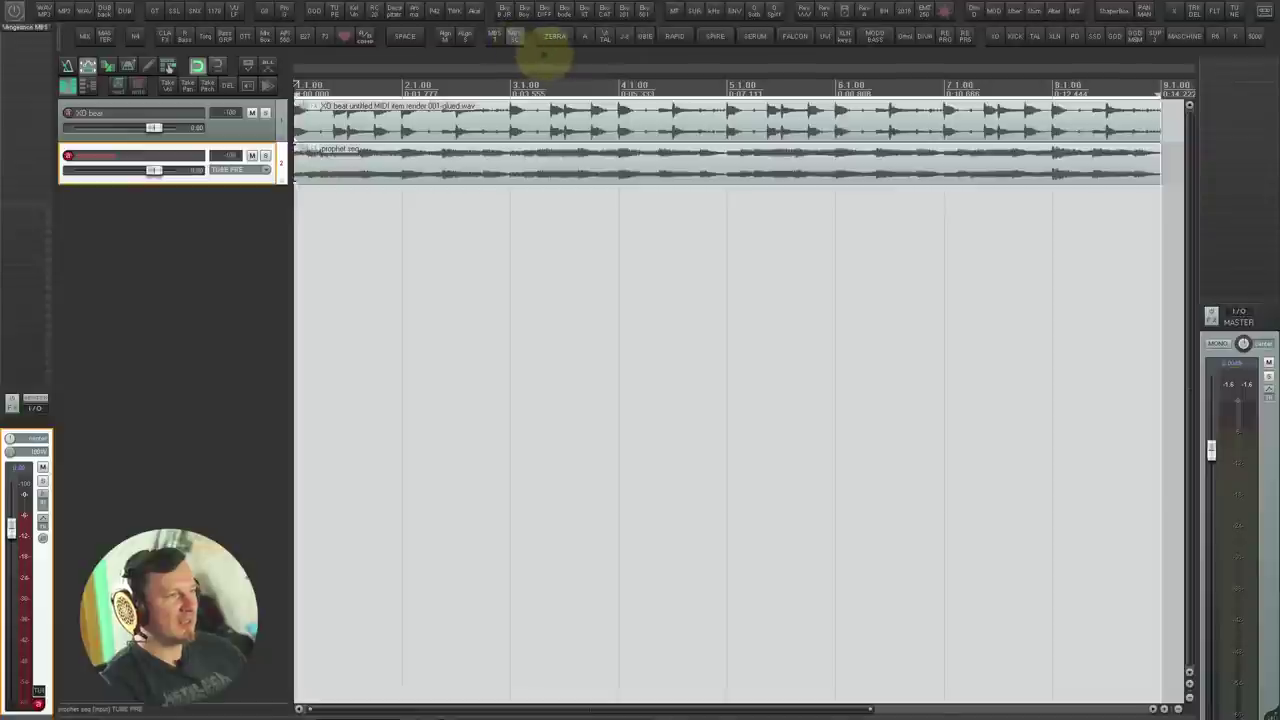
Step: Select Transmitter 1 as the Vengeance MBS trigger source, and try Host Sync before returning to the Audio trigger mode
drag(780, 6, 510, 101)
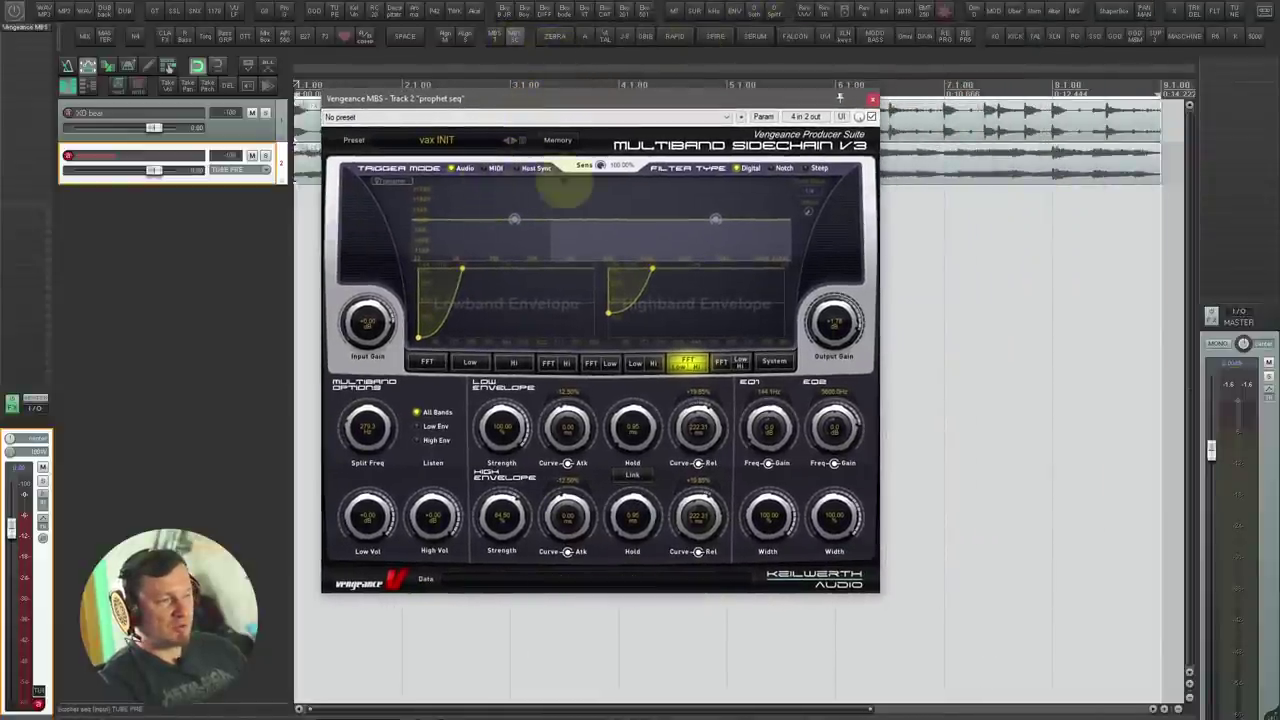
click(397, 182)
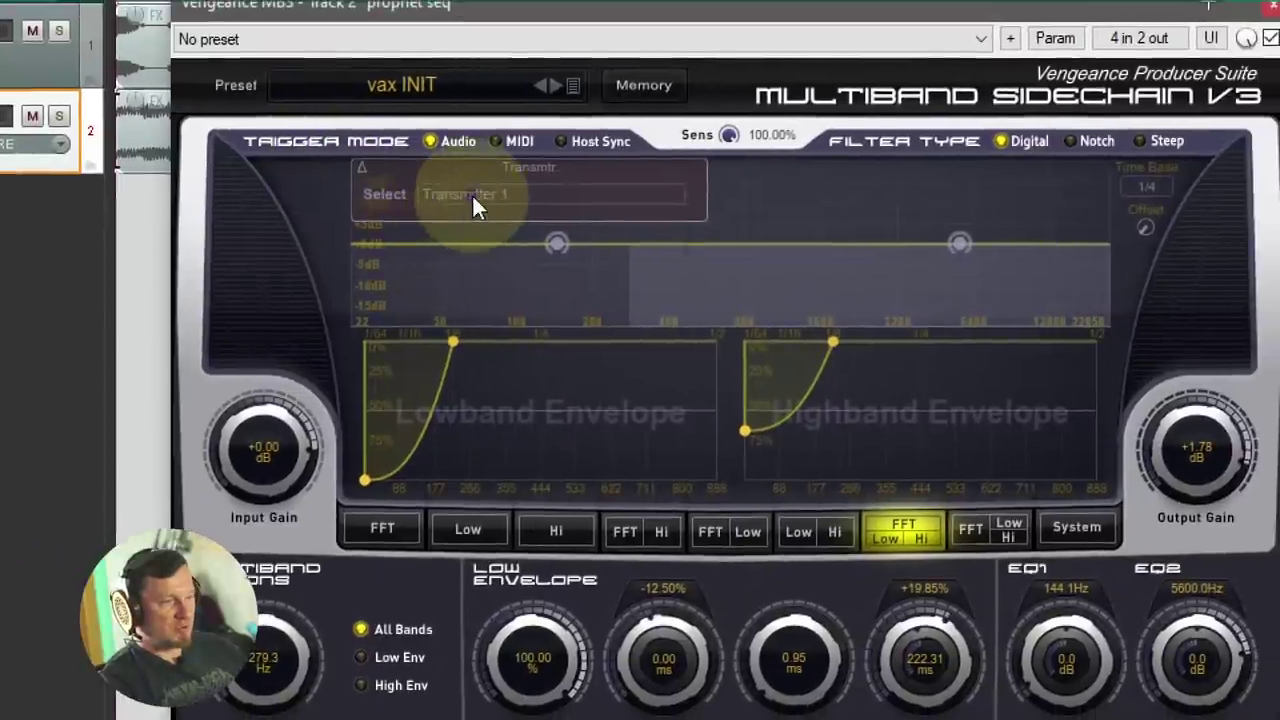
click(472, 193)
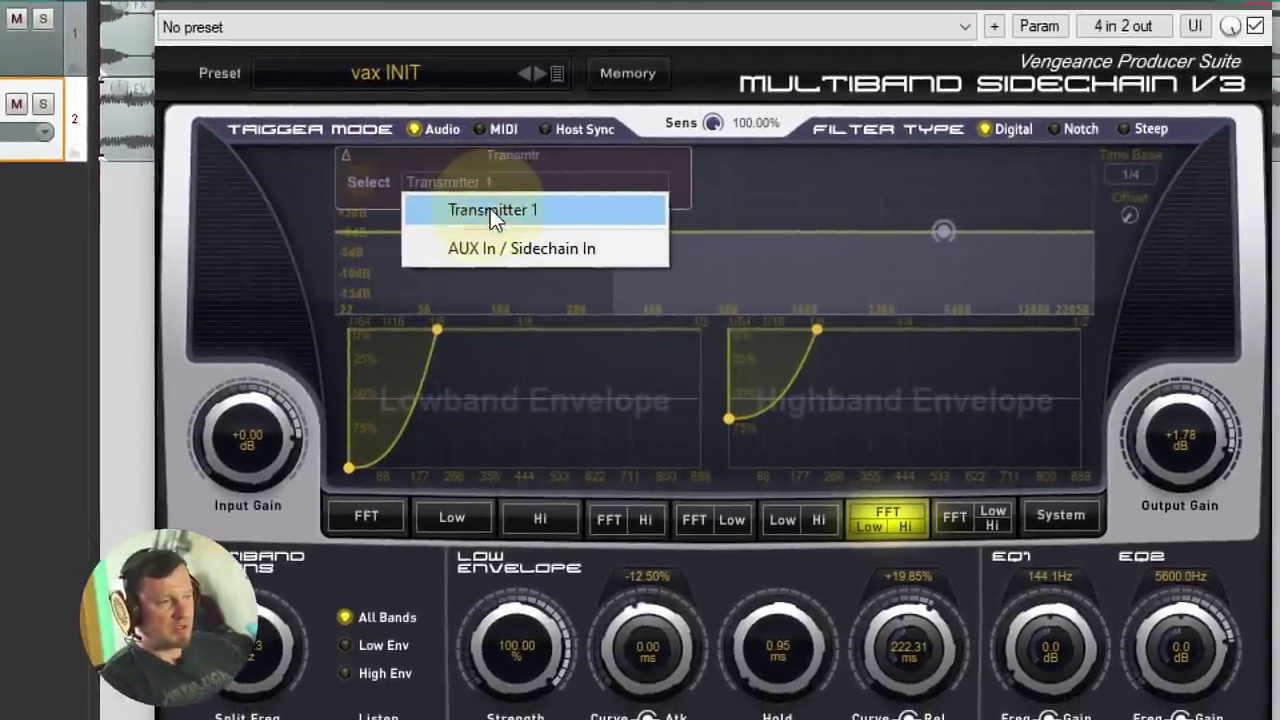
click(478, 218)
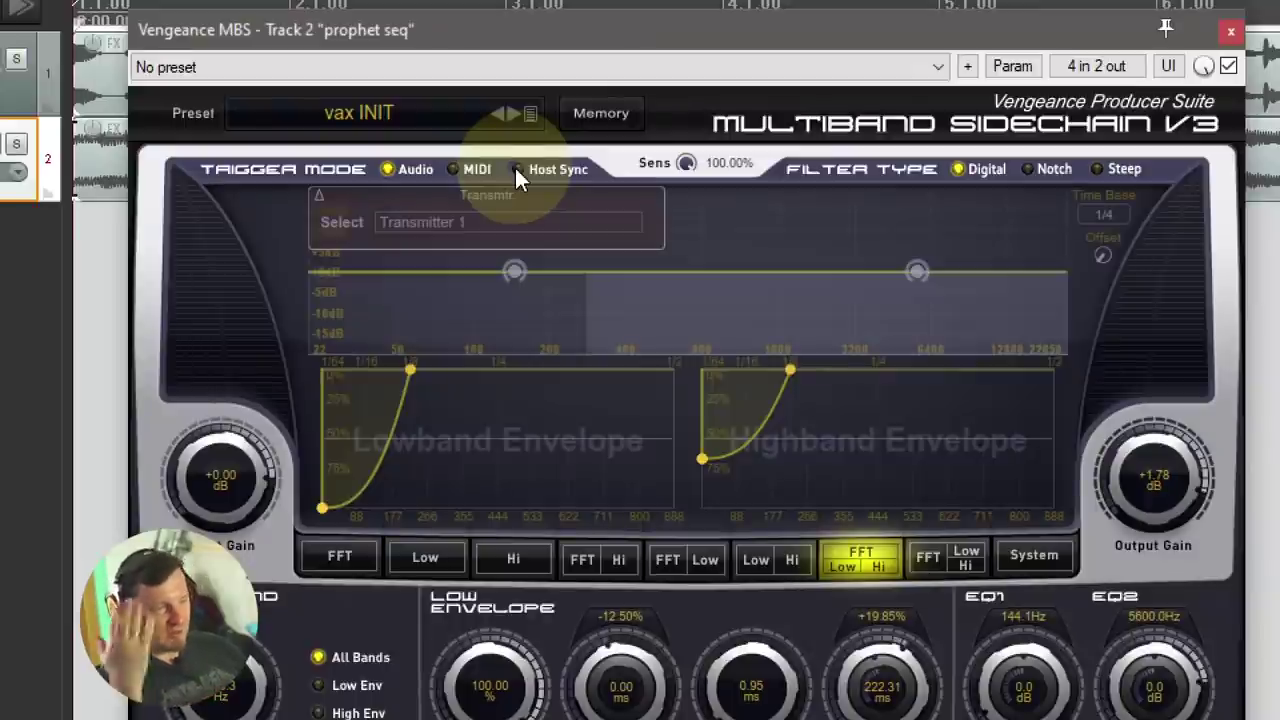
click(514, 168)
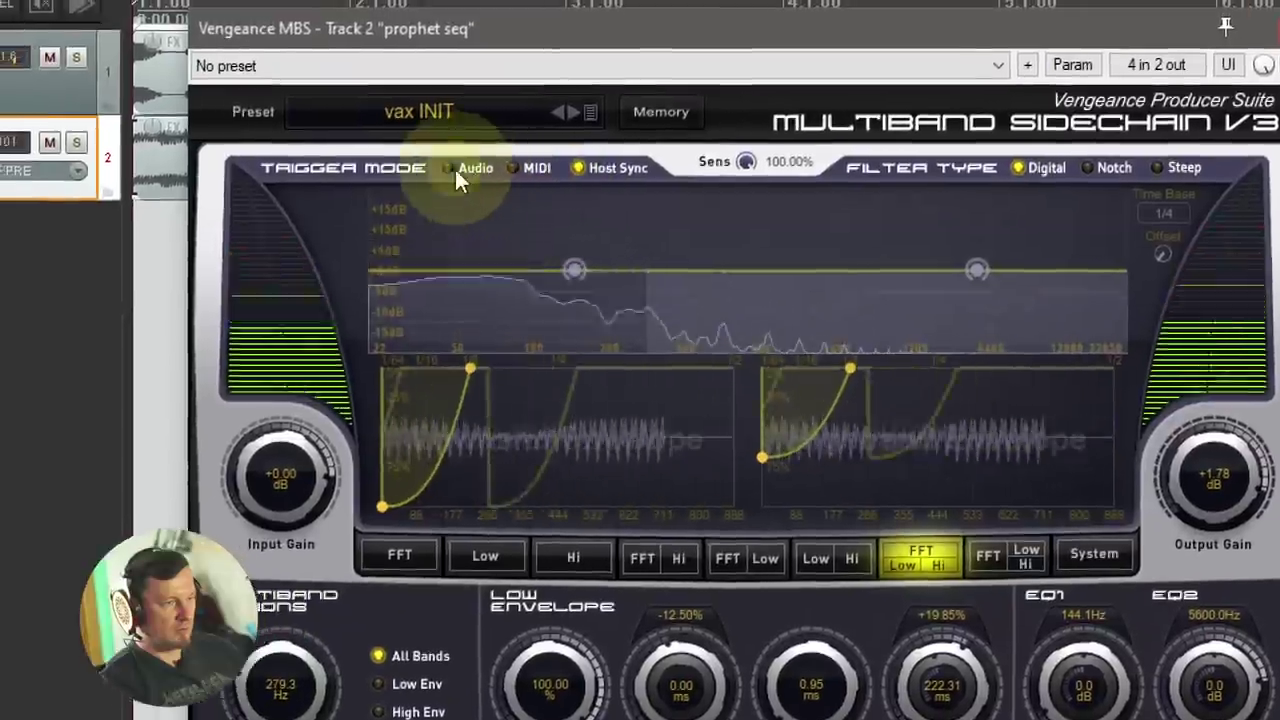
click(342, 106)
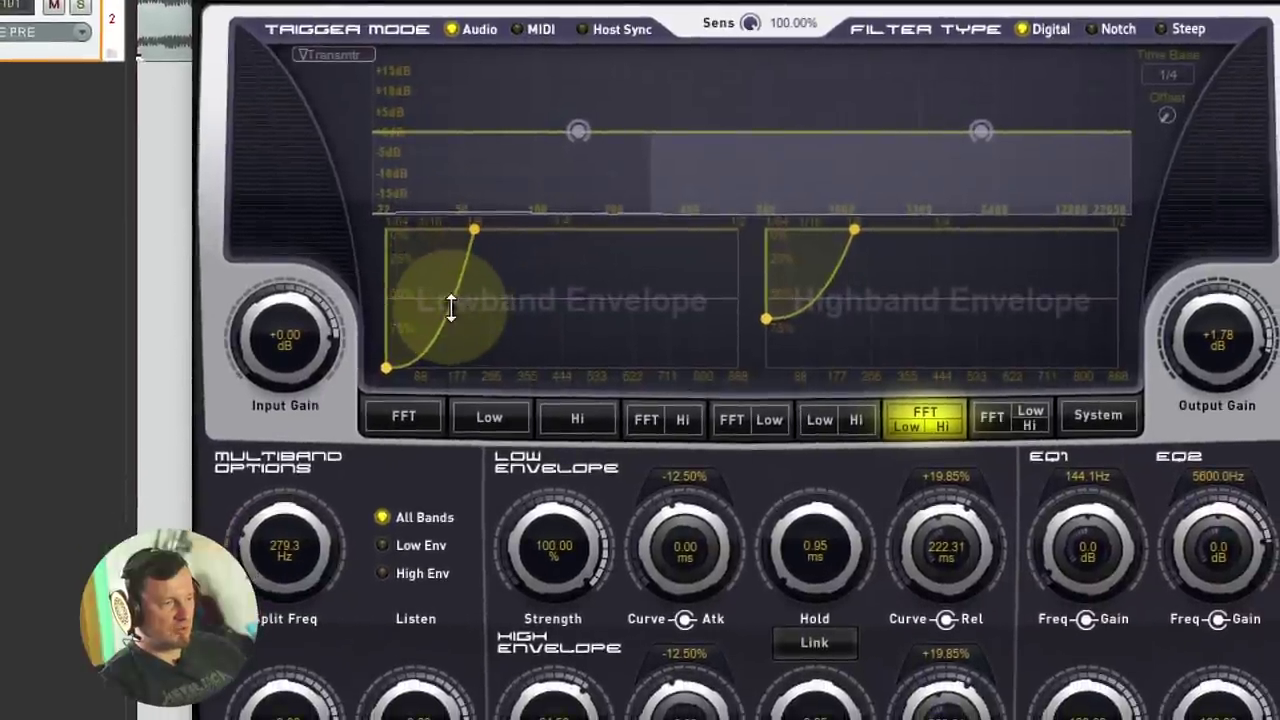
Step: Set the lowband envelope's release curve to +39.85% and reshape the highband envelope's release curve in MBS
drag(451, 308, 448, 335)
click(820, 306)
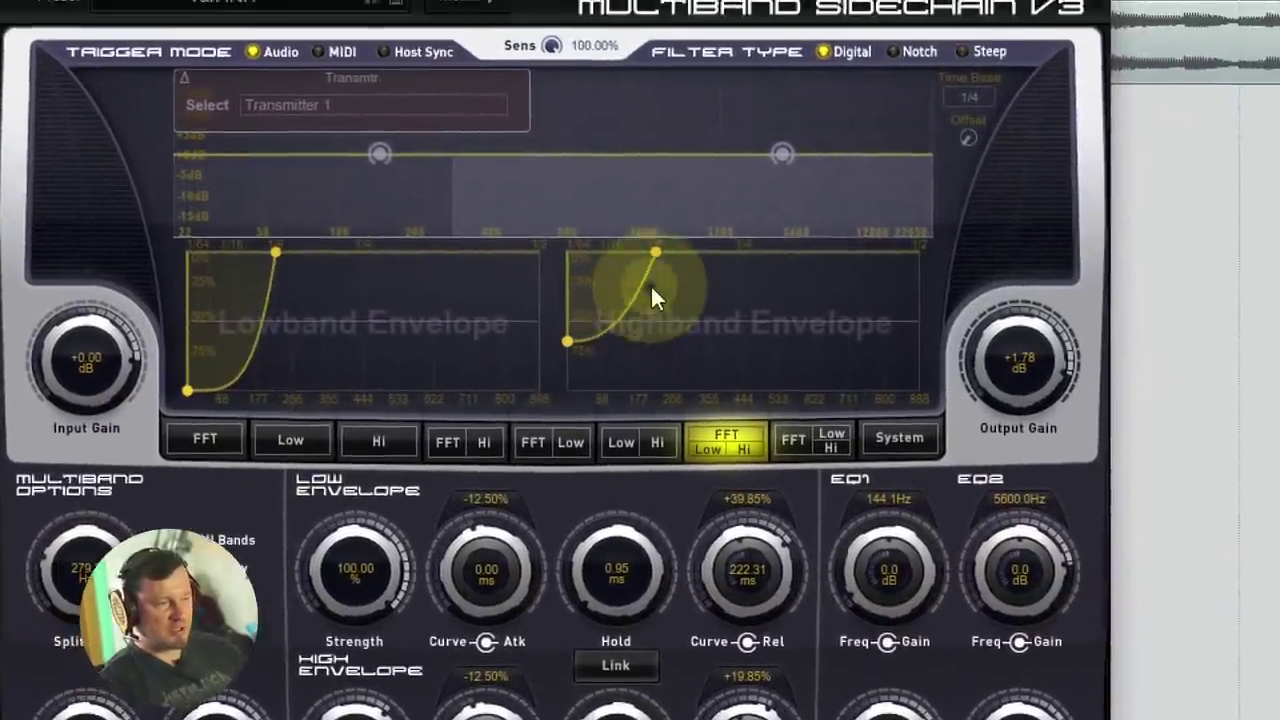
drag(652, 290, 656, 319)
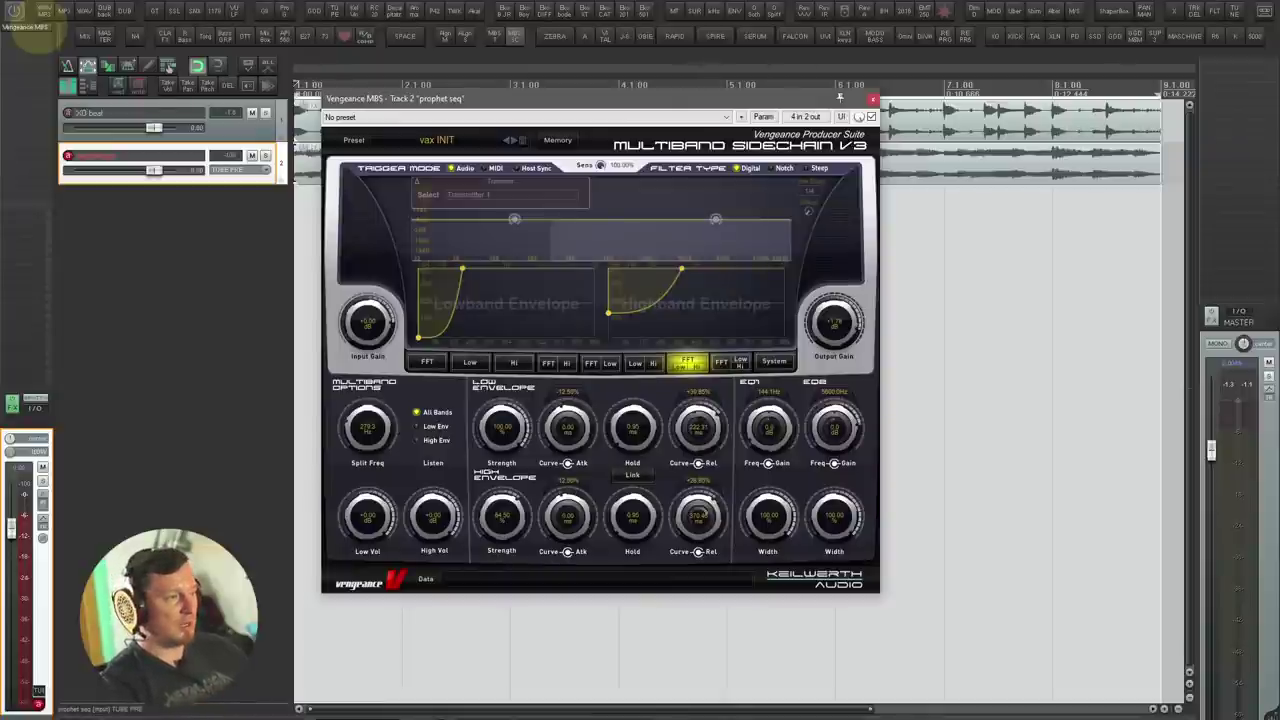
Step: Remove Vengeance MBS from the prophet seq track, and the VPS Transmitter and the send to prophet seq from the XO beat track
click(39, 27)
click(179, 112)
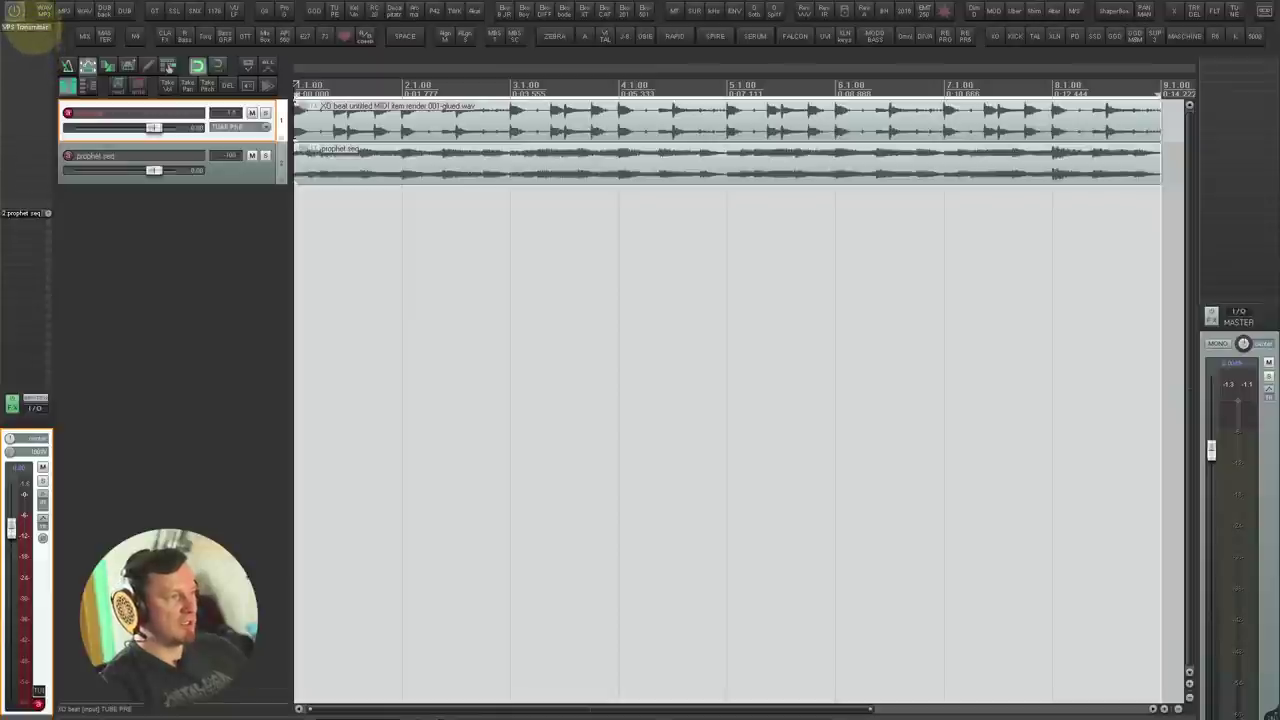
alt+click(34, 27)
alt+click(31, 212)
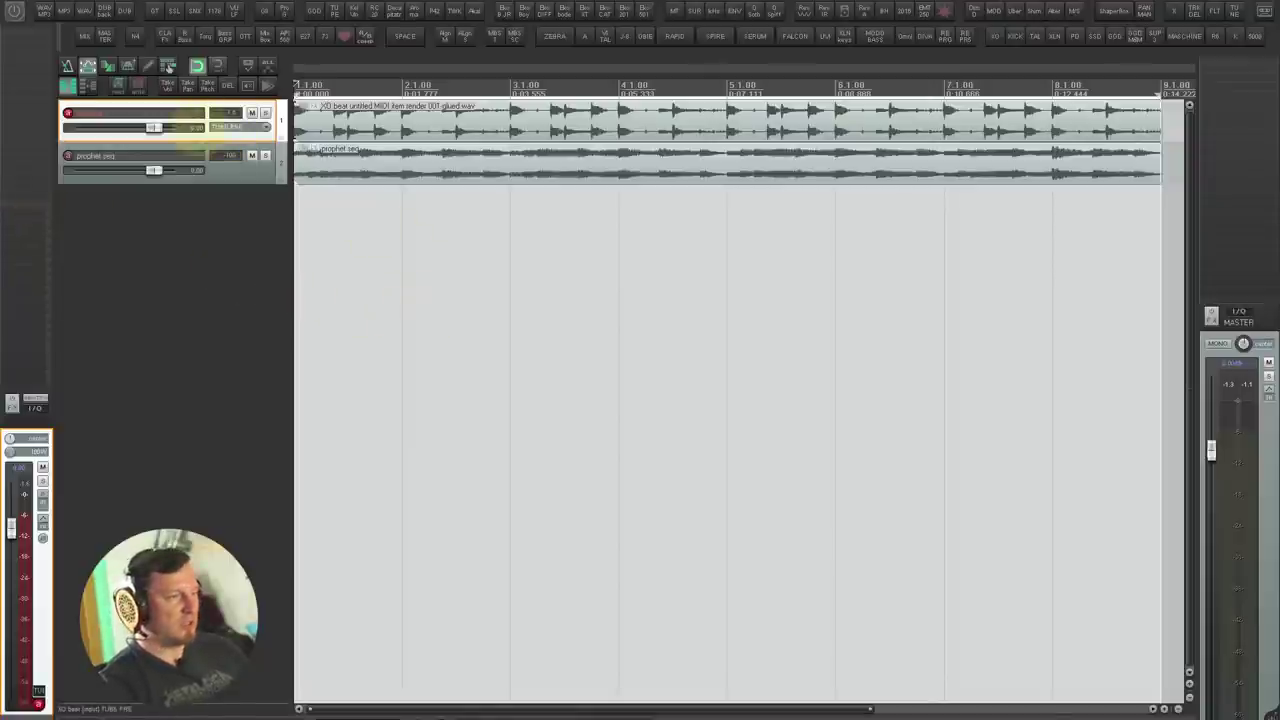
Step: Add the Auto-Tune EFX plugin to the prophet seq track
click(185, 160)
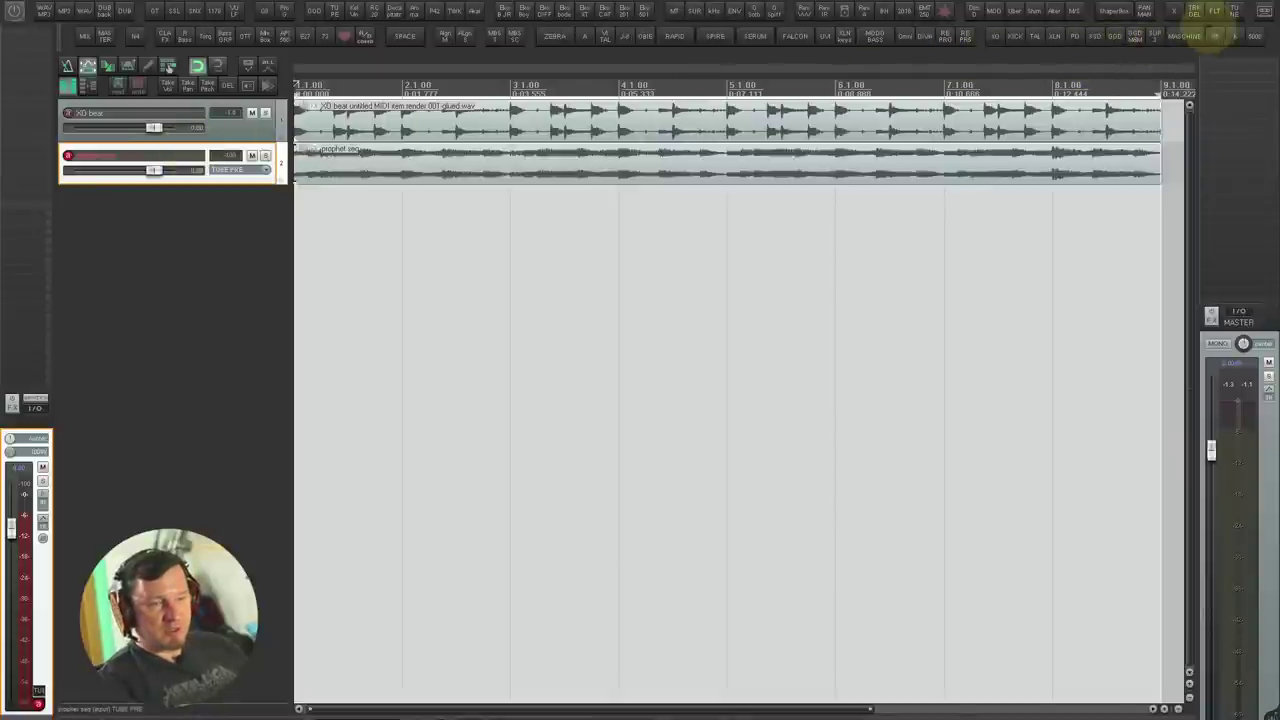
click(1236, 12)
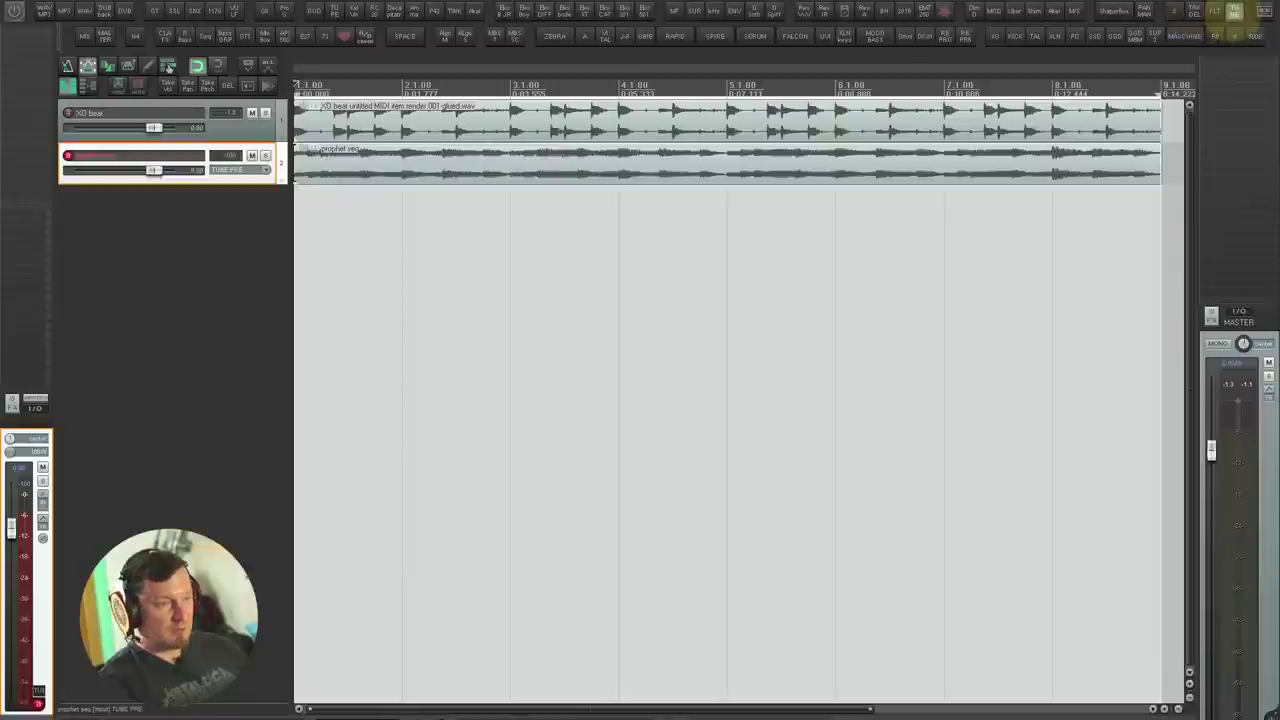
drag(237, 6, 506, 116)
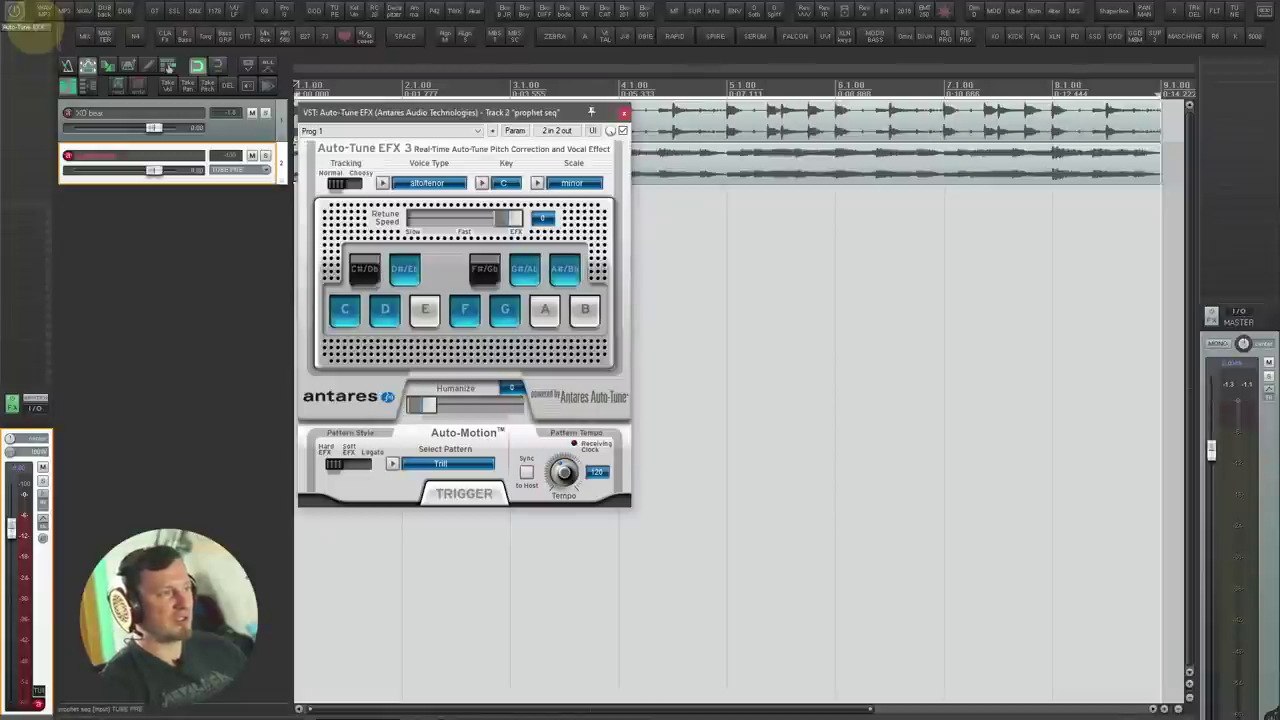
Step: Replace Auto-Tune EFX with Kirchhoff EQ on the prophet seq track
alt+click(36, 27)
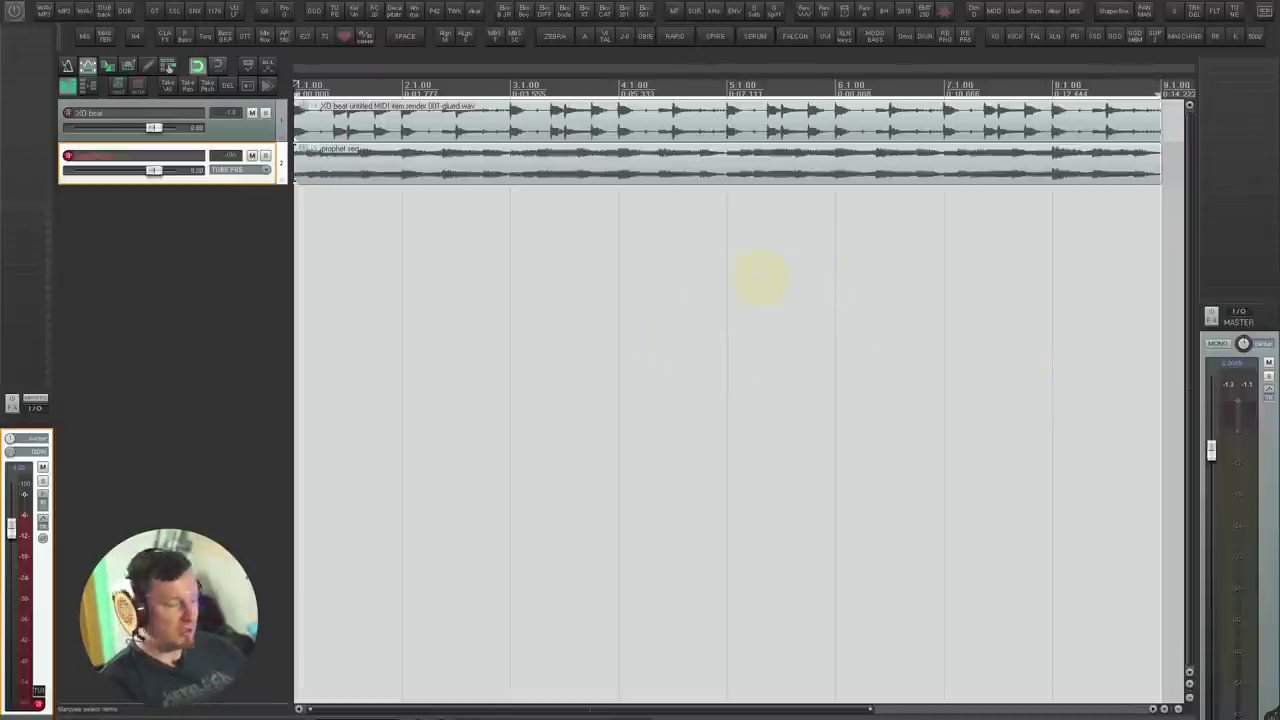
key(ctrl+e)
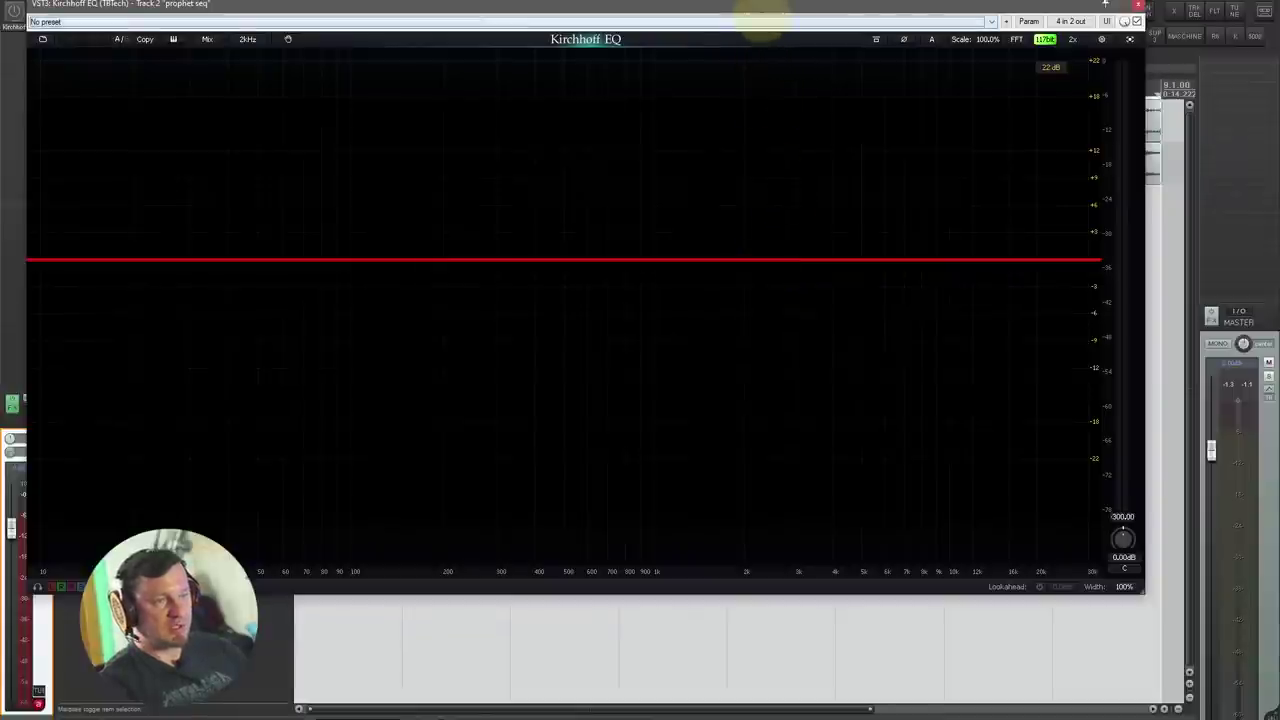
drag(763, 14, 883, 18)
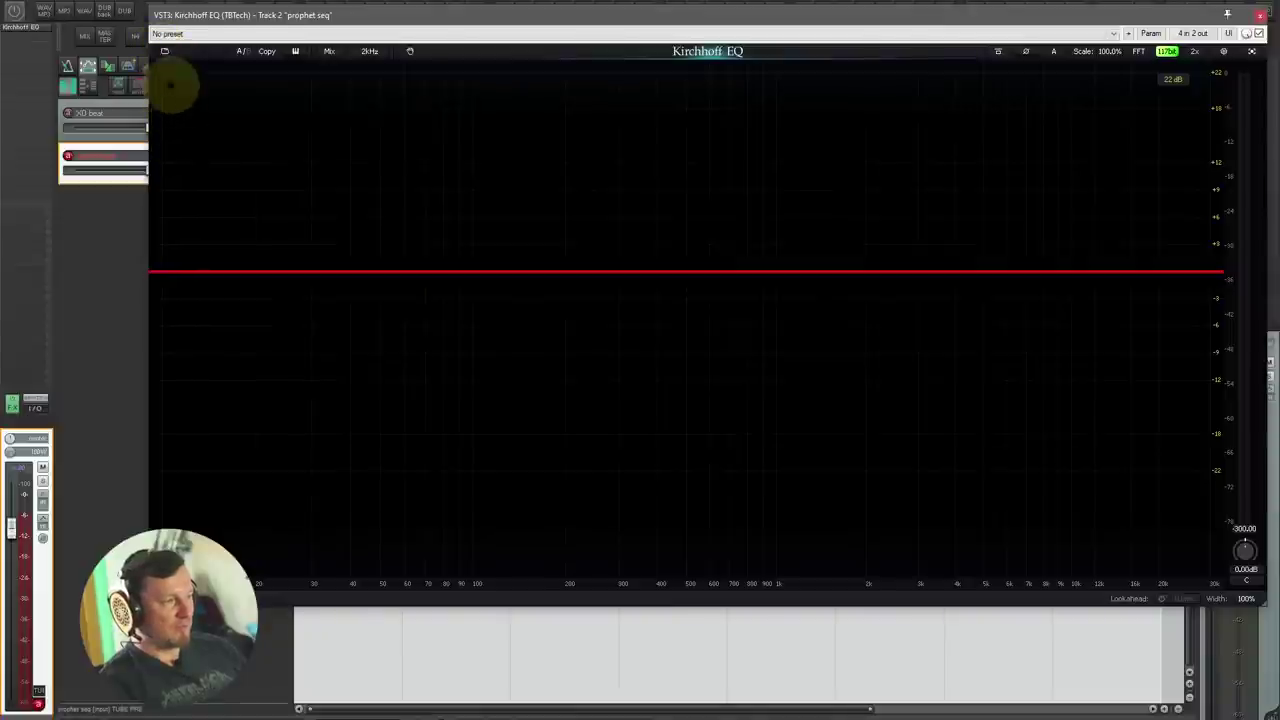
Step: View the Kirchhoff EQ credits and version page, and close the plugin window
click(164, 51)
click(168, 169)
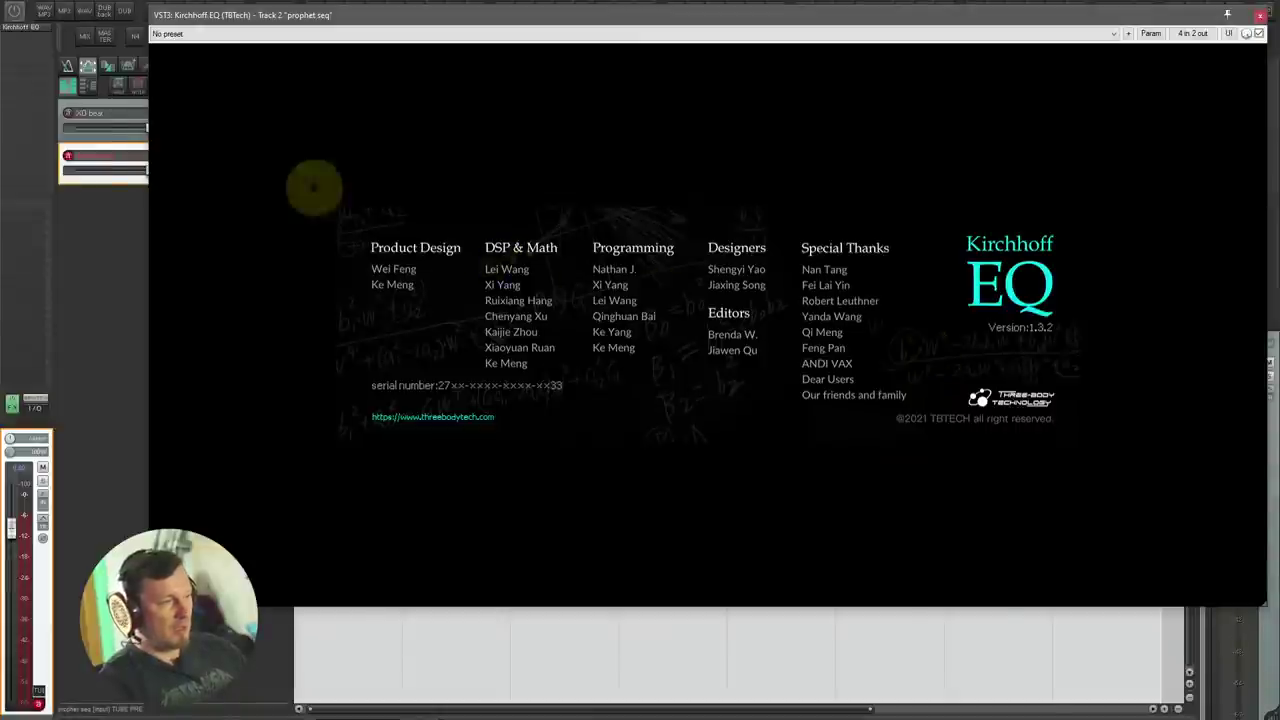
key(Escape)
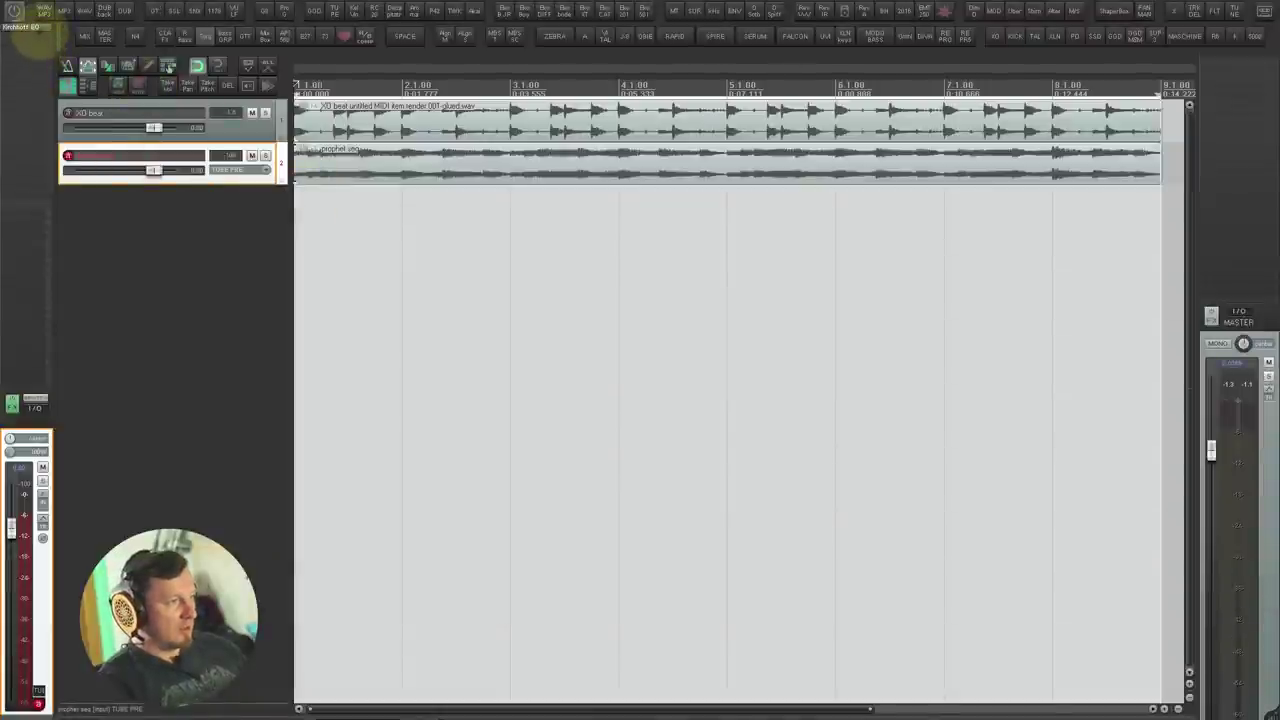
Step: Replace Kirchhoff EQ with Multipass on the prophet seq track and view the effects available for its lowest band
alt+click(38, 27)
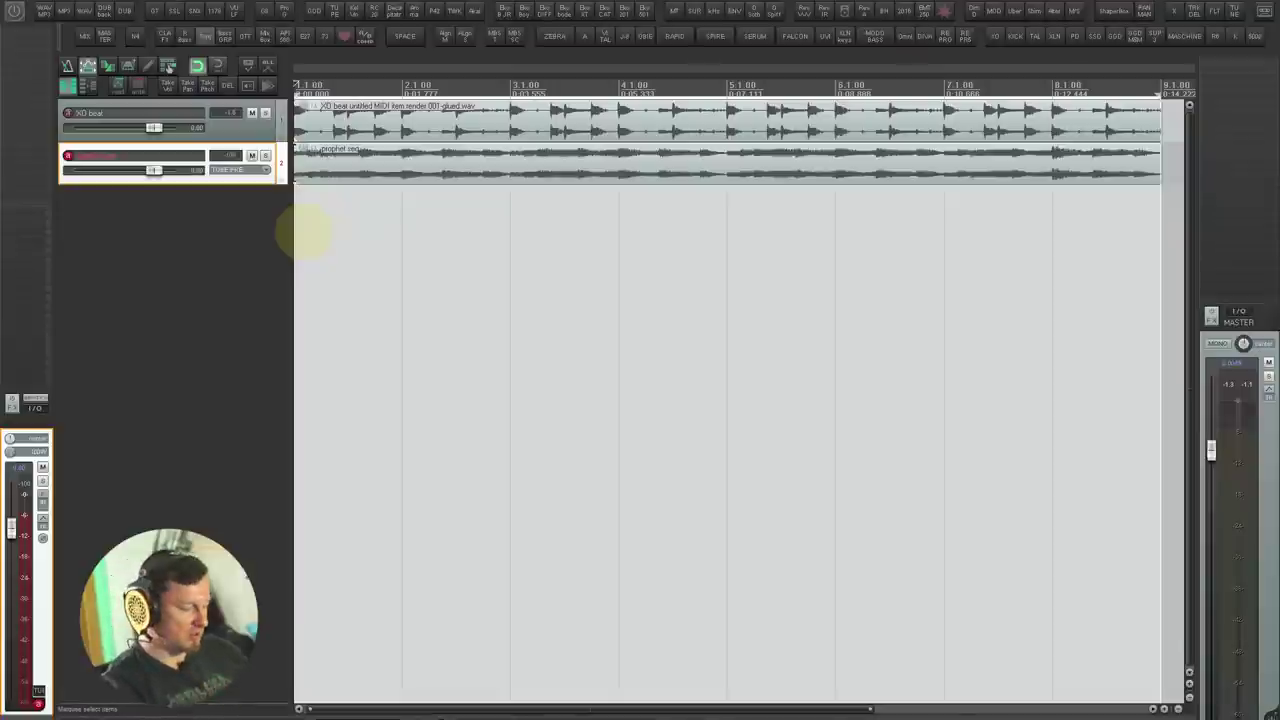
key(m)
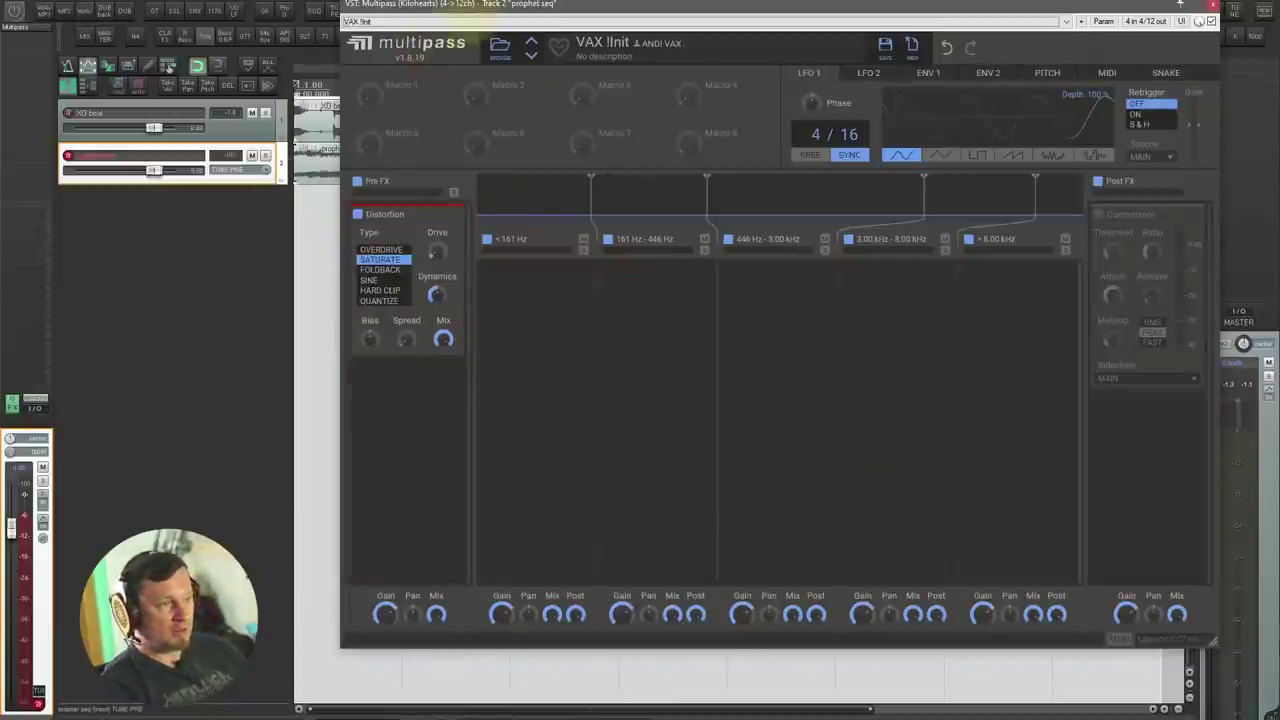
drag(445, 5, 432, 55)
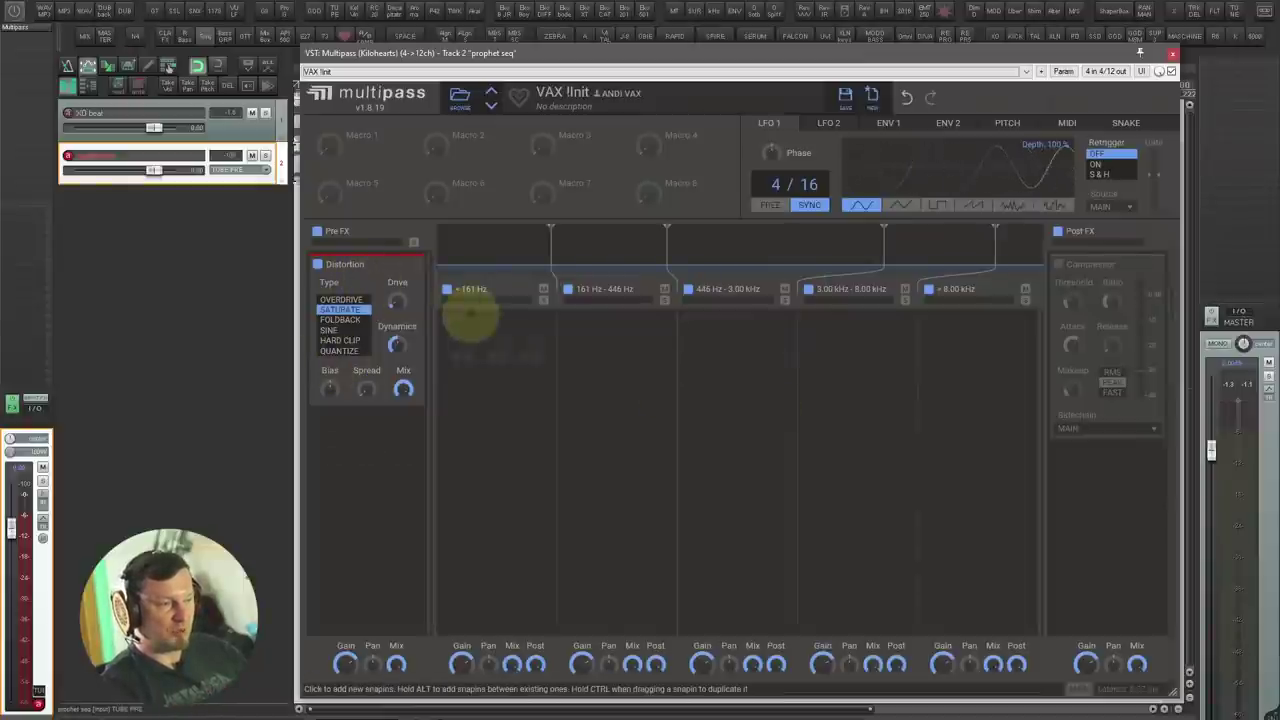
click(468, 316)
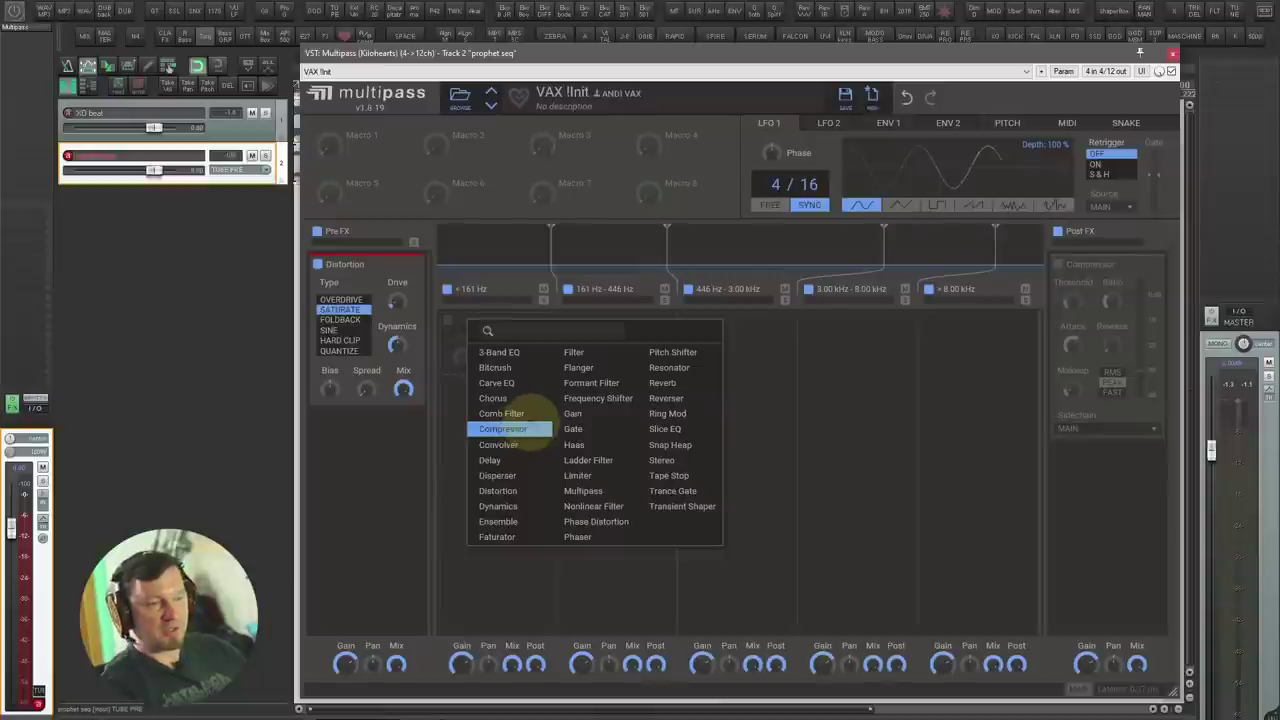
click(820, 395)
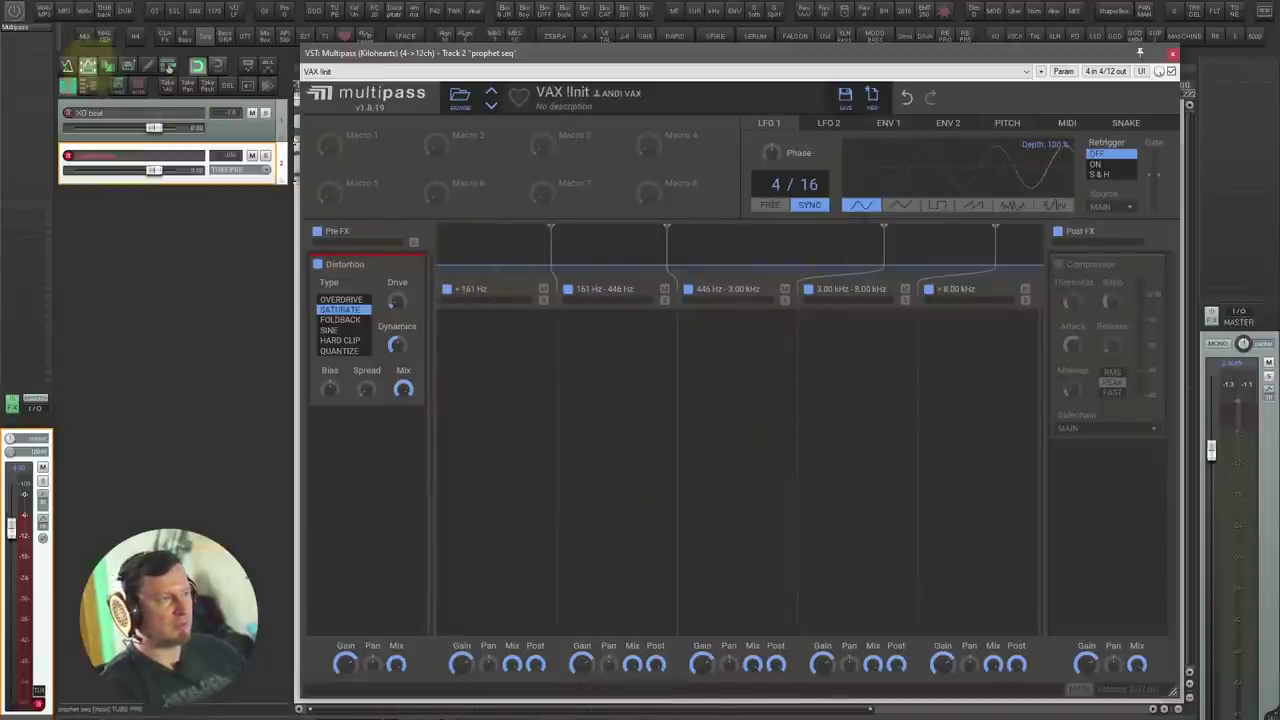
Step: Replace Multipass with smart:EQ 3 on the prophet seq track, view its settings page, and close the plugin window
click(19, 13)
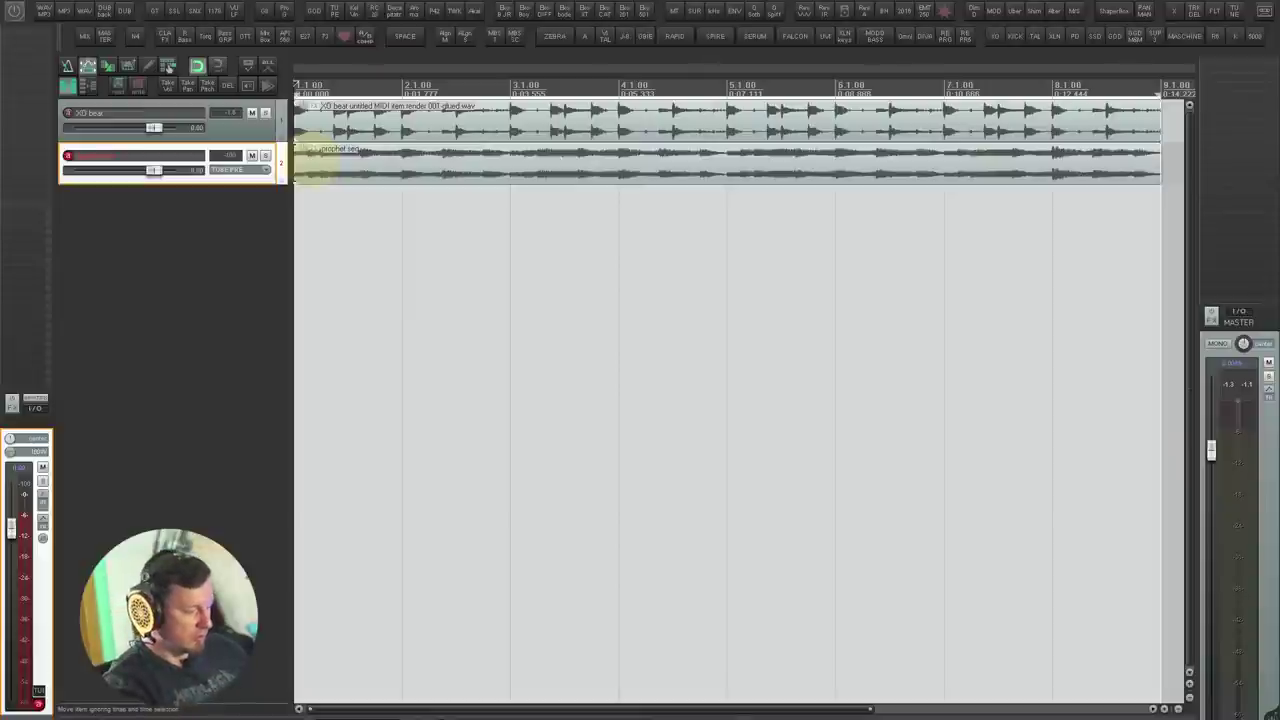
key(e)
drag(813, 6, 776, 102)
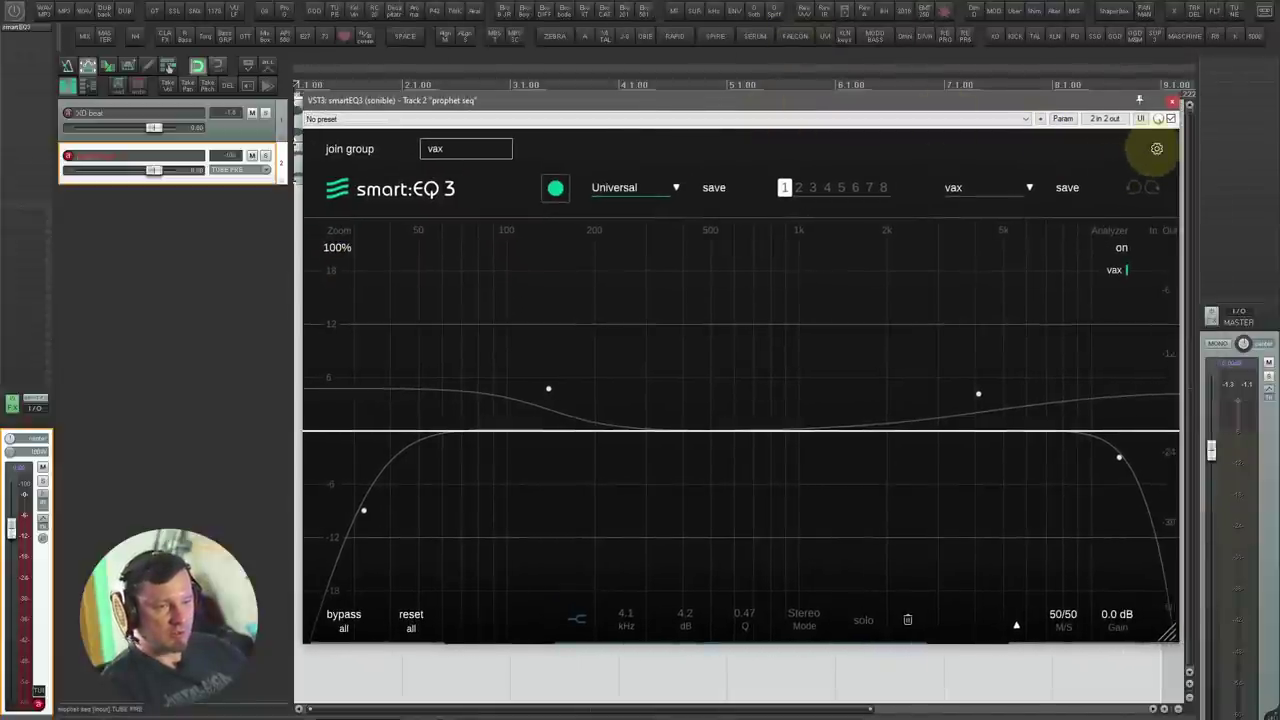
click(1156, 148)
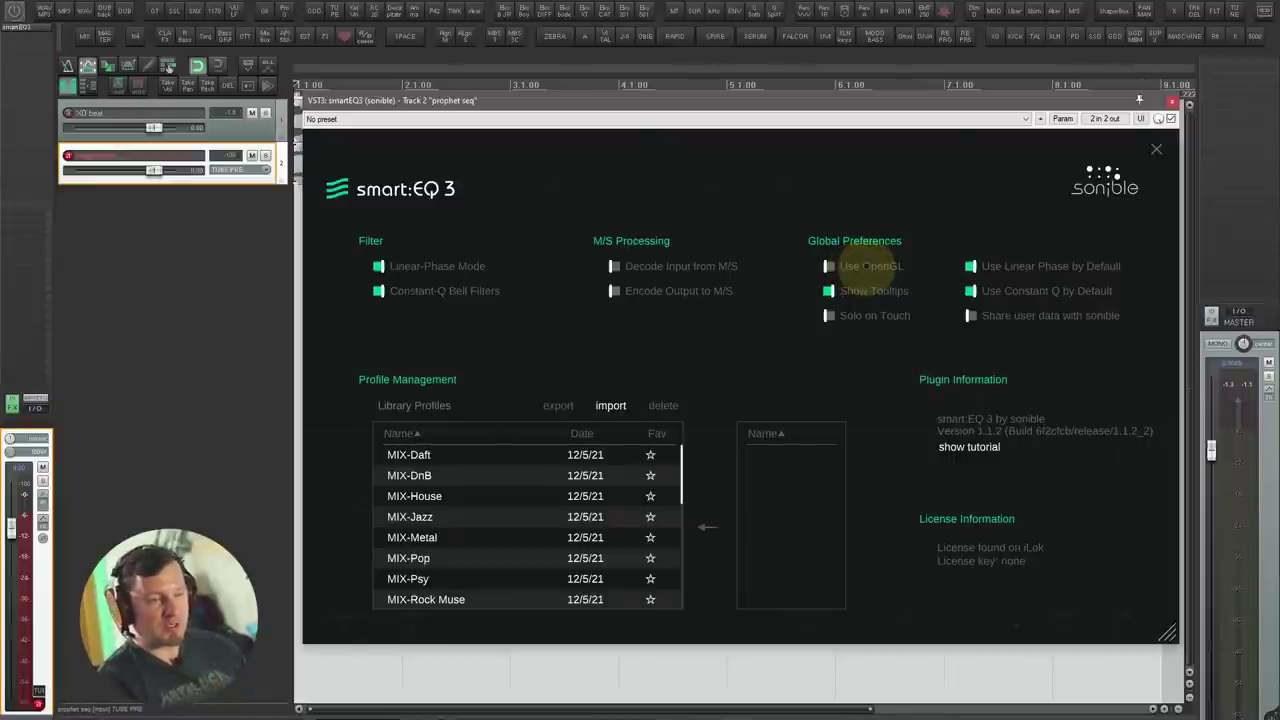
key(Escape)
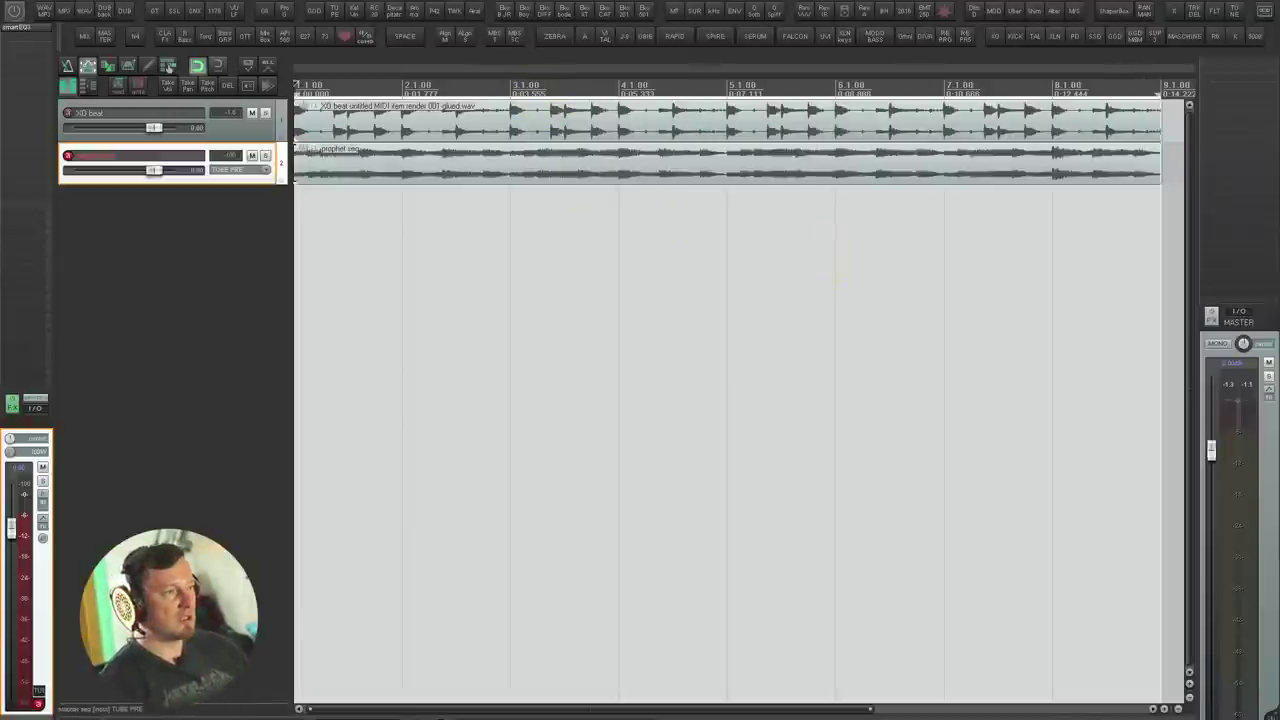
click(168, 67)
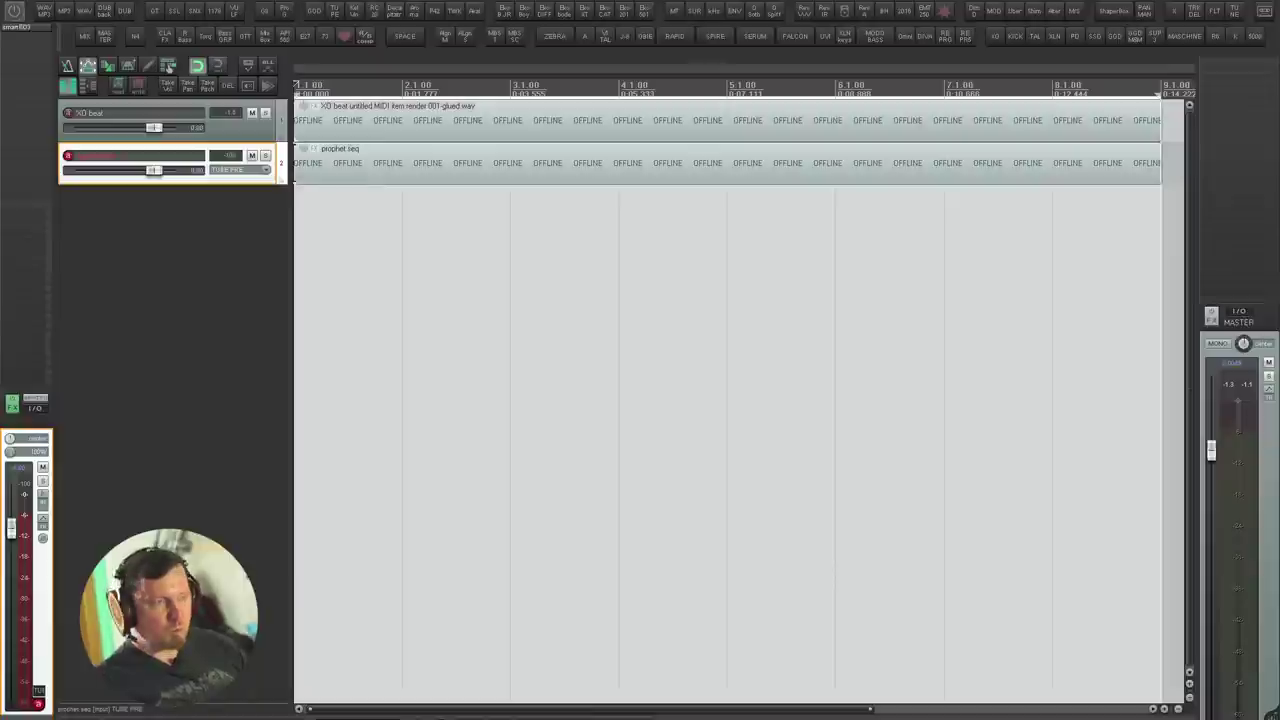
click(551, 417)
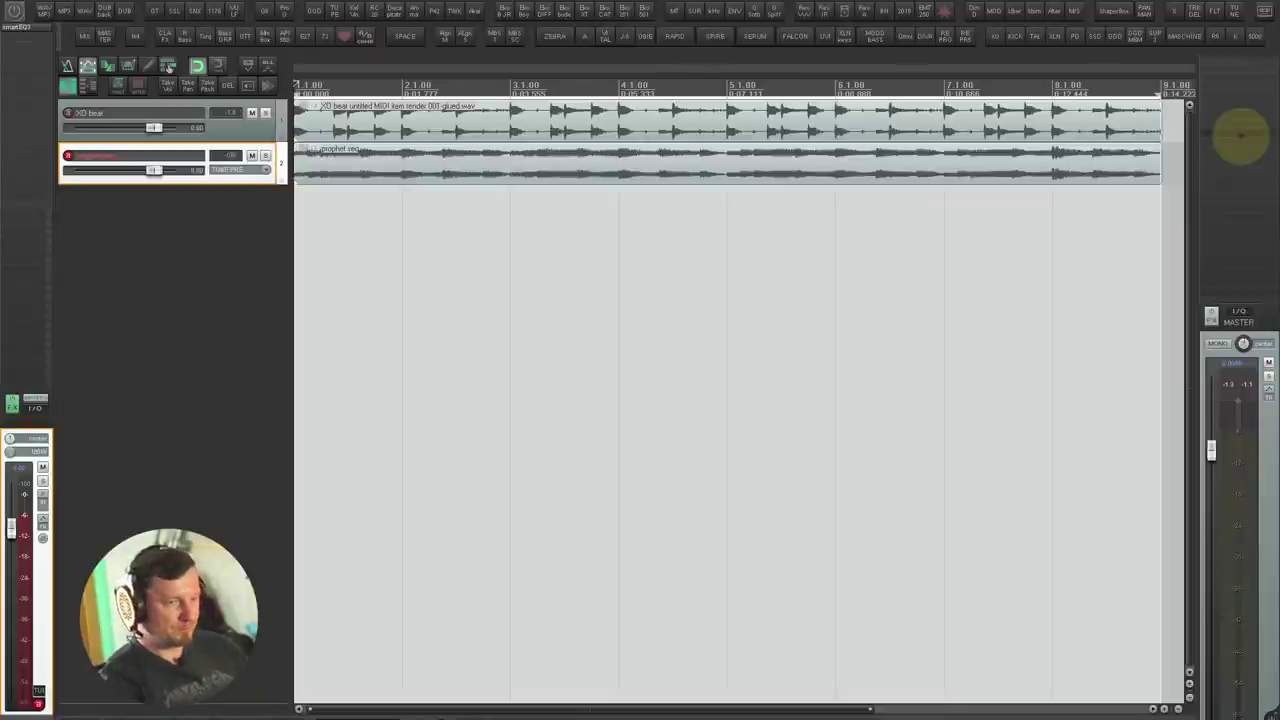
Step: Search the plugins for "33" and add TR5 TEAC A-3340S to the master track
click(1241, 136)
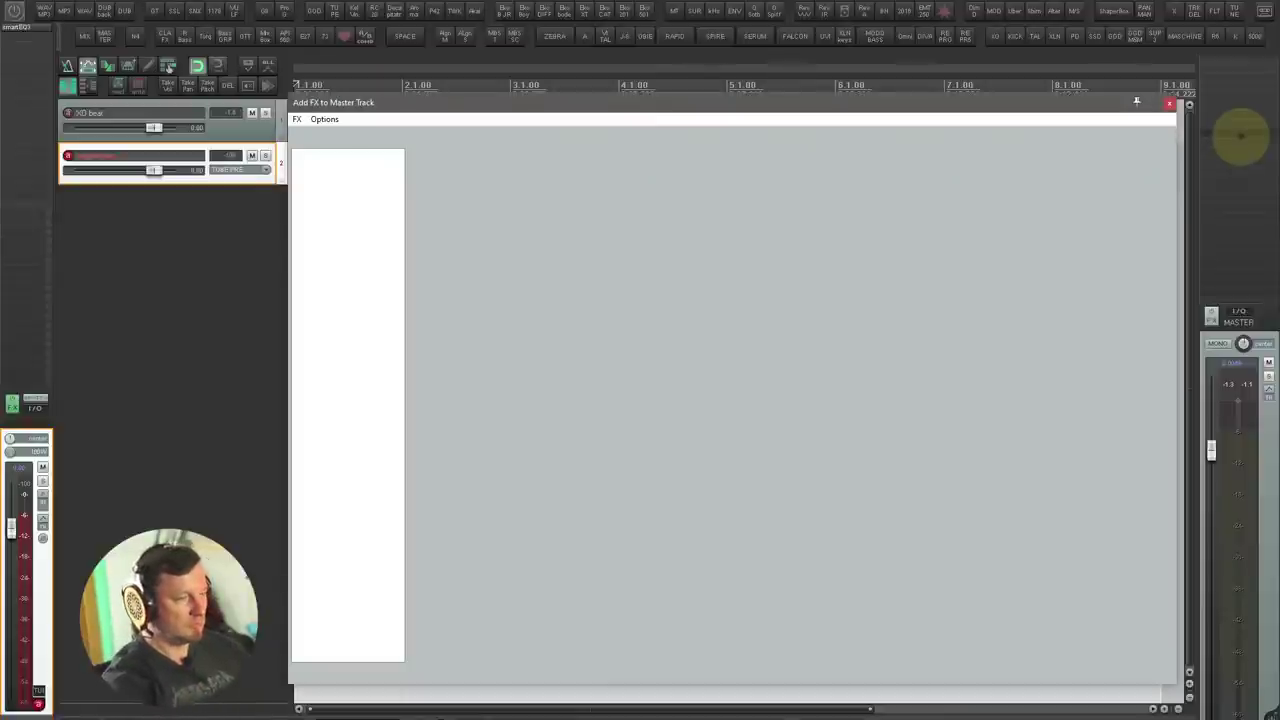
text(tac)
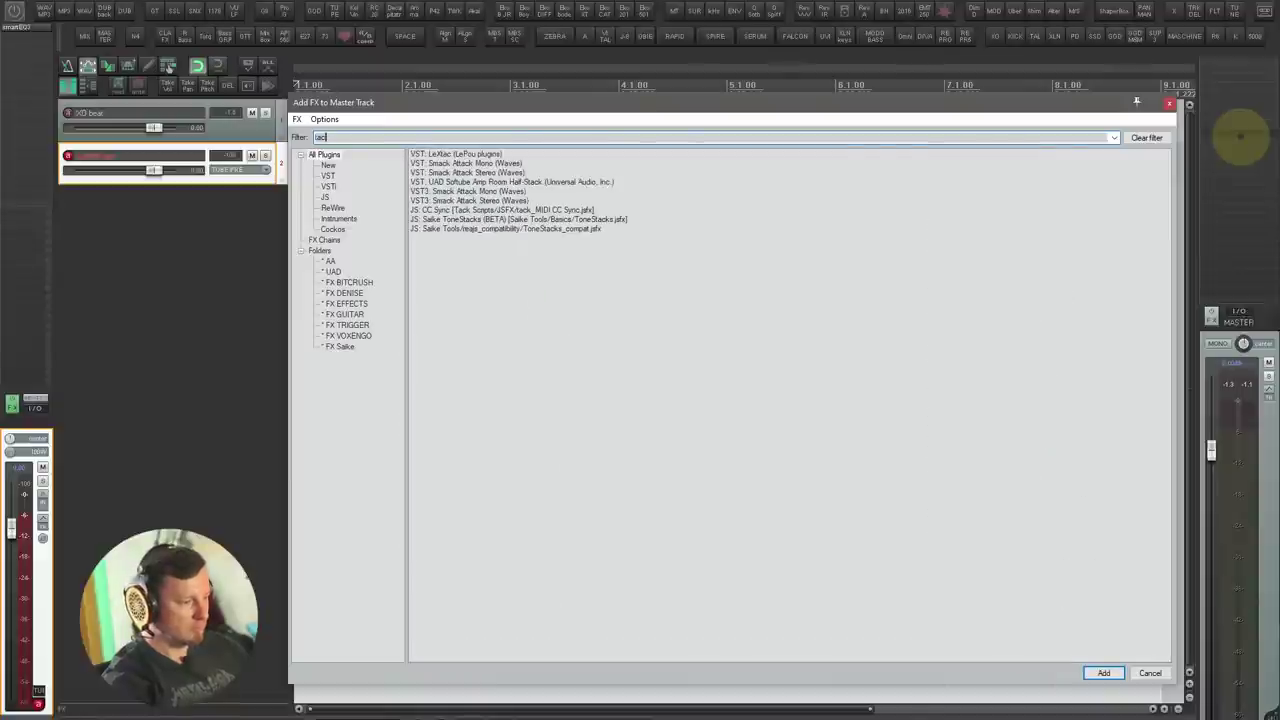
key(BackSpace)
key(BackSpace)
key(BackSpace)
text(33)
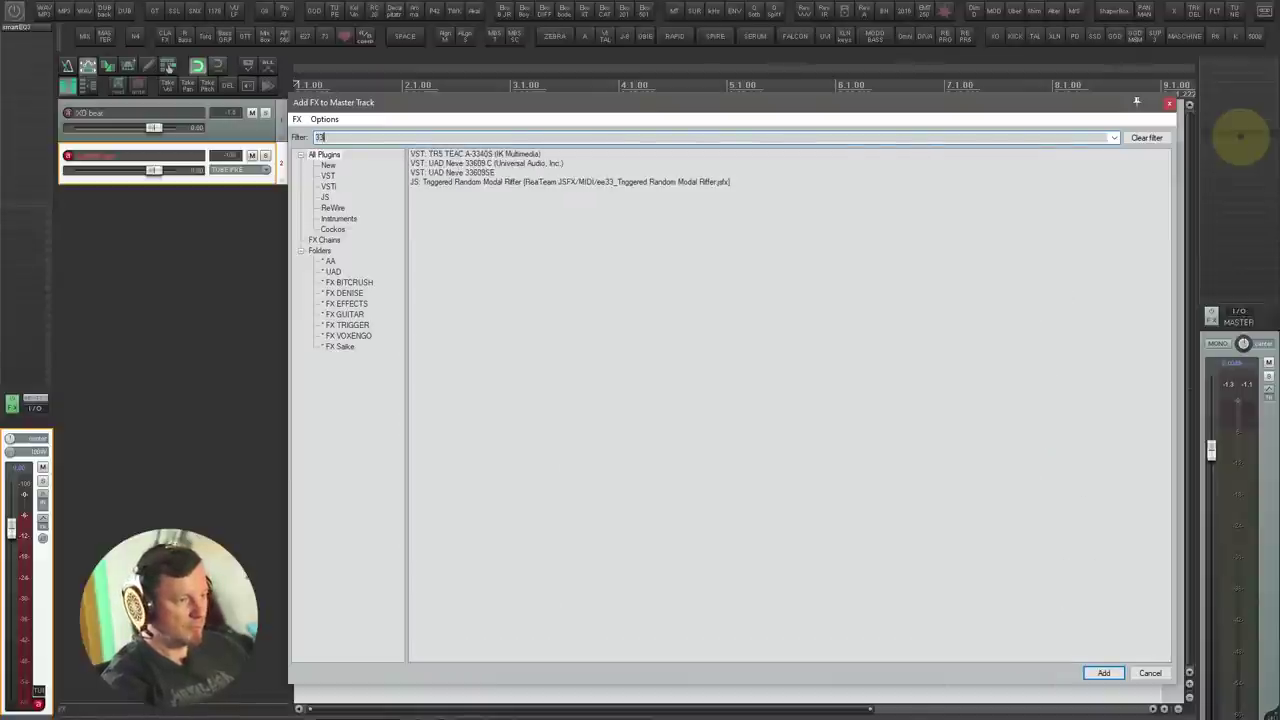
key(Down)
key(Return)
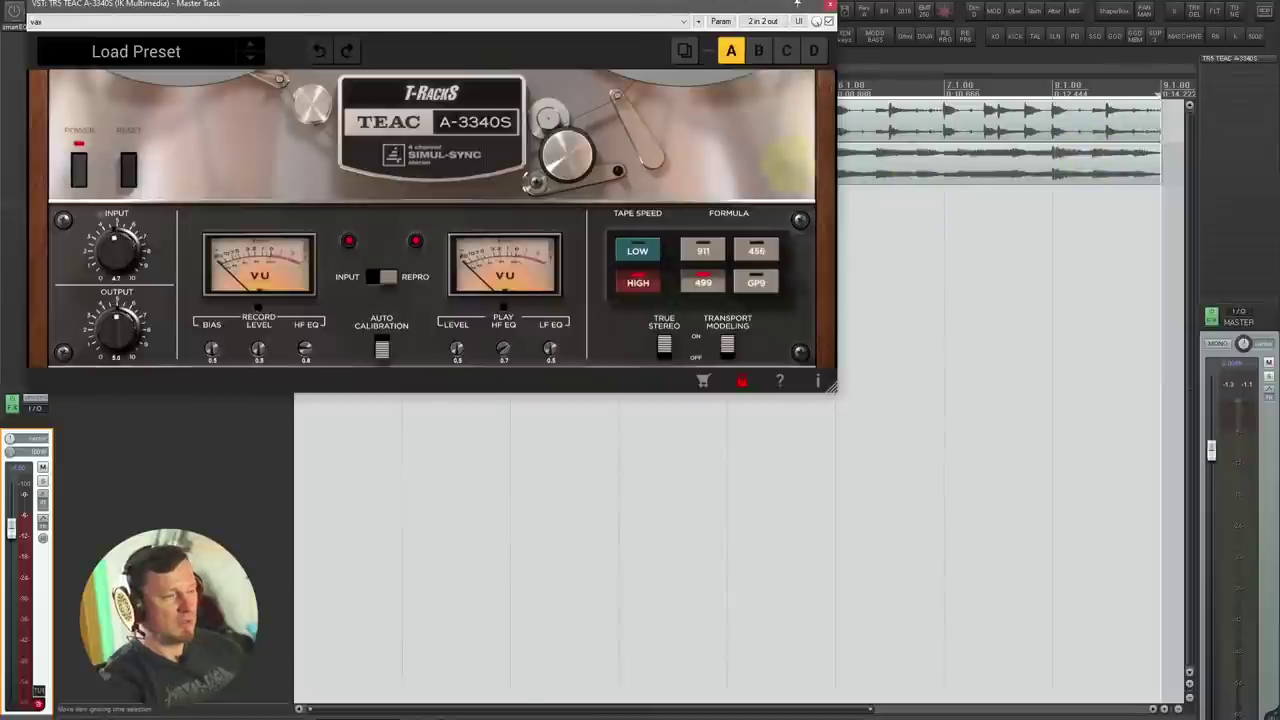
drag(692, 5, 1005, 129)
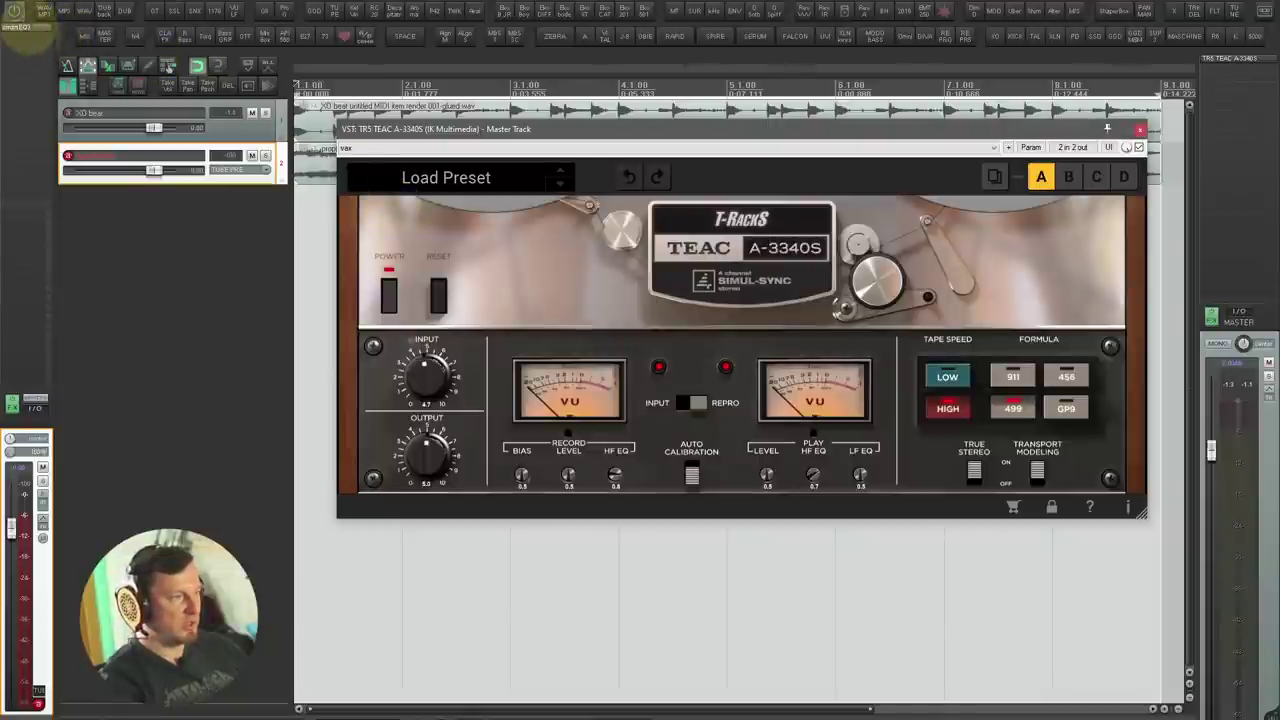
Step: Remove smart:EQ 3 from the prophet seq track and play the project through the TEAC tape plugin
alt+click(28, 27)
click(523, 128)
key(space)
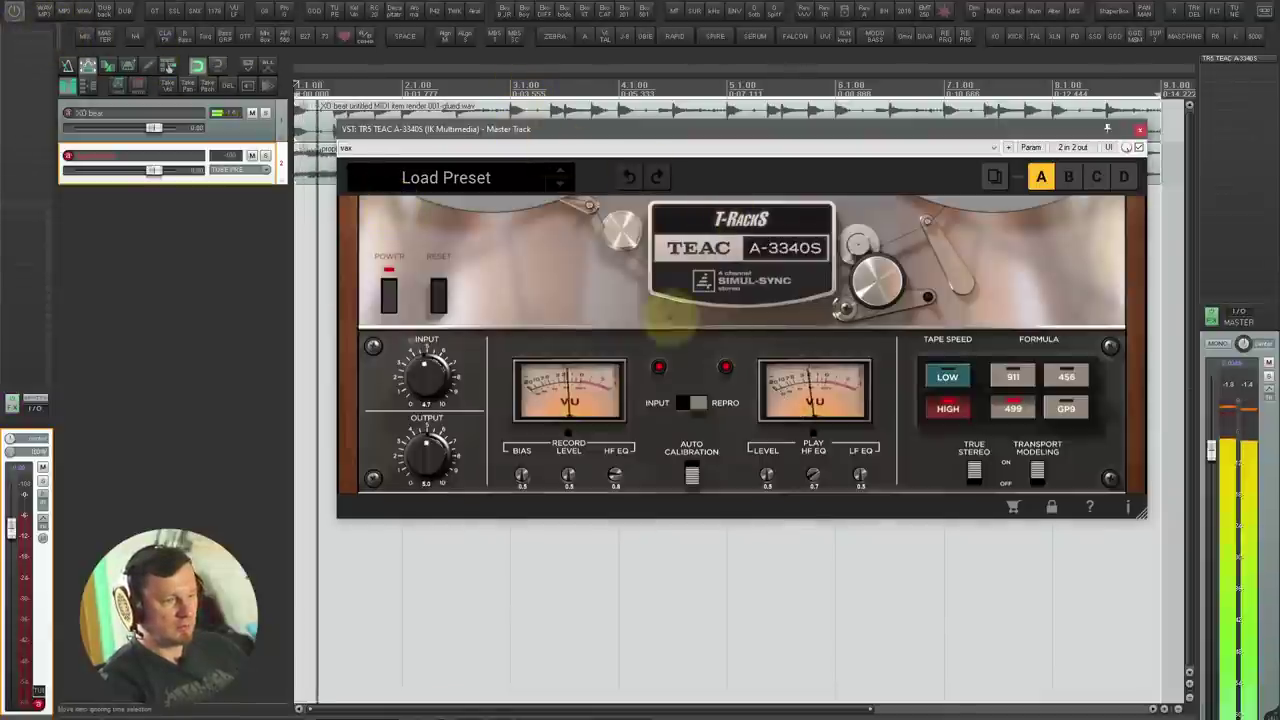
Step: Set the TEAC tape speed to low, adjust the record EQ and level, raise the input and slightly lower the output
click(949, 378)
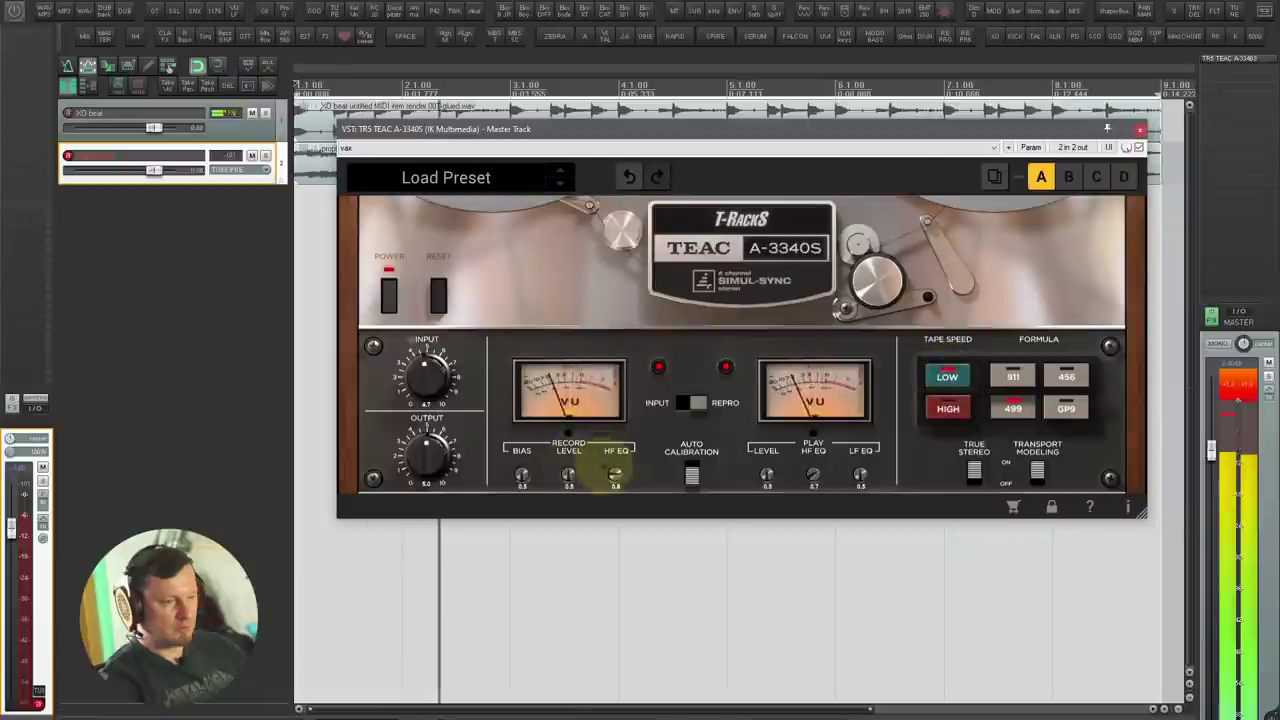
drag(615, 476, 529, 467)
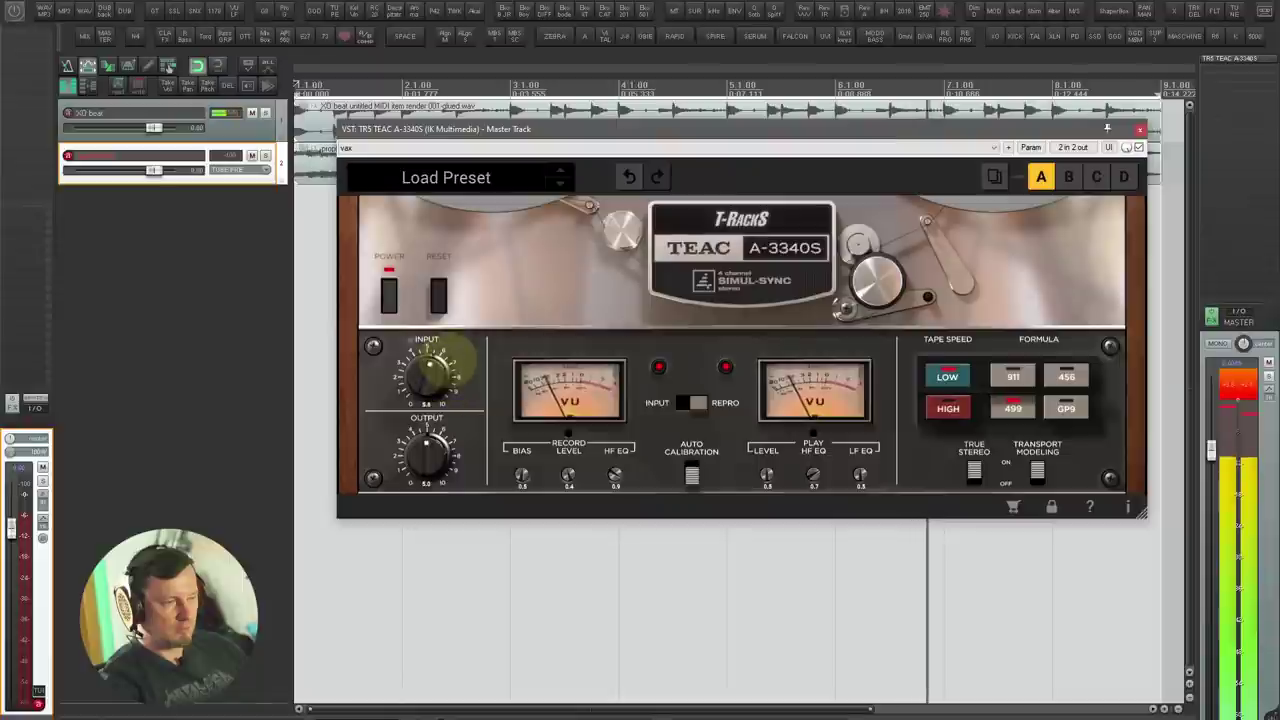
drag(434, 366, 453, 346)
drag(426, 445, 434, 451)
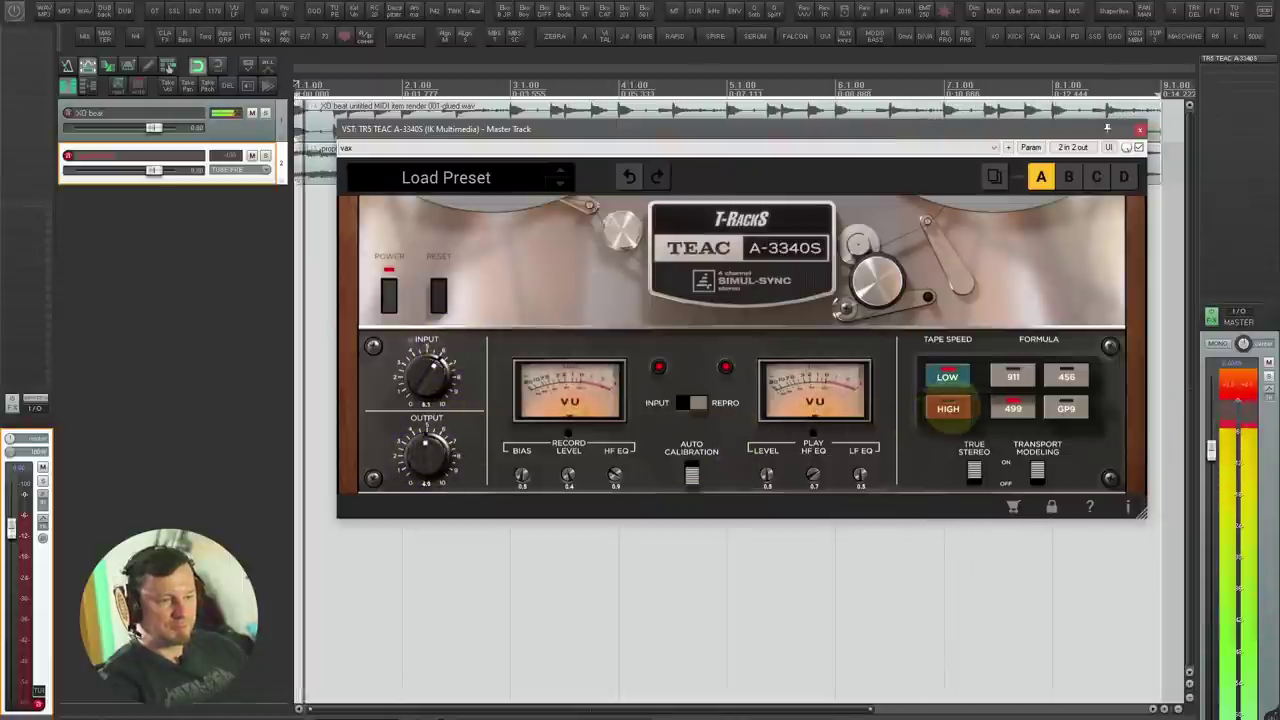
Step: Compare the high tape speed and other tape formulas during playback, settle on low speed with formula 911, and stop playback
click(948, 406)
click(1010, 380)
click(1066, 377)
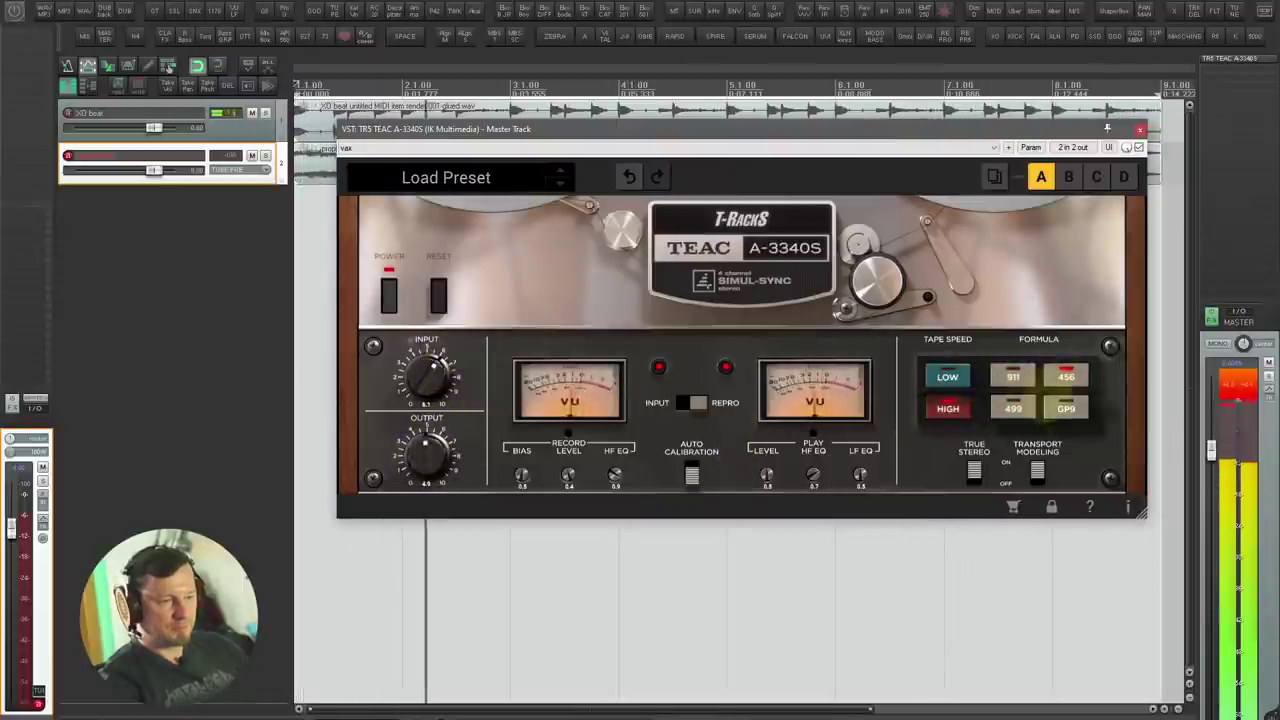
click(947, 377)
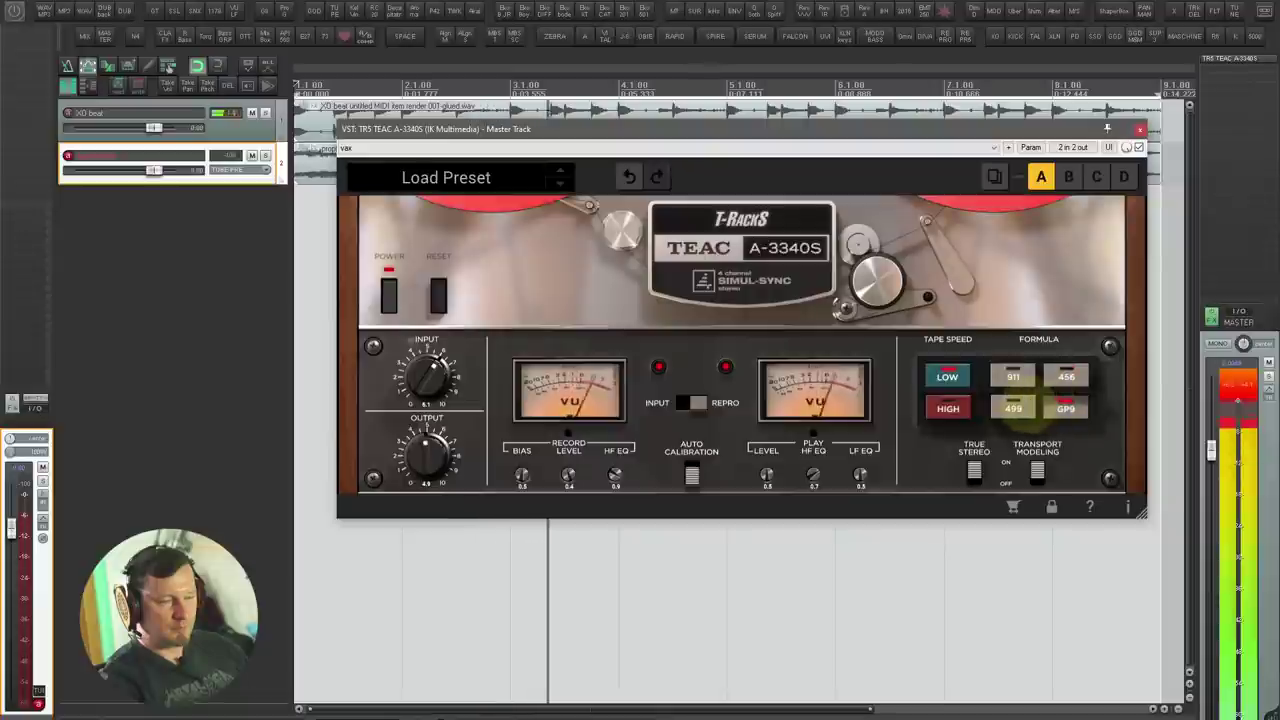
click(1012, 378)
key(space)
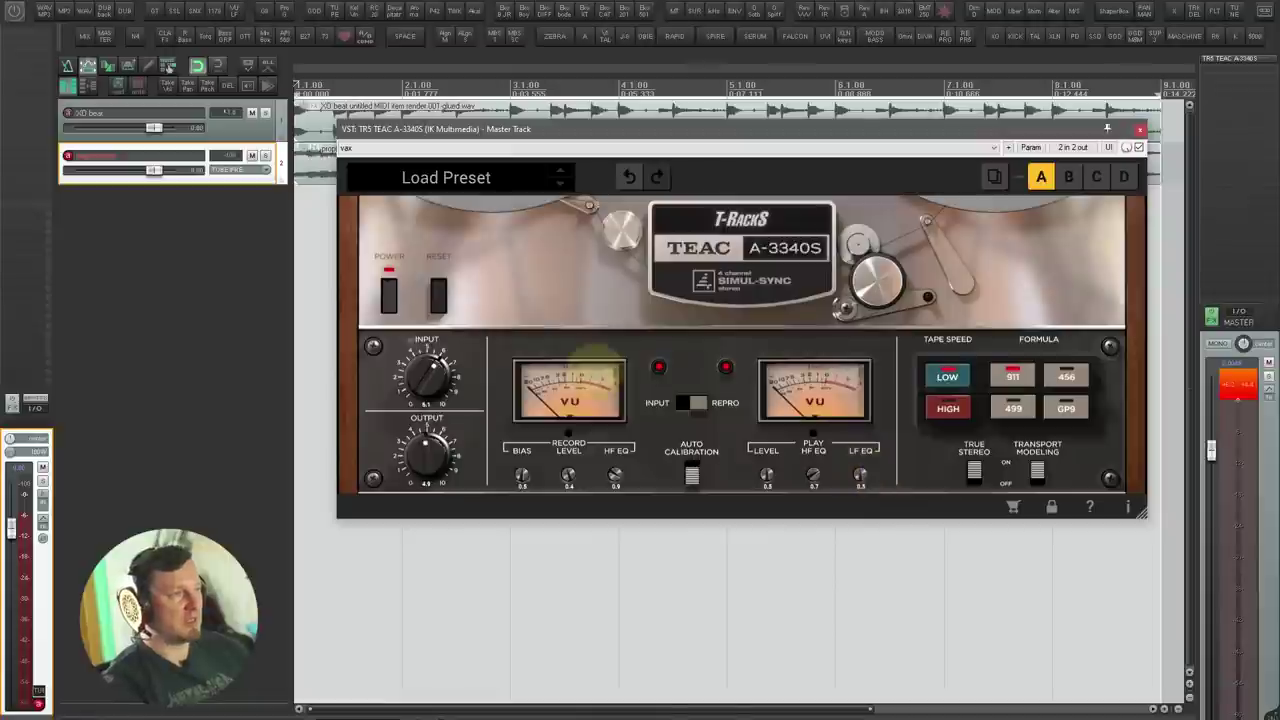
Step: Remove the TEAC tape plugin from the master track and add Stardust 201 Tape Echo to the prophet seq track
click(1140, 130)
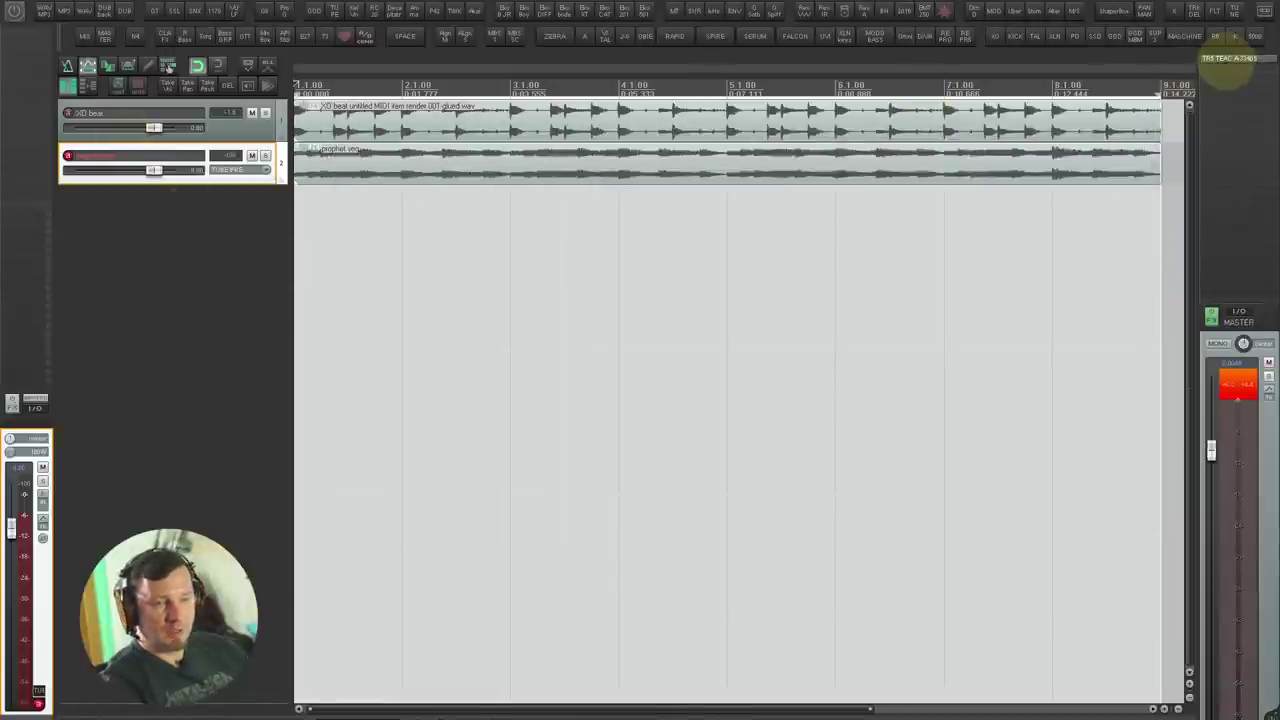
alt+click(1223, 58)
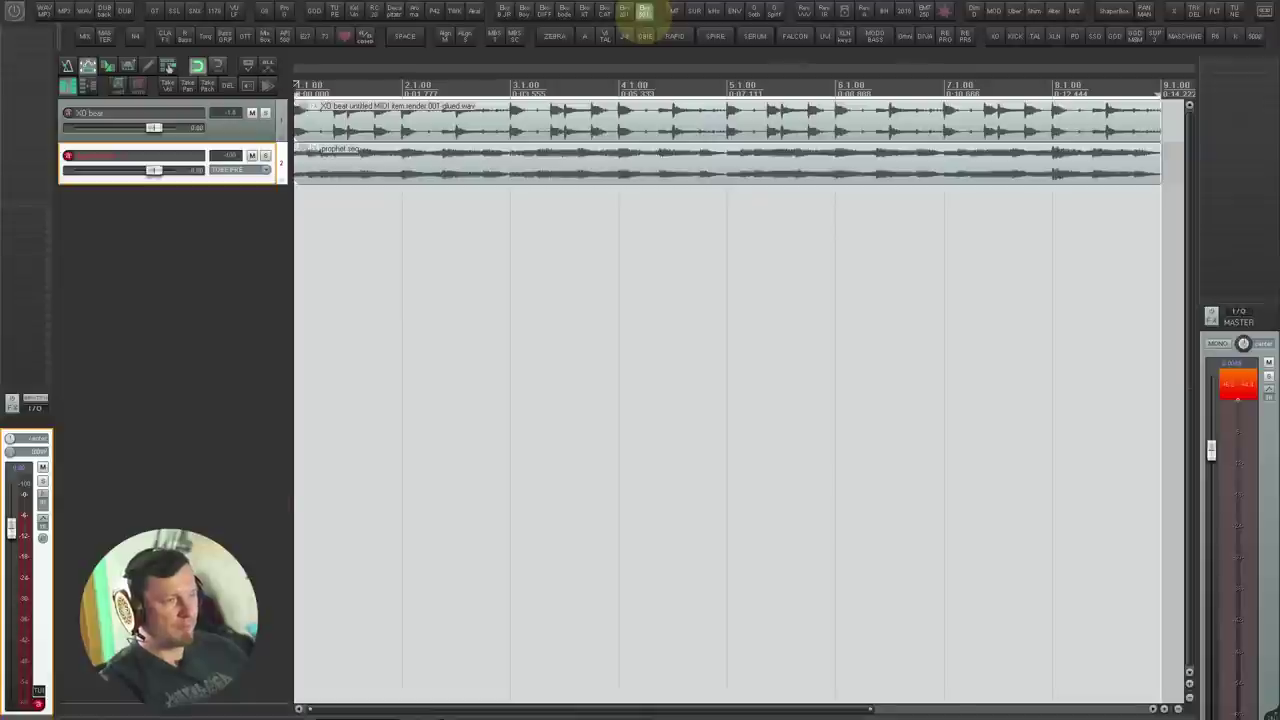
click(642, 10)
drag(619, 77, 888, 119)
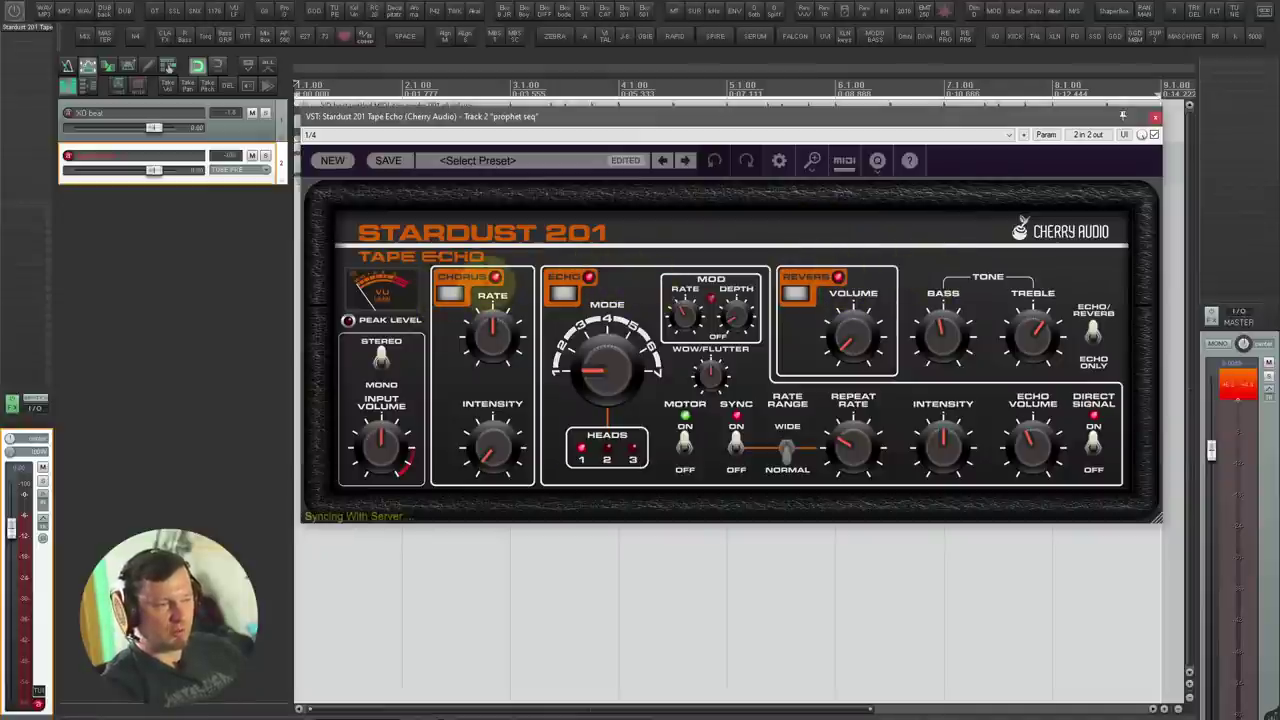
Step: Solo the prophet seq track, play it, and raise the tape echo's chorus intensity and reverb volume
click(265, 156)
key(space)
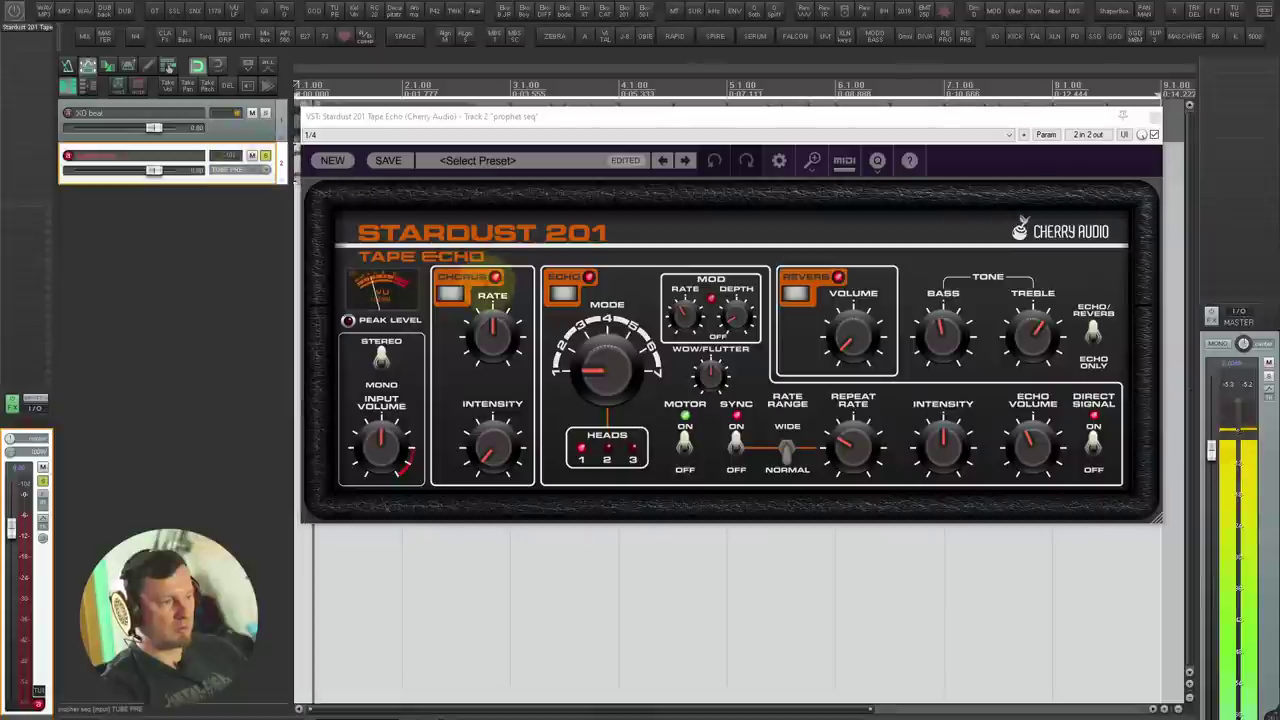
drag(494, 434, 495, 357)
drag(855, 329, 852, 283)
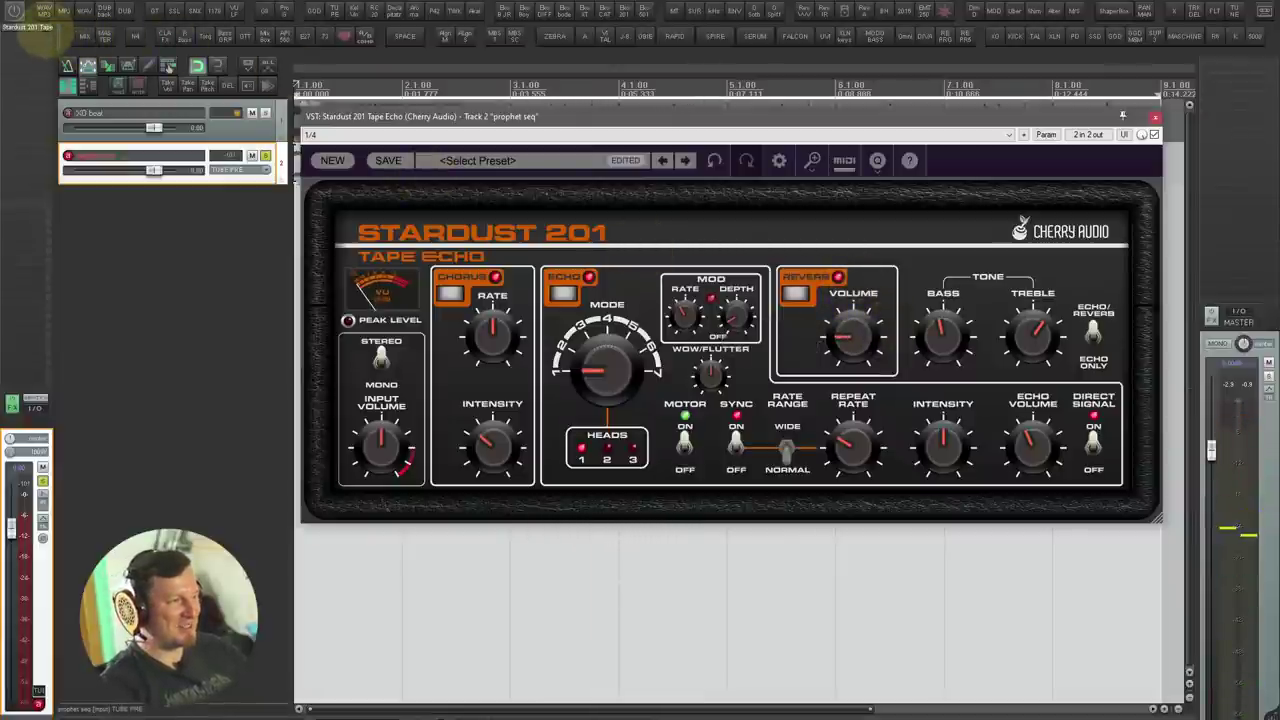
Step: Replace Stardust 201 Tape Echo with God Mode on the prophet seq track and move its window clear of the track controls
alt+click(44, 29)
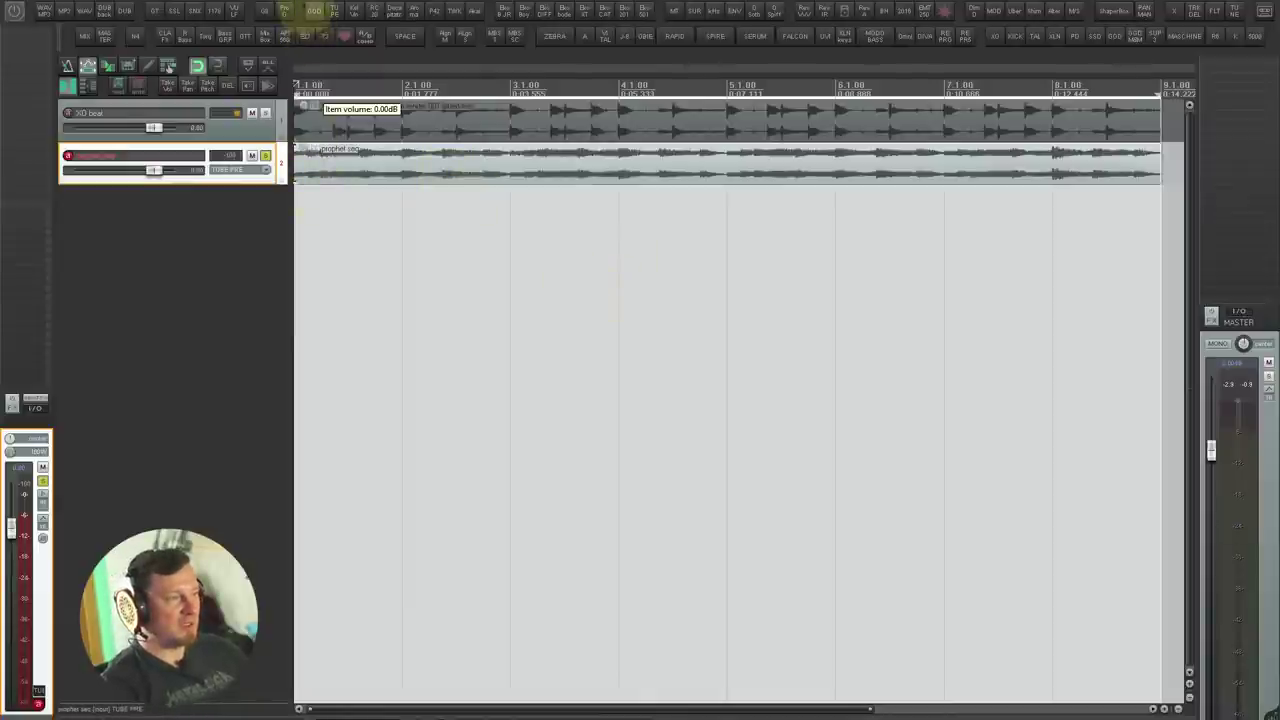
click(314, 11)
drag(470, 6, 765, 120)
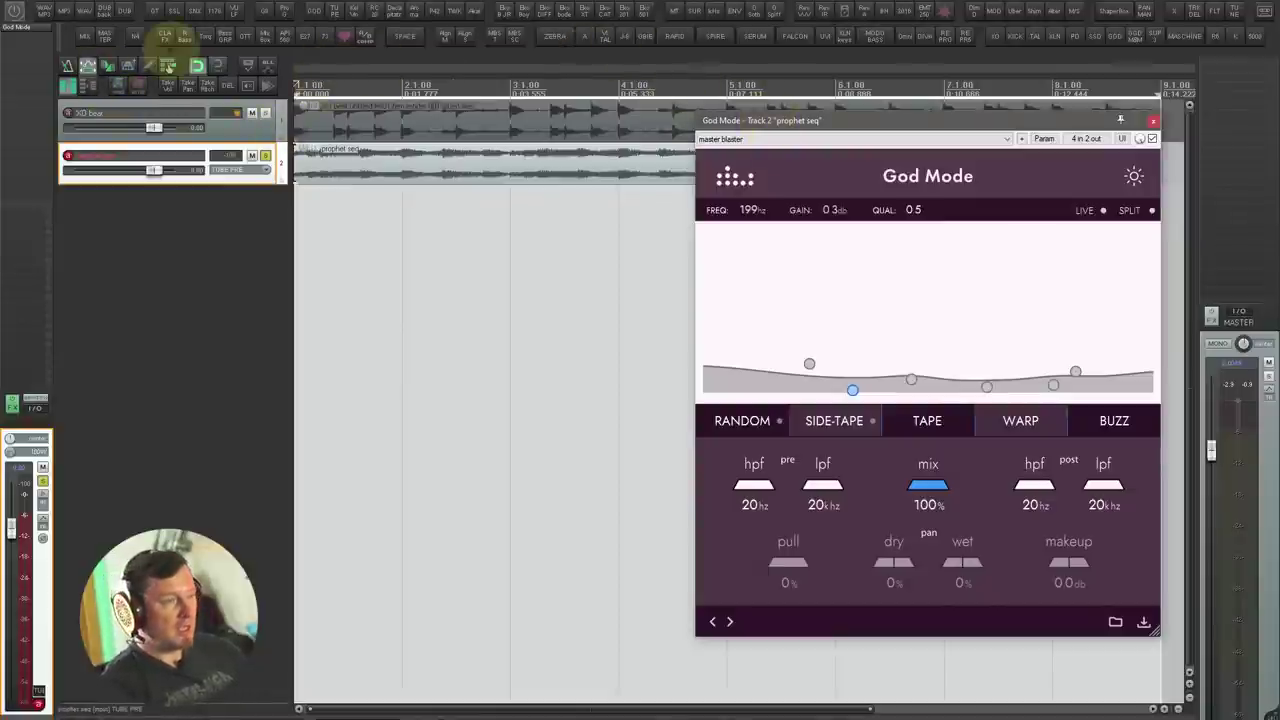
Step: Replace God Mode with Kirchhoff EQ on the prophet seq track and bring its whole window into view
click(18, 18)
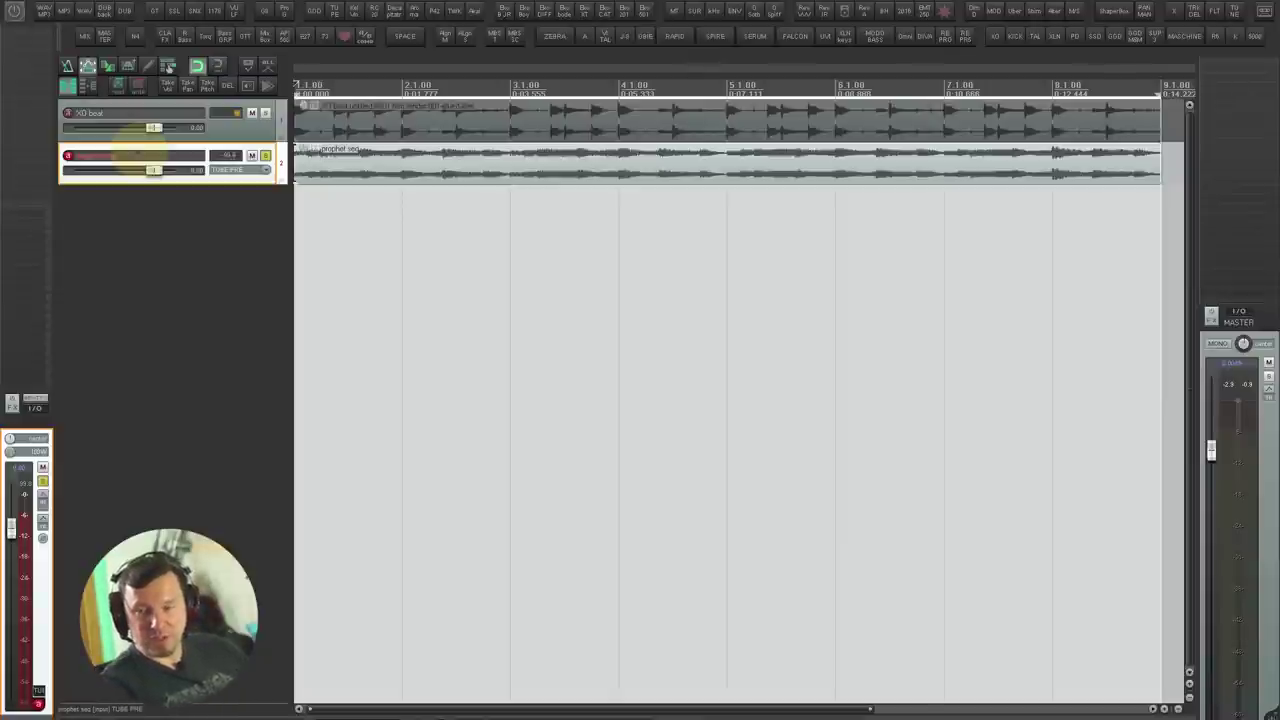
key(e)
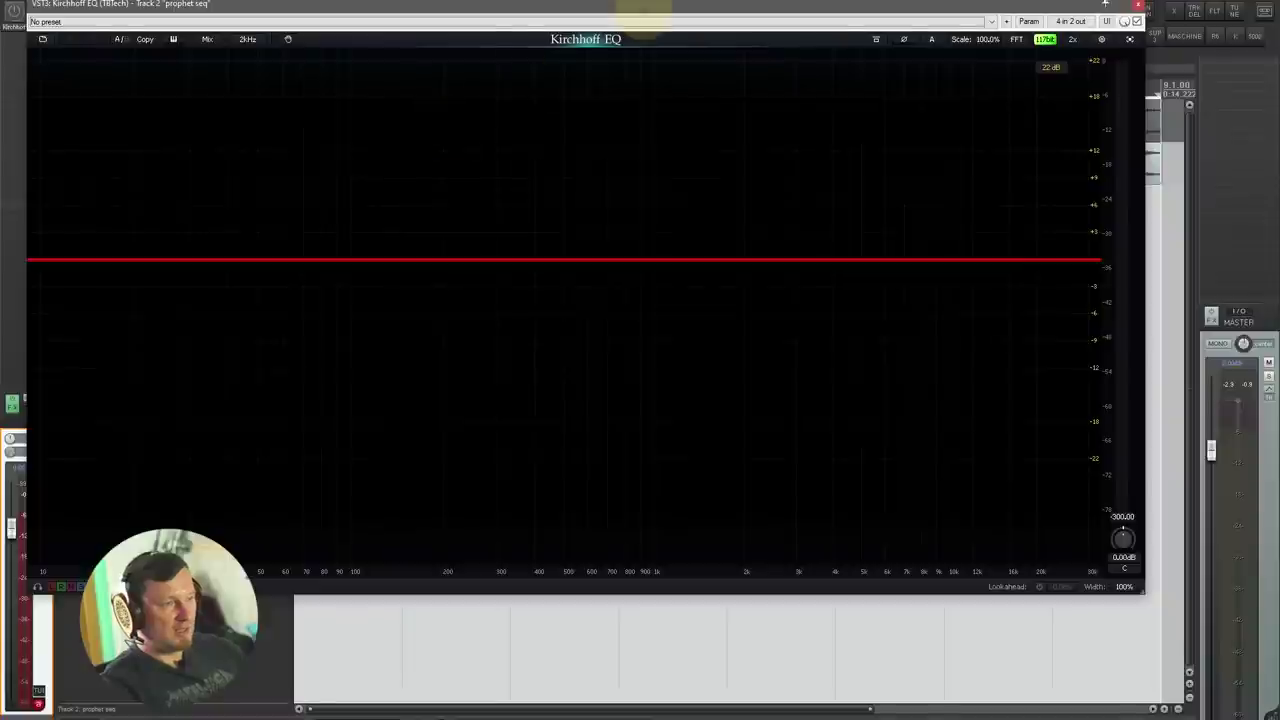
drag(640, 5, 694, 38)
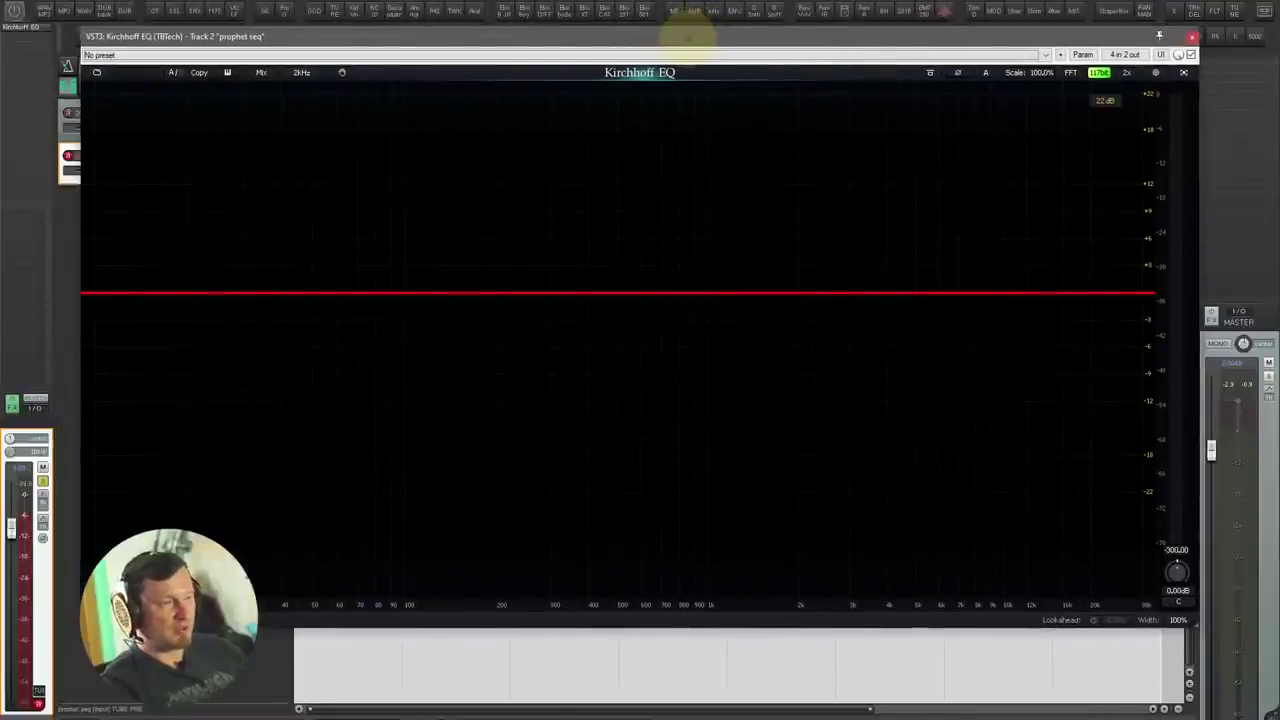